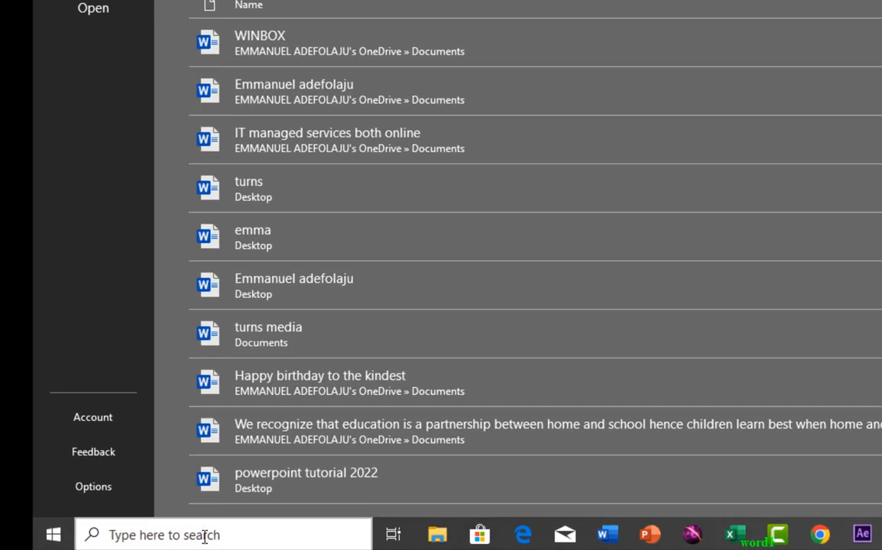
# Search Windows for 'word' to find the Word 2016 app
pyautogui.click(204, 536)
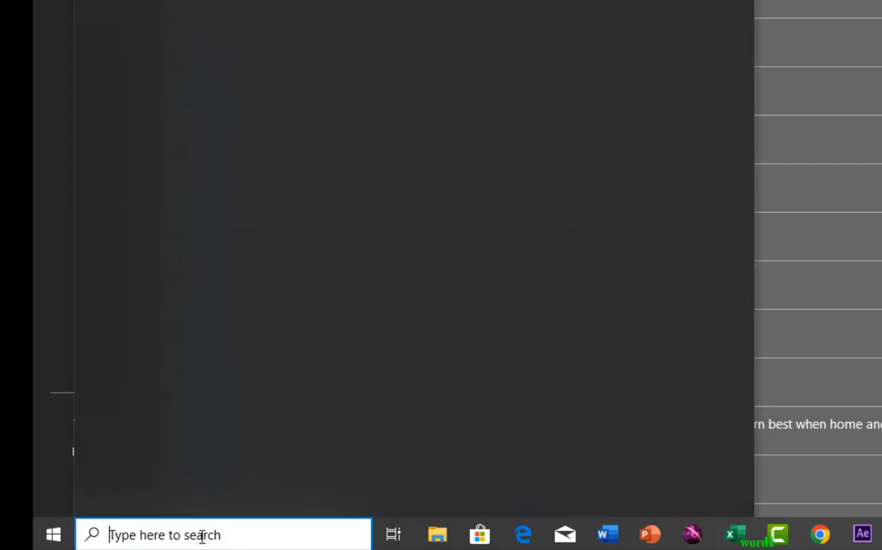
pyautogui.write('wor')
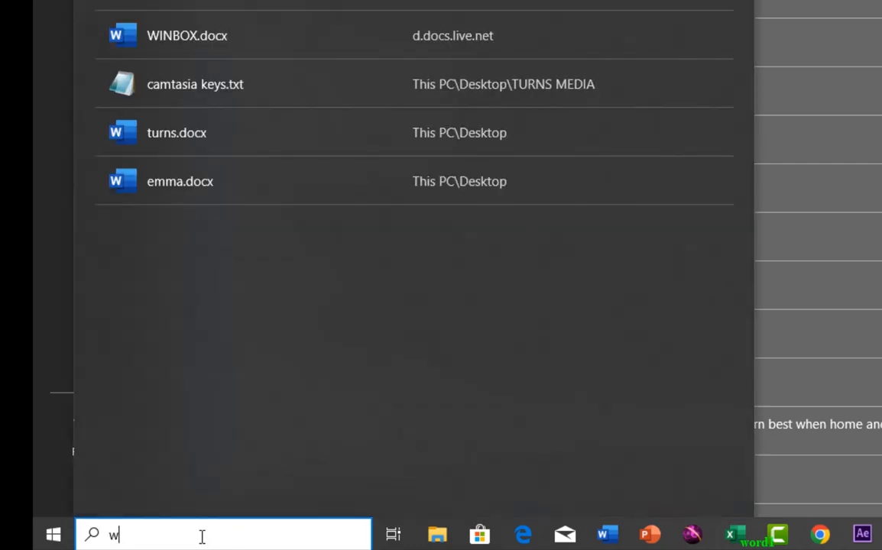
pyautogui.write('d')
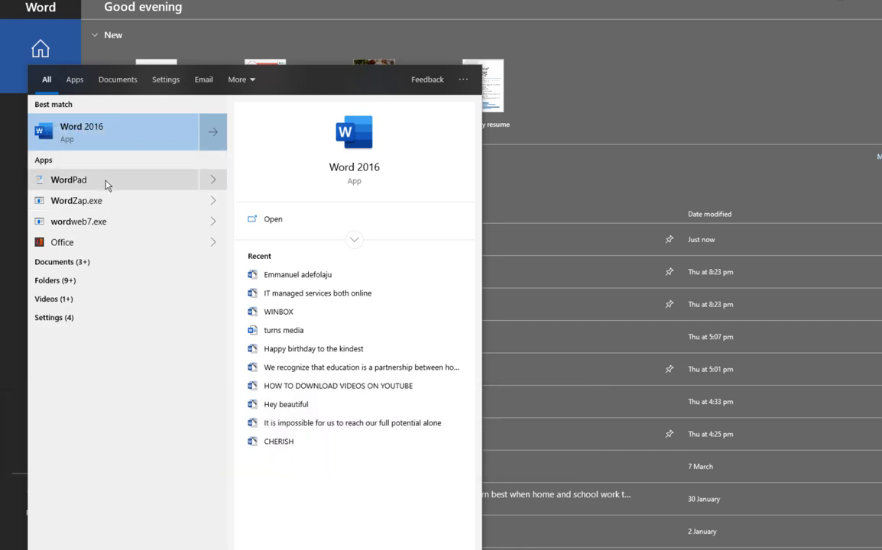
# Dismiss the Start search panel and return to Word's Home screen with its recent documents
pyautogui.click(514, 209)
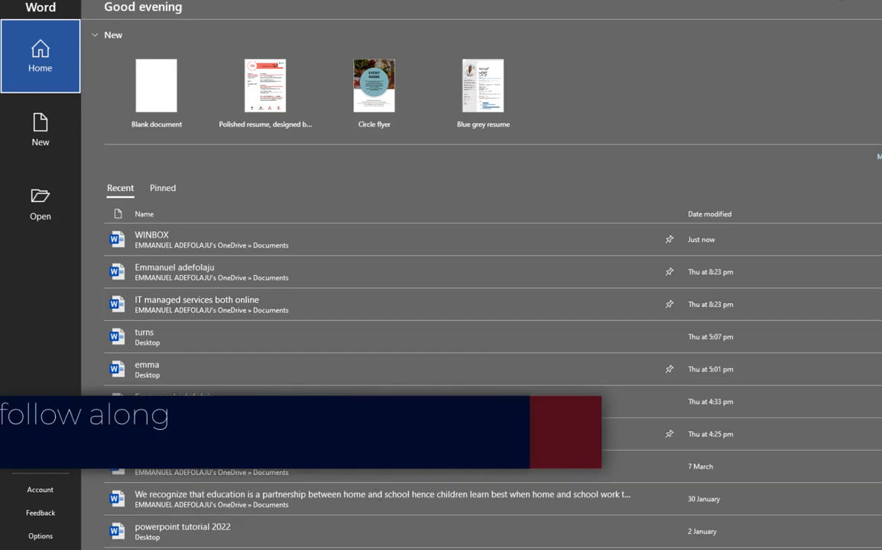
pyautogui.click(388, 549)
pyautogui.click(388, 549)
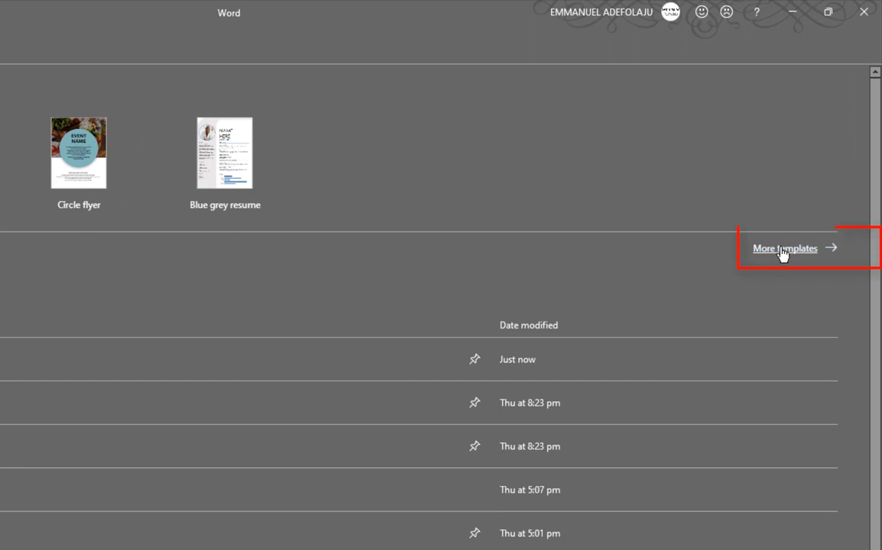
# Show More templates and browse the gallery, including Adjacency, Apothecary and Student report
pyautogui.click(783, 250)
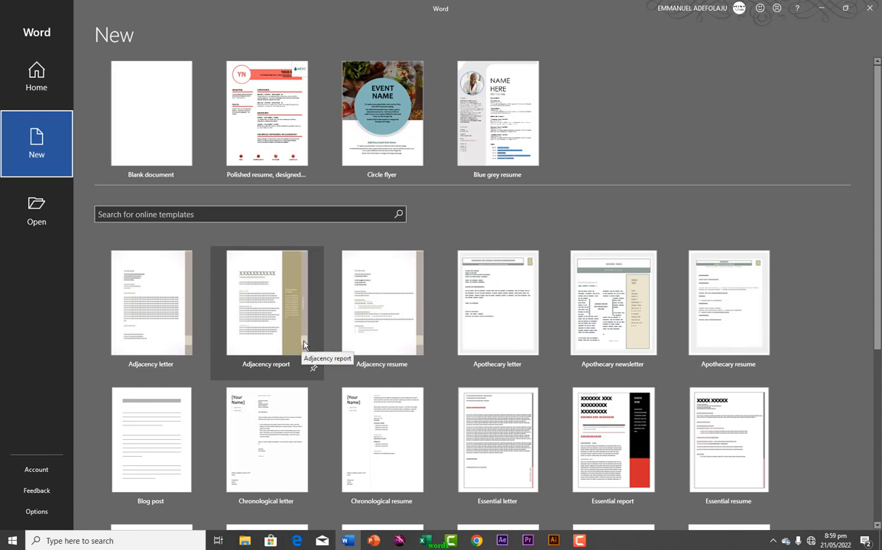
pyautogui.scroll(-5, 305, 346)
pyautogui.scroll(2, 304, 345)
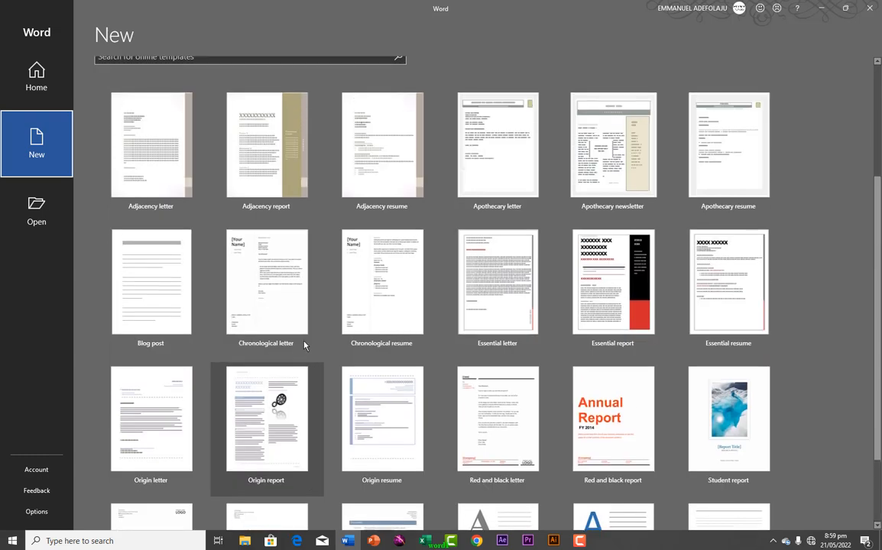
pyautogui.scroll(3, 305, 345)
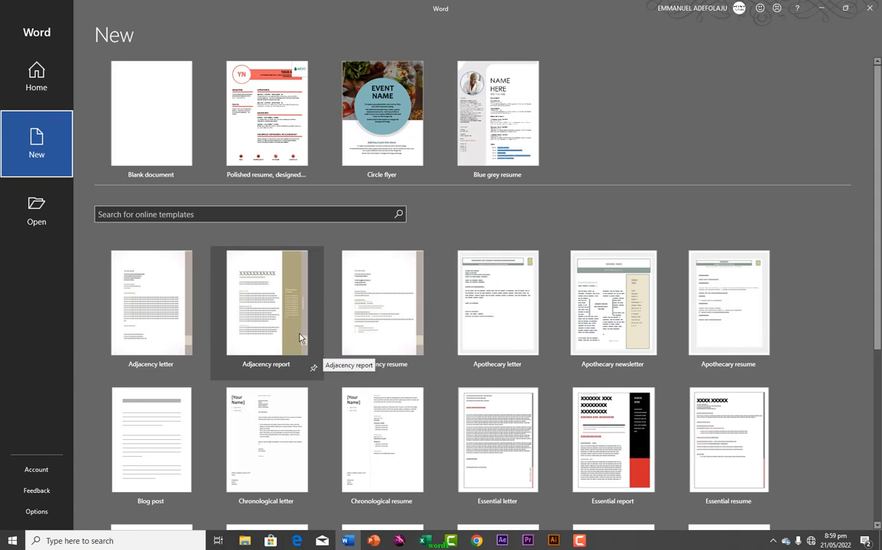
# Create a document from the Essential report template and select its dune cover photo
pyautogui.doubleClick(609, 432)
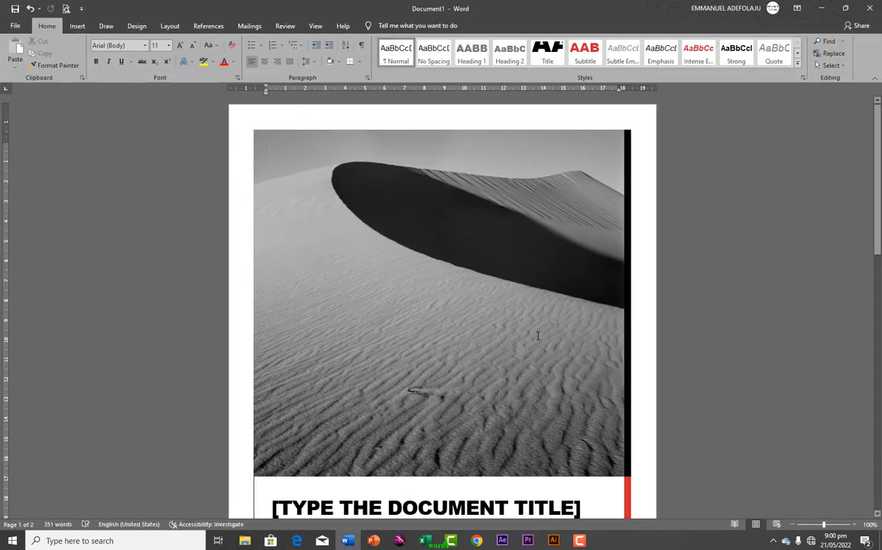
pyautogui.scroll(-3, 495, 267)
pyautogui.scroll(3, 459, 266)
pyautogui.click(413, 266)
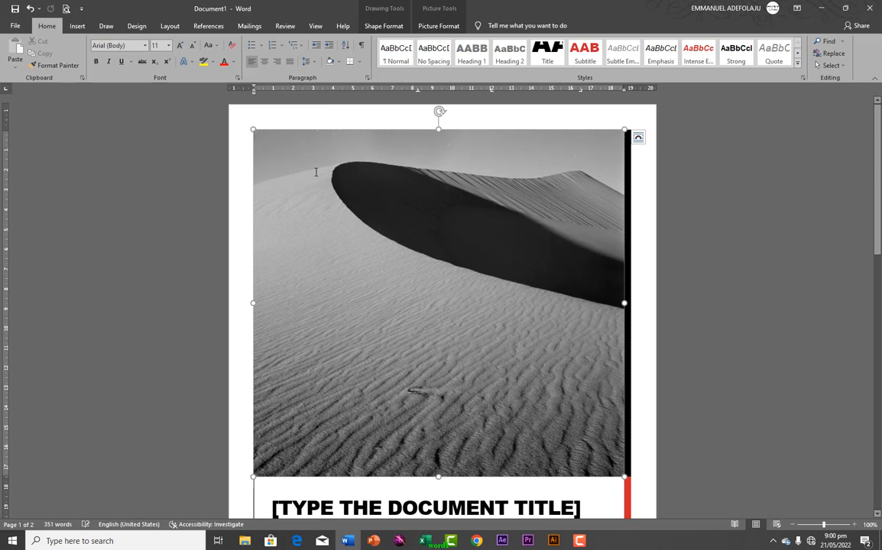
# Look at the Insert tab's picture options, then dismiss them without inserting anything
pyautogui.click(77, 28)
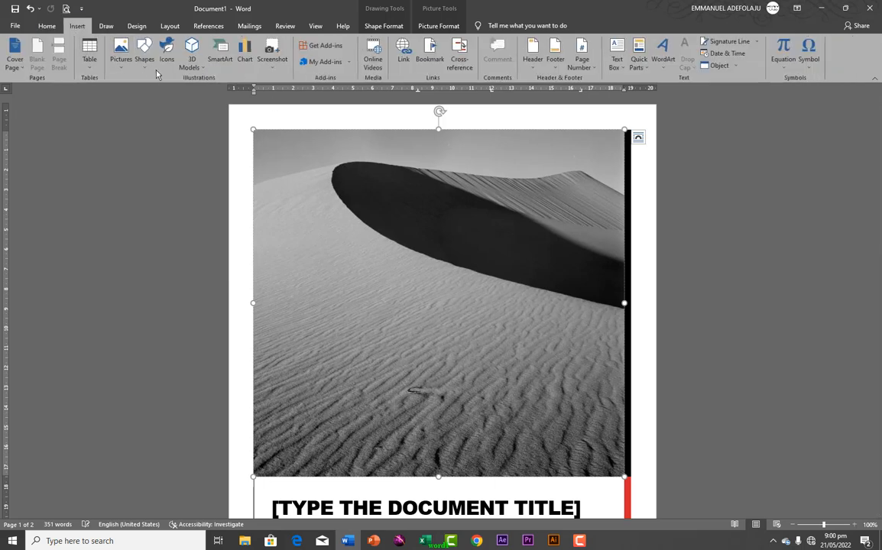
pyautogui.click(118, 57)
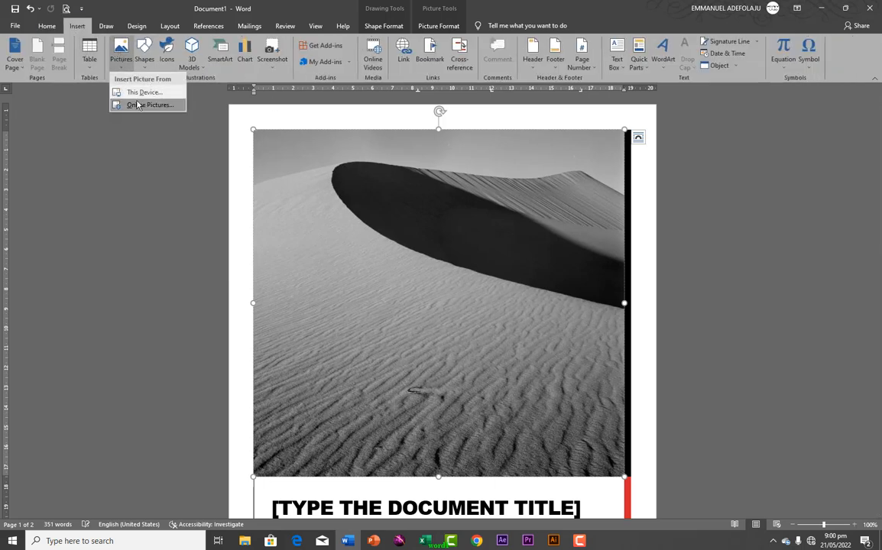
pyautogui.click(343, 161)
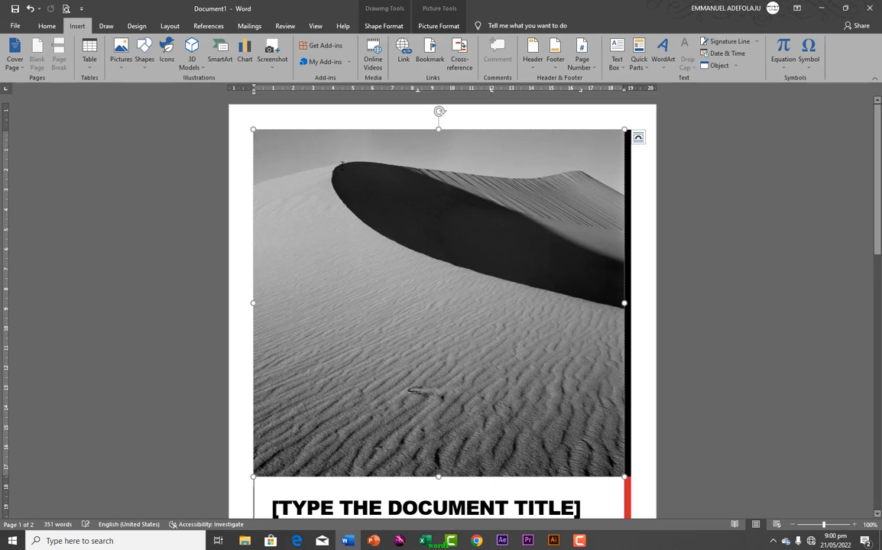
pyautogui.scroll(-4, 368, 415)
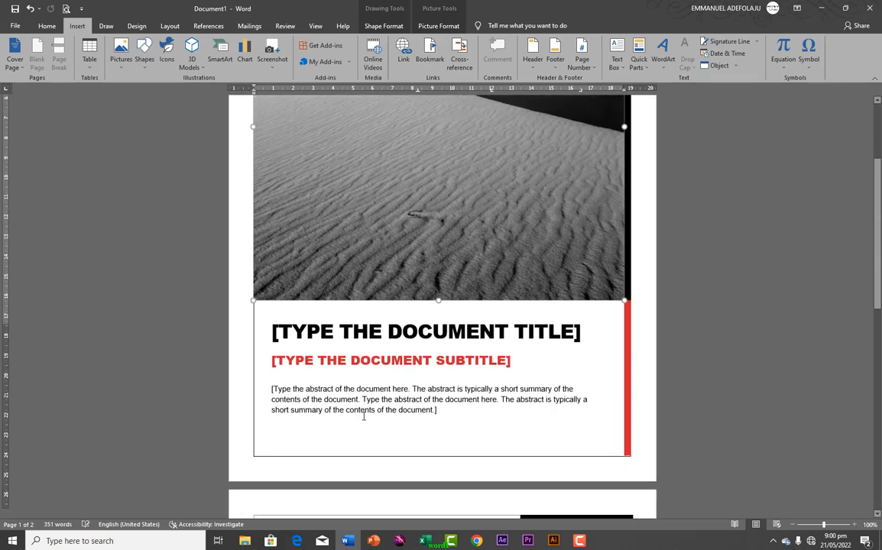
pyautogui.scroll(1, 315, 370)
pyautogui.scroll(-1, 336, 375)
# Replace the report title with 'TURNS MEDIA', then go back to Word's start screen
pyautogui.click(370, 333)
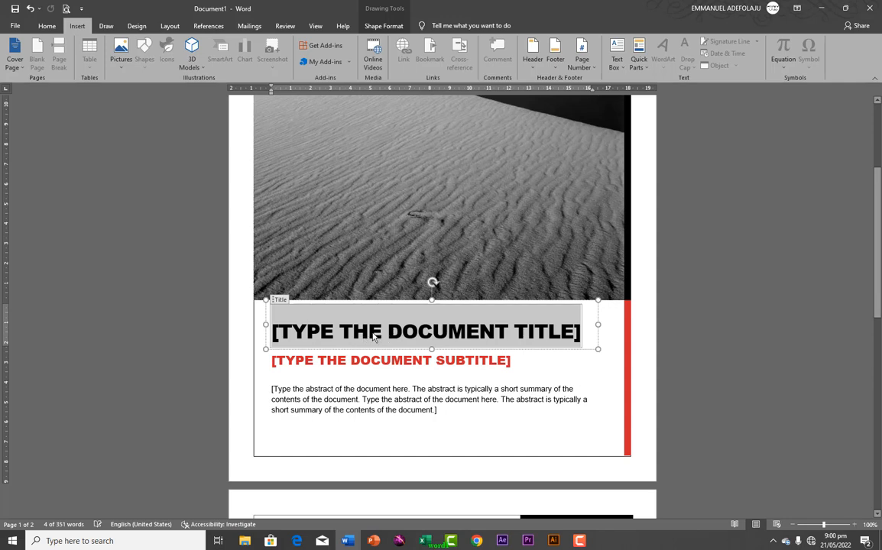
pyautogui.write('T')
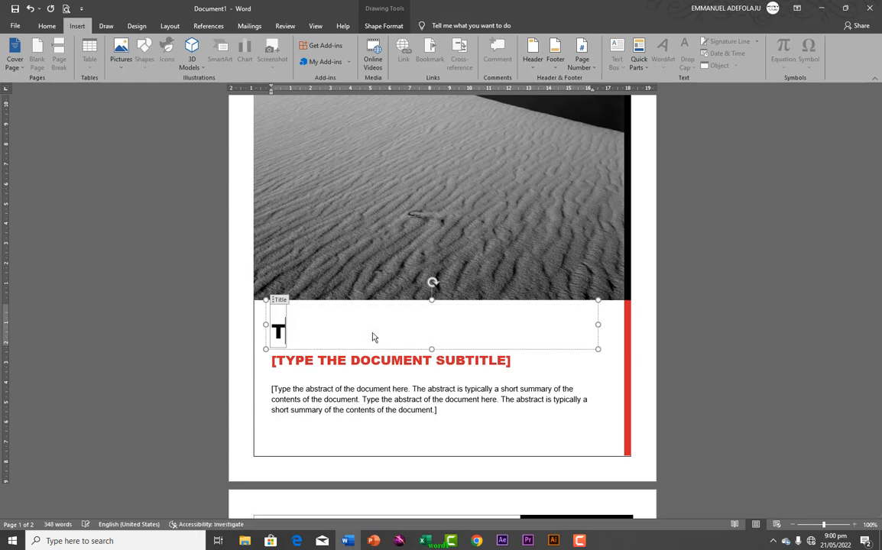
pyautogui.write('UR')
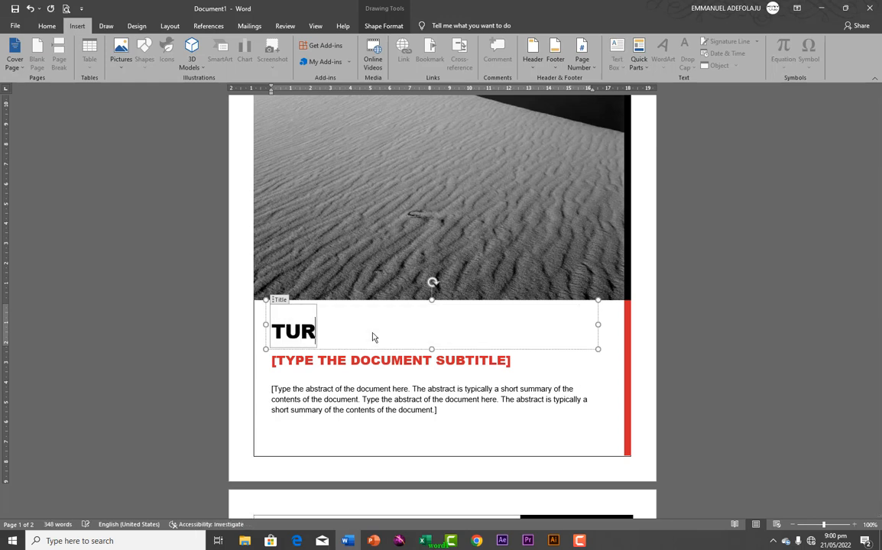
pyautogui.write('NS M')
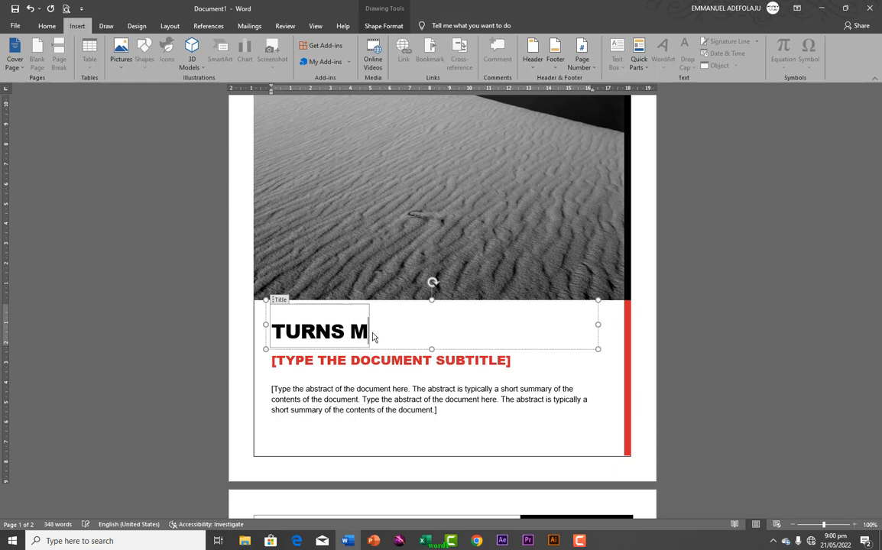
pyautogui.write('EDIA')
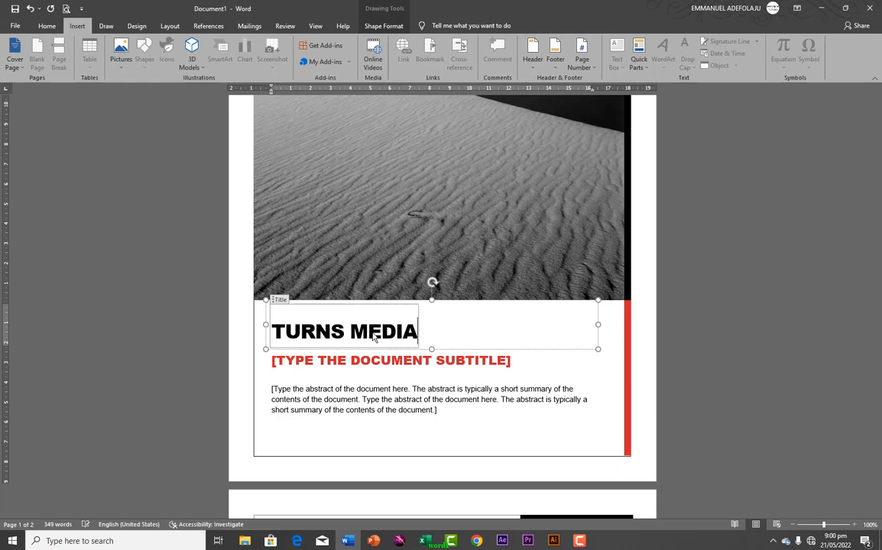
pyautogui.click(356, 416)
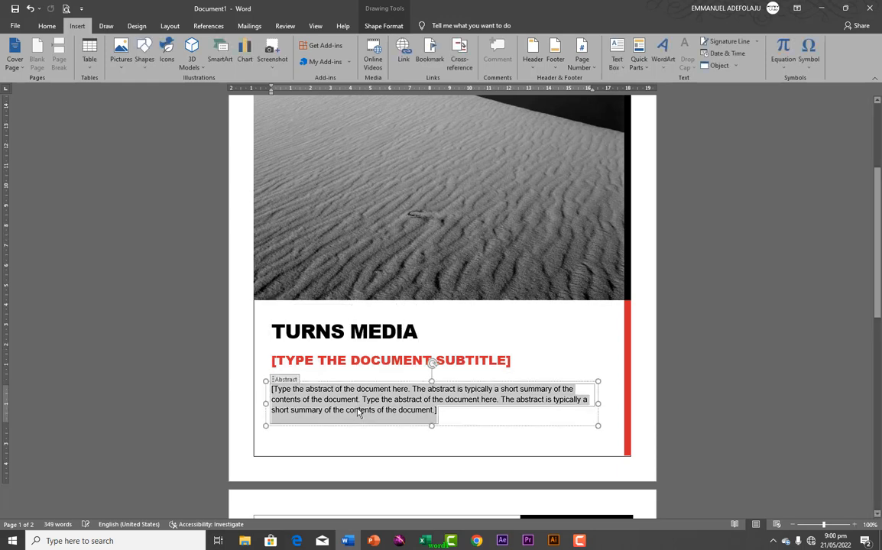
pyautogui.scroll(-6, 356, 412)
pyautogui.scroll(-3, 356, 412)
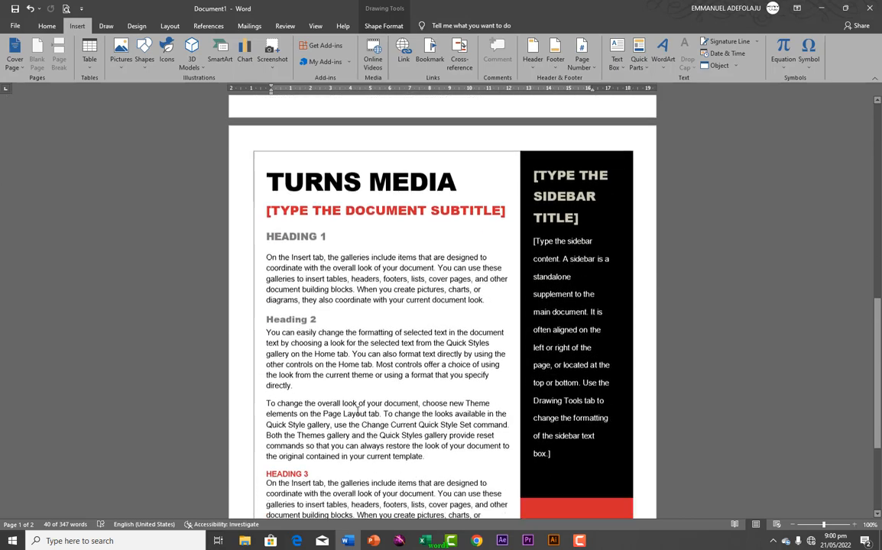
pyautogui.scroll(10, 356, 413)
pyautogui.scroll(3, 356, 412)
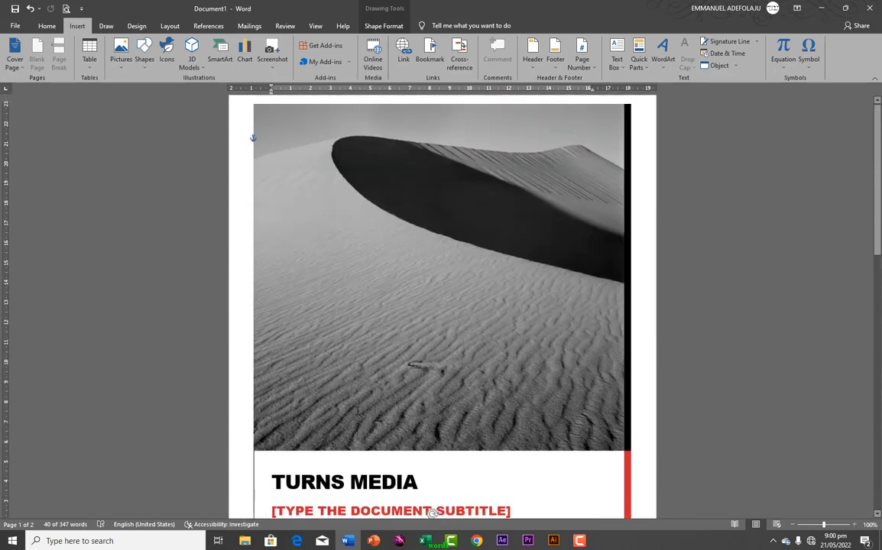
pyautogui.click(17, 27)
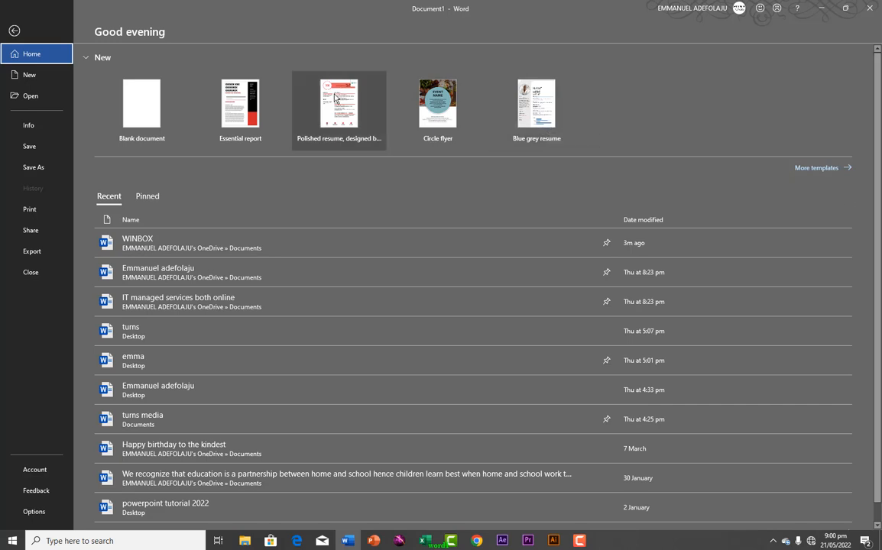
# Start a new blank document, Document2, and go back to Word's start screen
pyautogui.click(159, 119)
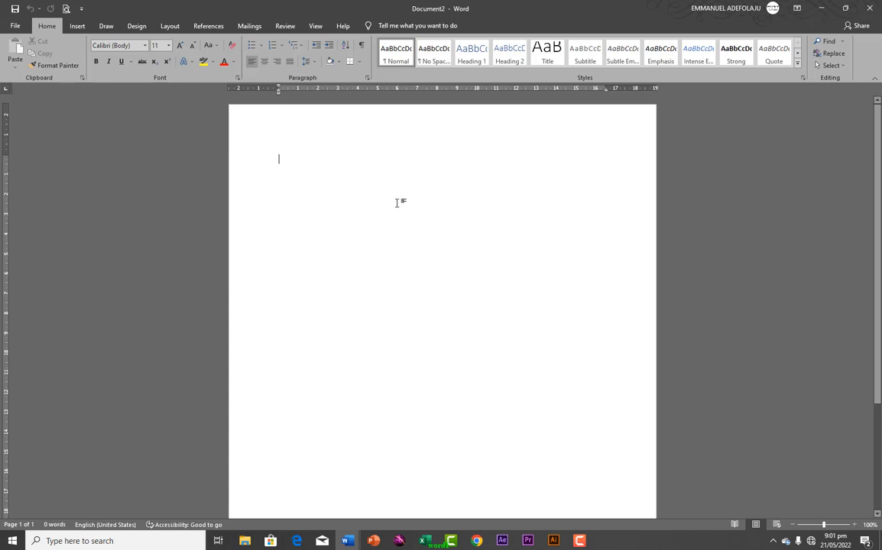
pyautogui.click(11, 28)
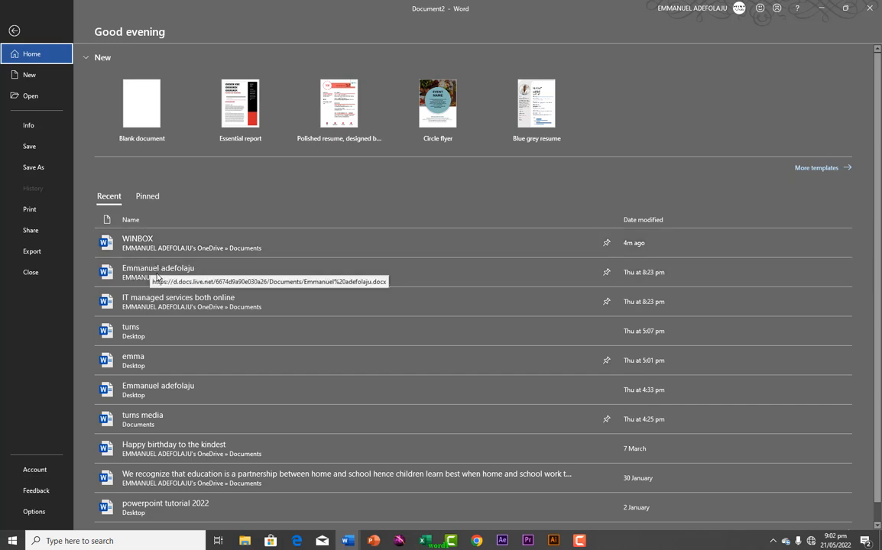
# Unpin all five pinned documents, including WINBOX, emma and turns media
pyautogui.click(147, 197)
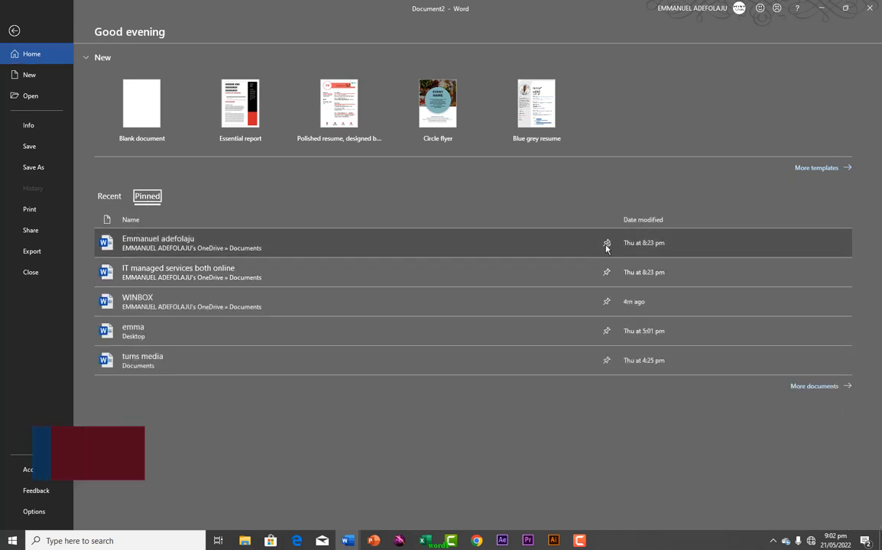
pyautogui.click(607, 244)
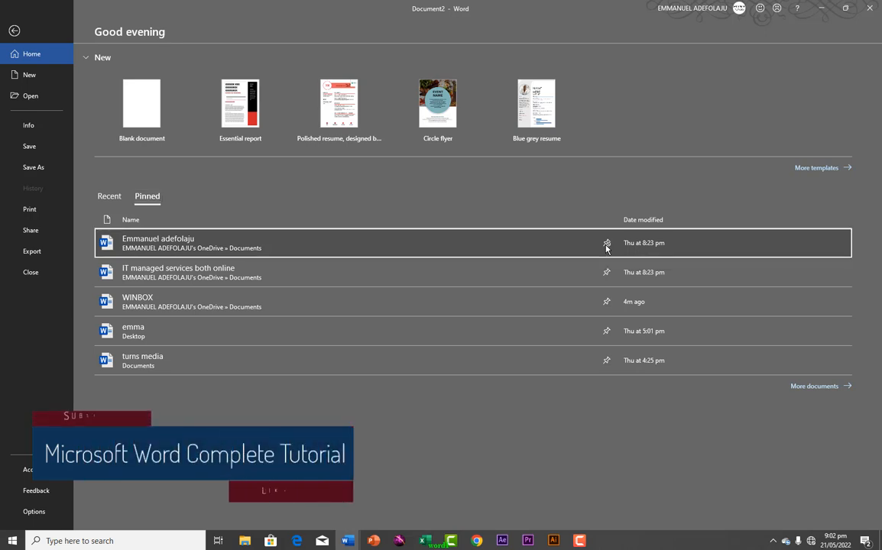
pyautogui.click(607, 245)
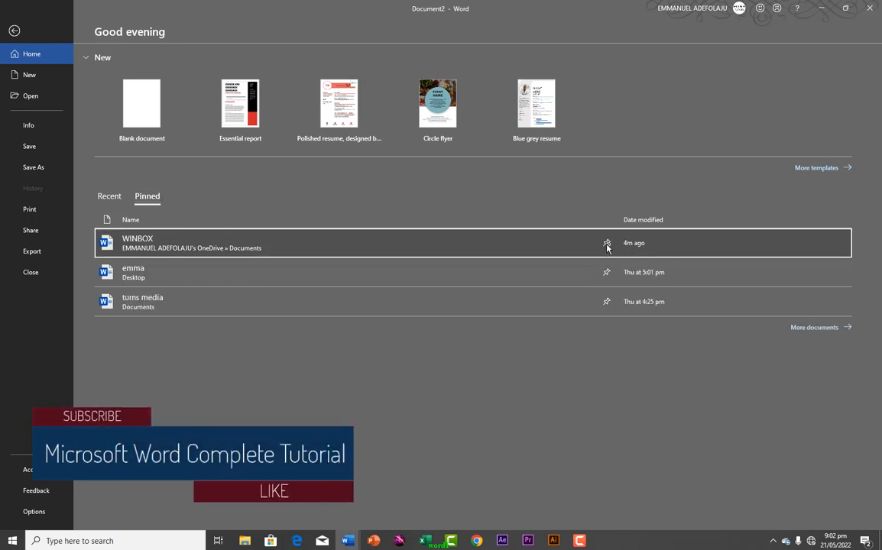
pyautogui.click(607, 245)
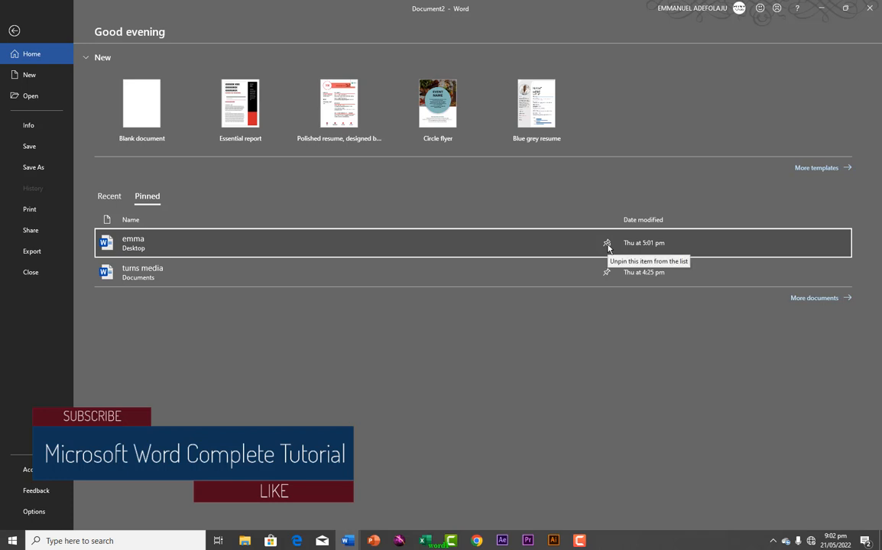
pyautogui.click(607, 245)
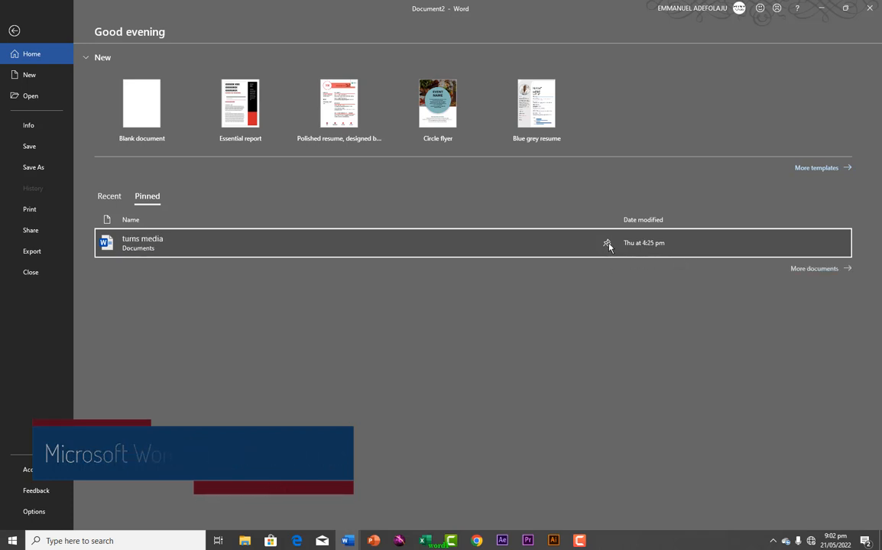
pyautogui.click(607, 244)
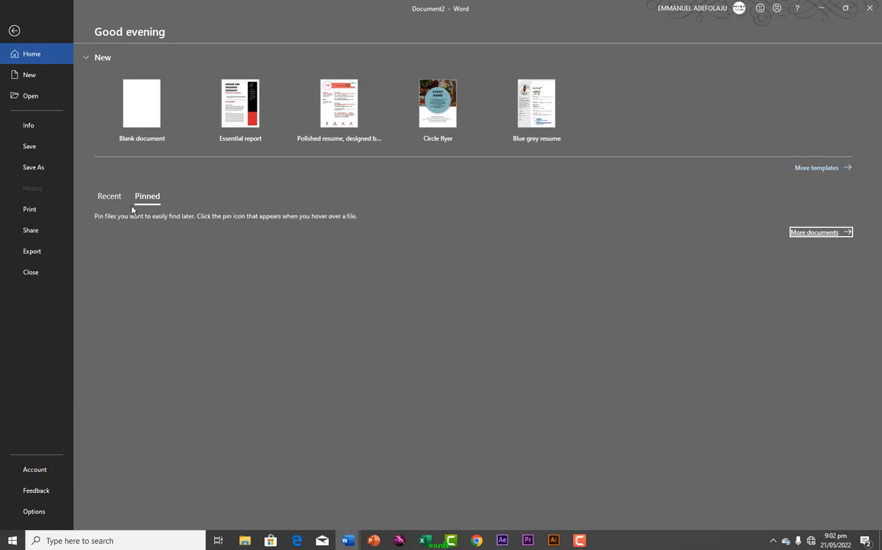
# From the Recent list, pin the turns media and emma documents
pyautogui.click(104, 198)
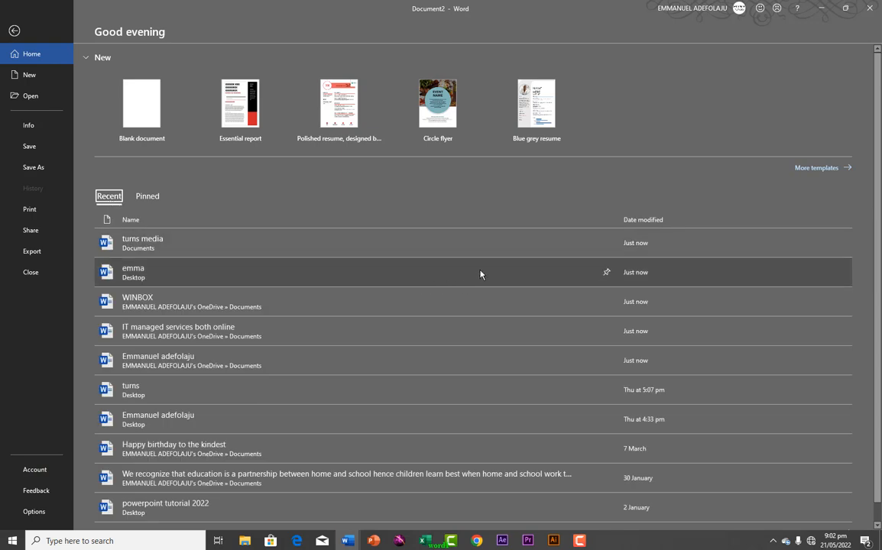
pyautogui.click(607, 243)
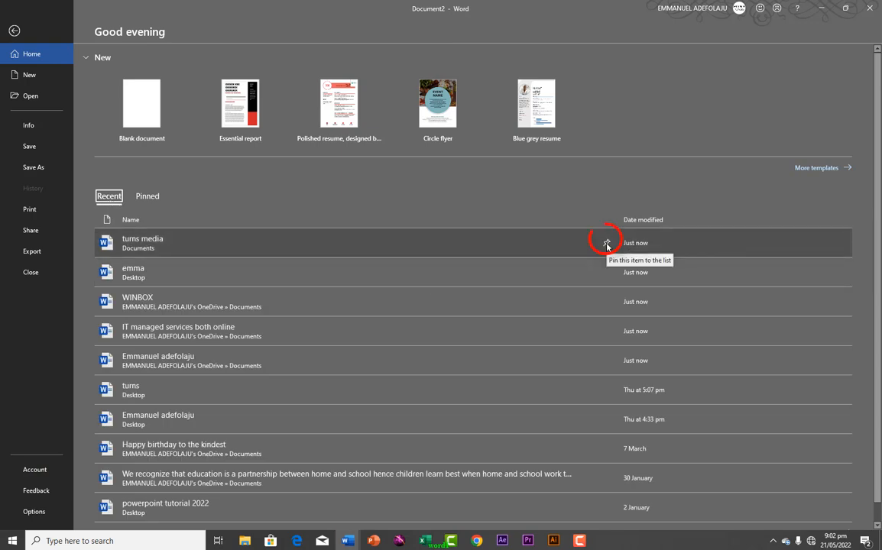
pyautogui.click(606, 244)
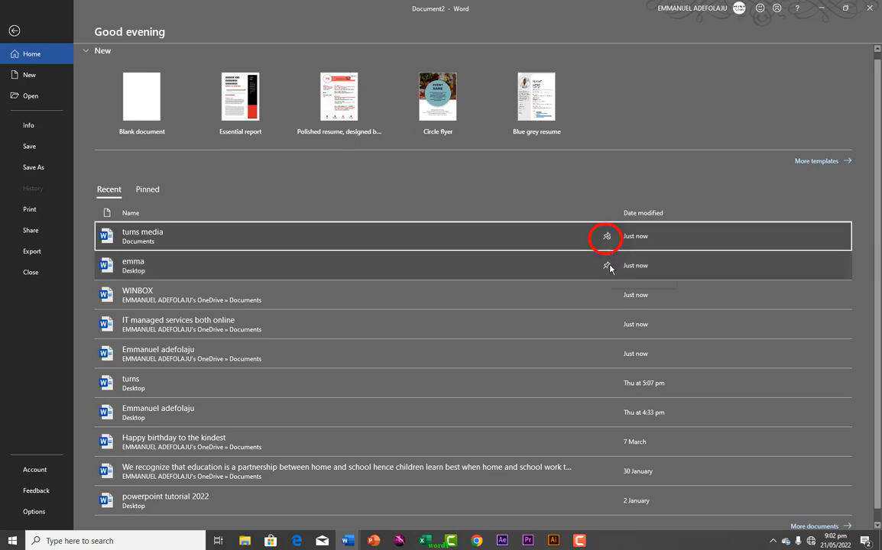
pyautogui.click(609, 268)
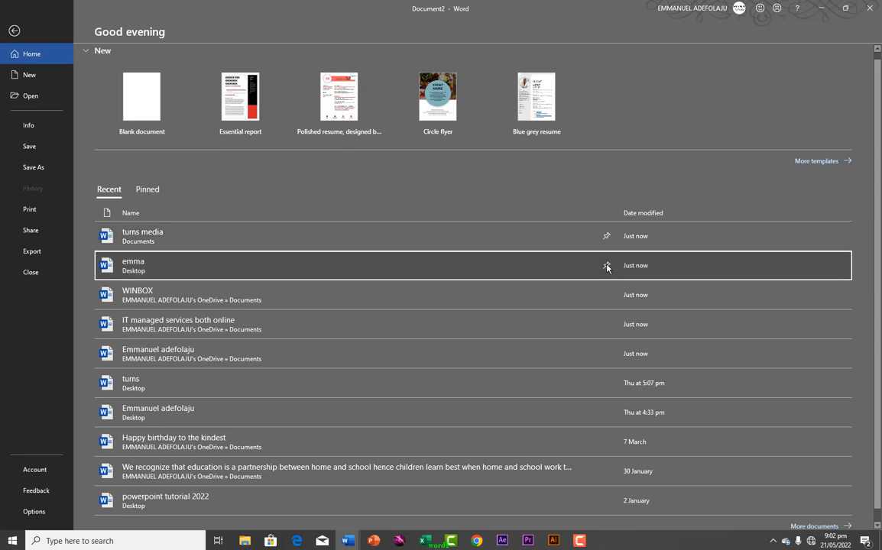
# Confirm the Pinned list holds only those two files, then return to the Recent list
pyautogui.click(157, 191)
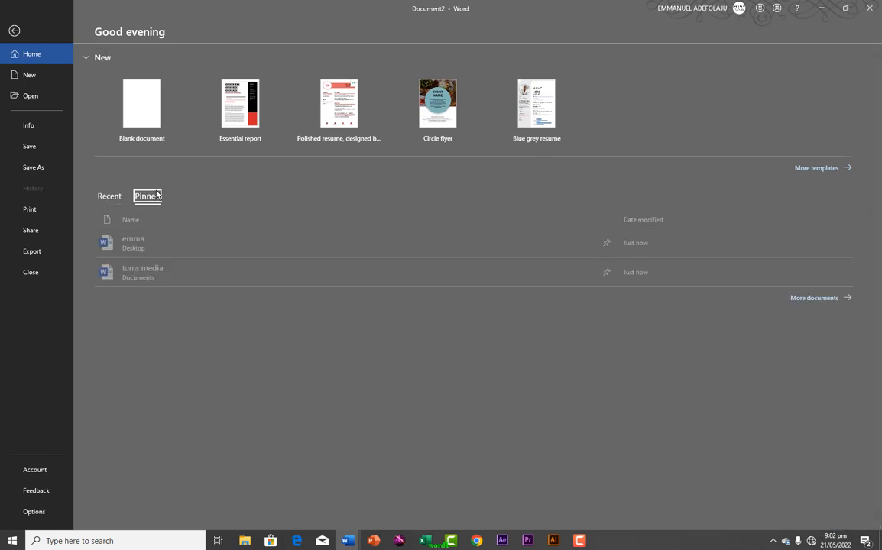
pyautogui.click(113, 196)
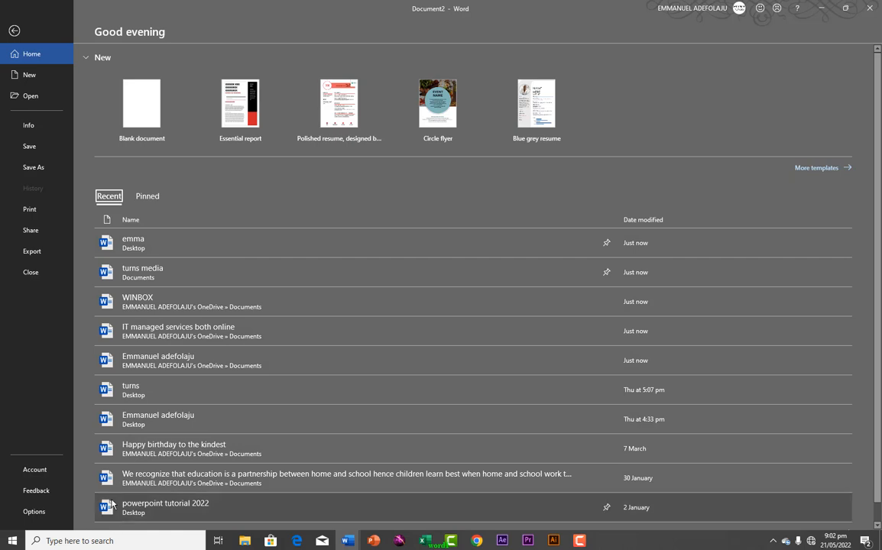
pyautogui.scroll(-1, 191, 363)
pyautogui.scroll(1, 188, 356)
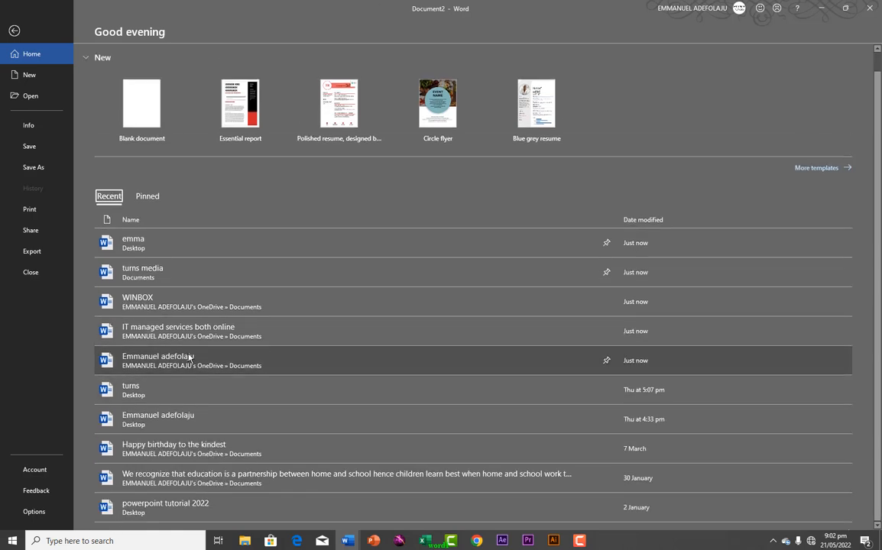
pyautogui.scroll(-1, 189, 357)
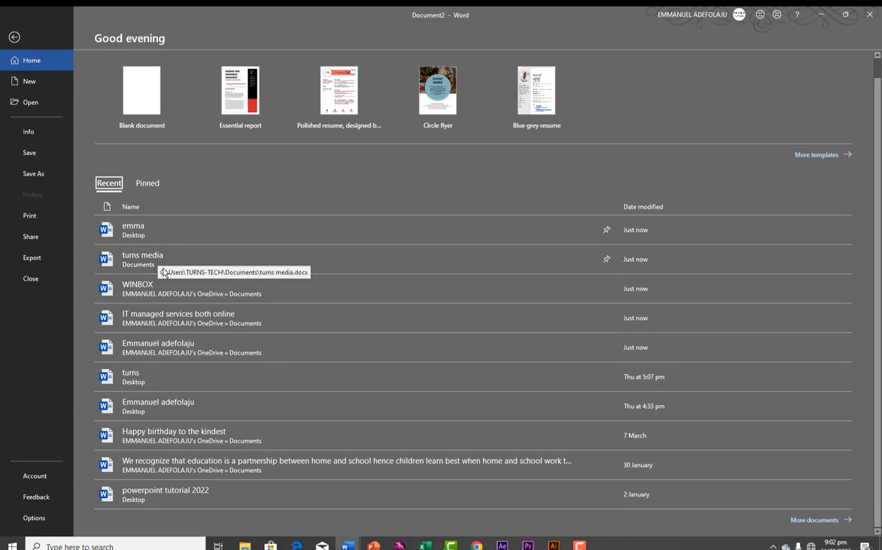
pyautogui.click(145, 184)
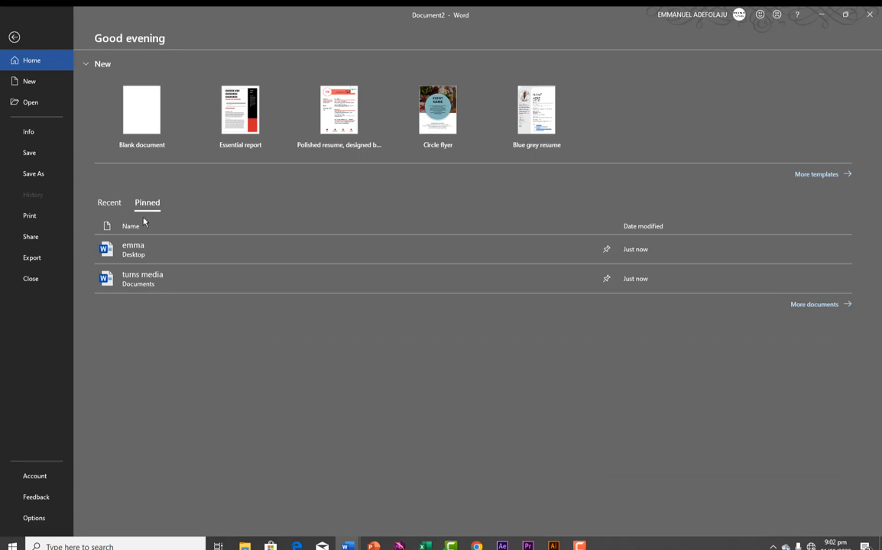
pyautogui.click(108, 204)
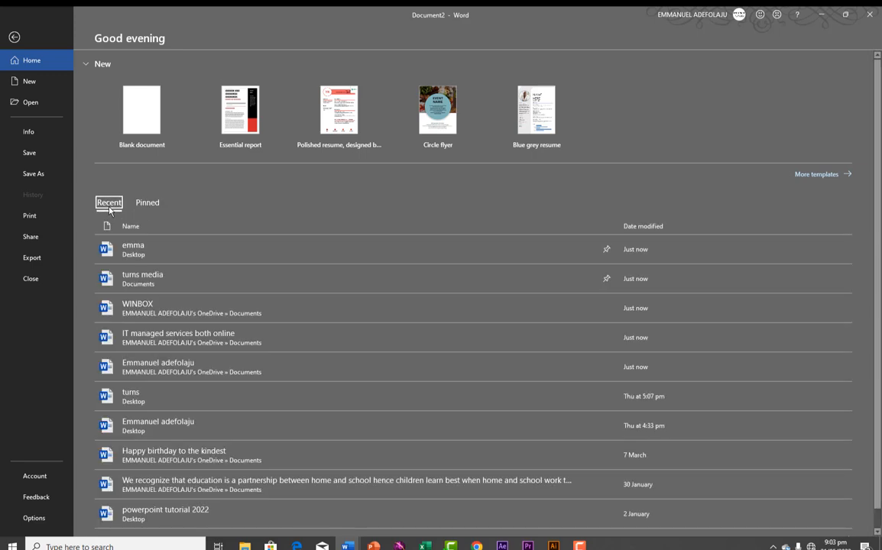
# Browse the New page templates, such as Blank document, Essential report, Adjacency and Apothecary
pyautogui.click(32, 83)
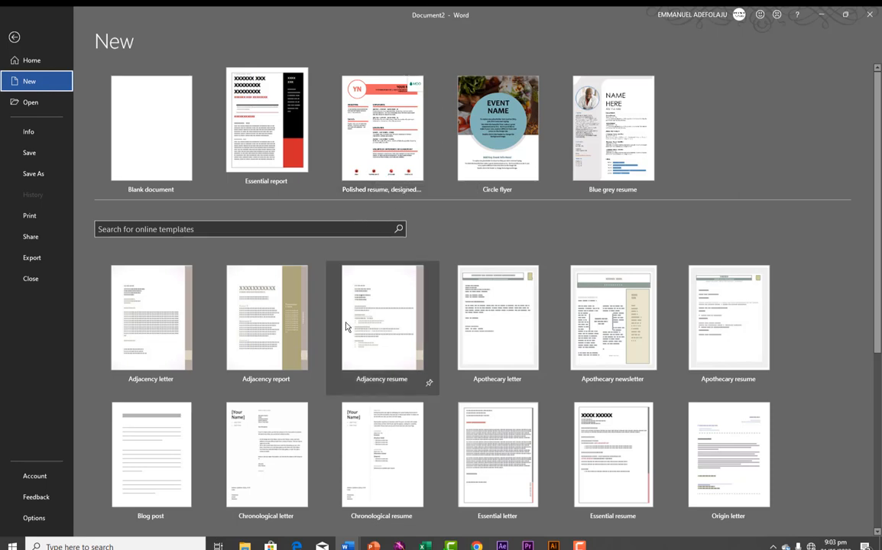
pyautogui.scroll(-3, 345, 327)
pyautogui.scroll(1, 342, 327)
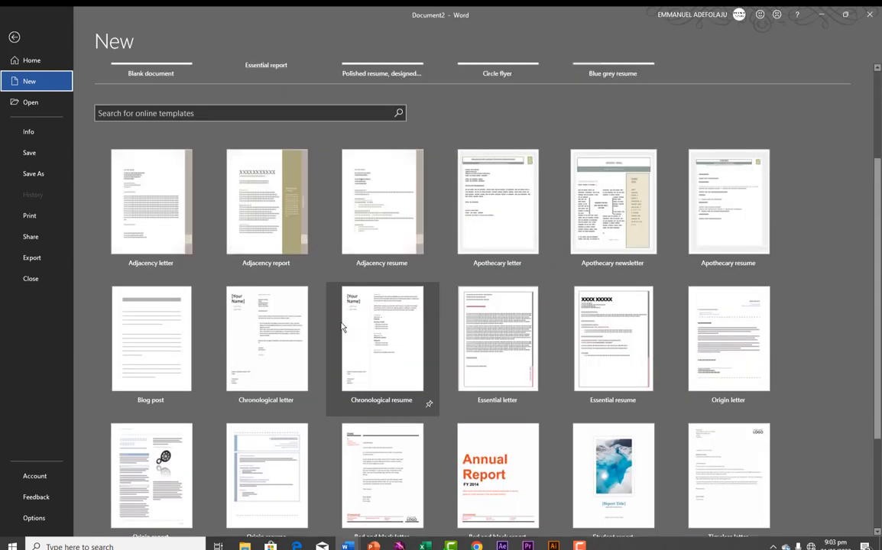
pyautogui.scroll(2, 342, 327)
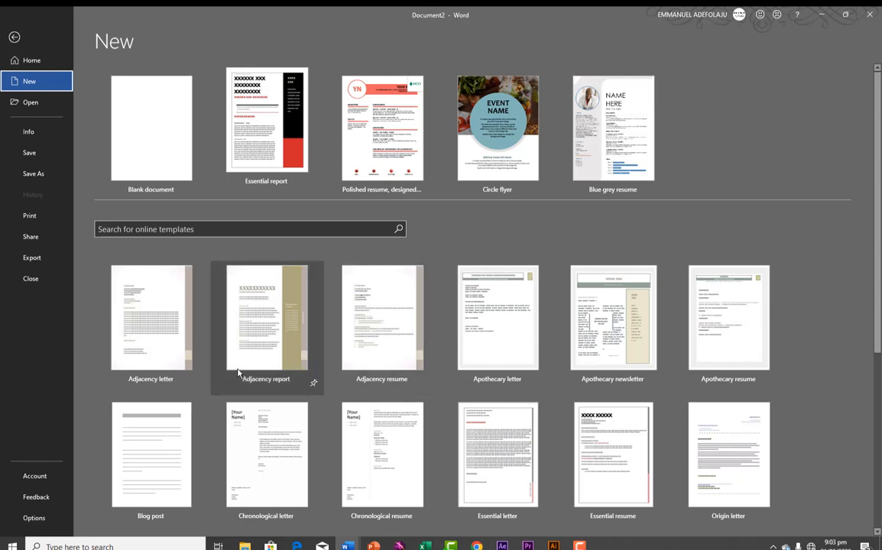
pyautogui.scroll(-5, 243, 370)
pyautogui.scroll(-2, 247, 369)
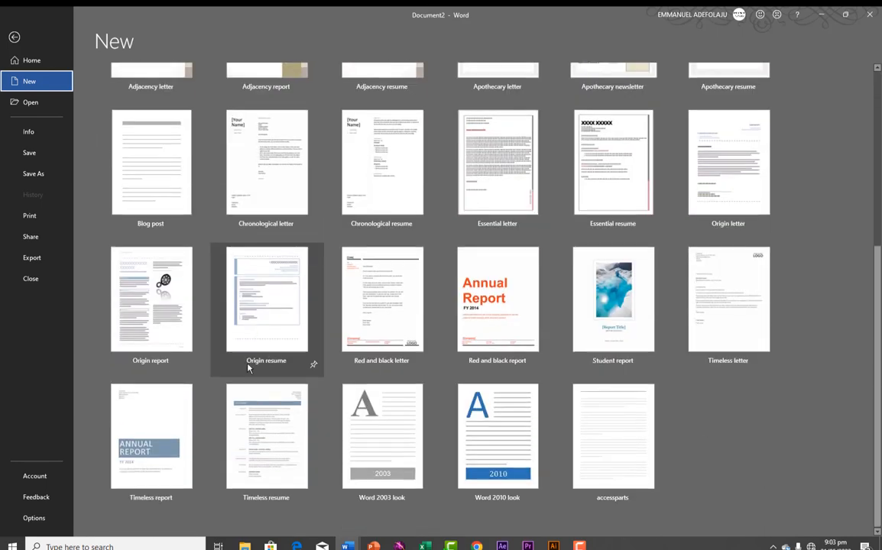
pyautogui.scroll(4, 247, 368)
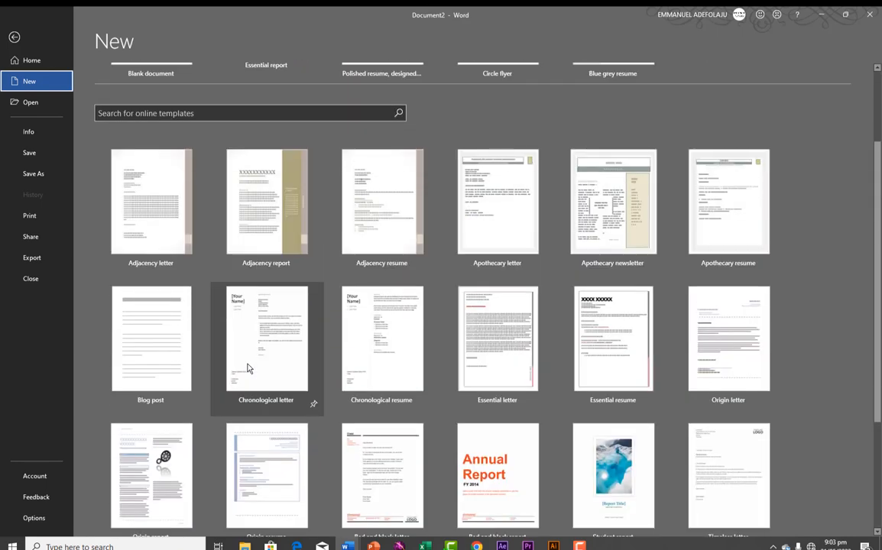
pyautogui.scroll(3, 247, 369)
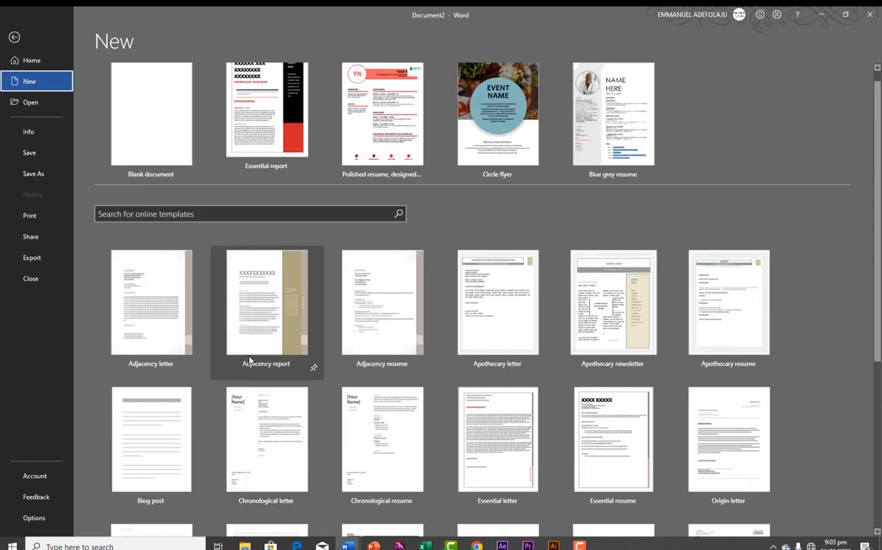
pyautogui.scroll(1, 249, 360)
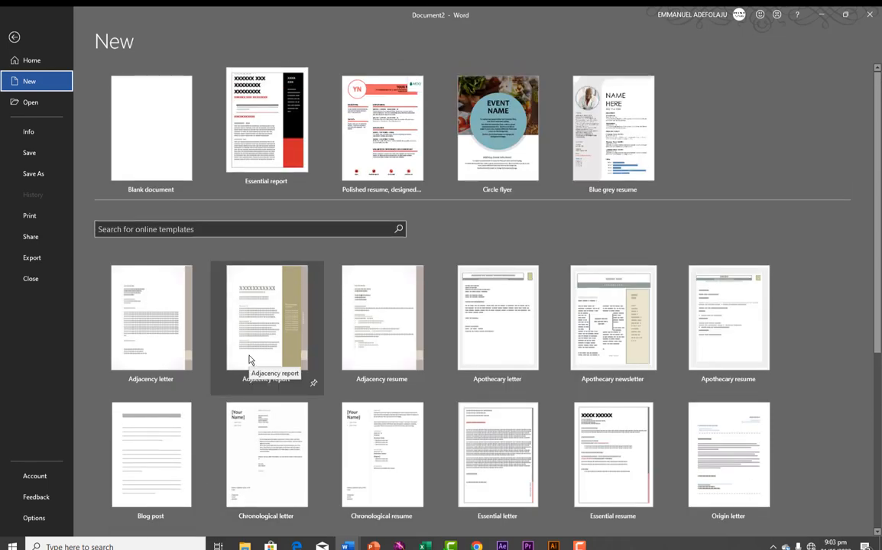
# On the Open page, select OneDrive - Personal, which reports no internet connection
pyautogui.click(29, 104)
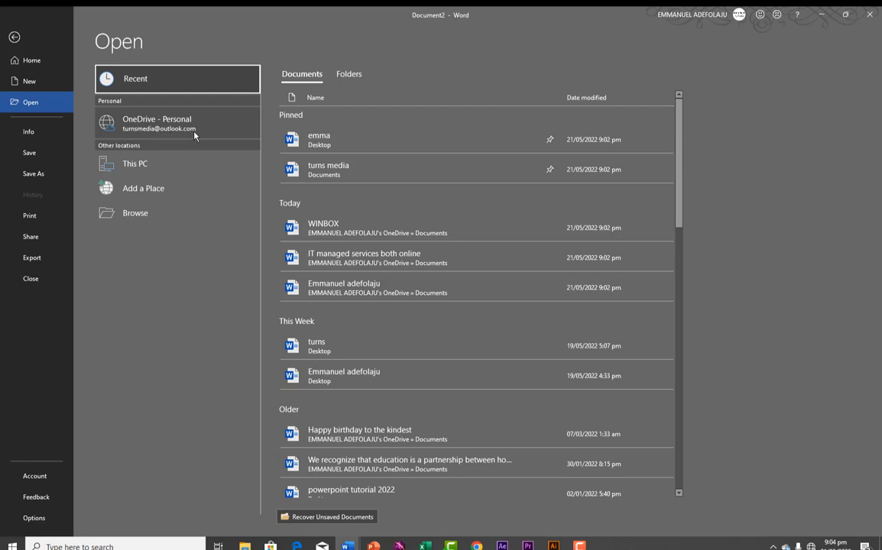
pyautogui.click(147, 129)
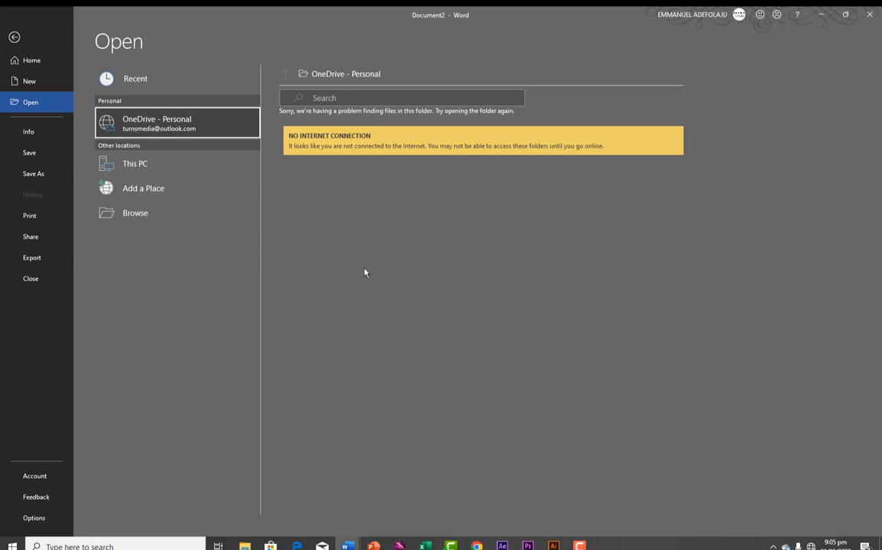
# Search the Documents files for 'tur', then bring up the Open dialog on Documents
pyautogui.click(144, 169)
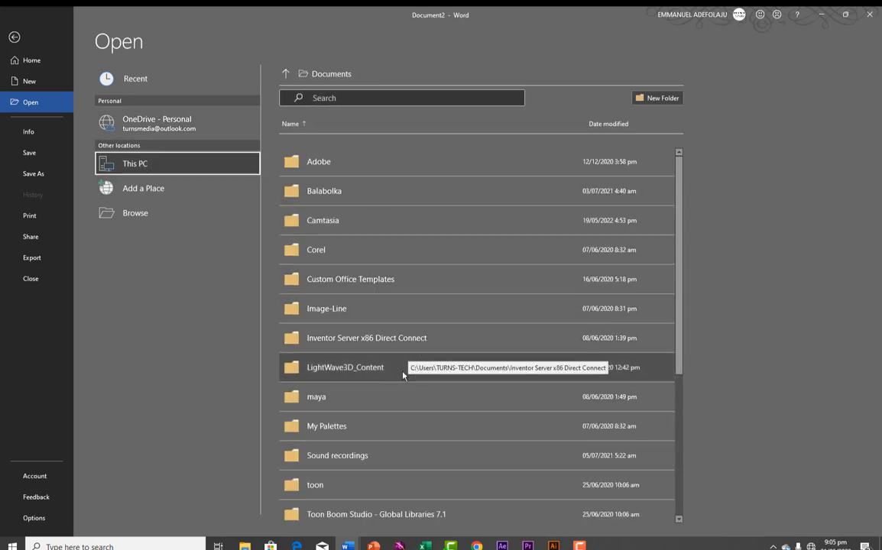
pyautogui.scroll(-2, 358, 385)
pyautogui.scroll(-4, 359, 386)
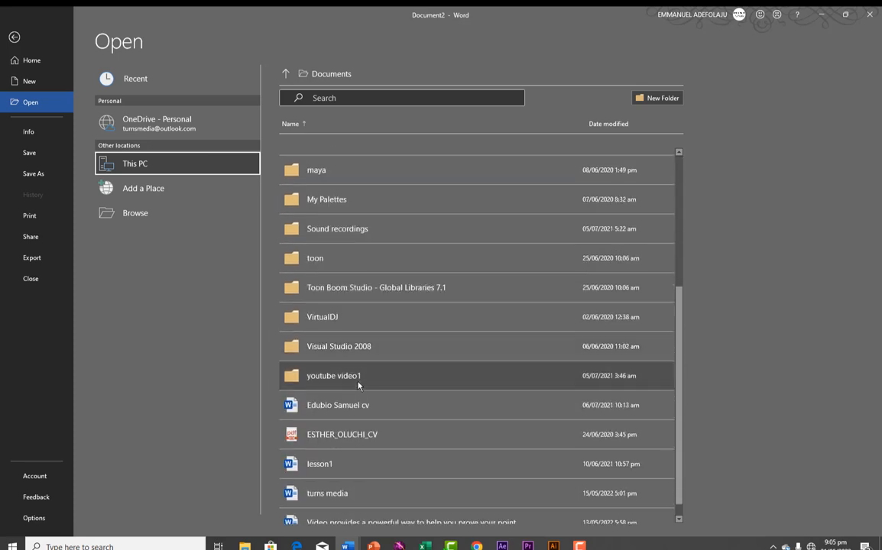
pyautogui.scroll(2, 359, 385)
pyautogui.scroll(5, 358, 385)
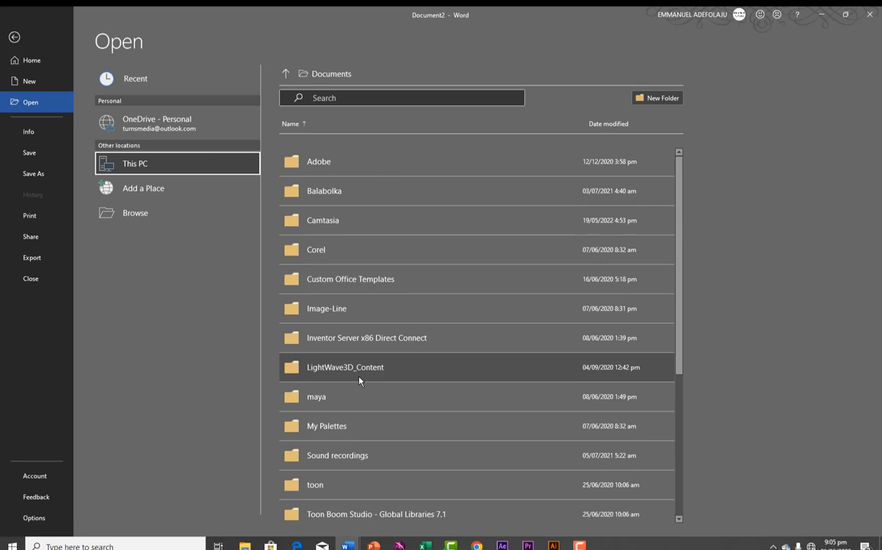
pyautogui.click(357, 98)
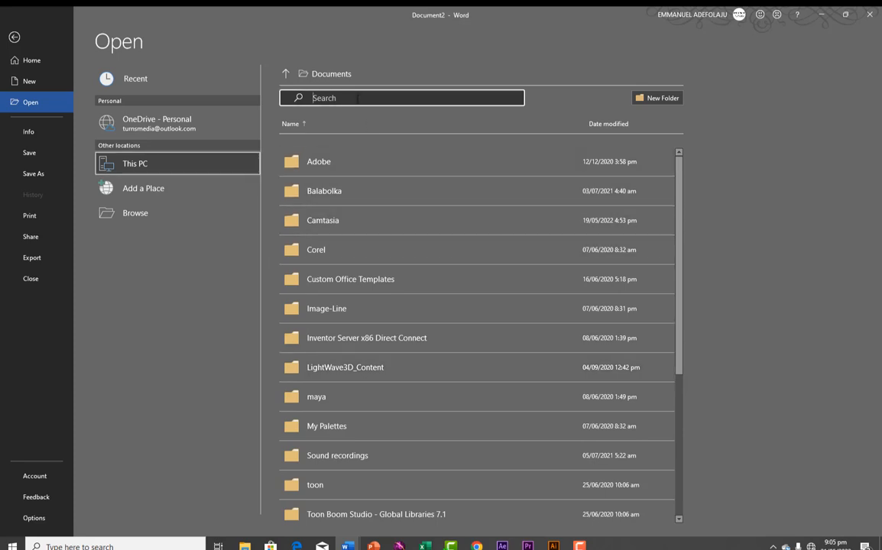
pyautogui.write('tur')
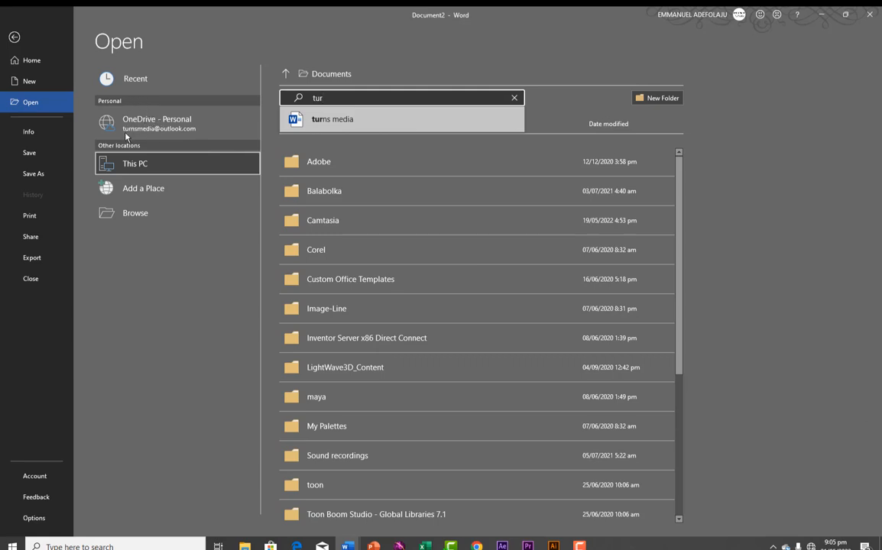
pyautogui.click(134, 215)
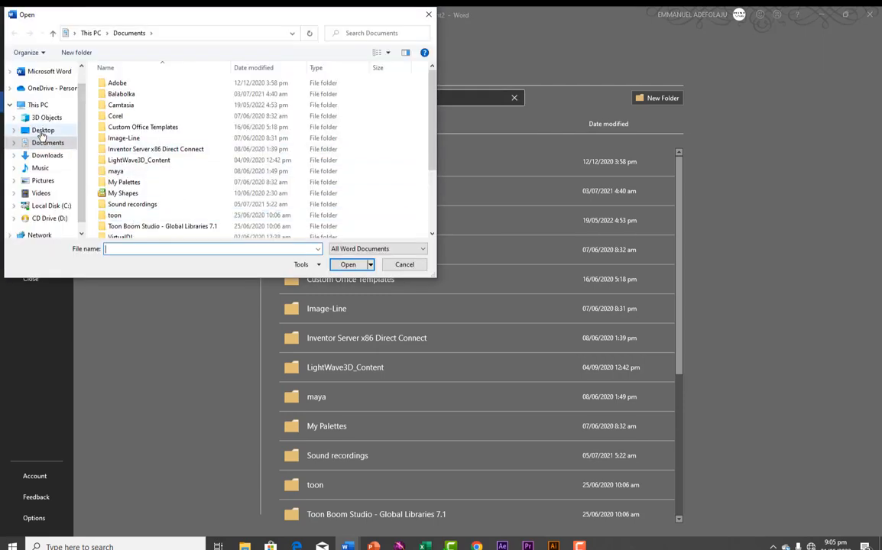
# Look through the Desktop, Documents and Downloads folders, then cancel the Open dialog
pyautogui.click(42, 130)
pyautogui.click(44, 143)
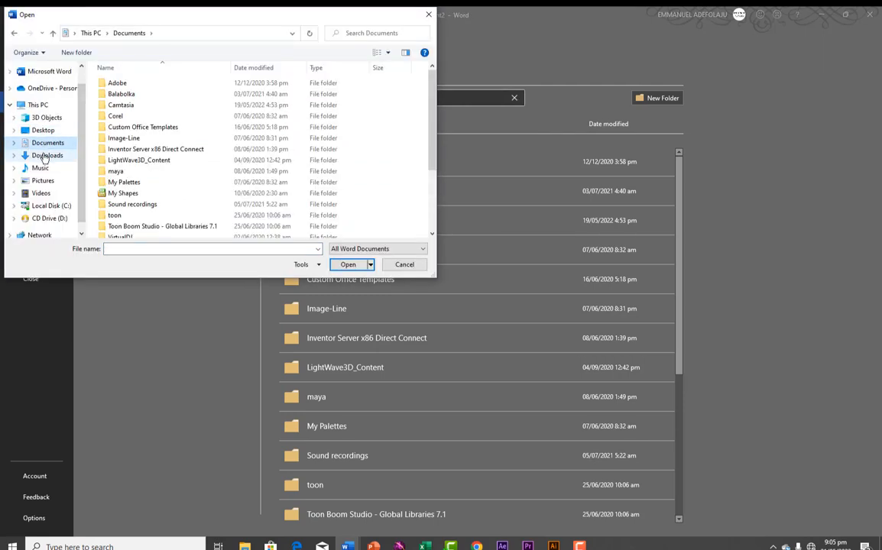
pyautogui.click(45, 155)
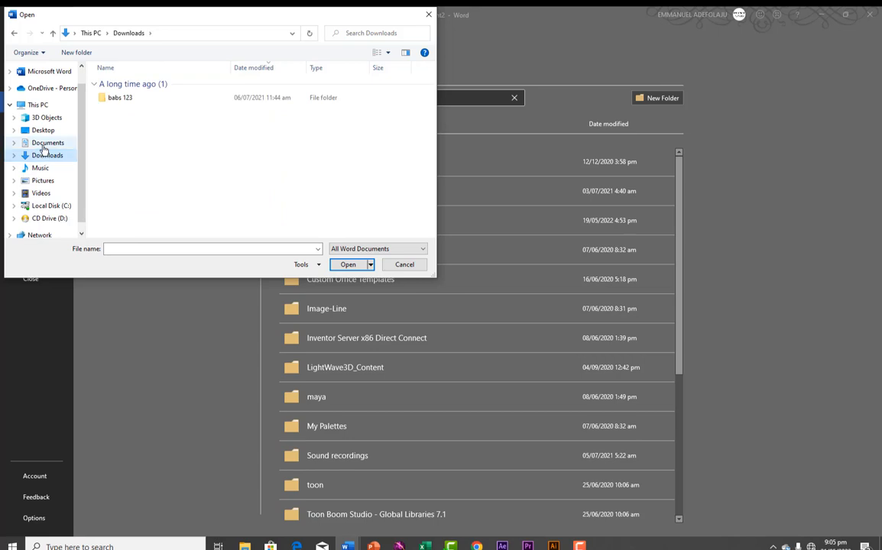
pyautogui.click(45, 144)
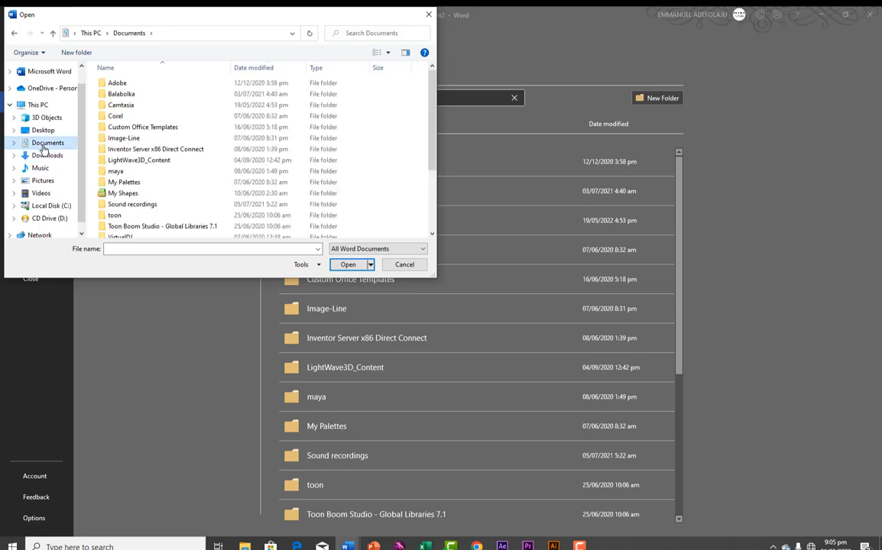
pyautogui.scroll(-3, 134, 185)
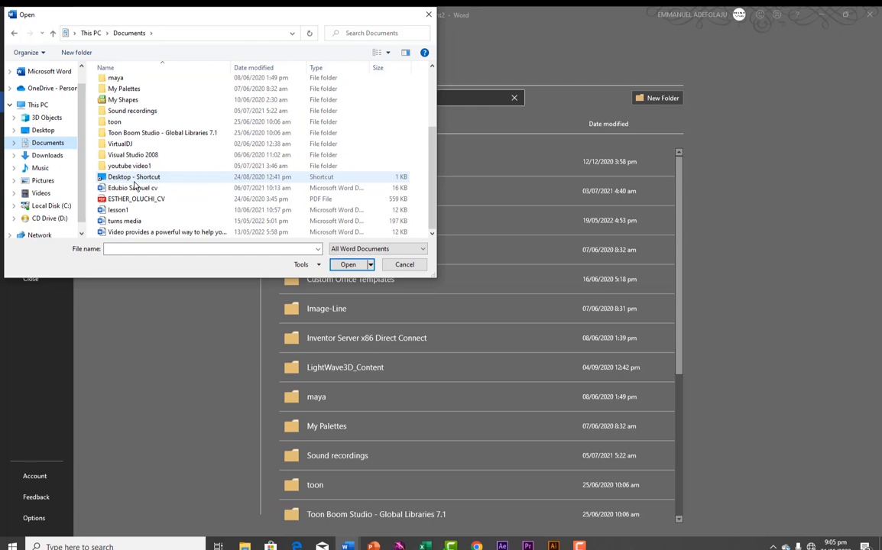
pyautogui.scroll(3, 134, 185)
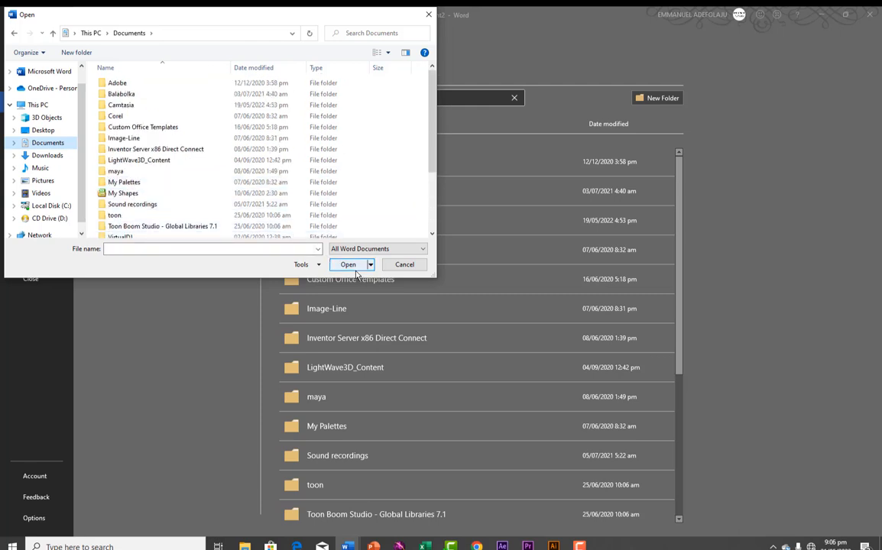
pyautogui.click(44, 131)
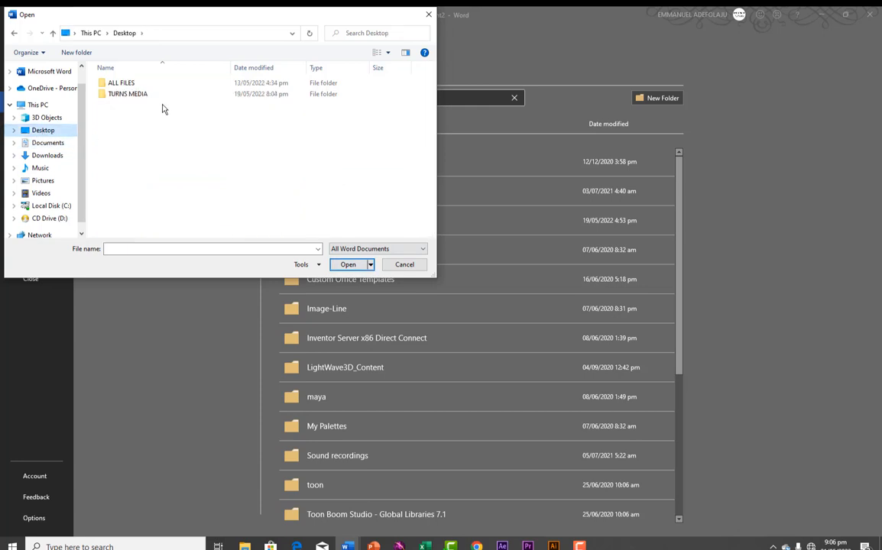
pyautogui.click(404, 264)
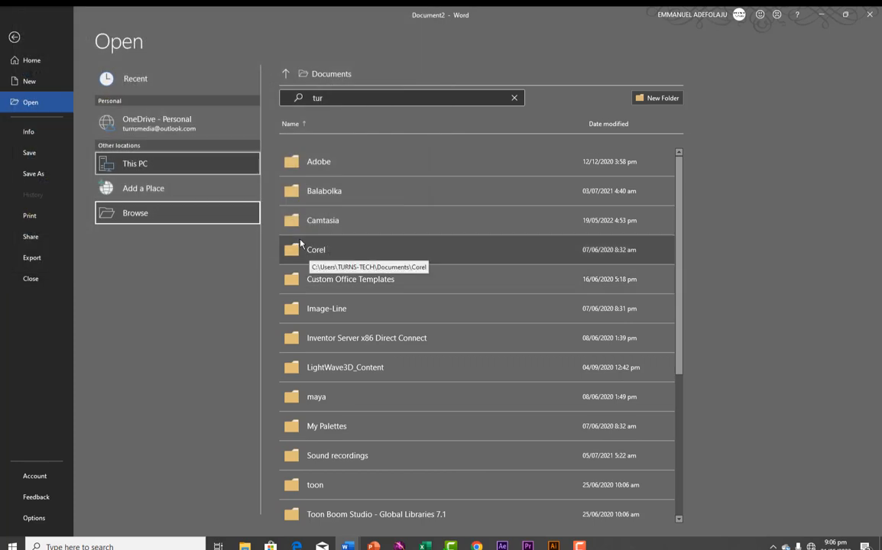
# Check the Info page, then generate sample text with =rand(3, 5), giving three paragraphs totalling 239 words
pyautogui.click(25, 134)
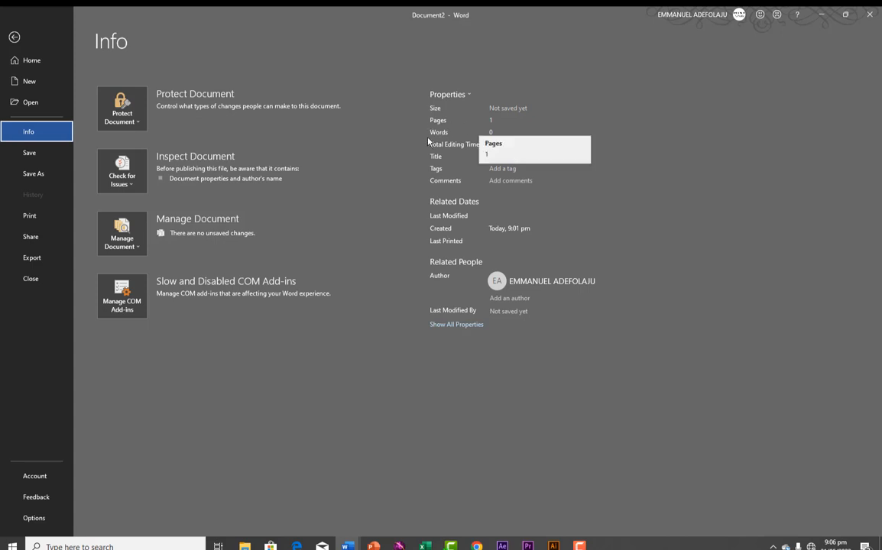
pyautogui.click(15, 37)
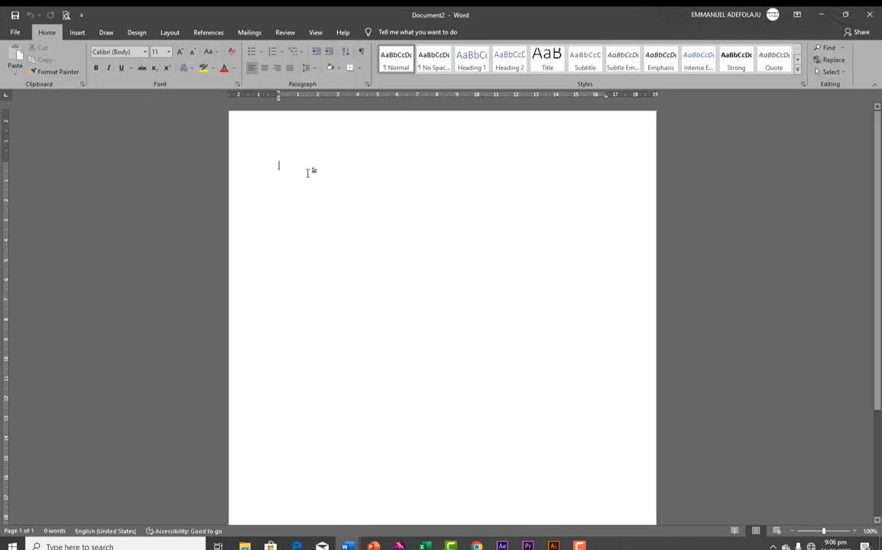
pyautogui.write('ra')
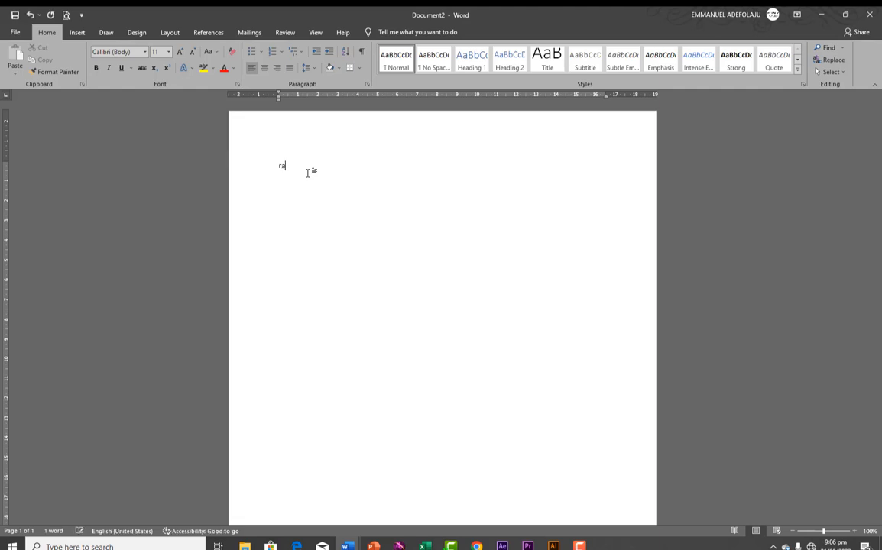
pyautogui.press('BackSpace')
pyautogui.press('BackSpace')
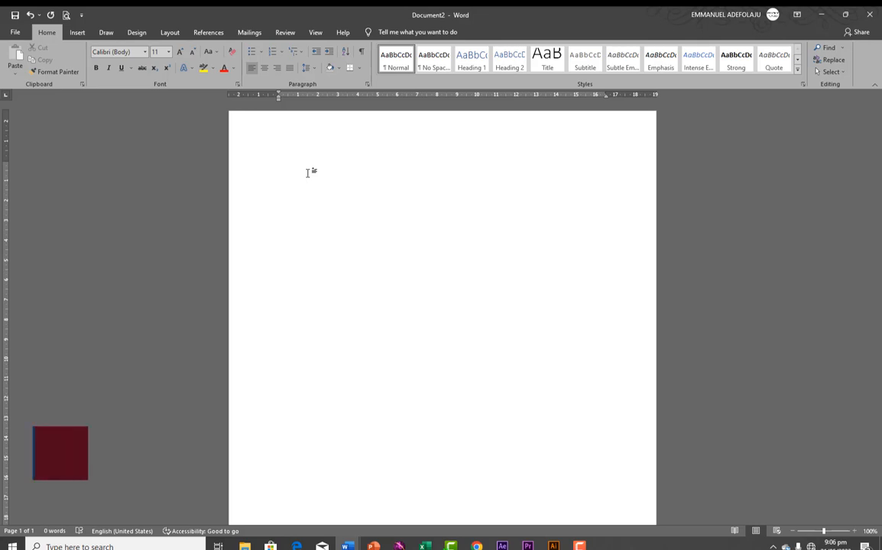
pyautogui.write('=')
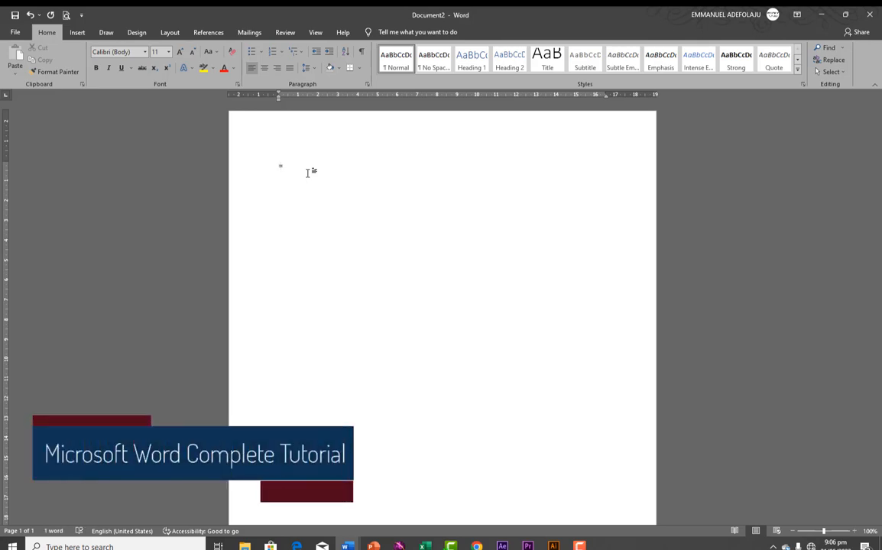
pyautogui.write('rand')
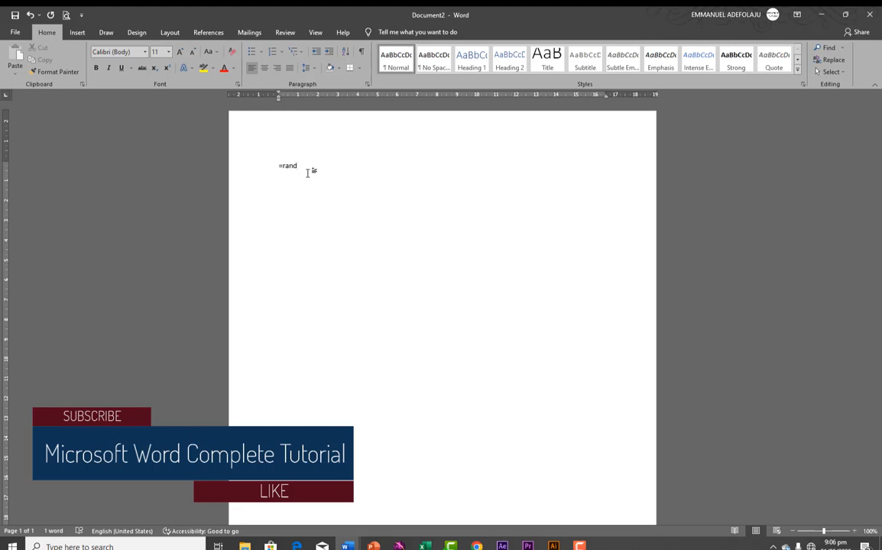
pyautogui.write('()')
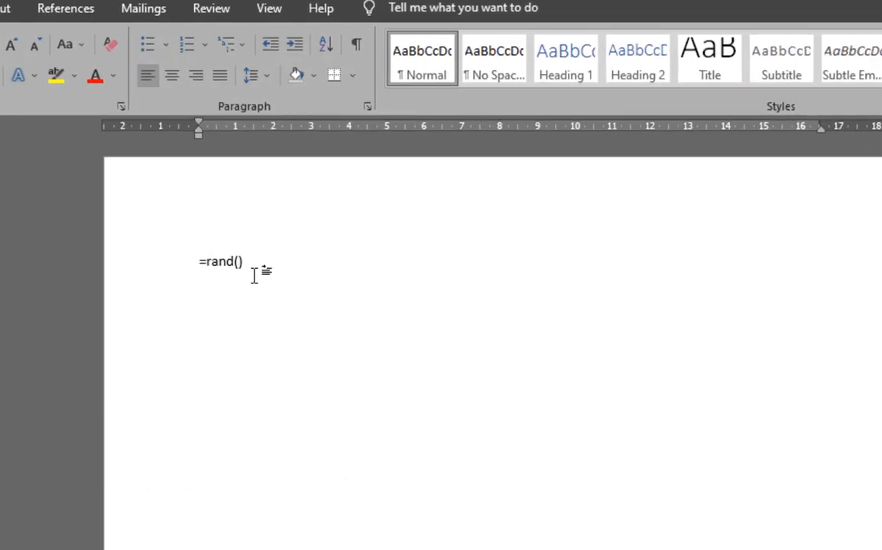
pyautogui.press('Left')
pyautogui.write('3, 5')
pyautogui.press('End')
pyautogui.press('Return')
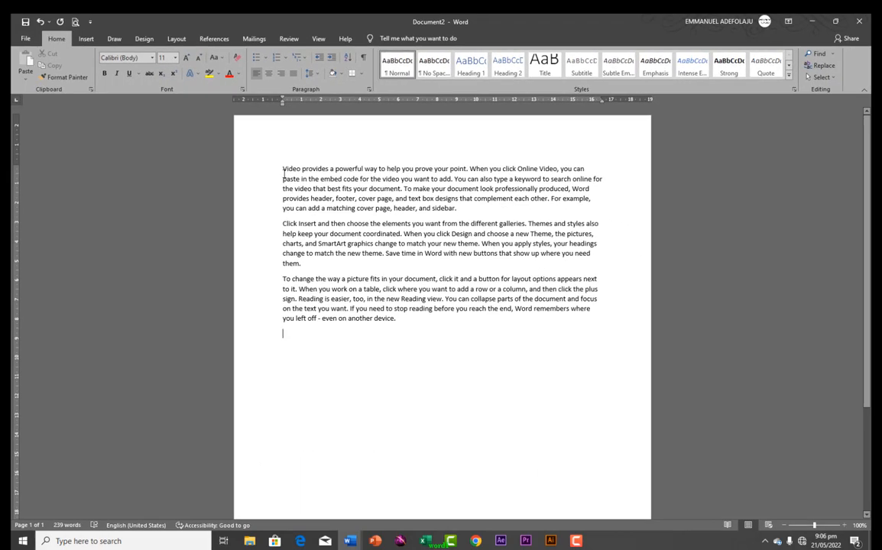
pyautogui.click(25, 39)
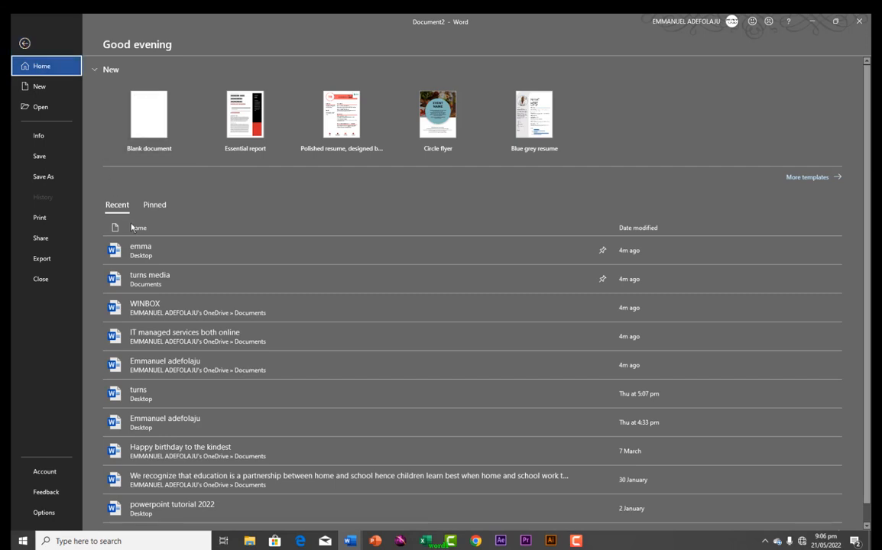
pyautogui.click(40, 136)
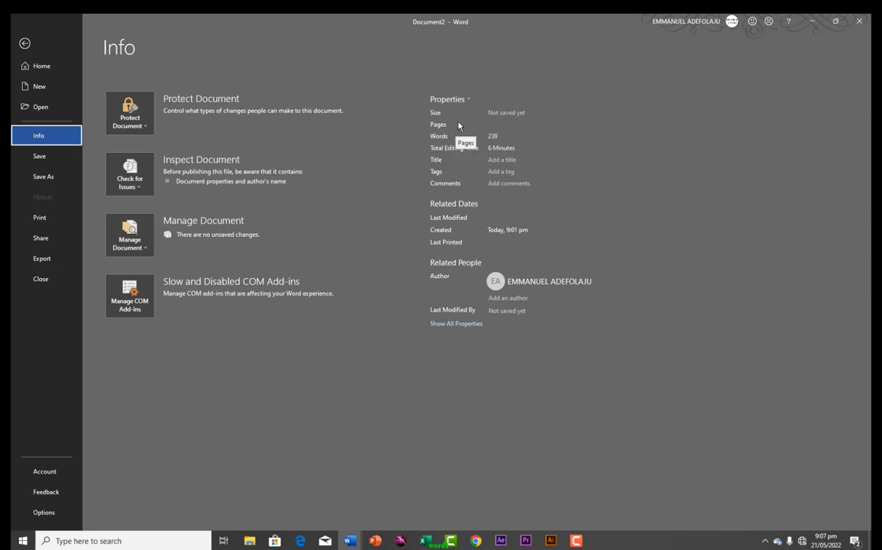
pyautogui.click(24, 44)
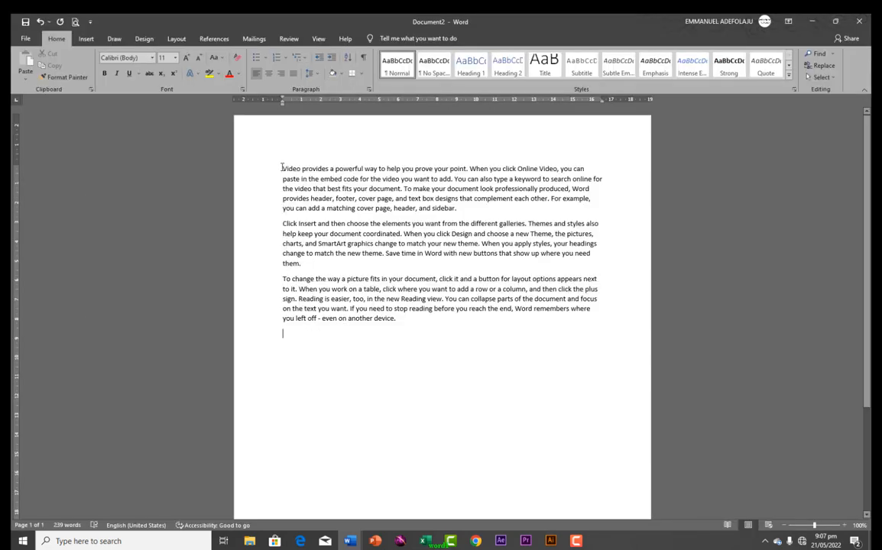
# Select the three sample paragraphs and review their Font settings (Calibri Body, Regular, 11 pt) without changing them
pyautogui.moveTo(281, 168); pyautogui.dragTo(434, 323)
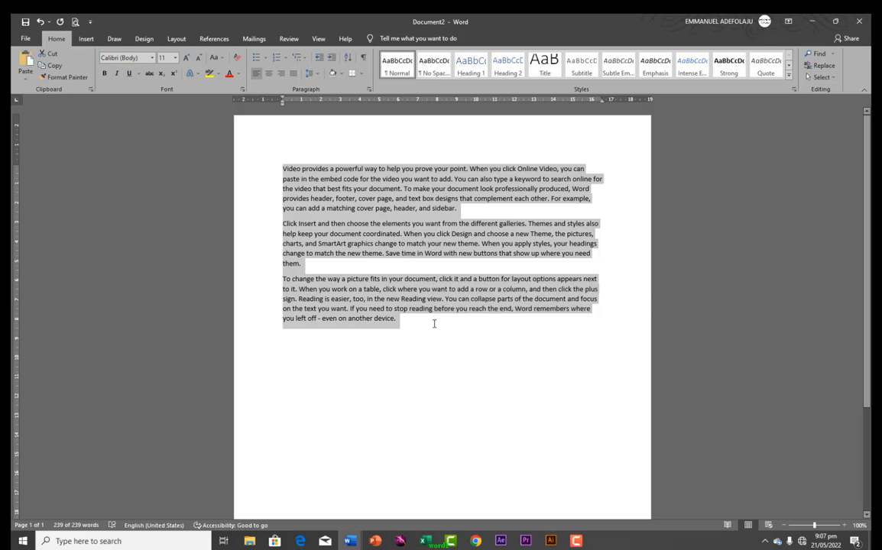
pyautogui.hotkey('ctrl', 'd')
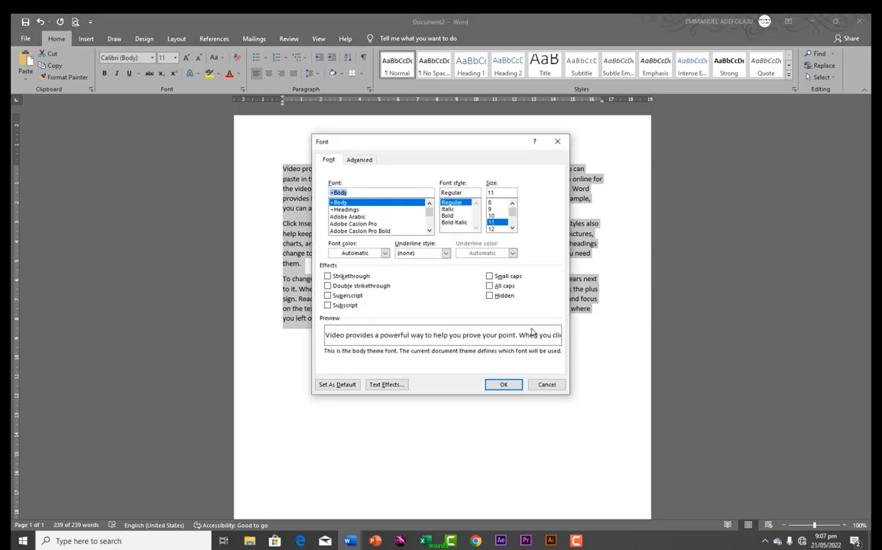
pyautogui.click(546, 384)
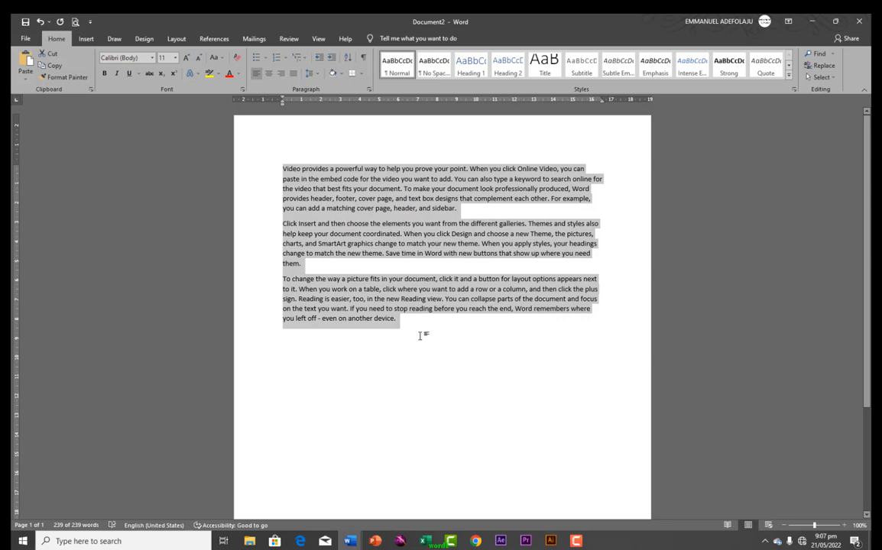
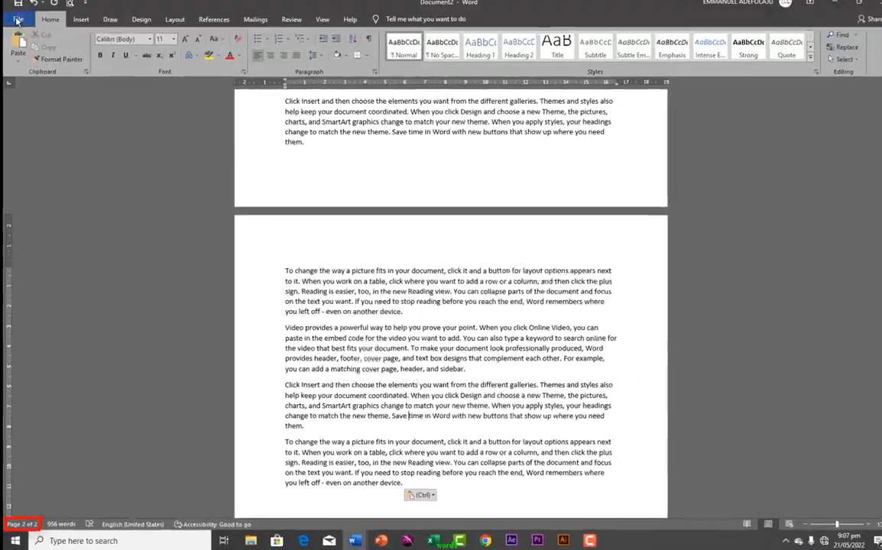
# Show the Info page for unsaved Document2, listing 2 pages and 956 words
pyautogui.click(14, 18)
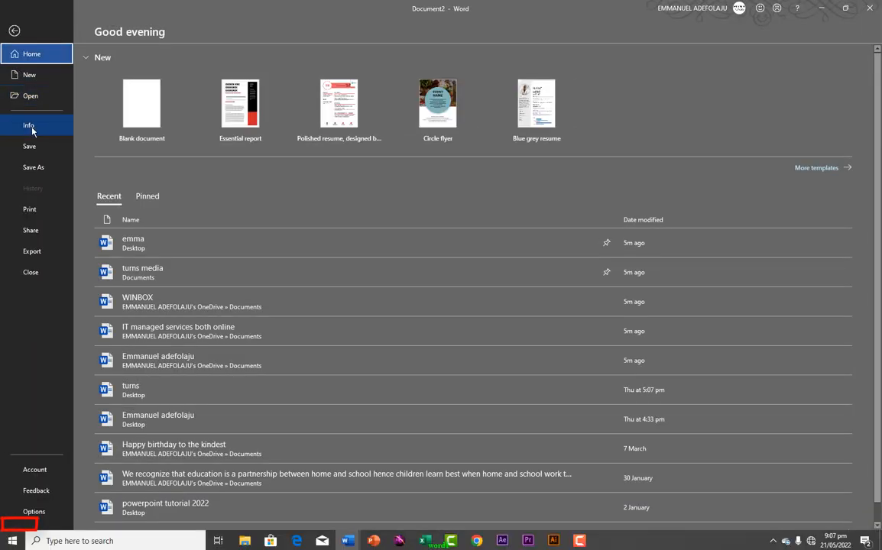
pyautogui.click(32, 125)
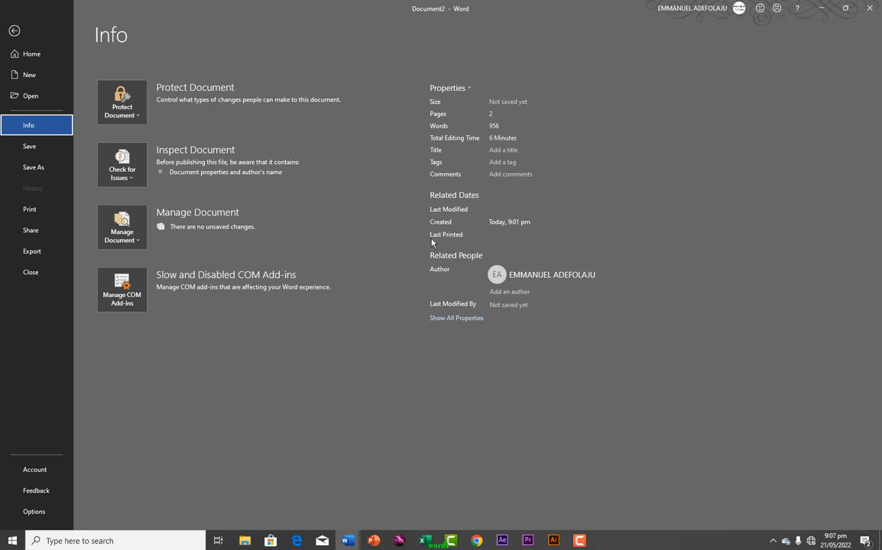
pyautogui.moveTo(433, 215)
pyautogui.click(124, 107)
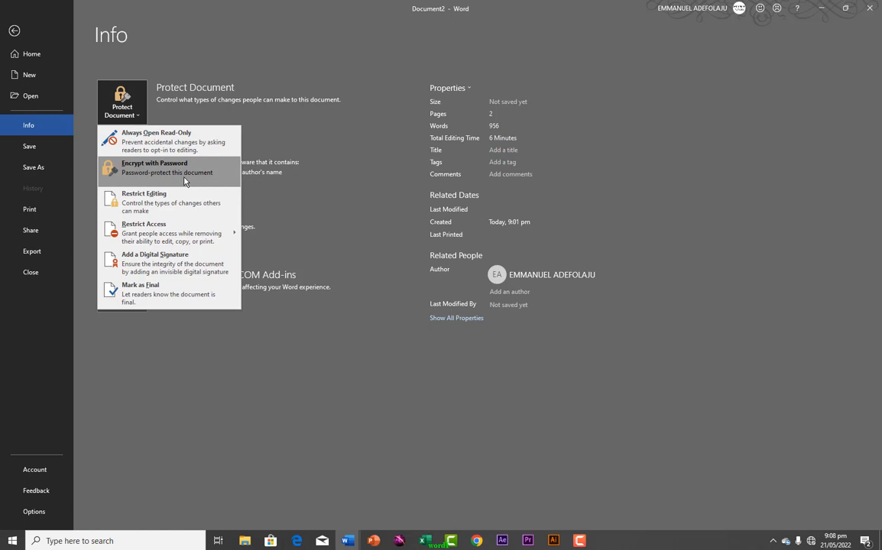
pyautogui.click(141, 177)
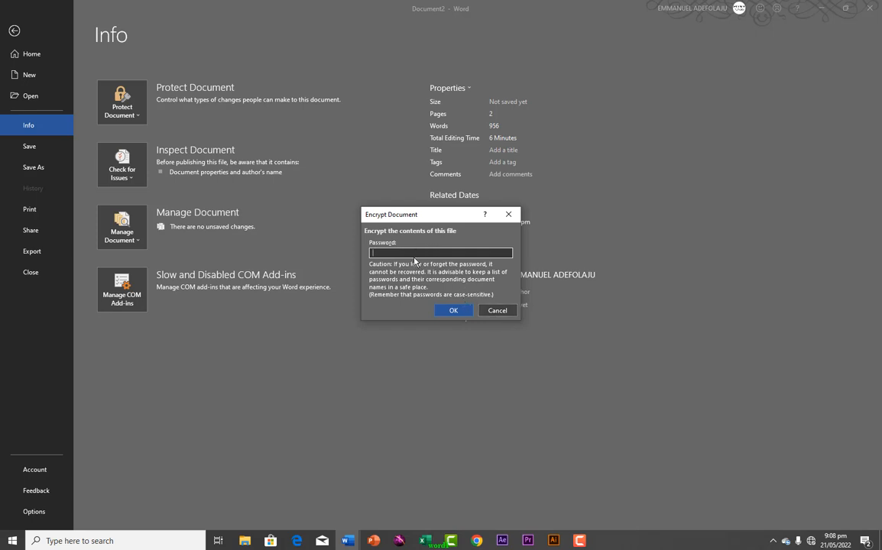
pyautogui.click(490, 315)
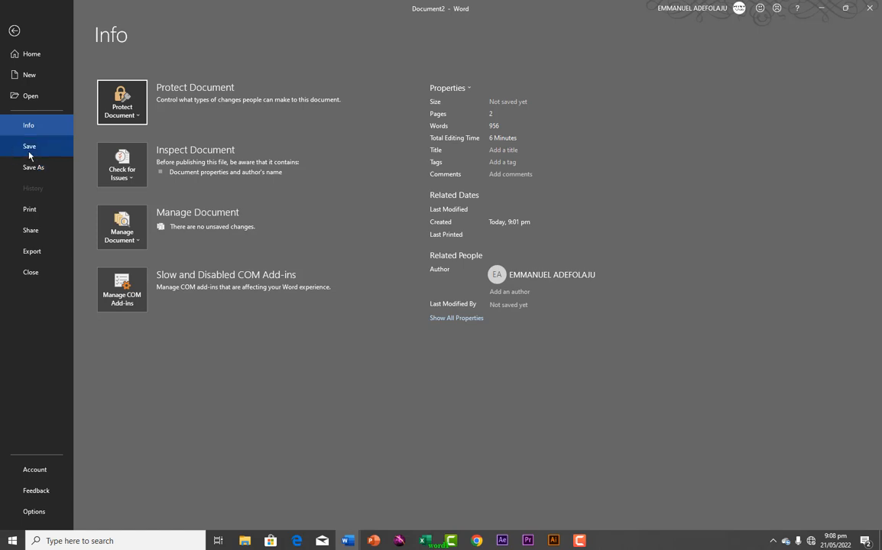
# Save the document under the name 'turns' in the Documents folder
pyautogui.hotkey('ctrl', 's')
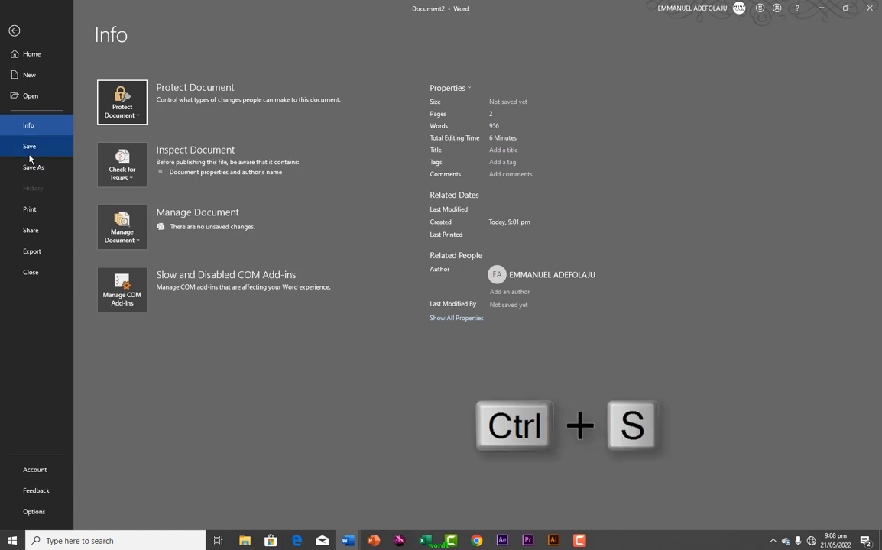
pyautogui.click(32, 167)
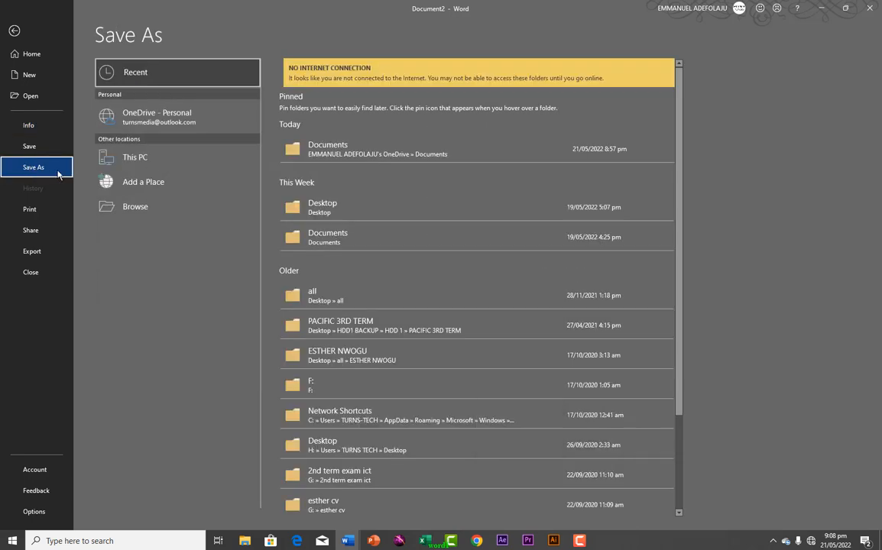
pyautogui.click(131, 168)
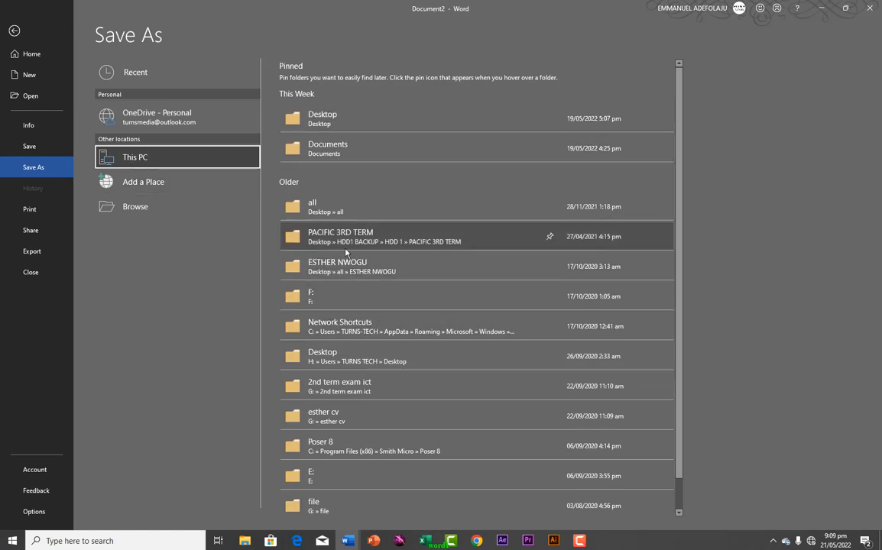
pyautogui.click(324, 151)
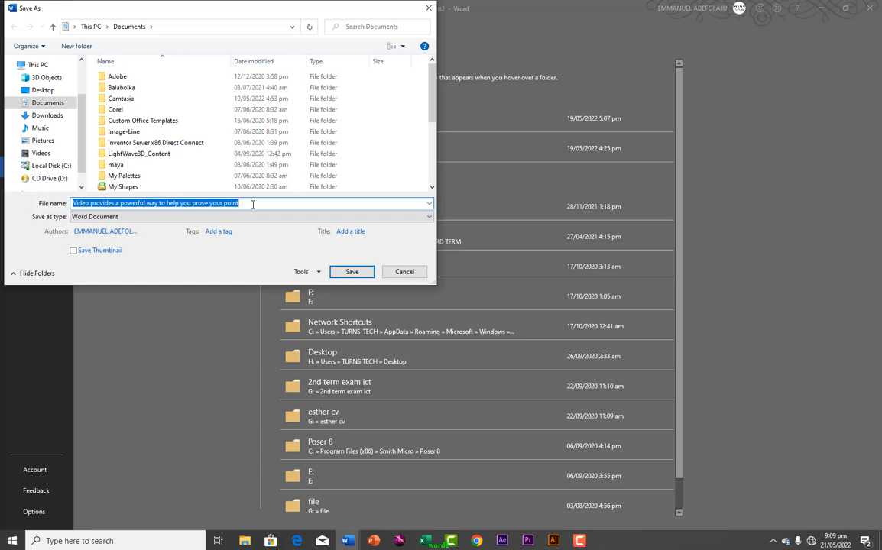
pyautogui.write('tur')
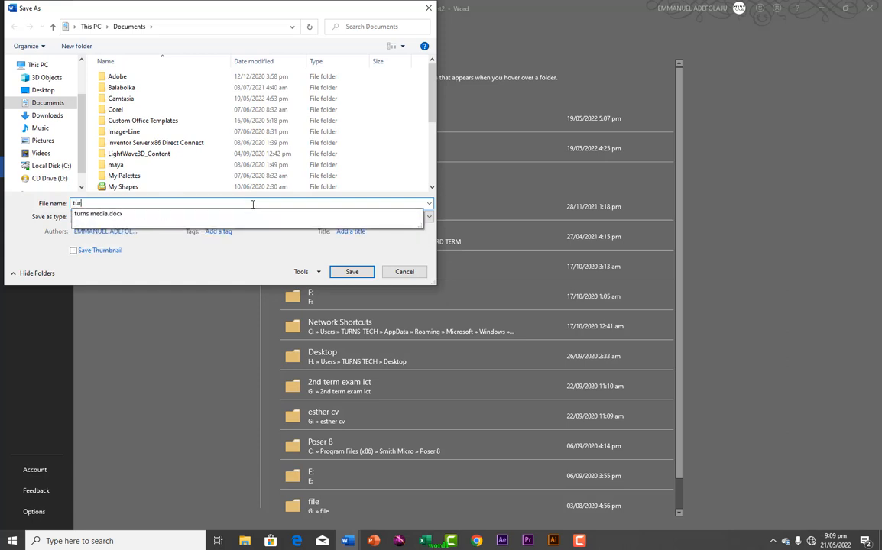
pyautogui.write('ns')
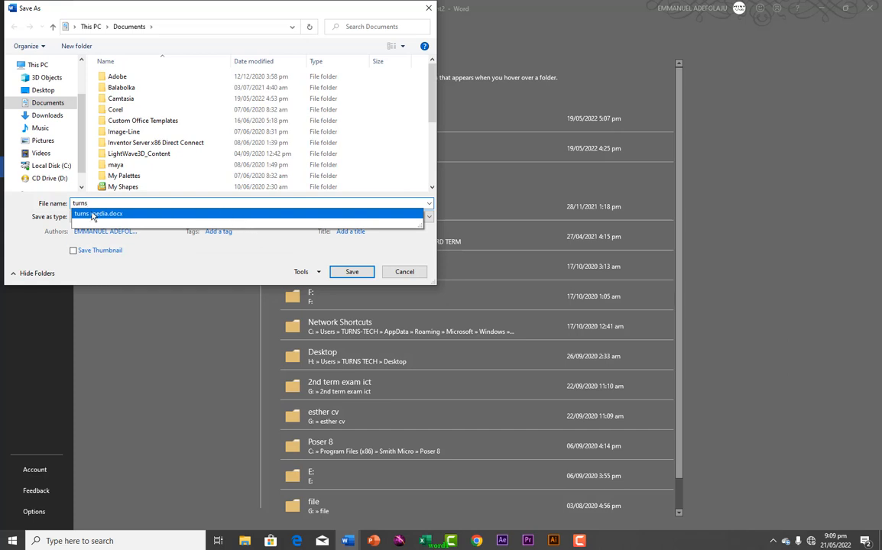
pyautogui.click(31, 100)
pyautogui.click(348, 274)
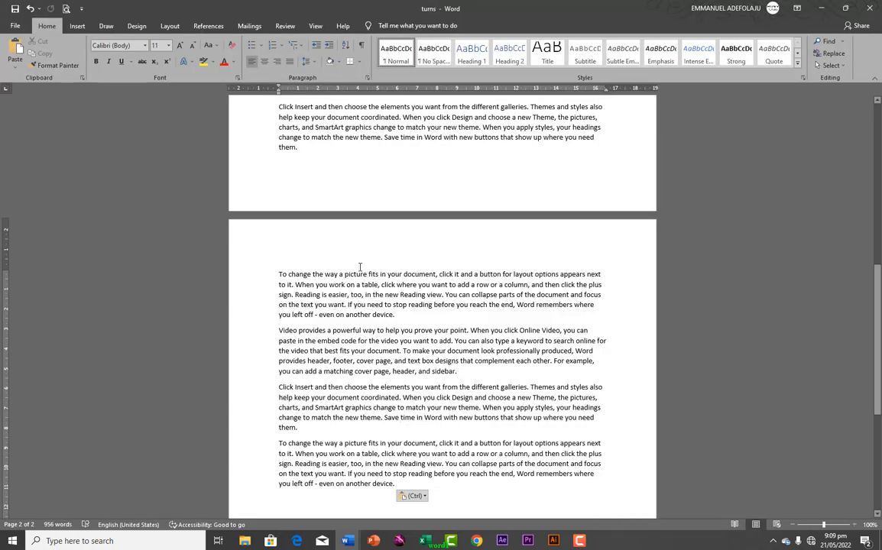
pyautogui.click(14, 25)
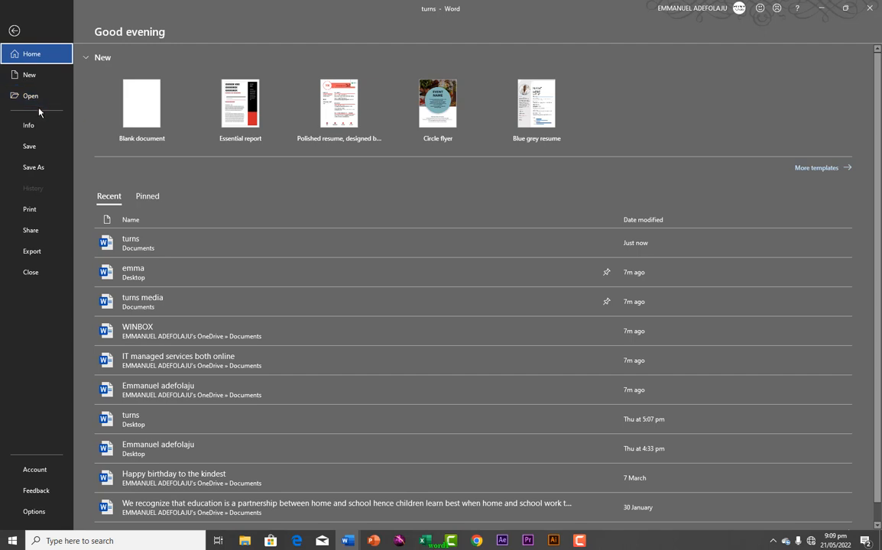
# Start a Save As to the Desktop, then cancel the dialog
pyautogui.click(35, 168)
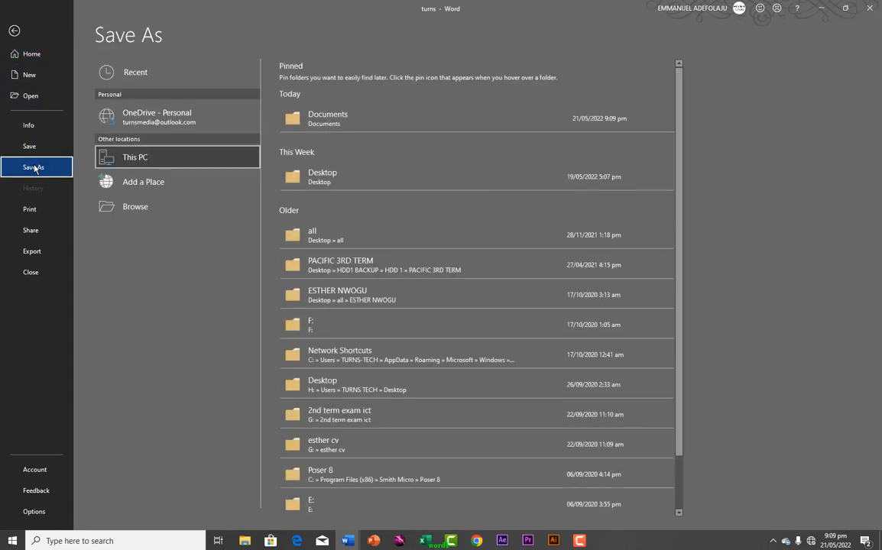
pyautogui.click(136, 213)
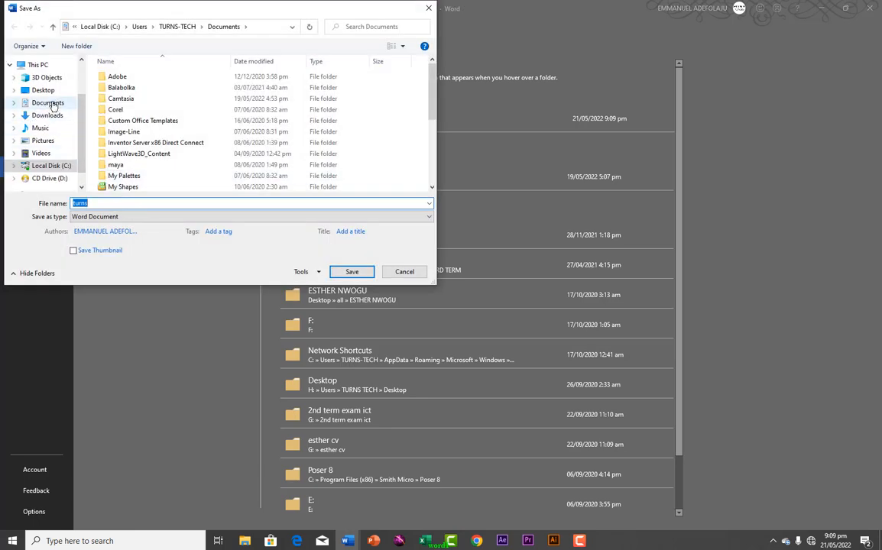
pyautogui.click(39, 91)
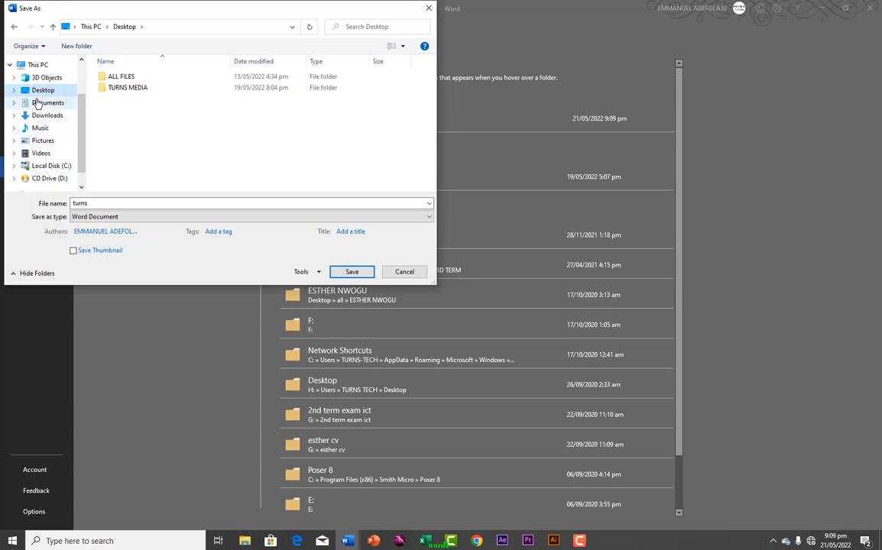
pyautogui.click(93, 203)
pyautogui.click(92, 203)
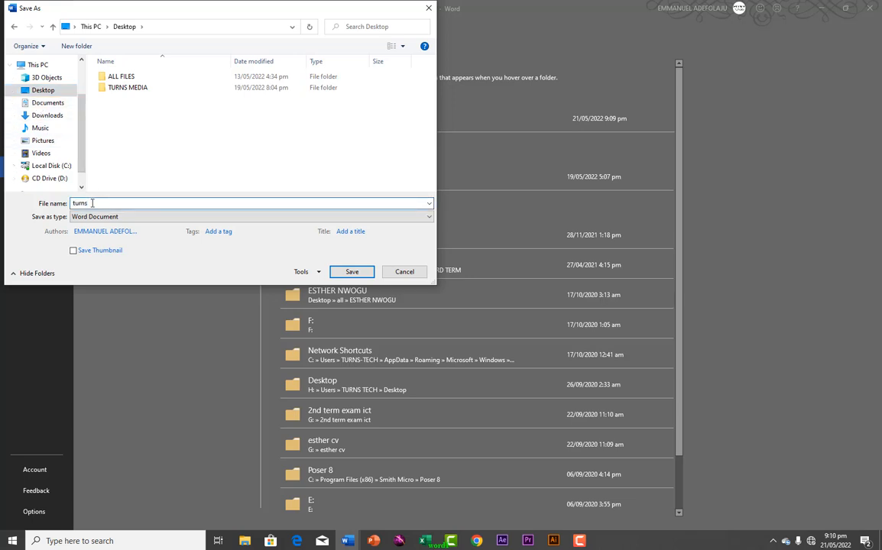
pyautogui.click(402, 273)
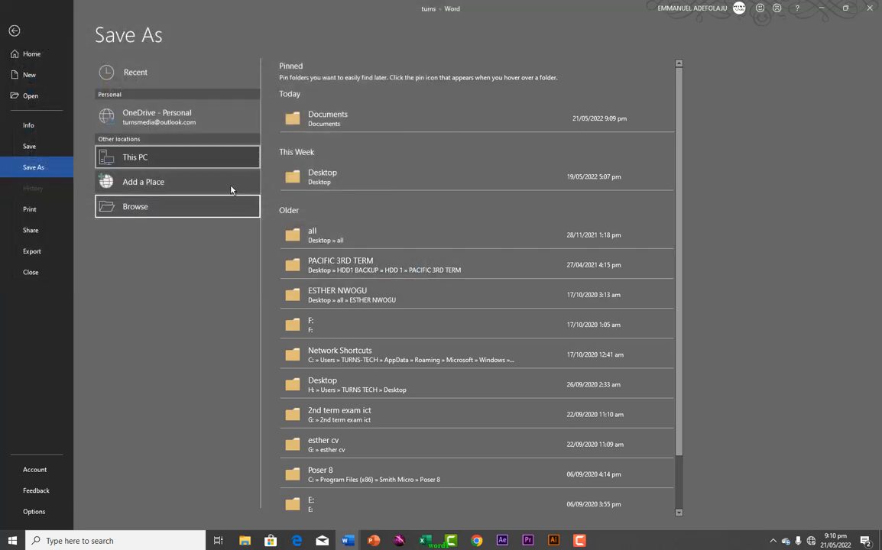
# Save the copy to the Desktop with the file name 'media'
pyautogui.click(29, 169)
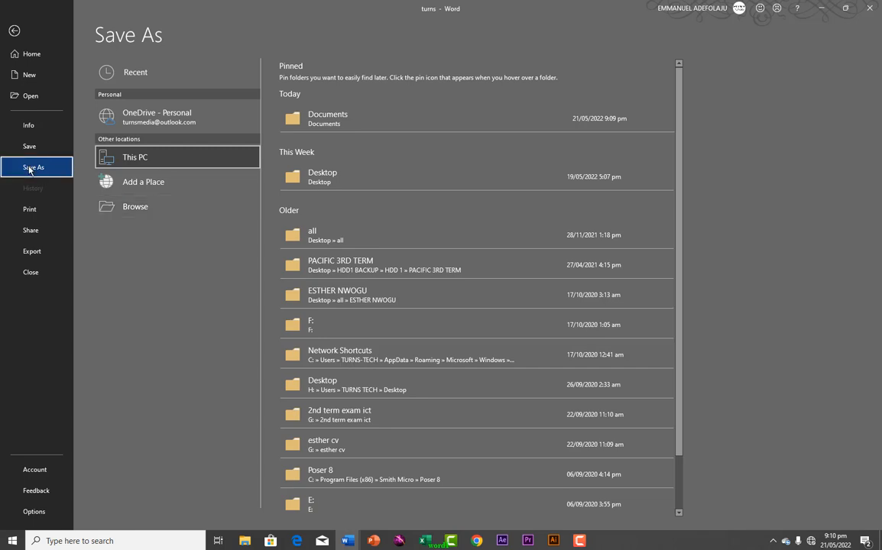
pyautogui.click(154, 218)
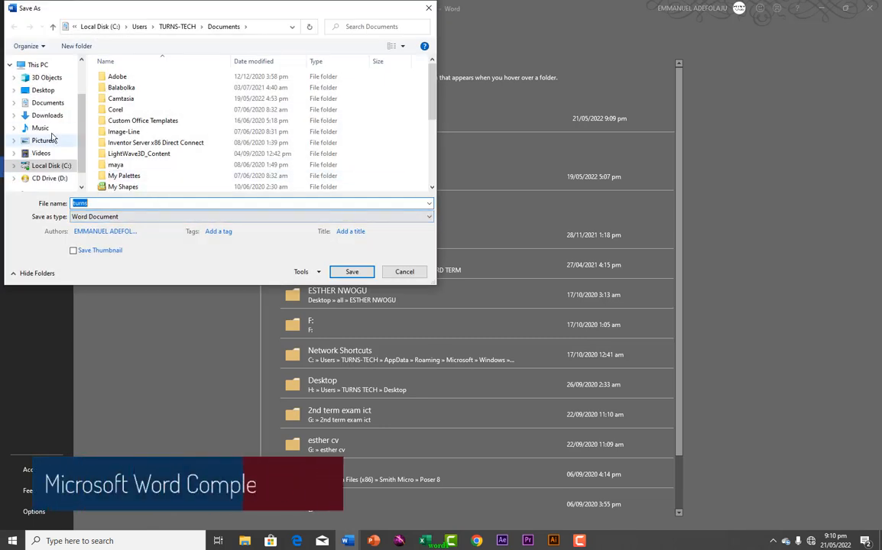
pyautogui.click(42, 90)
pyautogui.doubleClick(97, 202)
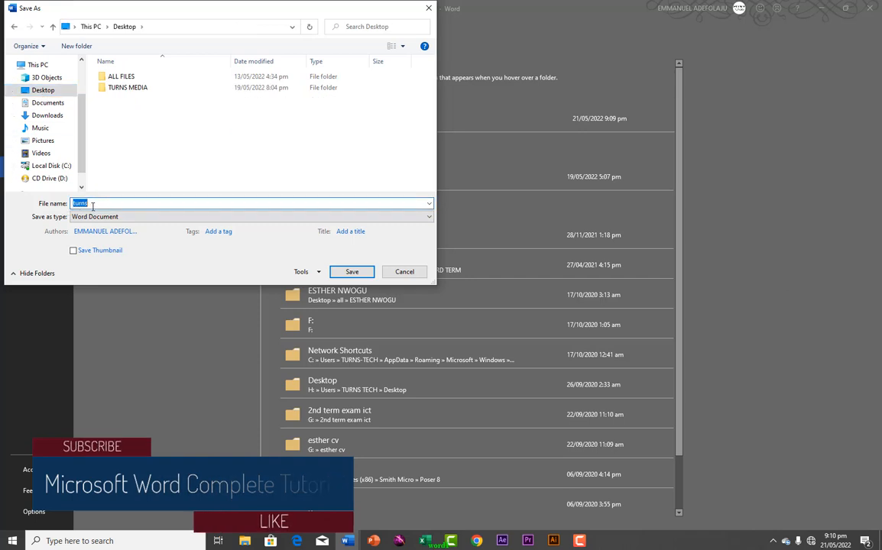
pyautogui.write('m,edi')
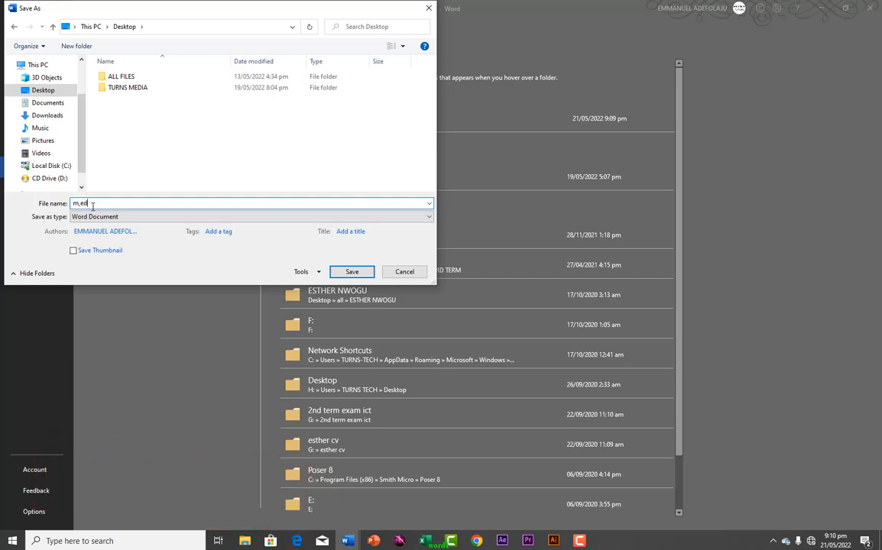
pyautogui.press('BackSpace')
pyautogui.press('BackSpace')
pyautogui.press('BackSpace')
pyautogui.write('ed')
pyautogui.click(350, 272)
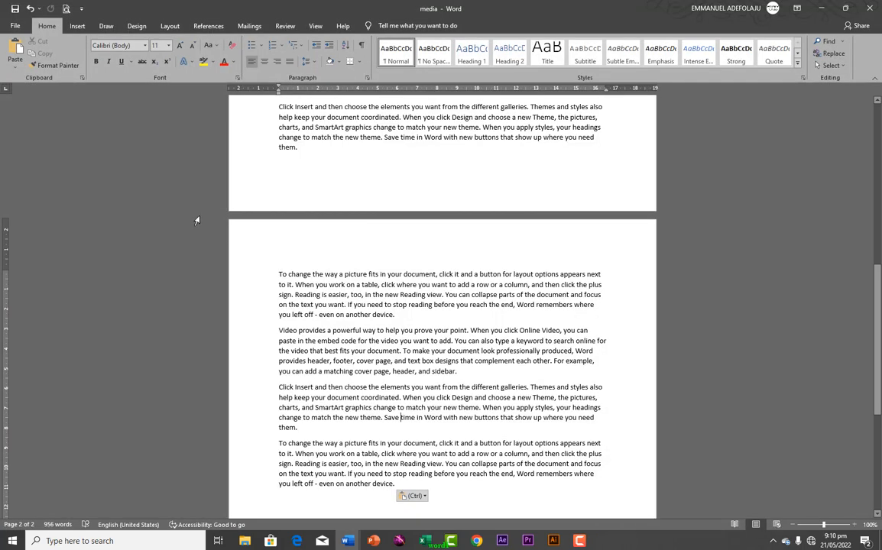
# Back in the document, insert an empty paragraph after 'another device.' on page 2
pyautogui.click(15, 26)
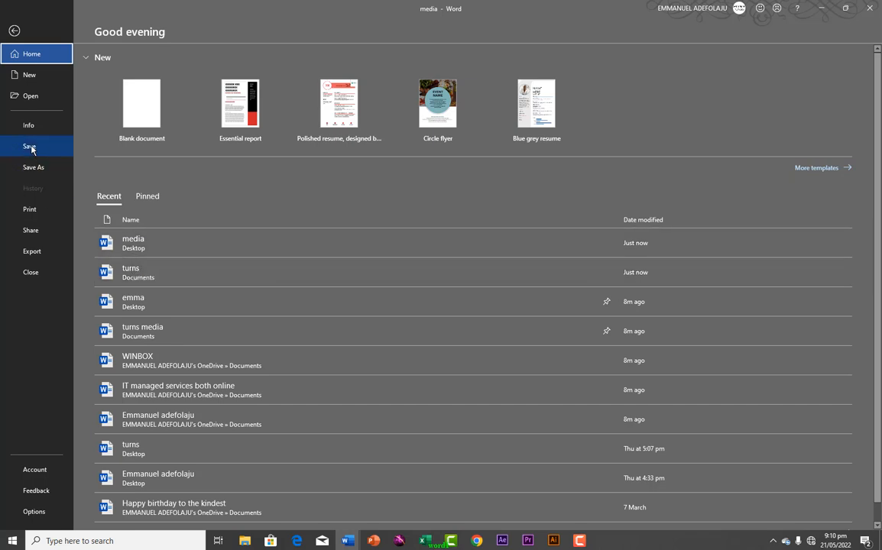
pyautogui.click(14, 31)
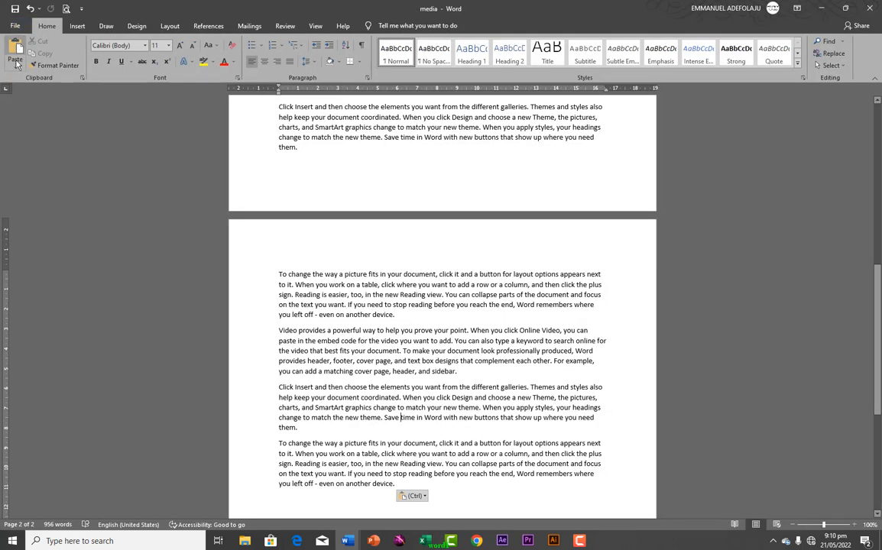
pyautogui.click(400, 316)
pyautogui.press('Return')
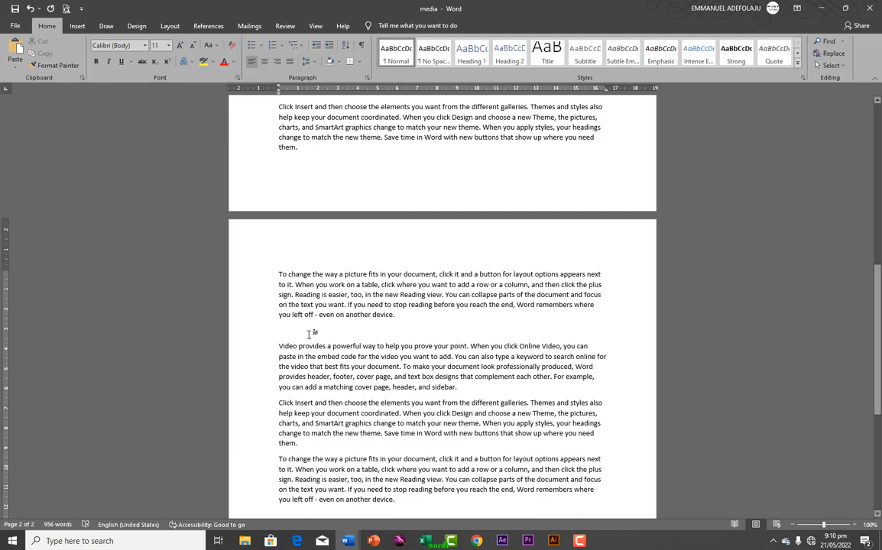
# Draw a smiley face shape and move it up beneath the first paragraph on page 2
pyautogui.click(77, 25)
pyautogui.click(144, 54)
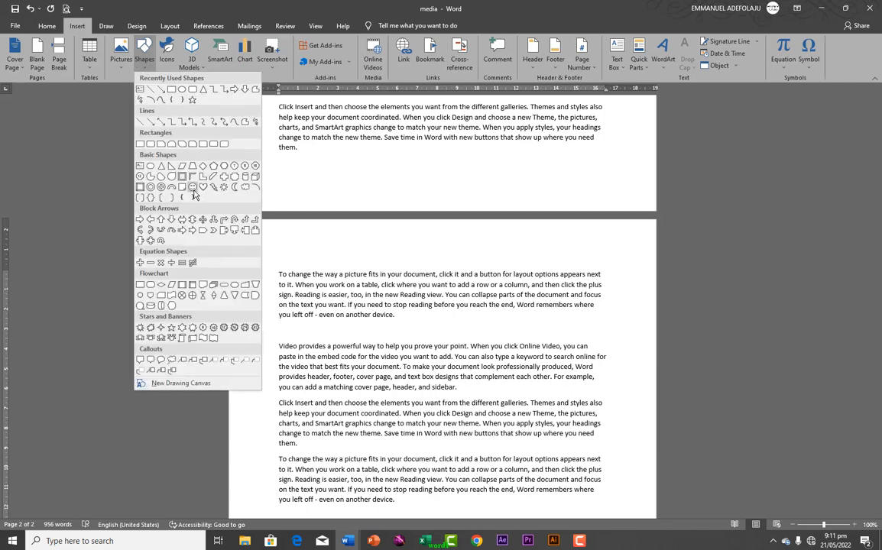
pyautogui.click(174, 175)
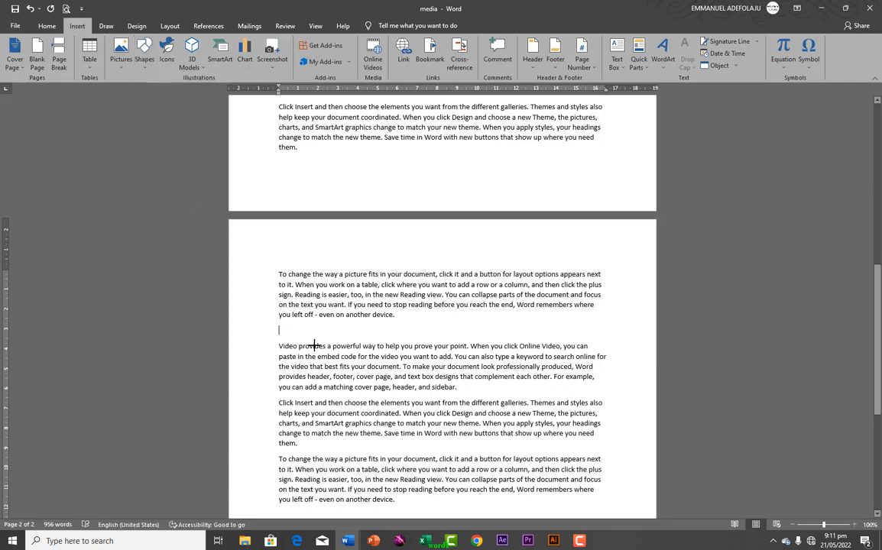
pyautogui.moveTo(288, 330); pyautogui.dragTo(387, 378)
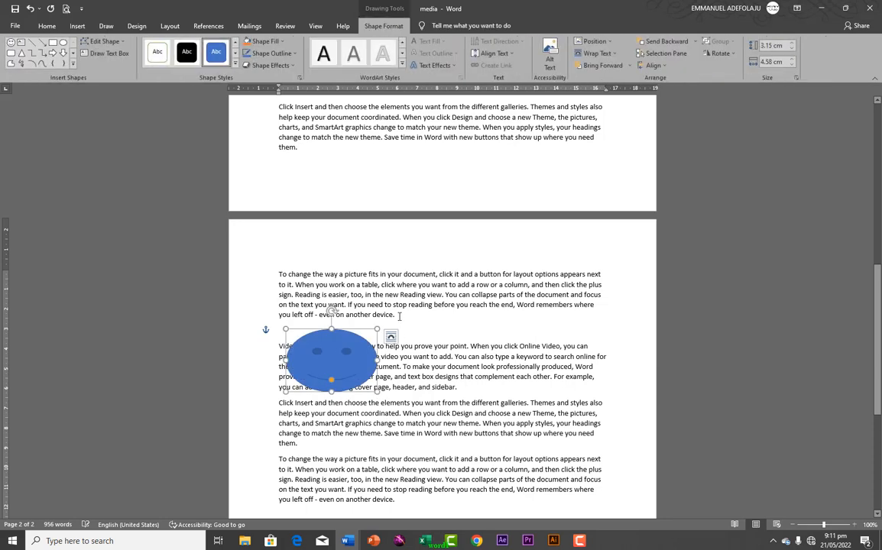
pyautogui.click(400, 317)
pyautogui.press('Return')
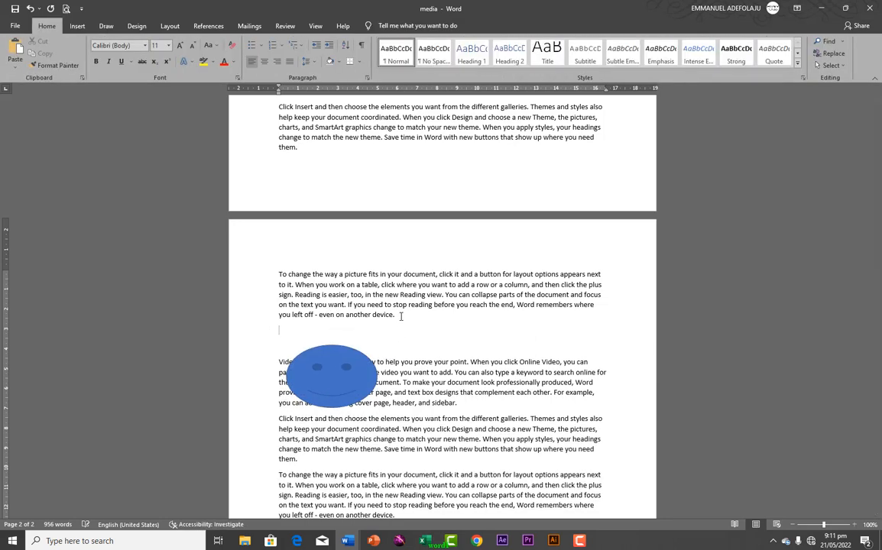
pyautogui.moveTo(346, 372); pyautogui.dragTo(346, 338)
pyautogui.click(411, 316)
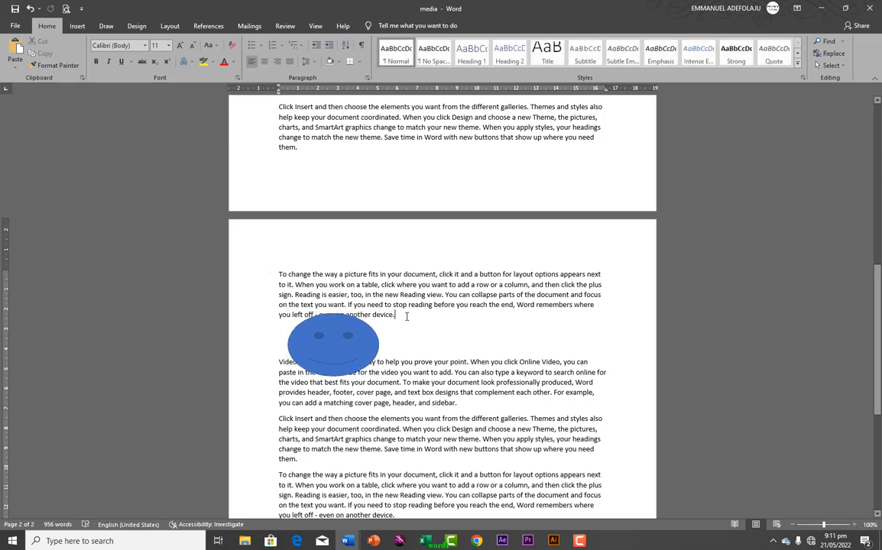
pyautogui.press('Return')
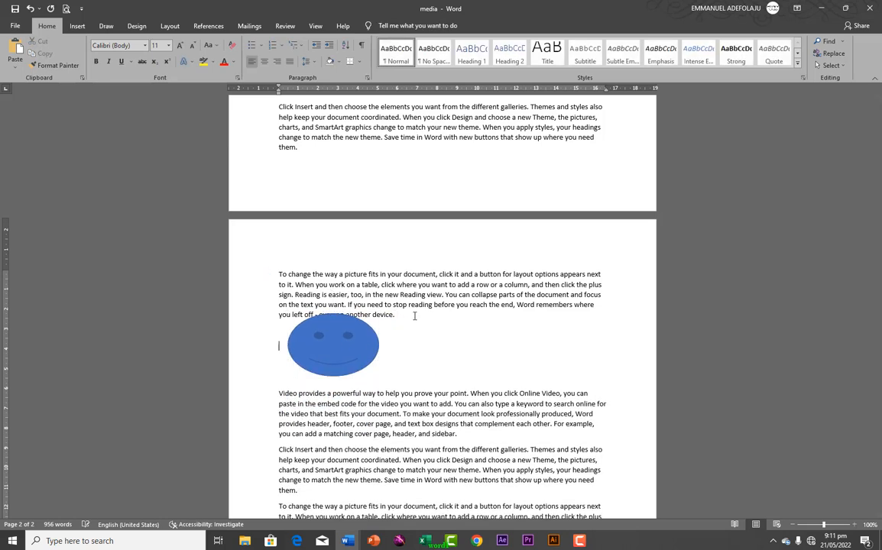
# Set the smiley's text wrapping to Square and save the document
pyautogui.click(348, 342)
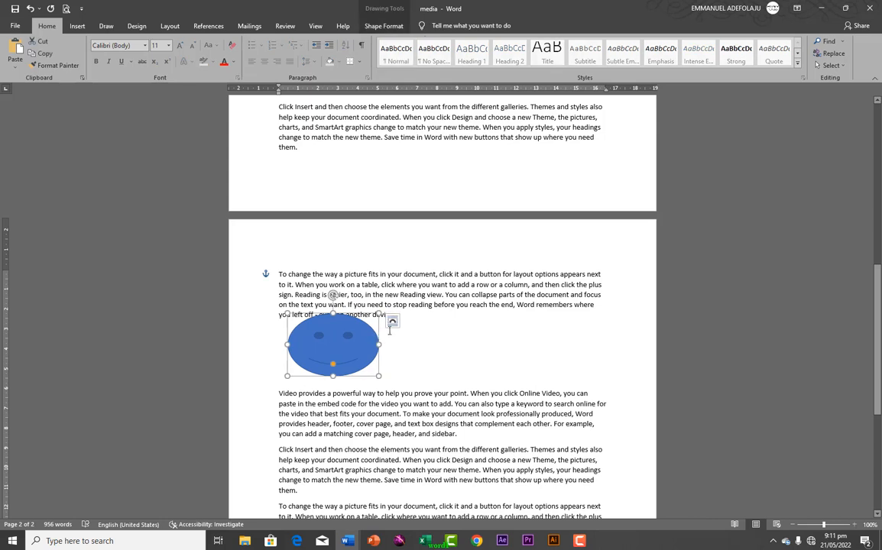
pyautogui.click(392, 321)
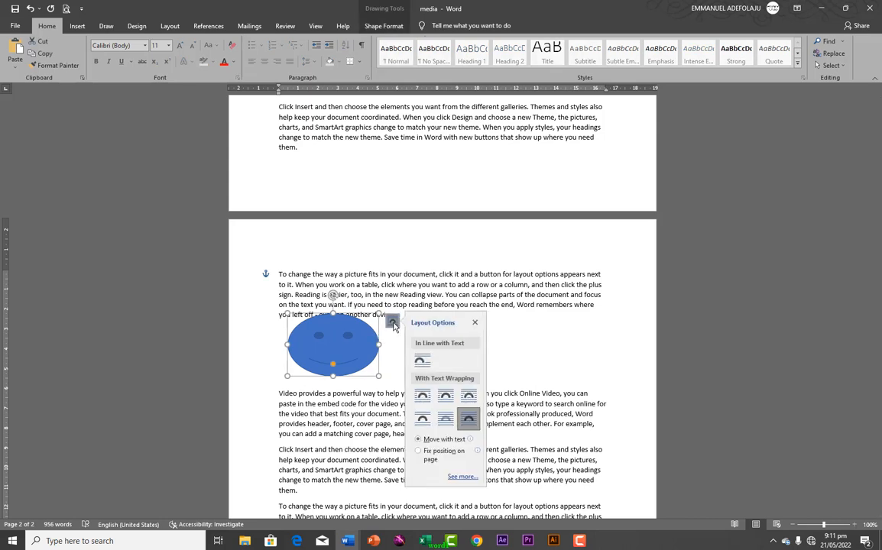
pyautogui.click(425, 396)
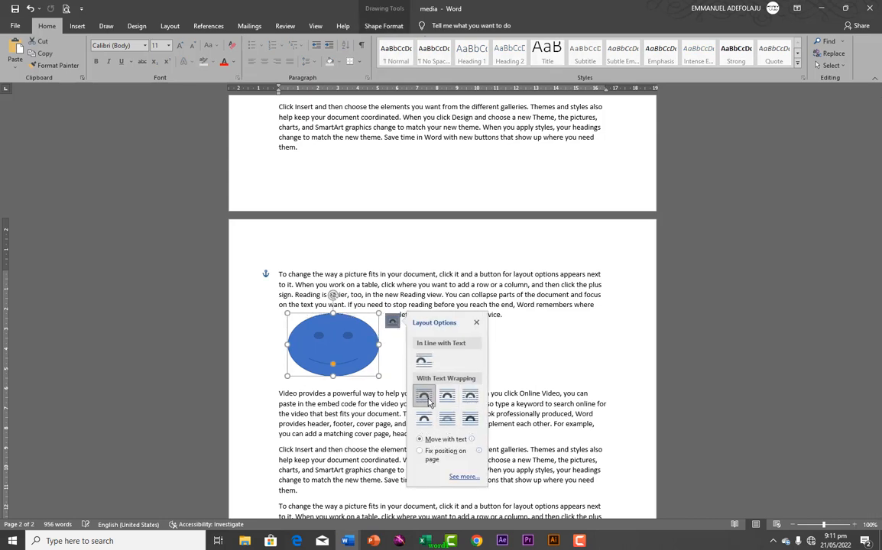
pyautogui.click(504, 314)
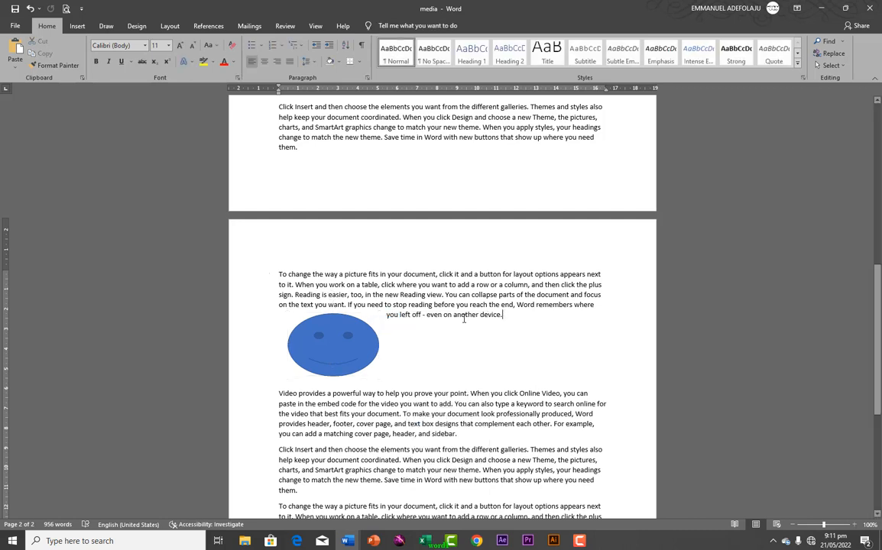
pyautogui.hotkey('ctrl', 's')
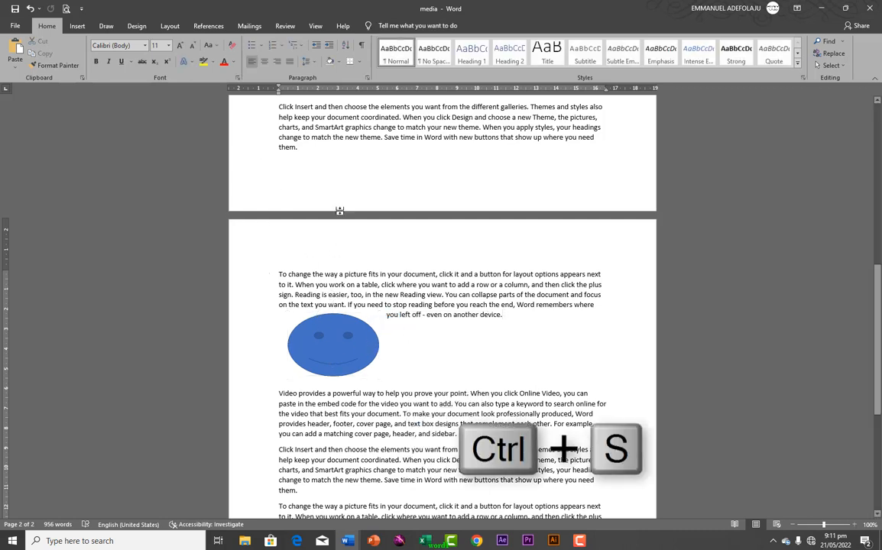
# Open the Print page to preview the document with Microsoft Print to PDF
pyautogui.click(15, 25)
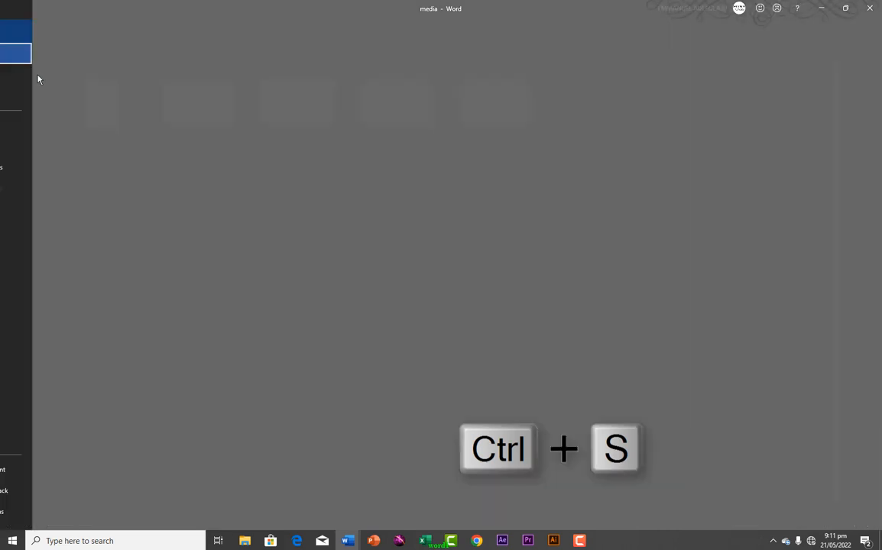
pyautogui.click(31, 147)
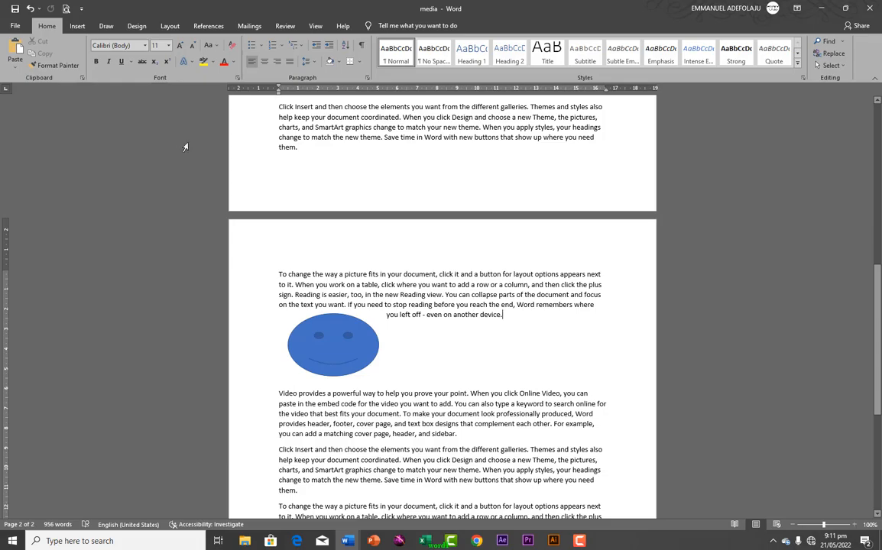
pyautogui.click(15, 29)
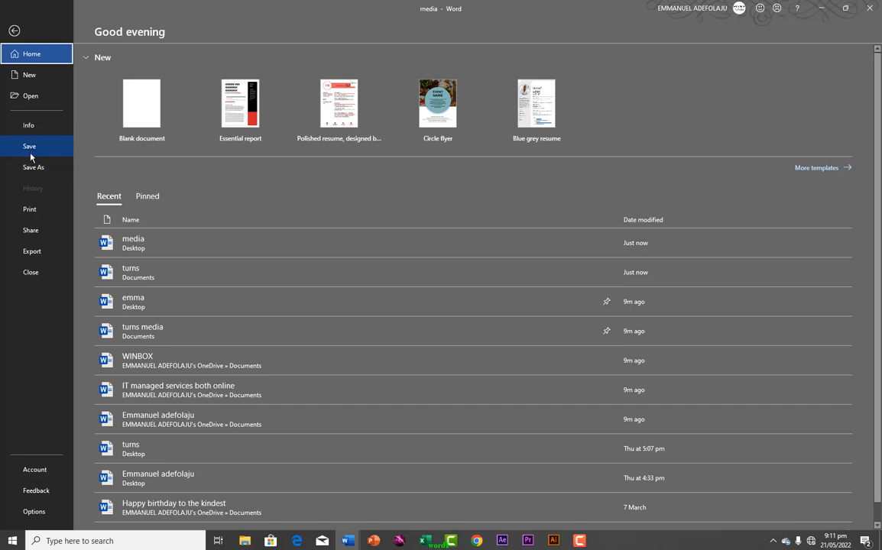
pyautogui.click(27, 210)
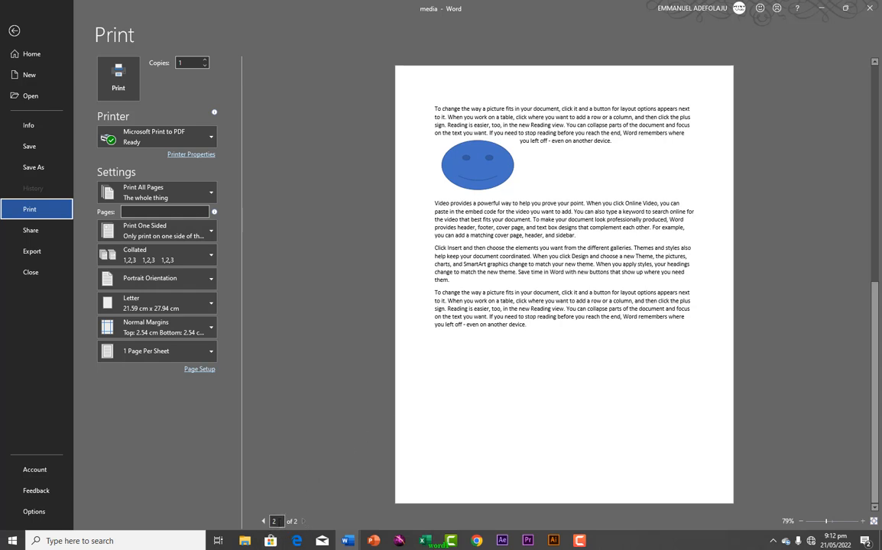
# Page the print preview between pages 1 and 2, ending on page 1, copies left at 1
pyautogui.click(262, 521)
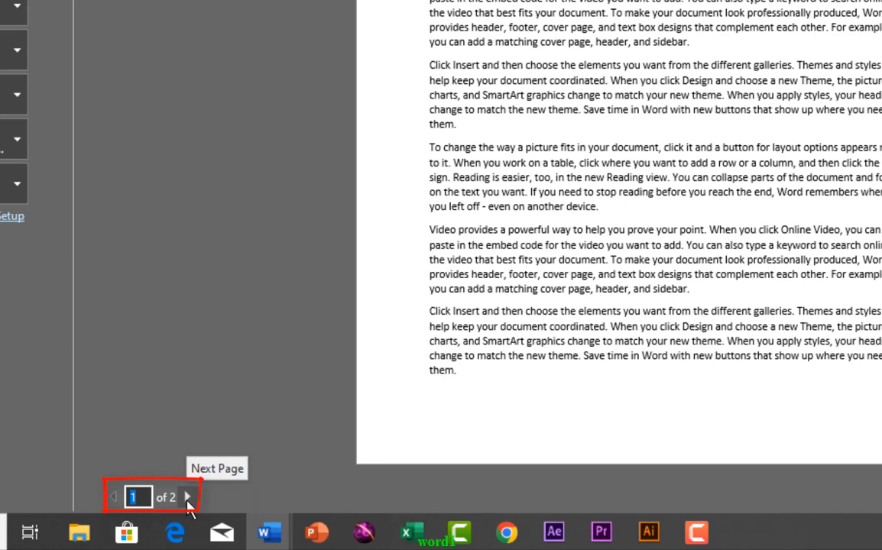
pyautogui.click(188, 498)
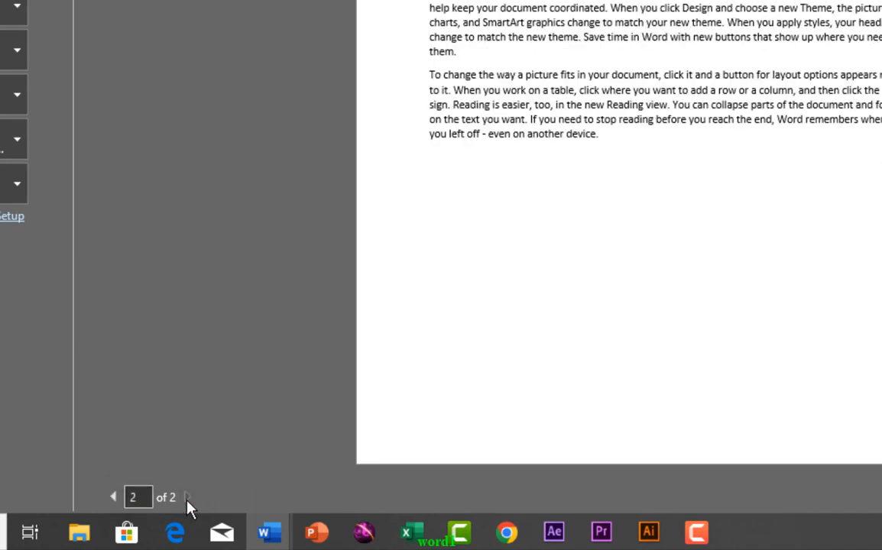
pyautogui.click(113, 497)
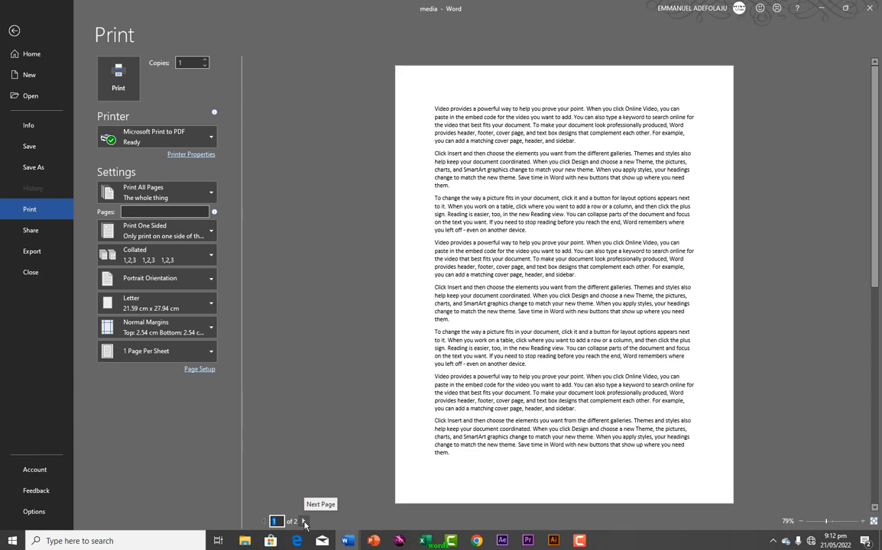
pyautogui.click(304, 521)
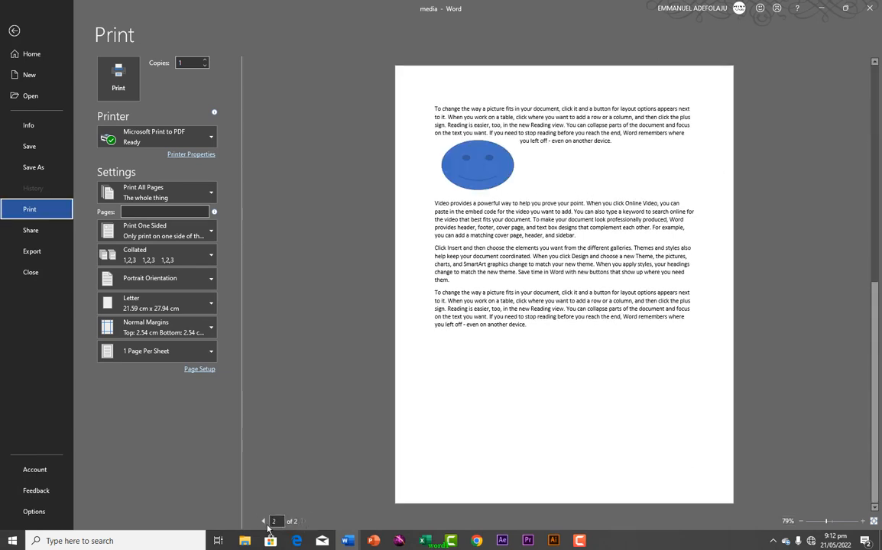
pyautogui.click(264, 522)
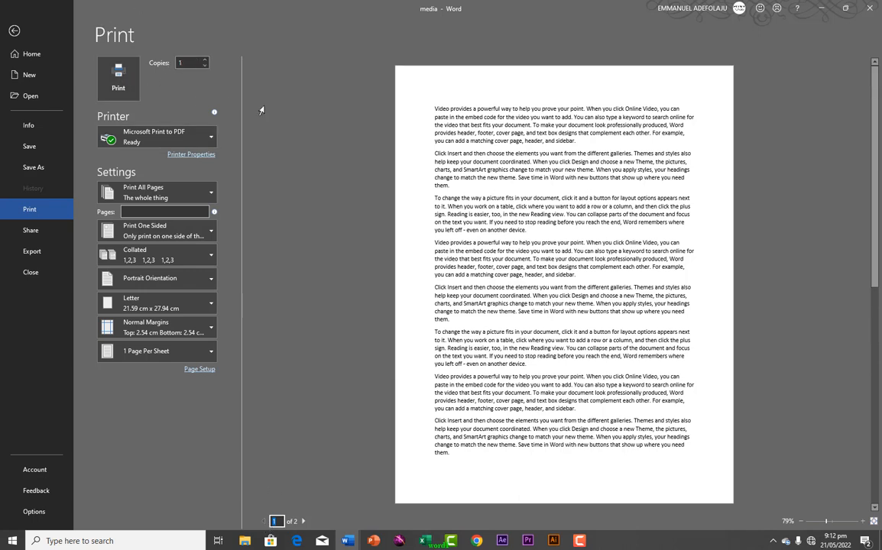
pyautogui.click(205, 60)
pyautogui.click(205, 60)
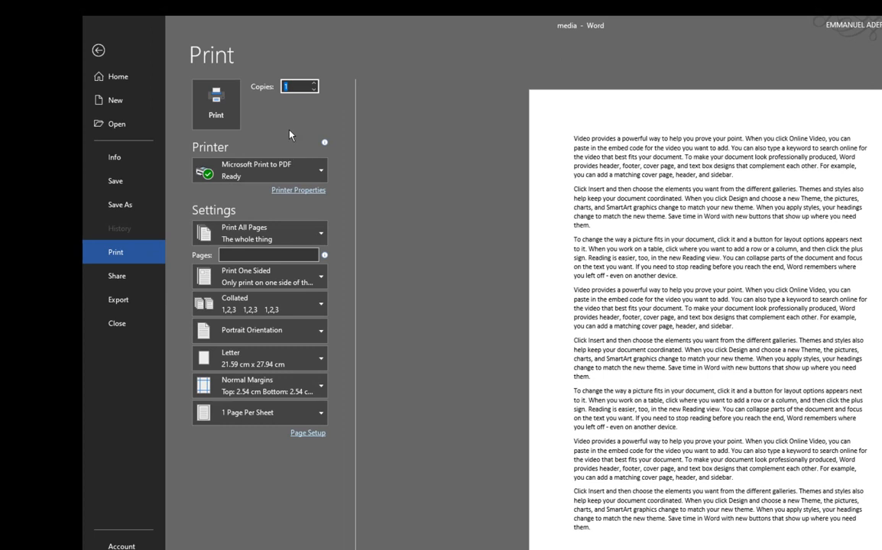
# Keep Microsoft Print to PDF as the printer and open its Printer Properties
pyautogui.moveTo(321, 174)
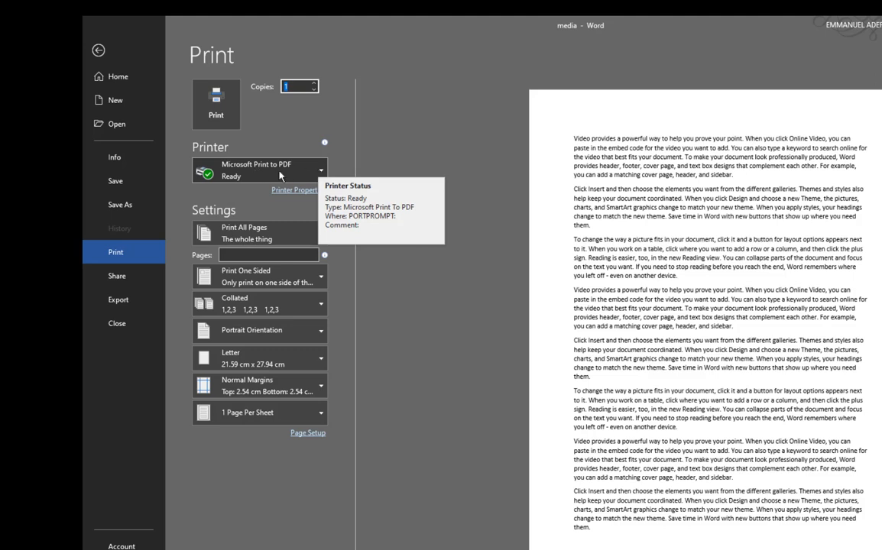
pyautogui.click(321, 174)
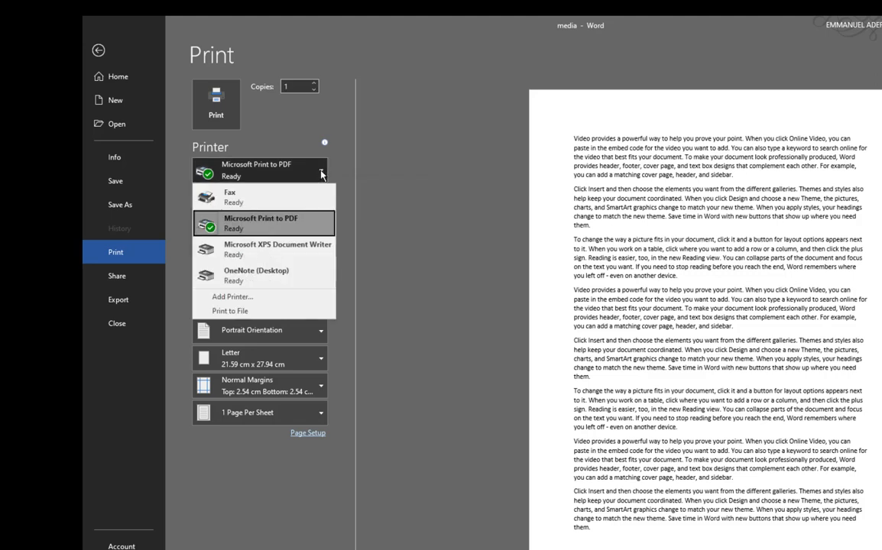
pyautogui.click(237, 229)
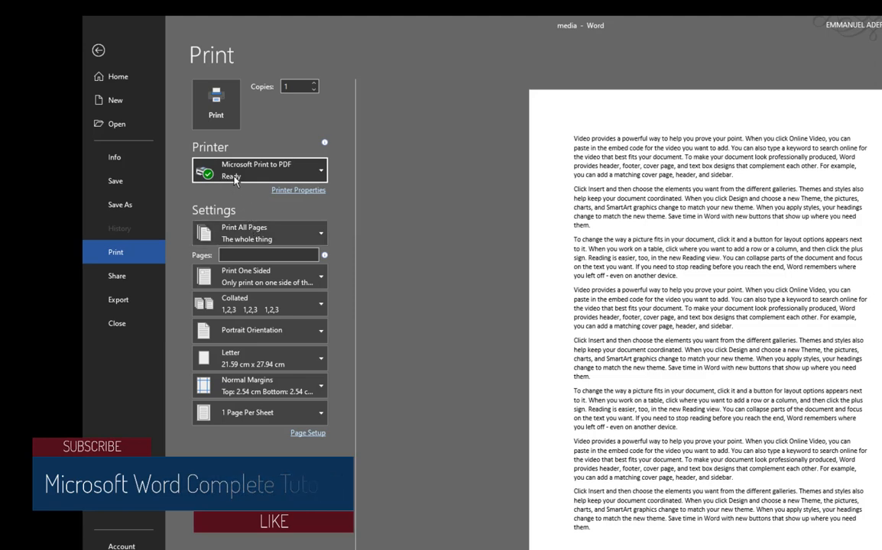
pyautogui.moveTo(240, 190)
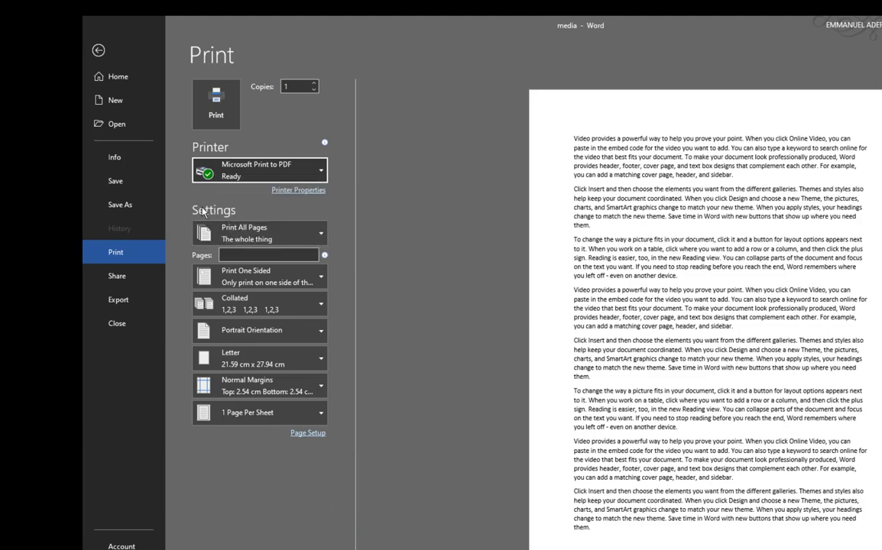
pyautogui.click(297, 191)
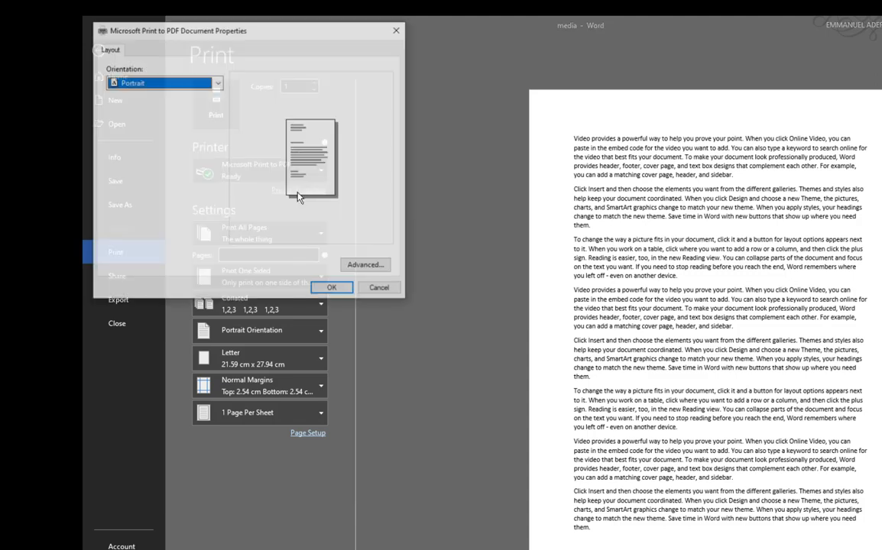
# Switch the PDF printer's orientation to Landscape, back to Portrait, then cancel the dialog
pyautogui.click(218, 82)
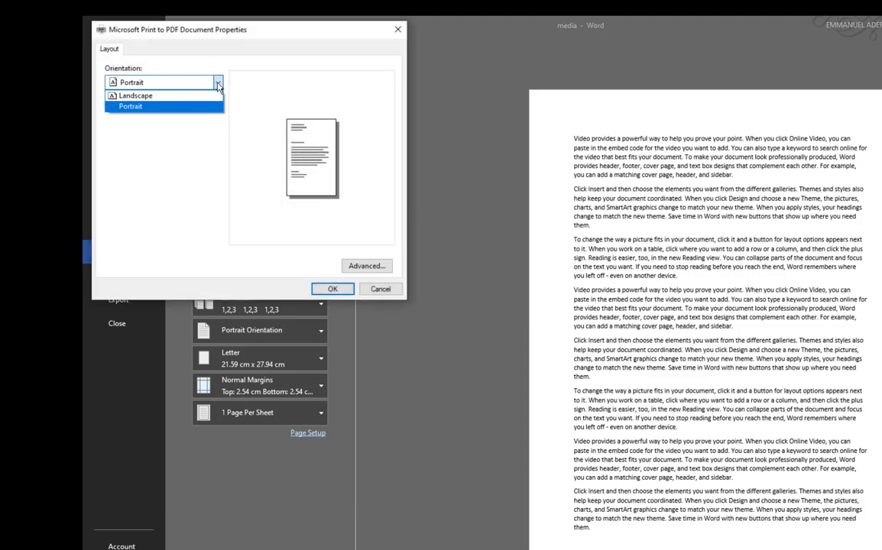
pyautogui.click(193, 106)
pyautogui.click(218, 84)
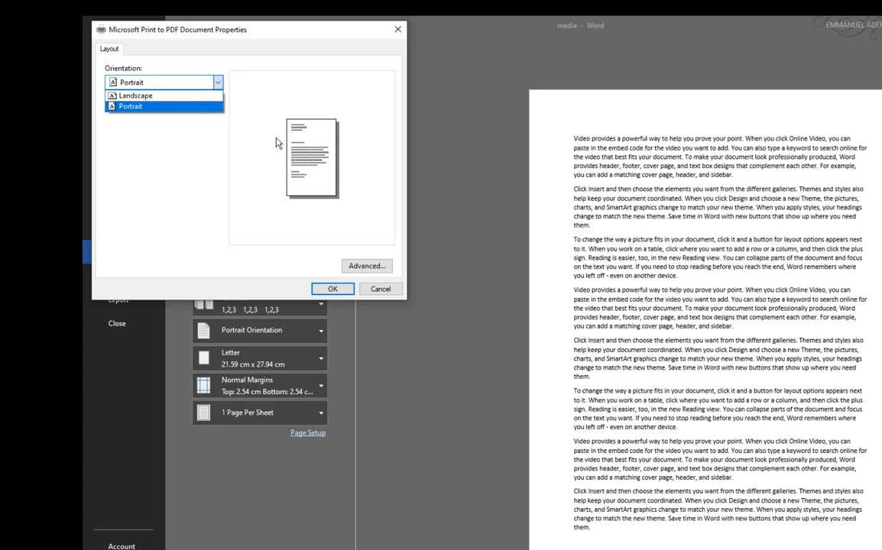
pyautogui.click(161, 96)
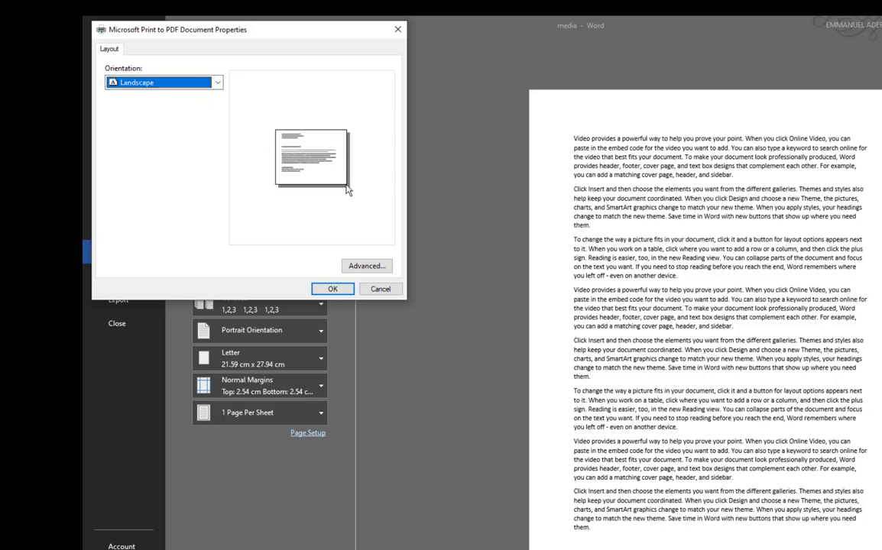
pyautogui.click(195, 82)
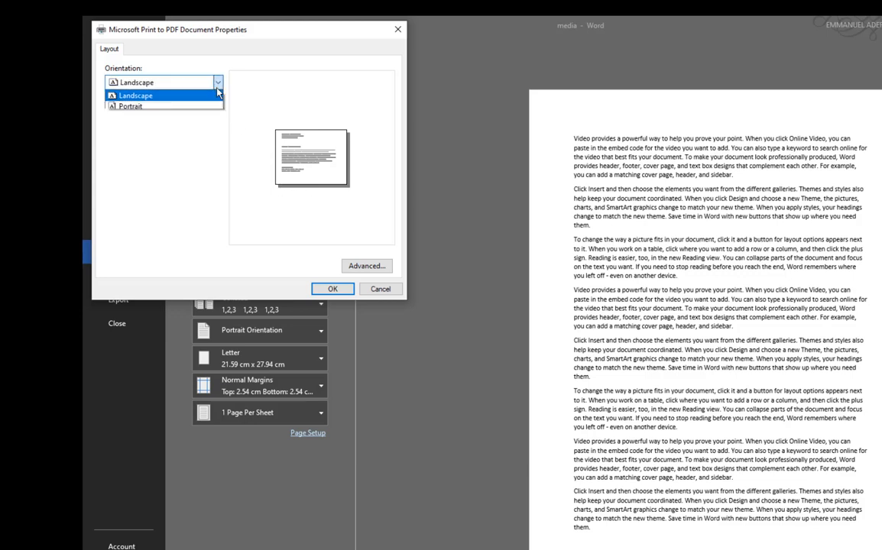
pyautogui.click(172, 106)
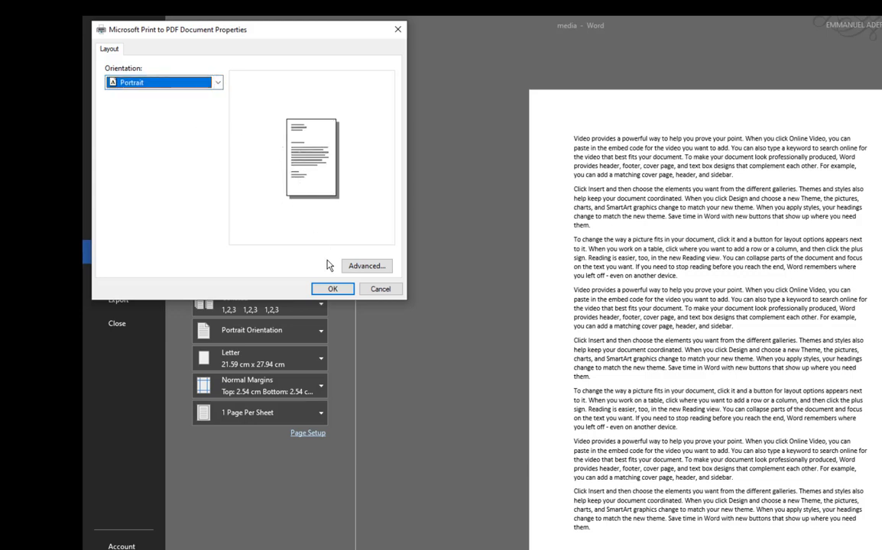
pyautogui.click(380, 289)
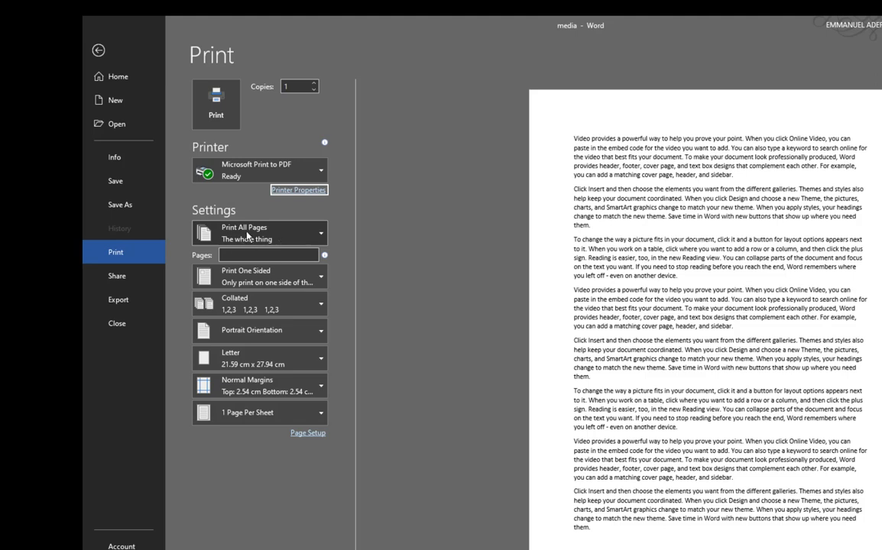
pyautogui.click(320, 238)
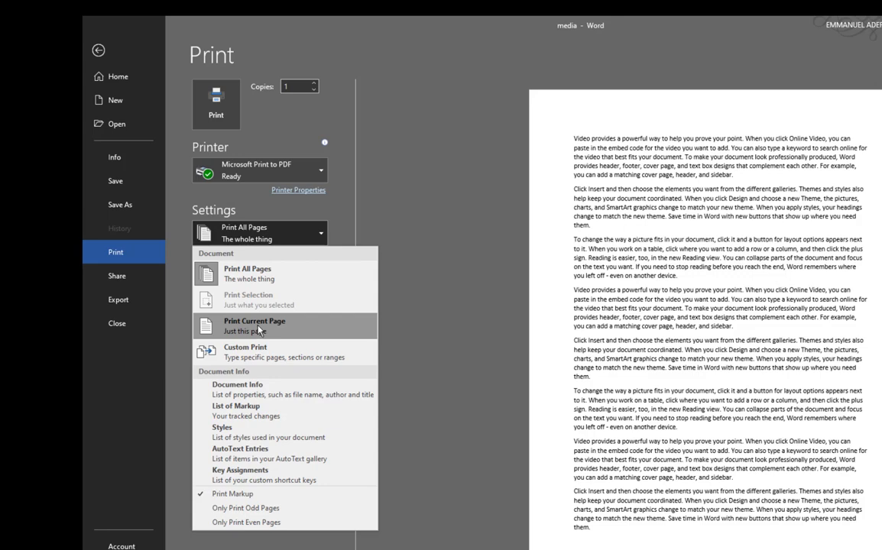
pyautogui.press('Down')
pyautogui.press('Down')
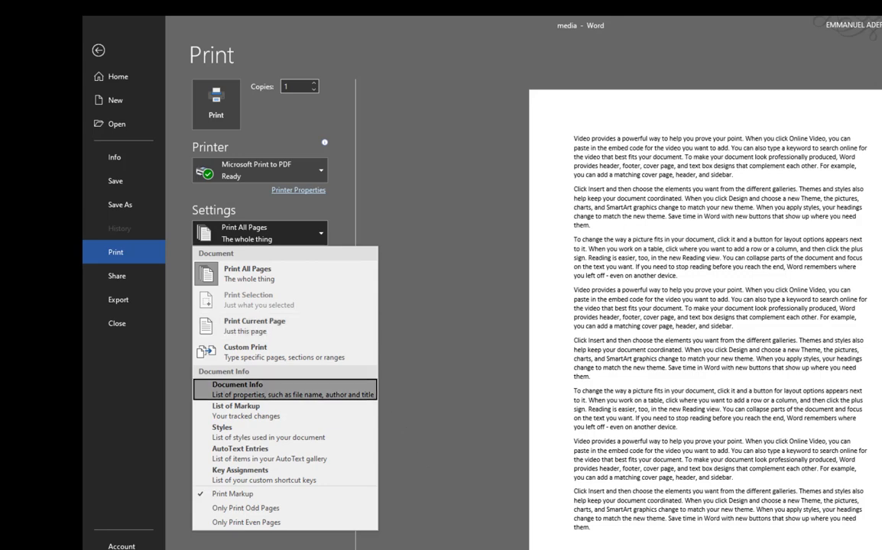
pyautogui.press('Escape')
pyautogui.scroll(-1, 704, 321)
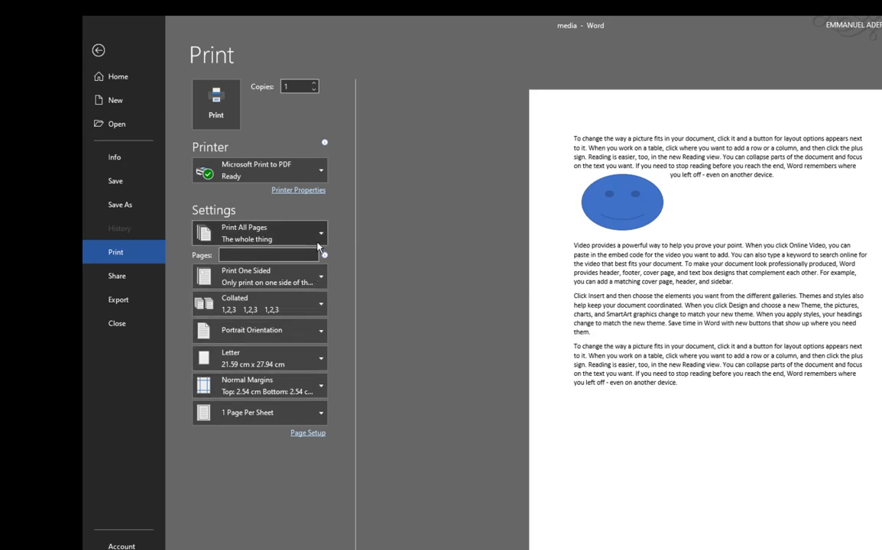
pyautogui.click(283, 229)
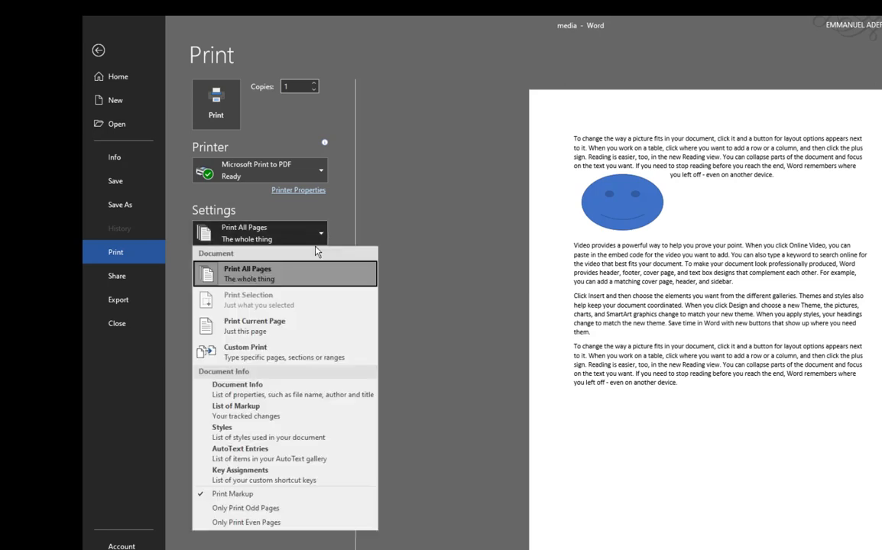
pyautogui.click(264, 326)
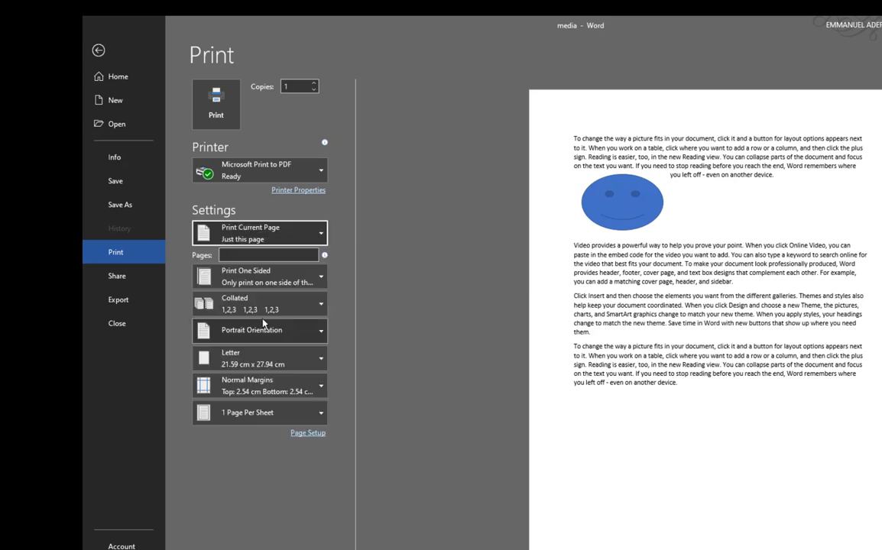
pyautogui.click(324, 240)
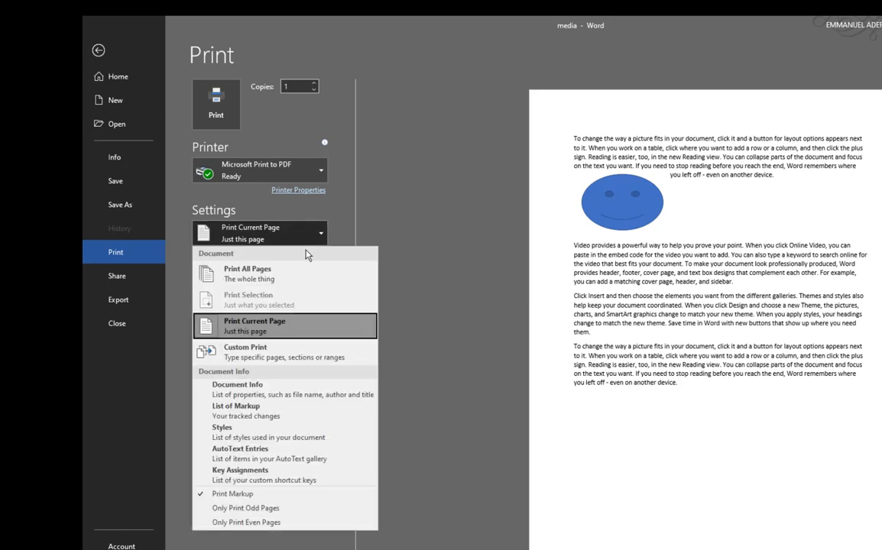
pyautogui.click(244, 348)
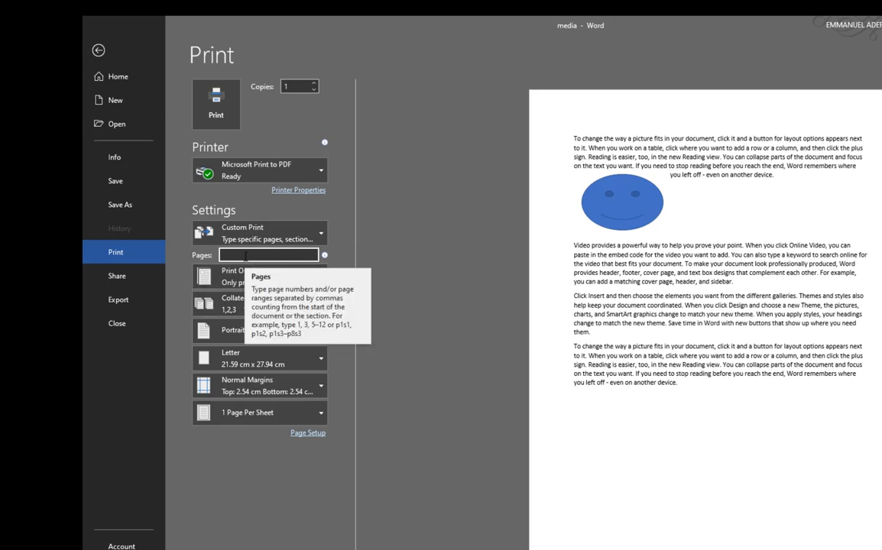
pyautogui.write('7')
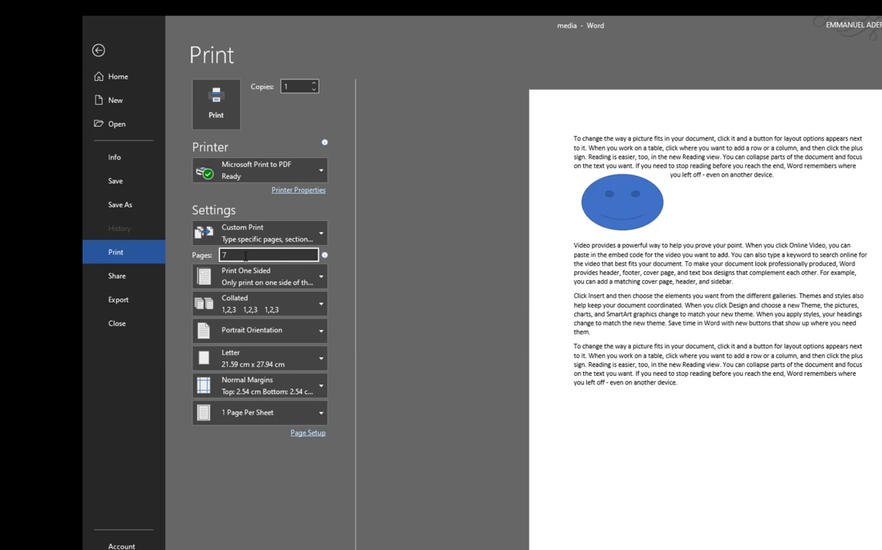
pyautogui.write('-')
pyautogui.write('8')
pyautogui.press('BackSpace')
pyautogui.press('BackSpace')
pyautogui.press('BackSpace')
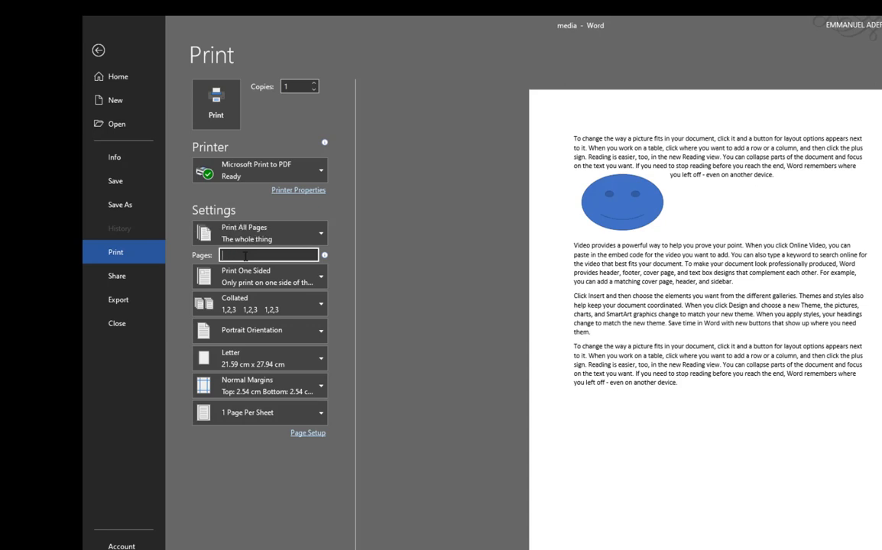
pyautogui.write('4,')
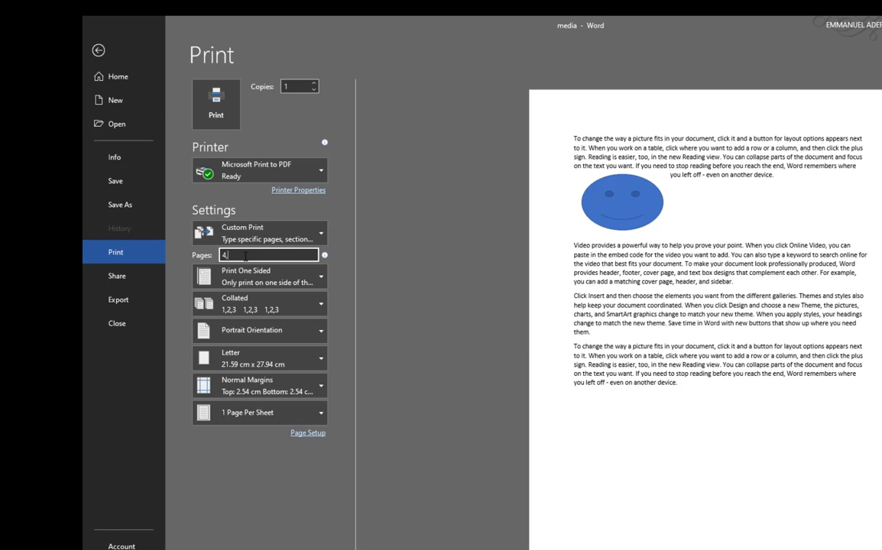
pyautogui.write('6,7')
pyautogui.press('BackSpace')
pyautogui.press('BackSpace')
pyautogui.press('BackSpace')
pyautogui.press('BackSpace')
pyautogui.press('BackSpace')
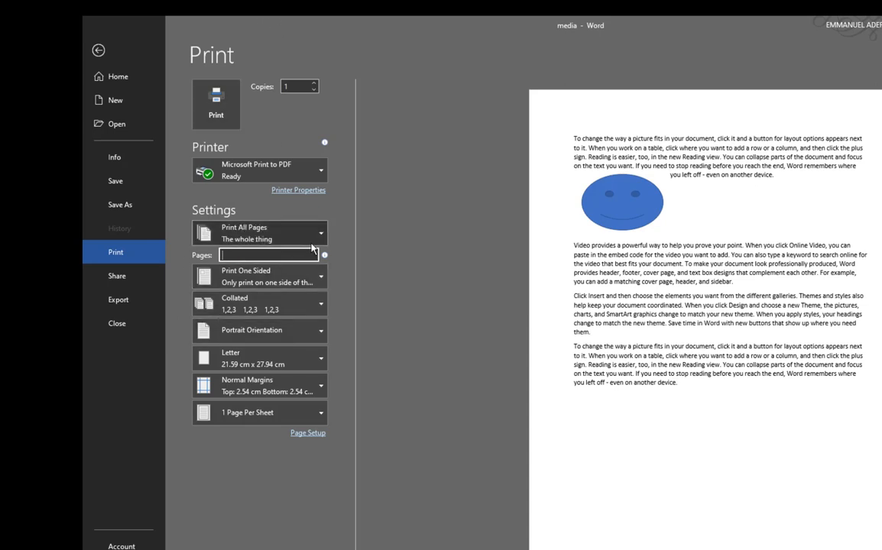
pyautogui.click(283, 223)
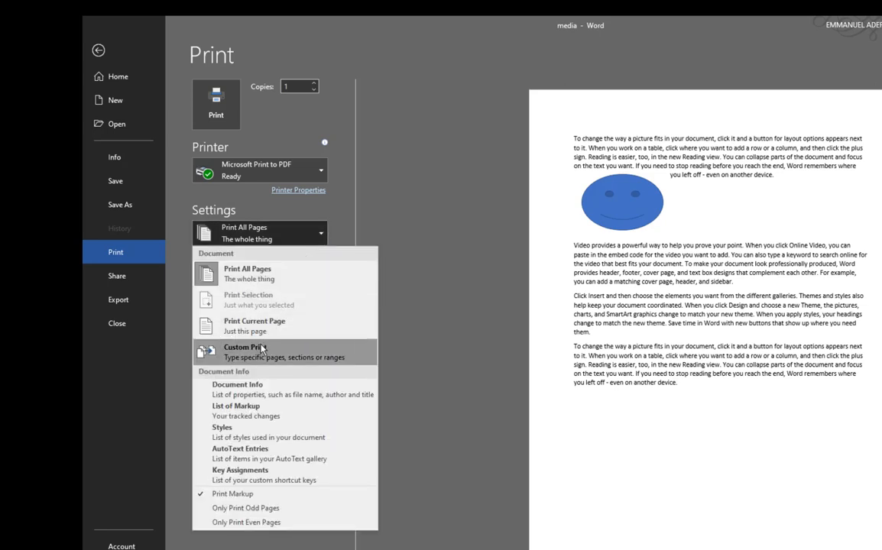
# Choose Custom Print as the page range, leaving Print One Sided and Collated unchanged
pyautogui.click(302, 350)
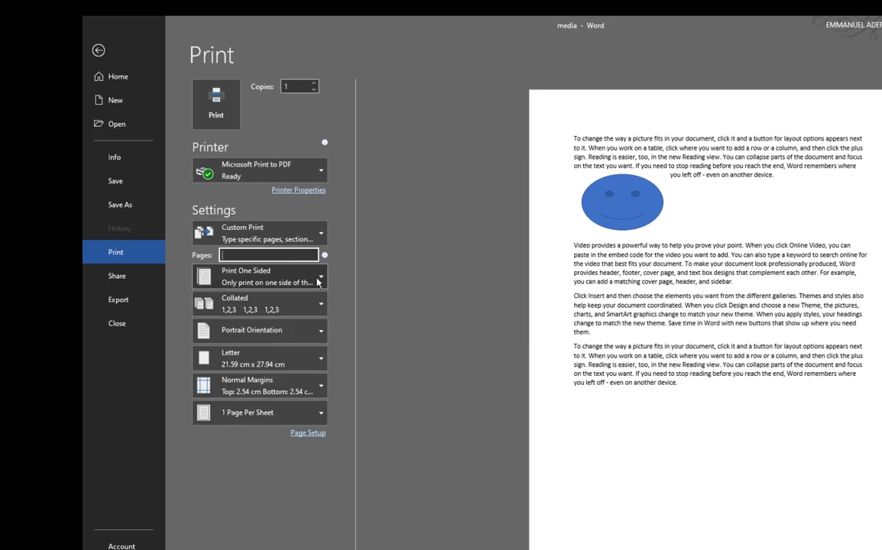
pyautogui.click(318, 282)
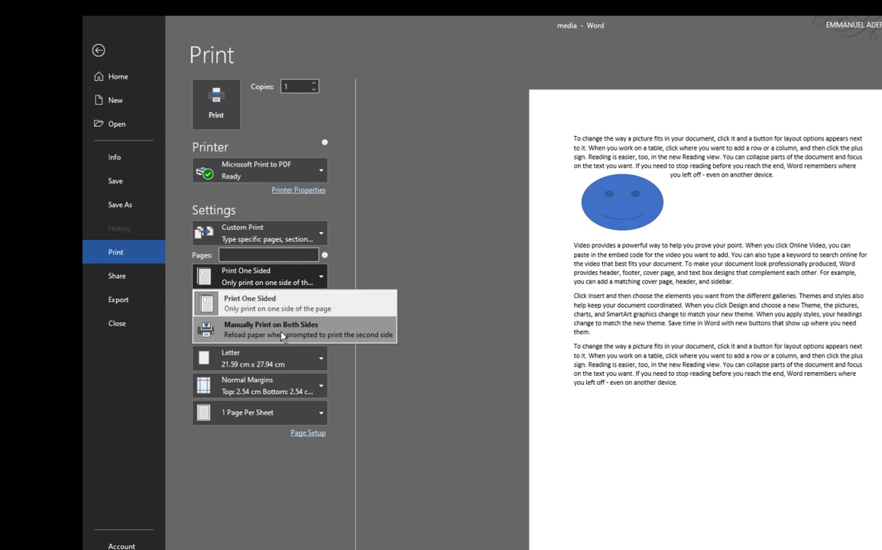
pyautogui.click(342, 288)
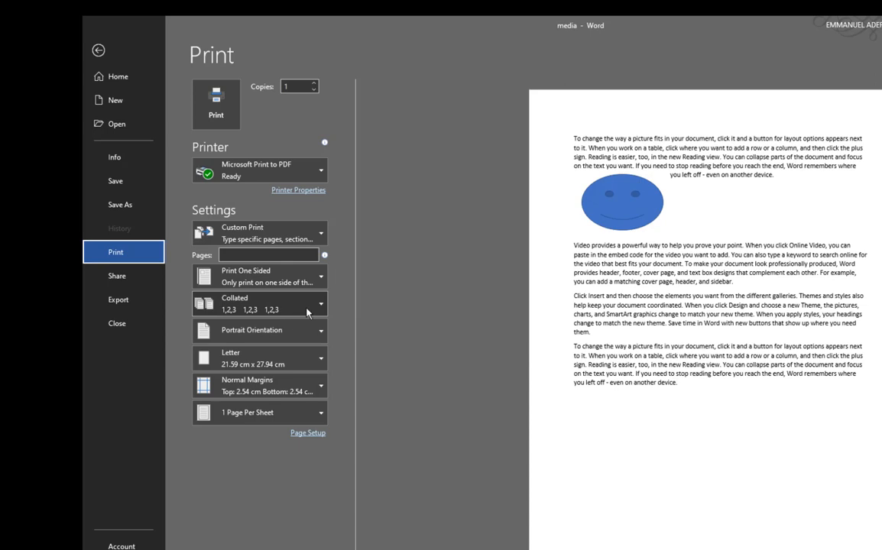
pyautogui.click(320, 307)
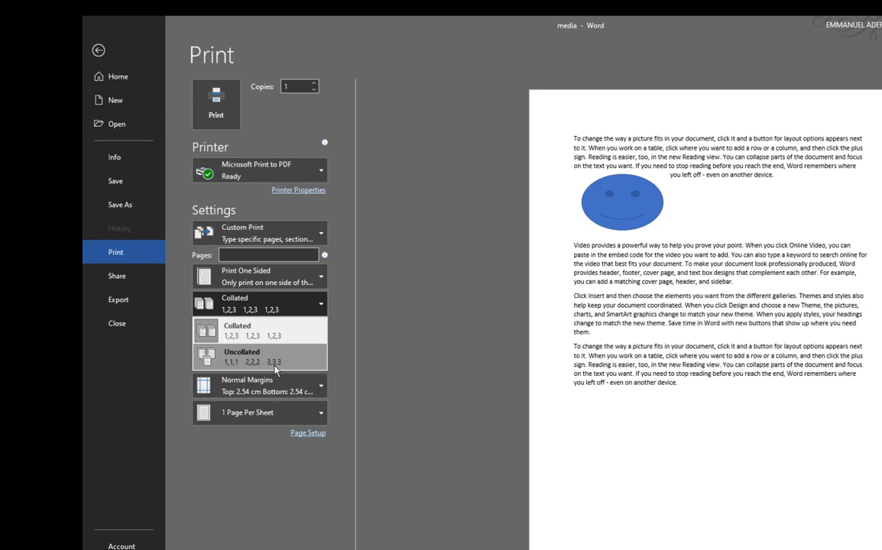
pyautogui.click(305, 292)
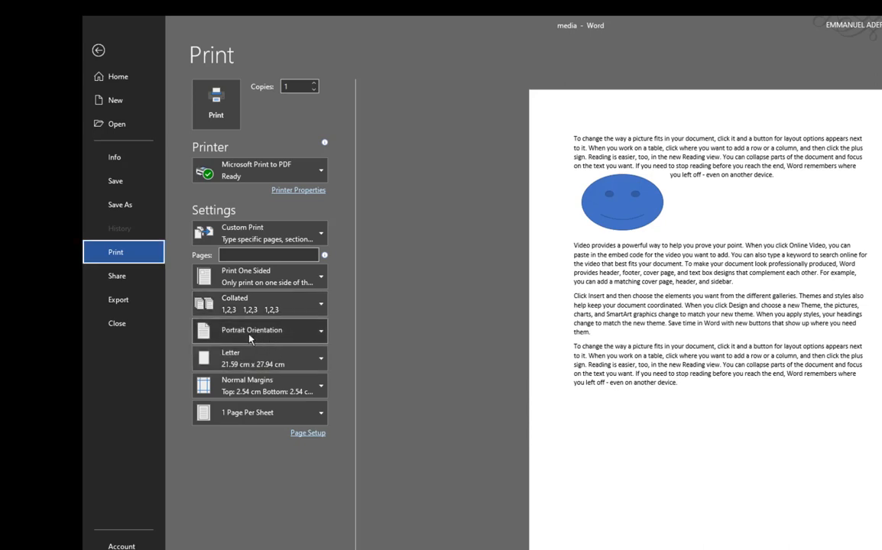
# Switch the printout to Landscape, return it to Portrait, and show the Letter paper-size choices
pyautogui.click(313, 337)
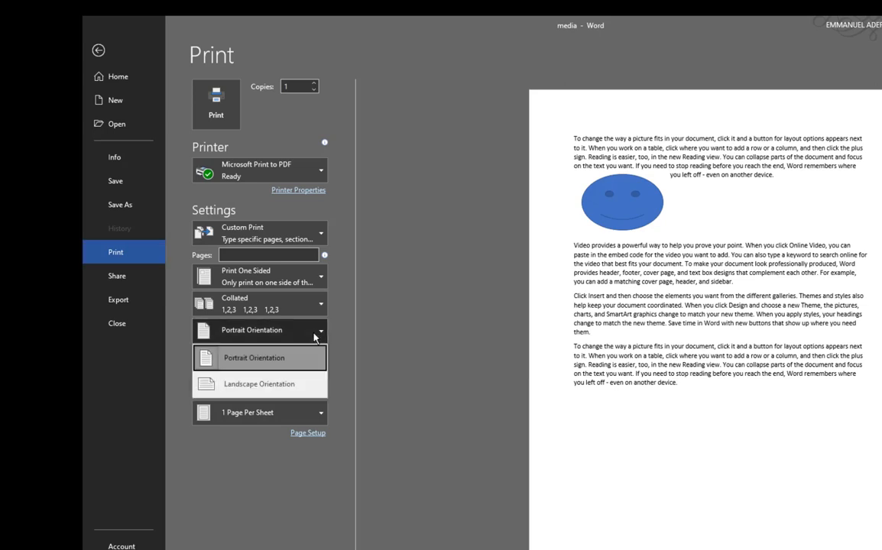
pyautogui.click(248, 385)
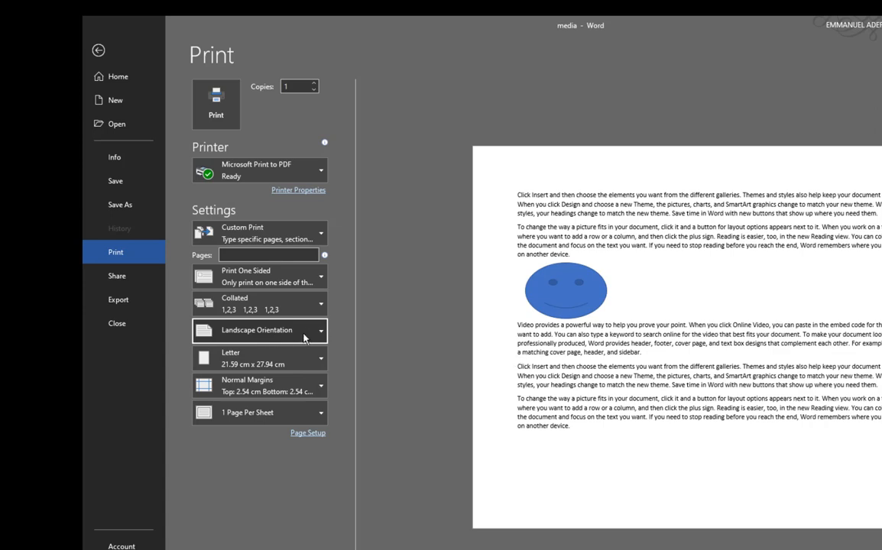
pyautogui.click(269, 335)
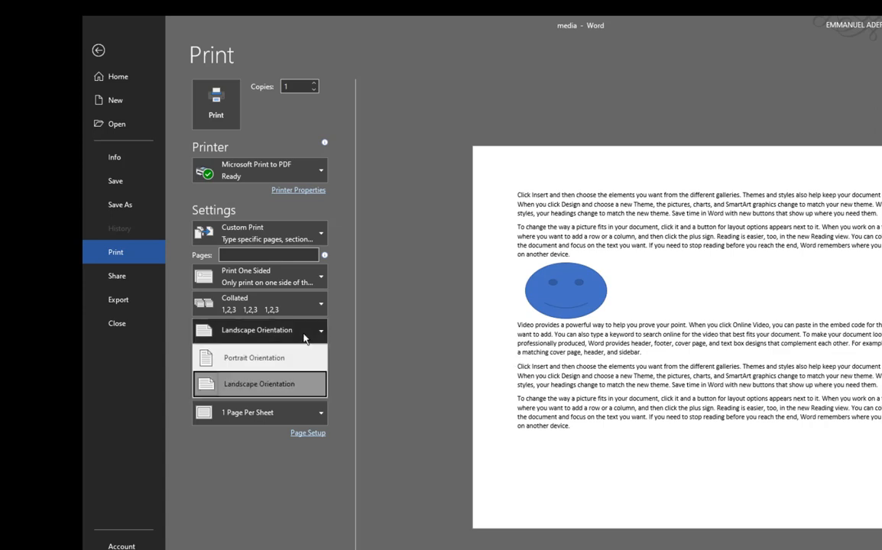
pyautogui.click(260, 364)
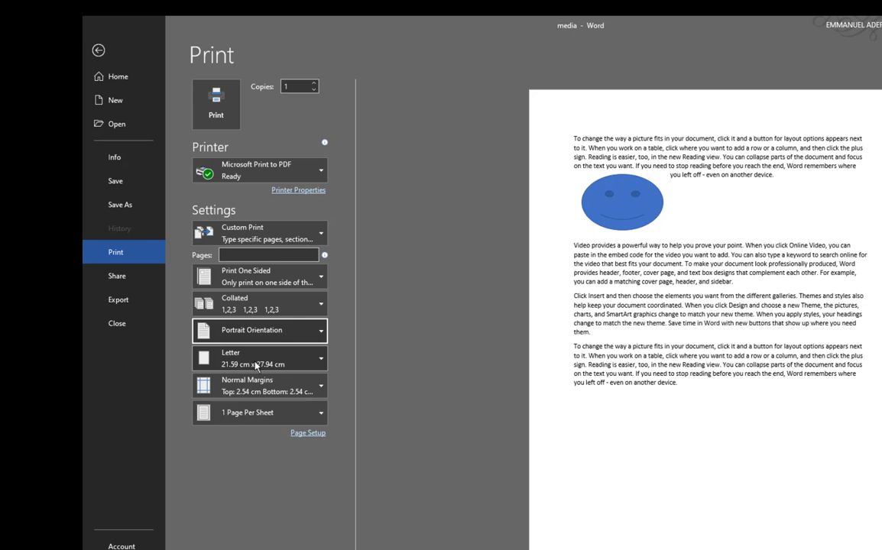
pyautogui.click(309, 364)
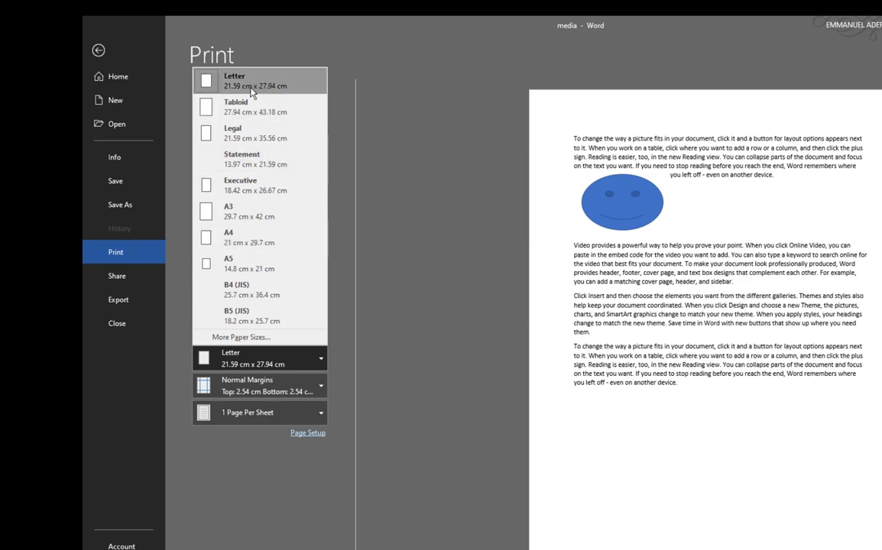
# Set the paper size to A4, try Narrow and Wide margins, then settle back on Normal margins
pyautogui.click(253, 243)
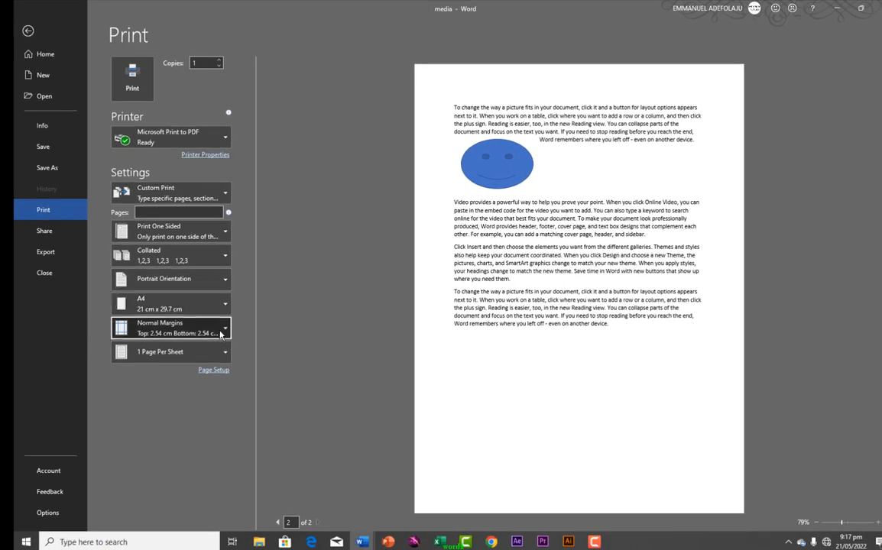
pyautogui.click(222, 334)
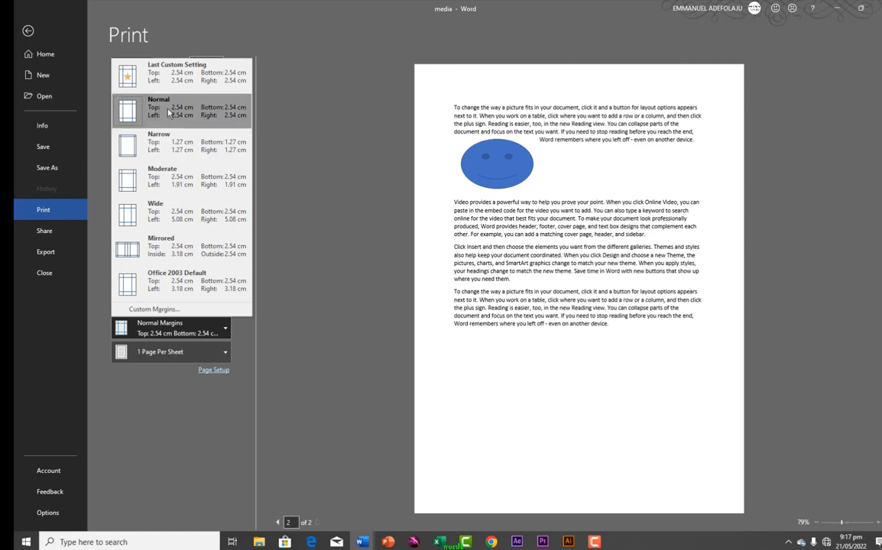
pyautogui.click(168, 145)
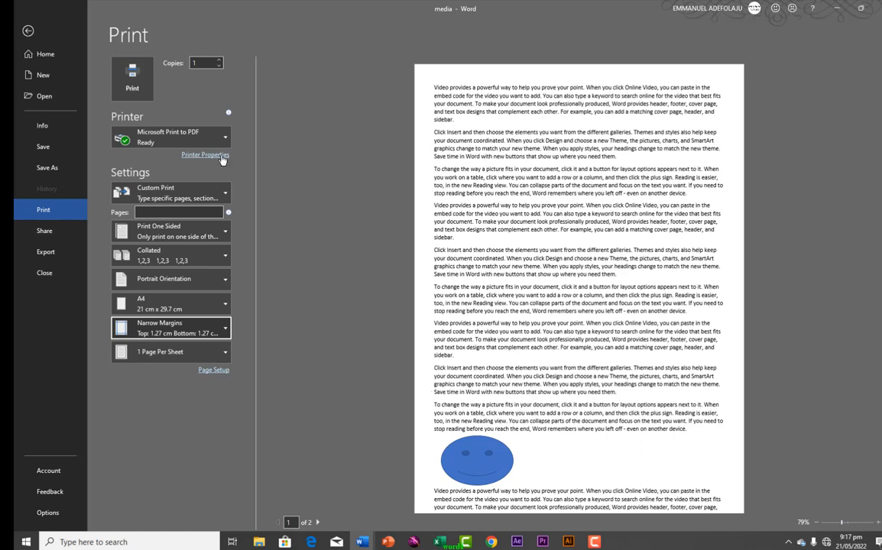
pyautogui.click(216, 332)
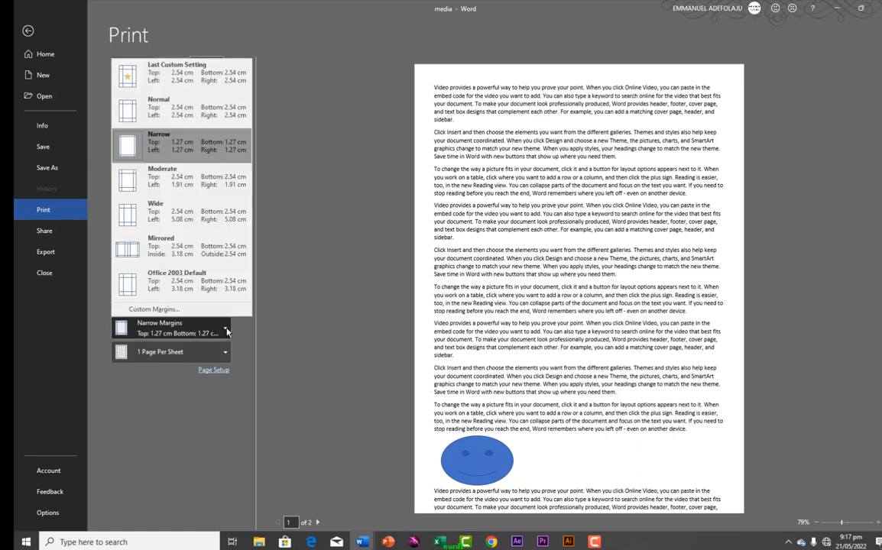
pyautogui.click(169, 222)
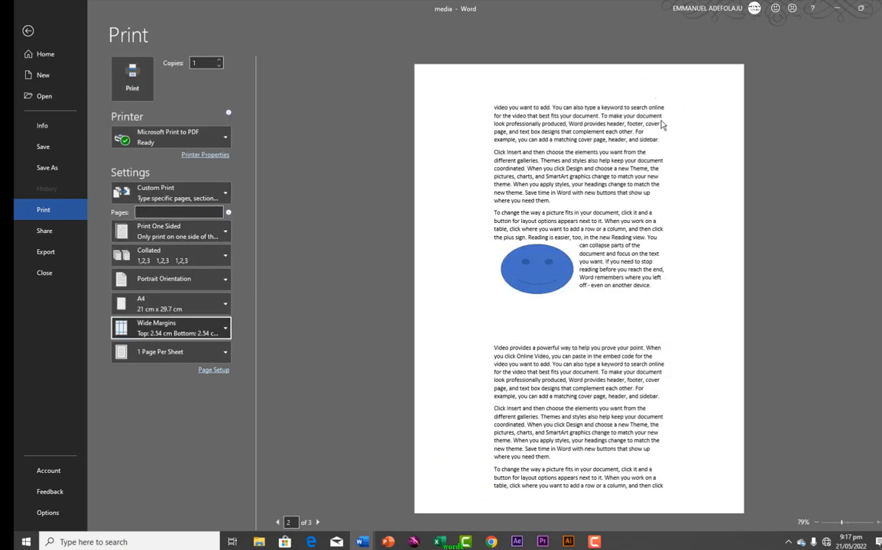
pyautogui.click(225, 336)
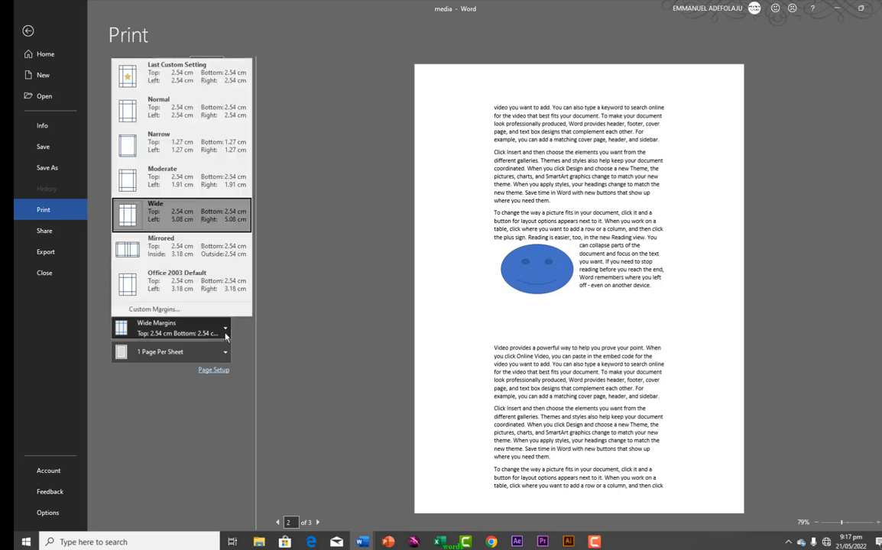
pyautogui.click(158, 115)
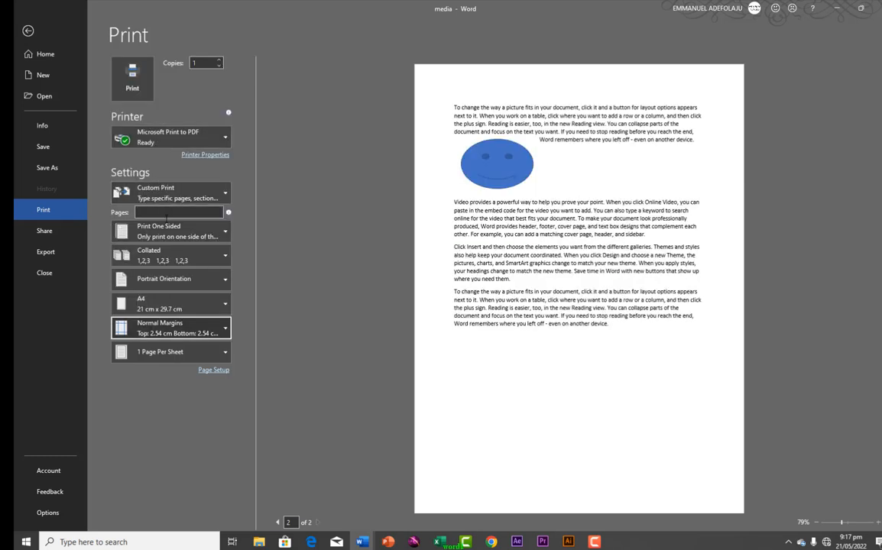
pyautogui.click(226, 356)
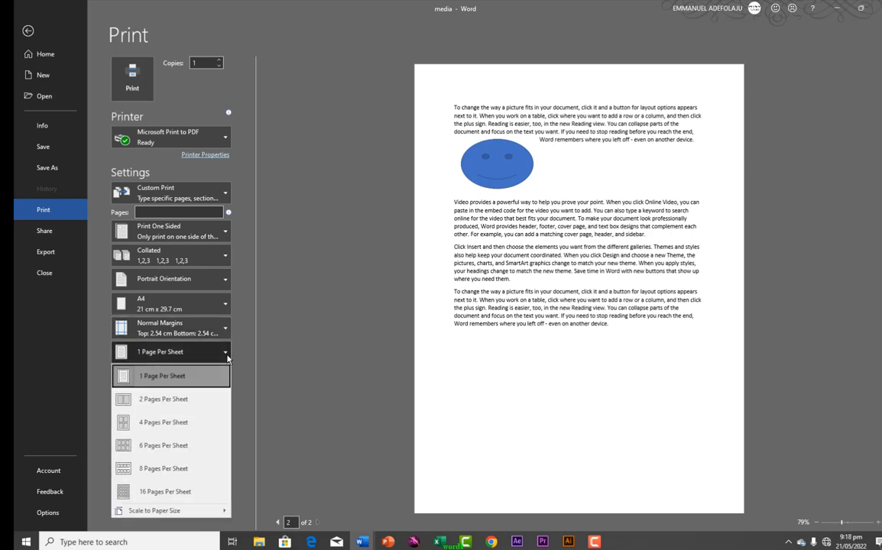
# Print 2 Pages Per Sheet in Landscape Orientation on A4 paper
pyautogui.click(173, 407)
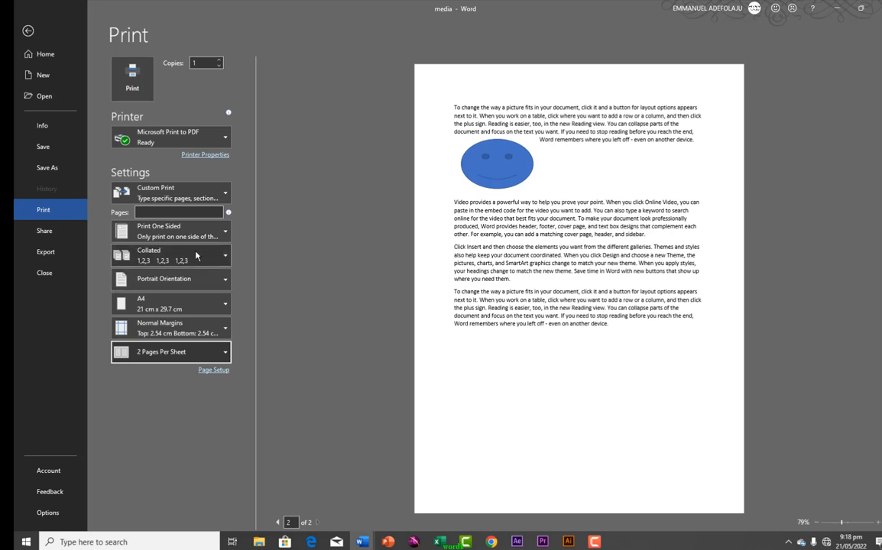
pyautogui.click(204, 285)
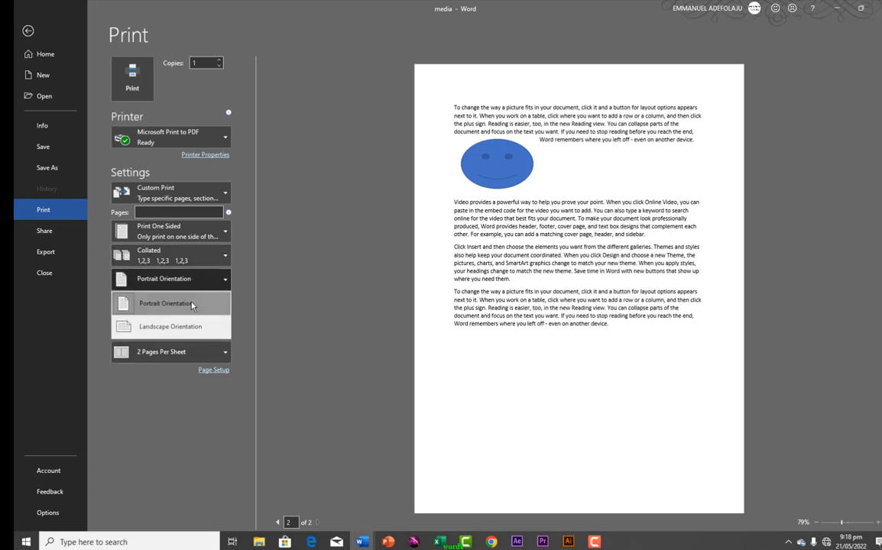
pyautogui.click(186, 326)
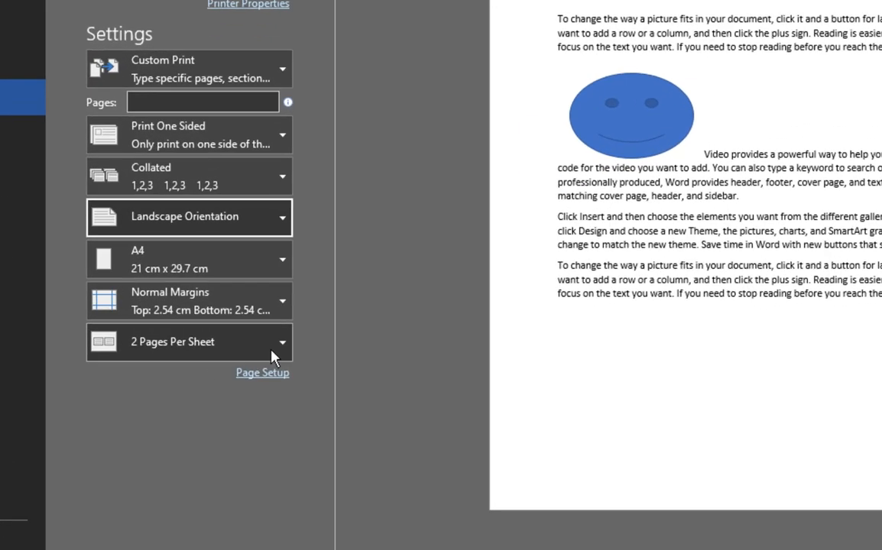
# Keep 2 Pages Per Sheet for printing, then go to the Share options for 'media'
pyautogui.click(273, 358)
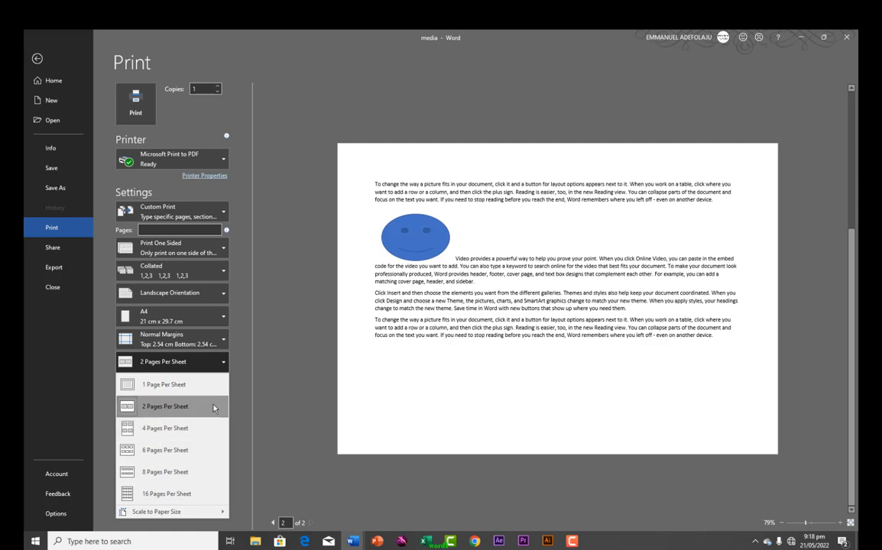
pyautogui.click(233, 370)
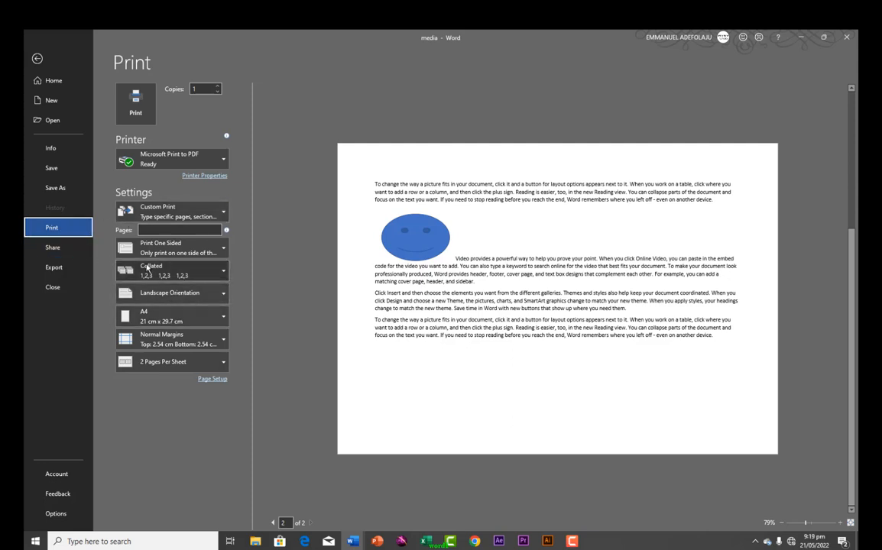
pyautogui.click(61, 253)
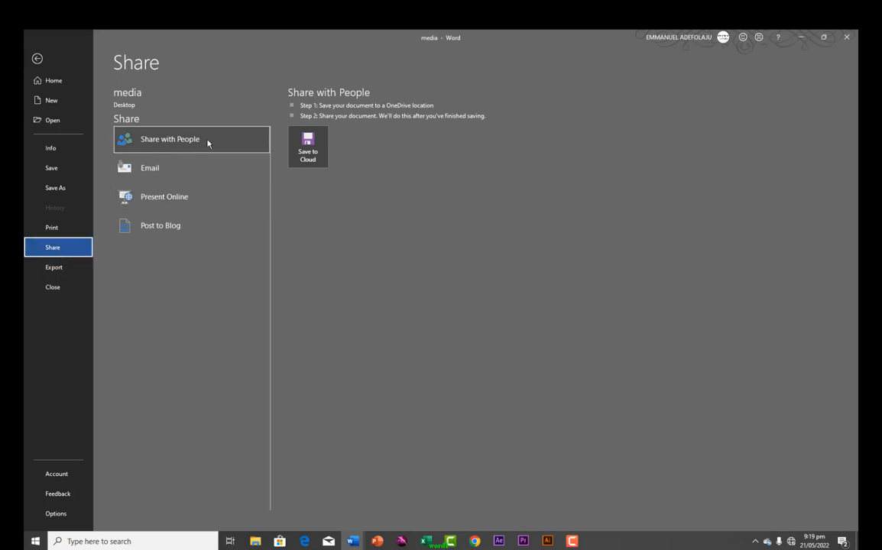
# Send the 'media' document by Email as an attachment
pyautogui.click(150, 169)
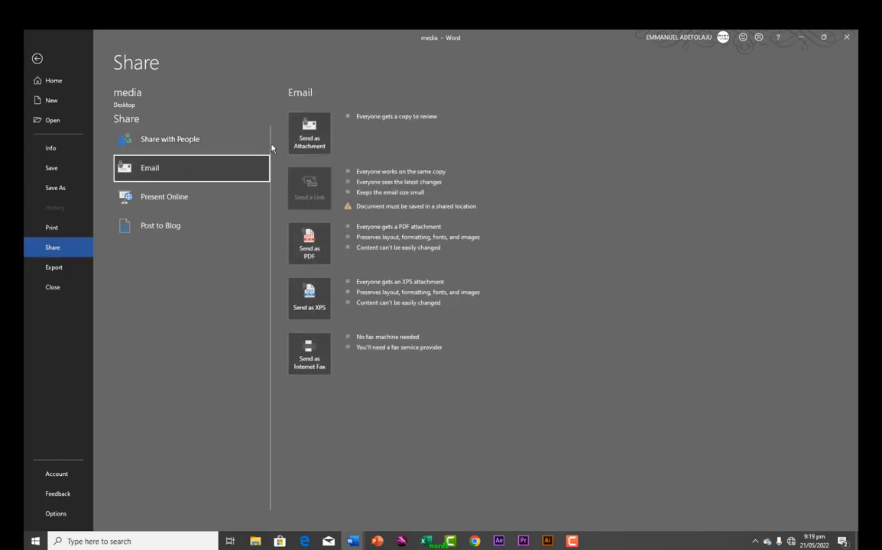
pyautogui.click(309, 139)
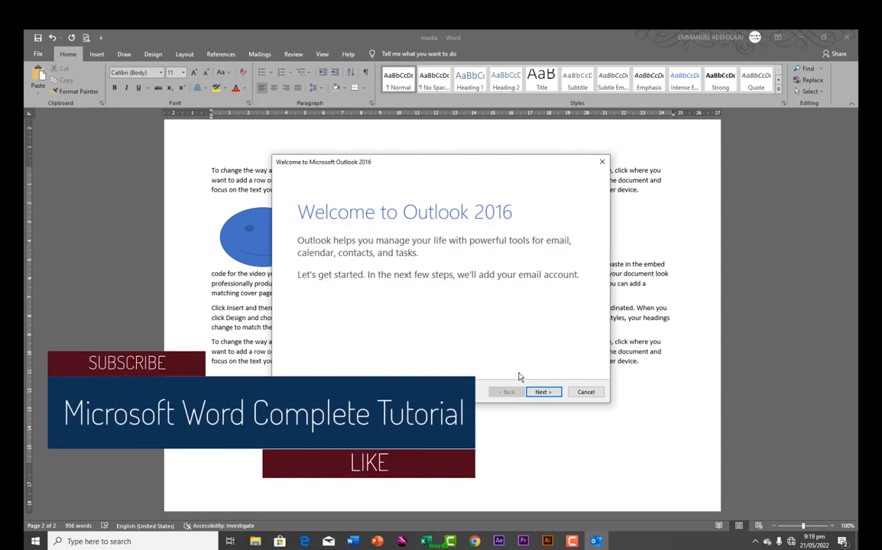
pyautogui.click(540, 394)
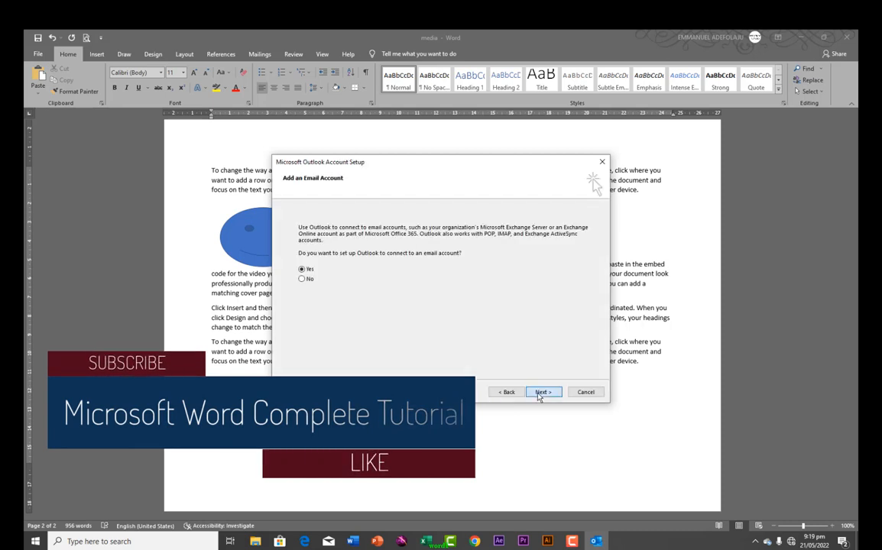
pyautogui.click(541, 392)
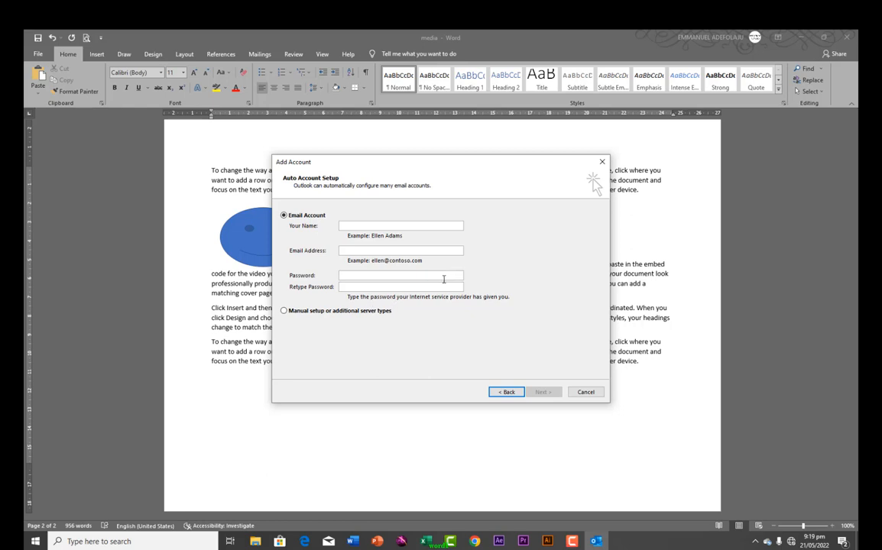
pyautogui.click(585, 392)
pyautogui.click(482, 321)
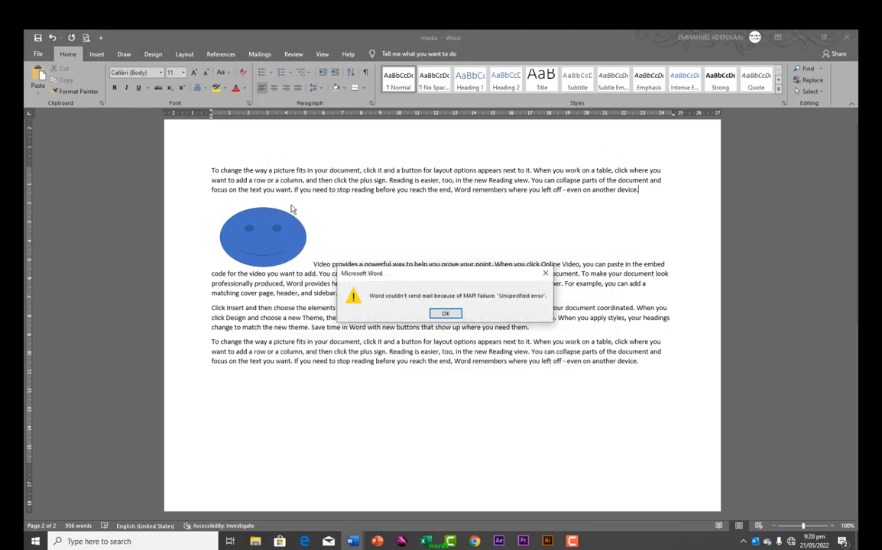
pyautogui.click(445, 314)
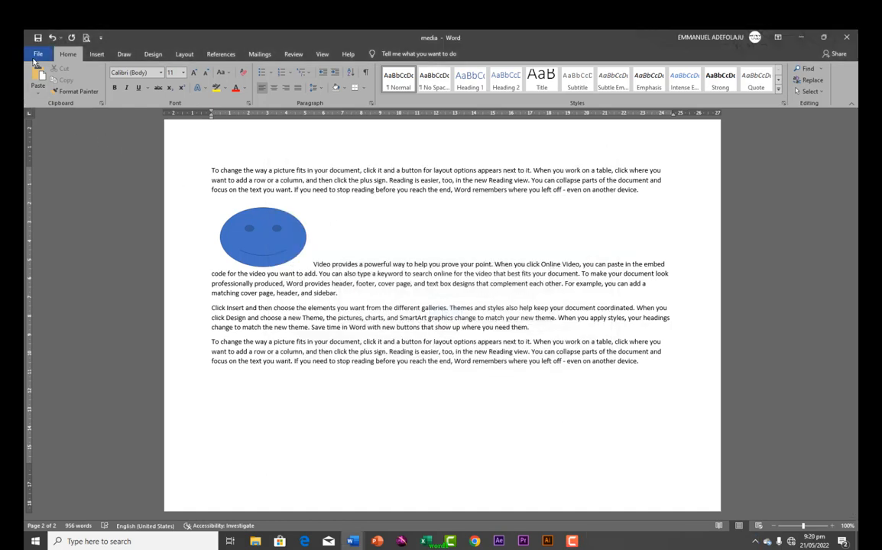
pyautogui.click(37, 54)
# Use Share > Post to Blog to turn the document into new blog post Document3
pyautogui.click(61, 252)
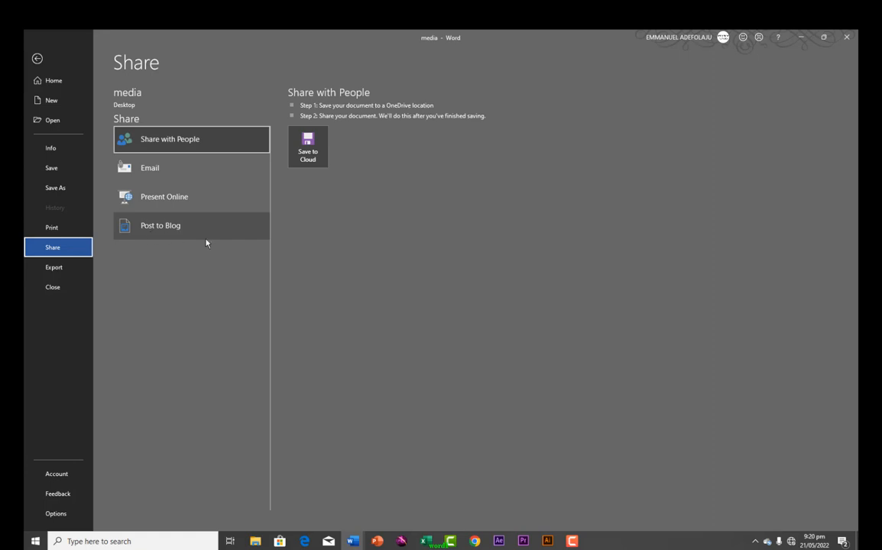
pyautogui.click(152, 233)
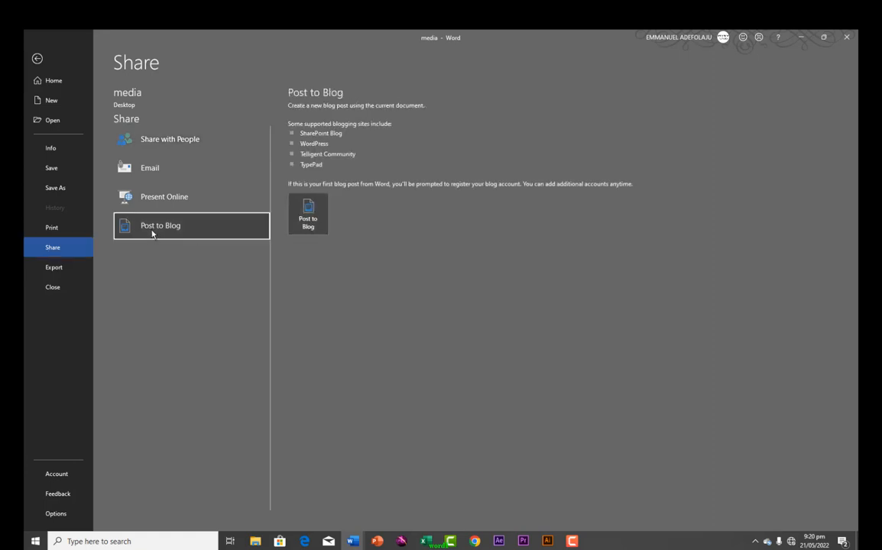
pyautogui.click(308, 214)
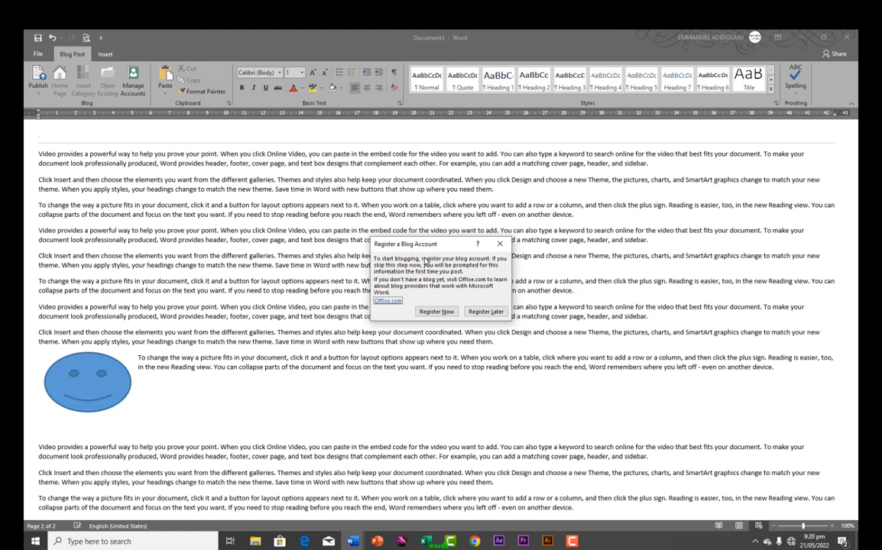
# Look through the Blog provider list without choosing one, then cancel the New Blog Account dialog
pyautogui.click(436, 312)
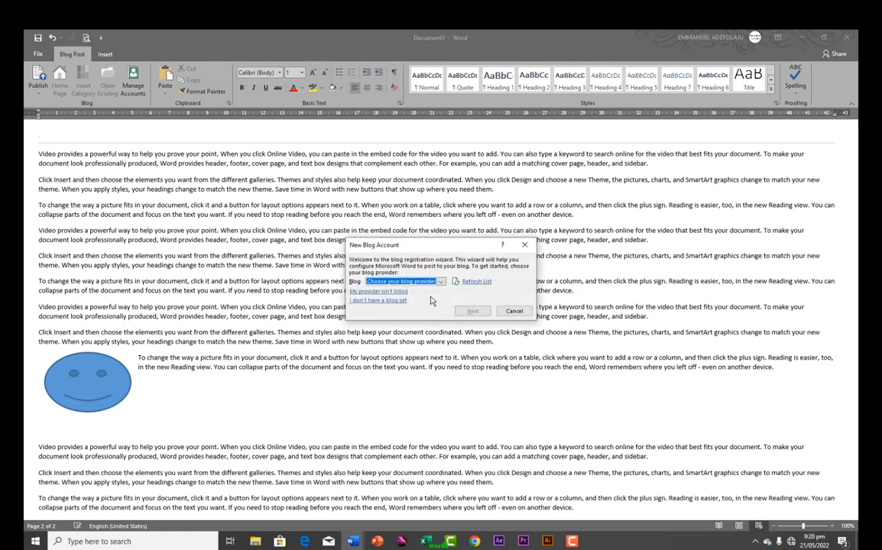
pyautogui.click(440, 283)
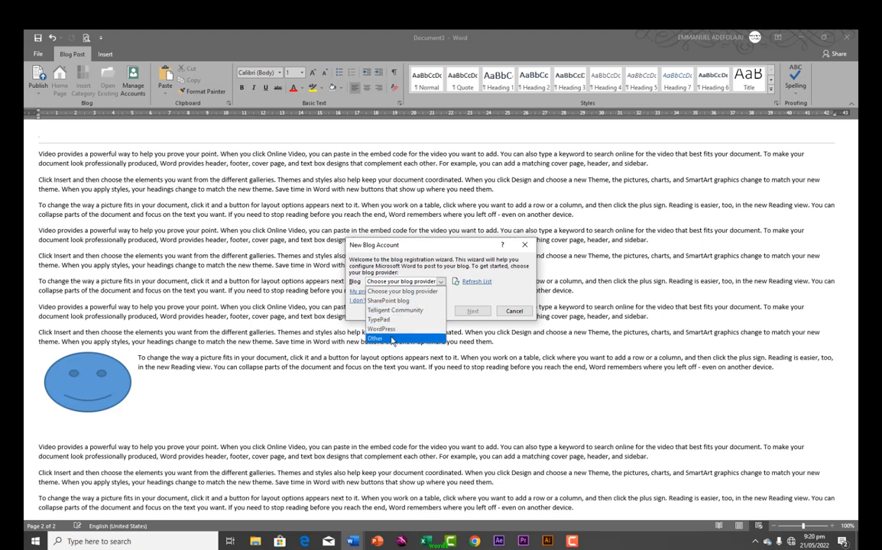
pyautogui.click(402, 291)
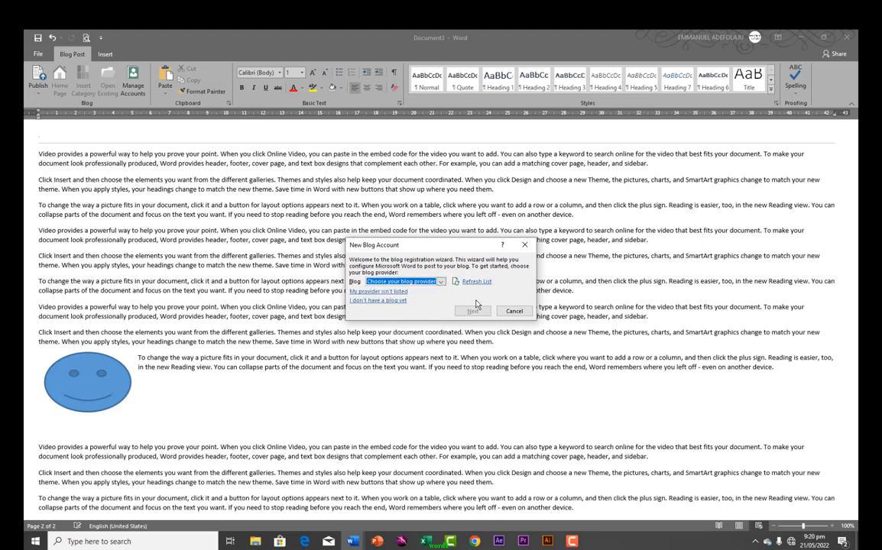
pyautogui.click(512, 313)
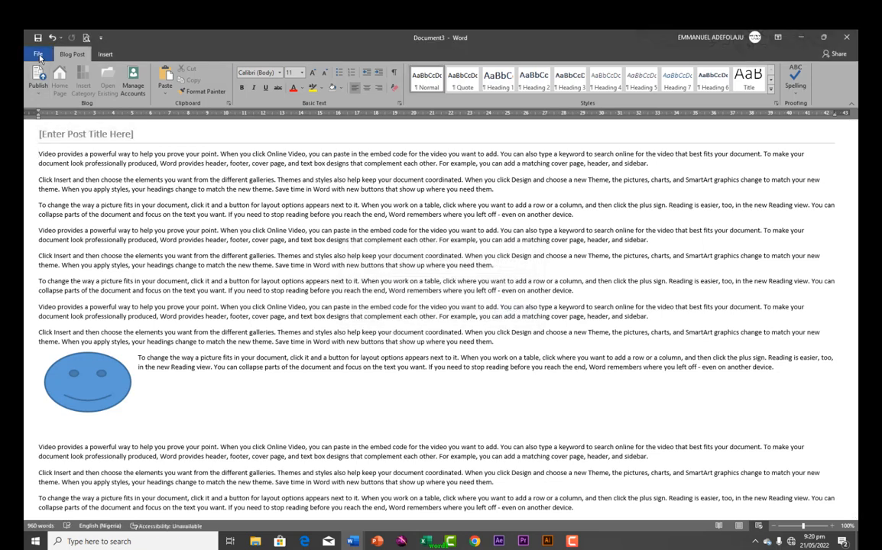
# Bring up the Save As location list for blog post Document3 after viewing Change File Type options
pyautogui.click(38, 55)
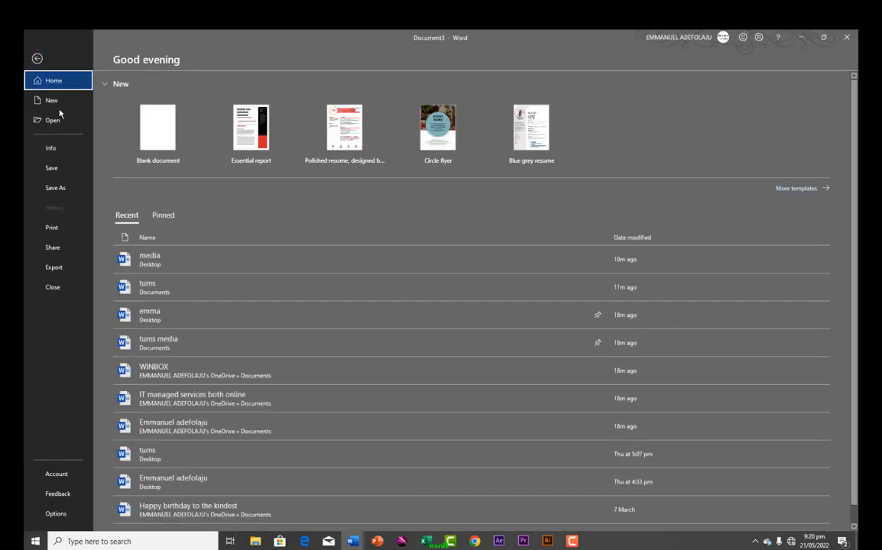
pyautogui.click(59, 269)
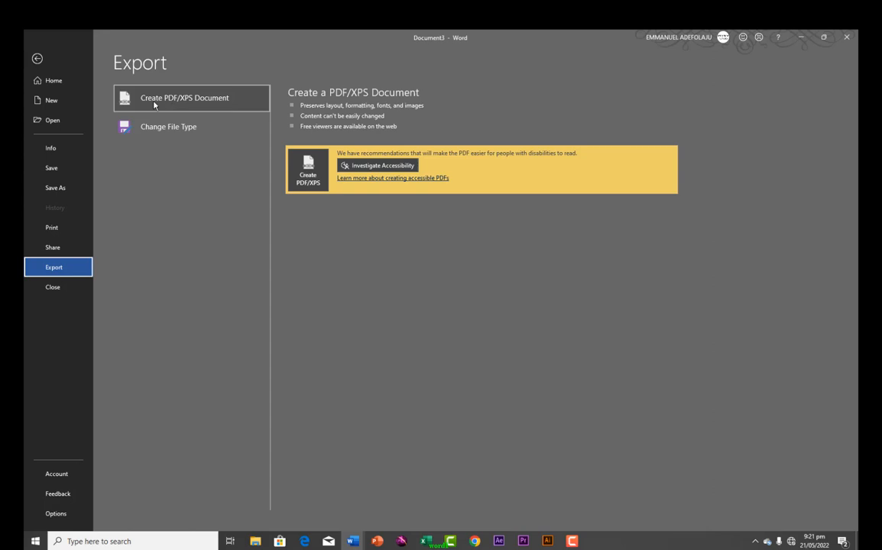
pyautogui.click(149, 130)
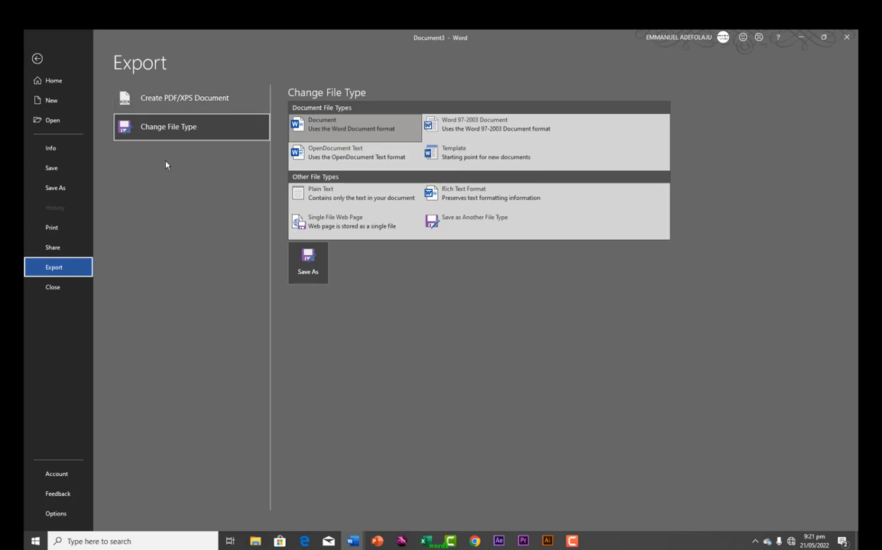
pyautogui.click(62, 197)
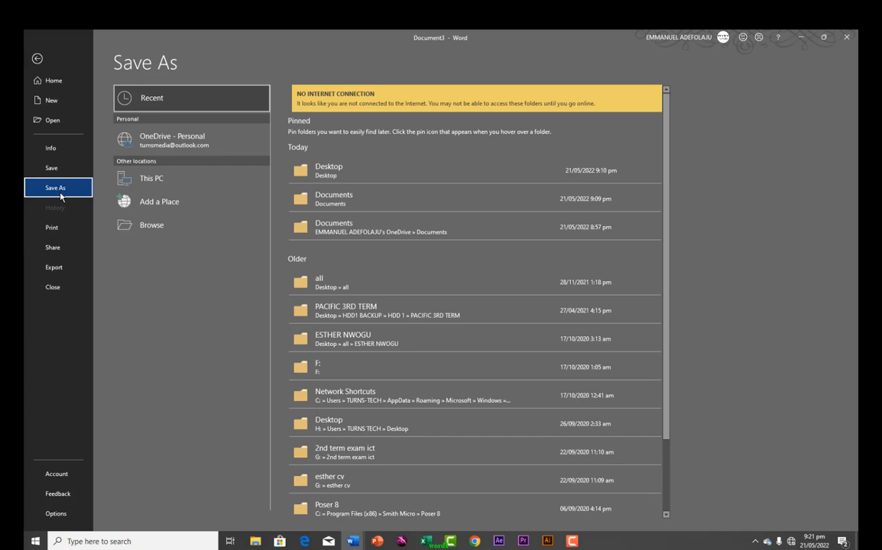
pyautogui.click(145, 225)
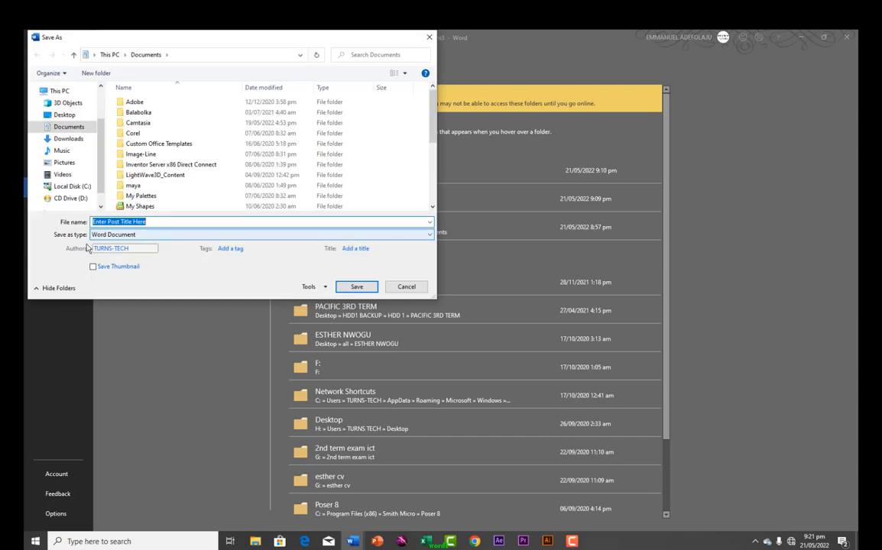
# Choose PDF as the Save as type, then cancel the save
pyautogui.click(429, 235)
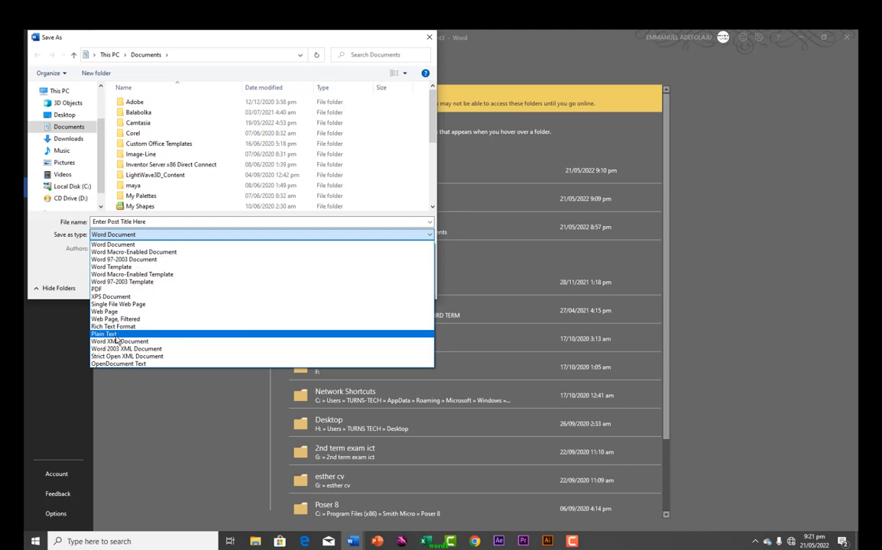
pyautogui.click(99, 289)
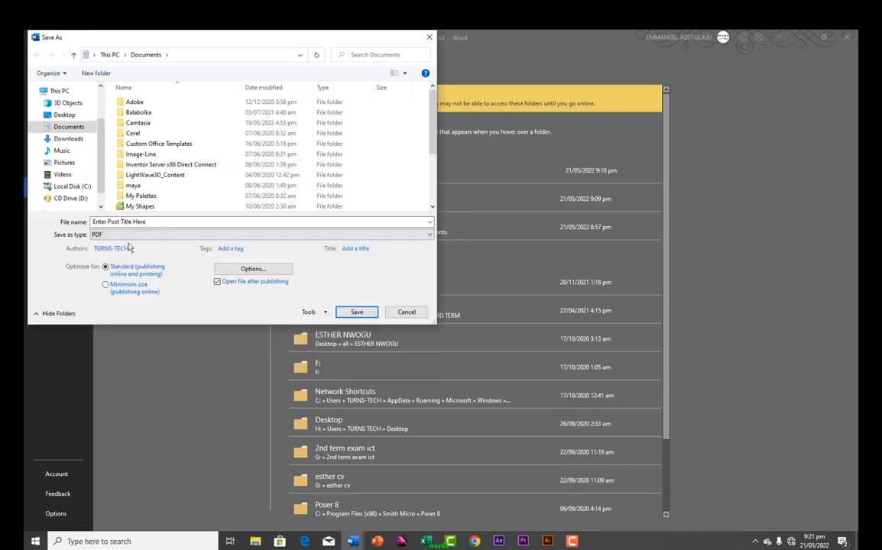
pyautogui.click(392, 313)
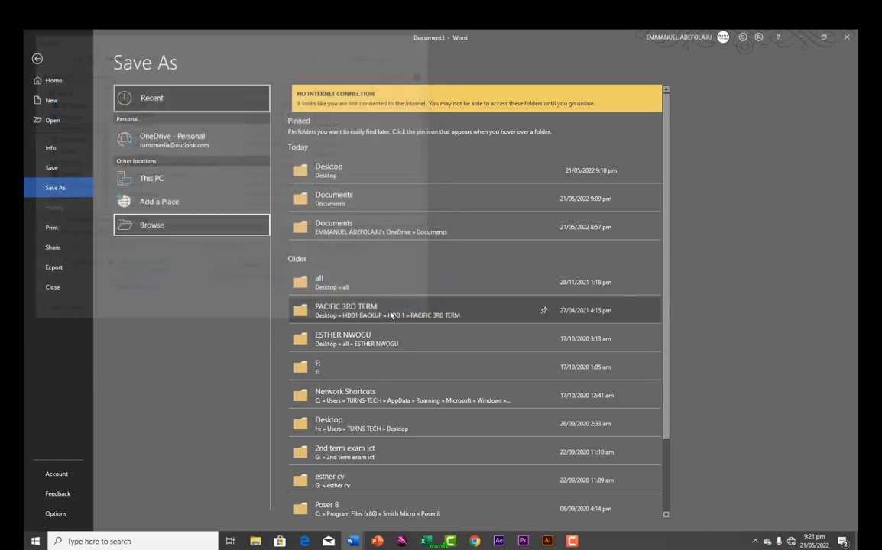
# Start Create PDF/XPS from Export, then cancel the Publish as PDF or XPS window
pyautogui.click(55, 267)
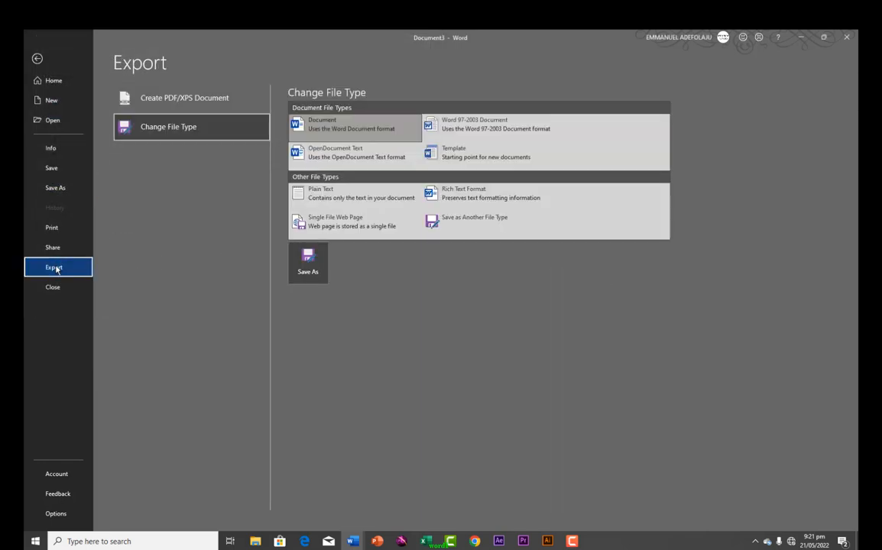
pyautogui.click(149, 103)
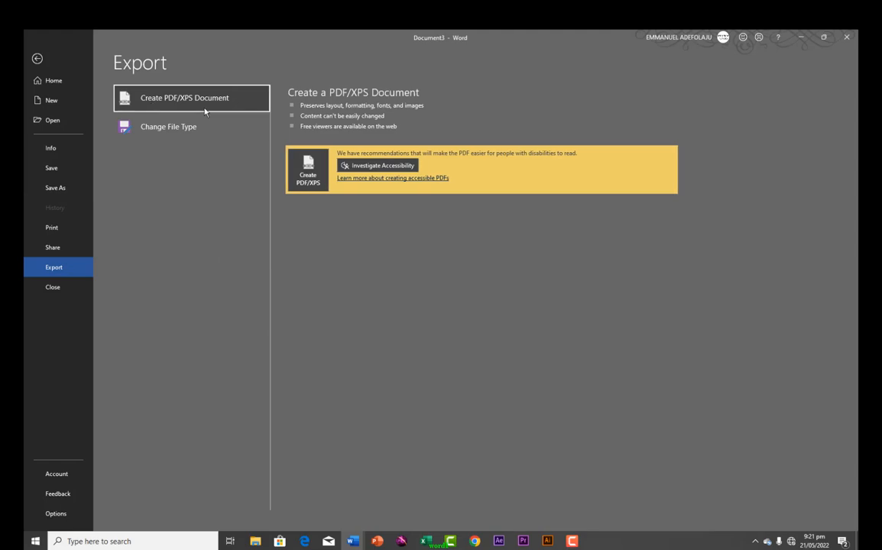
pyautogui.click(295, 171)
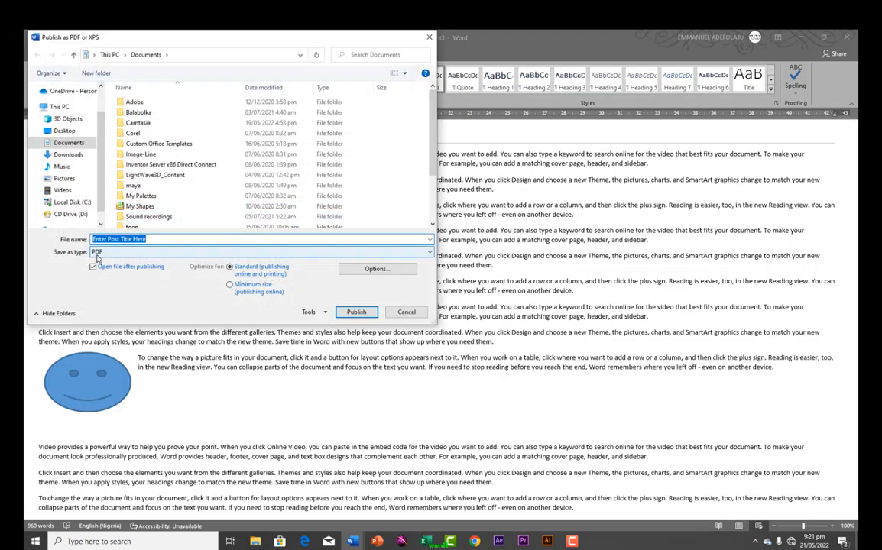
pyautogui.click(405, 312)
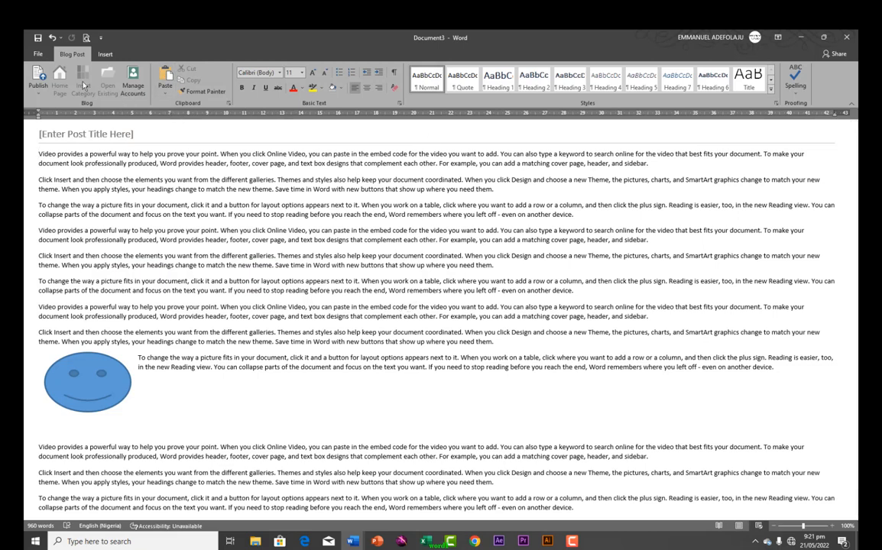
# Close the blog post without saving and show the File home screen for the media document
pyautogui.click(37, 55)
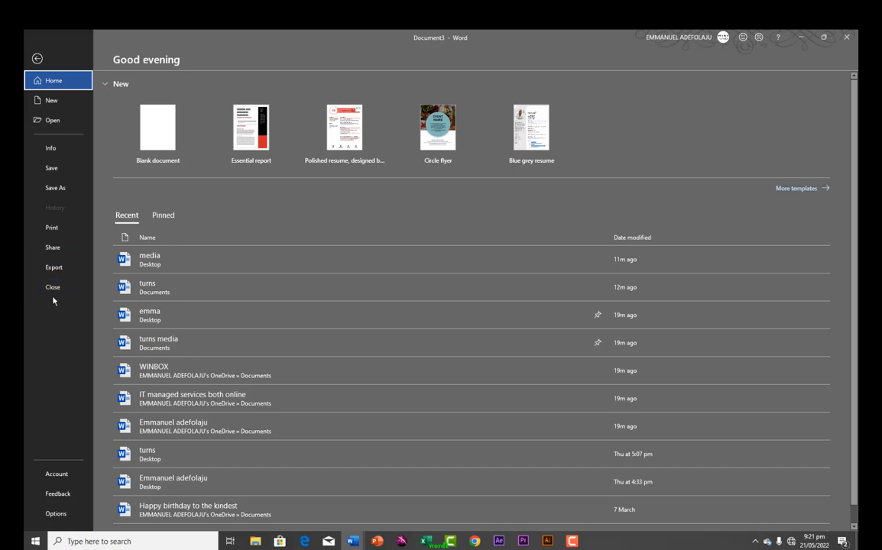
pyautogui.click(52, 287)
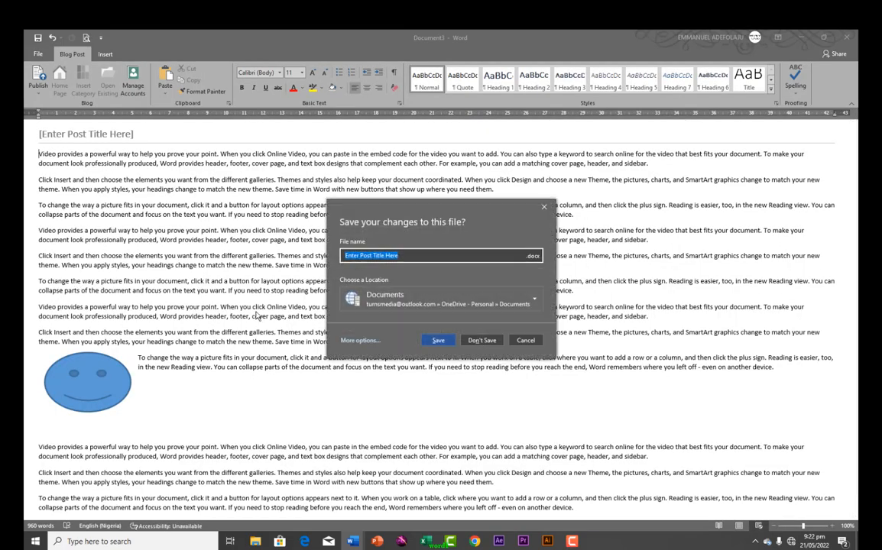
pyautogui.click(482, 341)
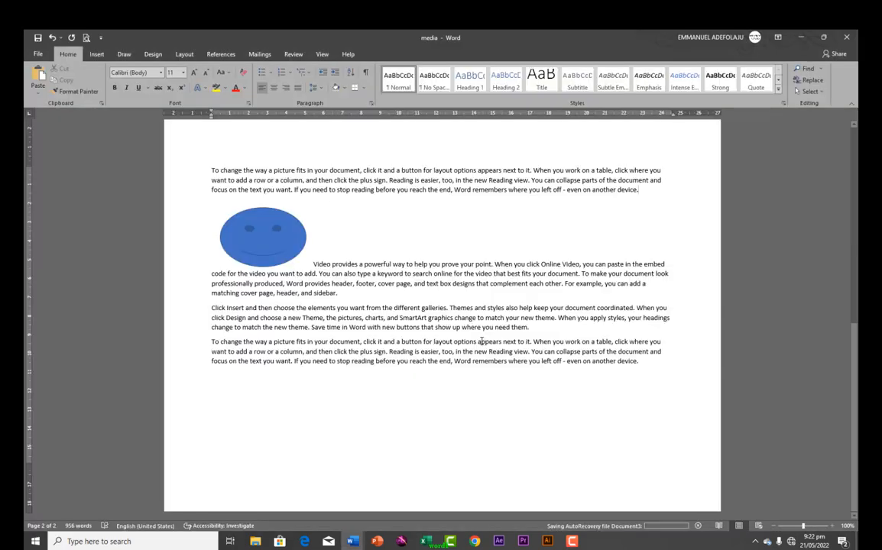
pyautogui.click(37, 55)
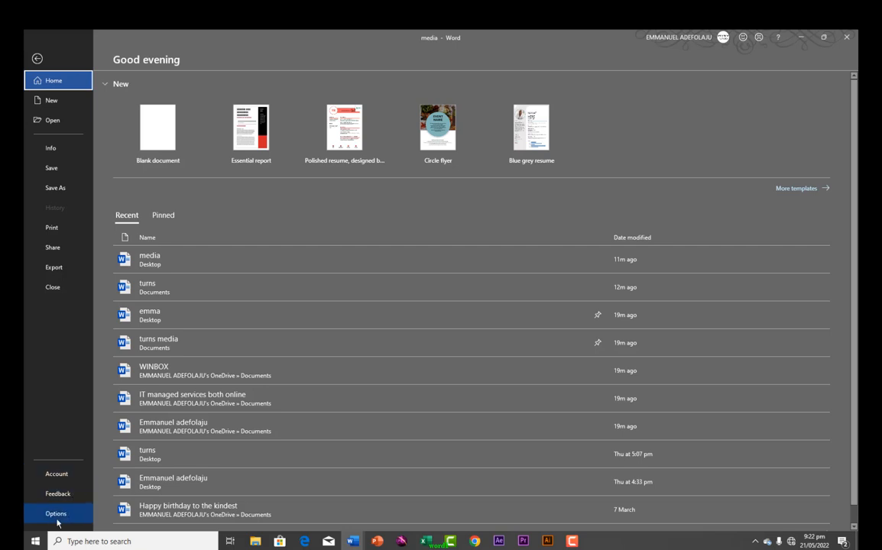
# Set the Office Background to Calligraphy on the Account page
pyautogui.click(53, 477)
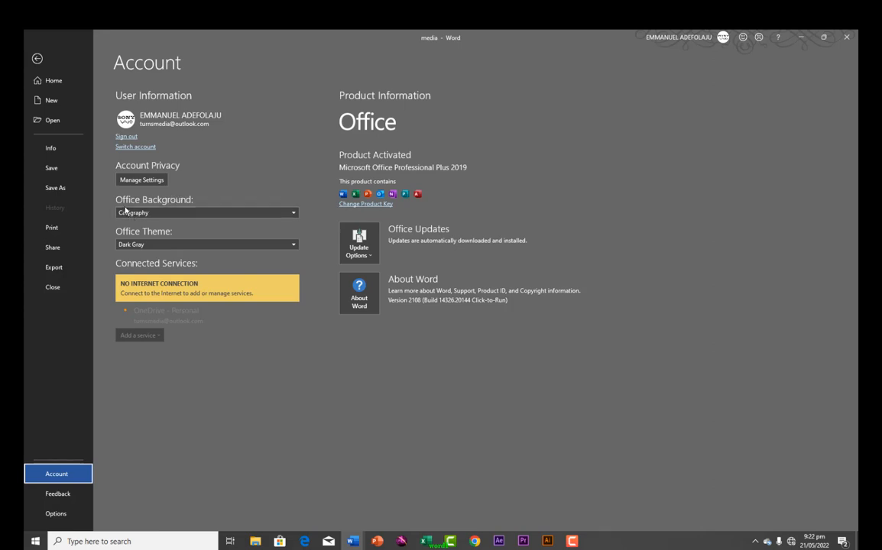
pyautogui.click(182, 212)
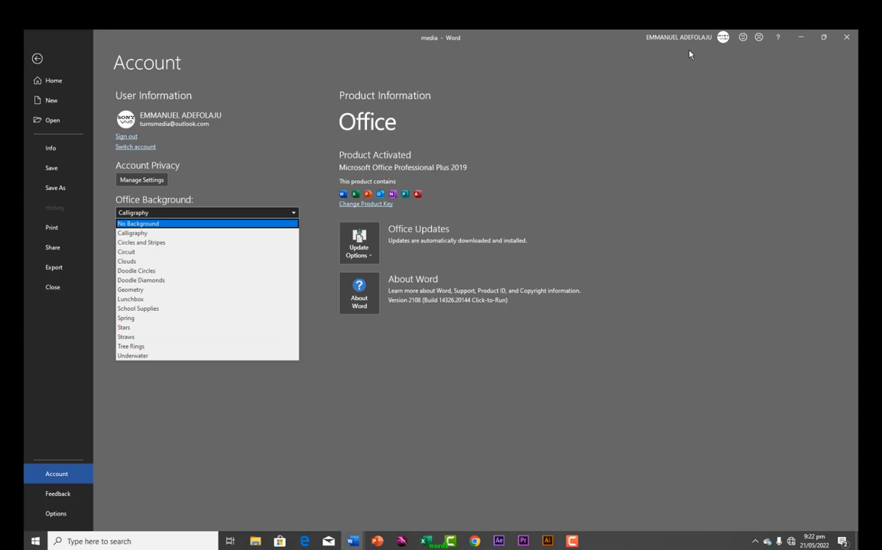
pyautogui.click(126, 234)
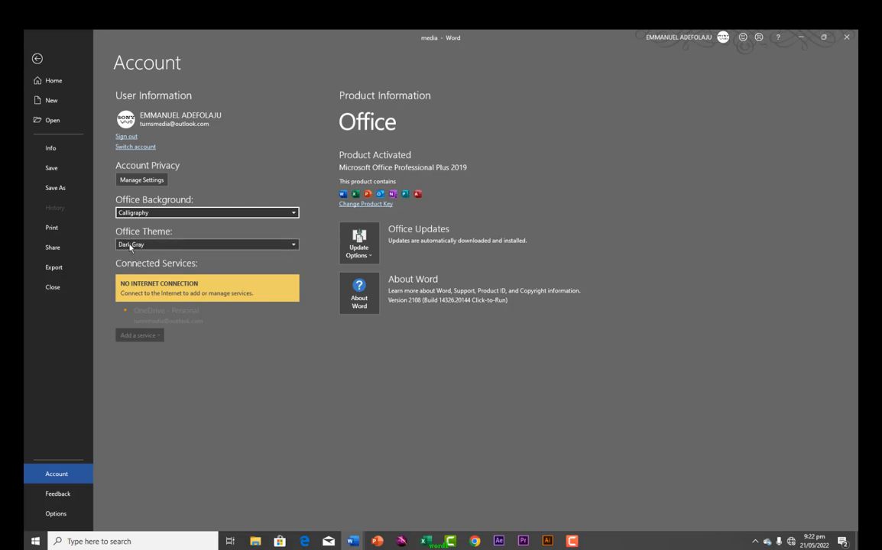
# Cycle the Office Theme through Colorful, Black and White, return to Dark Gray, then view Feedback
pyautogui.click(293, 245)
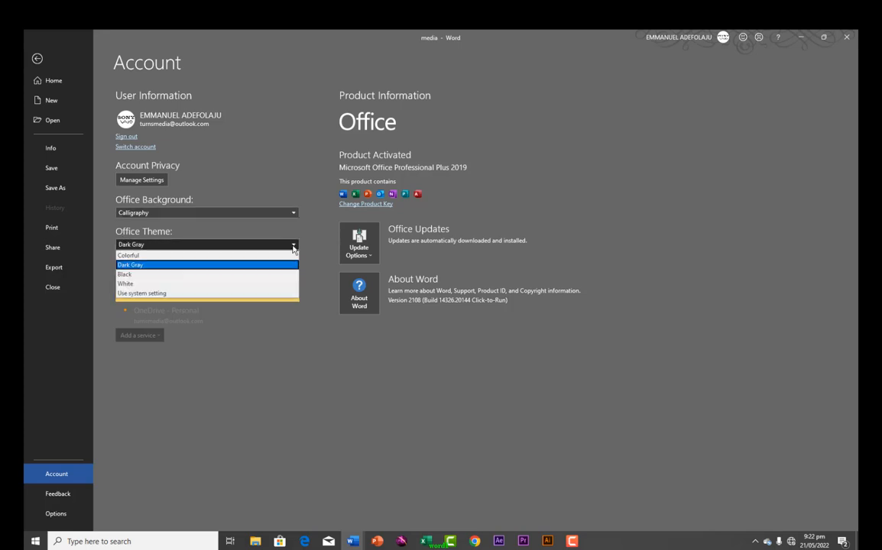
pyautogui.click(156, 257)
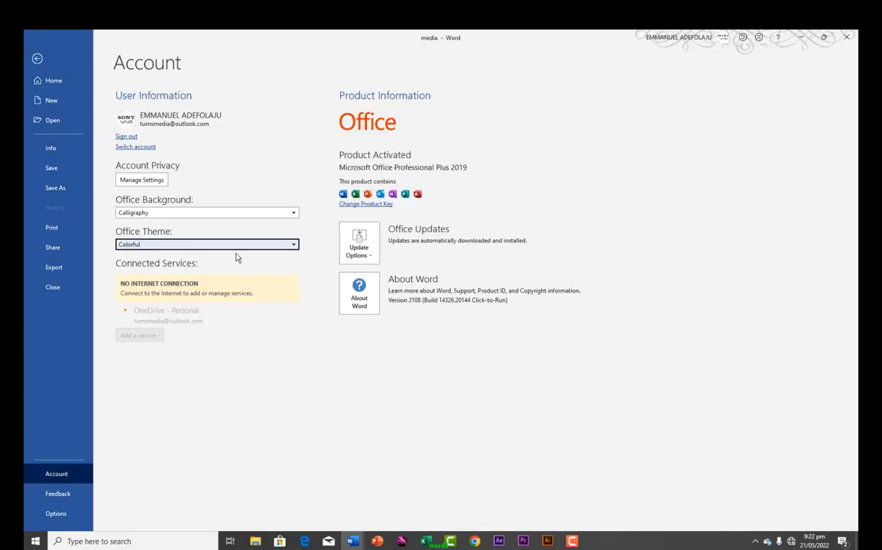
pyautogui.click(294, 246)
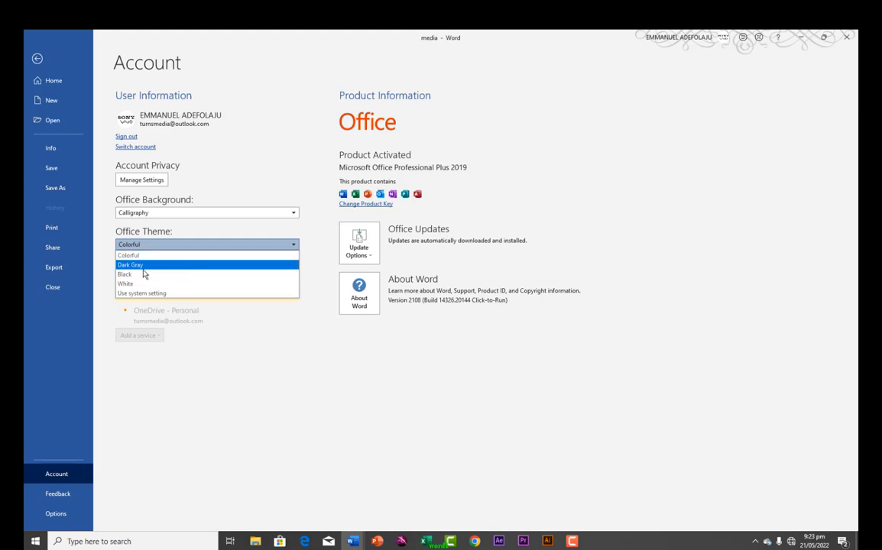
pyautogui.click(133, 277)
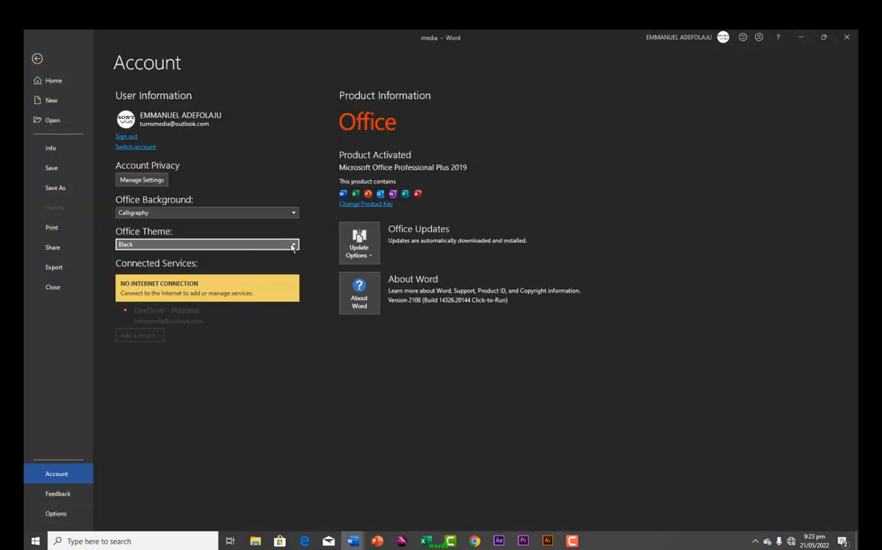
pyautogui.click(295, 246)
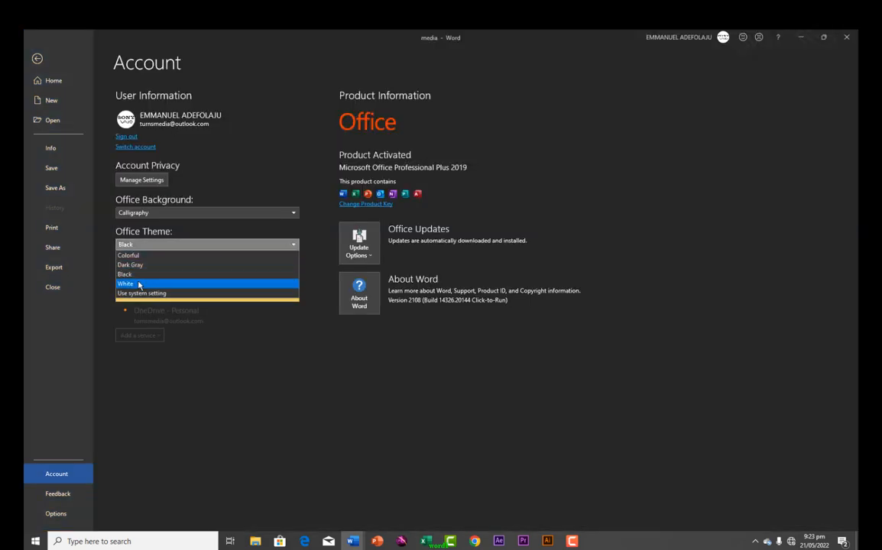
pyautogui.click(139, 285)
pyautogui.click(280, 246)
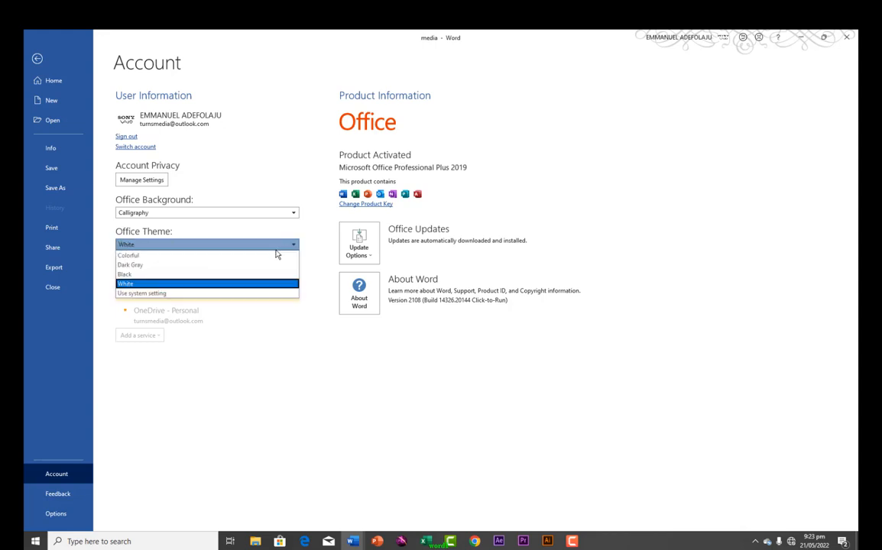
pyautogui.click(132, 265)
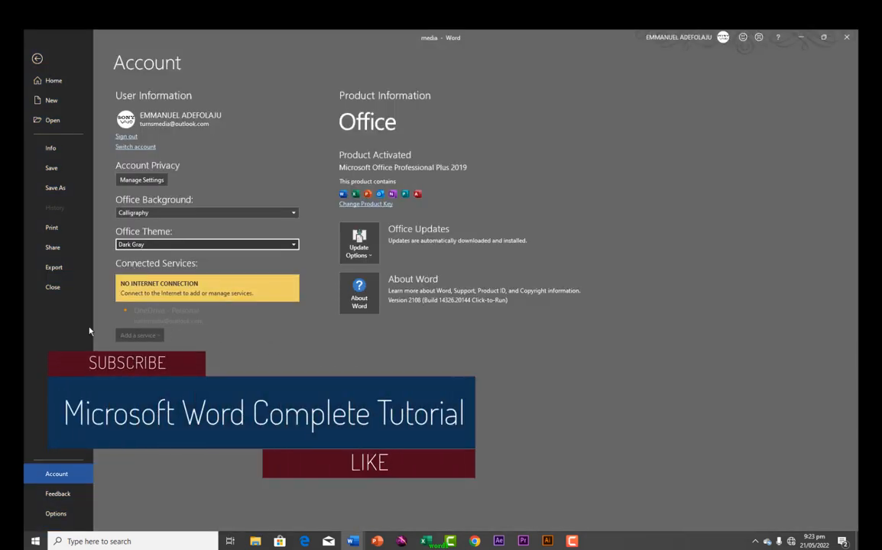
pyautogui.click(57, 497)
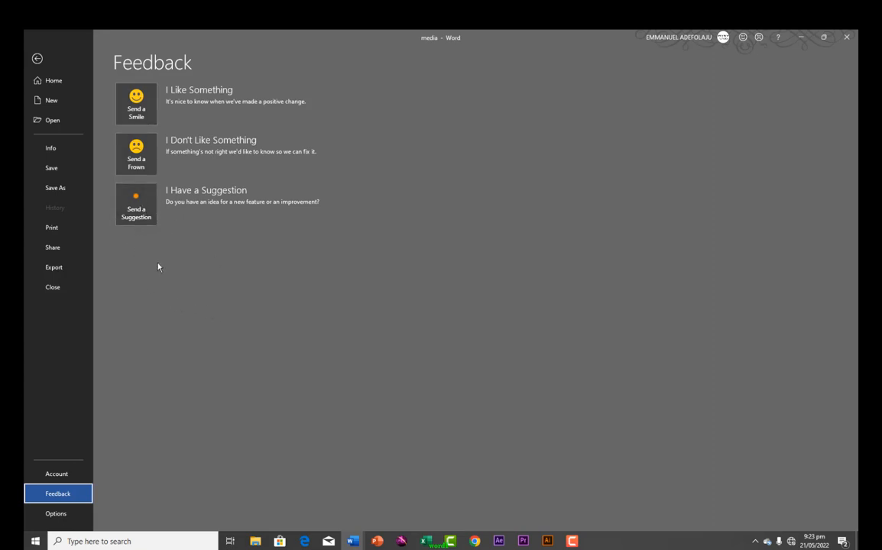
# Open Word Options at the Customize Ribbon page
pyautogui.click(50, 514)
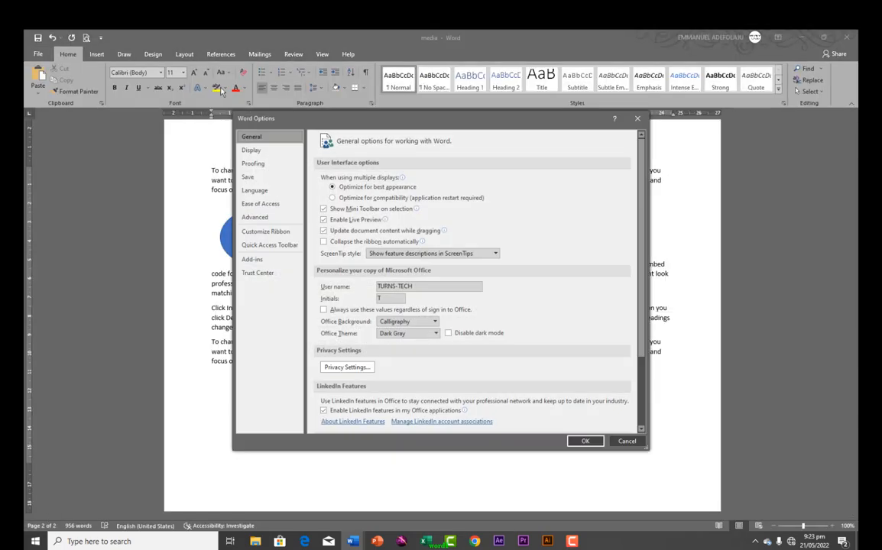
pyautogui.click(266, 232)
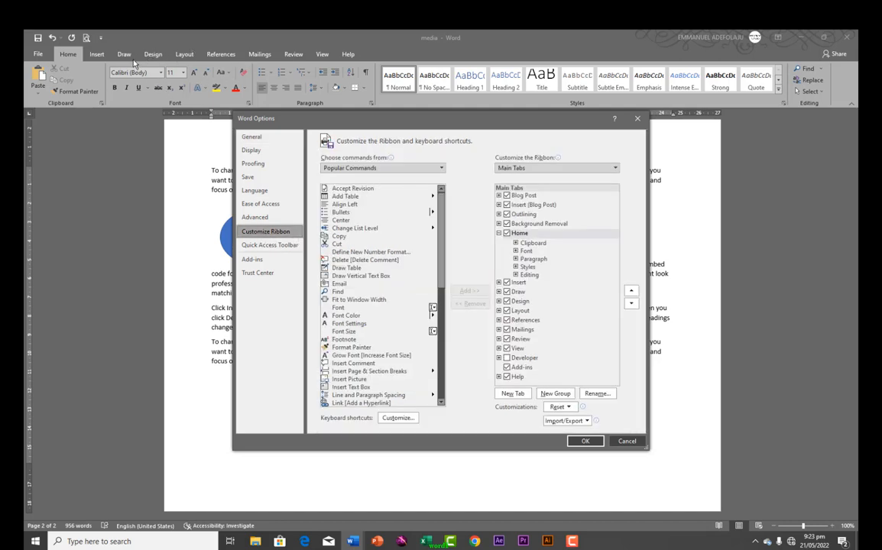
# Set 'Choose commands from' to Main Tabs
pyautogui.click(440, 169)
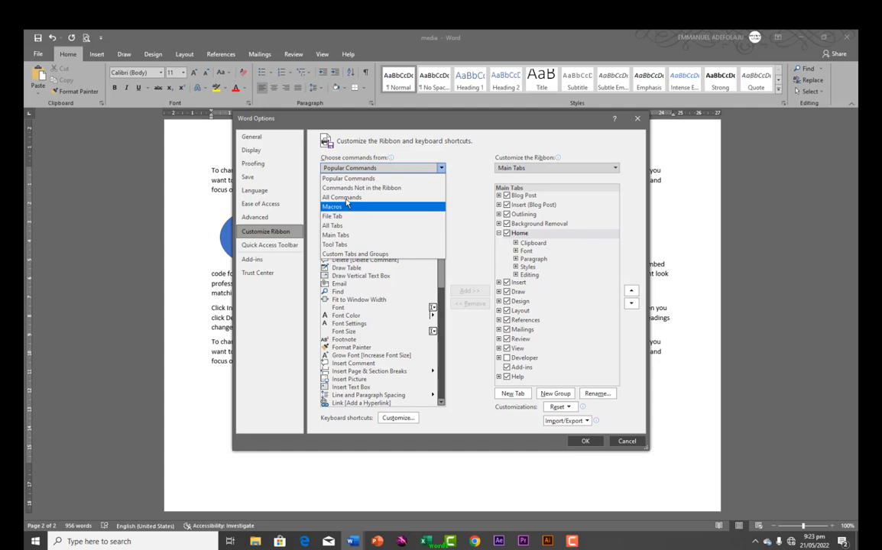
pyautogui.press('Escape')
pyautogui.moveTo(441, 202)
pyautogui.mouseDown()
pyautogui.moveTo(441, 330)
pyautogui.moveTo(444, 189)
pyautogui.mouseUp()
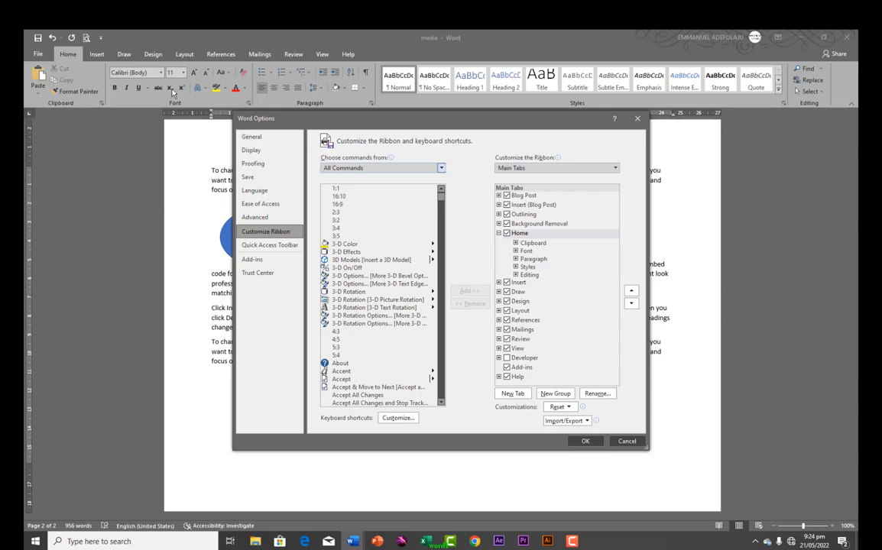
pyautogui.click(442, 168)
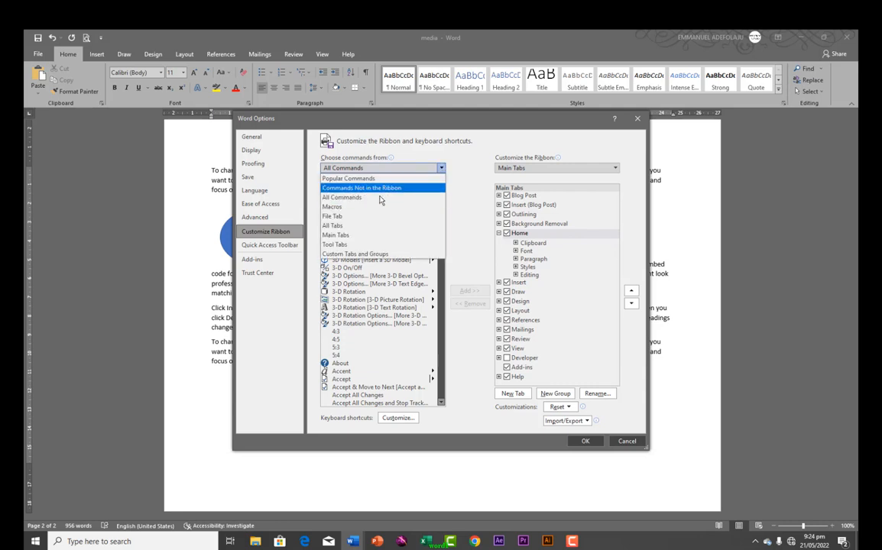
pyautogui.click(345, 234)
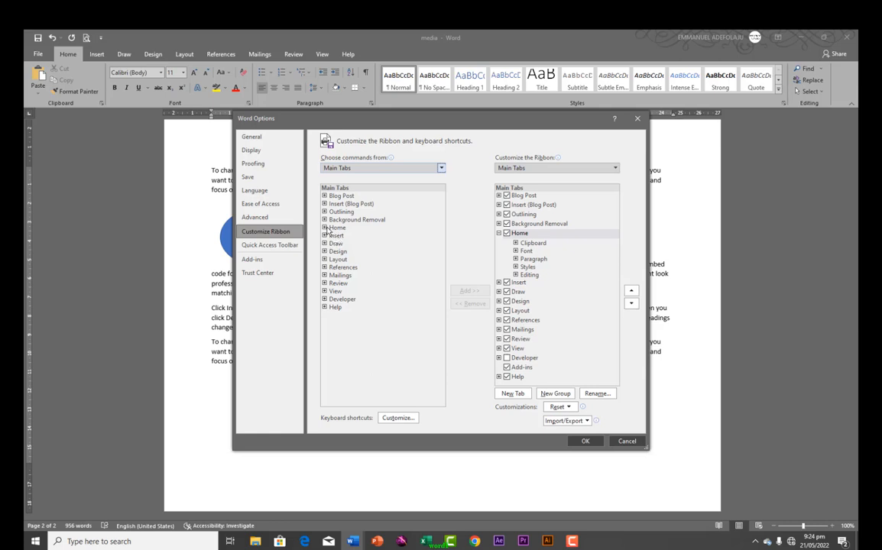
# Expand Home > Font in both lists and select Superscript and Subscript
pyautogui.click(325, 229)
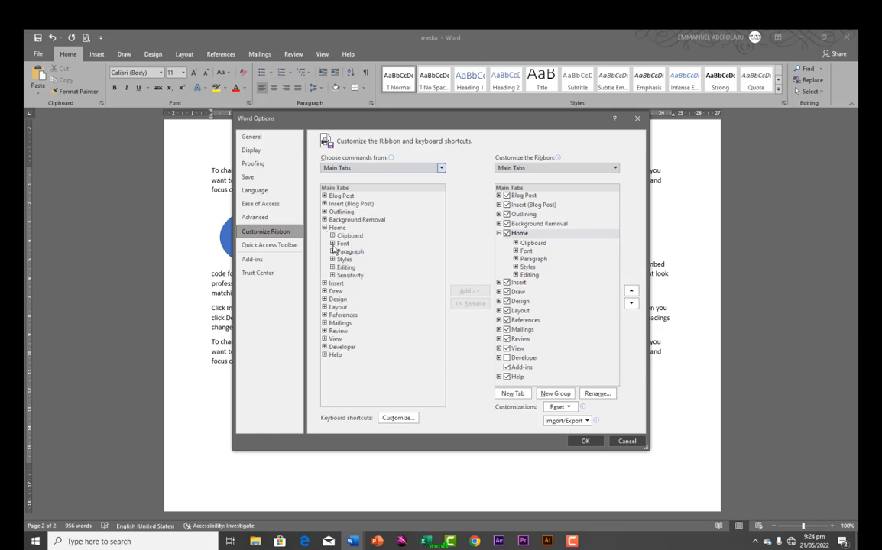
pyautogui.click(333, 243)
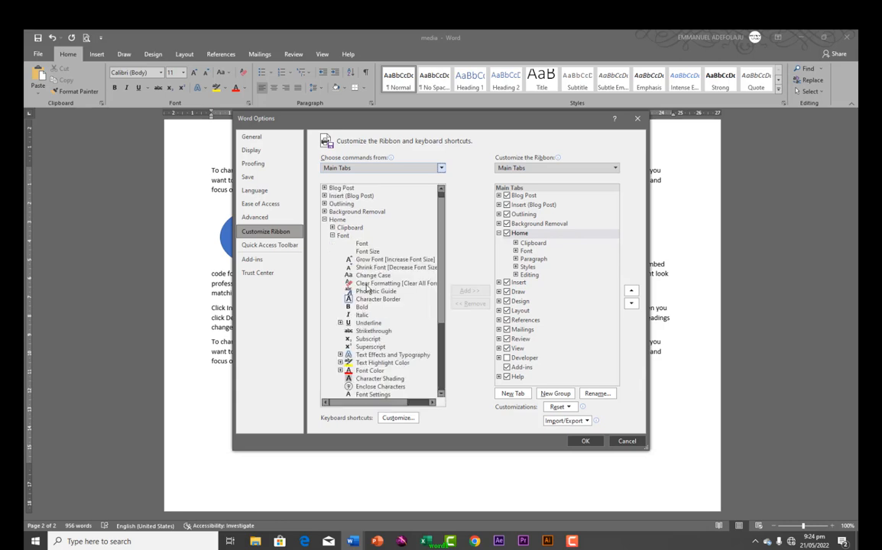
pyautogui.click(361, 347)
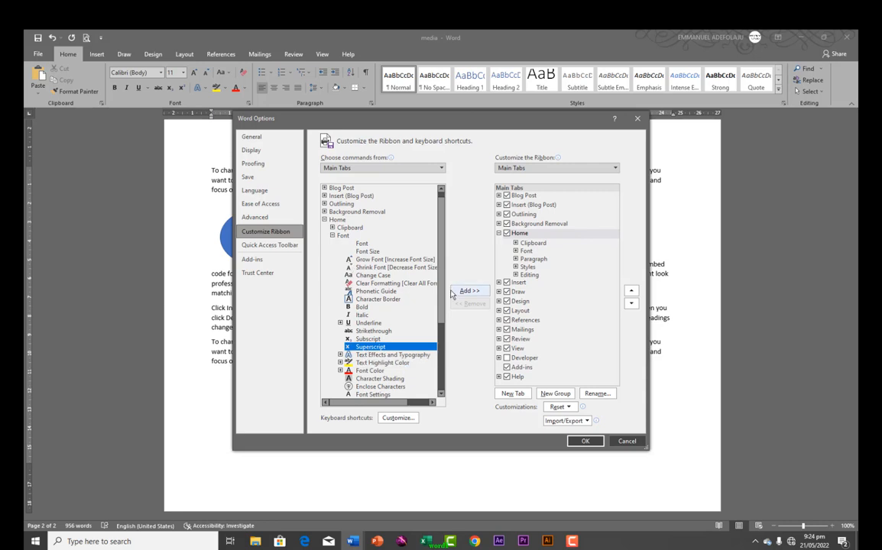
pyautogui.click(516, 251)
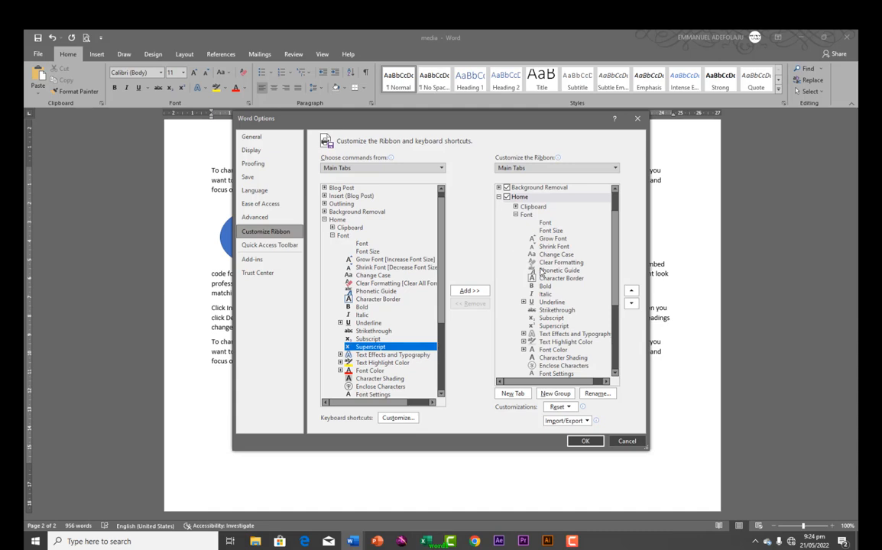
pyautogui.click(548, 327)
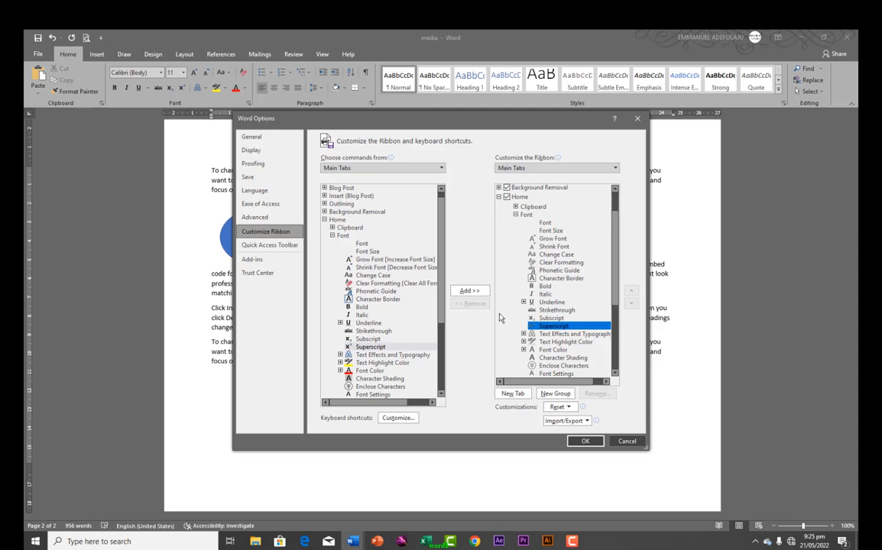
pyautogui.click(362, 349)
pyautogui.scroll(-1, 367, 320)
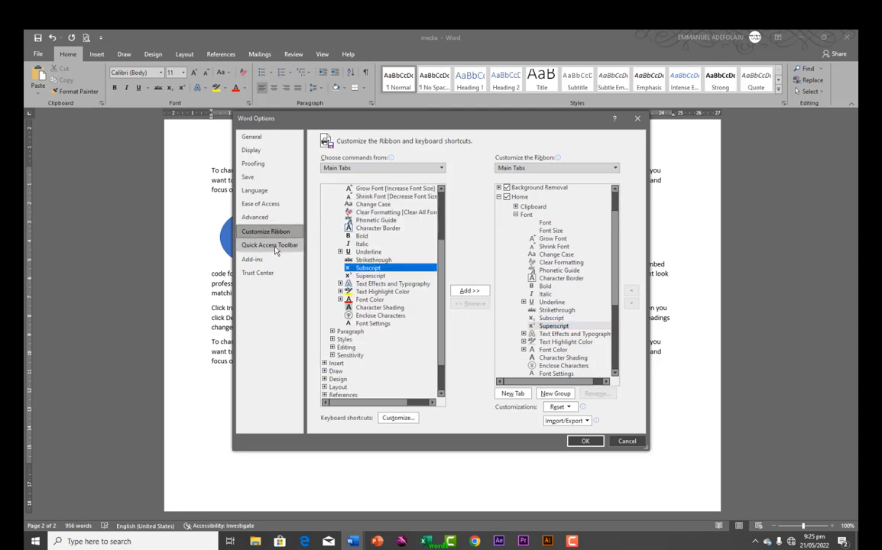
# Add Copy to the Quick Access Toolbar, remove it again, then go to Proofing settings
pyautogui.click(275, 246)
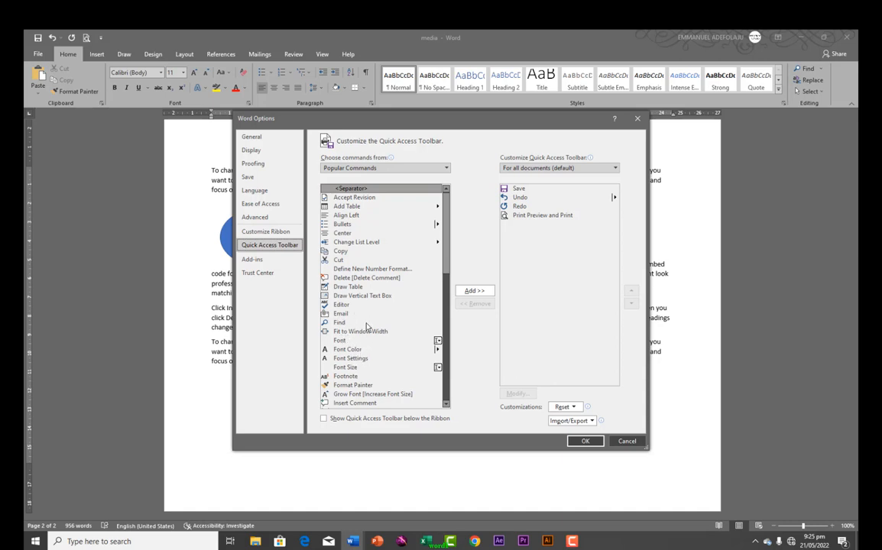
pyautogui.click(339, 253)
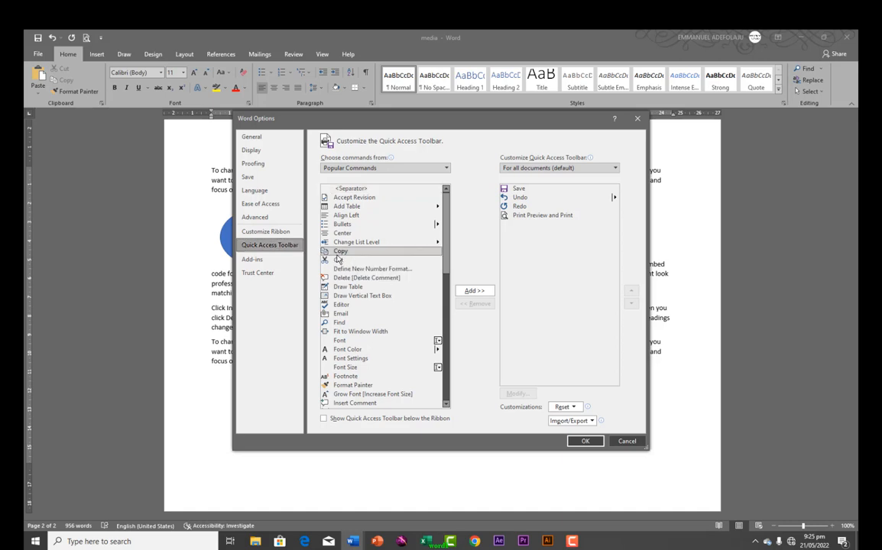
pyautogui.click(469, 291)
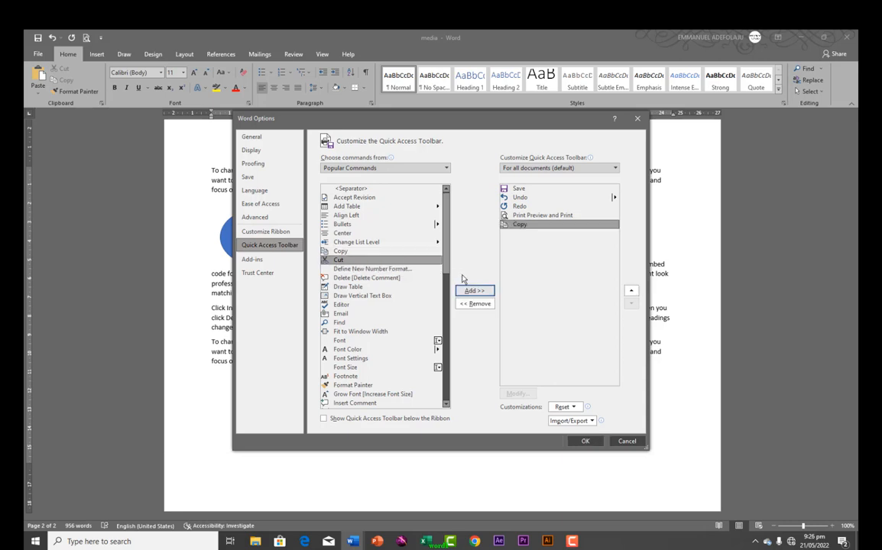
pyautogui.click(523, 227)
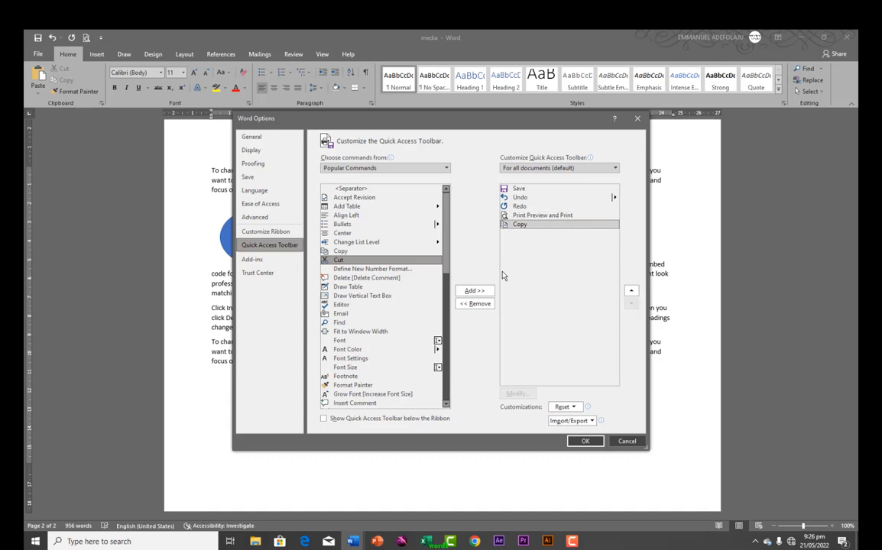
pyautogui.click(477, 306)
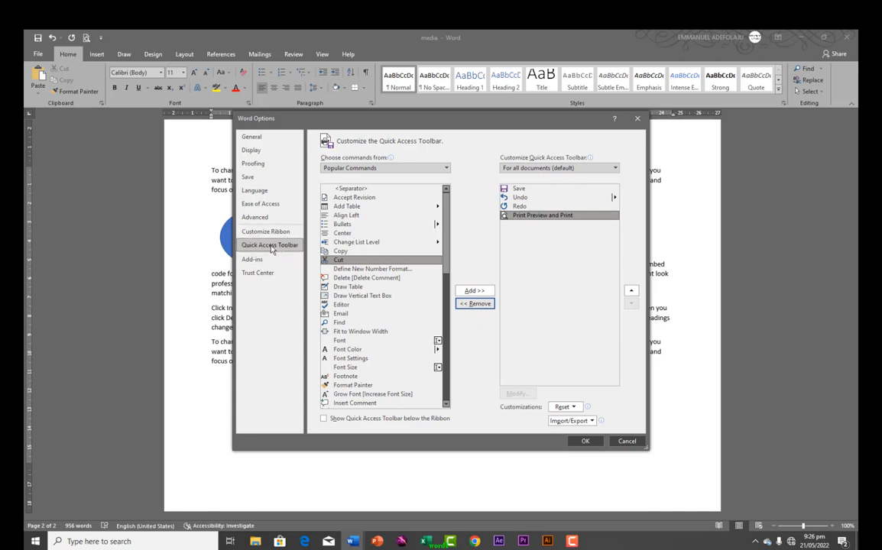
pyautogui.click(265, 170)
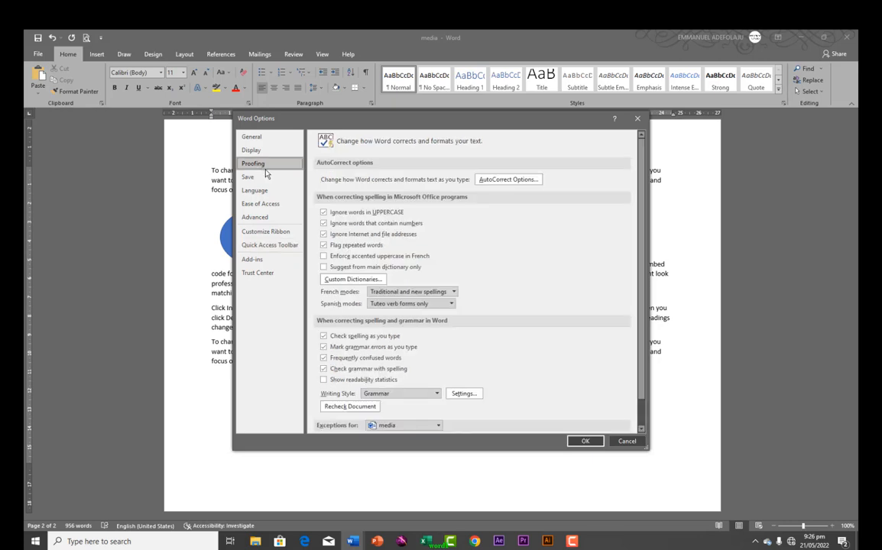
# Redefine the existing AutoCorrect entry so it expands to the user's full name
pyautogui.click(493, 182)
pyautogui.click(355, 281)
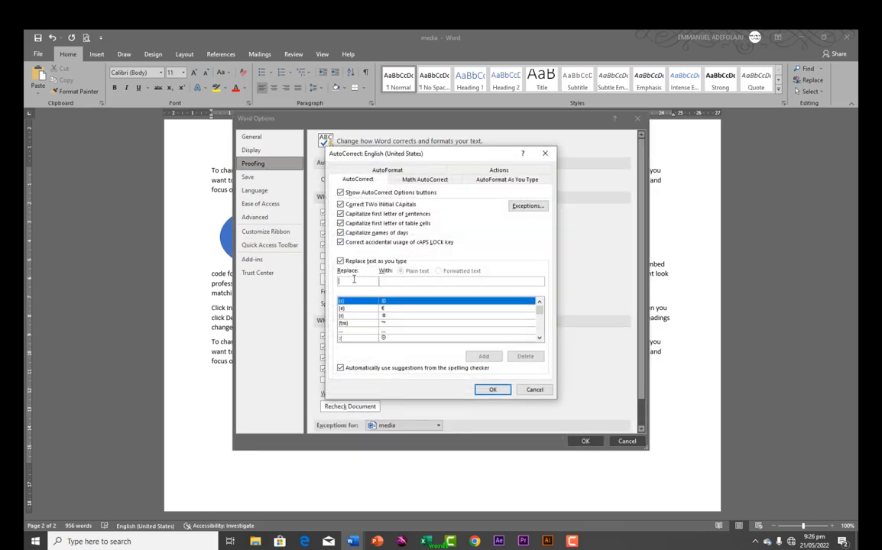
pyautogui.write('e')
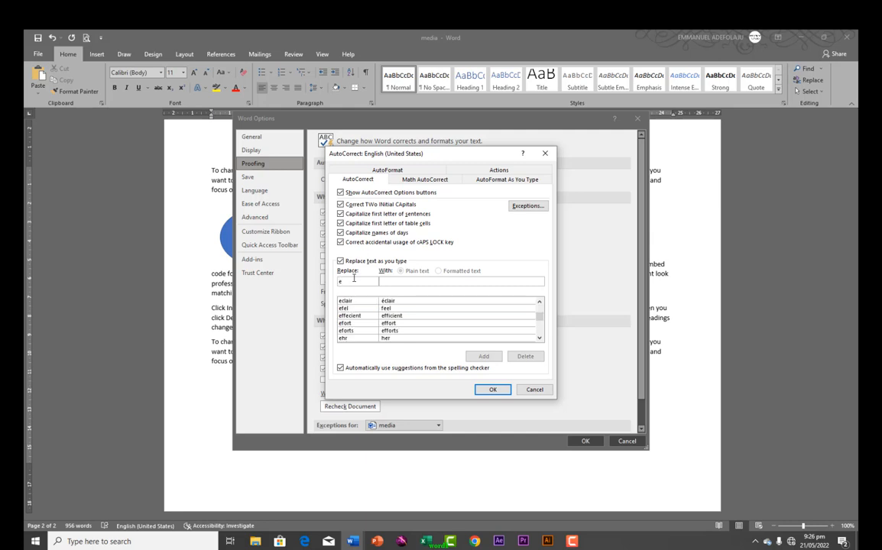
pyautogui.write('mm')
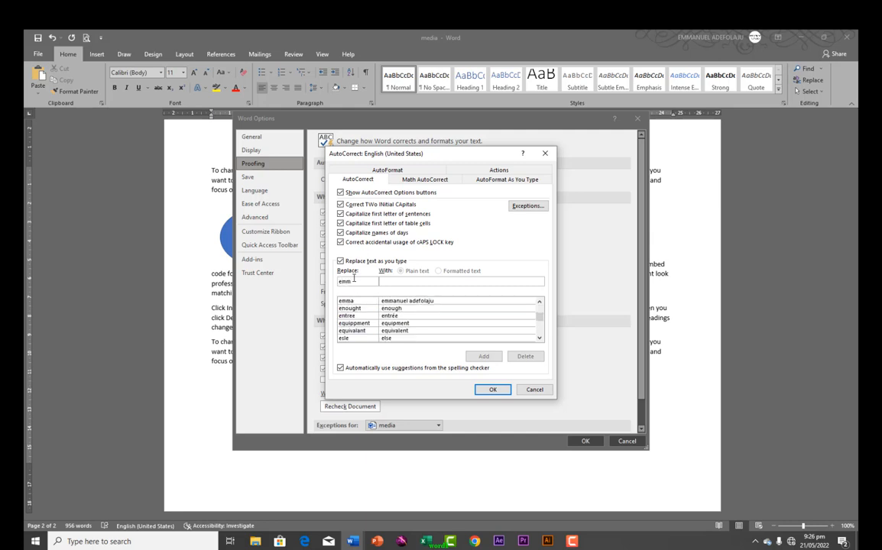
pyautogui.write('a')
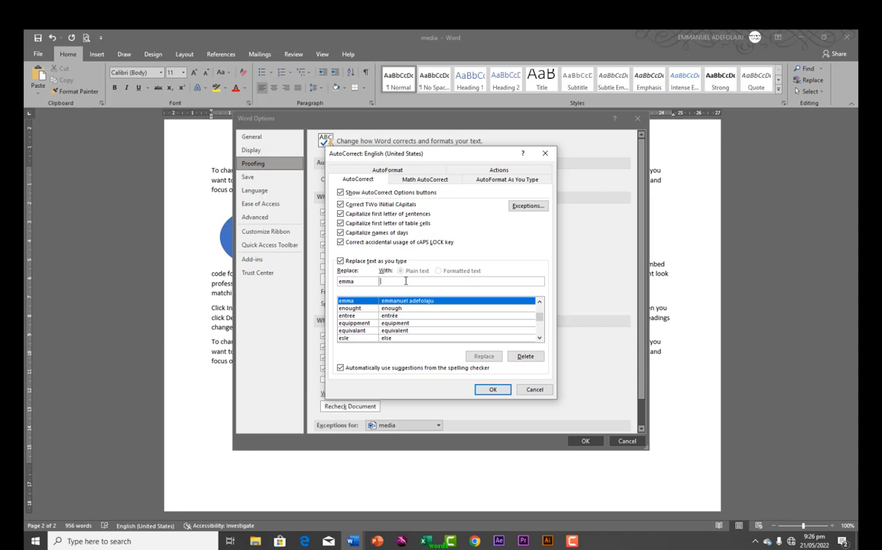
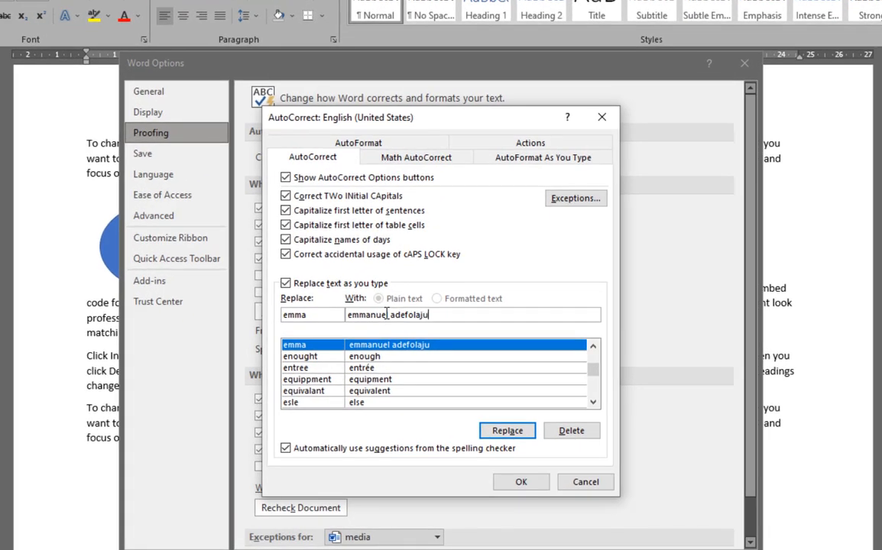
pyautogui.click(507, 430)
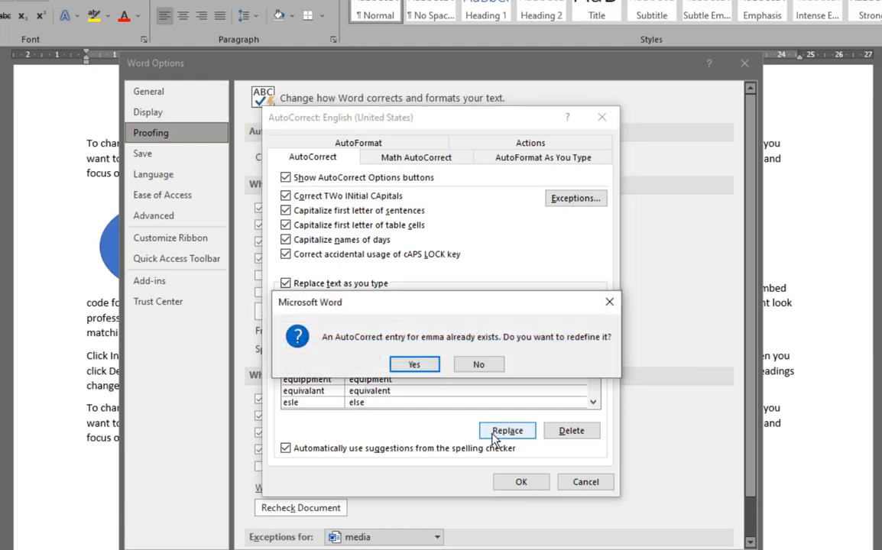
pyautogui.click(414, 366)
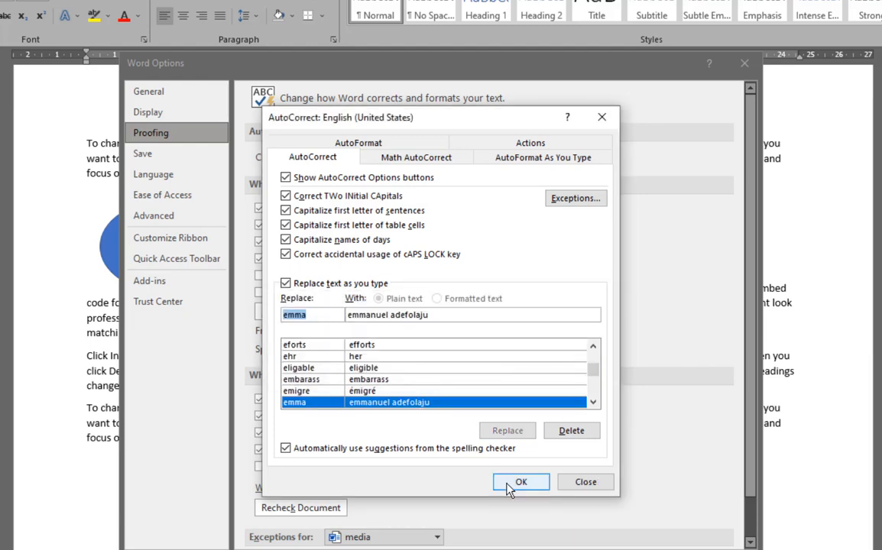
pyautogui.click(506, 483)
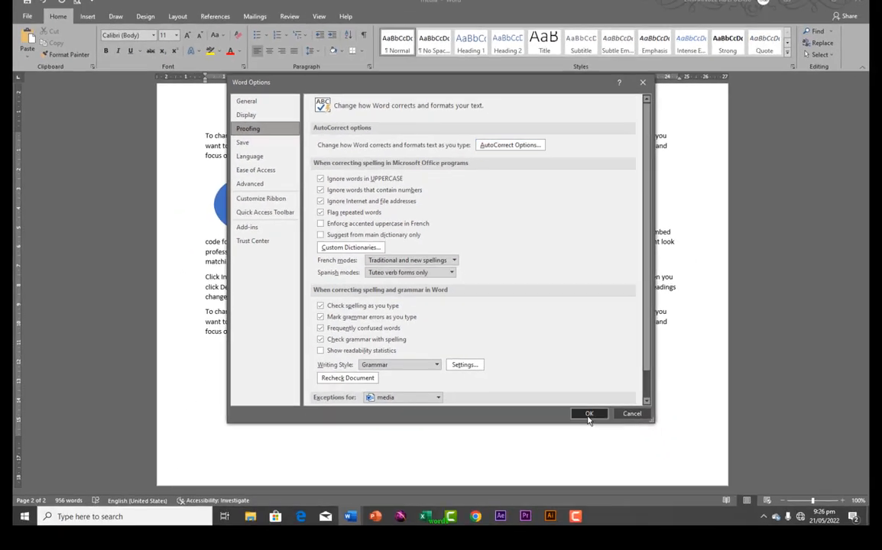
# Back in the document, type the user's full name to test AutoCorrect, then open File
pyautogui.click(589, 414)
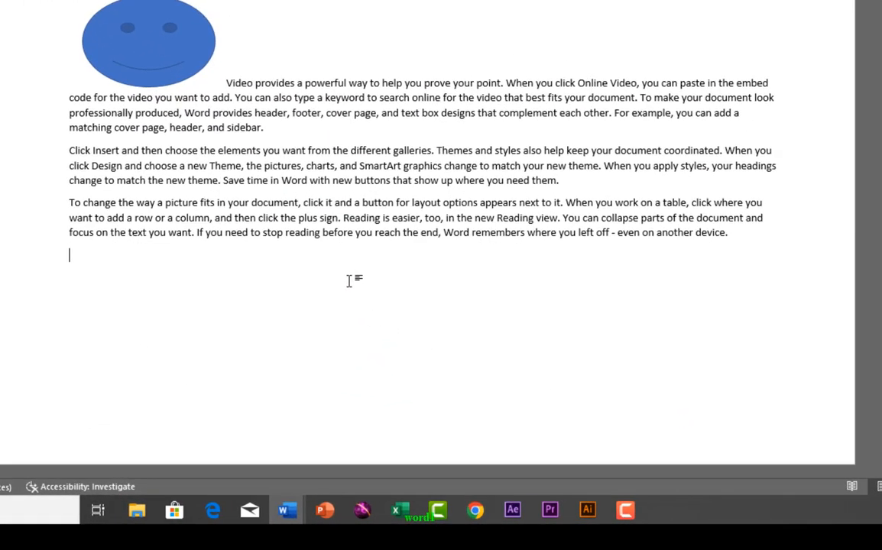
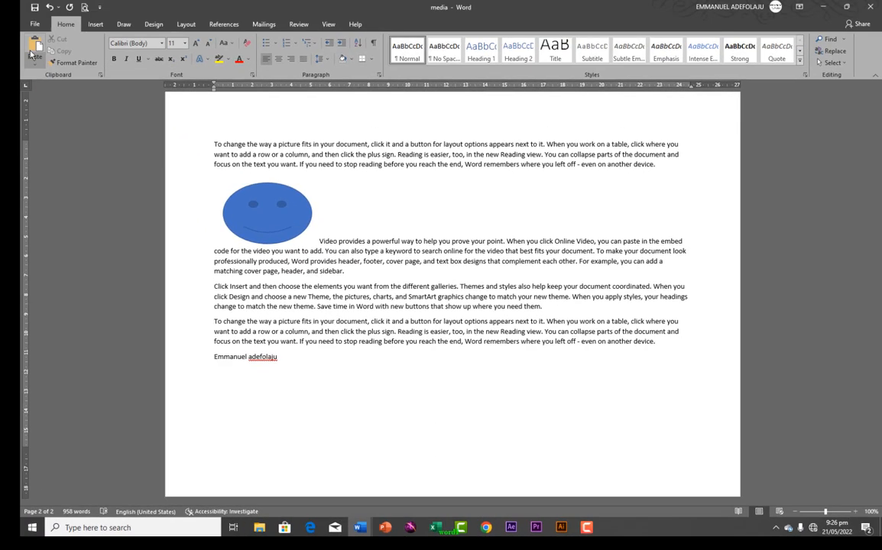
pyautogui.click(35, 24)
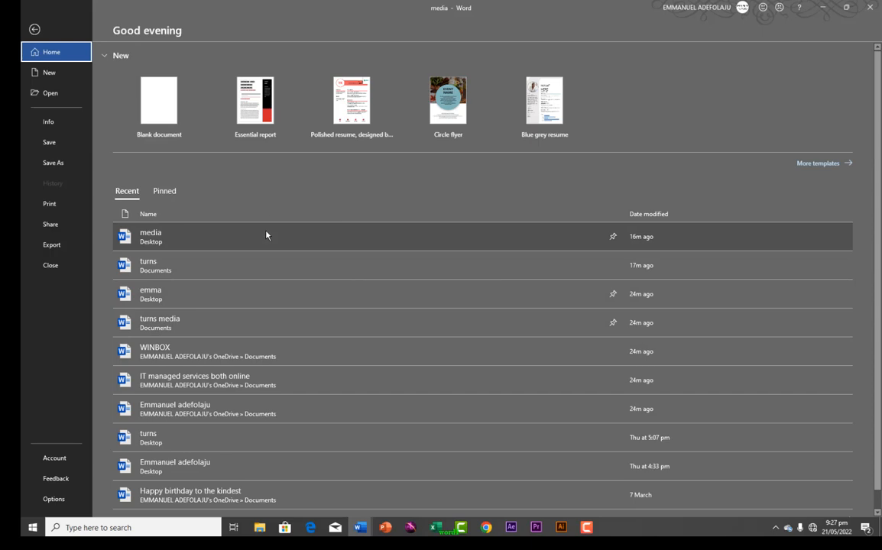
# Leave Backstage and switch to the new blank Document1 window
pyautogui.click(34, 31)
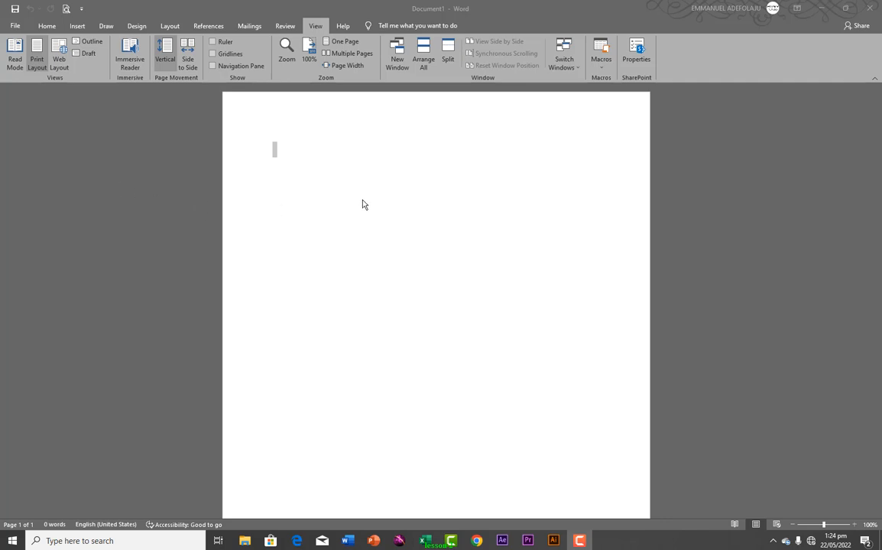
pyautogui.click(16, 26)
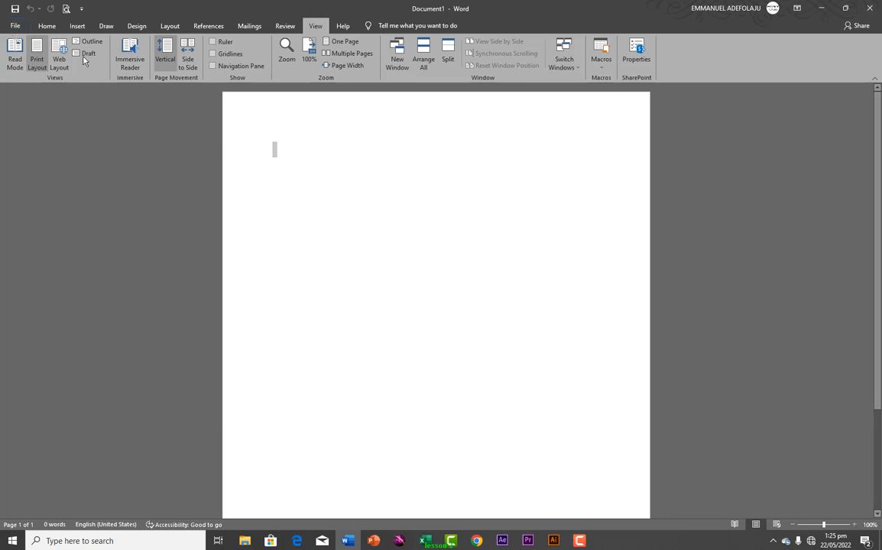
# Show the Home tab's formatting commands in the blank Document1
pyautogui.click(47, 25)
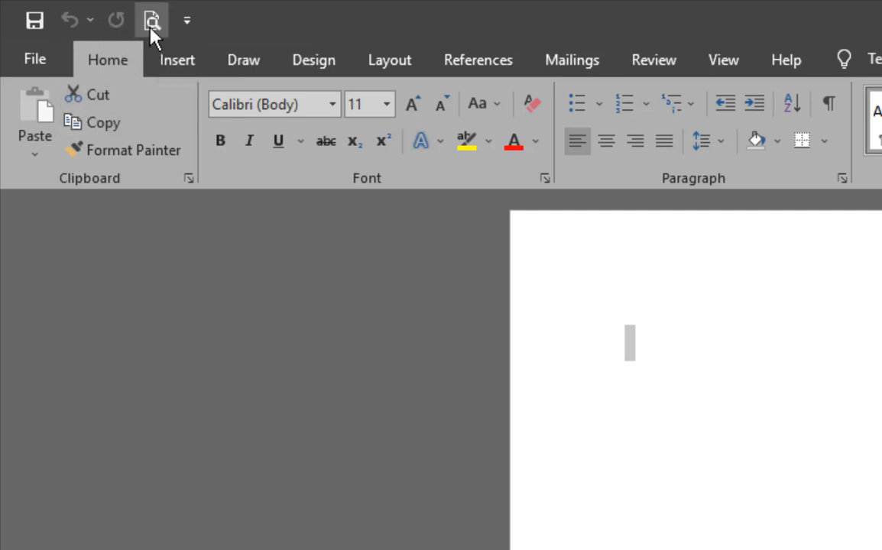
pyautogui.click(187, 29)
pyautogui.click(181, 27)
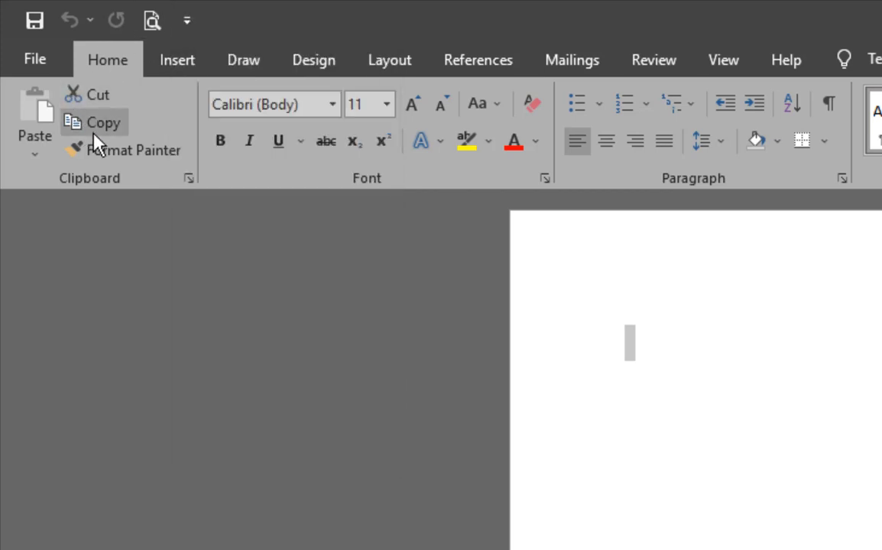
pyautogui.click(122, 150)
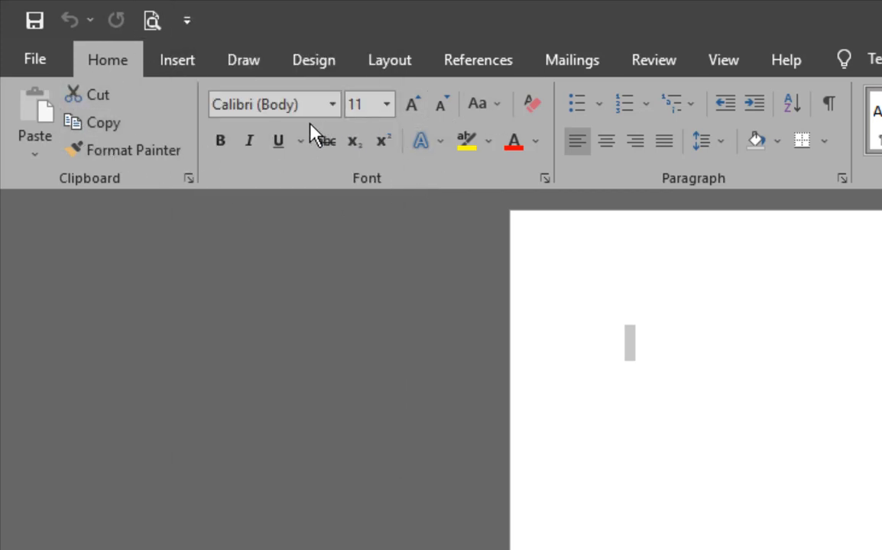
pyautogui.rightClick(220, 147)
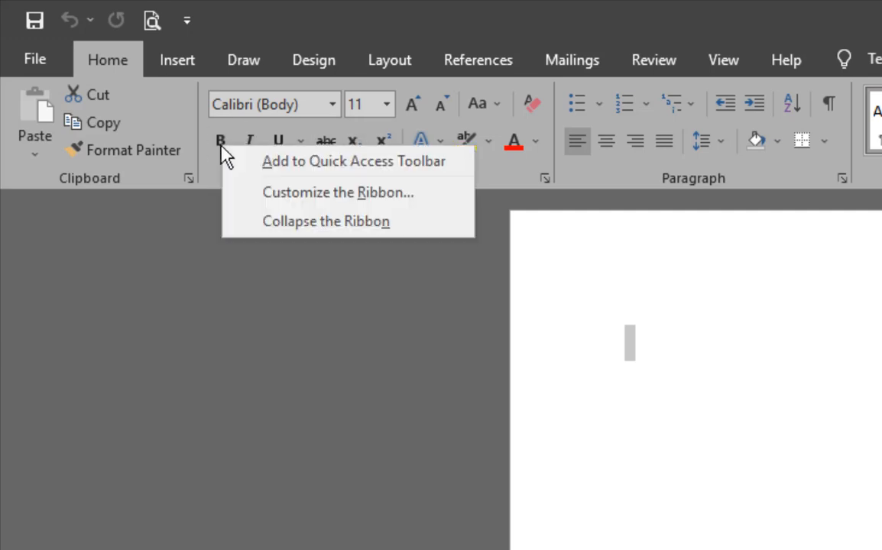
pyautogui.click(304, 169)
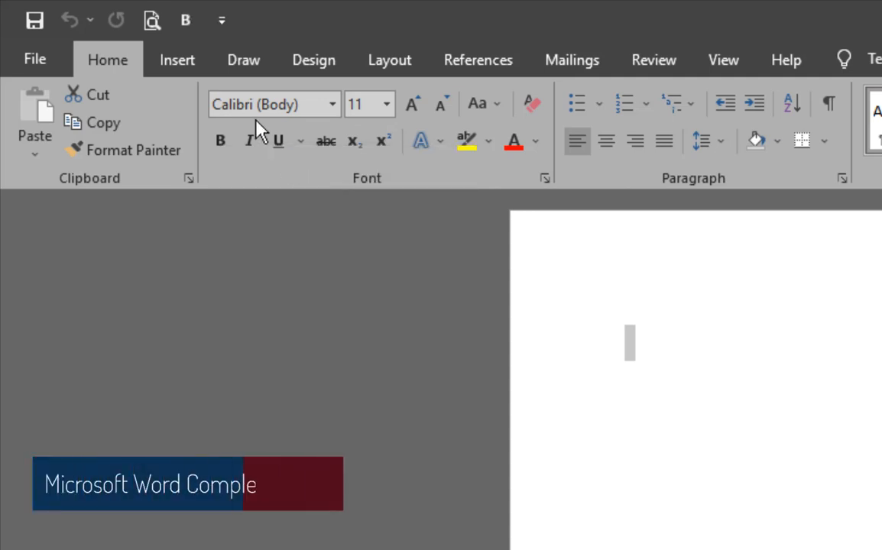
pyautogui.rightClick(187, 31)
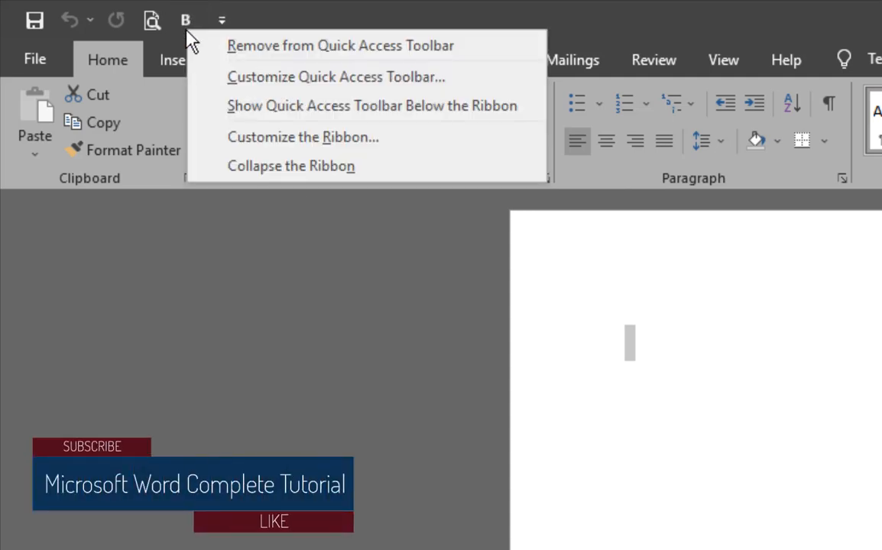
pyautogui.click(250, 55)
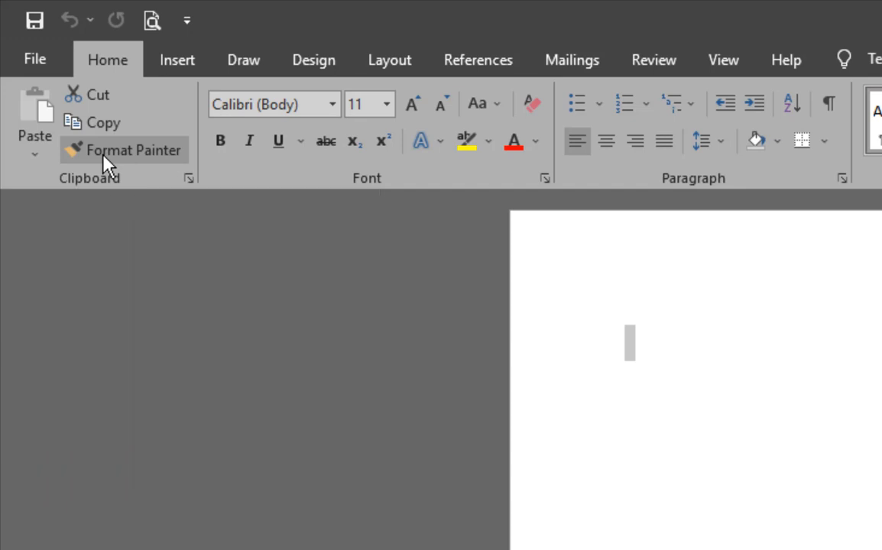
pyautogui.rightClick(105, 157)
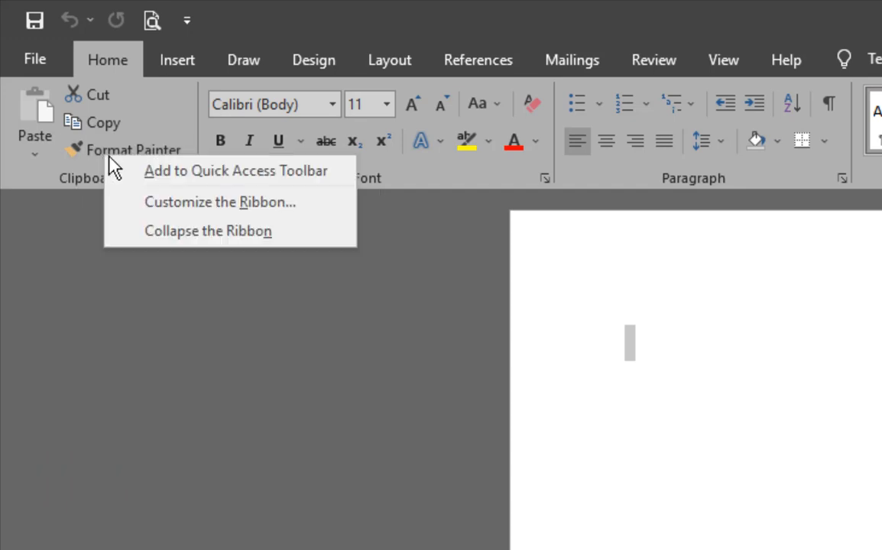
pyautogui.click(171, 183)
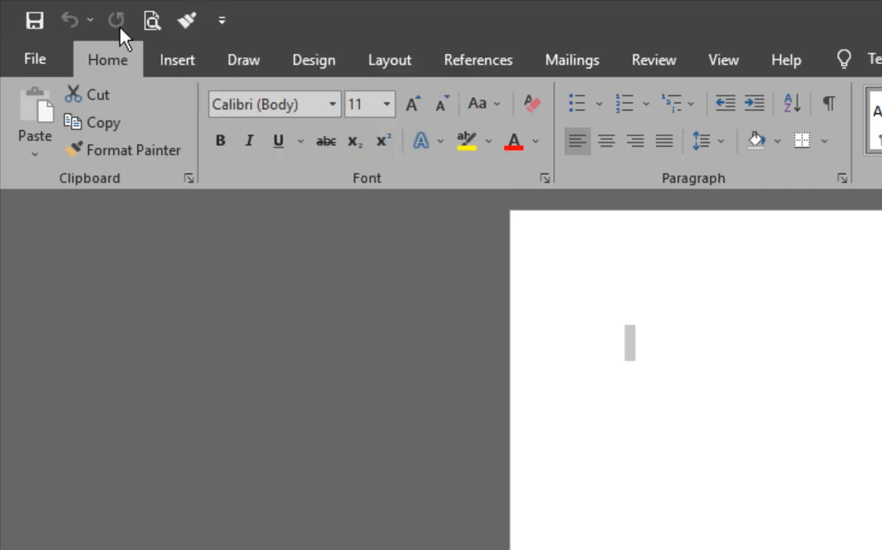
pyautogui.rightClick(183, 23)
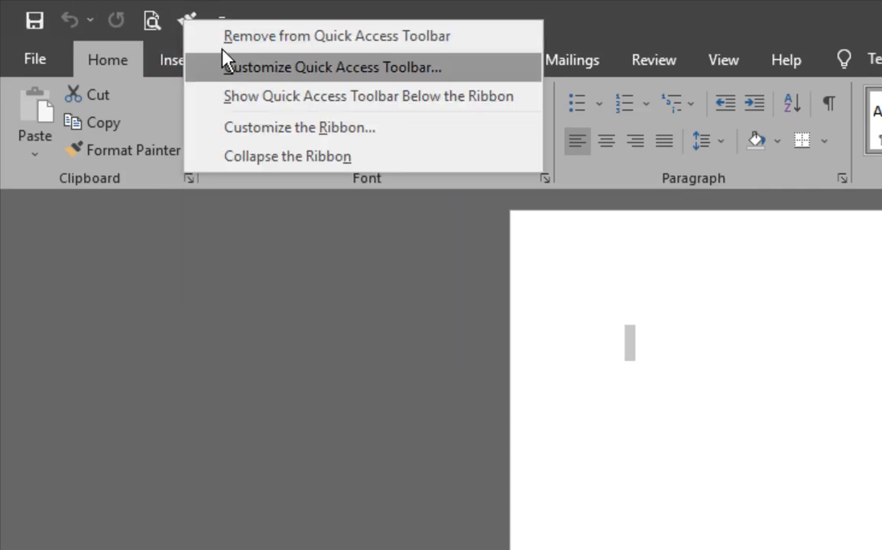
pyautogui.click(222, 35)
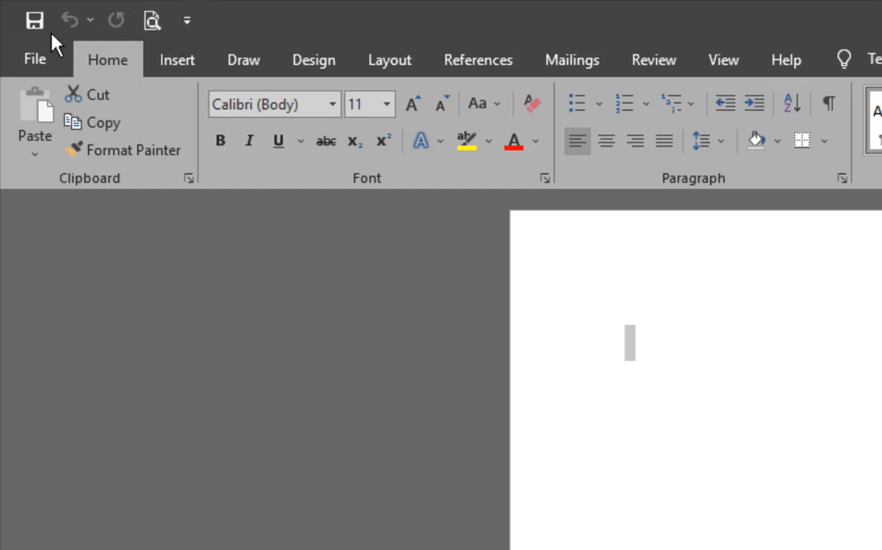
pyautogui.click(185, 22)
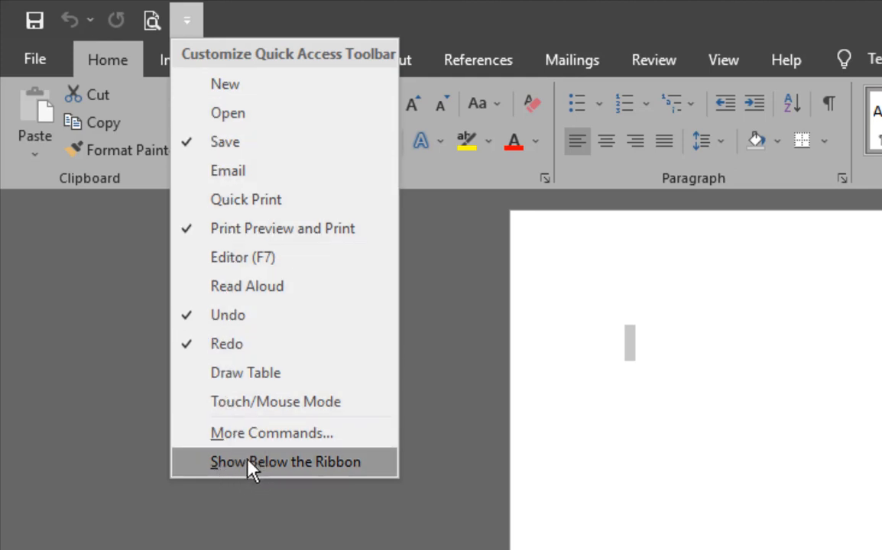
pyautogui.click(302, 470)
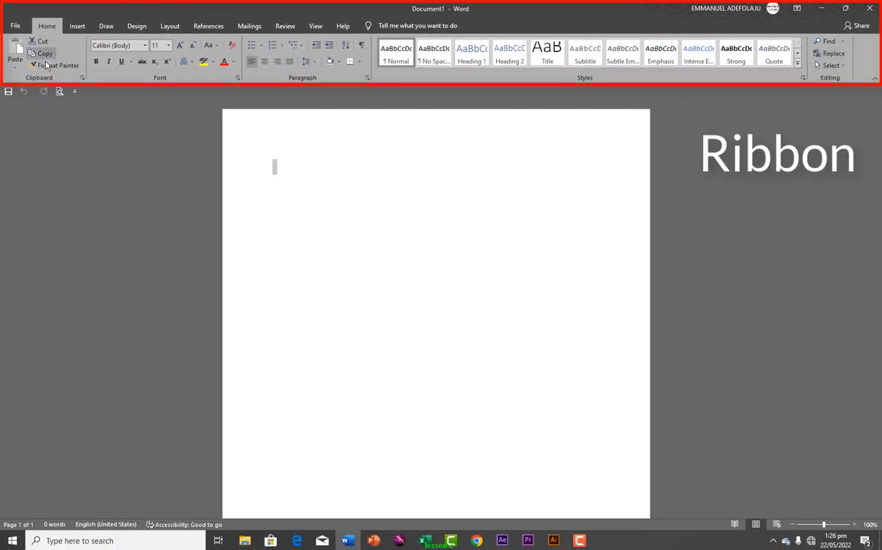
pyautogui.click(74, 91)
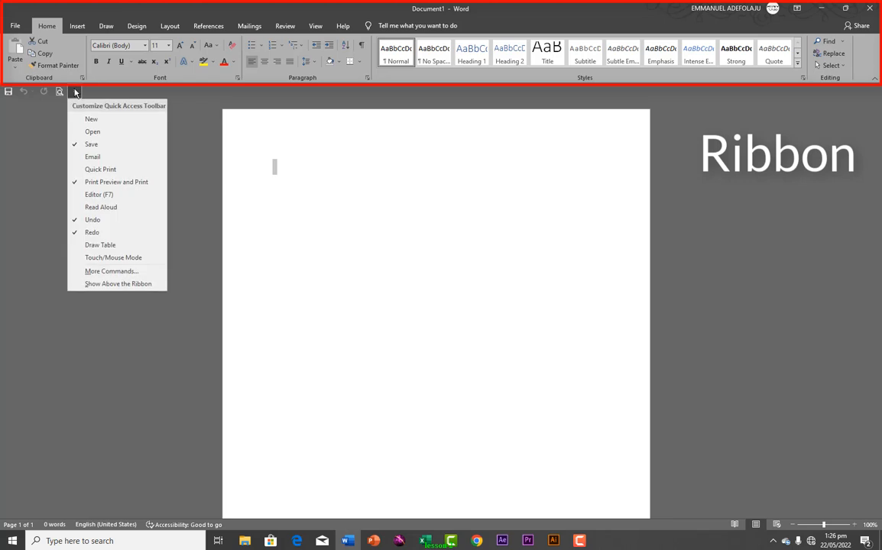
pyautogui.click(95, 286)
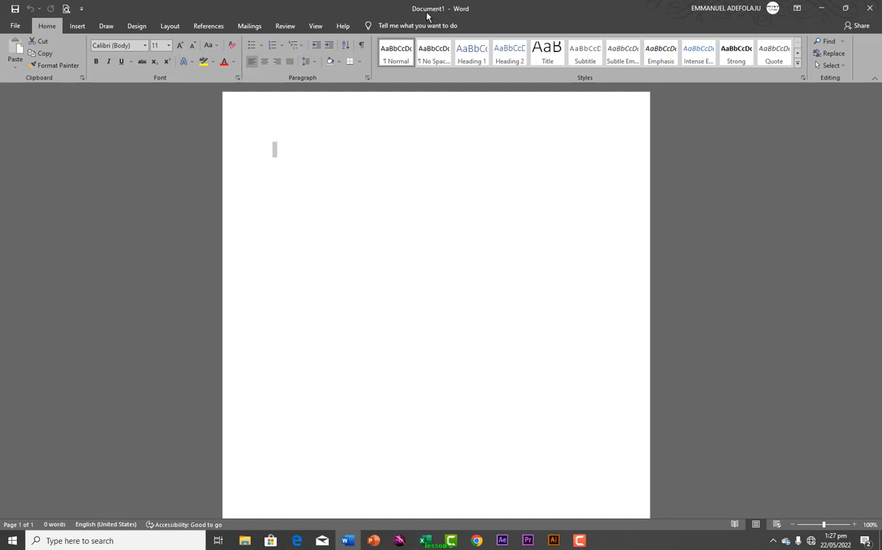
# Open the full Save As dialog with the Desktop as location
pyautogui.click(14, 25)
pyautogui.click(19, 168)
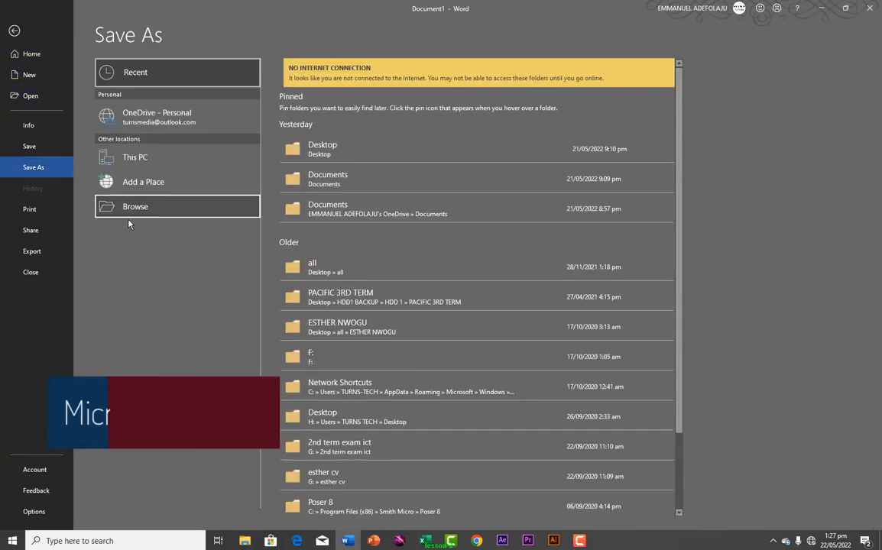
pyautogui.click(131, 217)
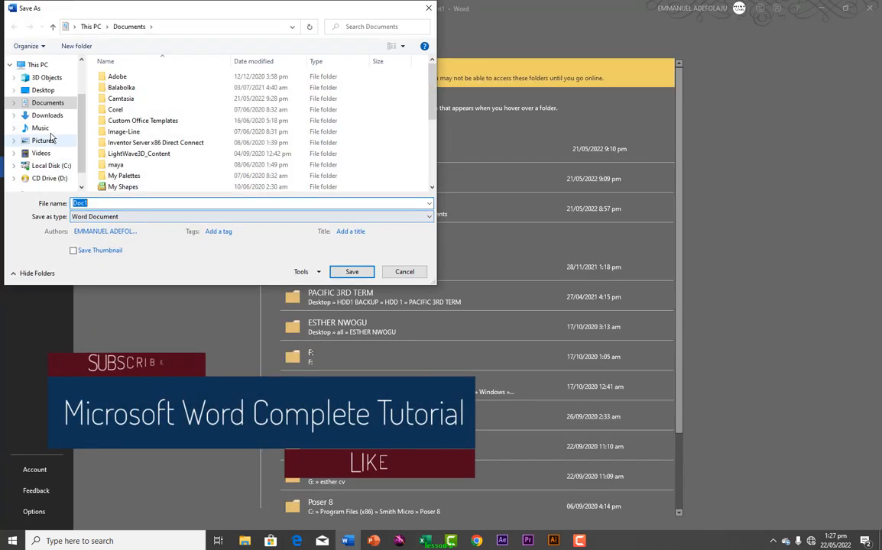
pyautogui.click(43, 90)
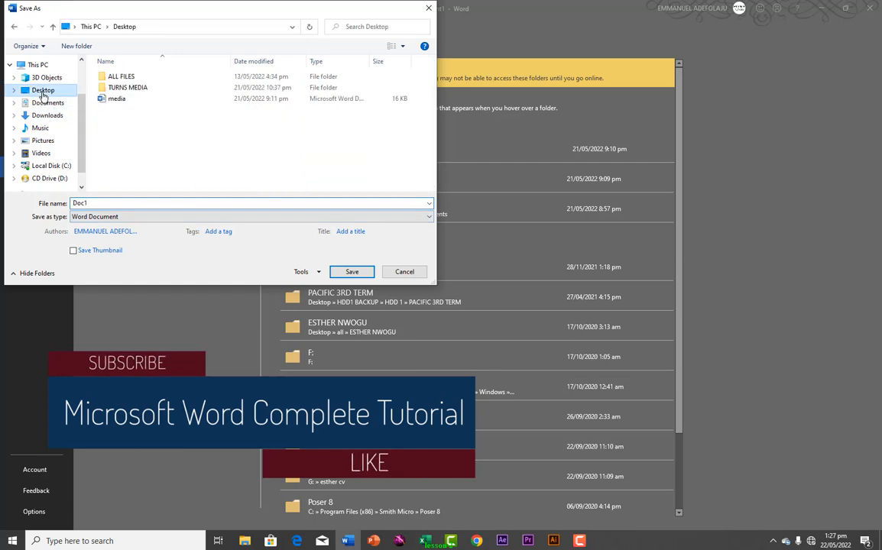
# Enter the TURNS MEDIA folder and save the document there as Doc1
pyautogui.doubleClick(99, 203)
pyautogui.write('tu')
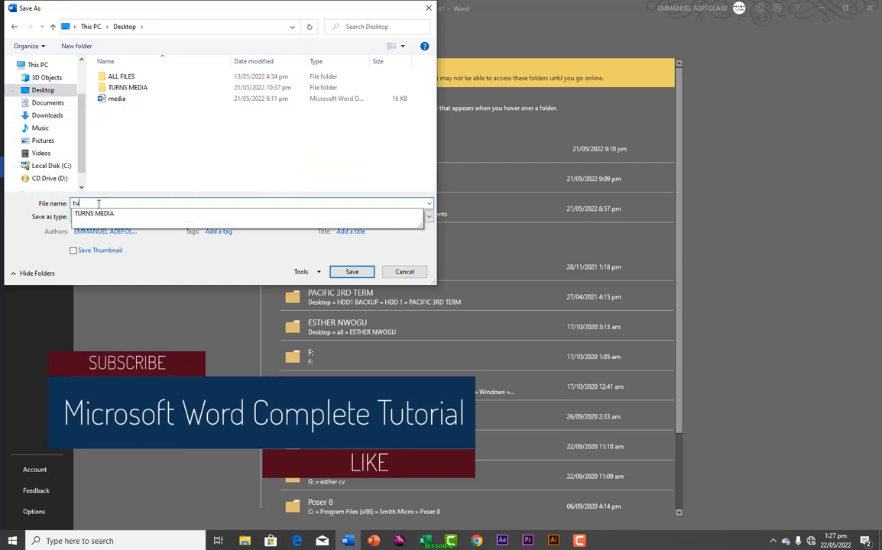
pyautogui.write('rnws')
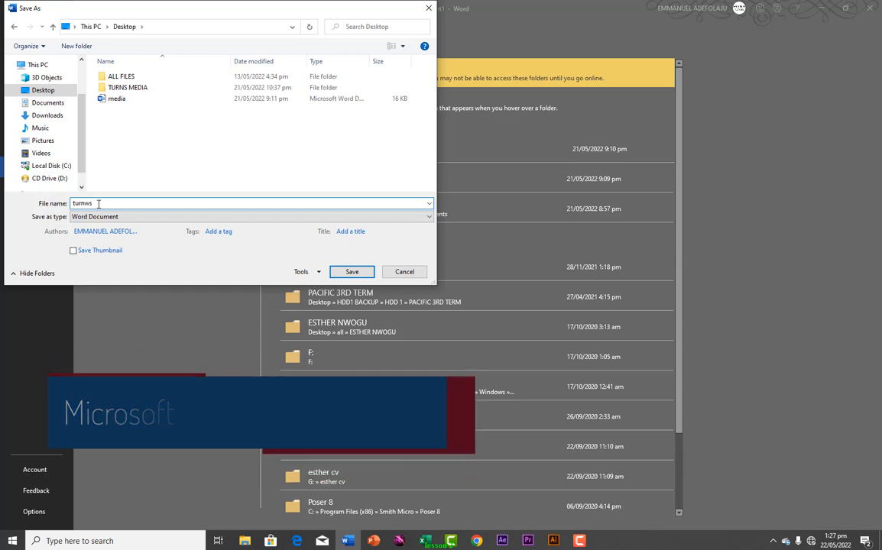
pyautogui.press('BackSpace')
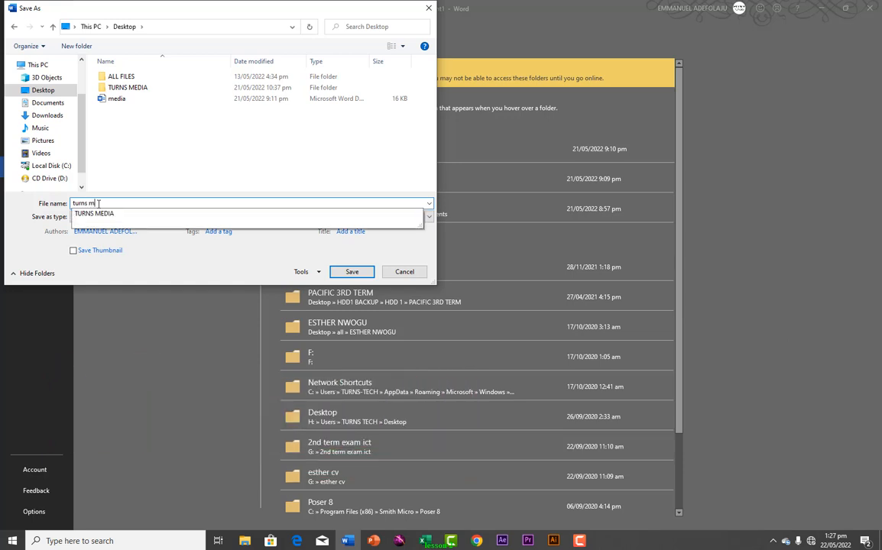
pyautogui.write('s media')
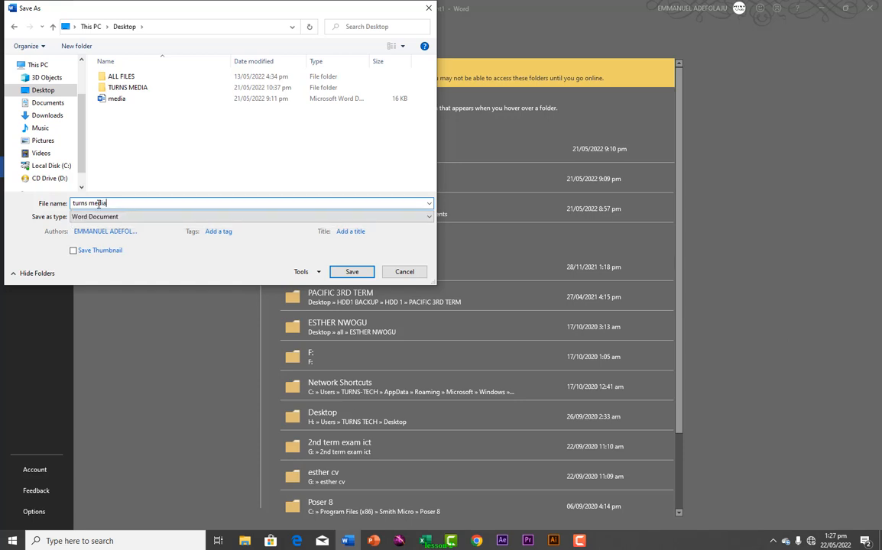
pyautogui.click(341, 273)
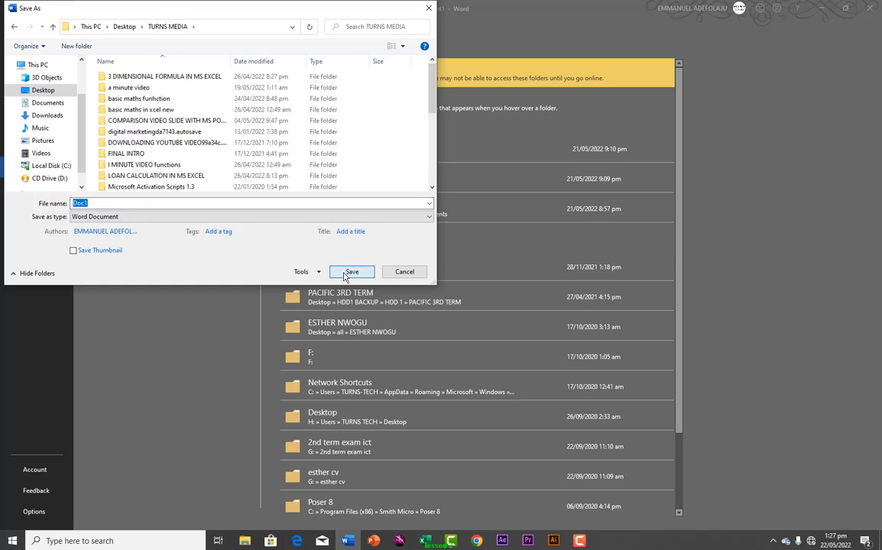
pyautogui.click(345, 273)
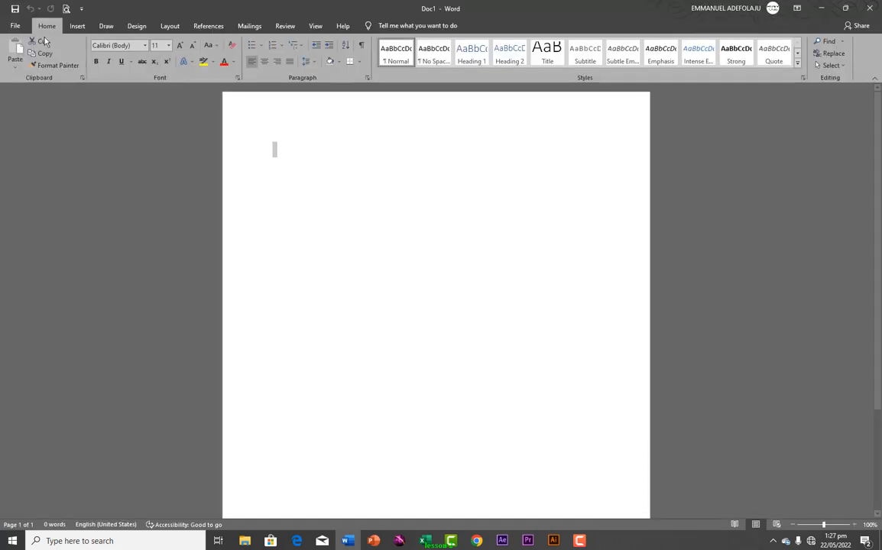
# Save the document as emma1 on the Desktop through Save As > Browse
pyautogui.click(15, 25)
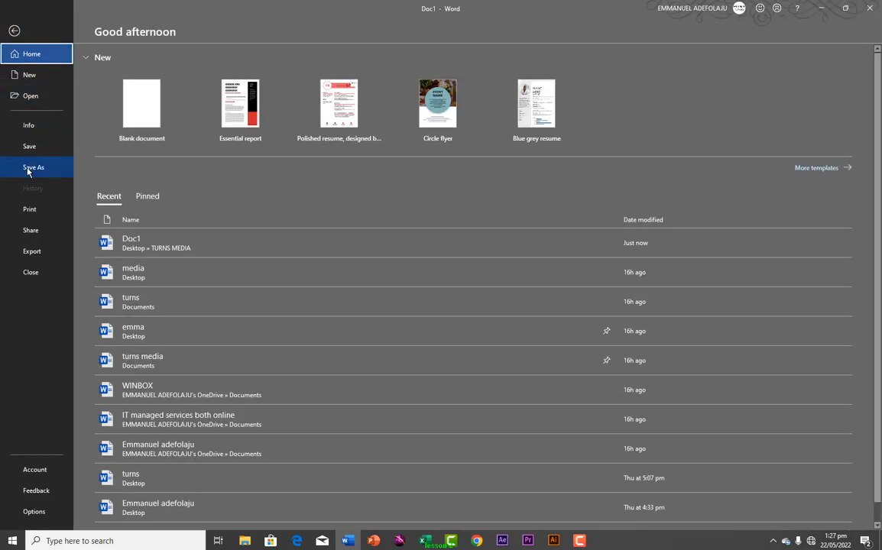
pyautogui.click(29, 169)
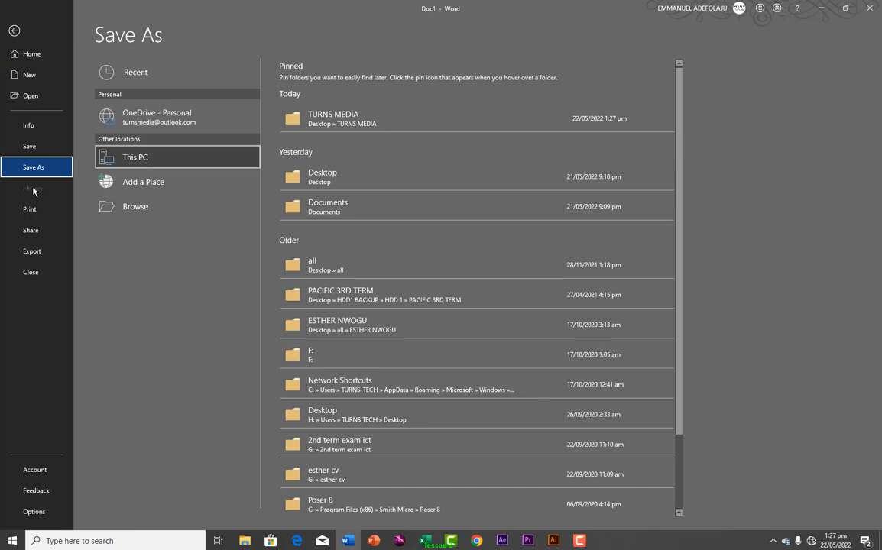
pyautogui.click(134, 217)
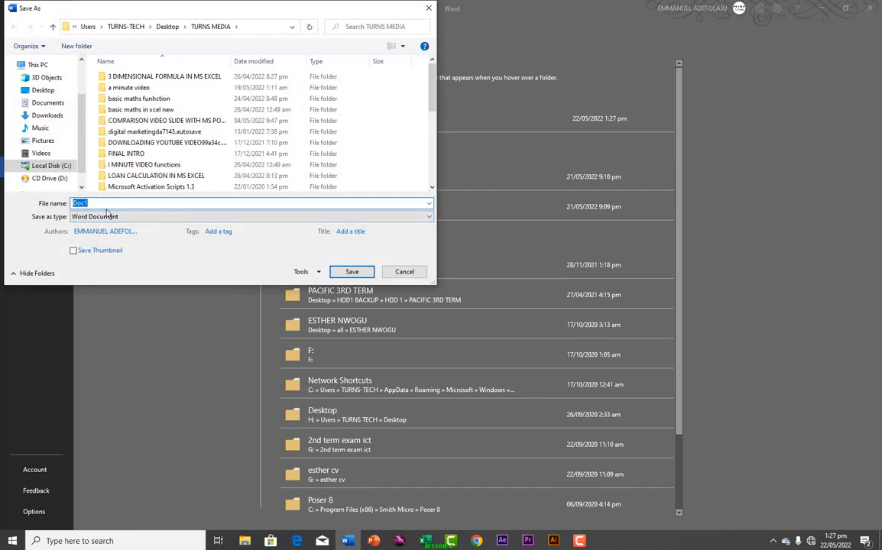
pyautogui.write('em')
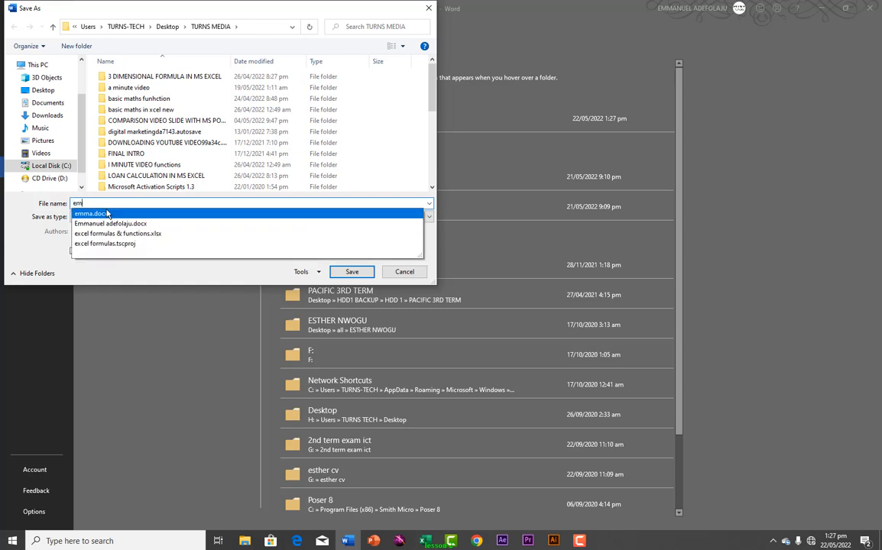
pyautogui.write('ma')
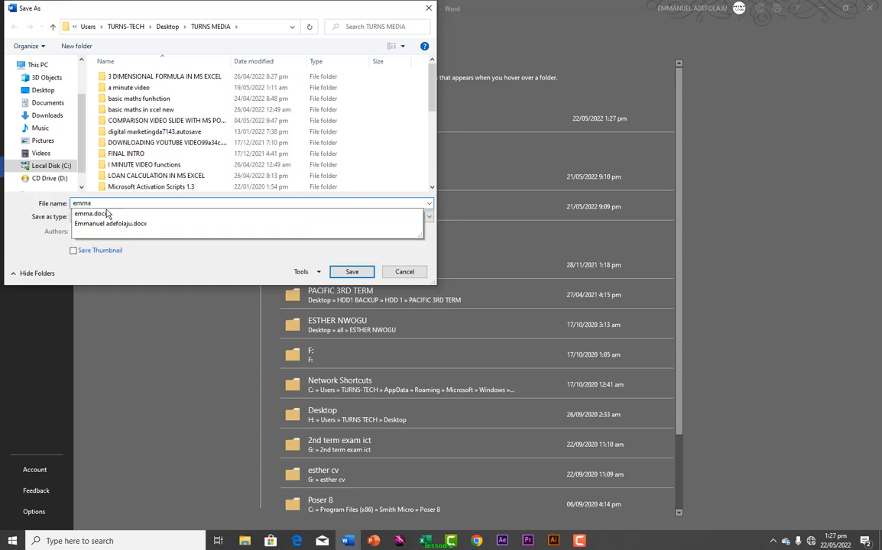
pyautogui.write('1')
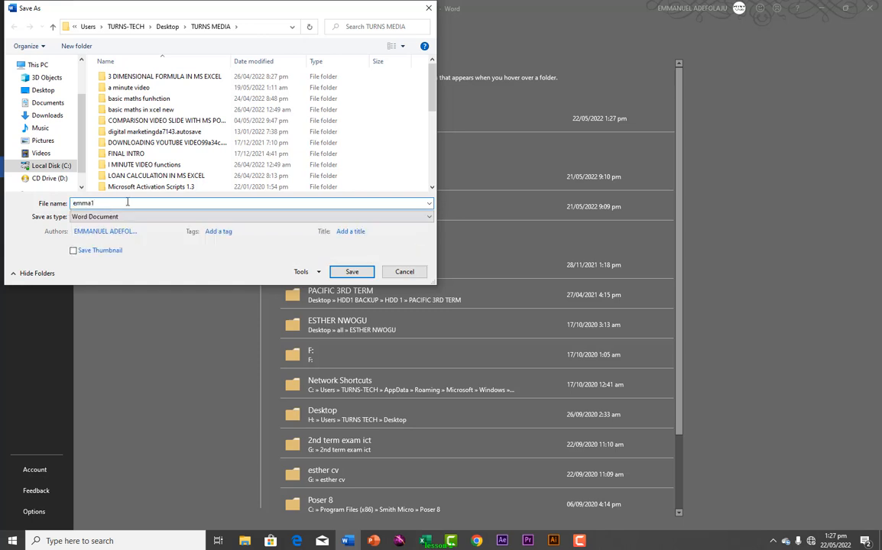
pyautogui.click(43, 90)
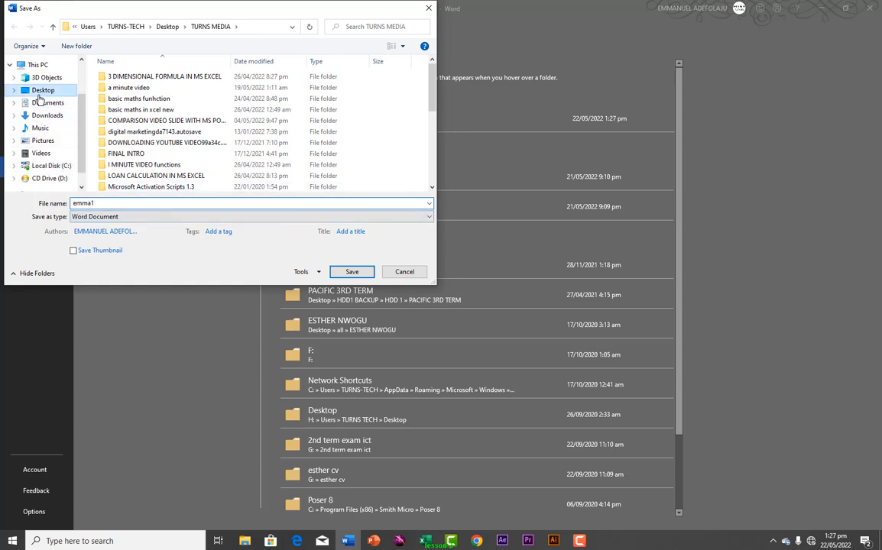
pyautogui.click(332, 273)
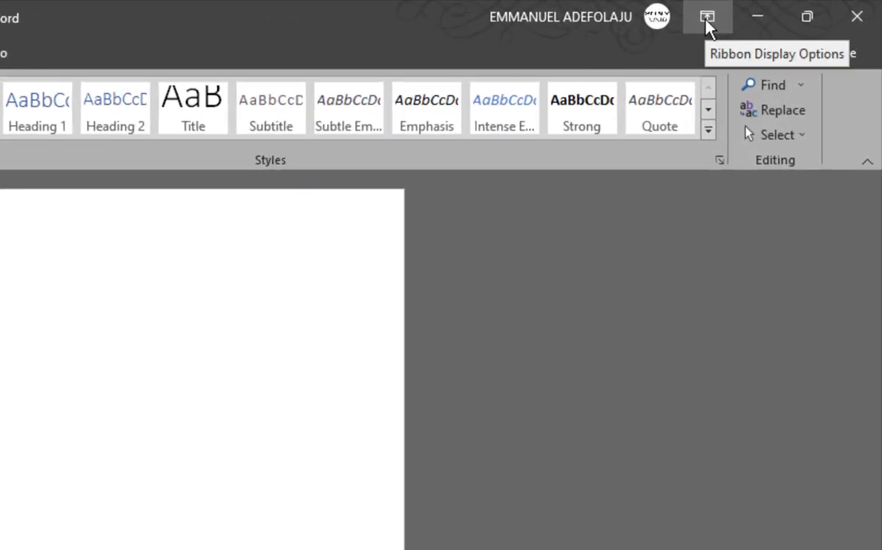
pyautogui.click(706, 23)
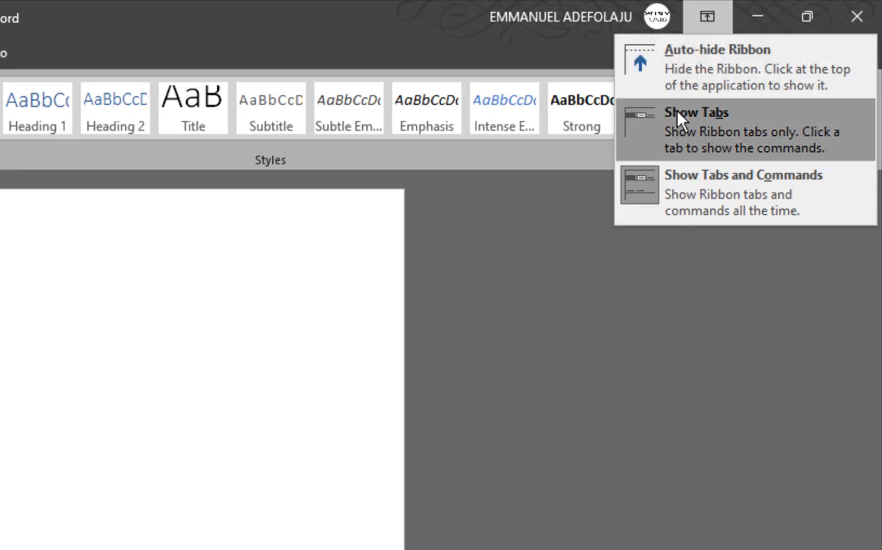
pyautogui.click(710, 202)
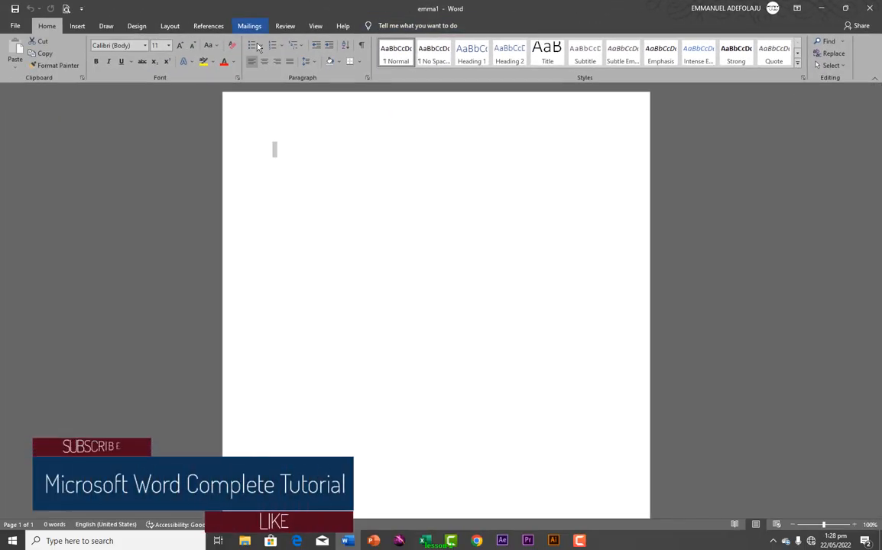
pyautogui.click(799, 10)
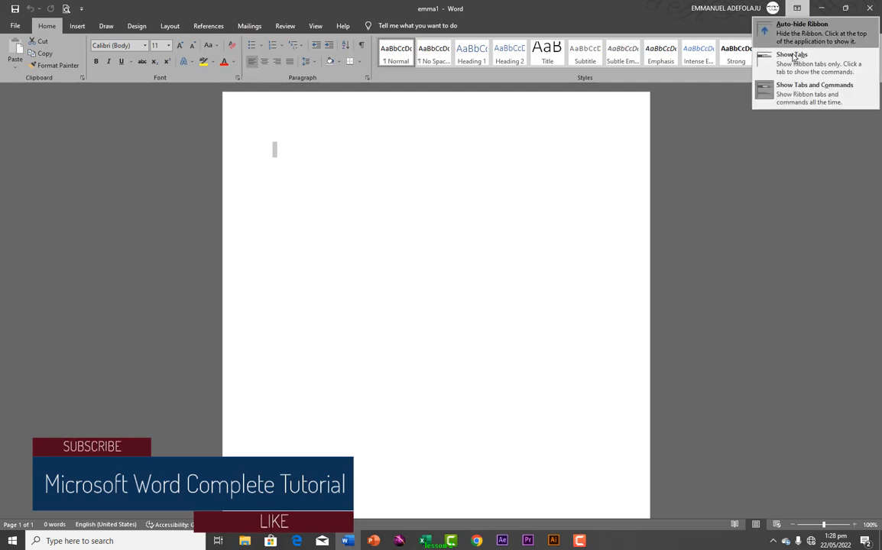
pyautogui.click(791, 63)
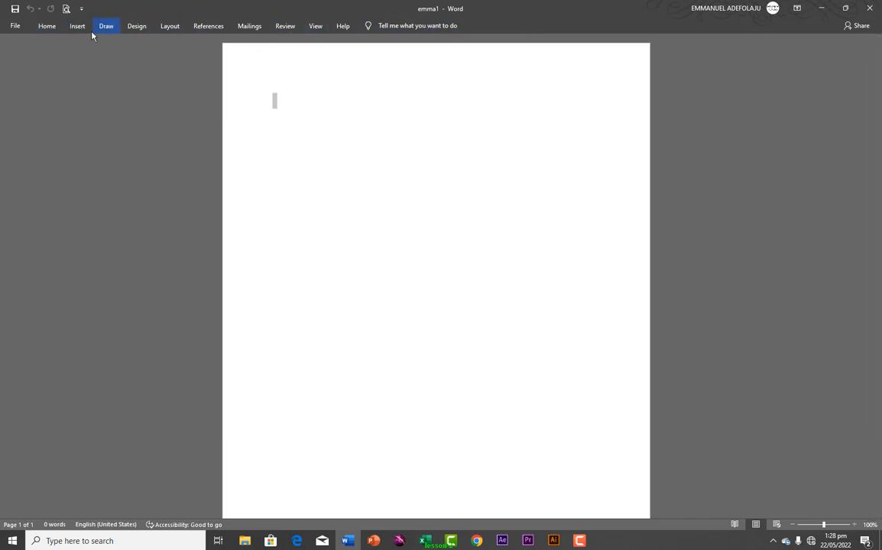
pyautogui.click(796, 14)
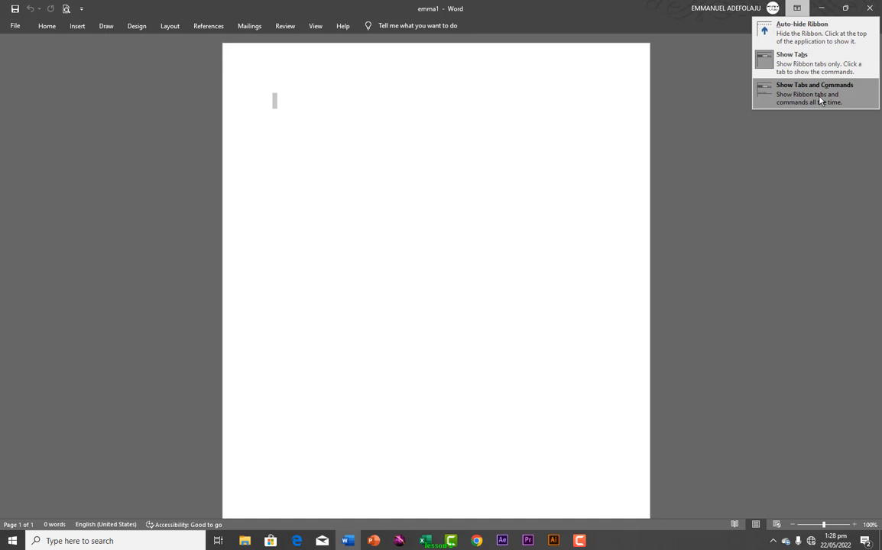
pyautogui.click(797, 34)
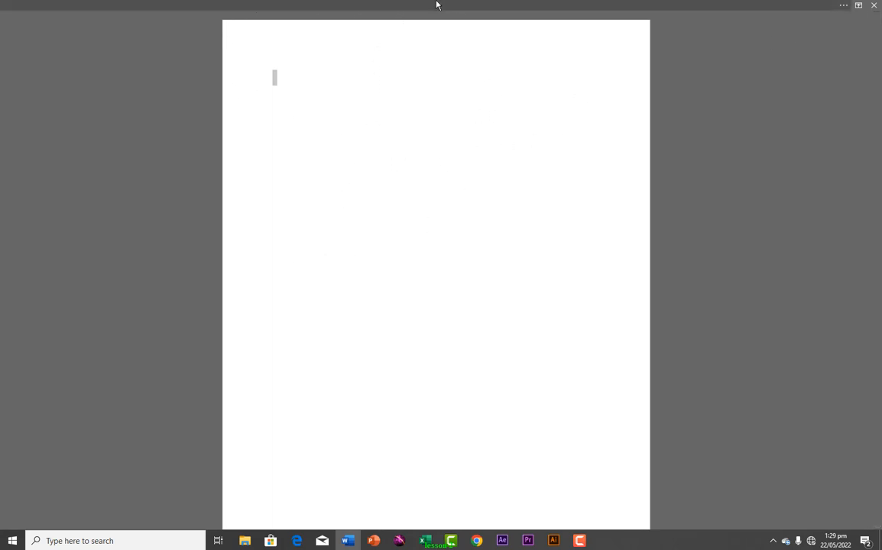
pyautogui.click(71, 4)
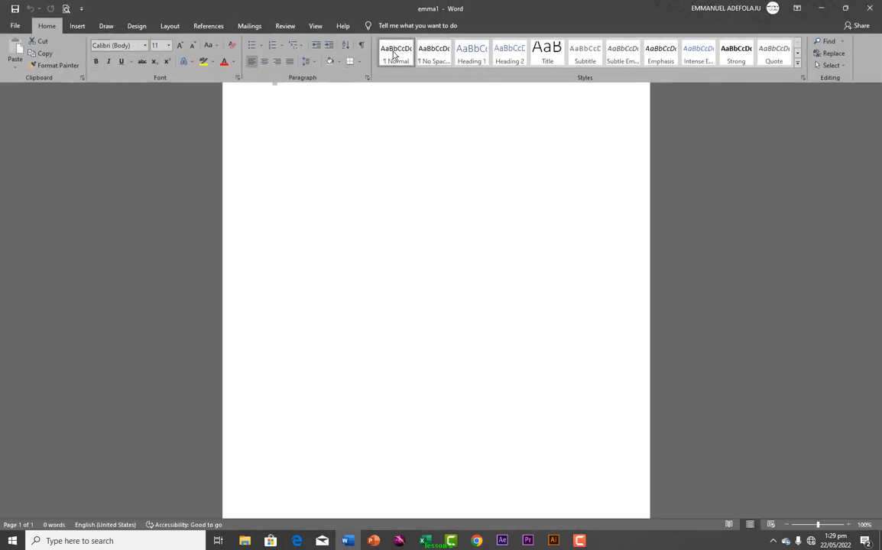
pyautogui.click(797, 9)
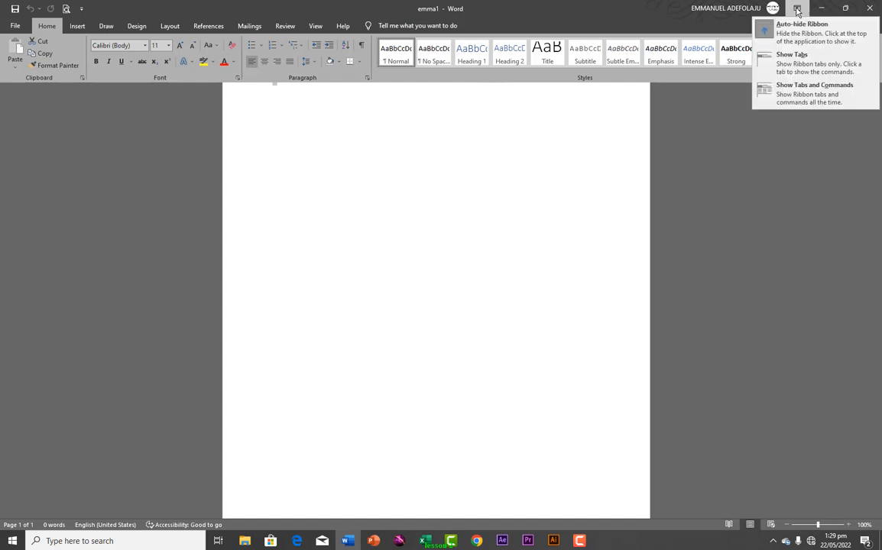
pyautogui.click(779, 94)
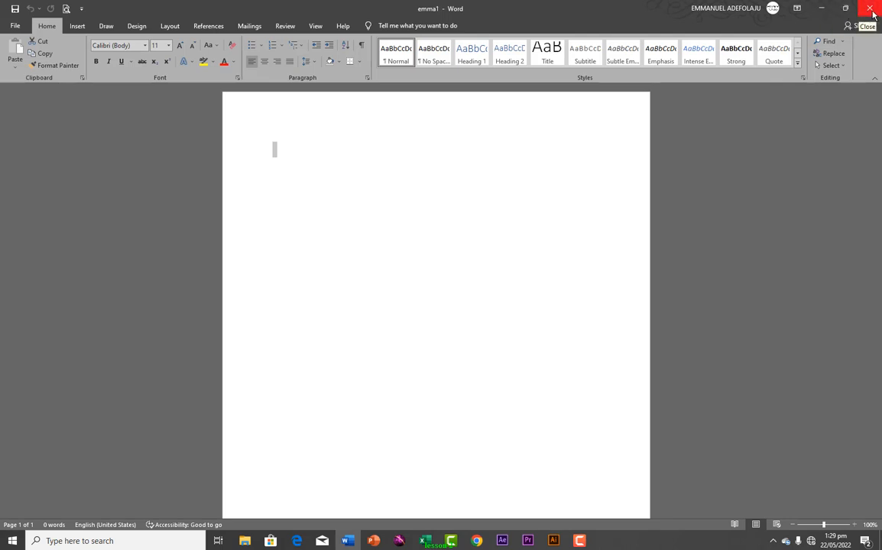
# Restore emma1 to a taller, non-maximized window, then close Word and relaunch it with a blank document
pyautogui.click(822, 13)
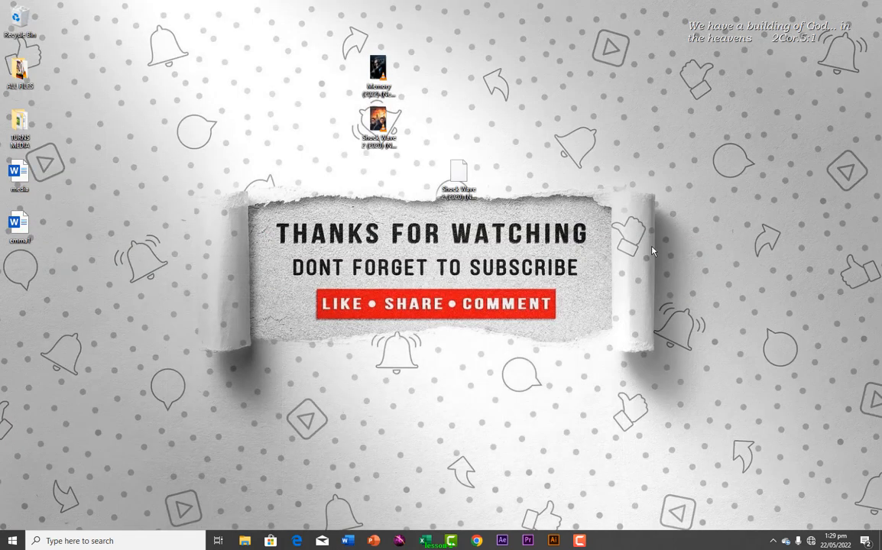
pyautogui.click(347, 540)
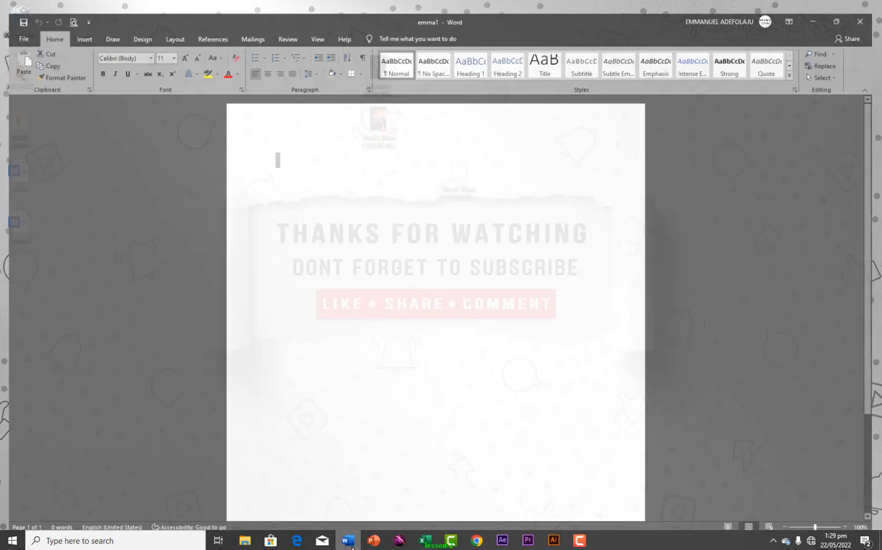
pyautogui.click(845, 9)
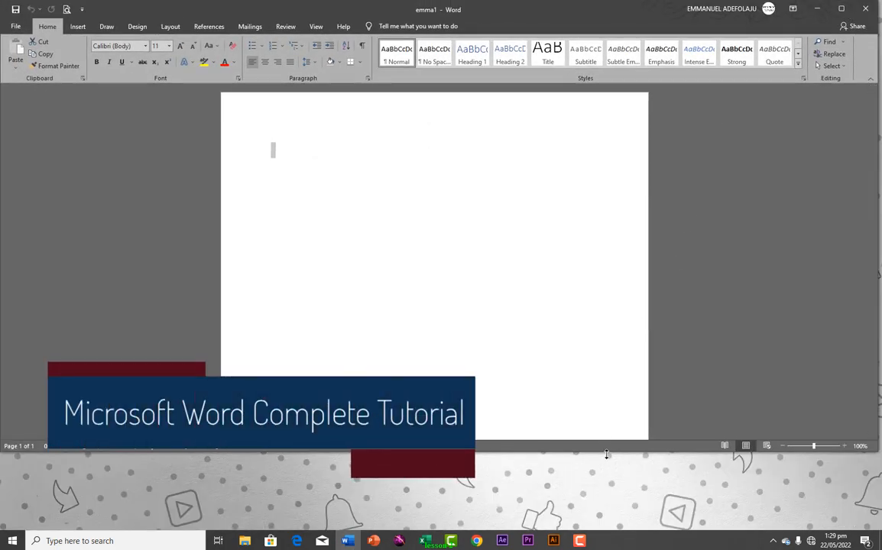
pyautogui.moveTo(606, 452); pyautogui.dragTo(588, 528)
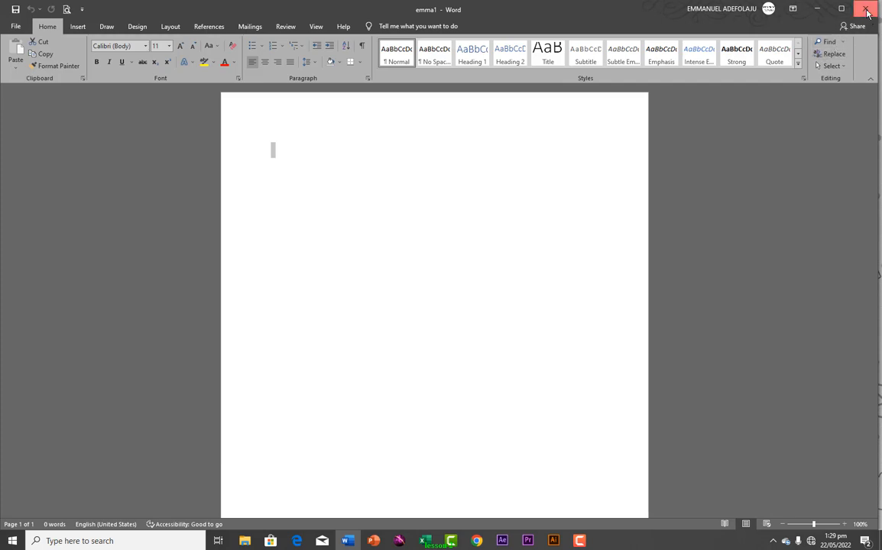
pyautogui.click(866, 11)
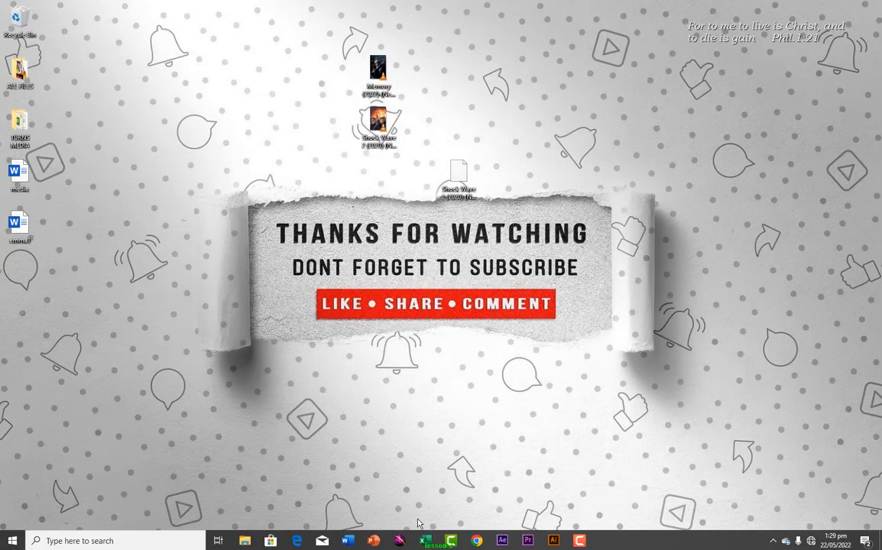
pyautogui.click(350, 544)
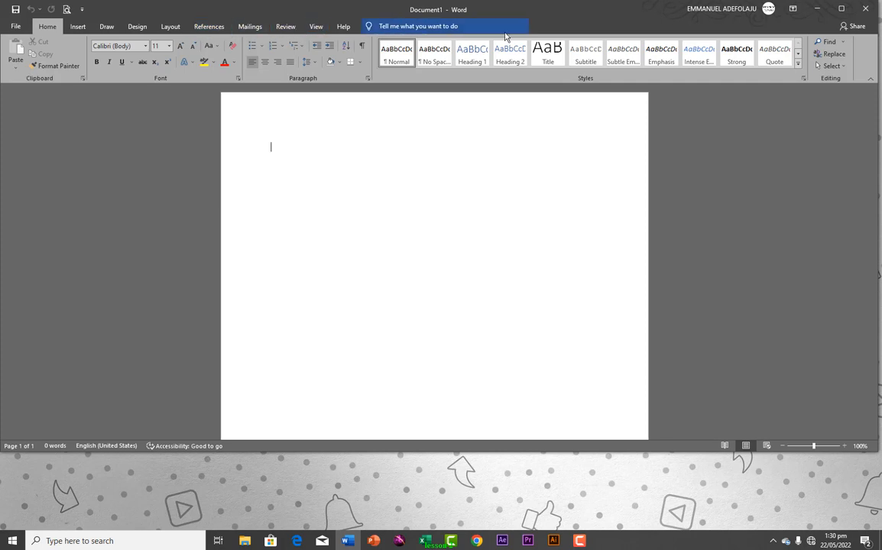
# Look through the Insert, Draw and Design tabs, then create a new blank Document2 from File > New
pyautogui.click(47, 29)
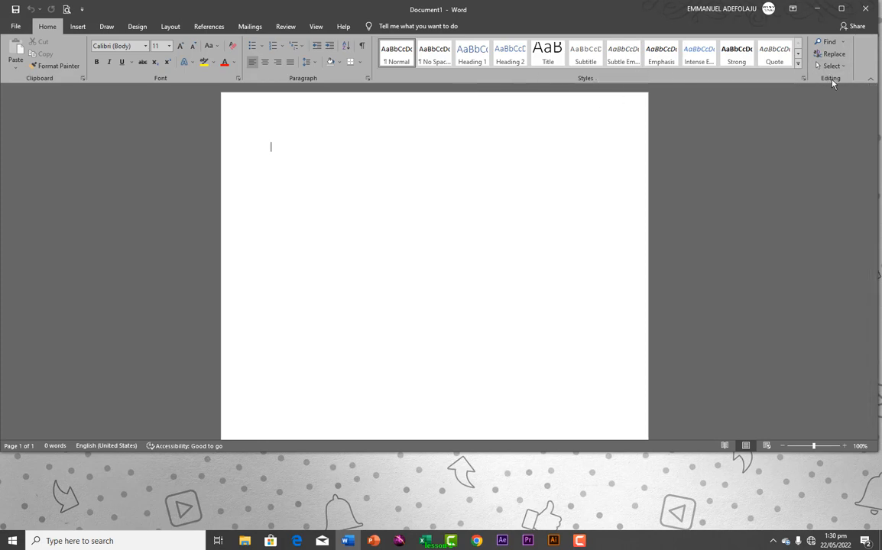
pyautogui.click(80, 27)
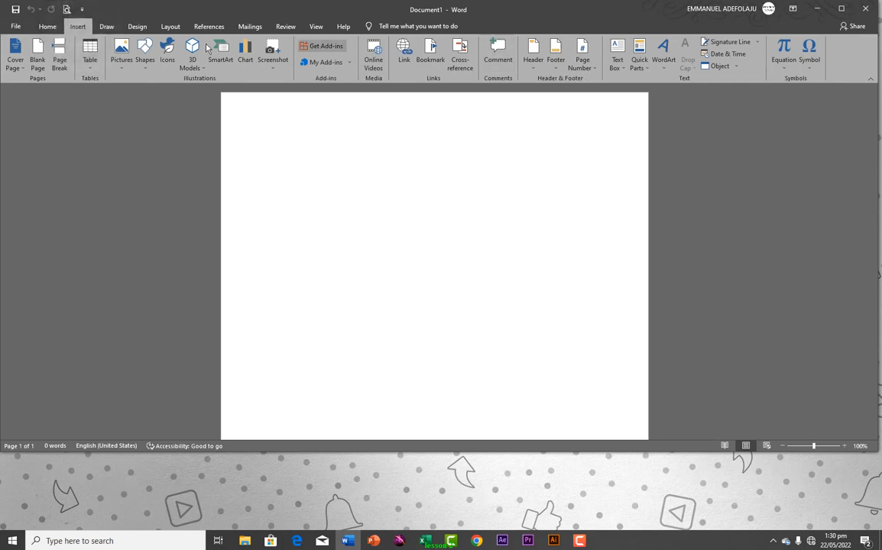
pyautogui.click(106, 28)
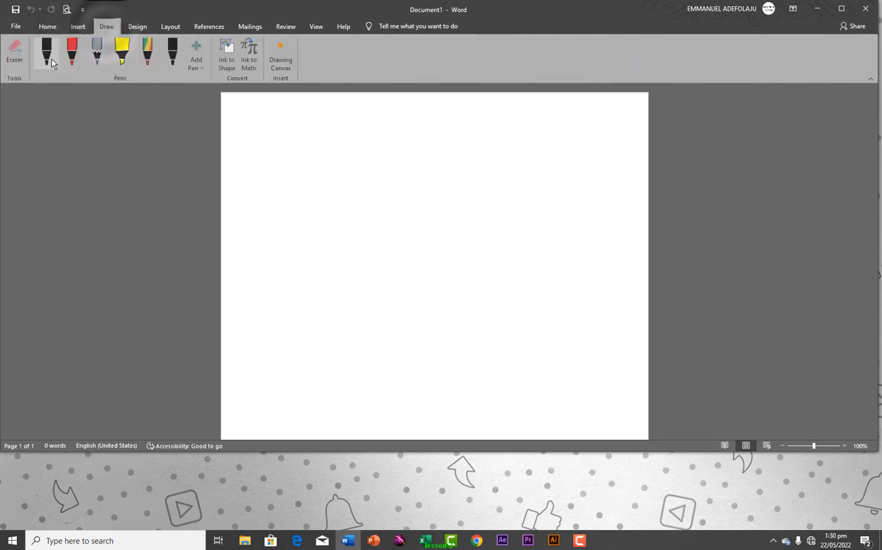
pyautogui.click(126, 28)
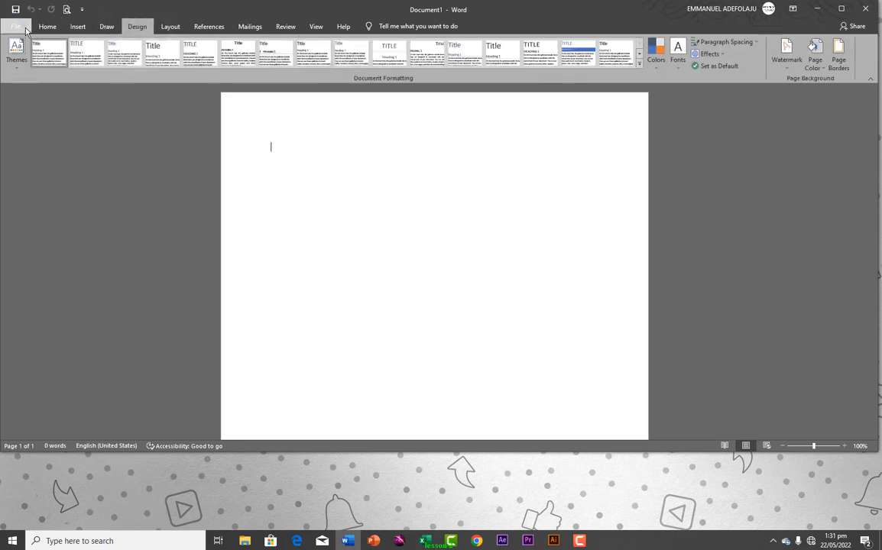
pyautogui.click(16, 27)
pyautogui.click(148, 113)
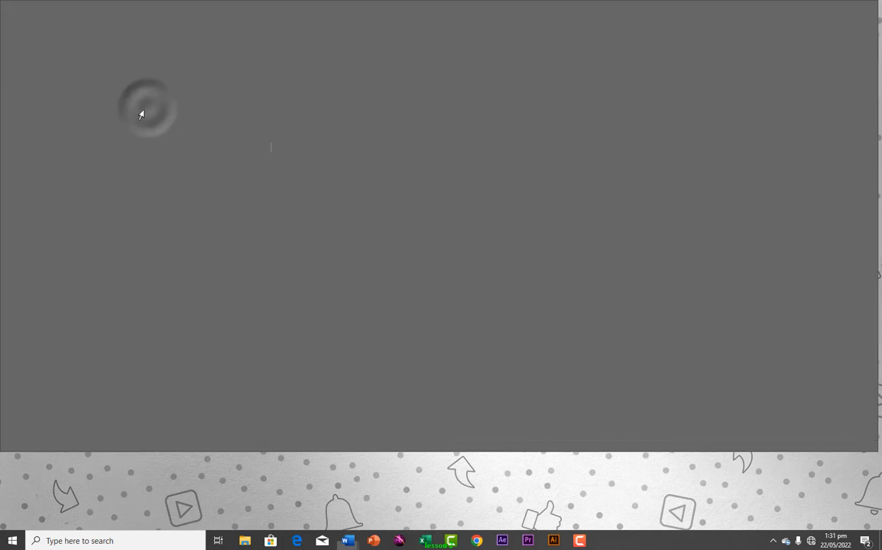
pyautogui.click(307, 138)
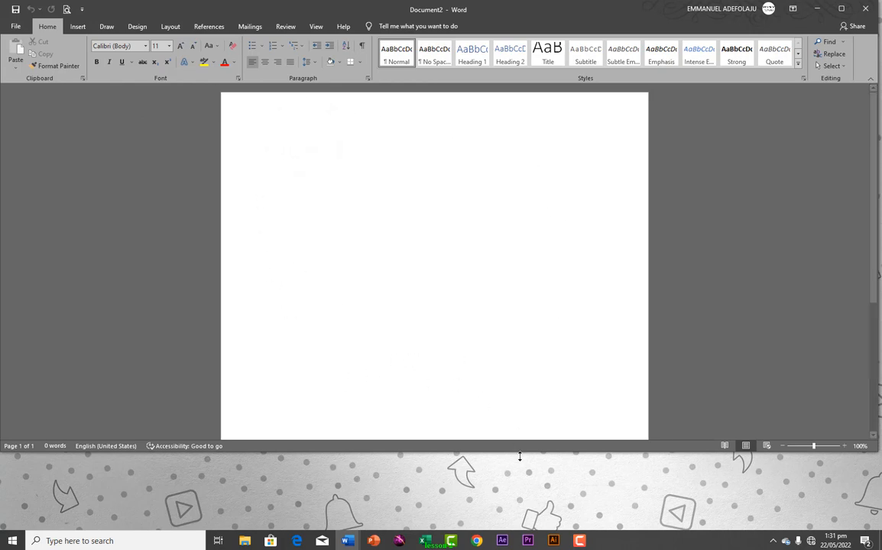
# Stretch the window to the taskbar, type 'come', make it bold at 24 pt, then delete it
pyautogui.moveTo(516, 452); pyautogui.dragTo(516, 531)
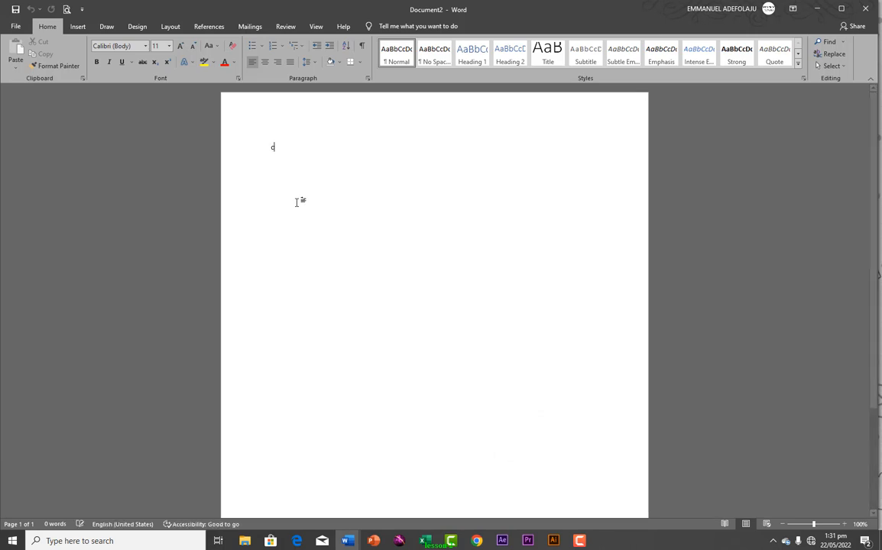
pyautogui.write('come')
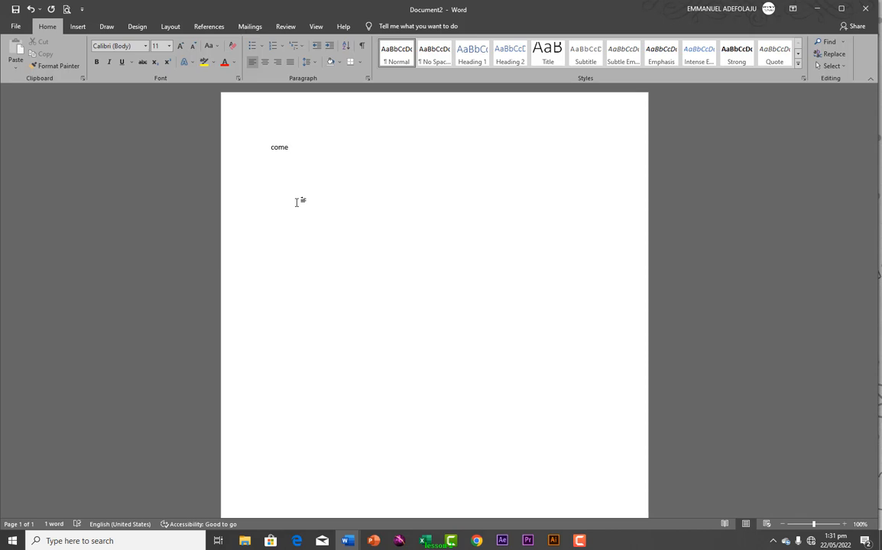
pyautogui.doubleClick(269, 149)
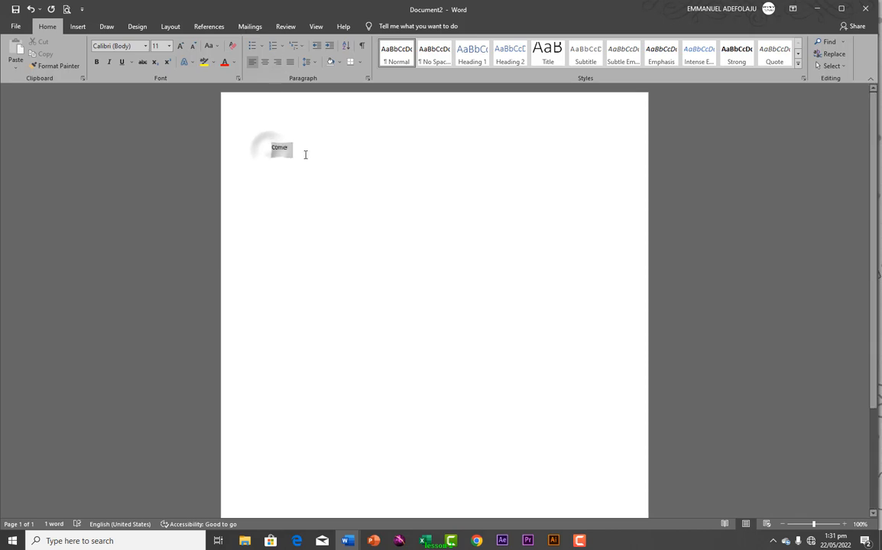
pyautogui.click(312, 138)
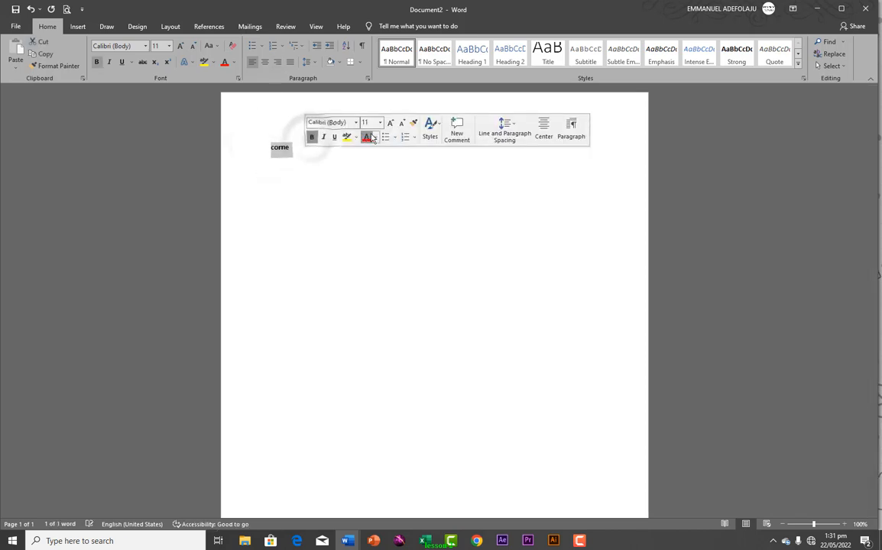
pyautogui.click(389, 124)
pyautogui.click(389, 124)
pyautogui.click(389, 123)
pyautogui.click(389, 124)
pyautogui.click(389, 123)
pyautogui.click(389, 124)
pyautogui.click(388, 124)
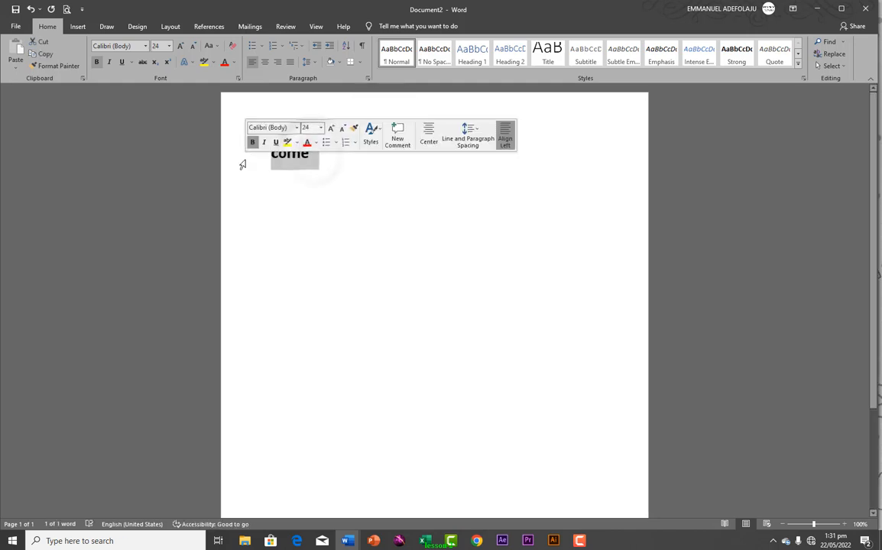
pyautogui.press('BackSpace')
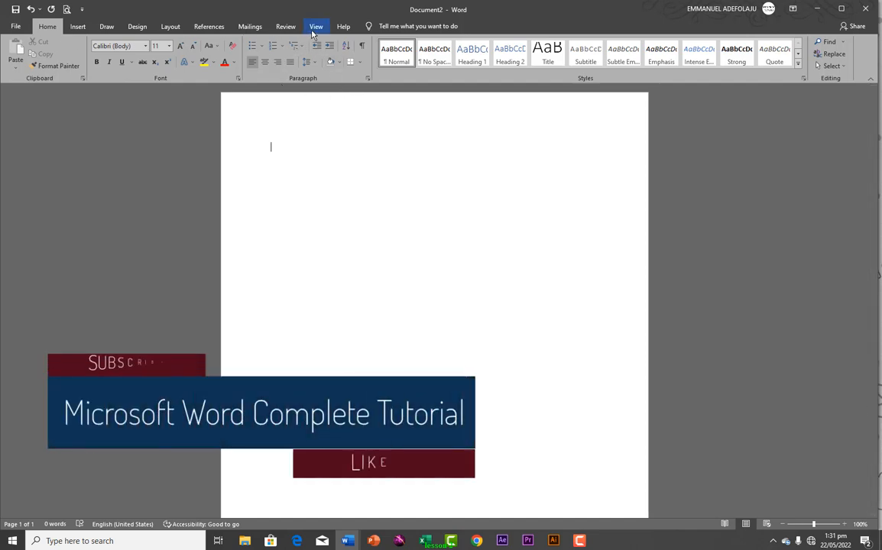
# Turn on the Ruler, try and undo a top-margin drag, and enable the Navigation Pane
pyautogui.click(312, 30)
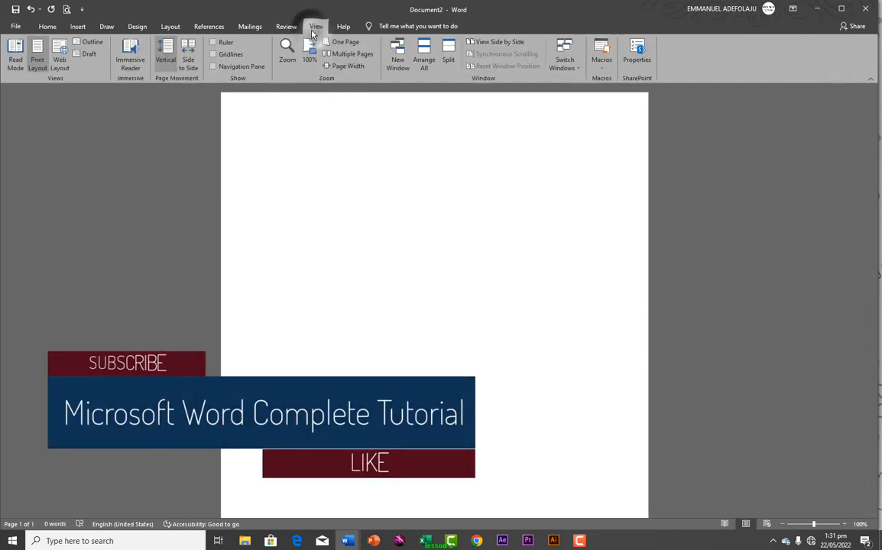
pyautogui.click(214, 43)
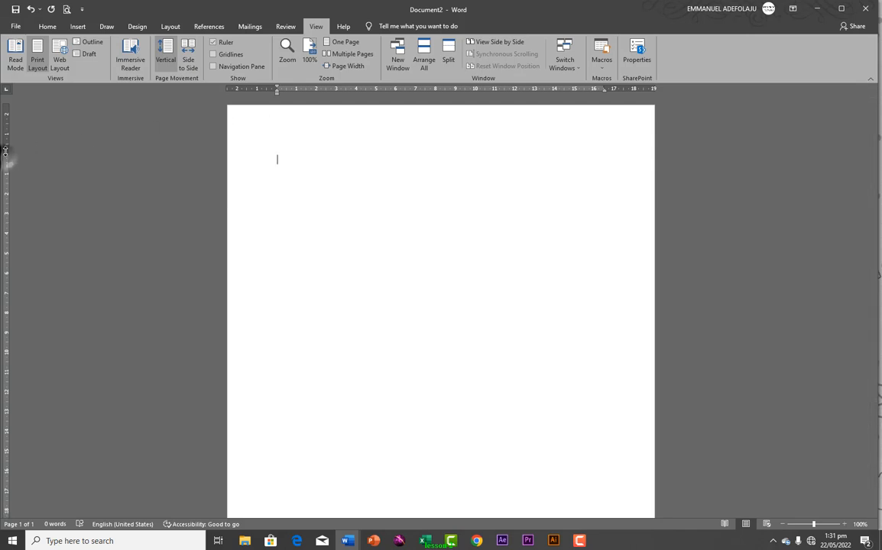
pyautogui.moveTo(5, 145); pyautogui.dragTo(5, 124)
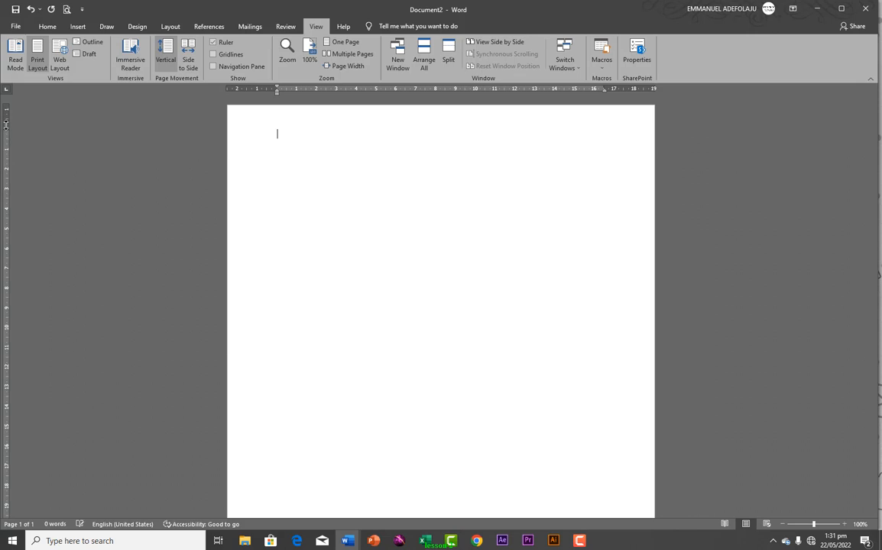
pyautogui.hotkey('ctrl', 'z')
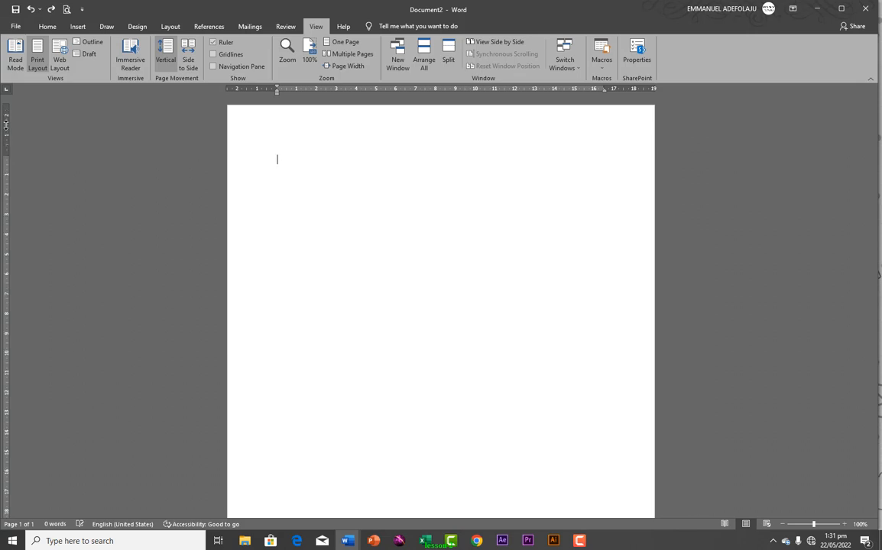
pyautogui.click(214, 67)
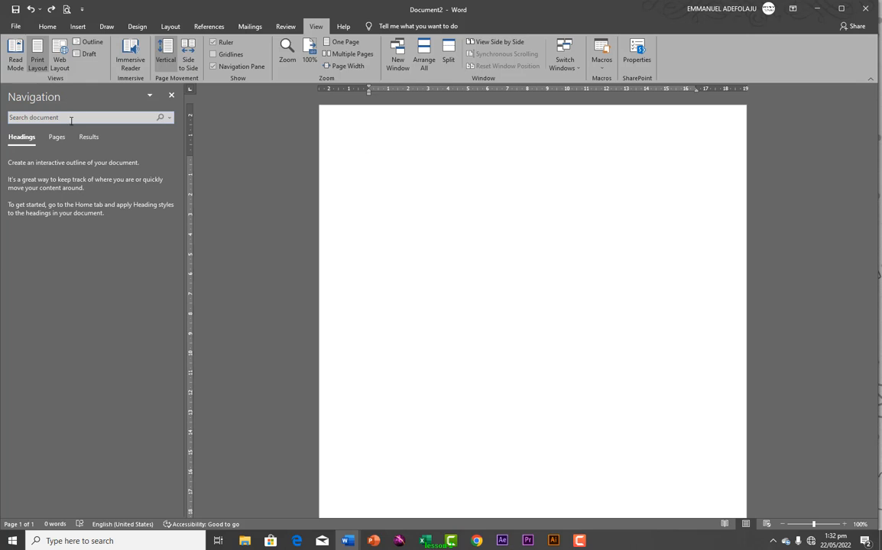
# Enter =rand(8,10) at the top of the page to generate 1275 words, then scroll back up
pyautogui.click(373, 167)
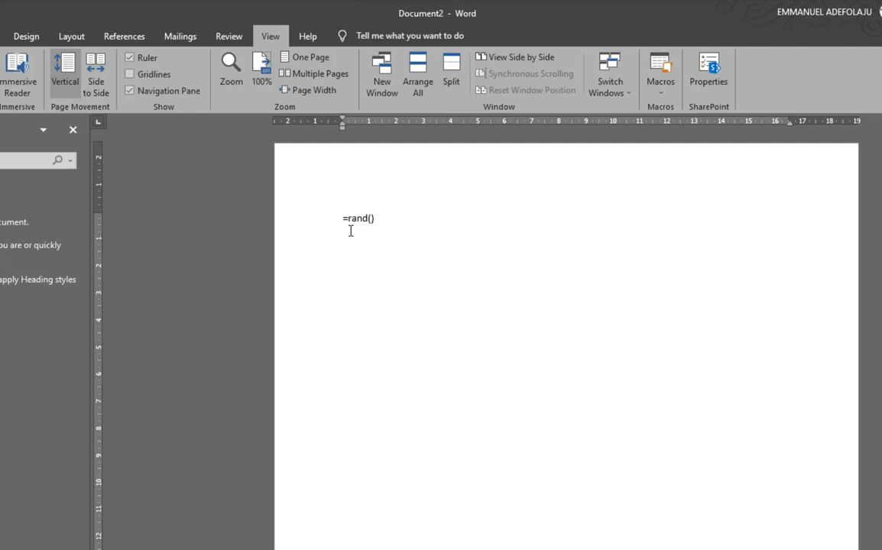
pyautogui.write('8,10')
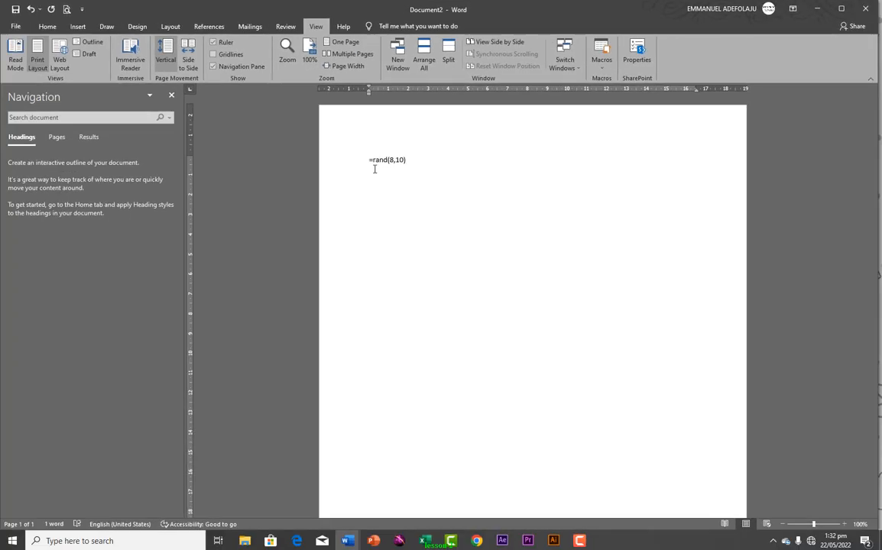
pyautogui.press('Return')
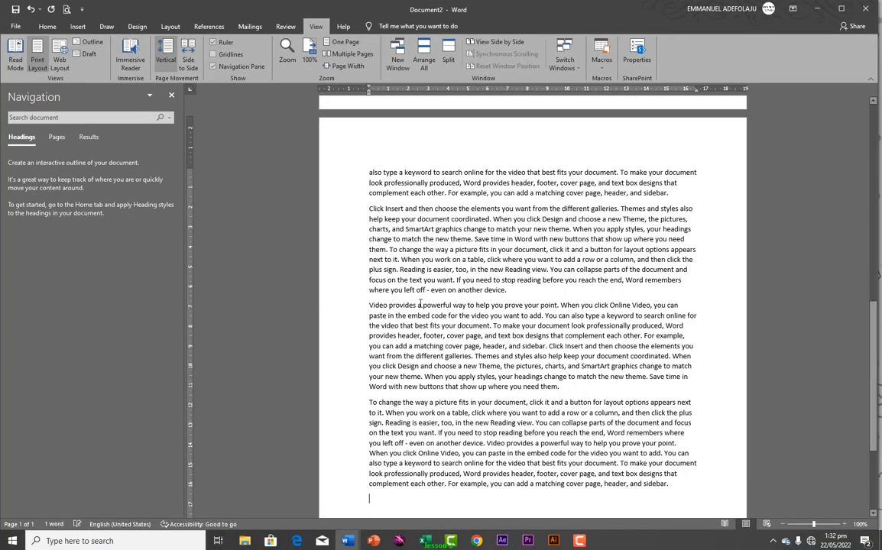
pyautogui.scroll(10, 450, 307)
pyautogui.scroll(3, 450, 307)
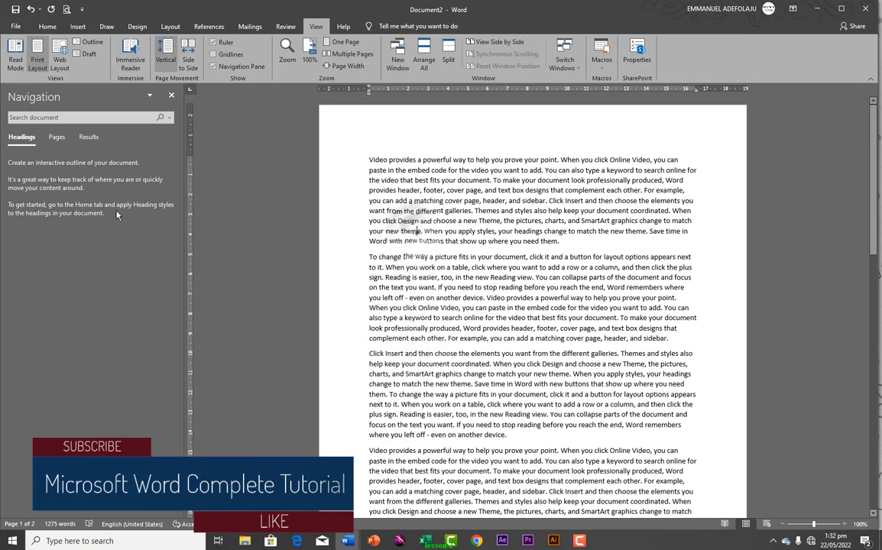
# Search the Navigation pane for 'design', scroll through the 11 highlighted matches, and switch to Pages thumbnails
pyautogui.click(70, 118)
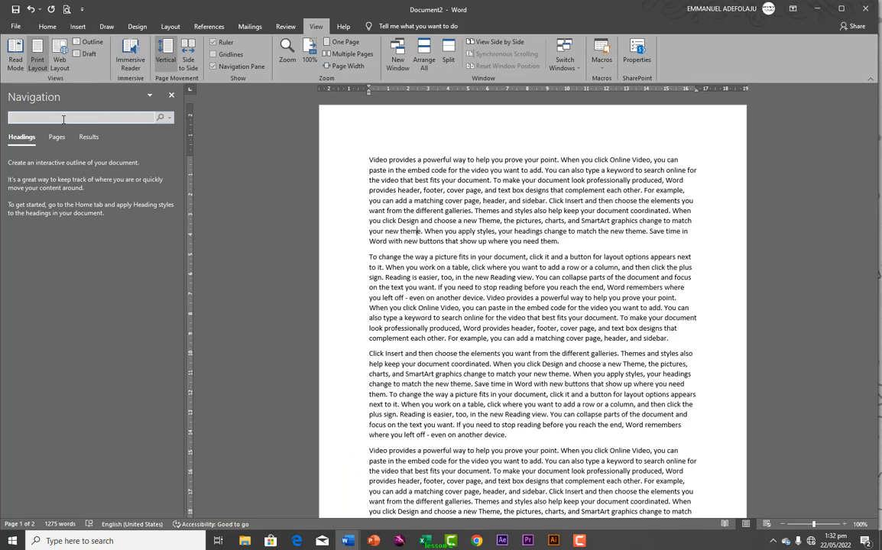
pyautogui.write('desi')
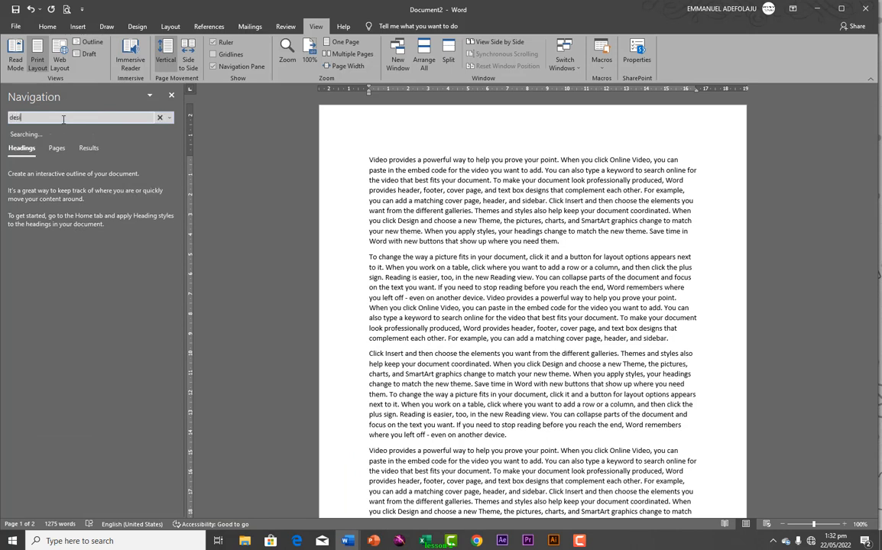
pyautogui.write('gn')
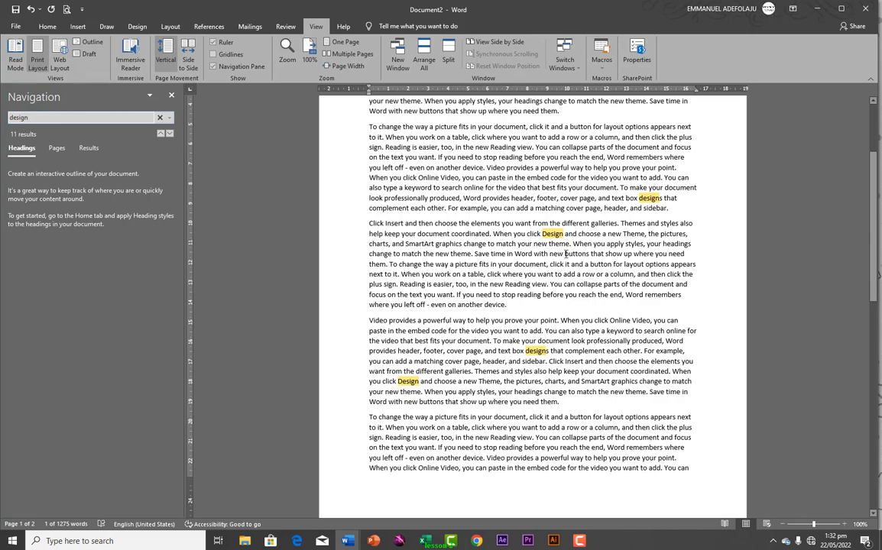
pyautogui.scroll(-3, 524, 300)
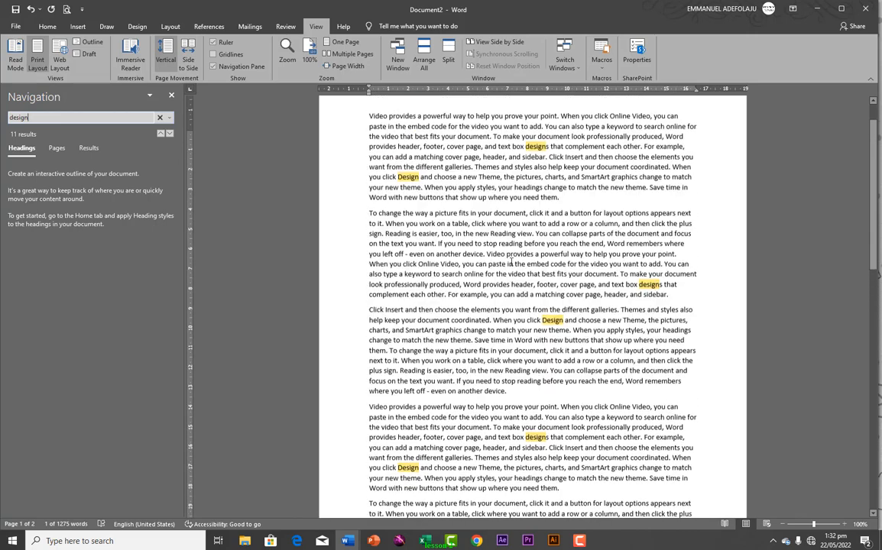
pyautogui.scroll(-15, 511, 262)
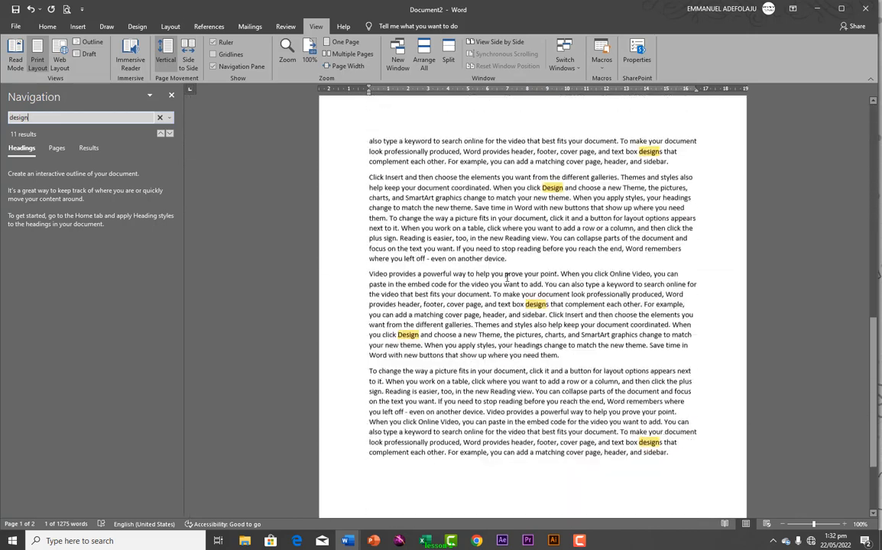
pyautogui.scroll(3, 504, 279)
pyautogui.scroll(-20, 504, 280)
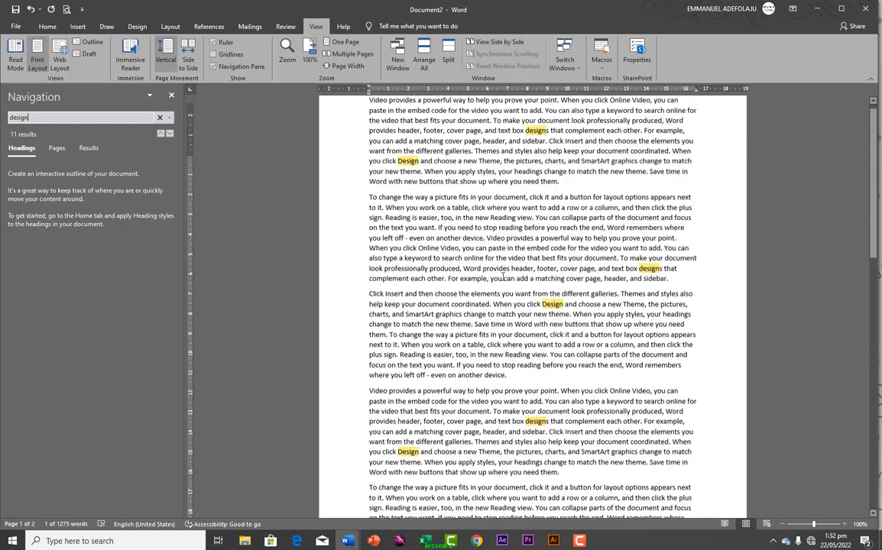
pyautogui.scroll(2, 501, 276)
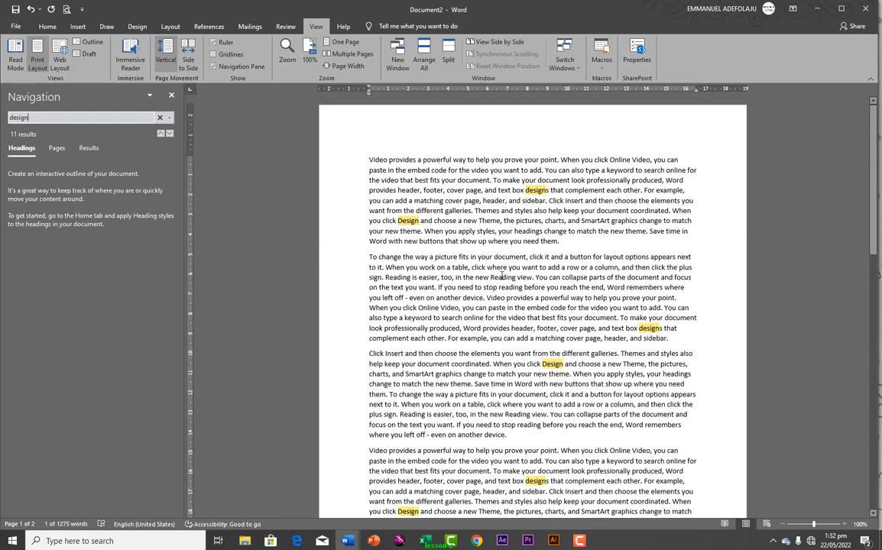
pyautogui.click(57, 148)
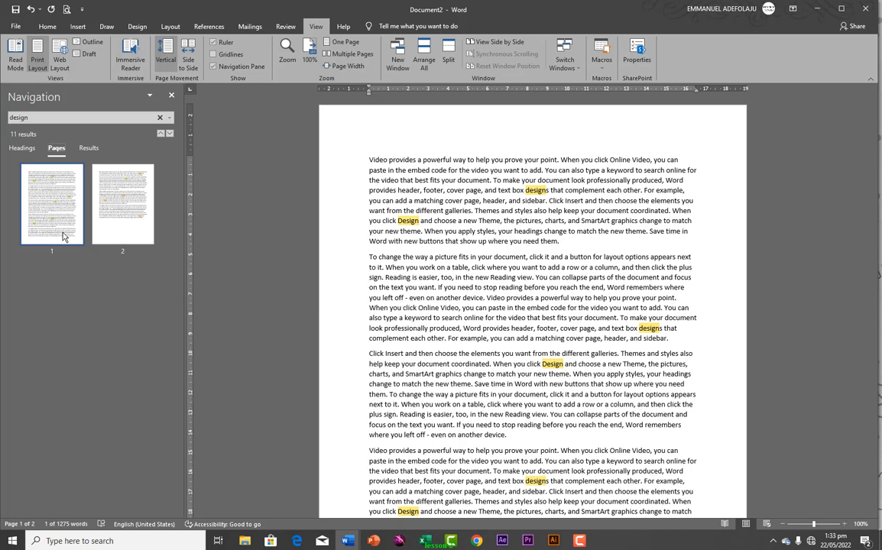
pyautogui.click(56, 118)
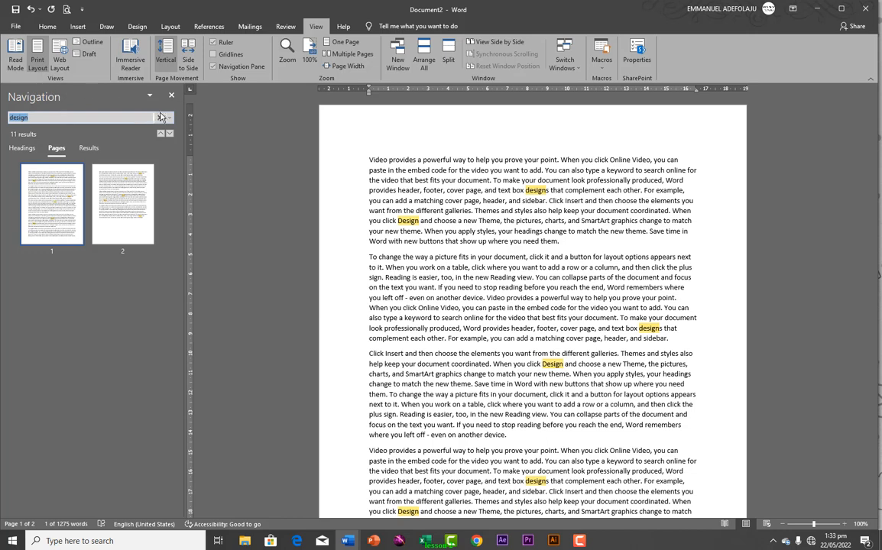
pyautogui.click(214, 55)
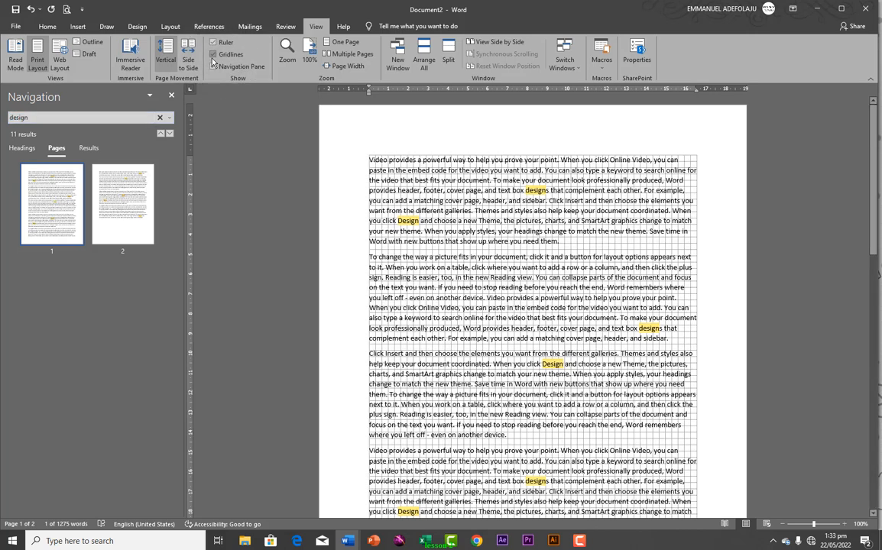
pyautogui.click(214, 55)
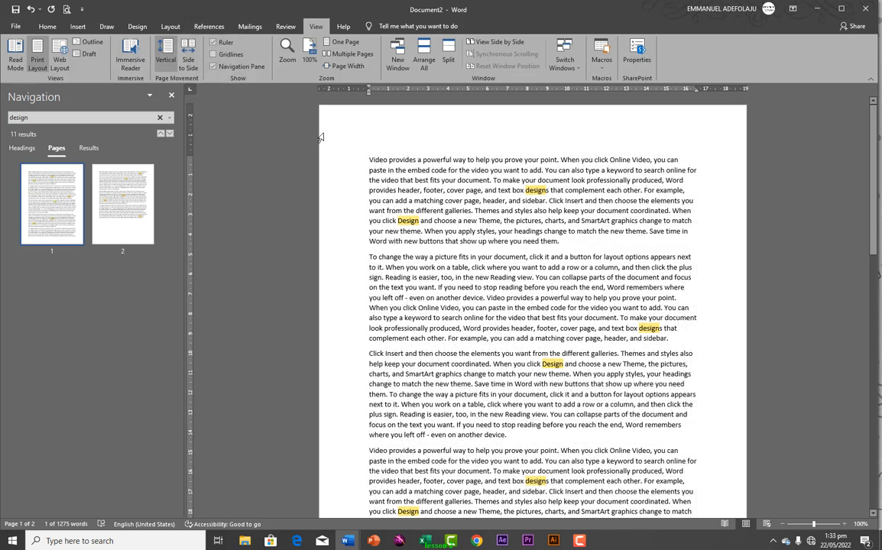
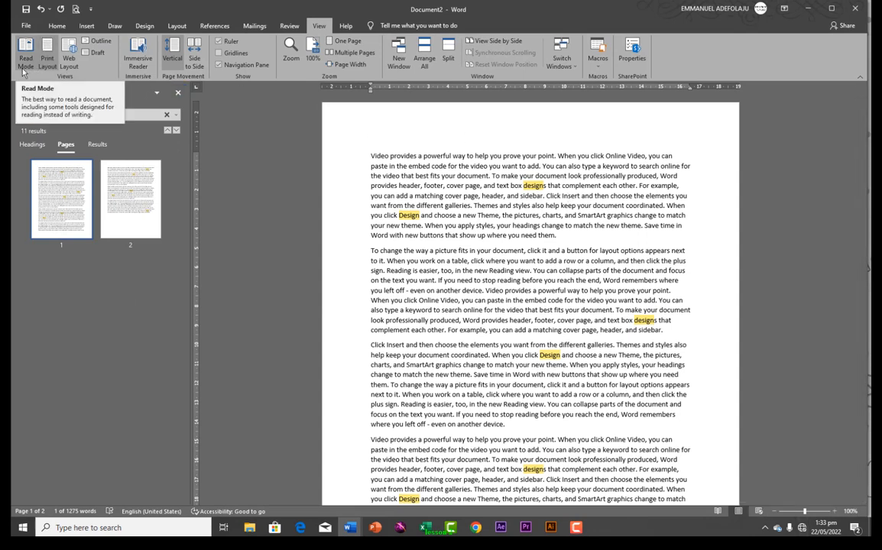
# Preview the document in Read Mode, including the two-column layout, then return to Print Layout
pyautogui.click(26, 62)
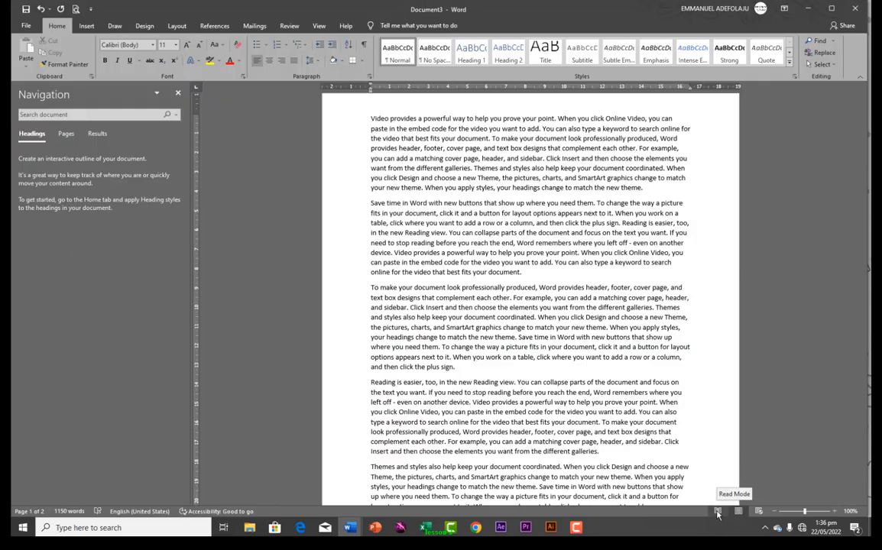
pyautogui.click(717, 514)
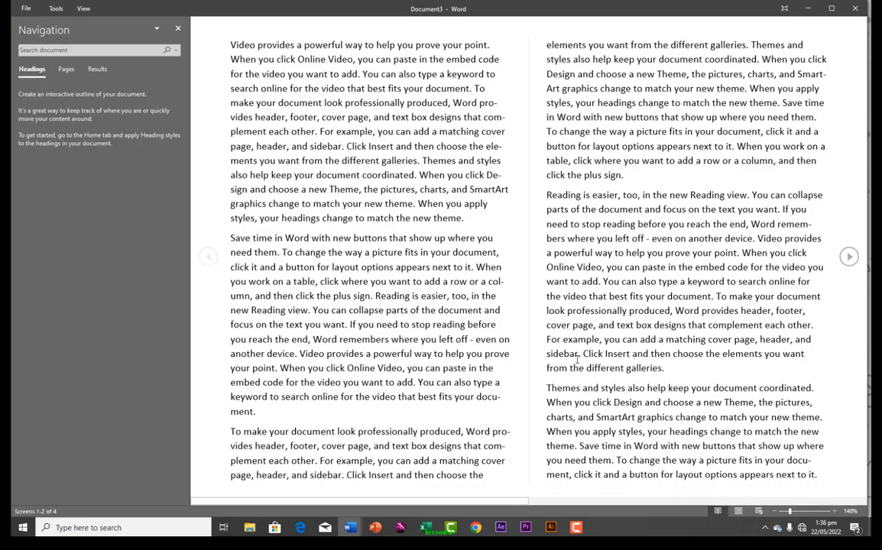
pyautogui.click(738, 512)
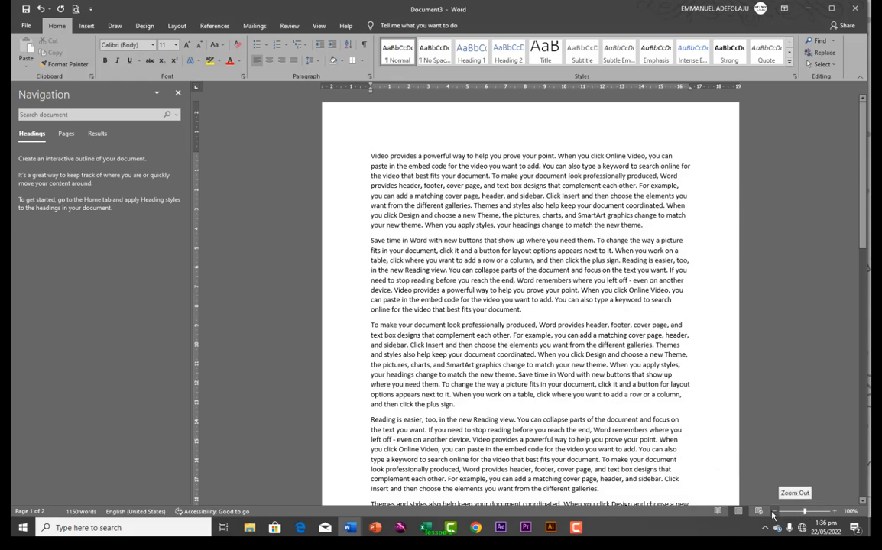
# Zoom out to about 30% so whole pages fit on screen
pyautogui.click(773, 511)
pyautogui.click(773, 512)
pyautogui.click(773, 511)
pyautogui.click(773, 511)
pyautogui.click(772, 511)
pyautogui.click(773, 511)
pyautogui.click(773, 511)
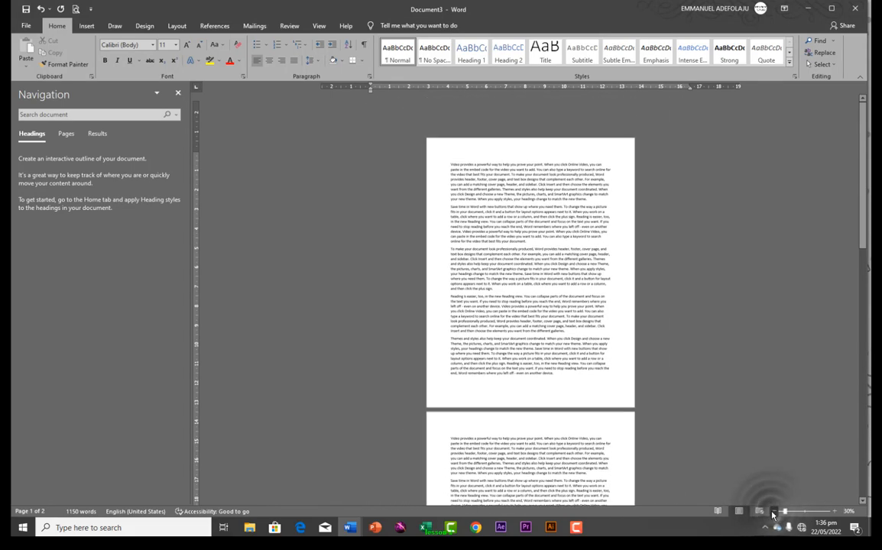
pyautogui.click(773, 511)
# Zoom back in step by step to 130%
pyautogui.click(836, 512)
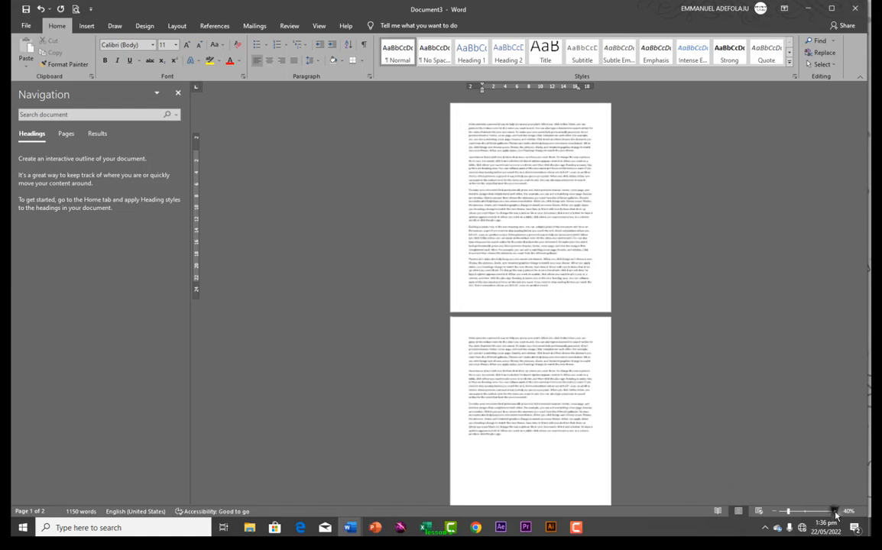
pyautogui.click(835, 511)
pyautogui.click(835, 511)
pyautogui.click(835, 511)
pyautogui.click(835, 511)
pyautogui.click(835, 511)
pyautogui.click(836, 511)
pyautogui.click(835, 511)
pyautogui.click(835, 512)
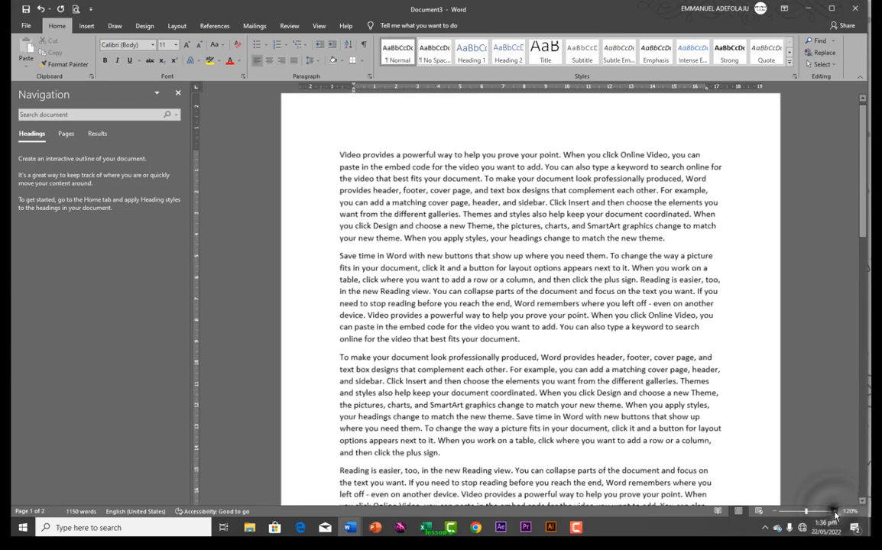
pyautogui.click(835, 512)
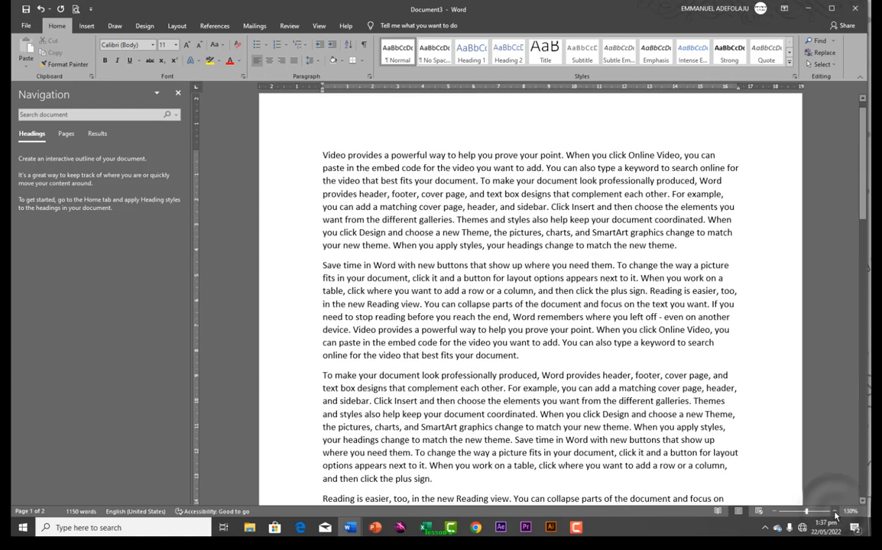
pyautogui.moveTo(861, 203); pyautogui.dragTo(845, 193)
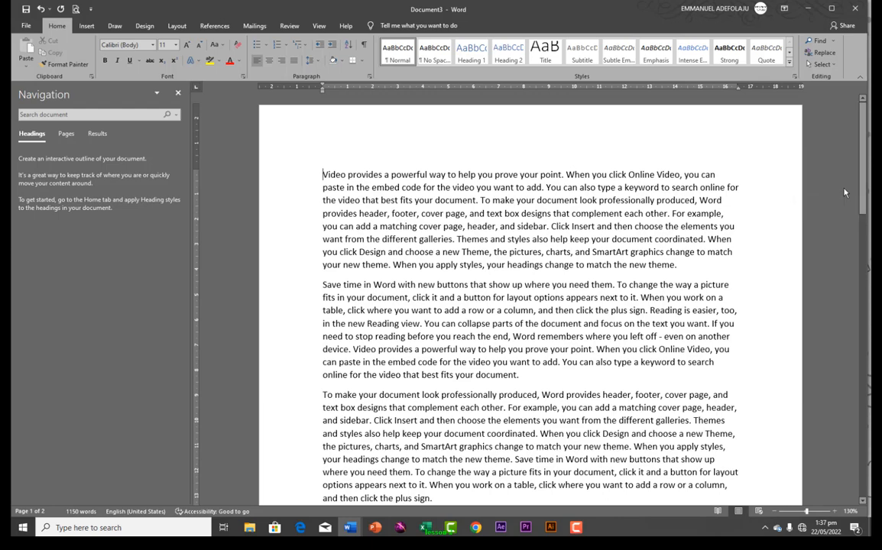
pyautogui.scroll(-18, 844, 193)
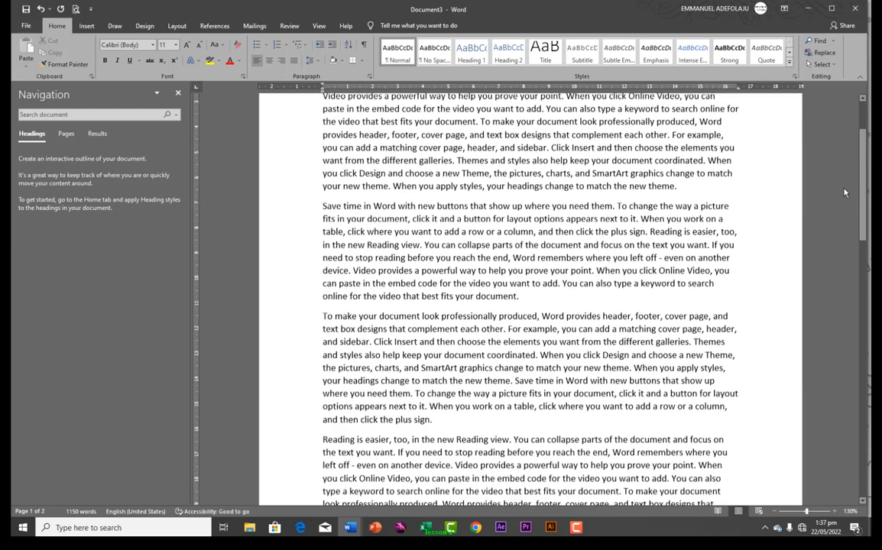
pyautogui.scroll(-3, 844, 193)
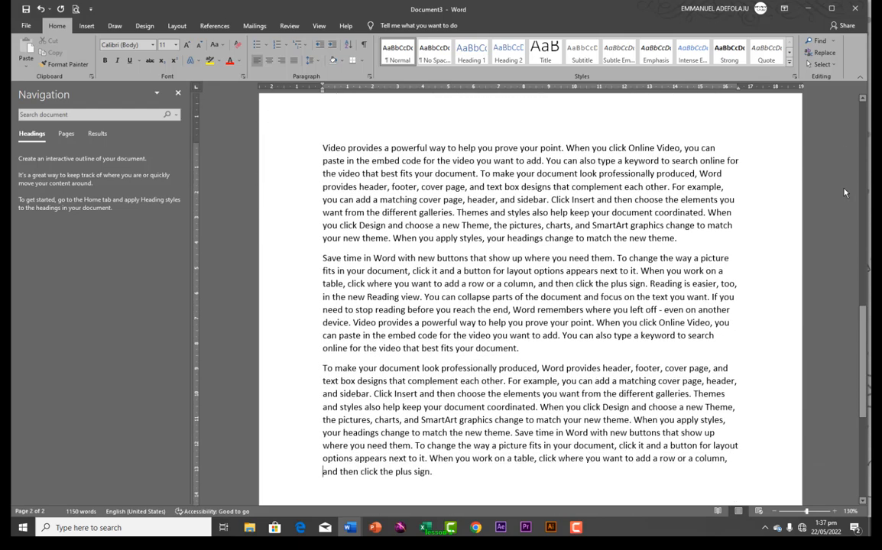
pyautogui.scroll(15, 844, 192)
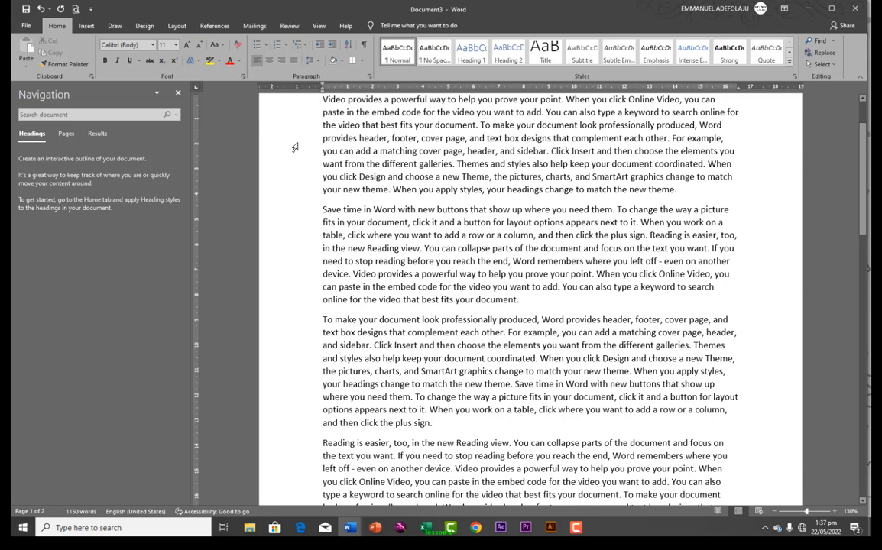
pyautogui.click(319, 26)
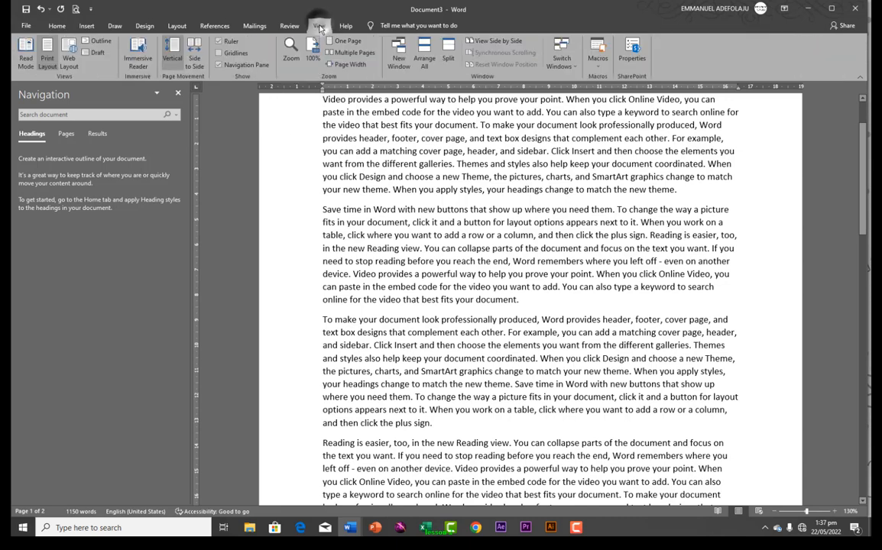
pyautogui.click(218, 42)
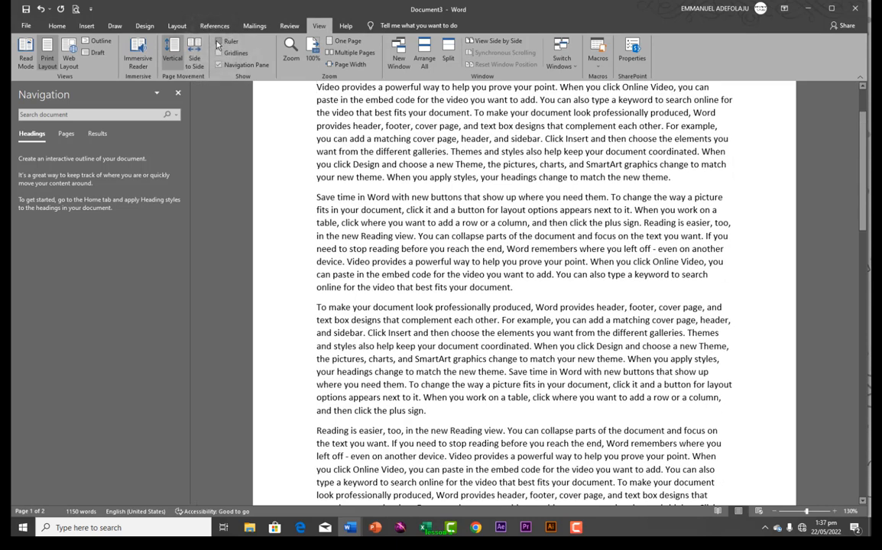
pyautogui.click(219, 42)
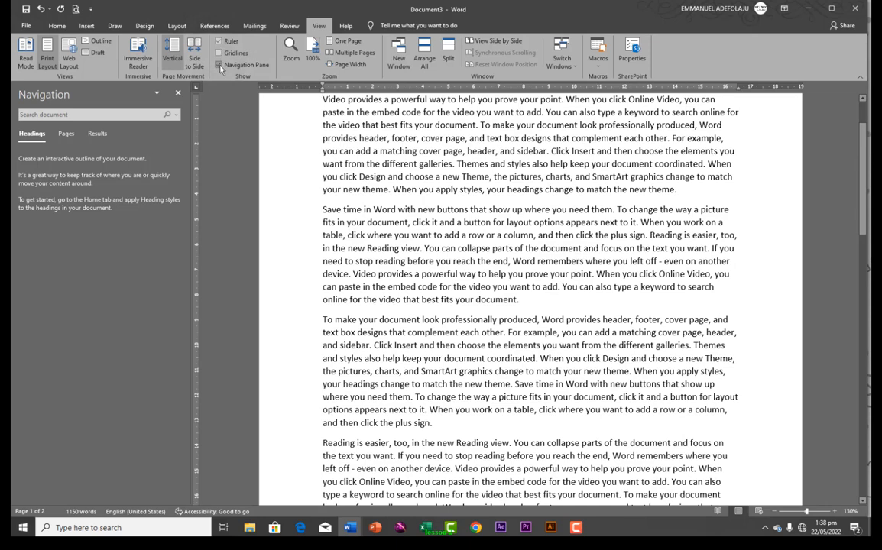
pyautogui.click(220, 64)
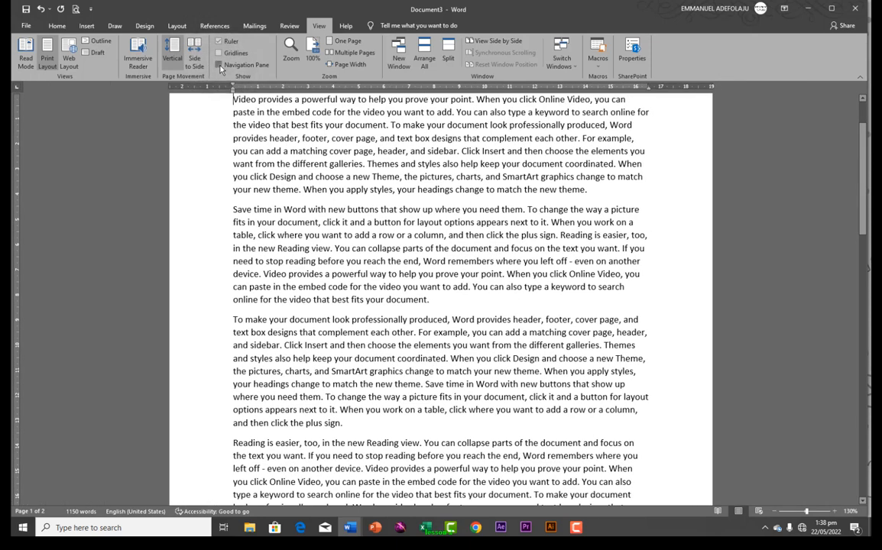
pyautogui.click(219, 66)
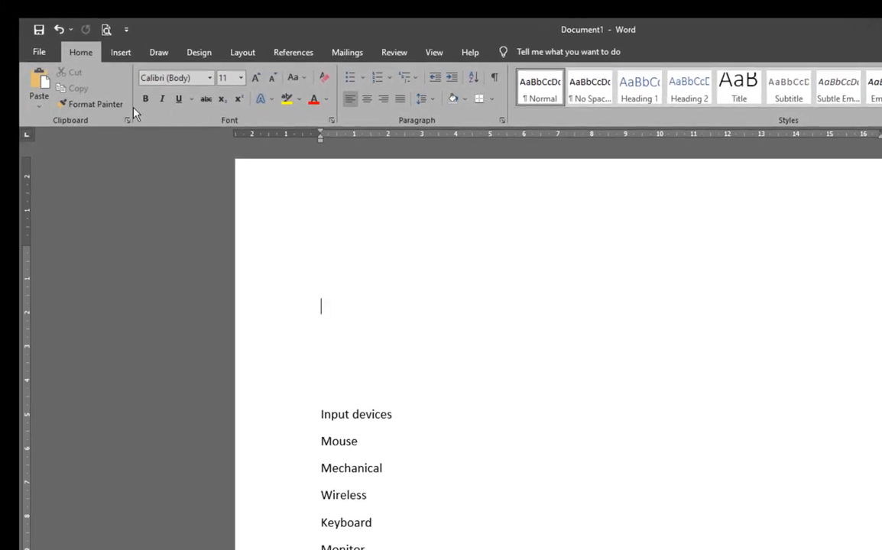
# Enter =rand(3,5) on the empty top line to generate three sample paragraphs, then select the first
pyautogui.click(119, 52)
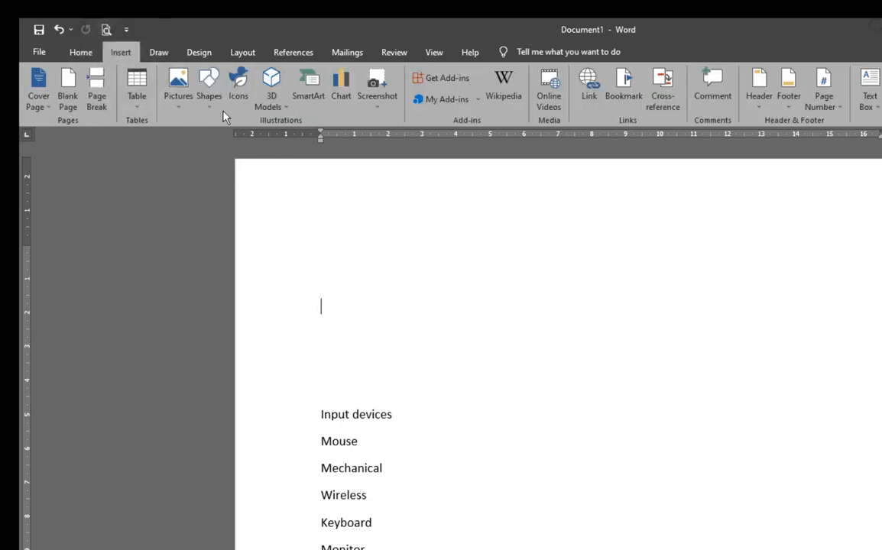
pyautogui.click(83, 53)
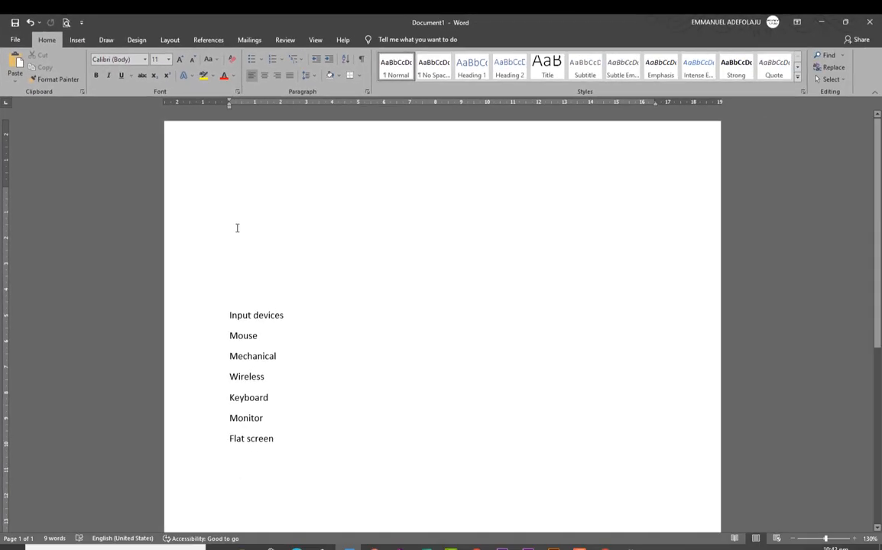
pyautogui.click(237, 228)
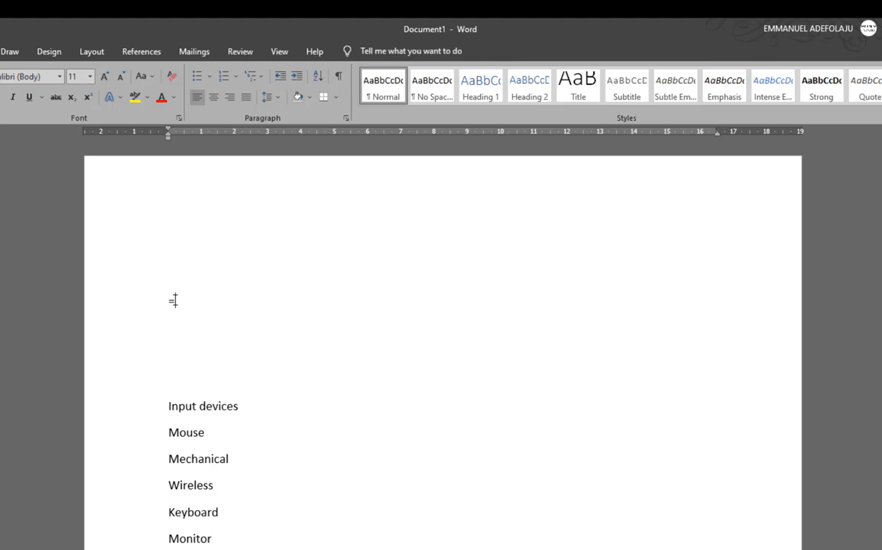
pyautogui.write('and')
pyautogui.write('5')
pyautogui.press('Return')
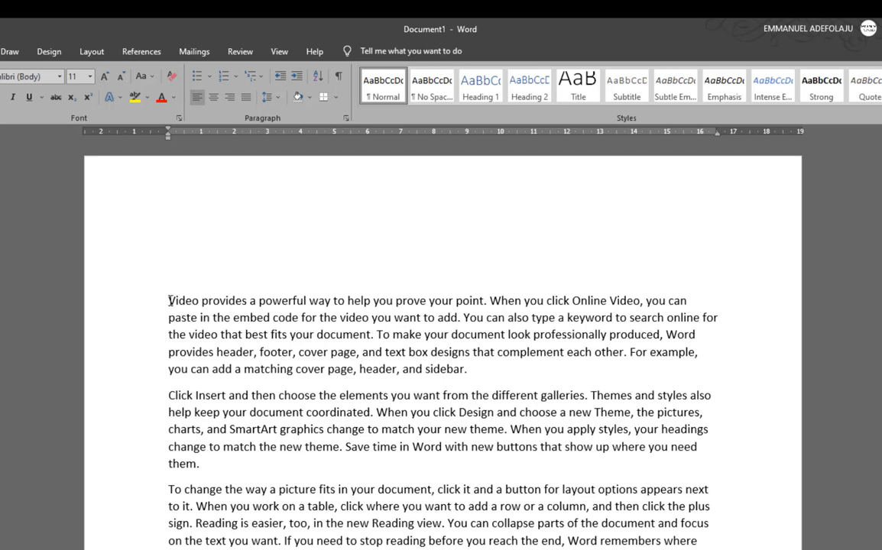
pyautogui.moveTo(169, 300); pyautogui.dragTo(475, 365)
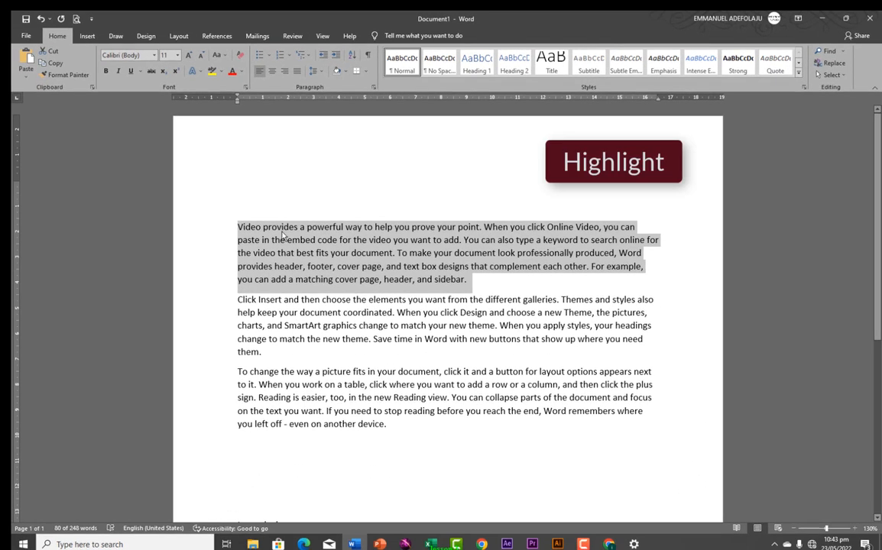
pyautogui.click(282, 228)
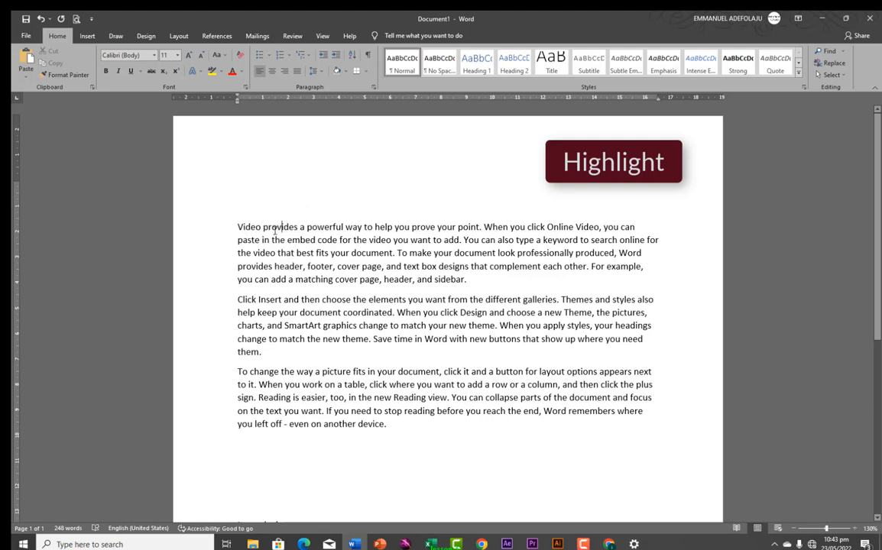
pyautogui.tripleClick(277, 227)
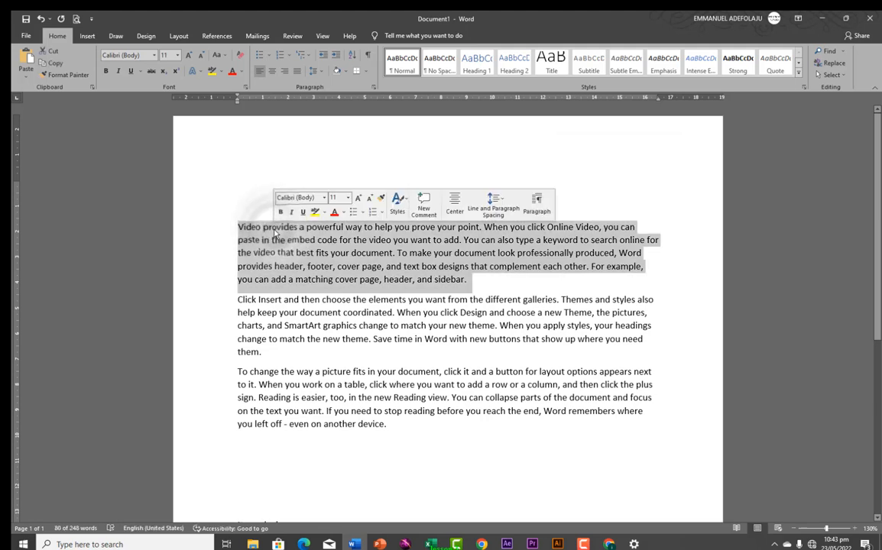
pyautogui.click(297, 226)
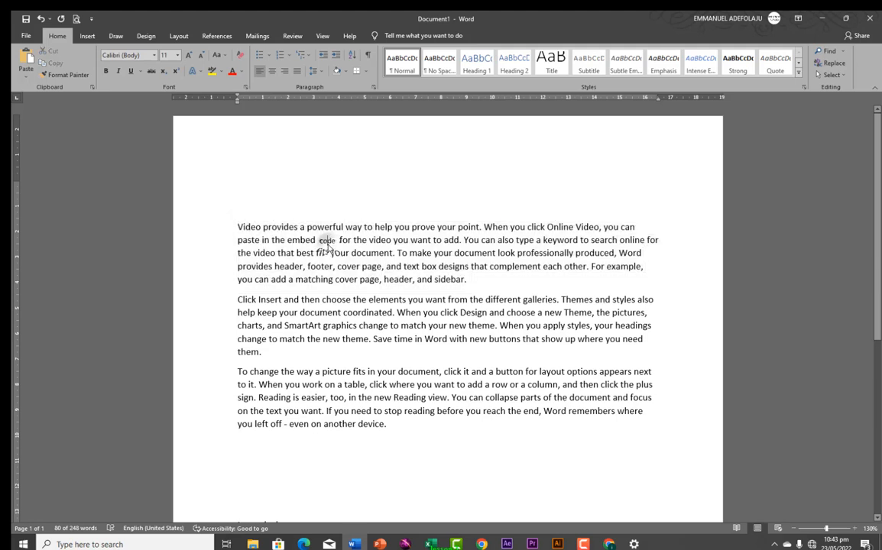
pyautogui.doubleClick(280, 227)
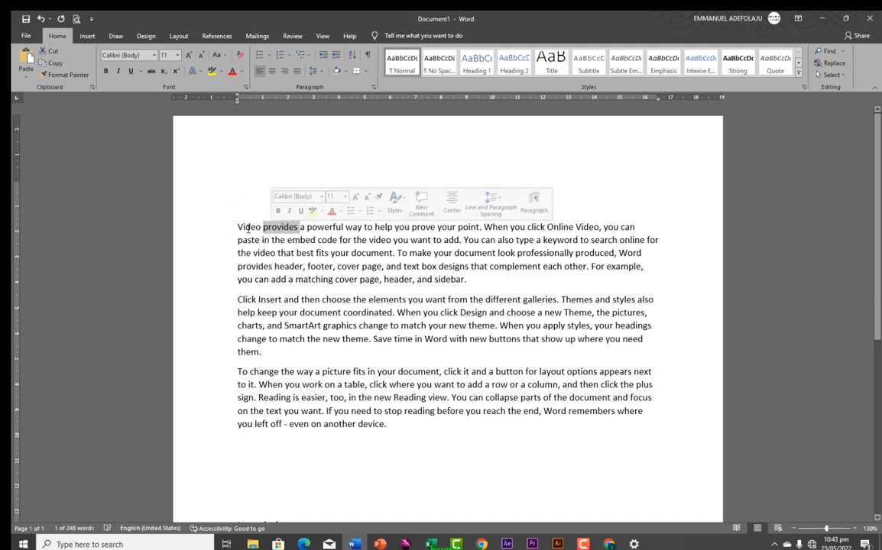
pyautogui.tripleClick(246, 227)
pyautogui.click(248, 227)
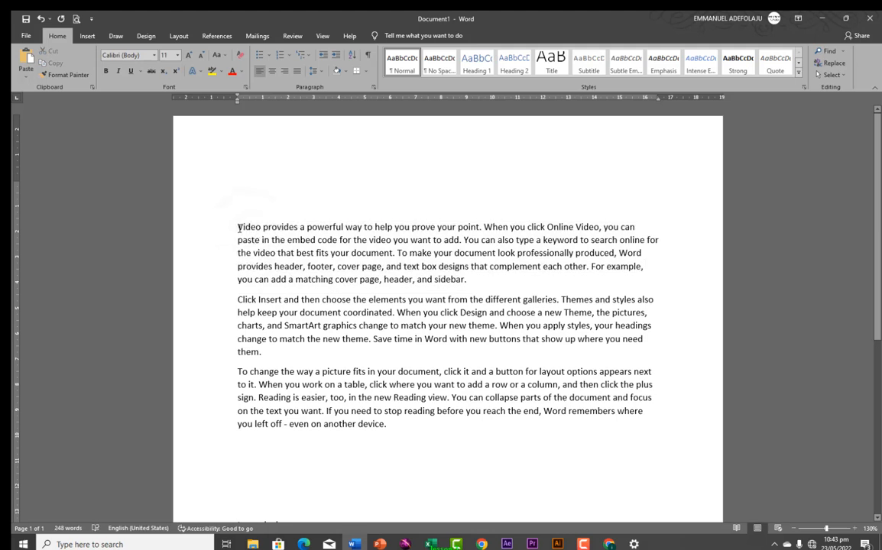
pyautogui.moveTo(238, 227); pyautogui.dragTo(470, 279)
pyautogui.hotkey('ctrl', 'c')
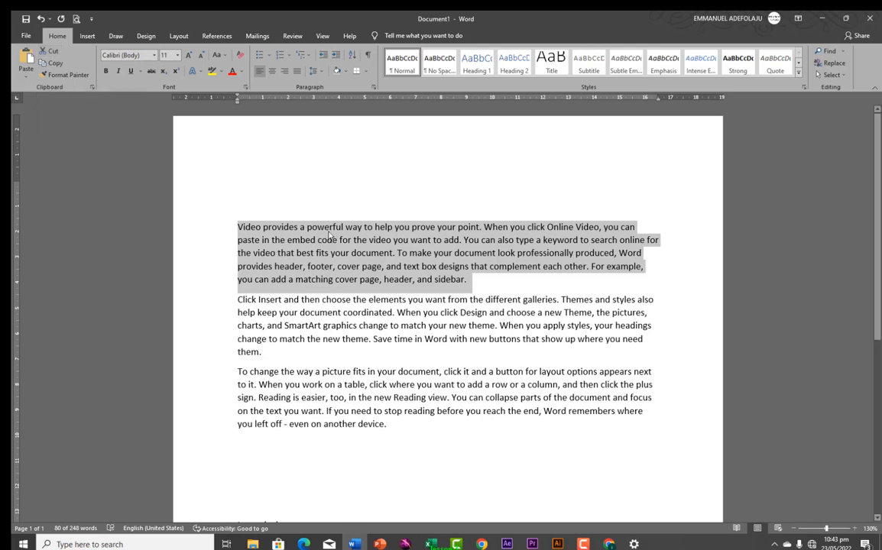
# Cut the first paragraph and paste it on a new line after 'device.'
pyautogui.click(51, 52)
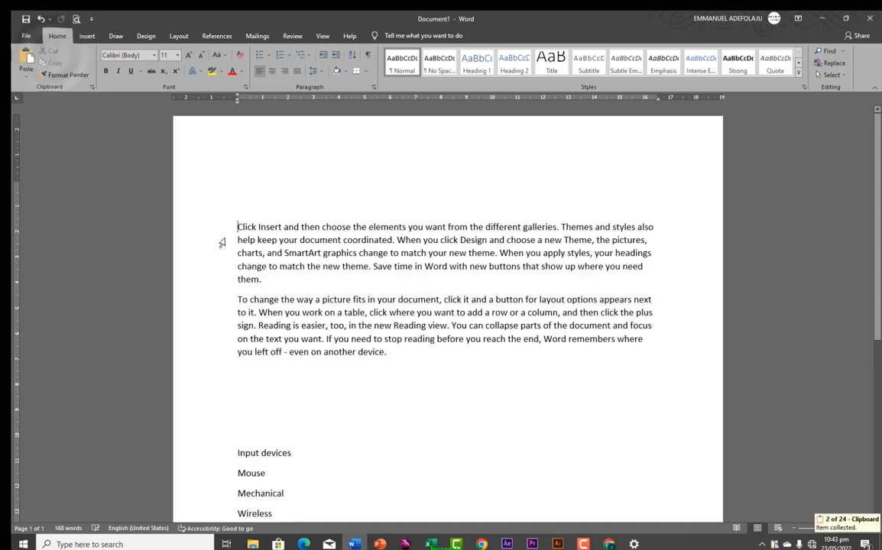
pyautogui.click(389, 355)
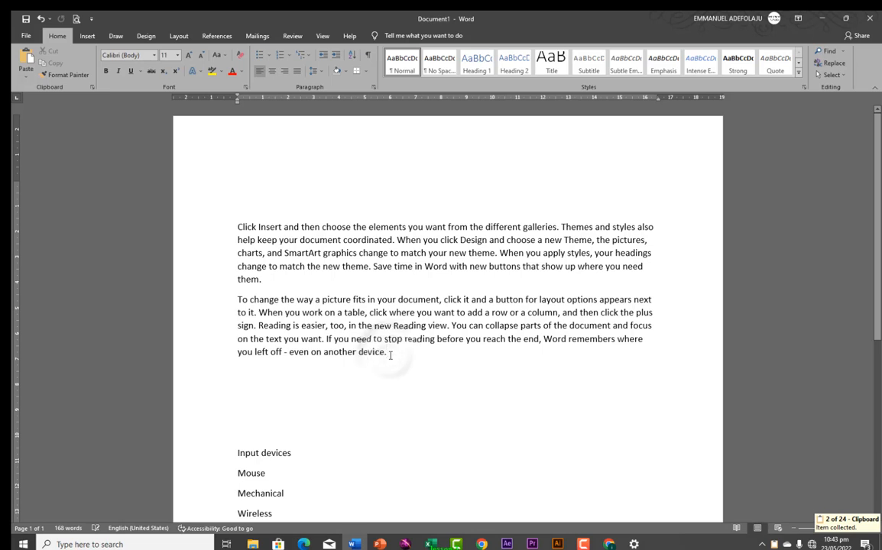
pyautogui.press('Return')
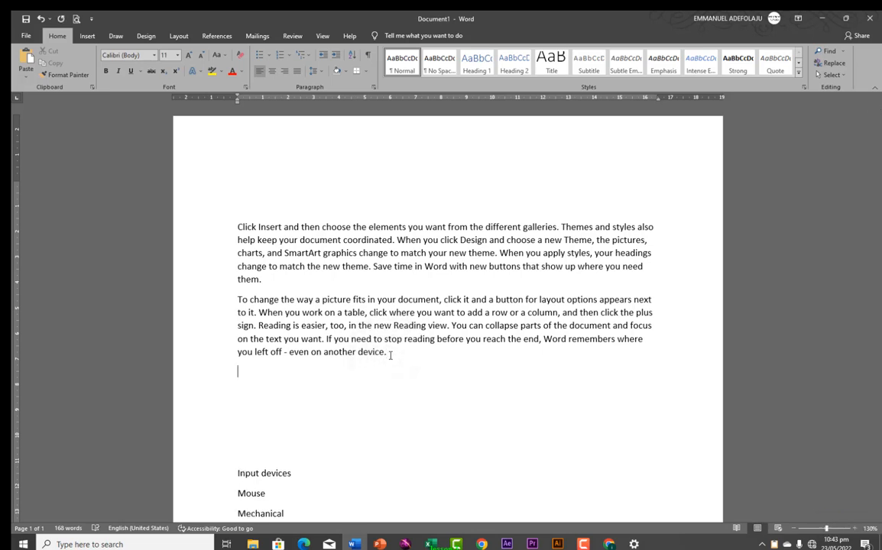
pyautogui.click(24, 61)
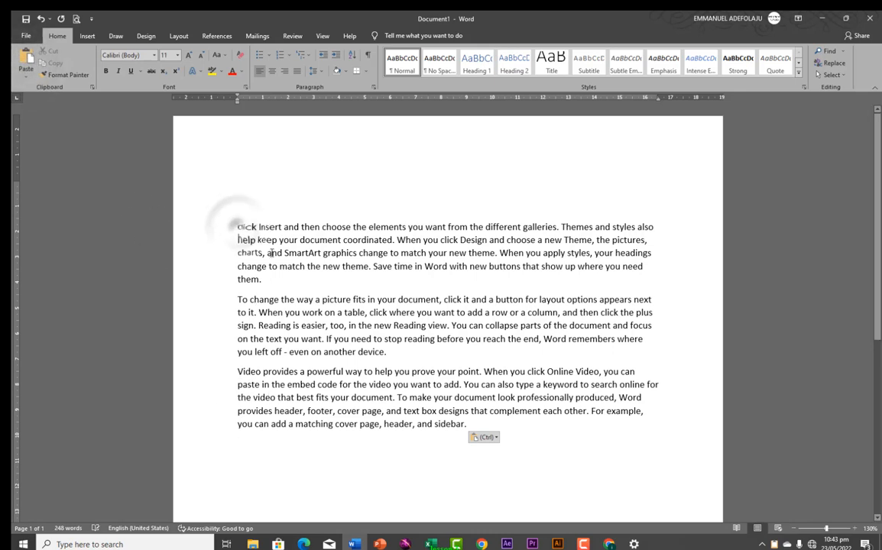
# Copy the first paragraph and show the Clipboard history pane
pyautogui.moveTo(237, 227); pyautogui.dragTo(281, 283)
pyautogui.hotkey('ctrl', 'c')
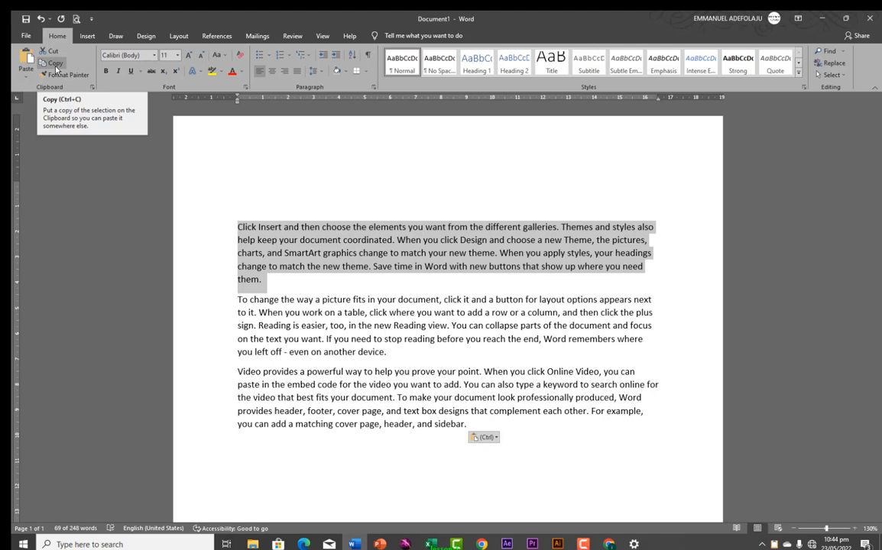
pyautogui.click(55, 67)
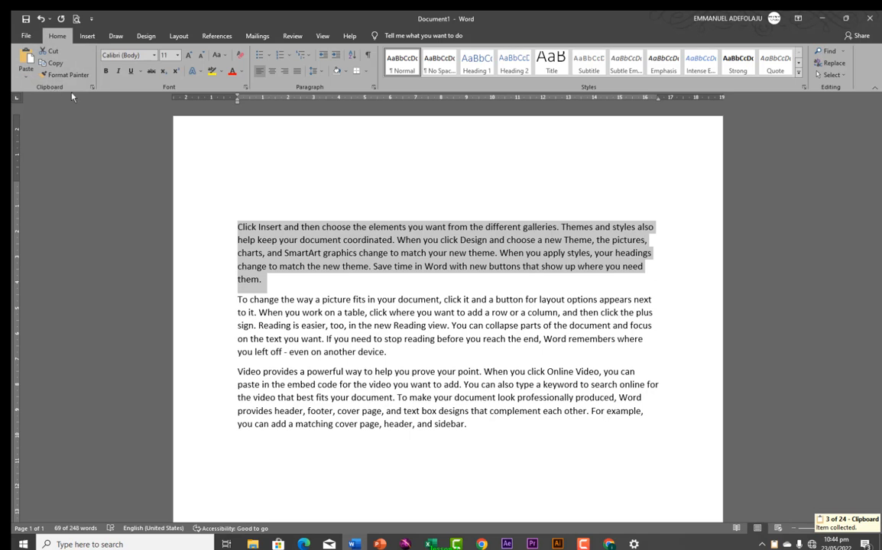
pyautogui.click(93, 88)
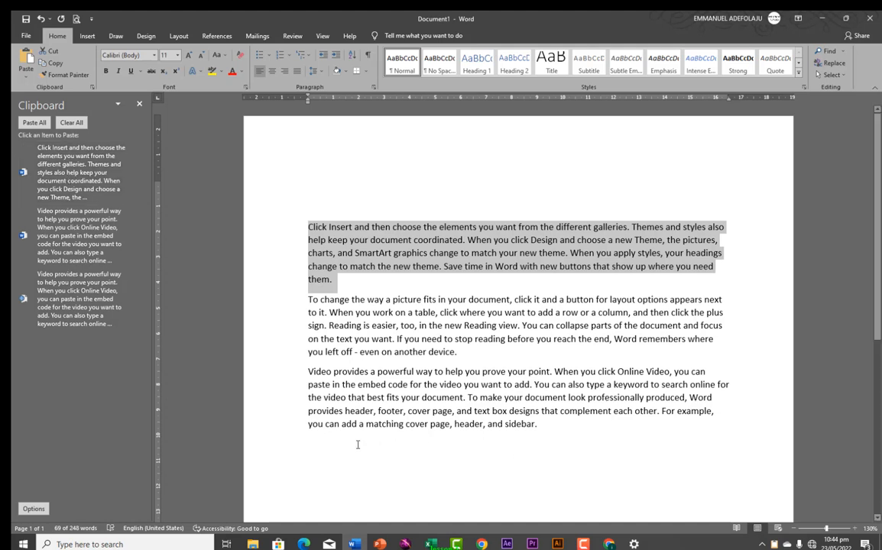
# Paste the Click Insert paragraph twice below the last paragraph, using the Clipboard pane and Paste
pyautogui.click(324, 442)
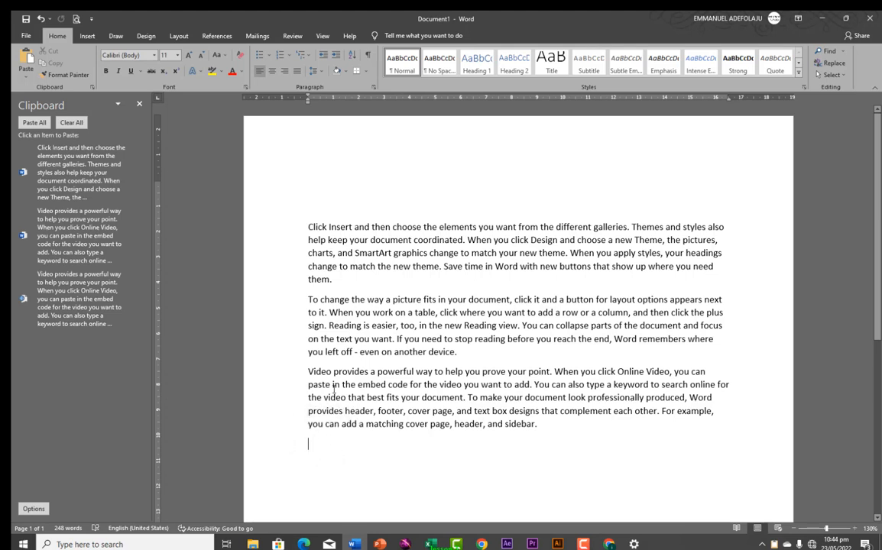
pyautogui.click(57, 164)
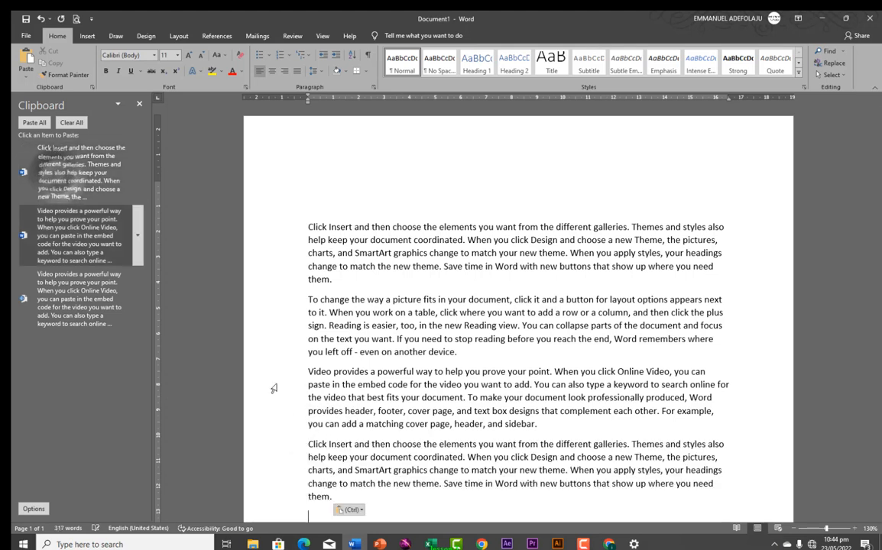
pyautogui.scroll(-1, 301, 432)
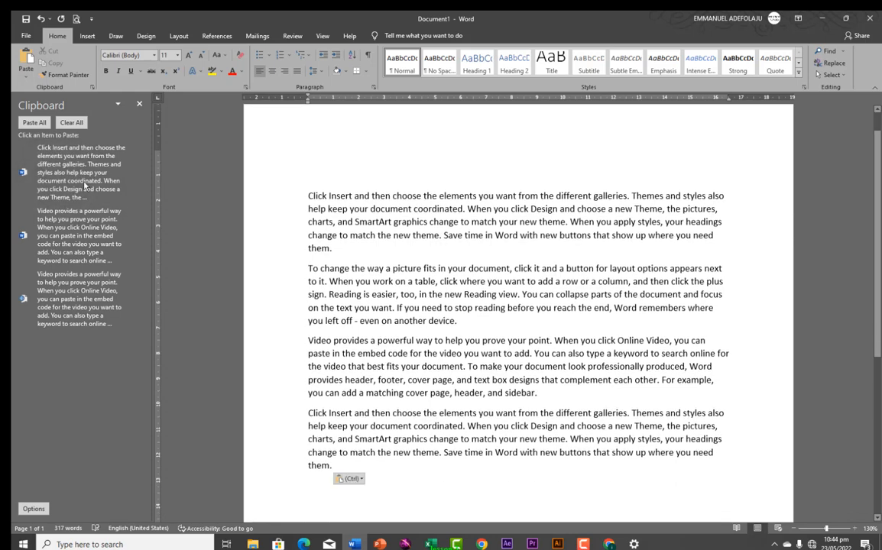
pyautogui.click(25, 61)
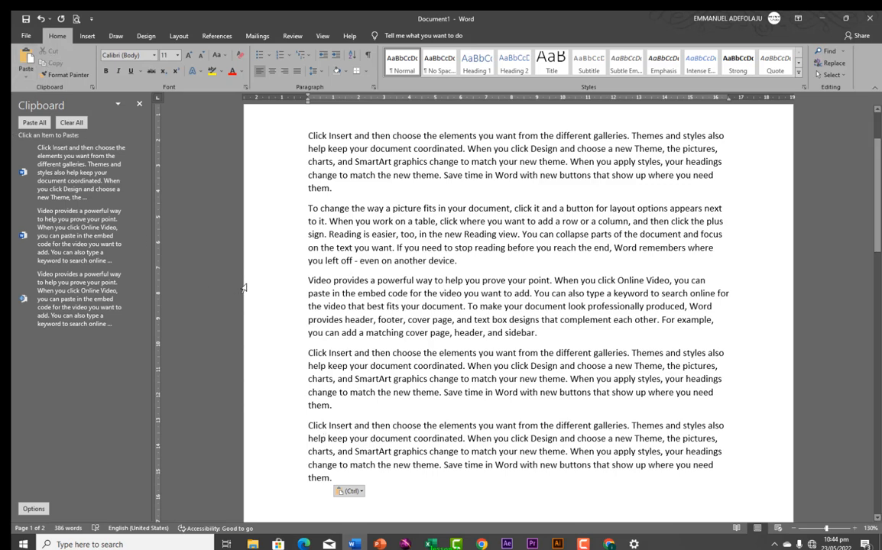
pyautogui.scroll(3, 246, 288)
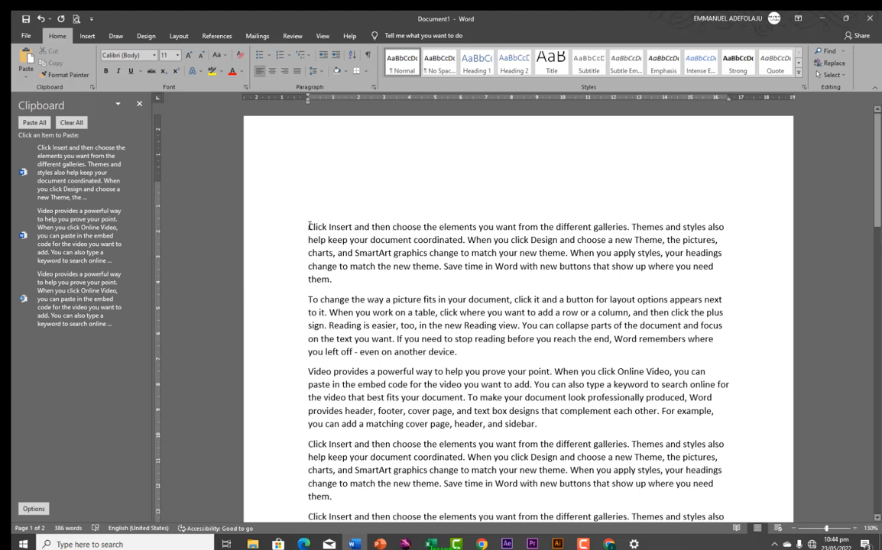
# Format 'Click Insert' bold, grow it to 14 pt, and colour it red
pyautogui.moveTo(308, 226); pyautogui.dragTo(351, 229)
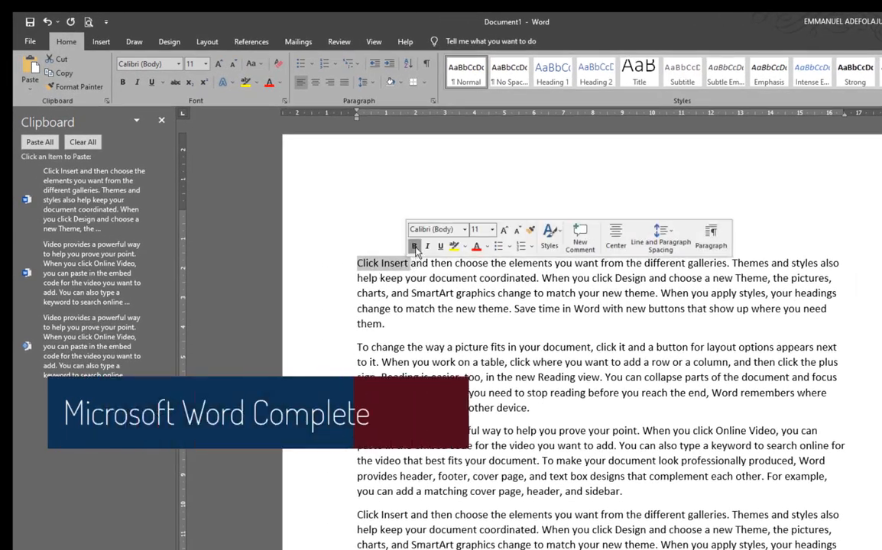
pyautogui.click(415, 246)
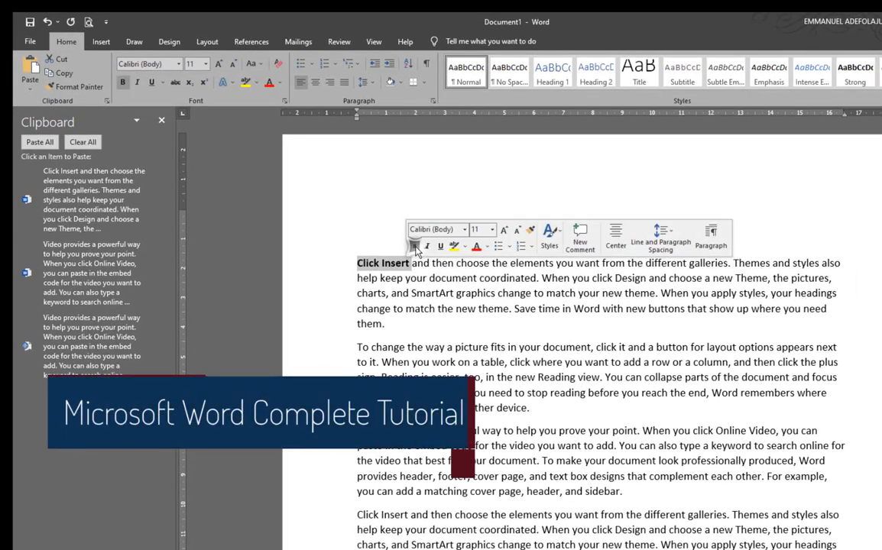
pyautogui.click(503, 231)
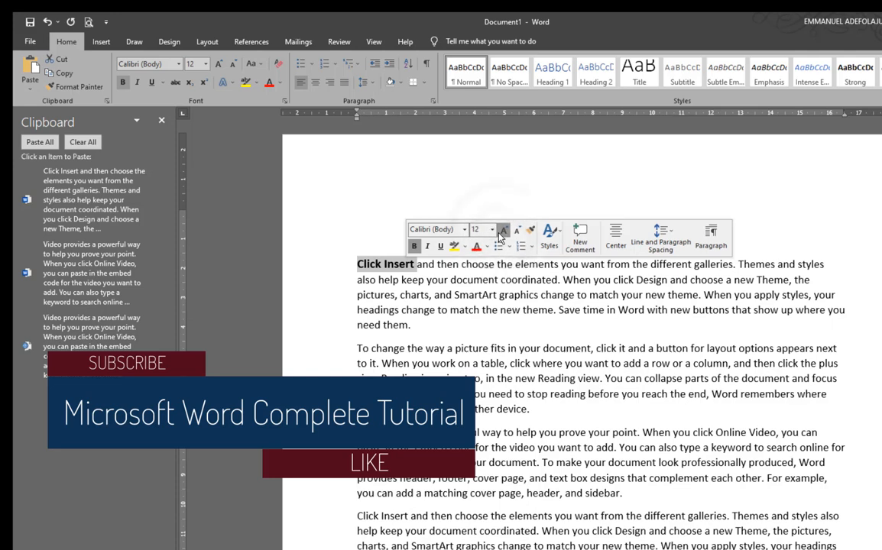
pyautogui.click(502, 231)
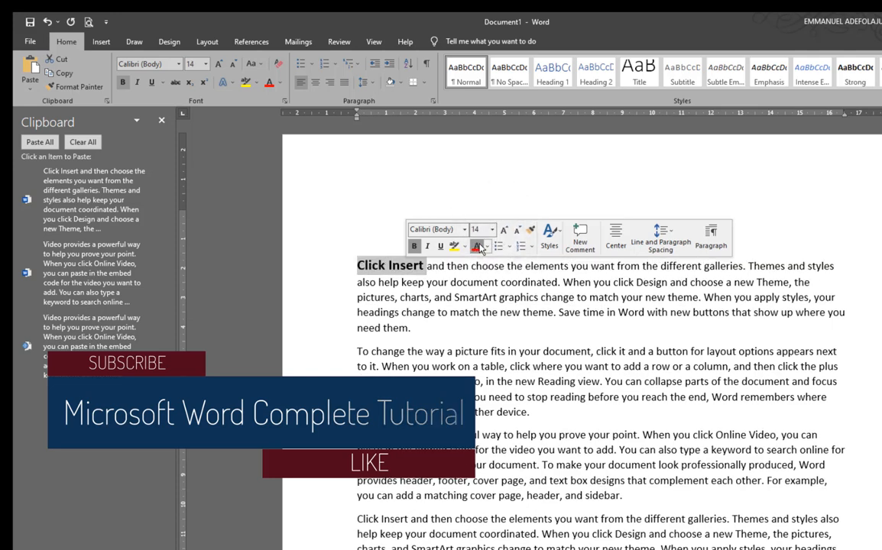
pyautogui.click(486, 246)
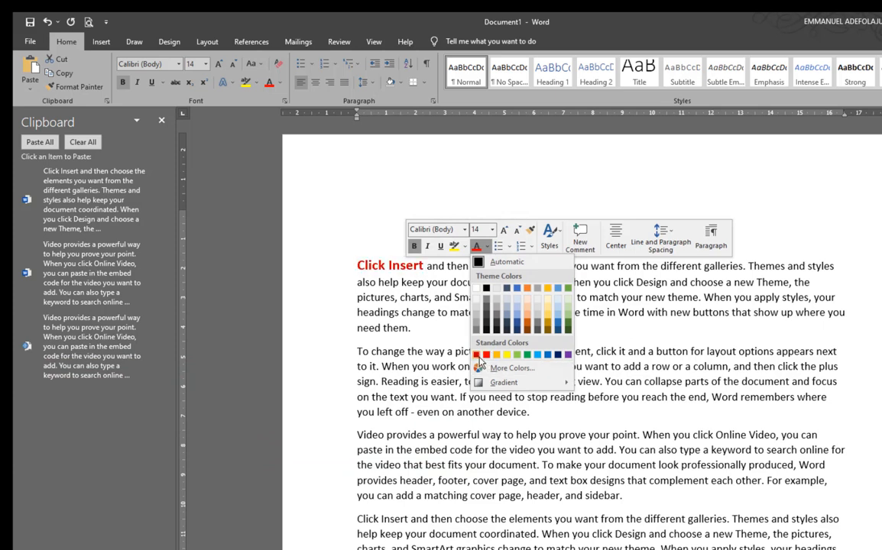
pyautogui.click(477, 356)
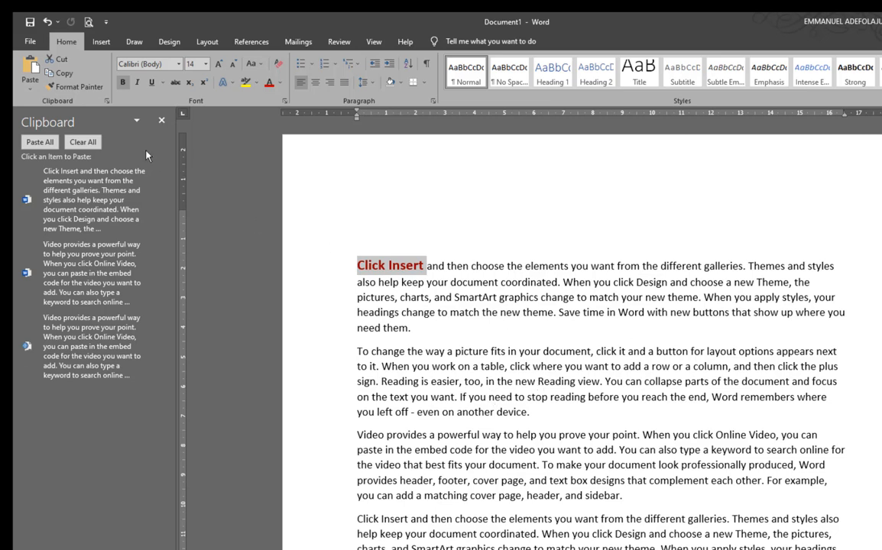
# Copy Click Insert's bold red 14 pt style onto 'change' with Format Painter, then select 'focus'
pyautogui.click(73, 89)
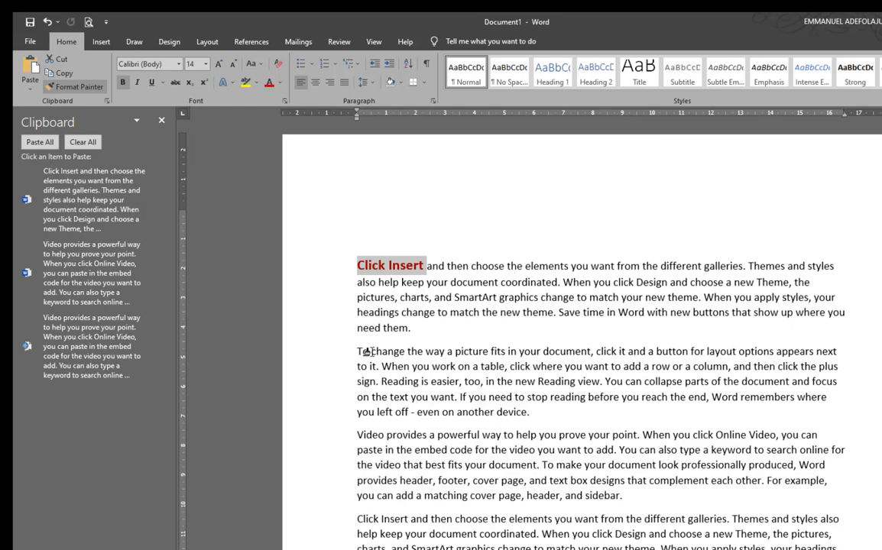
pyautogui.moveTo(371, 352); pyautogui.dragTo(405, 353)
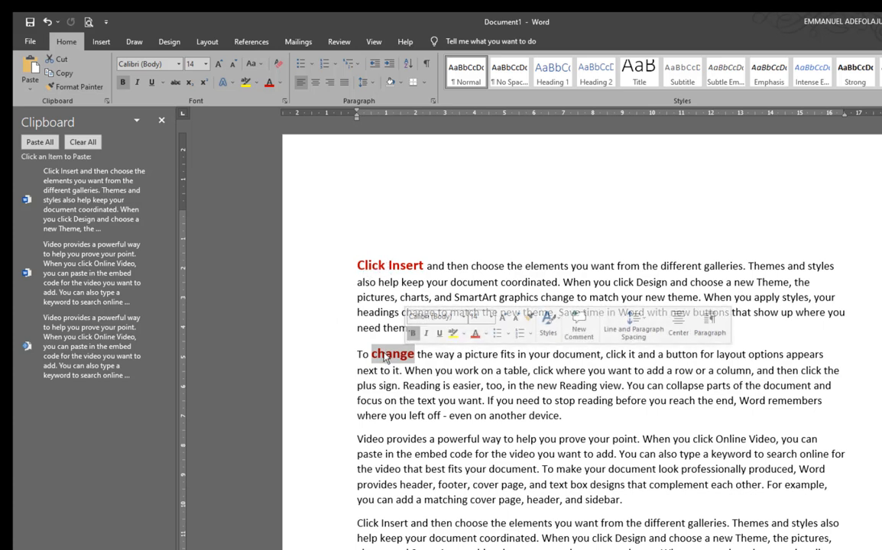
pyautogui.click(378, 266)
pyautogui.click(377, 356)
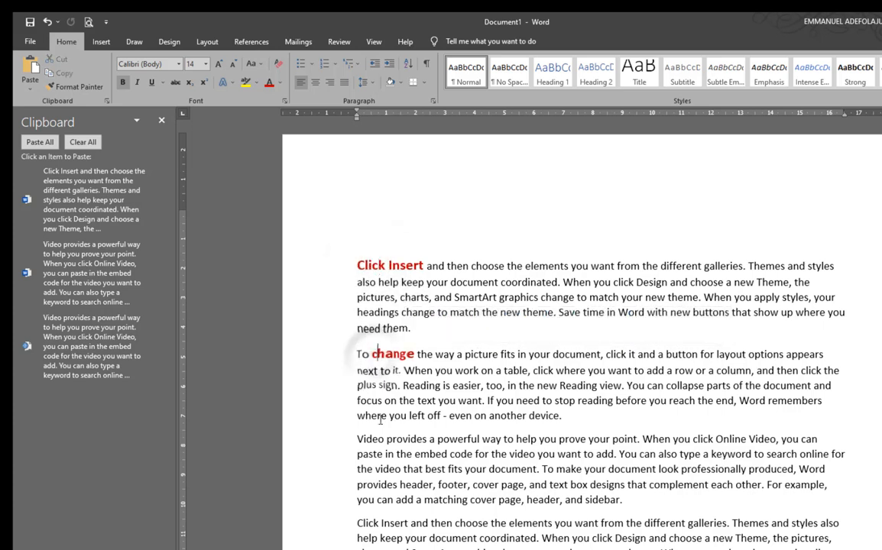
pyautogui.doubleClick(356, 400)
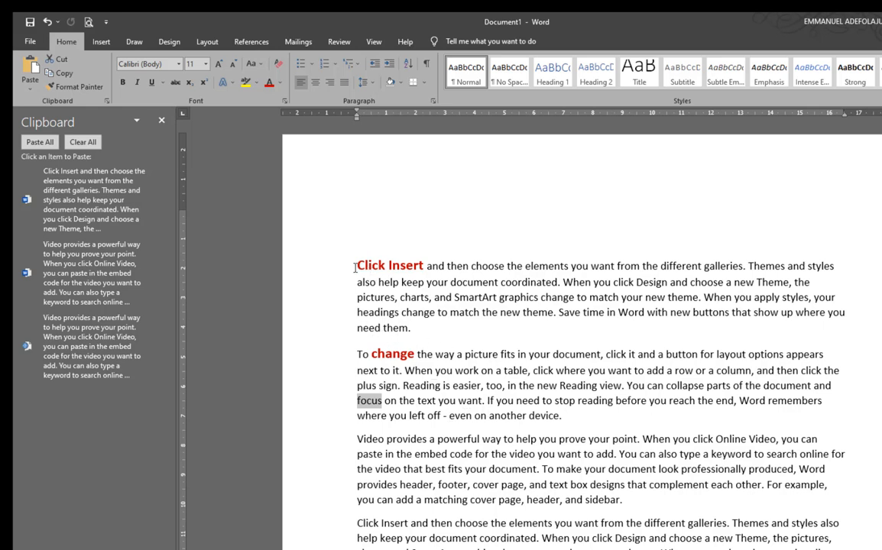
# Apply Click Insert's bold red style to 'provides', 'document' and 'different galleries' with sticky Format Painter
pyautogui.moveTo(358, 266); pyautogui.dragTo(422, 265)
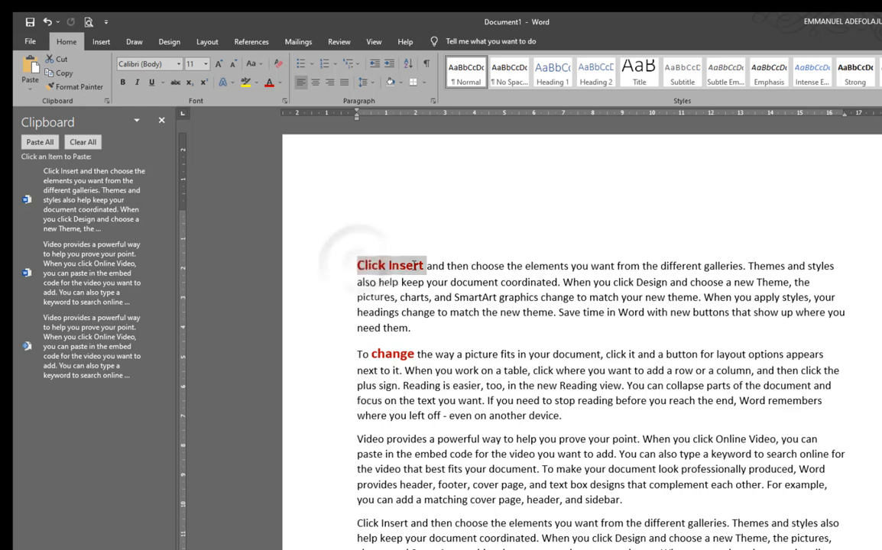
pyautogui.click(74, 86)
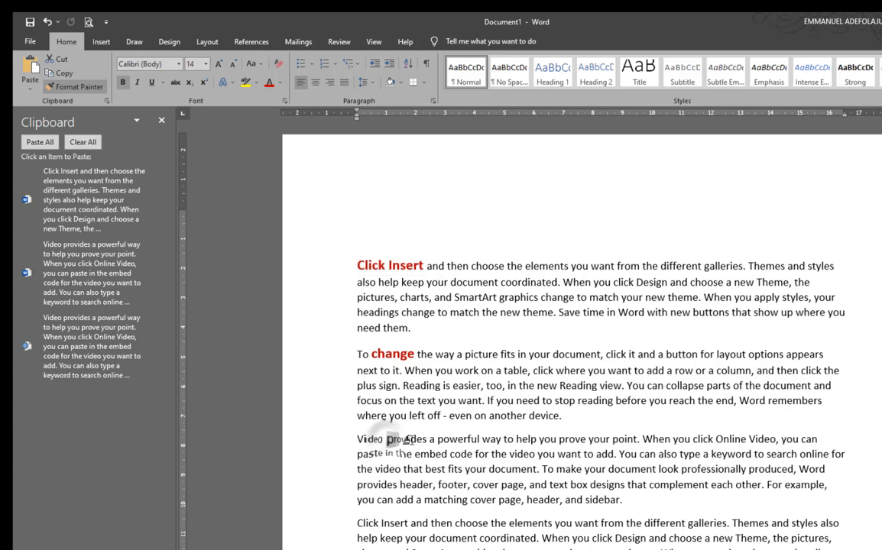
pyautogui.moveTo(386, 440); pyautogui.dragTo(440, 441)
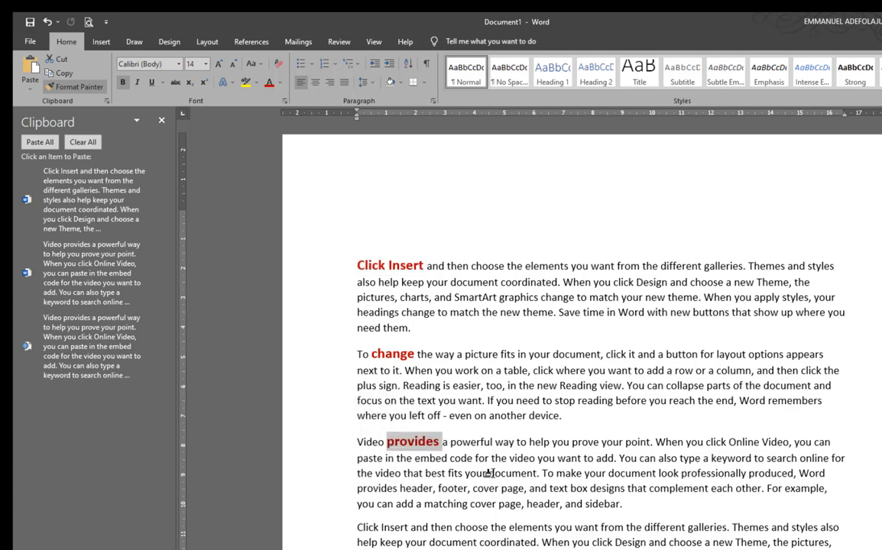
pyautogui.moveTo(489, 474); pyautogui.dragTo(538, 475)
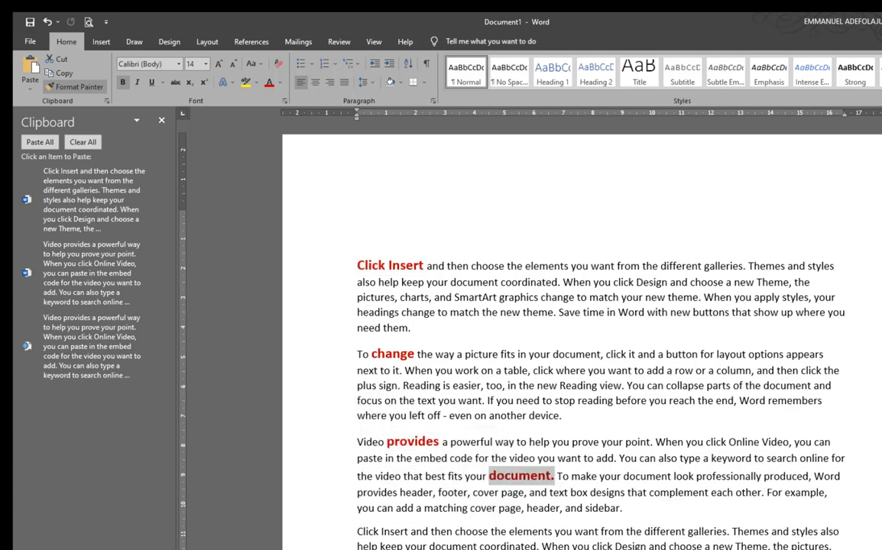
pyautogui.moveTo(644, 531); pyautogui.dragTo(724, 533)
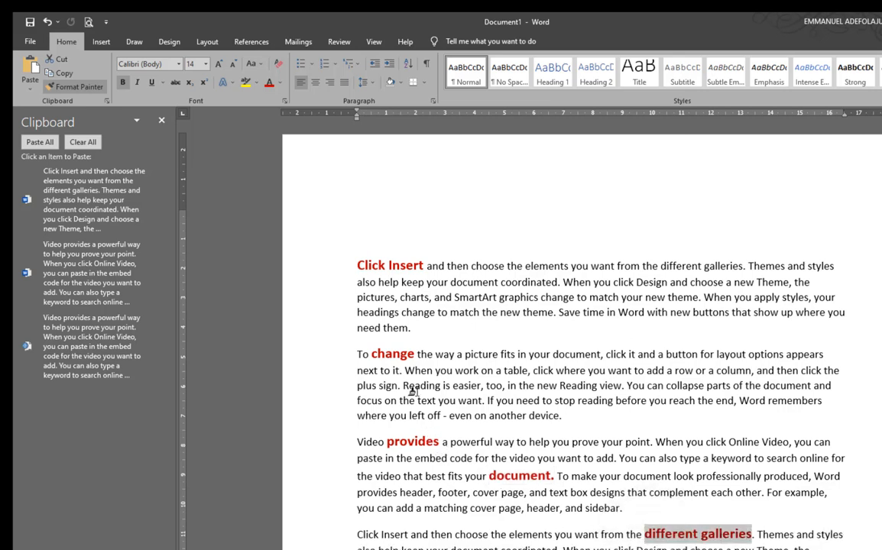
pyautogui.click(68, 88)
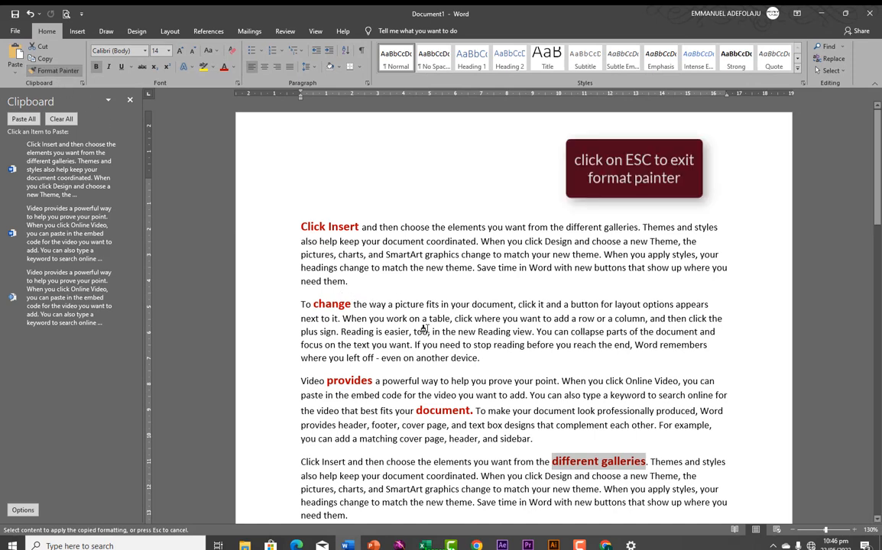
pyautogui.press('Escape')
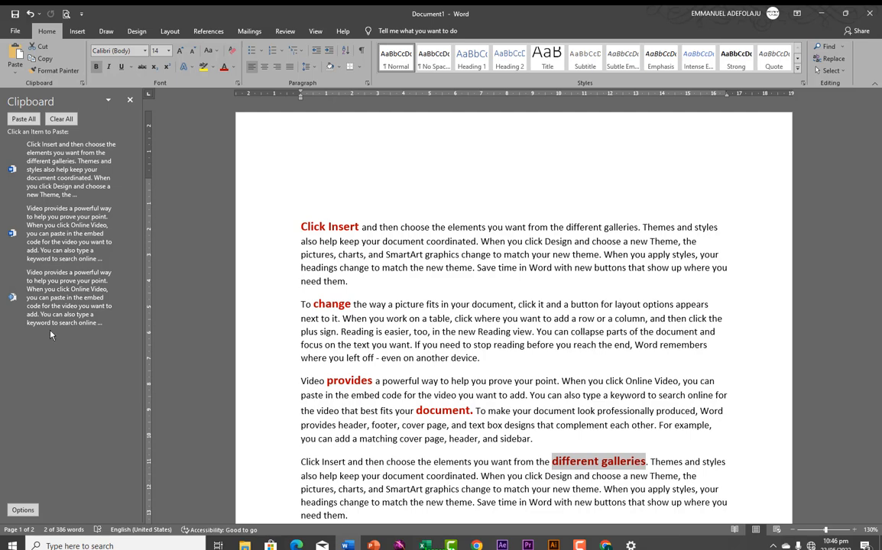
# Draw a Smiley Face shape above the first paragraph and copy it to the clipboard
pyautogui.click(76, 31)
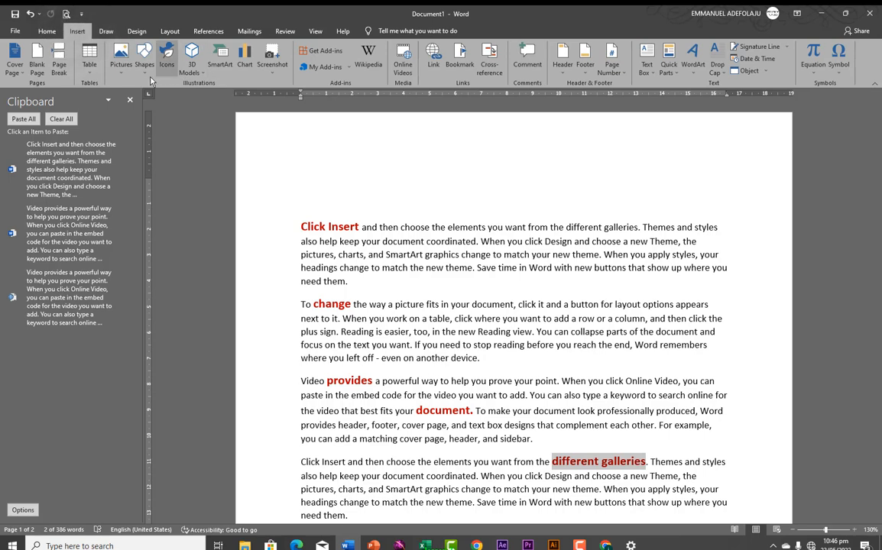
pyautogui.click(143, 65)
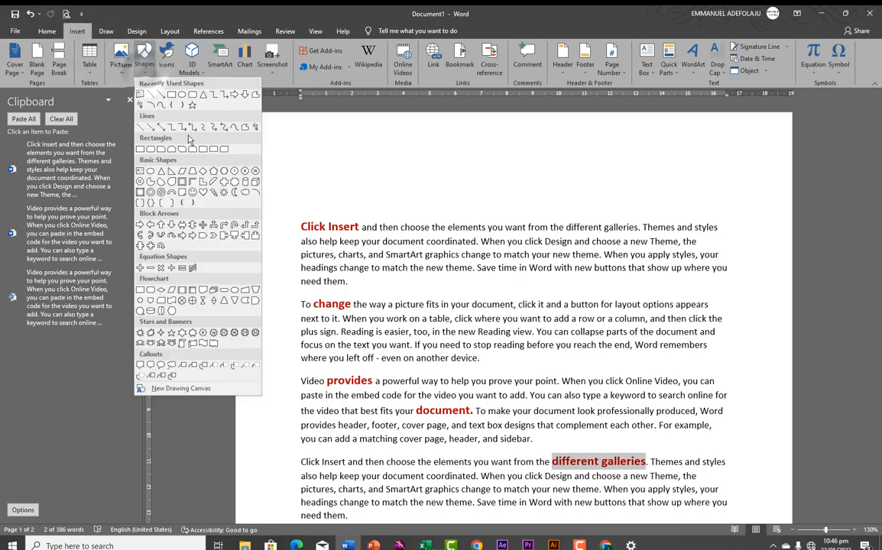
pyautogui.click(191, 199)
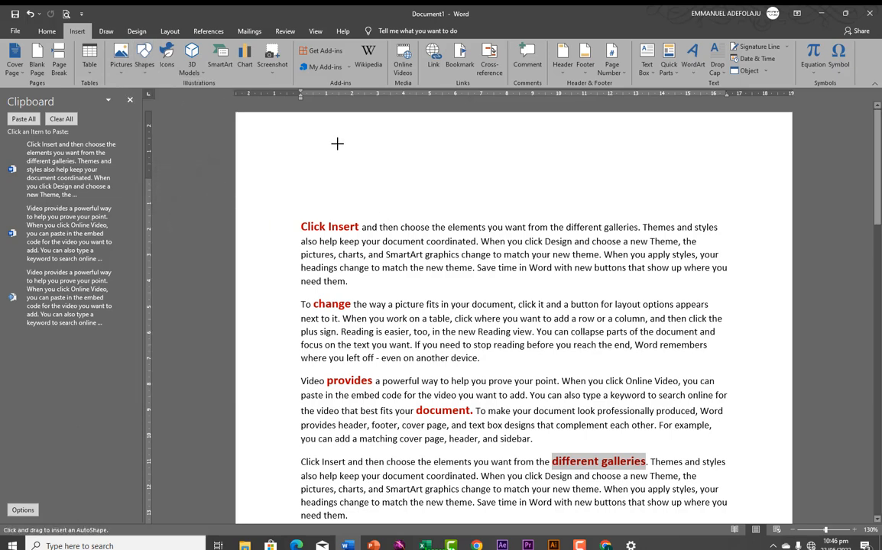
pyautogui.moveTo(336, 143); pyautogui.dragTo(441, 211)
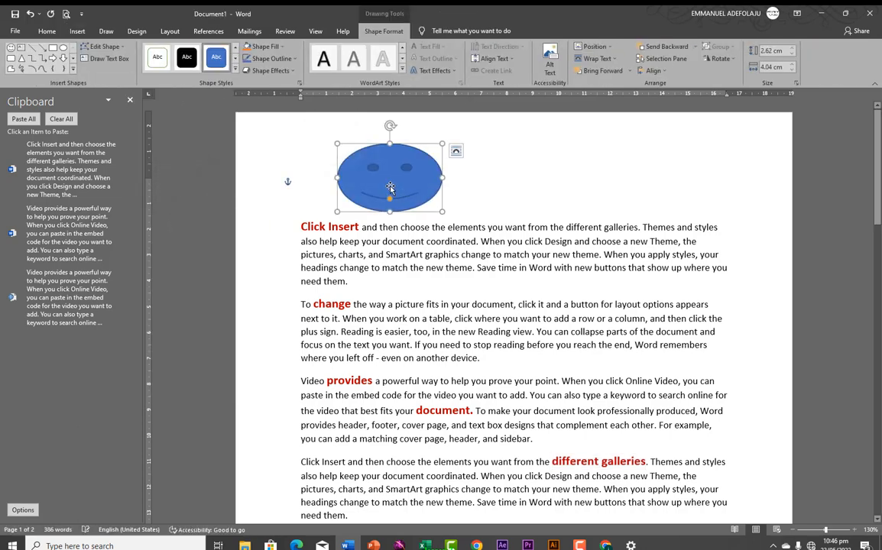
pyautogui.rightClick(390, 187)
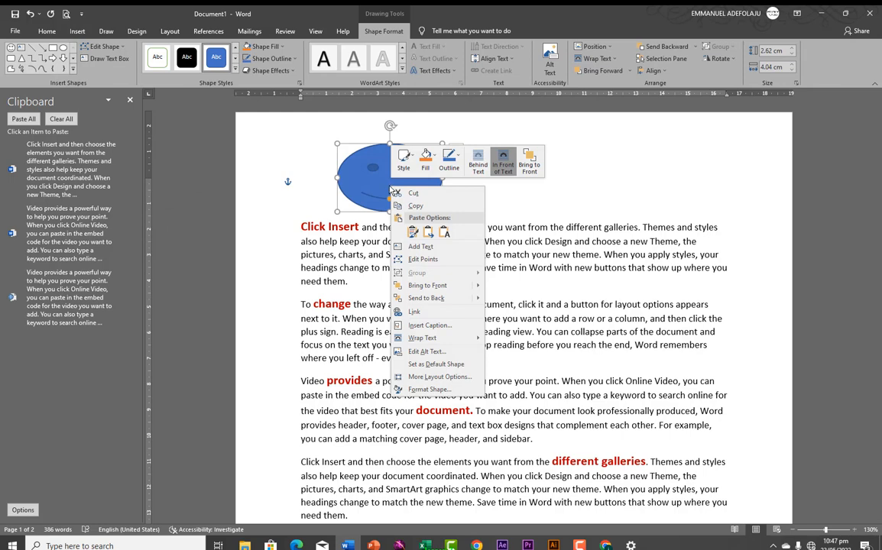
pyautogui.click(413, 207)
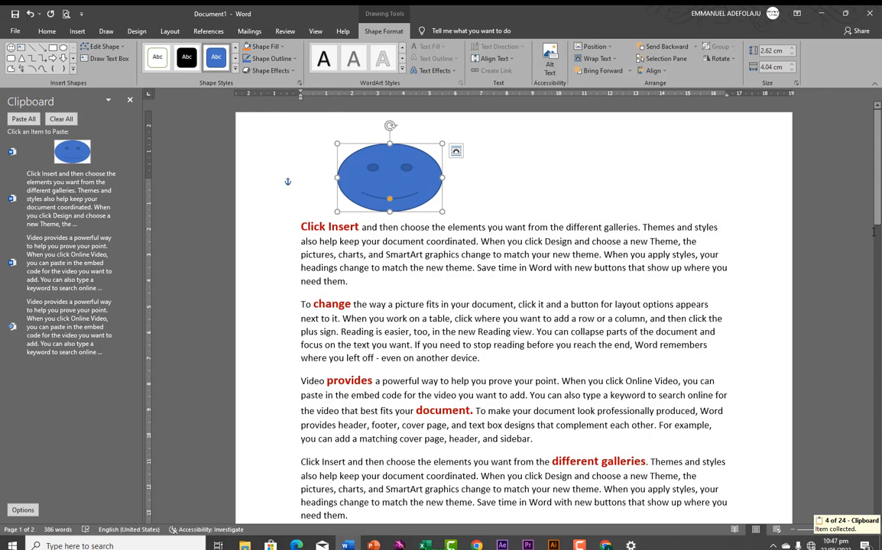
# Paste the smiley from the Clipboard pane on a new line after 'them.' and narrow it slightly
pyautogui.moveTo(877, 162); pyautogui.dragTo(878, 226)
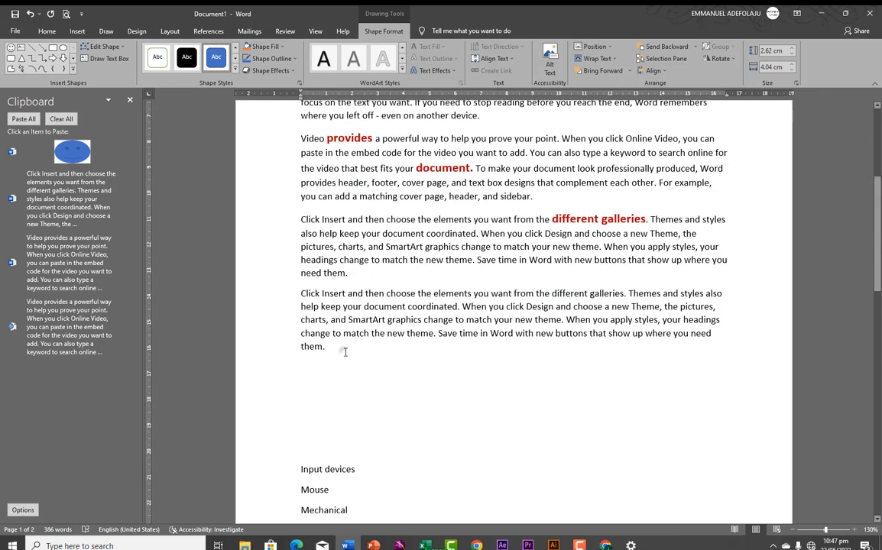
pyautogui.click(344, 352)
pyautogui.press('Return')
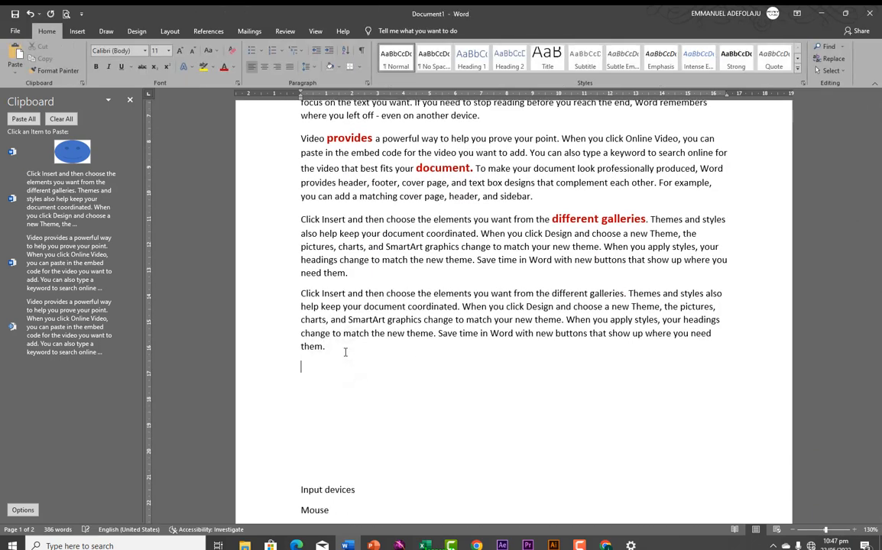
pyautogui.click(66, 158)
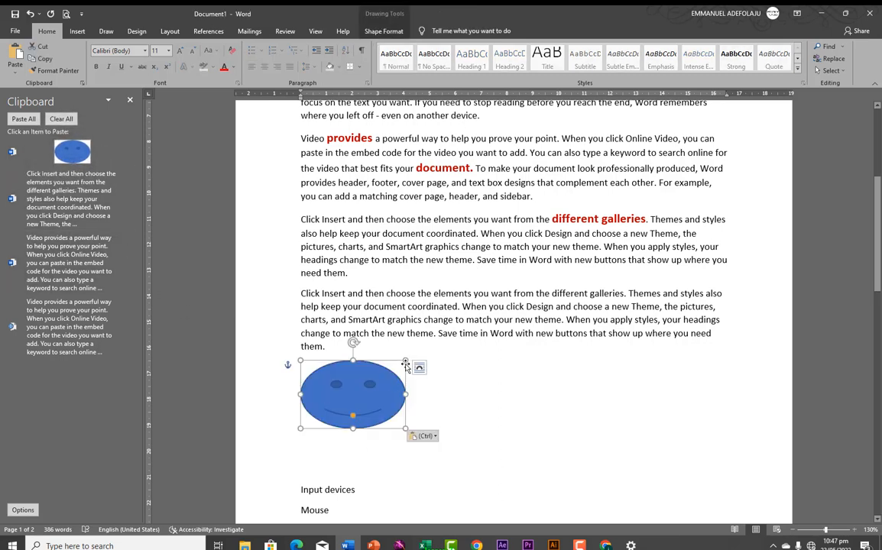
pyautogui.moveTo(405, 361); pyautogui.dragTo(381, 360)
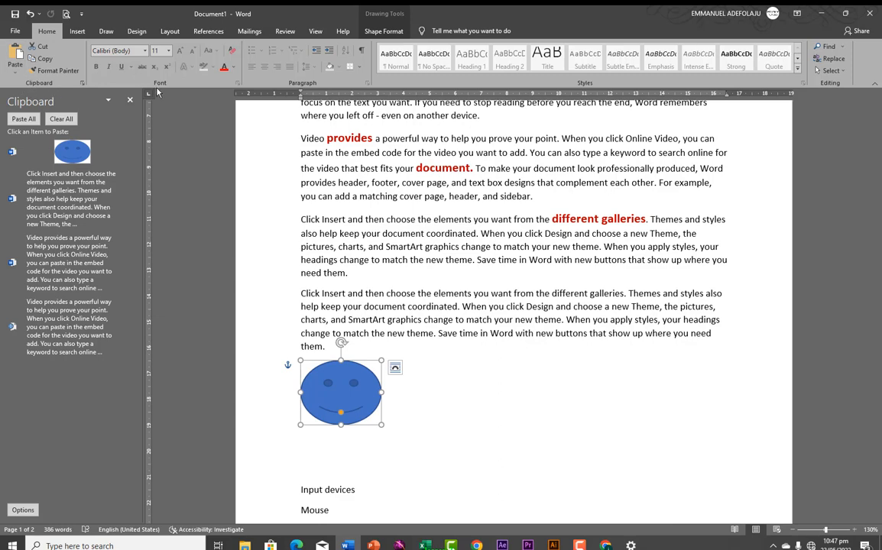
pyautogui.scroll(1, 288, 180)
pyautogui.scroll(6, 288, 179)
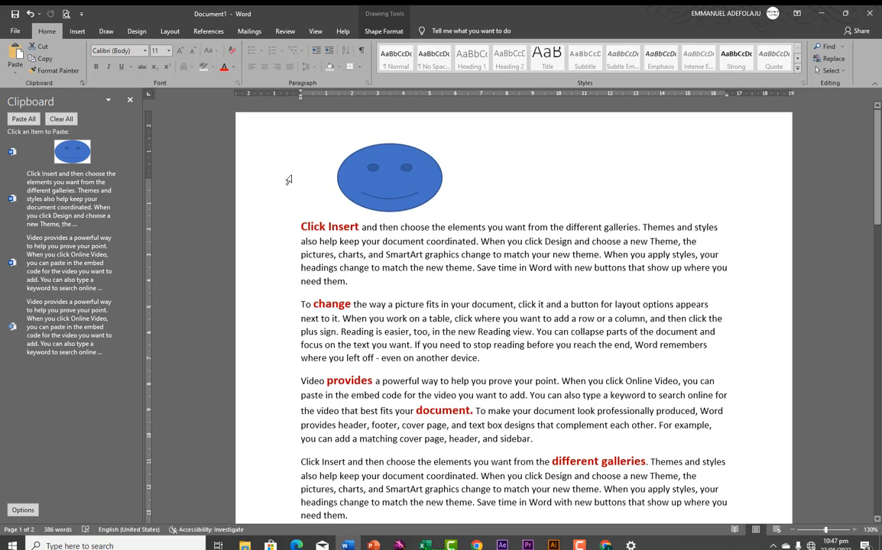
# Delete the top smiley and type 'Computer is an electronic machine' on a new line above the text
pyautogui.click(375, 176)
pyautogui.press('Delete')
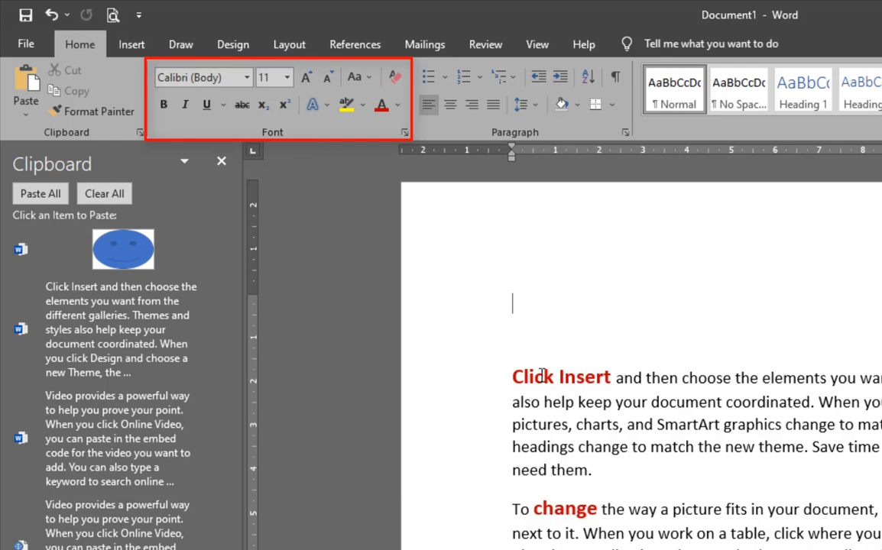
pyautogui.press('Return')
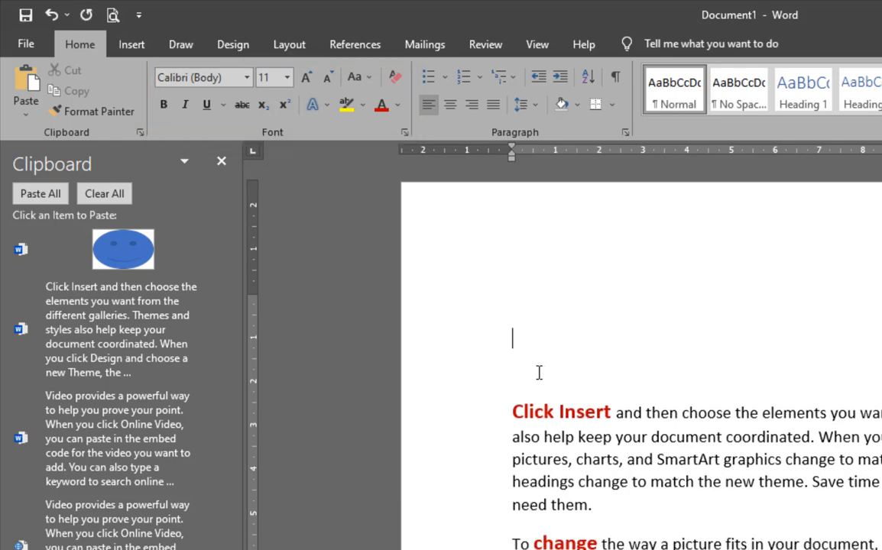
pyautogui.press('Return')
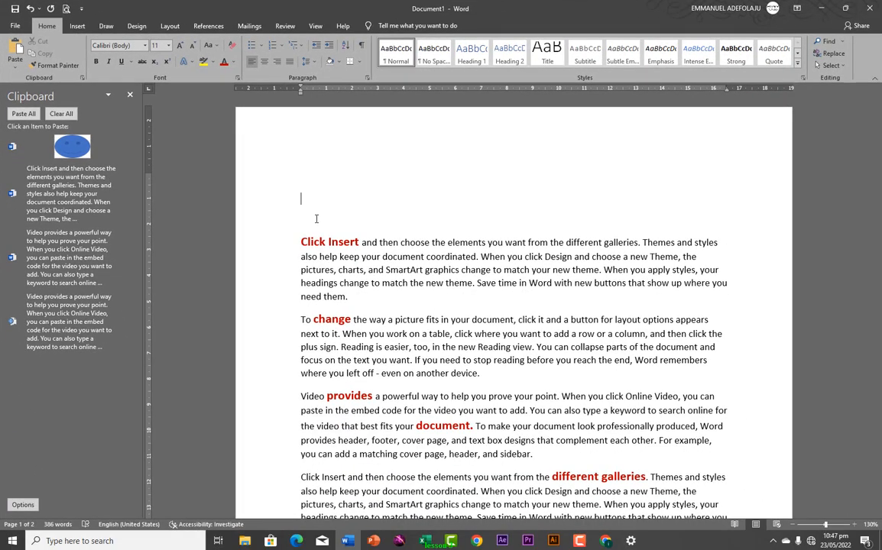
pyautogui.write('computer is an electronic machine')
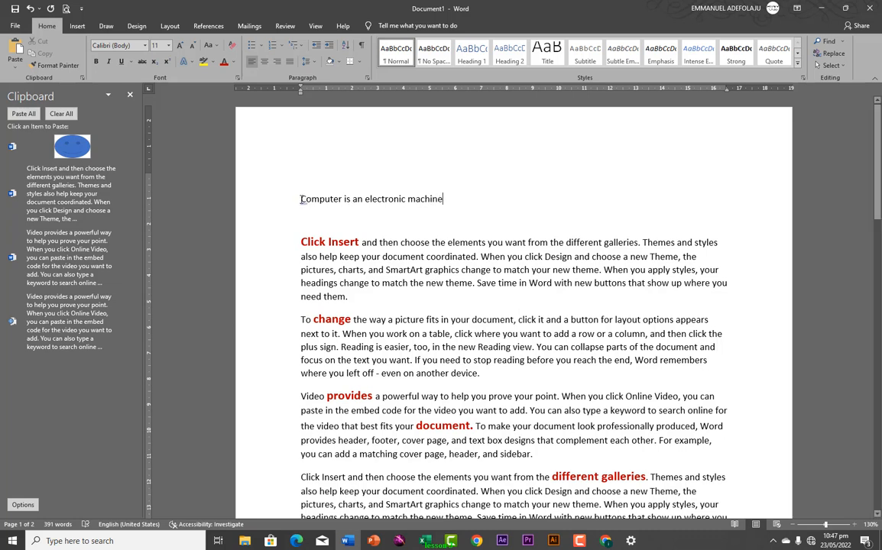
# Make the line 'Computer is an electronic machine' bold and italic
pyautogui.moveTo(301, 199); pyautogui.dragTo(463, 199)
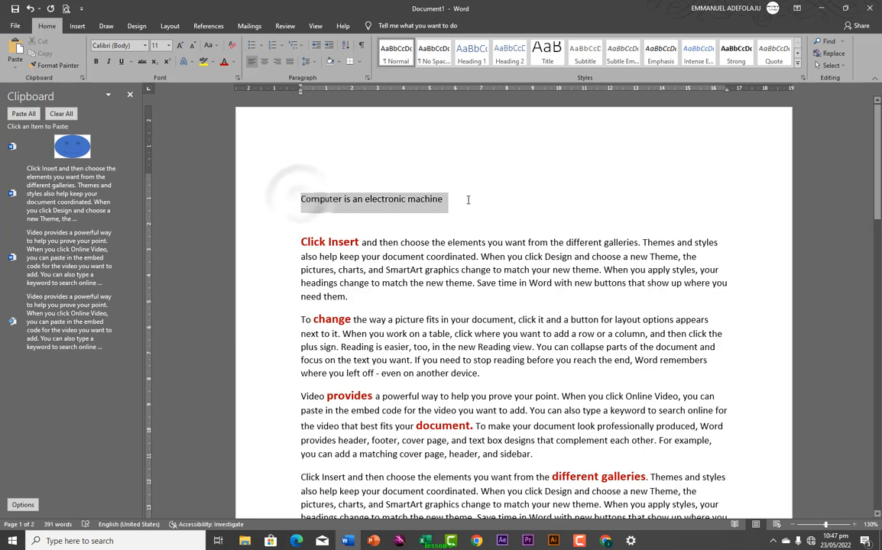
pyautogui.click(95, 62)
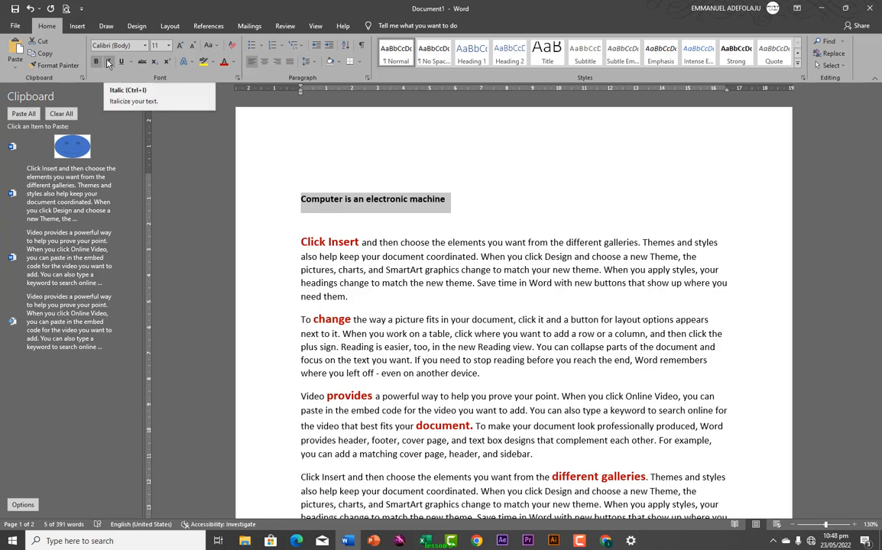
pyautogui.click(108, 63)
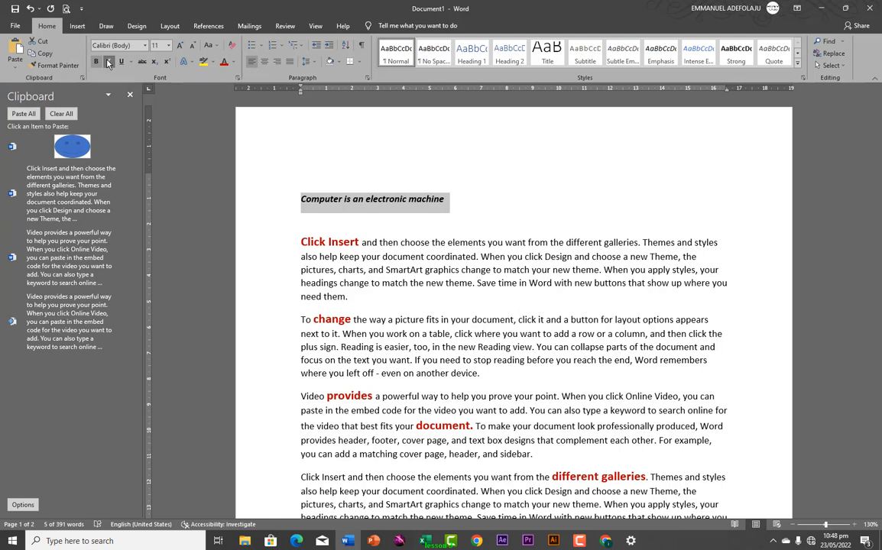
# Italicise the phrase 'SmartArt graphics' in the Click Insert paragraph
pyautogui.doubleClick(386, 270)
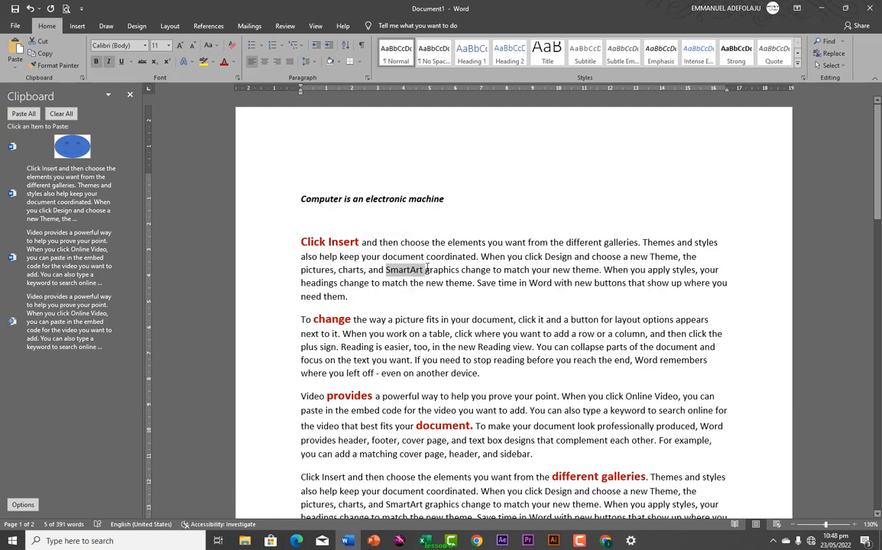
pyautogui.keyDown('shift'); pyautogui.click(446, 269); pyautogui.keyUp('shift')
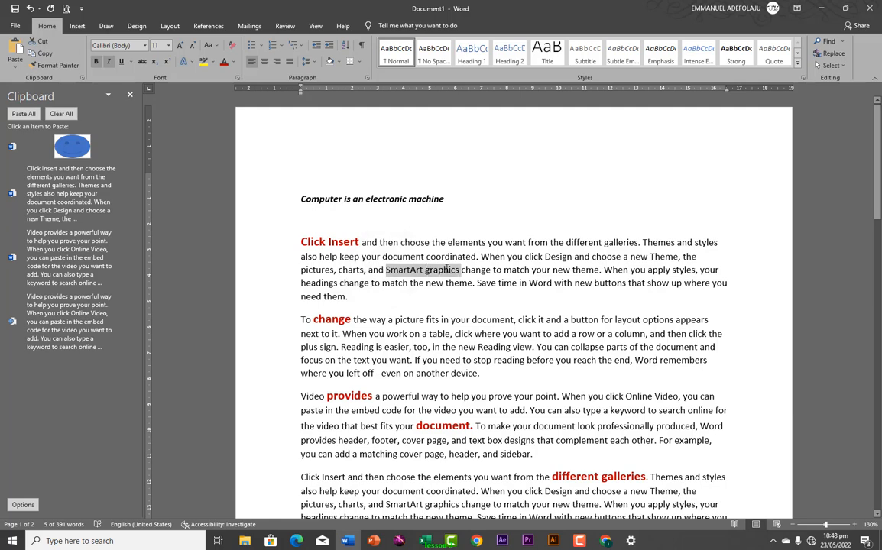
pyautogui.click(108, 62)
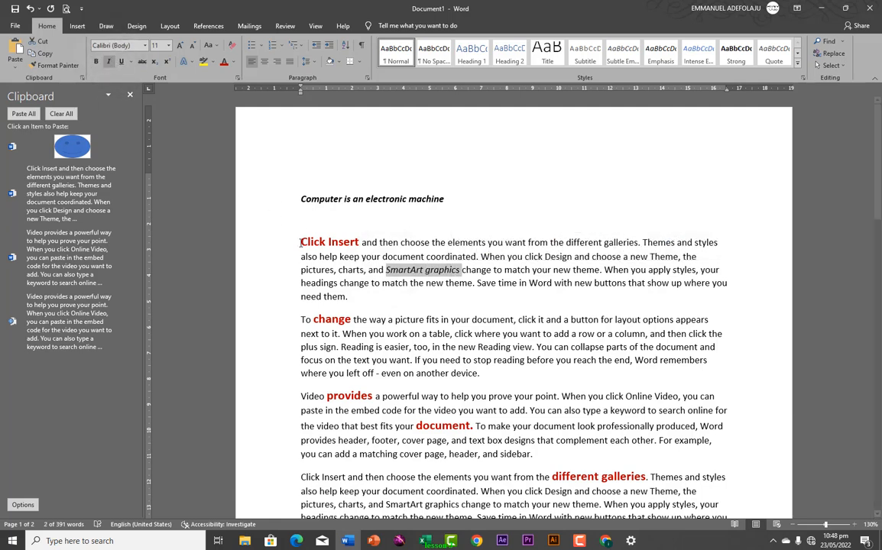
pyautogui.click(315, 269)
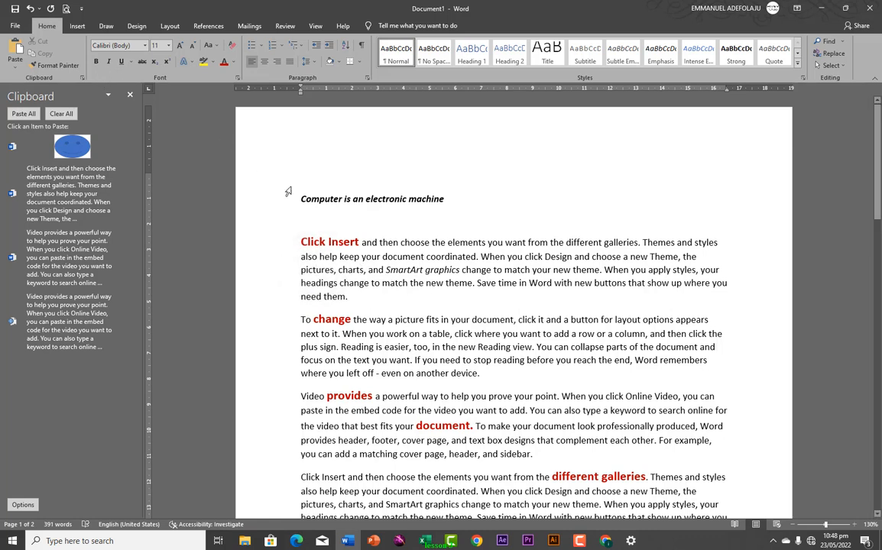
# Remove the bold and italic from the line 'Computer is an electronic machine', leaving it plain
pyautogui.moveTo(299, 199); pyautogui.dragTo(449, 200)
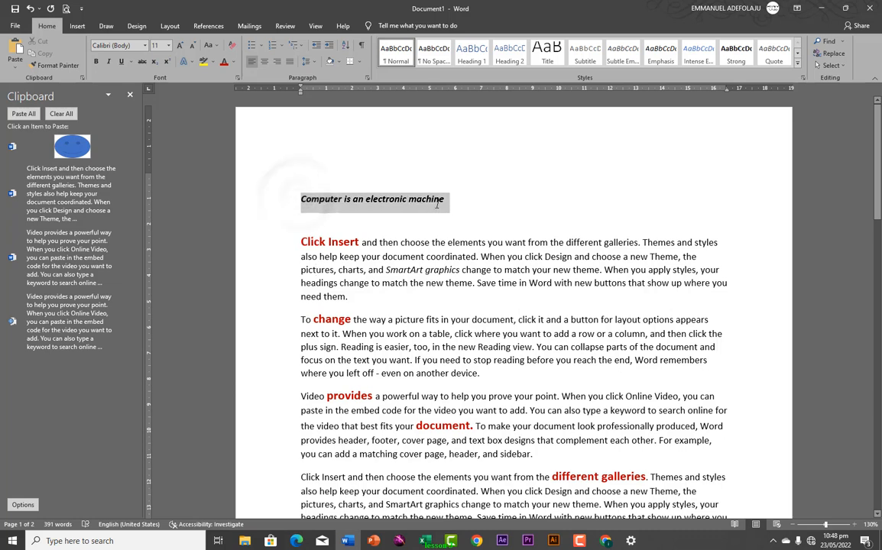
pyautogui.click(109, 61)
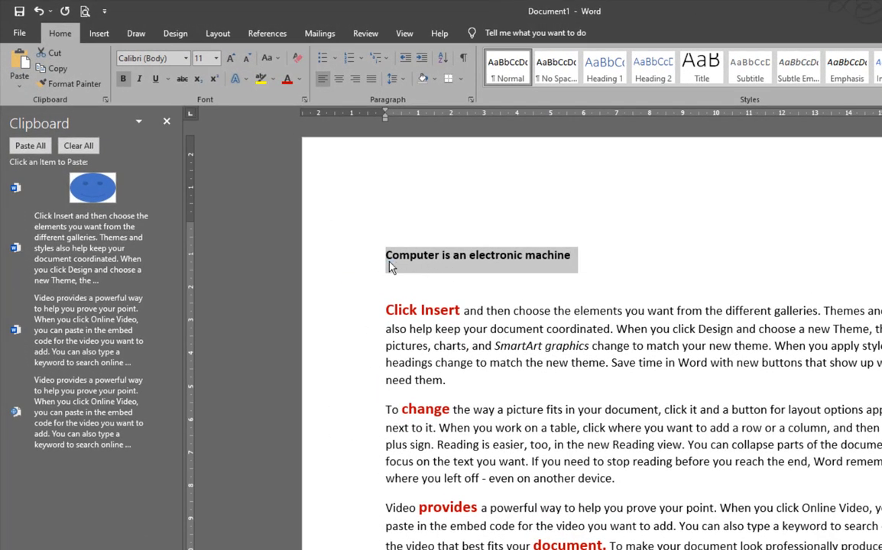
pyautogui.click(137, 81)
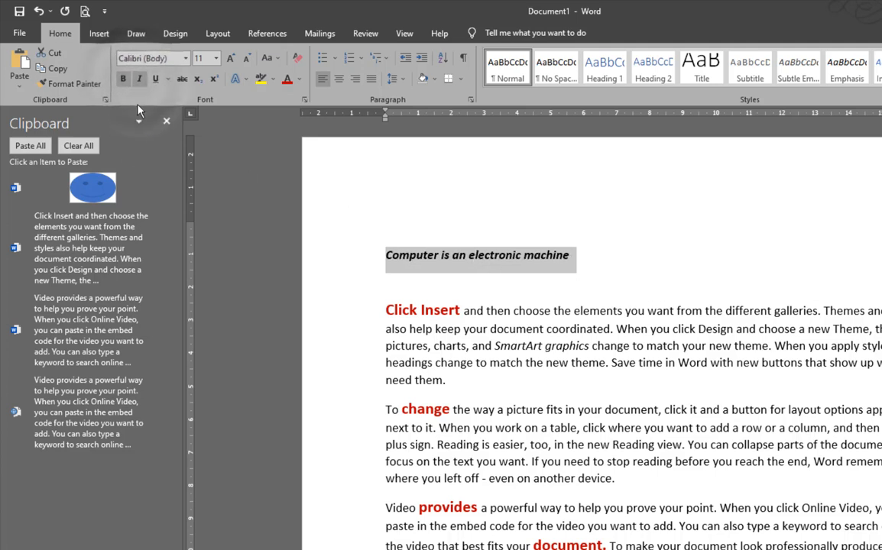
pyautogui.click(139, 82)
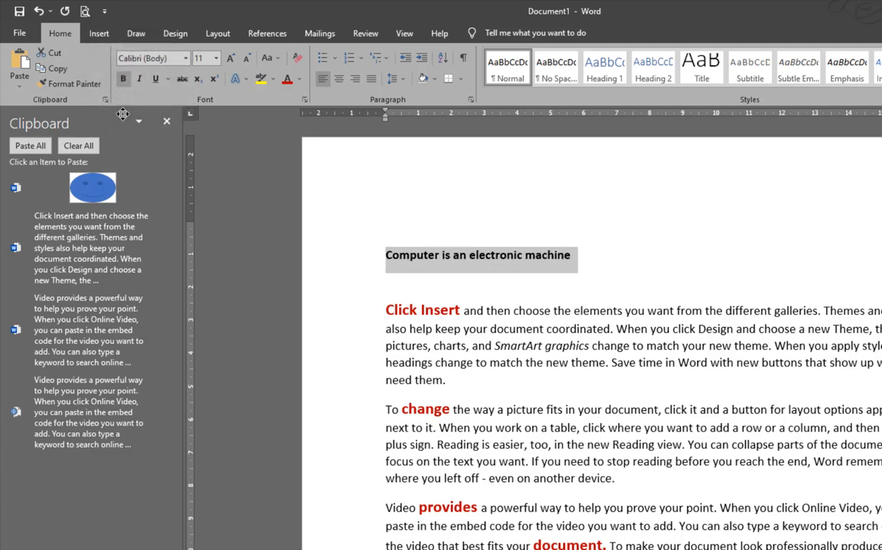
pyautogui.click(124, 81)
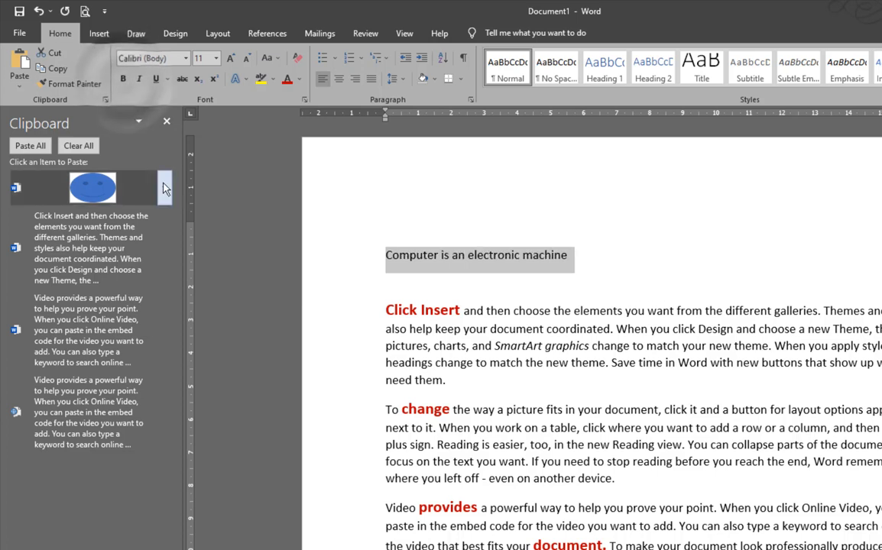
pyautogui.click(123, 80)
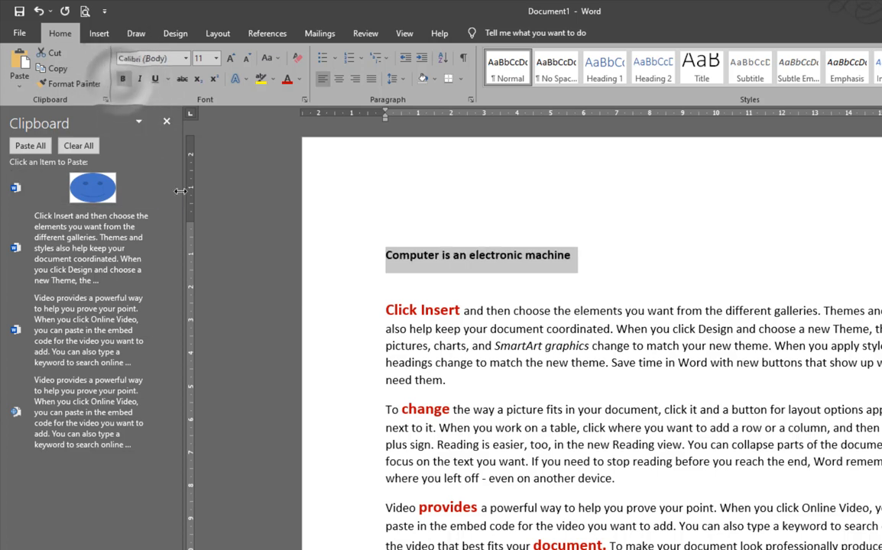
pyautogui.click(123, 79)
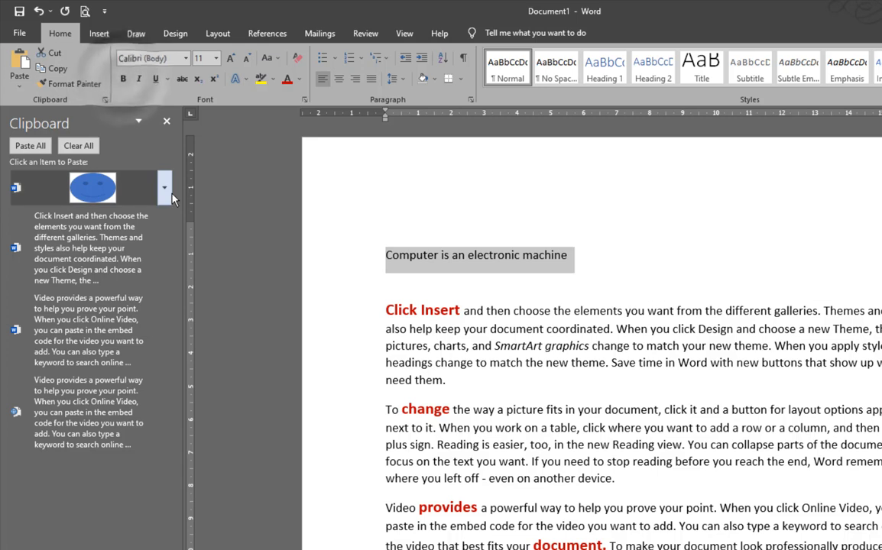
# Underline the heading 'Computer is an electronic machine' and set the underline colour to Red
pyautogui.click(155, 85)
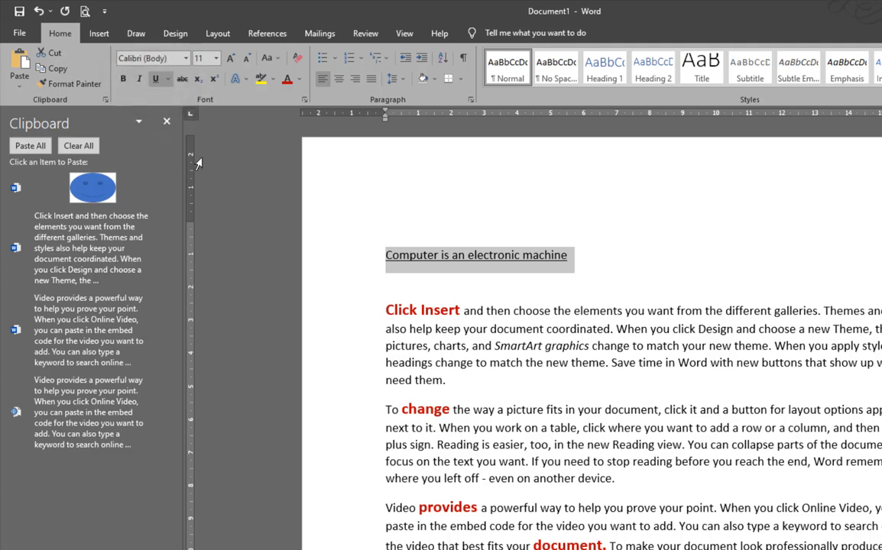
pyautogui.click(166, 81)
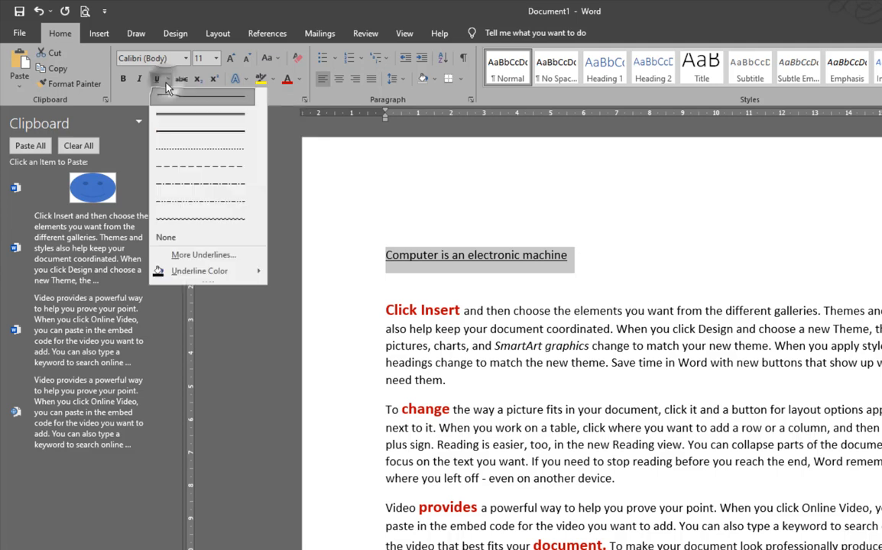
pyautogui.click(182, 121)
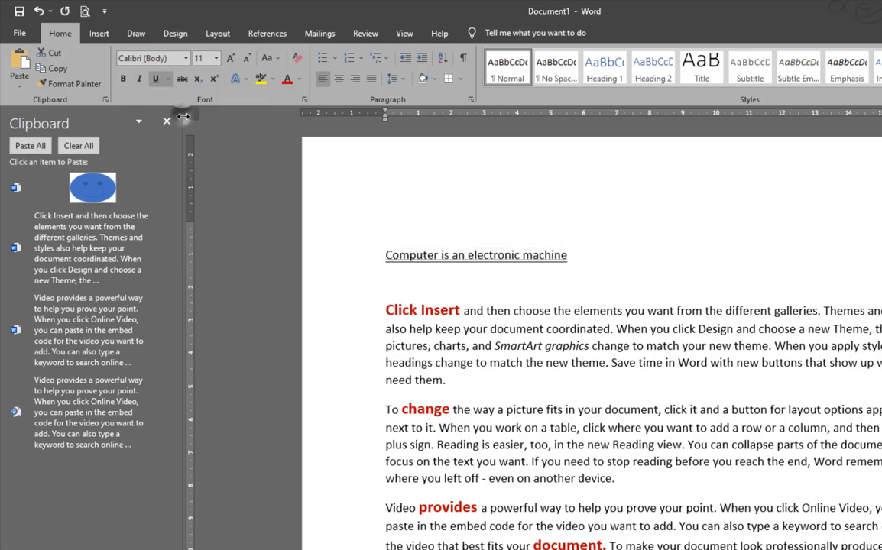
pyautogui.click(167, 79)
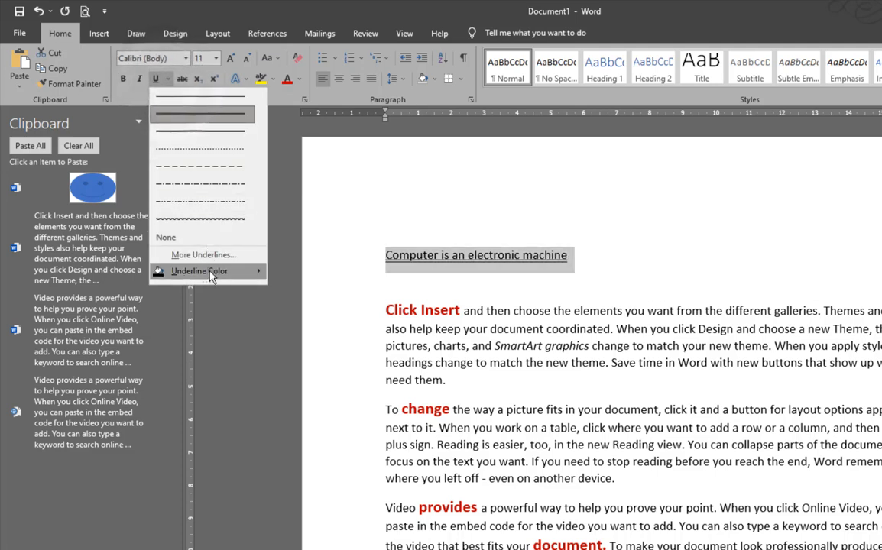
pyautogui.moveTo(199, 270)
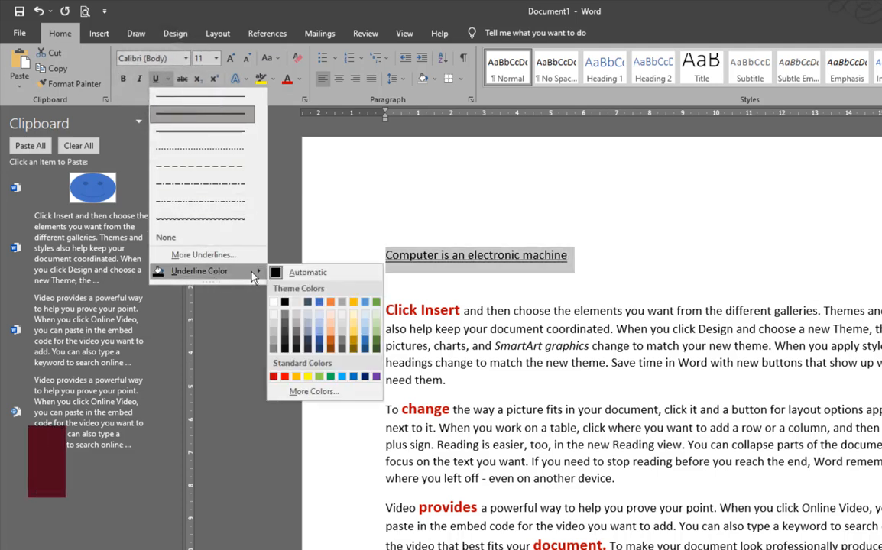
pyautogui.click(285, 376)
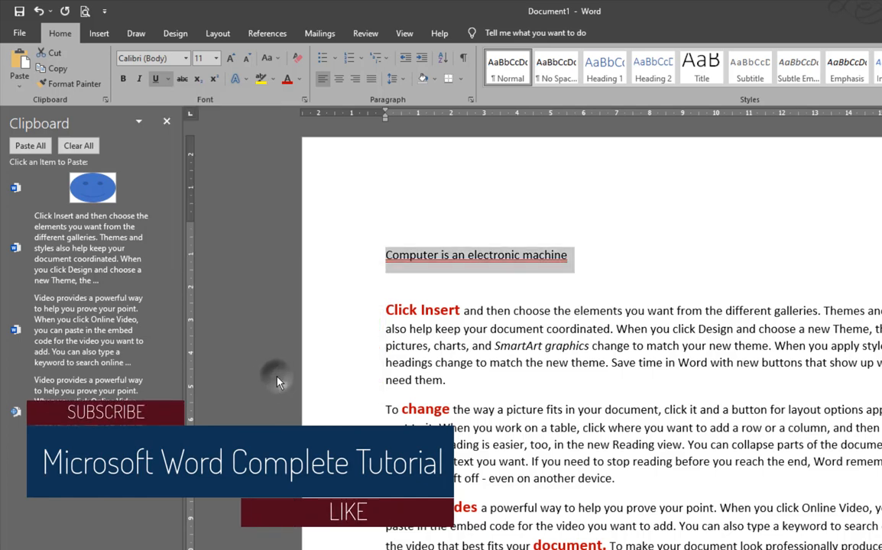
pyautogui.click(166, 80)
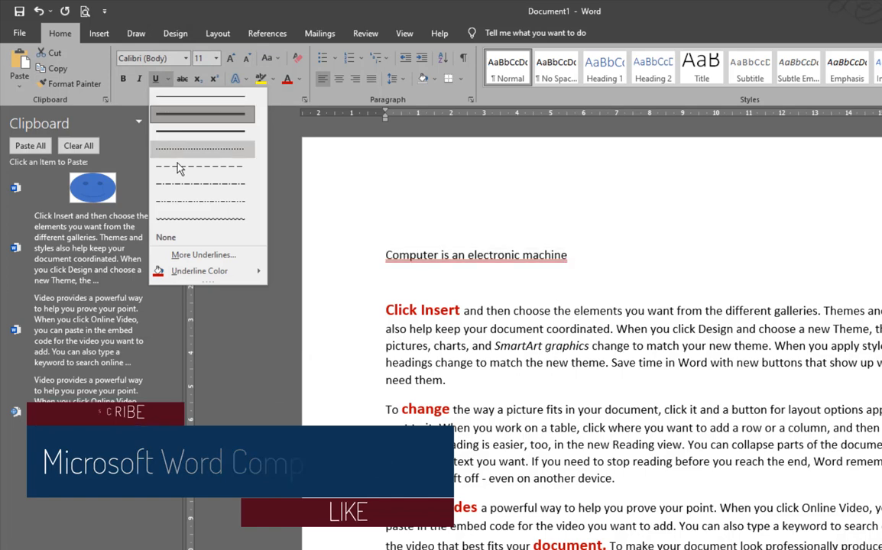
pyautogui.click(206, 255)
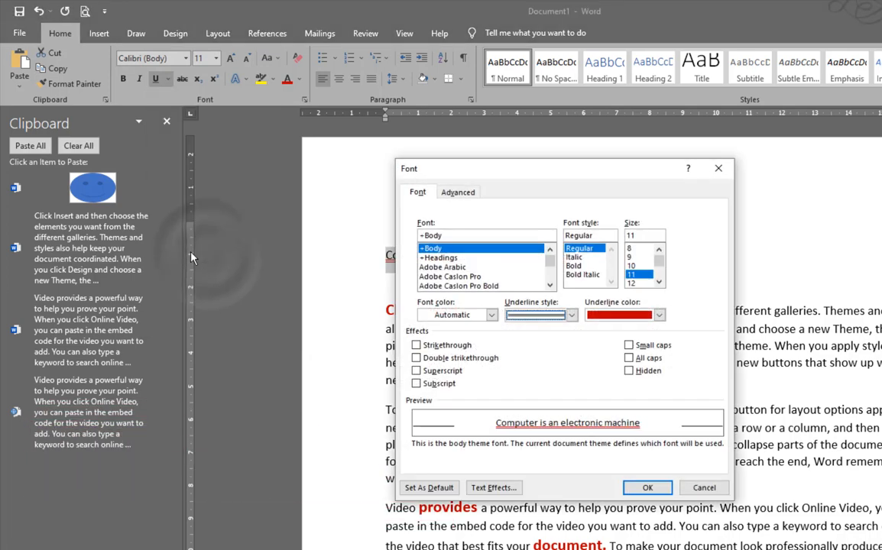
pyautogui.click(571, 315)
pyautogui.click(570, 315)
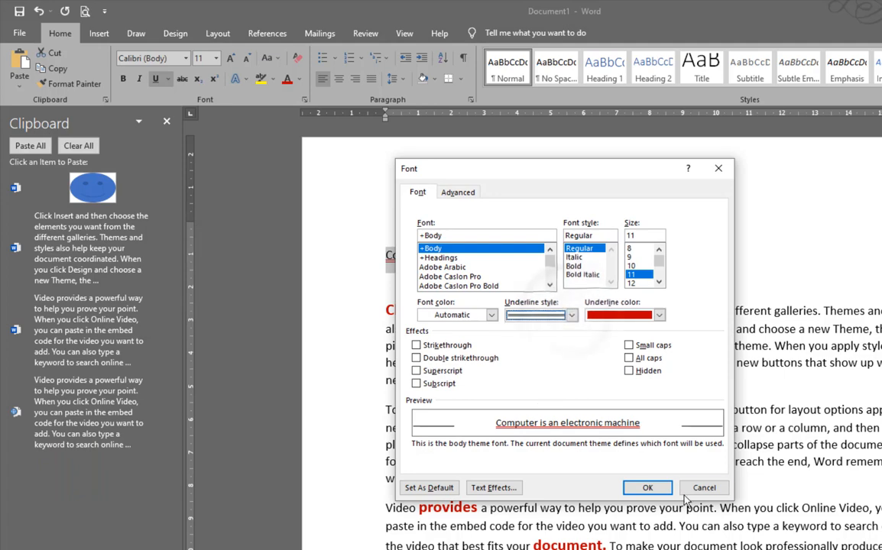
pyautogui.click(646, 487)
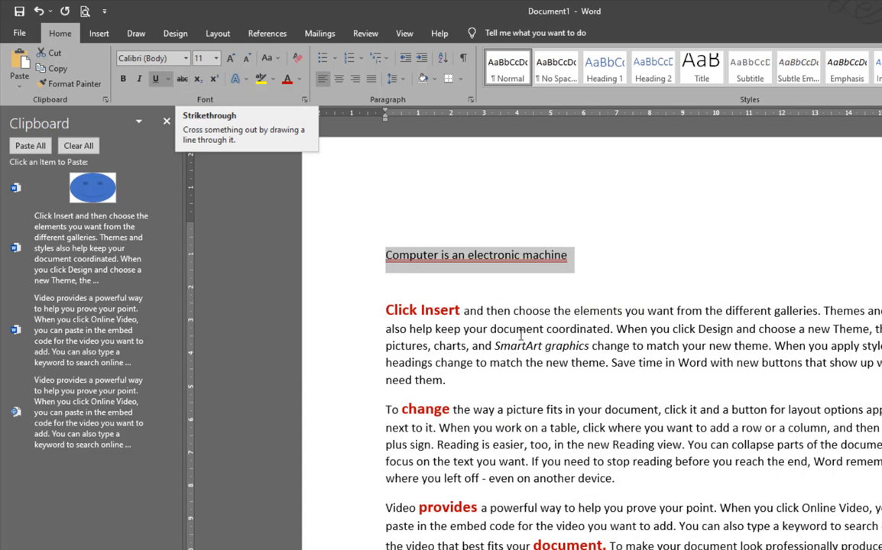
# Add two new lines, '2000' and '1500', beneath the heading
pyautogui.click(579, 258)
pyautogui.press('Return')
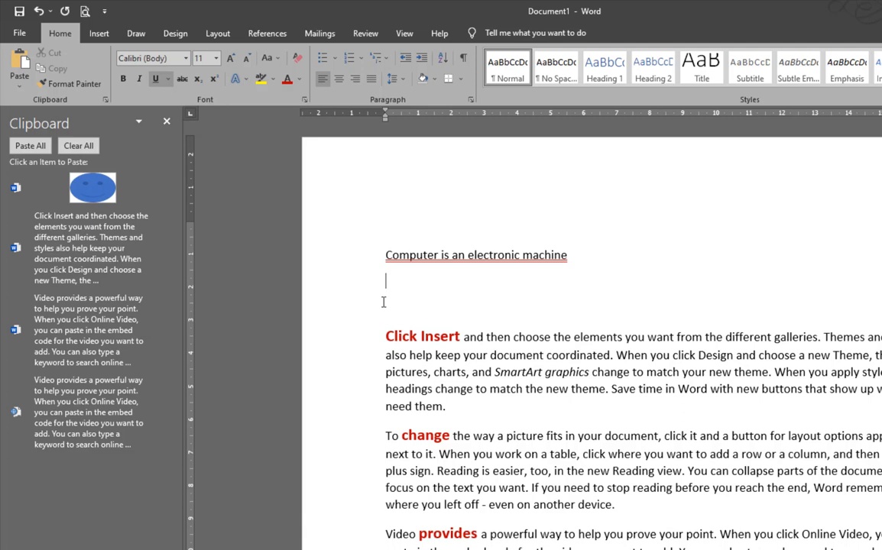
pyautogui.write('2000')
pyautogui.press('Return')
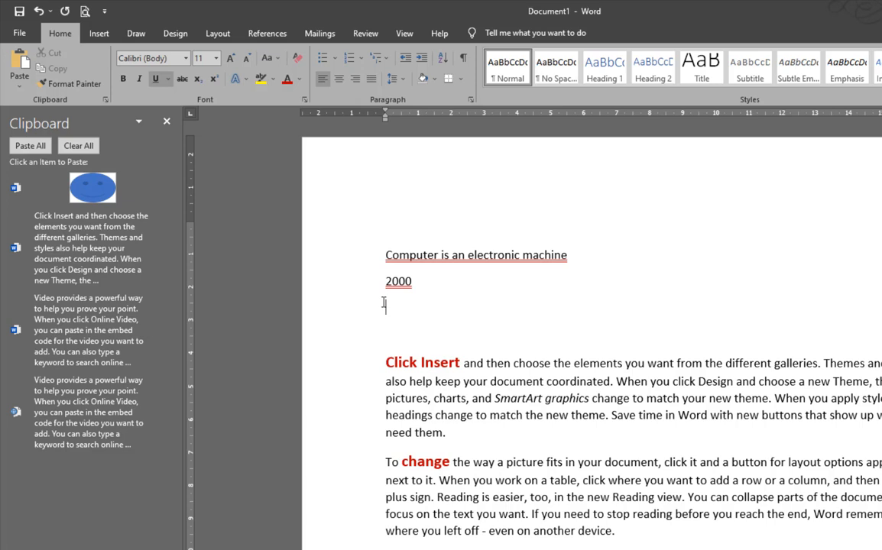
pyautogui.write('1500')
# Strike through 2000, then select both number lines
pyautogui.moveTo(377, 278); pyautogui.dragTo(414, 281)
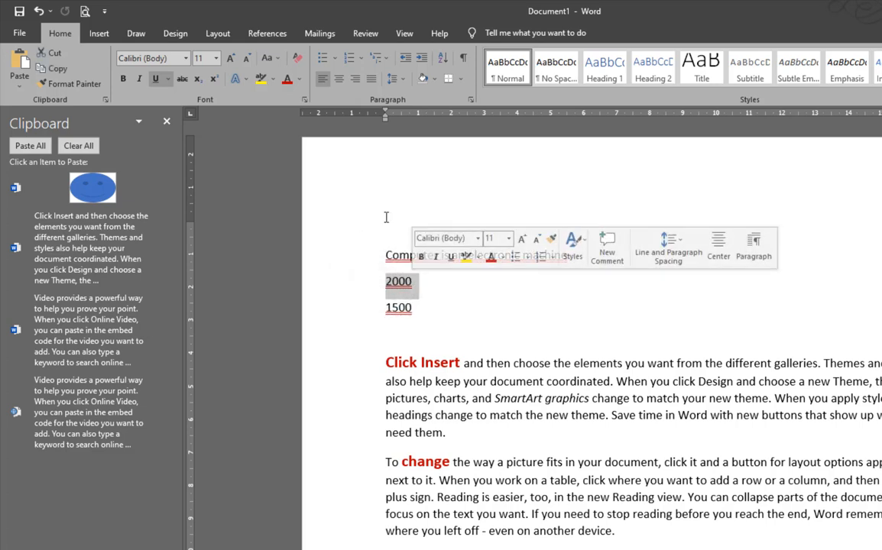
pyautogui.click(183, 79)
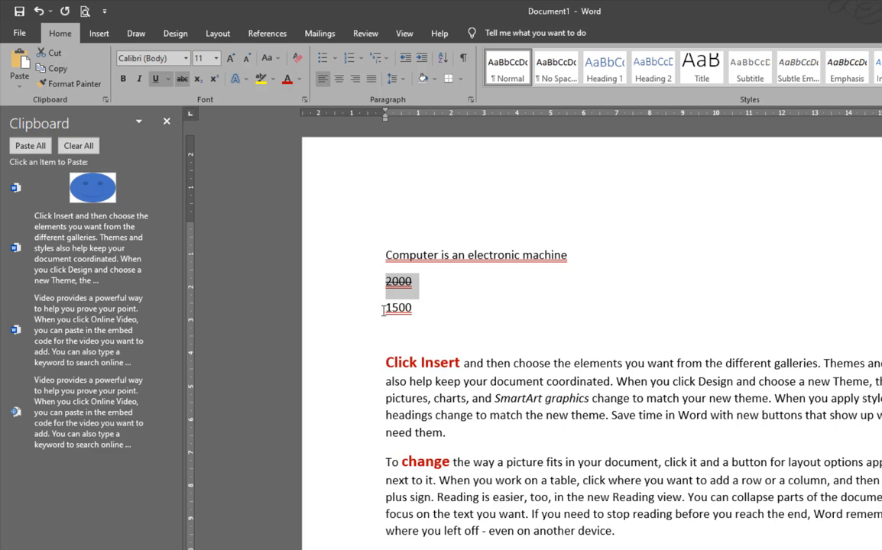
pyautogui.click(401, 280)
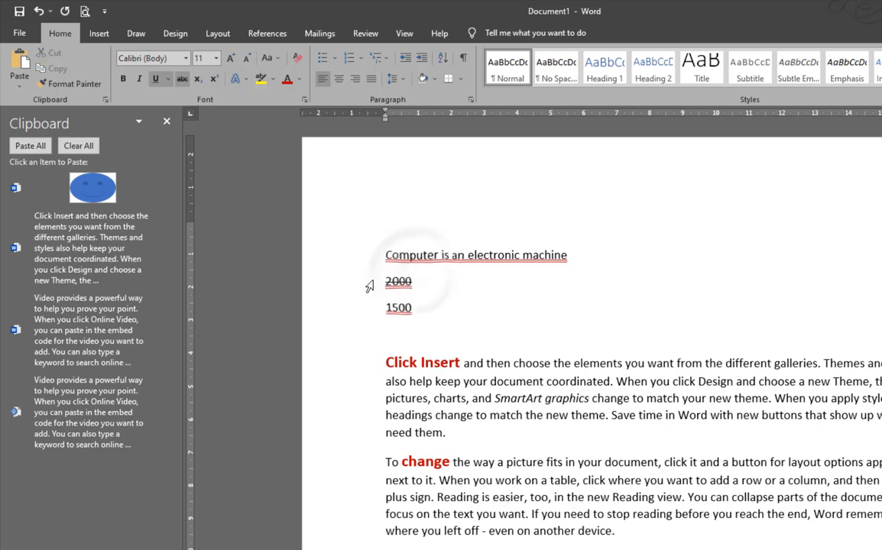
pyautogui.moveTo(396, 282); pyautogui.dragTo(433, 316)
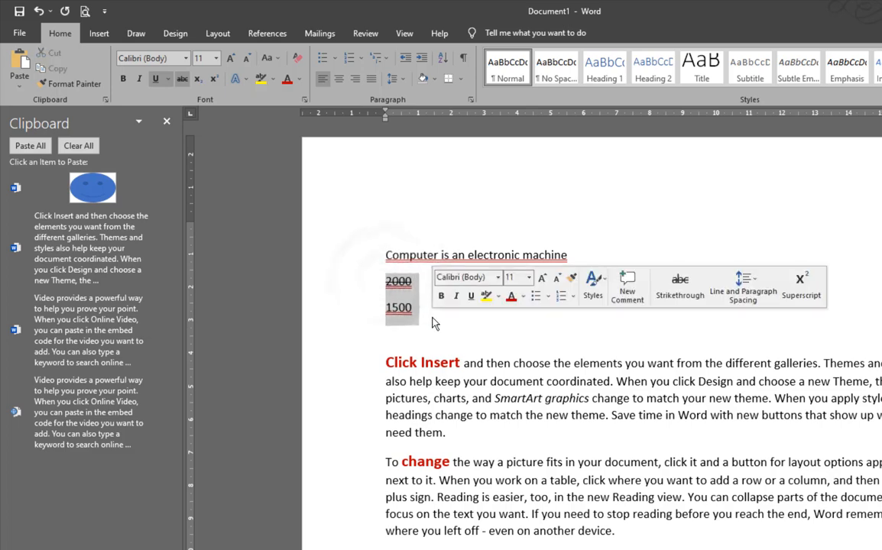
# Replace the number lines with '2x2' and enlarge it to 28 pt
pyautogui.press('Delete')
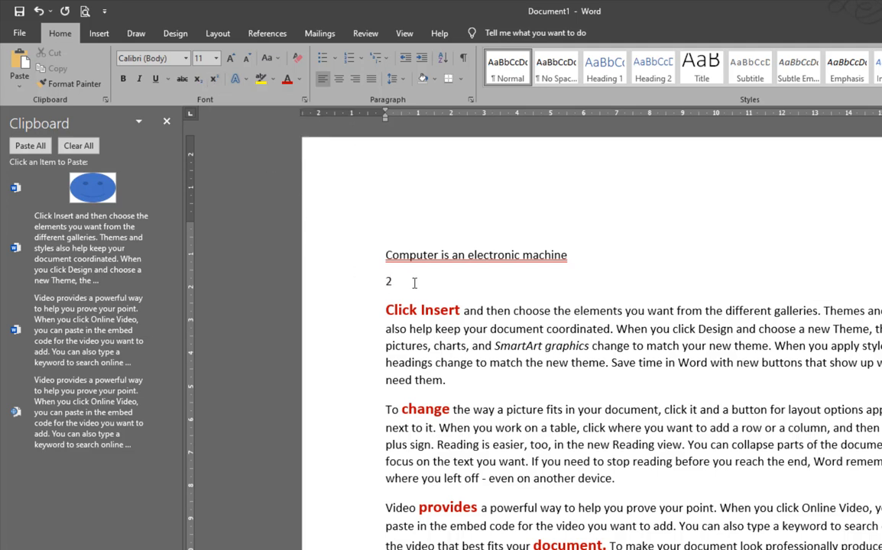
pyautogui.write('x2')
pyautogui.moveTo(385, 281); pyautogui.dragTo(414, 281)
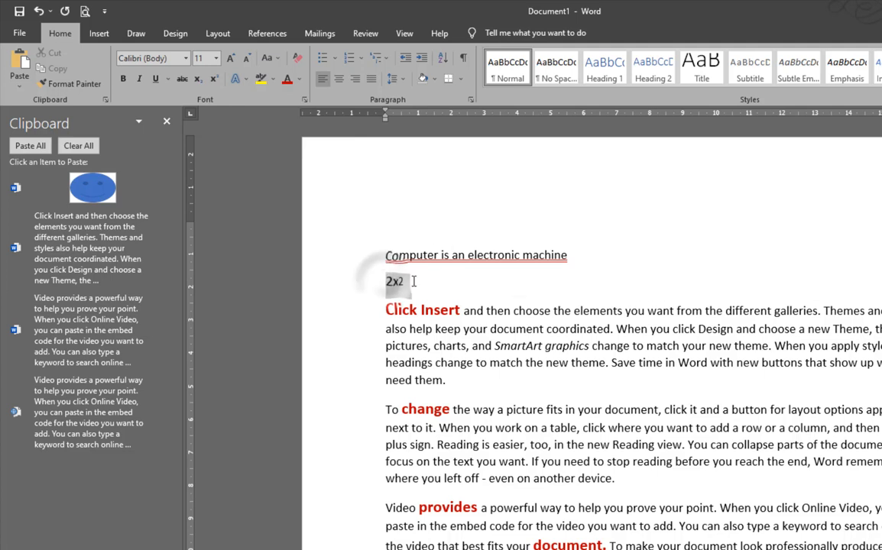
pyautogui.click(229, 60)
pyautogui.click(227, 61)
pyautogui.click(228, 61)
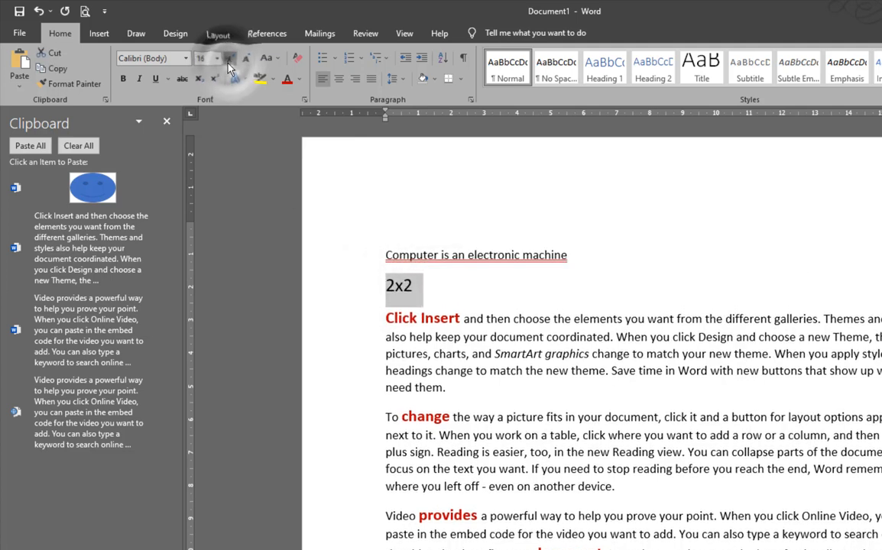
pyautogui.click(228, 61)
pyautogui.click(227, 62)
pyautogui.click(228, 61)
pyautogui.click(228, 61)
pyautogui.click(227, 61)
pyautogui.click(228, 61)
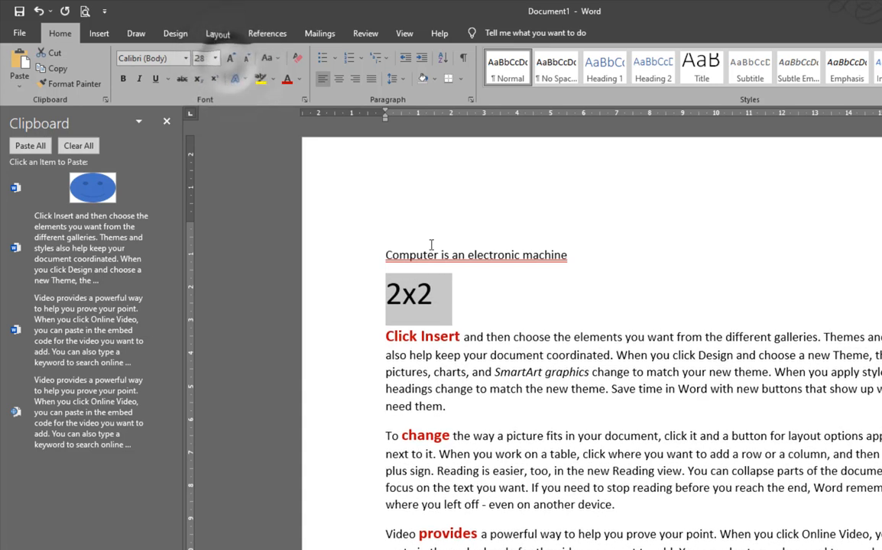
pyautogui.click(447, 295)
# Make the final 2 a superscript exponent, then type 'the' after it
pyautogui.moveTo(437, 295); pyautogui.dragTo(418, 296)
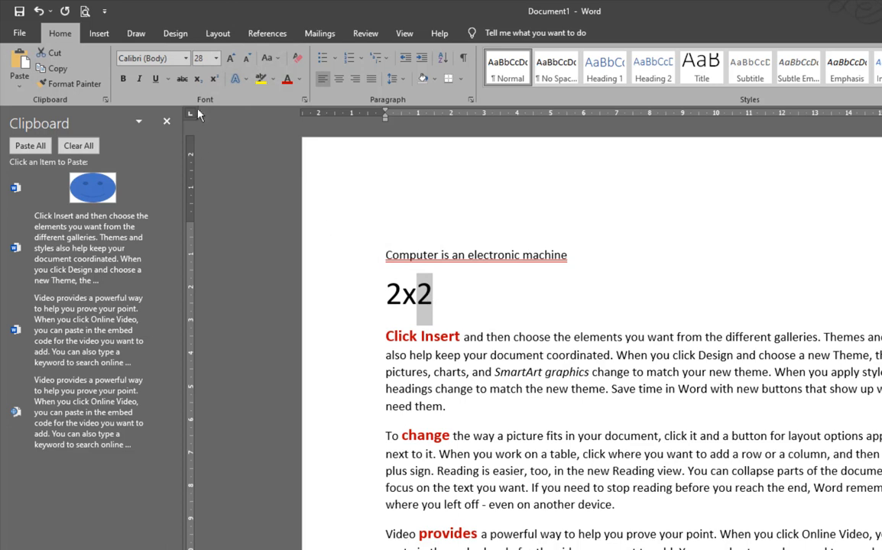
pyautogui.click(198, 80)
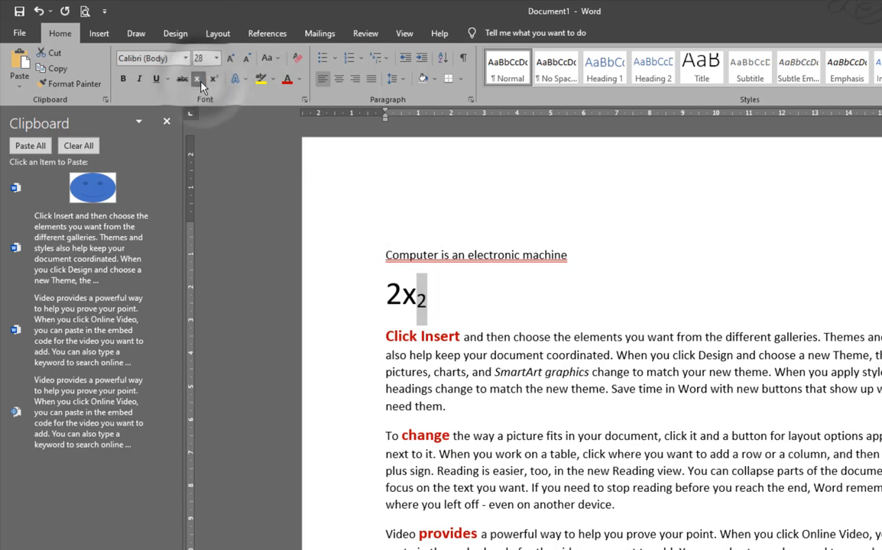
pyautogui.click(214, 79)
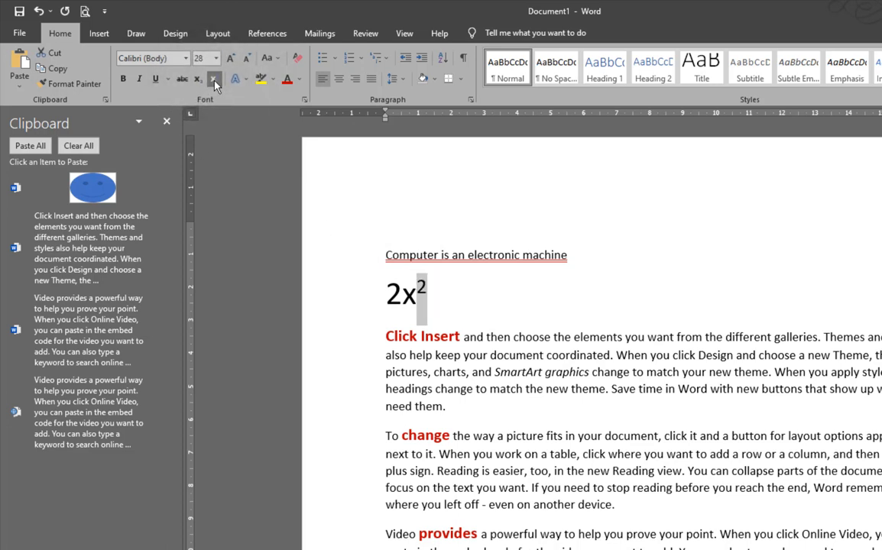
pyautogui.click(450, 299)
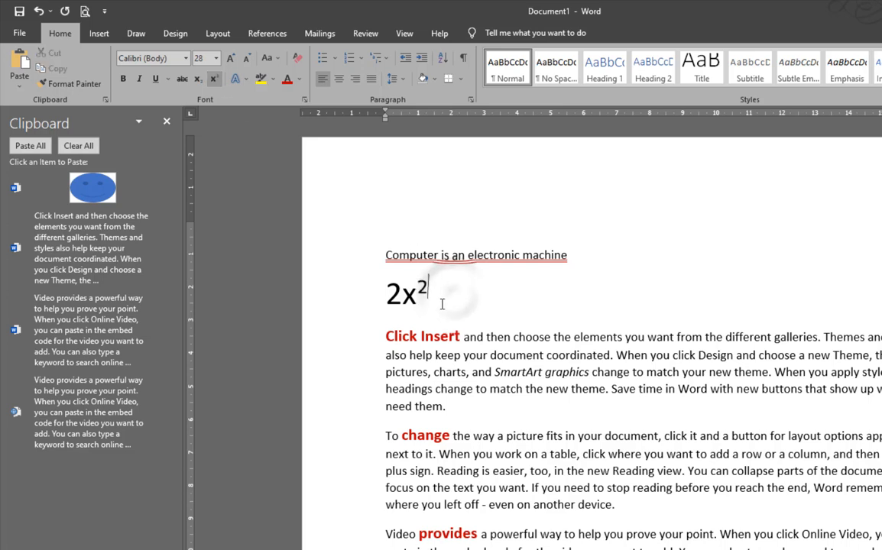
pyautogui.click(214, 79)
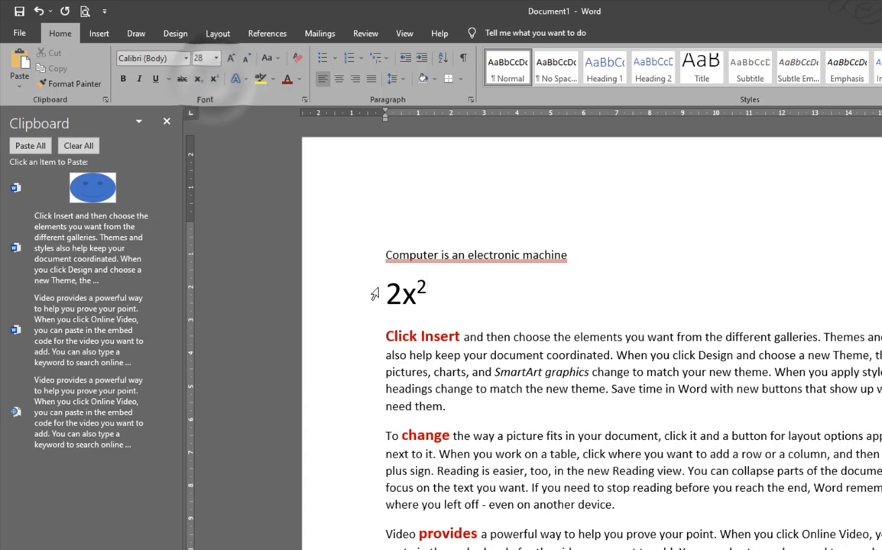
pyautogui.click(421, 289)
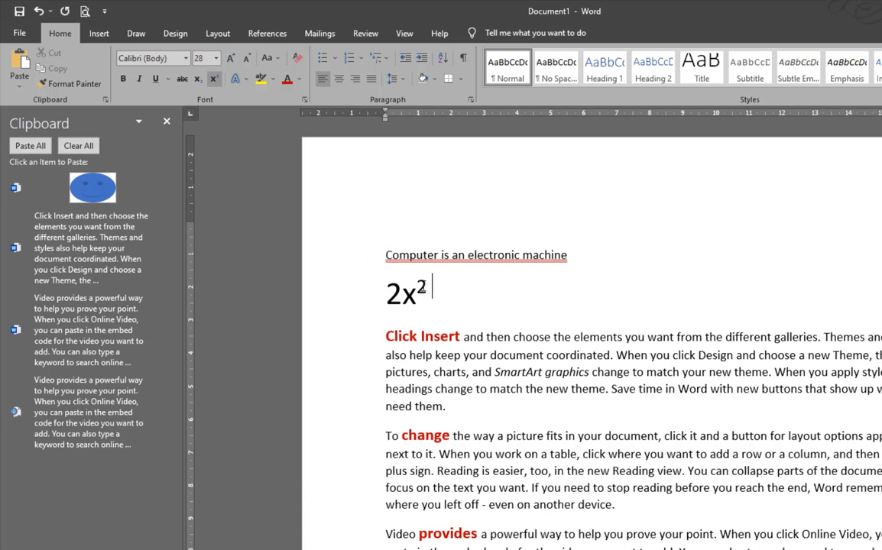
pyautogui.write('the')
# Replace the word 'the' with normal-height 'log2', make that 2 a subscript, and select the line
pyautogui.press('BackSpace')
pyautogui.press('BackSpace')
pyautogui.press('BackSpace')
pyautogui.press('BackSpace')
pyautogui.click(215, 80)
pyautogui.write('lo')
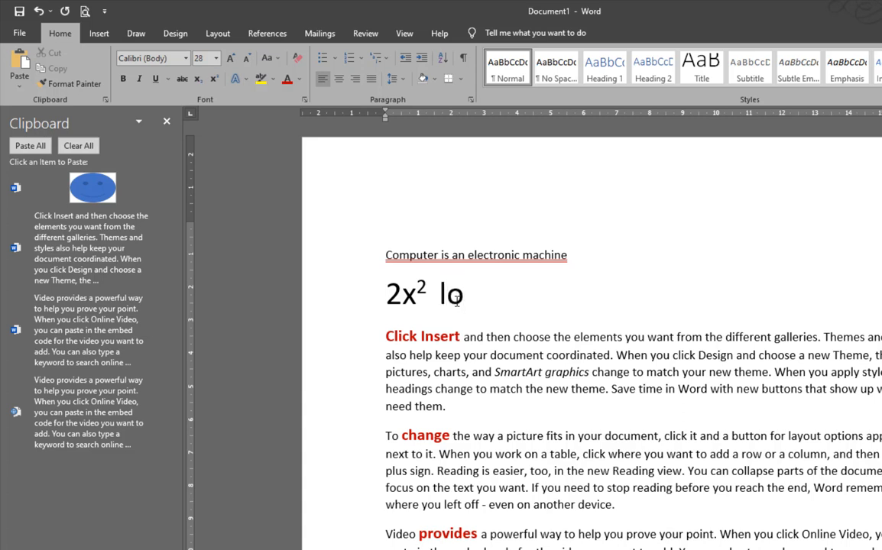
pyautogui.write('g2')
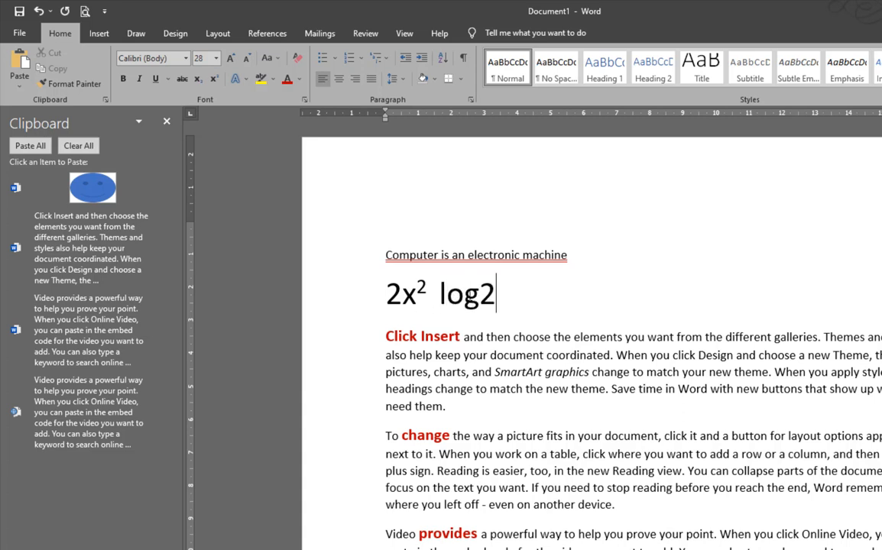
pyautogui.moveTo(479, 294); pyautogui.dragTo(495, 291)
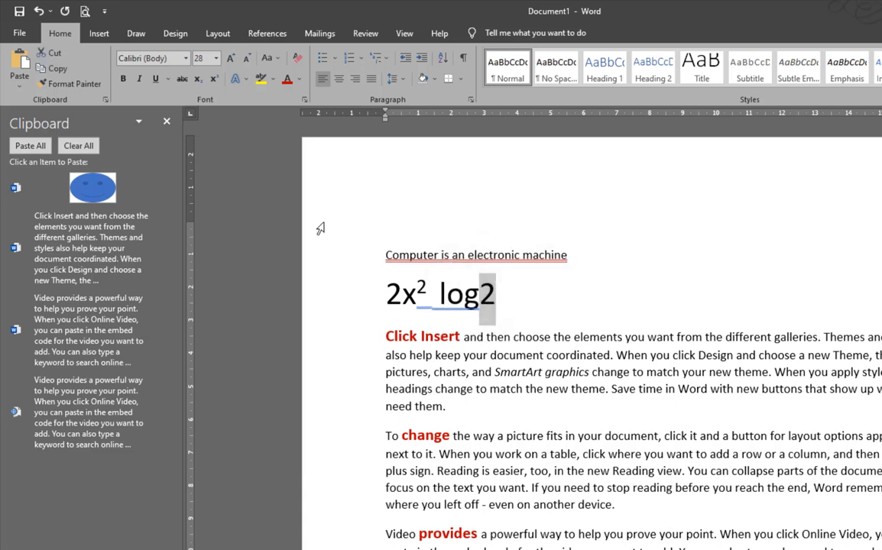
pyautogui.click(197, 81)
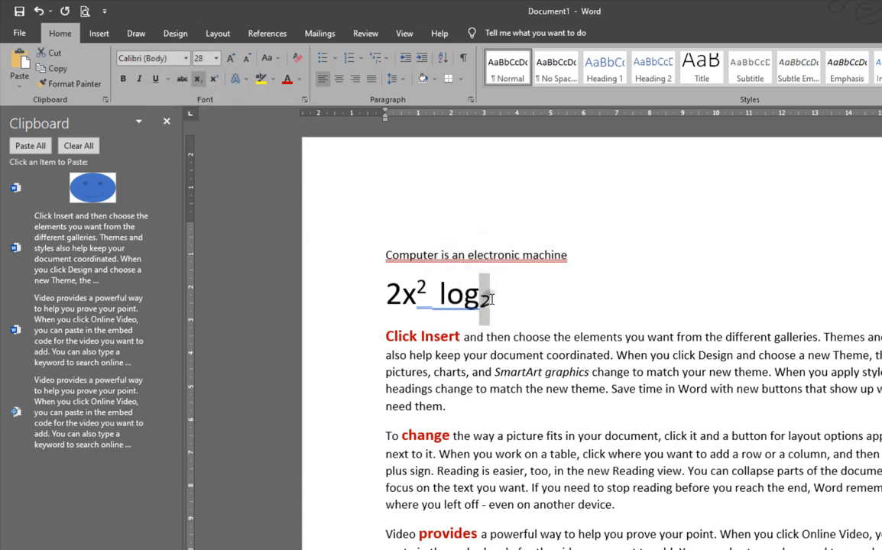
pyautogui.click(379, 297)
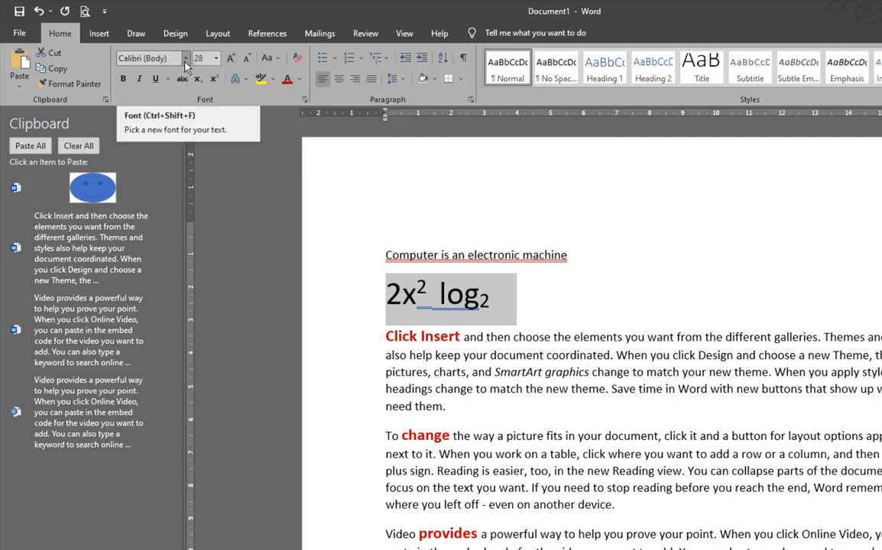
# Delete the 2x² log₂ line and select the heading 'Computer is an electronic machine'
pyautogui.tripleClick(412, 303)
pyautogui.press('Delete')
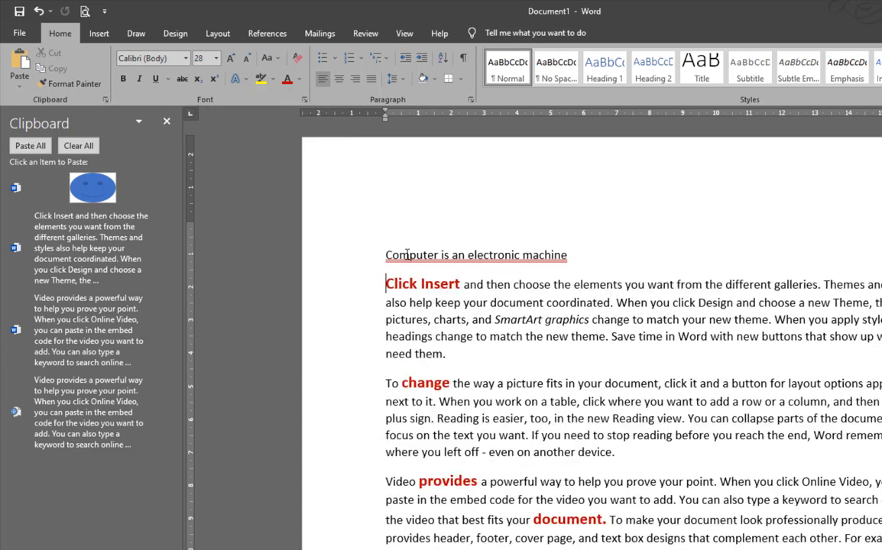
pyautogui.moveTo(386, 256); pyautogui.dragTo(582, 253)
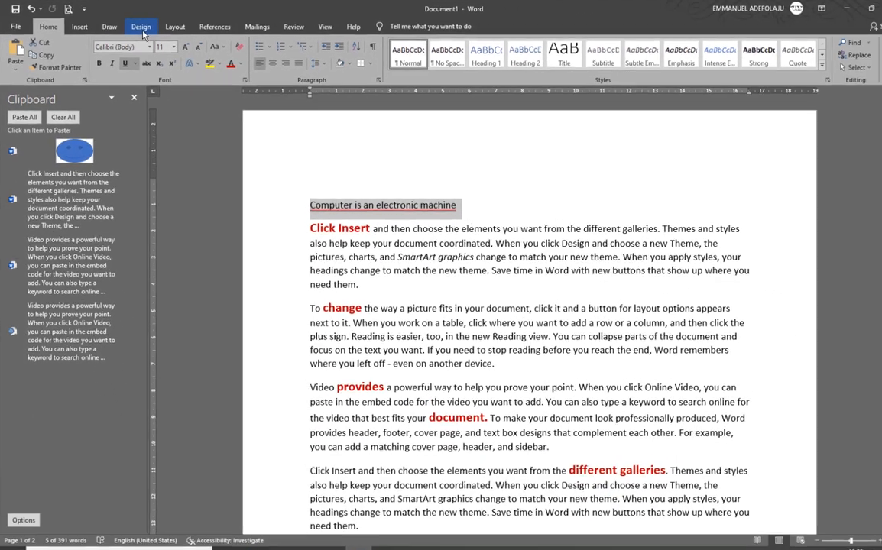
# Open the Design tab's theme fonts list, close it unchanged, and return to Home
pyautogui.click(175, 35)
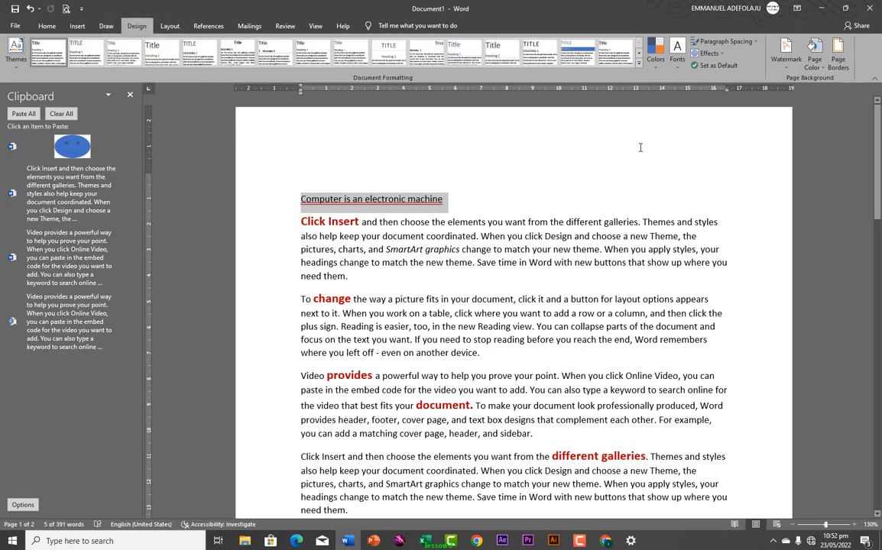
pyautogui.click(673, 69)
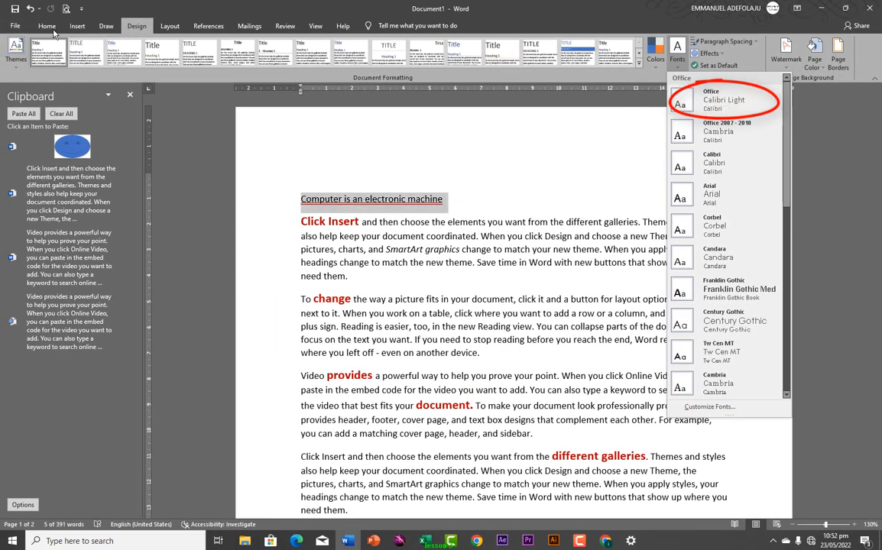
pyautogui.click(52, 29)
pyautogui.click(50, 27)
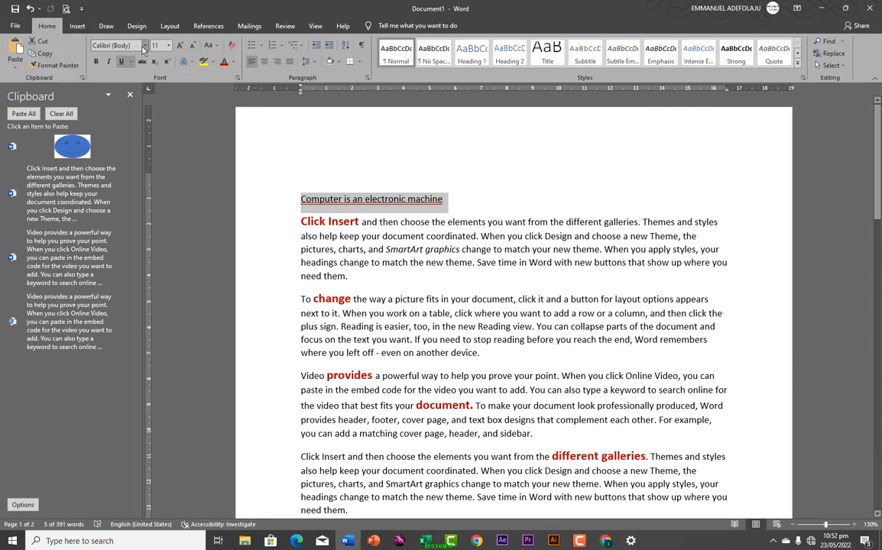
# Set the heading font to Arial Black at 22 pt
pyautogui.click(145, 46)
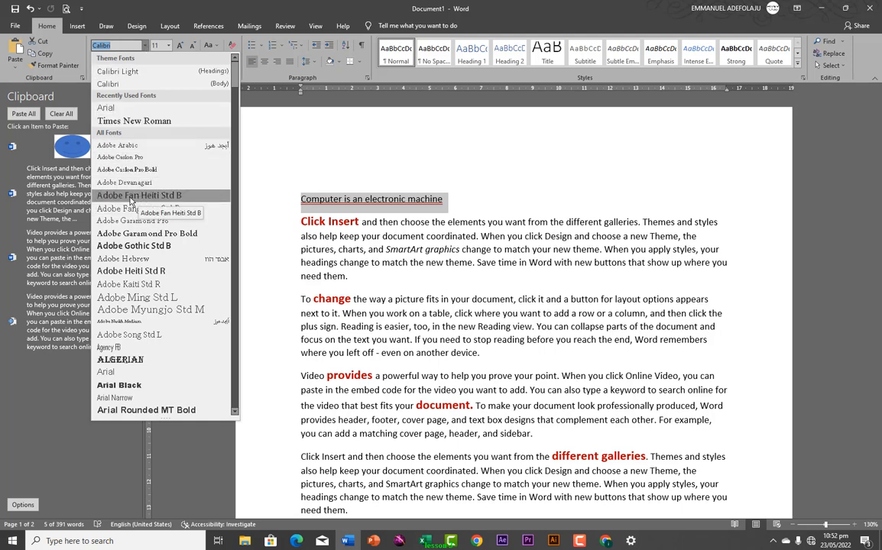
pyautogui.click(120, 385)
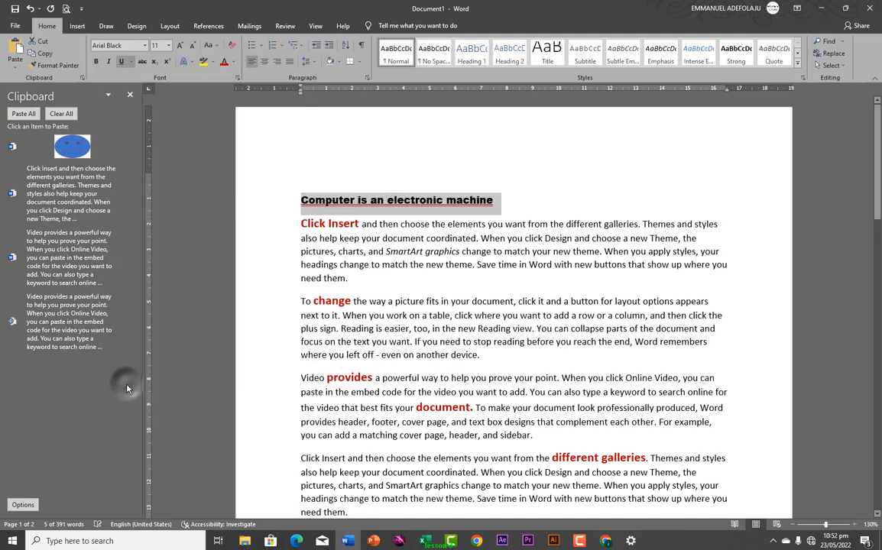
pyautogui.click(143, 47)
pyautogui.click(143, 46)
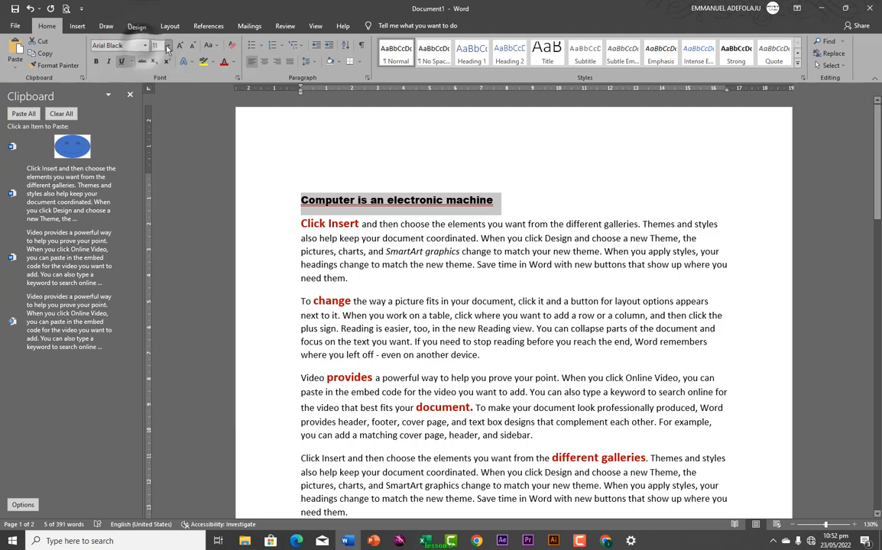
pyautogui.click(168, 45)
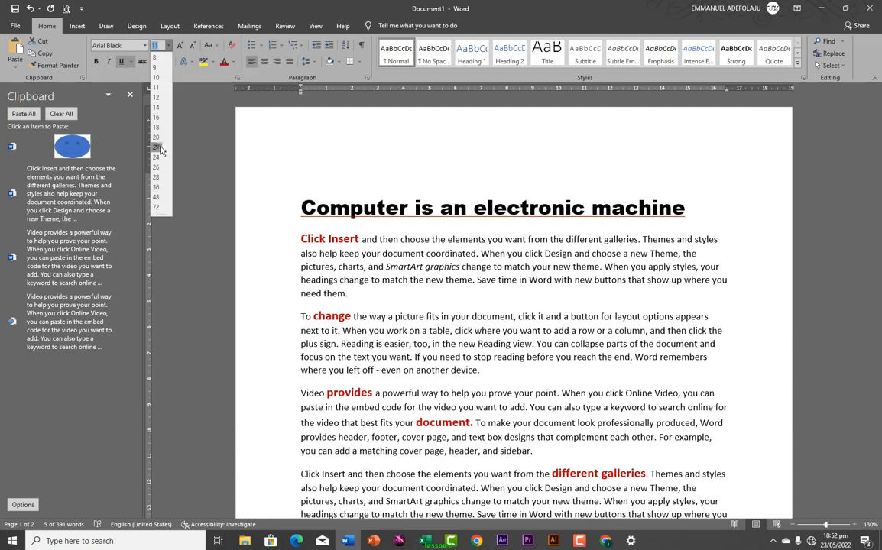
pyautogui.click(156, 146)
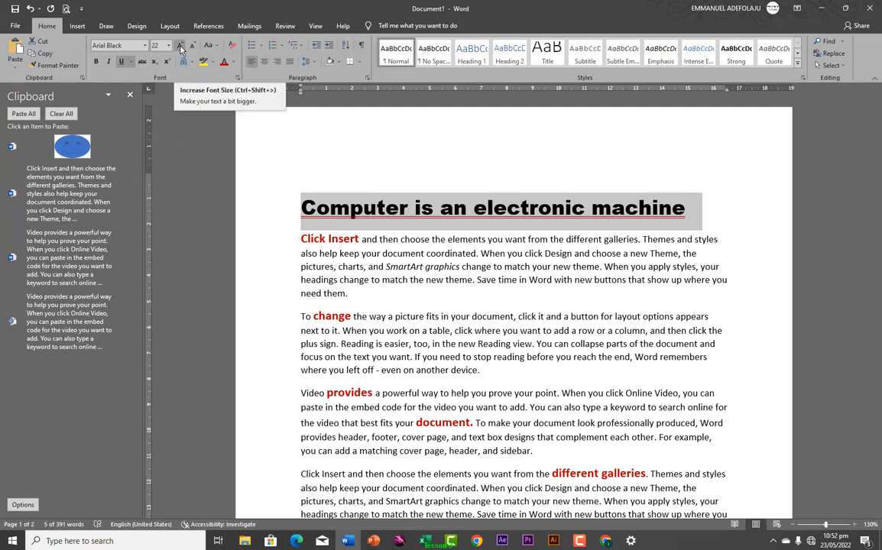
# Grow the heading font, then shrink it back to settle at 24 pt
pyautogui.click(180, 46)
pyautogui.click(180, 47)
pyautogui.click(180, 47)
pyautogui.click(180, 47)
pyautogui.click(181, 46)
pyautogui.click(180, 47)
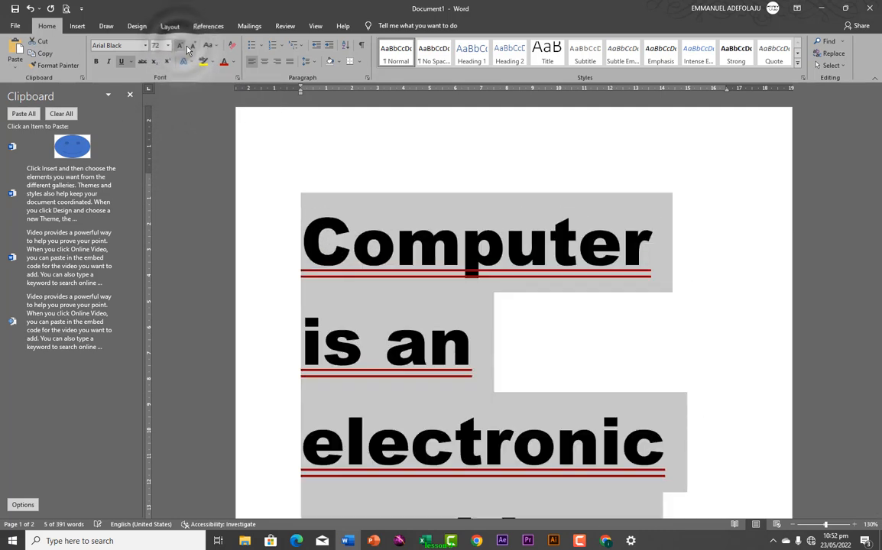
pyautogui.click(192, 47)
pyautogui.click(192, 47)
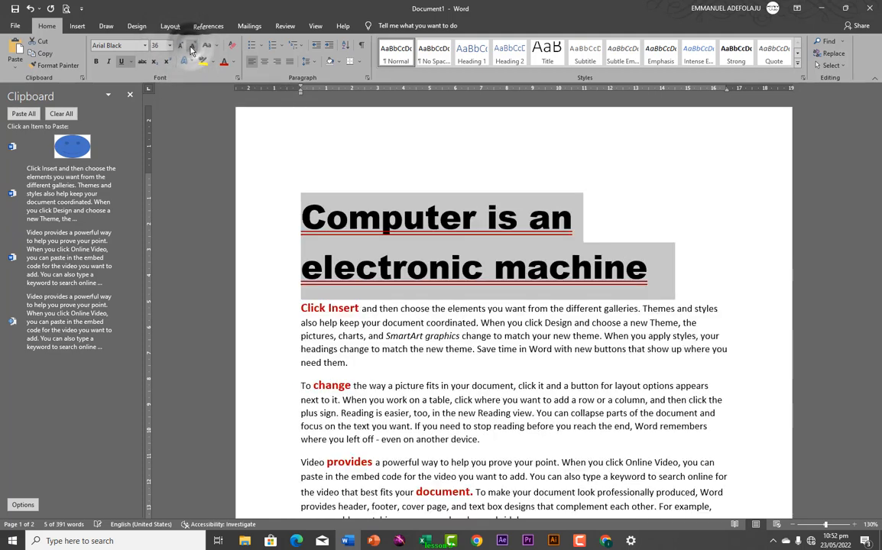
pyautogui.click(192, 46)
pyautogui.click(192, 46)
pyautogui.click(192, 47)
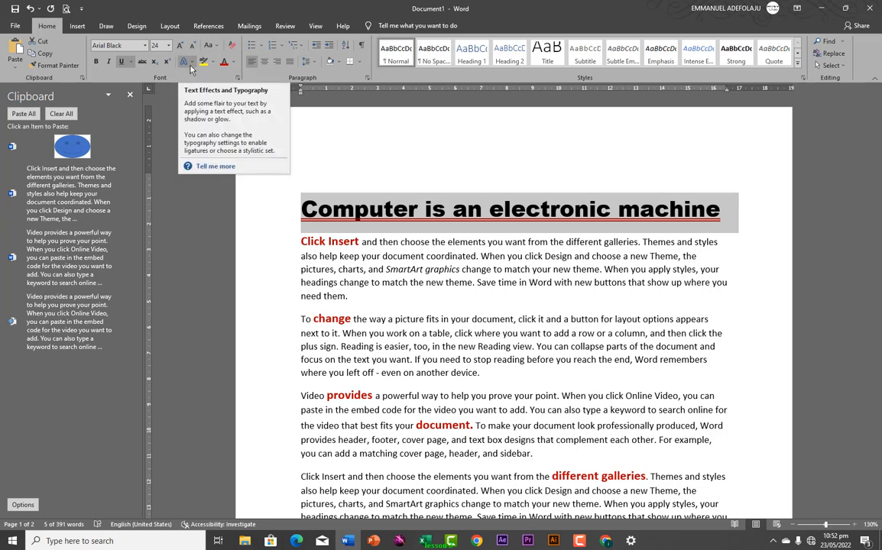
# Apply a Dark Red text outline to the heading letters via Text Effects and Typography
pyautogui.click(191, 68)
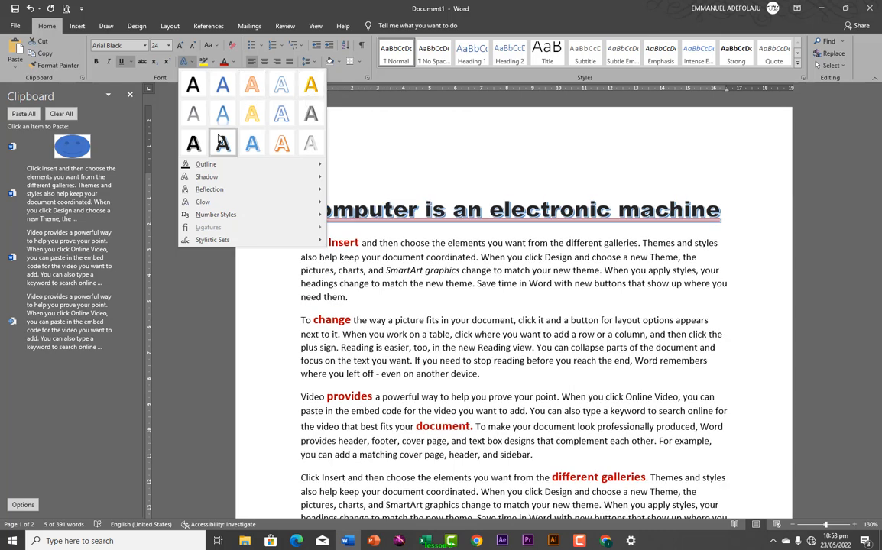
pyautogui.moveTo(291, 166)
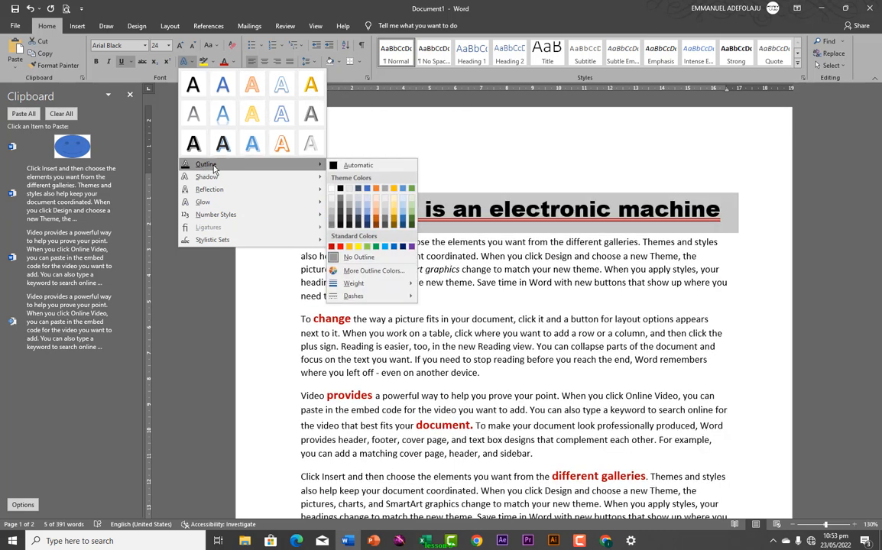
pyautogui.click(330, 246)
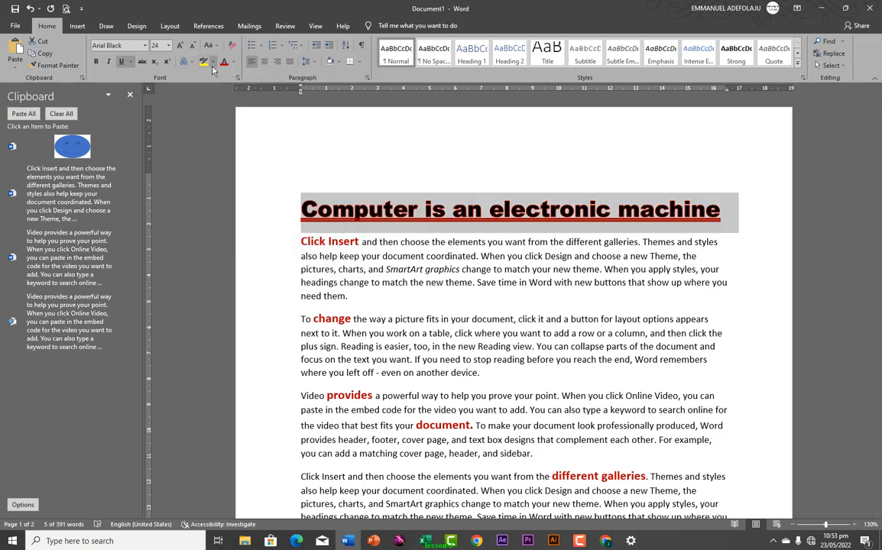
pyautogui.click(183, 61)
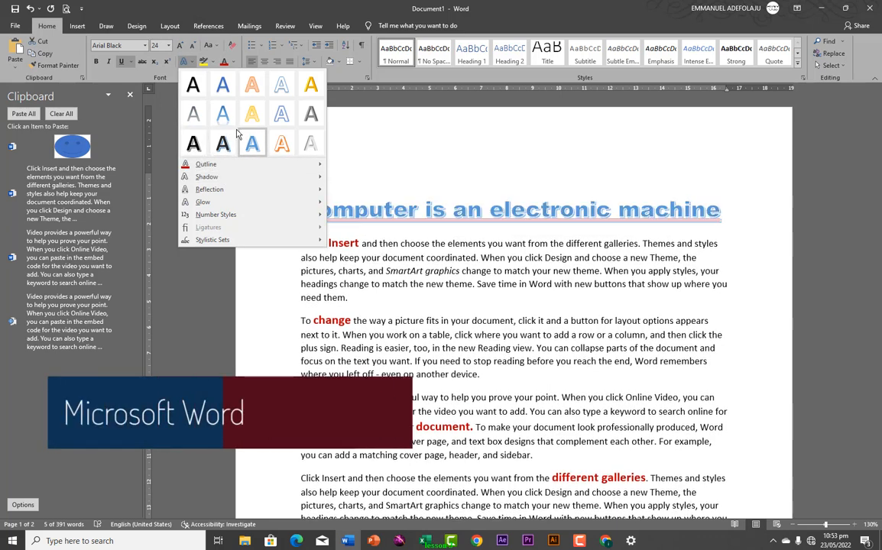
pyautogui.moveTo(207, 200)
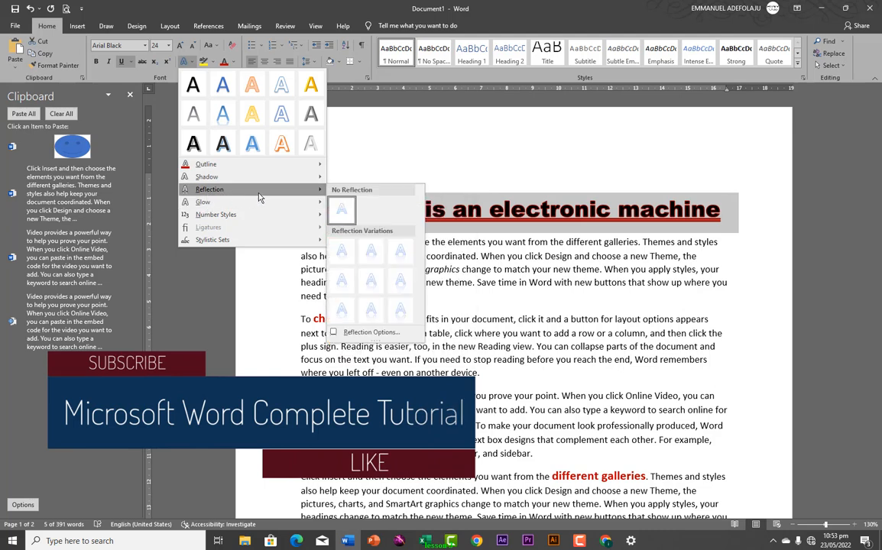
pyautogui.press('Escape')
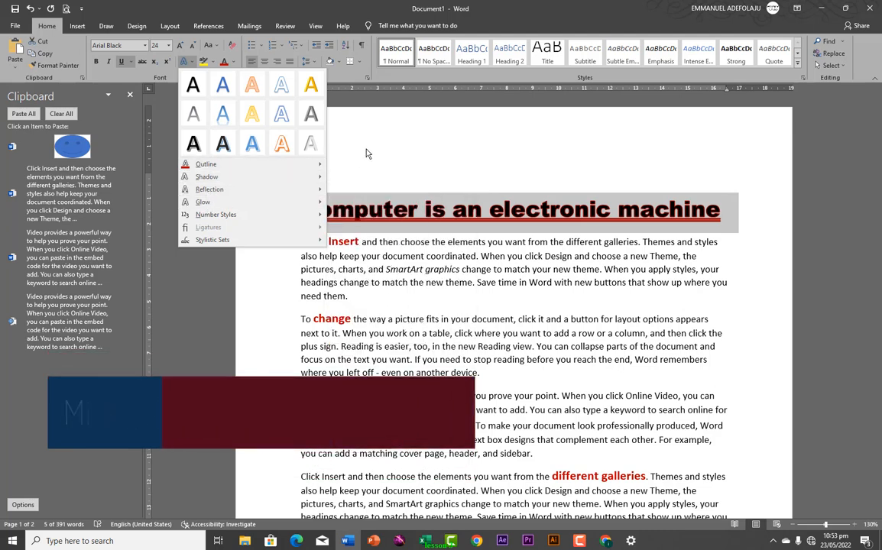
pyautogui.press('Escape')
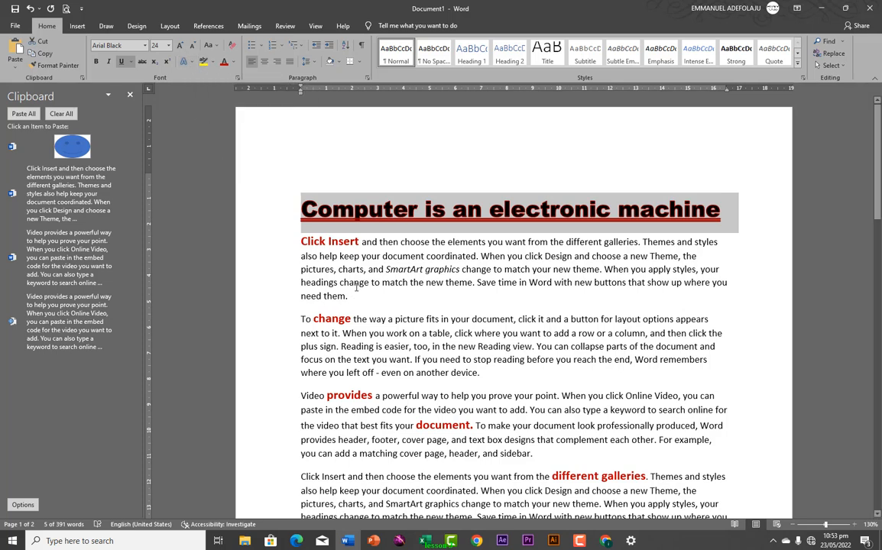
pyautogui.click(317, 254)
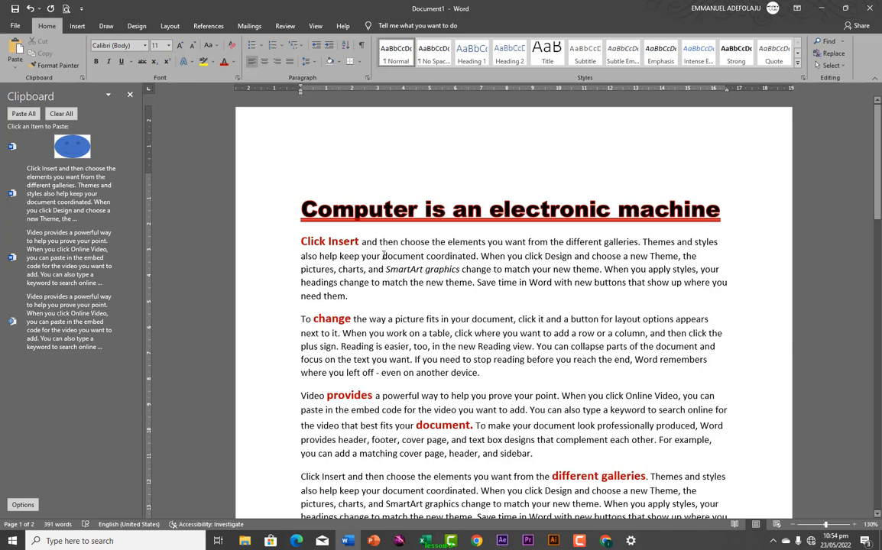
# Switch the highlight colour to Red and highlight 'document coordinated' with it
pyautogui.moveTo(384, 256); pyautogui.dragTo(460, 264)
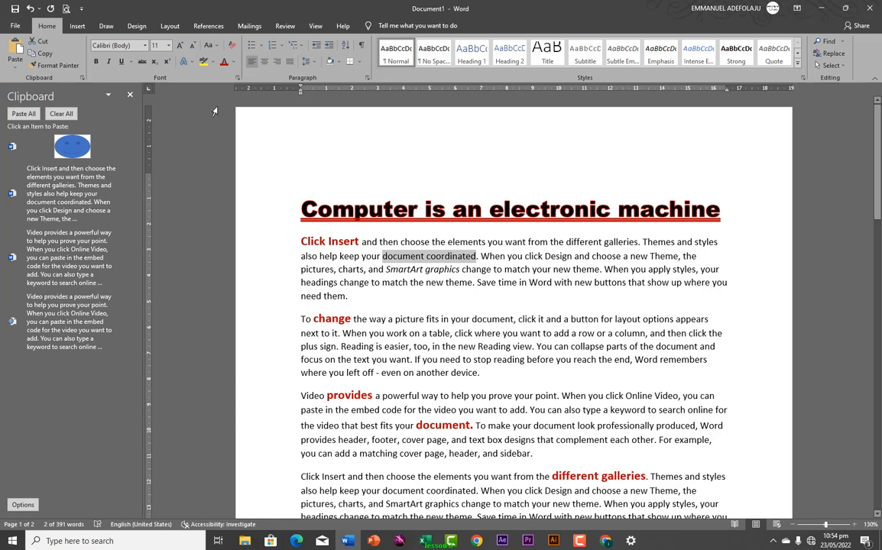
pyautogui.click(204, 63)
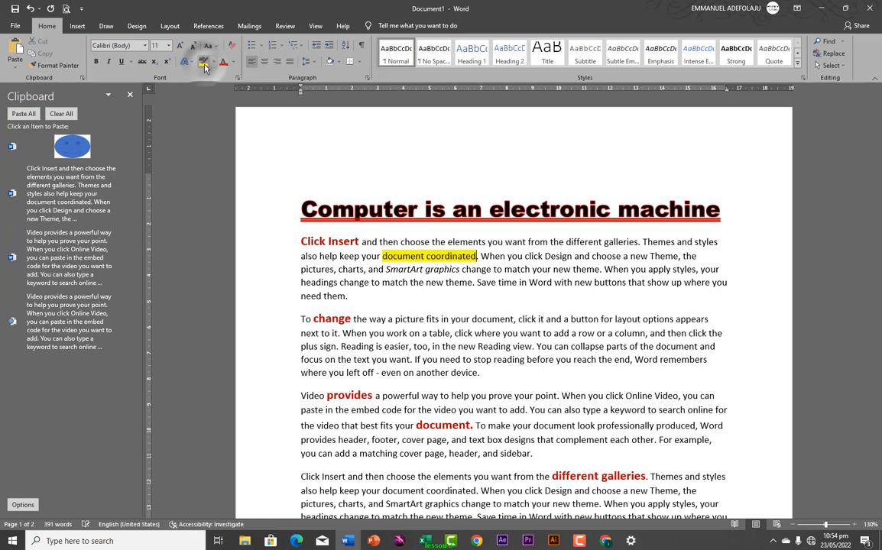
pyautogui.click(213, 64)
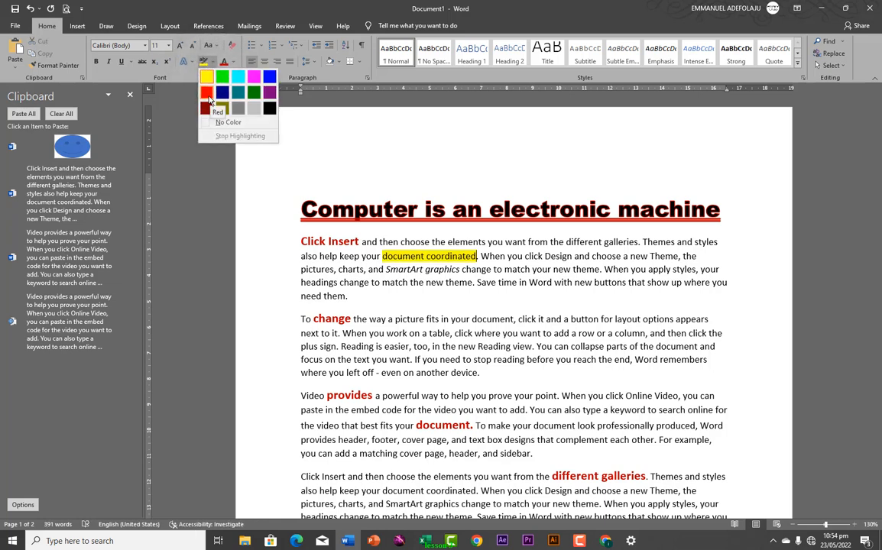
pyautogui.click(207, 94)
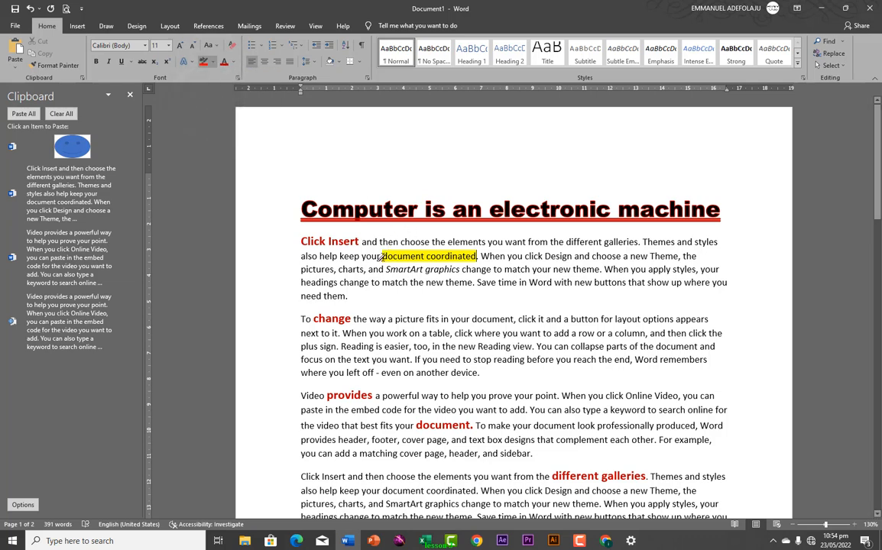
pyautogui.moveTo(381, 257)
pyautogui.mouseDown()
pyautogui.moveTo(470, 257)
pyautogui.moveTo(444, 258)
pyautogui.mouseUp()
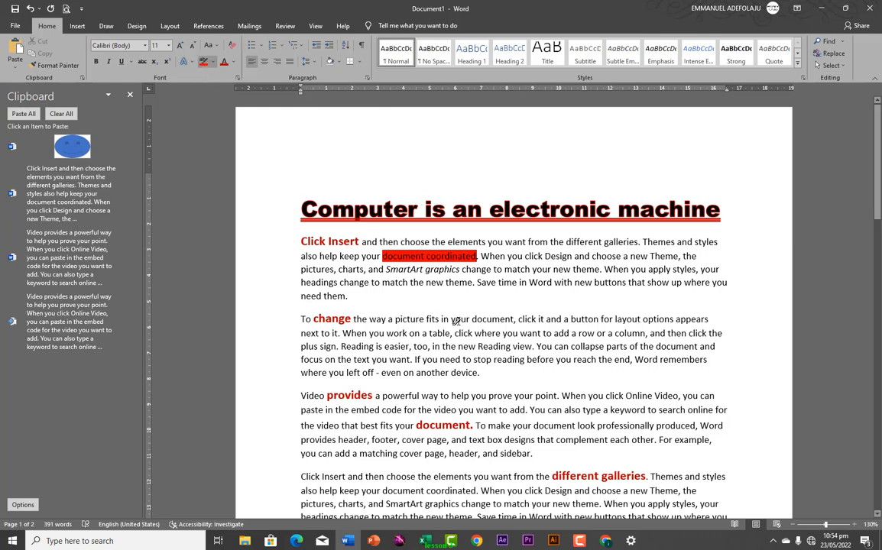
# Highlight 'your document' and the Online Video sentence in red
pyautogui.moveTo(450, 320); pyautogui.dragTo(514, 321)
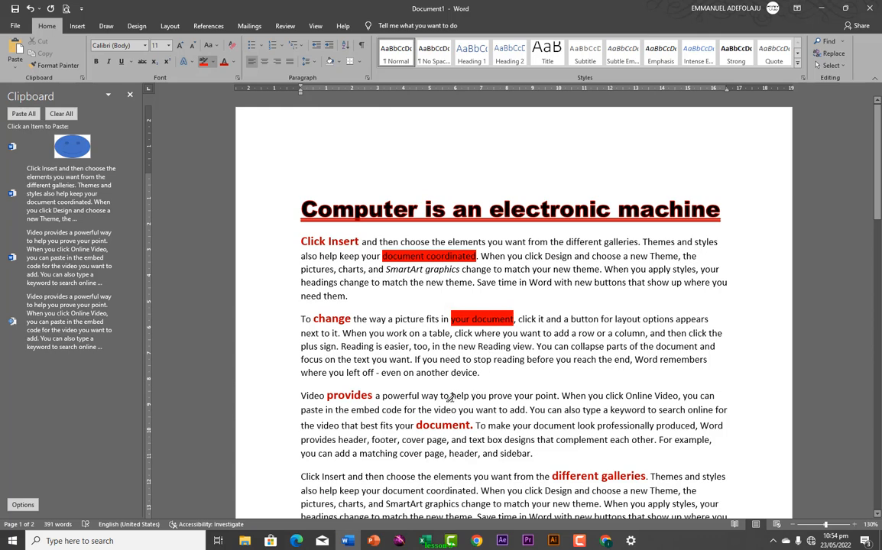
pyautogui.moveTo(451, 397); pyautogui.dragTo(527, 410)
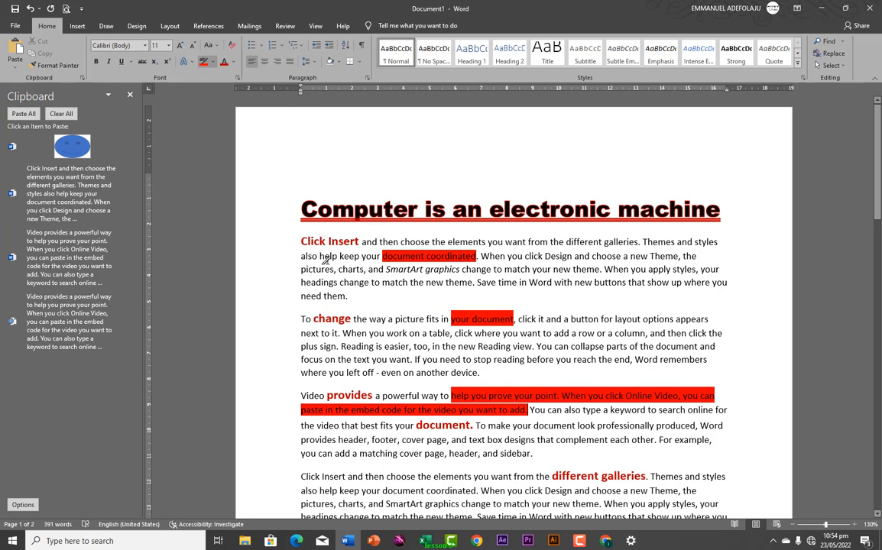
pyautogui.doubleClick(302, 209)
pyautogui.click(319, 242)
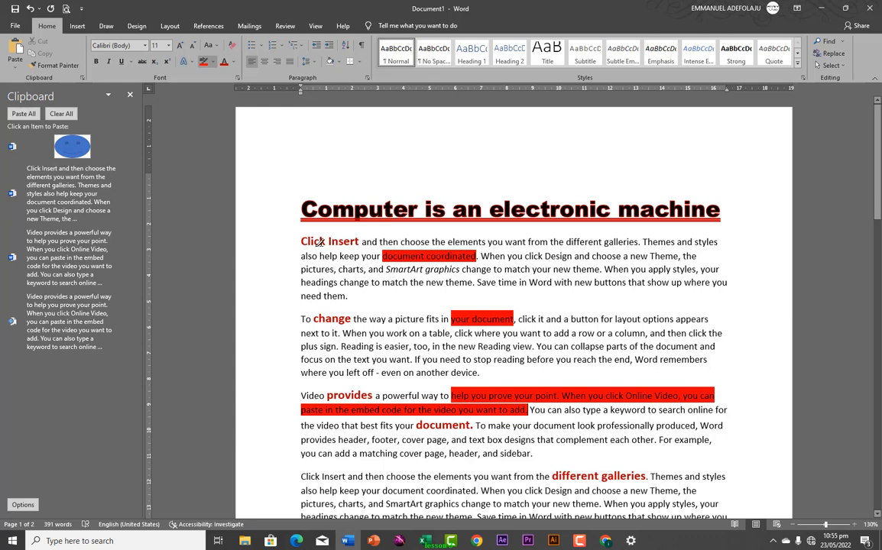
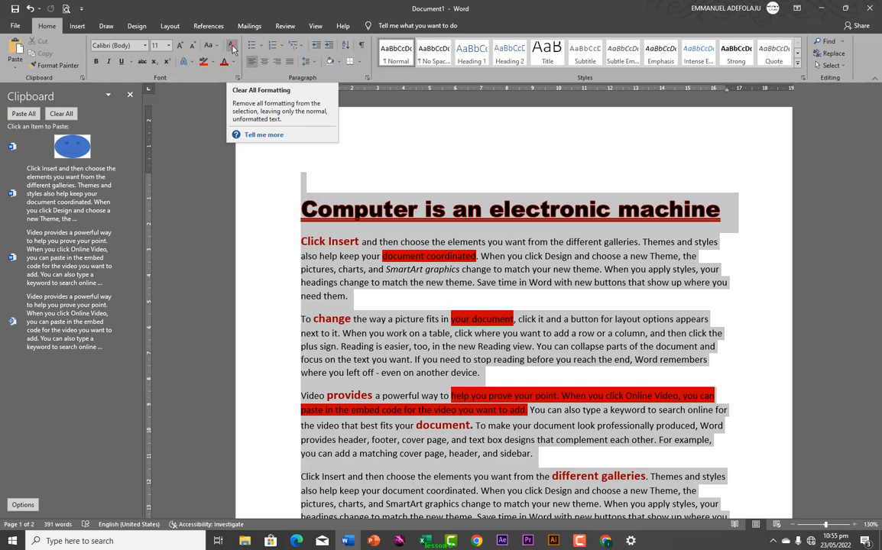
# Clear all formatting from the selected document, reverting fonts, sizes, colours and underlining to plain text
pyautogui.click(233, 49)
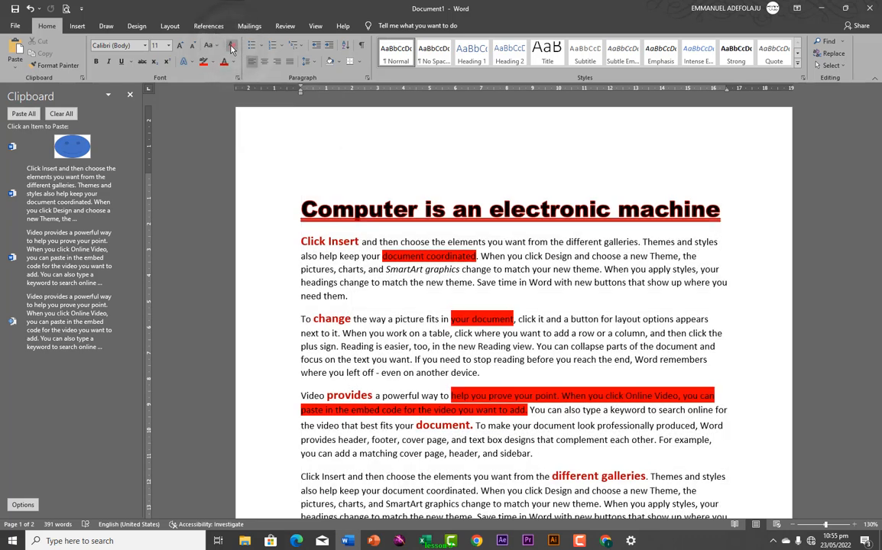
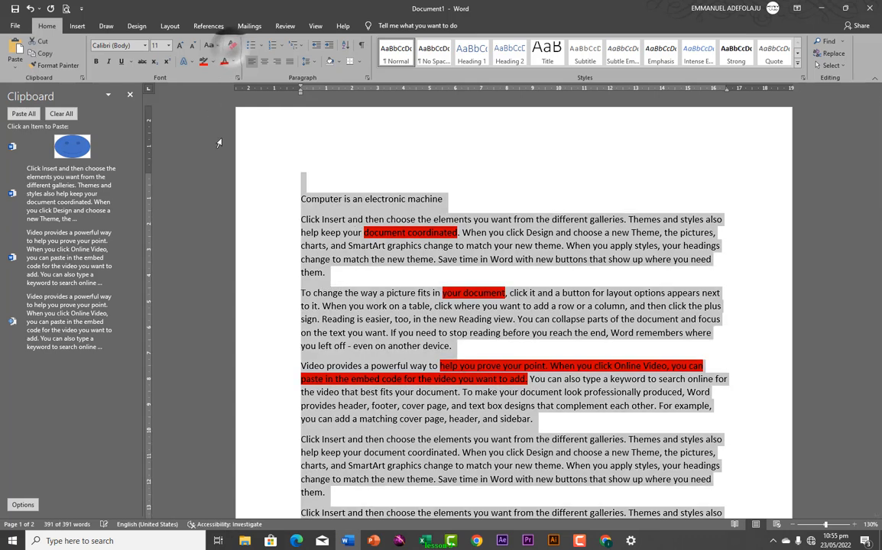
# Deselect the document and select only the first line, 'Computer is an electronic machine'
pyautogui.click(374, 219)
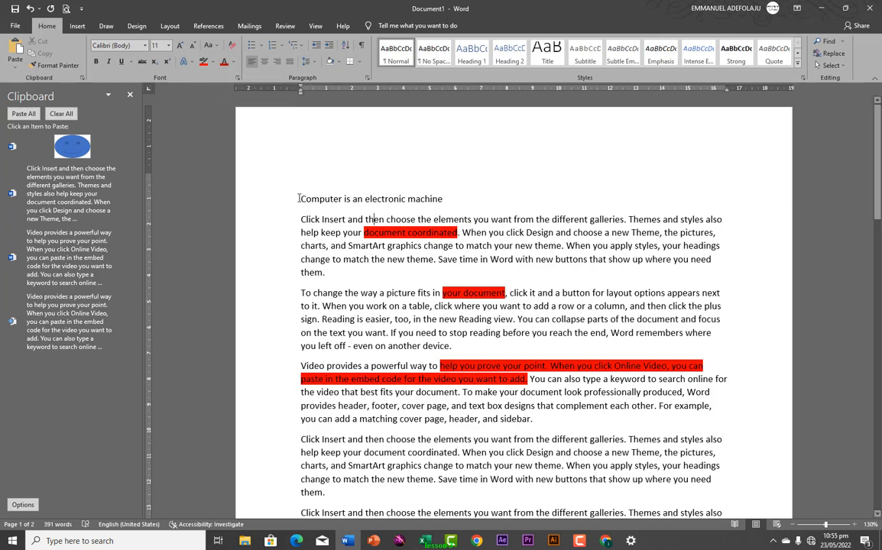
pyautogui.moveTo(297, 198); pyautogui.dragTo(432, 200)
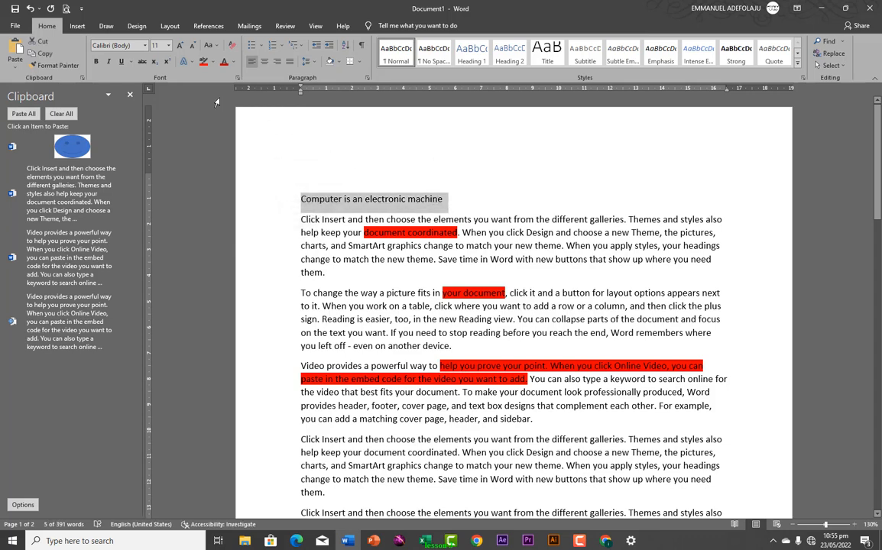
# Colour the selected heading blue and enlarge it to 18 pt
pyautogui.click(232, 63)
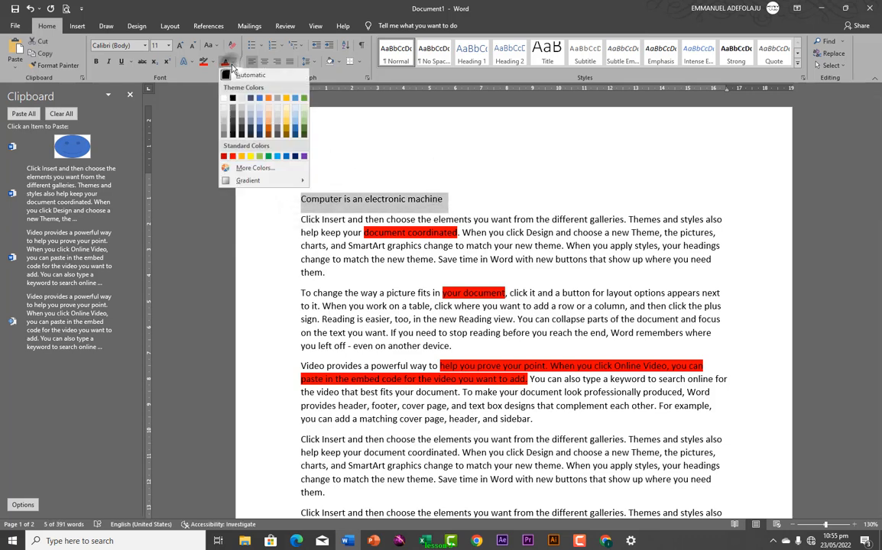
pyautogui.click(251, 127)
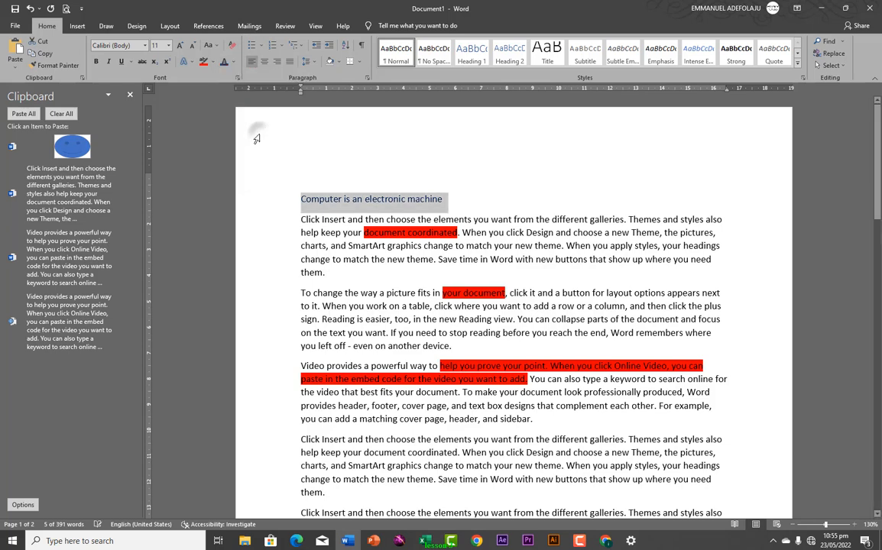
pyautogui.click(180, 47)
pyautogui.click(180, 46)
pyautogui.click(179, 47)
pyautogui.click(180, 46)
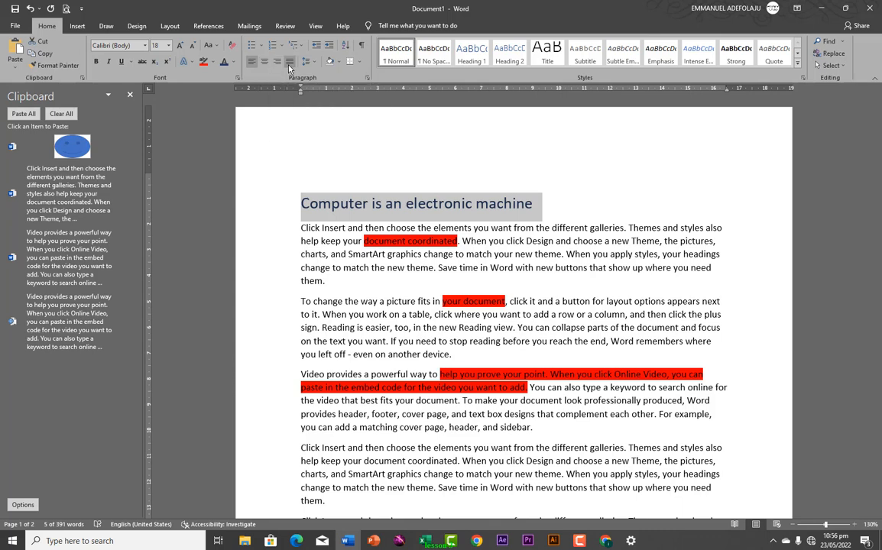
# Center the heading line on the page
pyautogui.click(316, 202)
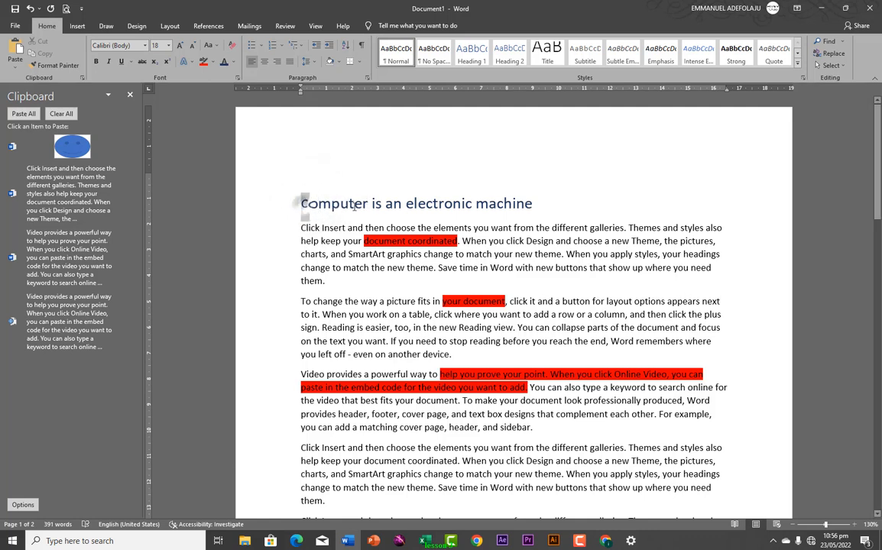
pyautogui.click(286, 203)
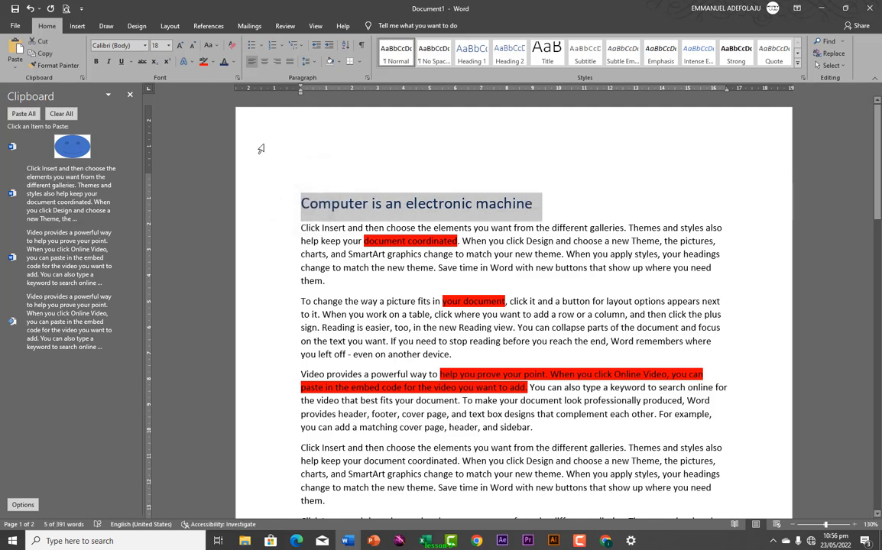
pyautogui.click(264, 66)
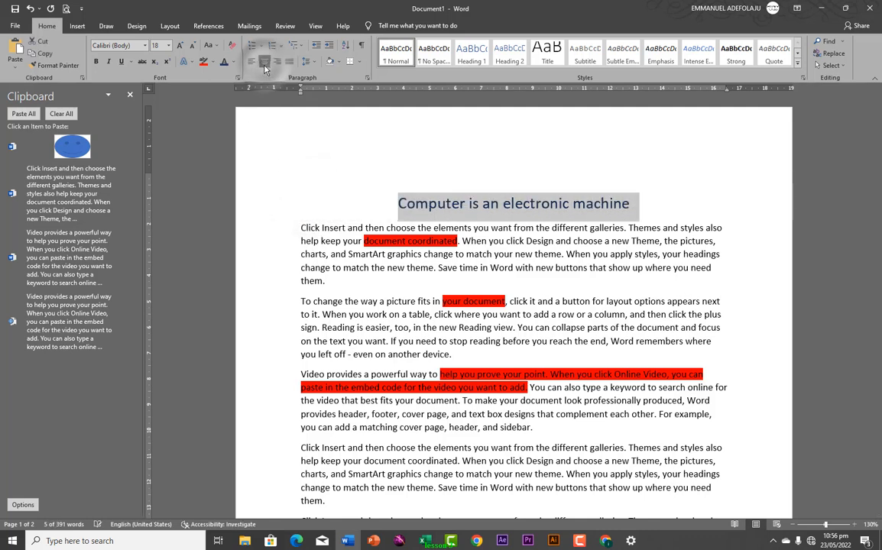
pyautogui.click(276, 66)
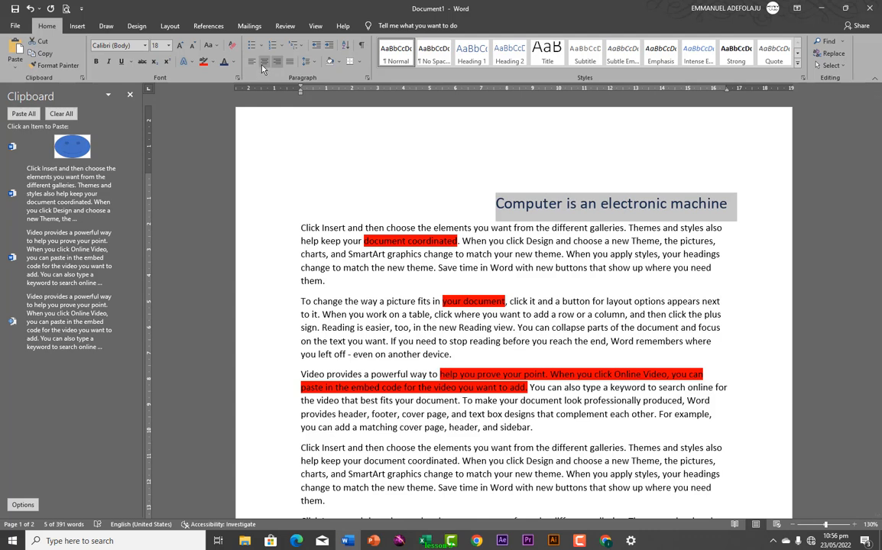
pyautogui.click(265, 62)
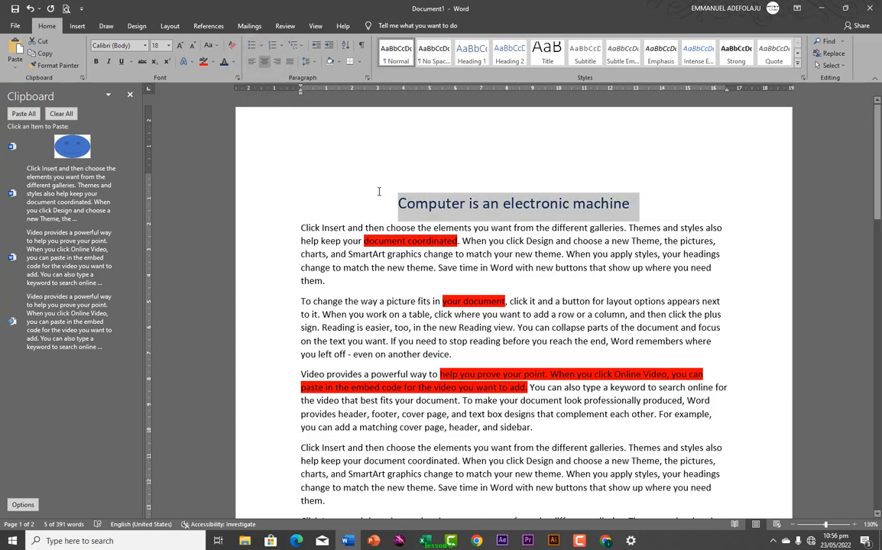
pyautogui.click(383, 199)
pyautogui.press('Return')
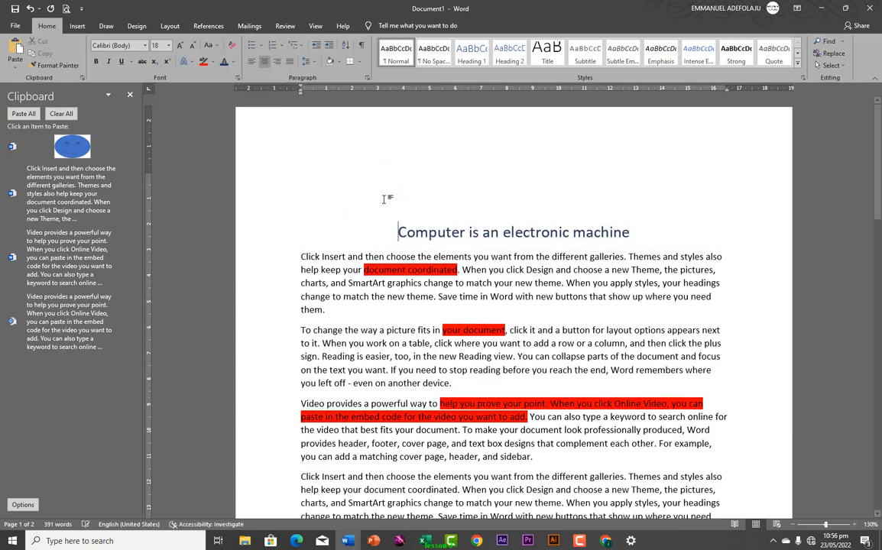
pyautogui.press('Return')
pyautogui.press('Up')
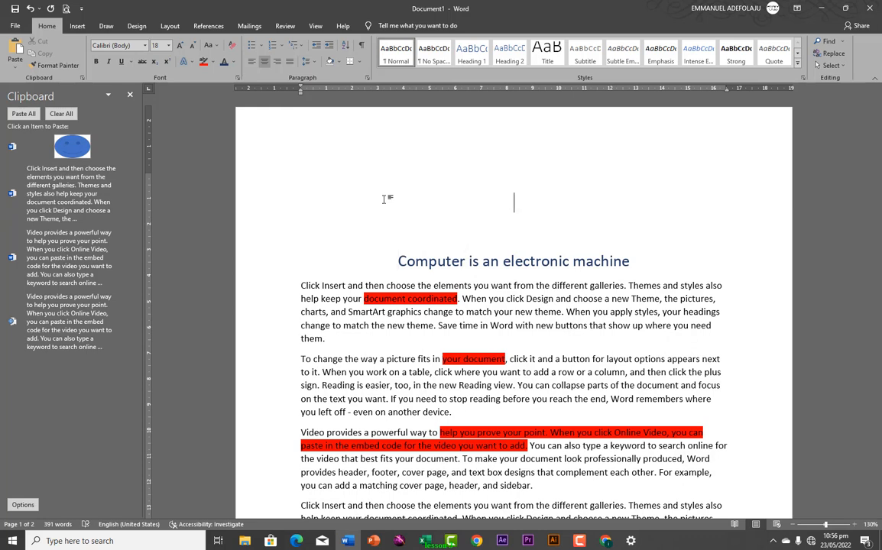
pyautogui.press('Up')
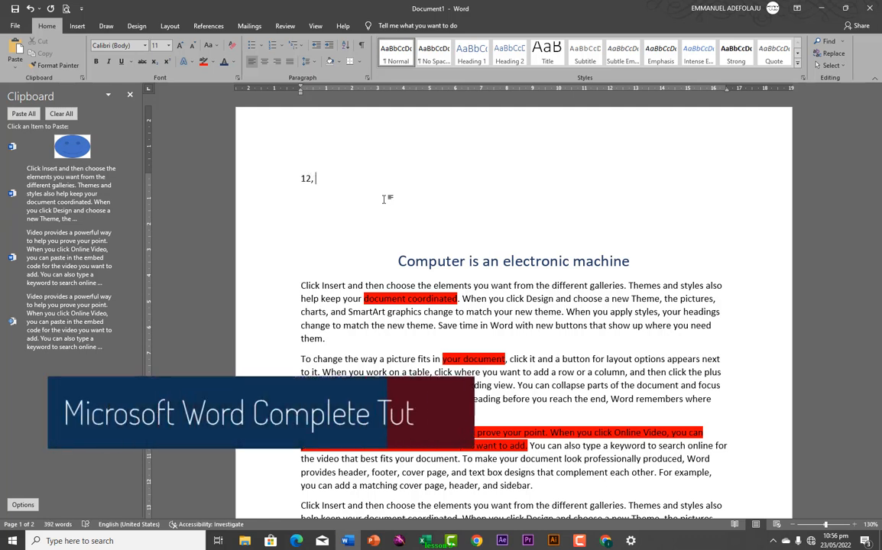
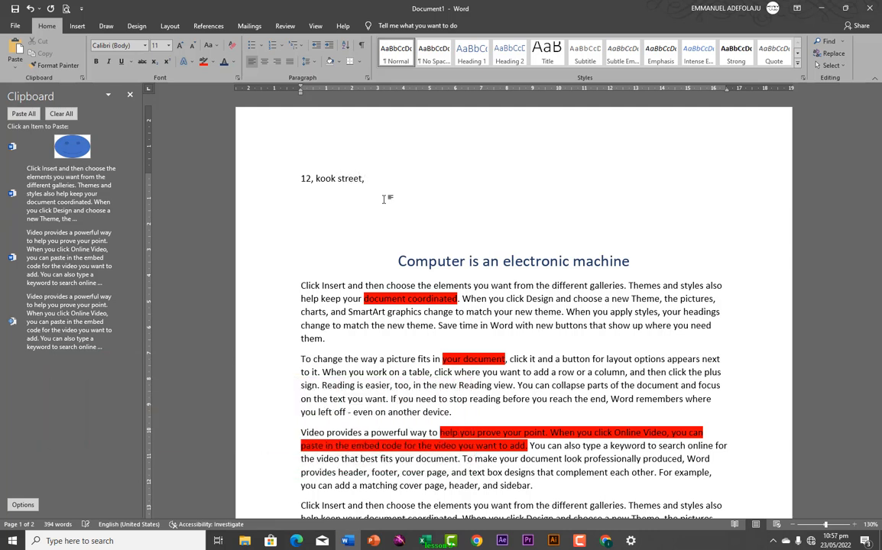
pyautogui.press('Return')
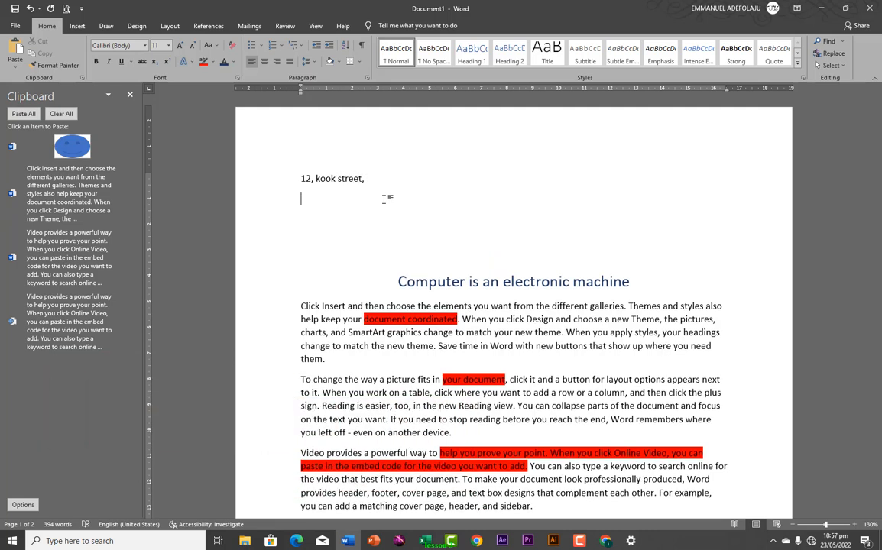
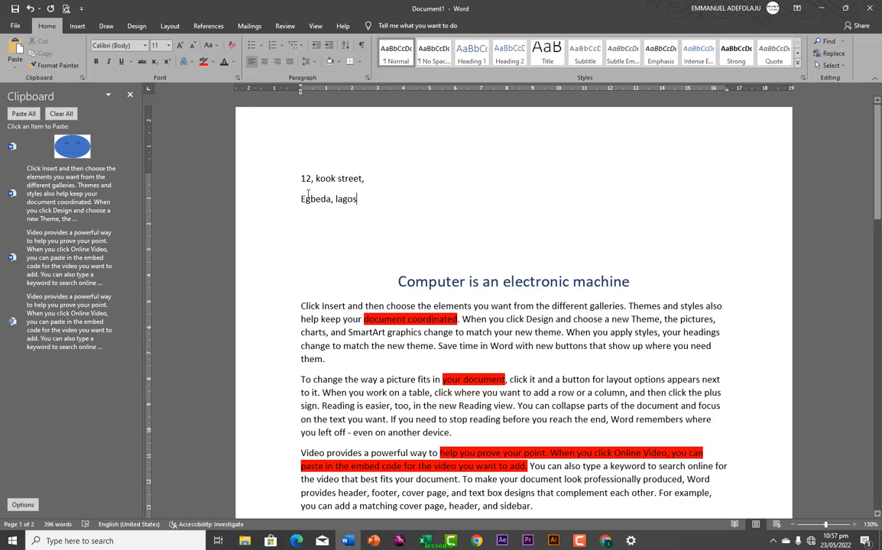
pyautogui.moveTo(301, 178); pyautogui.dragTo(358, 200)
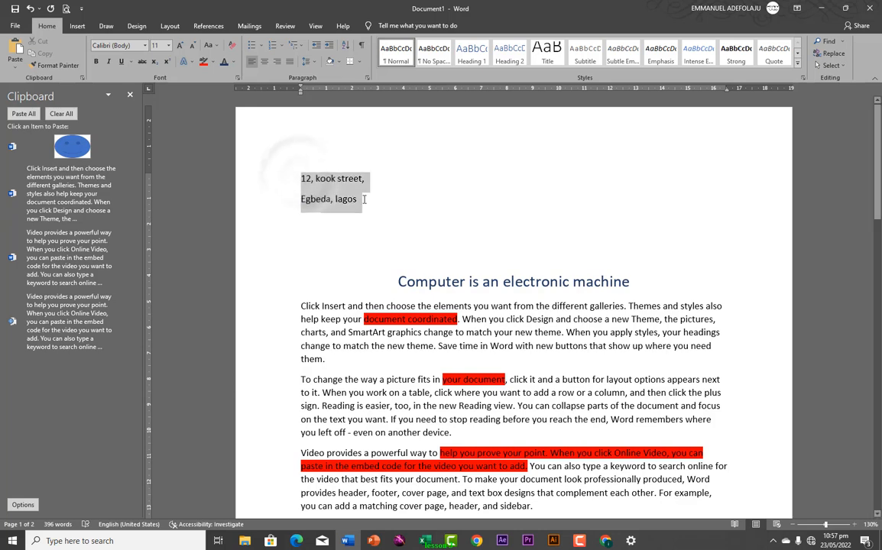
# Right-align the address lines and start a new left-aligned line below them
pyautogui.click(278, 63)
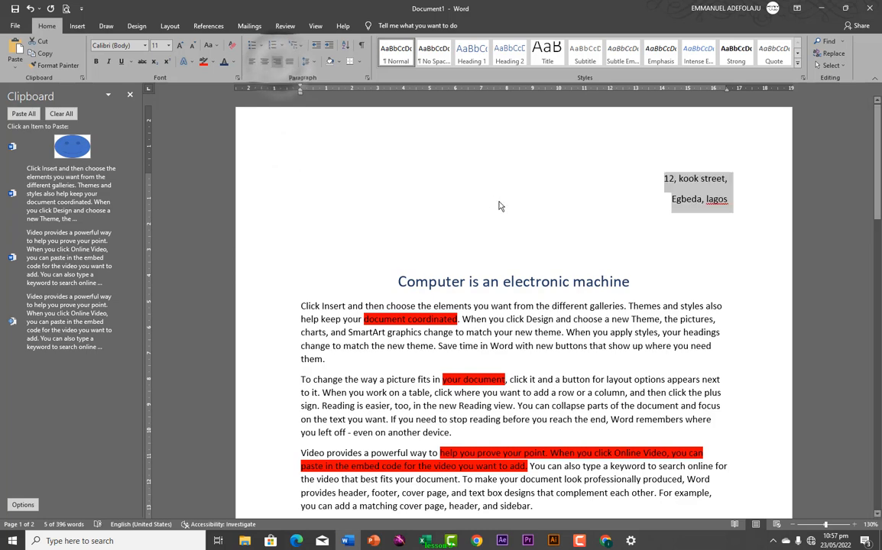
pyautogui.click(728, 200)
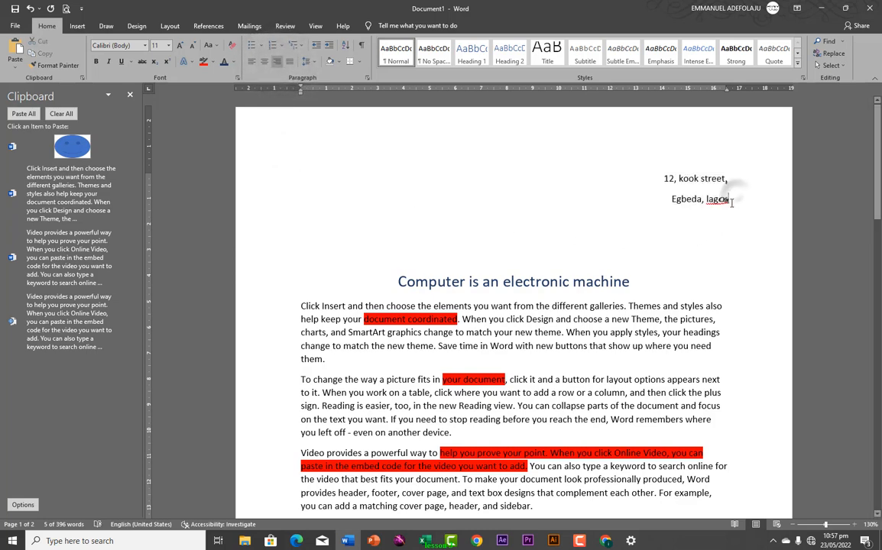
pyautogui.press('Return')
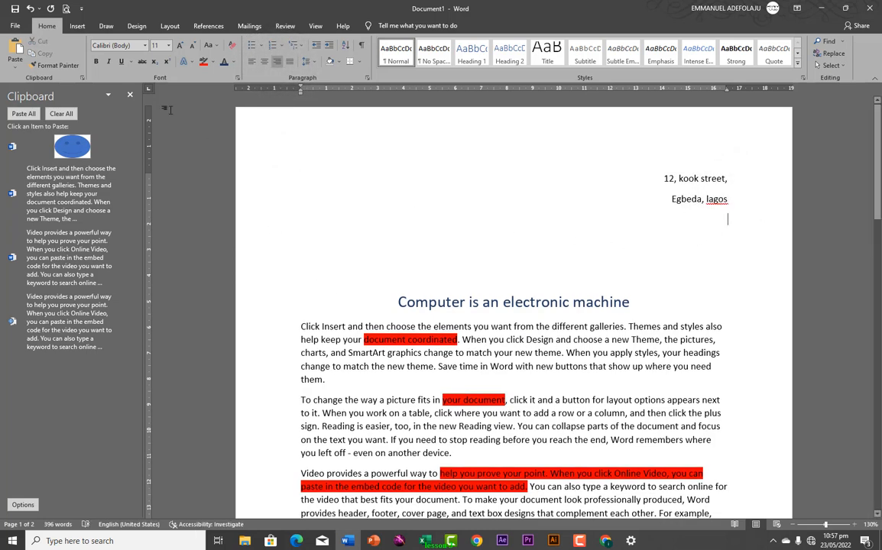
pyautogui.click(251, 62)
# Type the recipient lines 'the manager,' and 'ipp grouip', then 'propposal for cofing'
pyautogui.write('th')
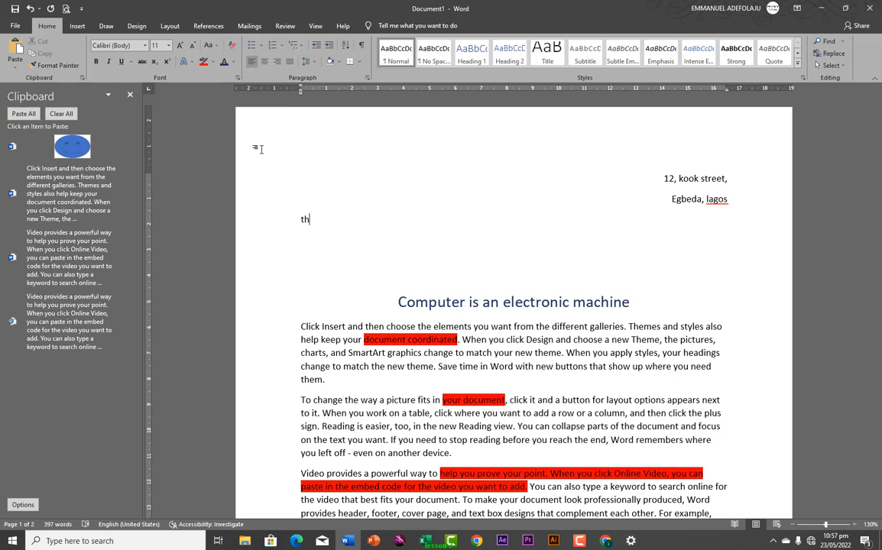
pyautogui.write('e manager,')
pyautogui.press('Return')
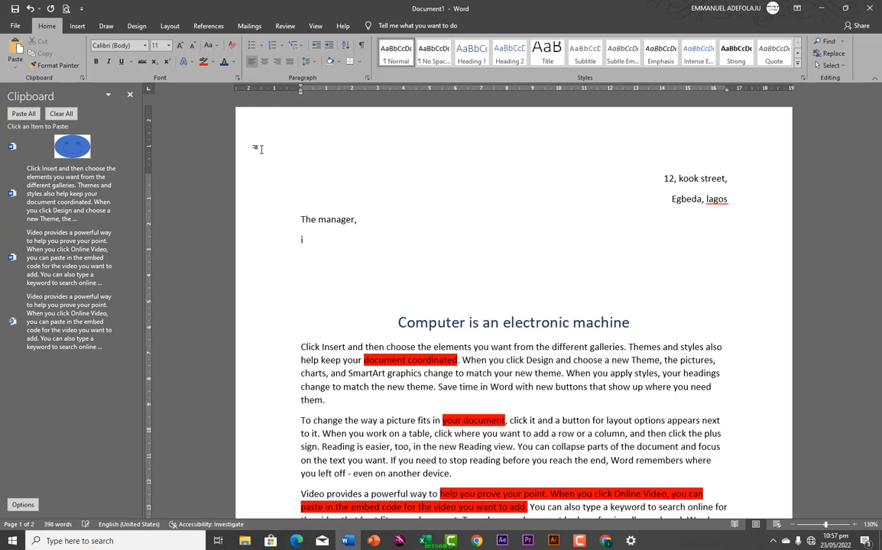
pyautogui.write('ipp ')
pyautogui.write('groui')
pyautogui.write('p')
pyautogui.press('Return')
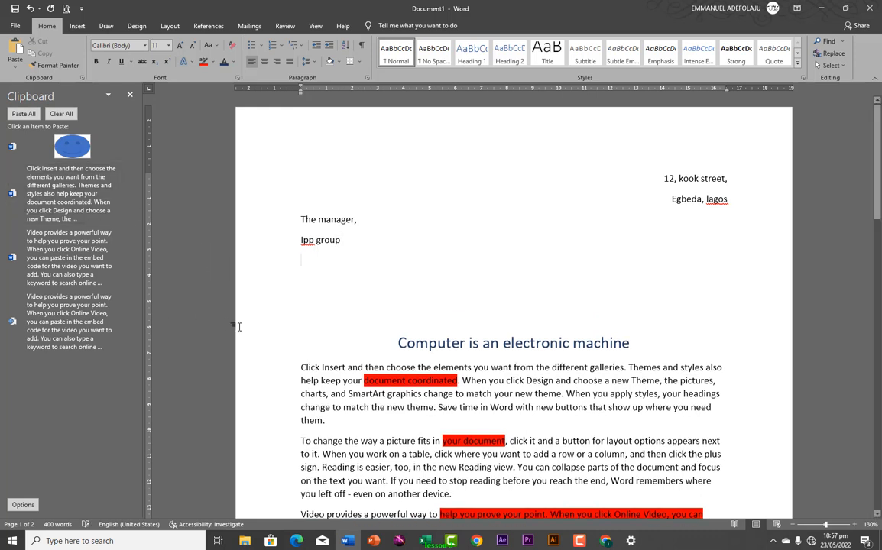
pyautogui.write('pr')
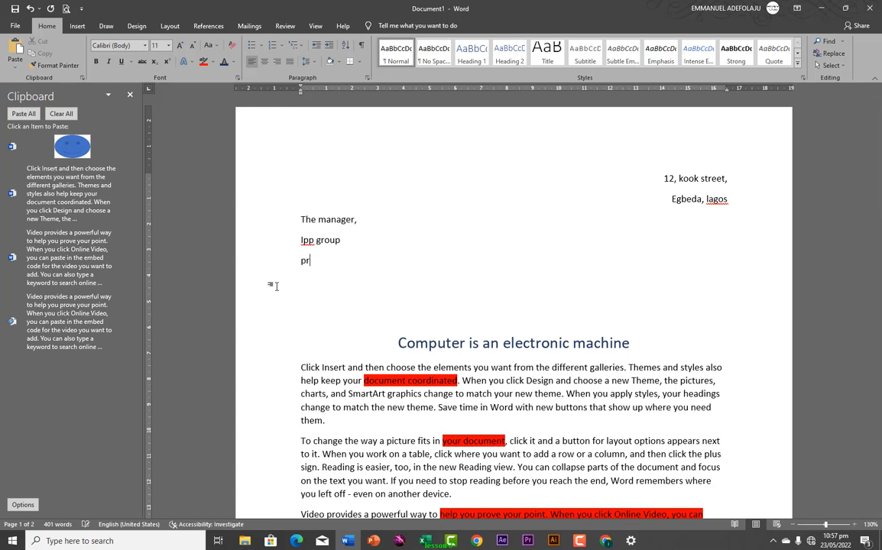
pyautogui.write('opposal for cofing')
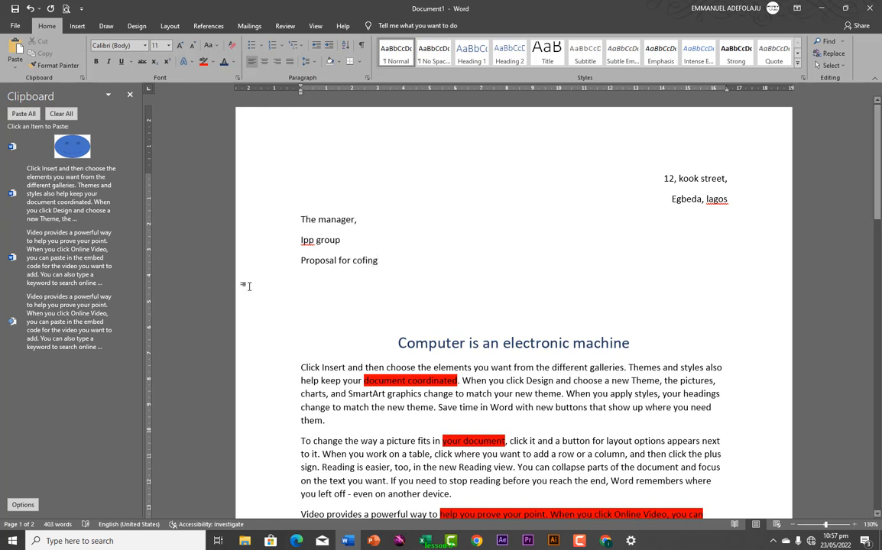
# Center the 'Proposal for cofing' line, add a left-aligned line below, and close the Clipboard pane
pyautogui.click(289, 259)
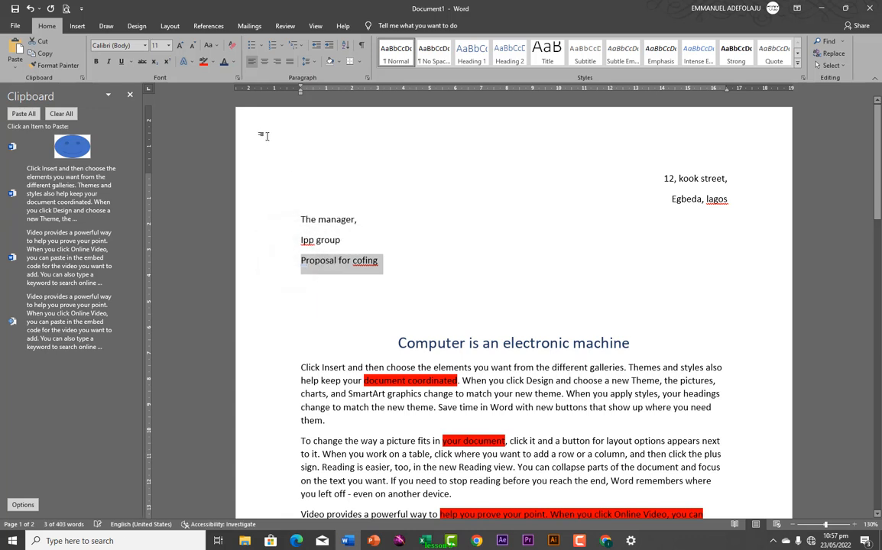
pyautogui.click(264, 62)
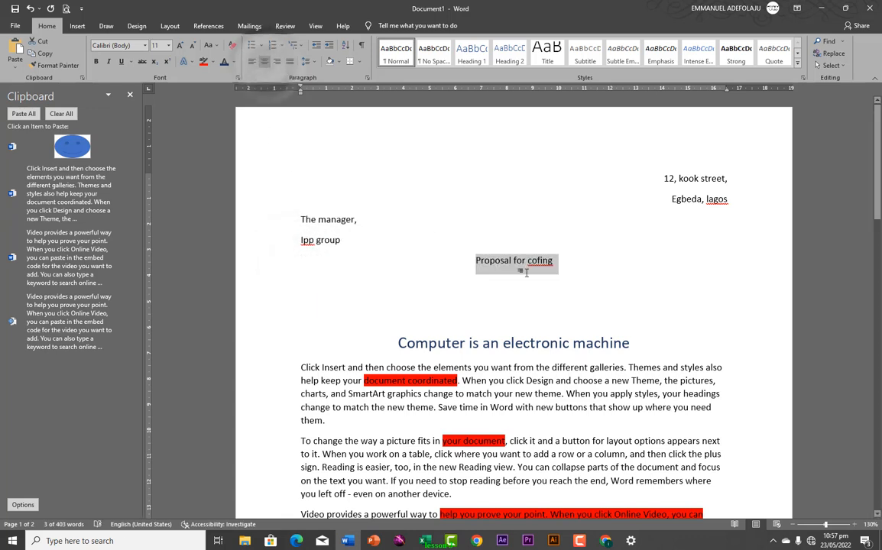
pyautogui.click(550, 261)
pyautogui.press('Return')
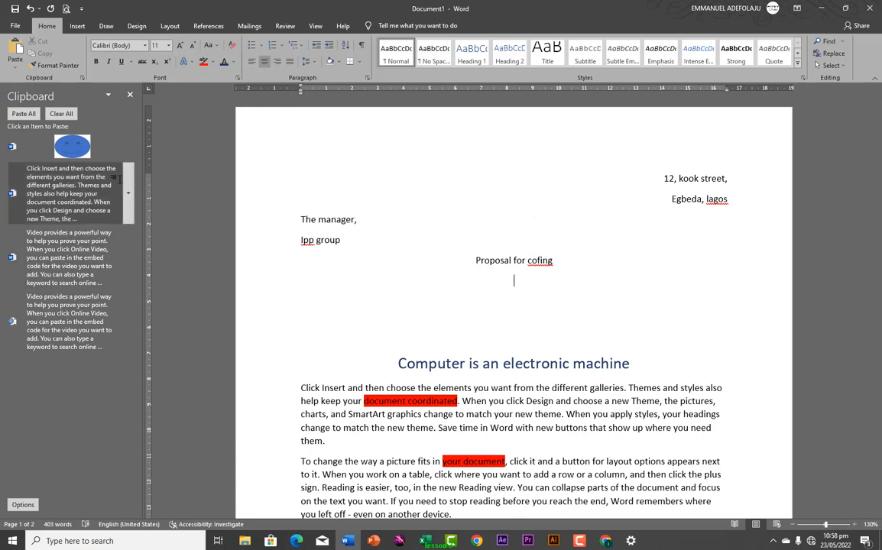
pyautogui.click(251, 61)
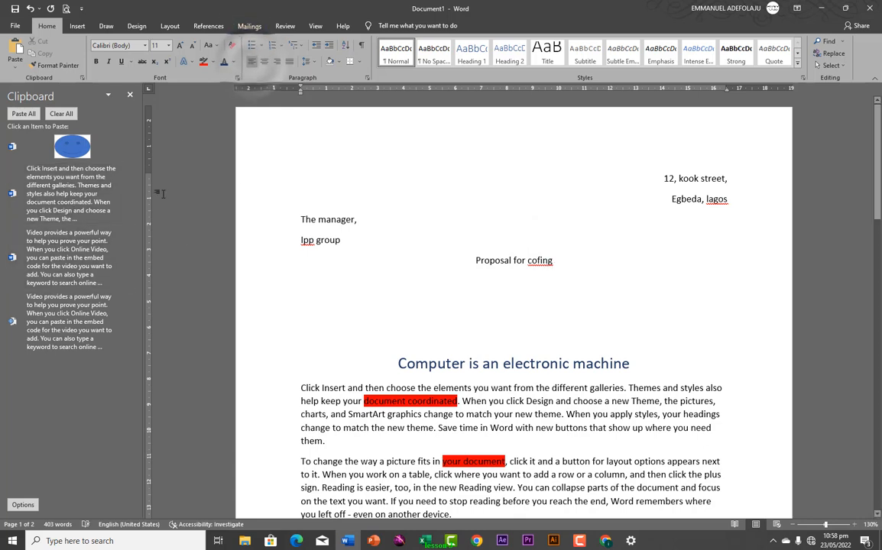
pyautogui.click(129, 94)
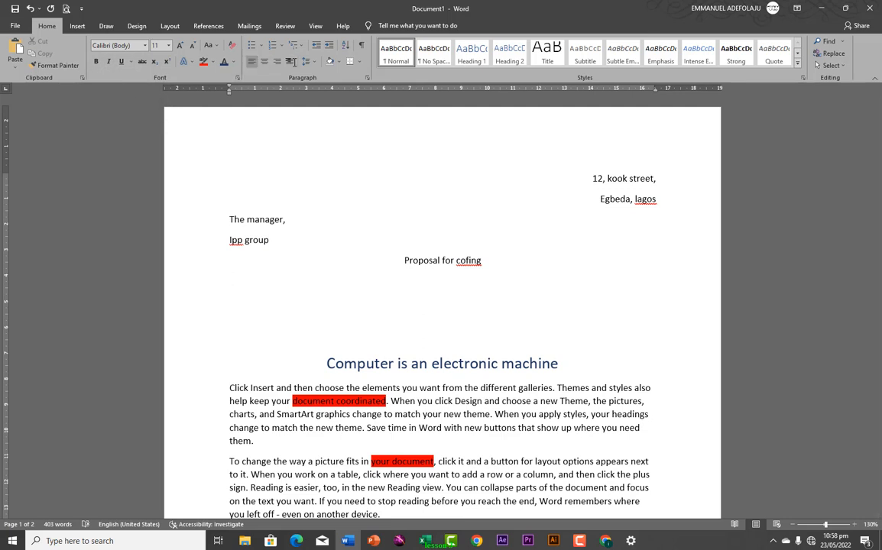
pyautogui.scroll(-3, 287, 282)
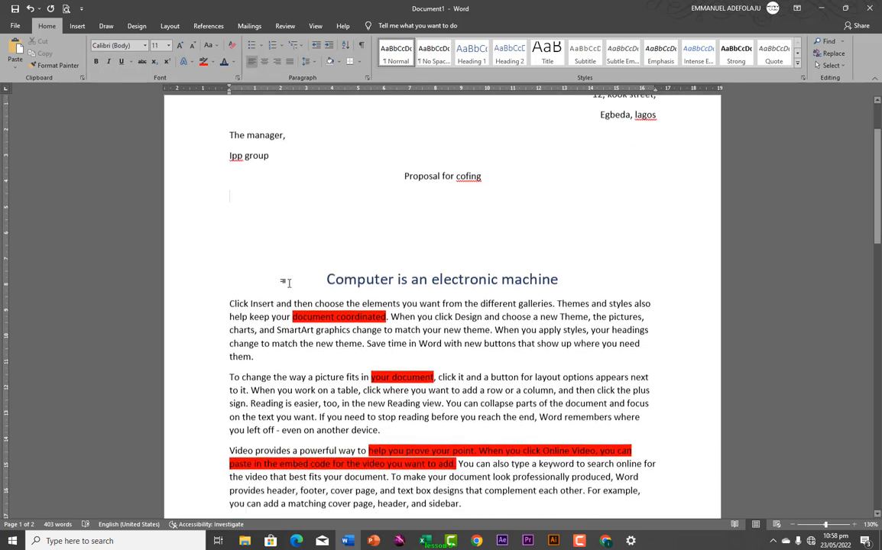
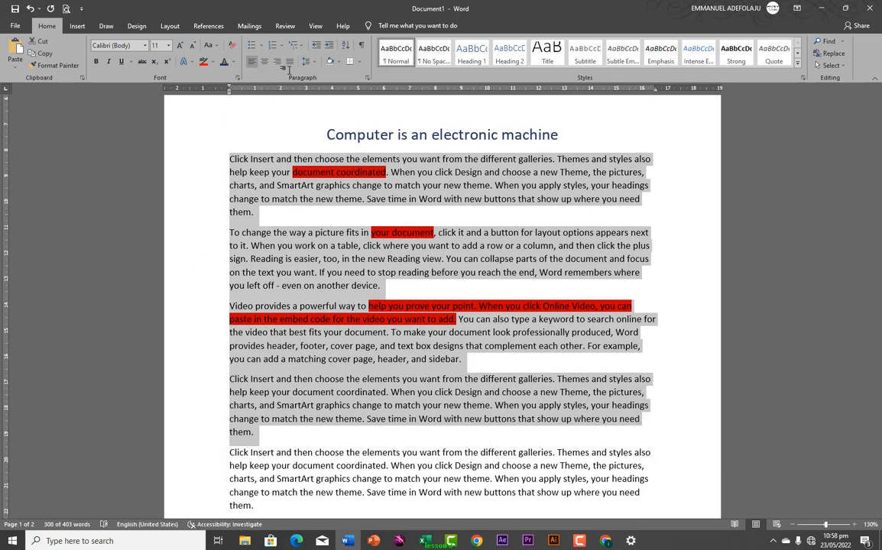
# Justify the selected body paragraphs to both margins, then deselect the text
pyautogui.click(289, 61)
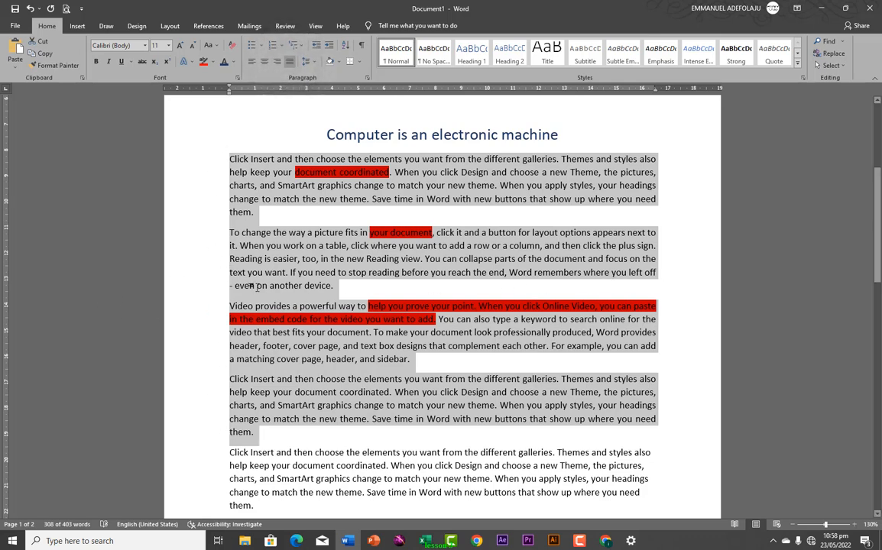
pyautogui.scroll(5, 58, 395)
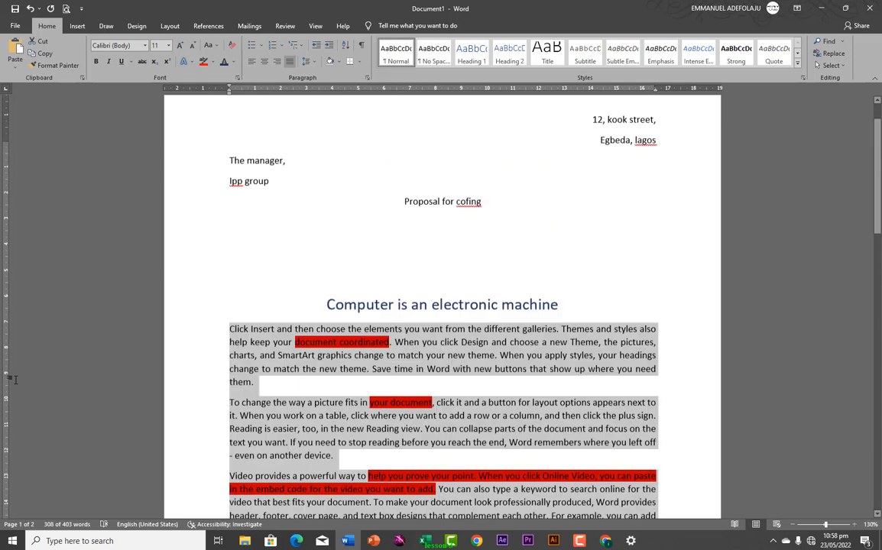
pyautogui.scroll(2, 164, 199)
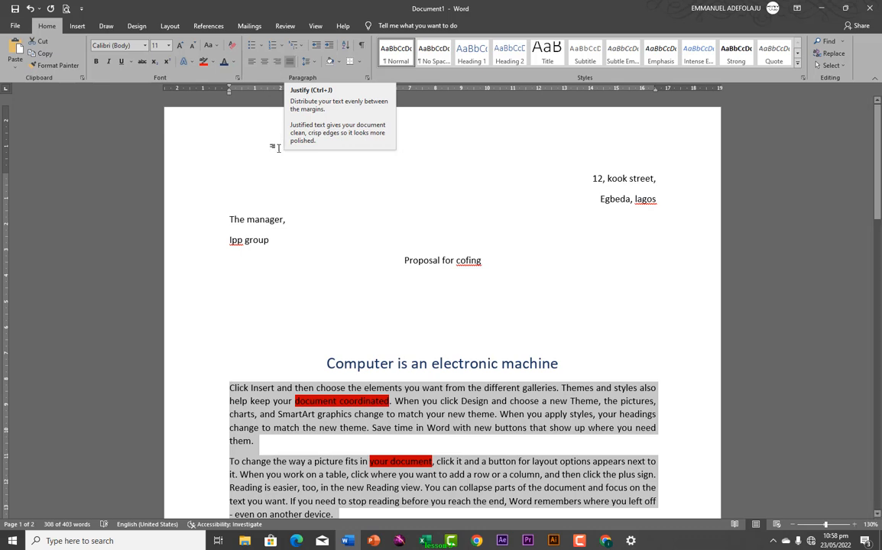
pyautogui.click(241, 398)
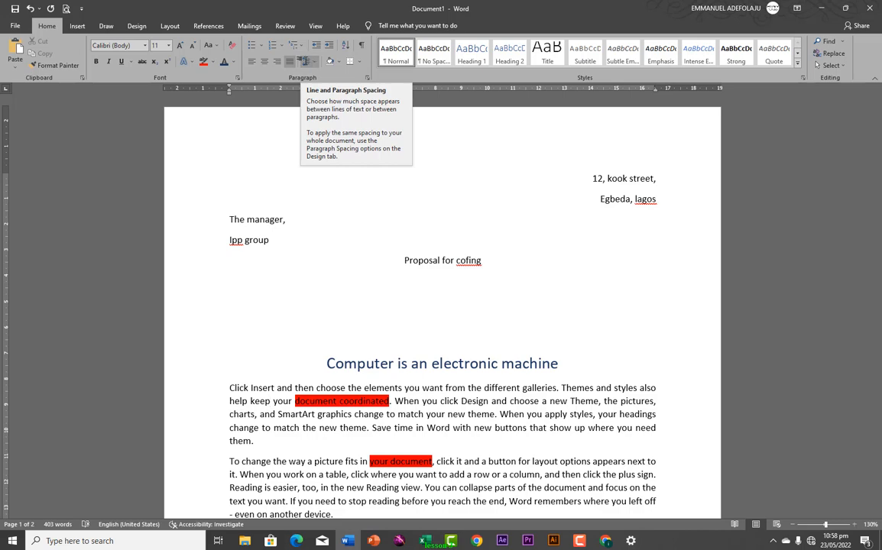
pyautogui.scroll(-2, 270, 346)
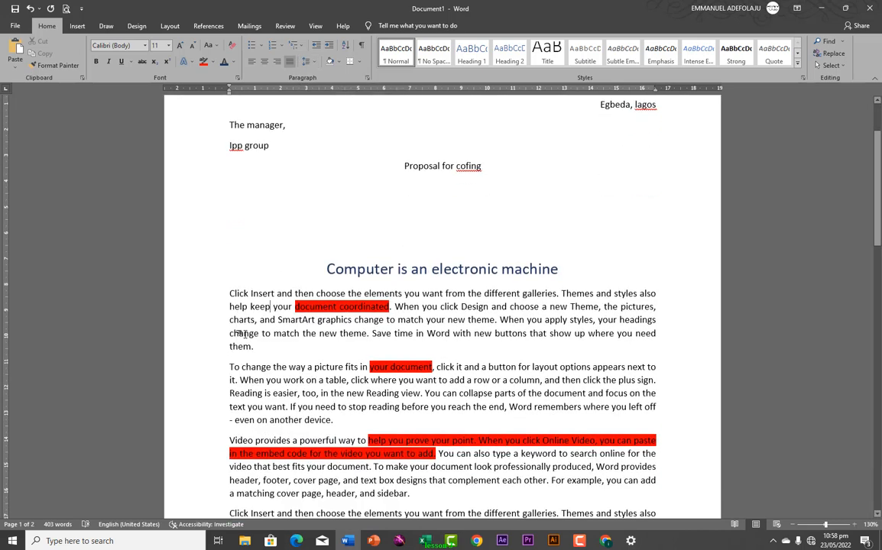
# Set the first paragraph under the title to 2.0 line spacing, then change it back to 1.0
pyautogui.click(230, 295)
pyautogui.moveTo(229, 295); pyautogui.dragTo(284, 348)
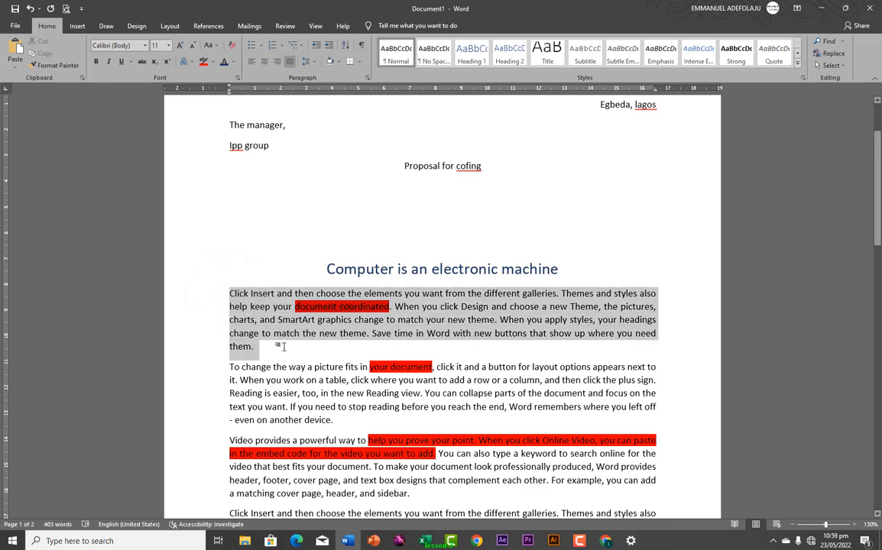
pyautogui.click(310, 63)
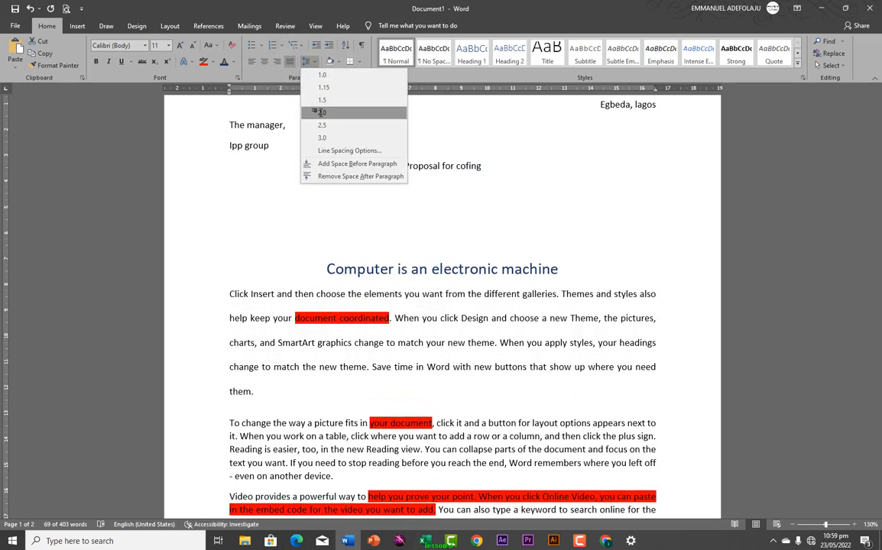
pyautogui.click(321, 112)
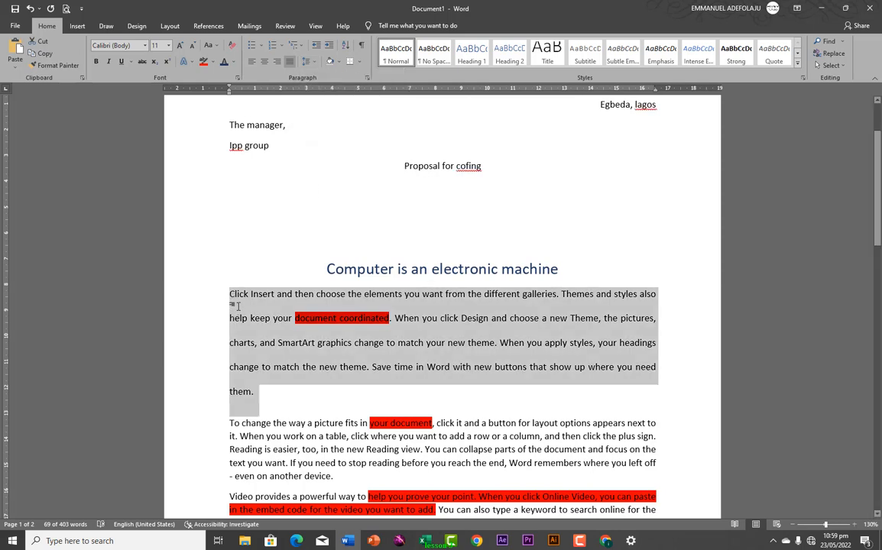
pyautogui.click(309, 63)
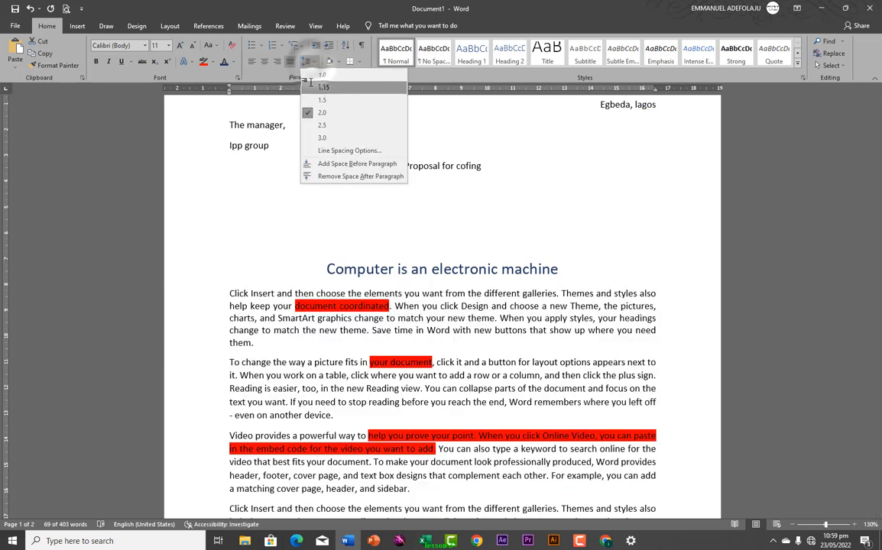
pyautogui.click(321, 75)
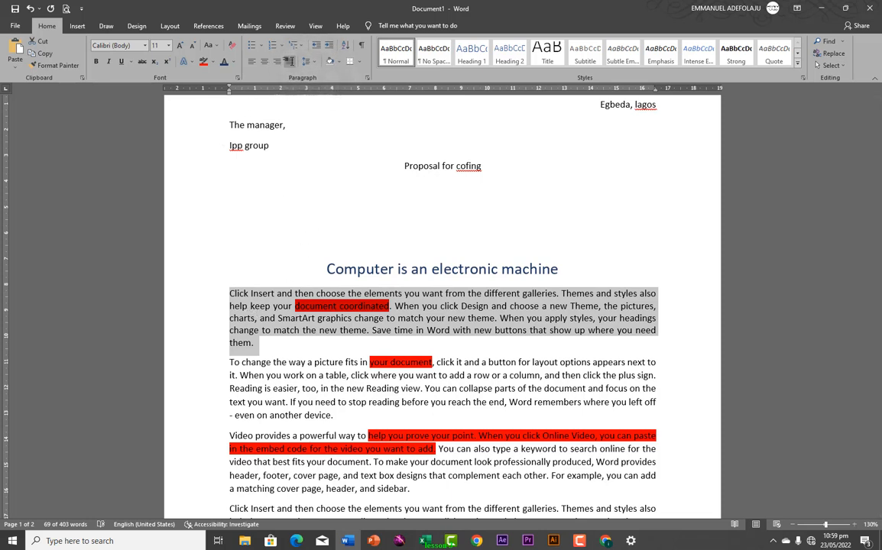
pyautogui.click(337, 63)
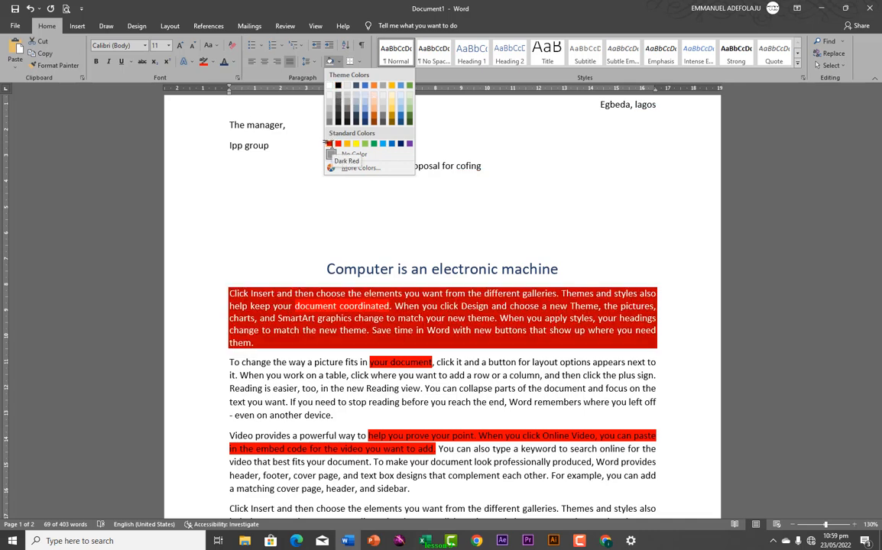
pyautogui.click(345, 95)
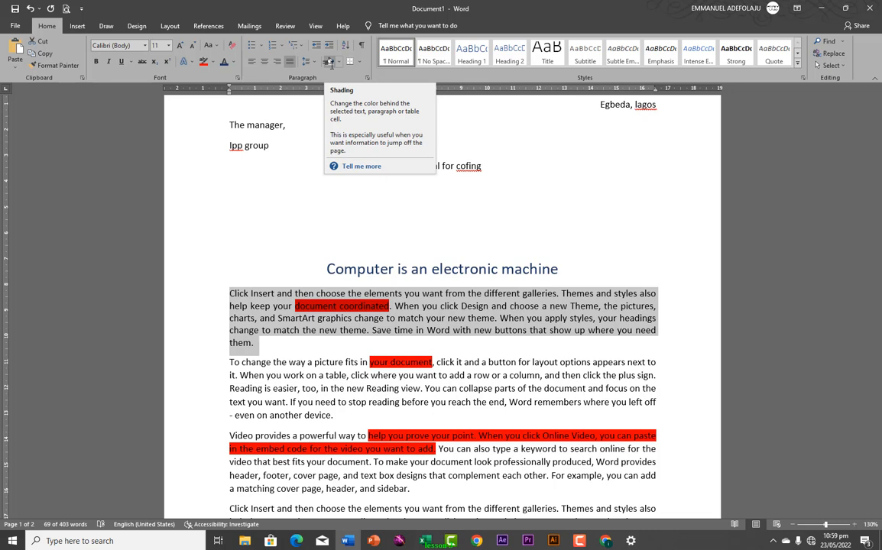
pyautogui.click(250, 306)
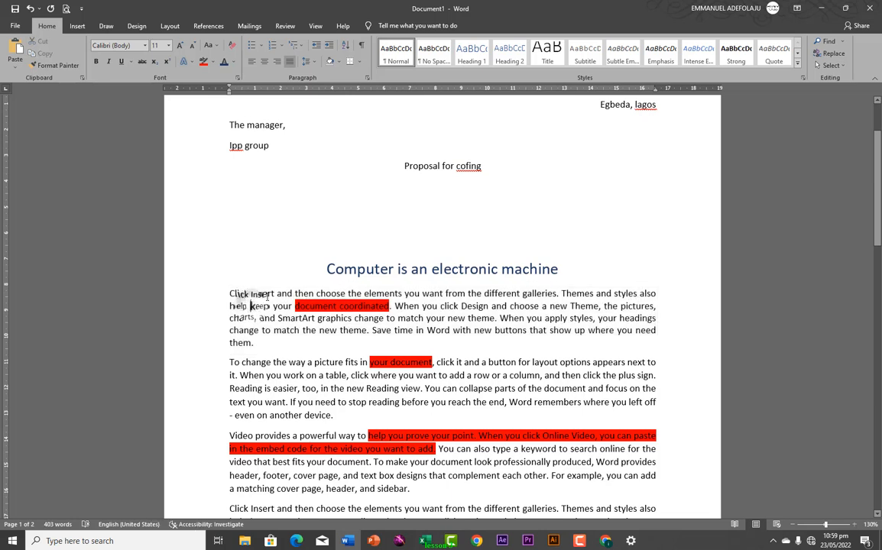
pyautogui.moveTo(229, 295); pyautogui.dragTo(260, 343)
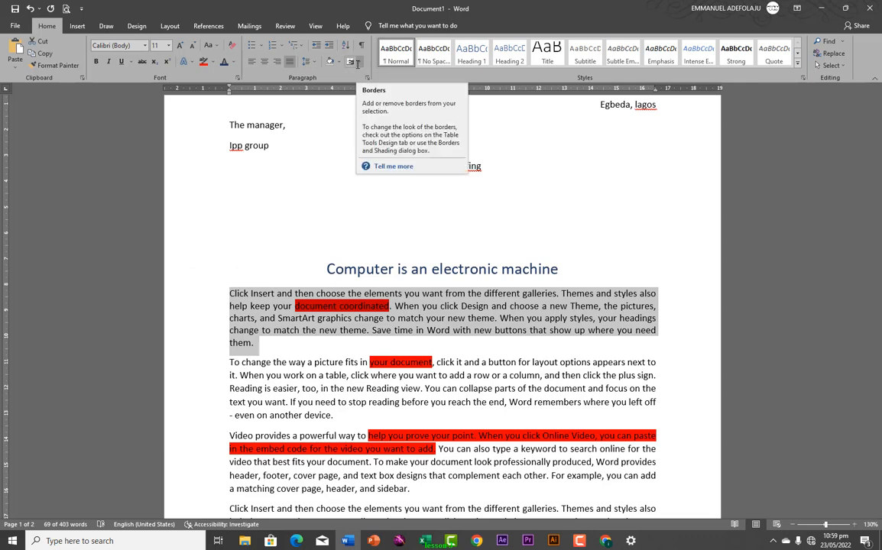
# In Borders and Shading, choose a 3-D page border with a thick 3 pt line style
pyautogui.click(358, 62)
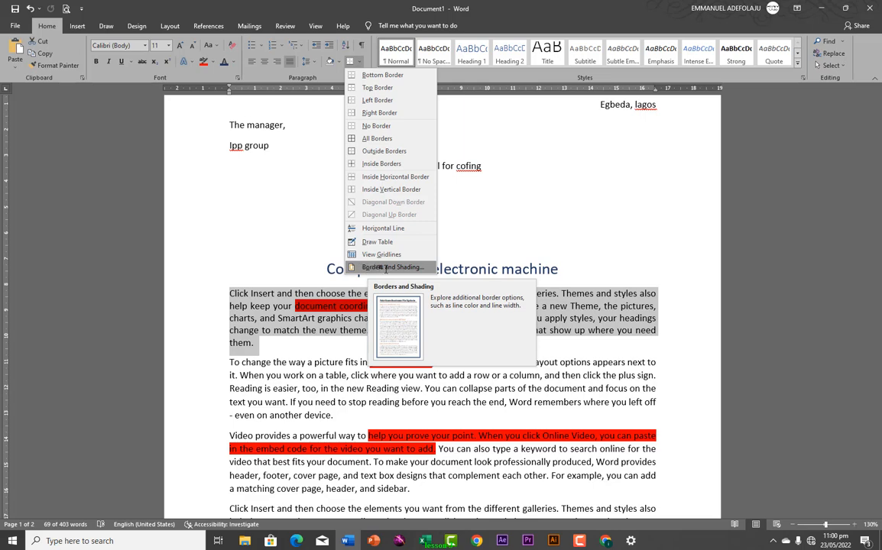
pyautogui.click(386, 268)
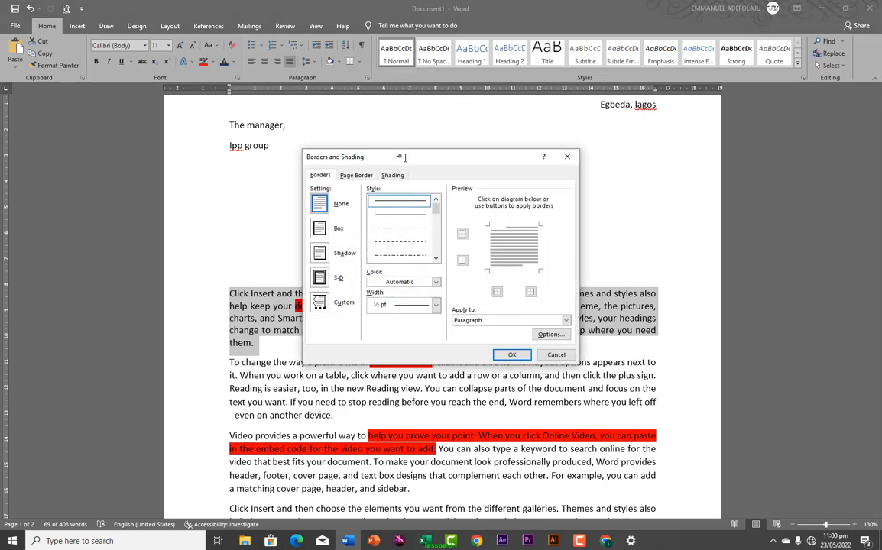
pyautogui.moveTo(405, 158)
pyautogui.mouseDown()
pyautogui.moveTo(503, 149)
pyautogui.moveTo(510, 140)
pyautogui.mouseUp()
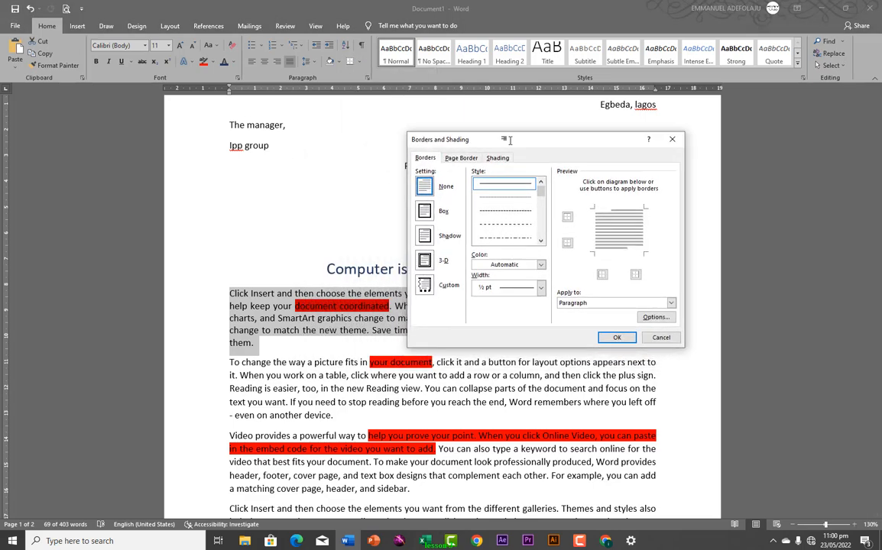
pyautogui.click(454, 159)
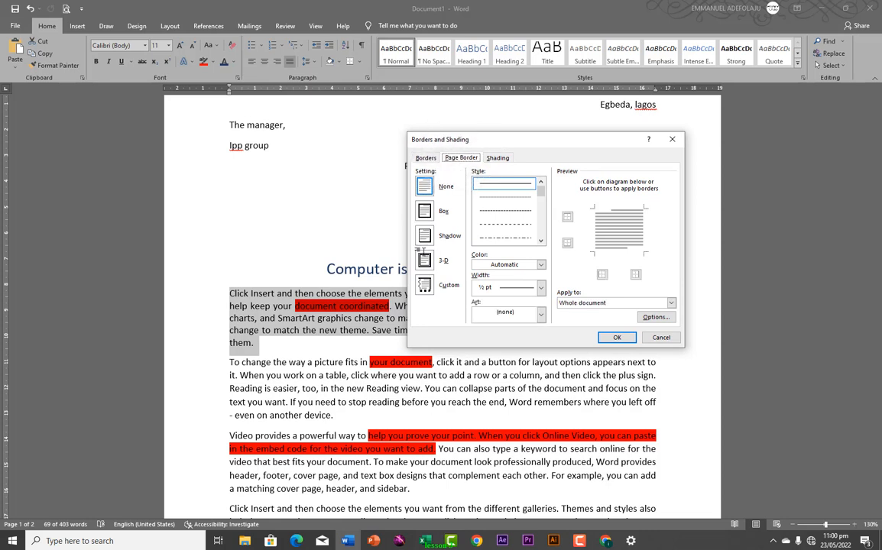
pyautogui.click(424, 261)
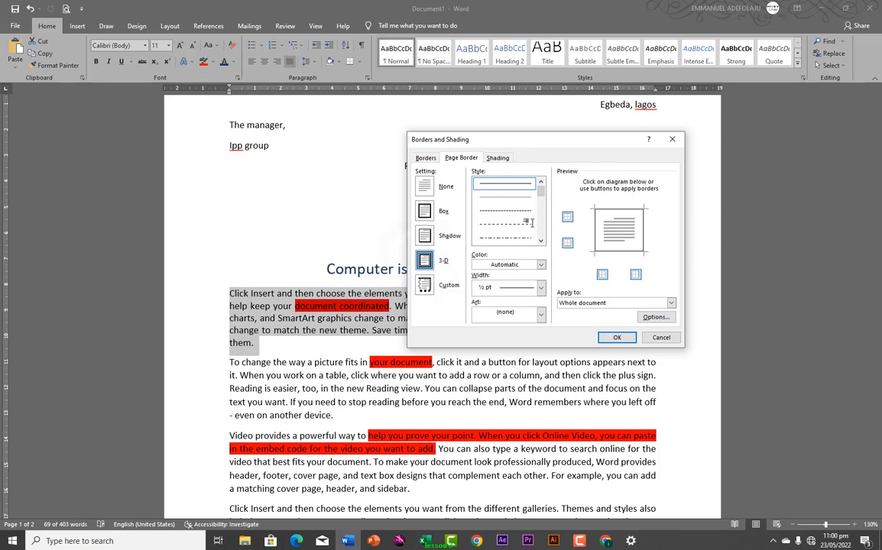
pyautogui.moveTo(538, 195); pyautogui.dragTo(538, 207)
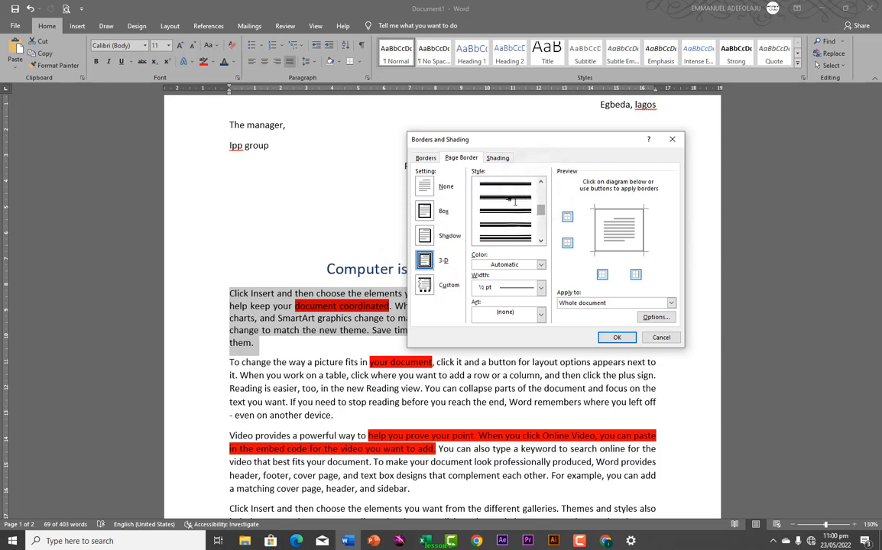
pyautogui.click(506, 209)
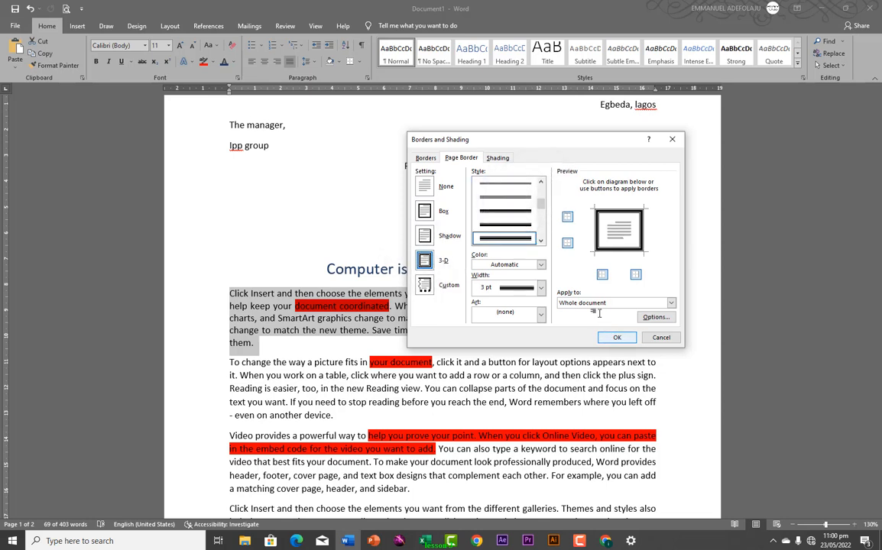
# Apply the page border to this section's first page only and confirm
pyautogui.click(671, 303)
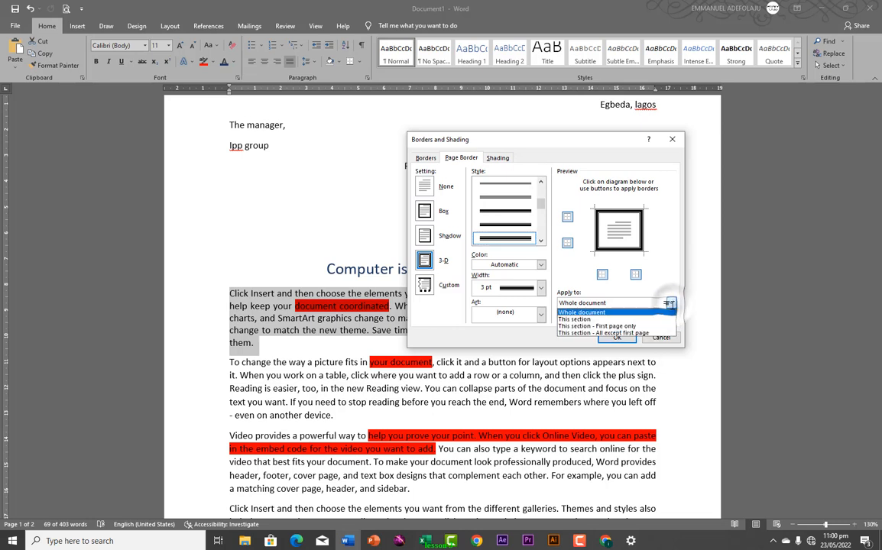
pyautogui.click(575, 319)
pyautogui.click(667, 303)
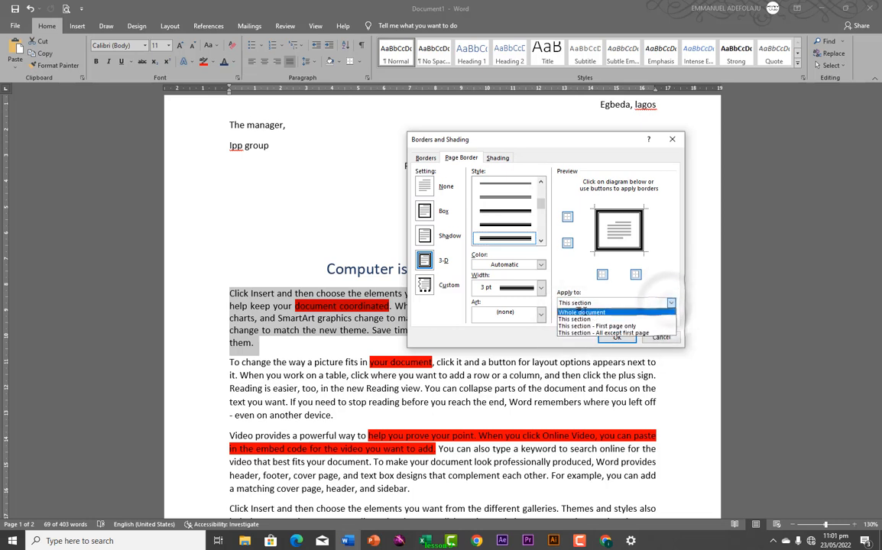
pyautogui.click(575, 324)
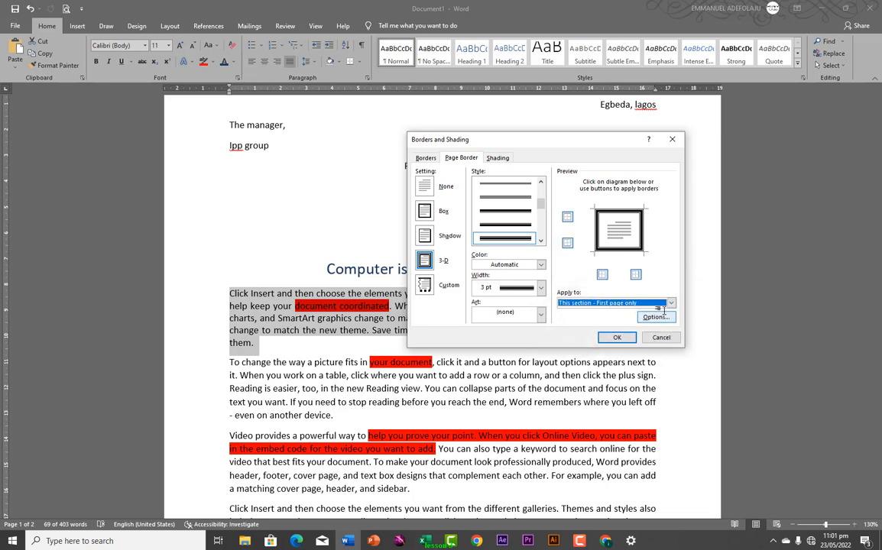
pyautogui.click(616, 337)
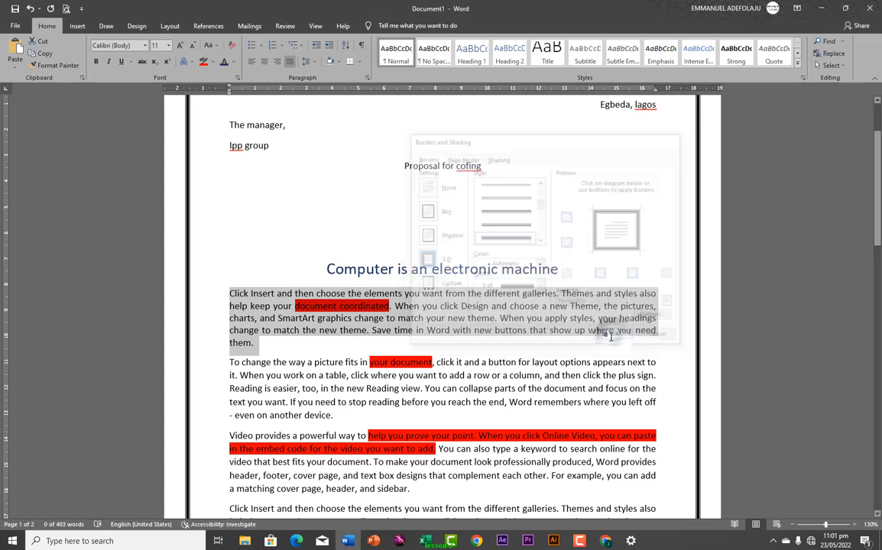
# Choose the apple picture art for the page border in Borders and Shading
pyautogui.scroll(3, 576, 290)
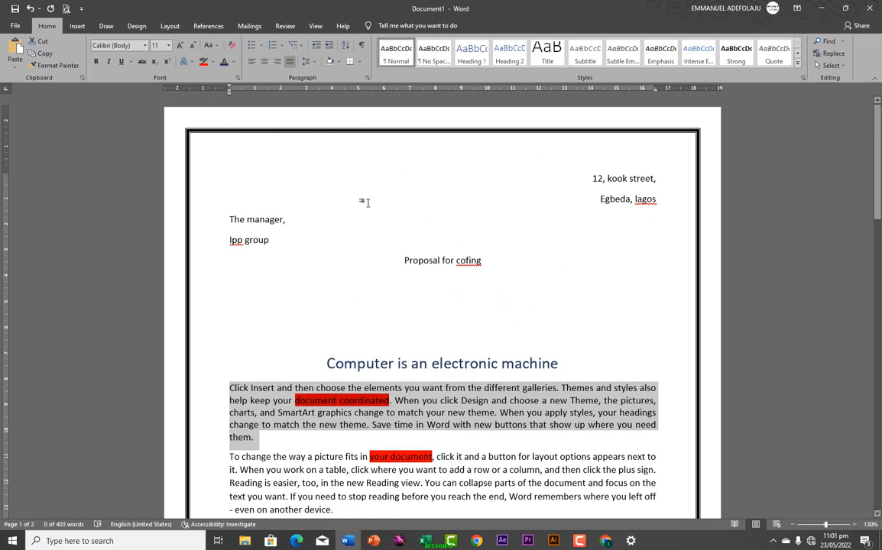
pyautogui.scroll(-10, 366, 201)
pyautogui.scroll(10, 368, 233)
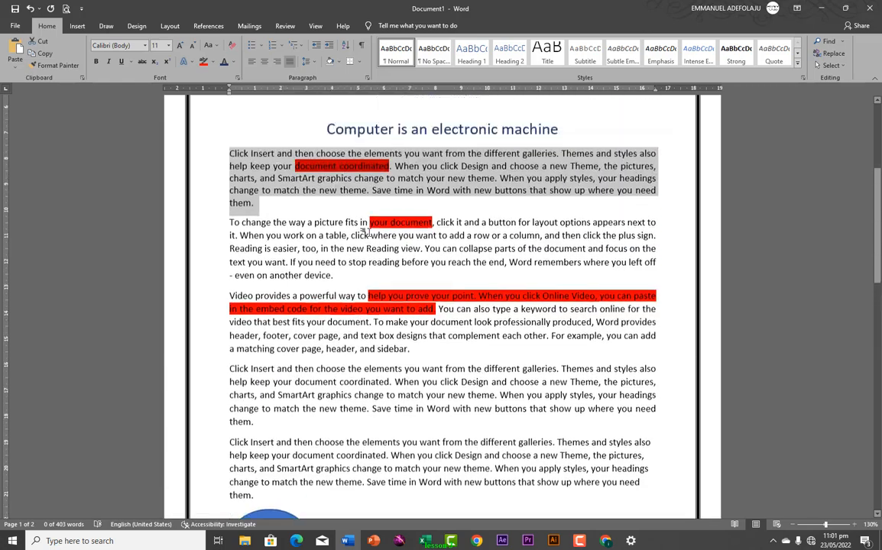
pyautogui.scroll(-12, 368, 233)
pyautogui.scroll(-3, 367, 234)
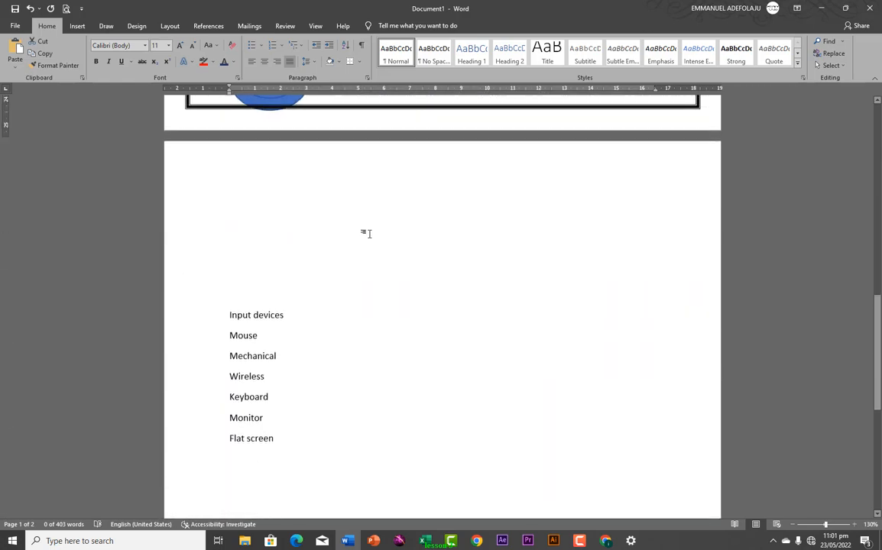
pyautogui.scroll(12, 368, 233)
pyautogui.scroll(4, 368, 236)
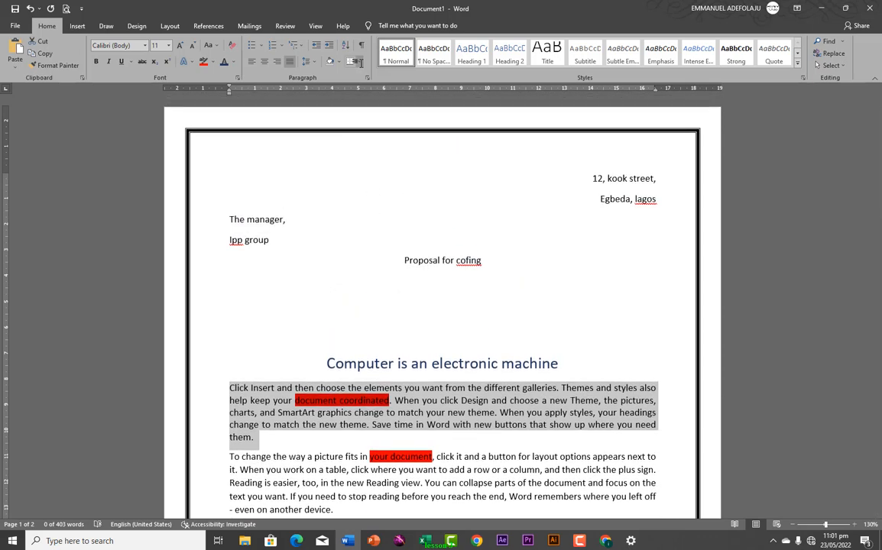
pyautogui.click(358, 61)
pyautogui.click(372, 267)
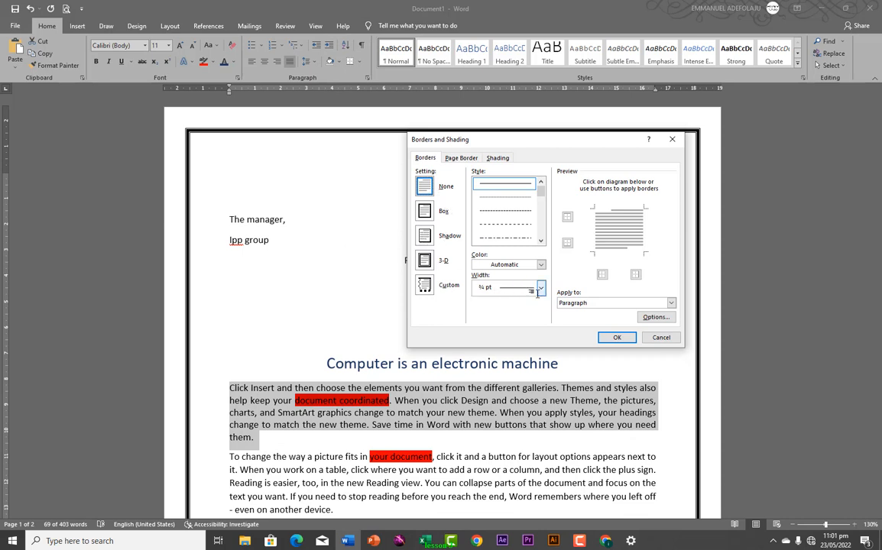
pyautogui.hotkey('ctrl', 'Tab')
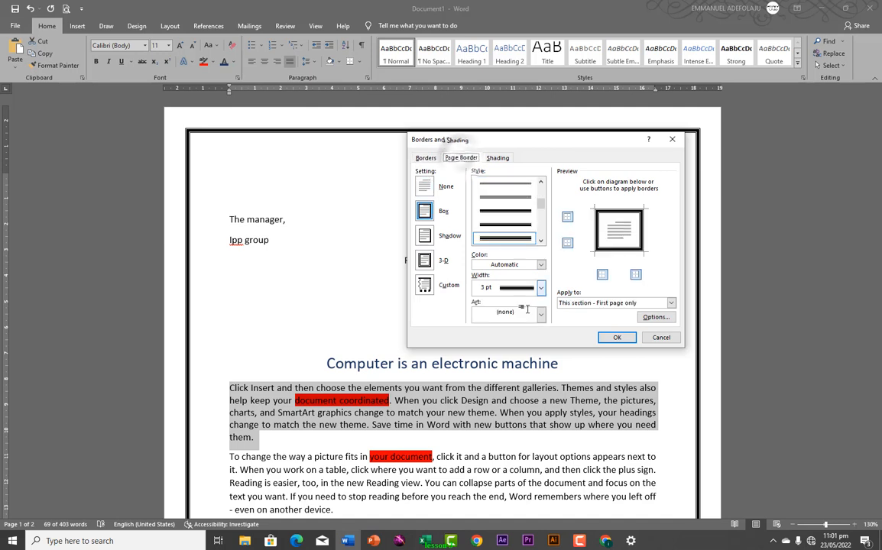
pyautogui.click(541, 315)
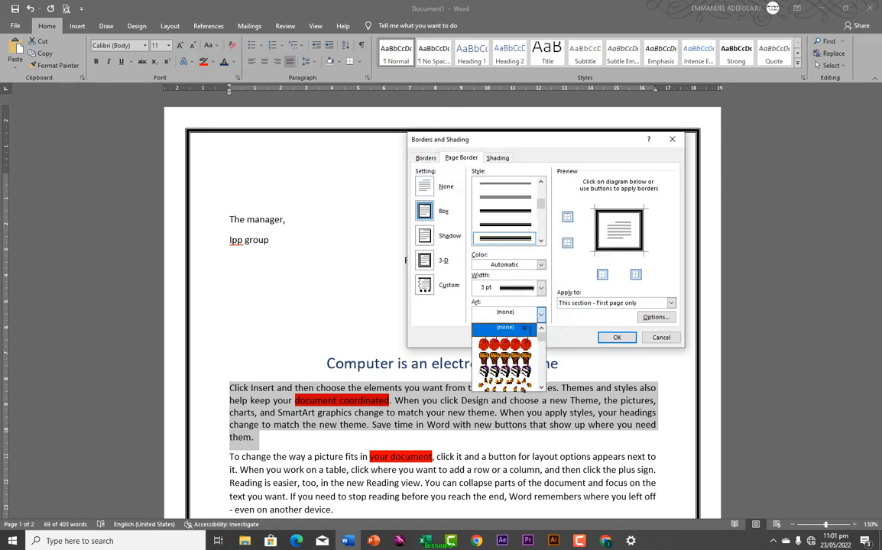
pyautogui.moveTo(540, 337)
pyautogui.mouseDown()
pyautogui.moveTo(541, 381)
pyautogui.moveTo(531, 330)
pyautogui.mouseUp()
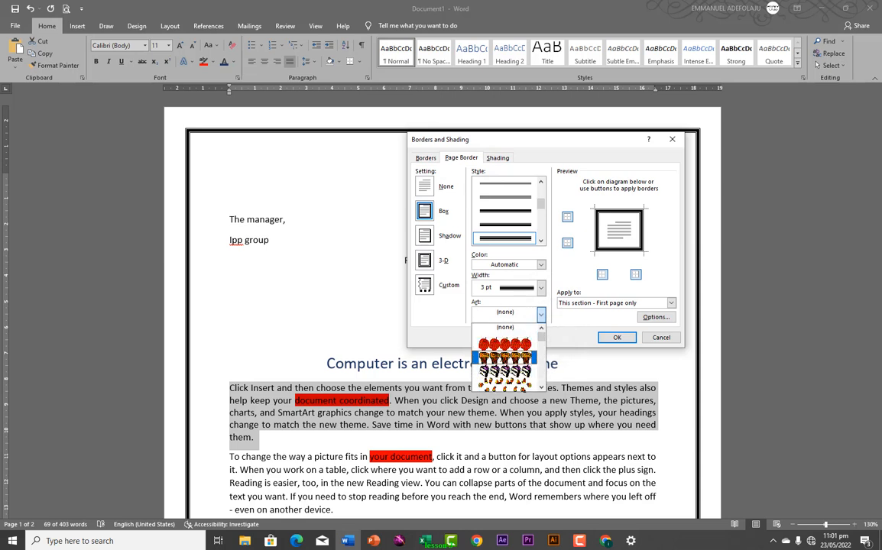
pyautogui.click(494, 345)
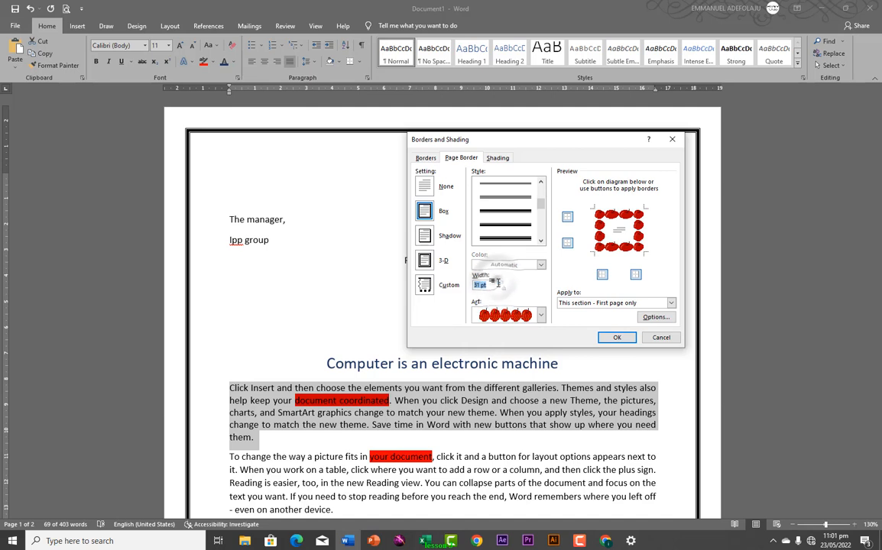
# Reduce the apple border width to 14 pt and apply it
pyautogui.click(500, 287)
pyautogui.click(500, 287)
pyautogui.click(500, 288)
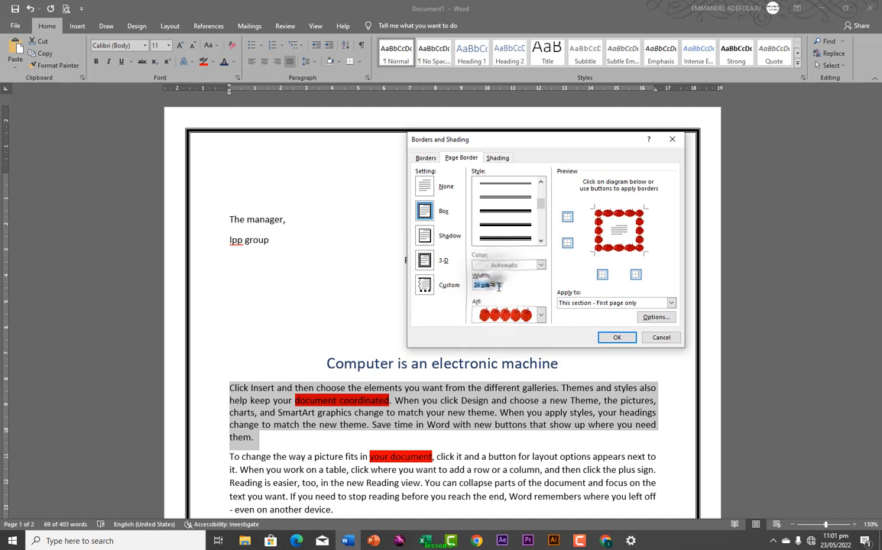
pyautogui.click(500, 287)
pyautogui.click(500, 287)
pyautogui.click(499, 287)
pyautogui.click(499, 287)
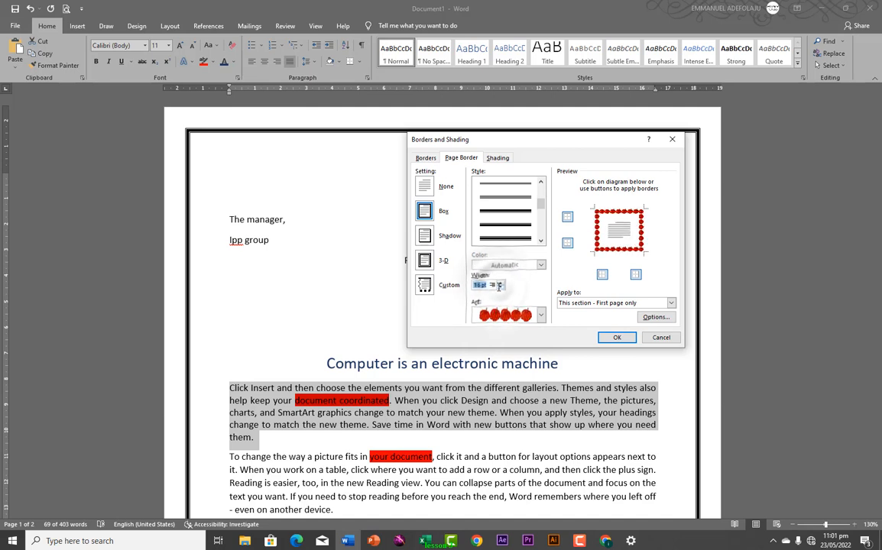
pyautogui.click(499, 287)
pyautogui.click(499, 287)
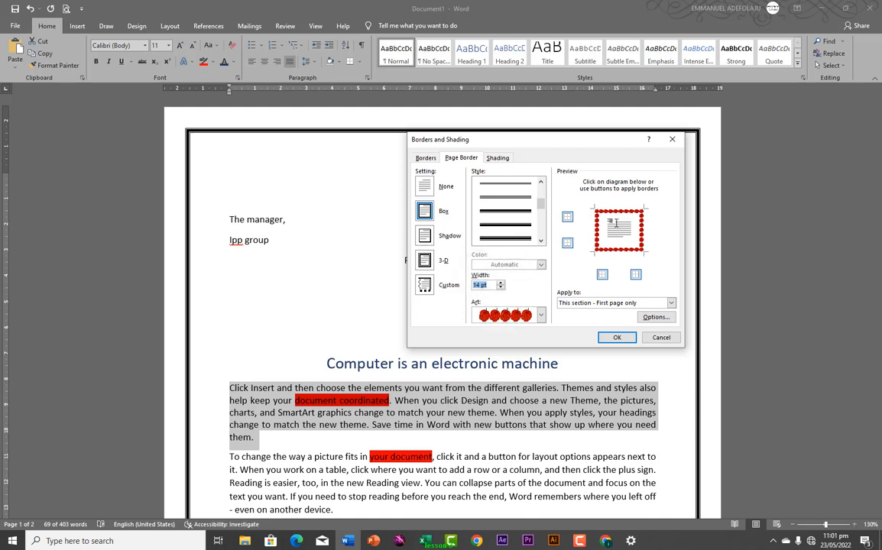
pyautogui.click(617, 337)
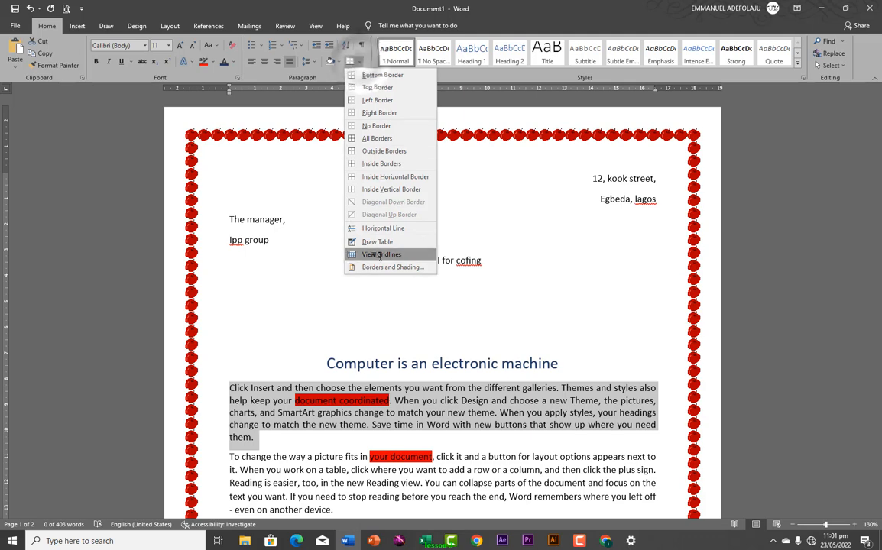
# Set the page border setting to None to remove the apple art border
pyautogui.click(392, 267)
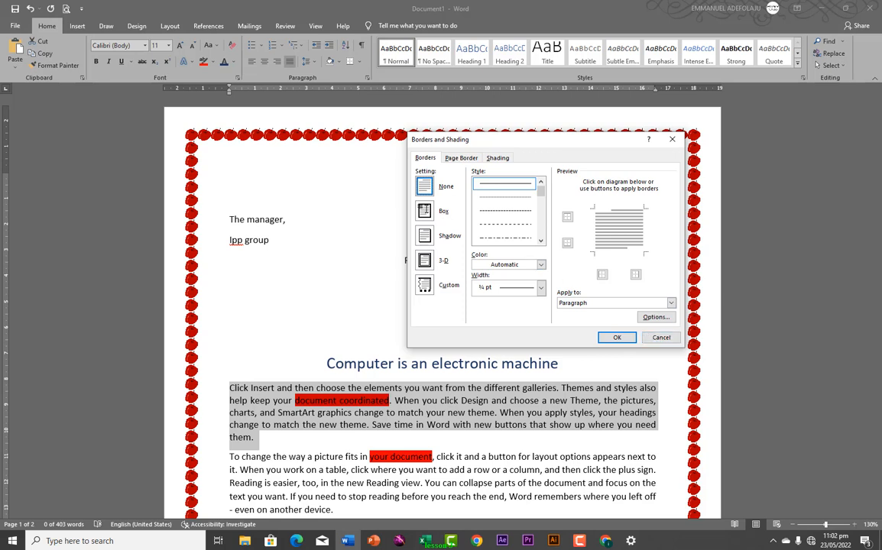
pyautogui.click(429, 188)
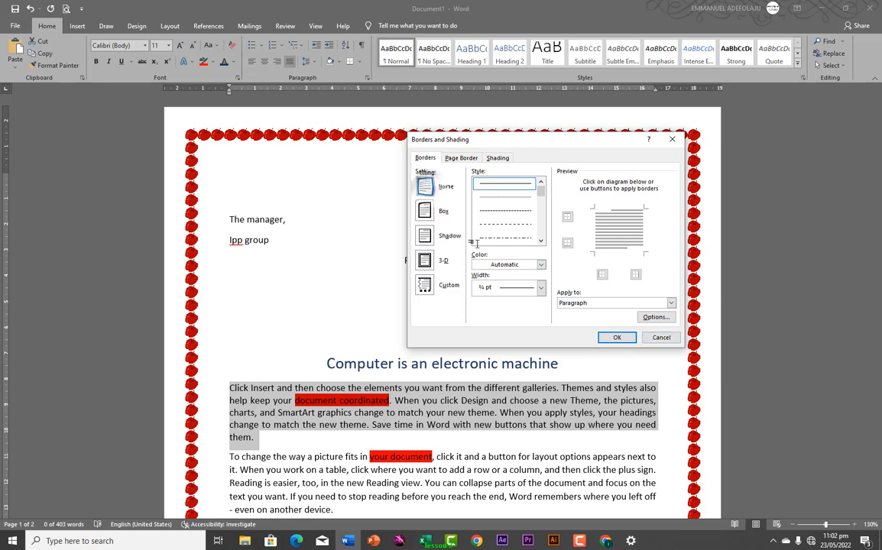
pyautogui.click(429, 187)
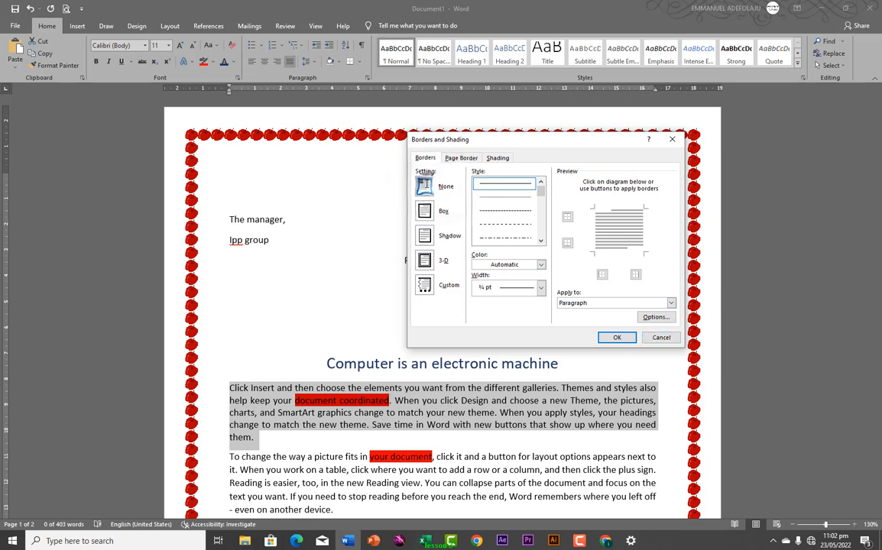
pyautogui.click(603, 338)
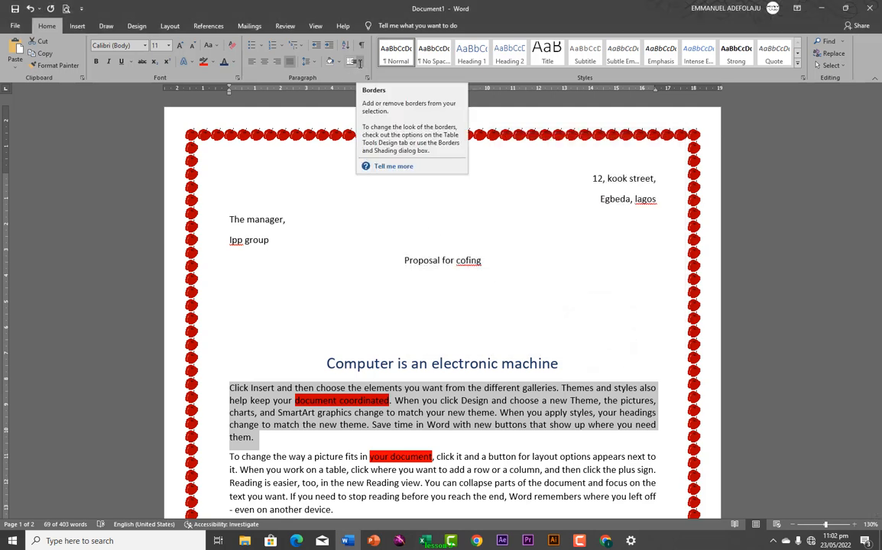
pyautogui.click(359, 62)
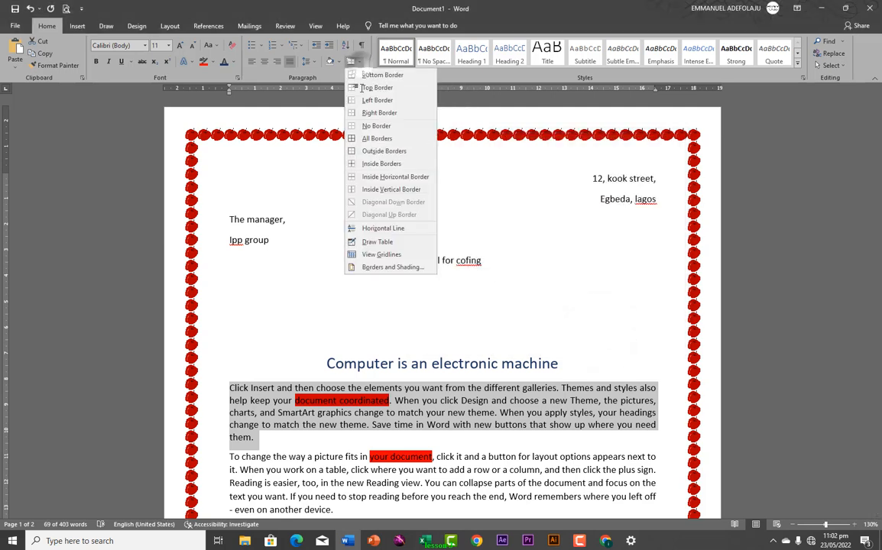
pyautogui.click(386, 265)
pyautogui.click(459, 158)
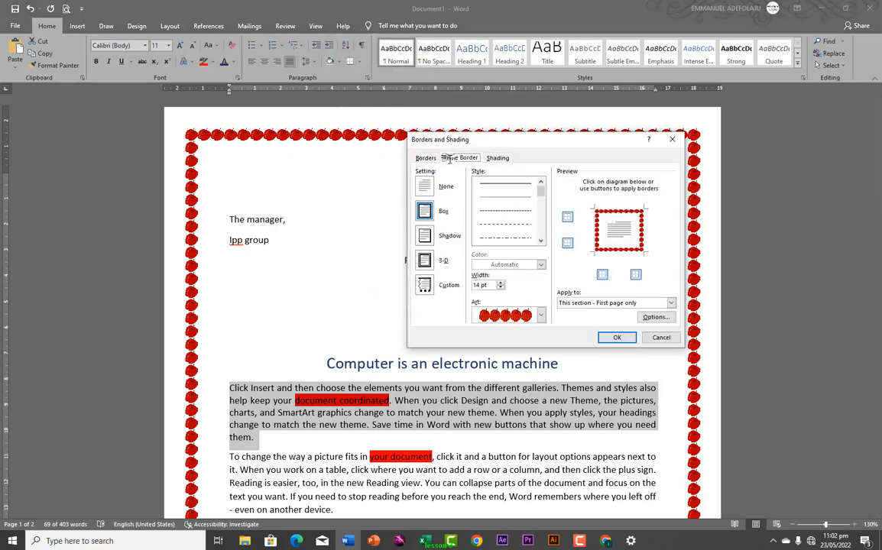
pyautogui.click(435, 186)
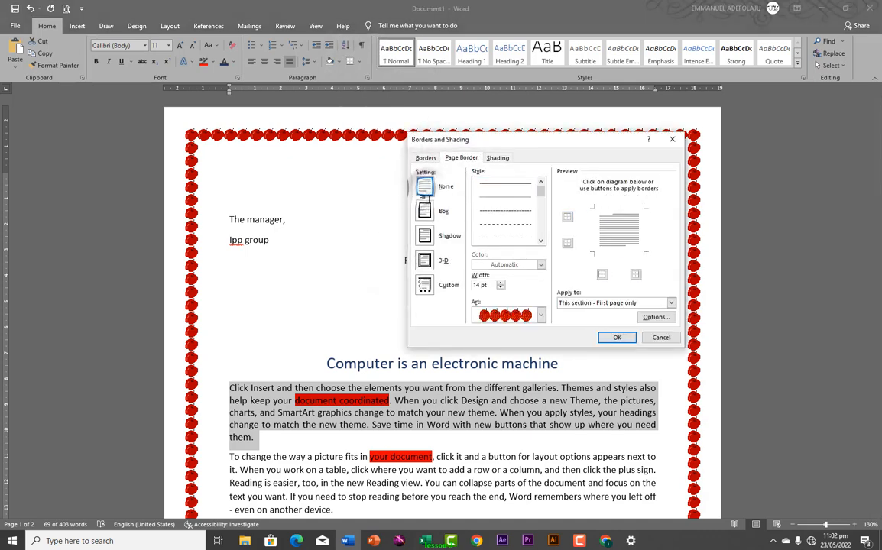
pyautogui.click(616, 337)
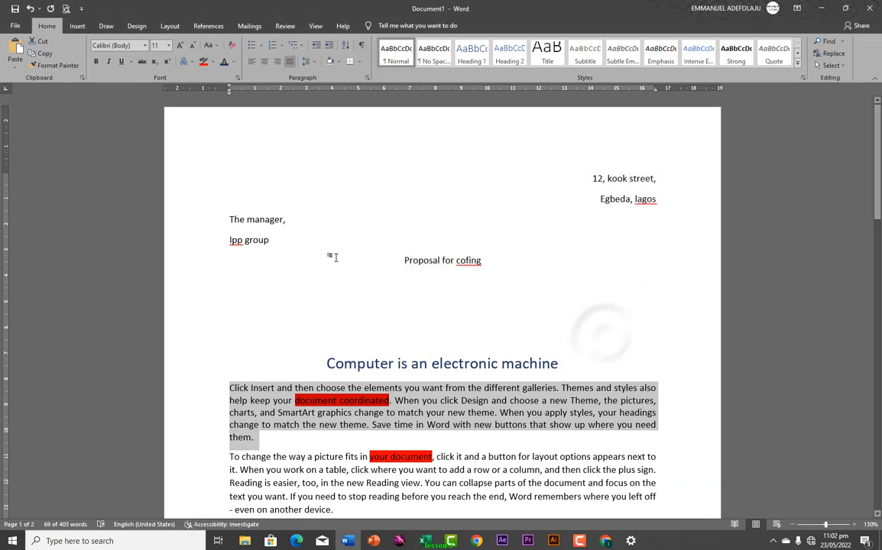
# Give the six page-2 items from Mouse to Flat screen four-diamond bullets
pyautogui.scroll(-1, 413, 328)
pyautogui.scroll(-1, 411, 322)
pyautogui.scroll(2, 397, 298)
pyautogui.scroll(-2, 380, 256)
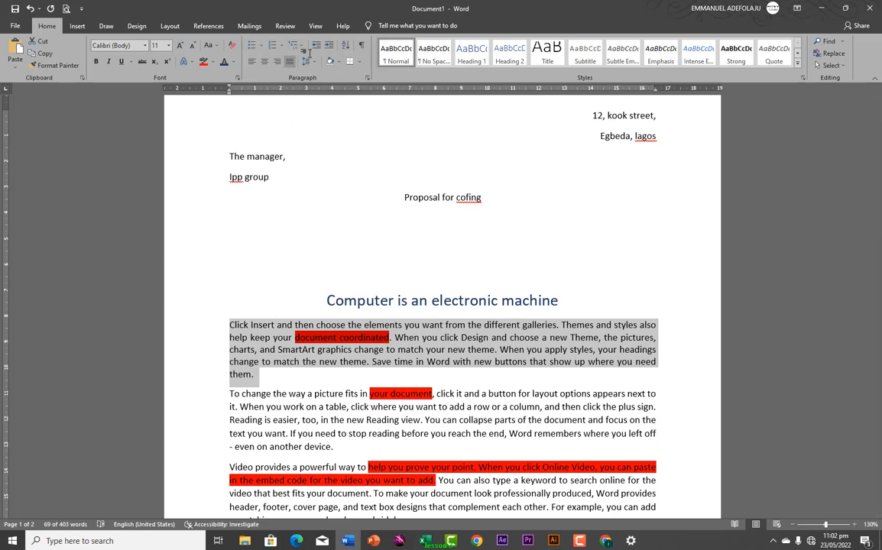
pyautogui.scroll(-20, 324, 200)
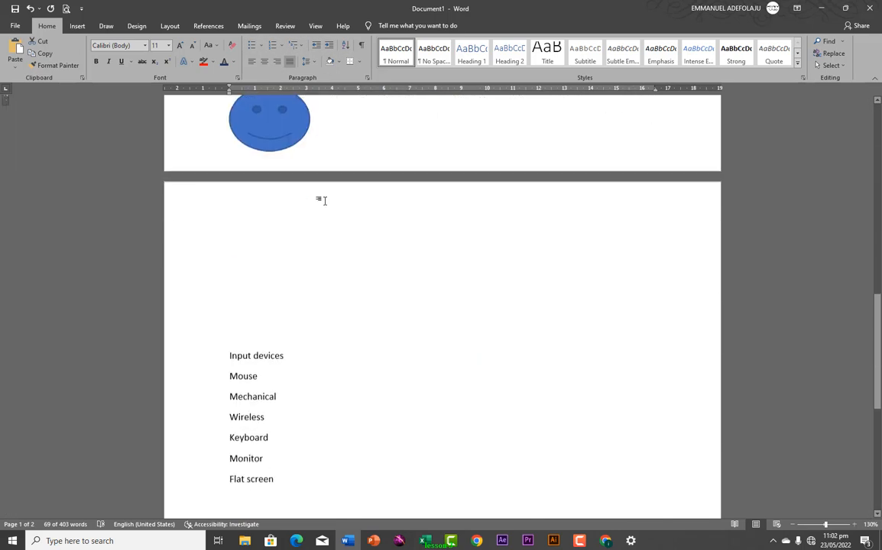
pyautogui.scroll(1, 322, 201)
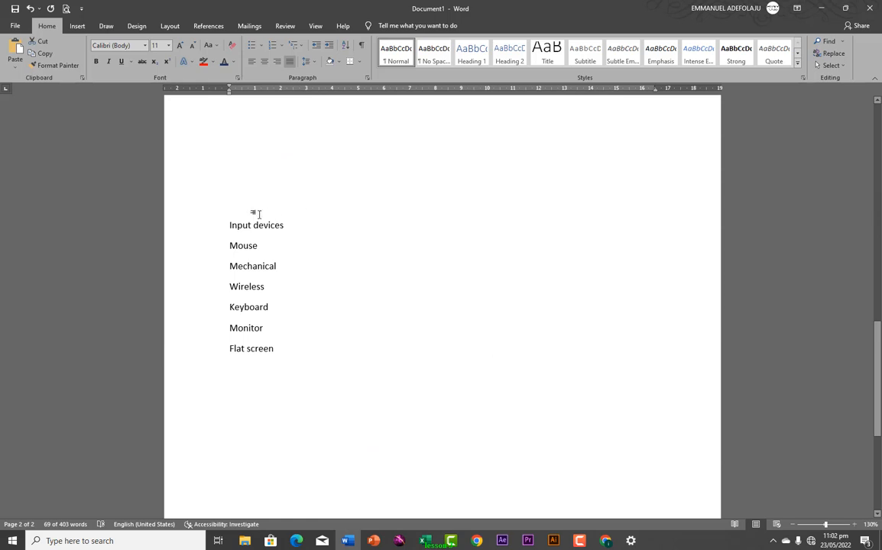
pyautogui.click(227, 245)
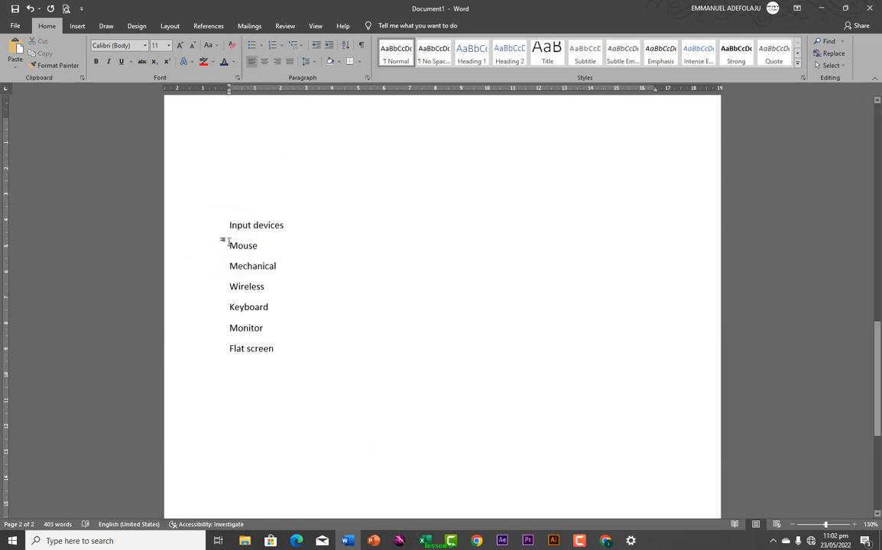
pyautogui.moveTo(228, 243); pyautogui.dragTo(279, 353)
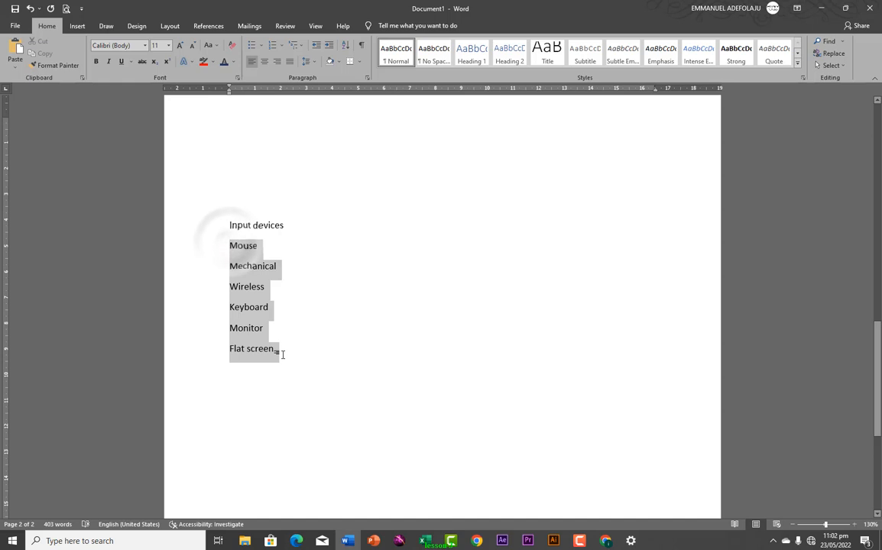
pyautogui.click(261, 46)
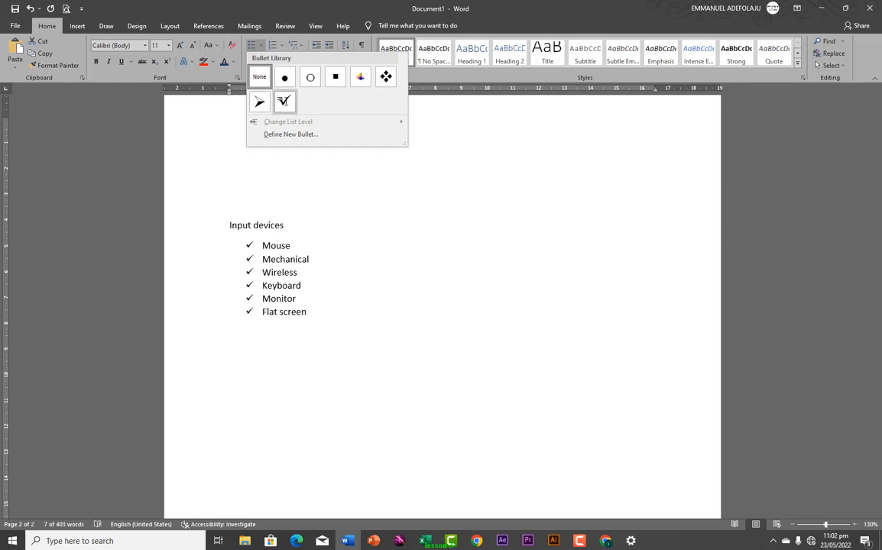
pyautogui.click(384, 78)
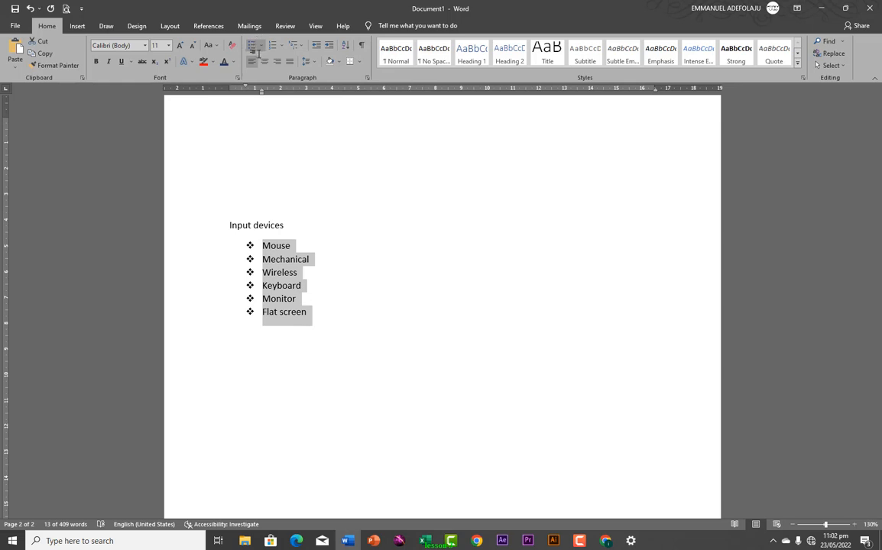
pyautogui.click(260, 259)
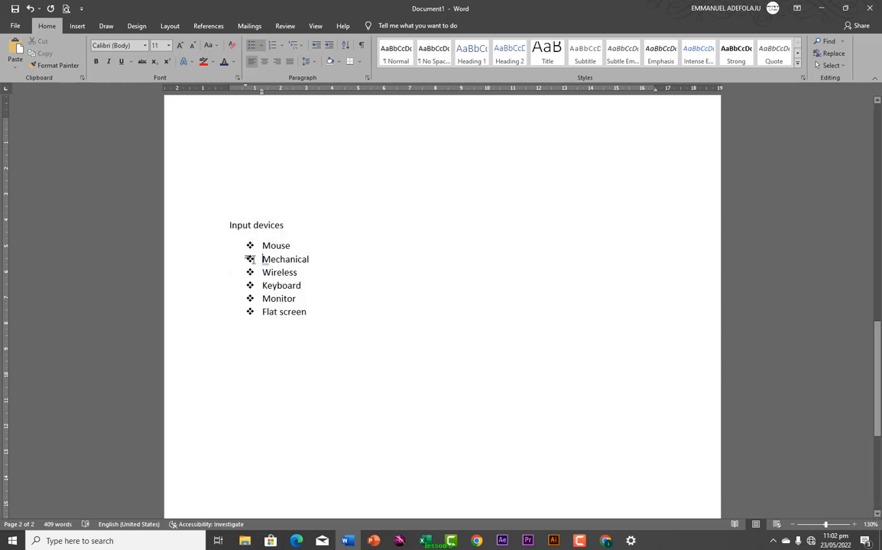
# Demote Mechanical, Wireless and Flat screen to sub-items under their parent items
pyautogui.press('Tab')
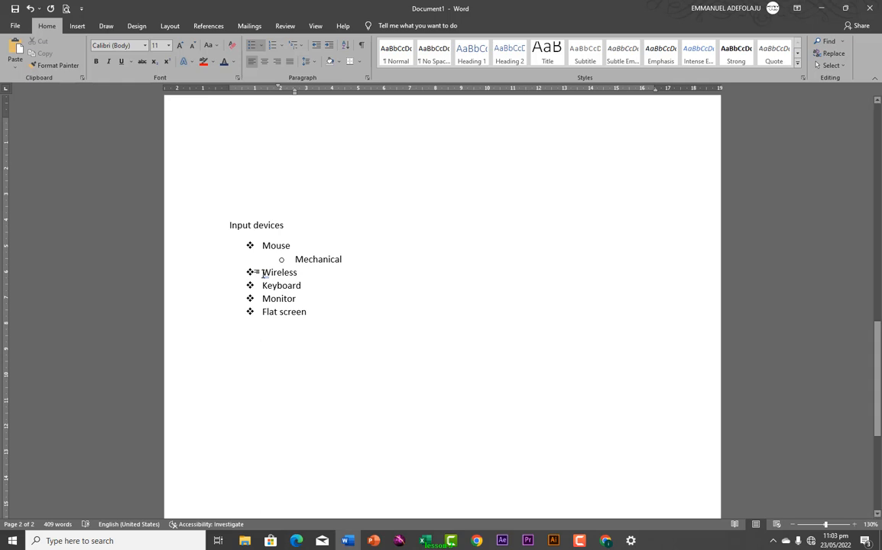
pyautogui.click(262, 273)
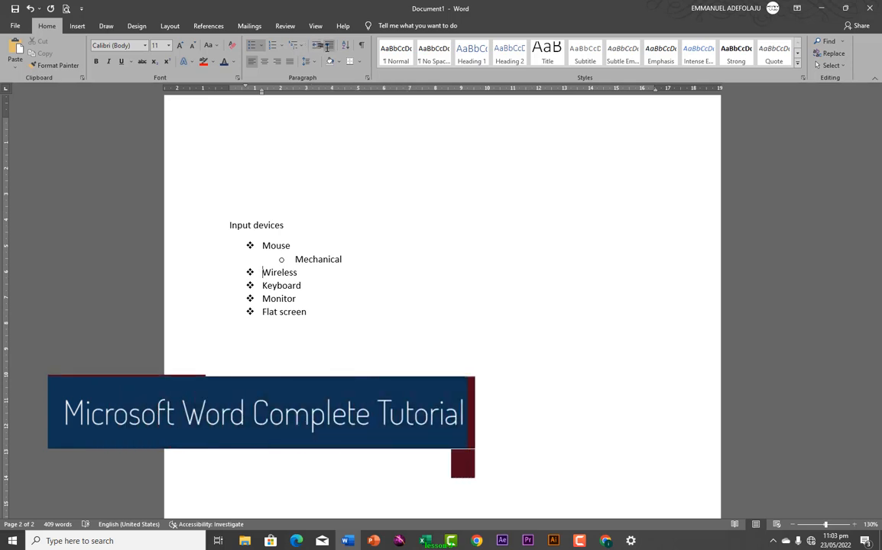
pyautogui.click(327, 47)
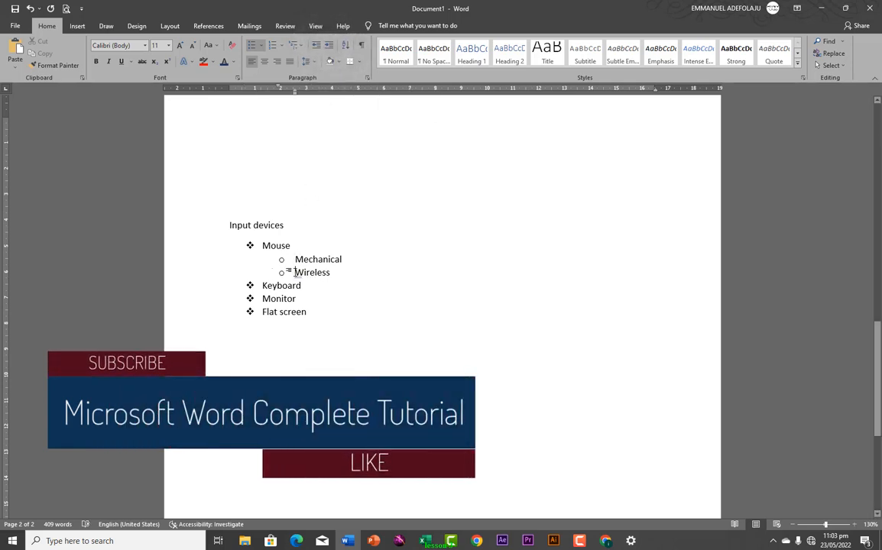
pyautogui.click(257, 314)
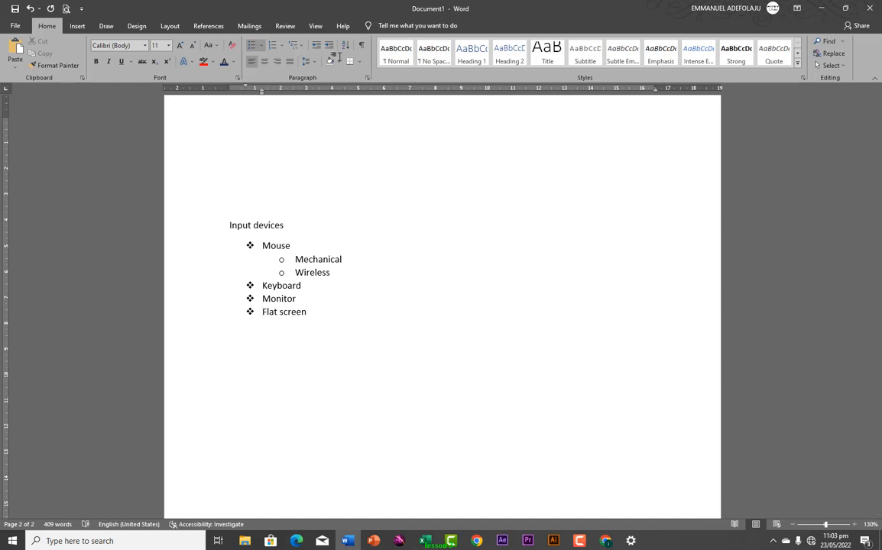
pyautogui.click(330, 45)
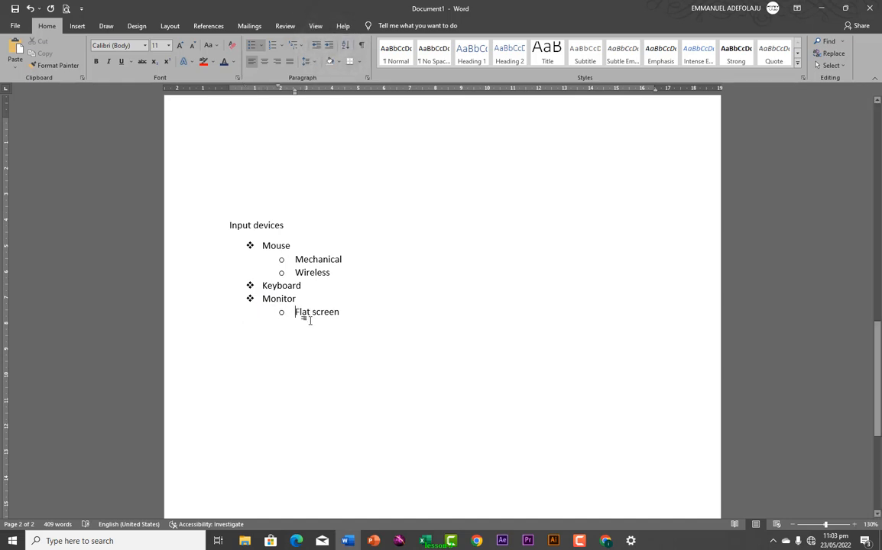
# Add an 'automatic' sub-item after Wireless, move it back out, then undo the list changes
pyautogui.click(331, 272)
pyautogui.press('Return')
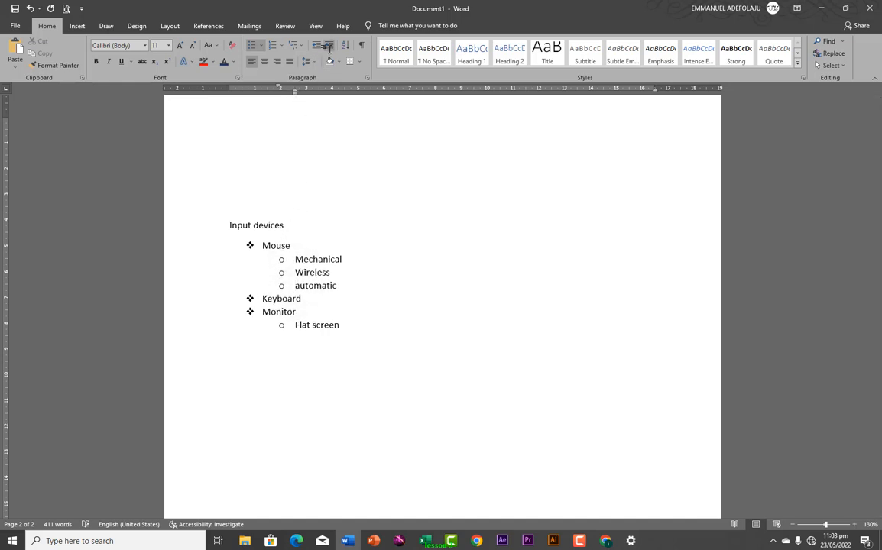
pyautogui.click(327, 45)
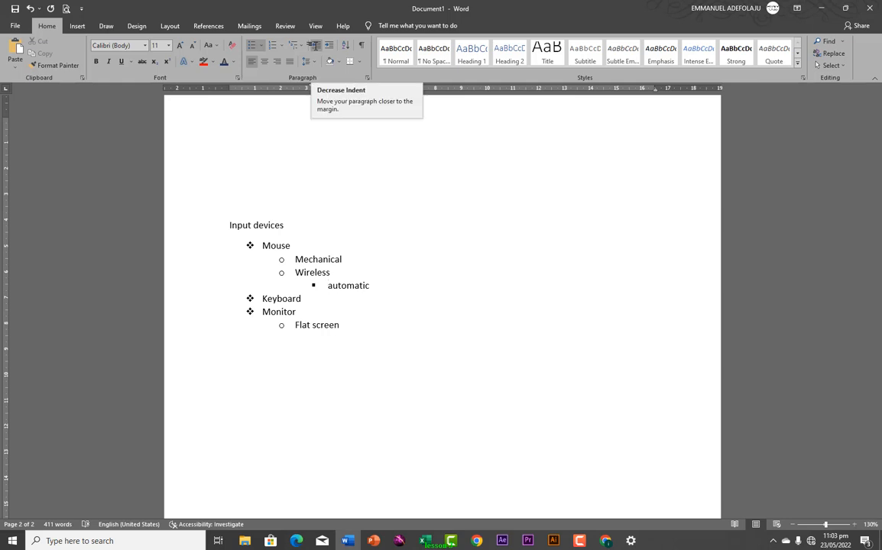
pyautogui.click(314, 45)
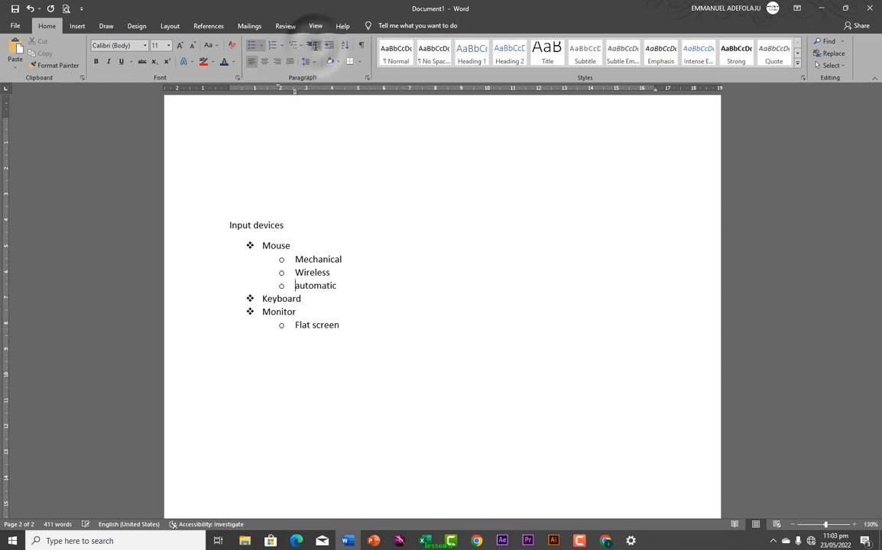
pyautogui.click(314, 45)
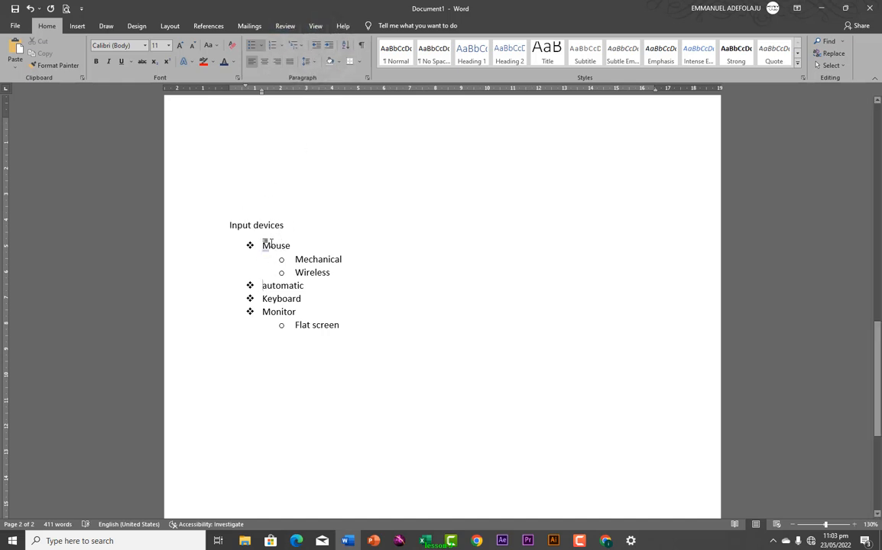
pyautogui.hotkey('ctrl', 'z')
pyautogui.hotkey('ctrl', 'z')
pyautogui.hotkey('ctrl', 'z')
pyautogui.hotkey('ctrl', 'z')
pyautogui.hotkey('ctrl', 'z')
pyautogui.hotkey('ctrl', 'z')
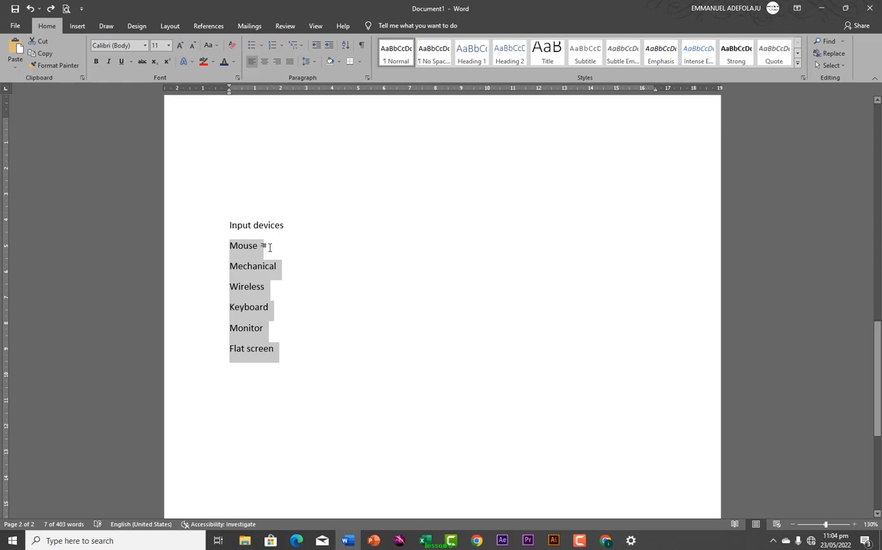
# Number the selected input device lines with the 1) a) i) multilevel list style
pyautogui.click(275, 45)
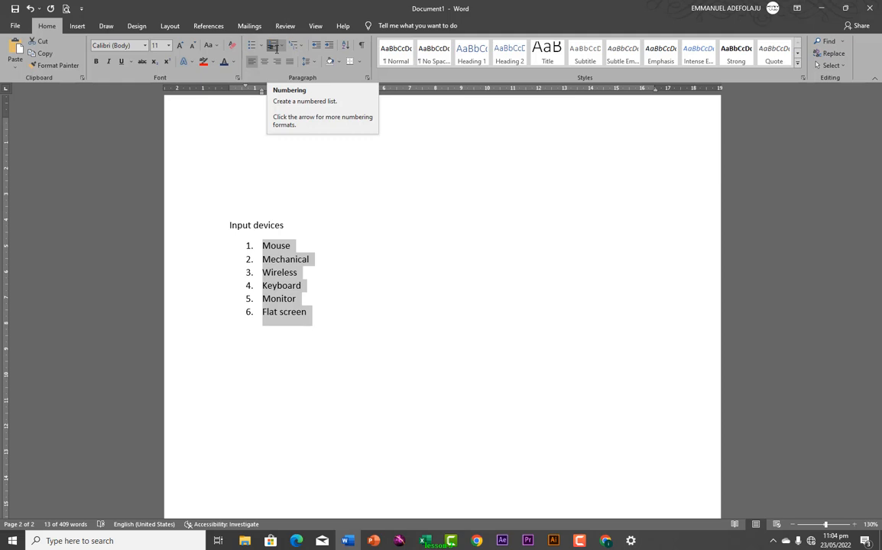
pyautogui.click(280, 46)
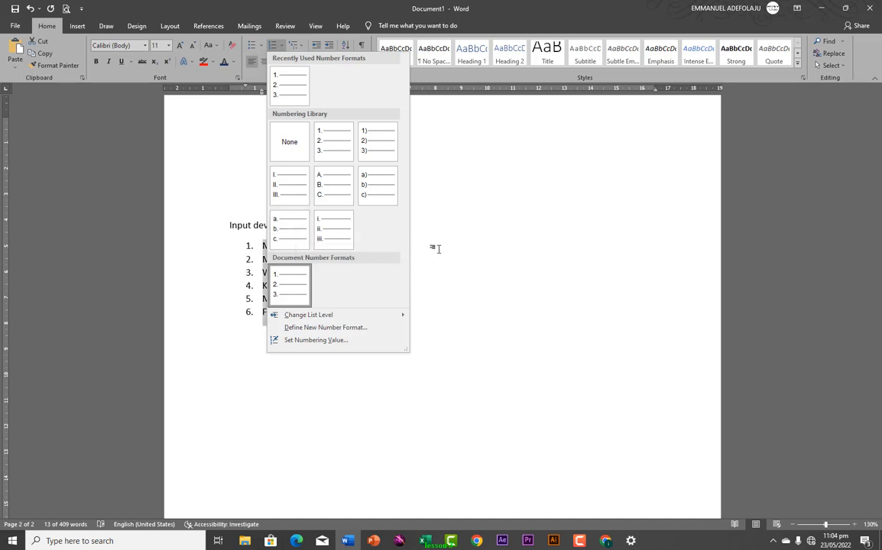
pyautogui.click(413, 240)
pyautogui.click(297, 44)
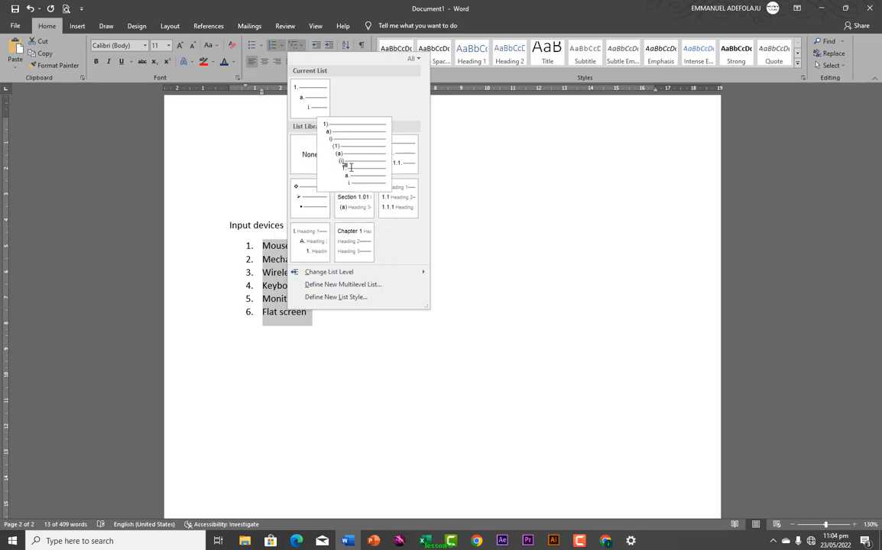
pyautogui.click(336, 147)
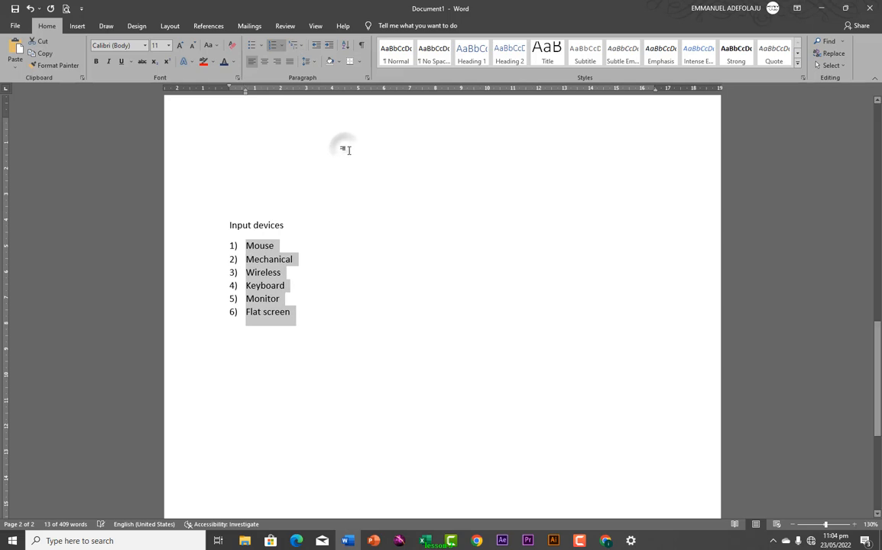
# Demote Mechanical and Wireless to lettered sub-items under Mouse
pyautogui.click(246, 259)
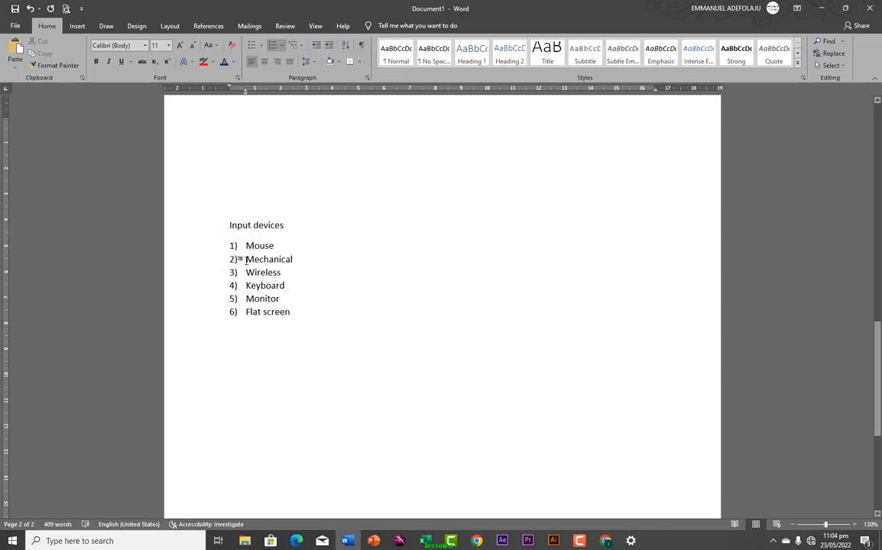
pyautogui.press('Tab')
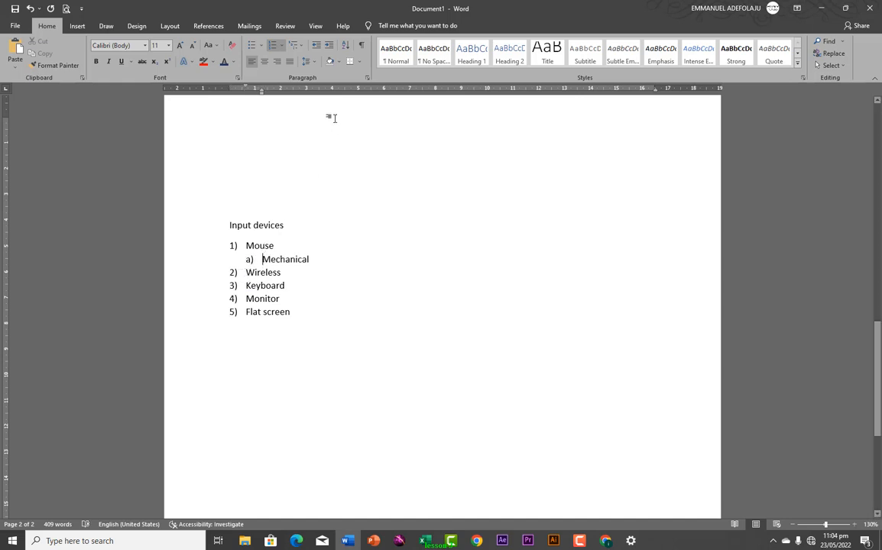
pyautogui.click(280, 45)
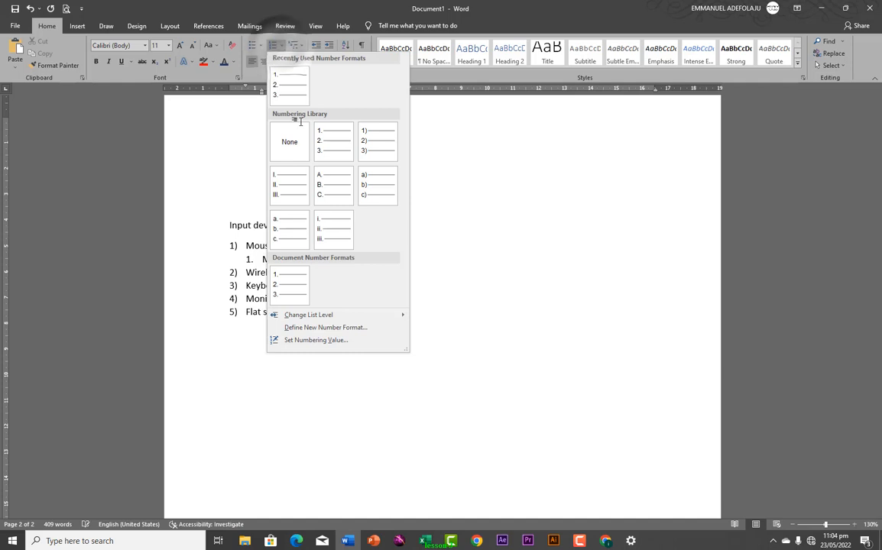
pyautogui.click(297, 45)
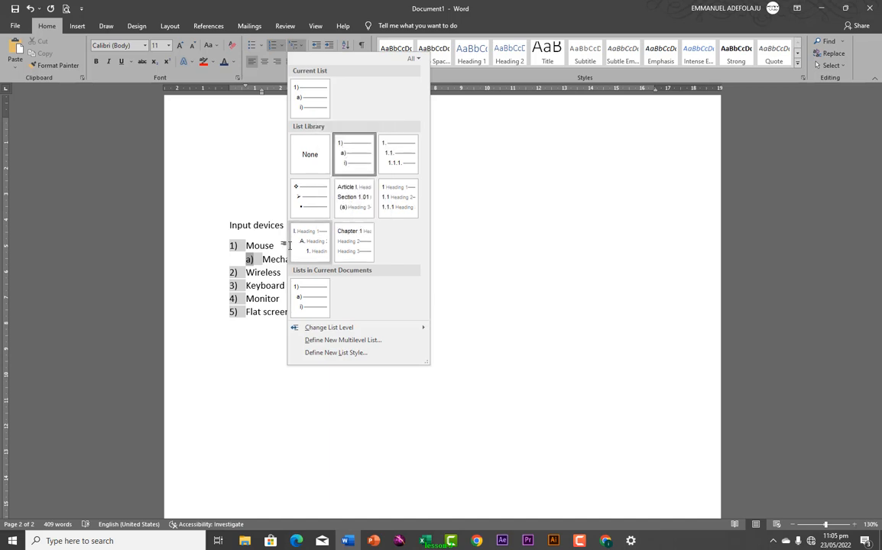
pyautogui.click(238, 271)
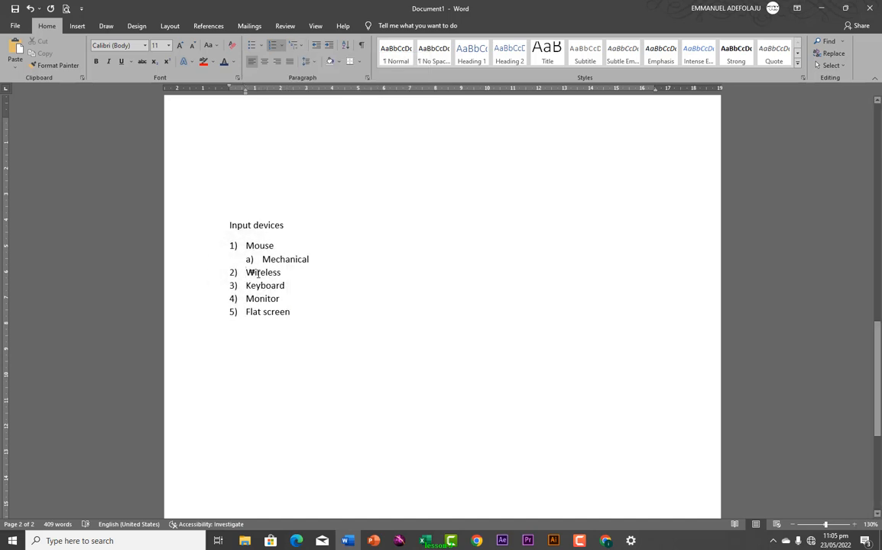
pyautogui.press('Tab')
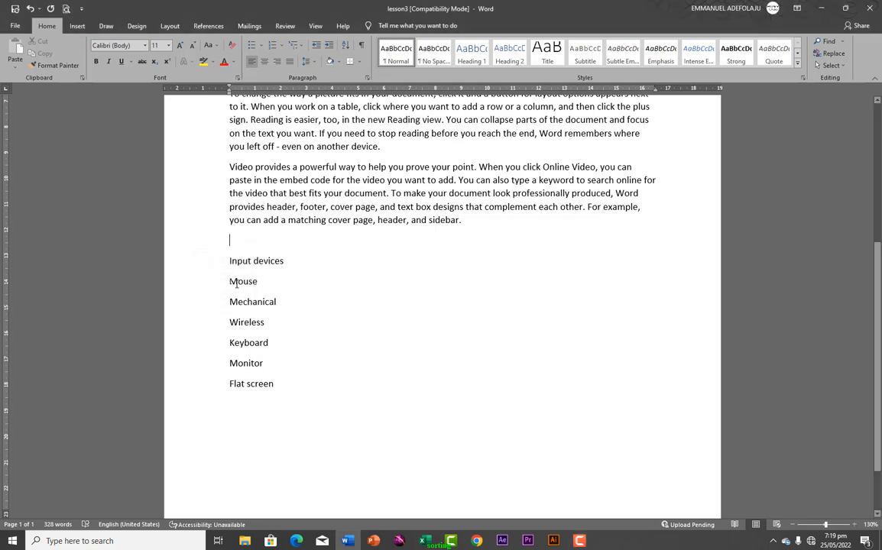
# Sort the selected input device items by paragraphs, as text, in ascending order
pyautogui.moveTo(229, 283); pyautogui.dragTo(283, 402)
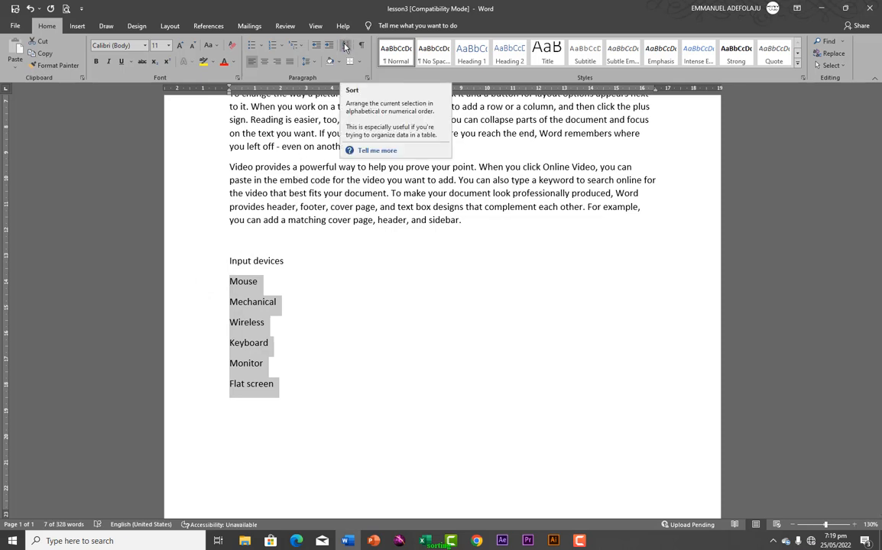
pyautogui.click(345, 47)
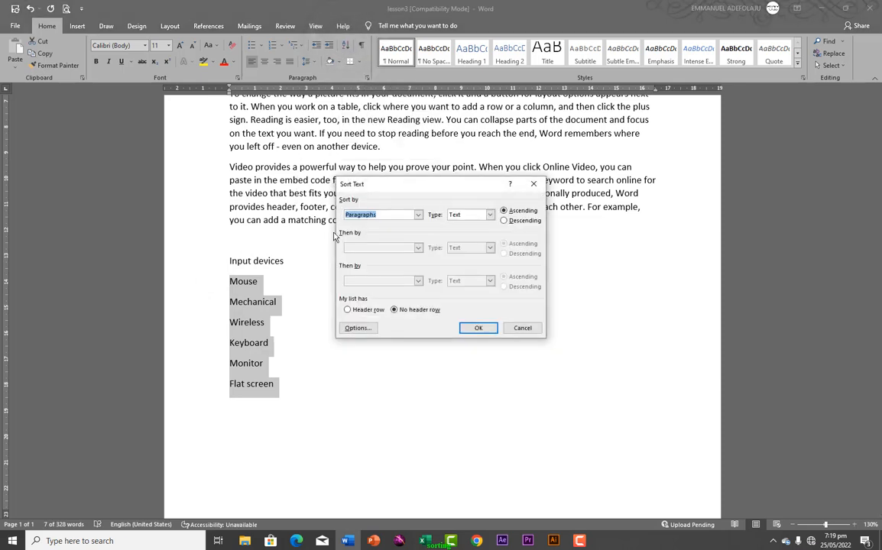
pyautogui.click(468, 329)
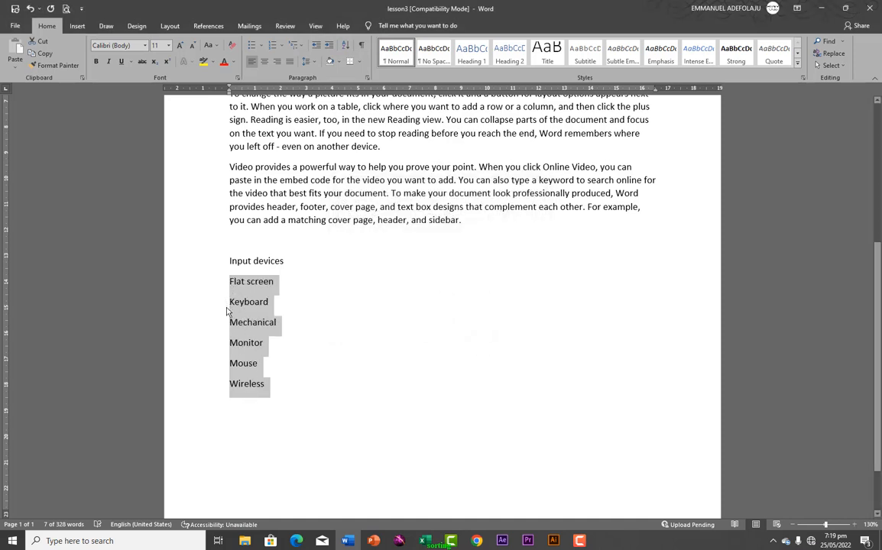
pyautogui.click(345, 46)
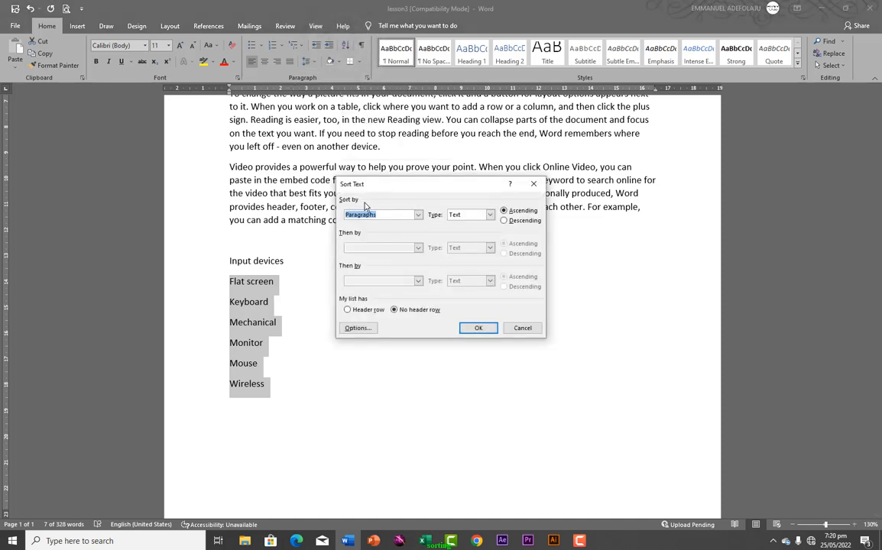
pyautogui.click(418, 214)
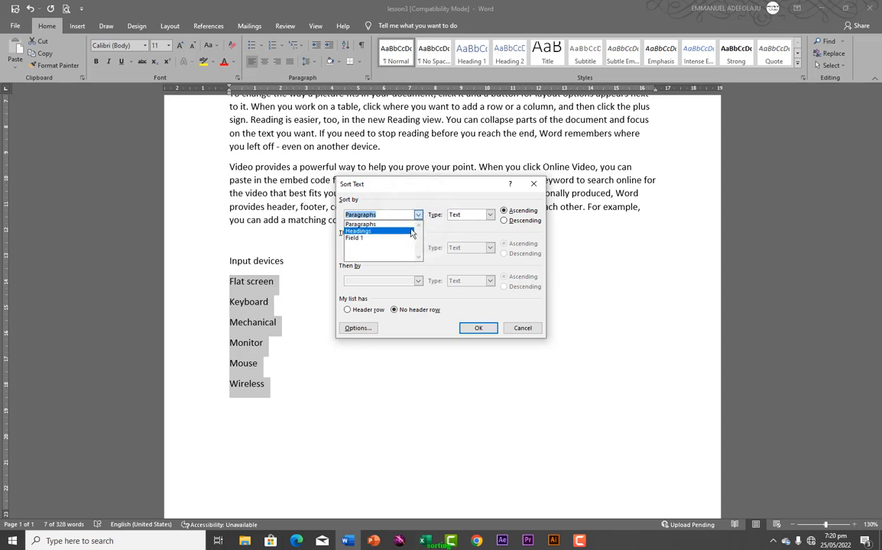
pyautogui.click(417, 214)
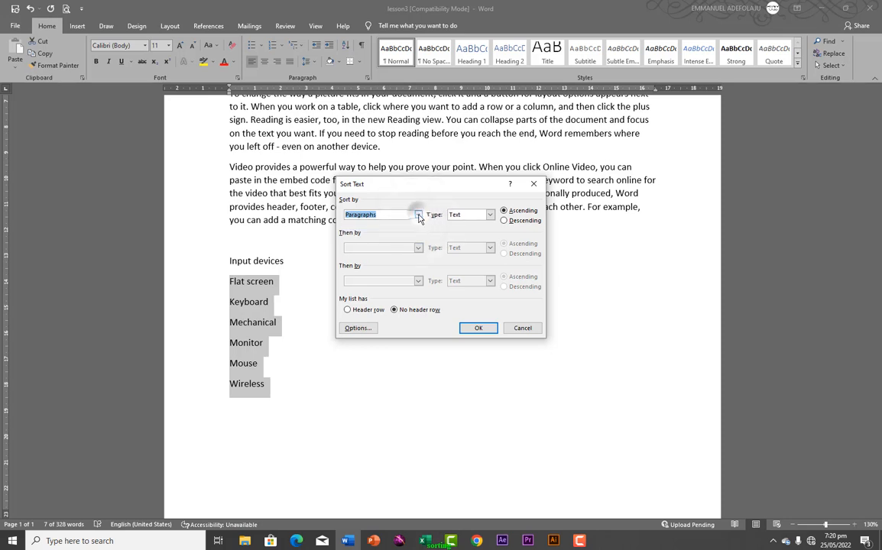
pyautogui.click(490, 216)
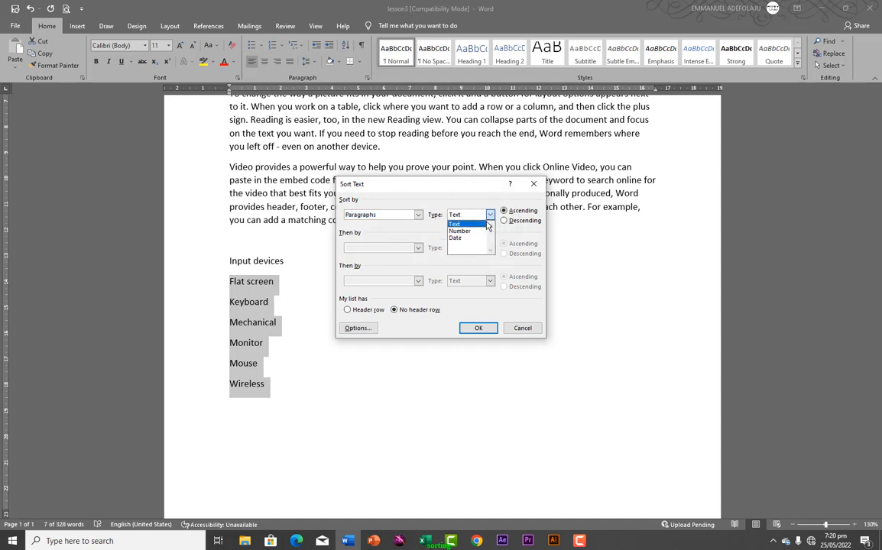
pyautogui.click(490, 217)
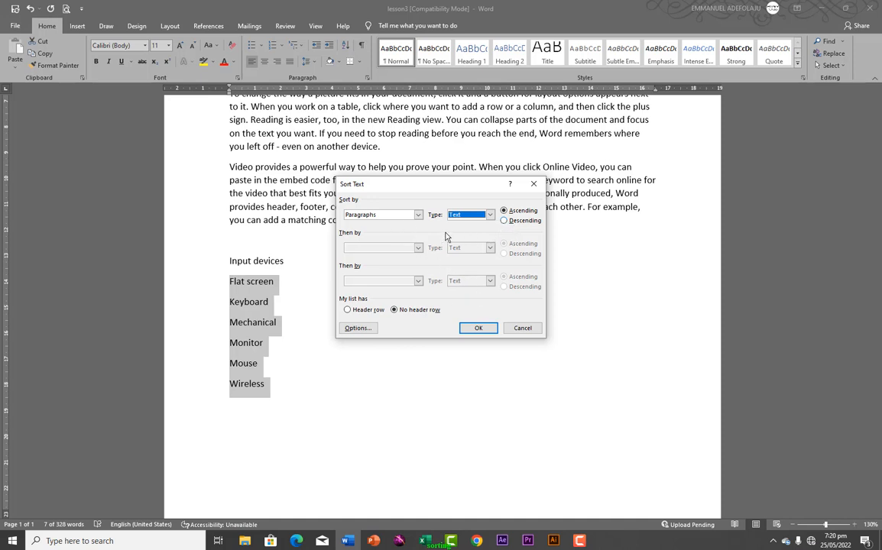
pyautogui.click(478, 330)
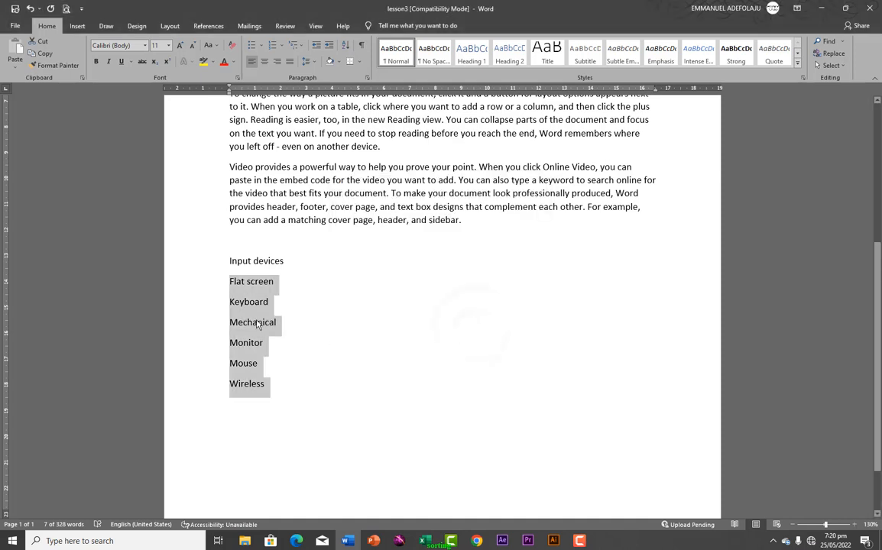
# Deselect the sorted list and turn on Show/Hide ¶ to reveal formatting marks
pyautogui.click(341, 295)
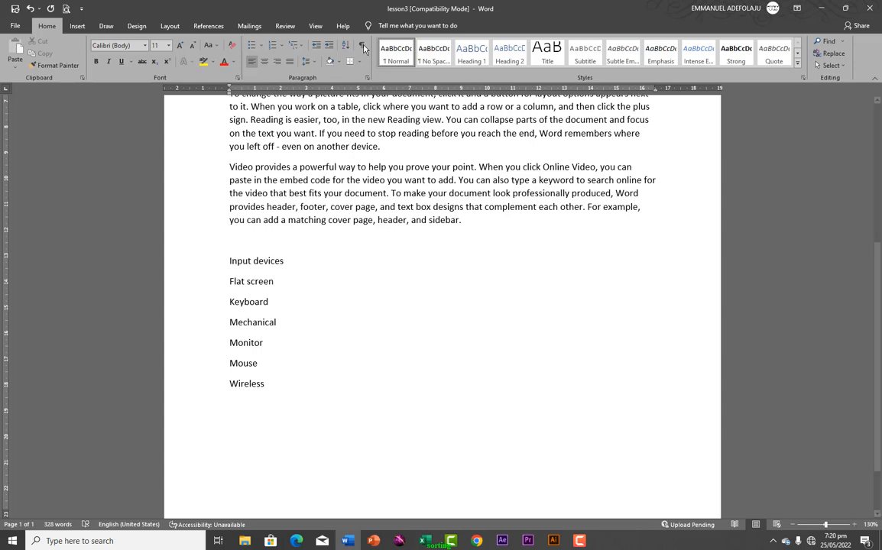
pyautogui.scroll(6, 353, 92)
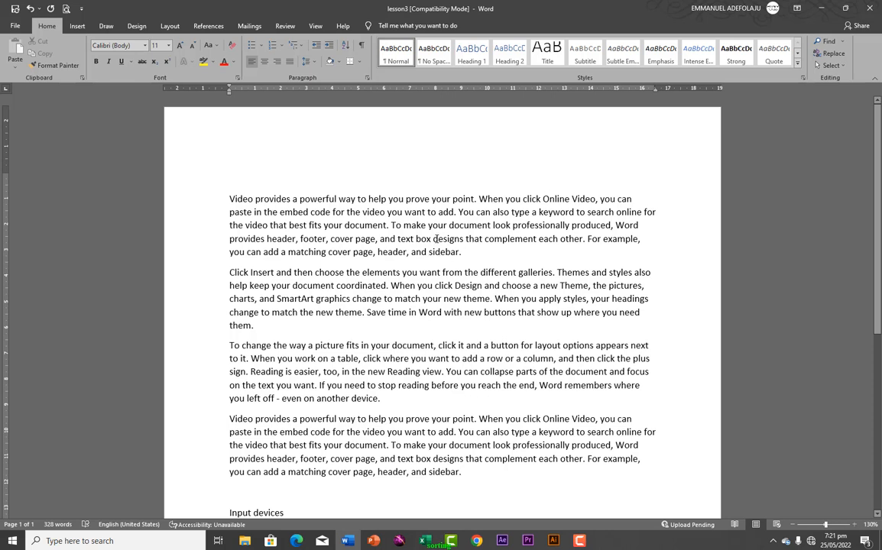
pyautogui.click(361, 45)
pyautogui.press('Return')
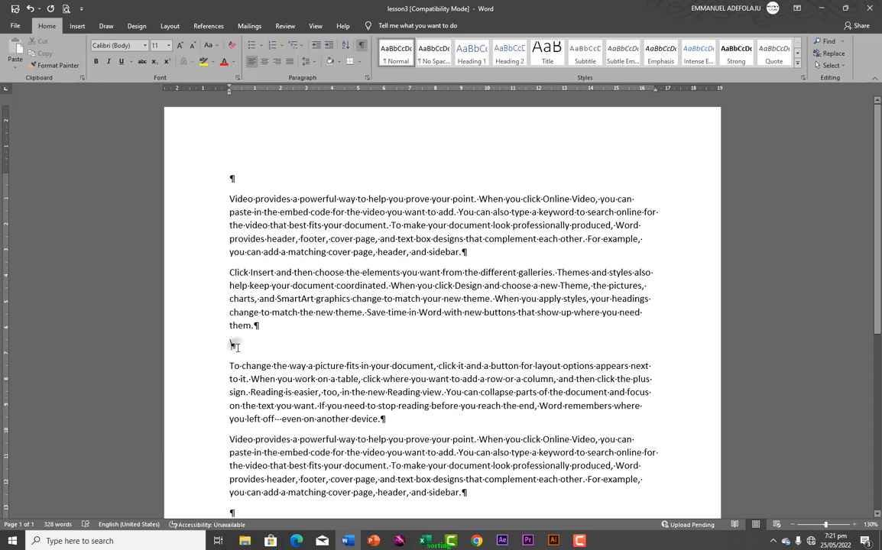
pyautogui.press('BackSpace')
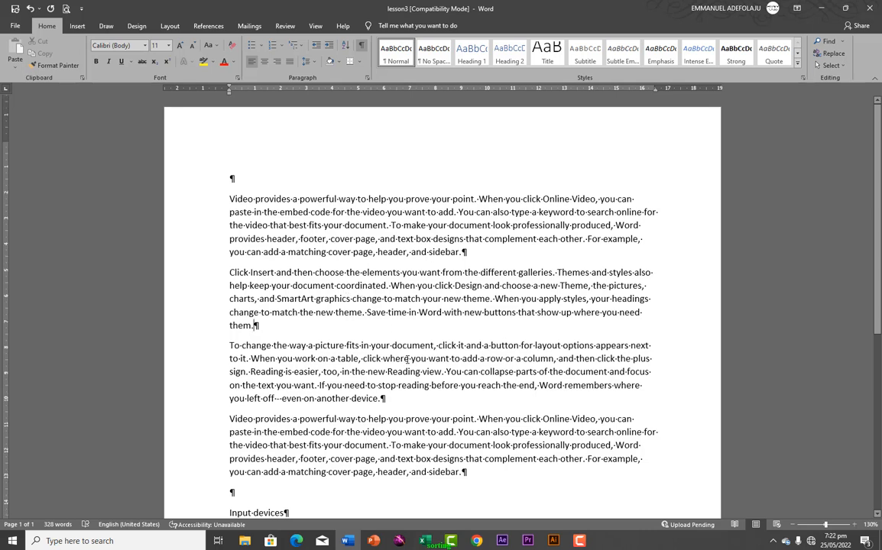
pyautogui.scroll(-5, 411, 360)
pyautogui.scroll(1, 401, 354)
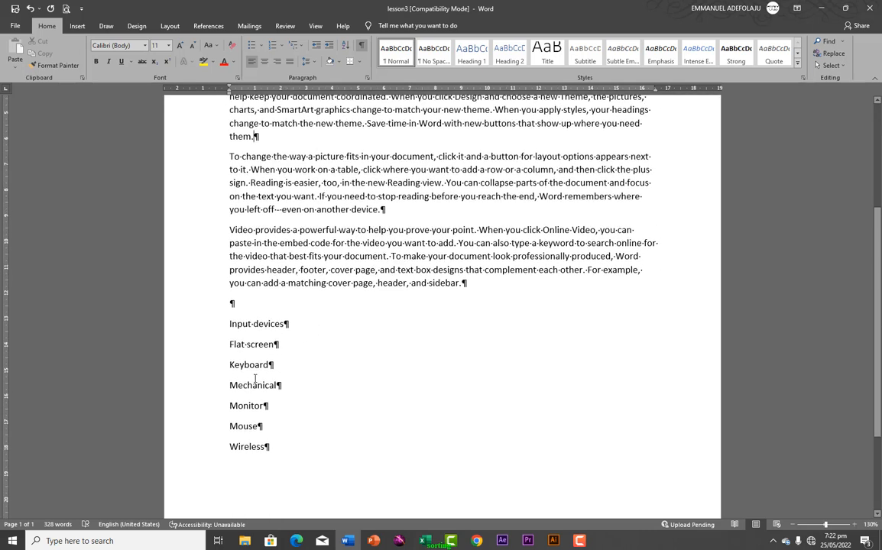
pyautogui.click(291, 323)
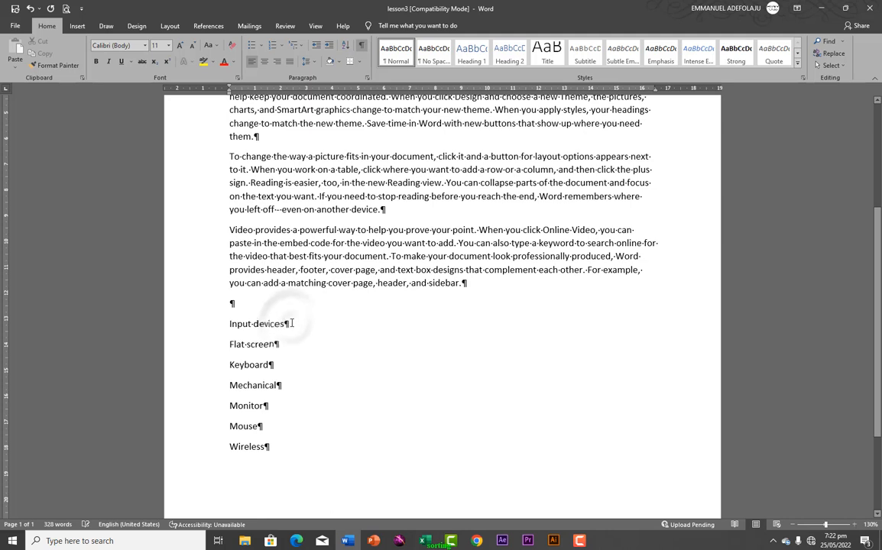
pyautogui.press('Return')
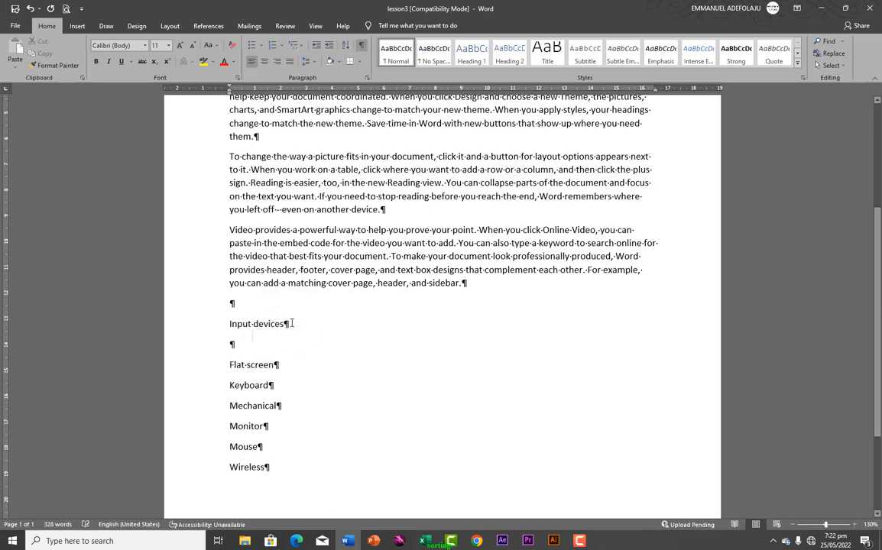
pyautogui.click(241, 351)
pyautogui.press('BackSpace')
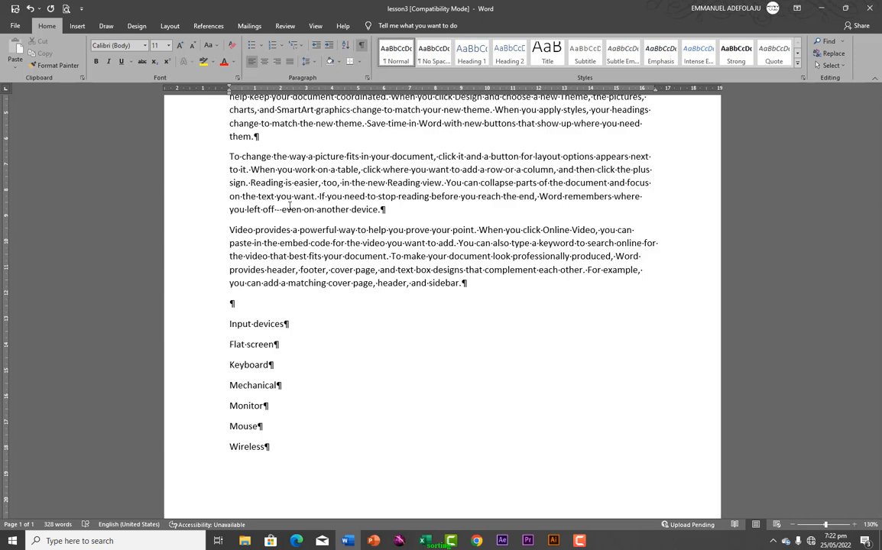
pyautogui.hotkey('ctrl', 'p')
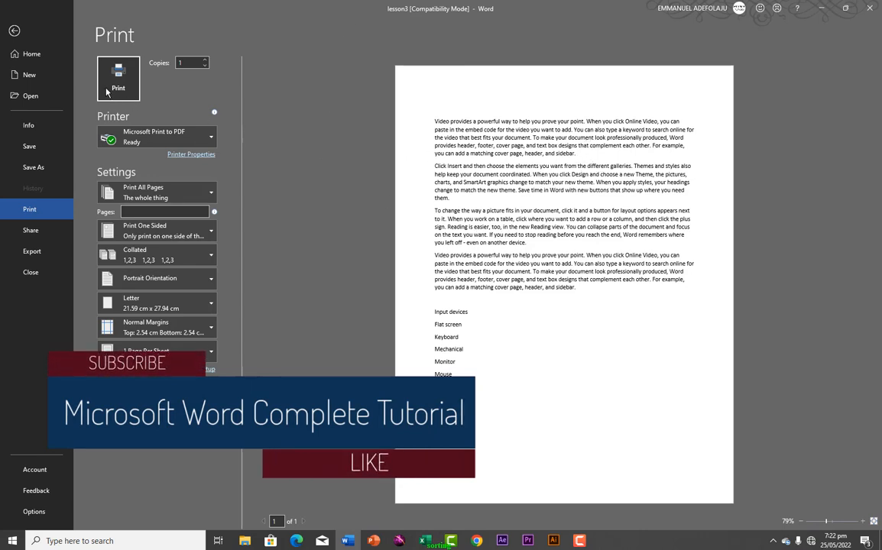
pyautogui.click(12, 32)
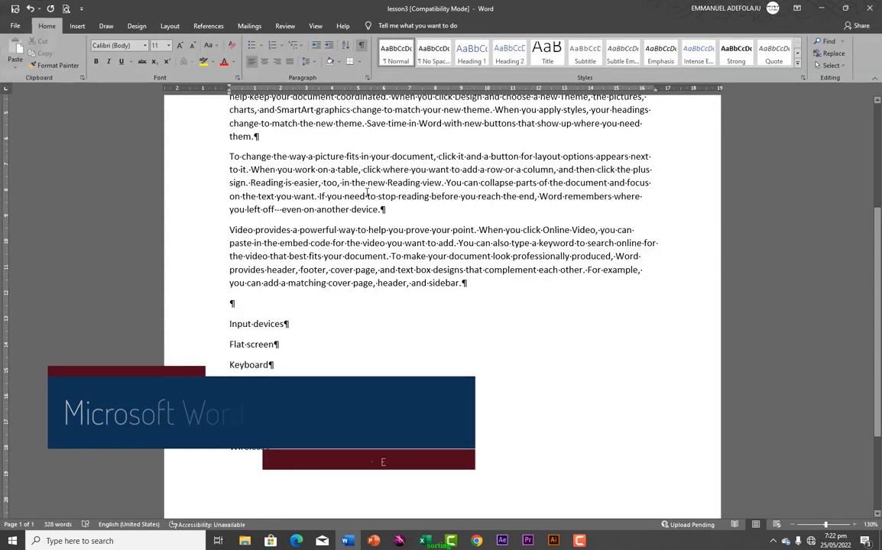
pyautogui.scroll(5, 363, 192)
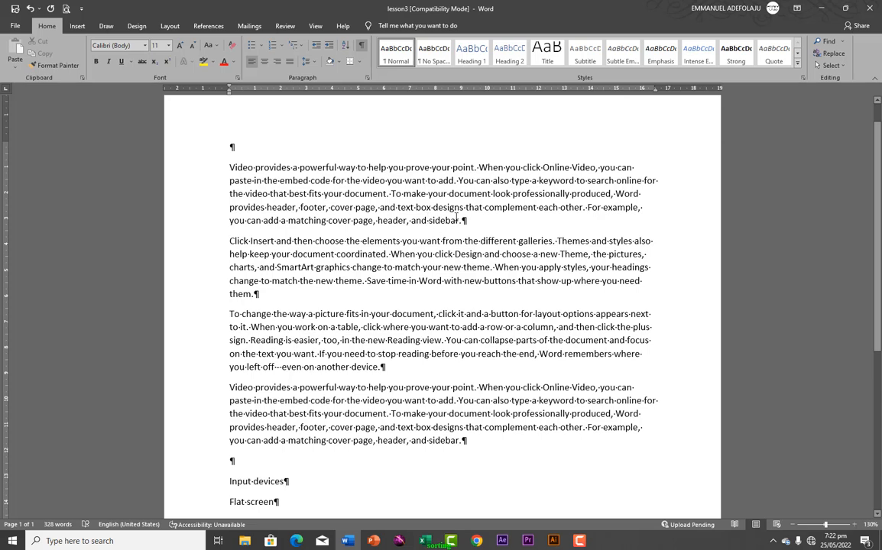
# In Word Options > Display, tick Paragraph marks under 'Always show these formatting marks'
pyautogui.click(15, 28)
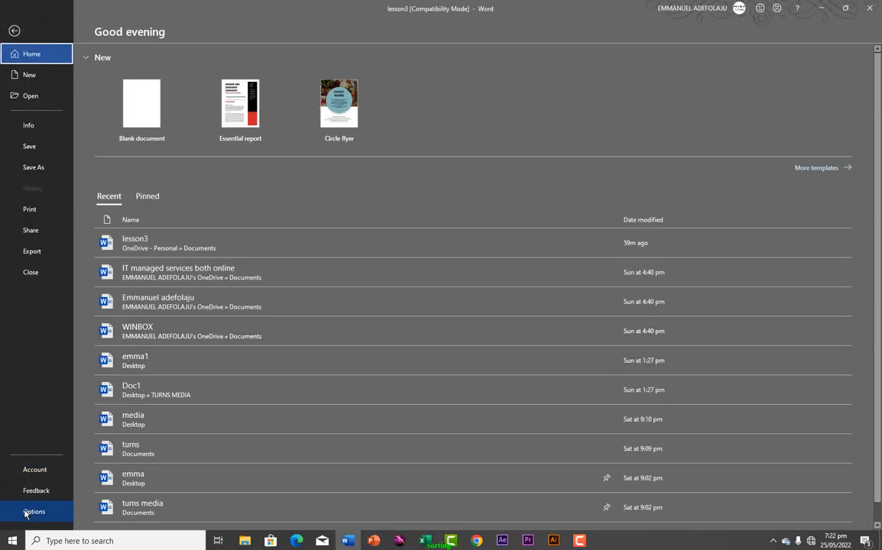
pyautogui.click(25, 512)
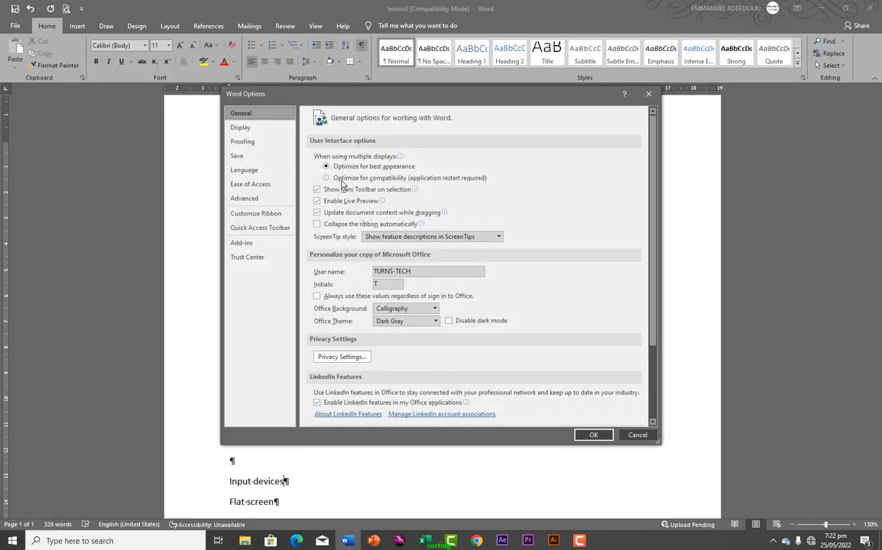
pyautogui.click(239, 127)
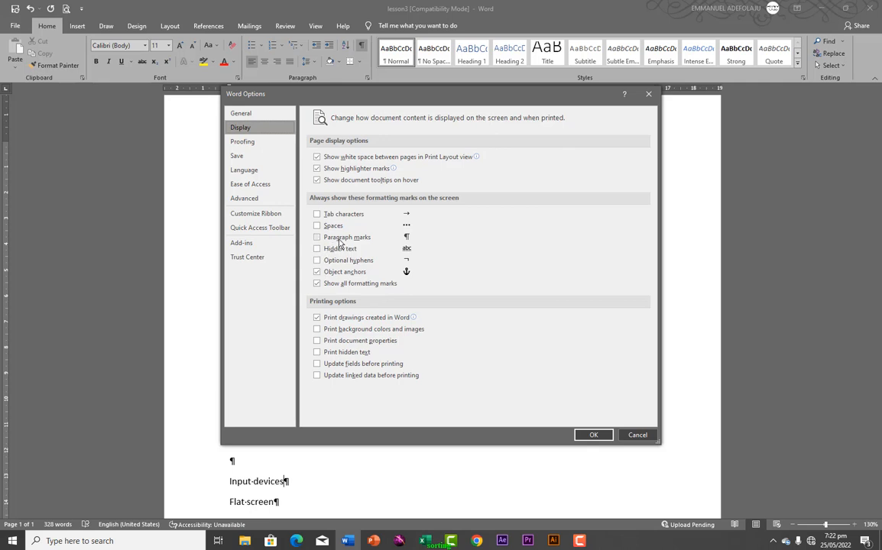
pyautogui.click(318, 240)
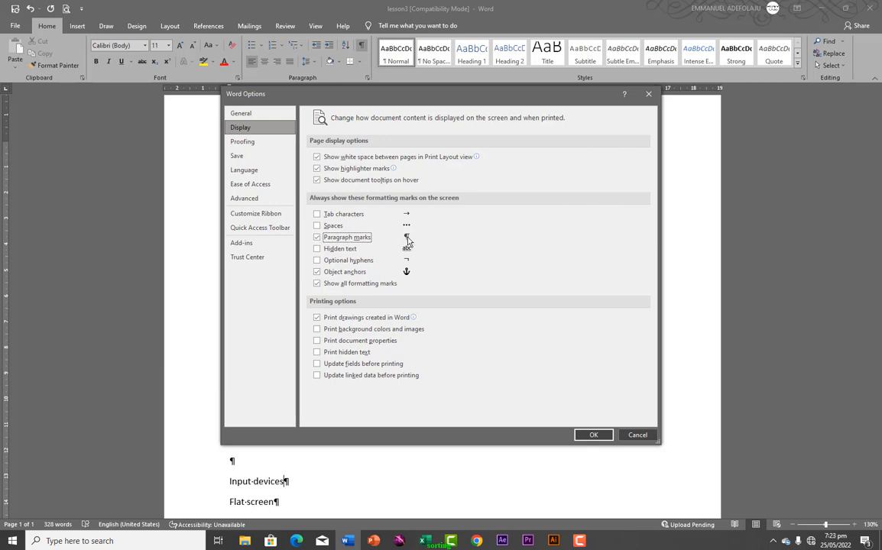
pyautogui.click(583, 433)
pyautogui.scroll(-2, 379, 315)
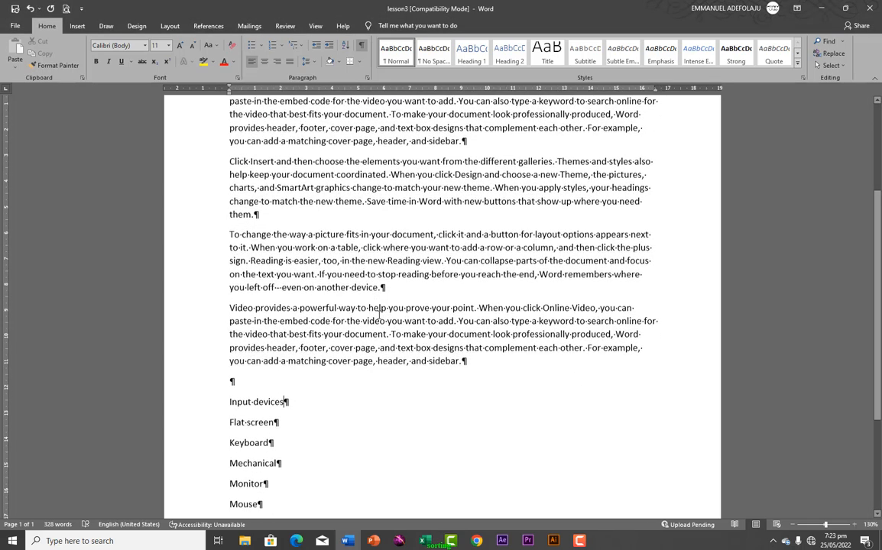
pyautogui.scroll(3, 379, 315)
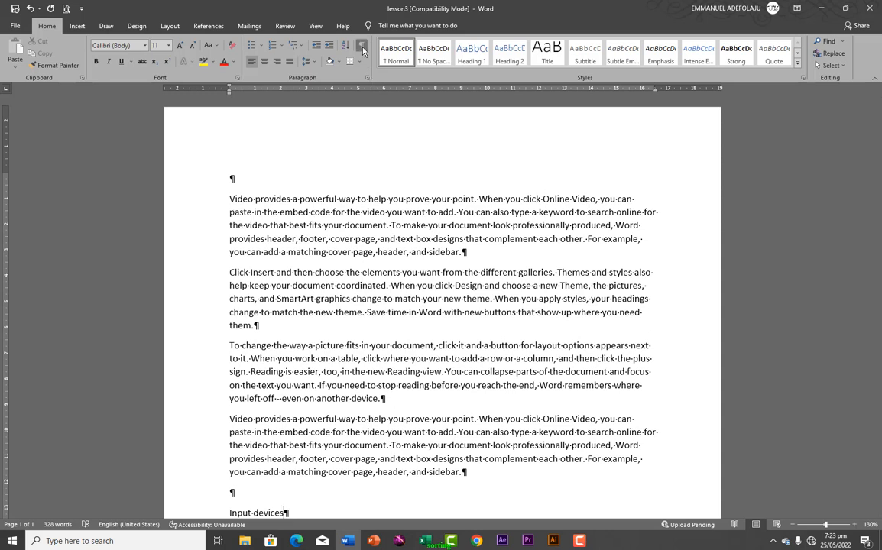
# Toggle the Show/Hide ¶ formatting marks off and back on while checking the text
pyautogui.click(362, 47)
pyautogui.click(363, 48)
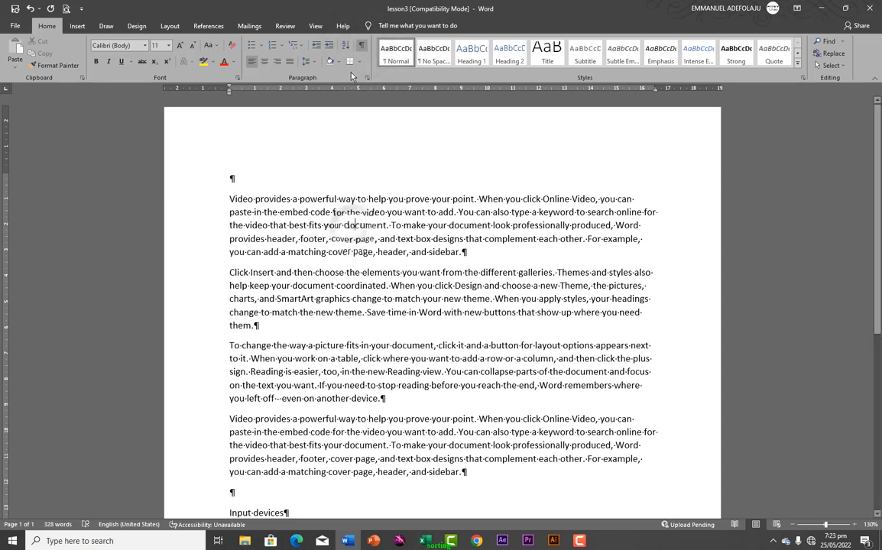
pyautogui.click(362, 48)
pyautogui.scroll(-3, 327, 279)
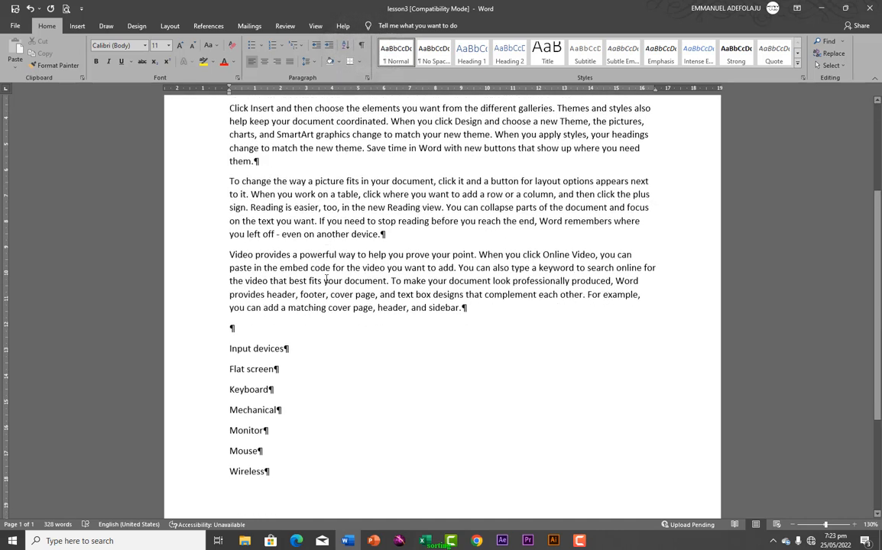
pyautogui.scroll(1, 327, 279)
pyautogui.scroll(2, 327, 279)
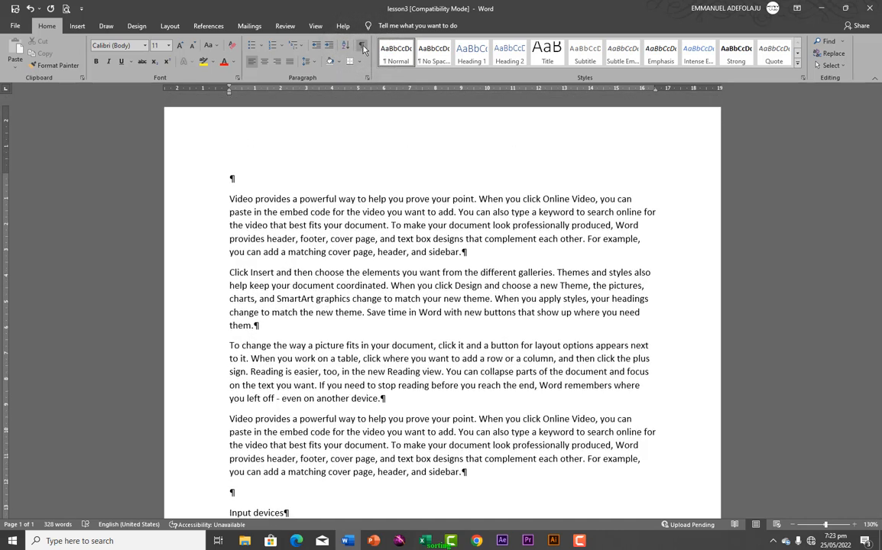
pyautogui.click(362, 47)
# Untick Paragraph marks in Word Options > Display, then hide all formatting marks
pyautogui.click(15, 25)
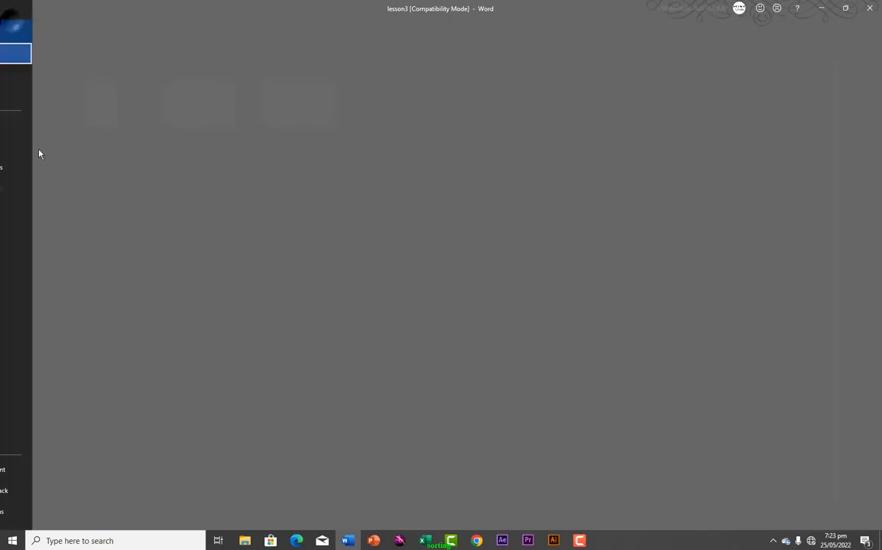
pyautogui.click(16, 511)
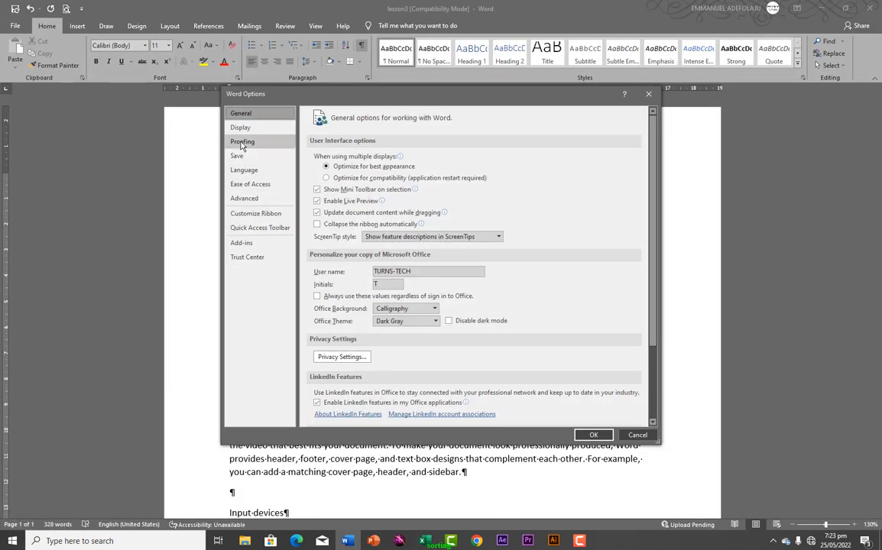
pyautogui.click(241, 129)
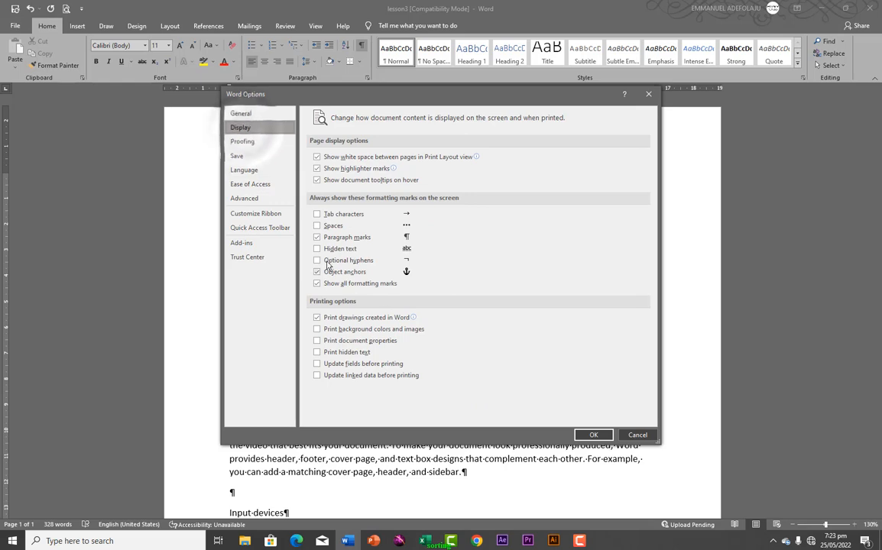
pyautogui.click(317, 237)
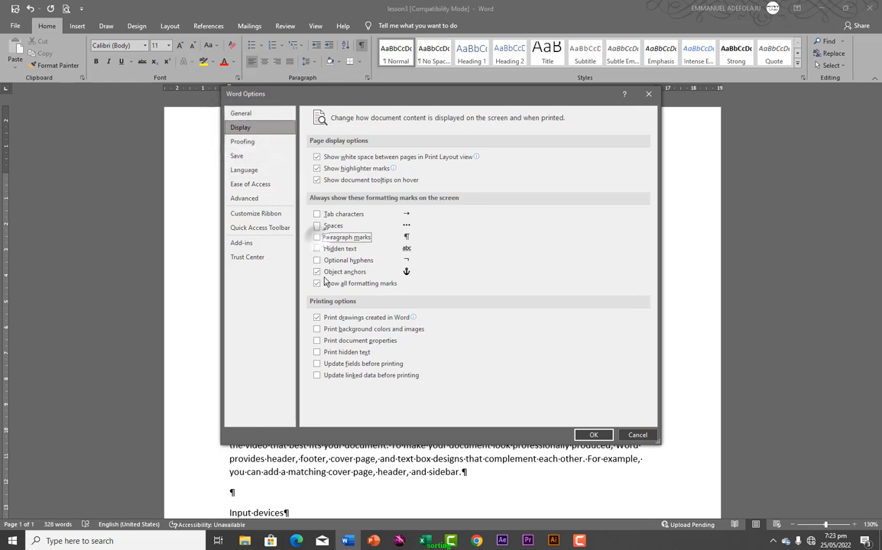
pyautogui.click(593, 435)
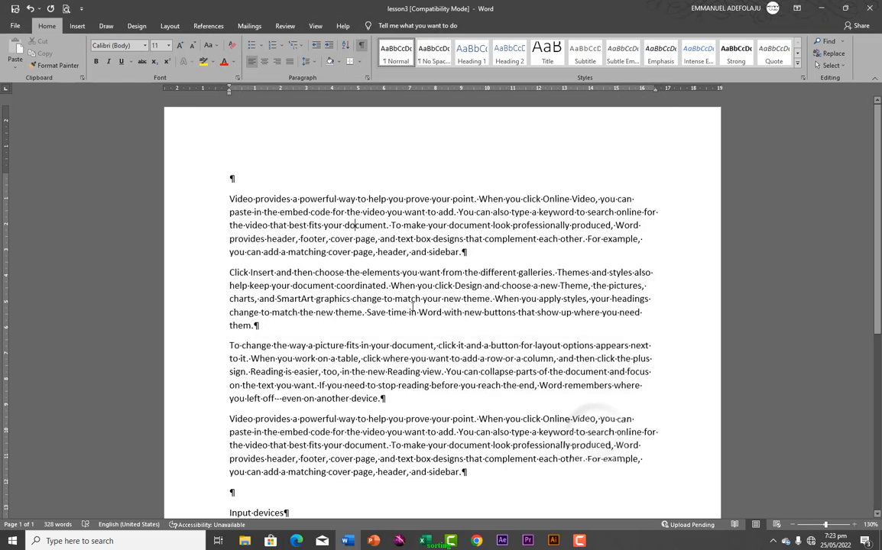
pyautogui.click(361, 45)
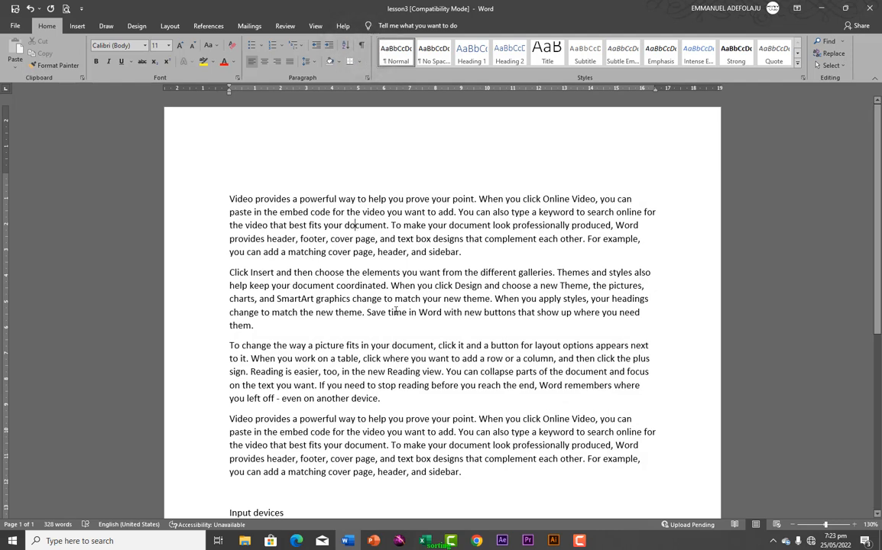
pyautogui.scroll(-5, 396, 311)
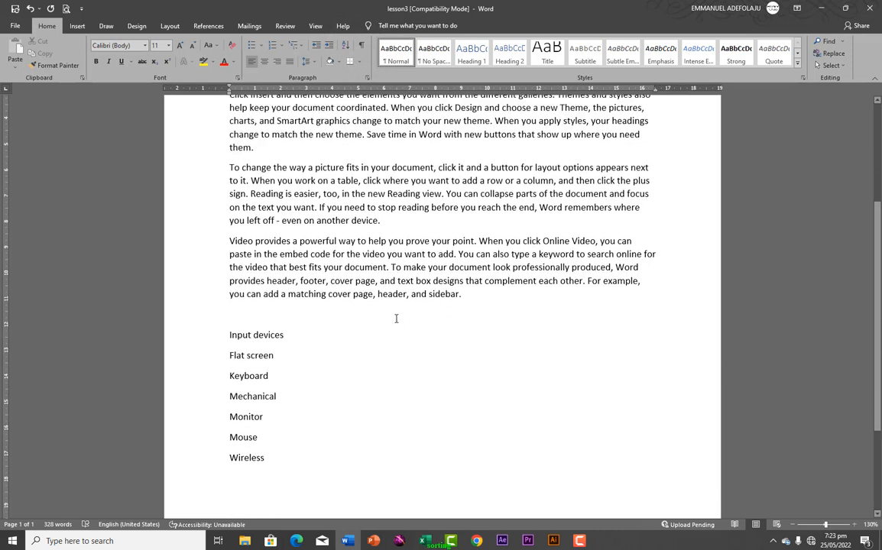
pyautogui.scroll(3, 396, 319)
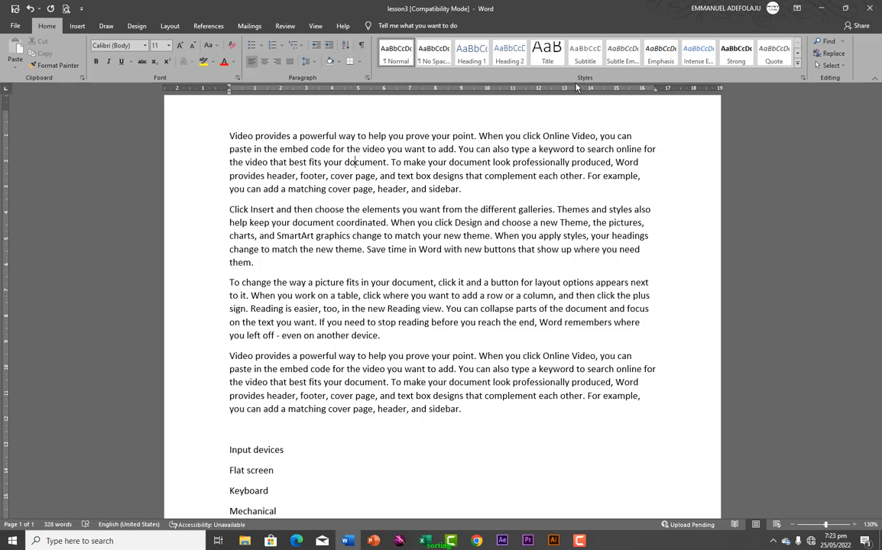
pyautogui.scroll(2, 557, 103)
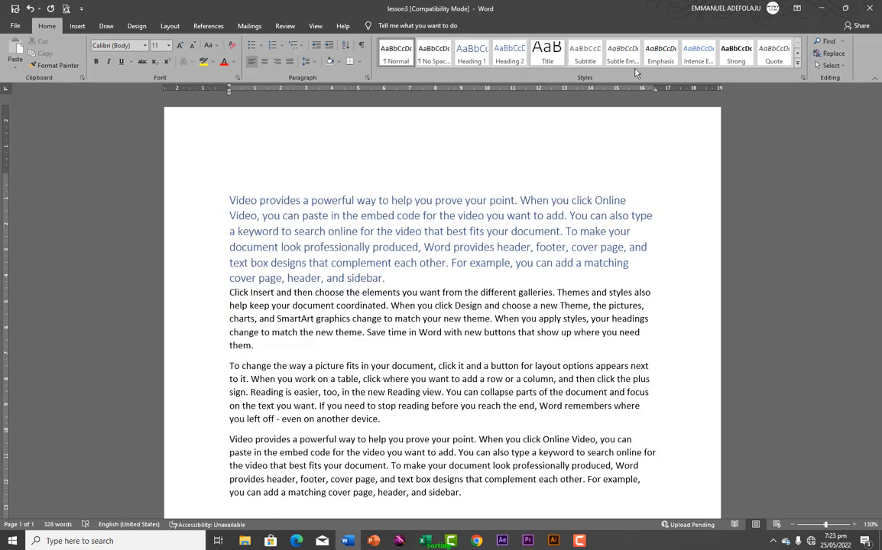
pyautogui.click(798, 67)
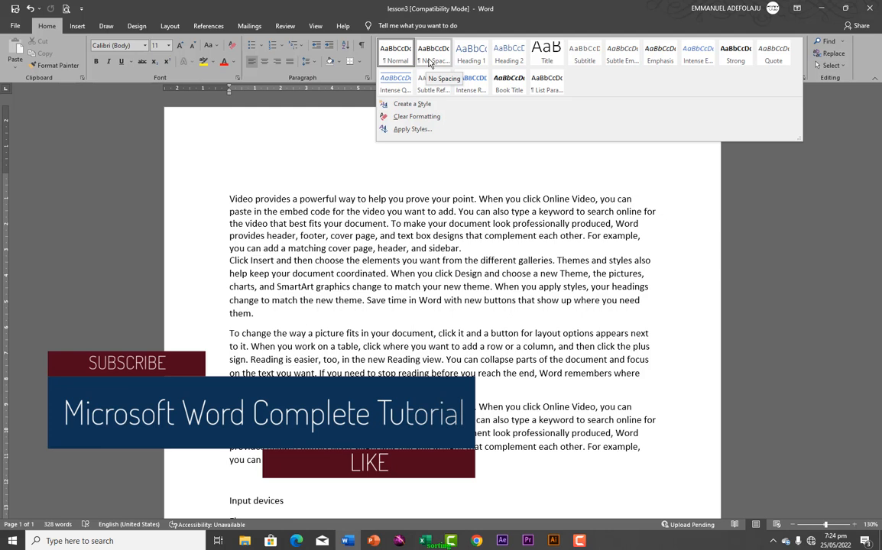
pyautogui.click(237, 199)
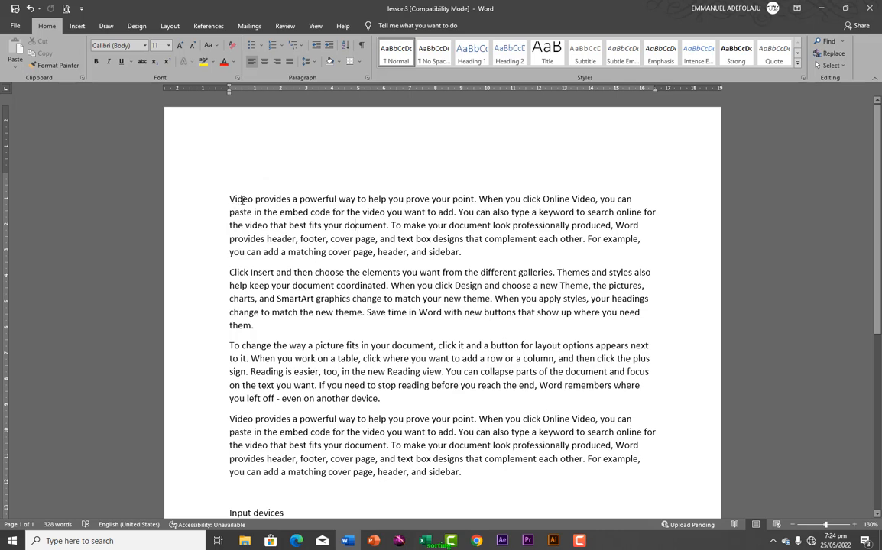
# Break 'Video', 'Click Insert', 'To change' and the second 'Video' onto separate lines
pyautogui.click(256, 199)
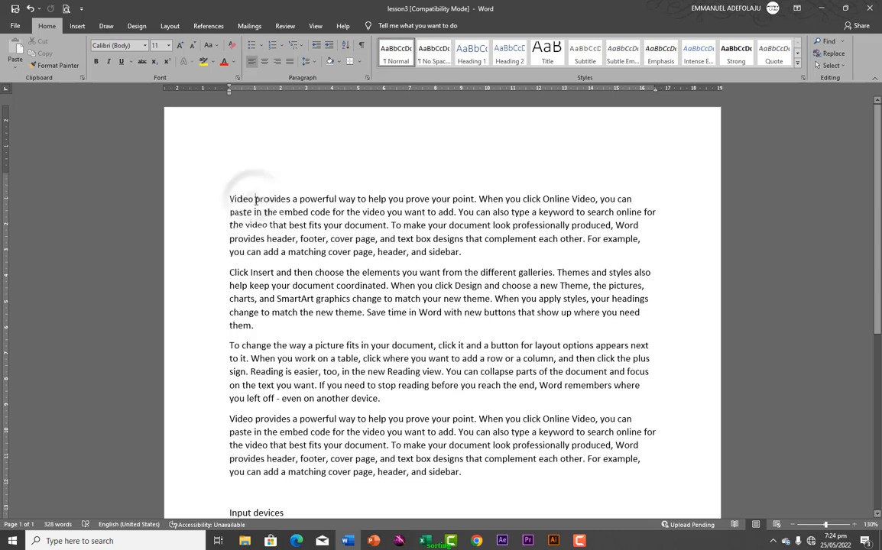
pyautogui.press('Return')
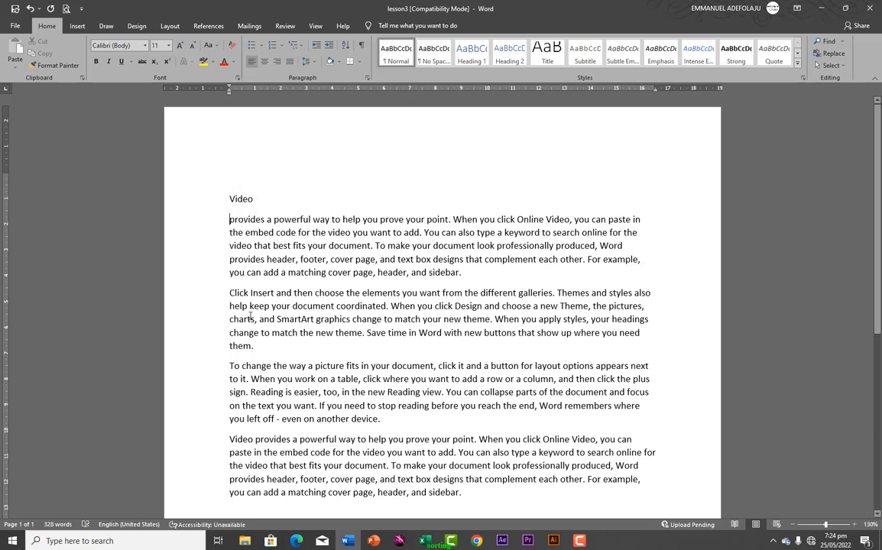
pyautogui.click(274, 294)
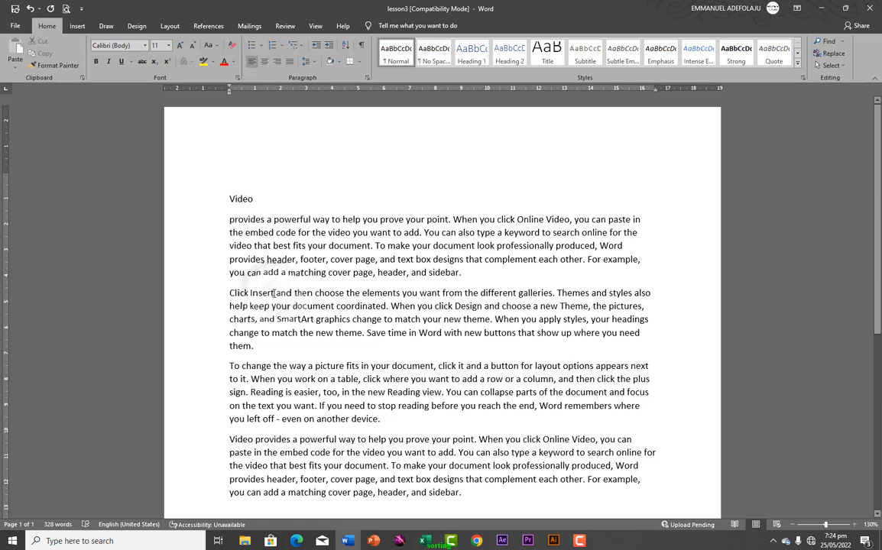
pyautogui.press('Return')
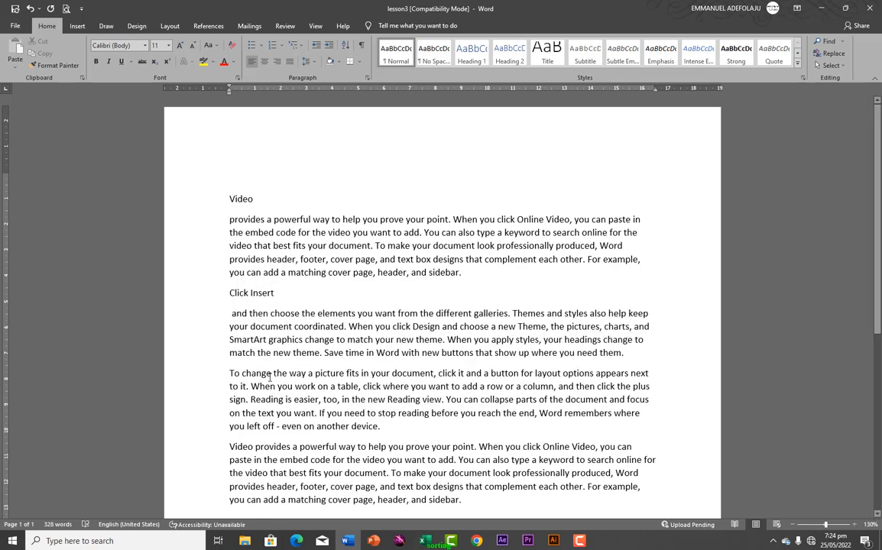
pyautogui.click(272, 373)
pyautogui.press('Return')
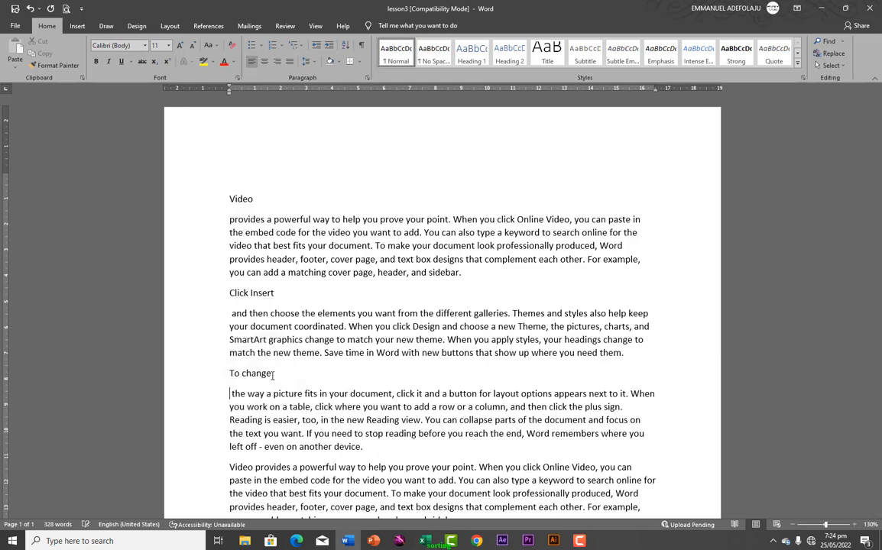
pyautogui.click(253, 467)
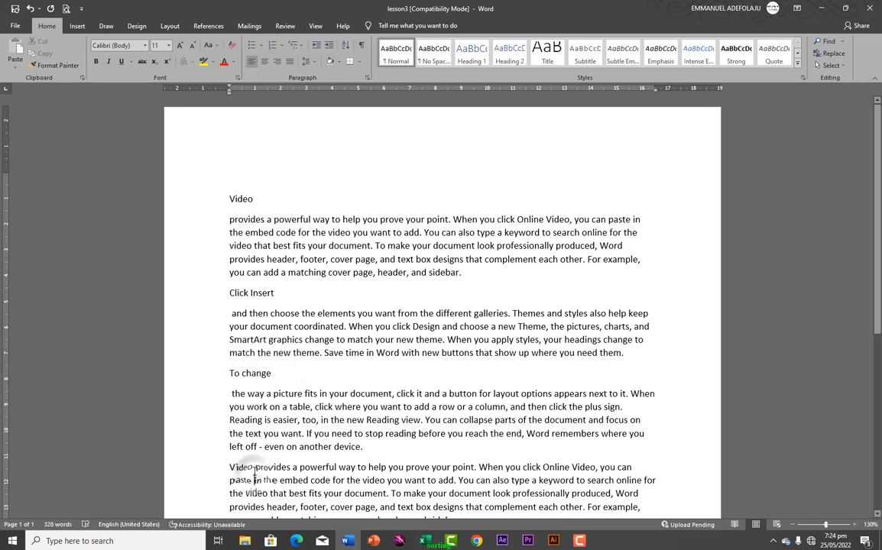
pyautogui.press('Return')
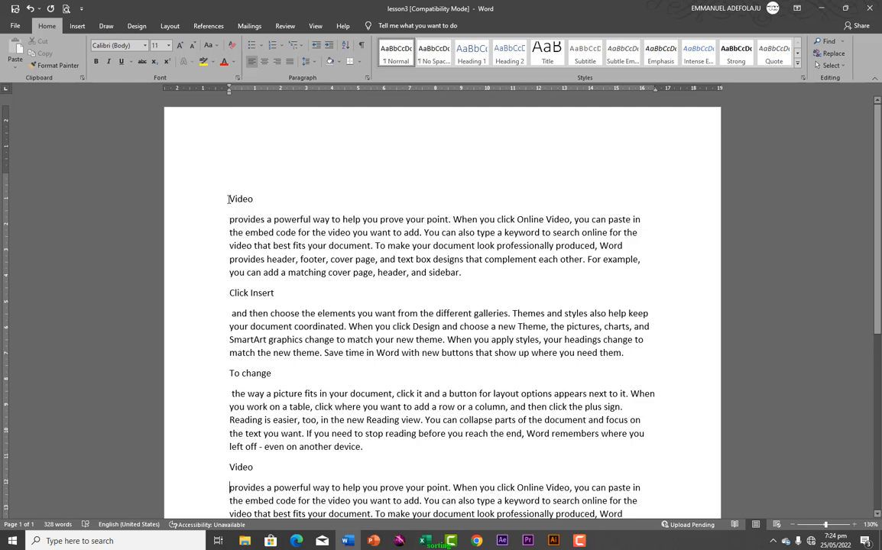
pyautogui.moveTo(228, 198); pyautogui.dragTo(255, 204)
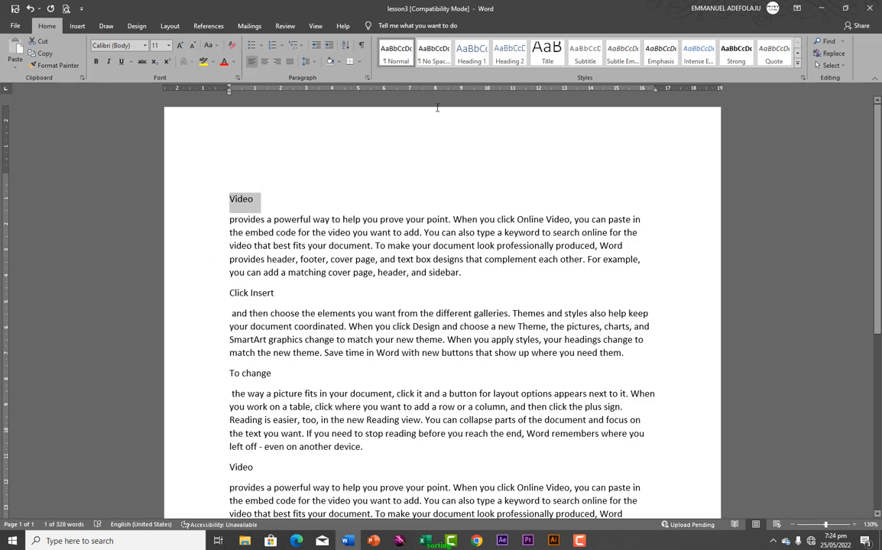
pyautogui.click(472, 53)
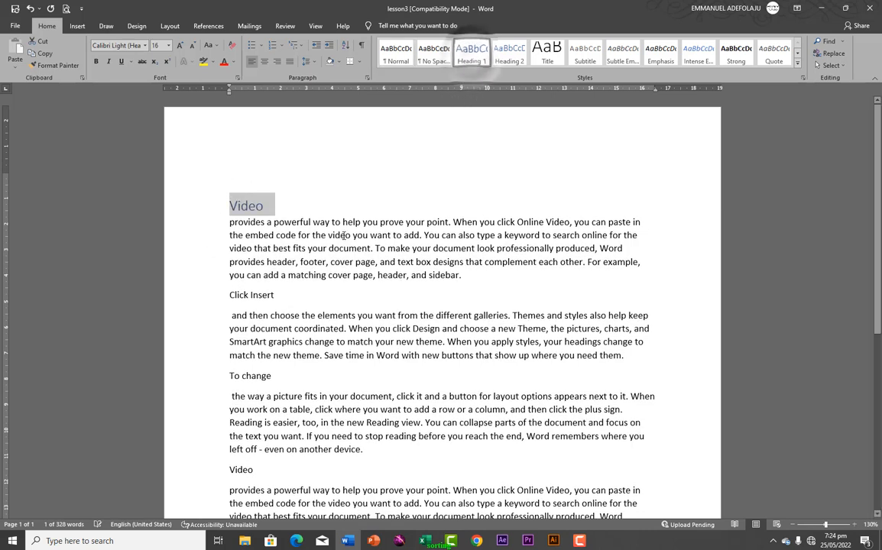
pyautogui.moveTo(228, 298); pyautogui.dragTo(276, 295)
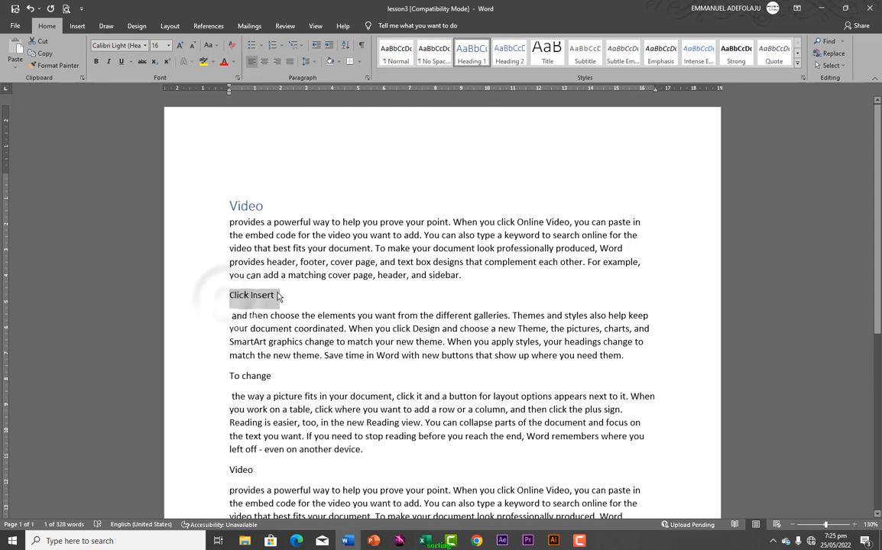
pyautogui.click(472, 61)
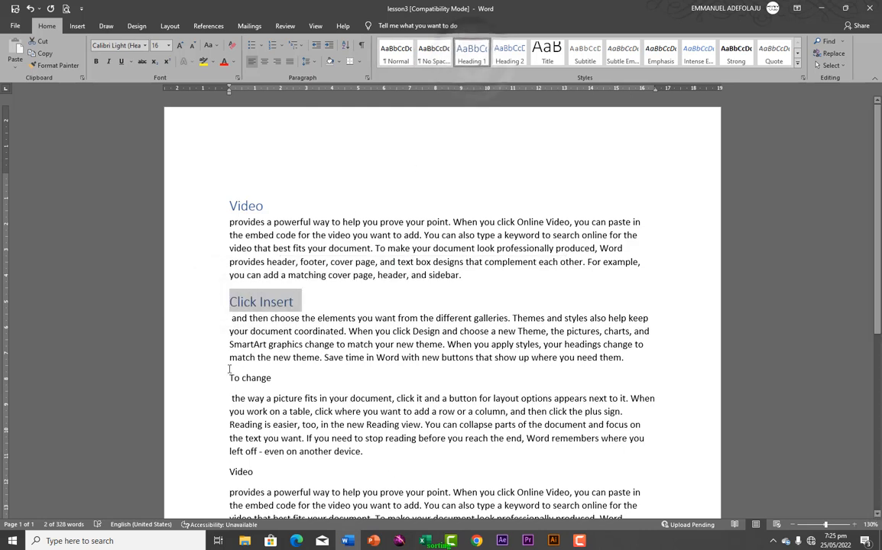
pyautogui.moveTo(229, 377); pyautogui.dragTo(268, 380)
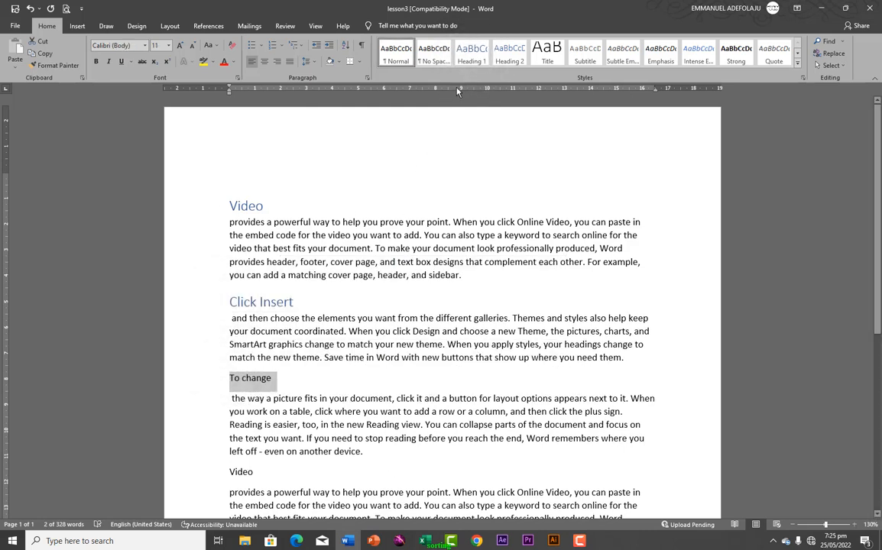
pyautogui.click(471, 53)
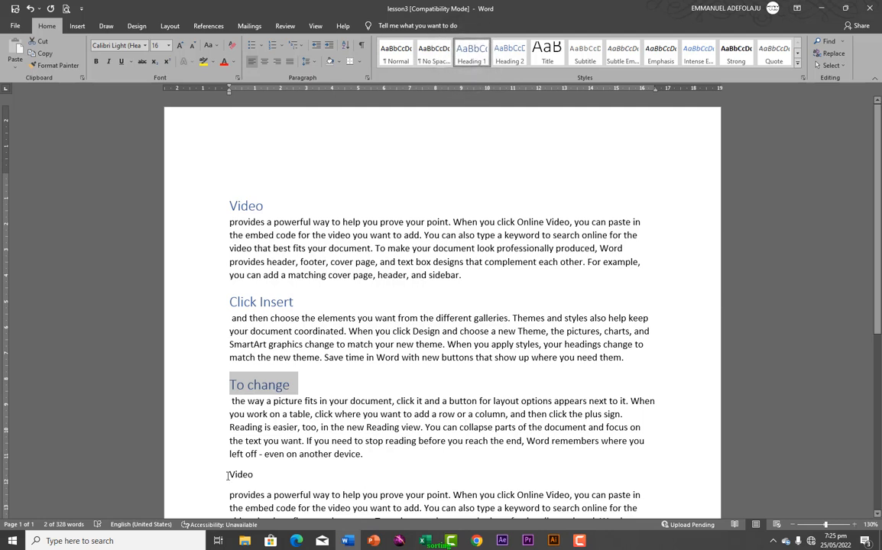
pyautogui.moveTo(230, 475); pyautogui.dragTo(260, 475)
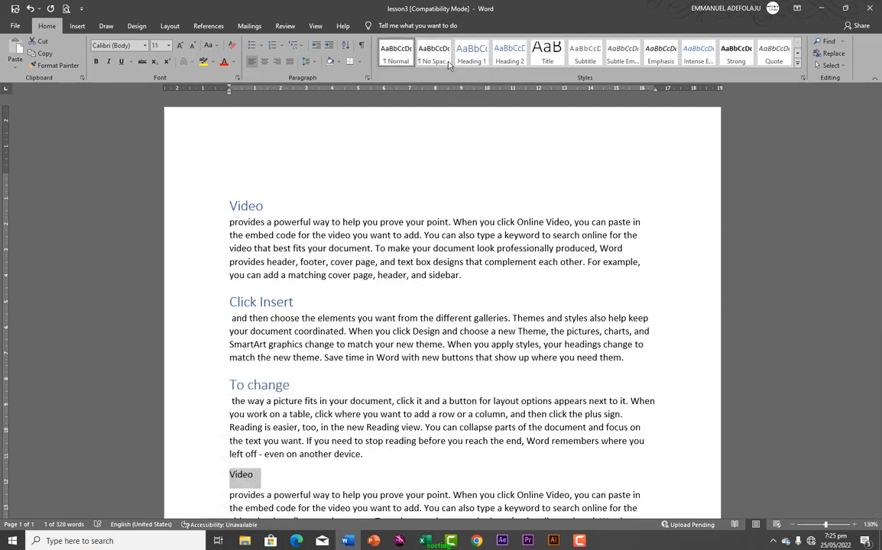
pyautogui.click(468, 61)
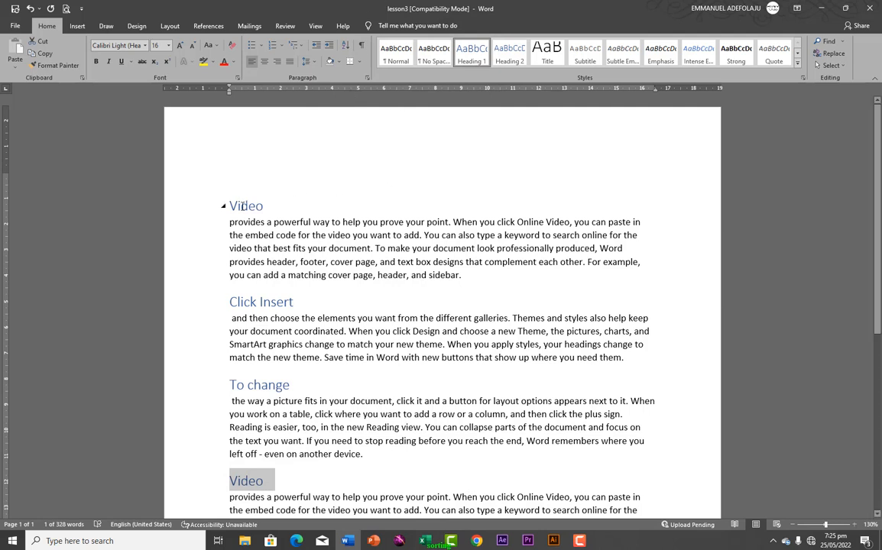
pyautogui.moveTo(230, 206); pyautogui.dragTo(272, 206)
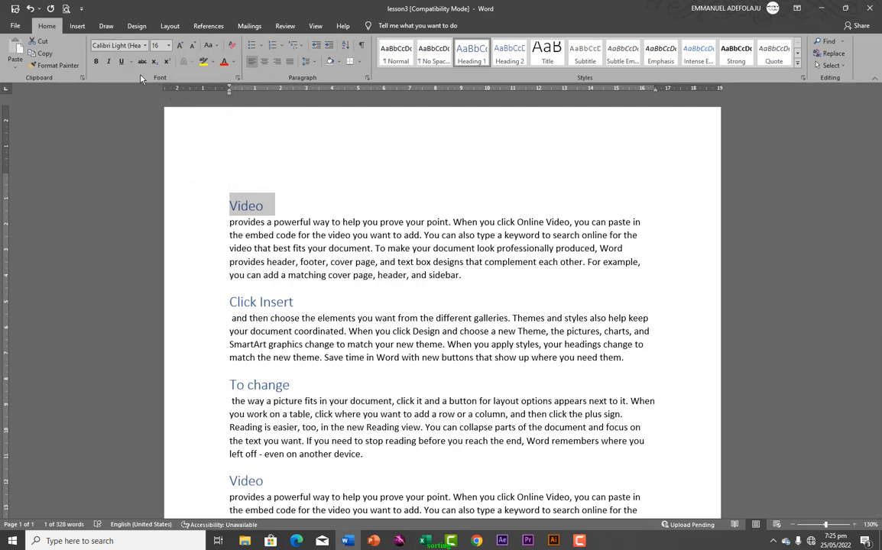
pyautogui.click(235, 302)
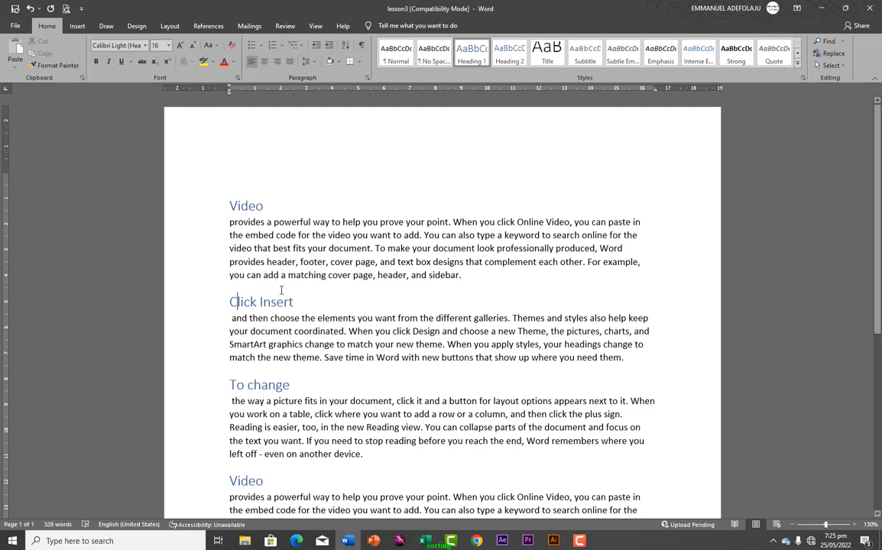
pyautogui.click(212, 386)
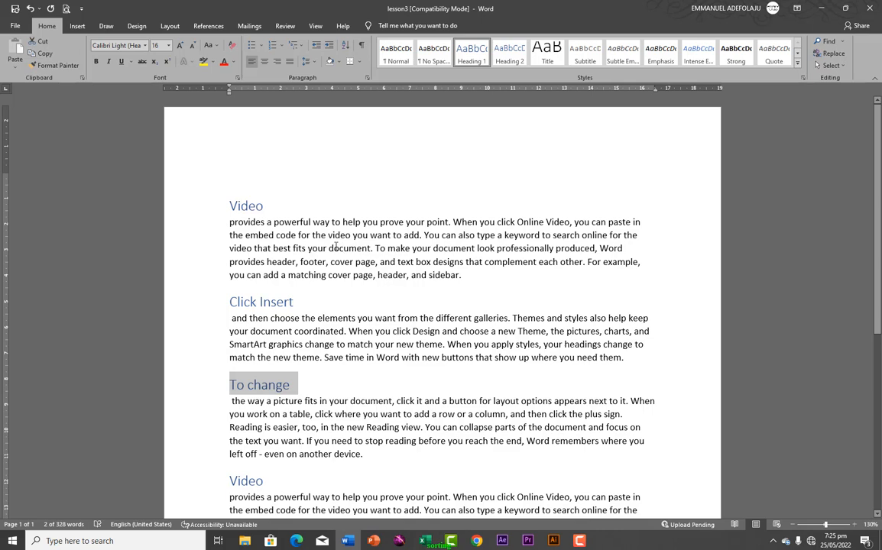
pyautogui.scroll(-1, 348, 273)
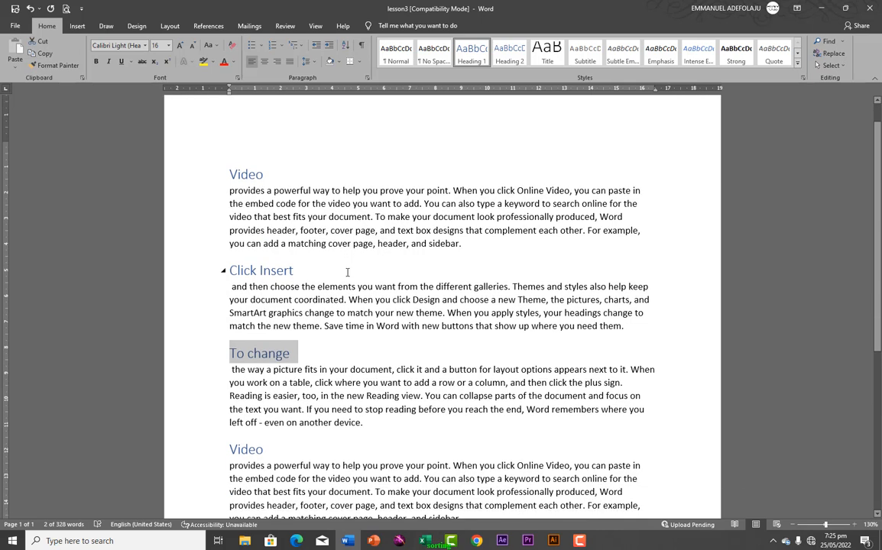
pyautogui.click(224, 176)
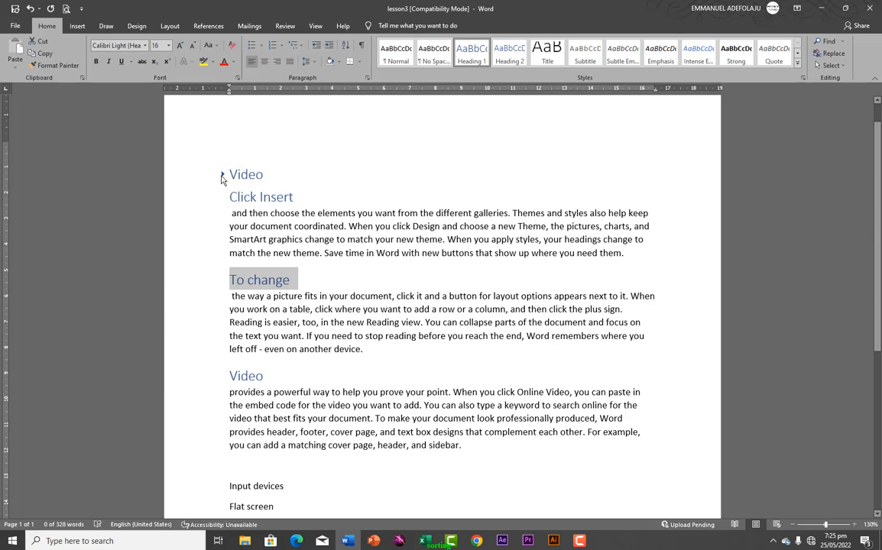
pyautogui.click(224, 198)
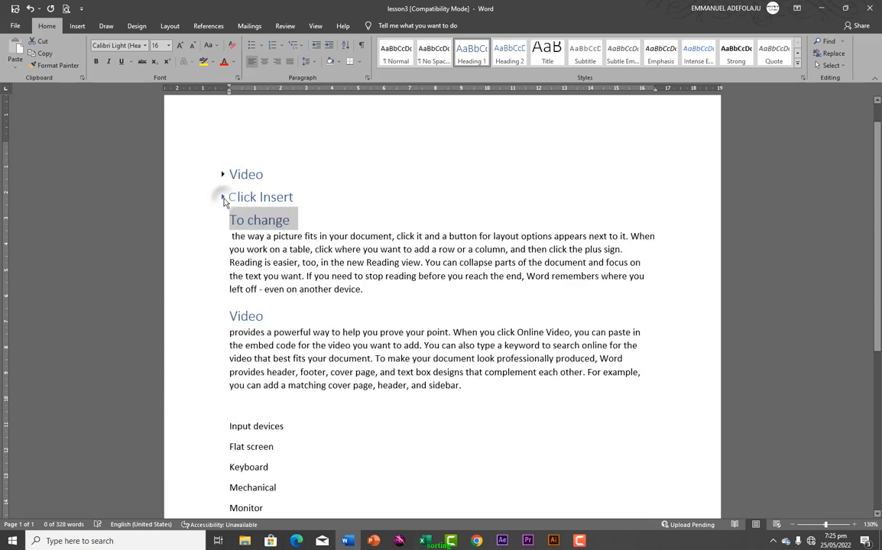
pyautogui.click(224, 221)
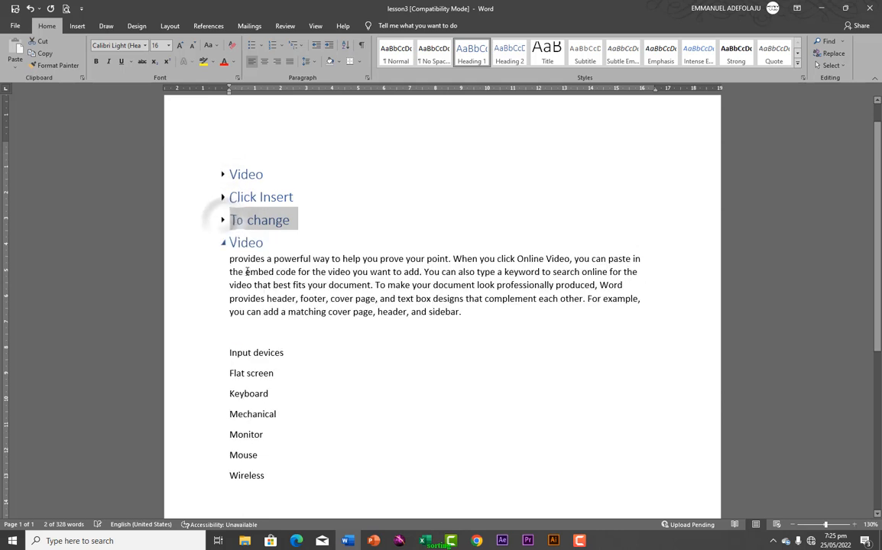
pyautogui.click(223, 244)
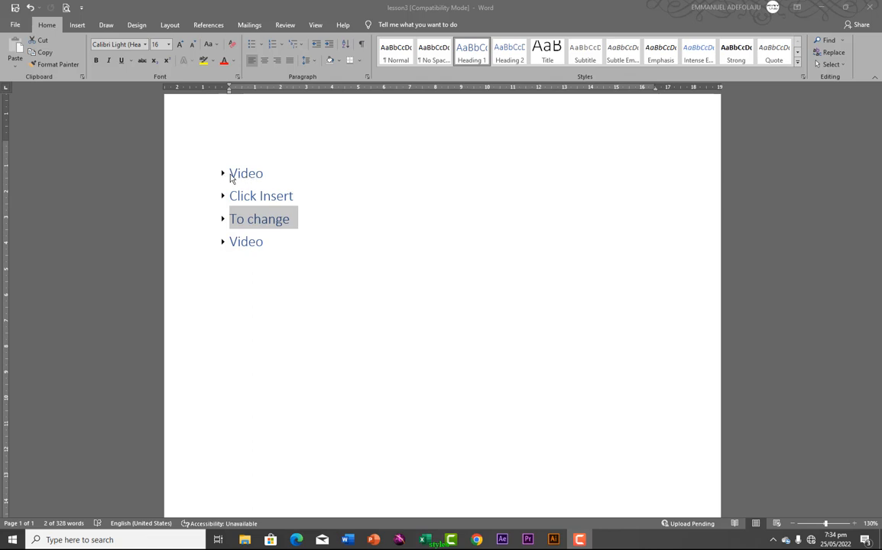
pyautogui.click(222, 175)
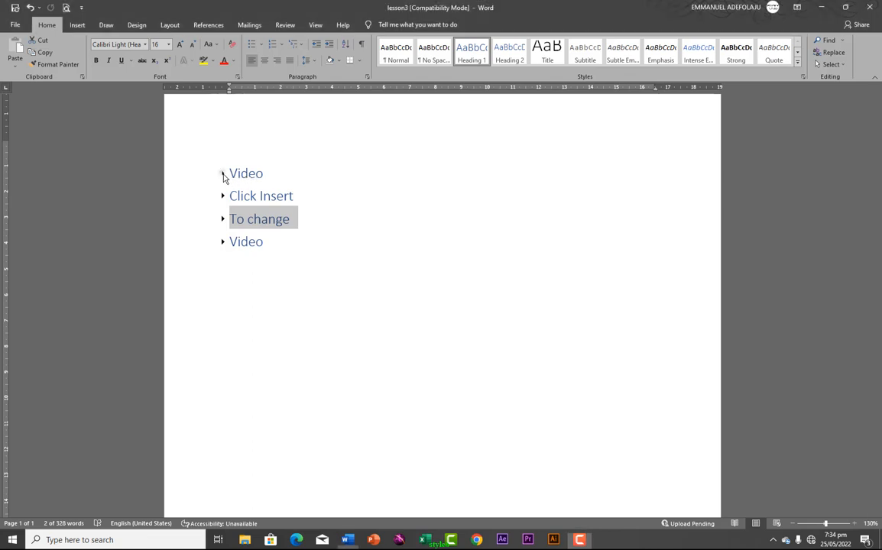
pyautogui.click(223, 176)
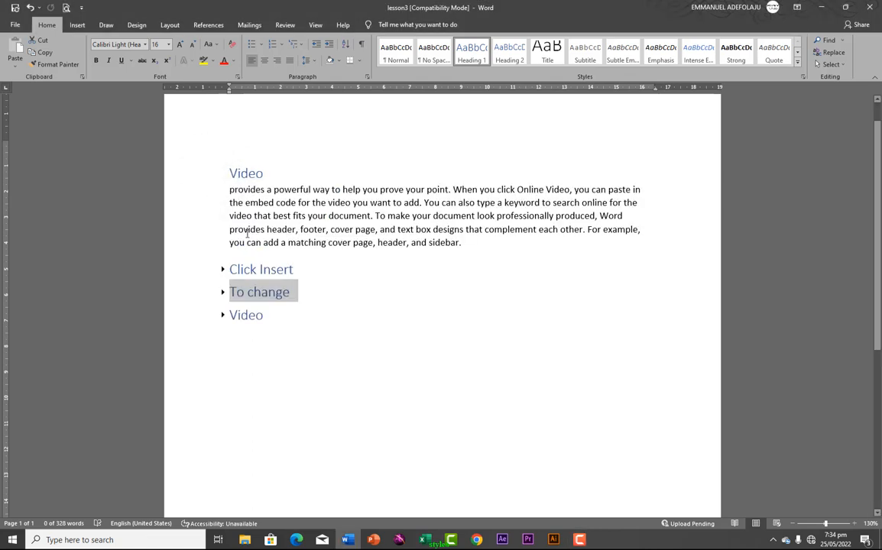
pyautogui.click(222, 270)
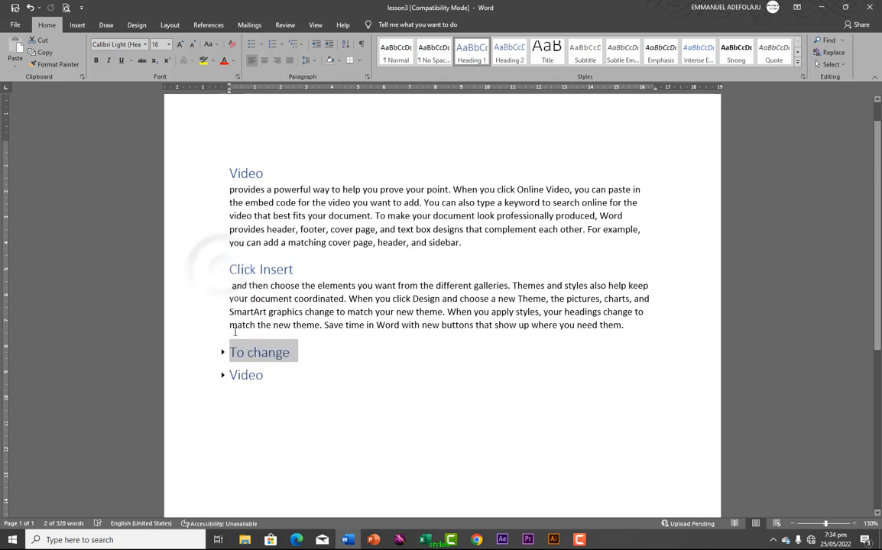
pyautogui.click(223, 353)
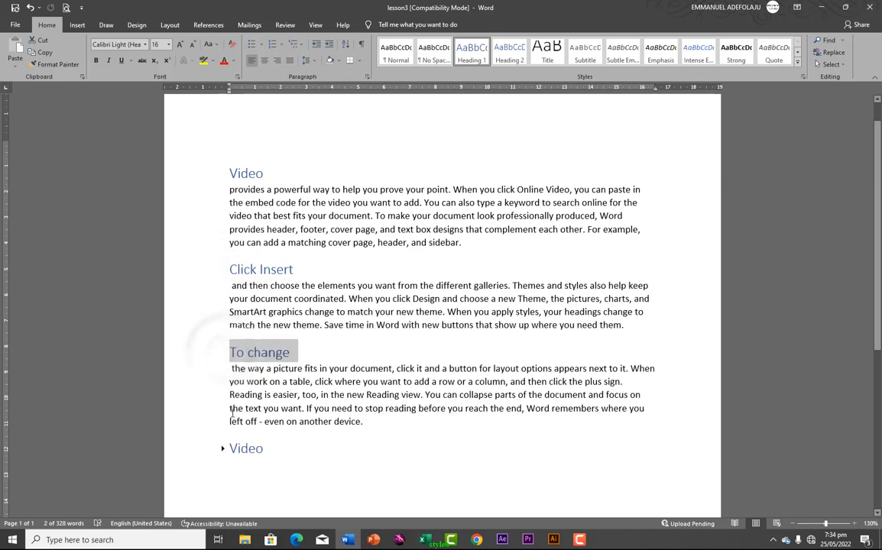
pyautogui.click(222, 449)
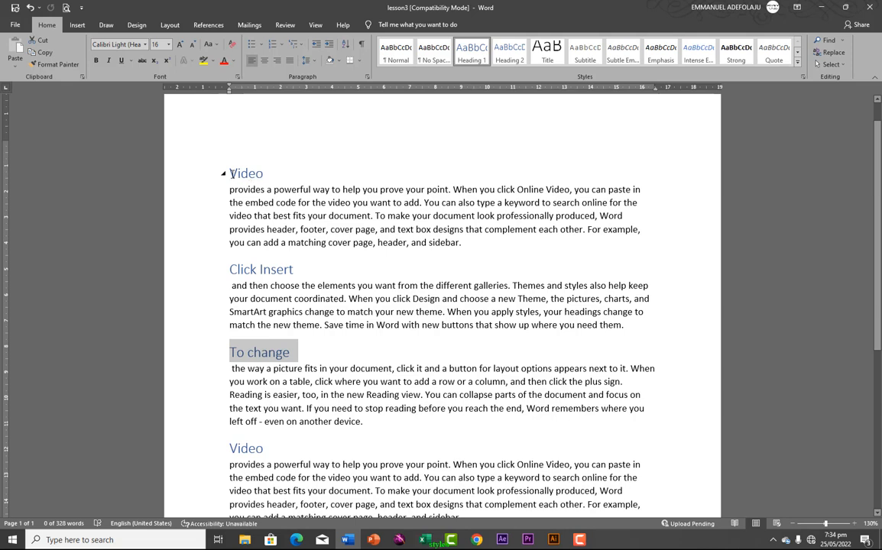
pyautogui.click(231, 158)
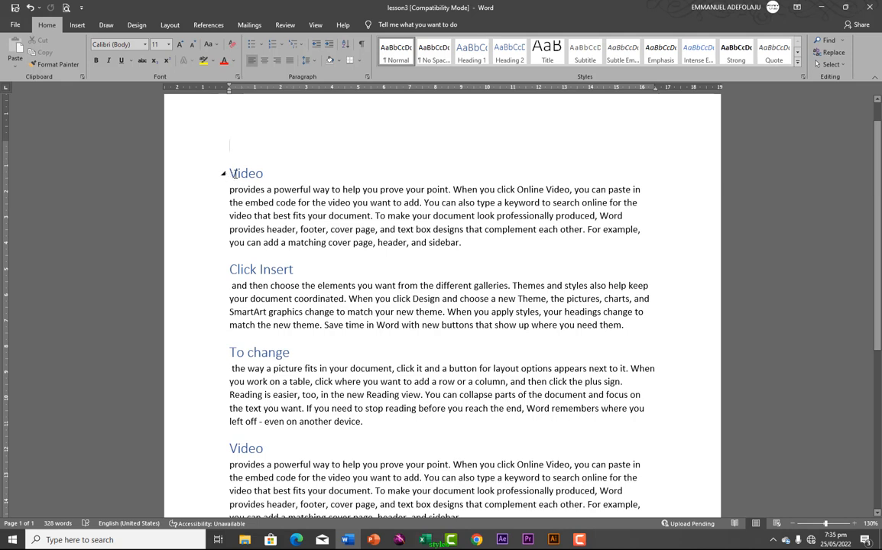
# Prefix the four headings with 'Section 1', 'Section 2', 'Section 3' and 'Section 4'
pyautogui.click(231, 173)
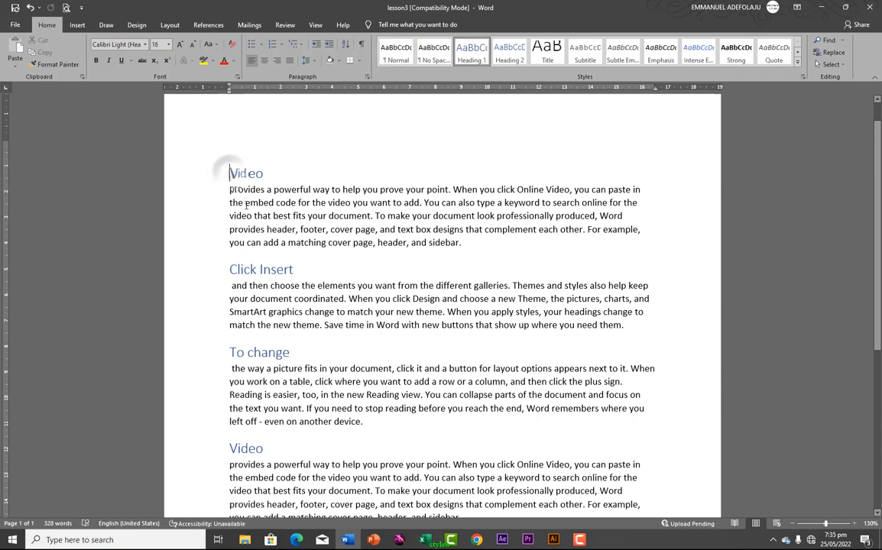
pyautogui.write('sectio')
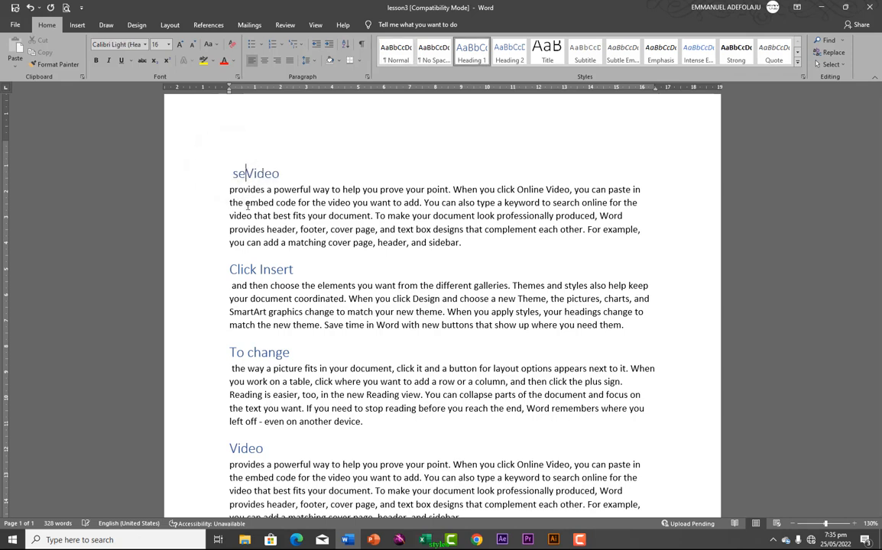
pyautogui.write('n')
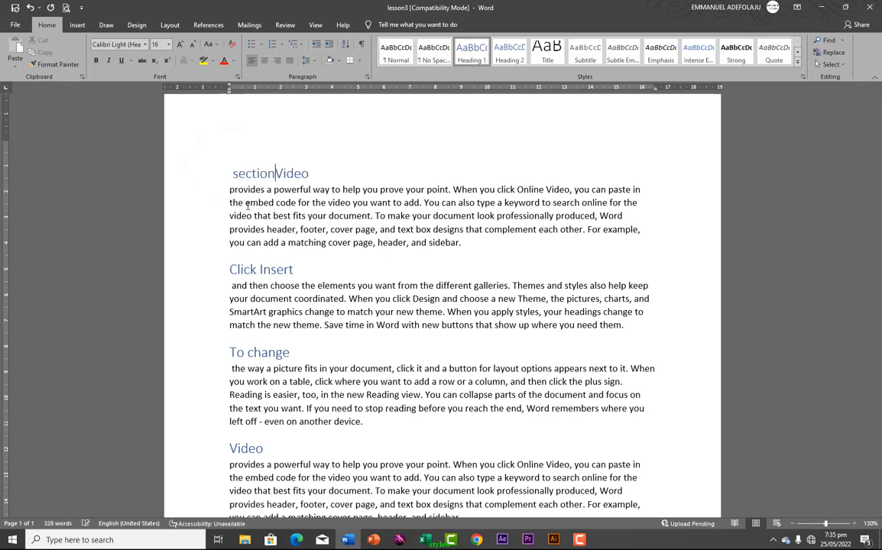
pyautogui.write(' 1')
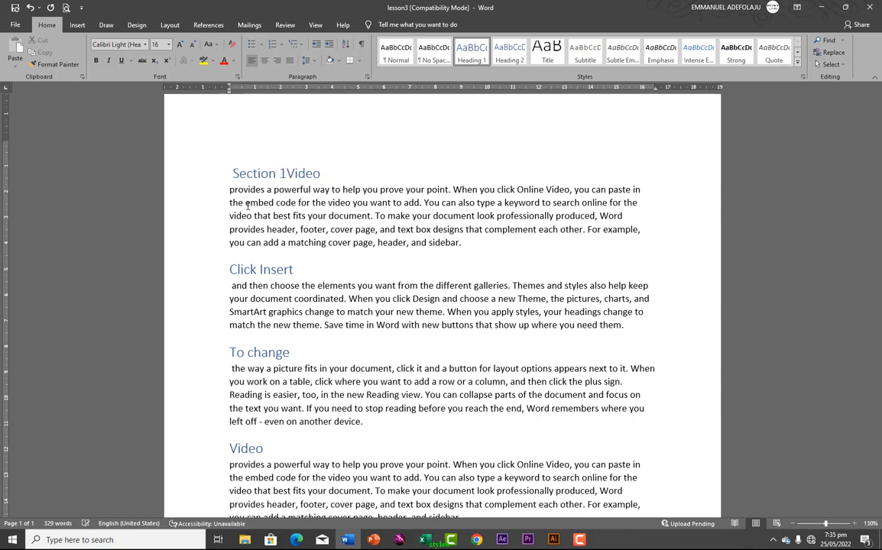
pyautogui.click(230, 270)
pyautogui.write('sec')
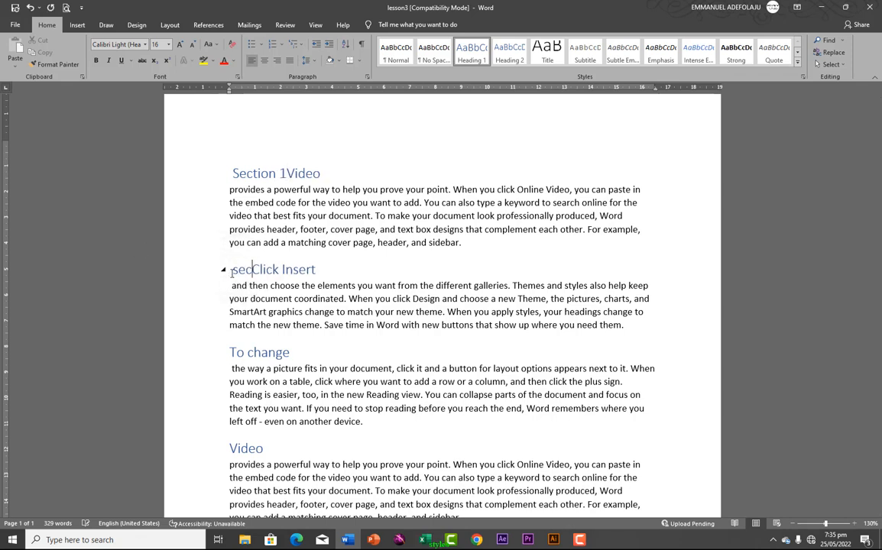
pyautogui.write('tion')
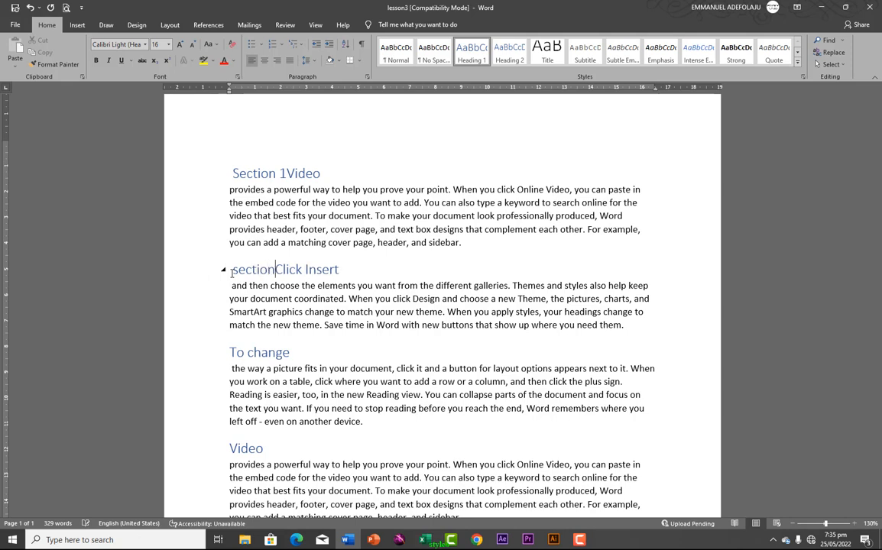
pyautogui.write(' 2')
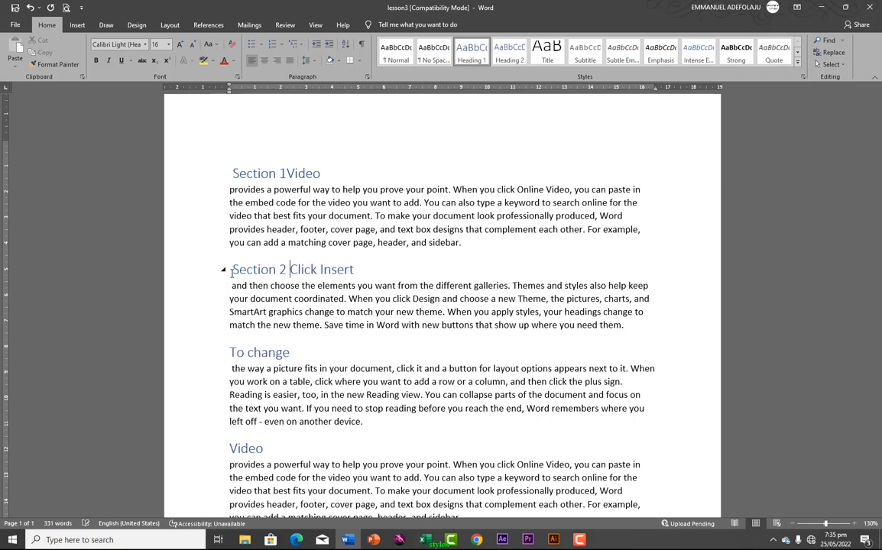
pyautogui.click(231, 352)
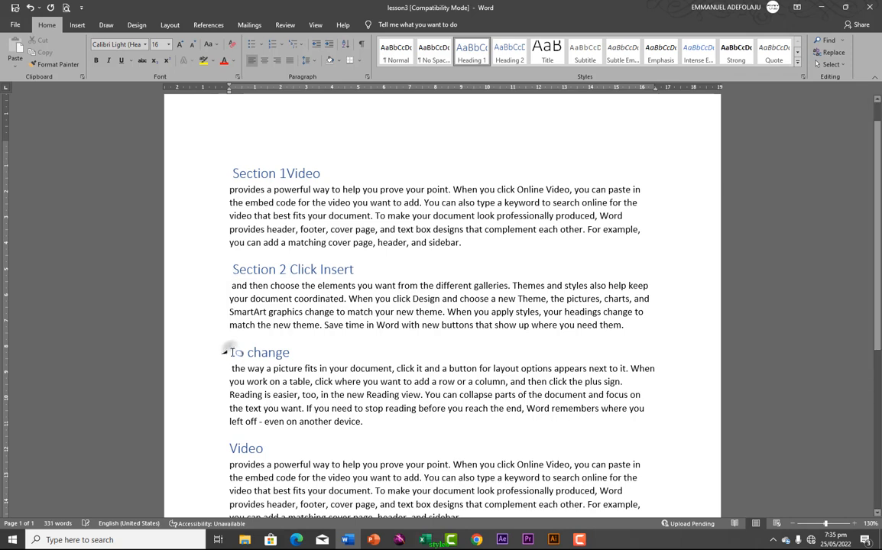
pyautogui.write('Section')
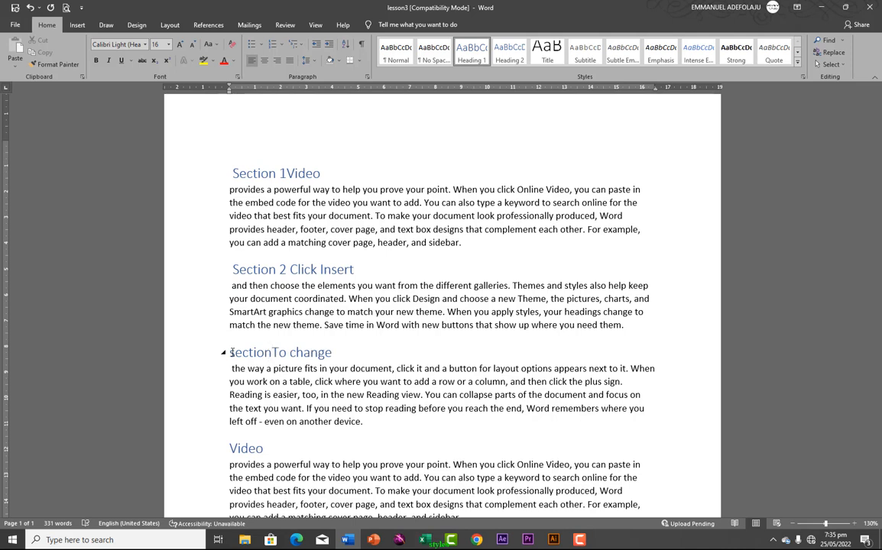
pyautogui.write(' 3')
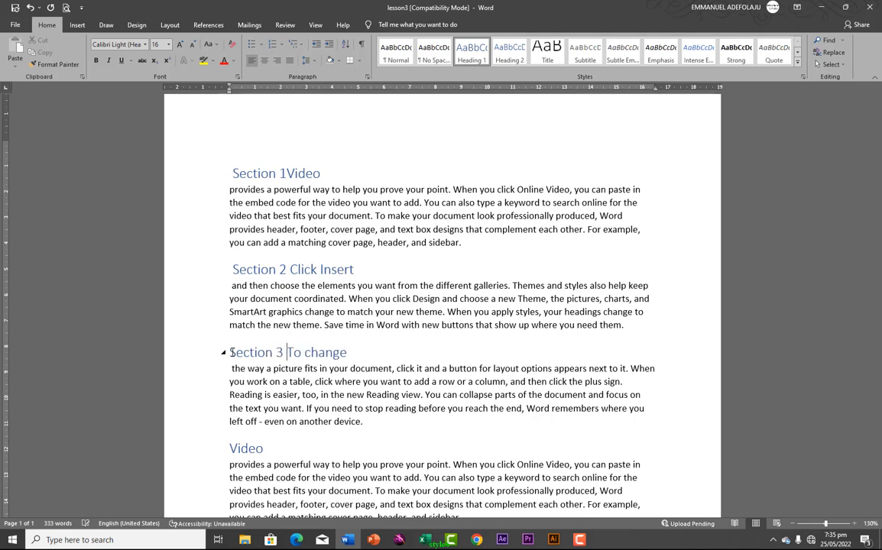
pyautogui.click(231, 449)
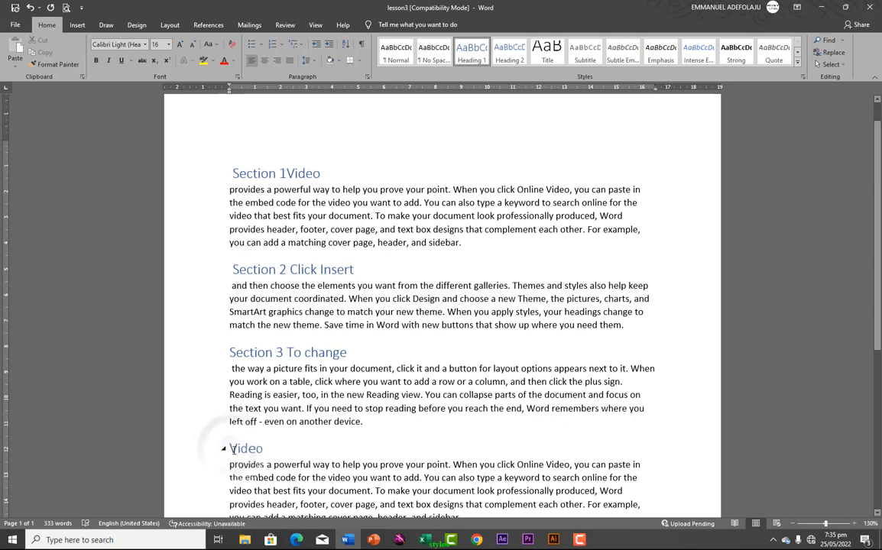
pyautogui.write('section')
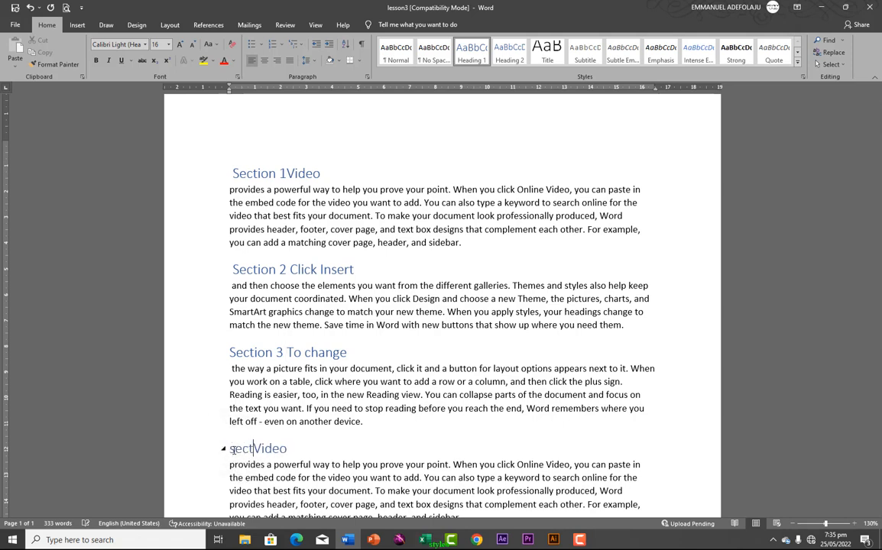
pyautogui.write(' 4')
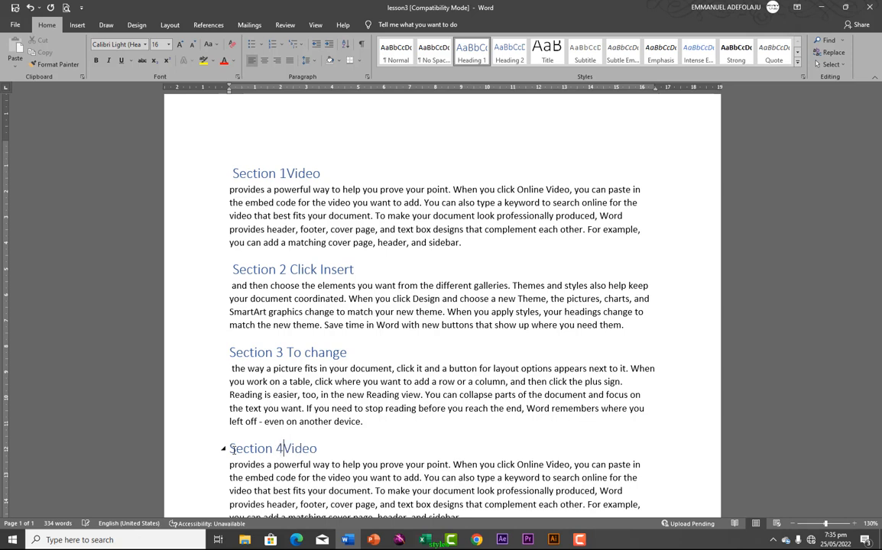
pyautogui.click(237, 154)
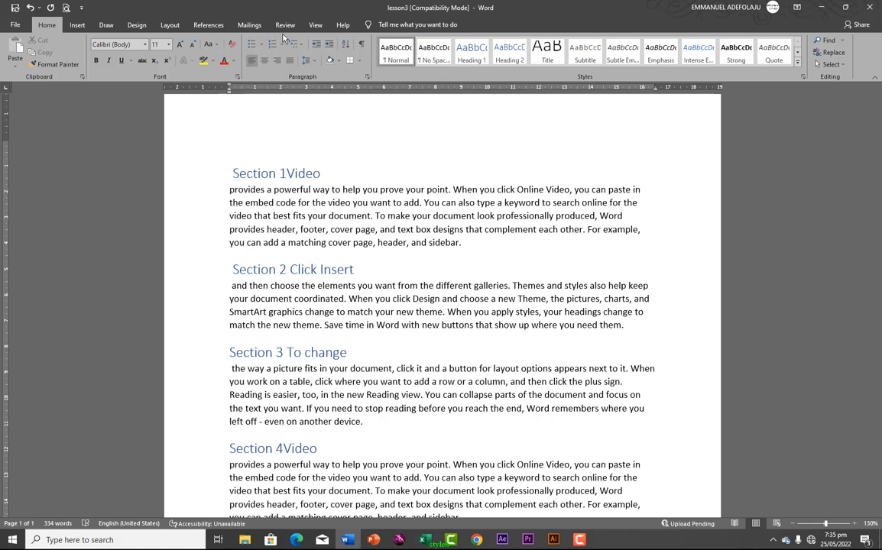
# Insert an automatic table of contents at the top of the document
pyautogui.click(207, 25)
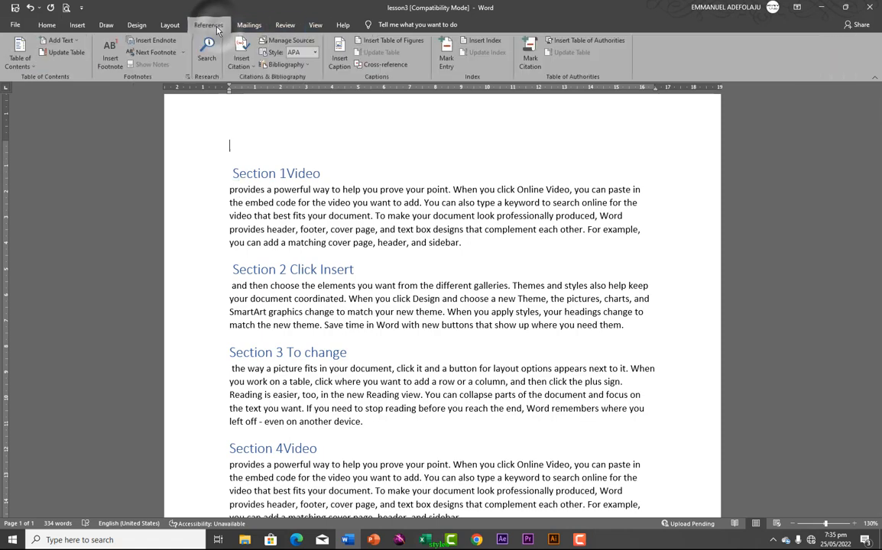
pyautogui.click(18, 52)
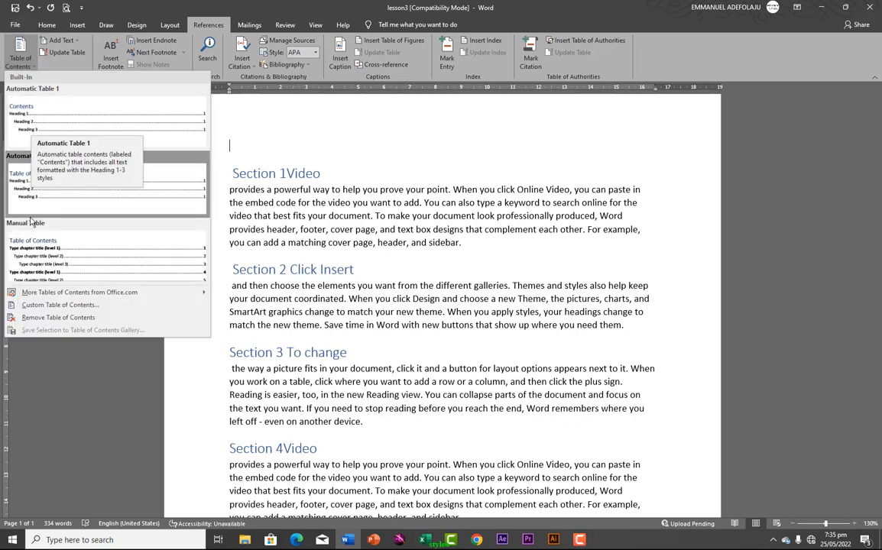
pyautogui.click(34, 132)
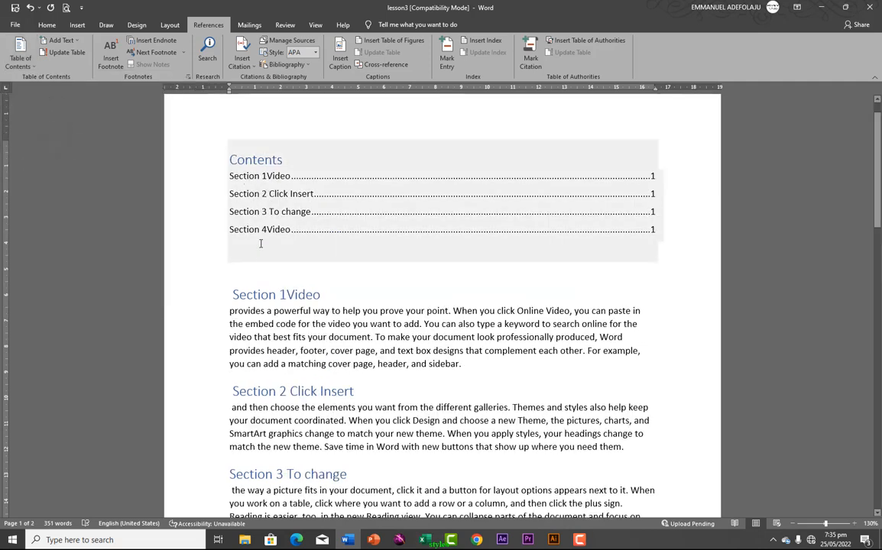
# Return to the Home tab with the caret in the Section 1Video heading
pyautogui.tripleClick(235, 297)
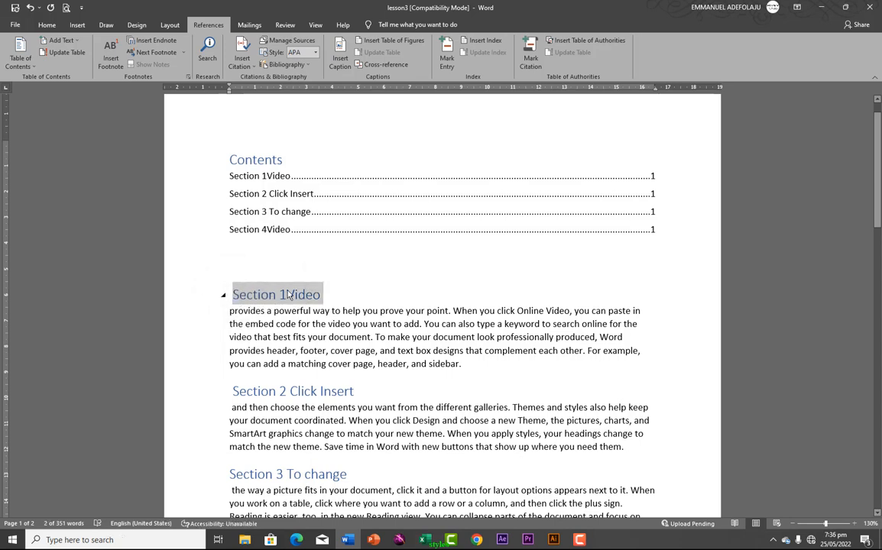
pyautogui.click(47, 25)
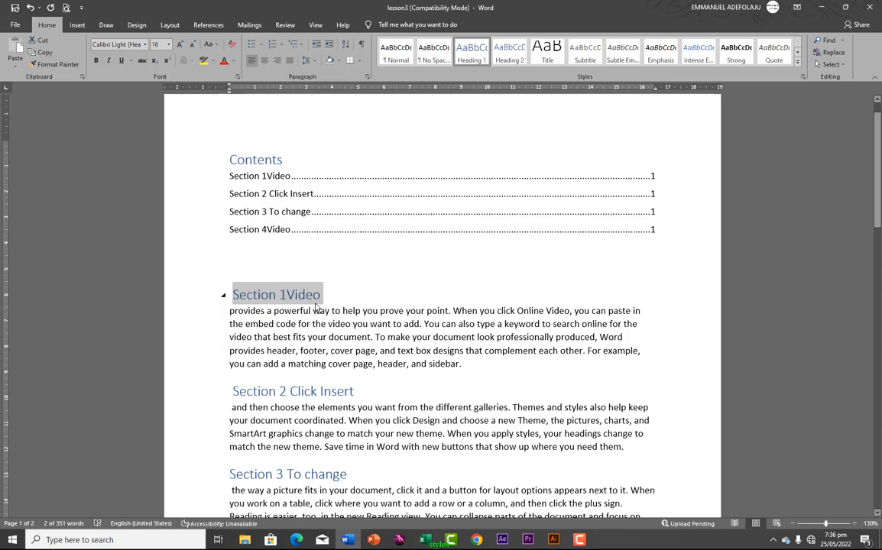
pyautogui.click(289, 277)
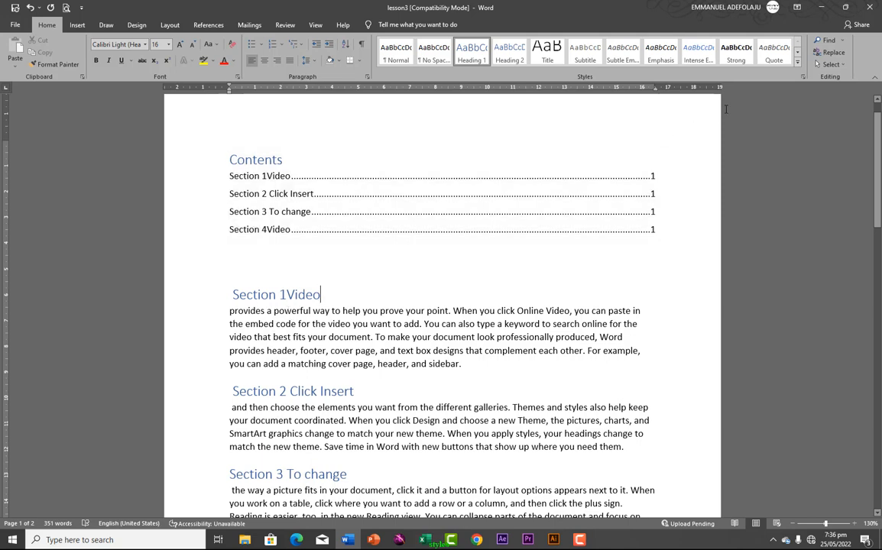
# Create a style named 'my style' from the Section 1Video heading, then select 'provides a powerful'
pyautogui.click(797, 65)
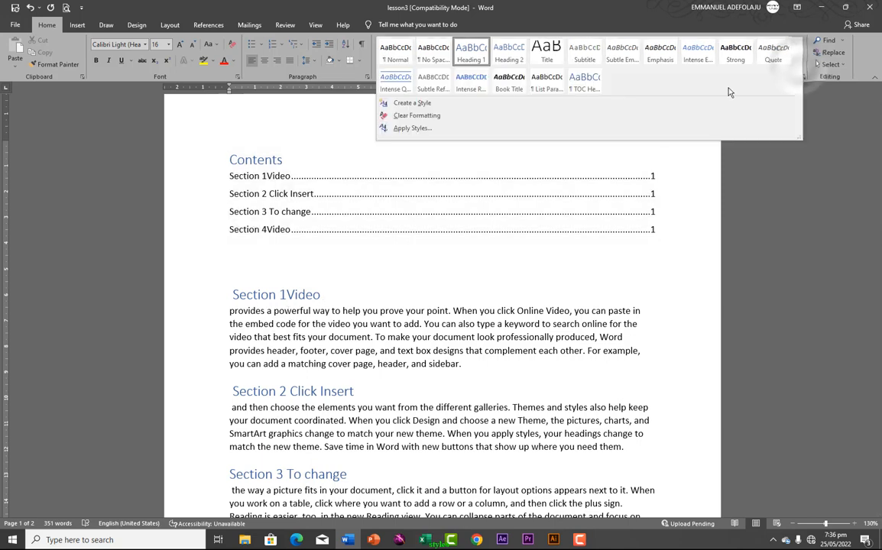
pyautogui.click(408, 109)
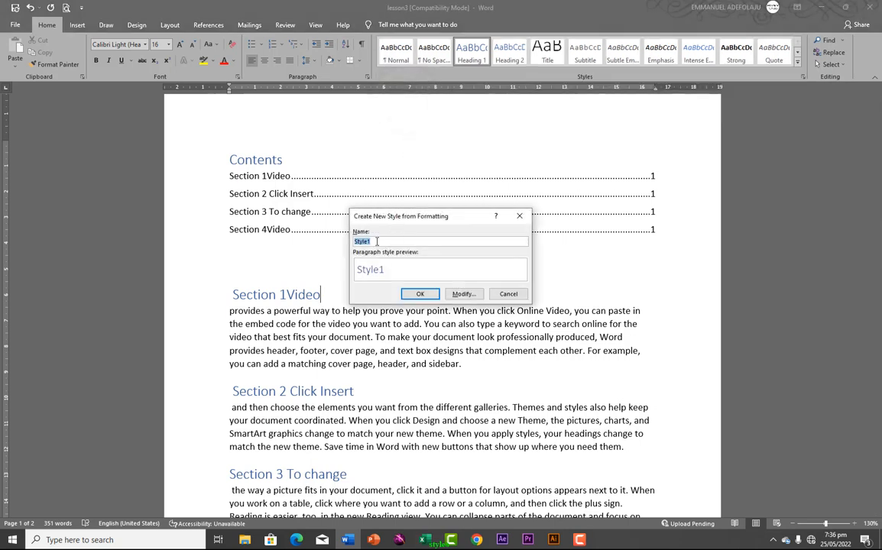
pyautogui.write('my s')
pyautogui.click(420, 295)
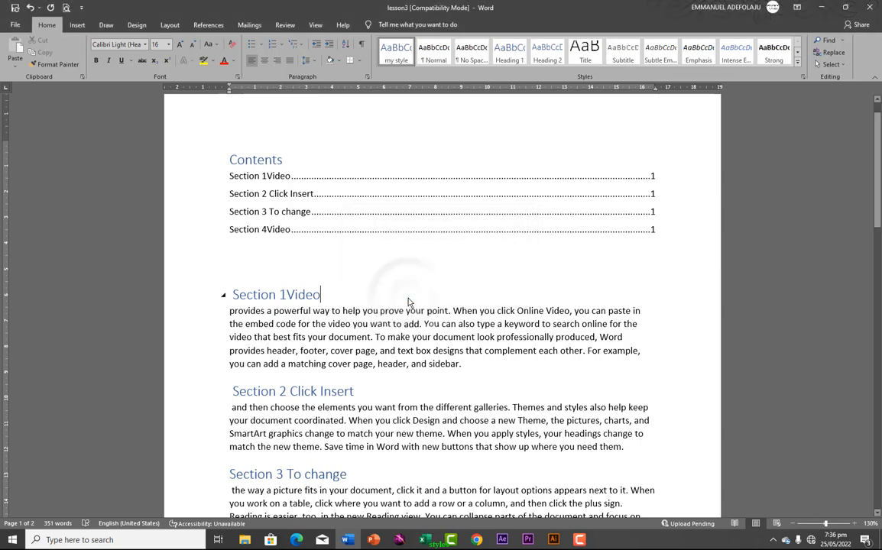
pyautogui.tripleClick(233, 296)
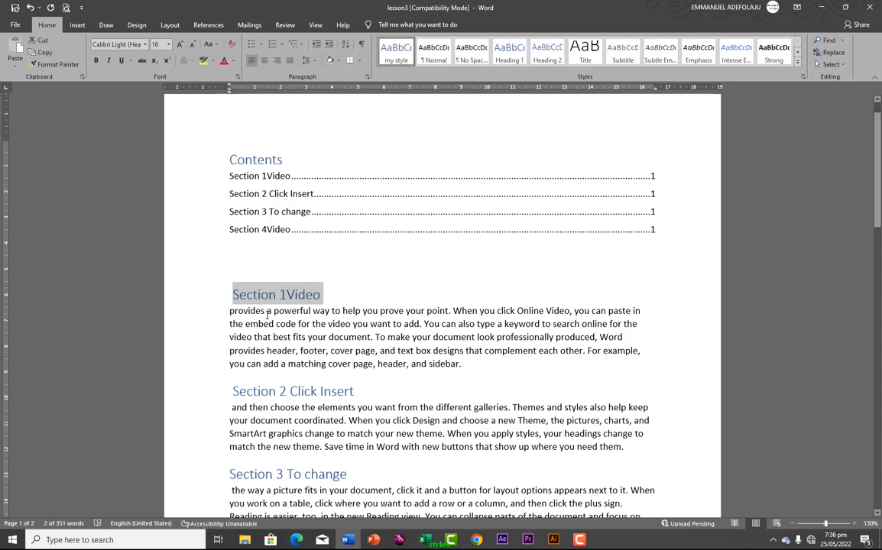
pyautogui.moveTo(229, 311); pyautogui.dragTo(310, 312)
# Move 'provides a powerful' to its own line and apply my style to it
pyautogui.click(312, 312)
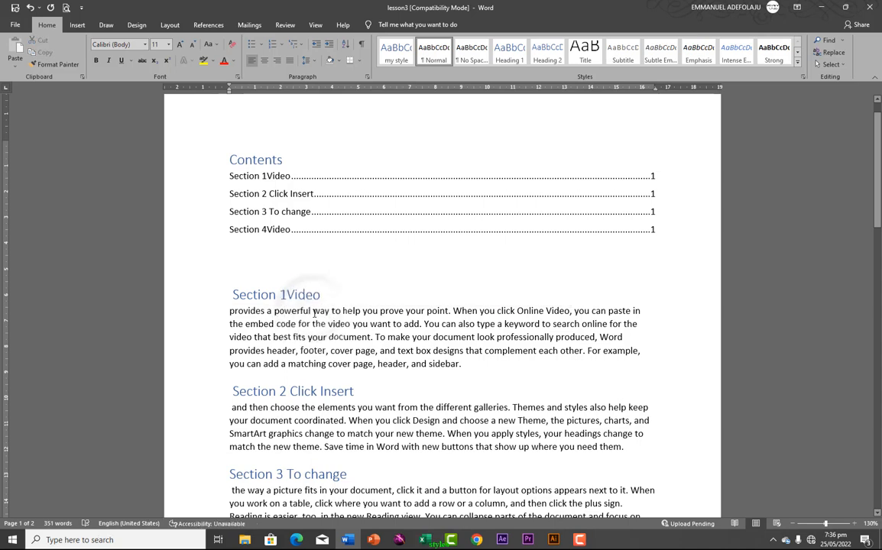
pyautogui.press('Return')
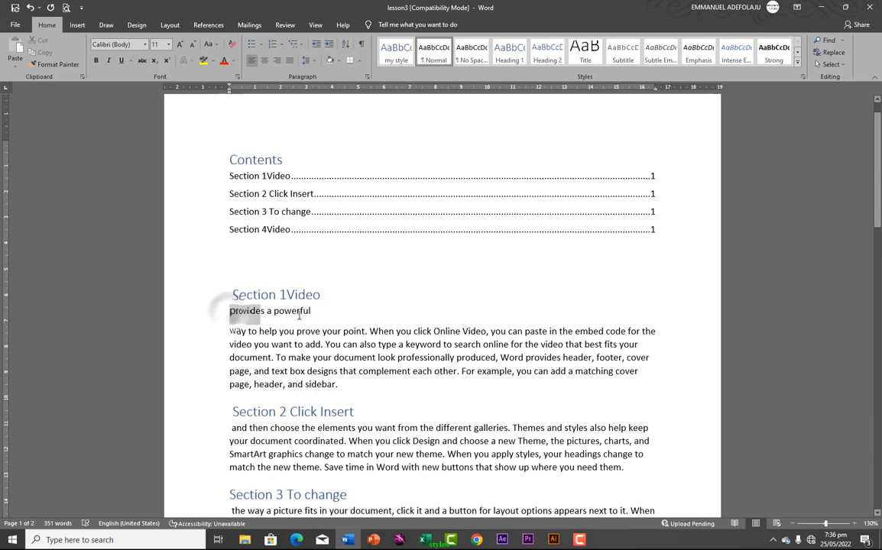
pyautogui.moveTo(229, 312); pyautogui.dragTo(315, 317)
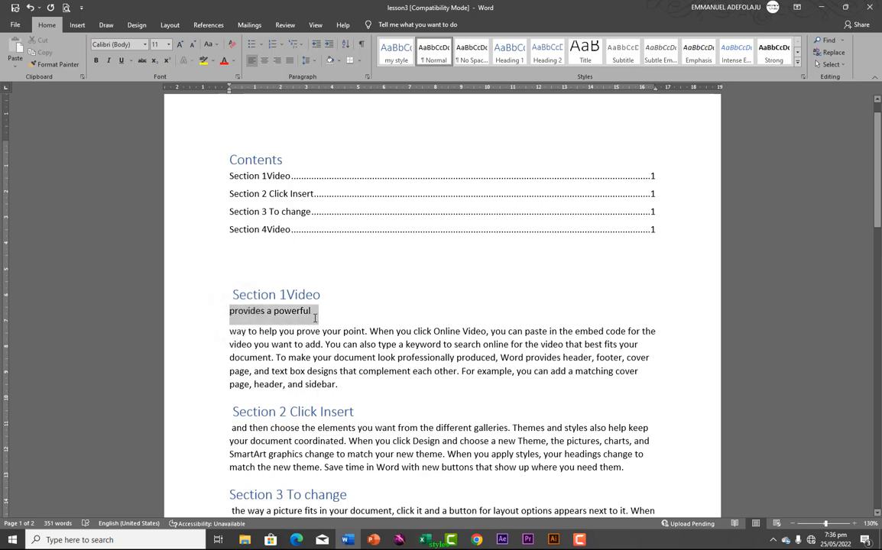
pyautogui.click(395, 55)
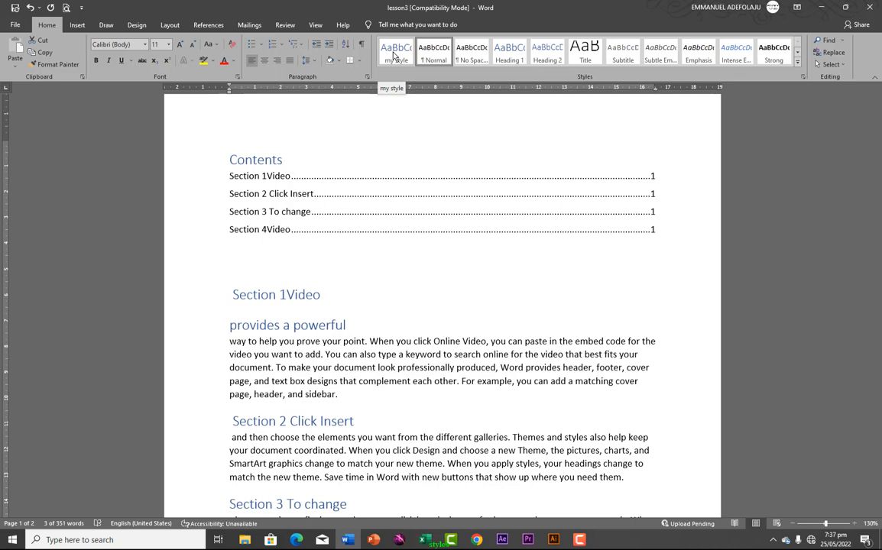
pyautogui.click(395, 55)
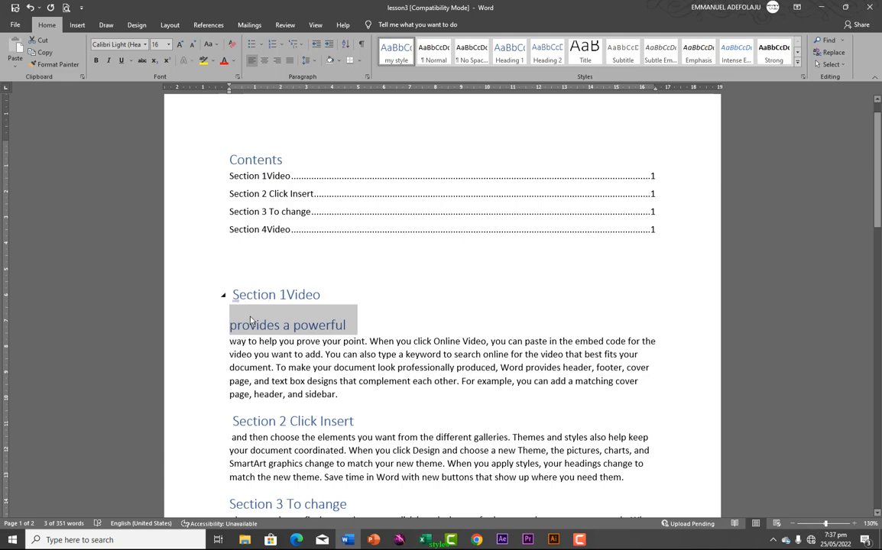
# Modify my style to Times New Roman, 18 pt, bold, in green Accent 6
pyautogui.rightClick(394, 50)
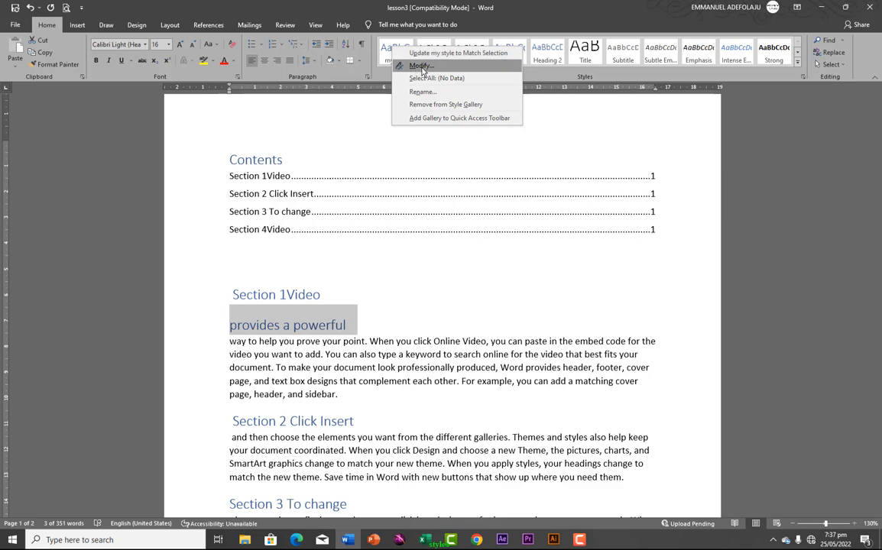
pyautogui.click(421, 67)
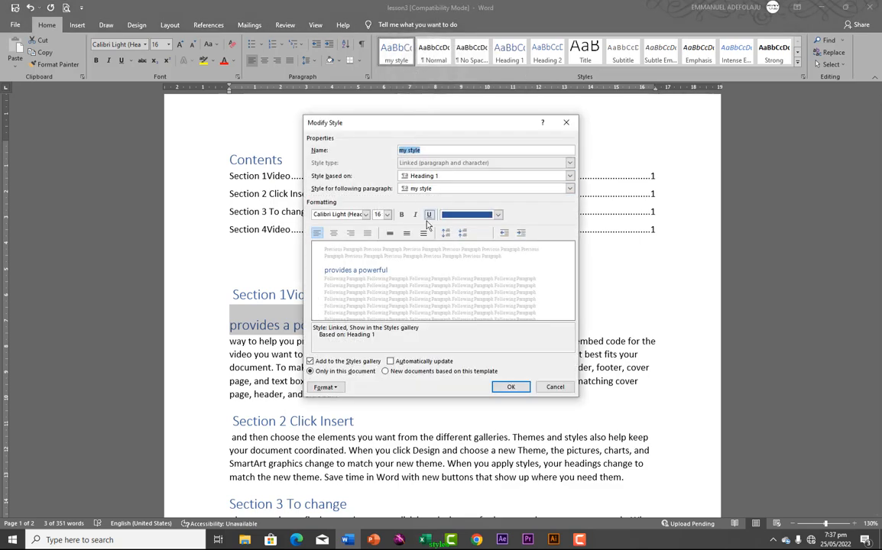
pyautogui.click(388, 215)
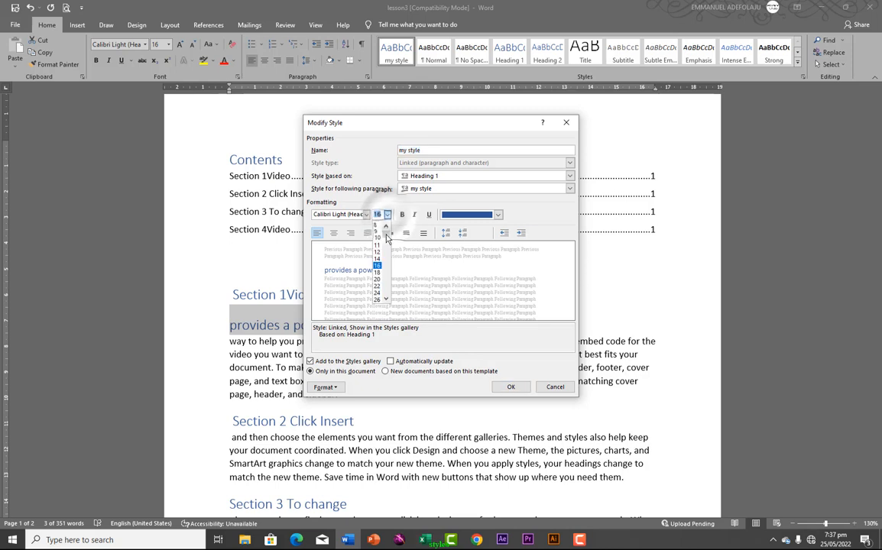
pyautogui.click(377, 274)
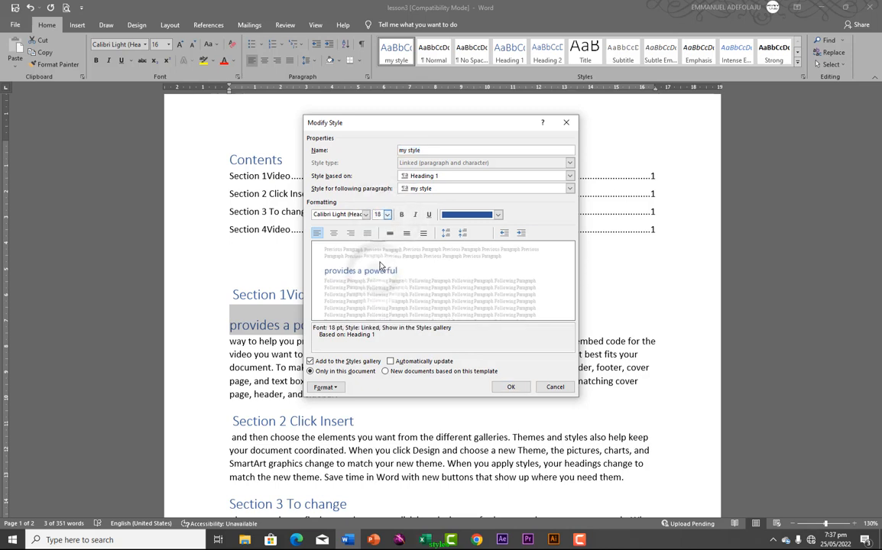
pyautogui.click(366, 215)
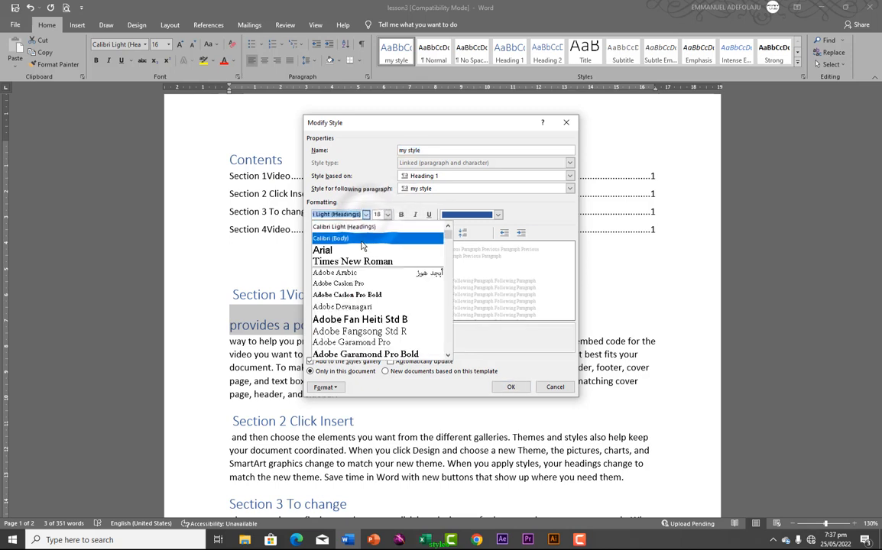
pyautogui.click(351, 262)
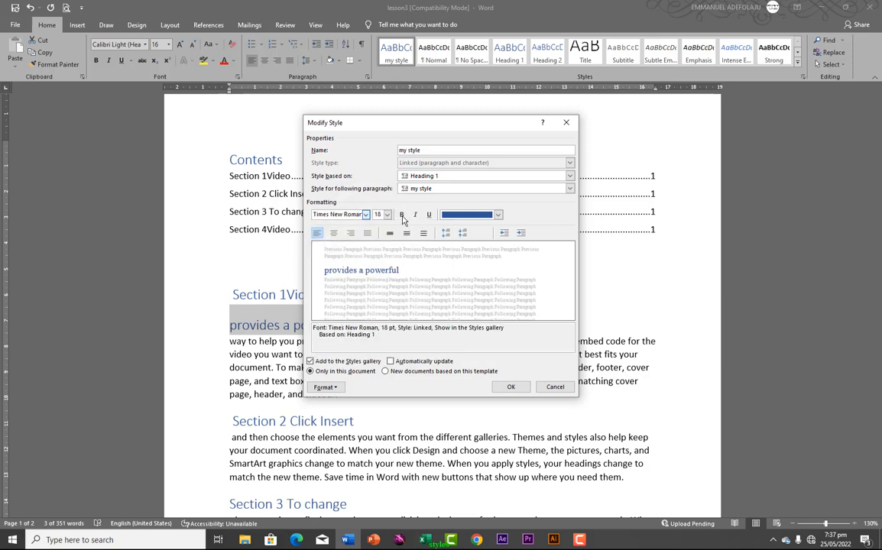
pyautogui.click(402, 215)
pyautogui.click(497, 214)
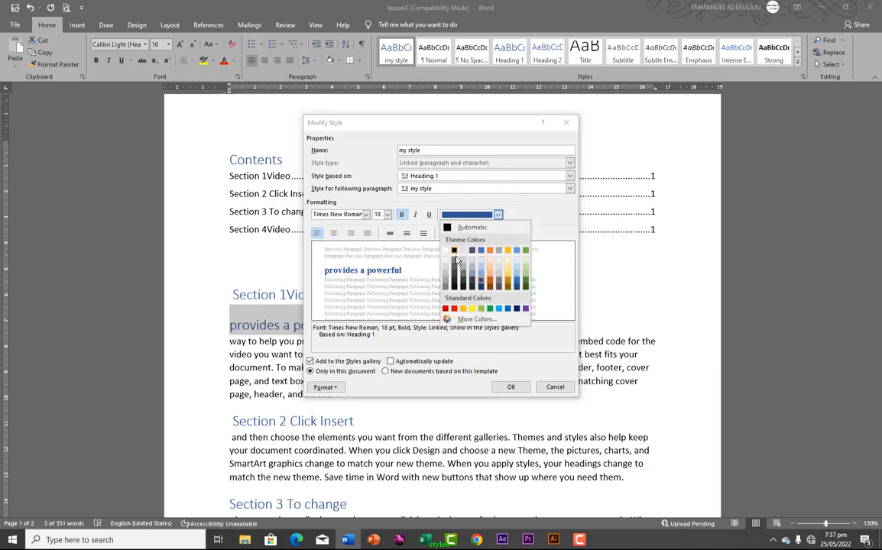
pyautogui.click(525, 251)
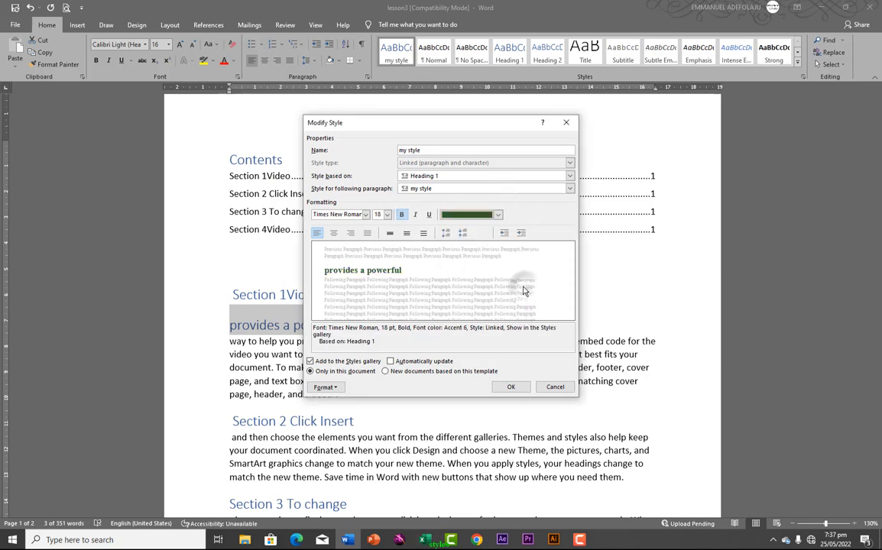
pyautogui.click(509, 387)
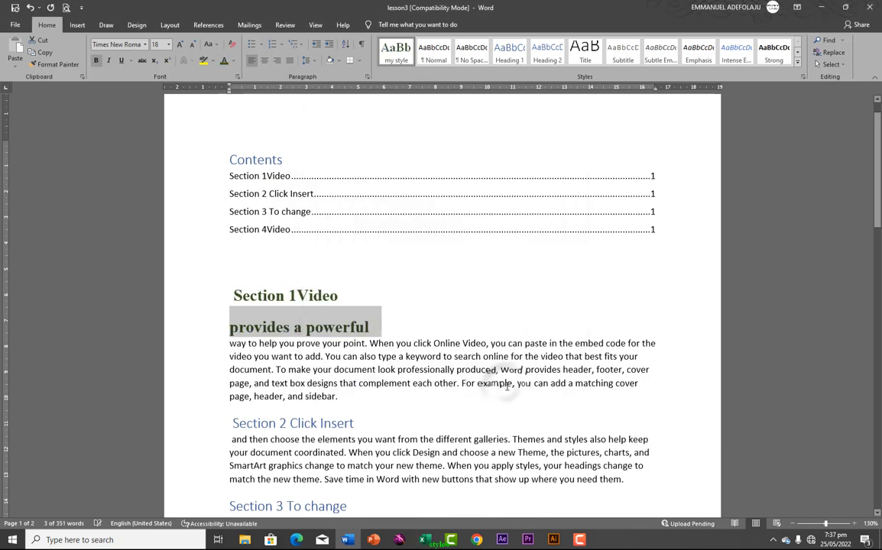
# Reapply Heading 1 to Section 1Video, leaving 'provides a powerful' as the only my style text
pyautogui.click(315, 329)
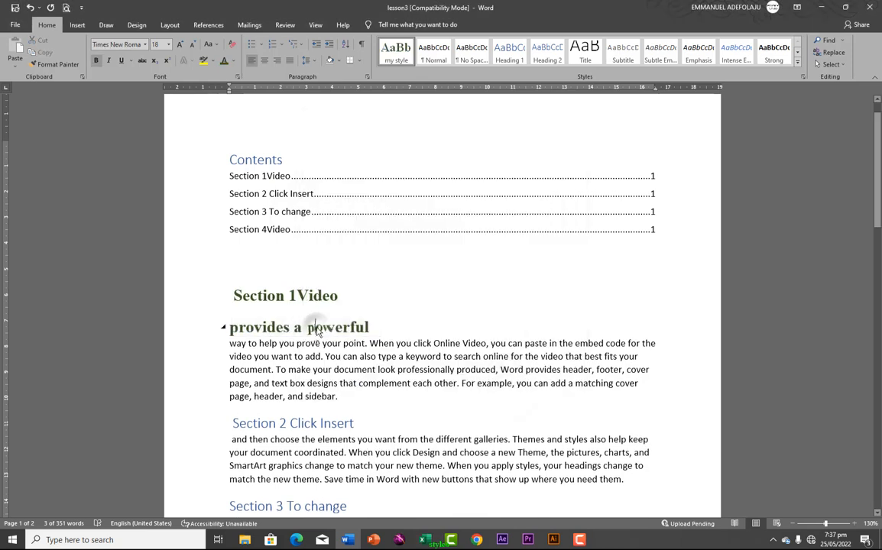
pyautogui.click(245, 329)
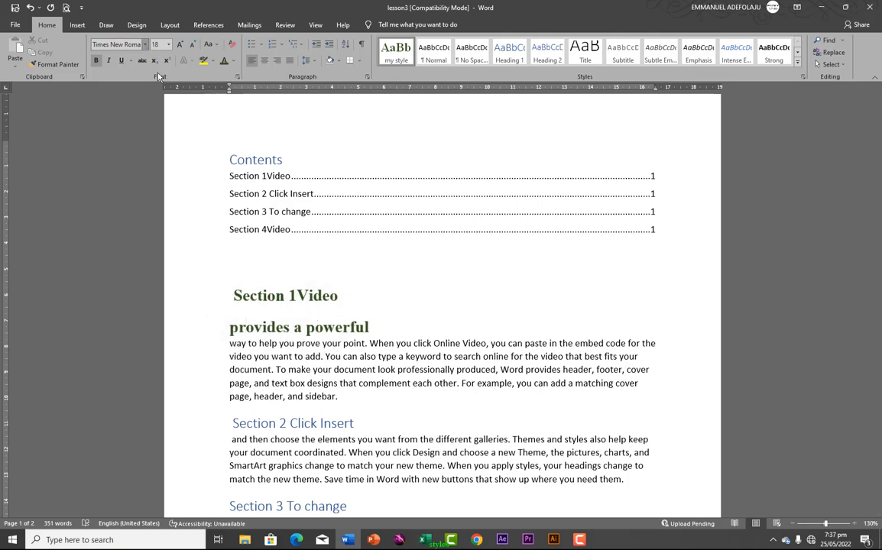
pyautogui.click(288, 296)
pyautogui.moveTo(235, 297); pyautogui.dragTo(286, 296)
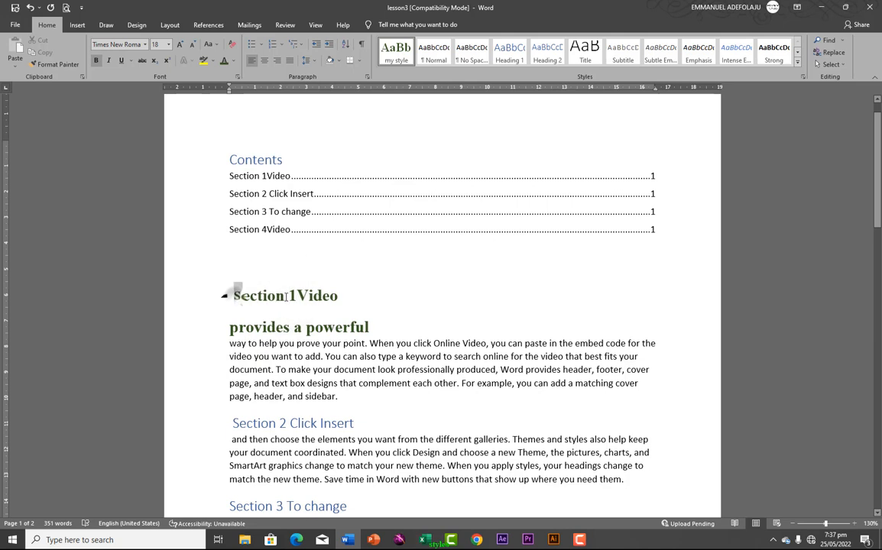
pyautogui.click(216, 295)
pyautogui.click(508, 54)
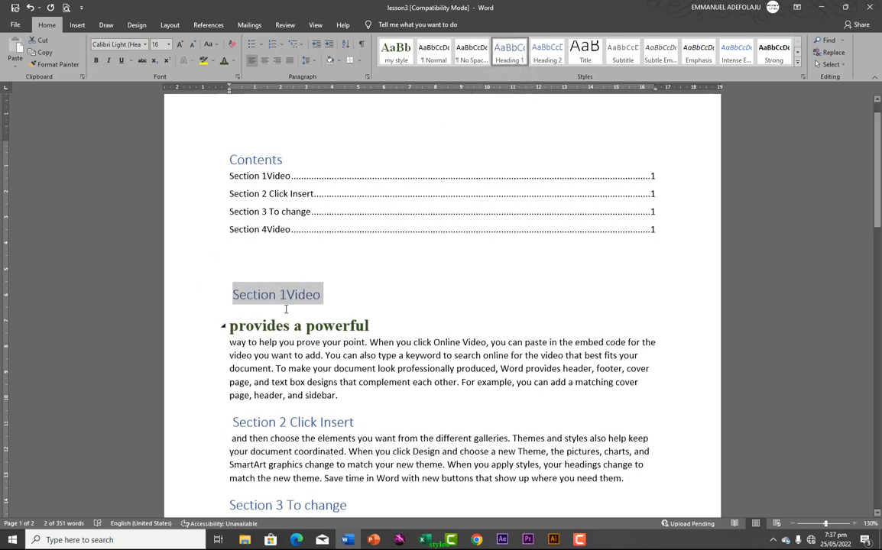
pyautogui.click(256, 329)
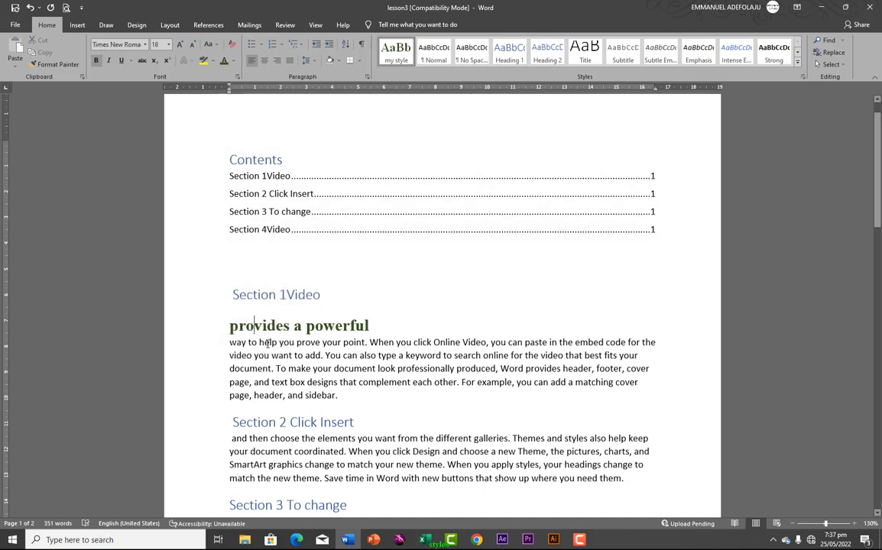
pyautogui.rightClick(512, 58)
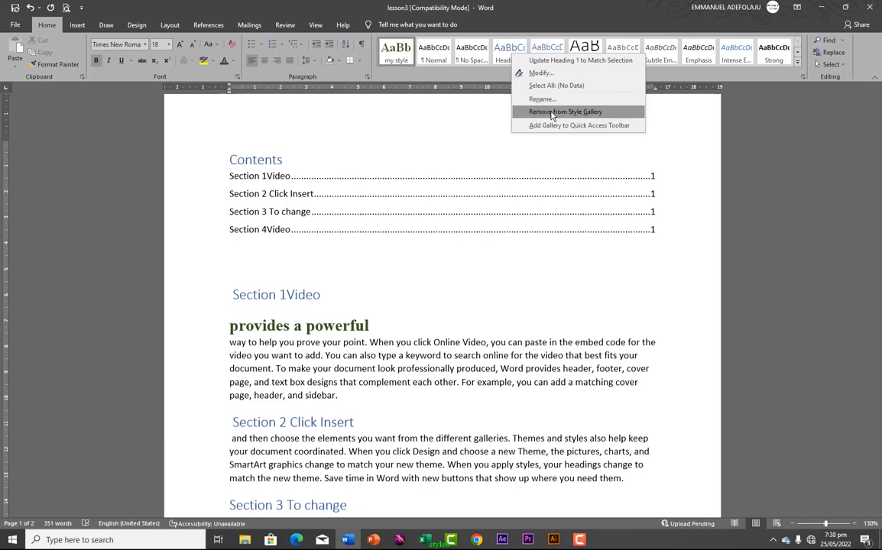
pyautogui.click(752, 75)
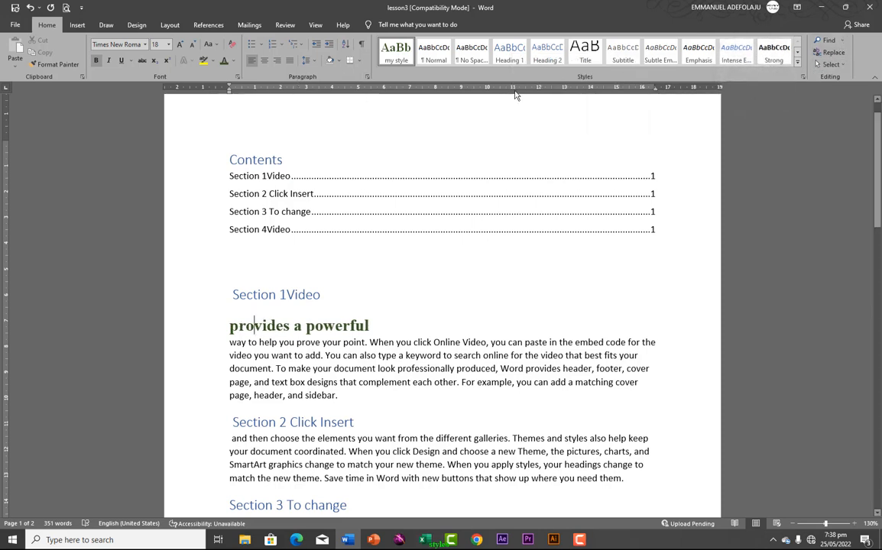
# Search 'Video' in the Navigation pane, highlighting all 10 matches in the document
pyautogui.click(829, 42)
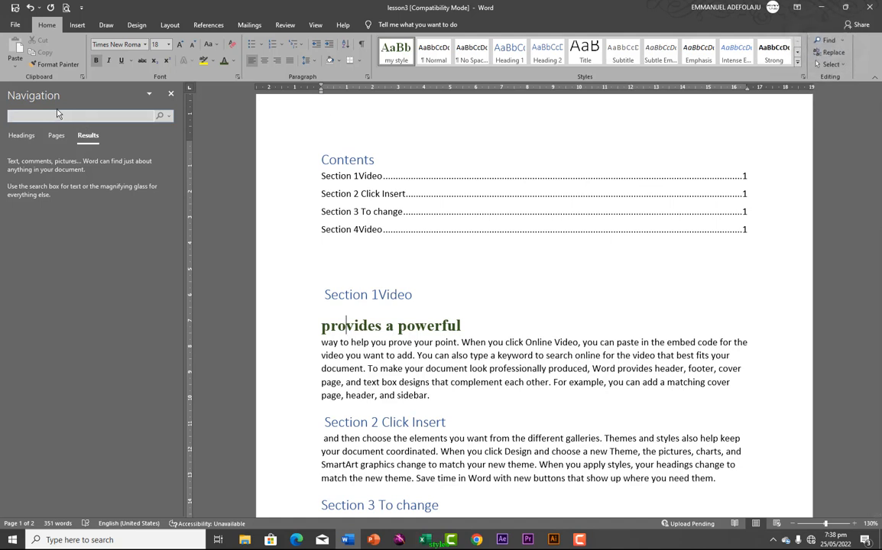
pyautogui.click(111, 109)
pyautogui.click(315, 24)
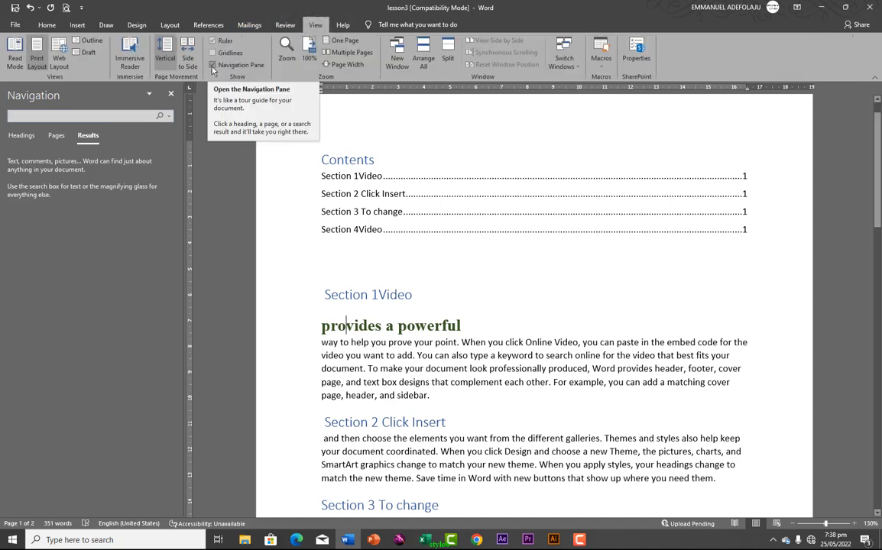
pyautogui.click(87, 118)
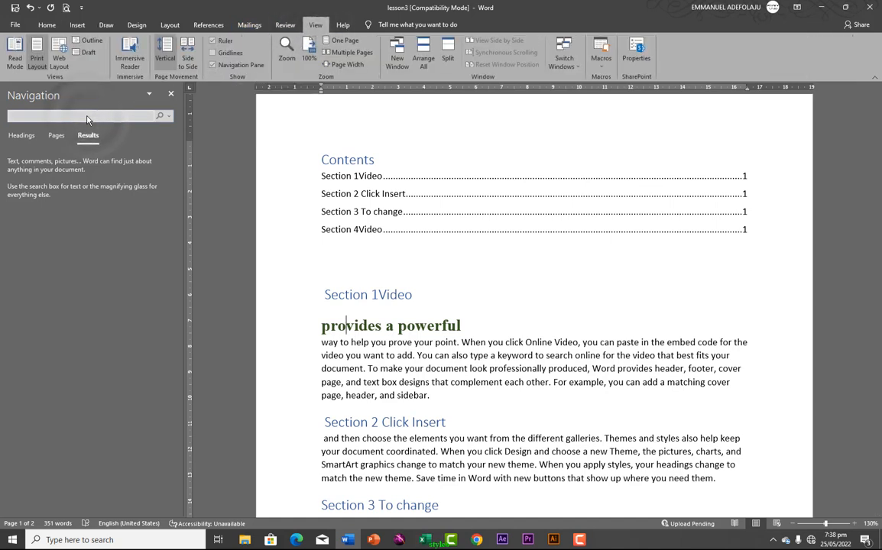
pyautogui.write('V')
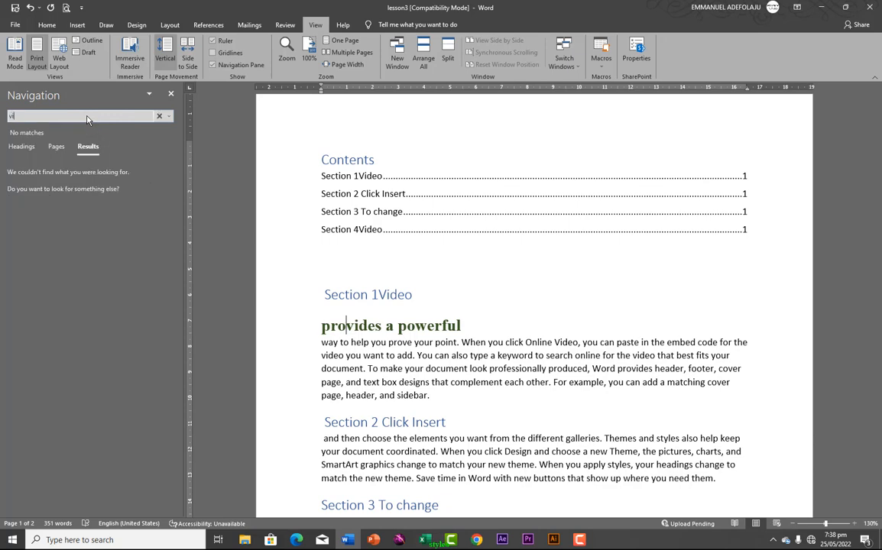
pyautogui.write('ideo')
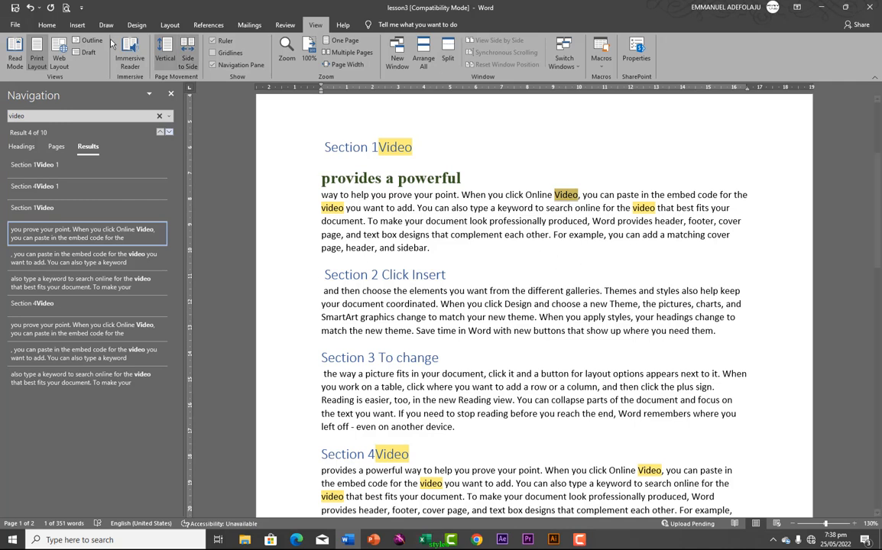
pyautogui.click(45, 26)
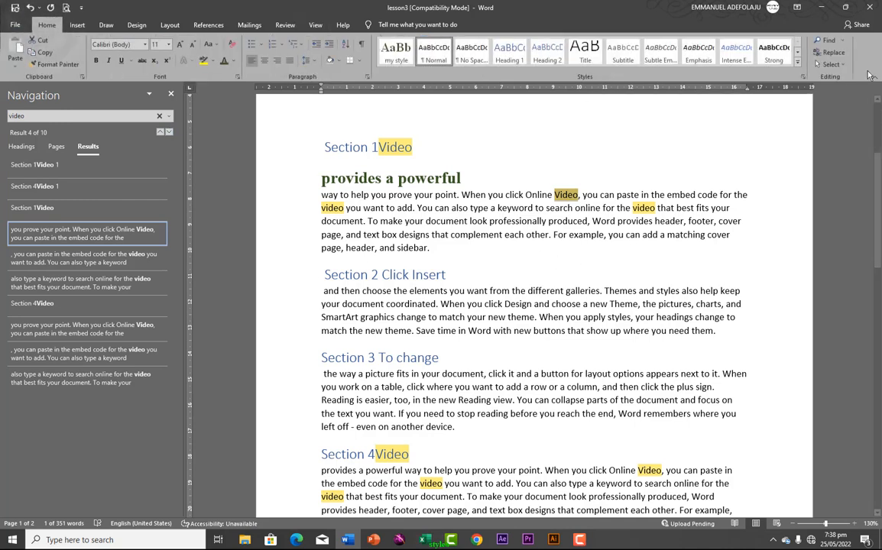
# Replace all 9 occurrences of 'Video' with 'movie', continuing from the document's beginning
pyautogui.click(826, 55)
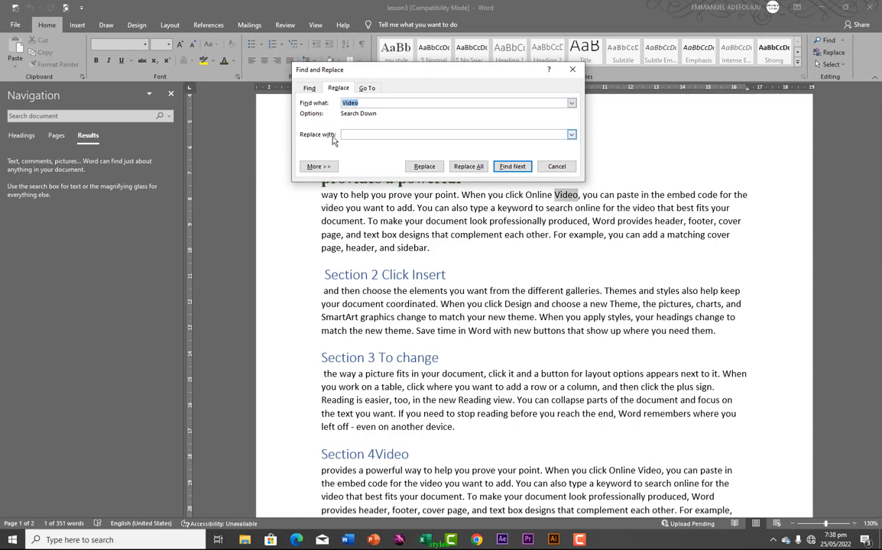
pyautogui.click(364, 133)
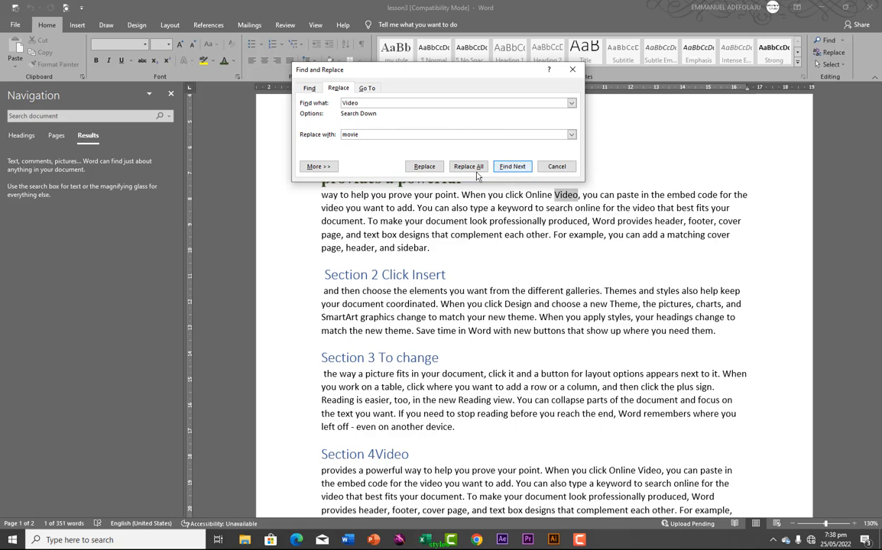
pyautogui.click(424, 167)
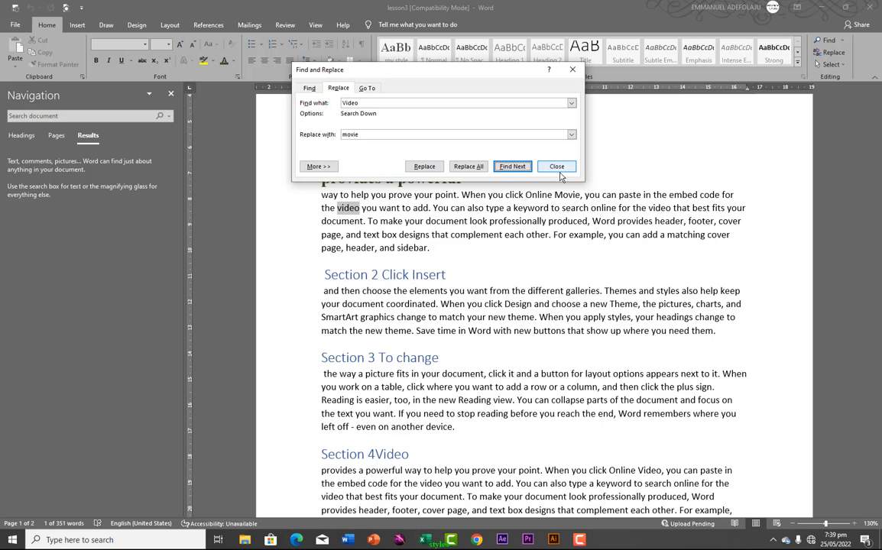
pyautogui.click(469, 169)
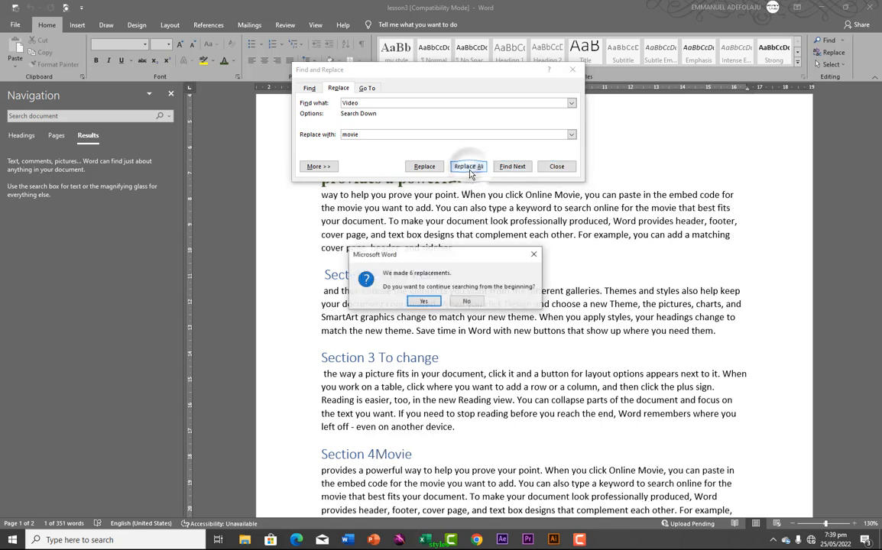
pyautogui.click(423, 300)
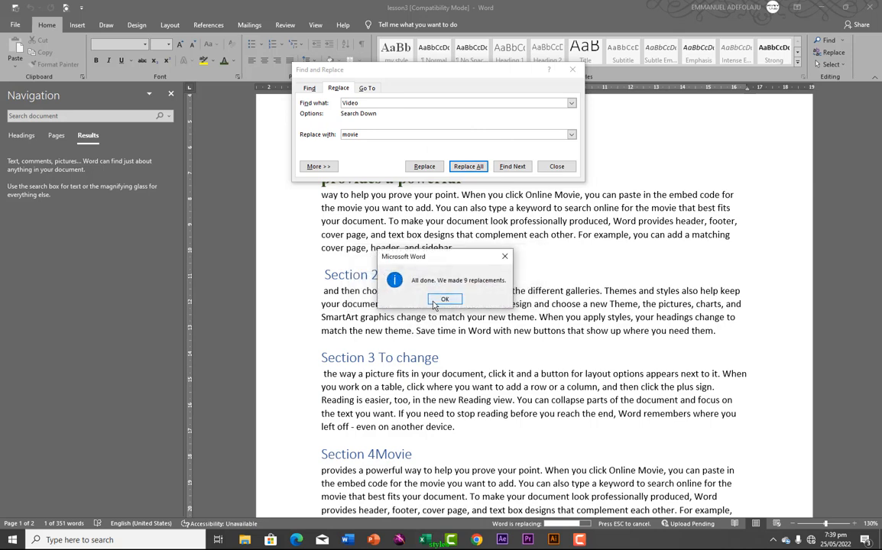
pyautogui.click(444, 299)
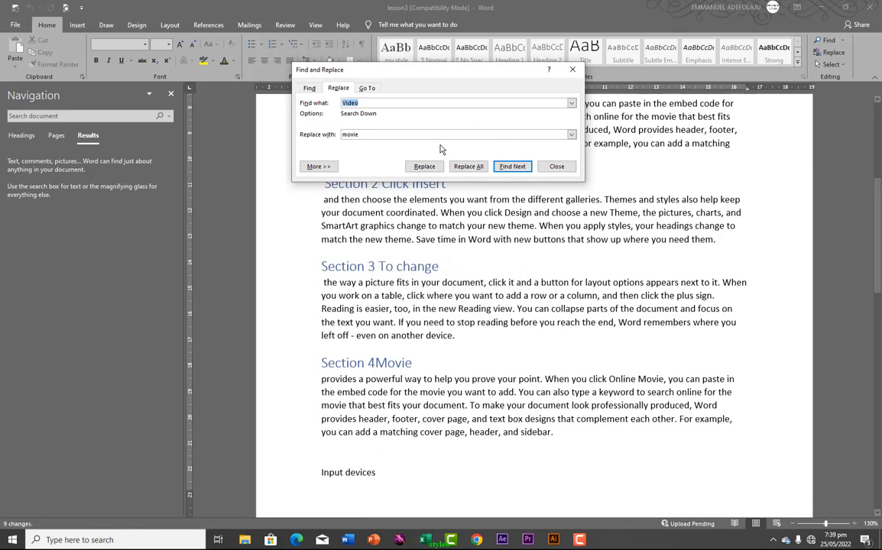
# Search the document for 'video' in the Navigation pane to confirm no matches remain
pyautogui.click(552, 169)
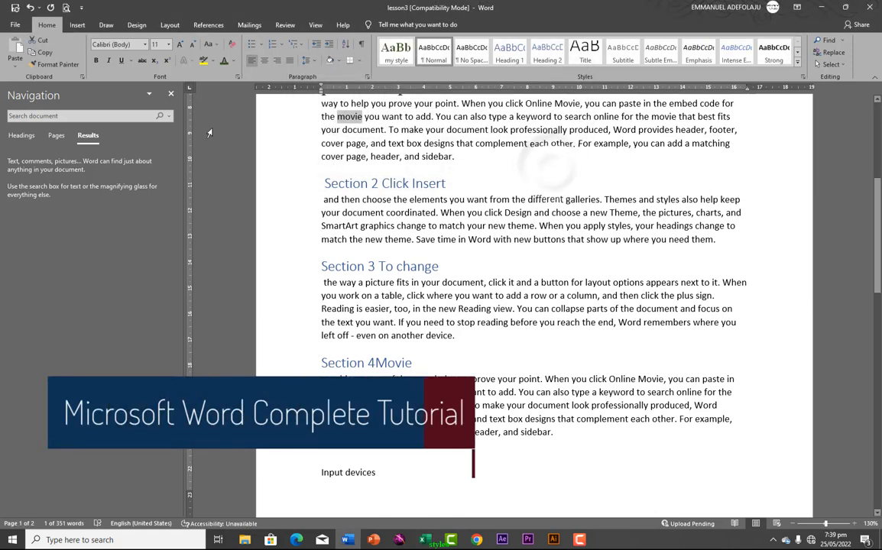
pyautogui.click(94, 115)
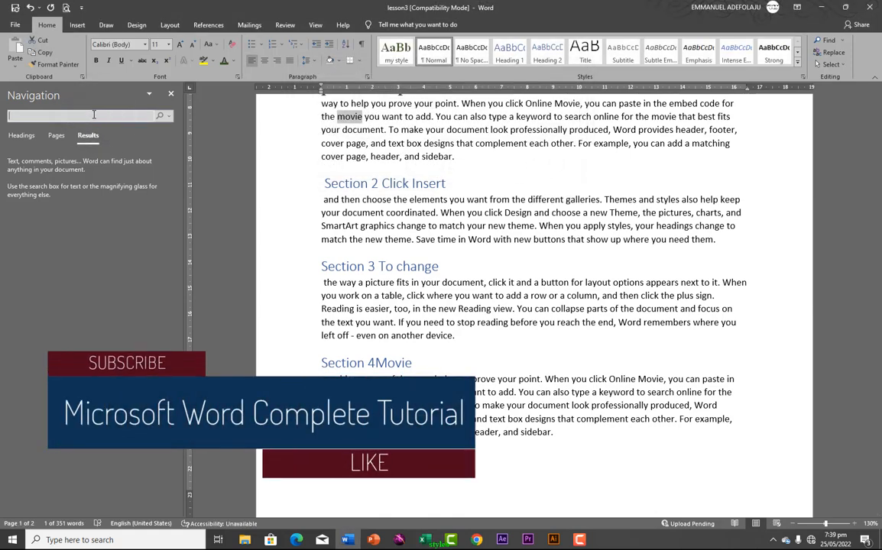
pyautogui.write('vide')
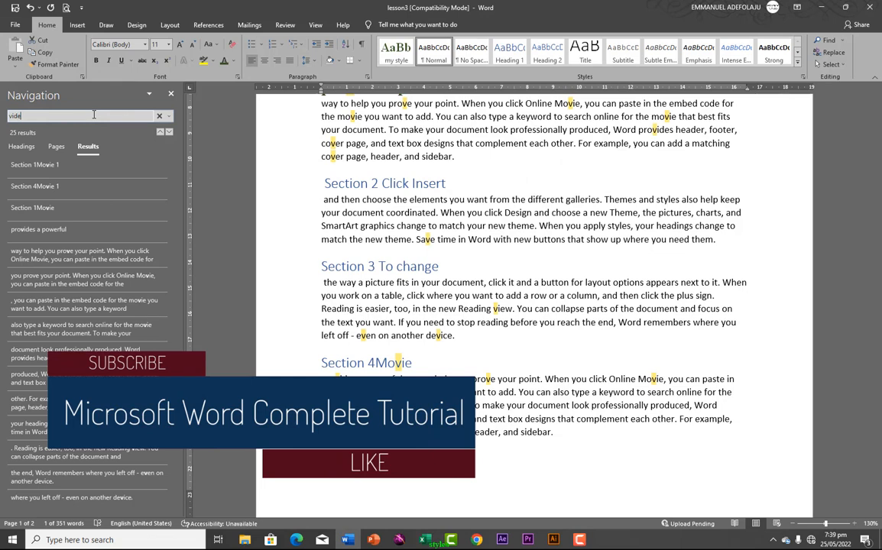
pyautogui.write('o')
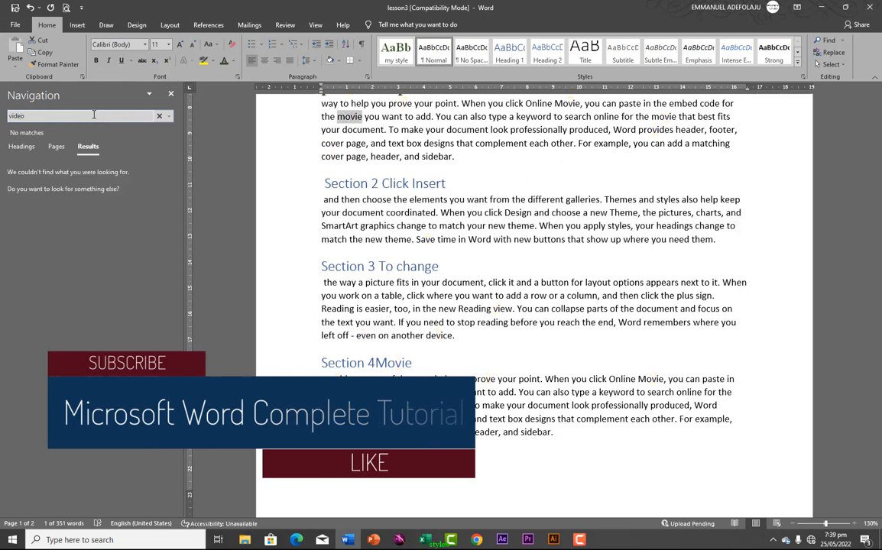
pyautogui.scroll(4, 342, 200)
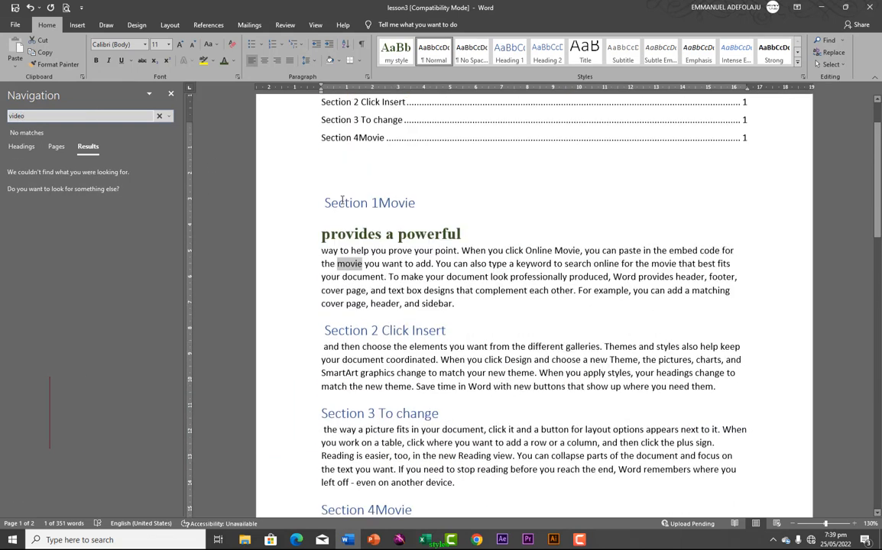
pyautogui.scroll(2, 342, 200)
pyautogui.scroll(-3, 342, 200)
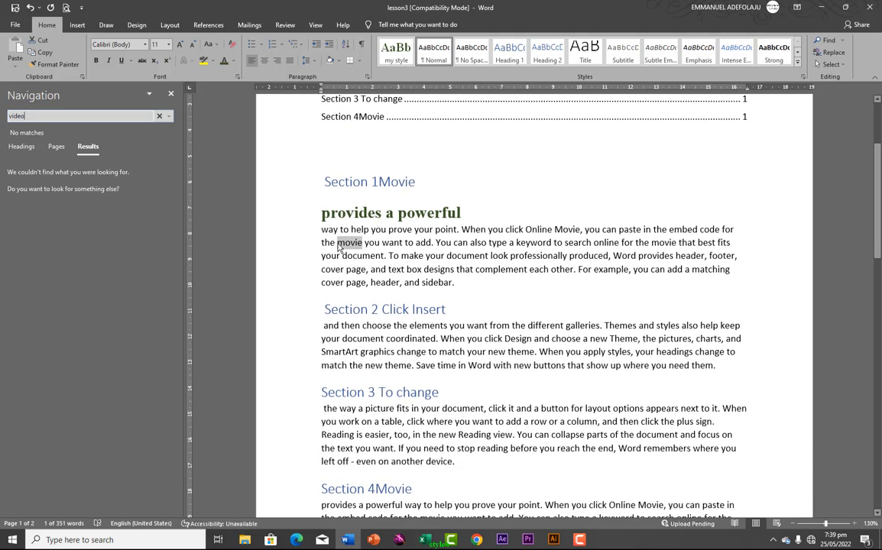
pyautogui.click(361, 243)
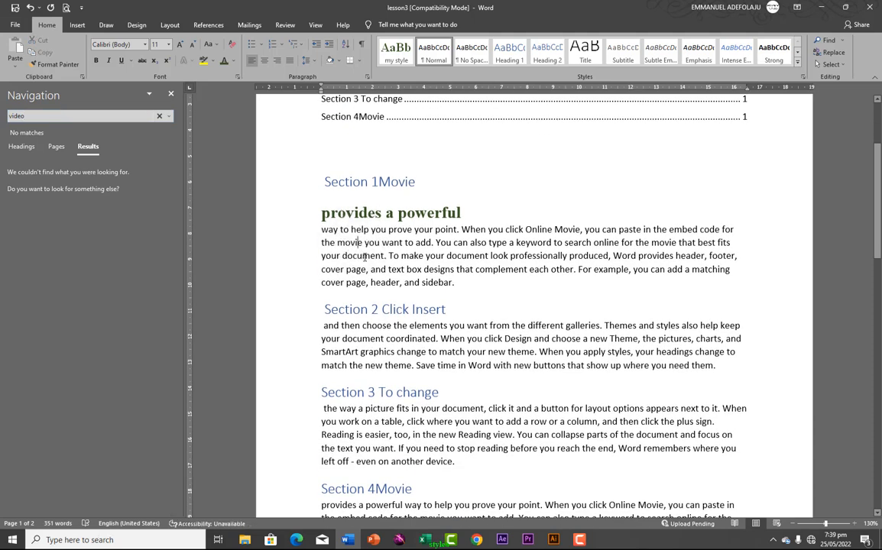
pyautogui.click(835, 65)
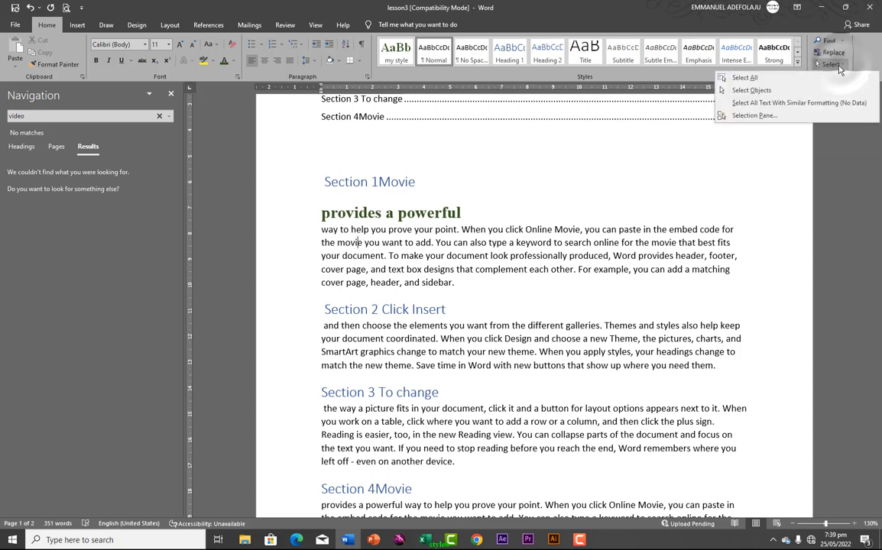
pyautogui.click(763, 79)
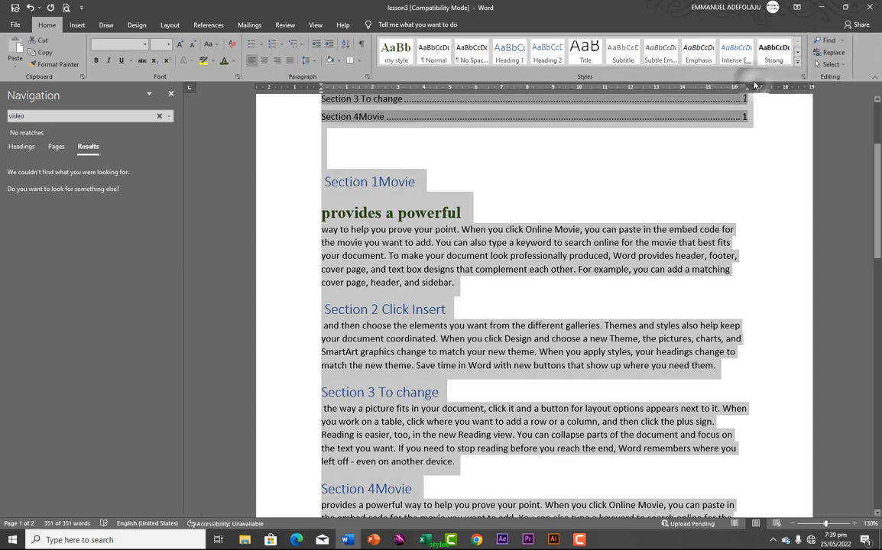
pyautogui.click(482, 202)
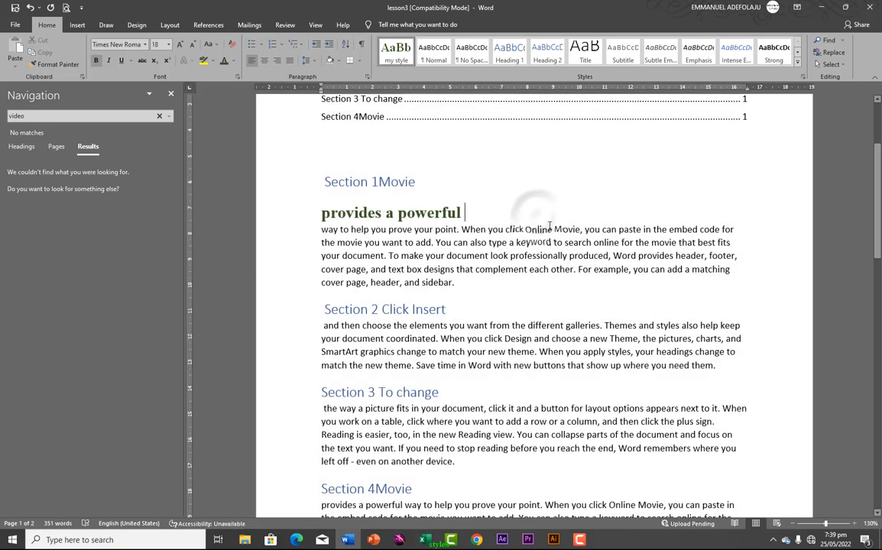
pyautogui.click(830, 64)
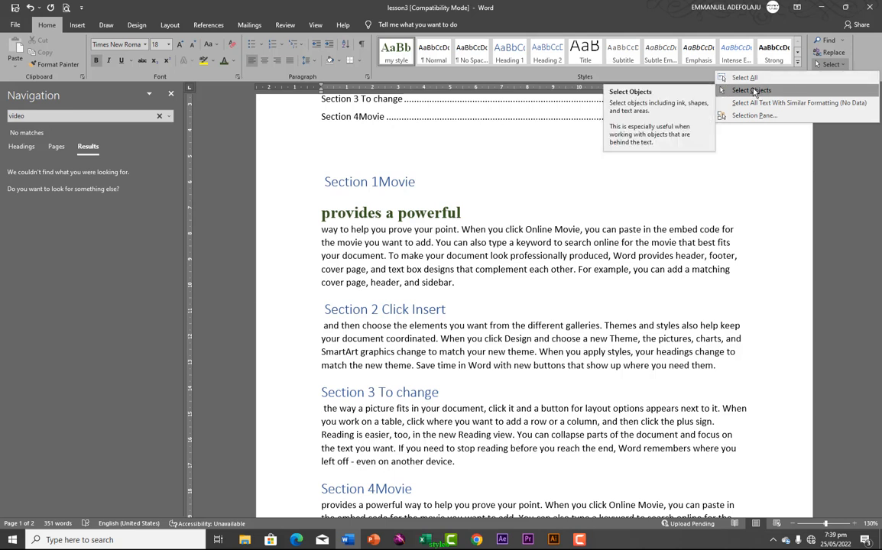
pyautogui.click(749, 92)
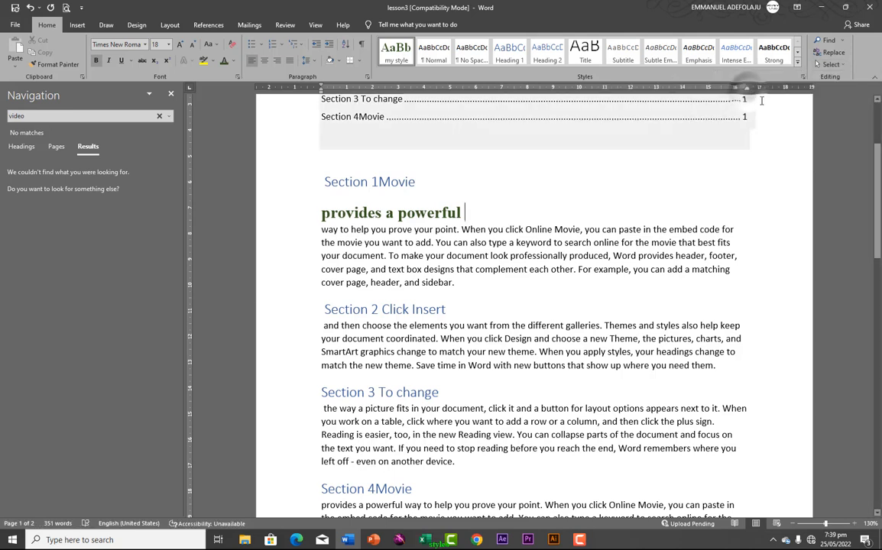
pyautogui.click(837, 66)
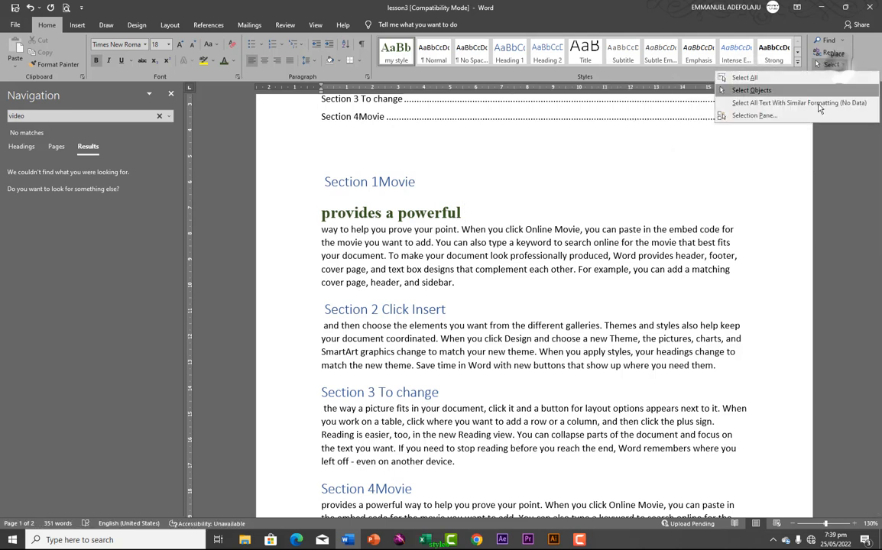
pyautogui.click(818, 115)
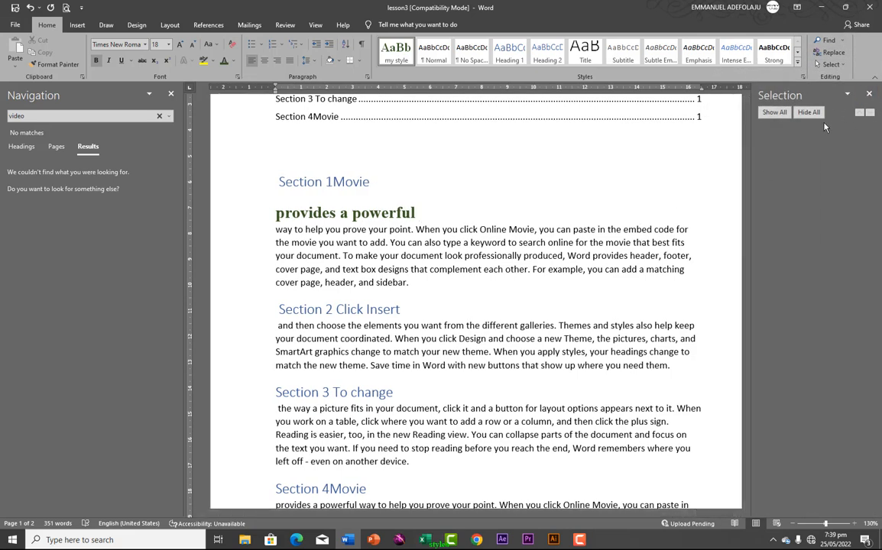
pyautogui.click(774, 112)
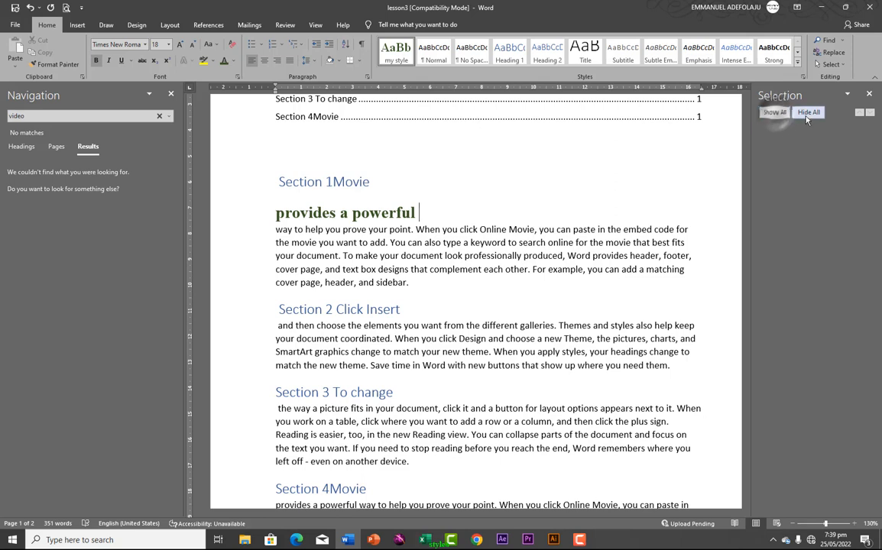
pyautogui.click(808, 112)
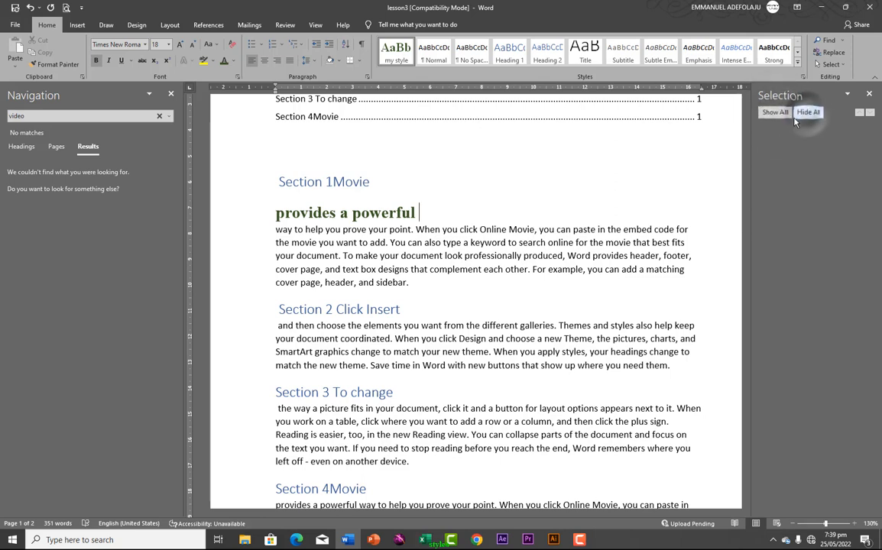
pyautogui.click(870, 94)
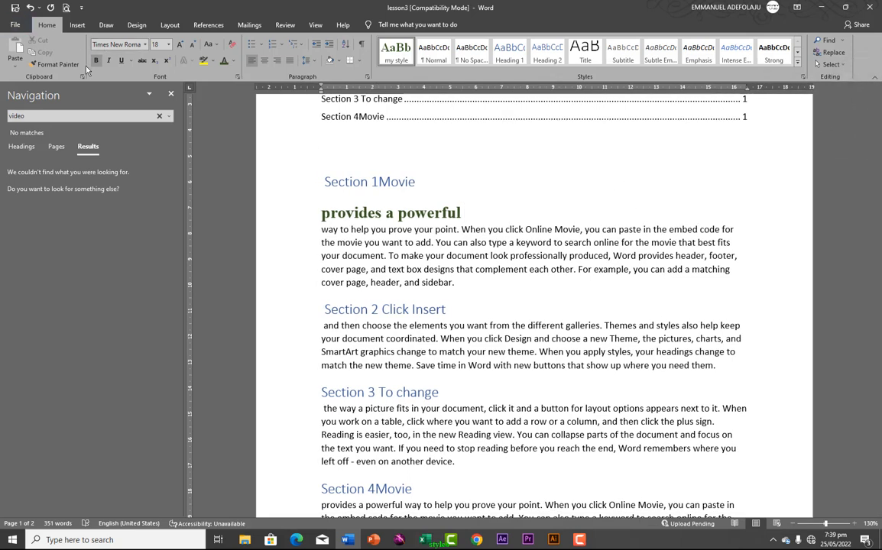
pyautogui.hotkey('ctrl', 'i')
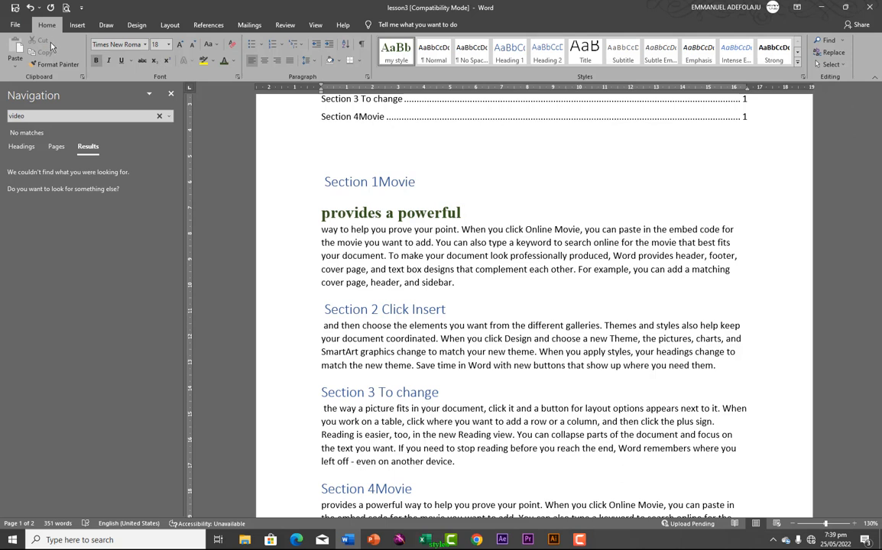
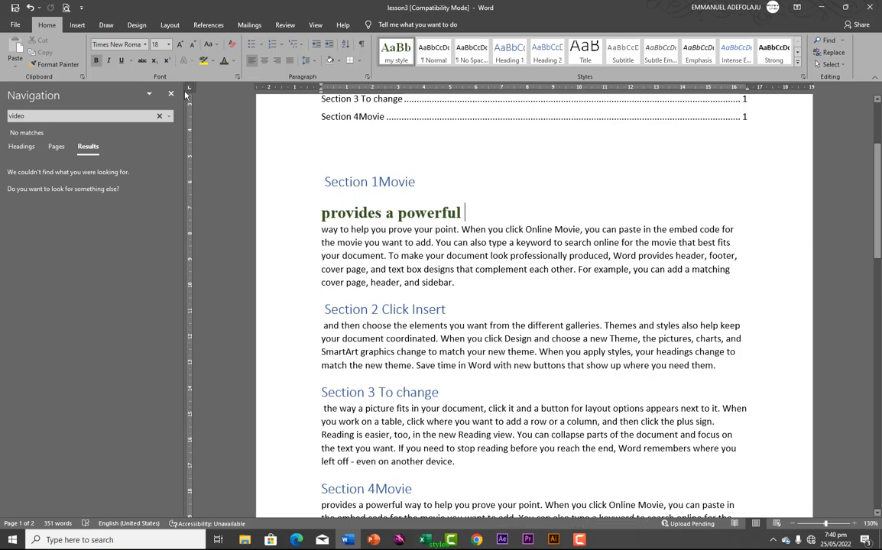
# Show the Insert ribbon with page 2's word list, Flat screen to Wireless, in view
pyautogui.click(77, 25)
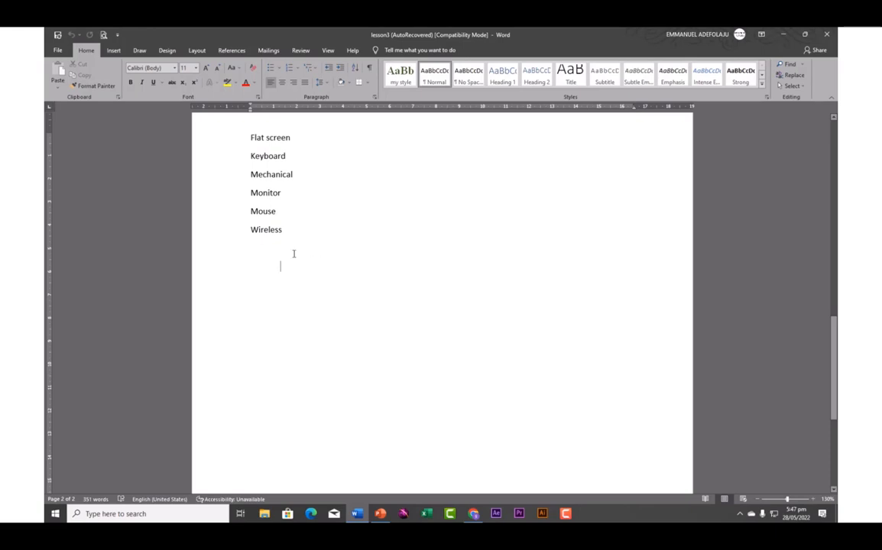
# Insert the Banded design from the Built-in Cover Page gallery
pyautogui.click(114, 50)
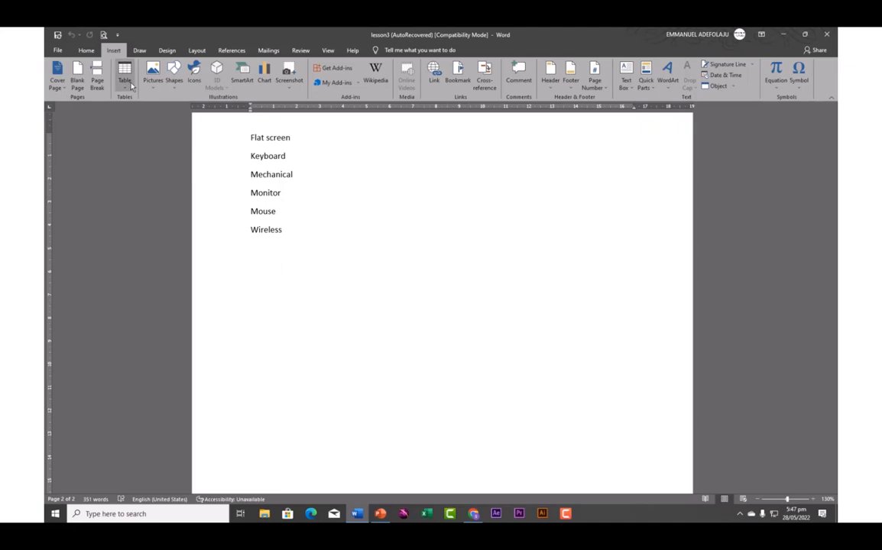
pyautogui.click(63, 87)
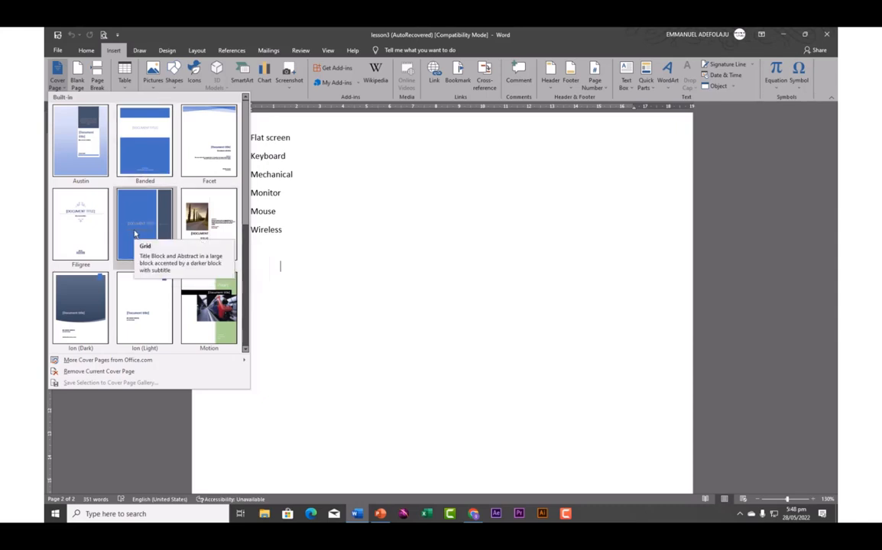
pyautogui.click(145, 149)
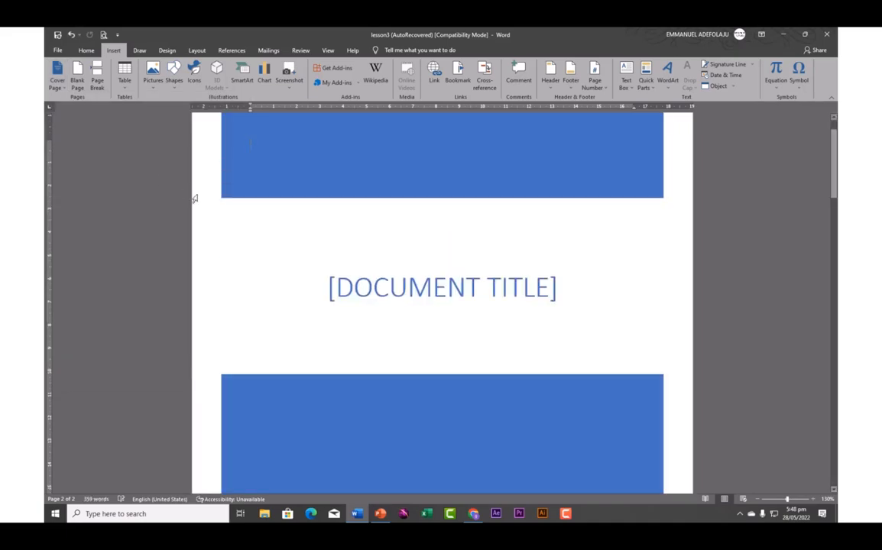
# Replace the [DOCUMENT TITLE] placeholder with 'MICROSOFT EXCEL', correcting the mistyped letter
pyautogui.click(357, 291)
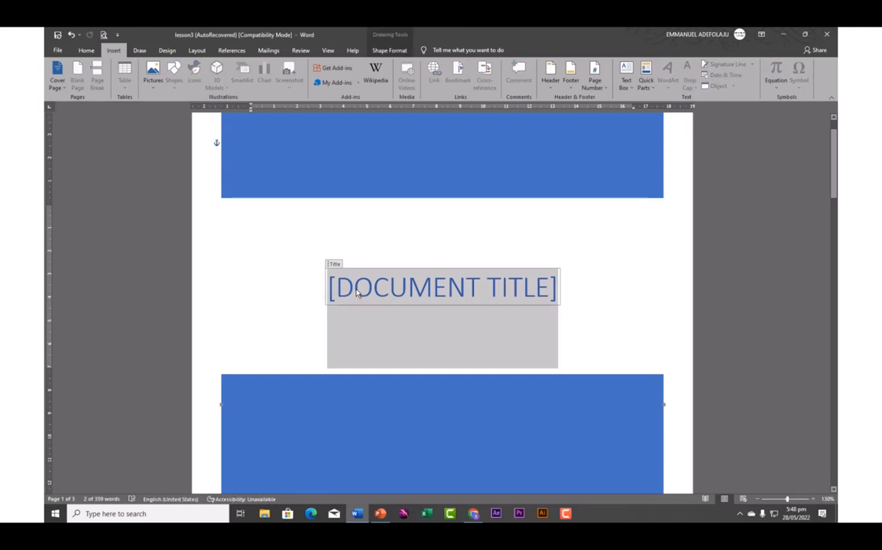
pyautogui.write('MI')
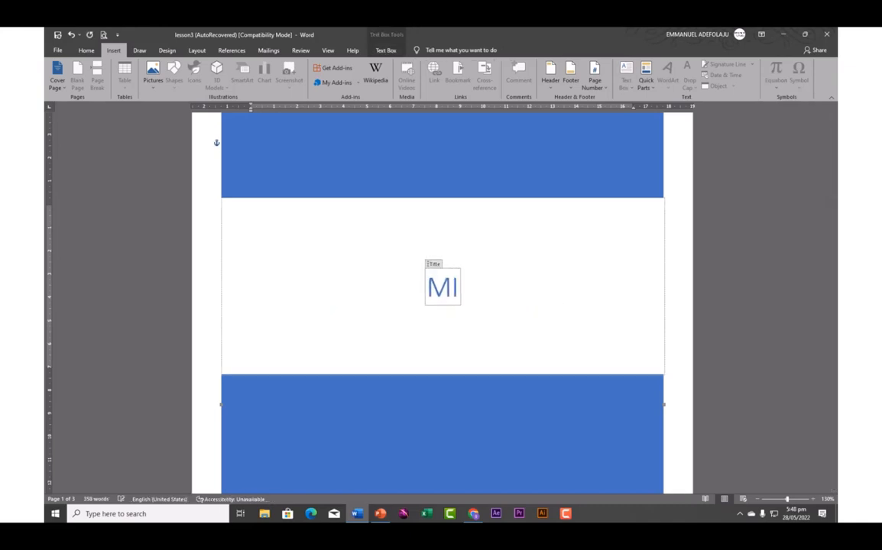
pyautogui.write('CRO')
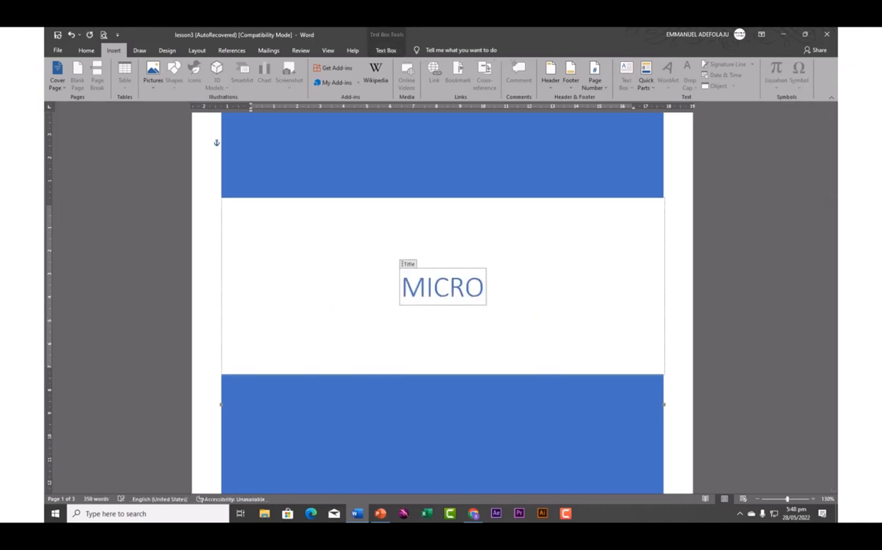
pyautogui.write('SOFT ')
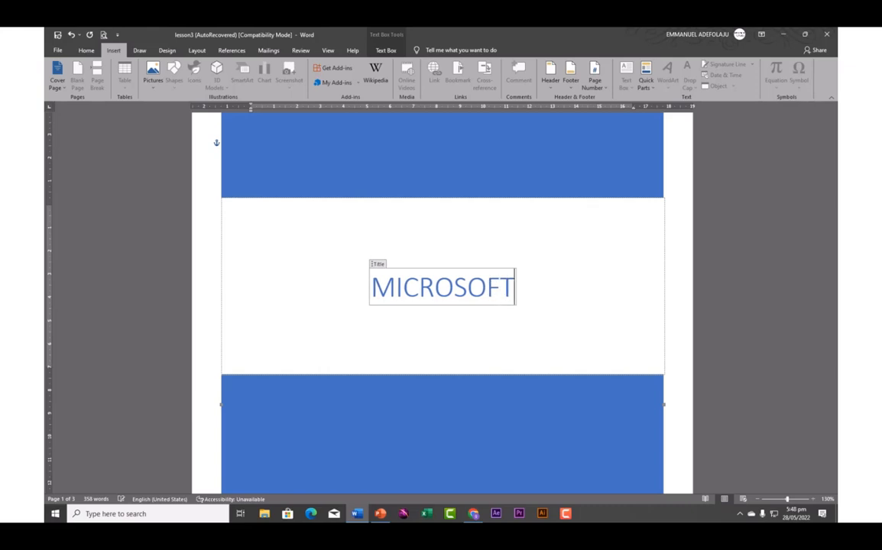
pyautogui.write('EXCERL')
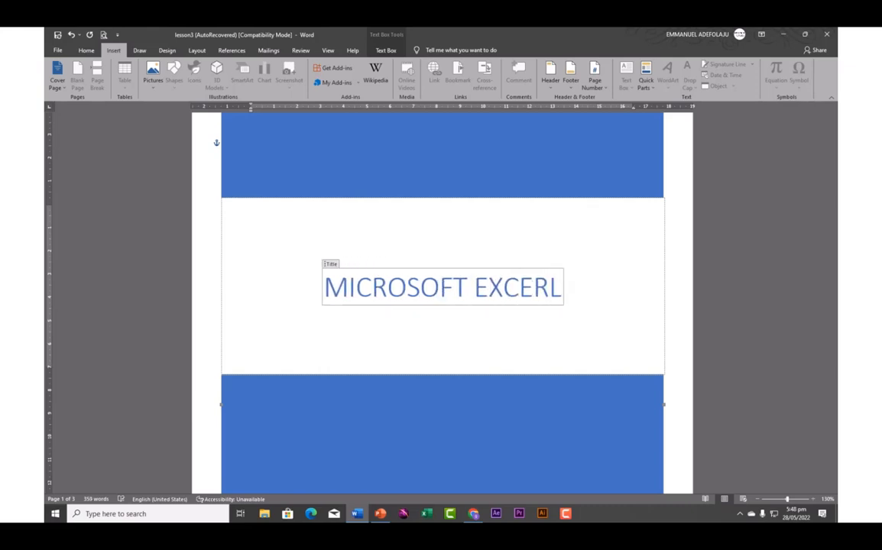
pyautogui.press('BackSpace')
pyautogui.press('BackSpace')
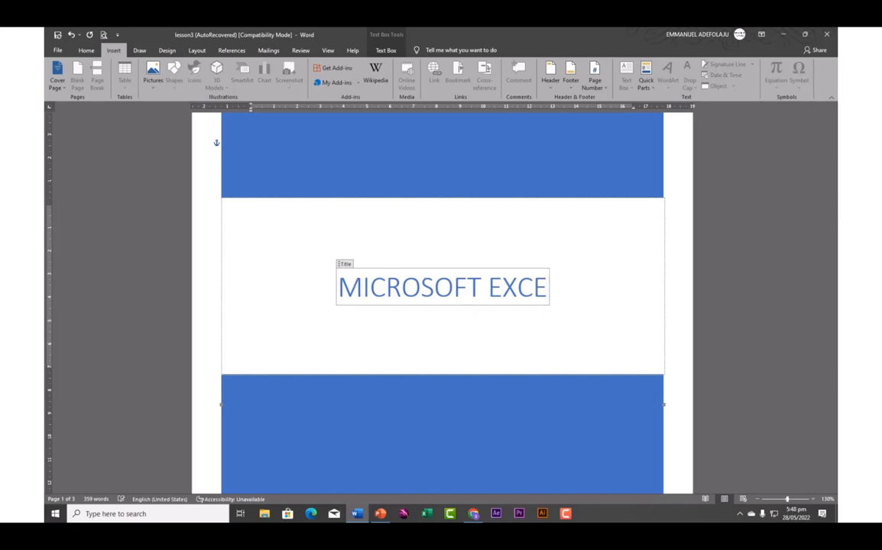
pyautogui.write('L')
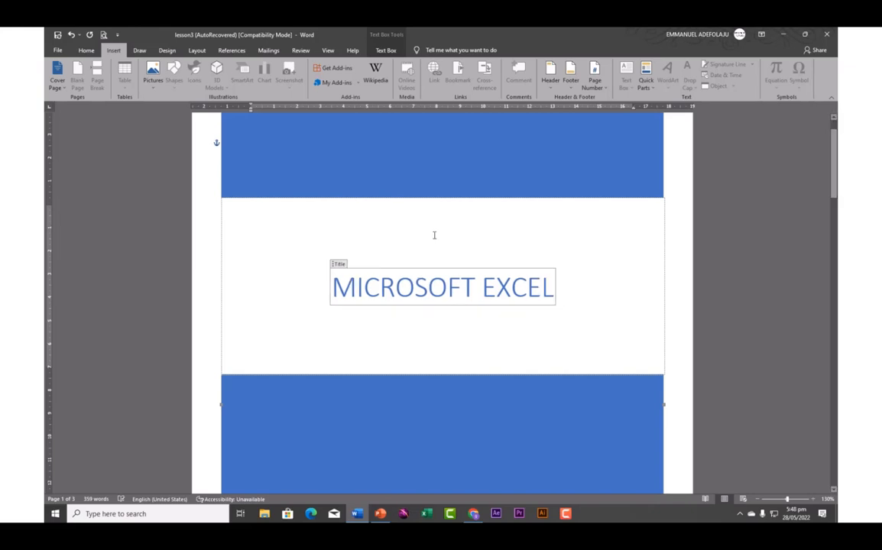
pyautogui.scroll(-10, 433, 237)
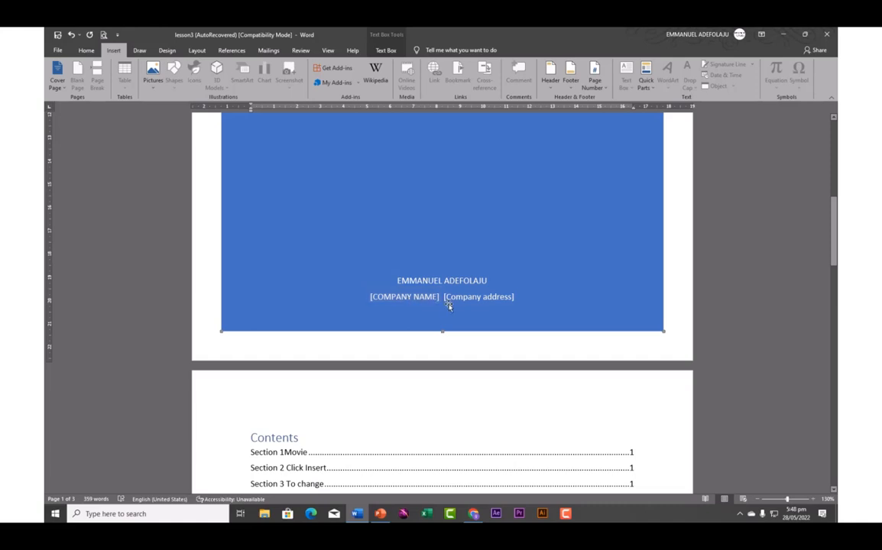
# Fill the cover's company name field with 'FUTURIST'
pyautogui.scroll(6, 410, 302)
pyautogui.click(409, 300)
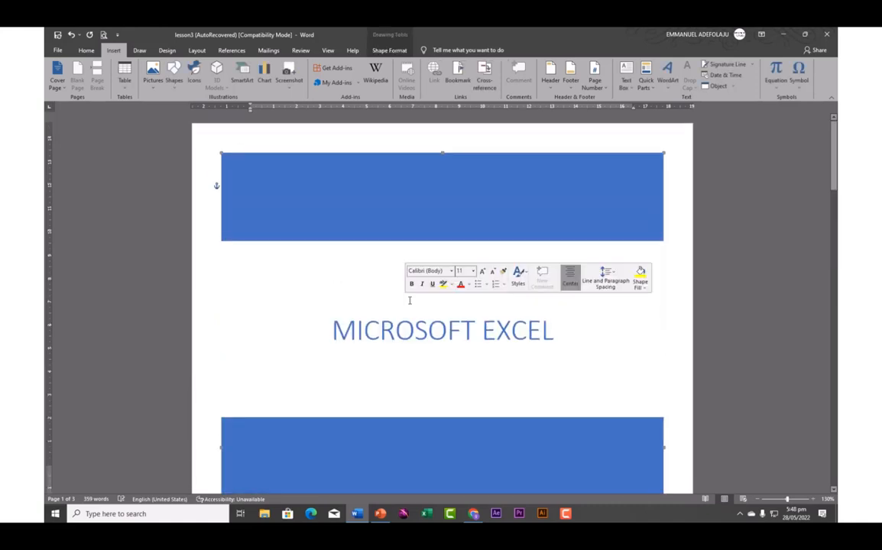
pyautogui.scroll(-5, 373, 309)
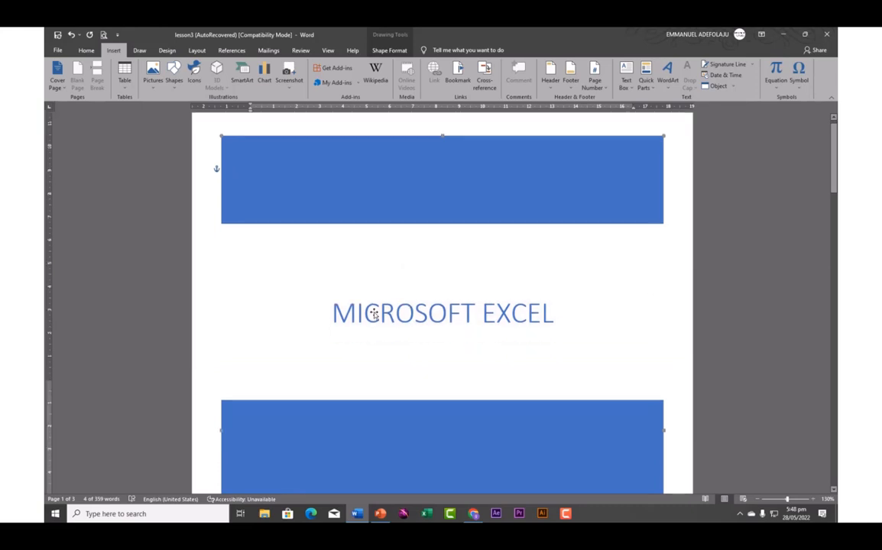
pyautogui.scroll(-3, 375, 312)
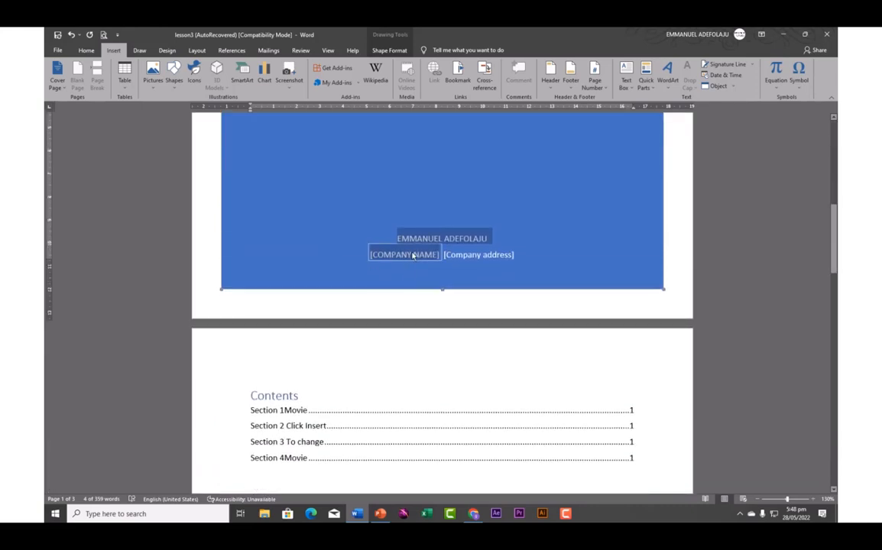
pyautogui.scroll(8, 416, 258)
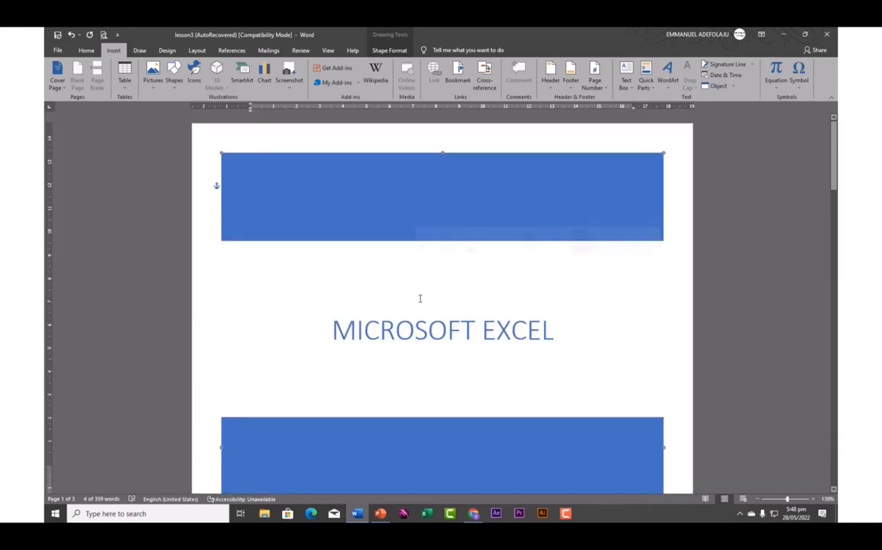
pyautogui.scroll(-8, 419, 298)
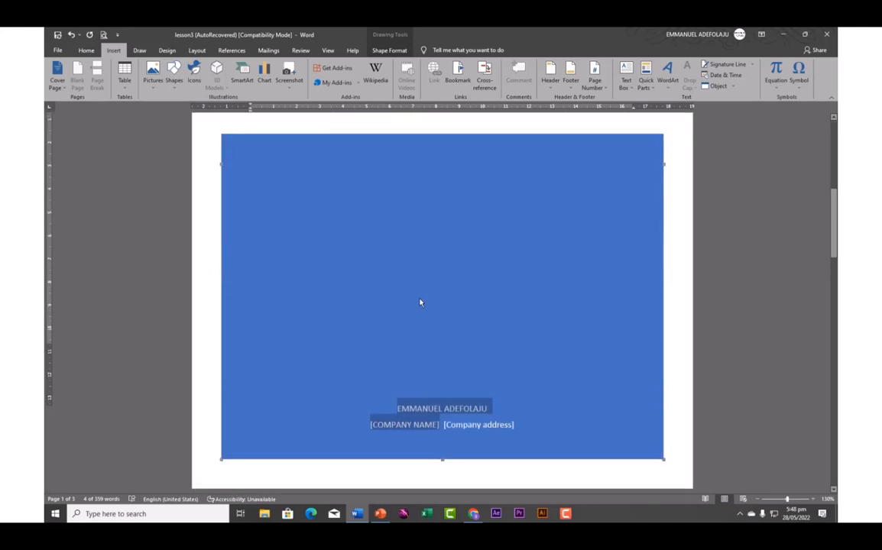
pyautogui.scroll(-4, 419, 299)
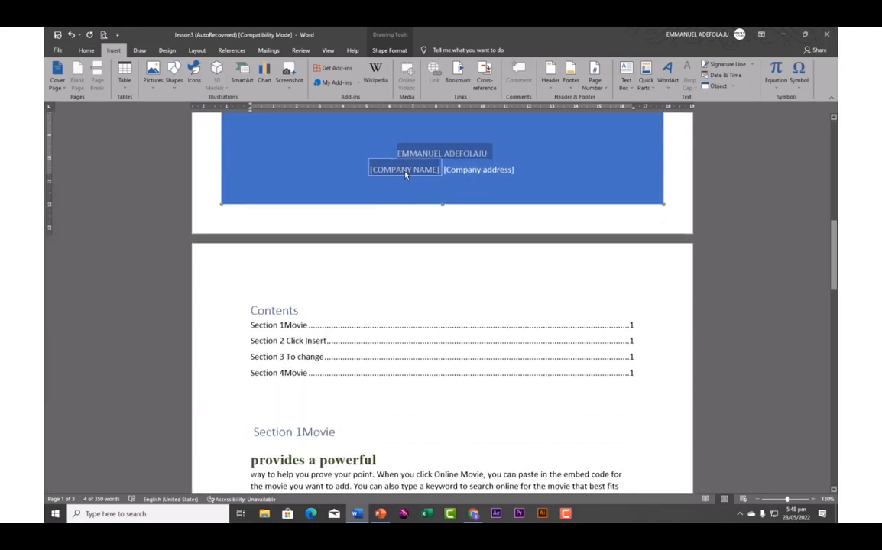
pyautogui.scroll(10, 406, 174)
pyautogui.scroll(1, 406, 175)
pyautogui.click(415, 246)
pyautogui.scroll(-4, 390, 287)
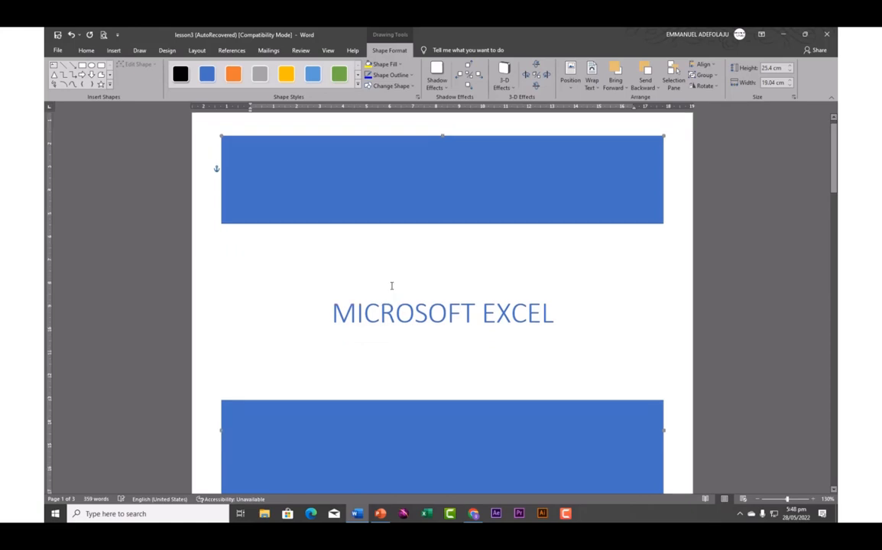
pyautogui.scroll(-5, 388, 289)
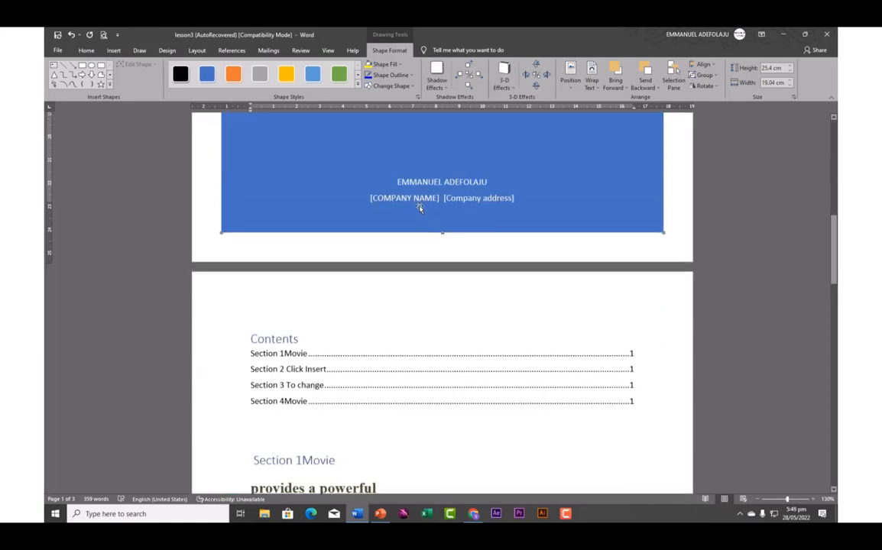
pyautogui.click(413, 198)
pyautogui.scroll(5, 428, 199)
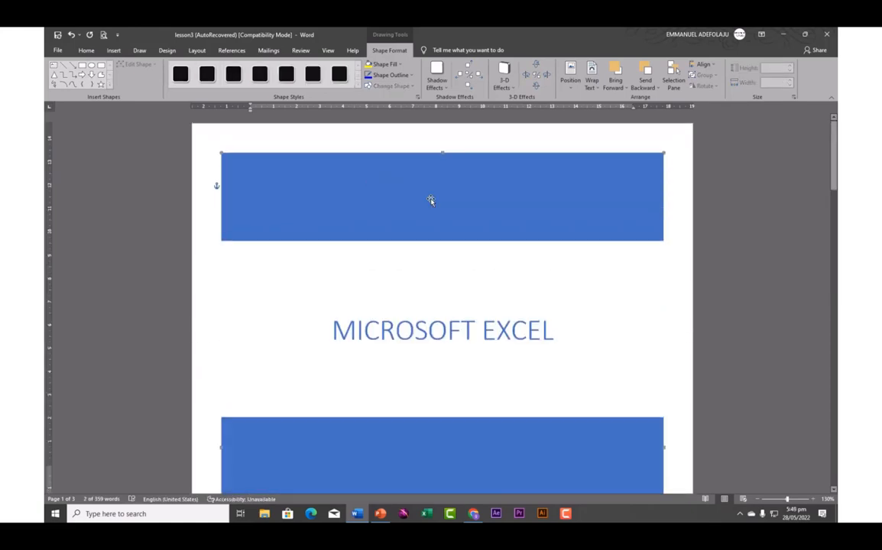
pyautogui.write('F')
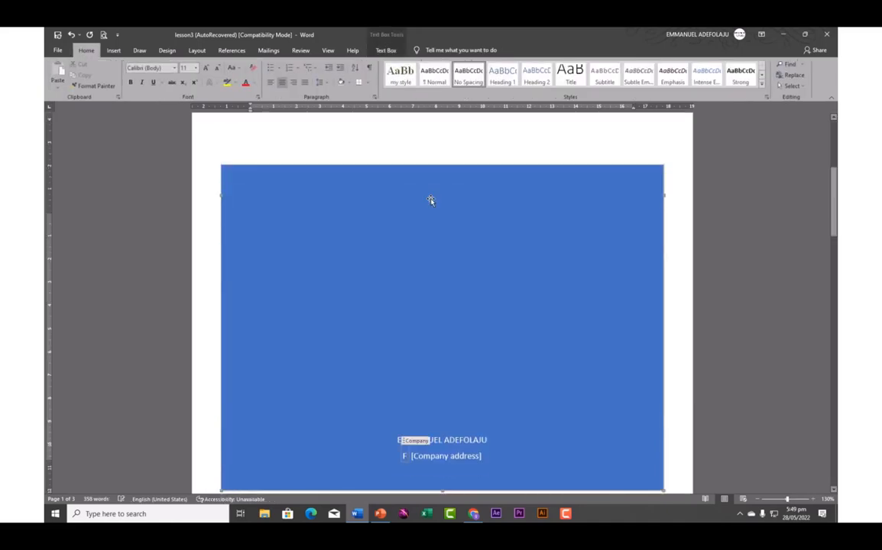
pyautogui.write('UT')
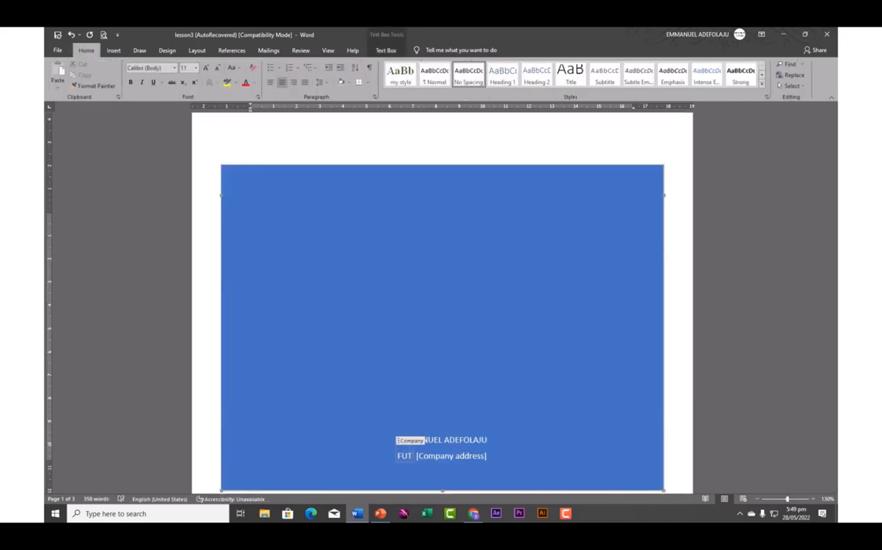
pyautogui.write('URIS')
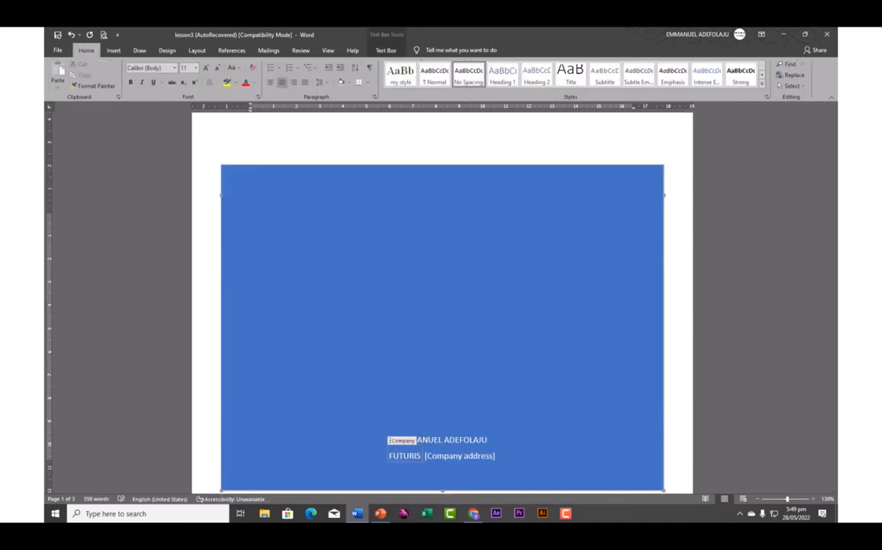
pyautogui.write('T')
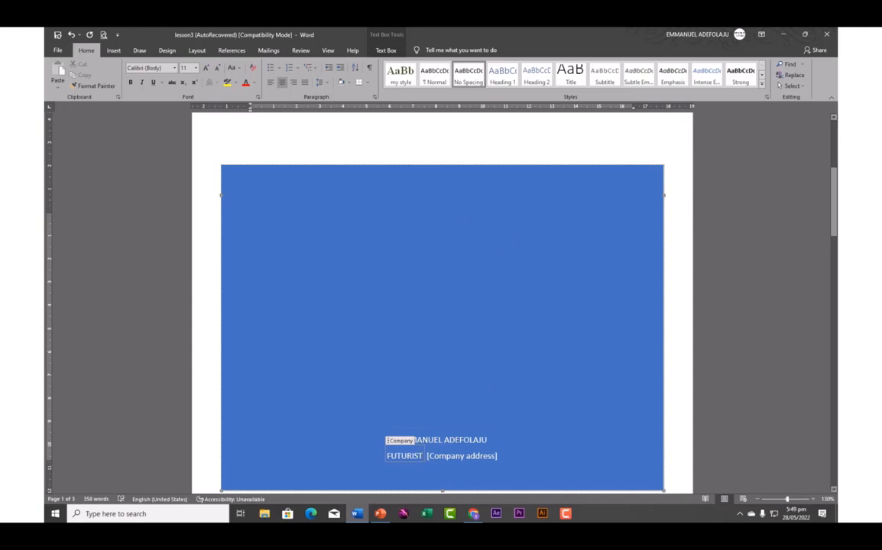
# Replace the company address placeholder with 'lagos, Nigeria'
pyautogui.click(458, 456)
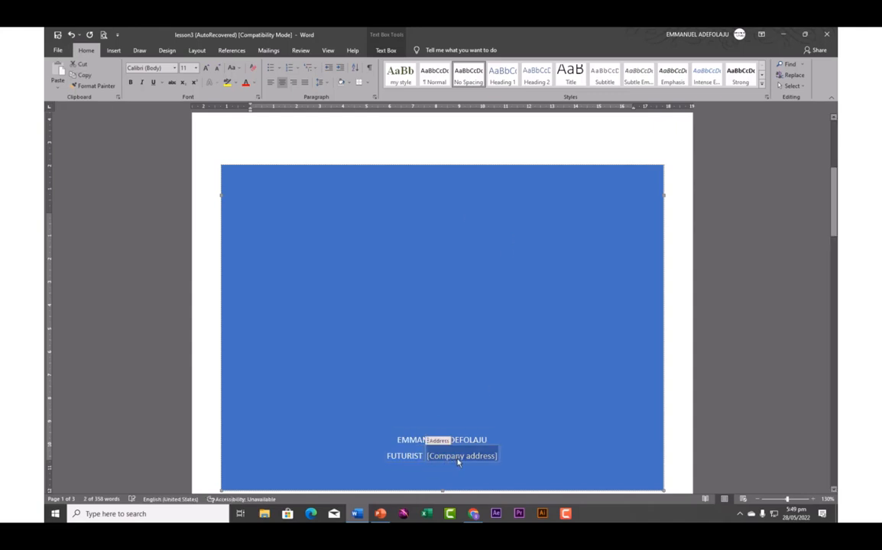
pyautogui.press('BackSpace')
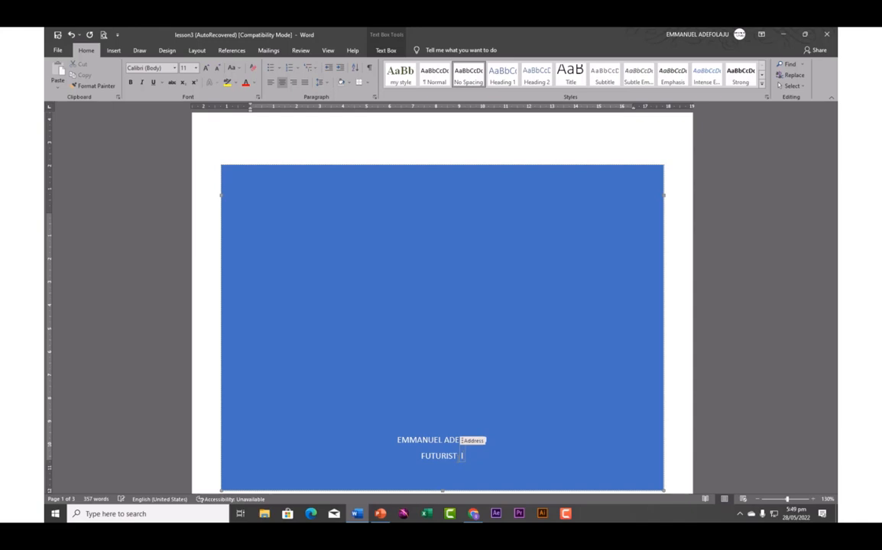
pyautogui.write('lago')
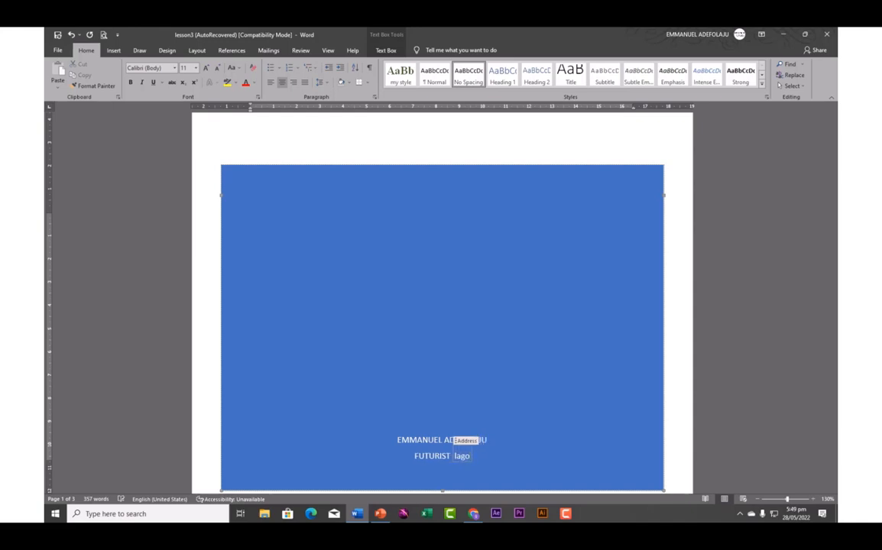
pyautogui.write('s, N')
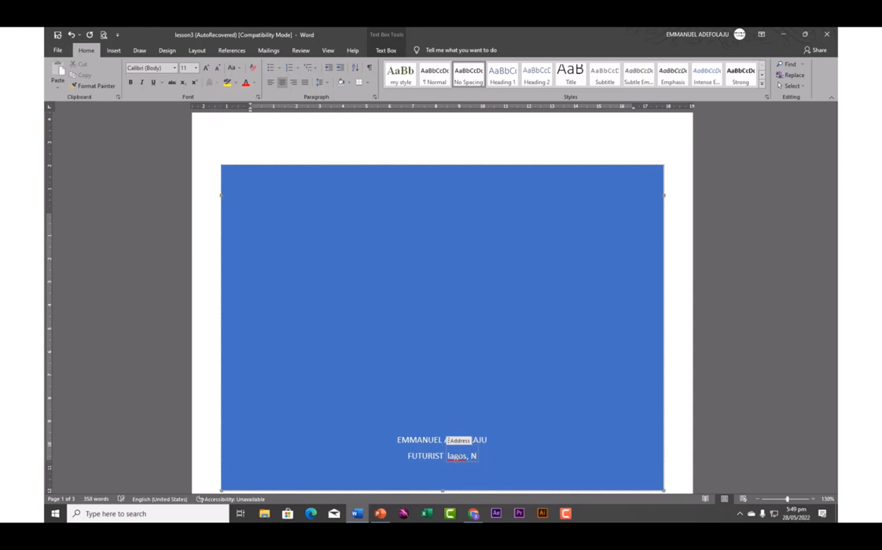
pyautogui.write('ig')
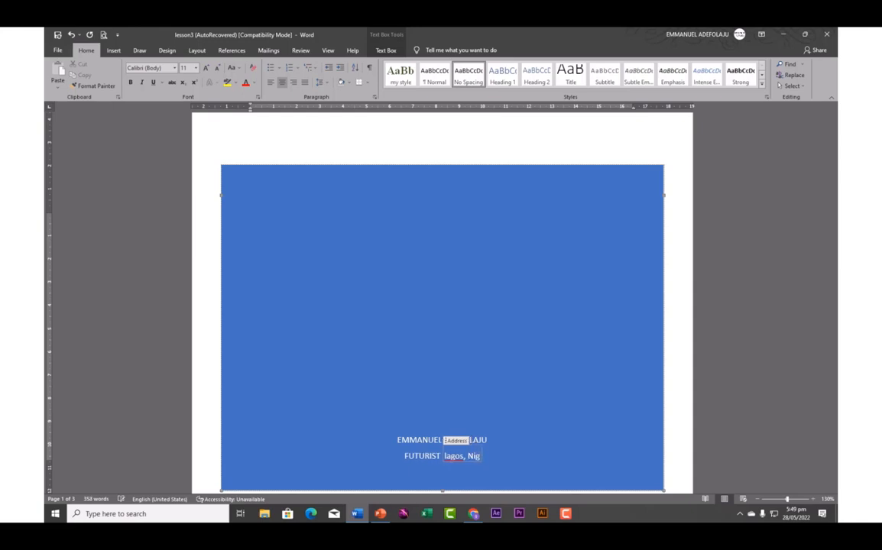
pyautogui.write('eria')
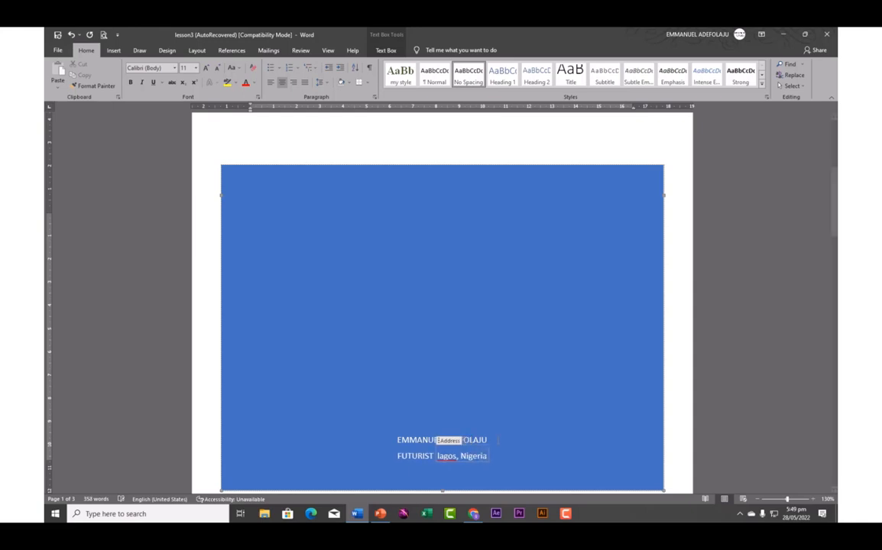
pyautogui.scroll(-1, 514, 352)
pyautogui.scroll(-4, 513, 350)
pyautogui.scroll(8, 515, 348)
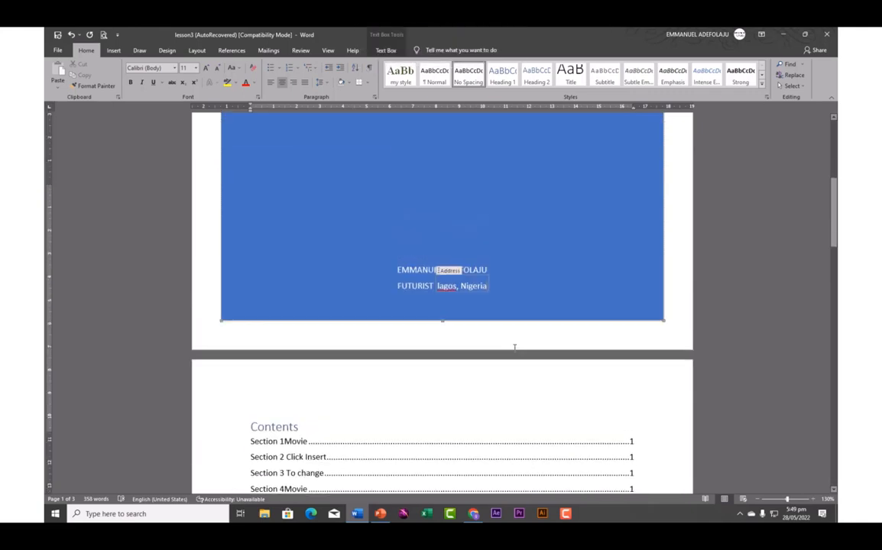
pyautogui.scroll(-4, 517, 348)
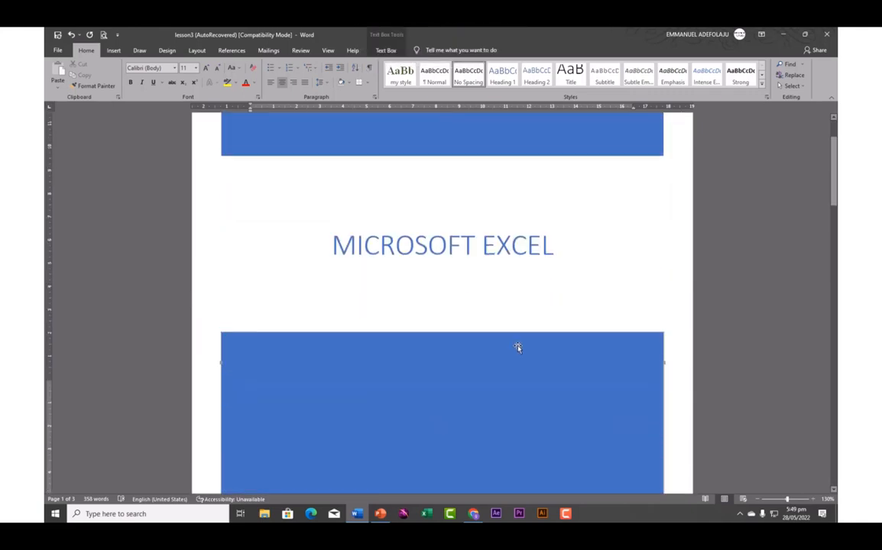
pyautogui.scroll(1, 517, 347)
# Switch the cover page to Insight 1 from More Cover Pages from Office.com
pyautogui.click(113, 50)
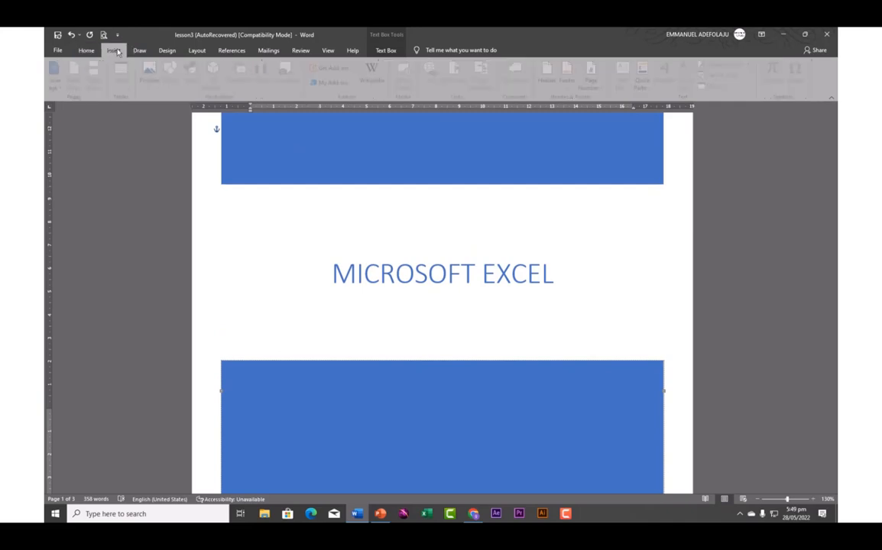
pyautogui.click(57, 79)
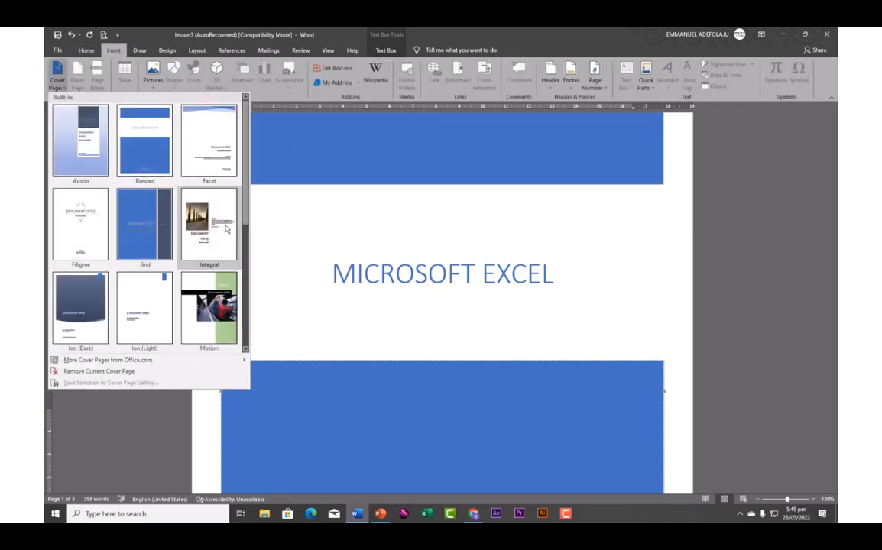
pyautogui.scroll(-3, 168, 222)
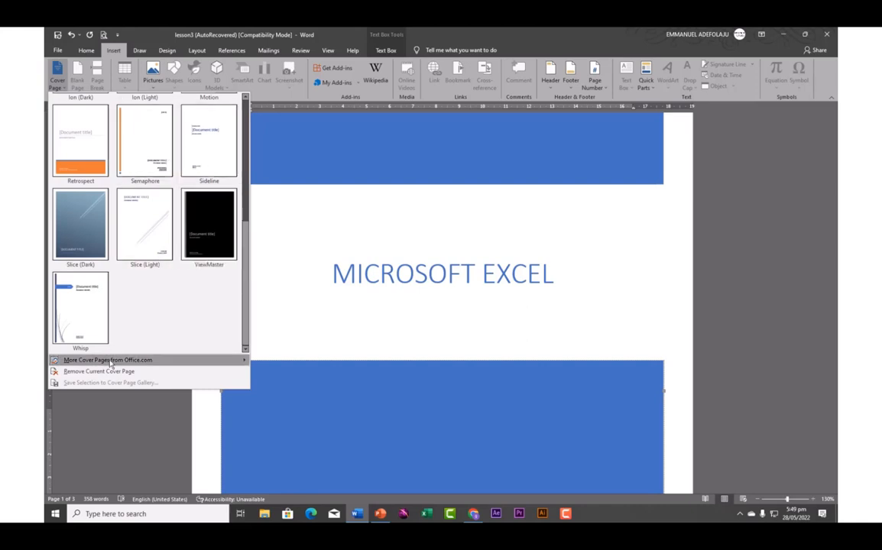
pyautogui.moveTo(96, 363)
pyautogui.moveTo(129, 365)
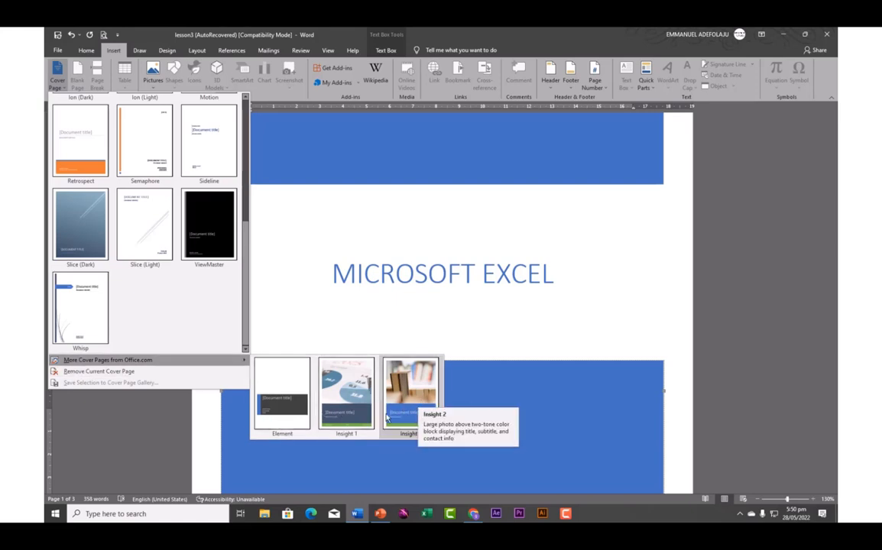
pyautogui.click(354, 413)
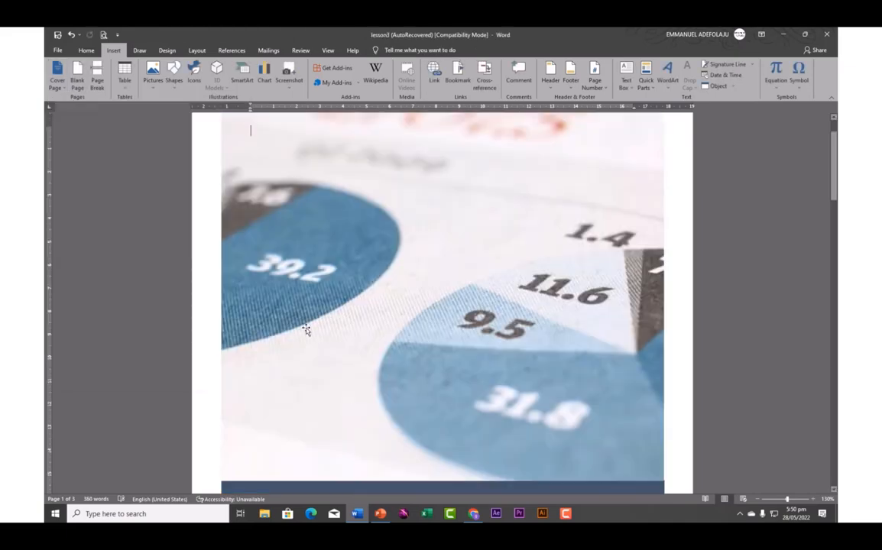
pyautogui.scroll(-8, 327, 370)
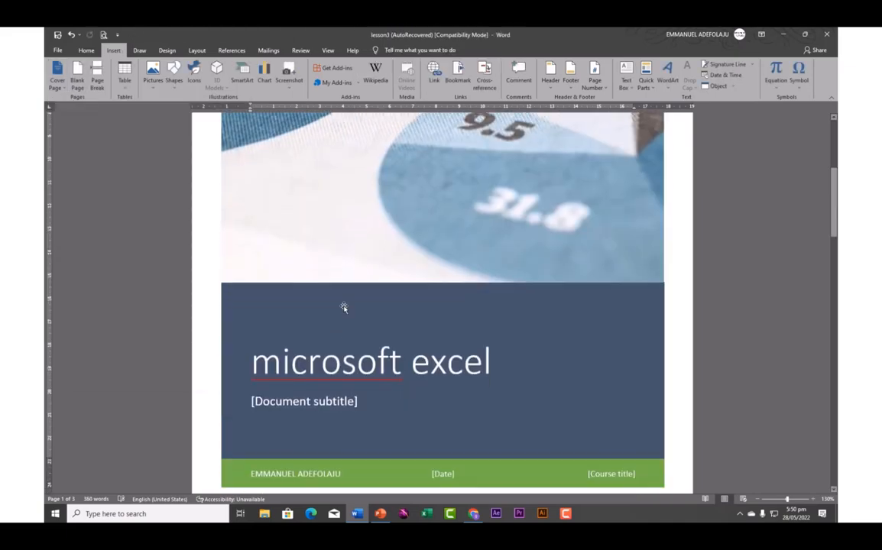
pyautogui.scroll(3, 342, 309)
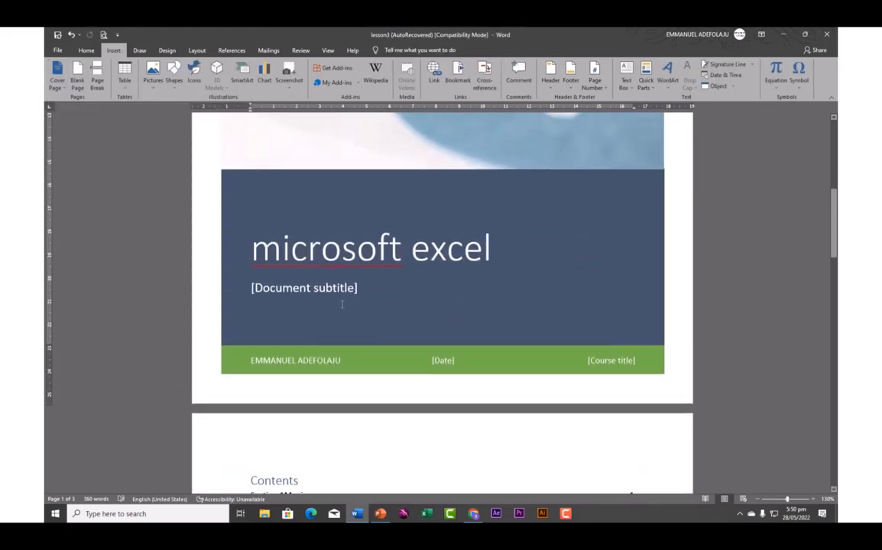
pyautogui.scroll(3, 343, 304)
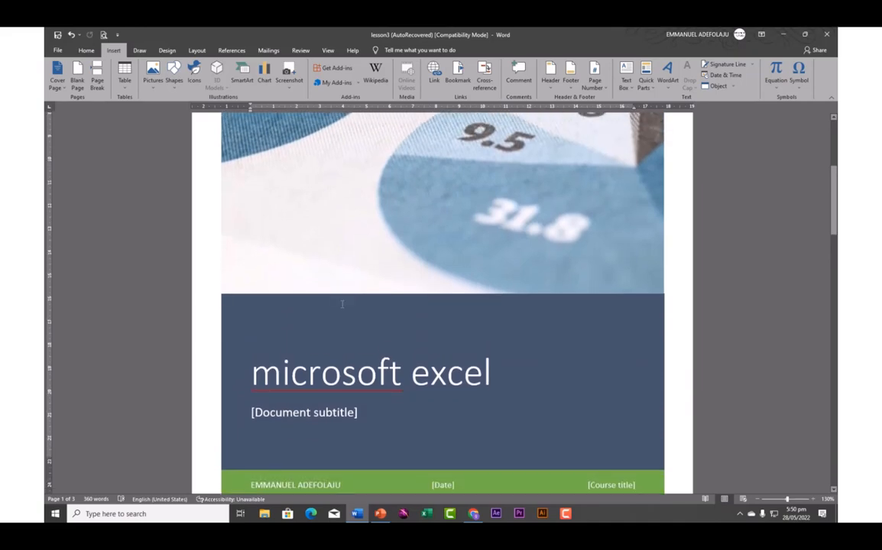
# Choose Change Picture > From Online Sources for the cover's pie-chart photo
pyautogui.scroll(1, 349, 246)
pyautogui.click(350, 240)
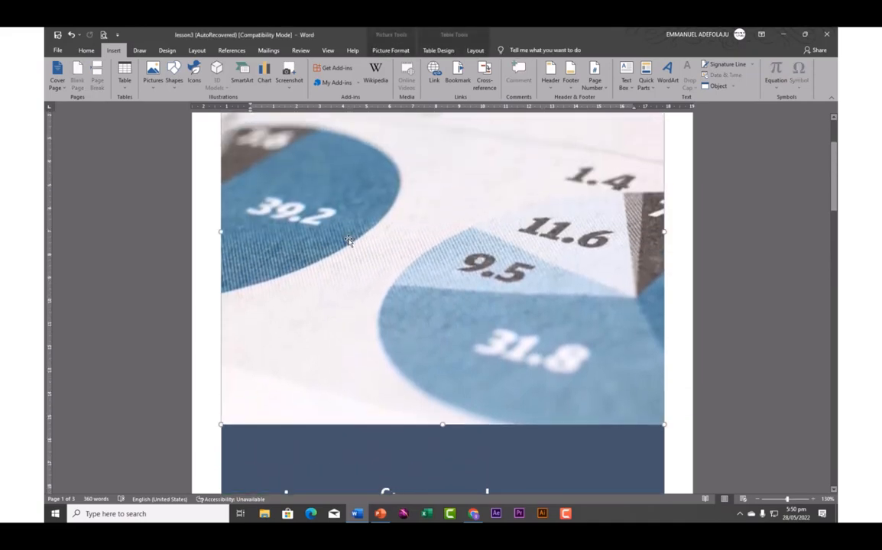
pyautogui.scroll(1, 342, 299)
pyautogui.scroll(-5, 341, 299)
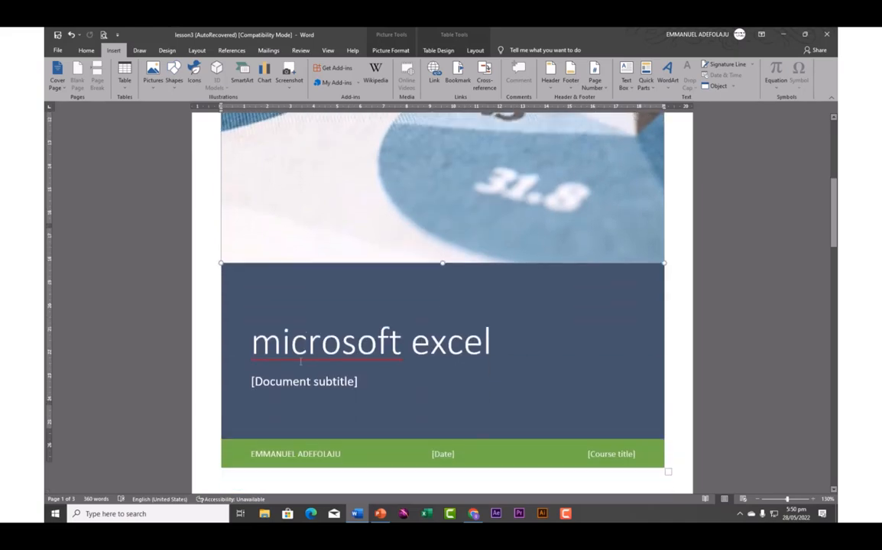
pyautogui.scroll(5, 374, 186)
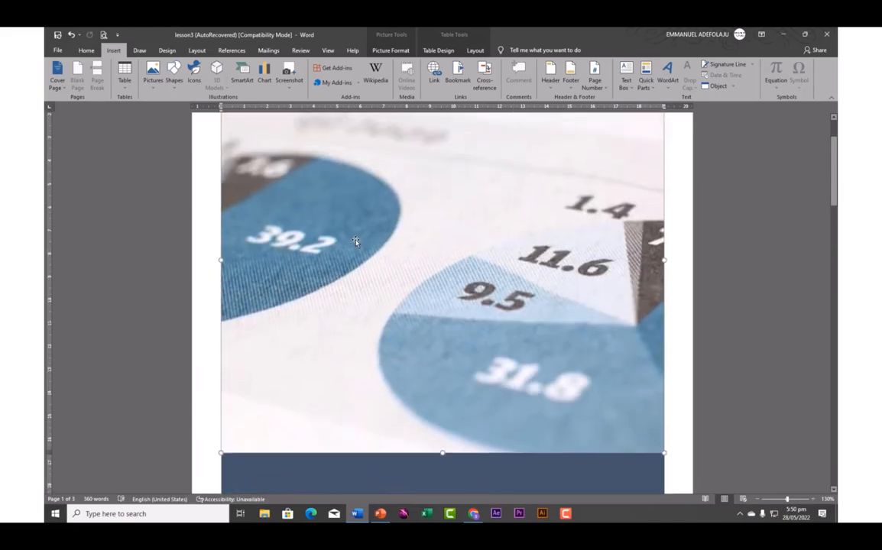
pyautogui.scroll(2, 355, 242)
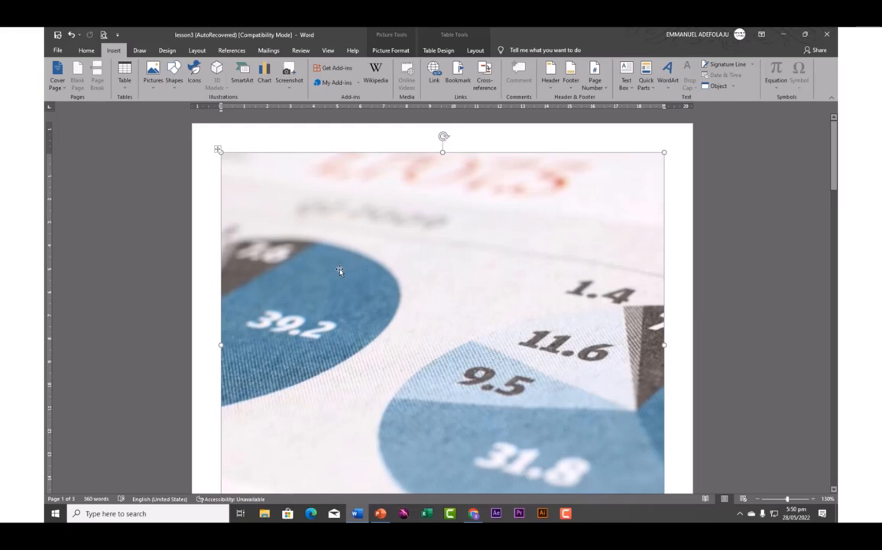
pyautogui.rightClick(340, 270)
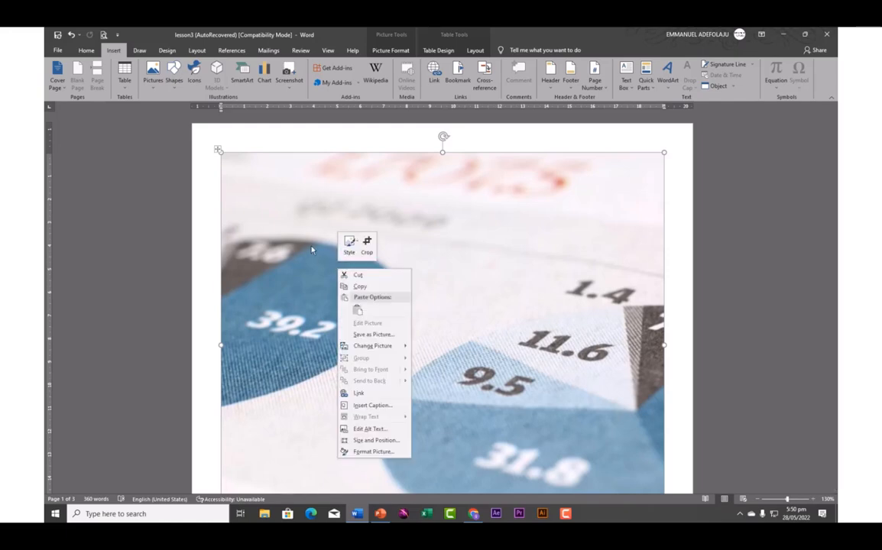
pyautogui.rightClick(293, 201)
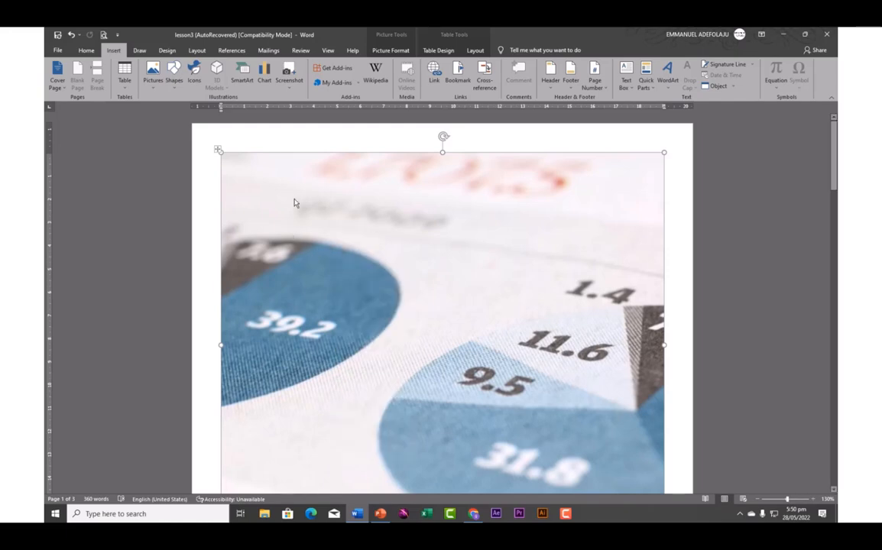
pyautogui.rightClick(293, 201)
pyautogui.moveTo(332, 283)
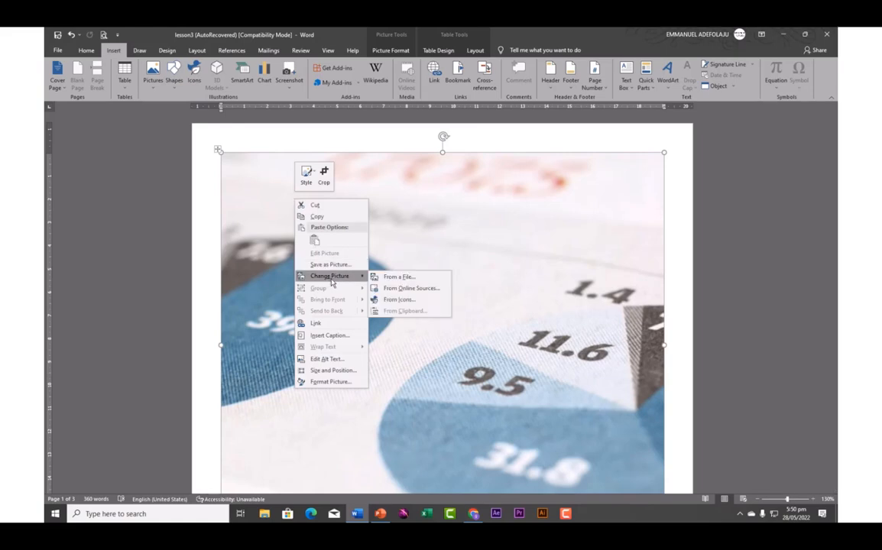
pyautogui.click(395, 289)
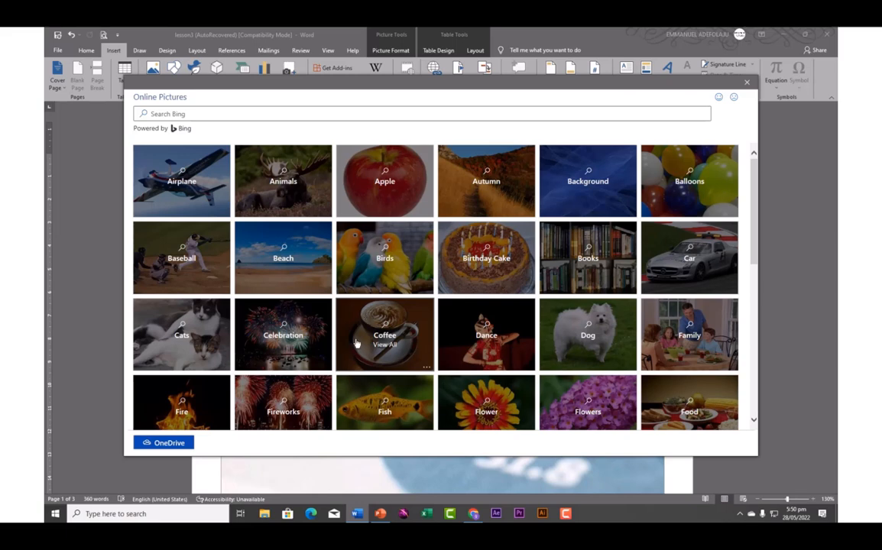
# Insert the orangutan photo from the Animals category in place of the cover picture
pyautogui.click(269, 191)
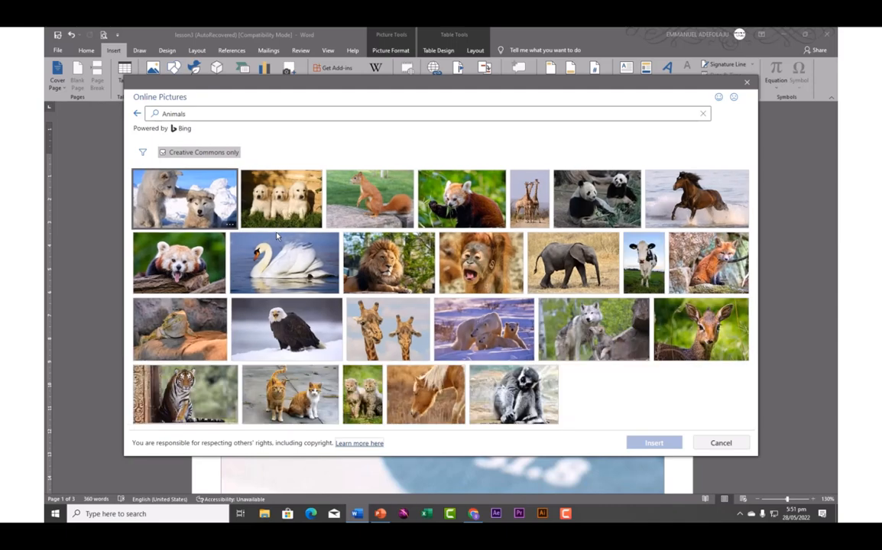
pyautogui.click(463, 267)
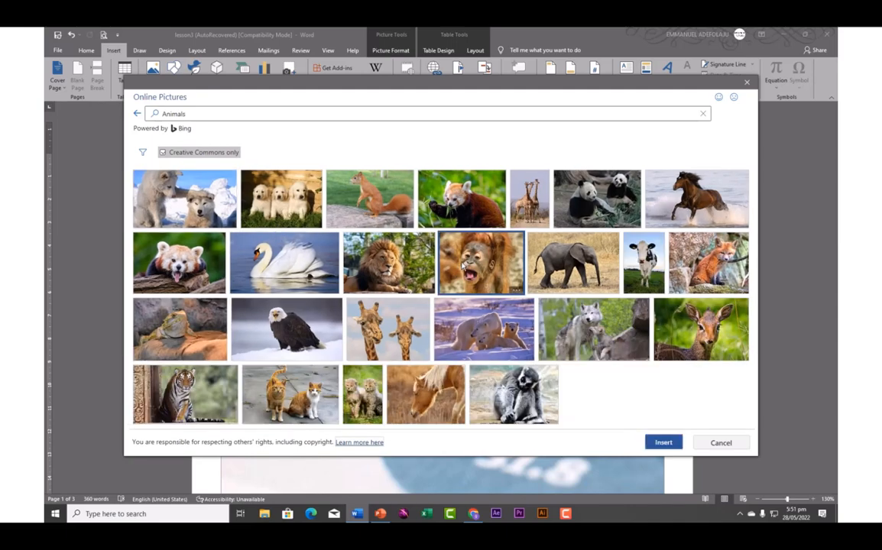
pyautogui.click(653, 442)
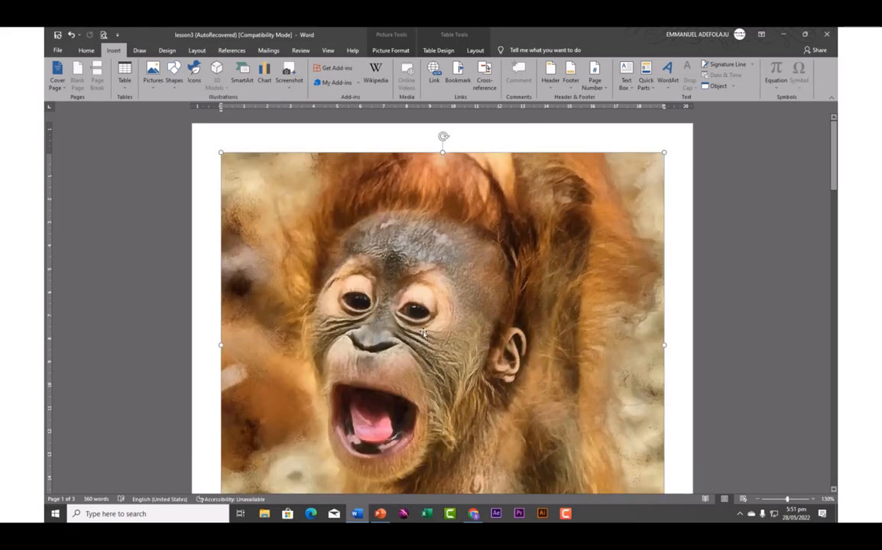
# Review the cover and following pages, deselecting the orangutan picture
pyautogui.scroll(-7, 423, 333)
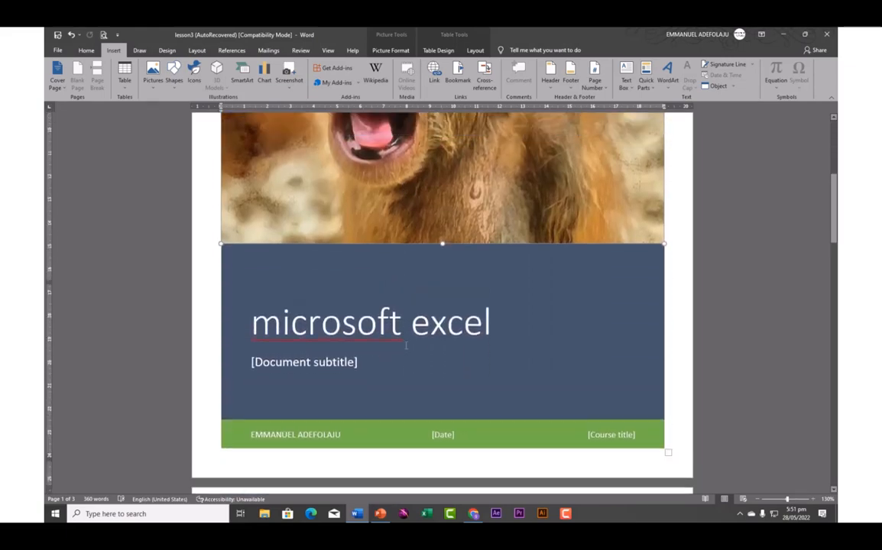
pyautogui.scroll(6, 406, 345)
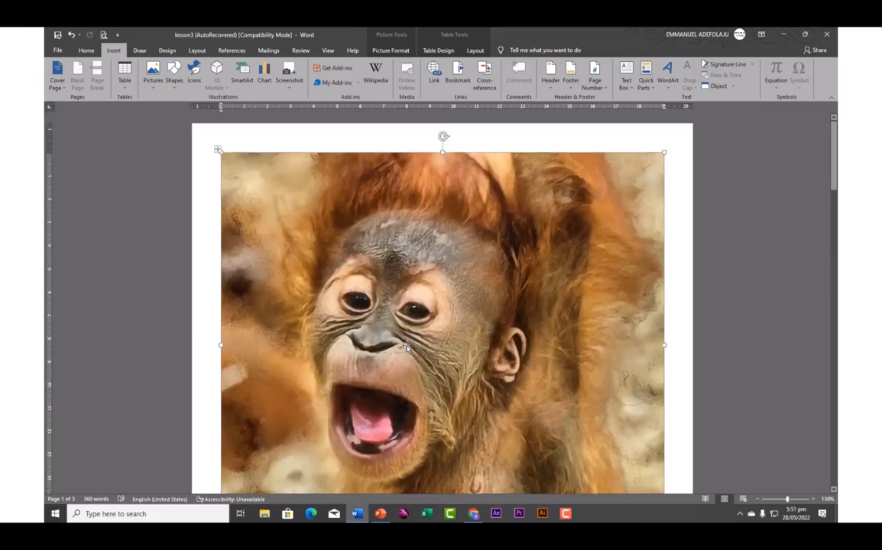
pyautogui.scroll(-8, 407, 348)
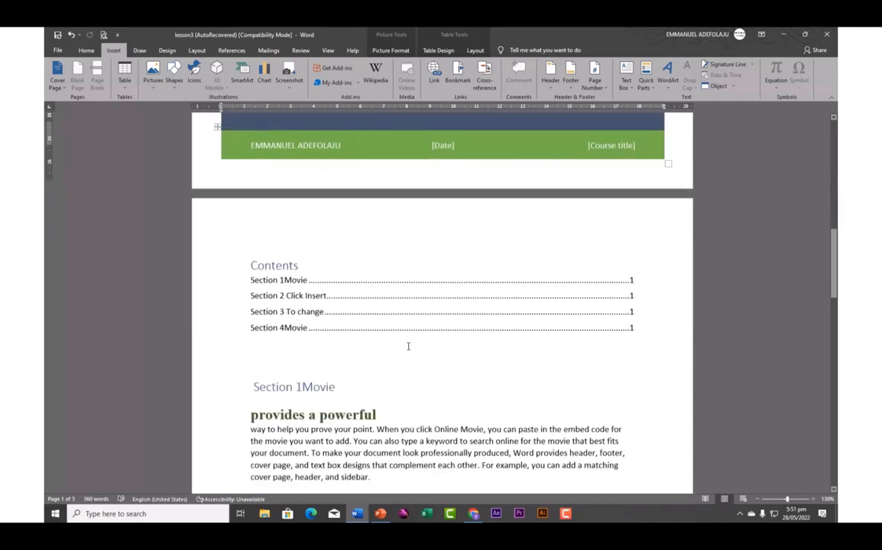
pyautogui.scroll(8, 408, 346)
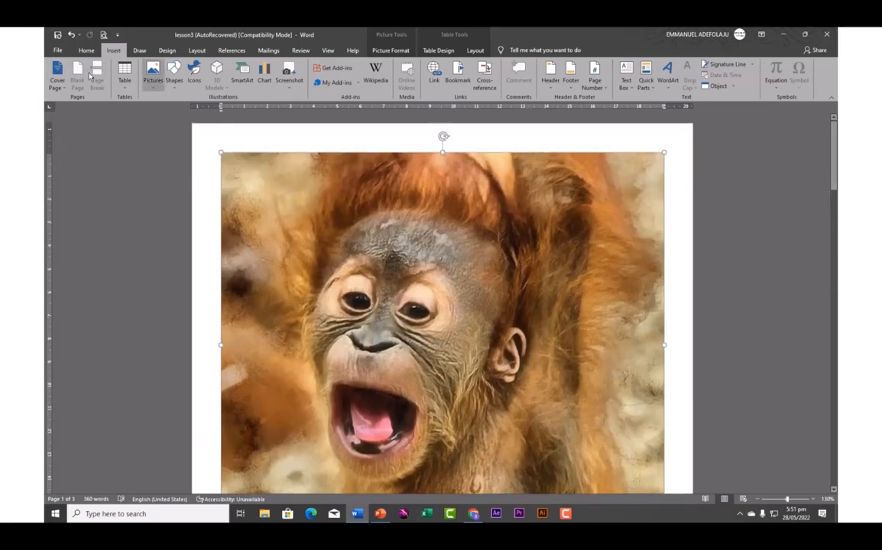
pyautogui.click(203, 144)
pyautogui.scroll(-8, 240, 228)
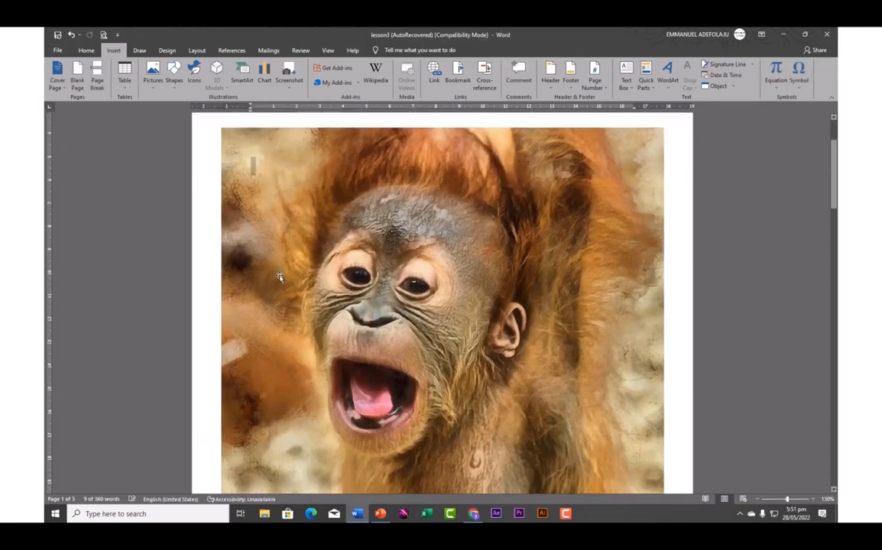
pyautogui.scroll(-12, 281, 273)
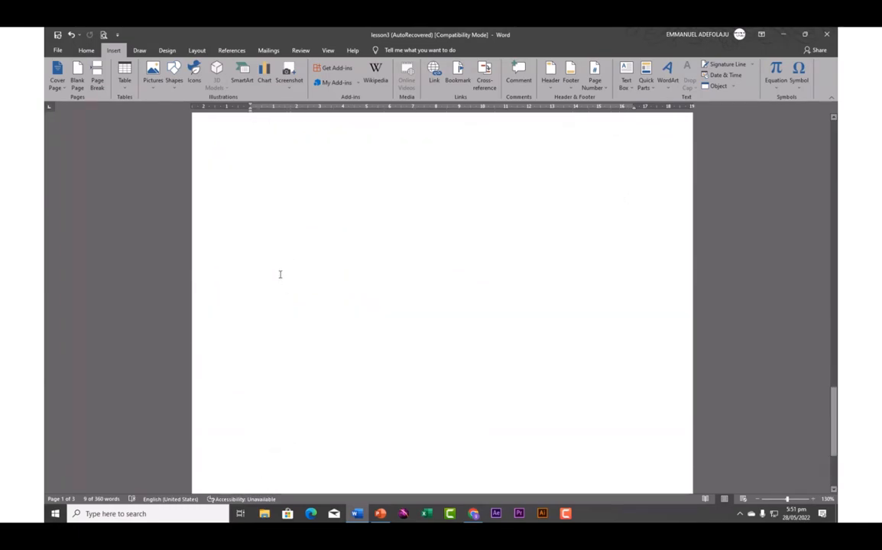
pyautogui.scroll(8, 279, 275)
pyautogui.scroll(-7, 291, 305)
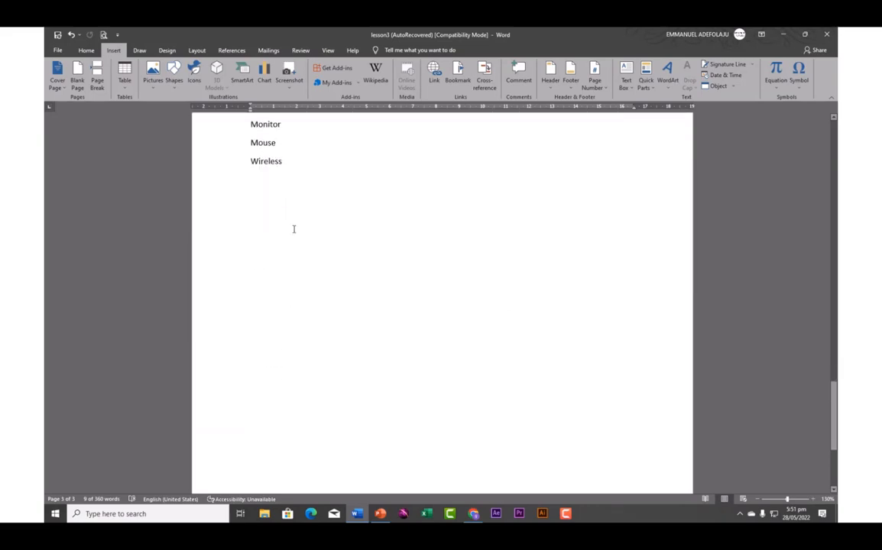
# Insert a Blank Page before the cover picture and check the four resulting pages
pyautogui.click(77, 78)
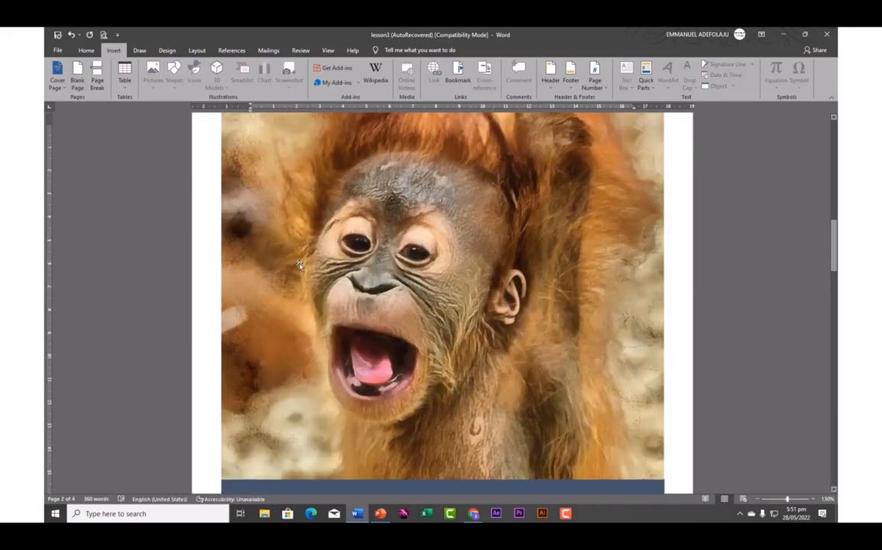
pyautogui.scroll(6, 283, 238)
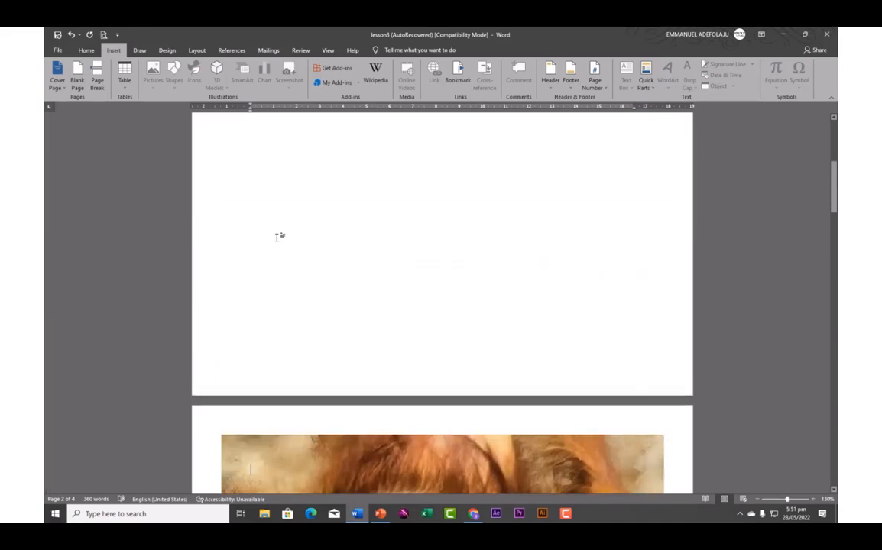
pyautogui.scroll(1, 271, 214)
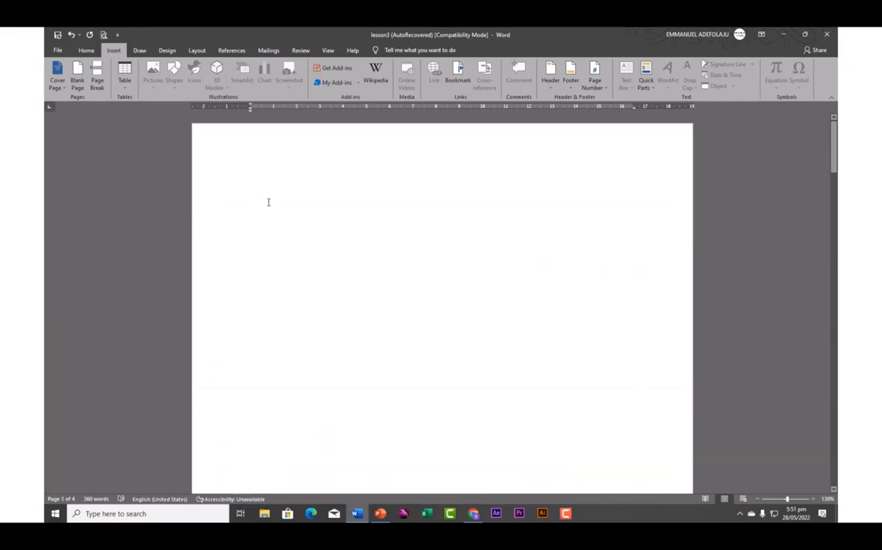
pyautogui.scroll(-6, 284, 293)
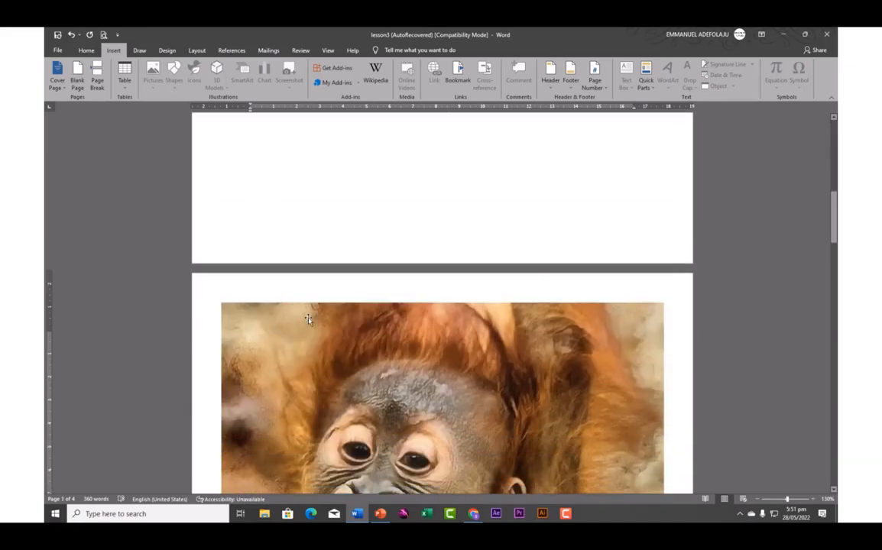
pyautogui.scroll(-2, 293, 350)
pyautogui.scroll(8, 295, 345)
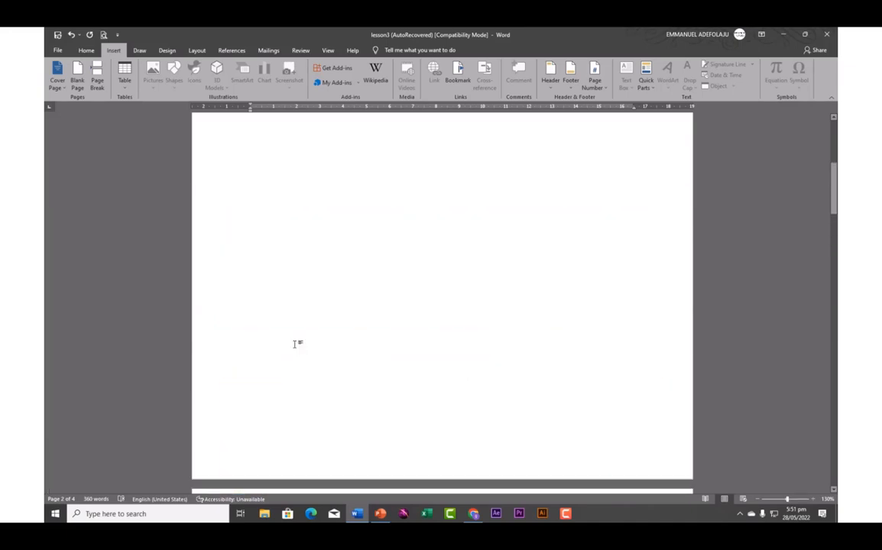
pyautogui.scroll(1, 295, 299)
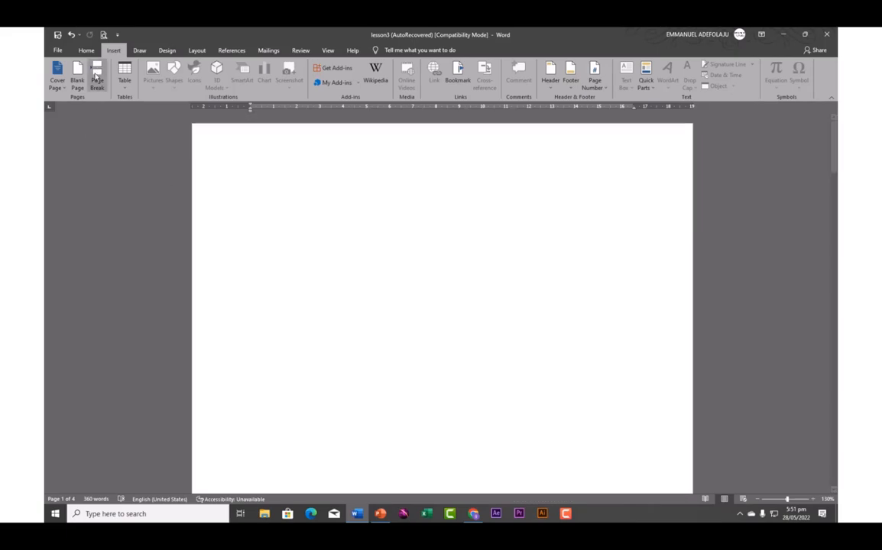
pyautogui.scroll(-5, 253, 267)
pyautogui.scroll(-10, 253, 267)
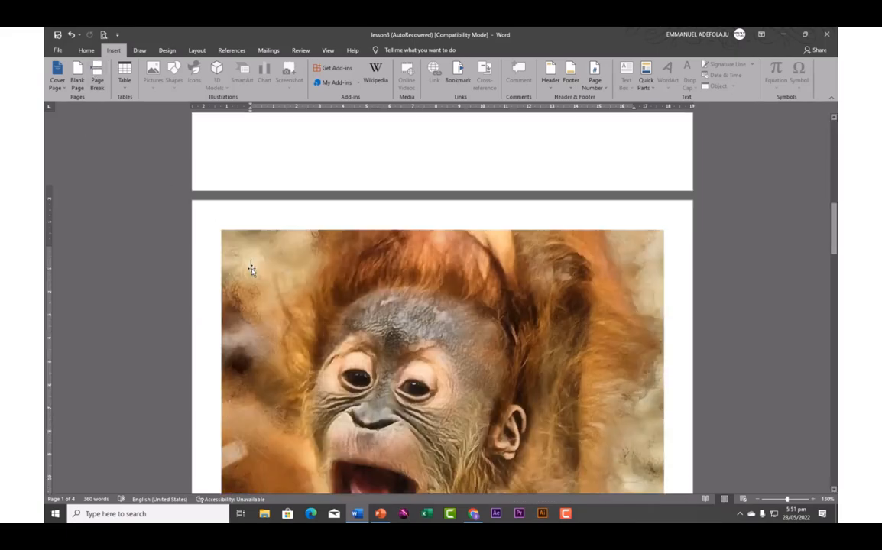
pyautogui.scroll(-4, 253, 270)
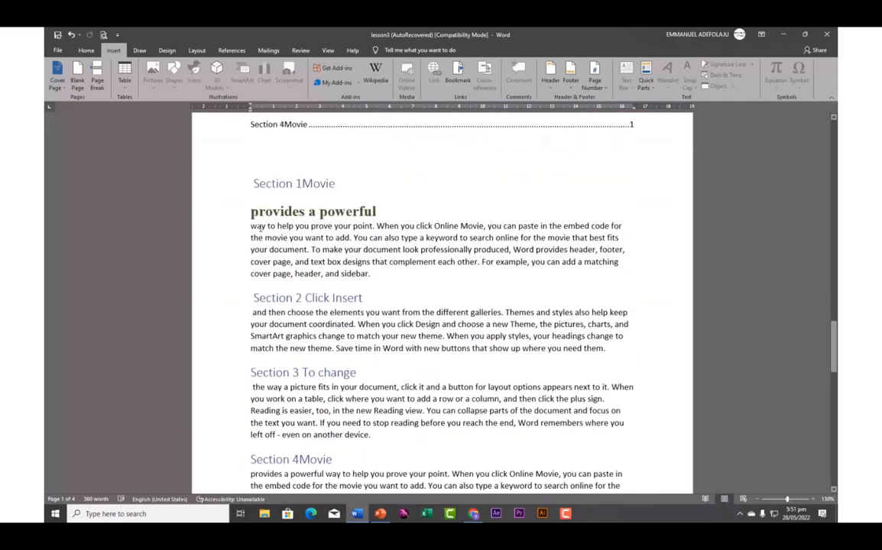
# Add an empty line after Section 2's text and insert a page break there
pyautogui.click(261, 165)
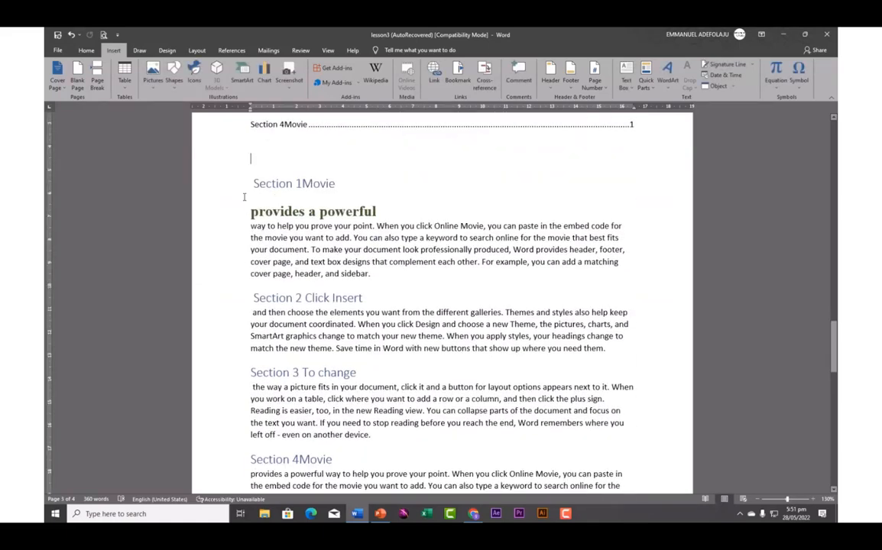
pyautogui.click(386, 282)
pyautogui.click(344, 373)
pyautogui.click(605, 350)
pyautogui.press('Return')
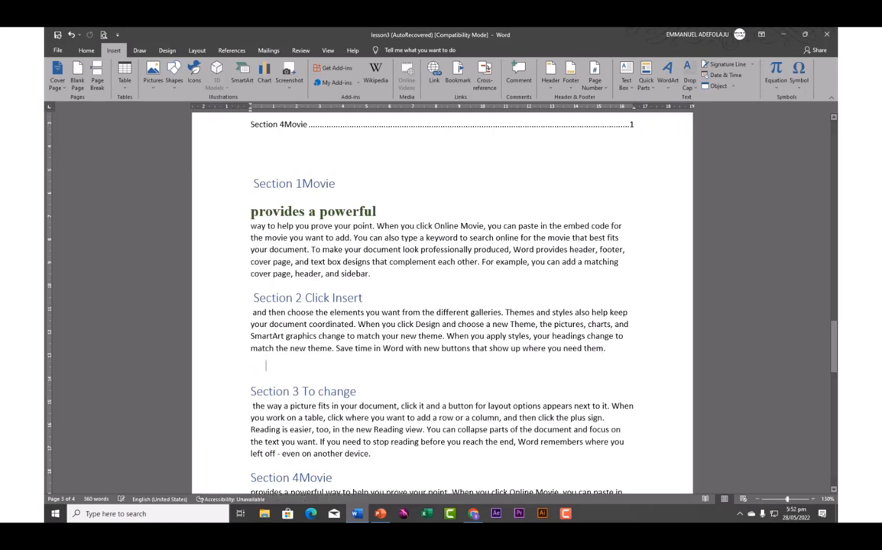
pyautogui.click(97, 79)
# Insert another page break so 'Section 3 To change' starts its own page, checking the result
pyautogui.scroll(3, 256, 230)
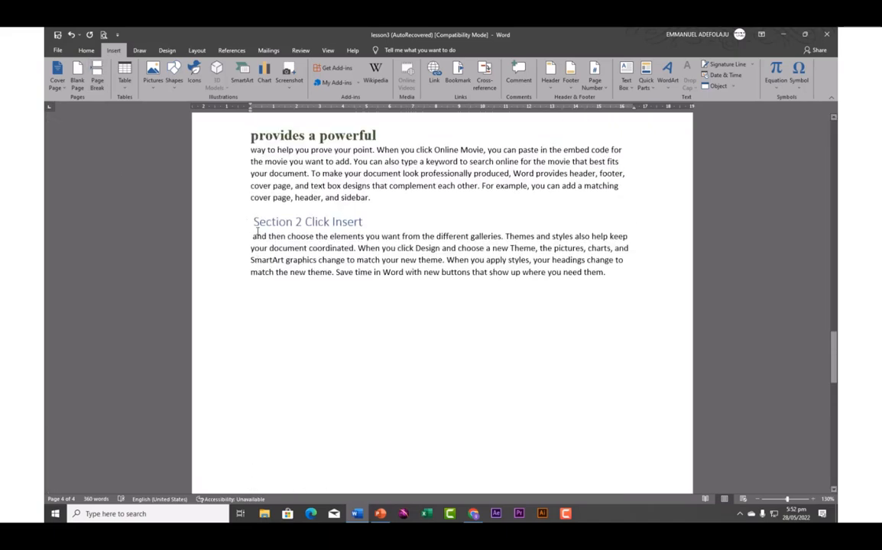
pyautogui.scroll(3, 257, 231)
pyautogui.scroll(-6, 317, 316)
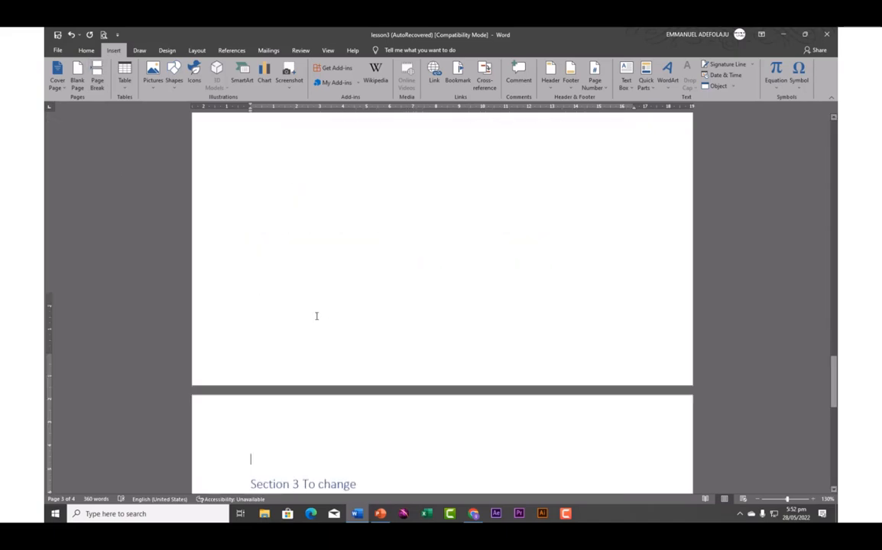
pyautogui.scroll(-5, 317, 316)
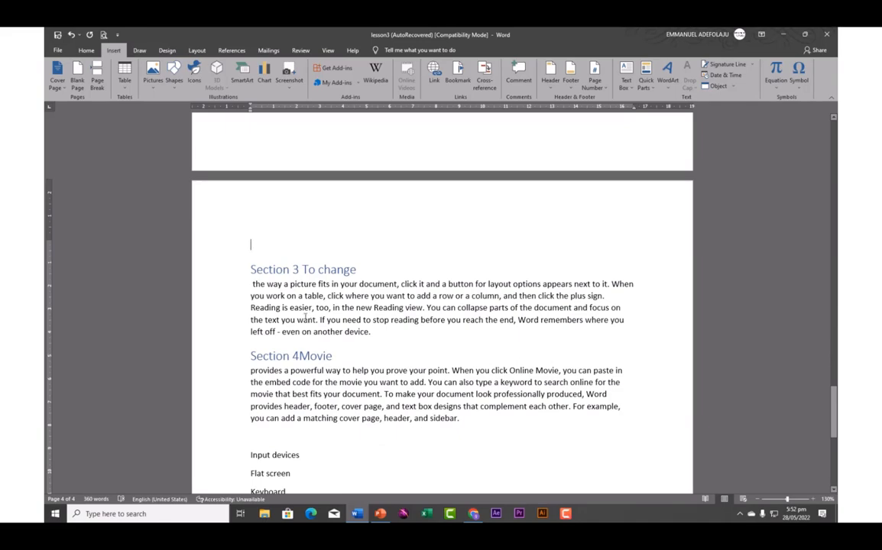
pyautogui.scroll(10, 305, 314)
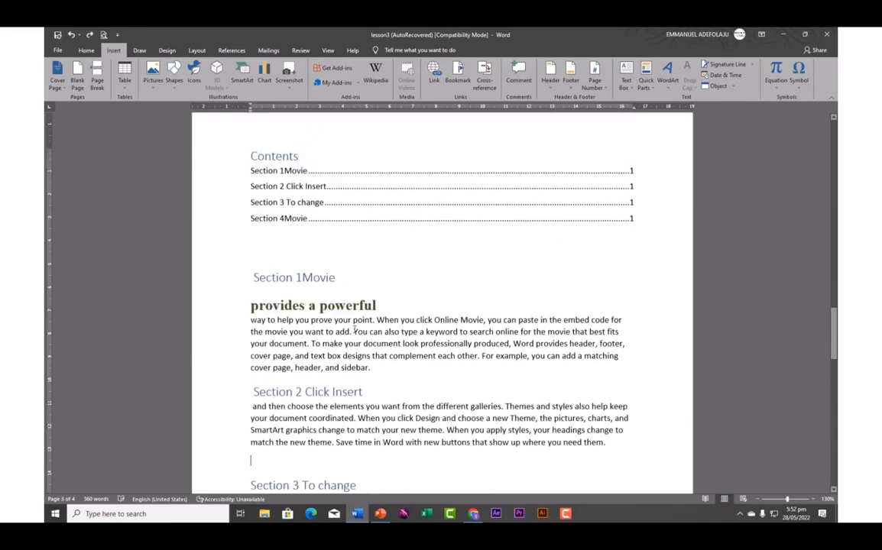
pyautogui.scroll(-5, 253, 328)
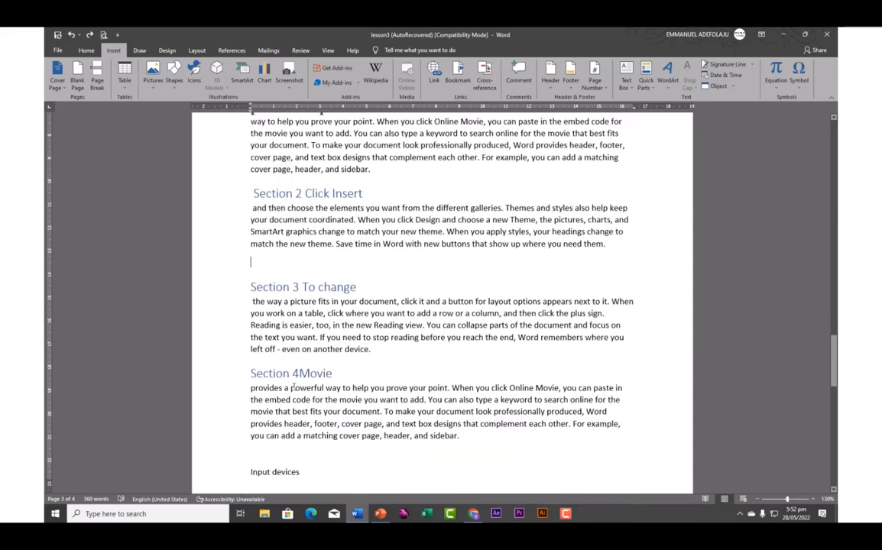
pyautogui.click(97, 79)
pyautogui.scroll(5, 233, 311)
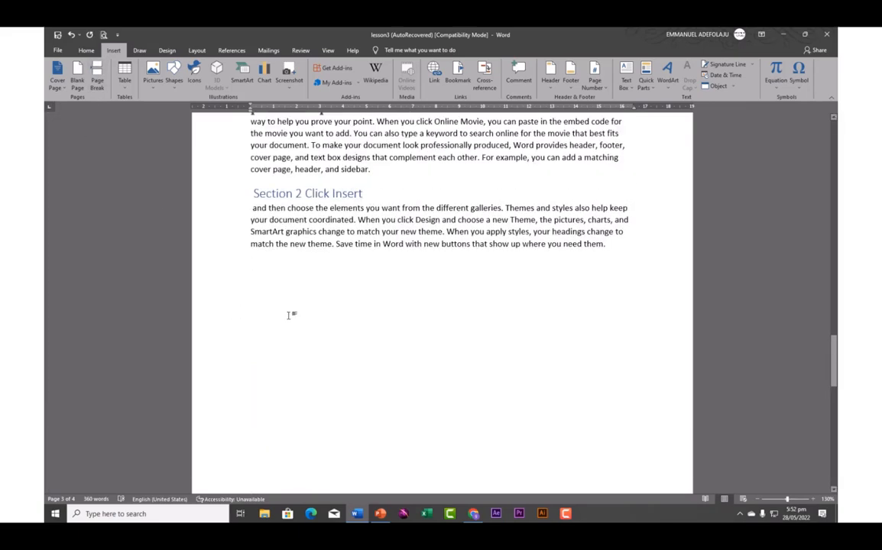
pyautogui.scroll(-8, 276, 381)
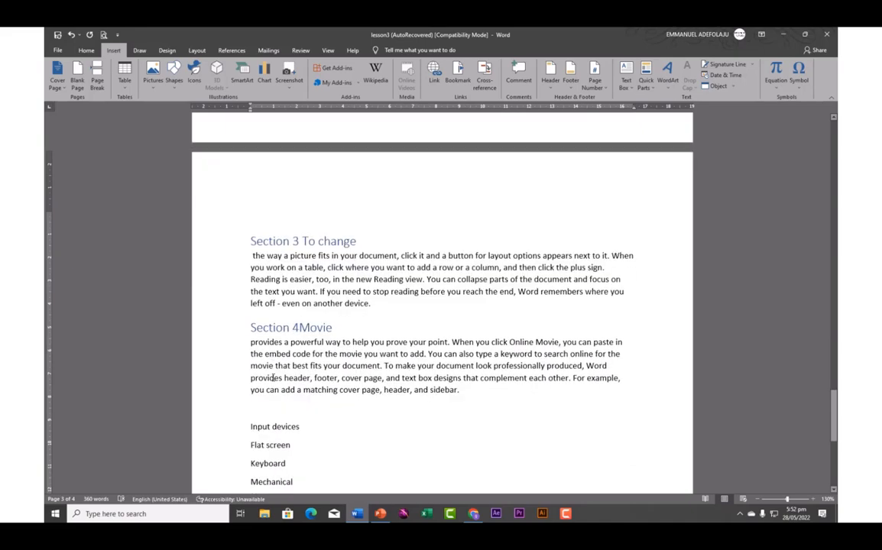
pyautogui.scroll(-3, 273, 378)
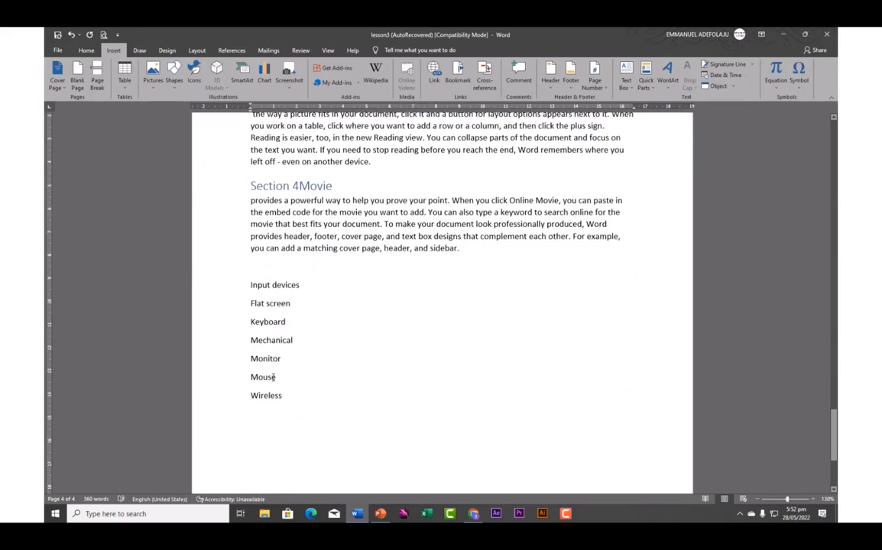
pyautogui.scroll(12, 273, 377)
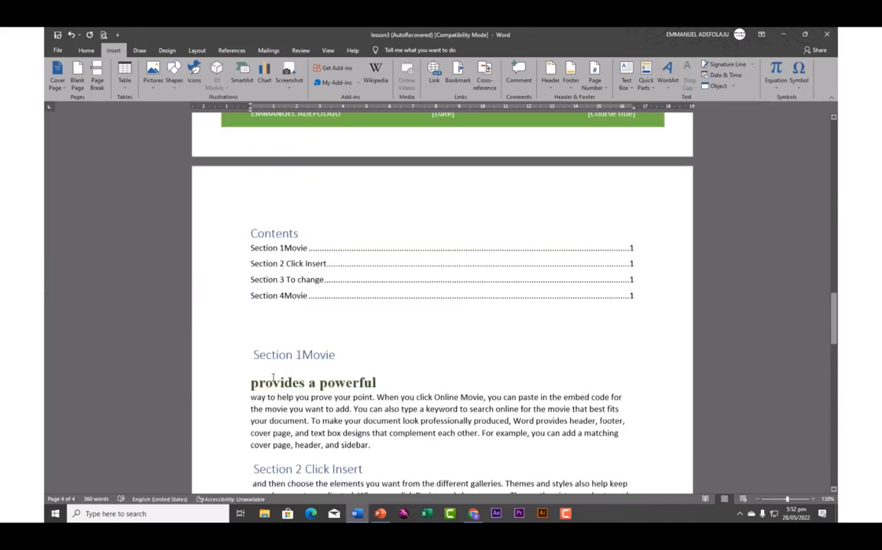
pyautogui.scroll(10, 272, 378)
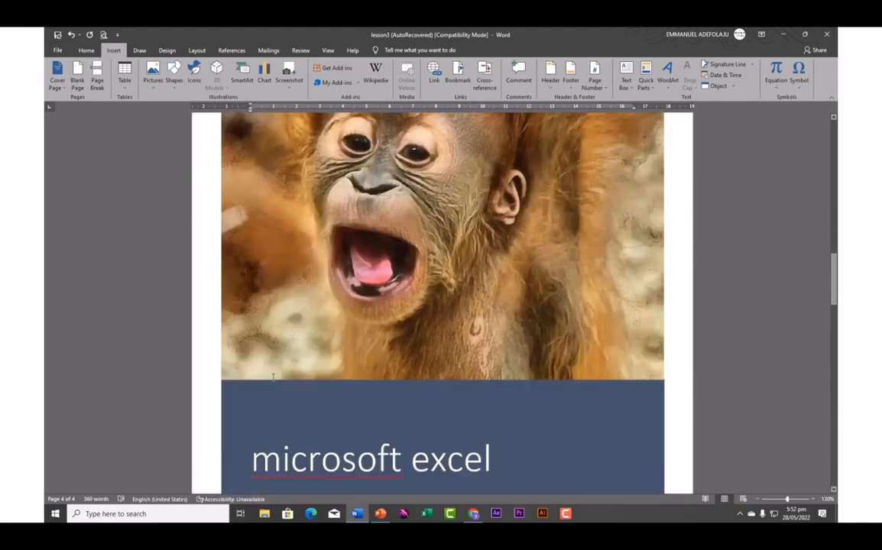
pyautogui.scroll(-14, 273, 377)
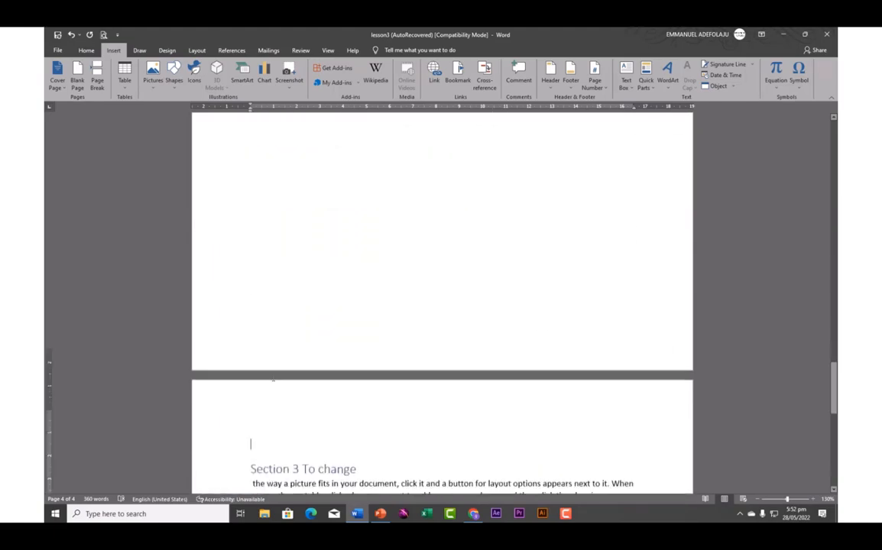
pyautogui.scroll(-10, 273, 378)
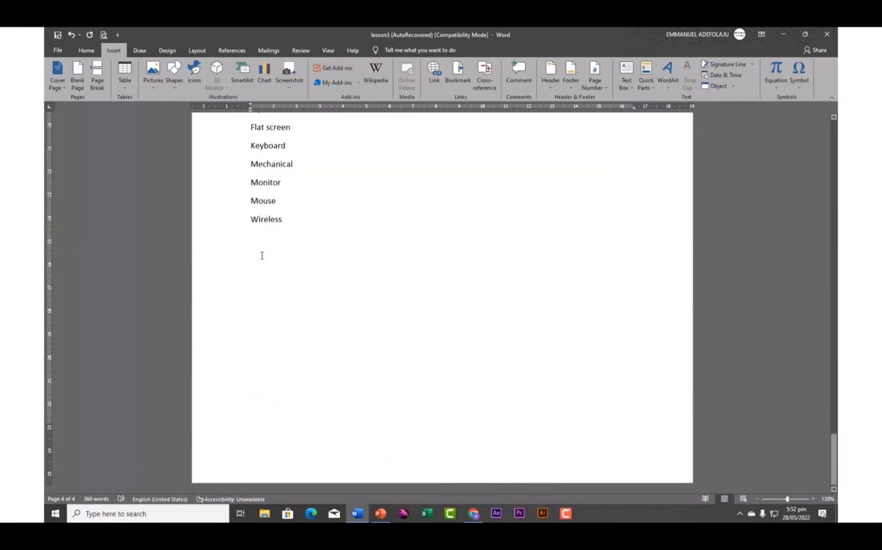
# Insert a 4-column, 5-row table below the Wireless line
pyautogui.click(126, 89)
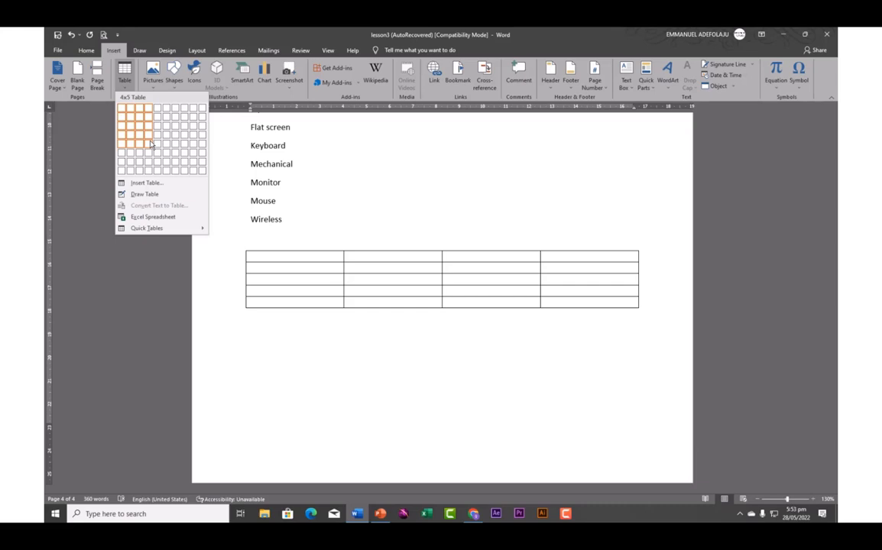
pyautogui.click(150, 143)
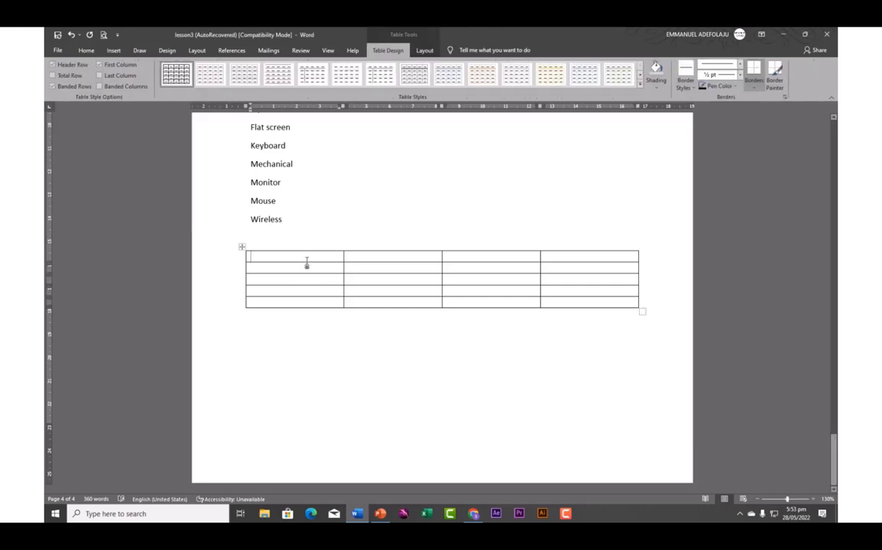
pyautogui.moveTo(284, 244); pyautogui.dragTo(295, 330)
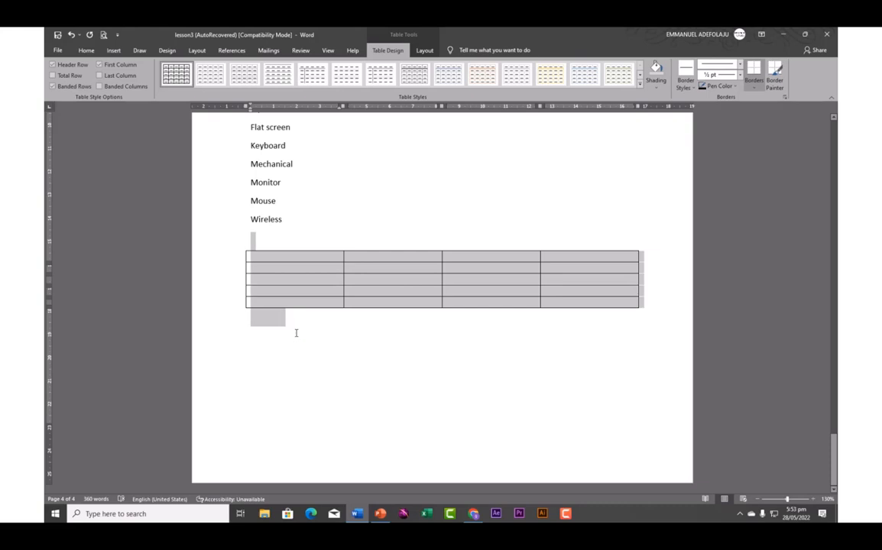
pyautogui.click(320, 240)
# Select the table, then the first cells of rows 2 and 3, finally the whole table
pyautogui.moveTo(291, 245); pyautogui.dragTo(297, 315)
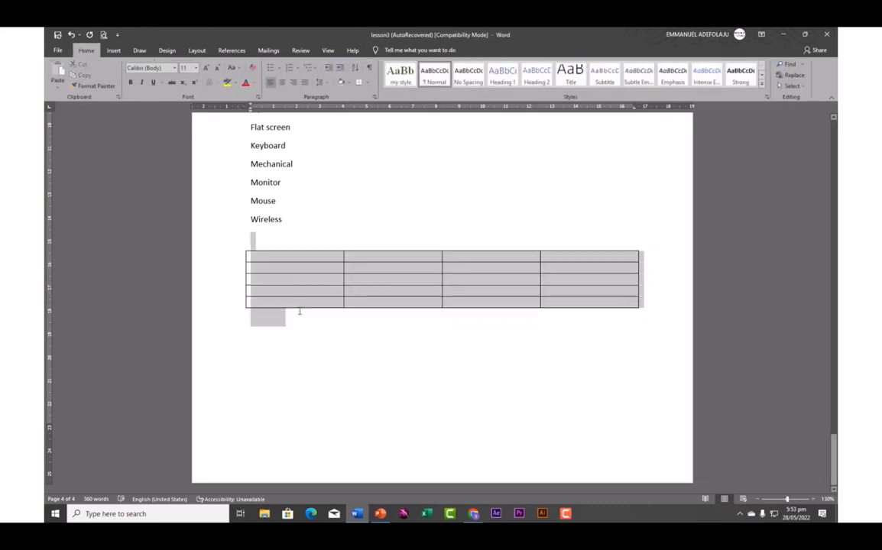
pyautogui.click(295, 238)
pyautogui.moveTo(295, 238); pyautogui.dragTo(297, 305)
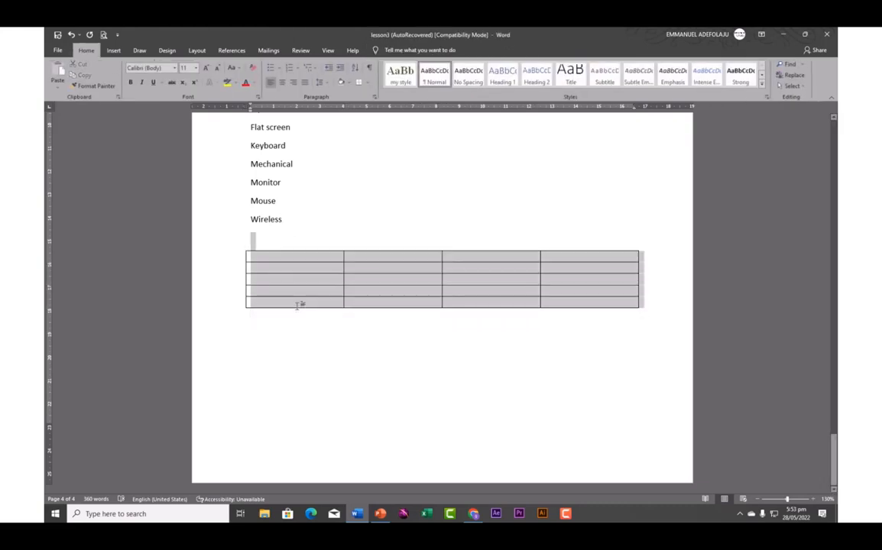
pyautogui.moveTo(370, 229); pyautogui.dragTo(380, 323)
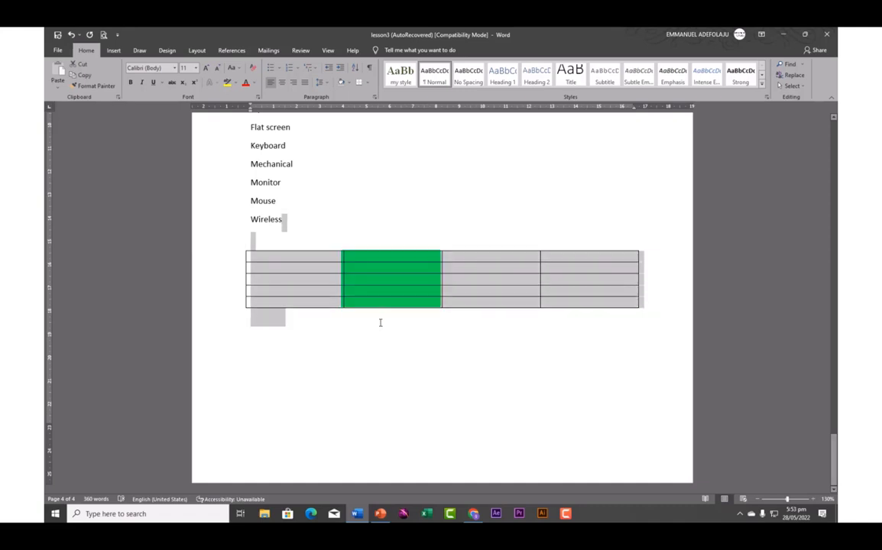
pyautogui.click(347, 228)
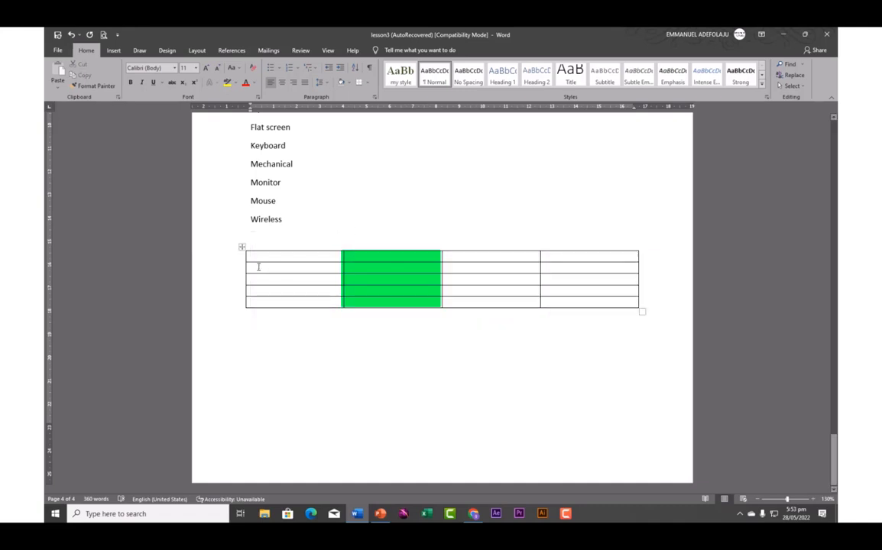
pyautogui.moveTo(253, 269); pyautogui.dragTo(581, 280)
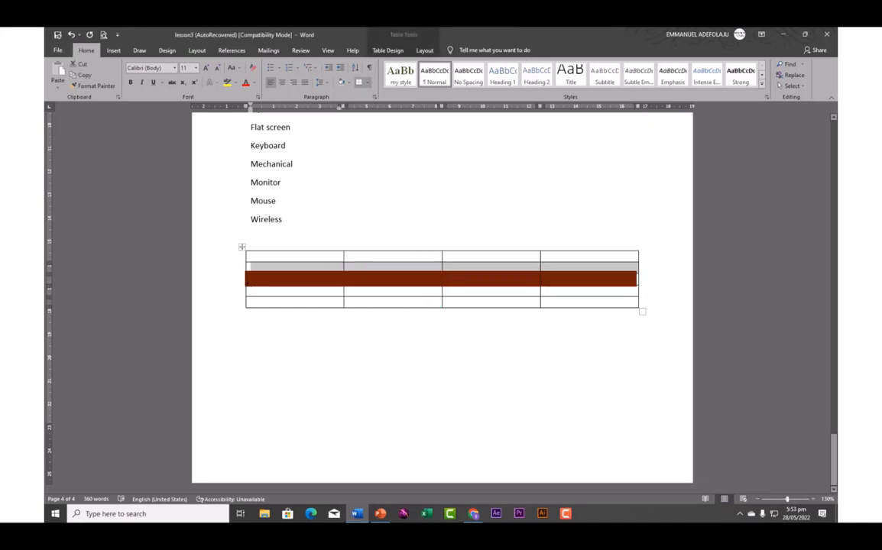
pyautogui.moveTo(256, 278); pyautogui.dragTo(480, 280)
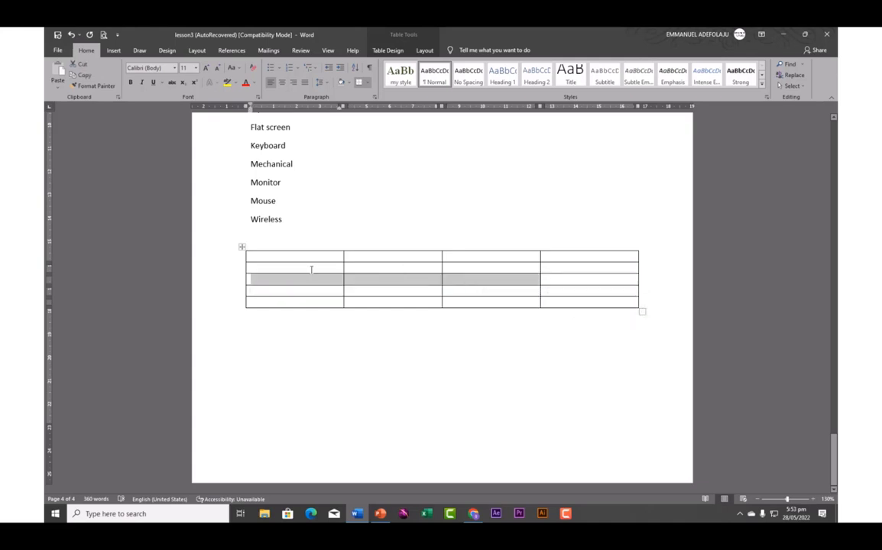
pyautogui.click(242, 247)
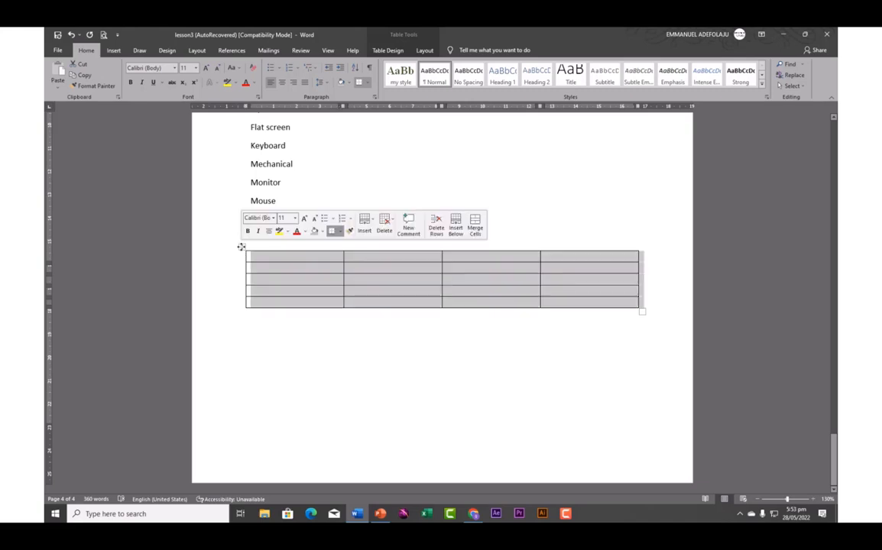
# Delete the empty 5-row table and set 4 columns and 3 rows in Insert Table
pyautogui.rightClick(274, 268)
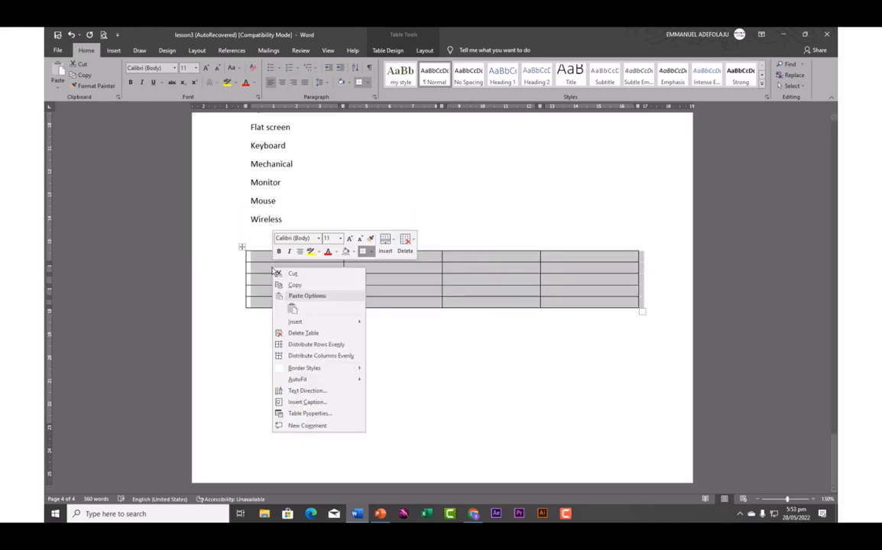
pyautogui.click(303, 334)
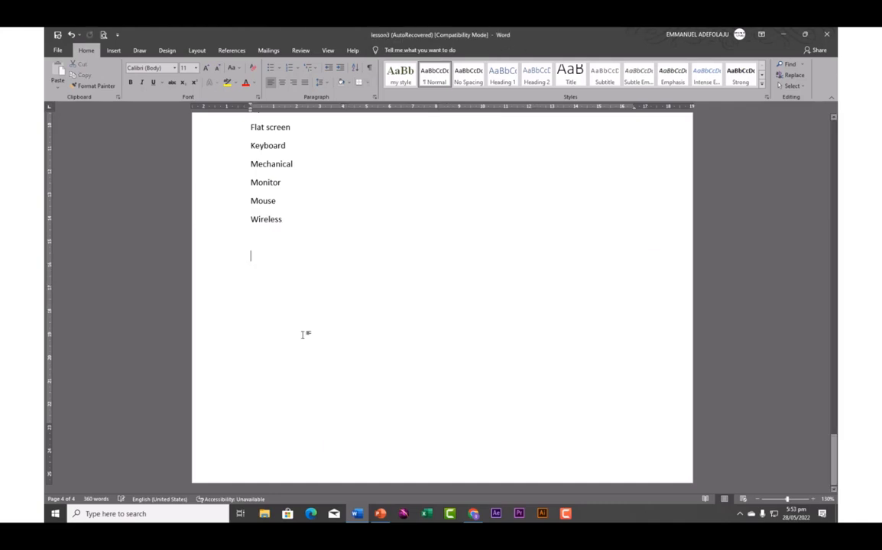
pyautogui.click(113, 50)
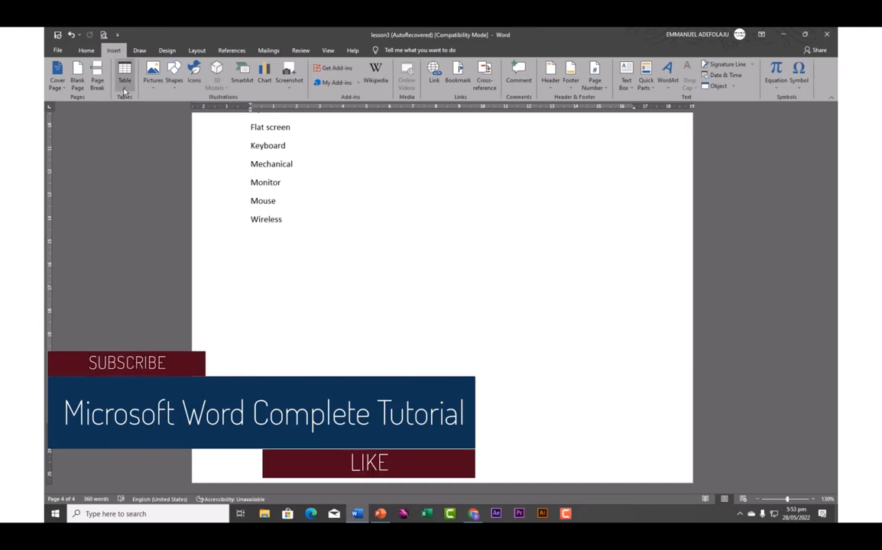
pyautogui.click(123, 80)
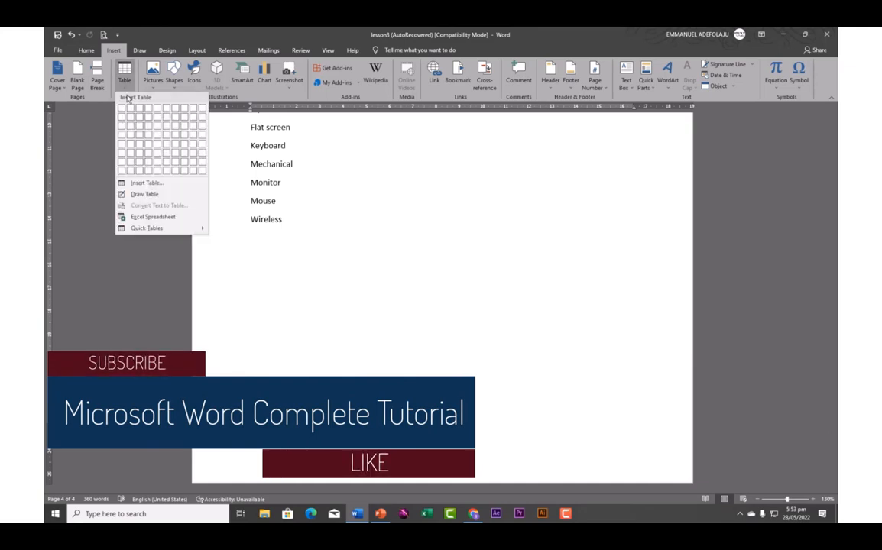
pyautogui.click(144, 184)
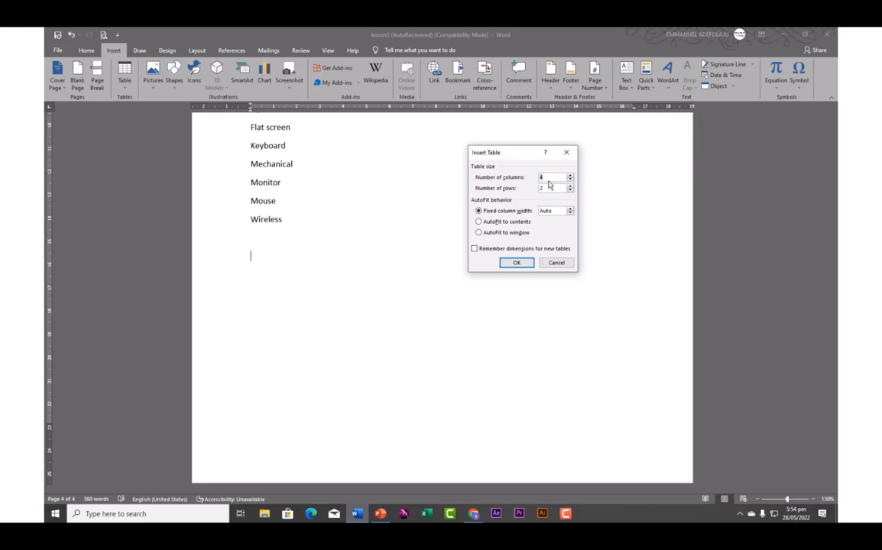
pyautogui.write('4')
pyautogui.press('BackSpace')
pyautogui.write('3')
pyautogui.press('BackSpace')
pyautogui.write('4')
# Insert the 4×3 table, type headers PRODUCTS, JAN, FEB, MAR, and select the table
pyautogui.click(518, 265)
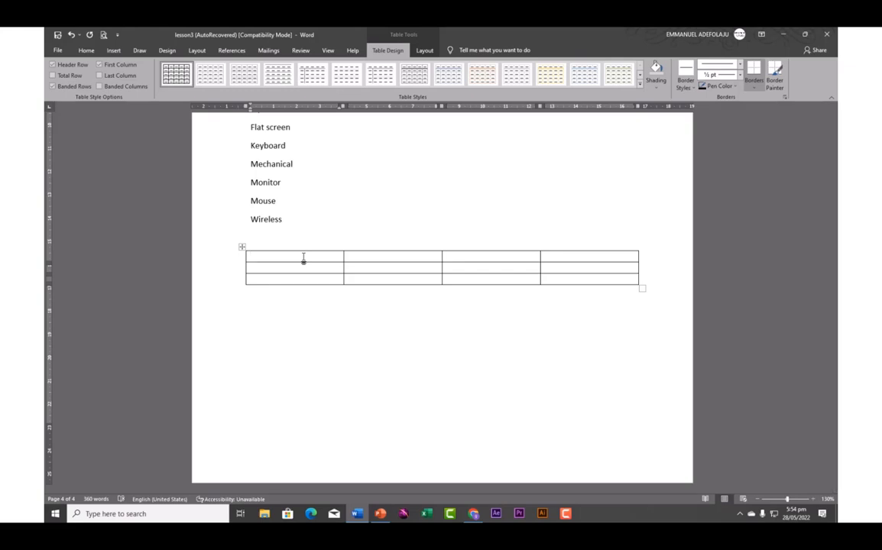
pyautogui.write('PRODUCTS')
pyautogui.press('Tab')
pyautogui.write('JAN')
pyautogui.press('Tab')
pyautogui.write('FE')
pyautogui.press('Tab')
pyautogui.write('MAR')
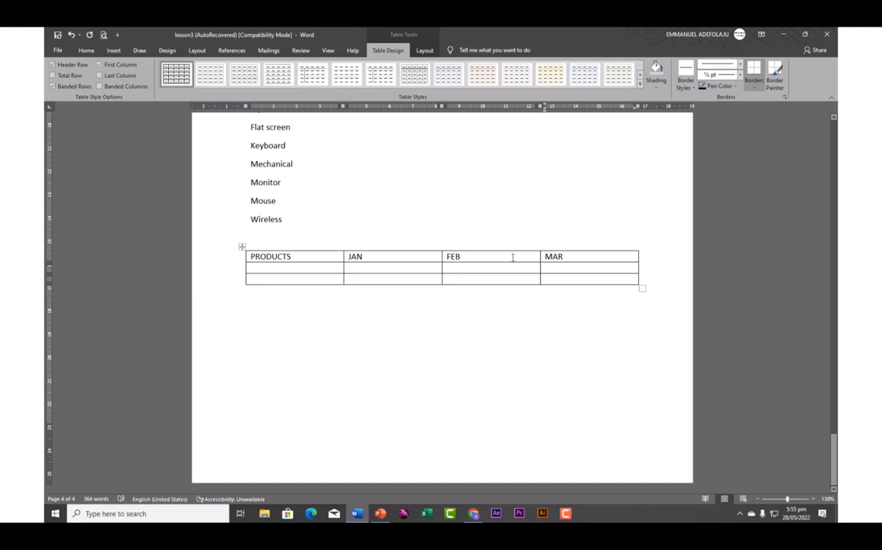
pyautogui.click(241, 247)
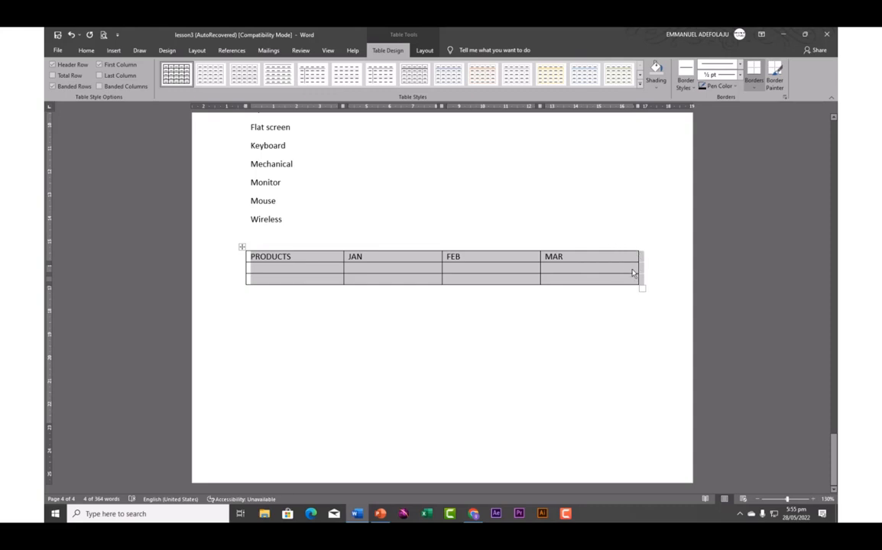
# Add an empty column to the right of MAR
pyautogui.click(567, 248)
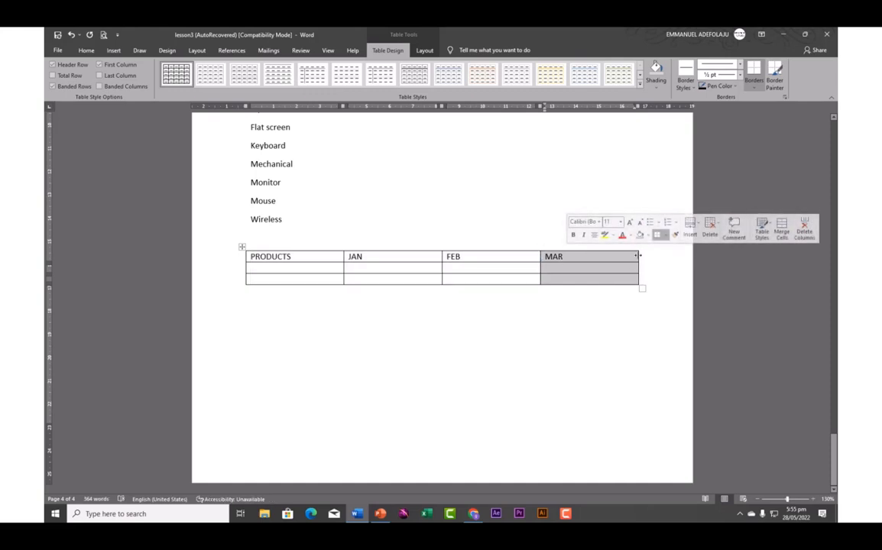
pyautogui.click(614, 256)
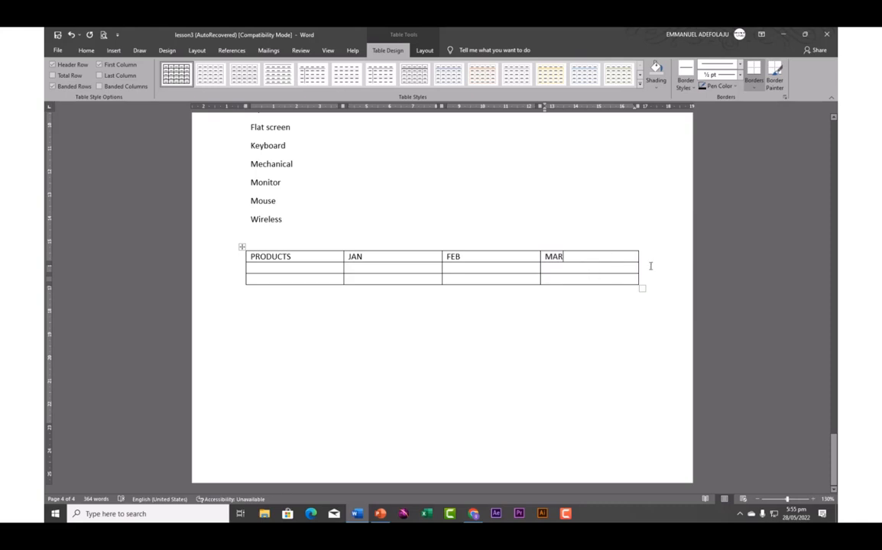
pyautogui.moveTo(639, 255)
pyautogui.click(639, 247)
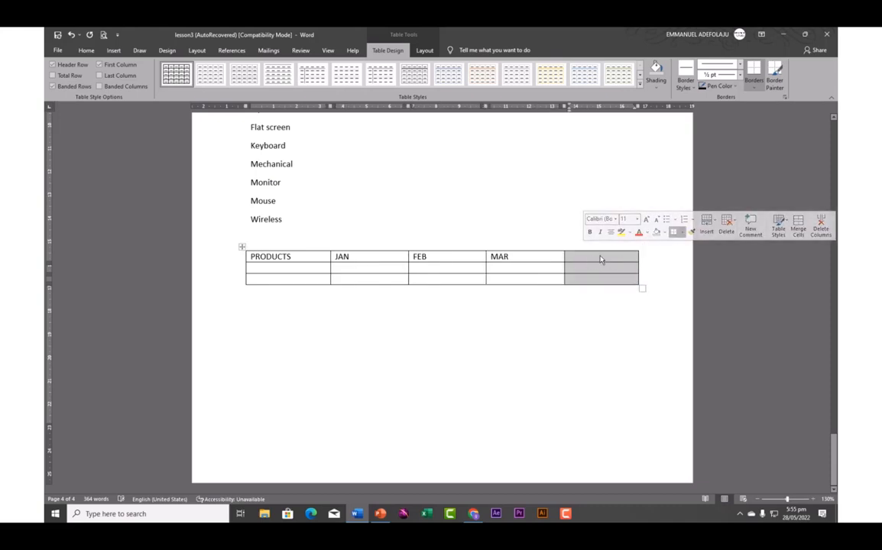
pyautogui.click(248, 280)
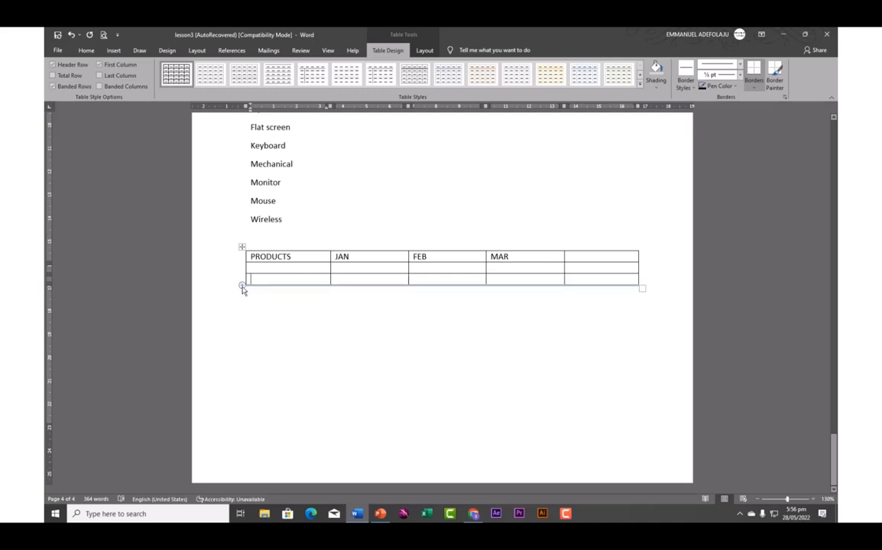
# Add two rows at the table bottom and a second column at the right edge
pyautogui.click(241, 286)
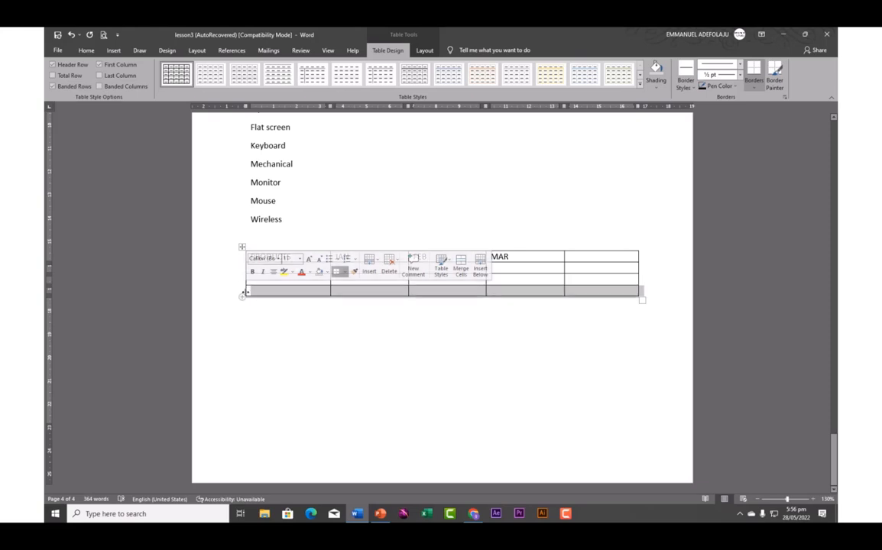
pyautogui.click(243, 297)
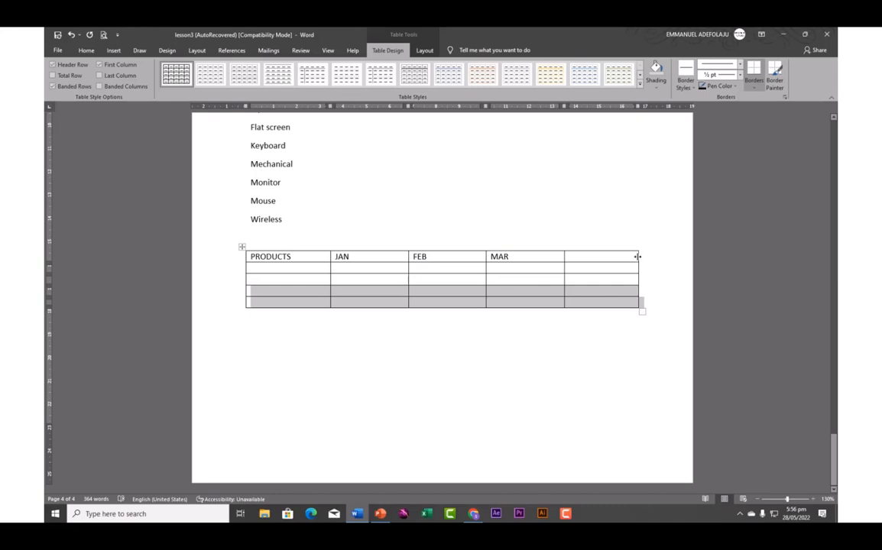
pyautogui.click(637, 256)
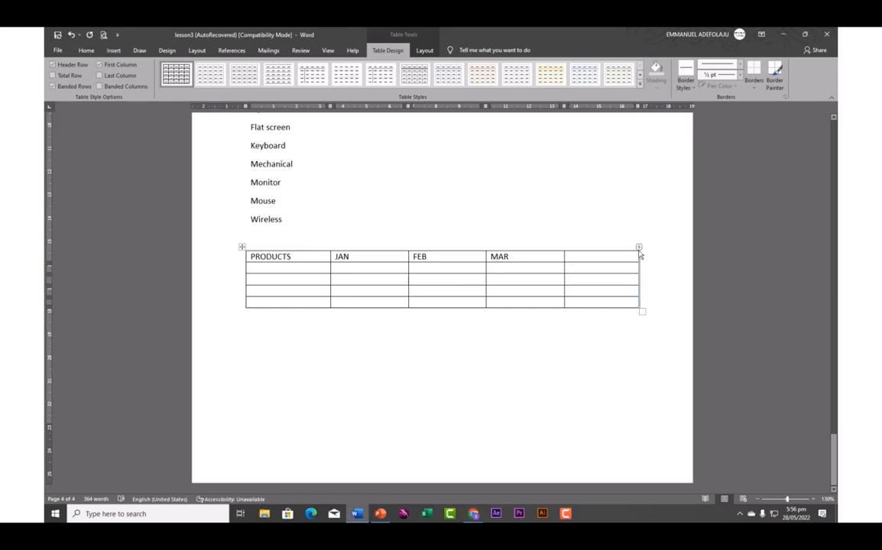
pyautogui.click(640, 249)
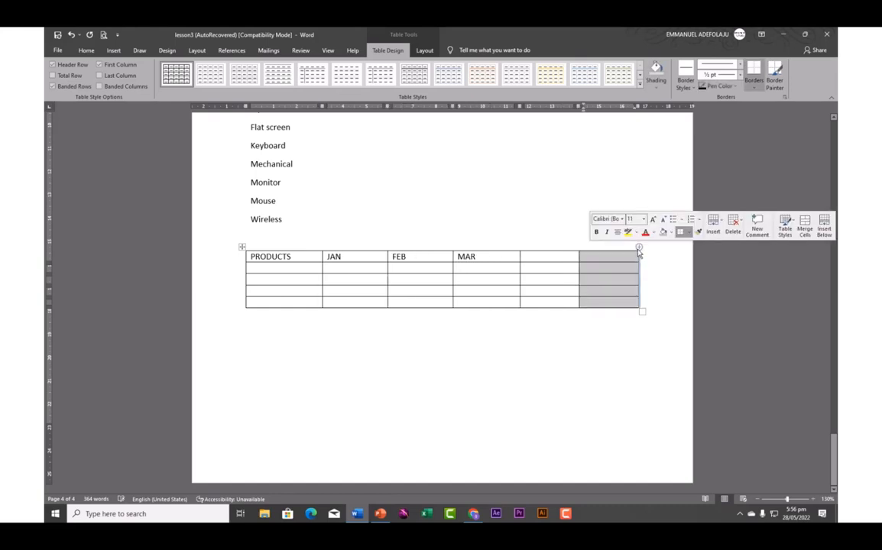
pyautogui.click(583, 258)
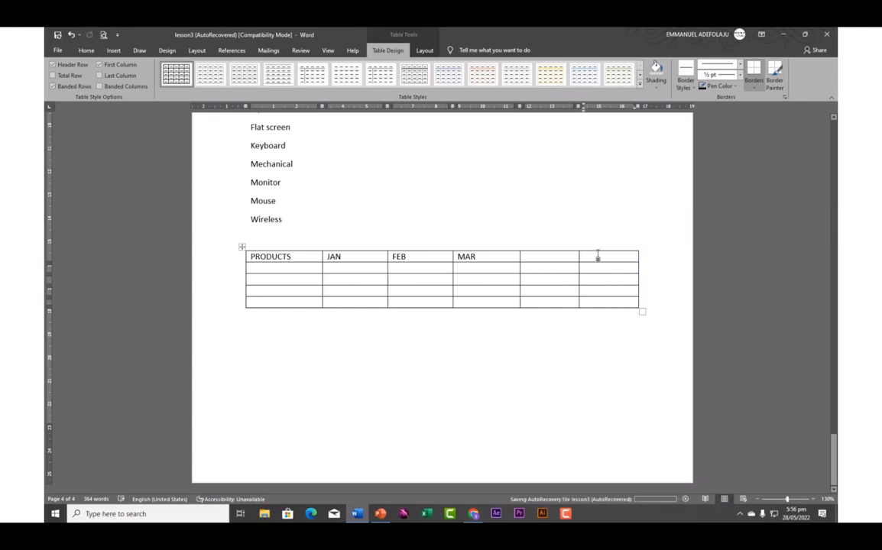
# Delete the extra last column with Delete Cells > Delete entire column, leaving five columns
pyautogui.rightClick(599, 257)
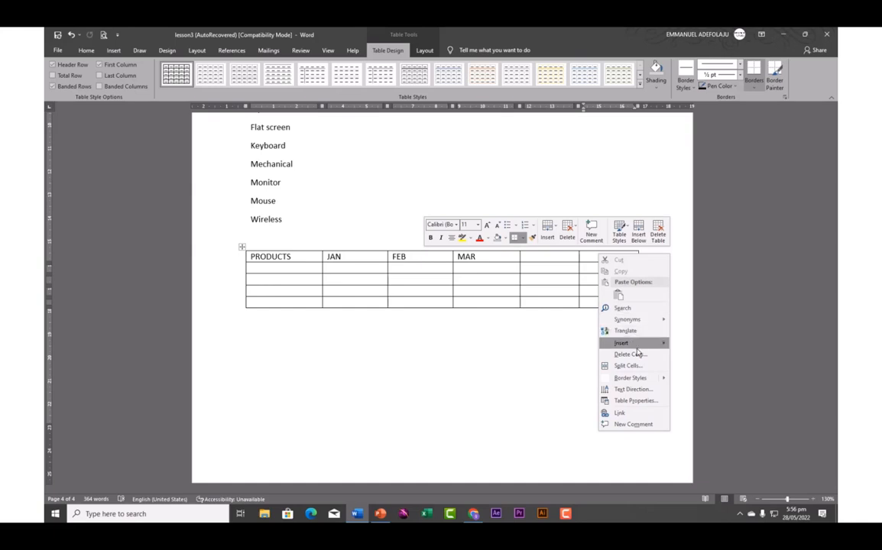
pyautogui.moveTo(638, 345)
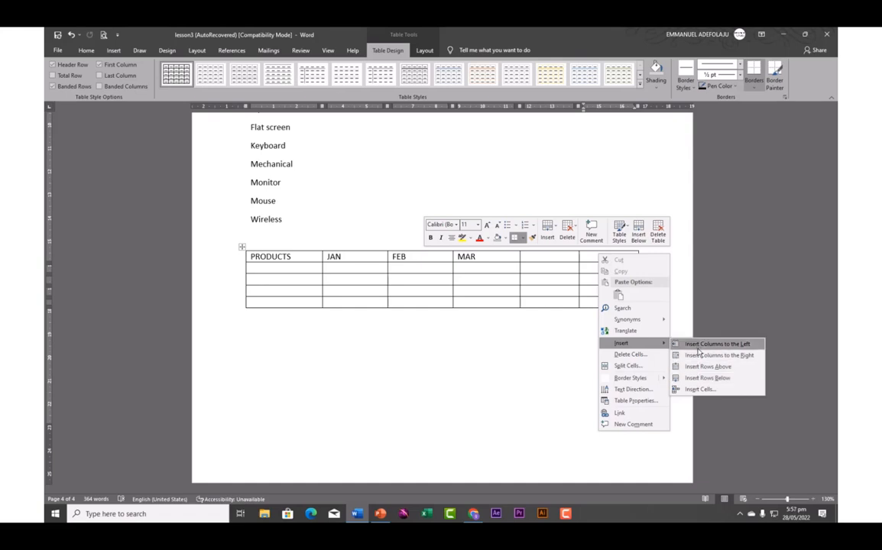
pyautogui.click(577, 356)
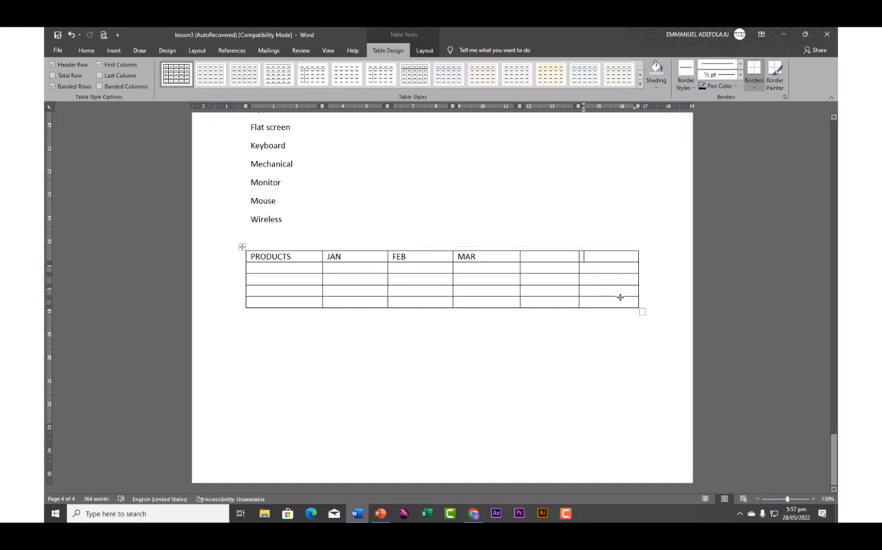
pyautogui.rightClick(598, 257)
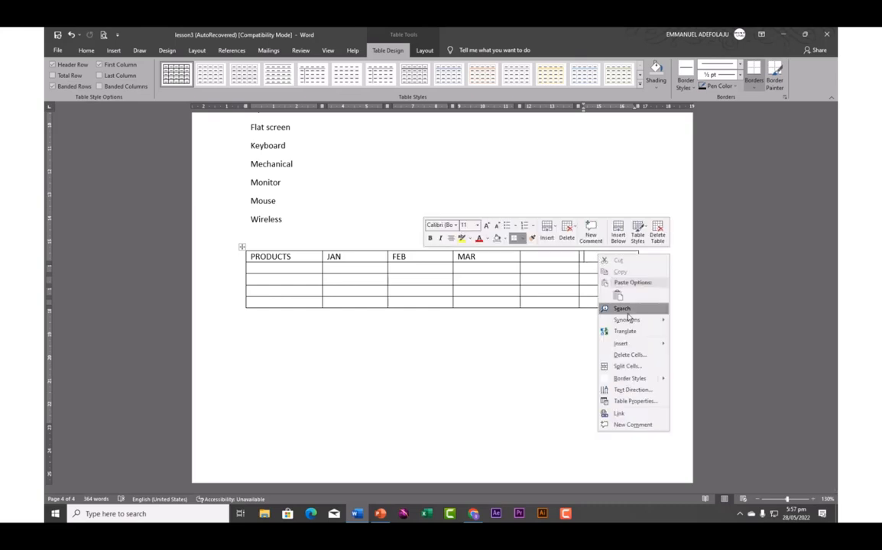
pyautogui.click(632, 358)
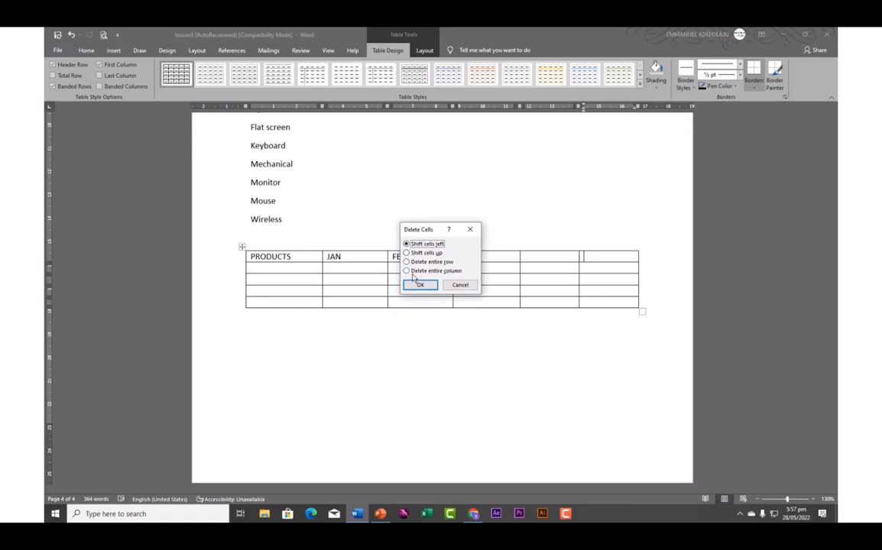
pyautogui.click(408, 272)
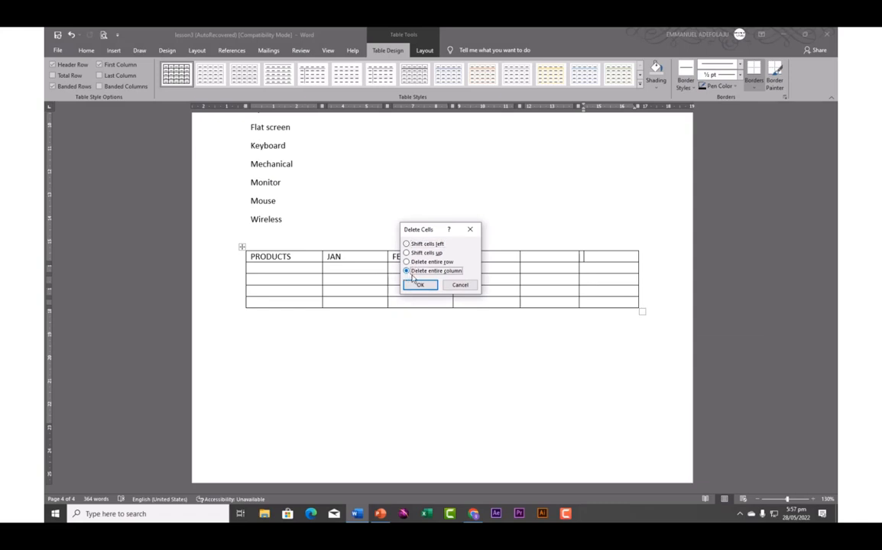
pyautogui.click(421, 285)
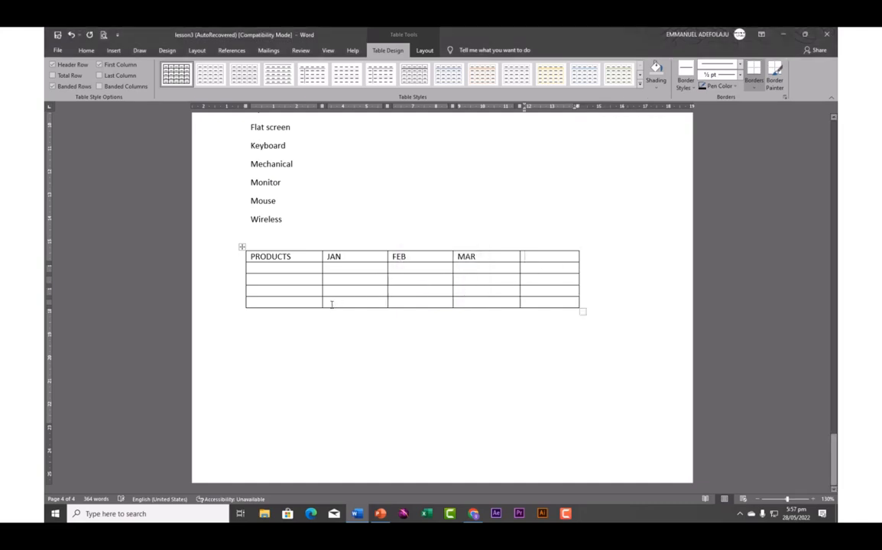
# Type TOTAL in the fifth header cell and MOUSE, KEYBOARD, PRINTER, MONITOR down the first column
pyautogui.click(535, 258)
pyautogui.write('T5')
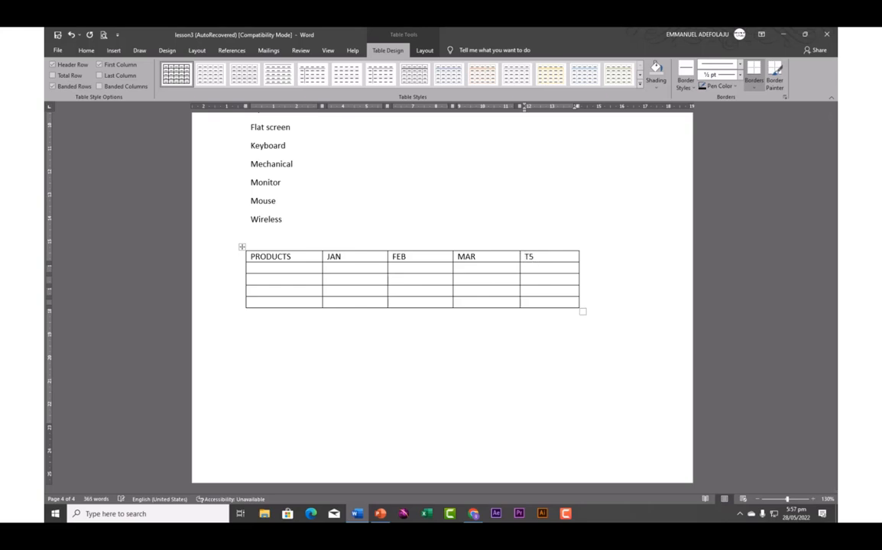
pyautogui.write('OTALO')
pyautogui.press('BackSpace')
pyautogui.click(262, 269)
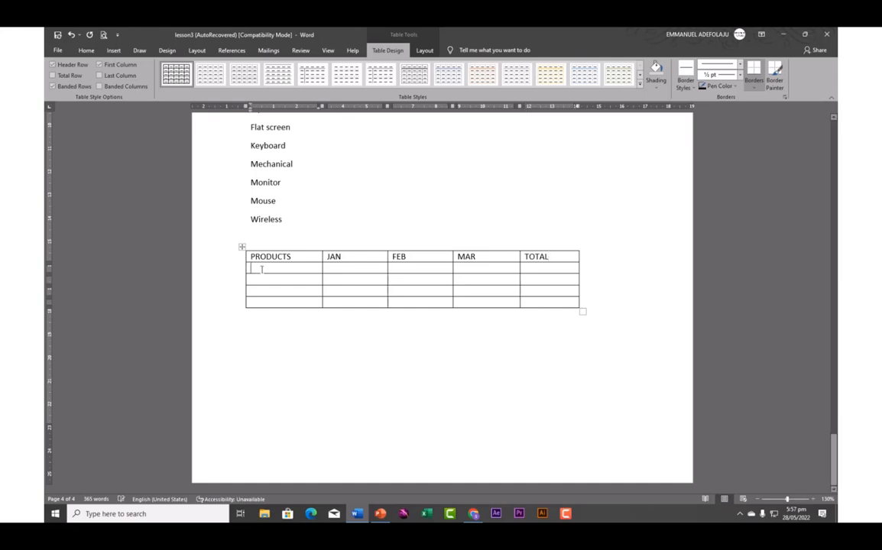
pyautogui.write('MOU')
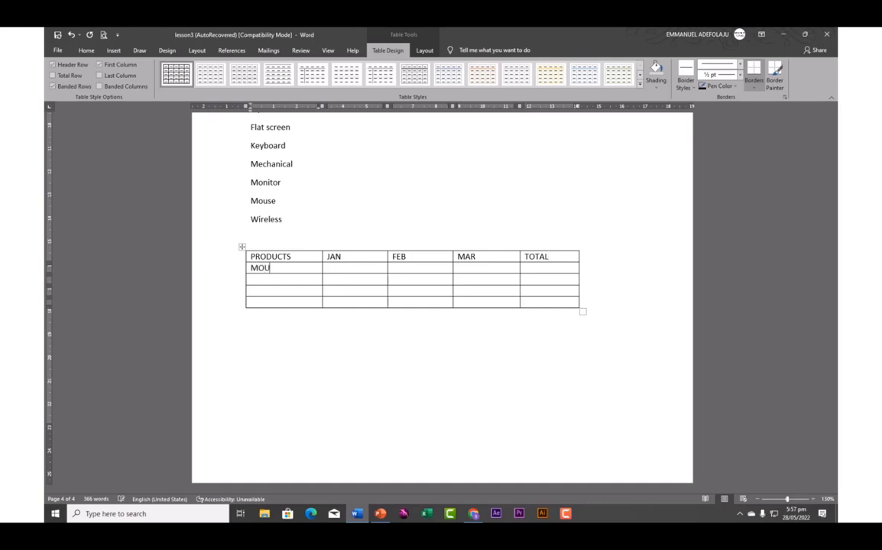
pyautogui.write('SE ')
pyautogui.write('KEY')
pyautogui.write('BOA')
pyautogui.write('RD ')
pyautogui.write('PRINTER ')
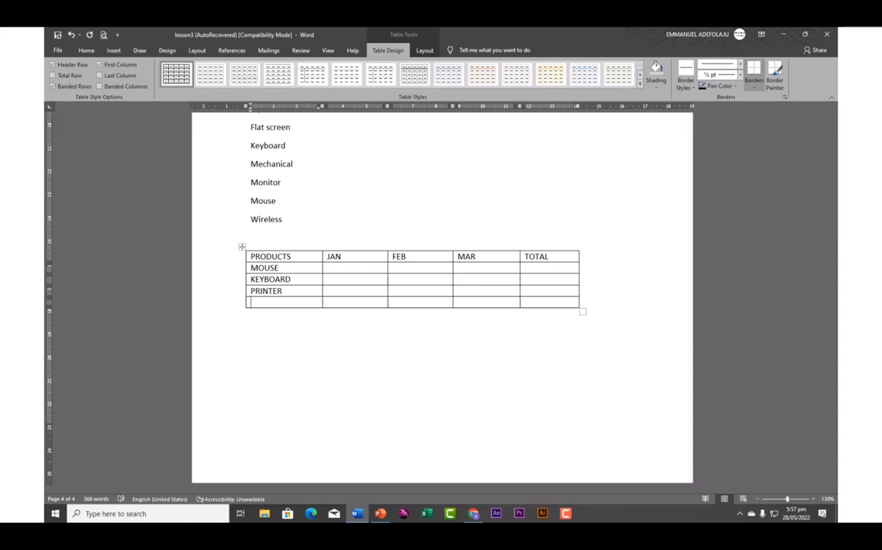
pyautogui.write('MONITOR')
pyautogui.click(341, 270)
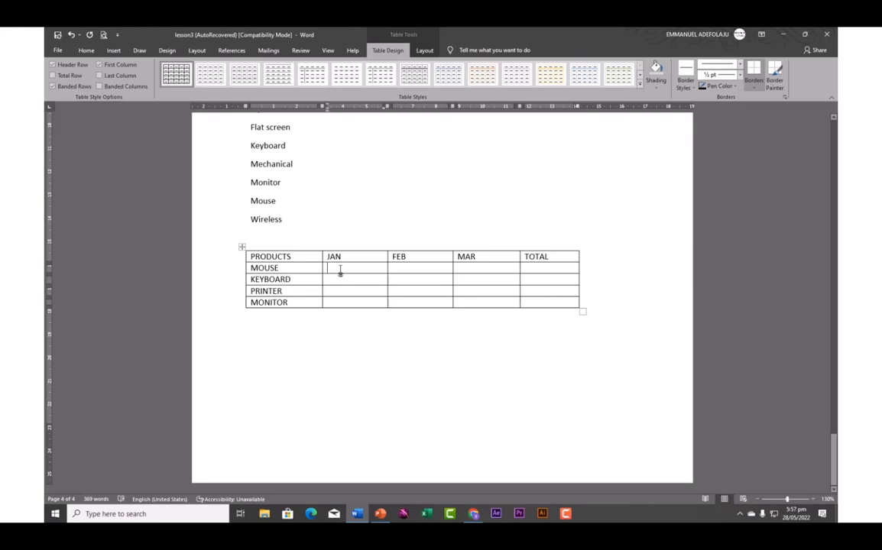
# Enter MOUSE figures 2000, 2500, 1500 and KEYBOARD figures 2000, 3000, 2000
pyautogui.write('2000')
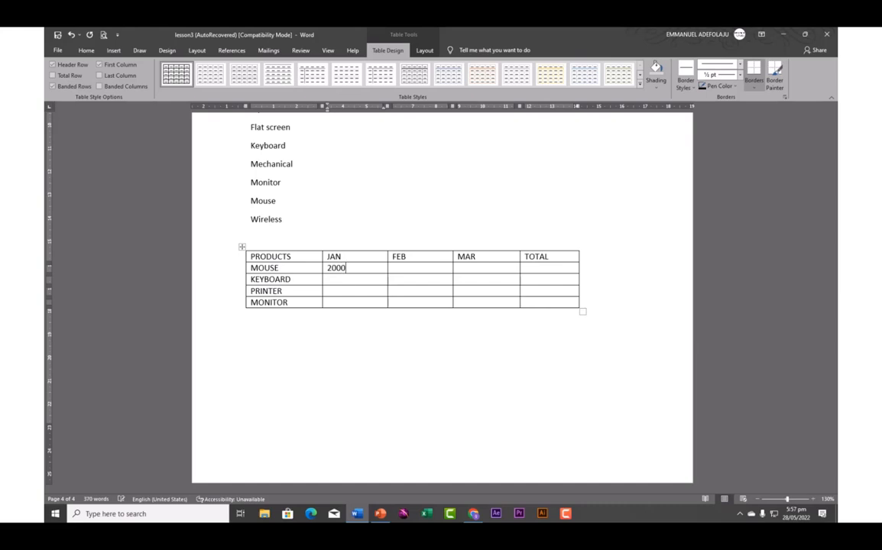
pyautogui.press('Tab')
pyautogui.write('2500')
pyautogui.press('Tab')
pyautogui.write('1500')
pyautogui.press('Down')
pyautogui.write('2000')
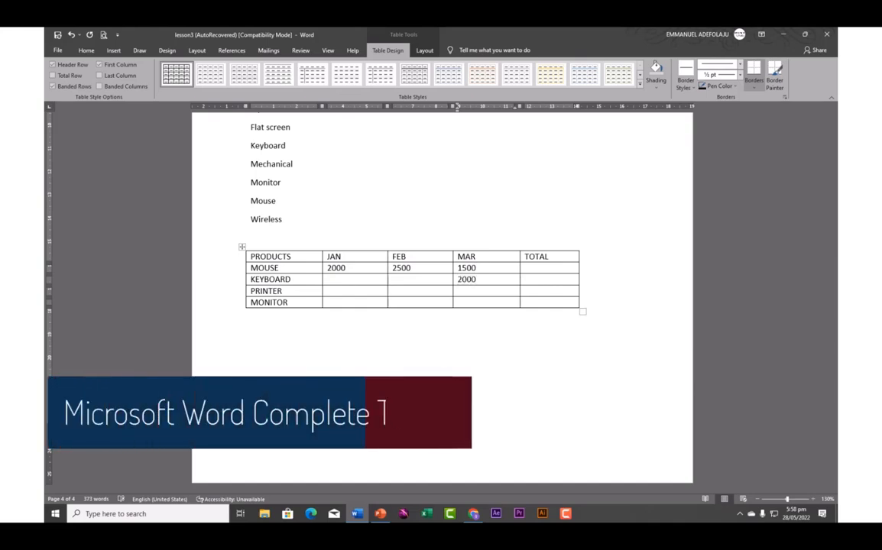
pyautogui.hotkey('shift', 'Tab')
pyautogui.write('3000')
pyautogui.hotkey('shift', 'Tab')
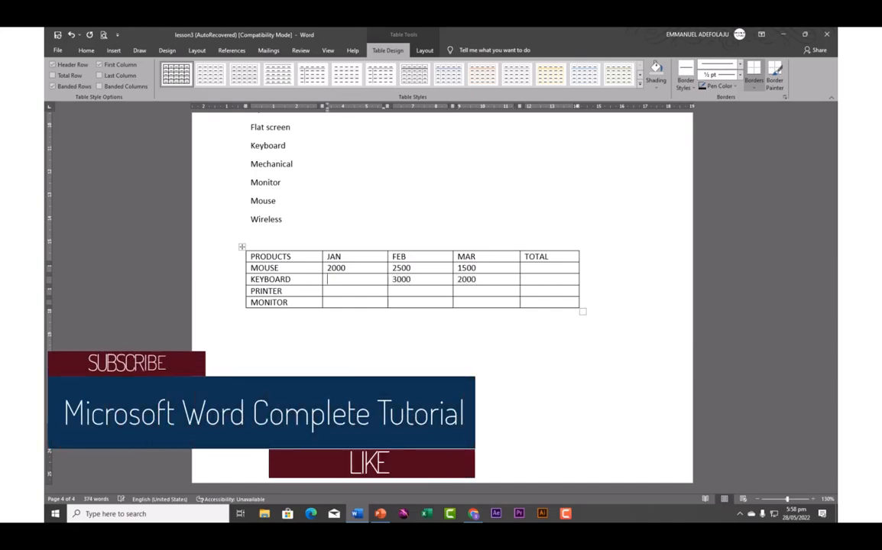
pyautogui.write('2000')
# Enter PRINTER figures 10000, 20000, 30000 and MONITOR's 5000 for JAN and 15000 for MAR
pyautogui.press('Down')
pyautogui.write('1')
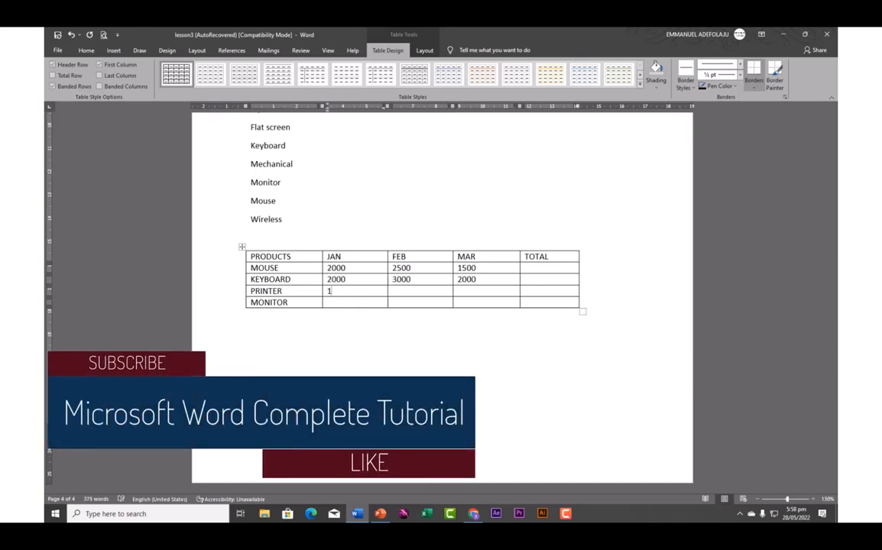
pyautogui.write('0000')
pyautogui.press('Down')
pyautogui.write('5000')
pyautogui.press('Up')
pyautogui.press('Tab')
pyautogui.write('20000')
pyautogui.press('Down')
pyautogui.write('10000')
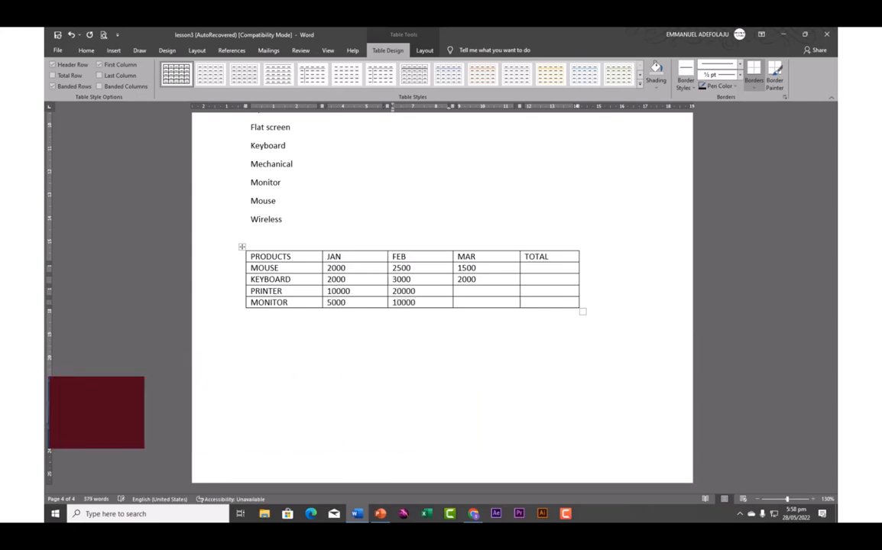
pyautogui.press('Tab')
pyautogui.write('15000')
pyautogui.press('Up')
pyautogui.write('30000')
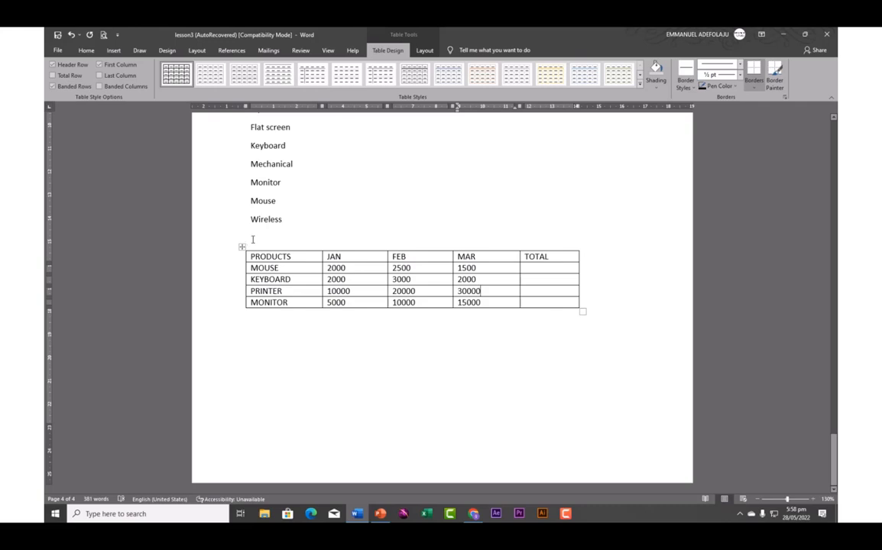
# Select every cell of the sales table, from PRODUCTS to the bottom-right cell
pyautogui.click(242, 248)
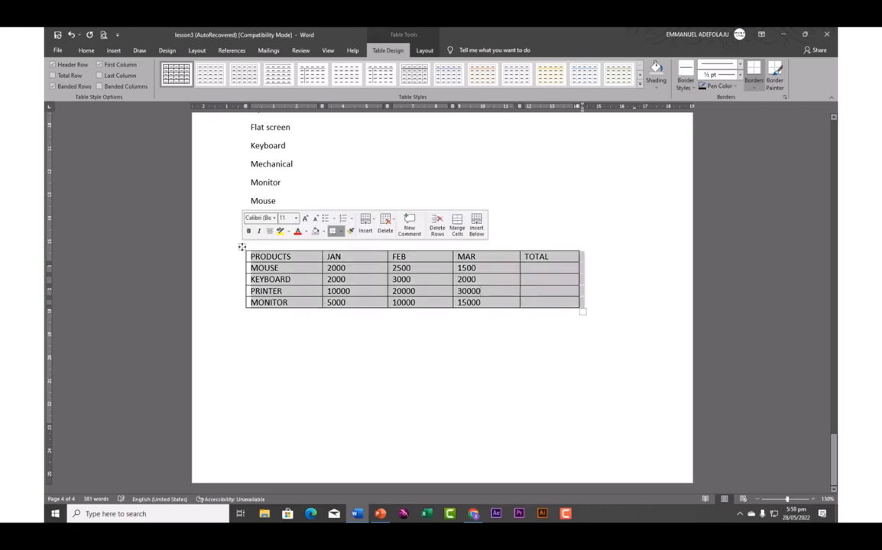
pyautogui.click(233, 271)
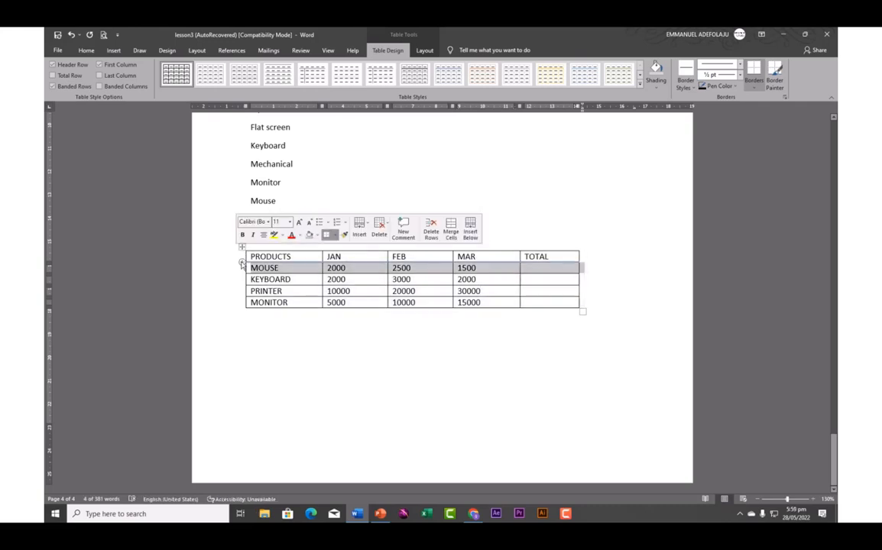
pyautogui.click(274, 272)
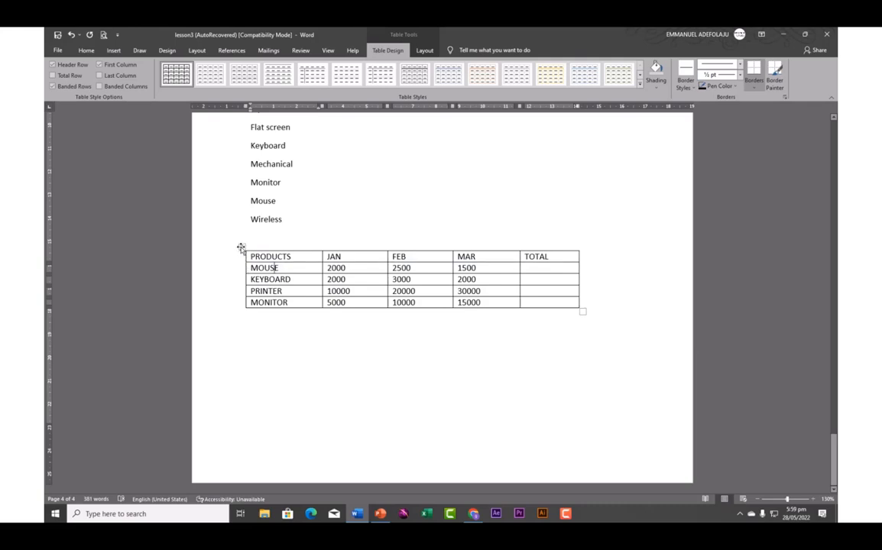
pyautogui.click(241, 248)
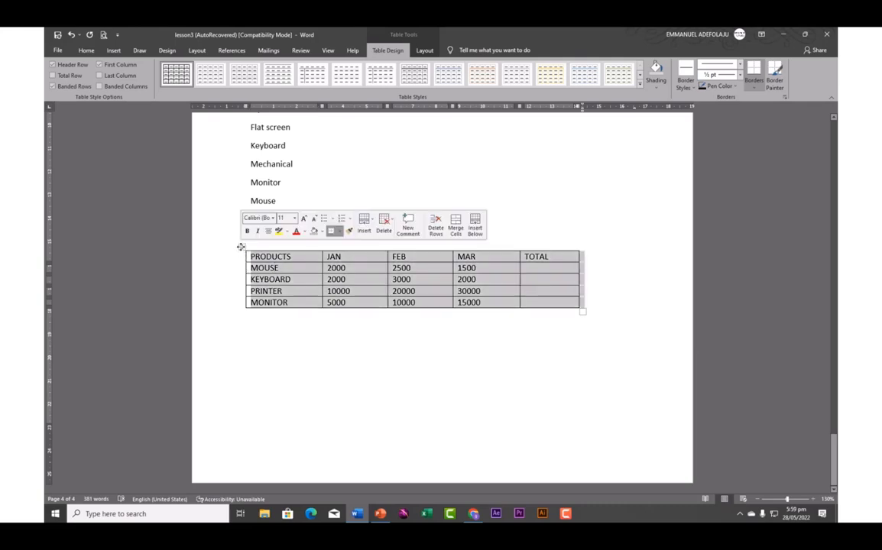
pyautogui.click(291, 275)
pyautogui.moveTo(250, 256); pyautogui.dragTo(570, 301)
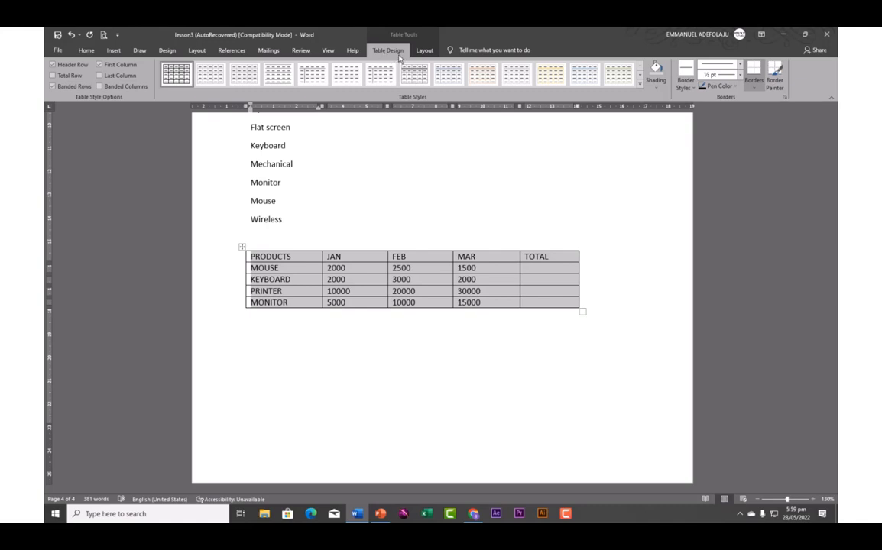
pyautogui.click(52, 65)
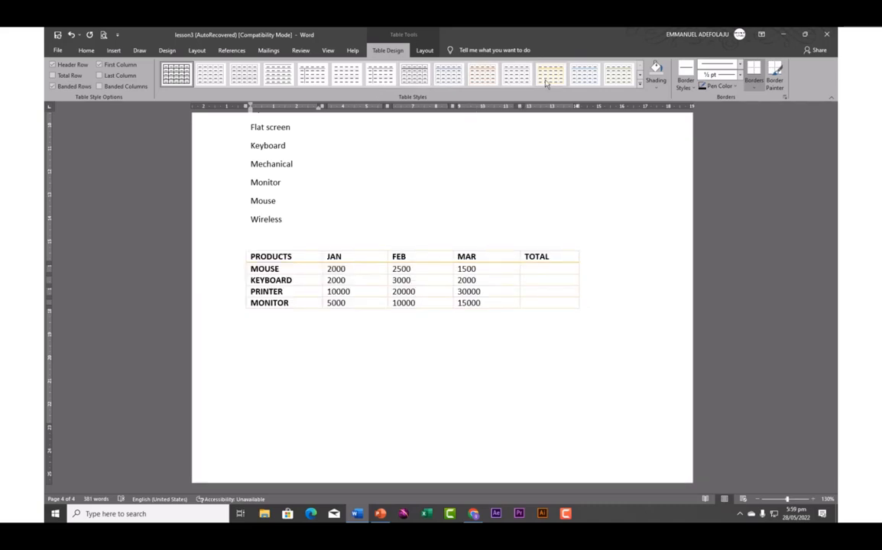
pyautogui.click(640, 88)
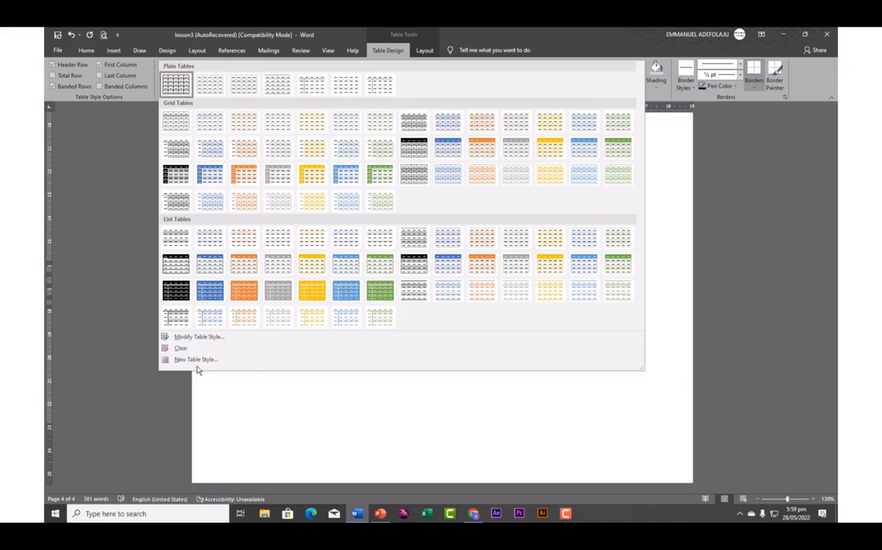
pyautogui.click(305, 417)
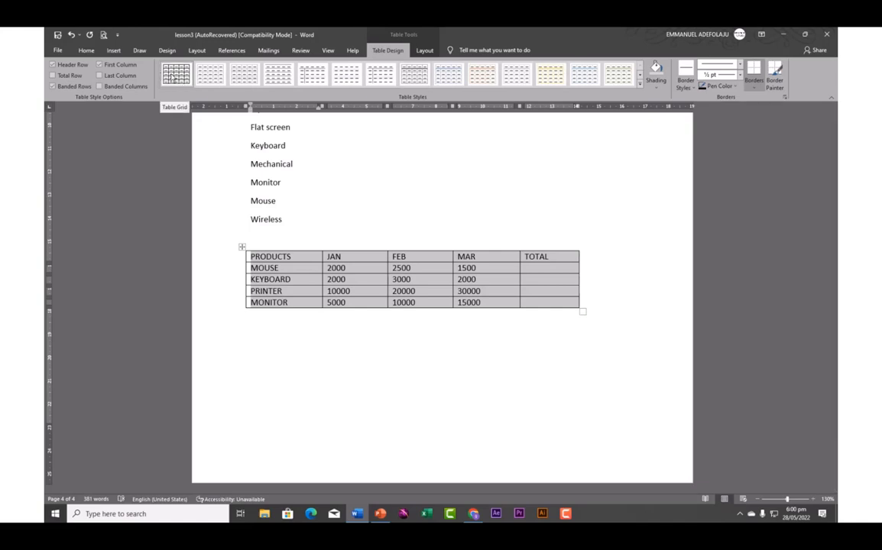
pyautogui.click(411, 79)
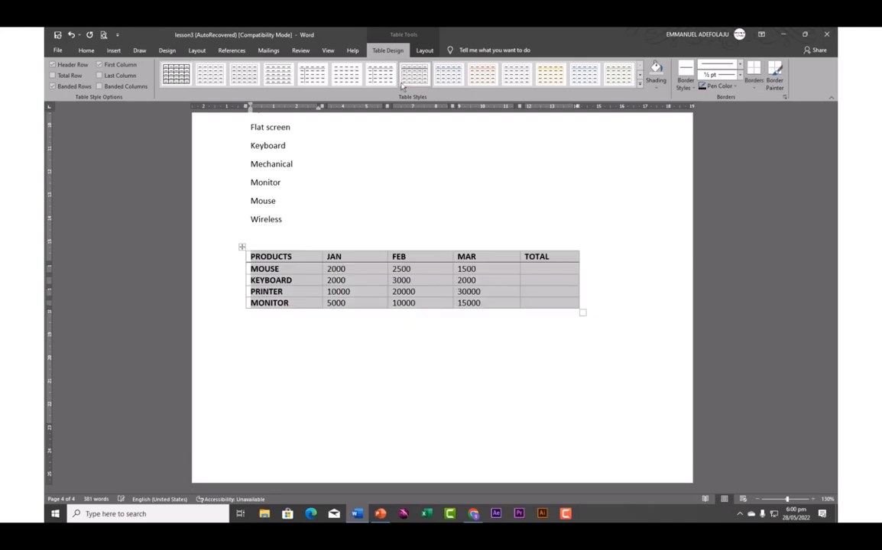
pyautogui.click(175, 73)
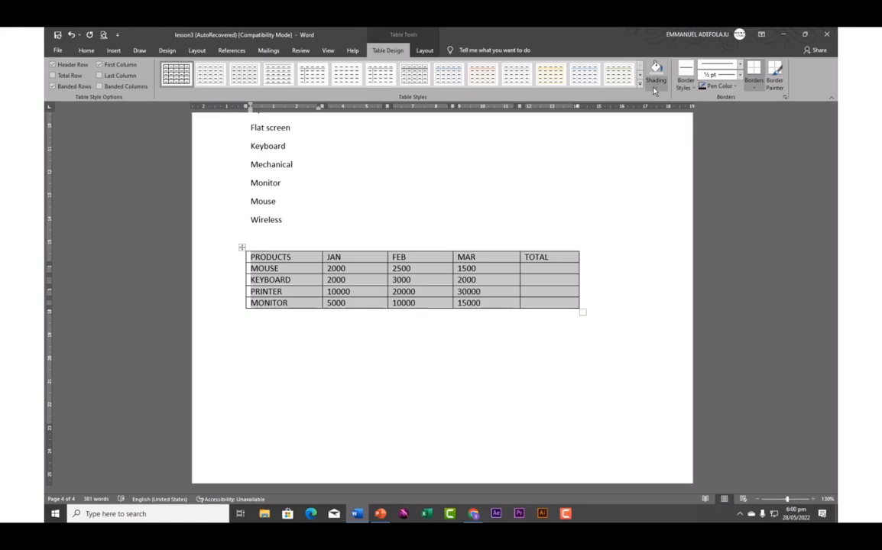
# Shade the whole sales table Orange, Accent 2, Lighter 60%
pyautogui.click(655, 86)
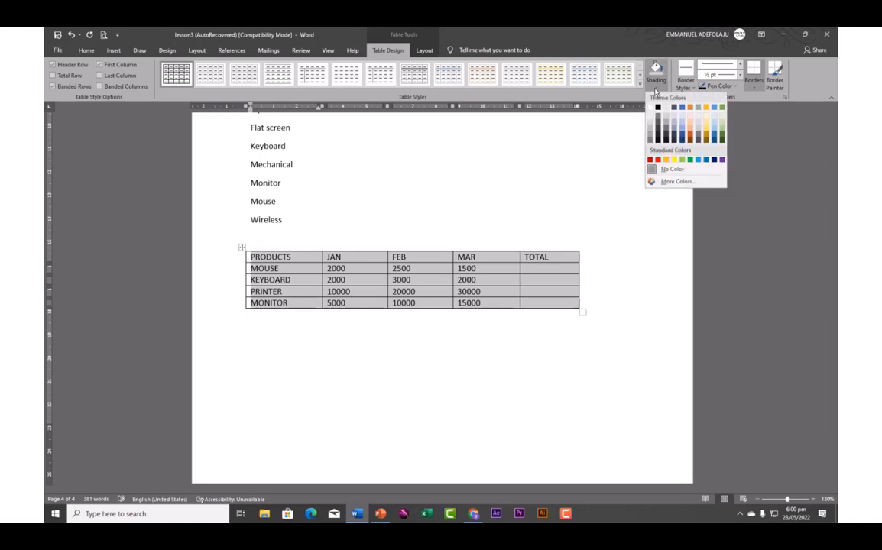
pyautogui.click(692, 128)
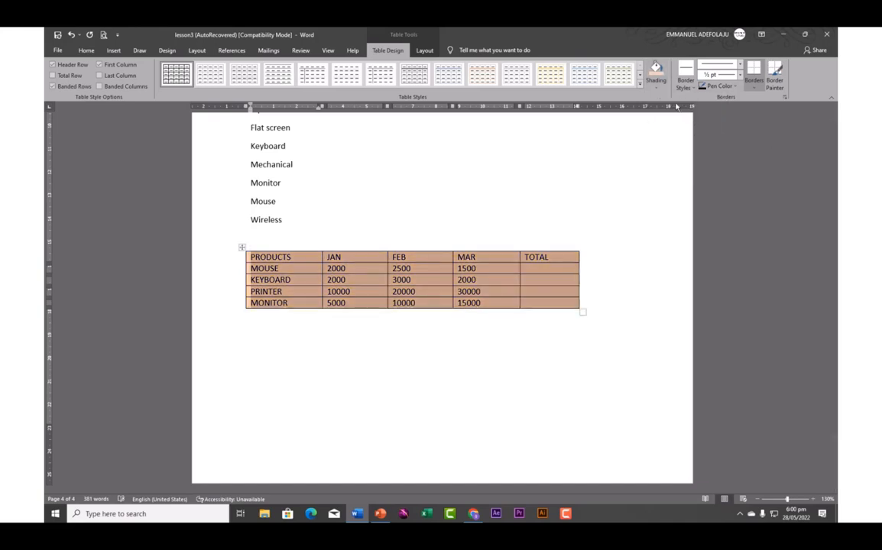
pyautogui.click(686, 83)
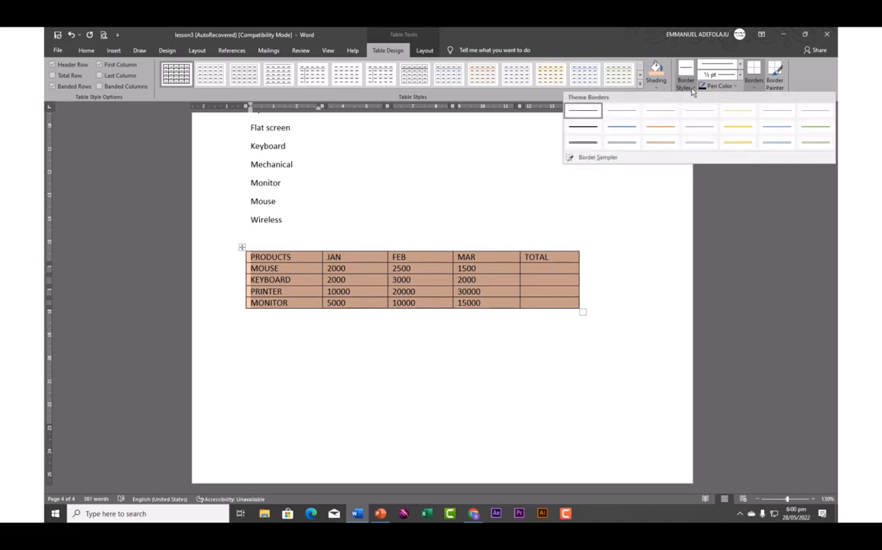
# Apply red double solid 1/2 pt lines as the table's inside borders
pyautogui.click(585, 144)
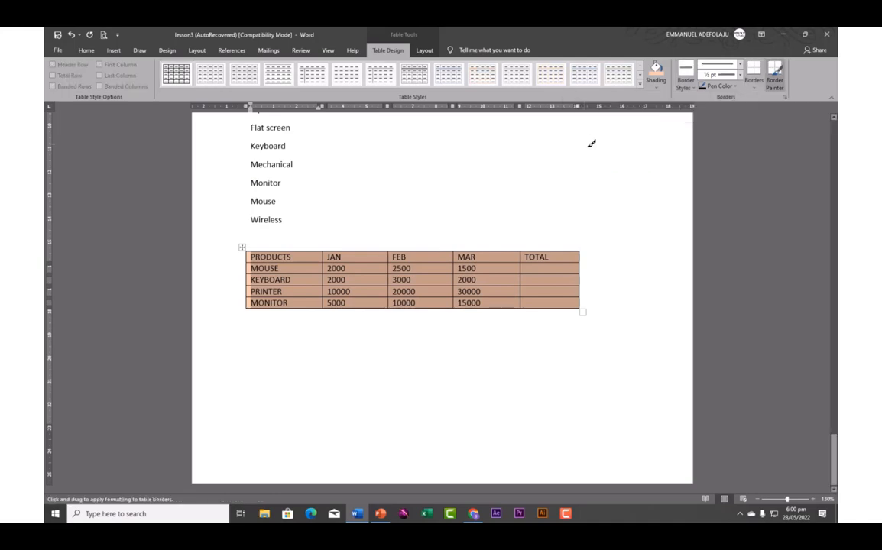
pyautogui.click(715, 90)
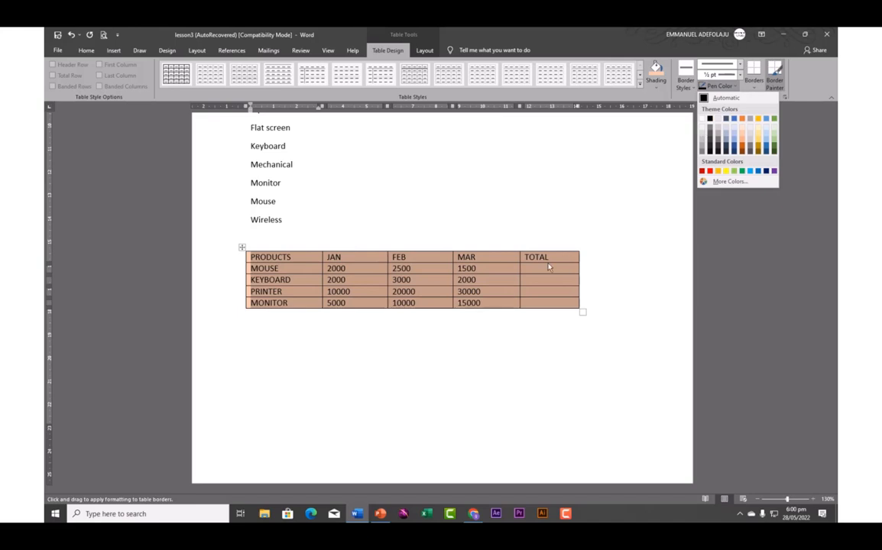
pyautogui.click(702, 171)
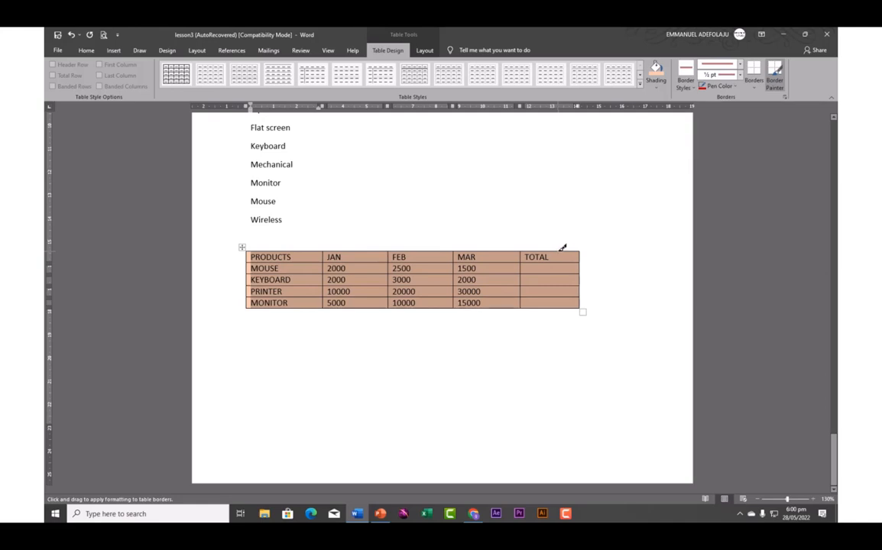
pyautogui.moveTo(562, 246); pyautogui.dragTo(561, 304)
pyautogui.hotkey('ctrl', 'z')
pyautogui.click(754, 90)
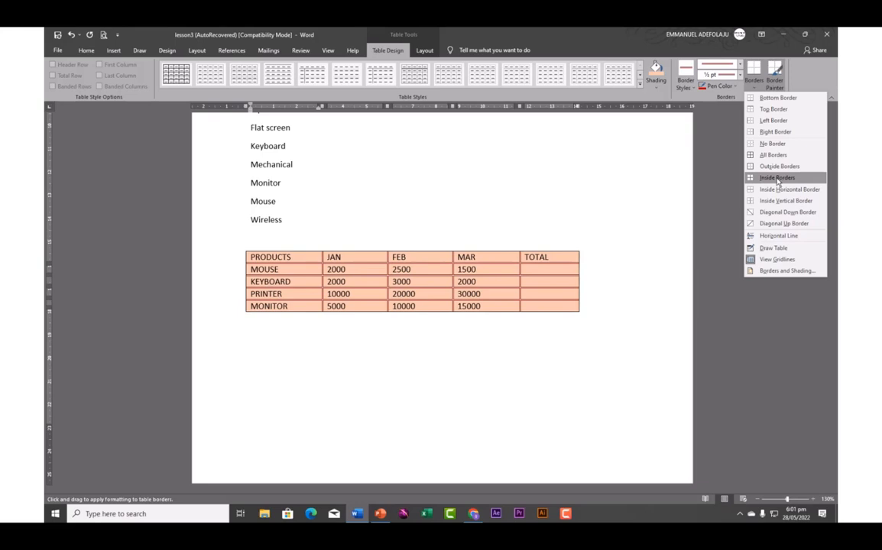
pyautogui.click(777, 178)
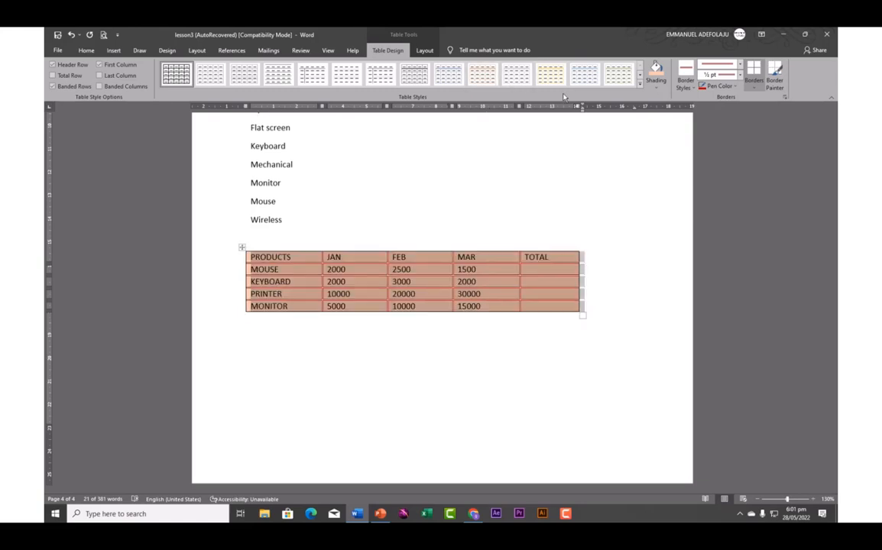
# Draw a vertical table line in the TOTAL column with the Draw Table pen
pyautogui.click(425, 52)
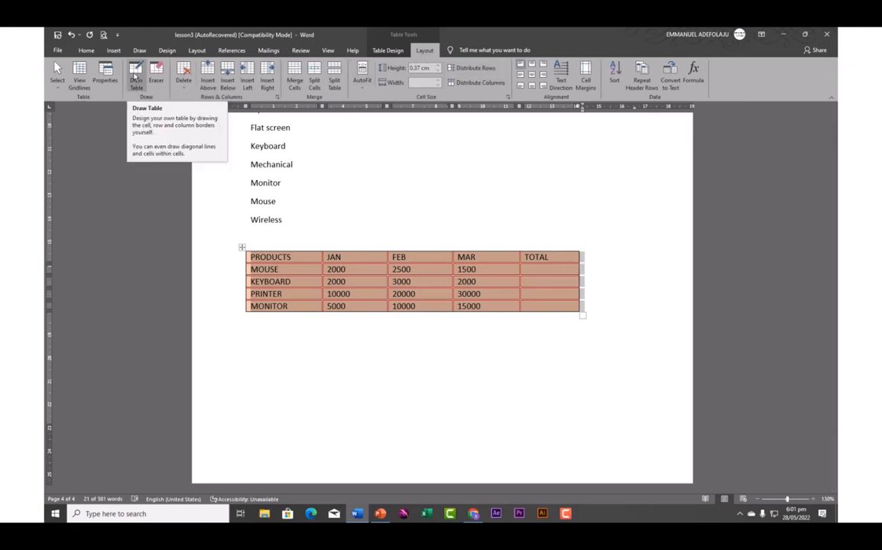
pyautogui.click(135, 76)
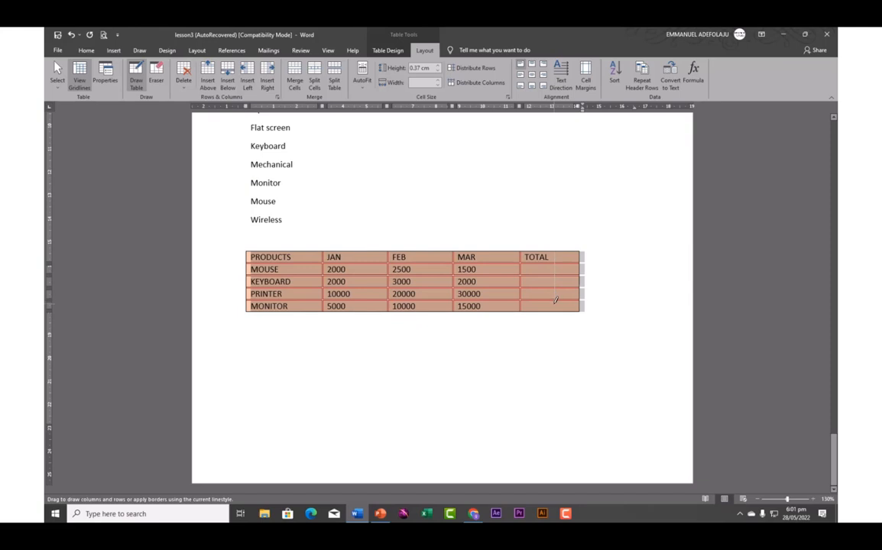
pyautogui.moveTo(555, 300); pyautogui.dragTo(556, 302)
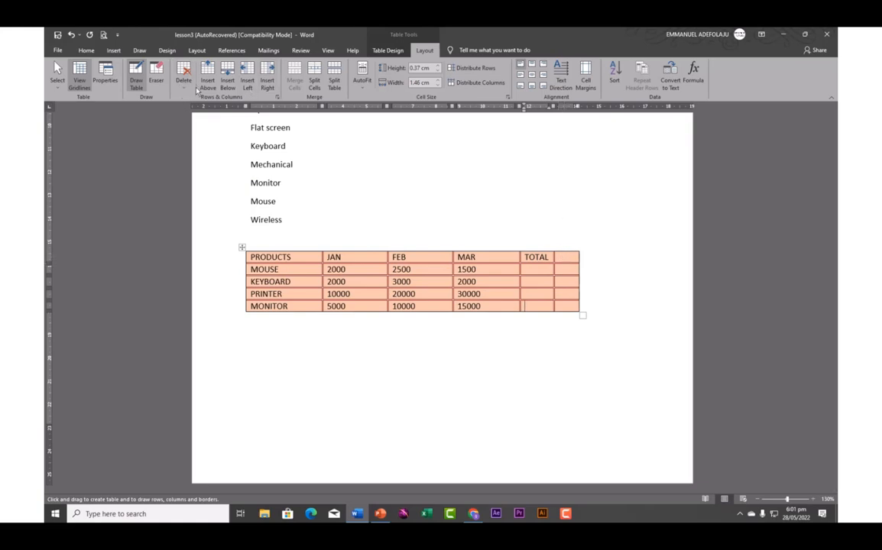
# Erase the MAR/TOTAL line in the MOUSE row, undoing the KEYBOARD JAN/FEB merge
pyautogui.click(156, 76)
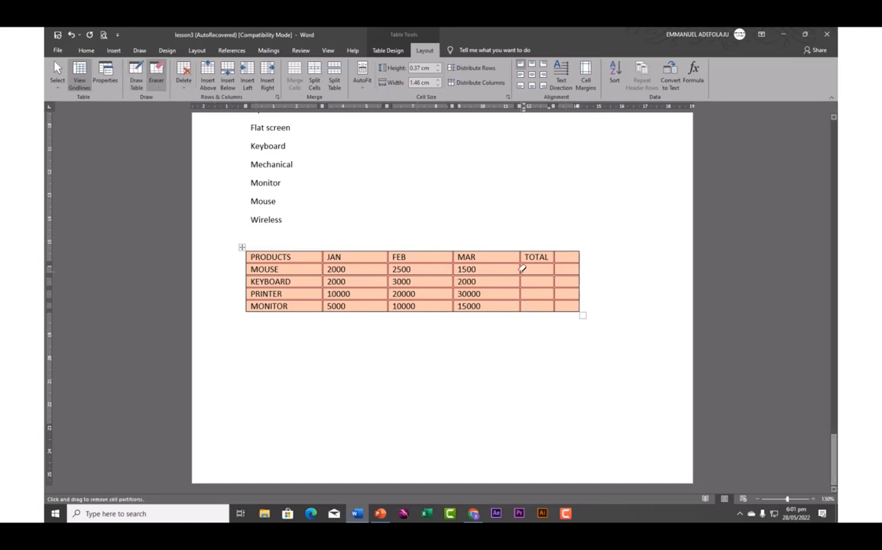
pyautogui.click(522, 269)
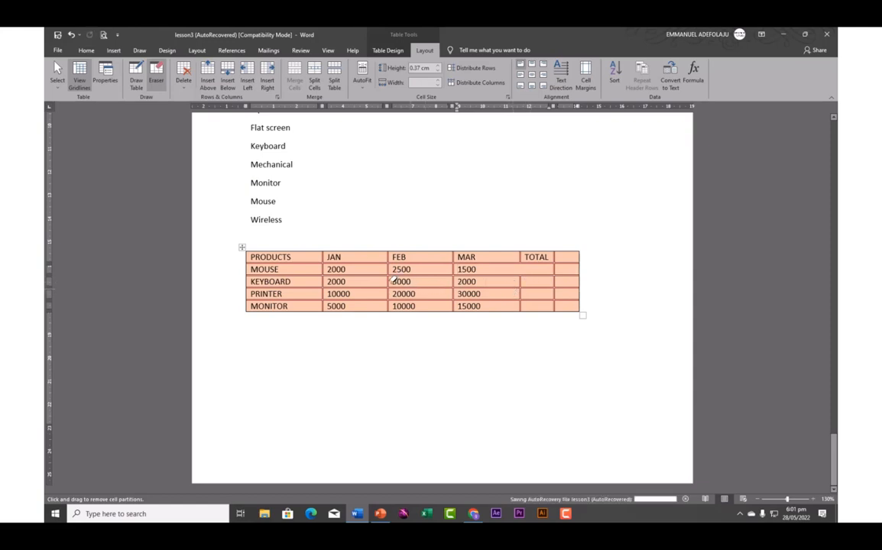
pyautogui.click(390, 282)
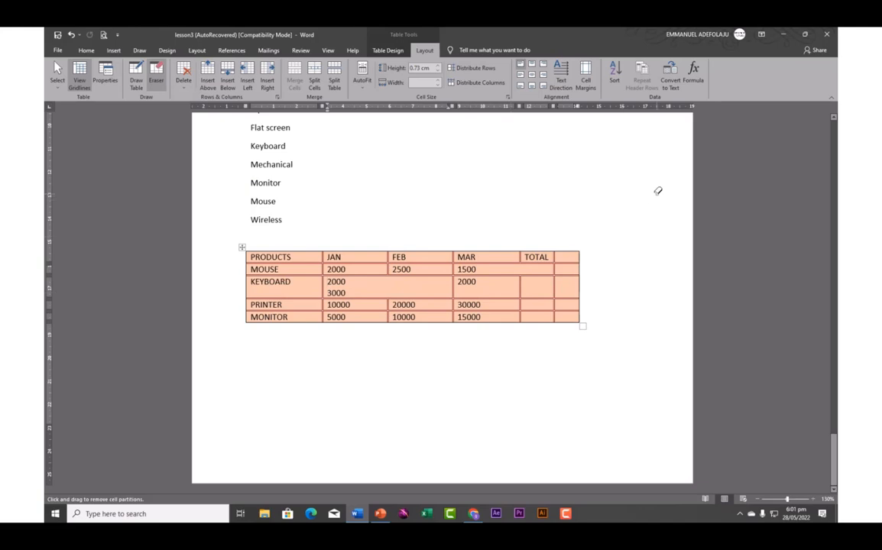
pyautogui.hotkey('ctrl', 'z')
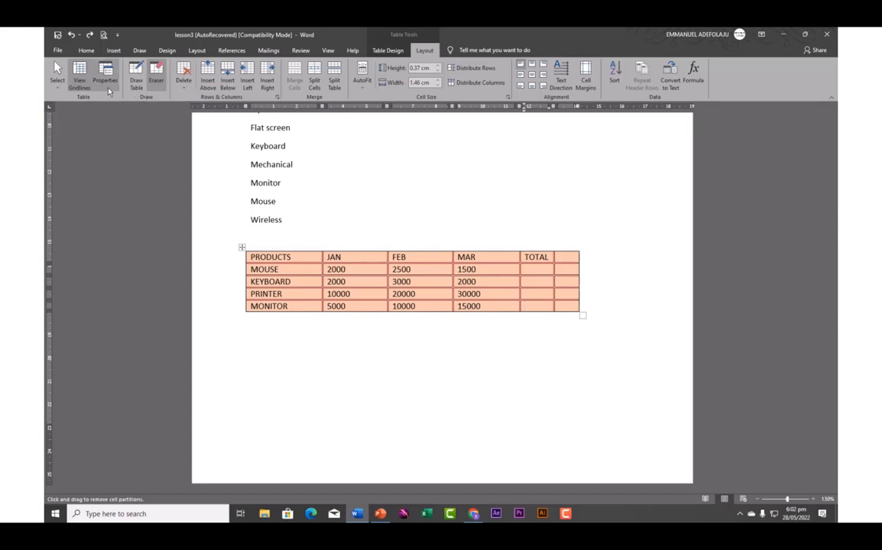
# Turn the Eraser off and view the FEB 2500 cell's insert options without choosing one
pyautogui.click(81, 78)
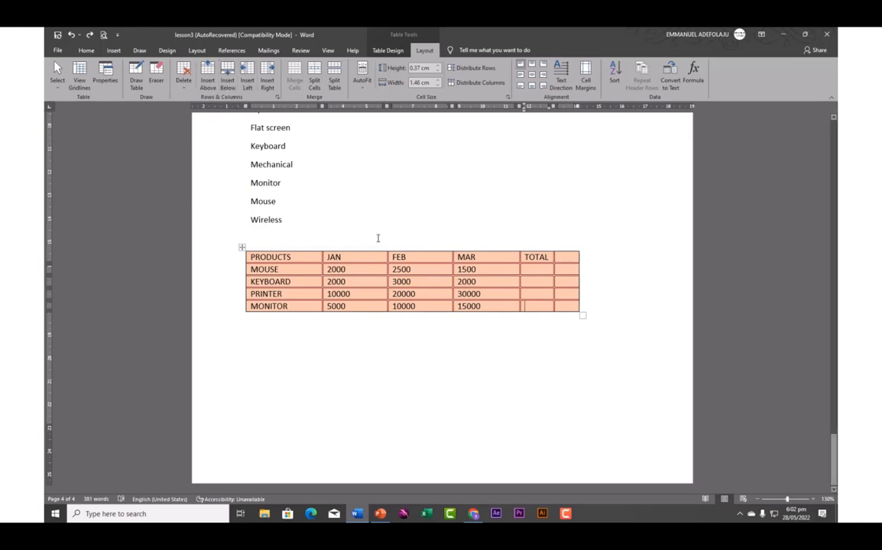
pyautogui.rightClick(434, 272)
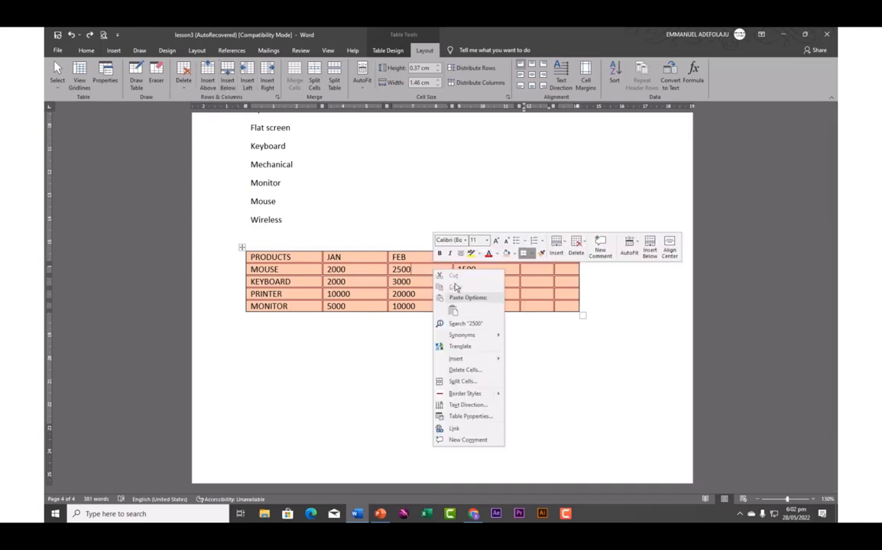
pyautogui.moveTo(474, 360)
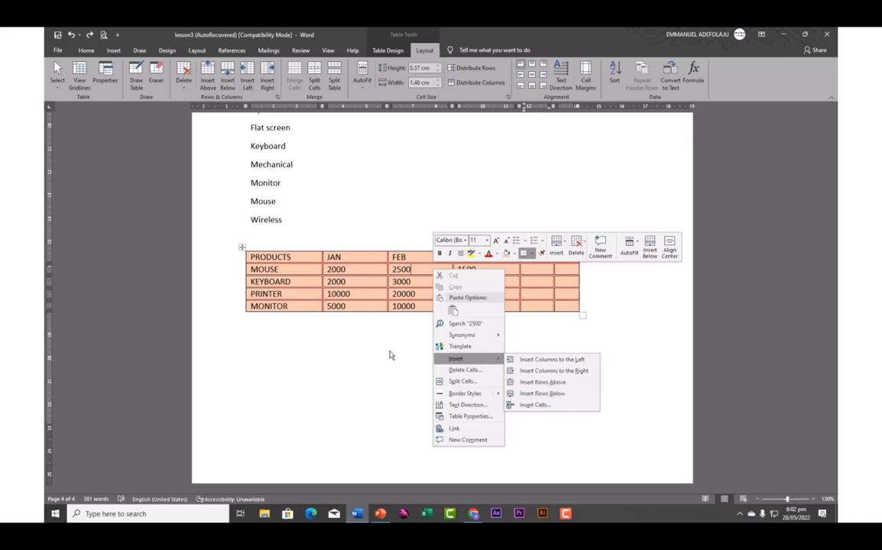
pyautogui.click(389, 350)
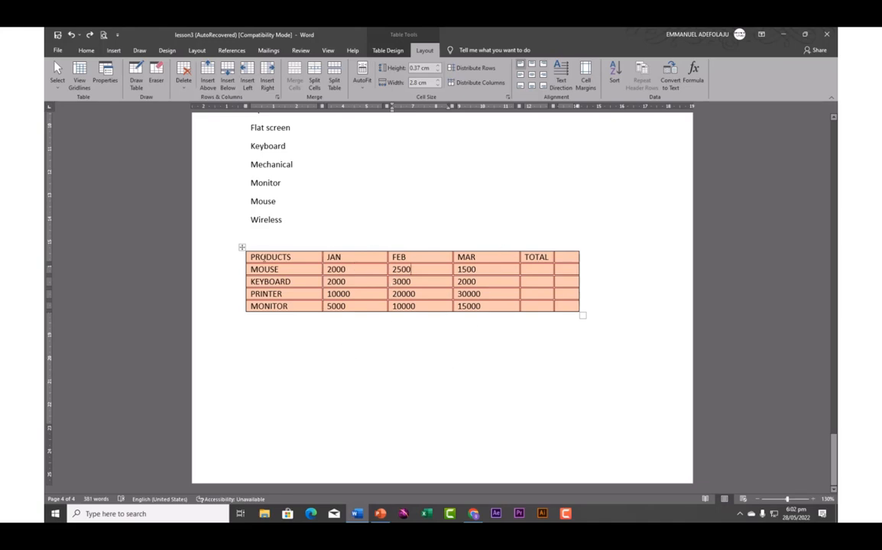
# Add an empty row below MONITOR with the ⊕ handle, then undo it
pyautogui.click(299, 313)
pyautogui.moveTo(243, 317)
pyautogui.click(243, 315)
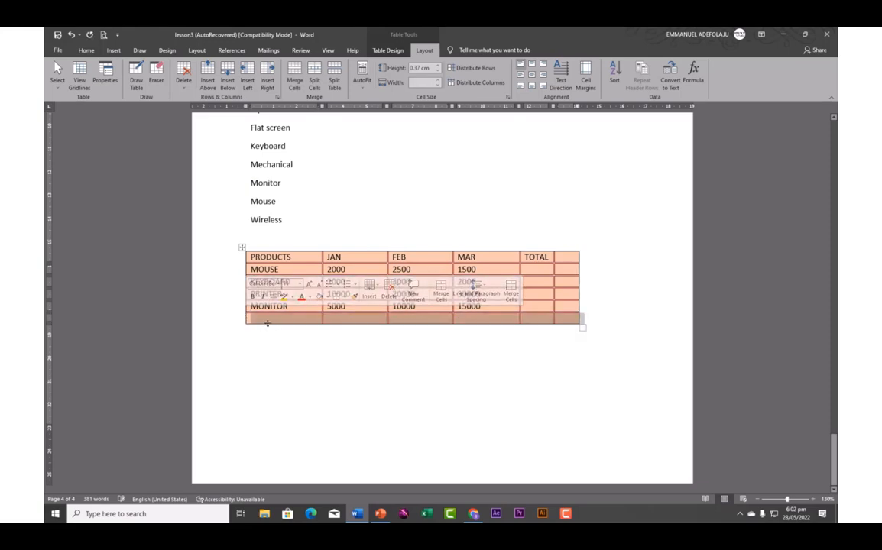
pyautogui.hotkey('ctrl', 'z')
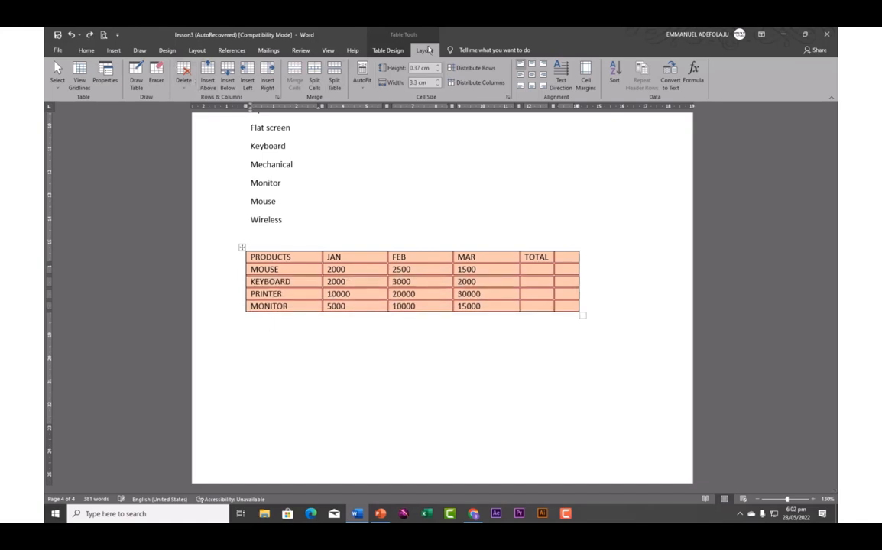
# Insert an empty row below MONITOR; try two extra right-edge columns and undo both
pyautogui.click(229, 82)
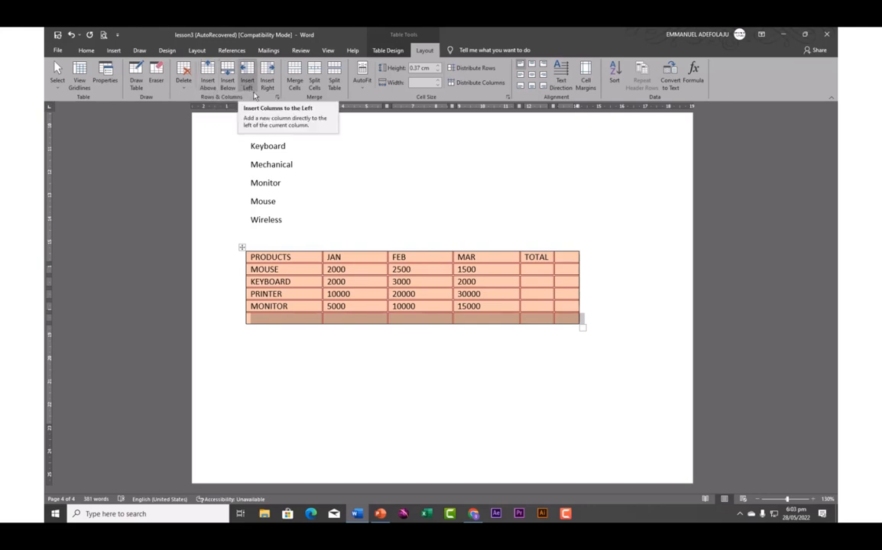
pyautogui.click(567, 270)
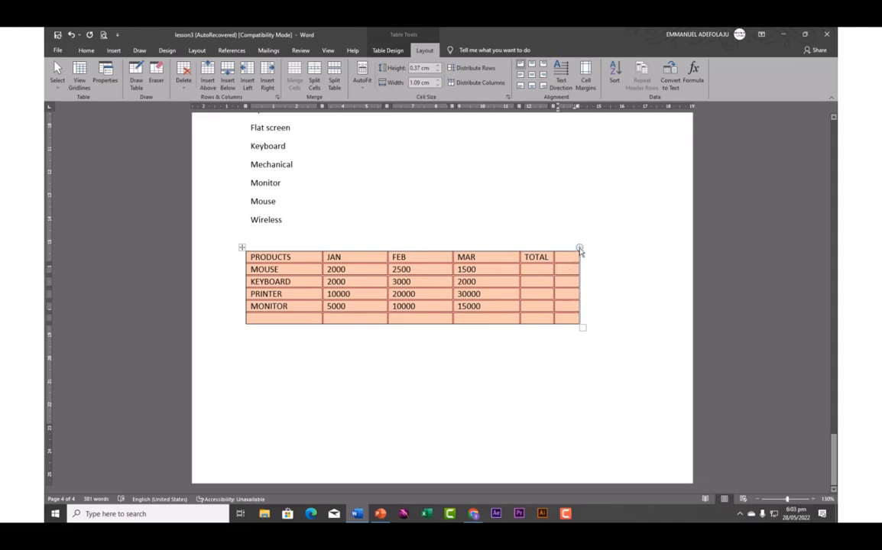
pyautogui.click(579, 248)
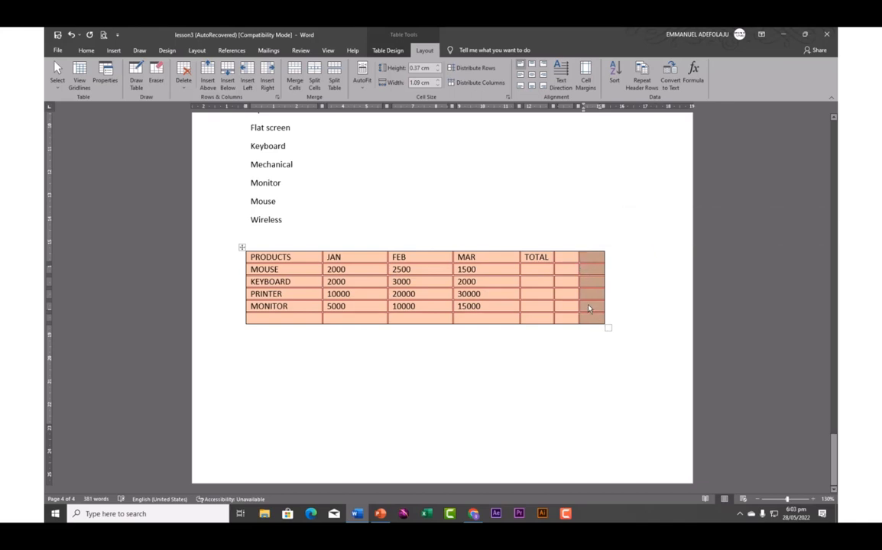
pyautogui.press('BackSpace')
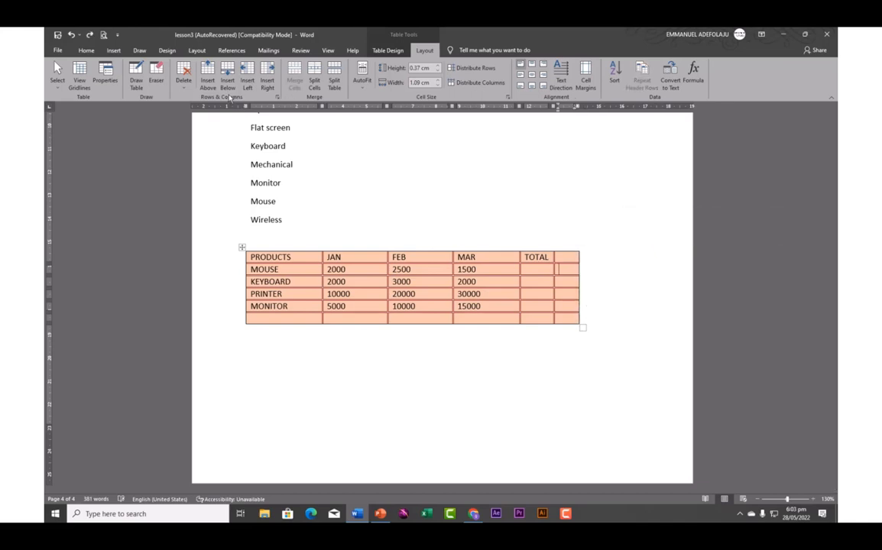
pyautogui.click(268, 79)
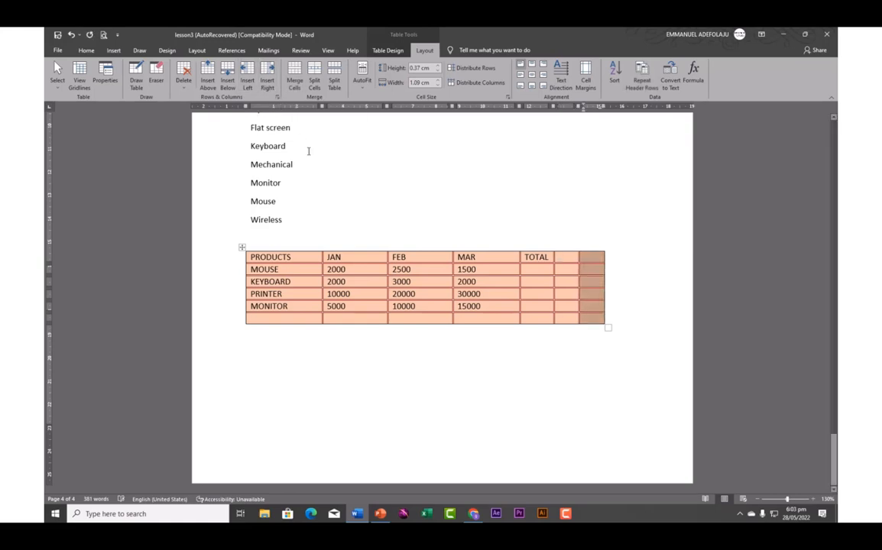
pyautogui.press('BackSpace')
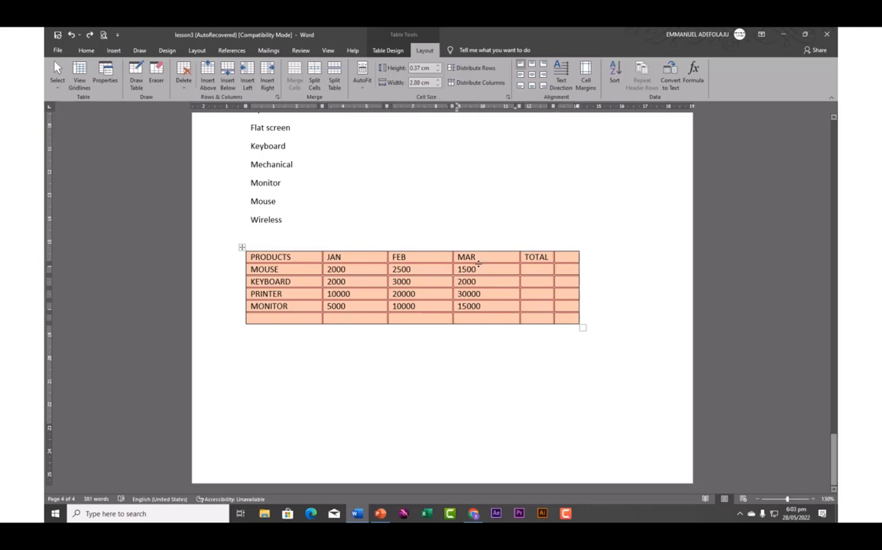
pyautogui.moveTo(458, 269); pyautogui.dragTo(508, 269)
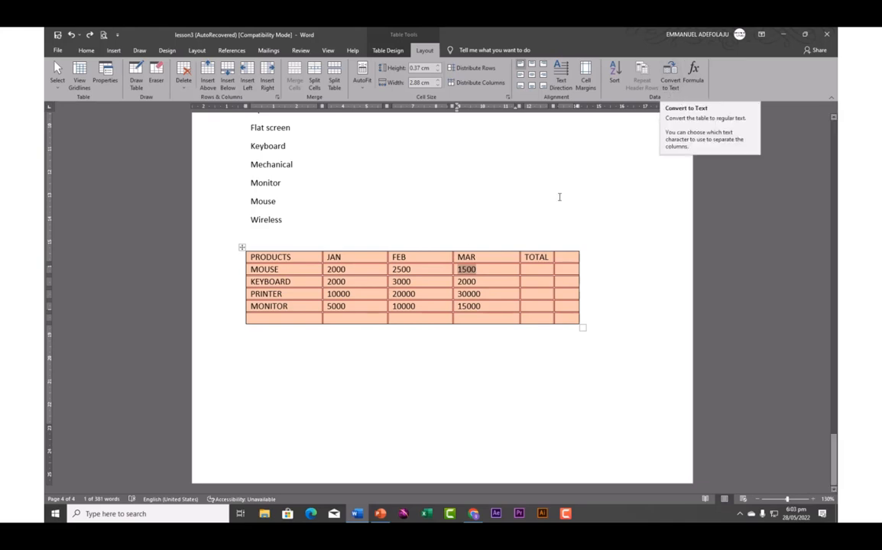
# Convert the whole sales table to tab-separated text and select the resulting lines
pyautogui.click(241, 247)
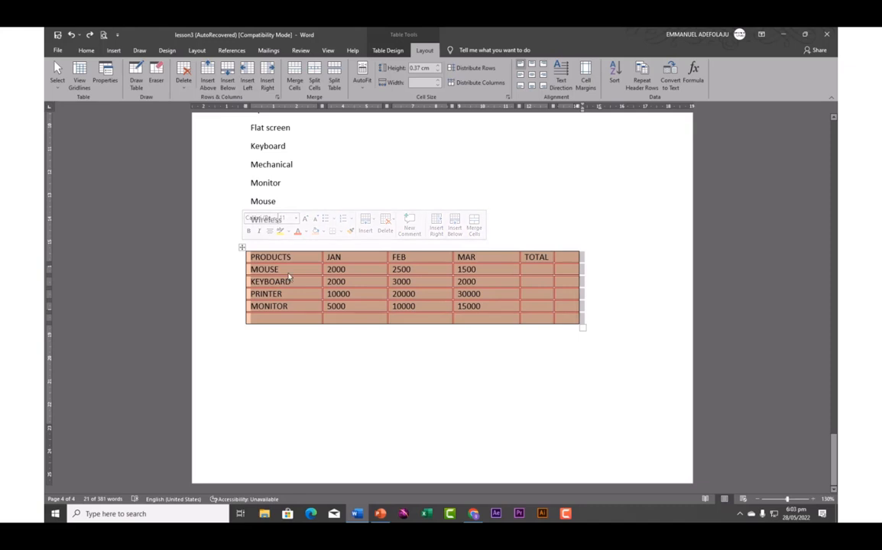
pyautogui.click(671, 86)
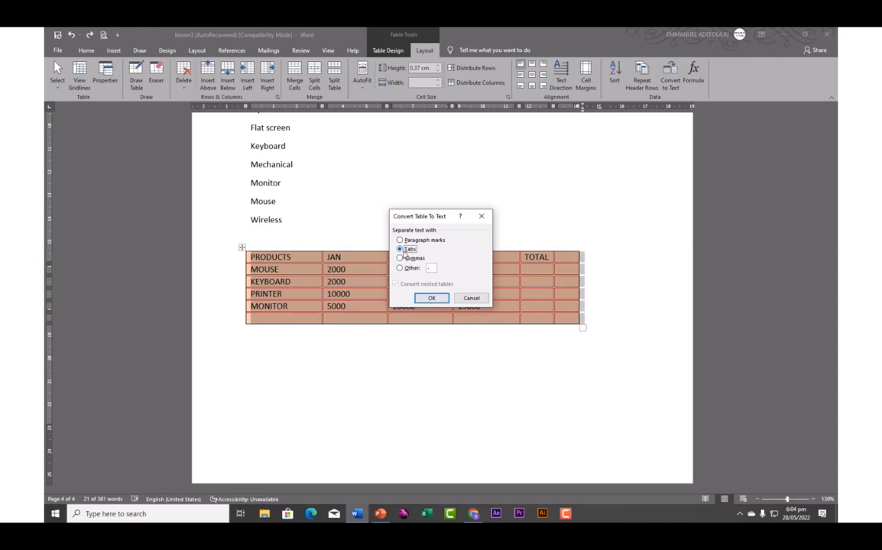
pyautogui.click(430, 298)
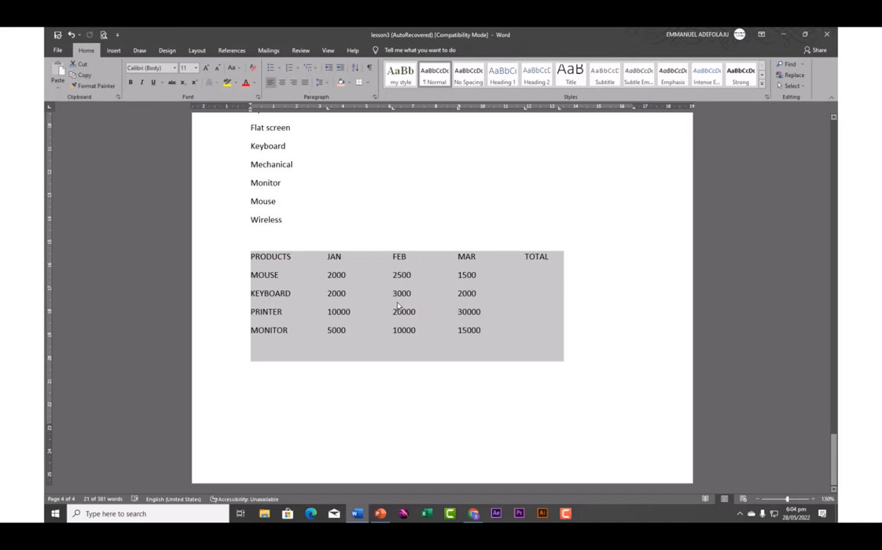
pyautogui.click(449, 240)
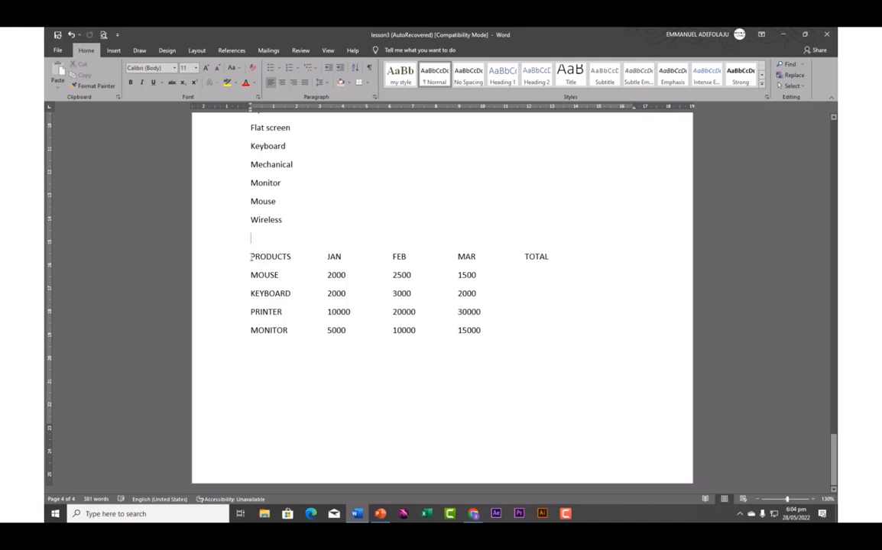
pyautogui.moveTo(251, 257); pyautogui.dragTo(473, 349)
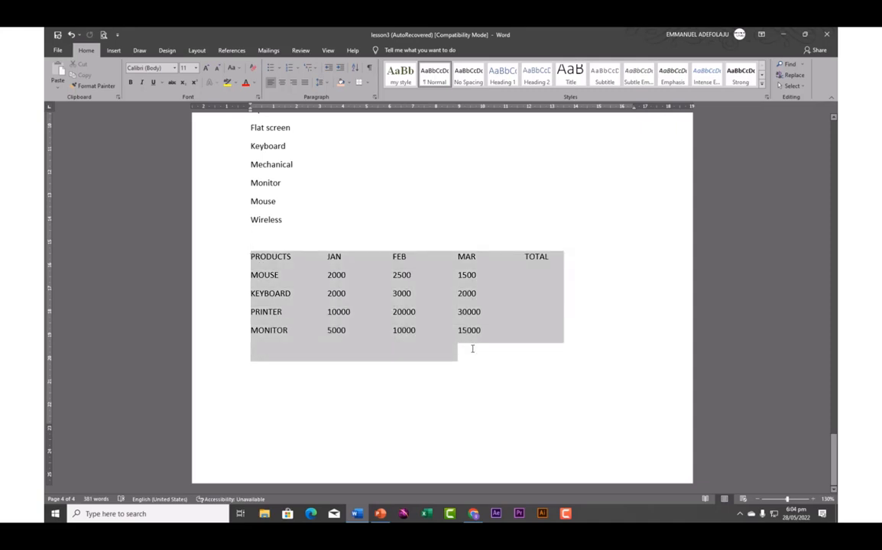
# Convert the PRODUCTS-through-MONITOR text back into a six-column table via Convert Text to Table
pyautogui.click(380, 373)
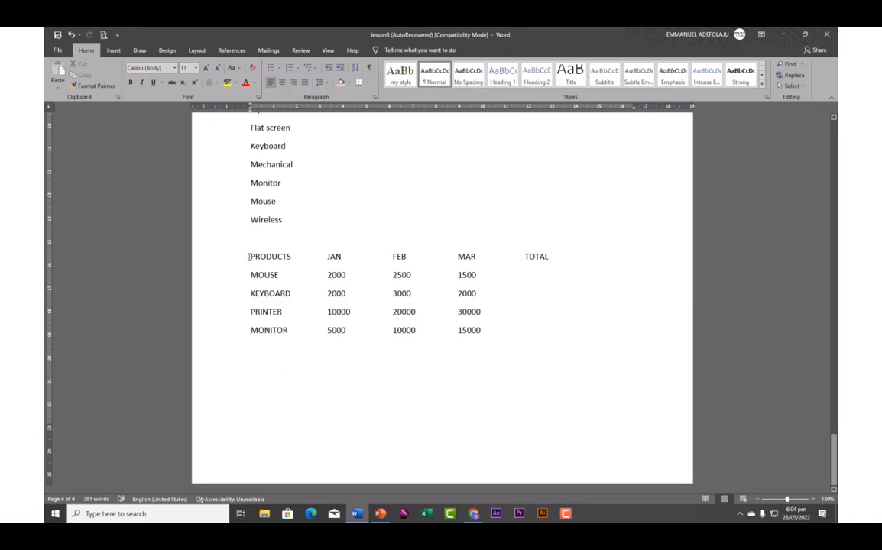
pyautogui.moveTo(249, 257); pyautogui.dragTo(565, 335)
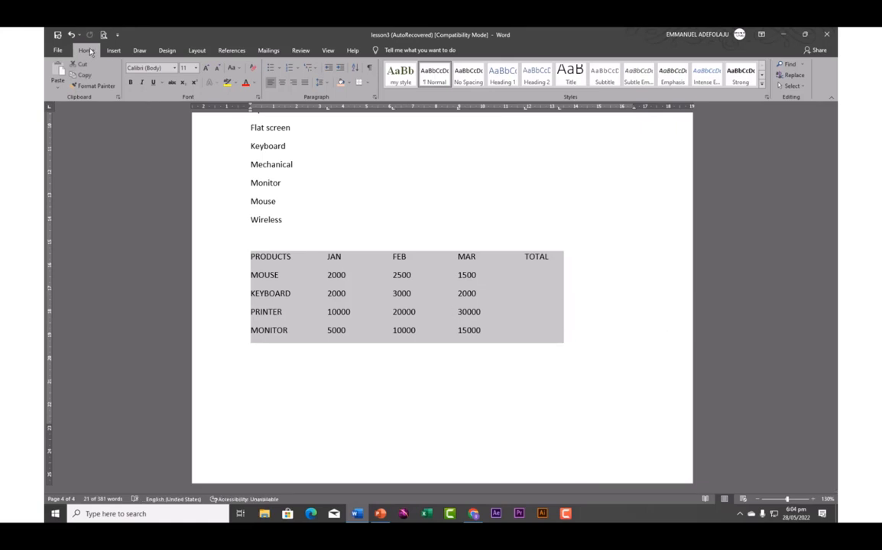
pyautogui.click(113, 51)
pyautogui.click(122, 76)
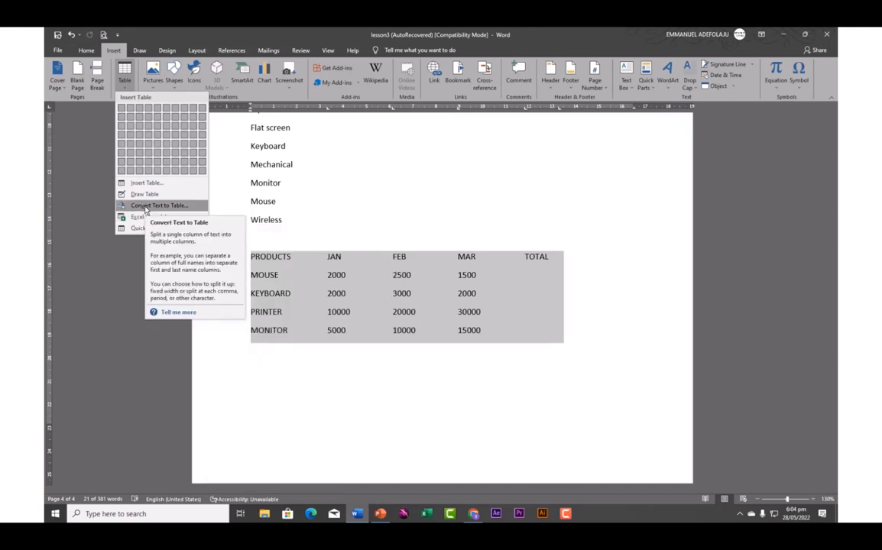
pyautogui.click(145, 207)
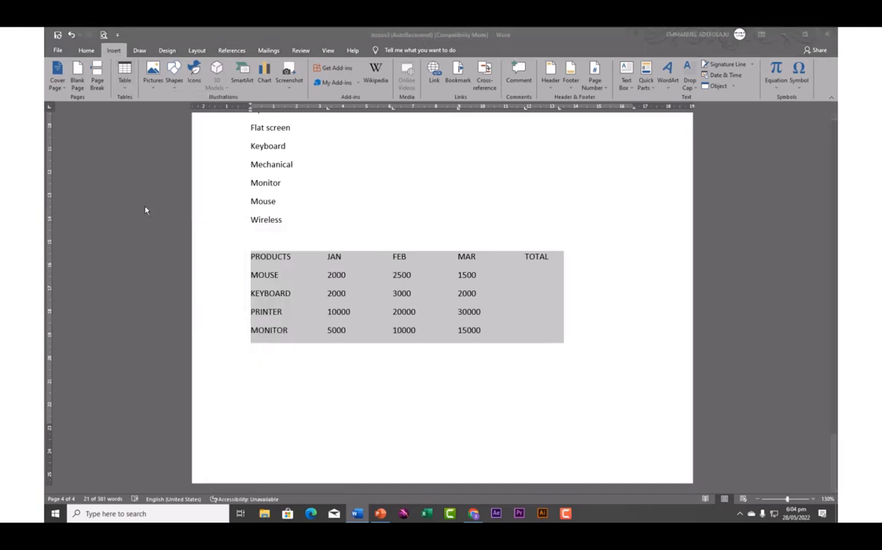
pyautogui.click(525, 282)
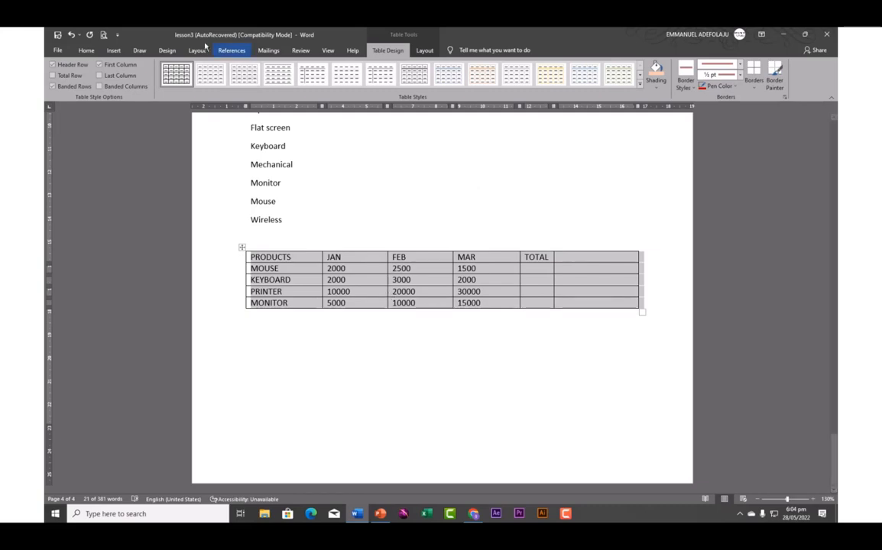
pyautogui.click(423, 50)
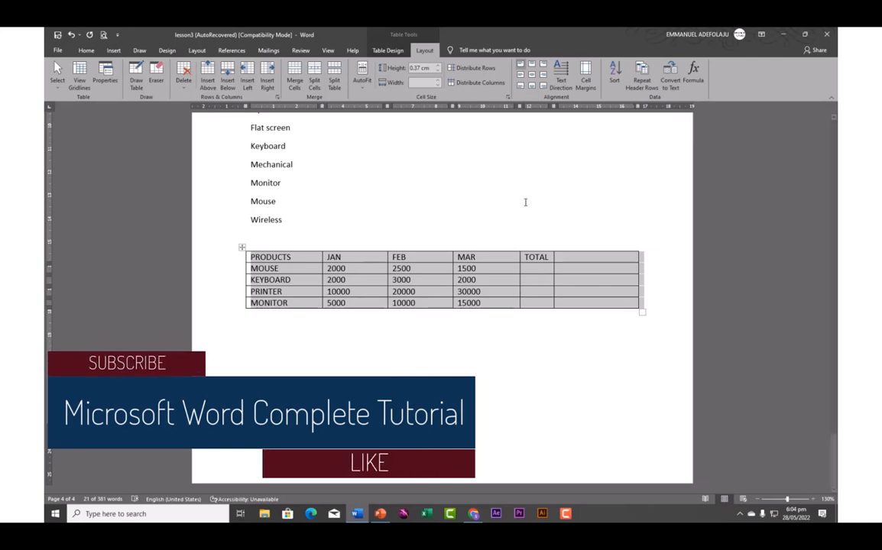
pyautogui.click(535, 274)
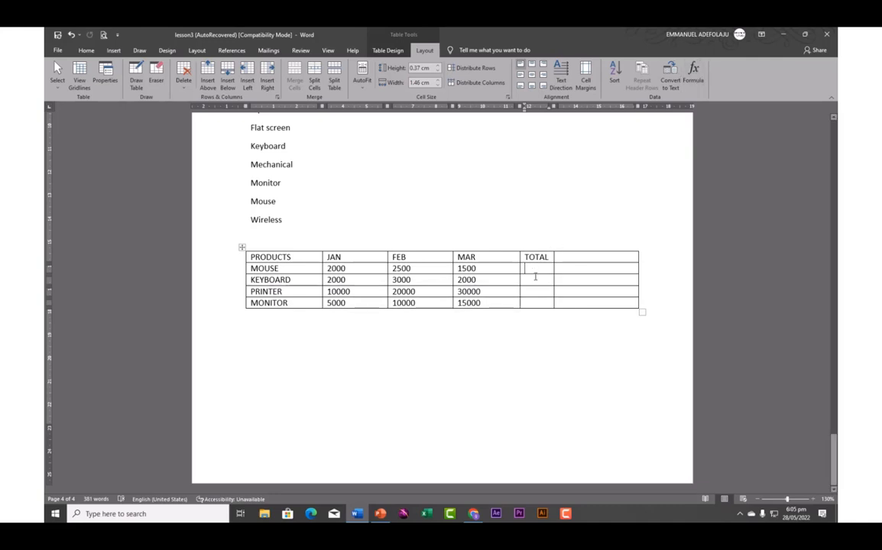
# Insert a =SUM(LEFT) formula in the MOUSE TOTAL cell, giving 6000
pyautogui.click(694, 73)
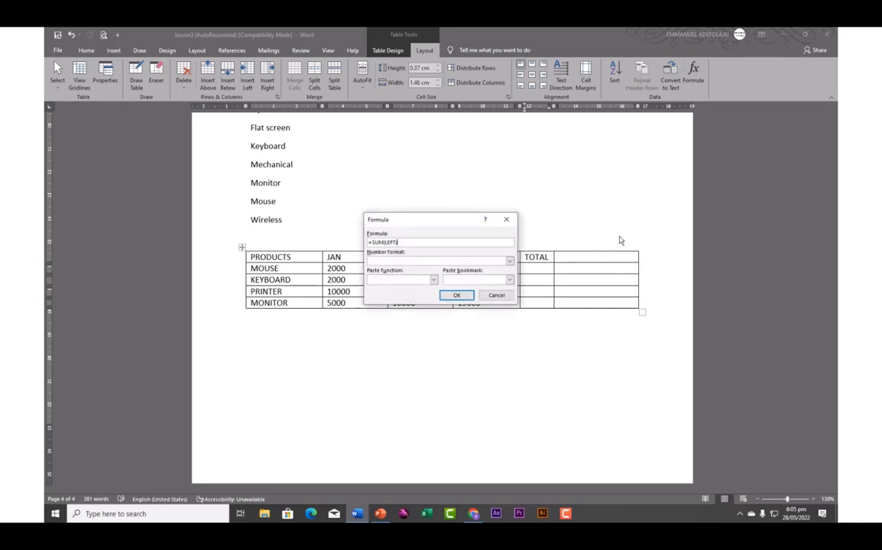
pyautogui.moveTo(428, 221); pyautogui.dragTo(377, 183)
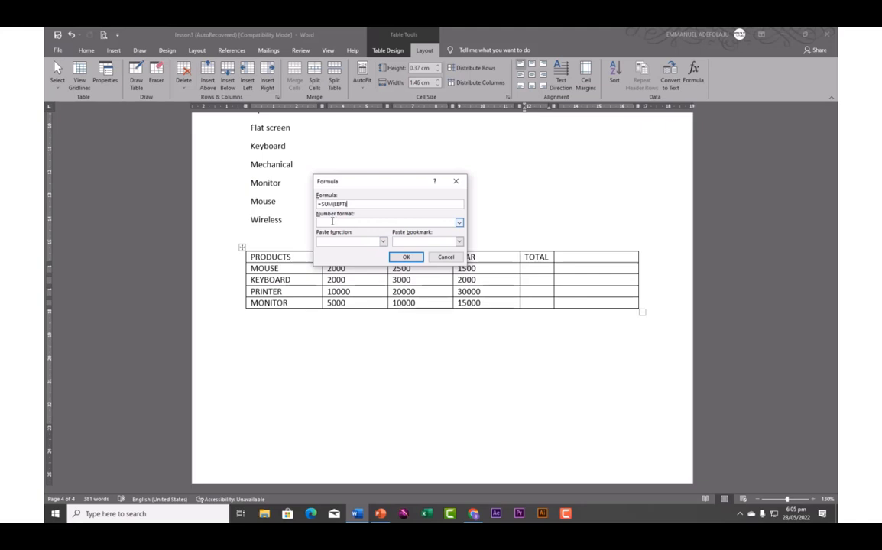
pyautogui.click(459, 223)
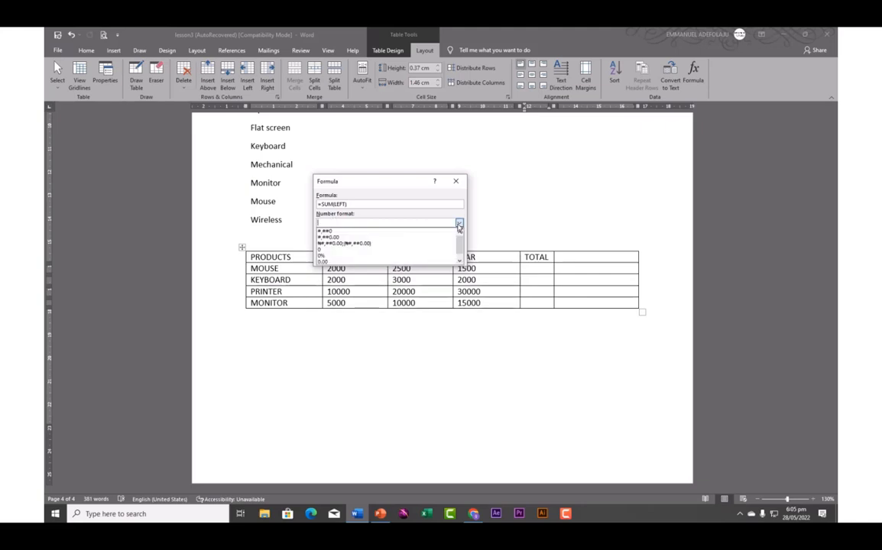
pyautogui.click(459, 223)
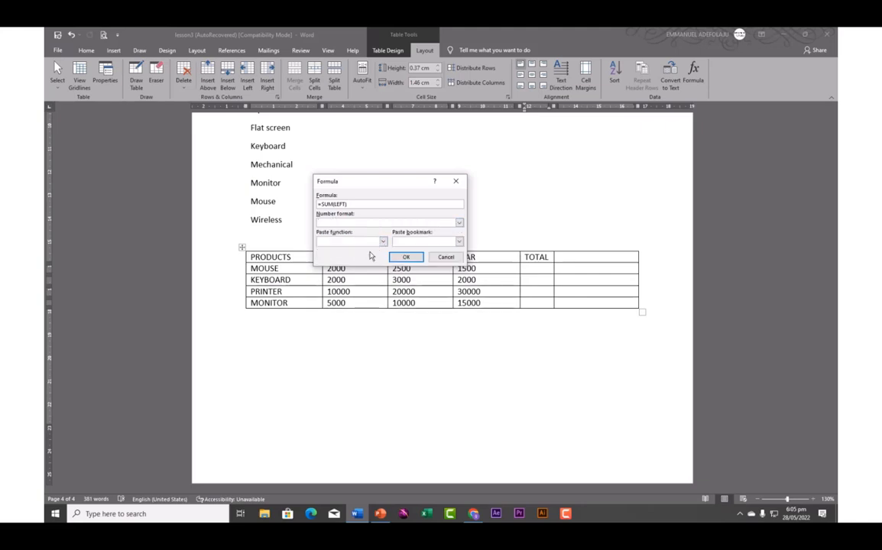
pyautogui.click(383, 242)
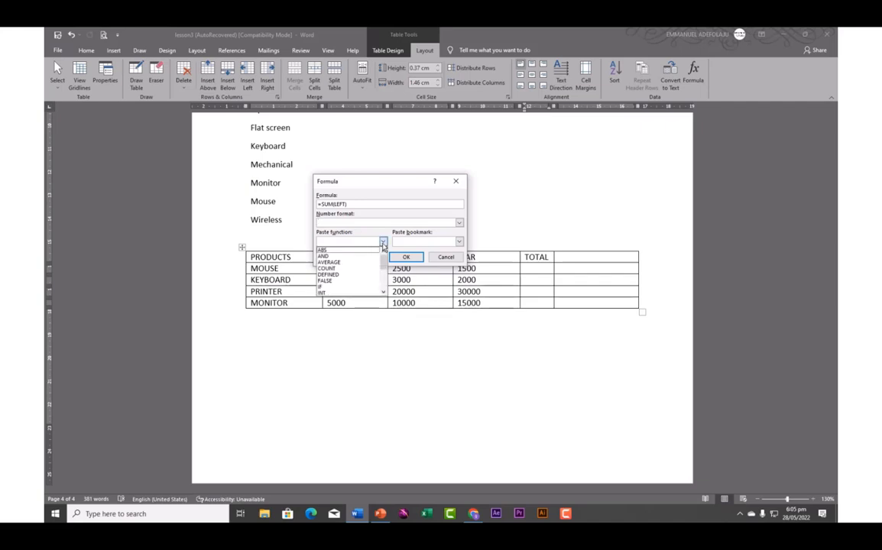
pyautogui.click(383, 243)
pyautogui.click(383, 243)
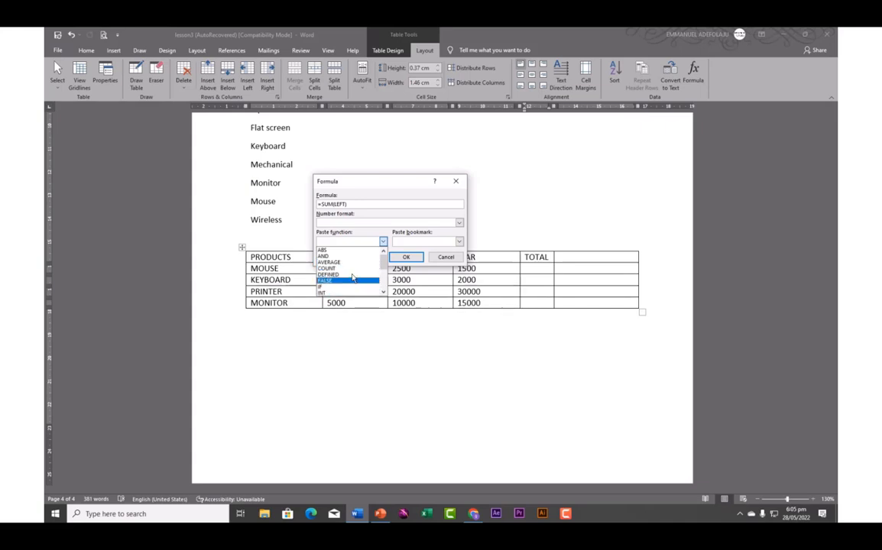
pyautogui.click(383, 243)
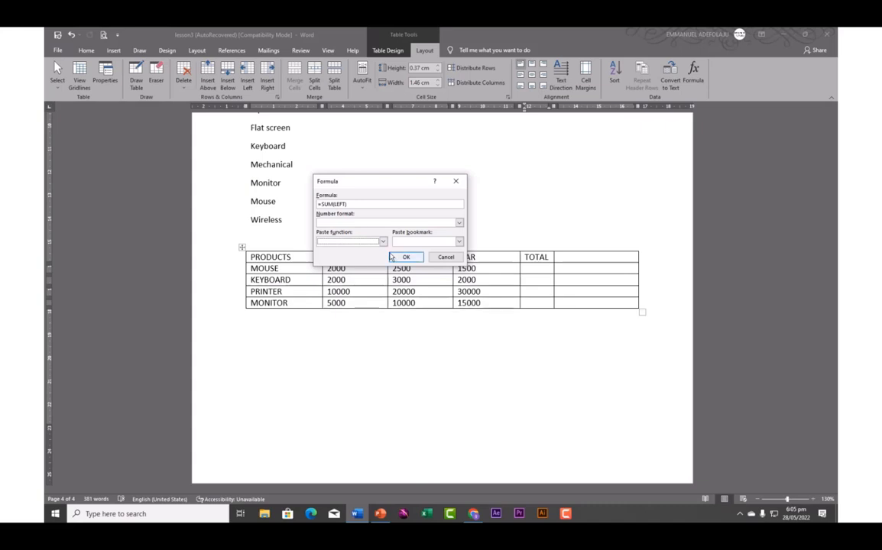
pyautogui.click(406, 258)
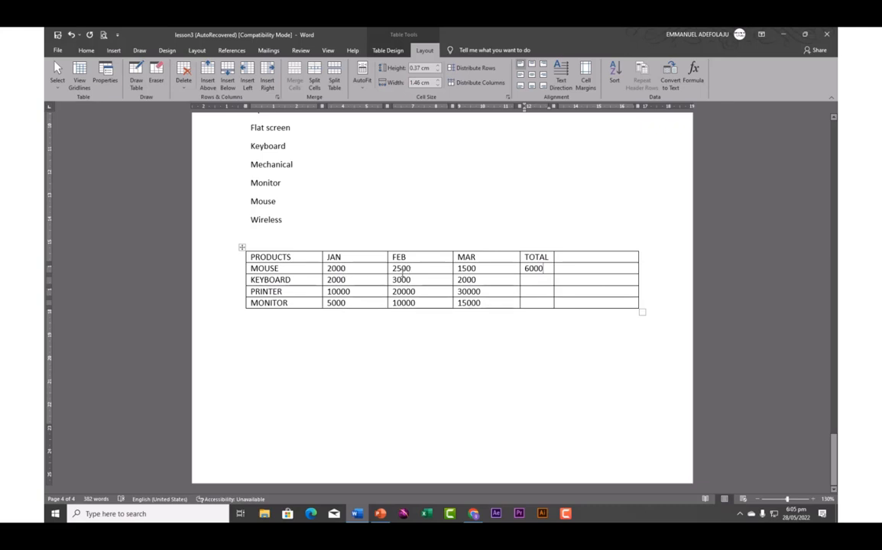
# Give KEYBOARD's TOTAL cell a =SUM(LEFT) formula, showing 7000
pyautogui.click(527, 282)
pyautogui.click(694, 74)
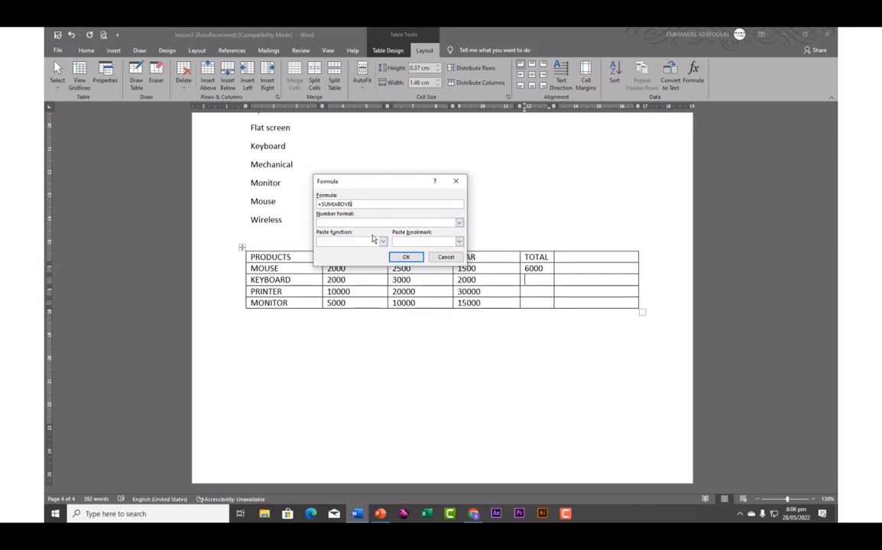
pyautogui.press('BackSpace')
pyautogui.press('BackSpace')
pyautogui.write('left')
pyautogui.click(406, 257)
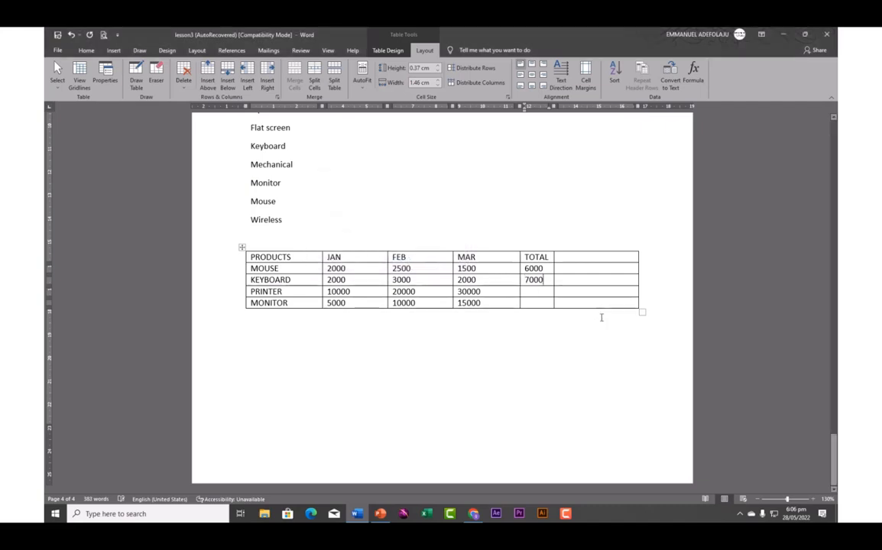
# Give the PRINTER and MONITOR TOTAL cells =SUM(LEFT) formulas, showing 60000 and 30000
pyautogui.click(539, 291)
pyautogui.click(696, 75)
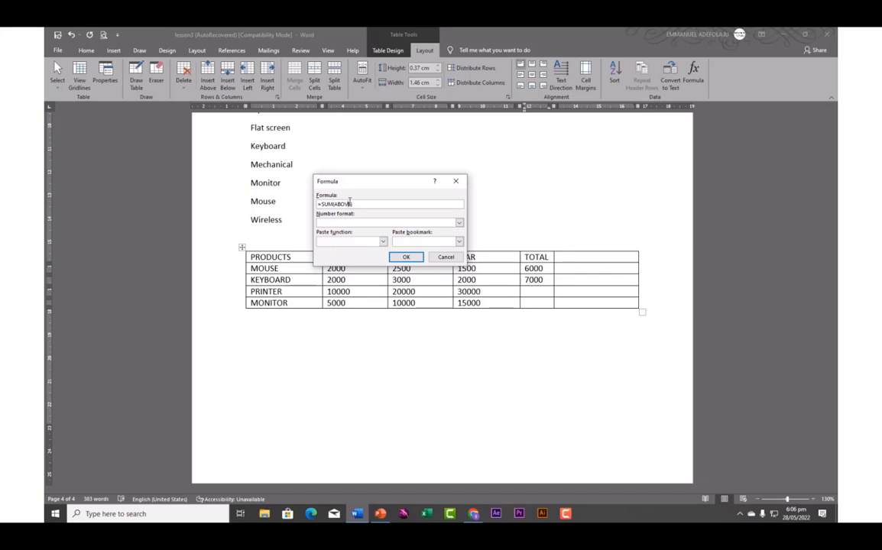
pyautogui.press('BackSpace')
pyautogui.press('BackSpace')
pyautogui.press('BackSpace')
pyautogui.press('BackSpace')
pyautogui.press('BackSpace')
pyautogui.press('BackSpace')
pyautogui.write('left)')
pyautogui.click(405, 258)
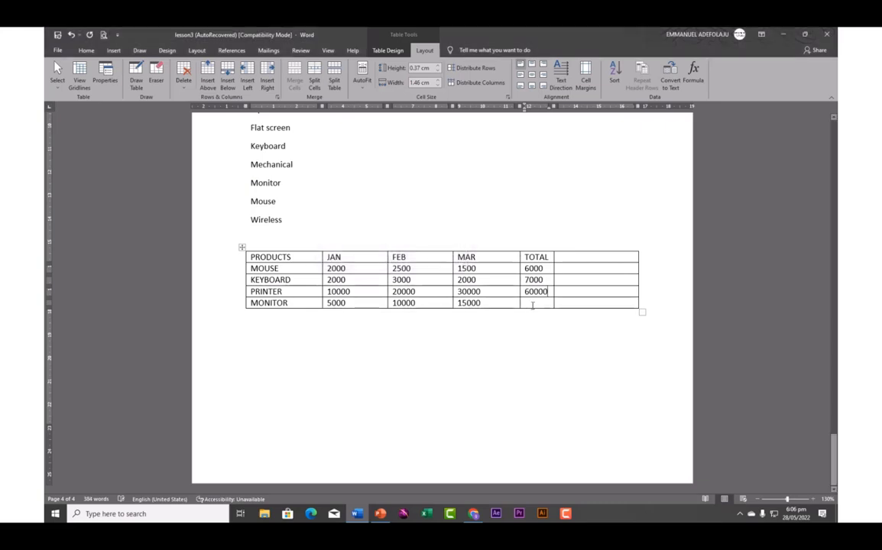
pyautogui.click(532, 305)
pyautogui.click(694, 83)
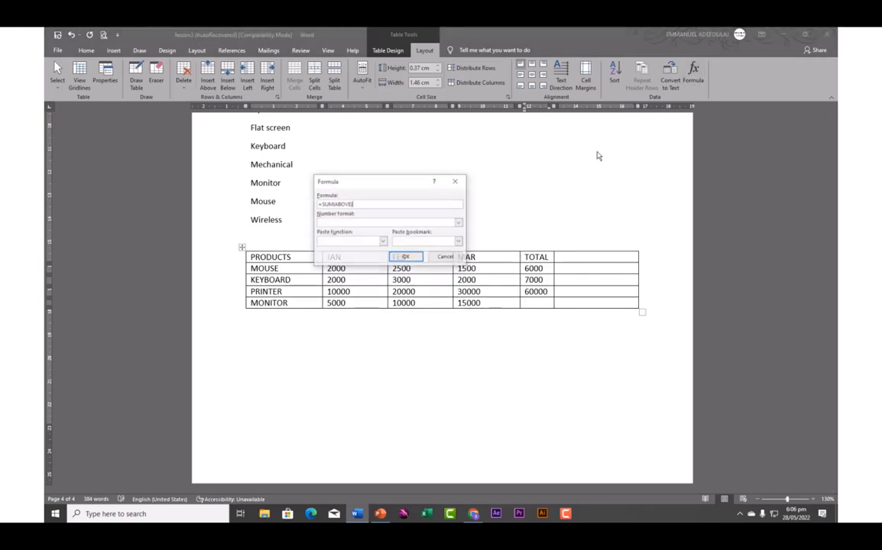
pyautogui.press('BackSpace')
pyautogui.press('BackSpace')
pyautogui.press('BackSpace')
pyautogui.press('BackSpace')
pyautogui.press('BackSpace')
pyautogui.press('BackSpace')
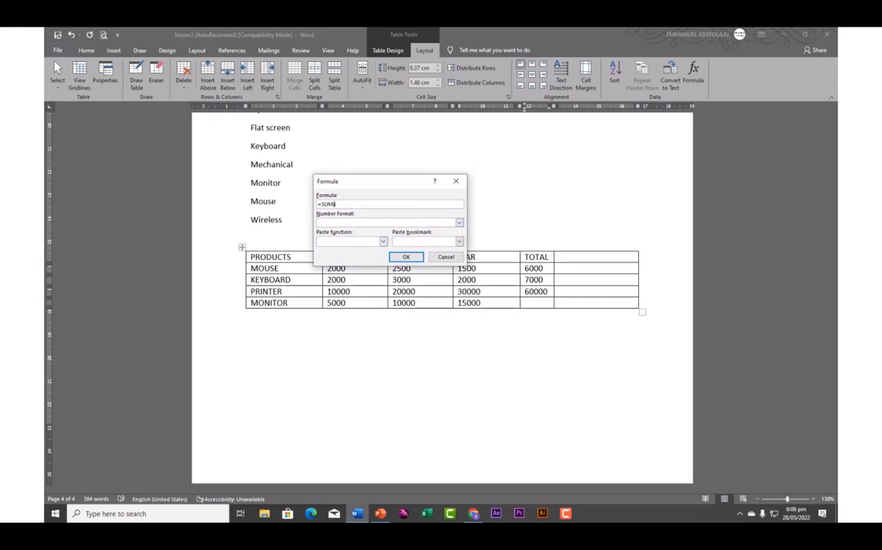
pyautogui.write('left)')
pyautogui.click(405, 258)
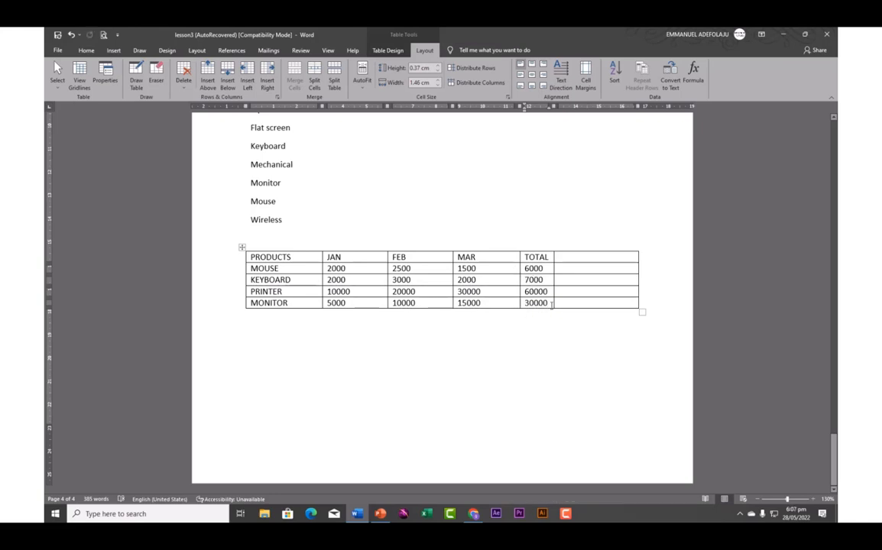
pyautogui.click(693, 71)
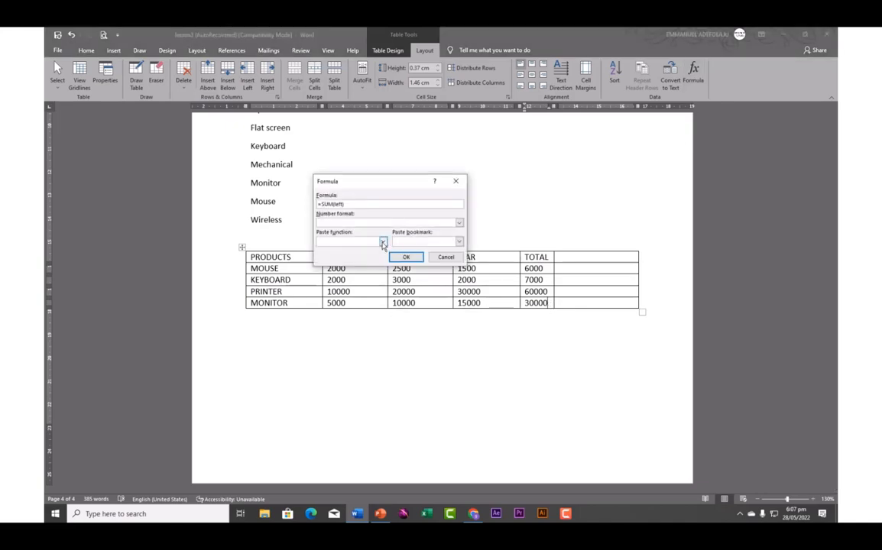
pyautogui.click(383, 241)
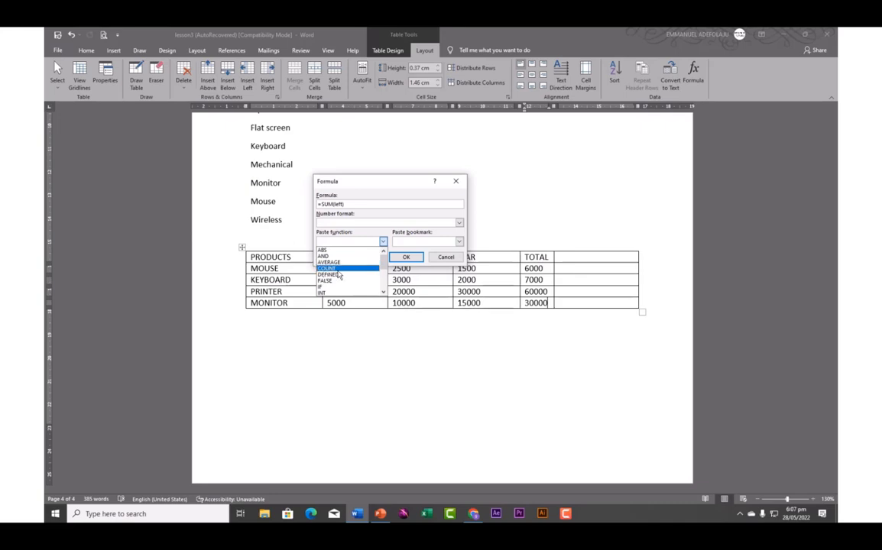
pyautogui.moveTo(382, 265); pyautogui.dragTo(383, 288)
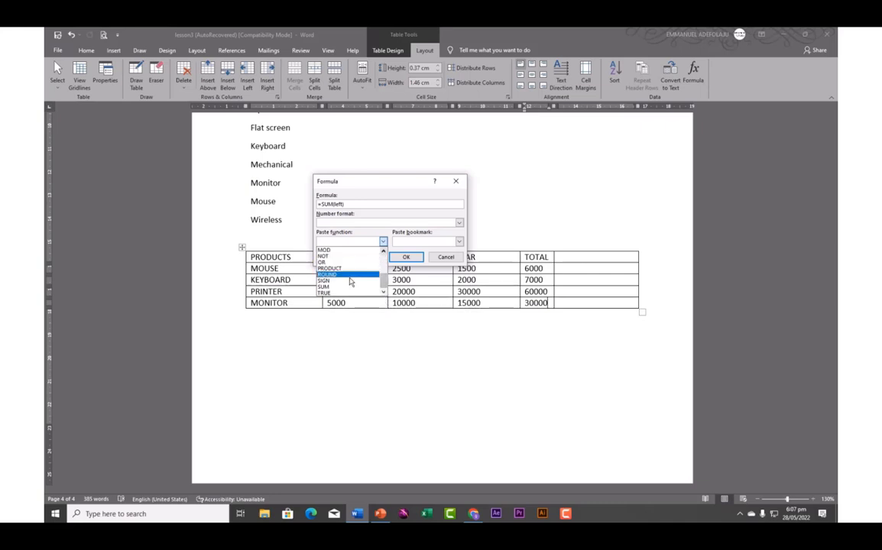
pyautogui.click(383, 242)
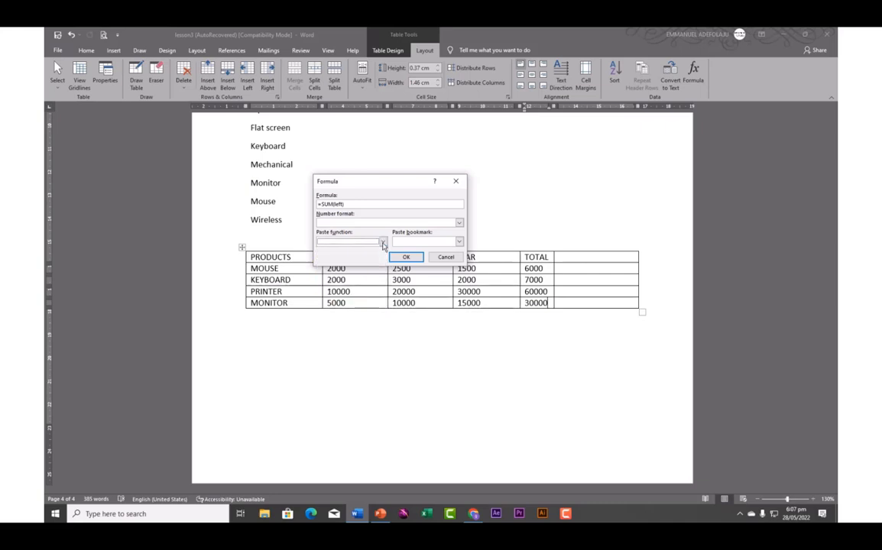
pyautogui.click(446, 257)
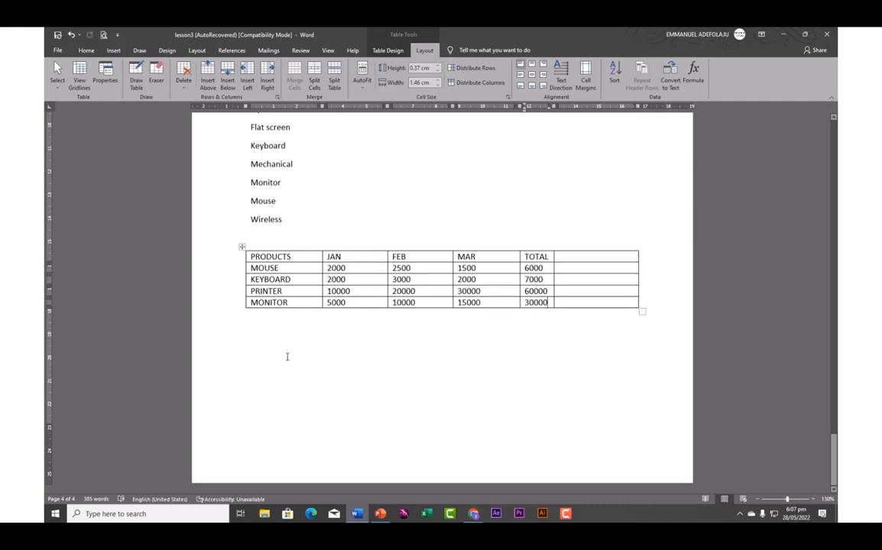
pyautogui.click(249, 344)
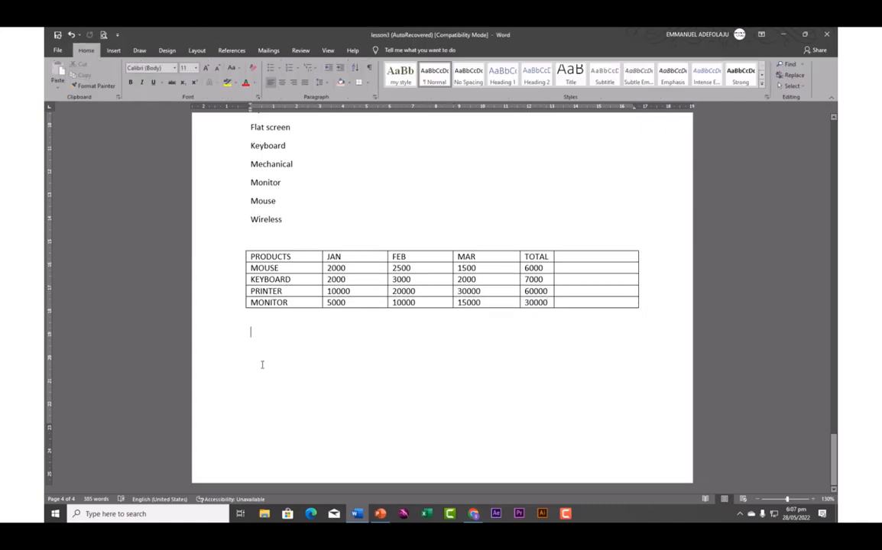
pyautogui.write('pr')
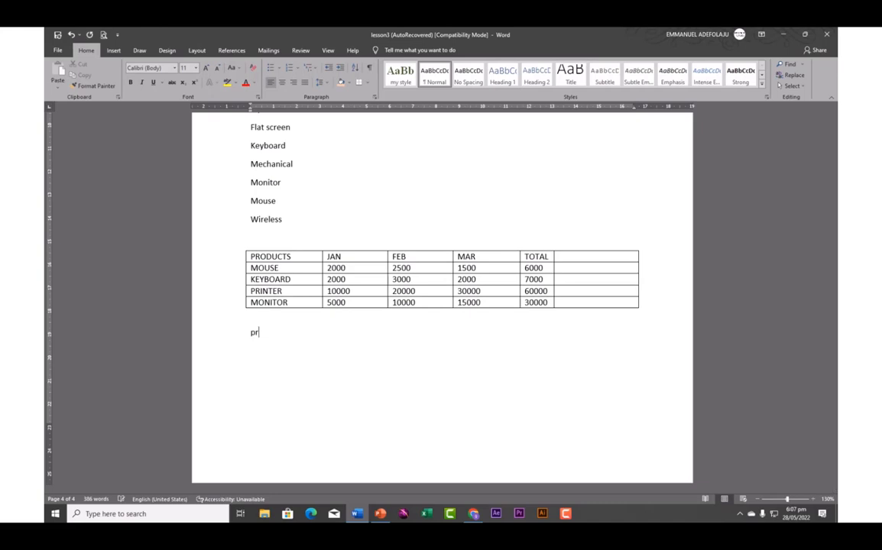
pyautogui.write('oducts')
pyautogui.press('Tab')
pyautogui.write('jan')
pyautogui.write('b')
pyautogui.press('Tab')
pyautogui.write('tota')
pyautogui.write('use')
pyautogui.write(' 1000')
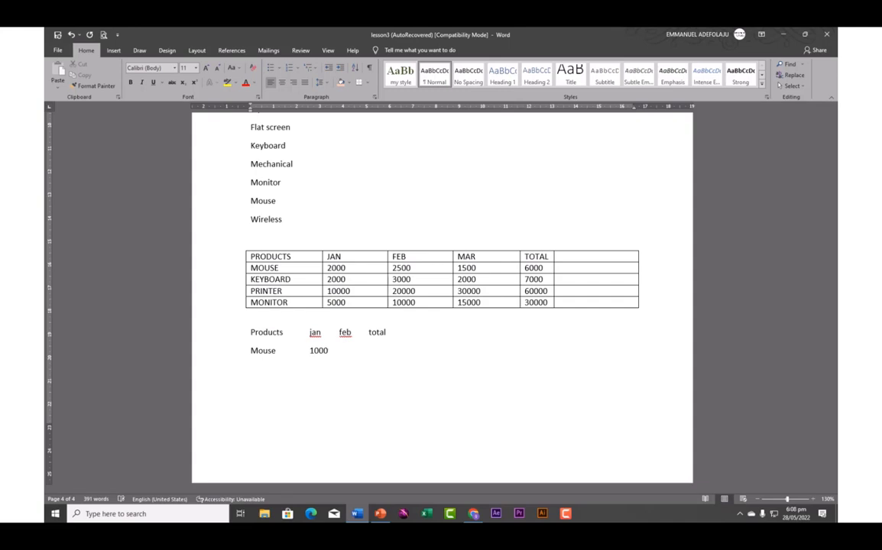
pyautogui.write('500 ')
pyautogui.write('1000 ')
pyautogui.write('ke')
pyautogui.write('yboa')
pyautogui.write('rd')
pyautogui.press('Tab')
pyautogui.write('1')
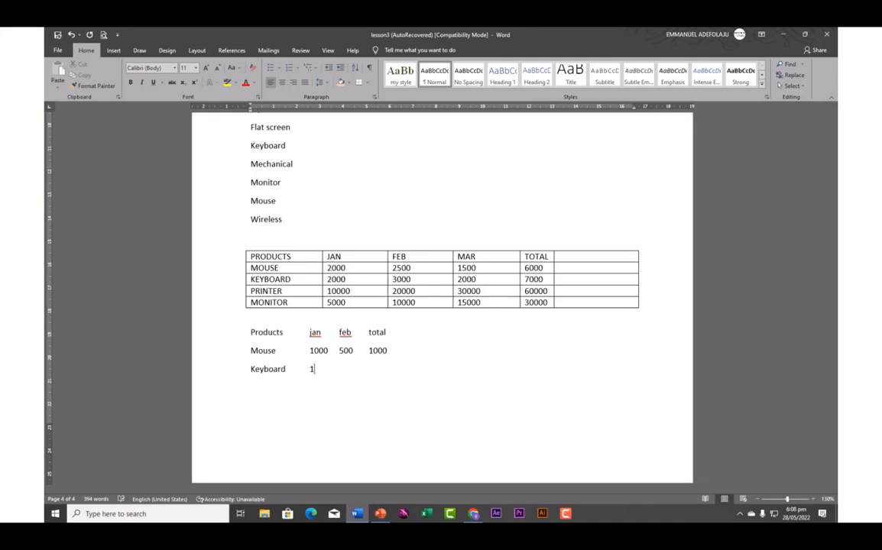
pyautogui.write('500\t1000\t2000')
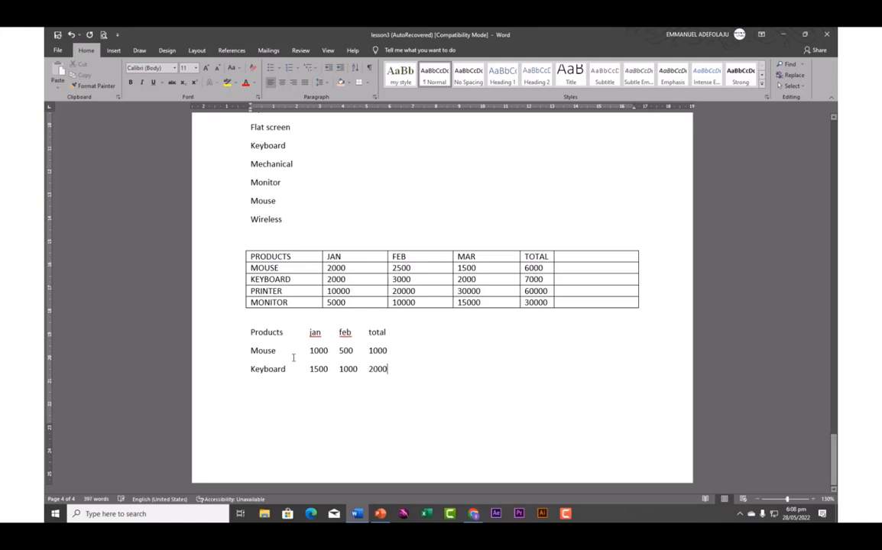
pyautogui.moveTo(251, 332); pyautogui.dragTo(393, 377)
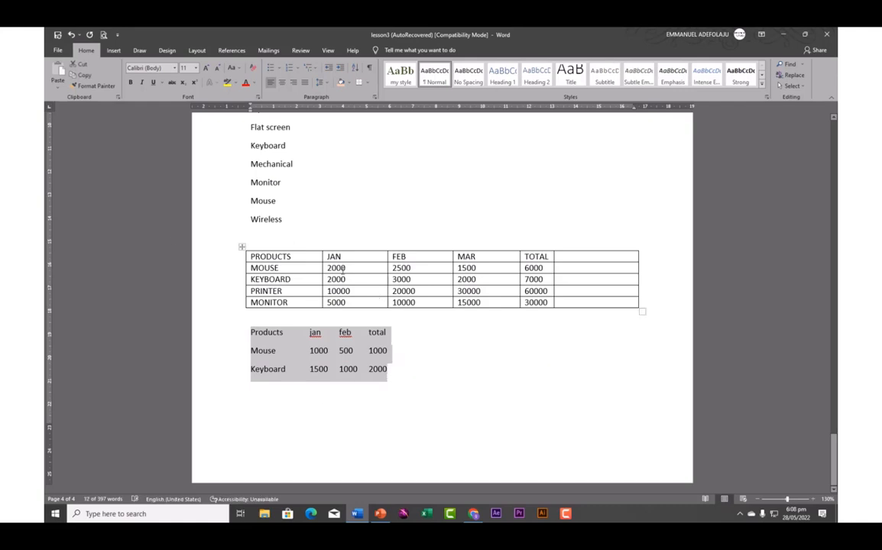
# Convert the selected product lines into a 4-column table separated at tabs
pyautogui.click(113, 50)
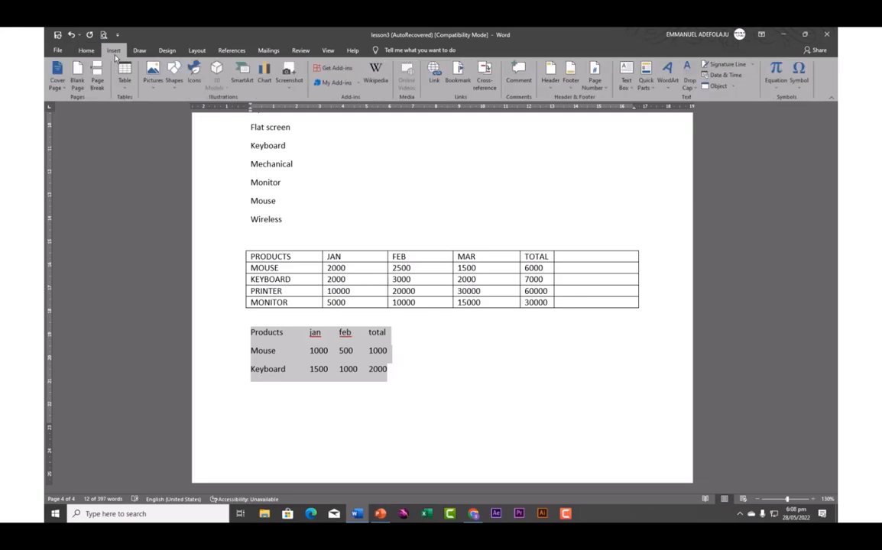
pyautogui.click(124, 89)
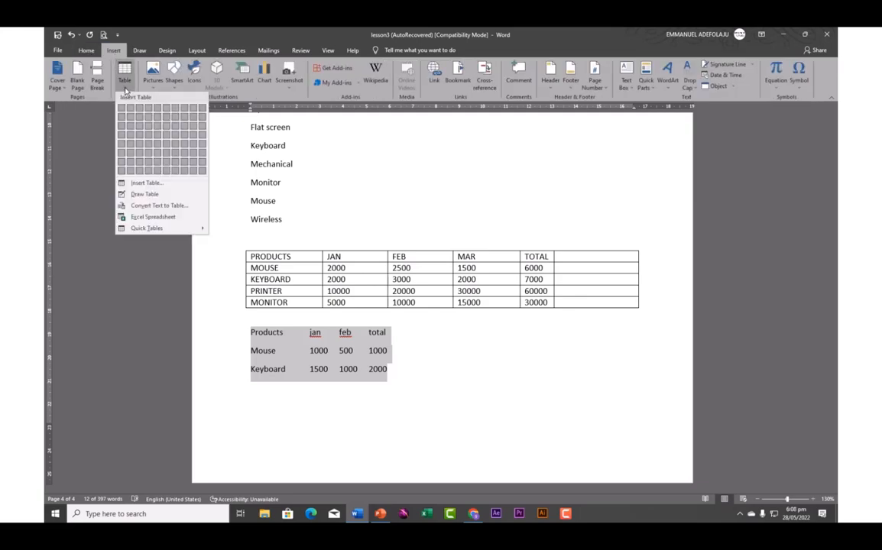
pyautogui.click(163, 206)
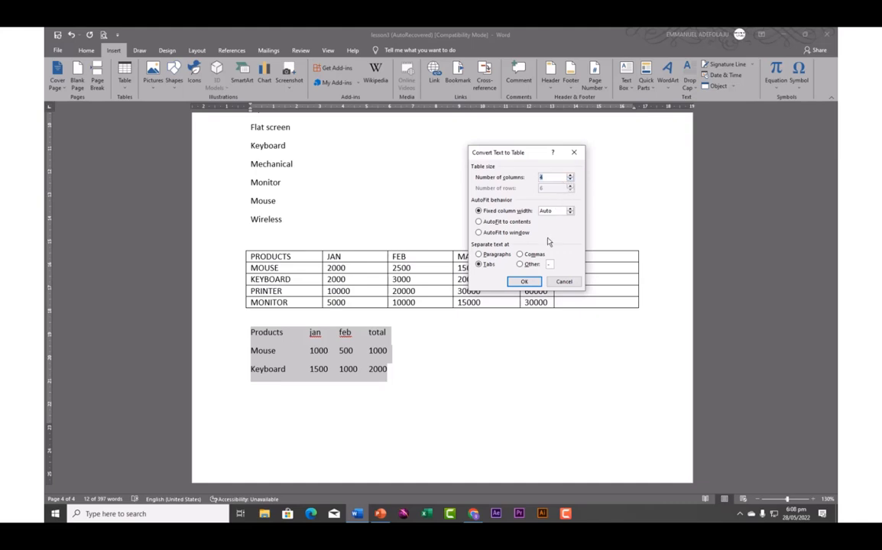
pyautogui.click(526, 284)
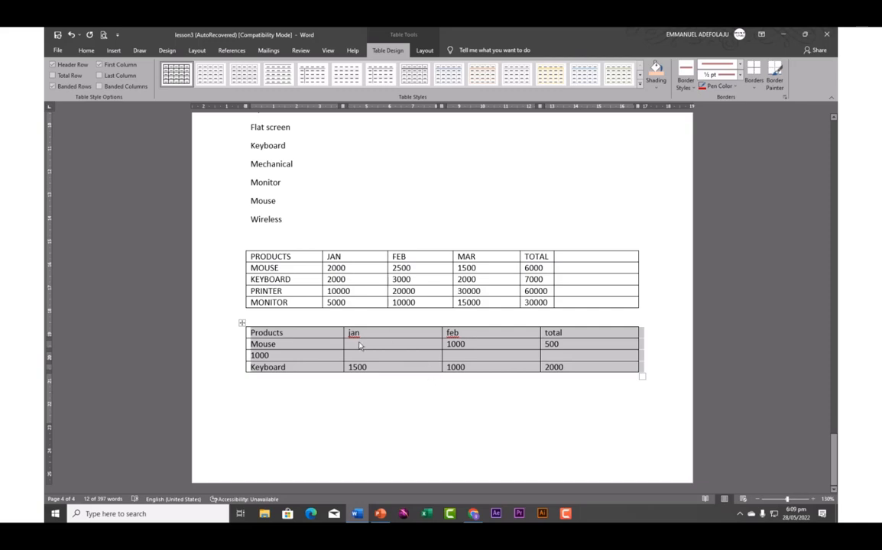
# Clear the second table's contents and delete its first cell, shifting cells left
pyautogui.click(240, 326)
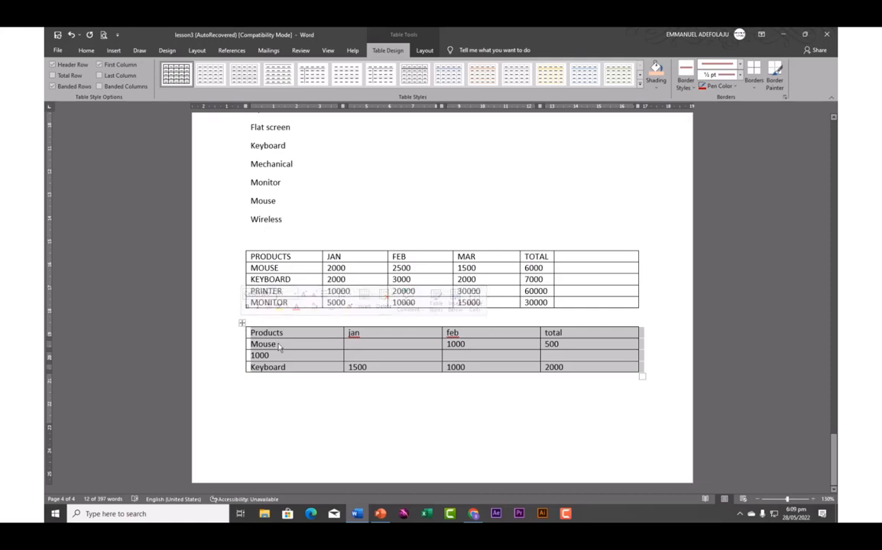
pyautogui.press('Delete')
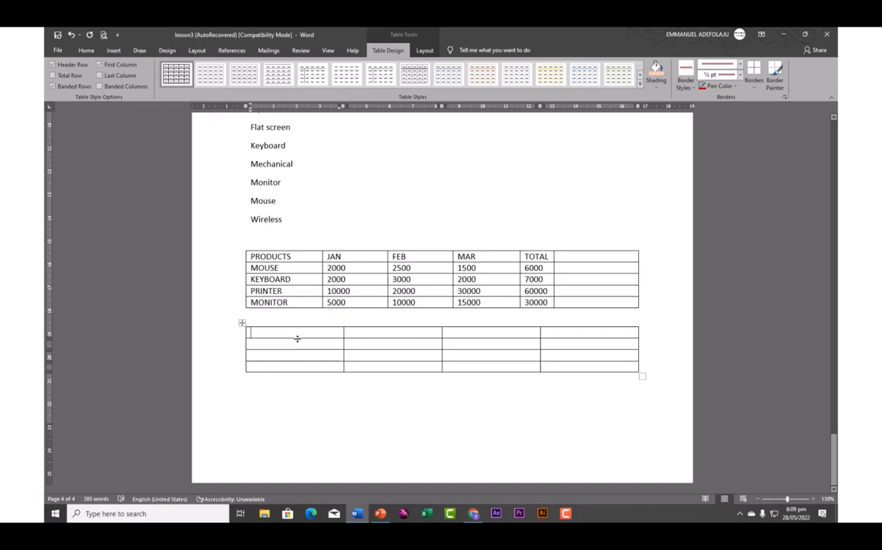
pyautogui.rightClick(293, 337)
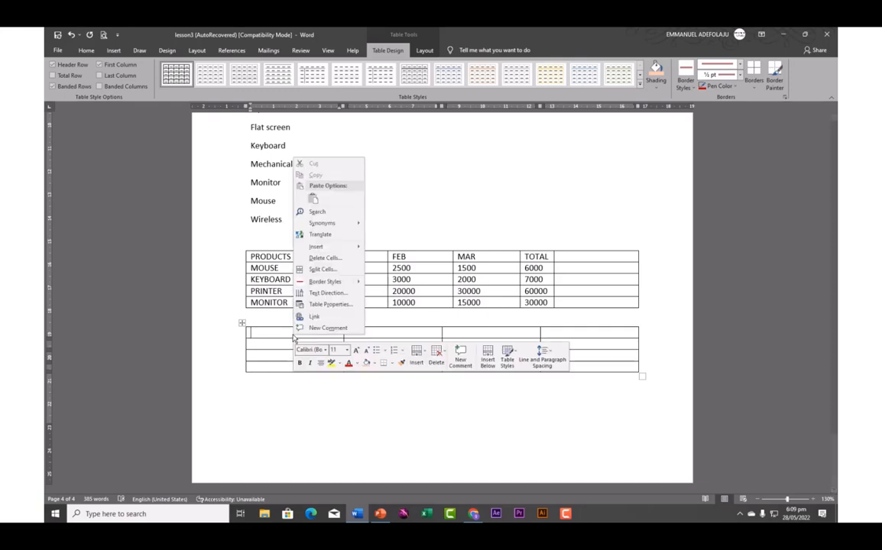
pyautogui.click(330, 258)
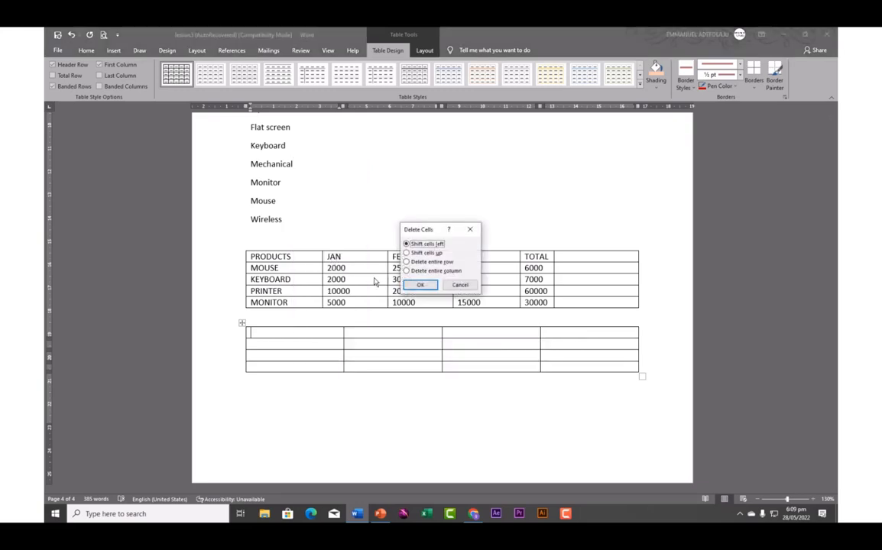
pyautogui.click(428, 288)
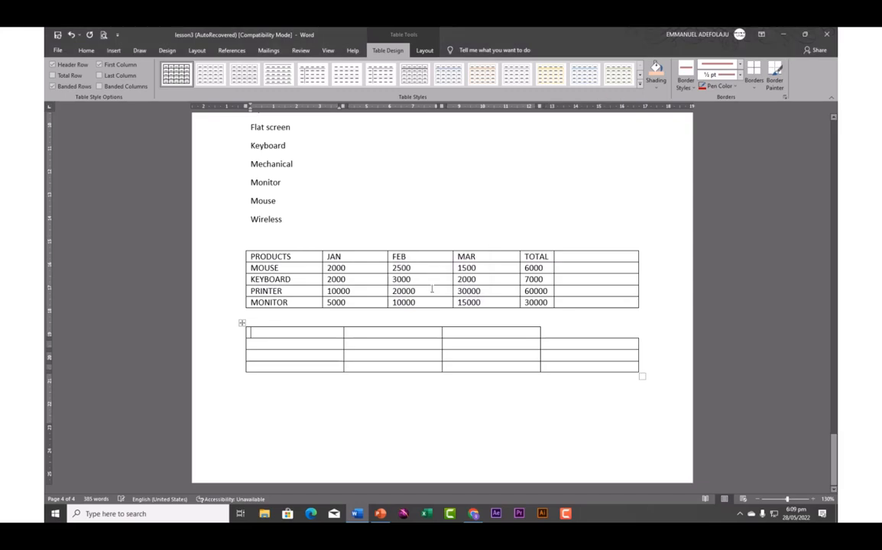
# Delete the entire empty second table and place the caret below the products table
pyautogui.rightClick(331, 342)
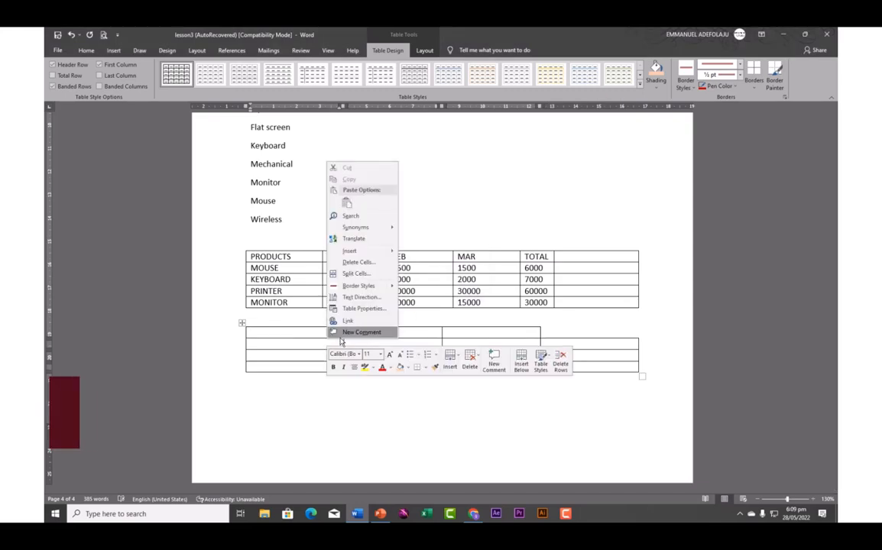
pyautogui.click(259, 334)
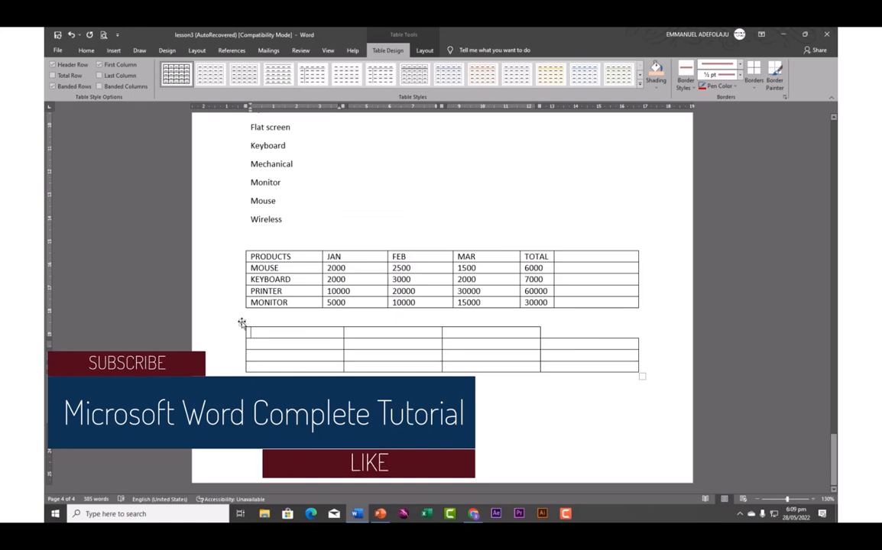
pyautogui.click(241, 323)
pyautogui.rightClick(309, 347)
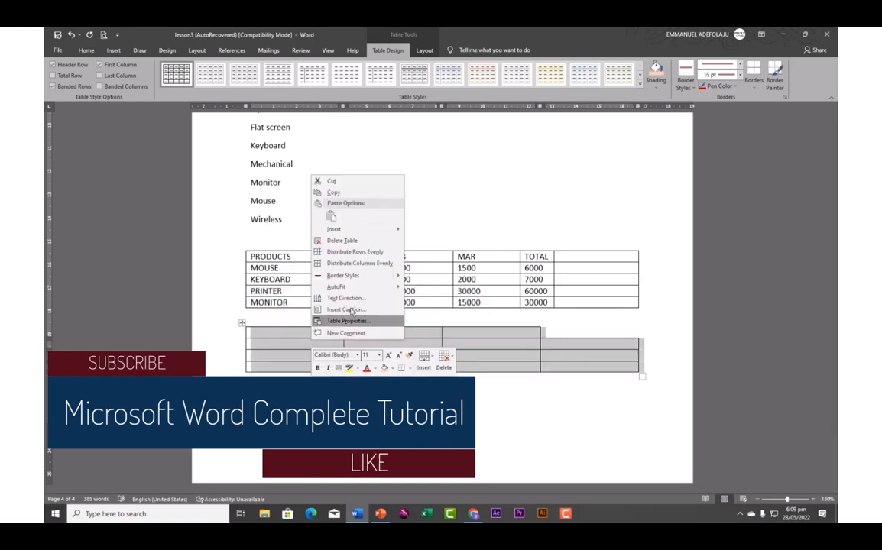
pyautogui.click(341, 240)
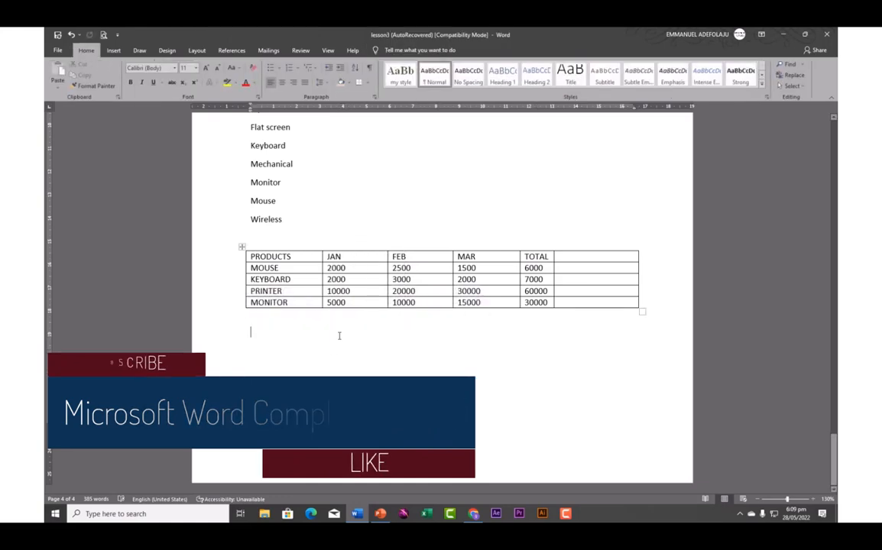
pyautogui.click(272, 324)
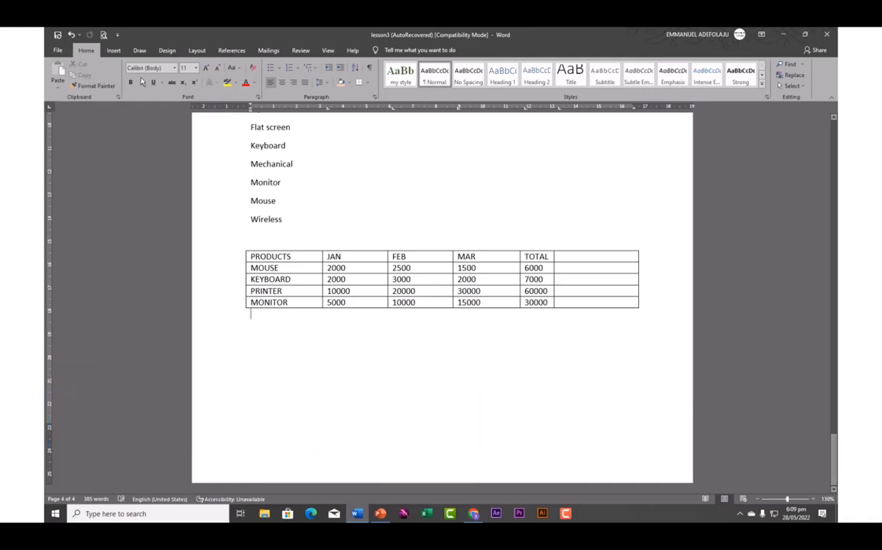
pyautogui.click(113, 50)
# Insert the Built-In Calendar 2 quick table, showing May, below the products table
pyautogui.click(125, 79)
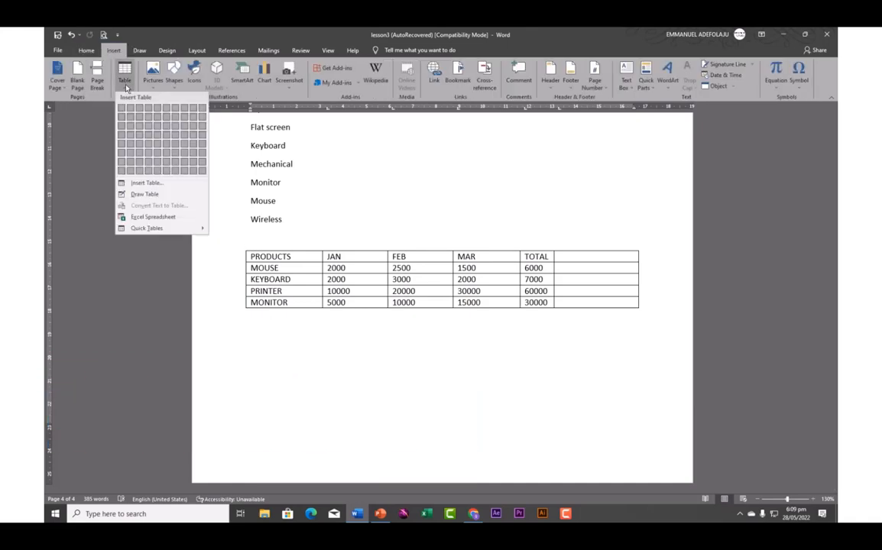
pyautogui.moveTo(160, 229)
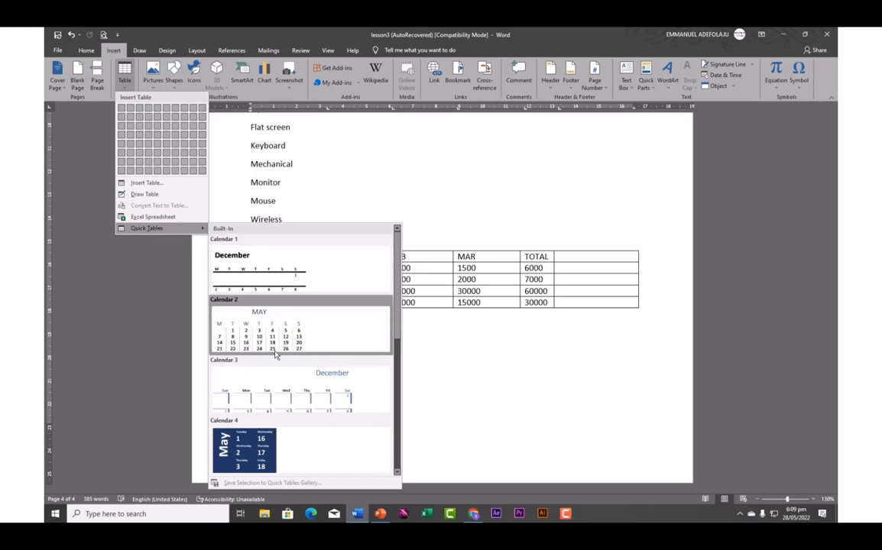
pyautogui.scroll(-5, 268, 359)
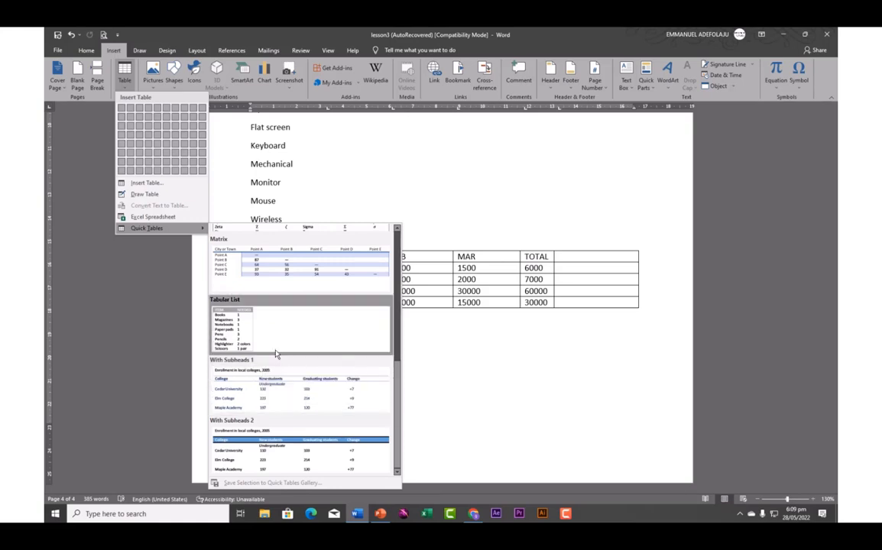
pyautogui.scroll(5, 275, 353)
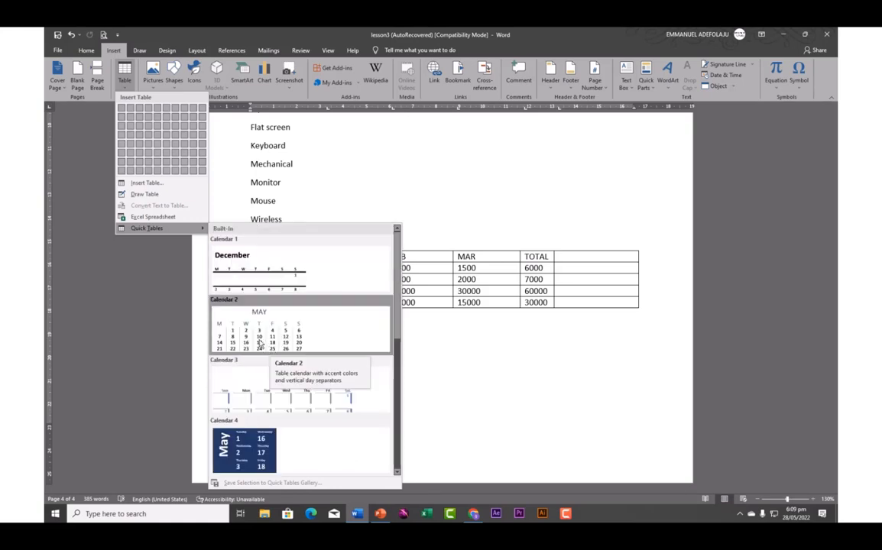
pyautogui.click(217, 301)
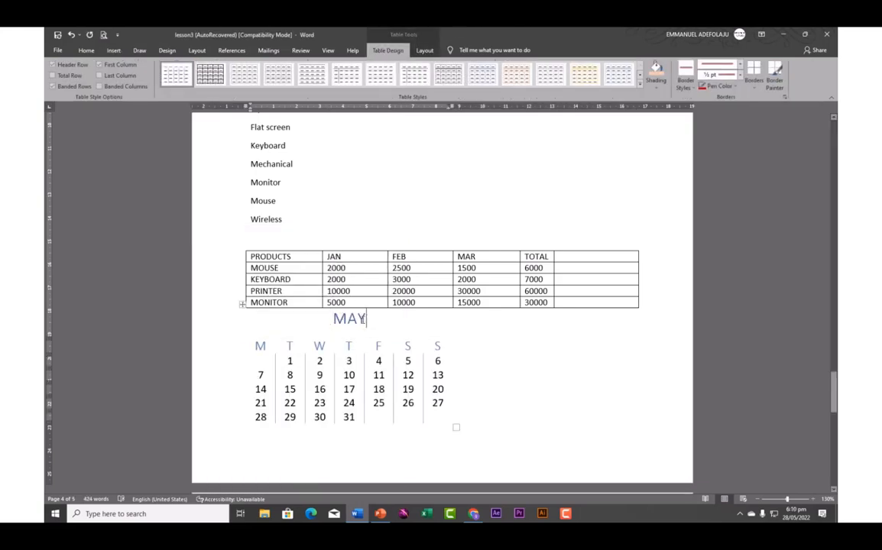
# Replace the calendar's MAY heading with JAN
pyautogui.press('BackSpace')
pyautogui.press('BackSpace')
pyautogui.press('BackSpace')
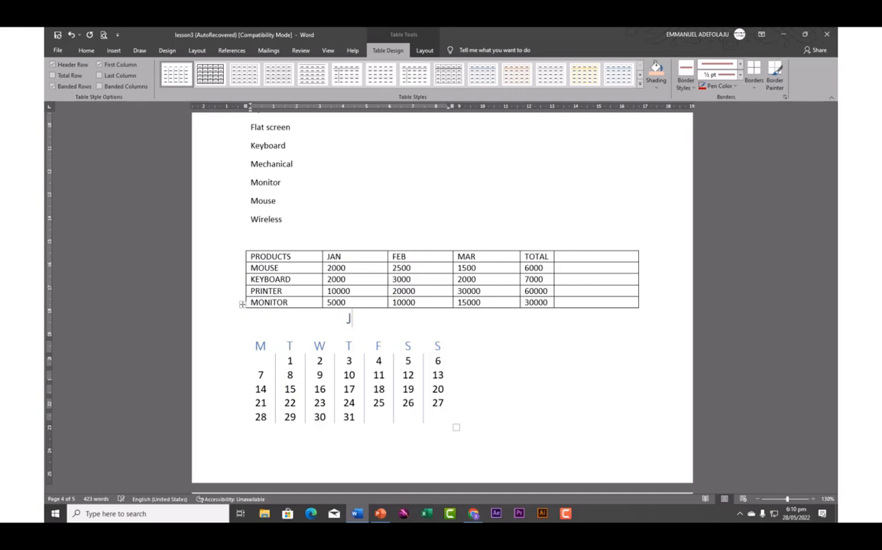
pyautogui.write('JAN')
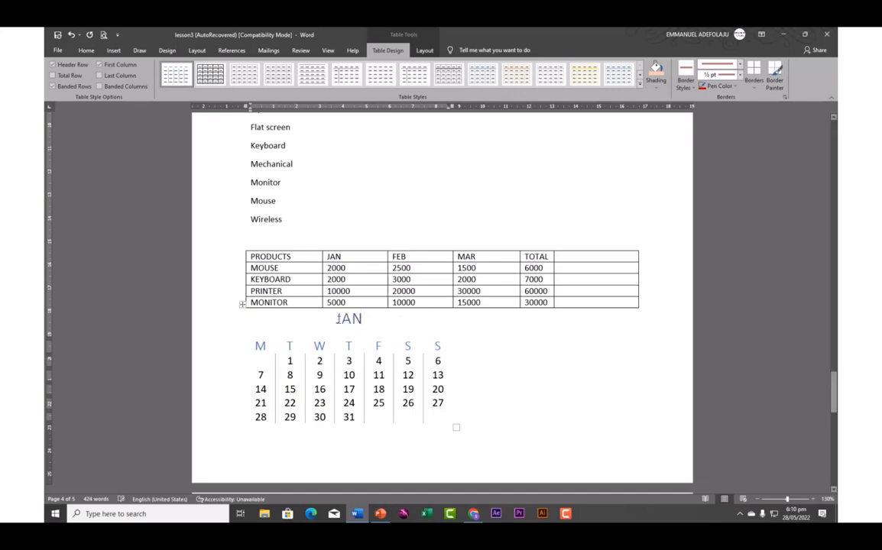
pyautogui.moveTo(337, 318); pyautogui.dragTo(429, 445)
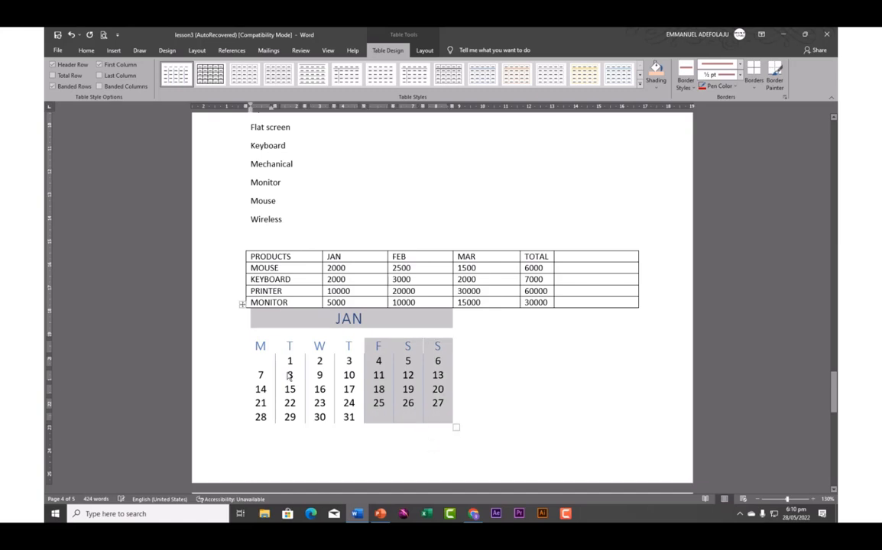
pyautogui.moveTo(241, 321)
pyautogui.mouseDown()
pyautogui.moveTo(328, 399)
pyautogui.moveTo(420, 431)
pyautogui.moveTo(447, 427)
pyautogui.mouseUp()
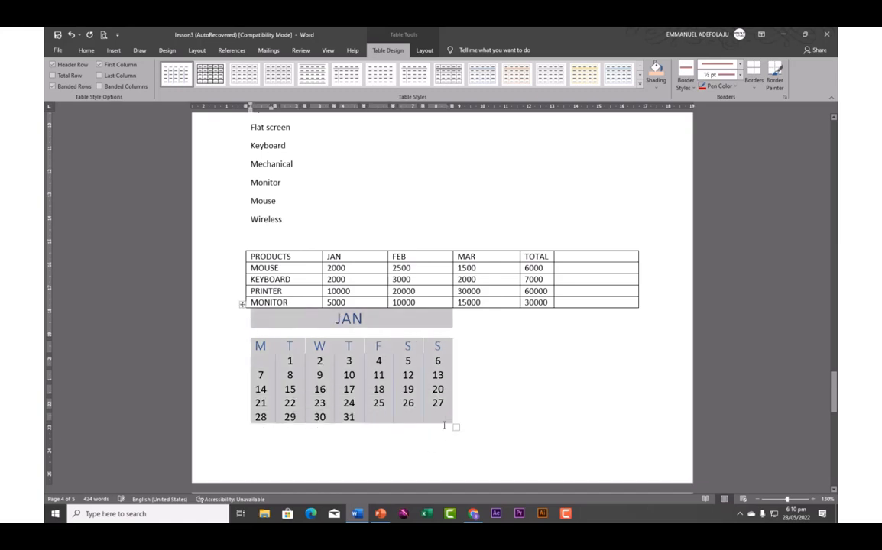
pyautogui.click(442, 433)
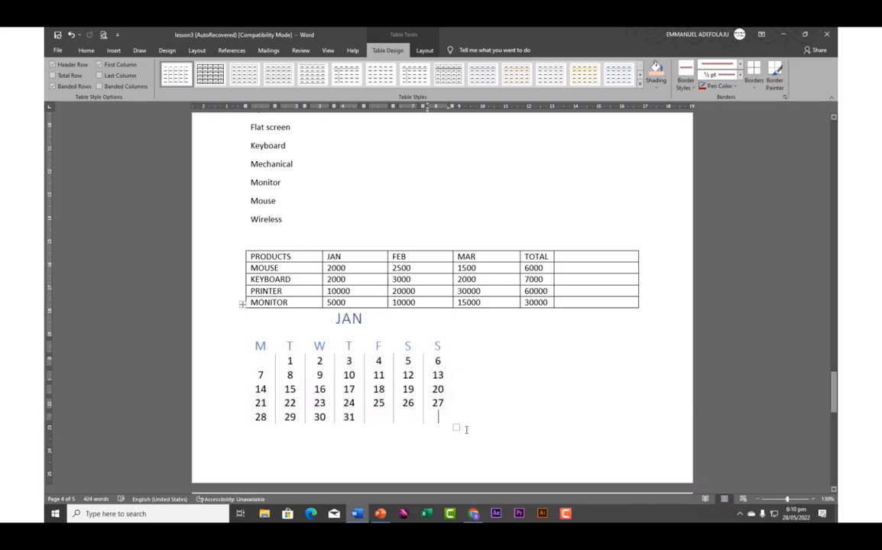
# Undo the extra calendar rows and move the caret to the blank next page
pyautogui.scroll(-3, 451, 427)
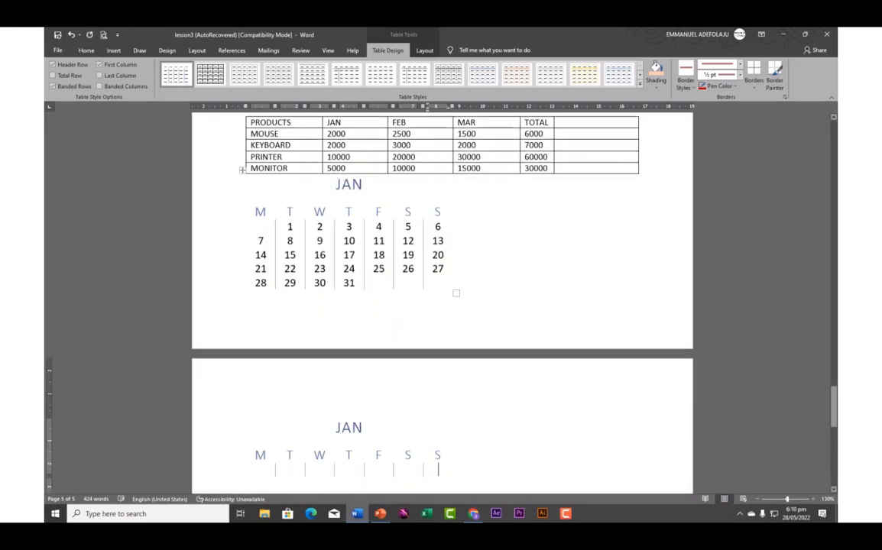
pyautogui.hotkey('ctrl', 'z')
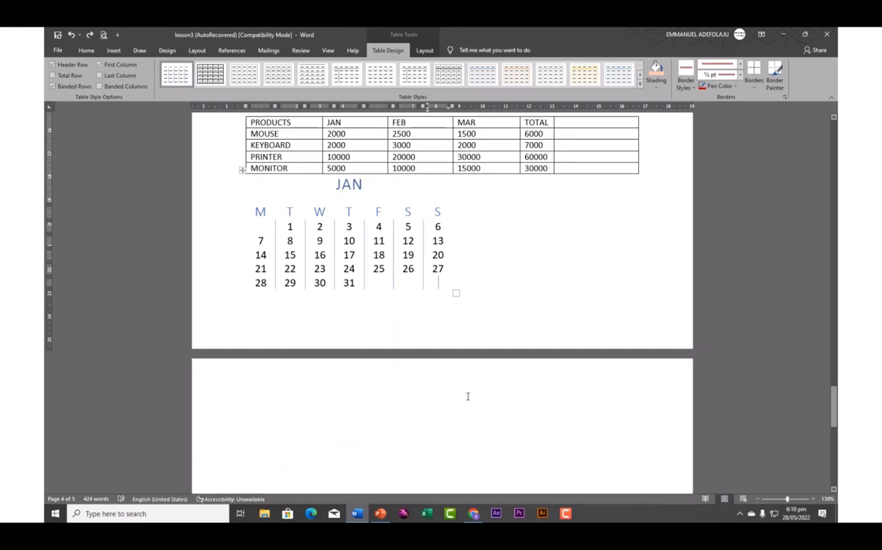
pyautogui.click(482, 301)
pyautogui.click(266, 419)
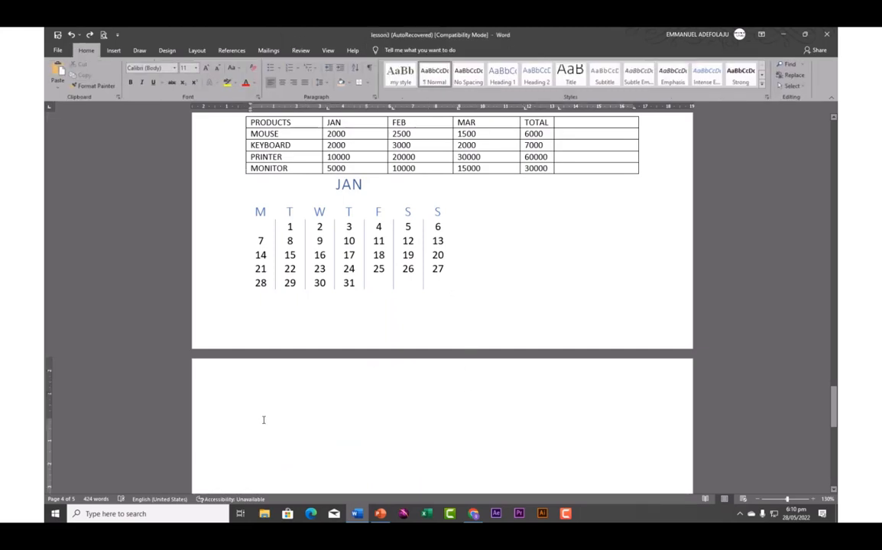
# Paste a copy of the jan calendar onto the new page
pyautogui.hotkey('ctrl', 'v')
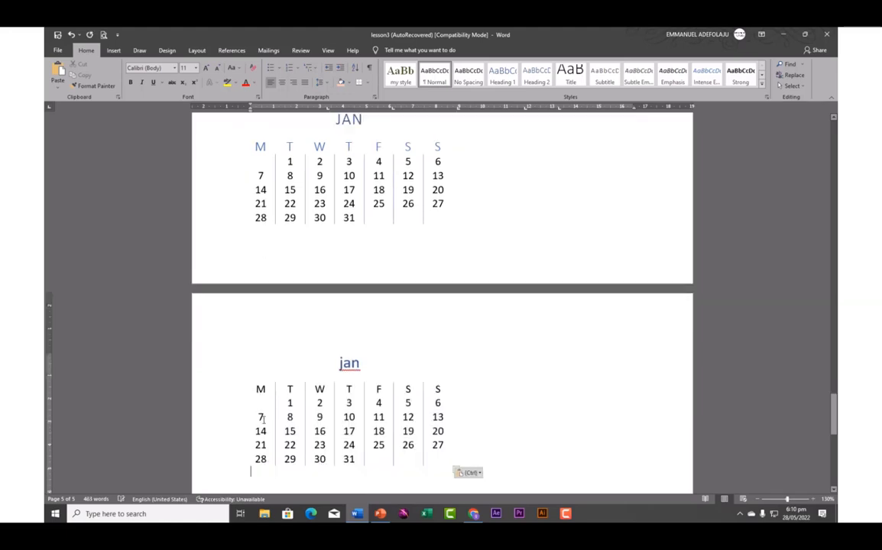
pyautogui.scroll(10, 385, 174)
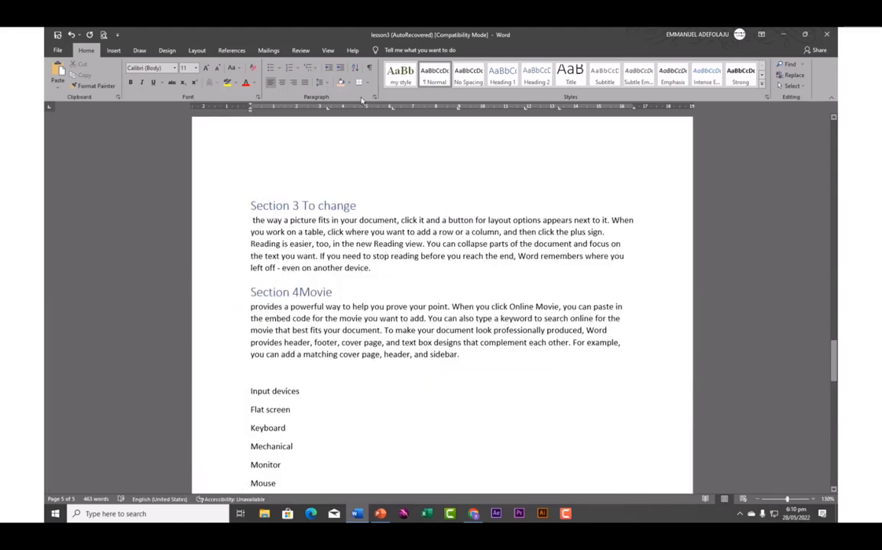
pyautogui.click(113, 50)
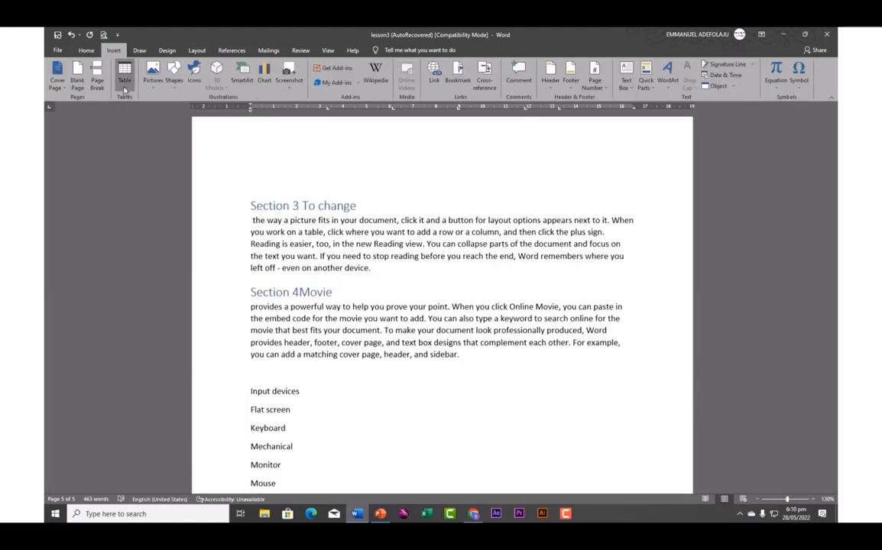
pyautogui.click(124, 84)
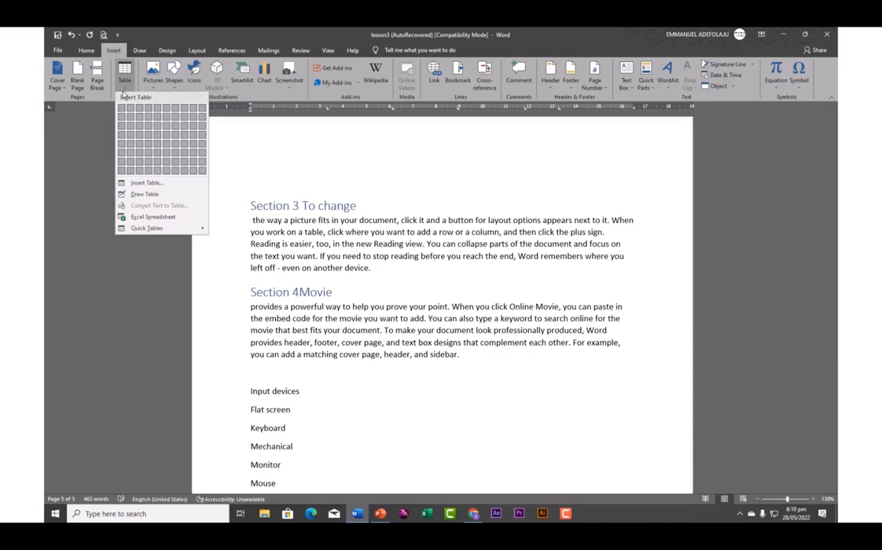
pyautogui.click(258, 164)
pyautogui.scroll(-10, 346, 236)
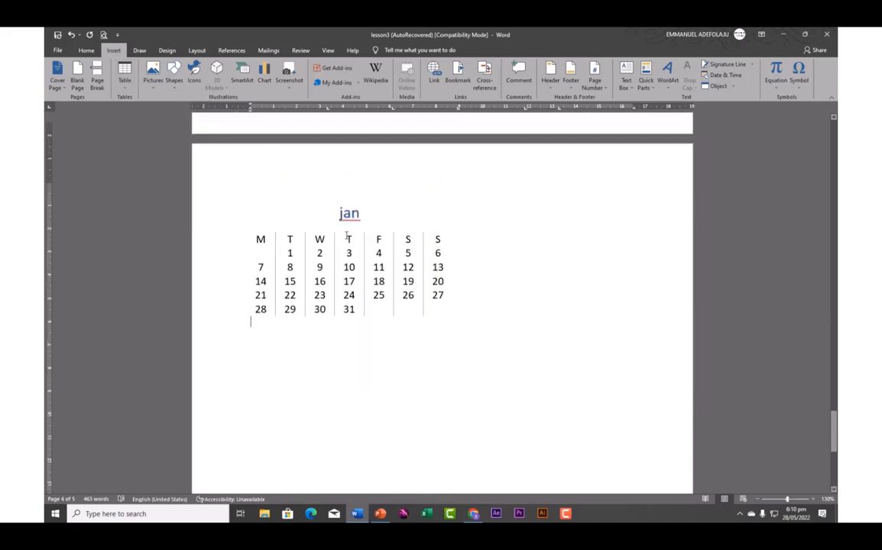
pyautogui.hotkey('ctrl', 'v')
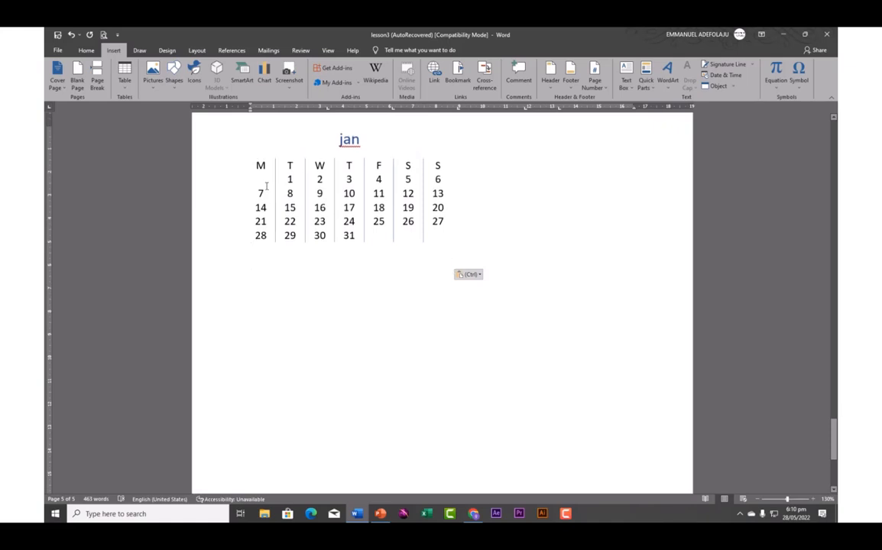
# Delete the pasted jan calendar table and its jan heading, leaving the page blank
pyautogui.moveTo(256, 158); pyautogui.dragTo(451, 252)
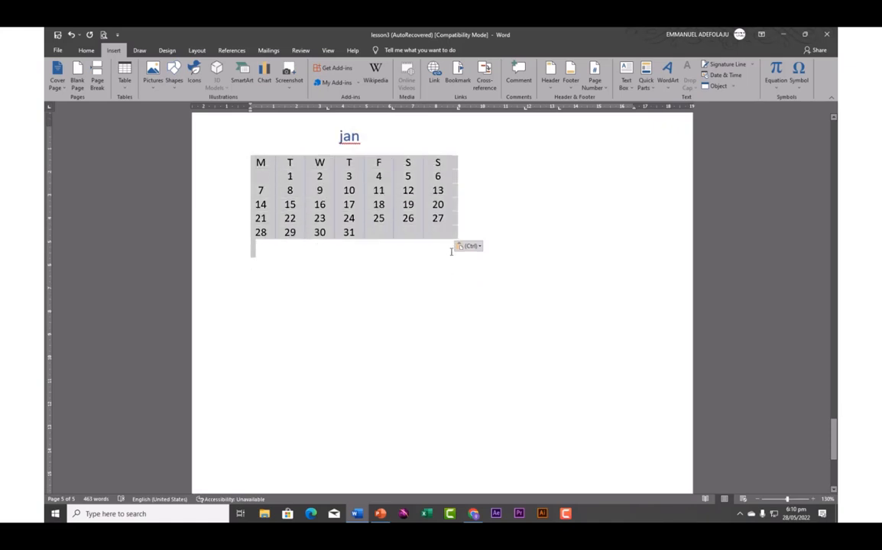
pyautogui.press('BackSpace')
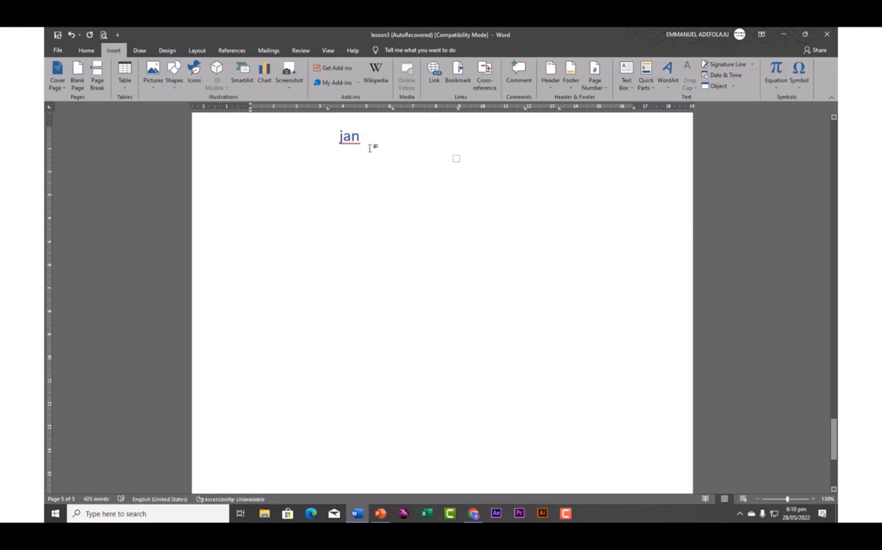
pyautogui.moveTo(310, 127); pyautogui.dragTo(382, 141)
pyautogui.press('BackSpace')
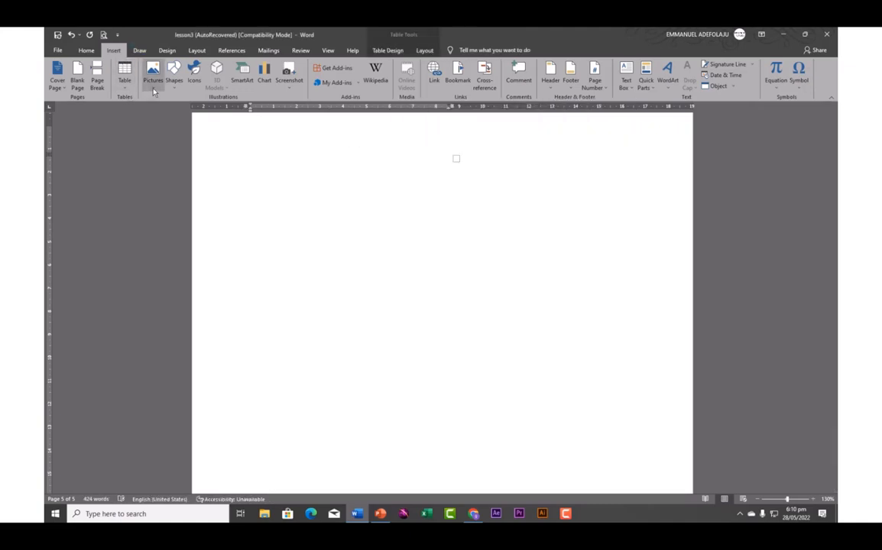
pyautogui.click(154, 91)
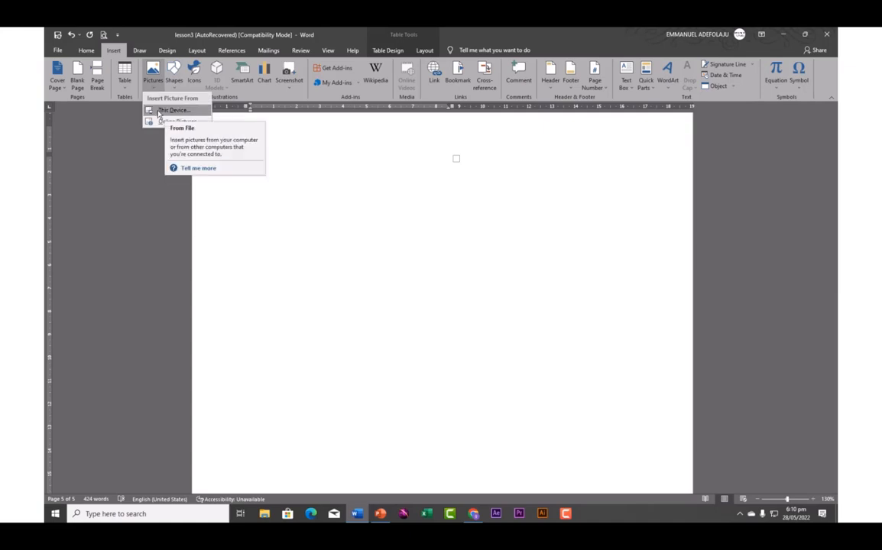
pyautogui.click(170, 113)
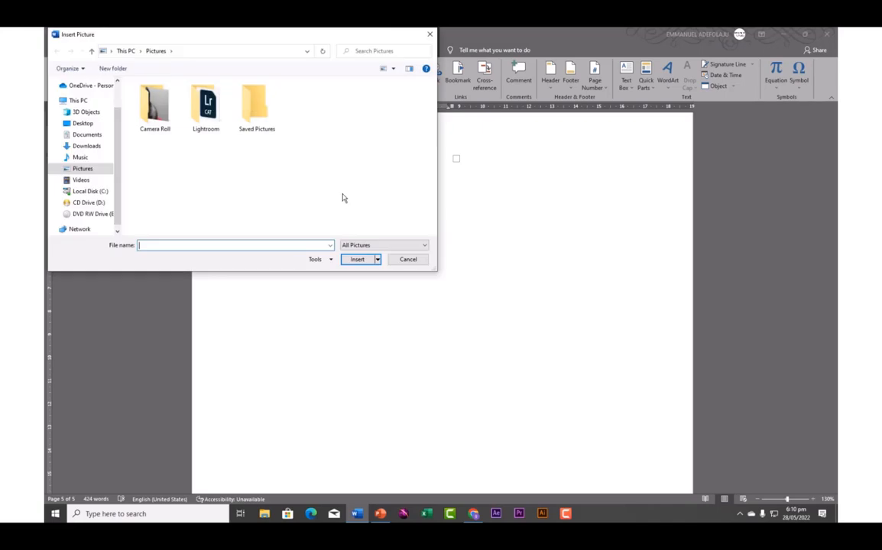
pyautogui.click(83, 149)
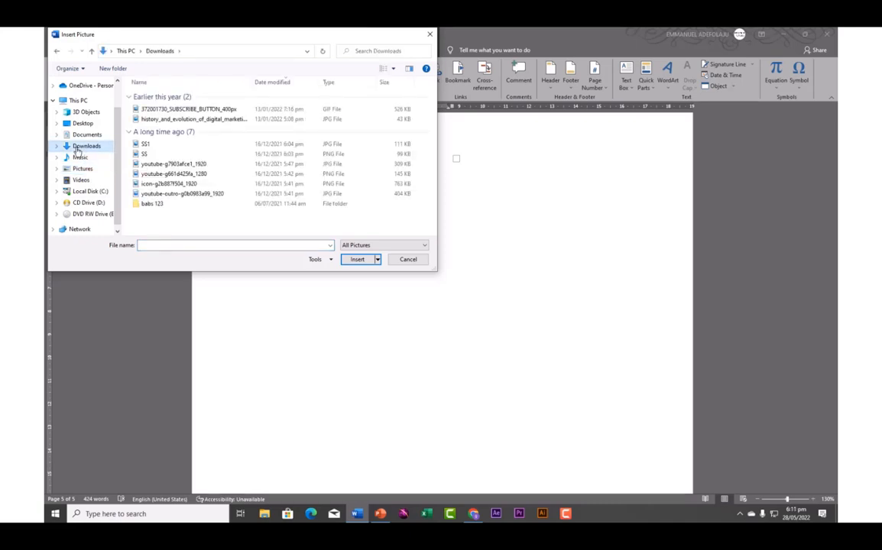
pyautogui.click(82, 123)
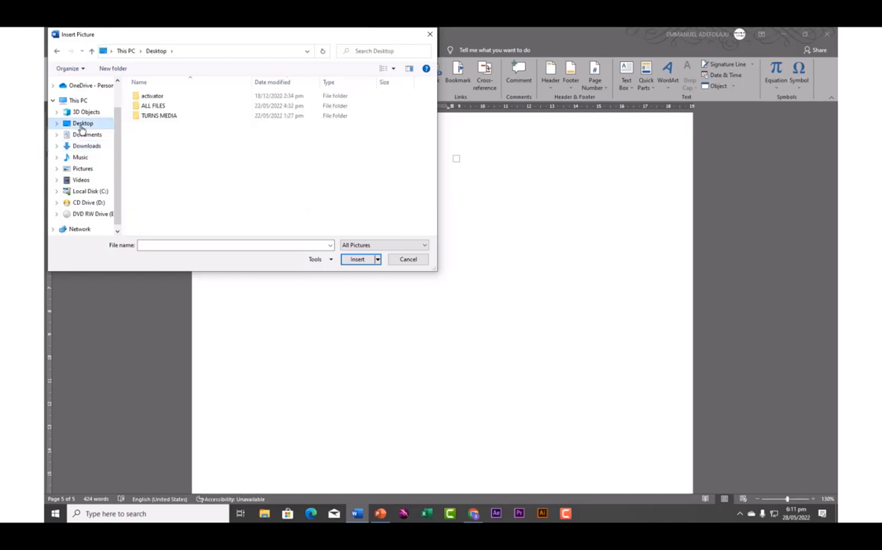
pyautogui.doubleClick(155, 117)
pyautogui.scroll(-2, 172, 144)
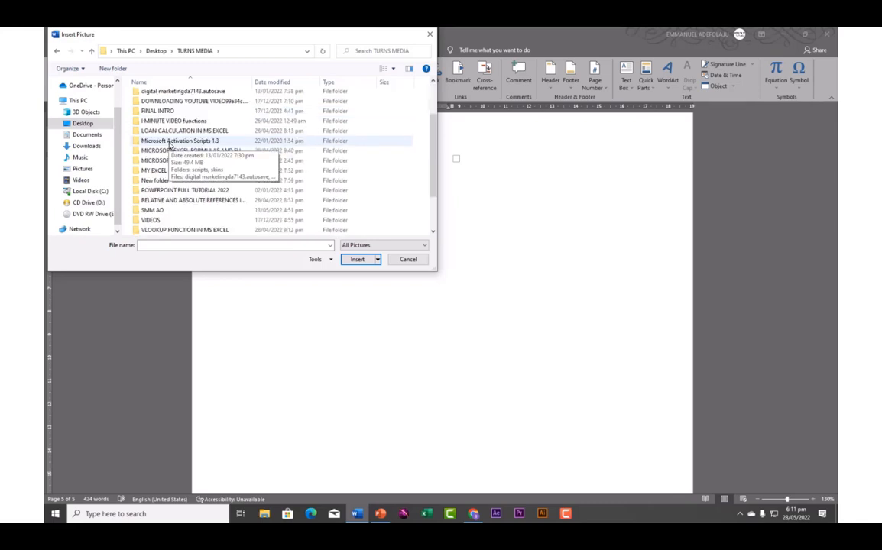
pyautogui.scroll(-2, 170, 145)
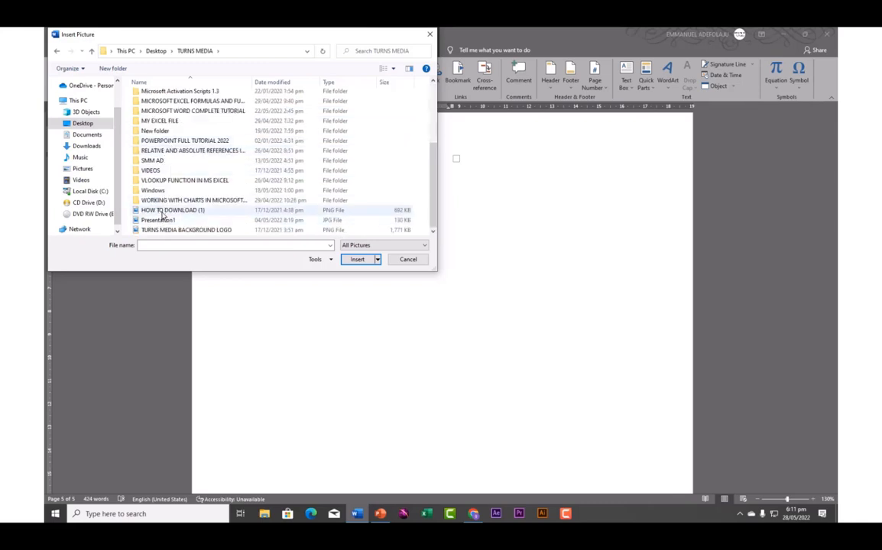
pyautogui.click(162, 213)
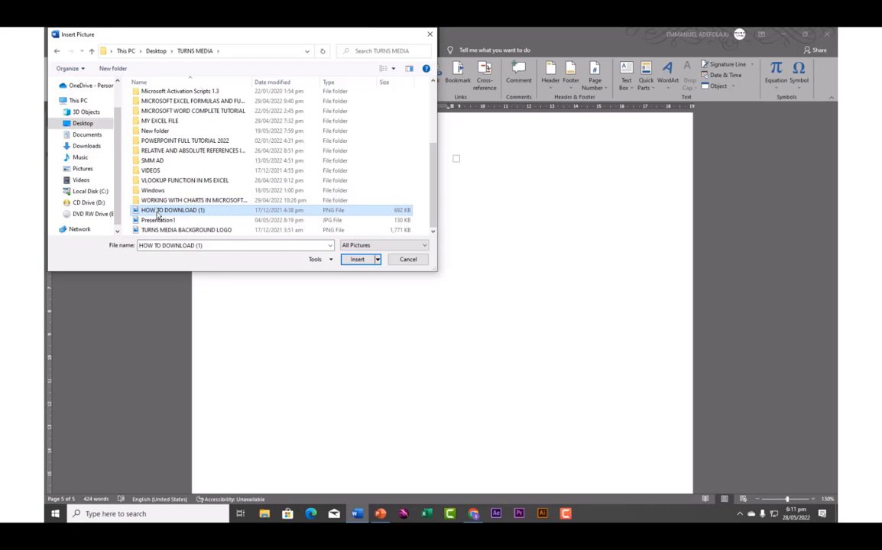
pyautogui.click(356, 259)
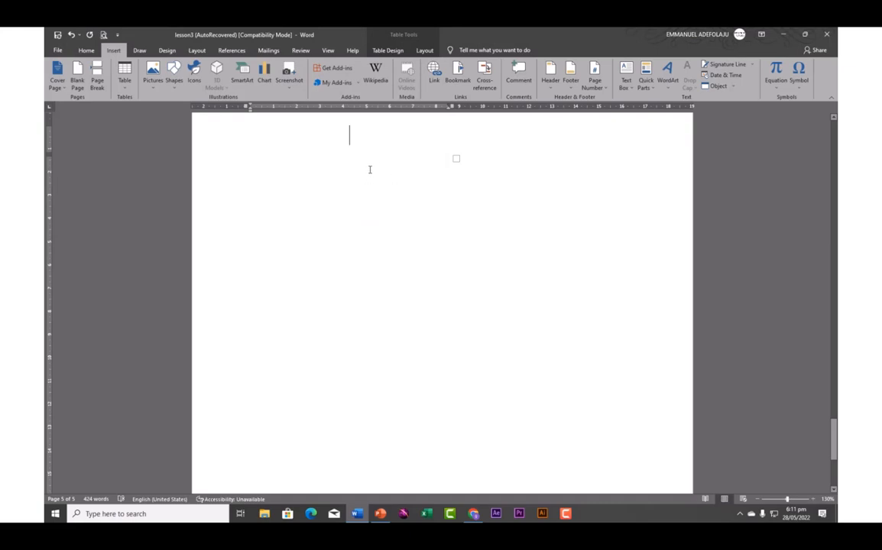
pyautogui.click(348, 198)
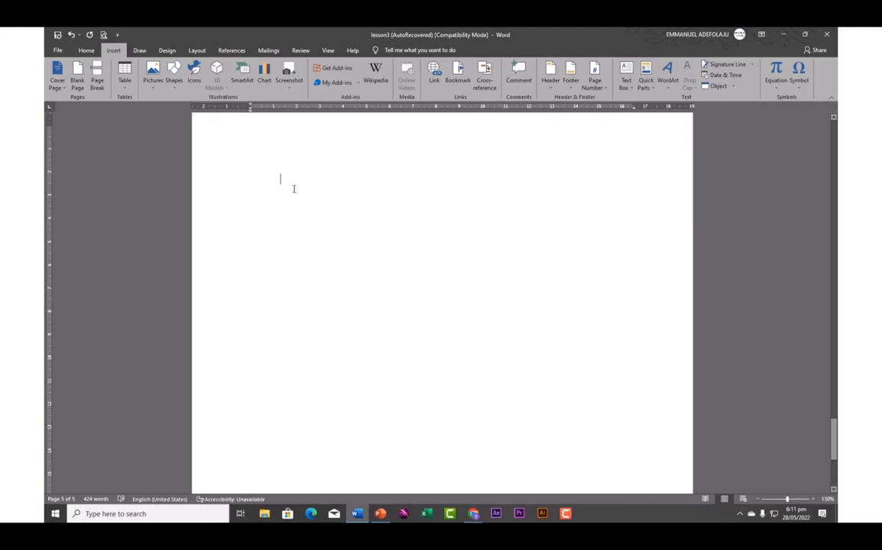
pyautogui.scroll(1, 293, 189)
pyautogui.scroll(-1, 292, 195)
pyautogui.click(152, 73)
pyautogui.click(160, 110)
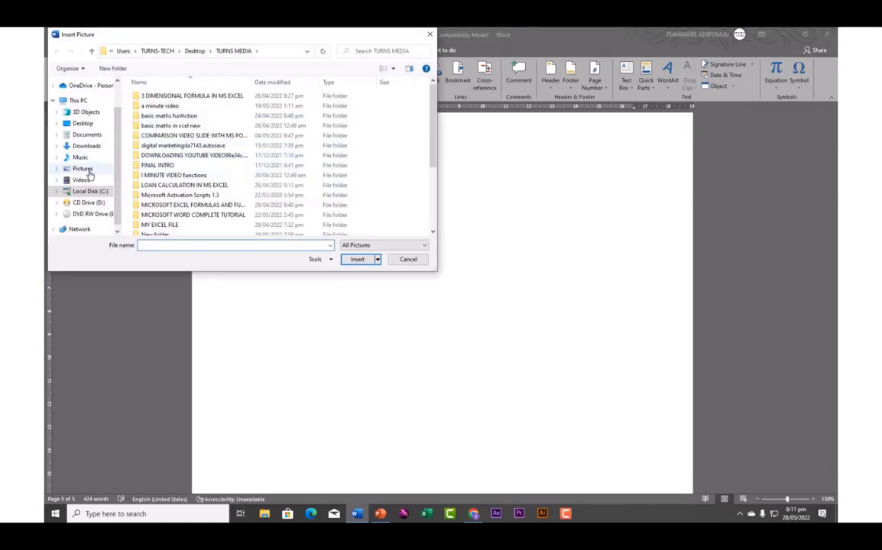
pyautogui.click(80, 125)
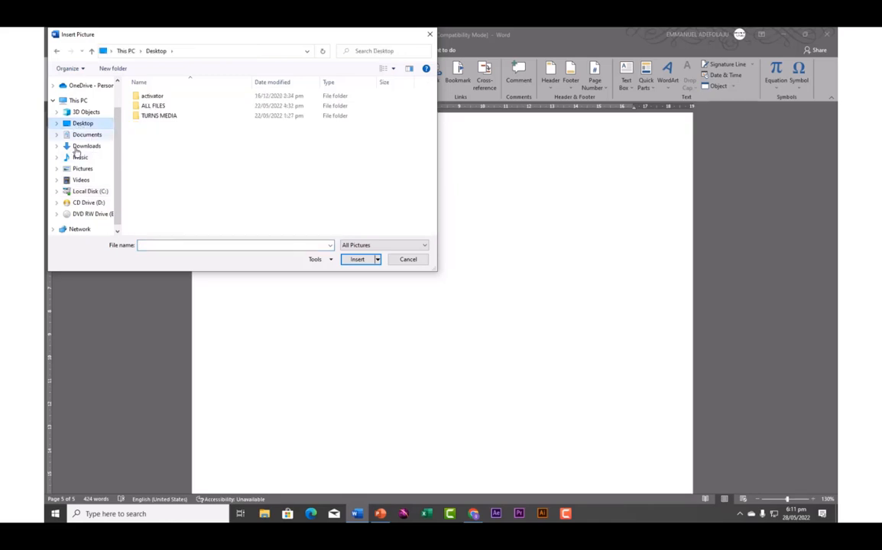
pyautogui.doubleClick(158, 115)
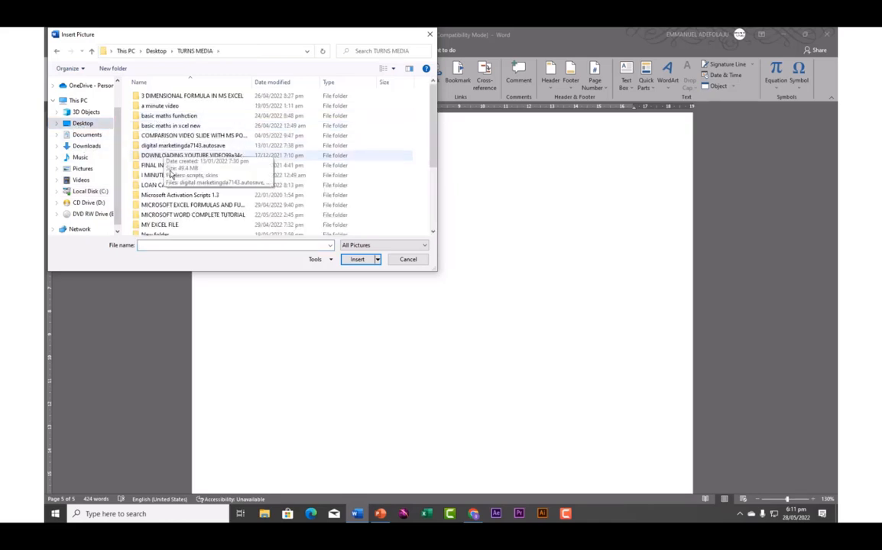
pyautogui.scroll(-5, 170, 188)
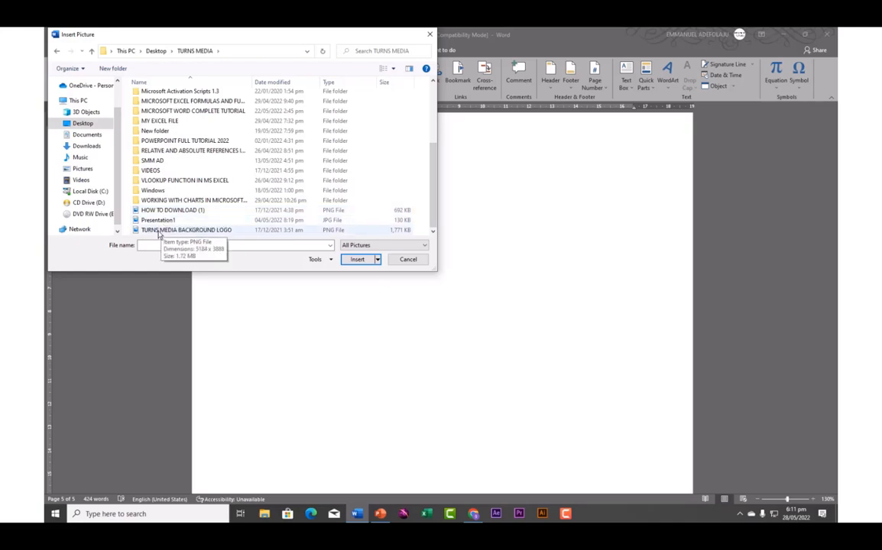
pyautogui.click(158, 233)
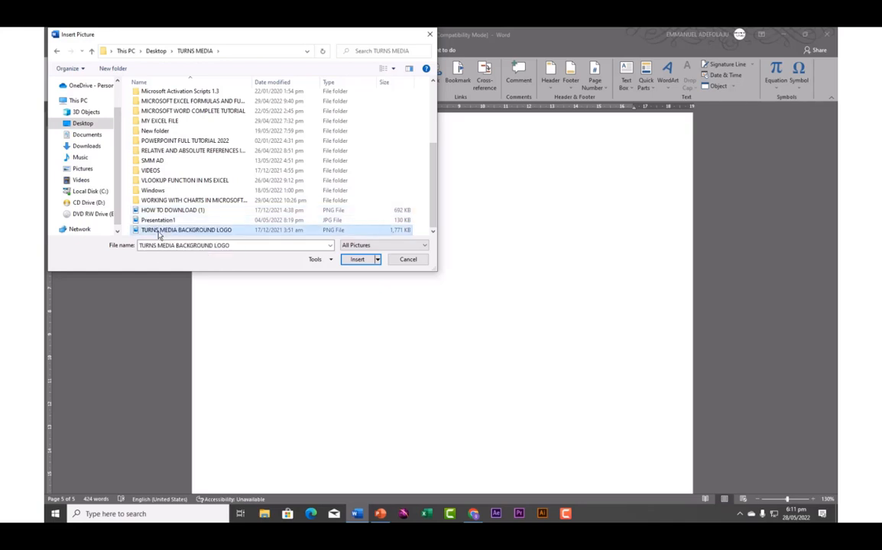
pyautogui.click(357, 259)
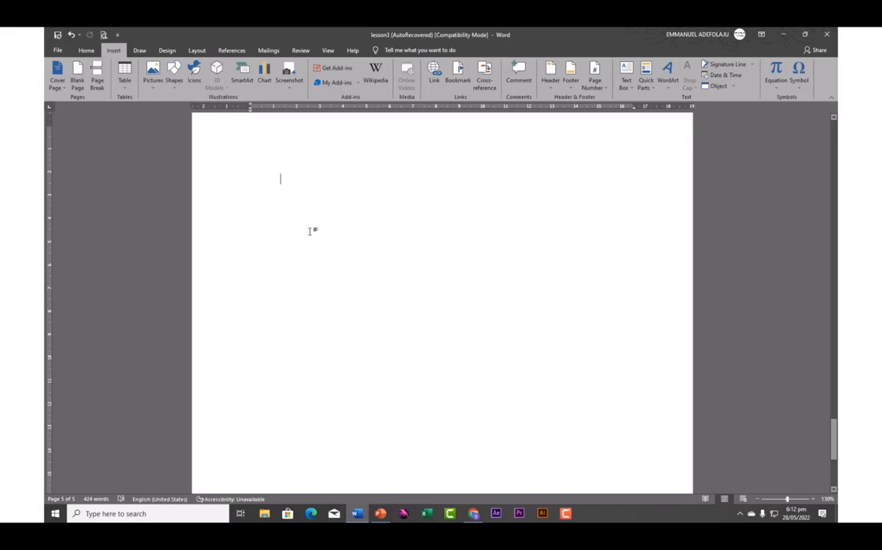
# Generate three sample paragraphs with =rand(3,5) and add an empty line after the first
pyautogui.scroll(10, 319, 260)
pyautogui.scroll(15, 319, 261)
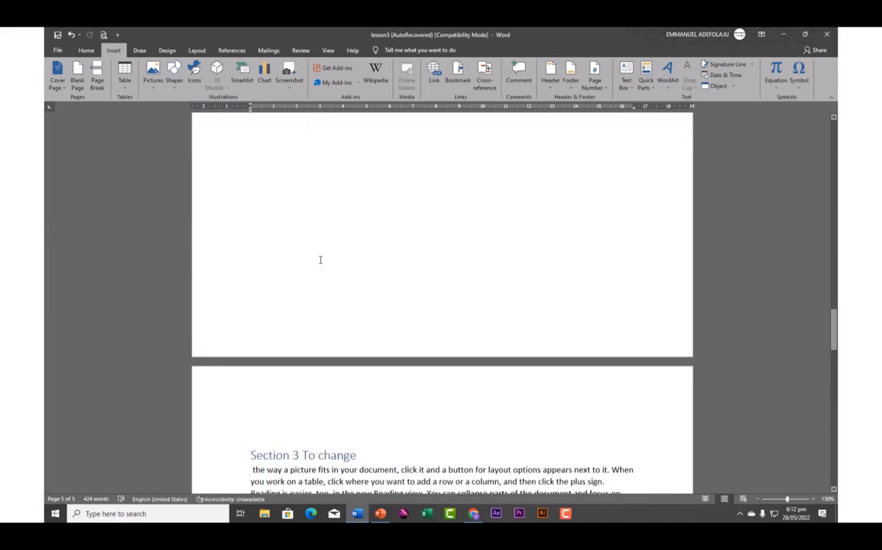
pyautogui.scroll(-15, 319, 262)
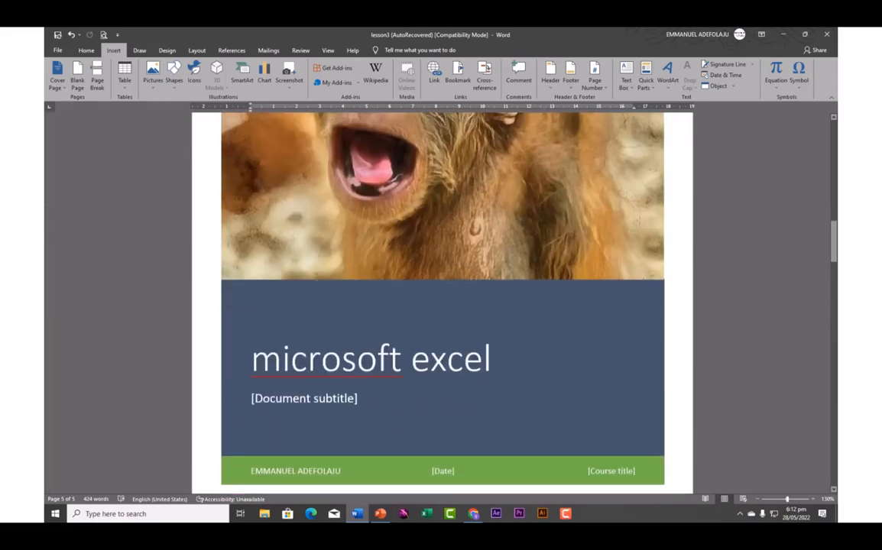
pyautogui.scroll(-12, 319, 290)
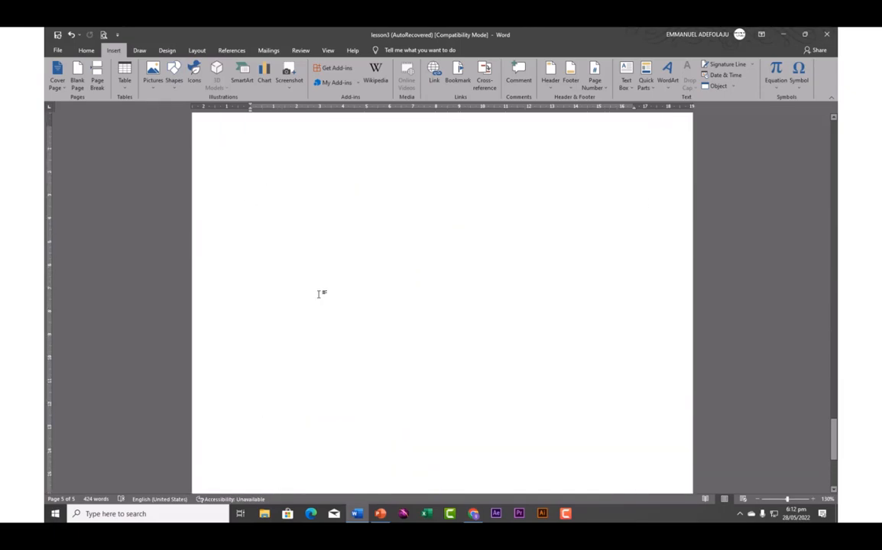
pyautogui.scroll(3, 317, 295)
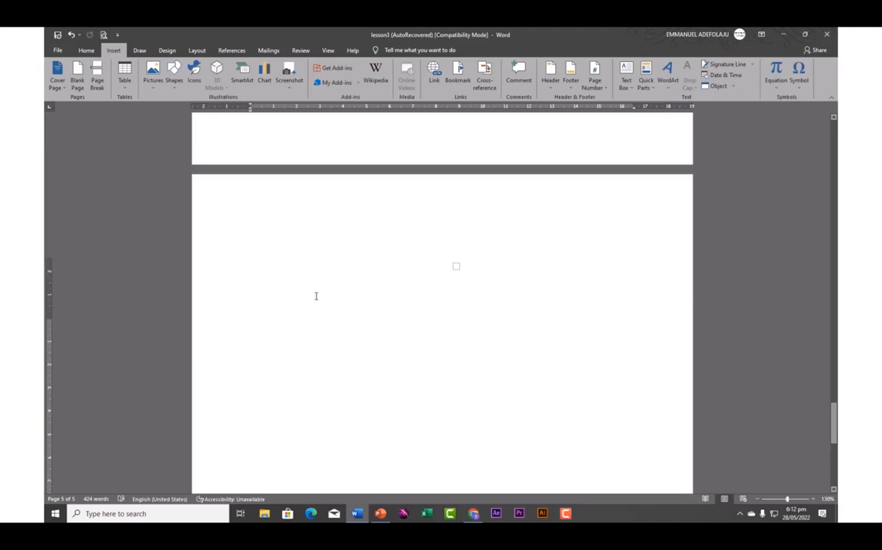
pyautogui.click(303, 301)
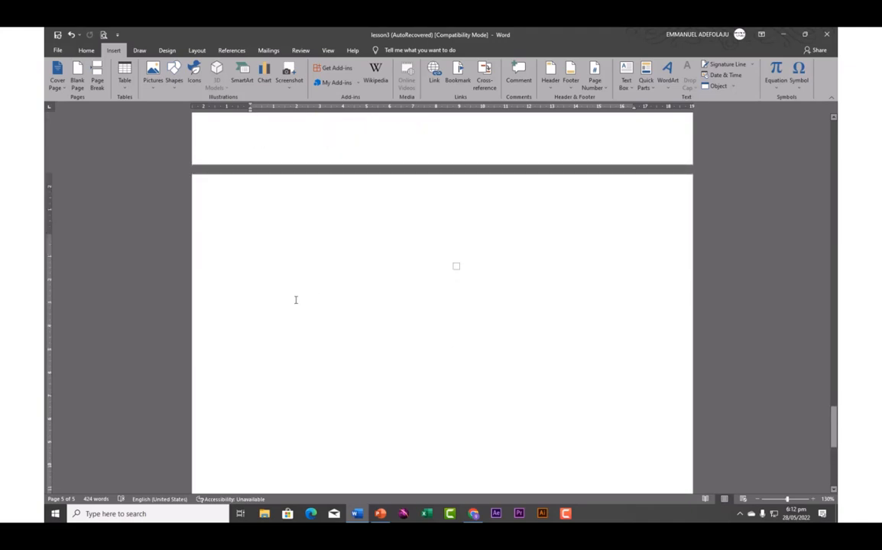
pyautogui.write('=rand(')
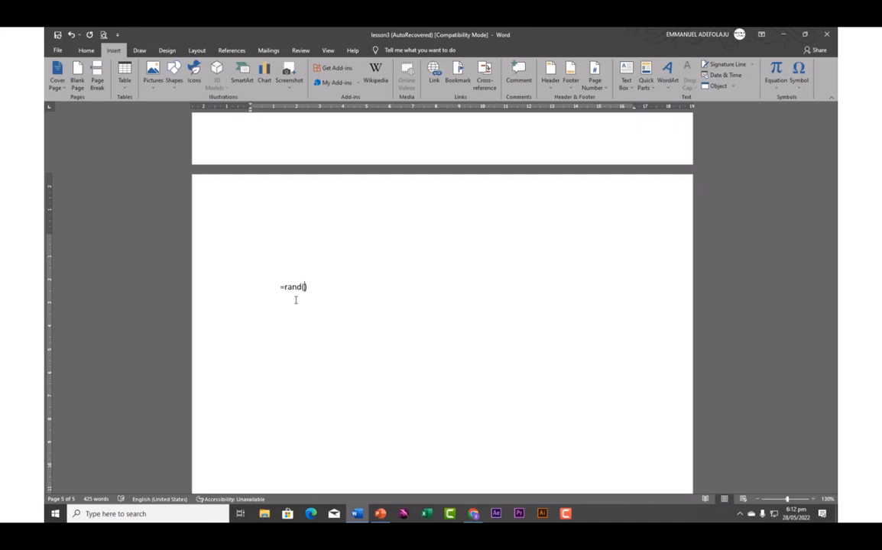
pyautogui.write('3,5')
pyautogui.press('Return')
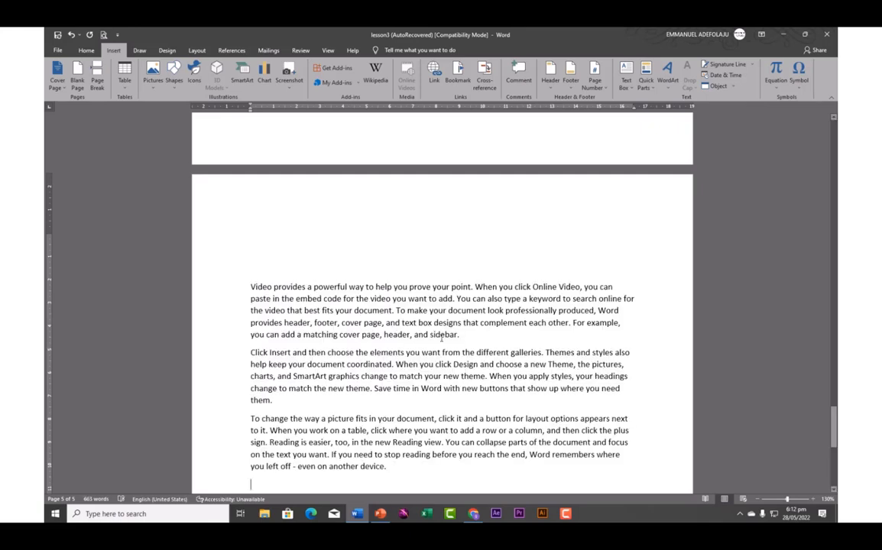
pyautogui.press('Return')
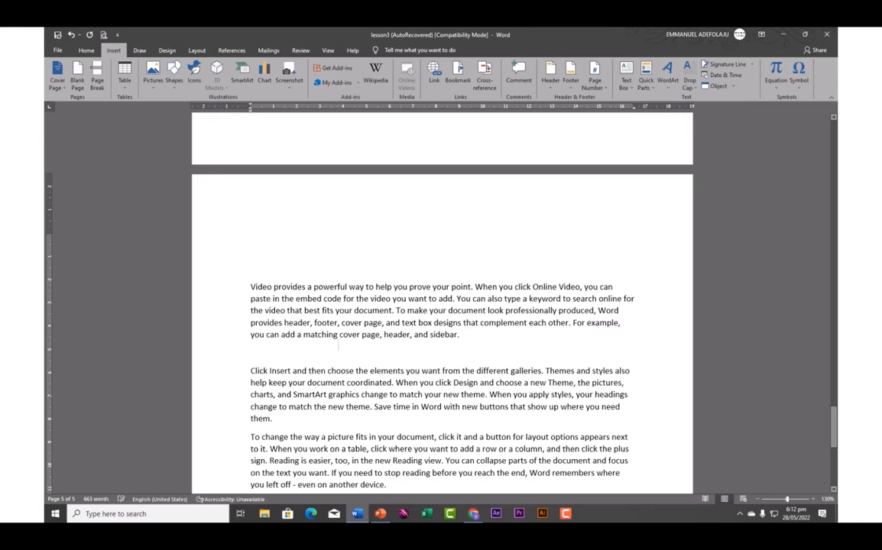
# Insert HOW TO DOWNLOAD.png from the Desktop's ALL FILES folder into the page
pyautogui.click(152, 90)
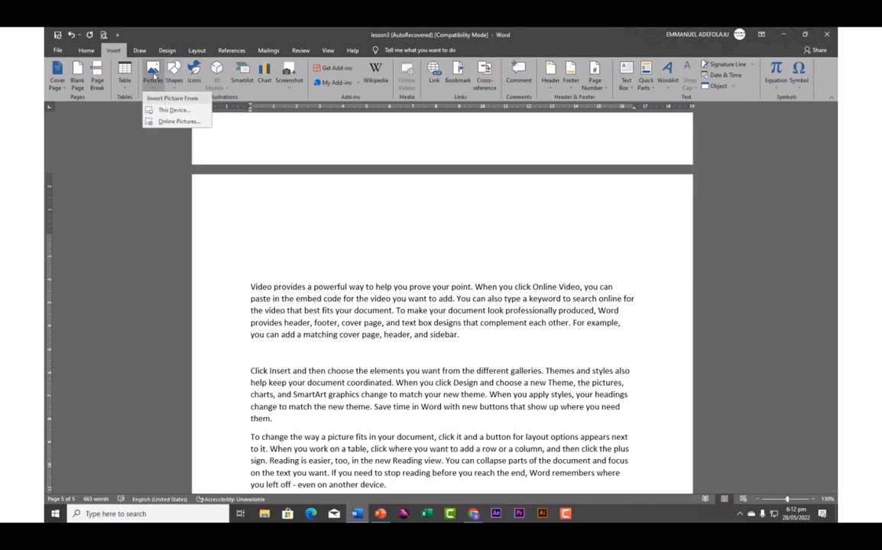
pyautogui.click(173, 110)
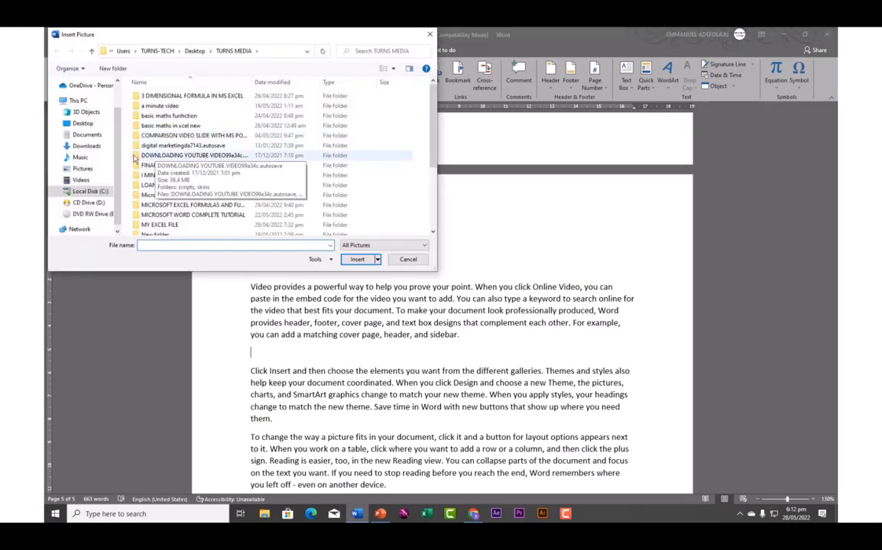
pyautogui.click(83, 124)
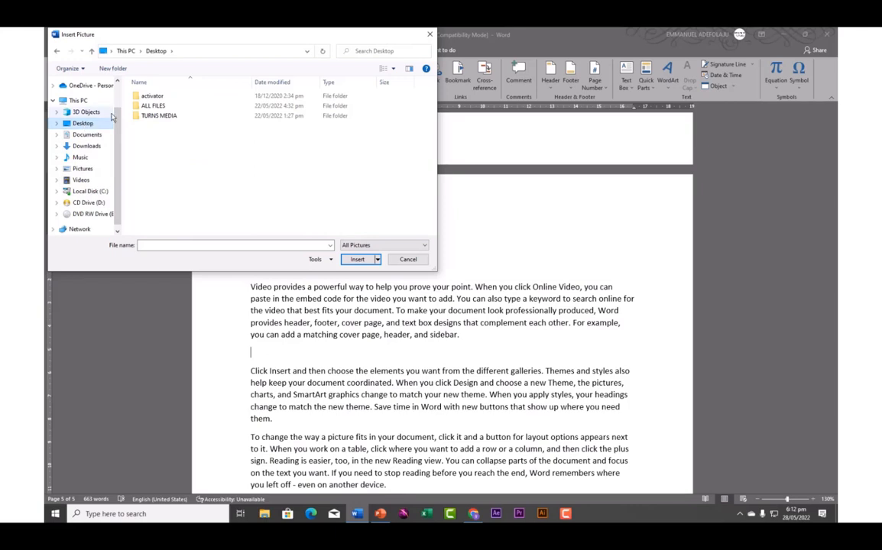
pyautogui.doubleClick(152, 105)
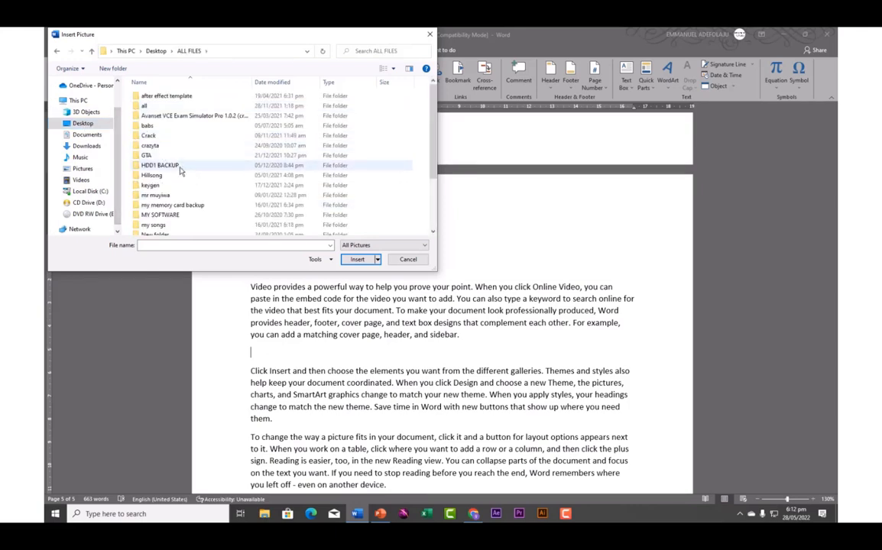
pyautogui.scroll(-3, 164, 161)
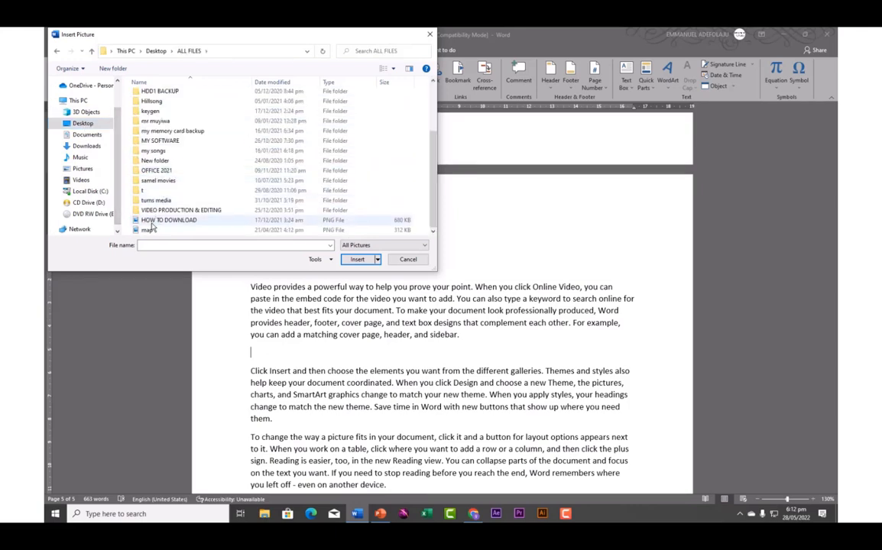
pyautogui.click(153, 221)
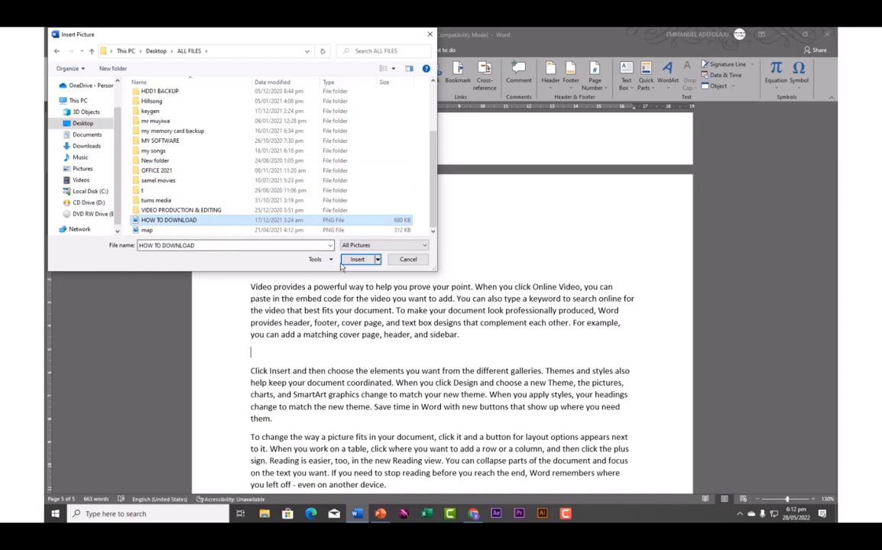
pyautogui.click(354, 260)
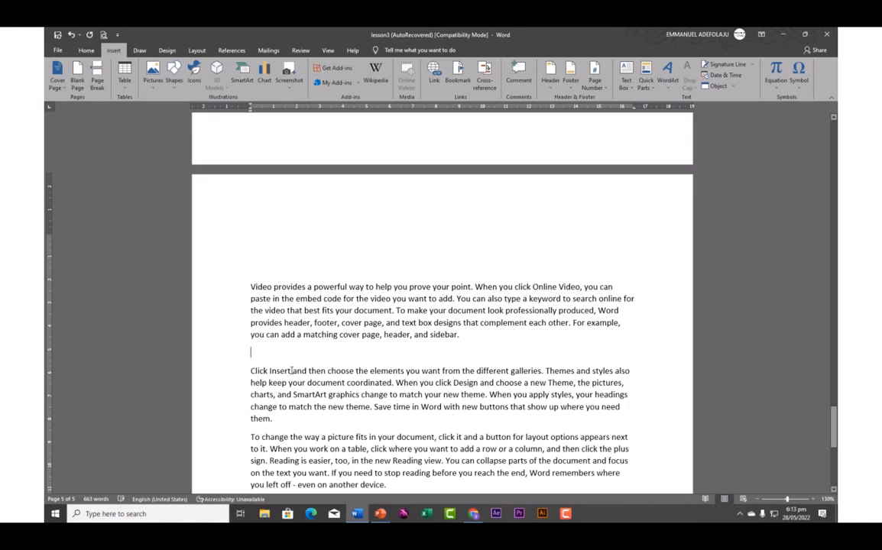
pyautogui.click(422, 347)
# Insert a desktop computer clip-art from an online search for 'computer' on the empty line
pyautogui.click(256, 351)
pyautogui.click(151, 89)
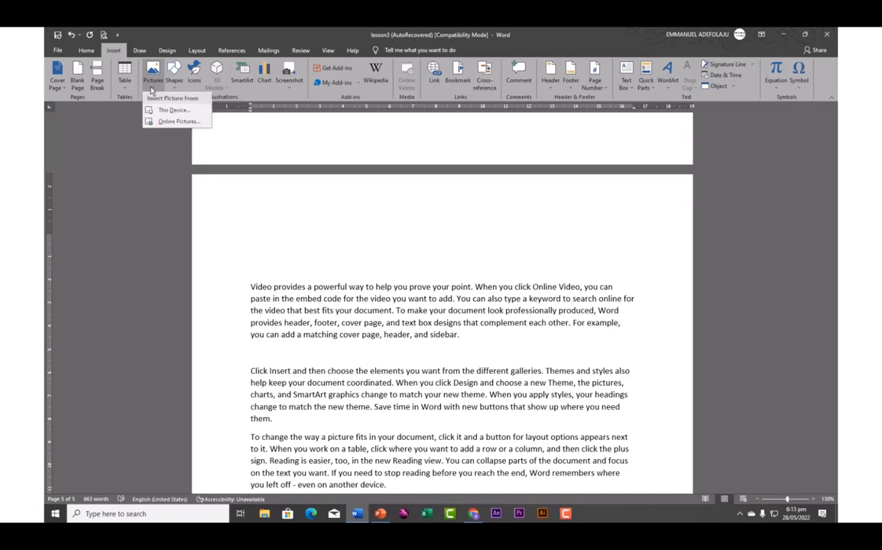
pyautogui.click(172, 123)
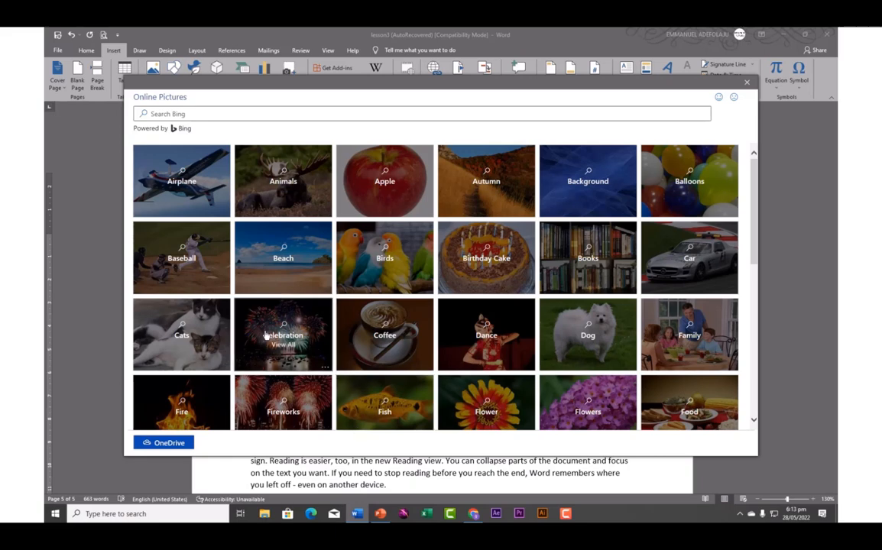
pyautogui.click(202, 114)
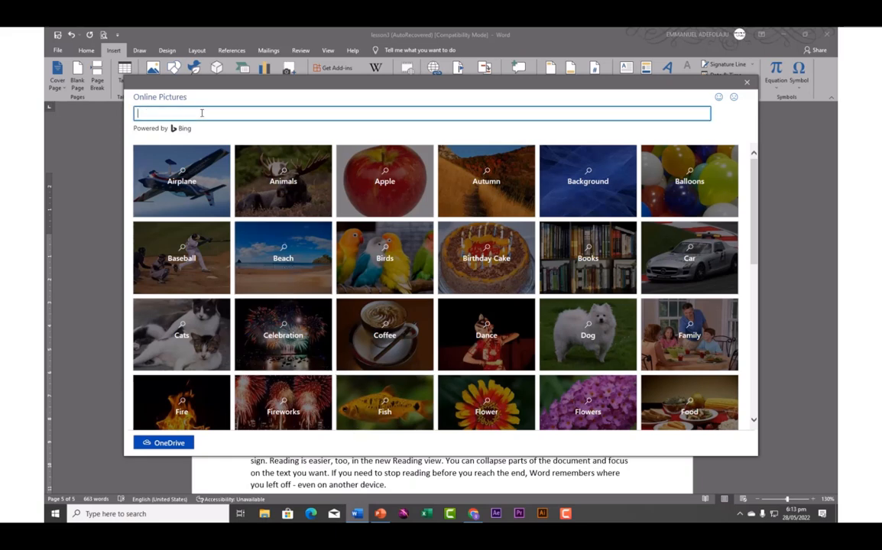
pyautogui.write('computer')
pyautogui.press('Return')
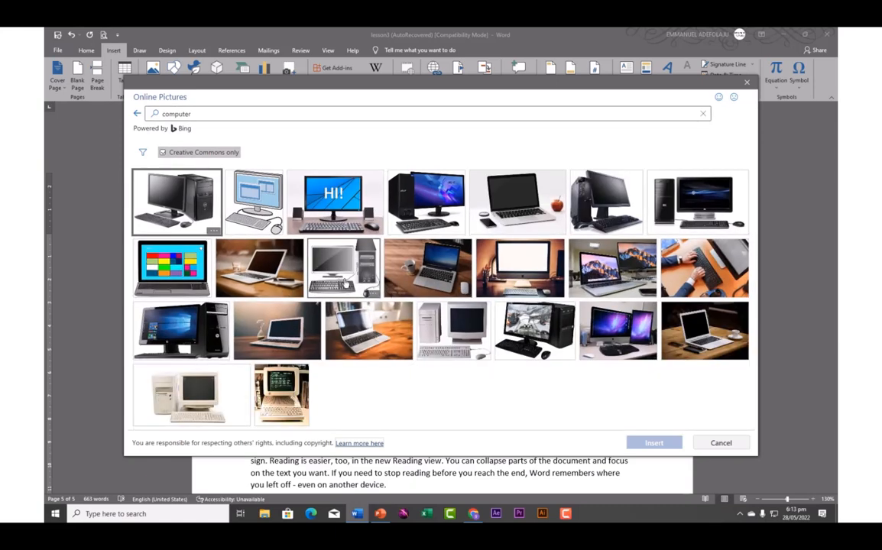
pyautogui.click(342, 275)
pyautogui.click(659, 442)
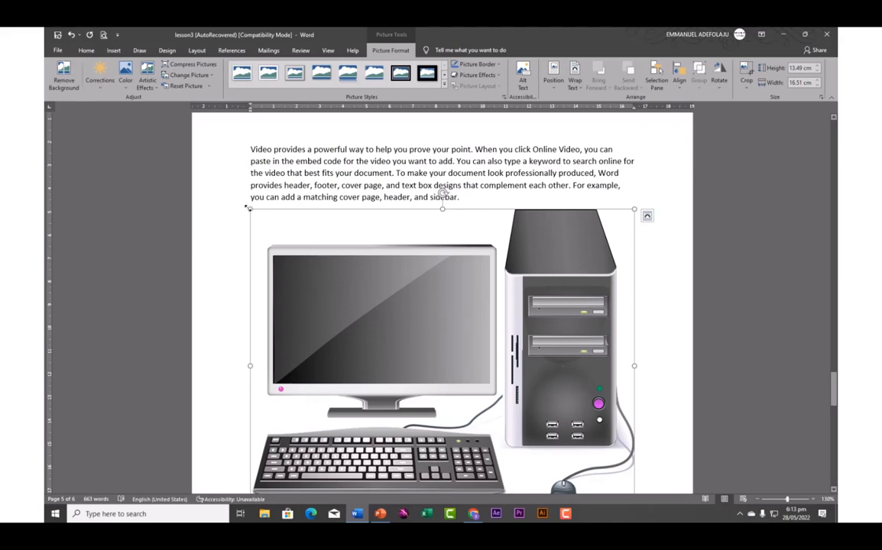
# Resize the computer picture to 6.88 × 8.42 cm and show its Layout Options
pyautogui.moveTo(250, 210); pyautogui.dragTo(386, 319)
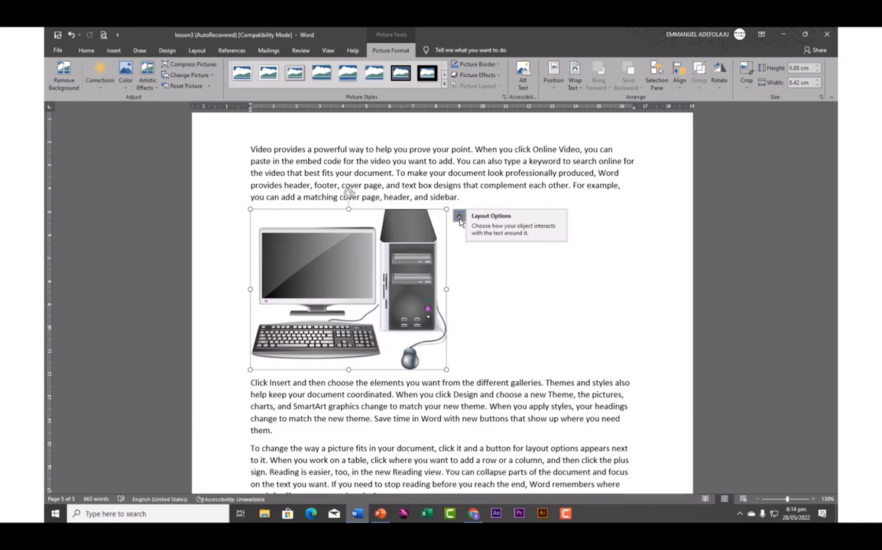
pyautogui.click(459, 218)
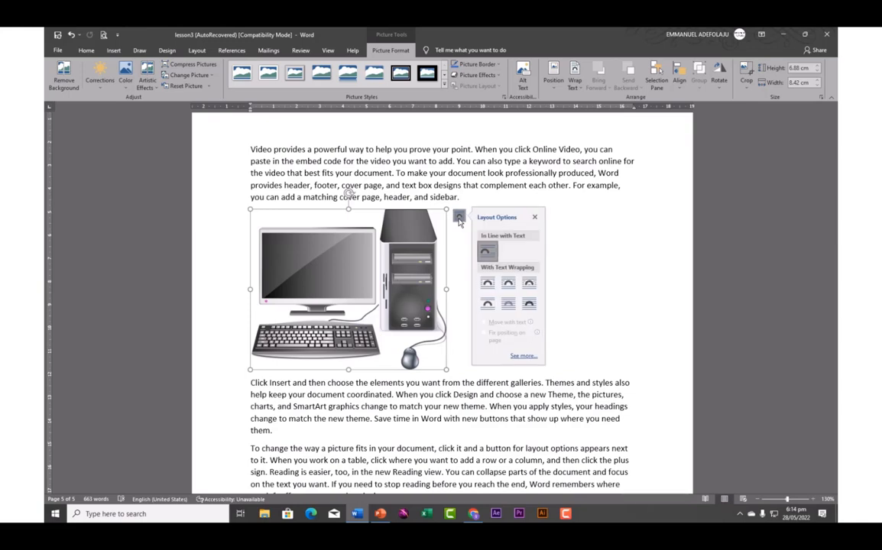
pyautogui.click(488, 284)
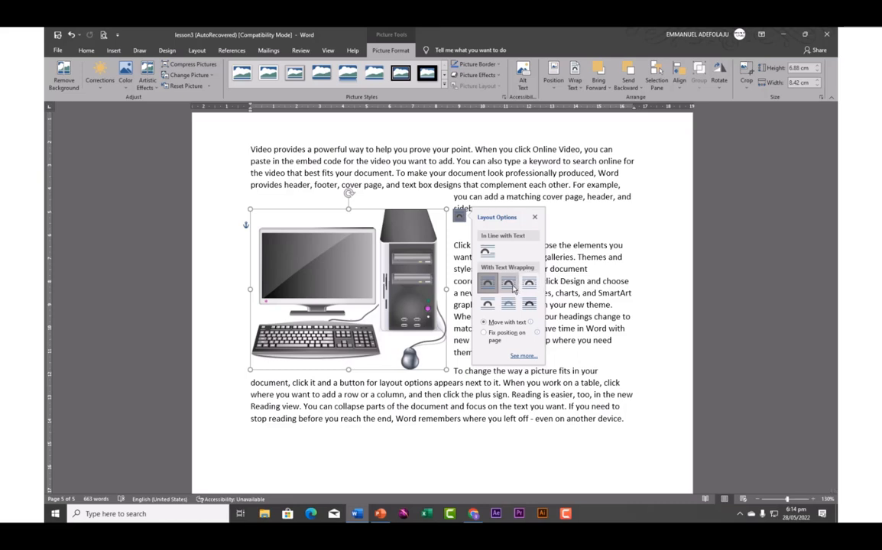
pyautogui.click(509, 284)
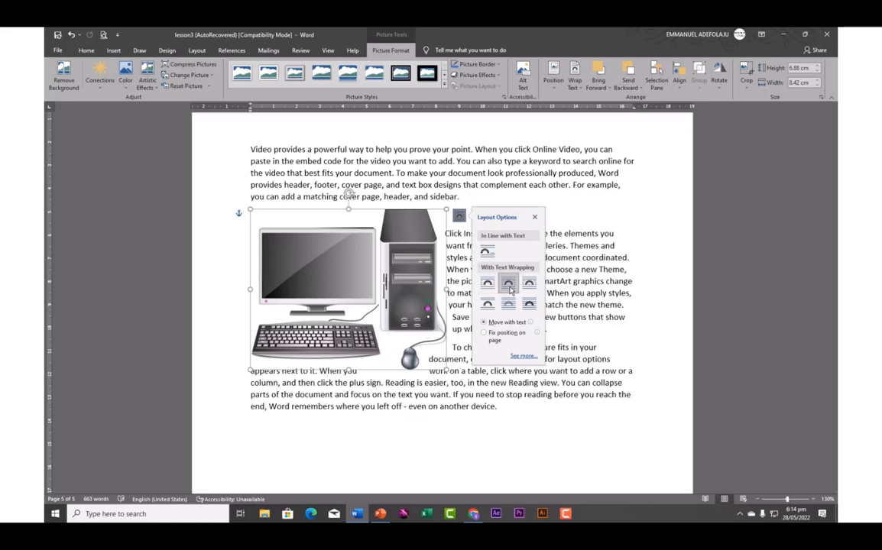
pyautogui.click(527, 286)
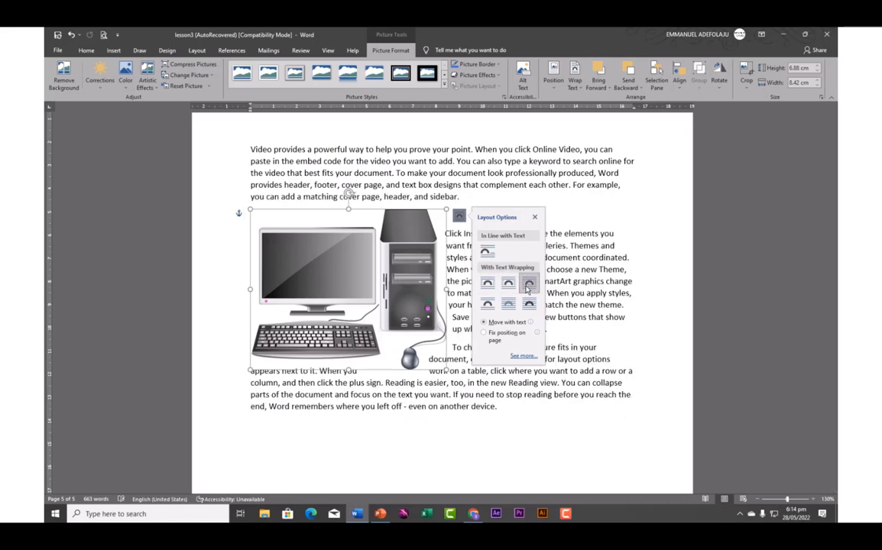
pyautogui.click(488, 305)
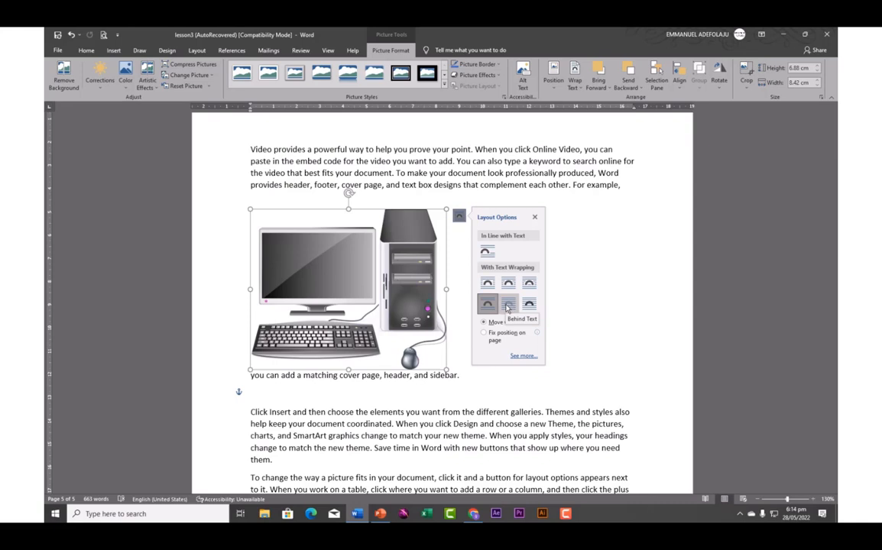
pyautogui.click(507, 306)
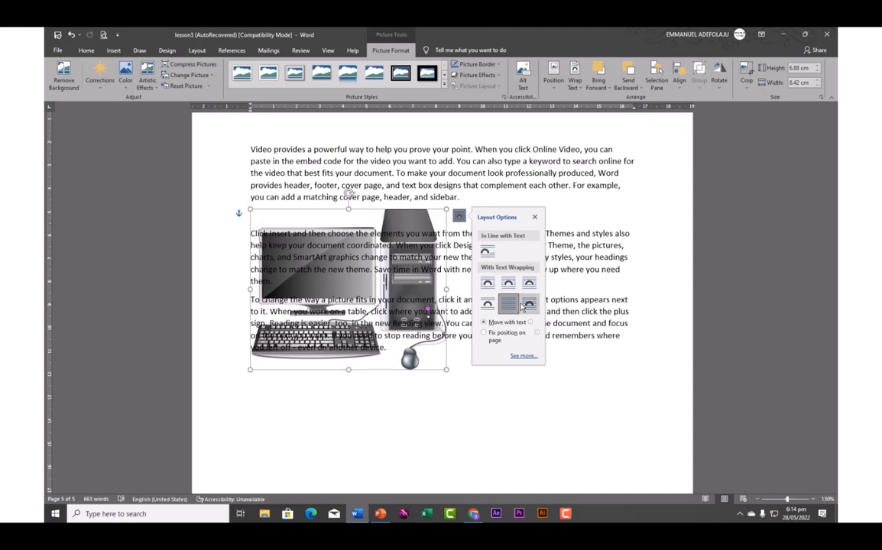
pyautogui.click(527, 305)
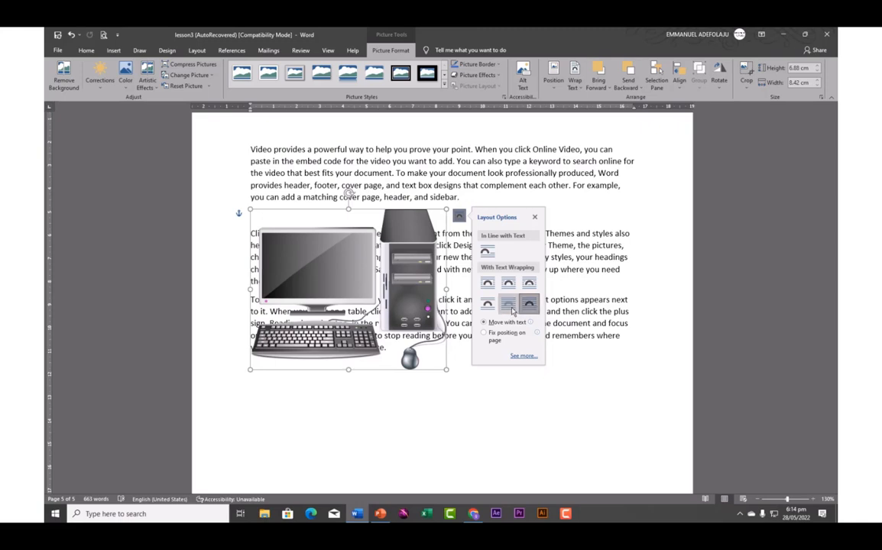
pyautogui.click(508, 305)
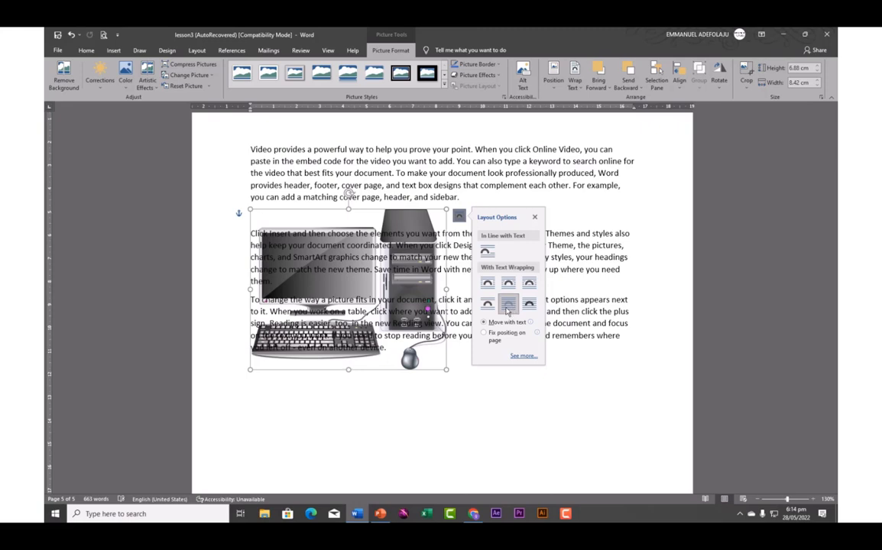
pyautogui.click(485, 254)
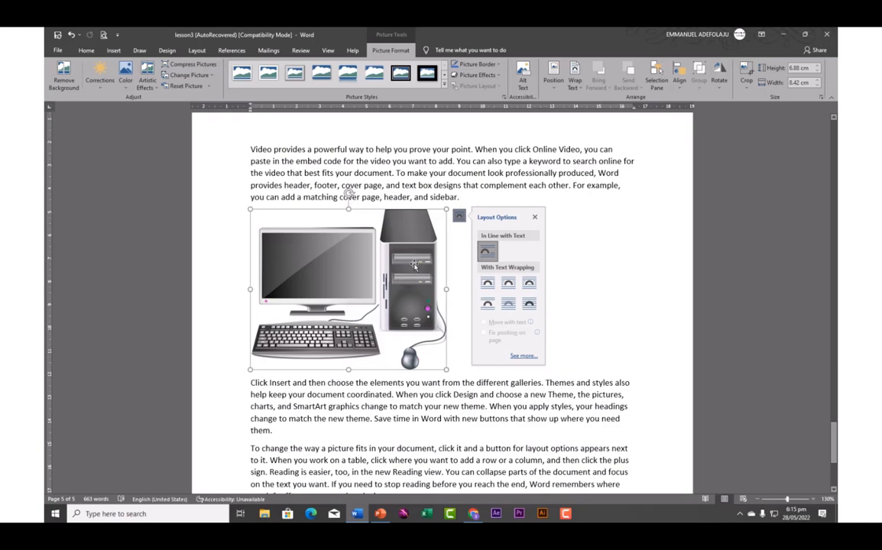
# Add empty lines below the computer picture and after the paragraph ending 'them.'
pyautogui.click(535, 218)
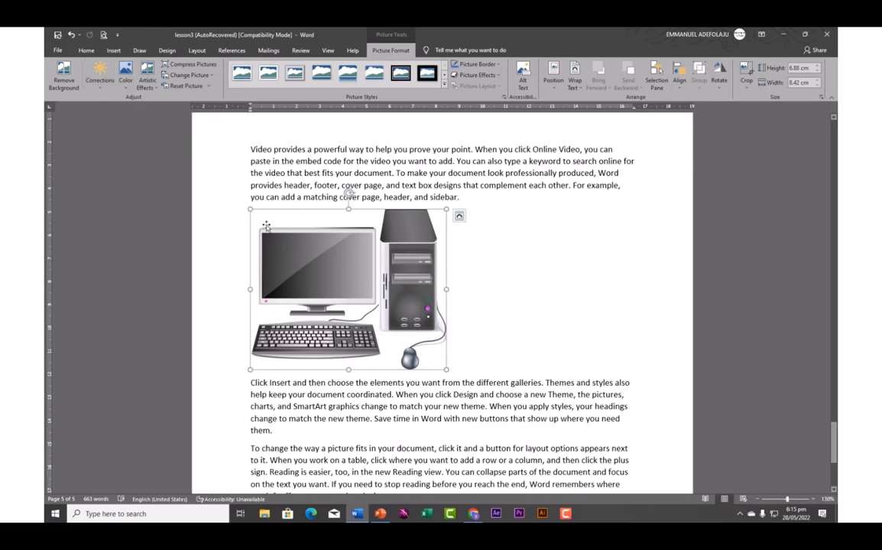
pyautogui.click(101, 90)
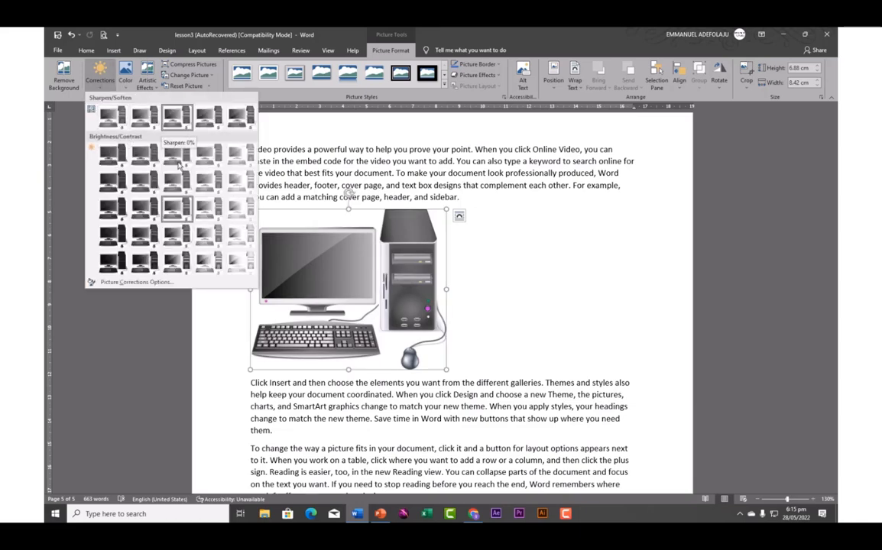
pyautogui.click(347, 259)
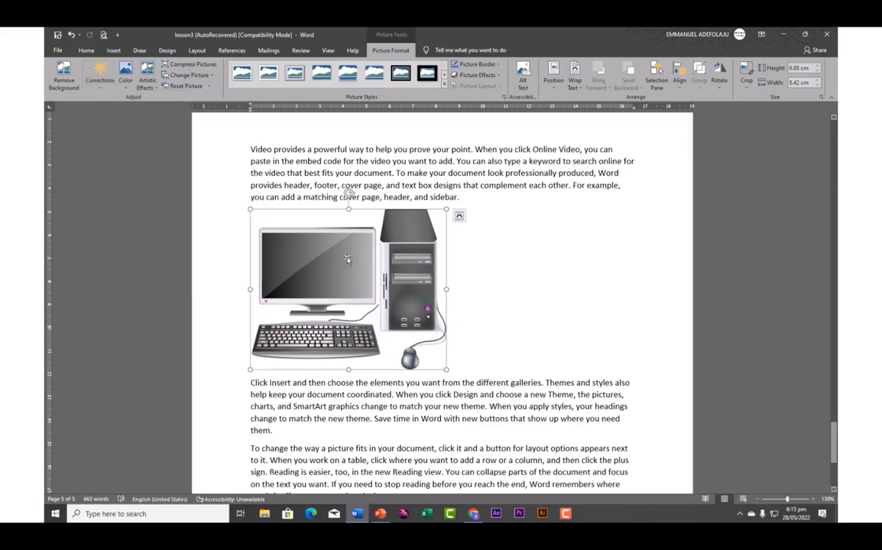
pyautogui.click(466, 349)
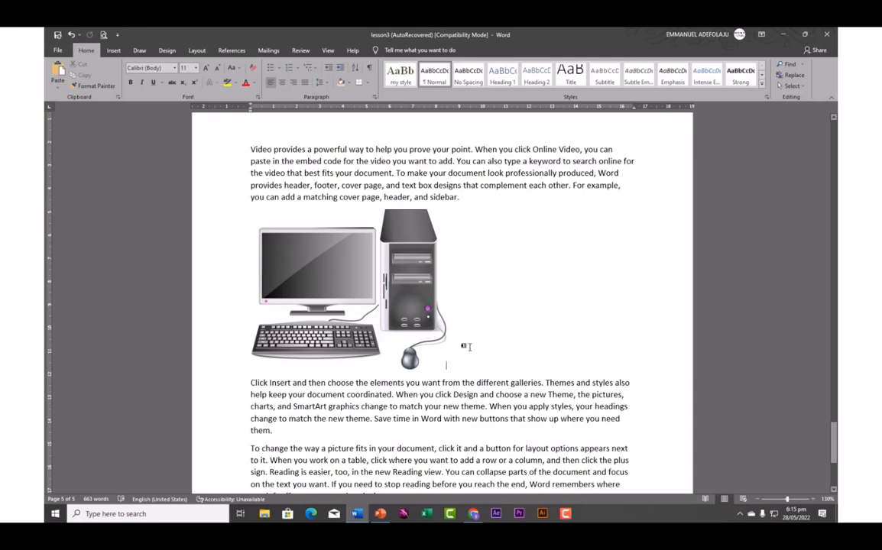
pyautogui.press('Return')
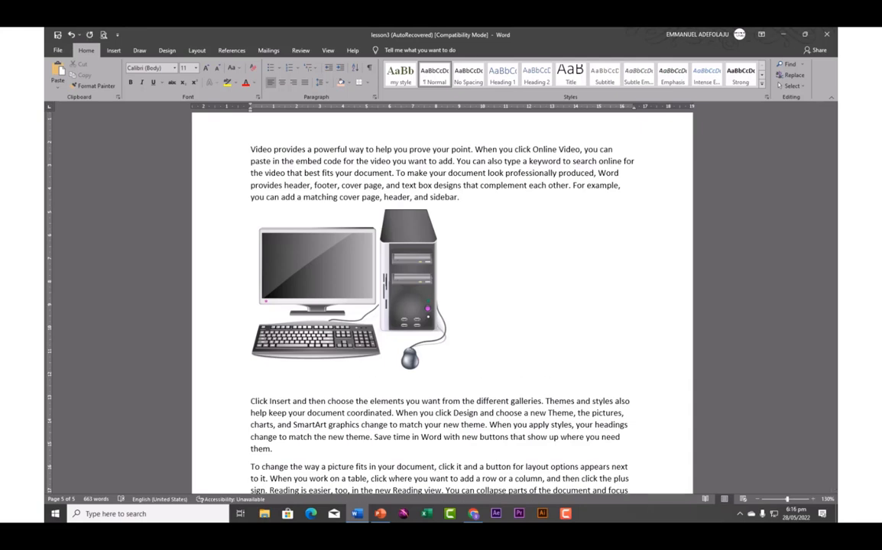
pyautogui.click(273, 451)
pyautogui.press('Return')
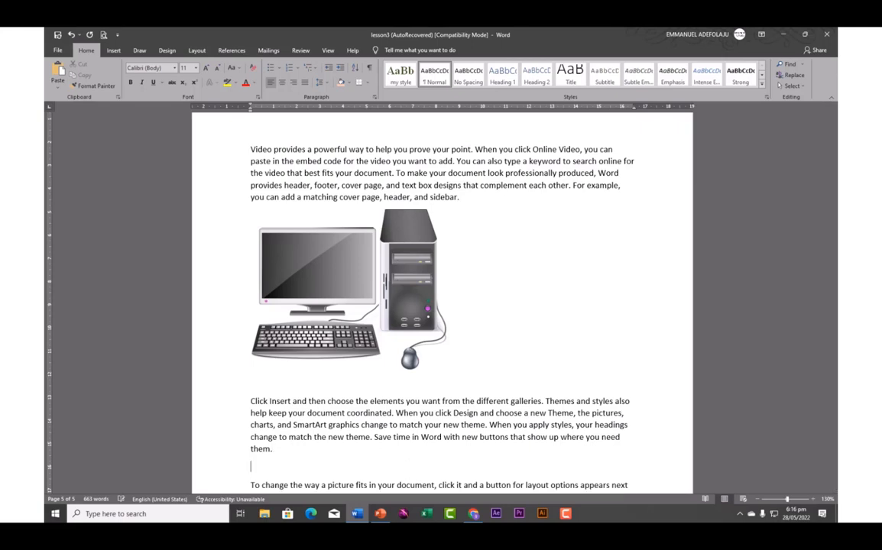
# Start an Online Pictures search, then switch to Chrome showing the Iconfinder site
pyautogui.click(115, 52)
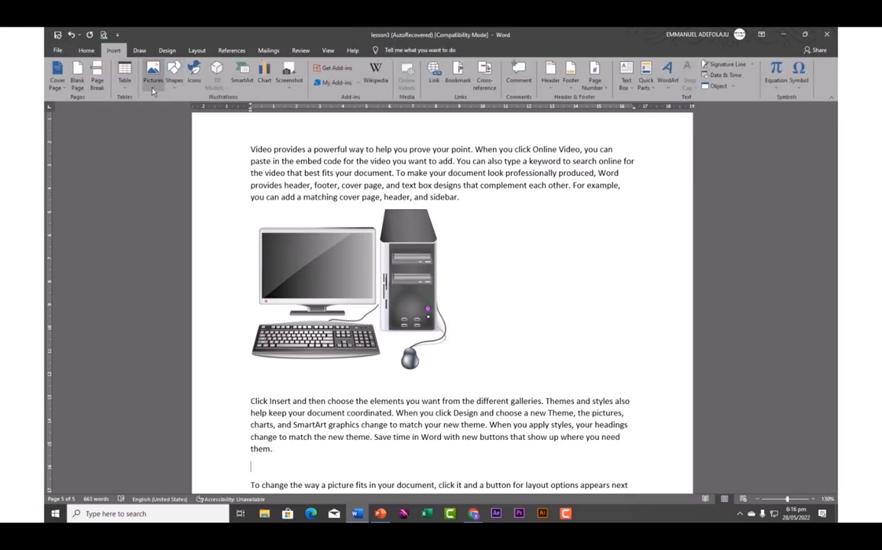
pyautogui.click(153, 77)
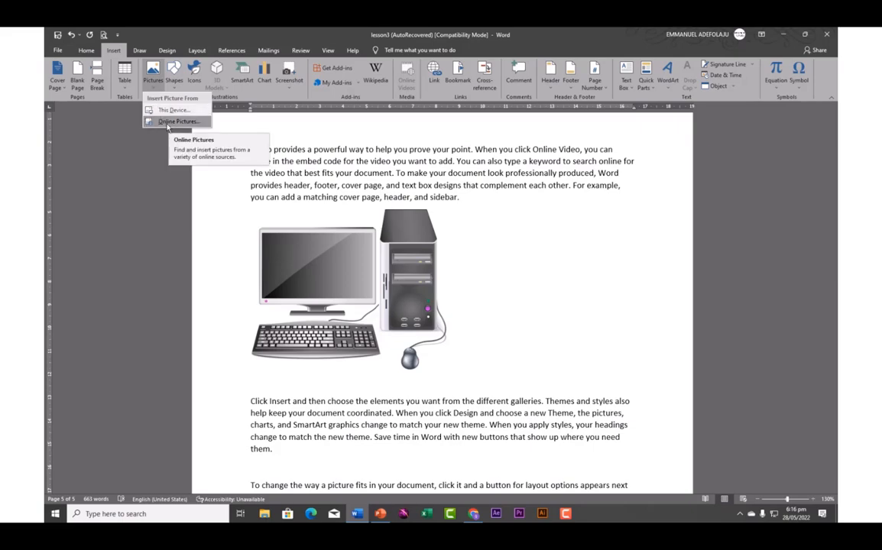
pyautogui.click(171, 124)
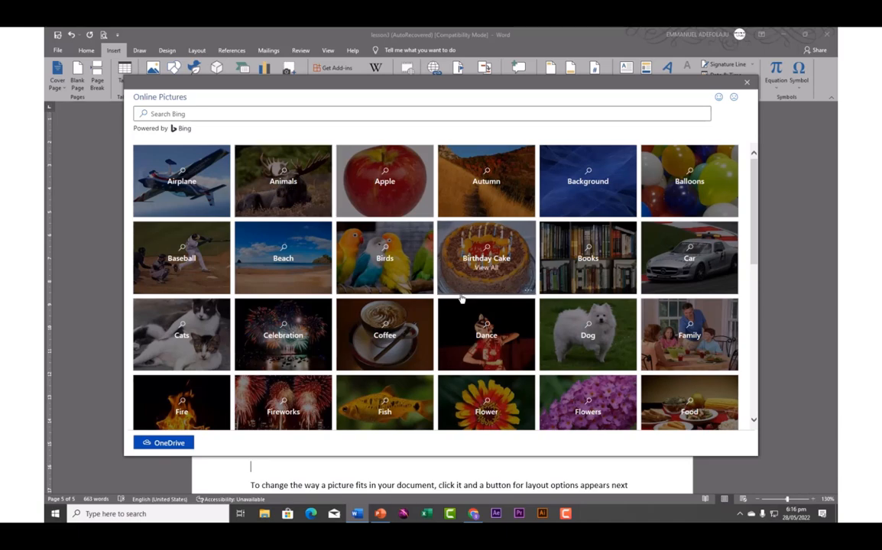
pyautogui.click(474, 516)
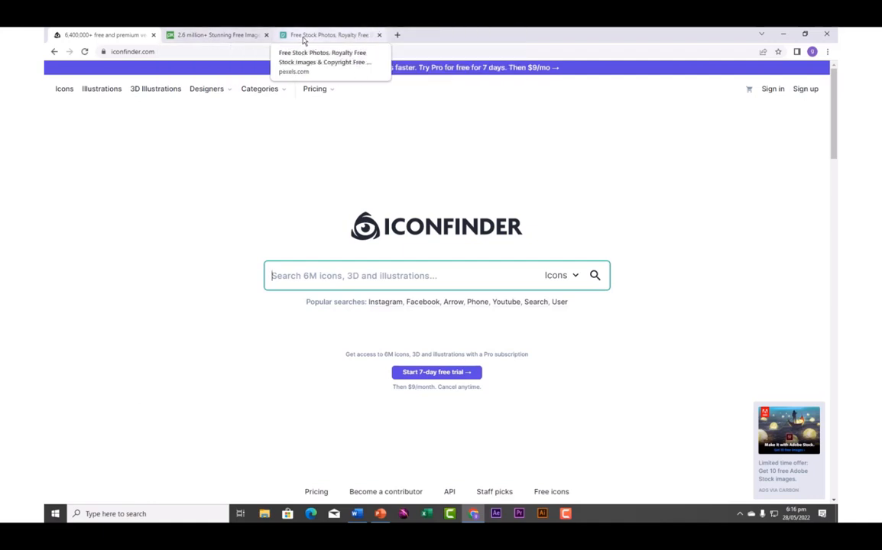
# Search Pixabay for free 'computer' images, browse the 16,985 results, then switch to Pexels
pyautogui.click(218, 35)
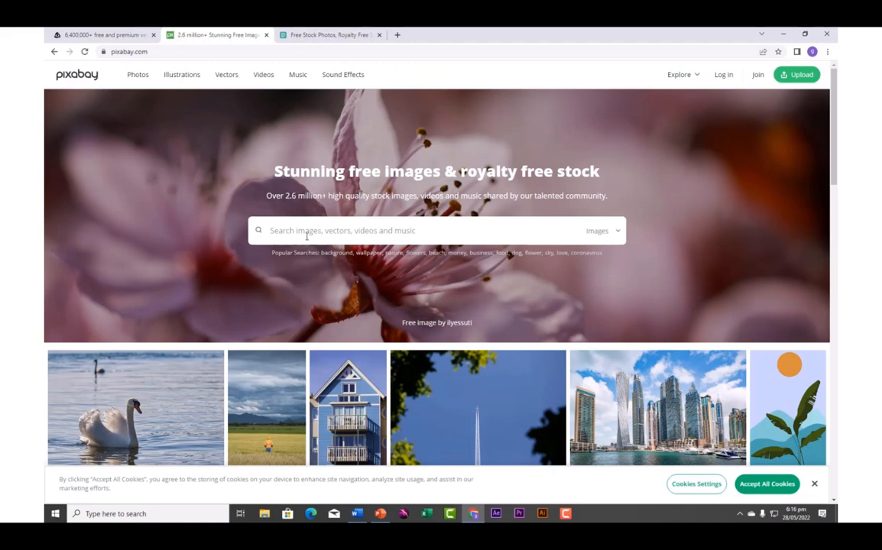
pyautogui.click(306, 236)
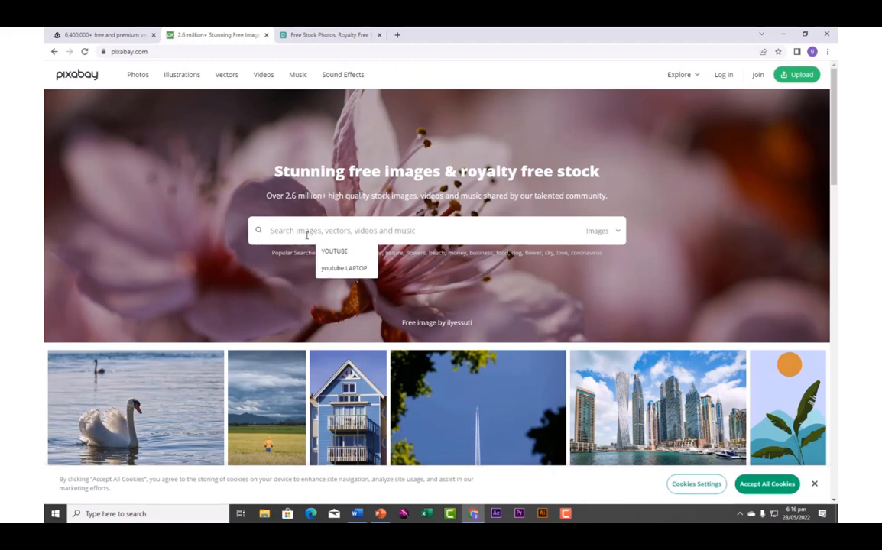
pyautogui.write('computer')
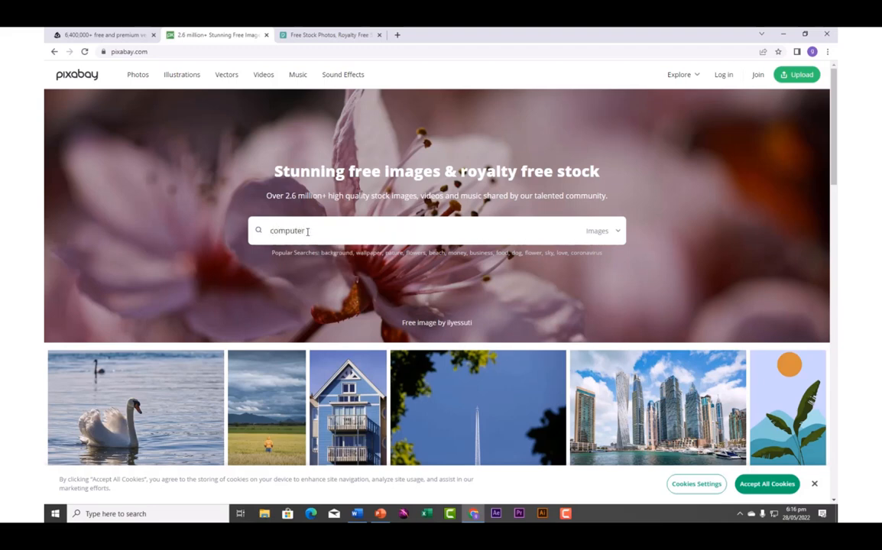
pyautogui.press('Return')
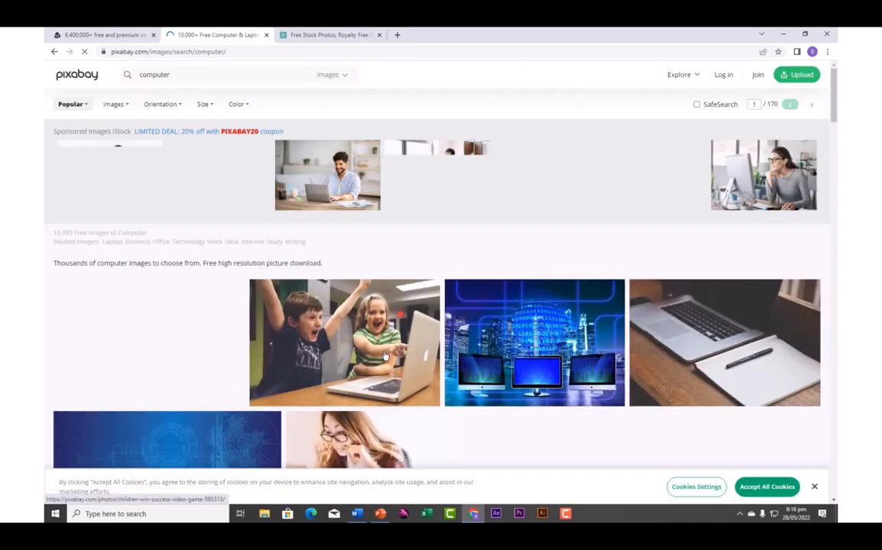
pyautogui.scroll(-3, 386, 356)
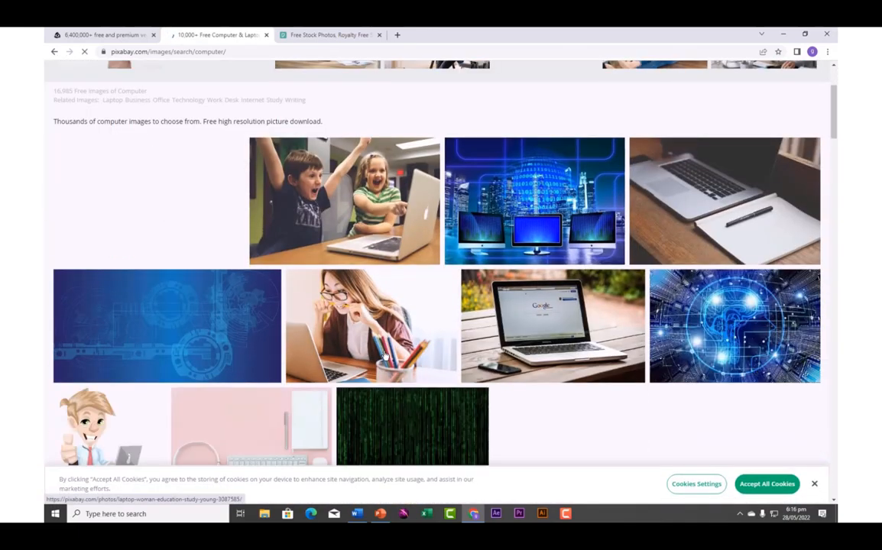
pyautogui.scroll(-2, 386, 356)
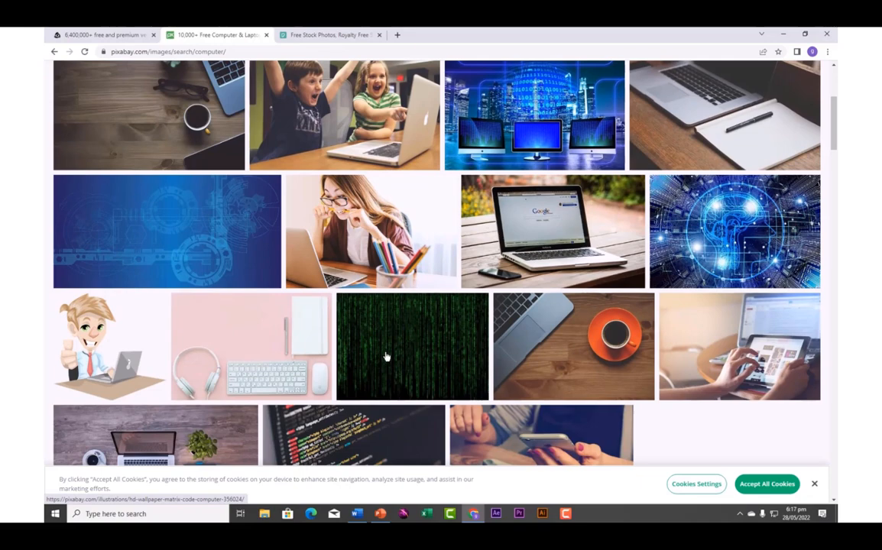
pyautogui.scroll(5, 386, 356)
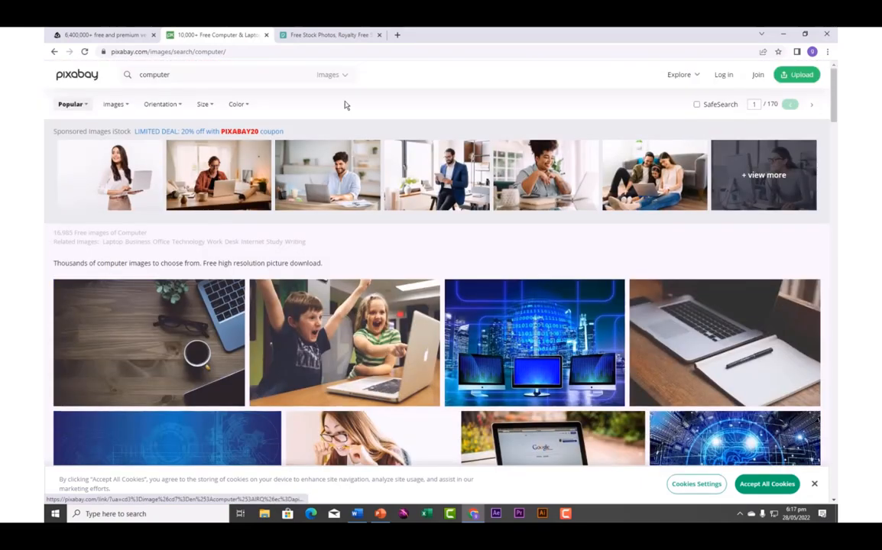
pyautogui.click(311, 42)
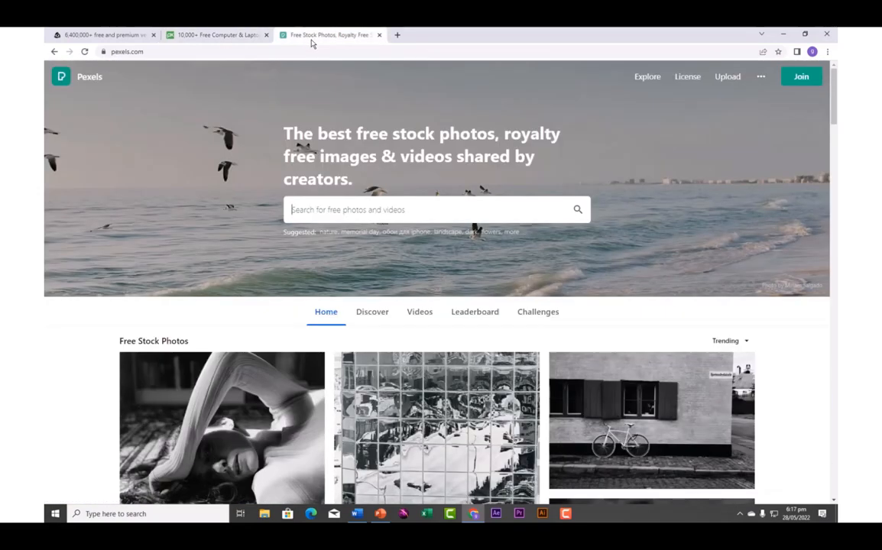
# Search Pexels for 'computer' photos, scroll the 27.4K results, and return to Word
pyautogui.click(409, 214)
pyautogui.write('c')
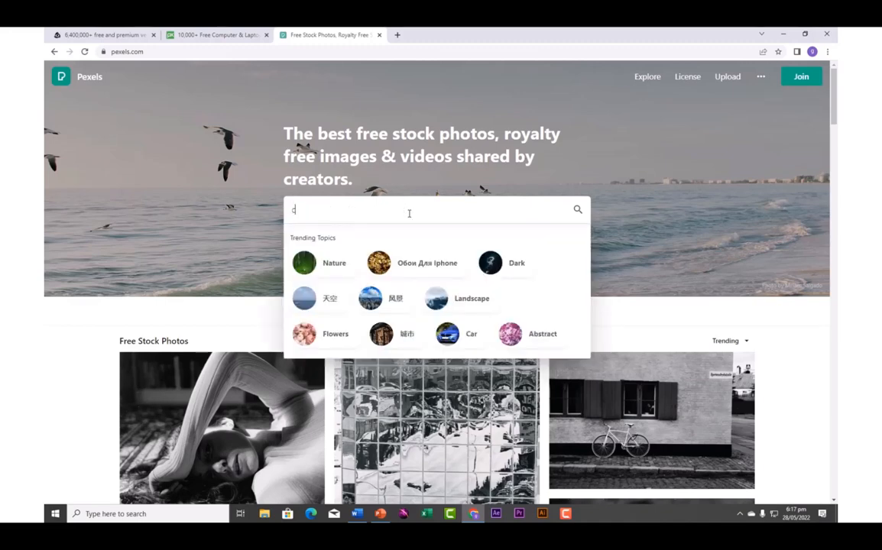
pyautogui.write('omputer')
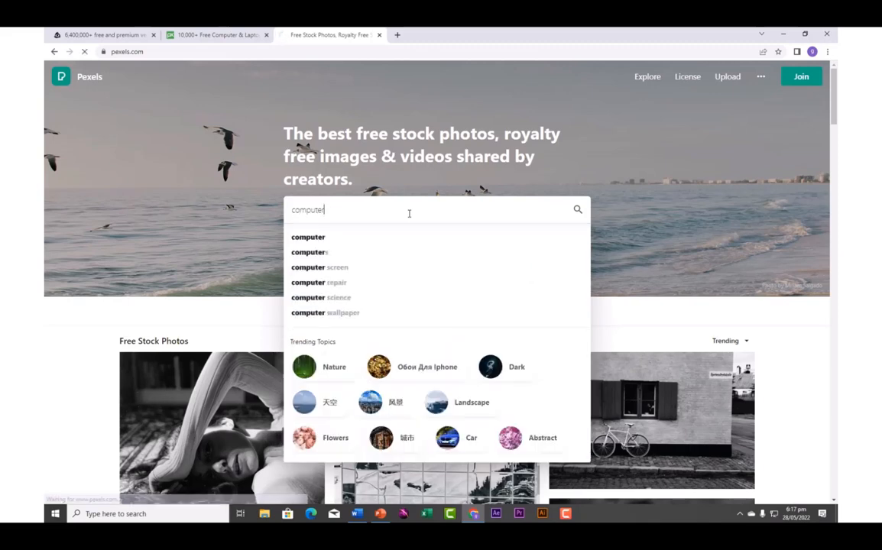
pyautogui.press('Return')
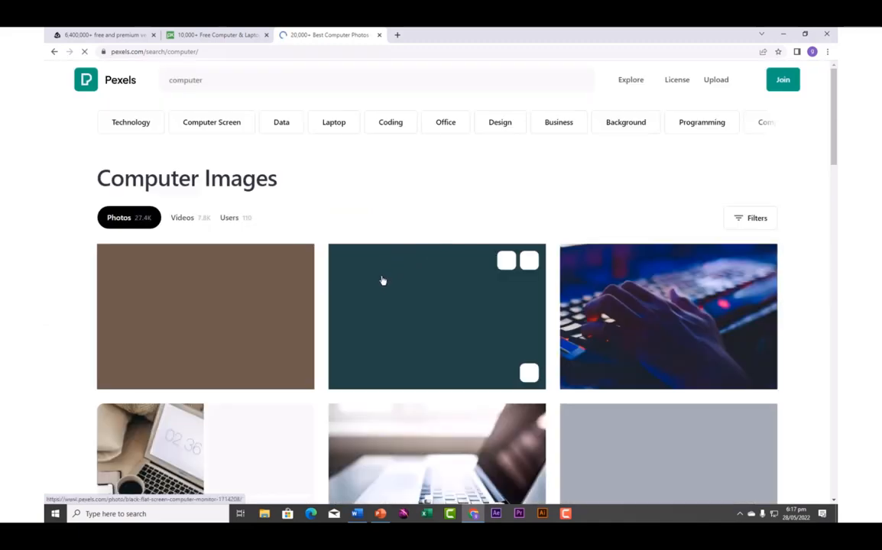
pyautogui.scroll(-2, 383, 280)
pyautogui.scroll(-2, 383, 280)
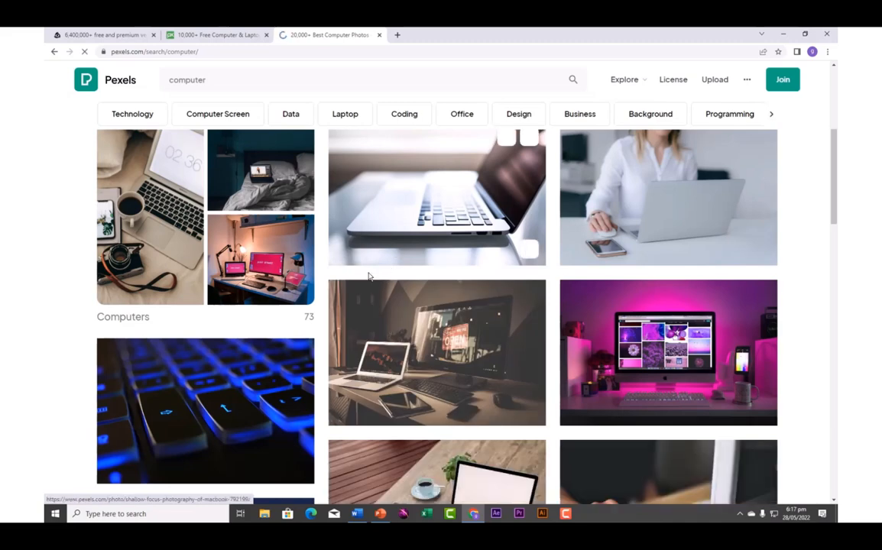
pyautogui.click(357, 513)
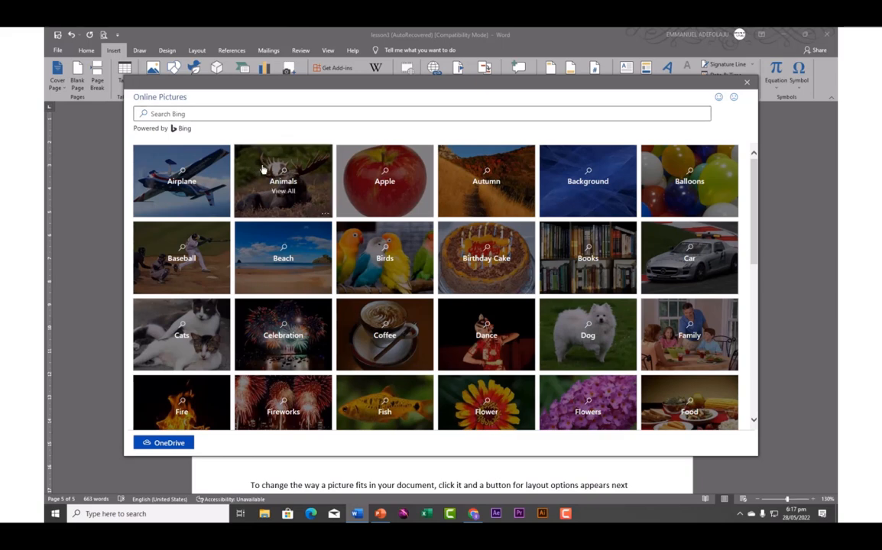
# Insert the white BMW photo from the online Car pictures onto page 6
pyautogui.click(237, 115)
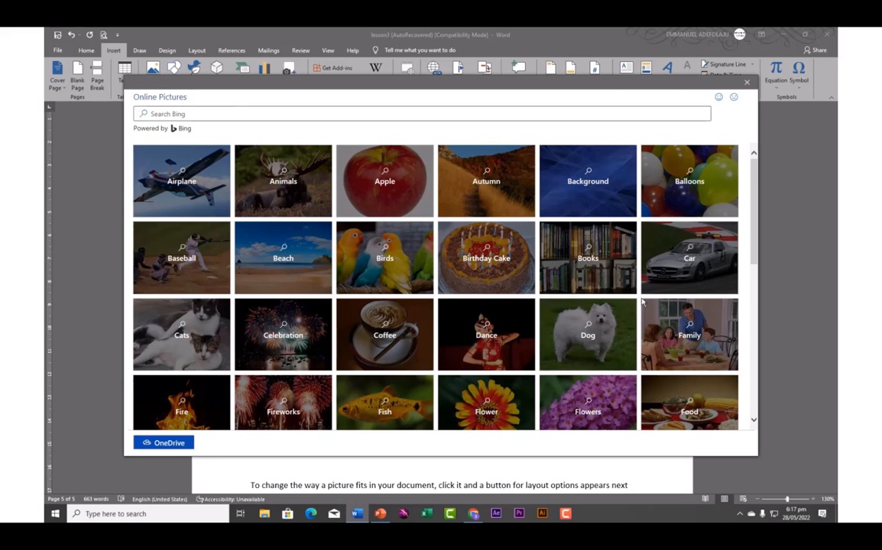
pyautogui.click(672, 272)
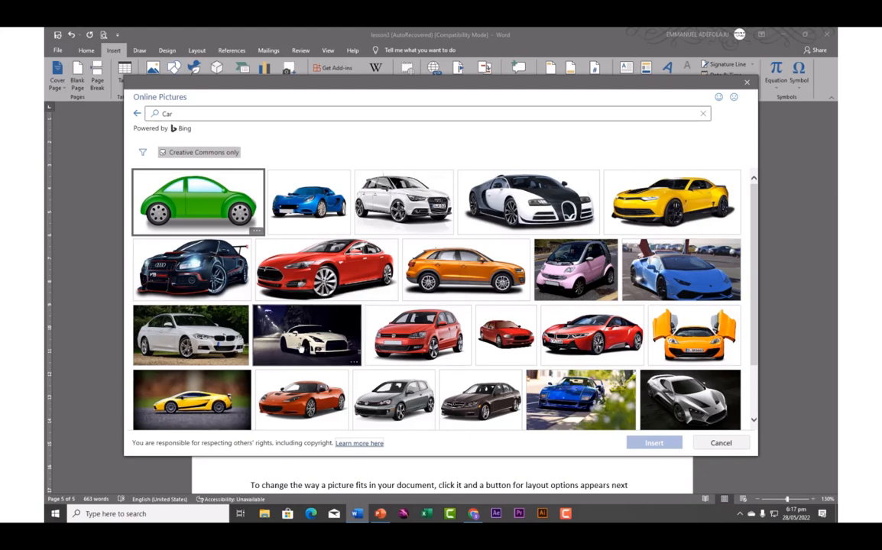
pyautogui.click(204, 356)
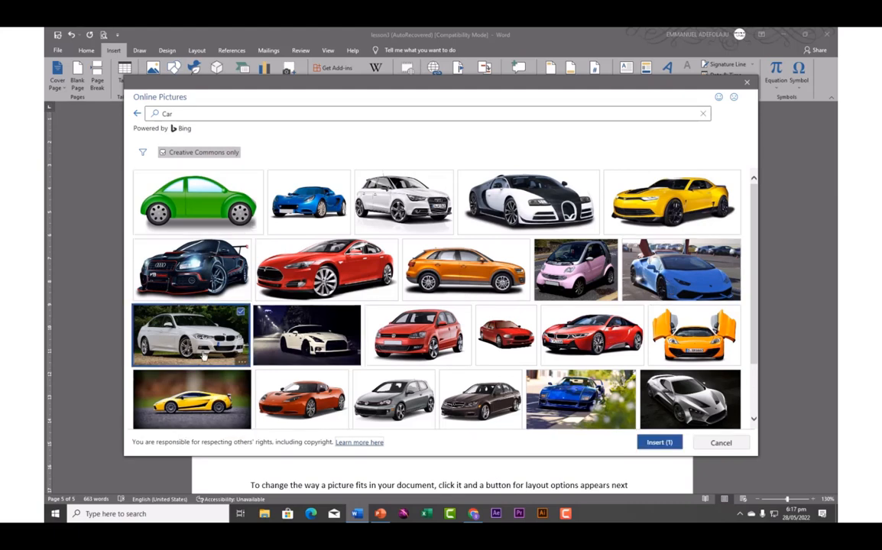
pyautogui.click(658, 443)
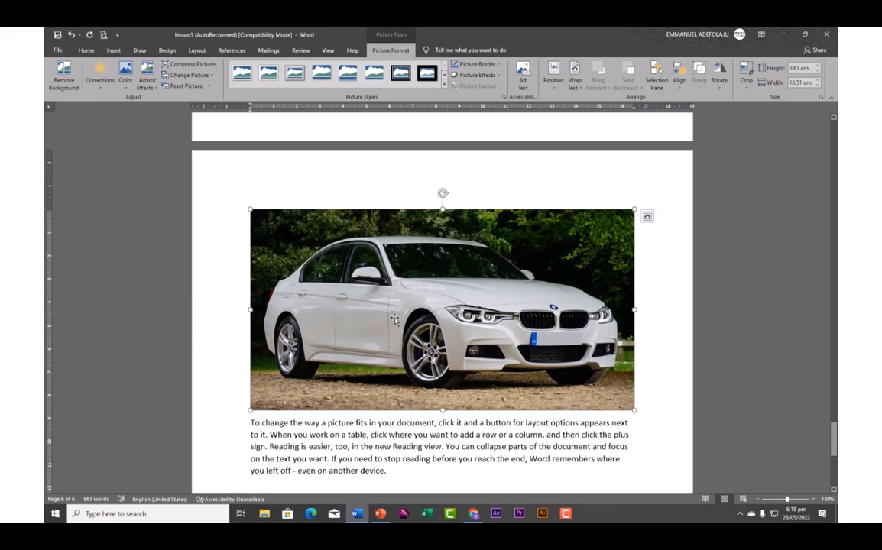
# Preview the Corrections gallery for the car photo, then bring up the Color gallery
pyautogui.click(100, 81)
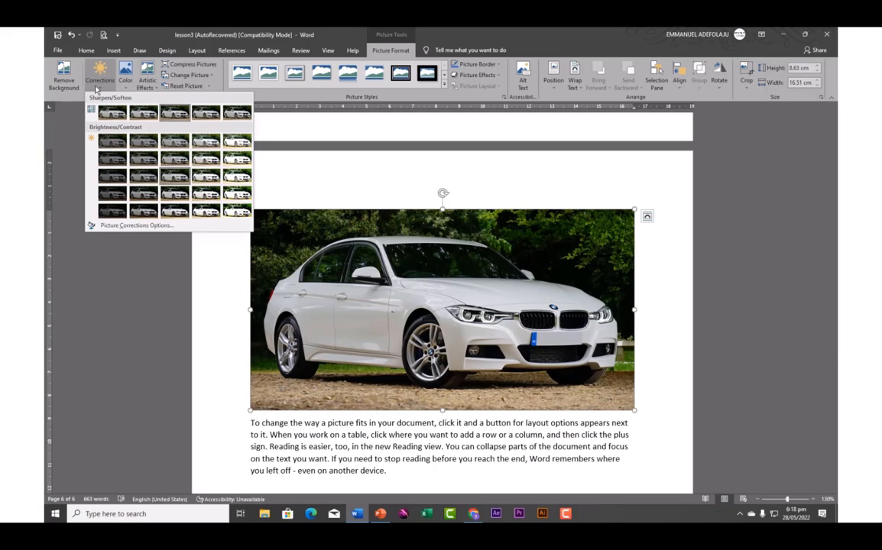
pyautogui.click(127, 88)
pyautogui.click(126, 89)
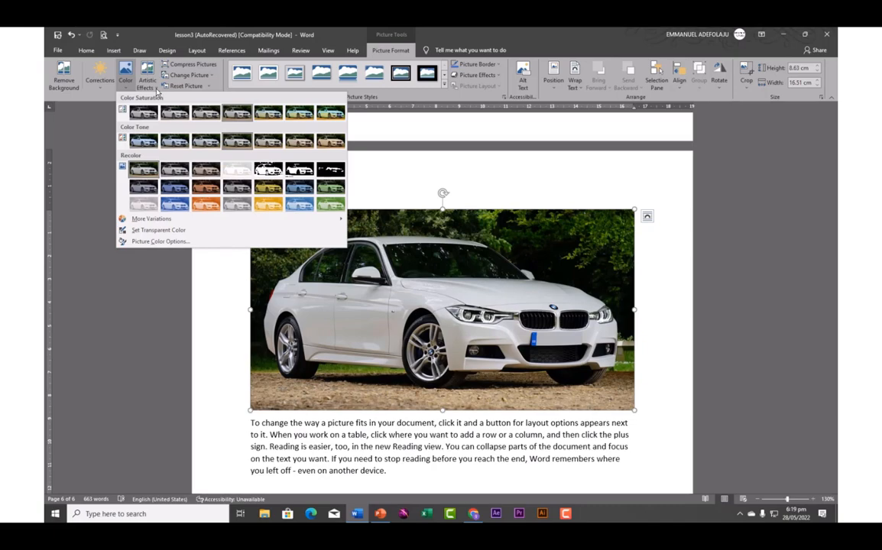
pyautogui.click(148, 84)
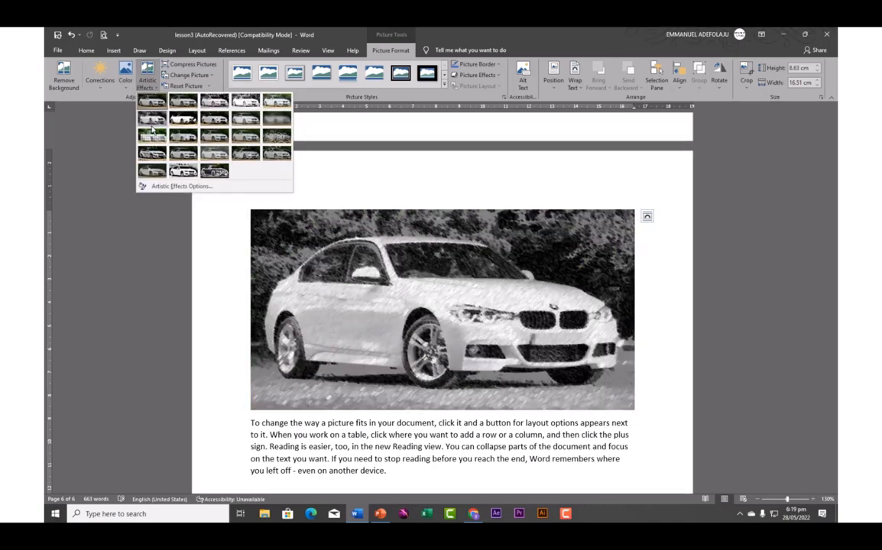
pyautogui.click(212, 78)
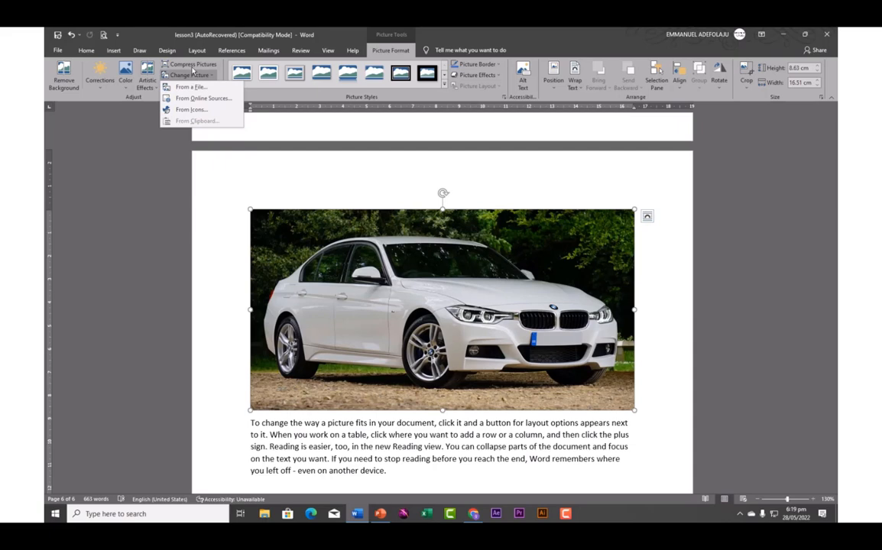
pyautogui.click(144, 123)
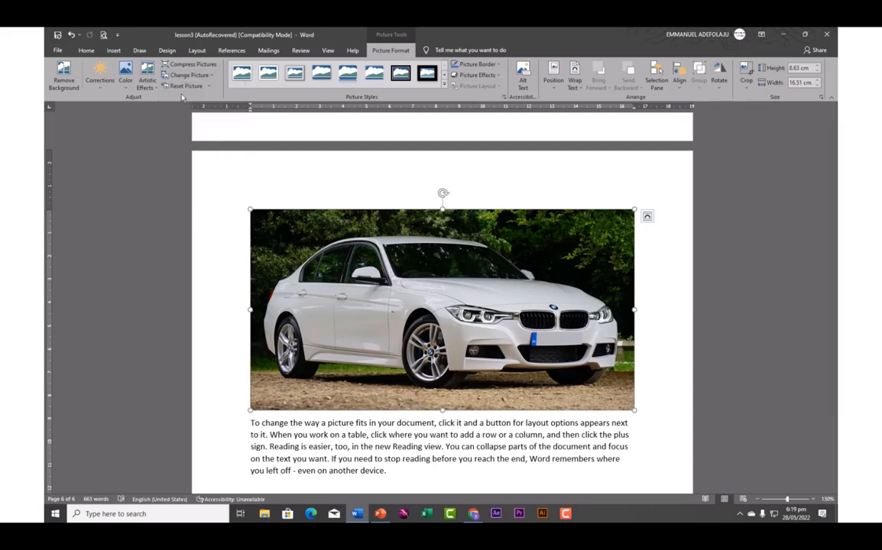
pyautogui.click(127, 91)
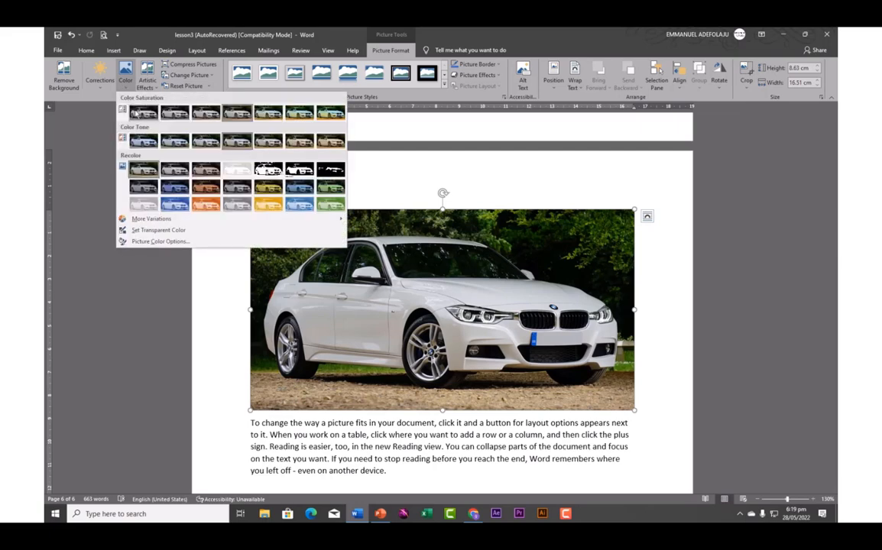
pyautogui.click(162, 189)
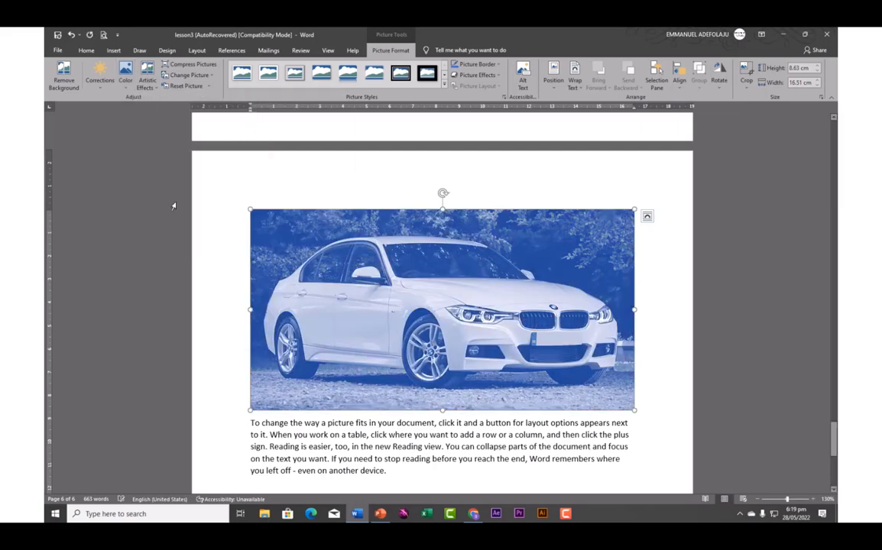
pyautogui.click(209, 86)
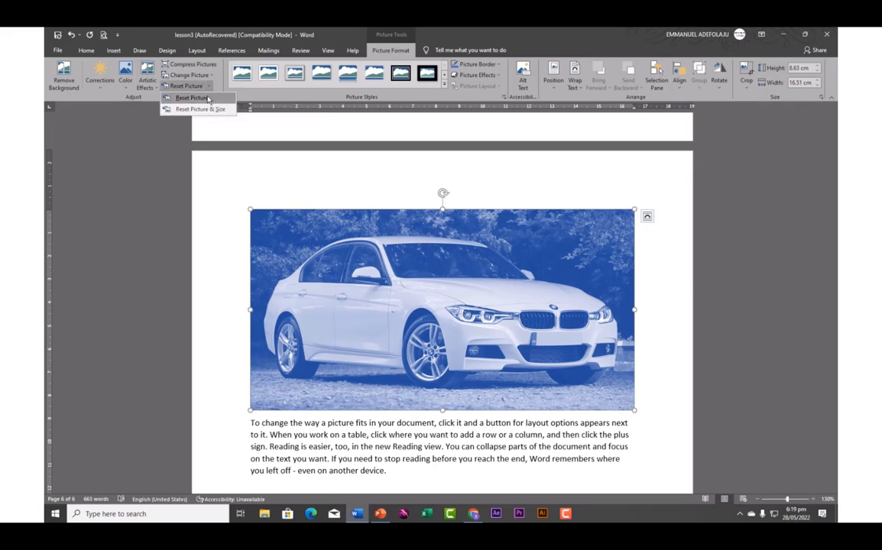
pyautogui.click(192, 98)
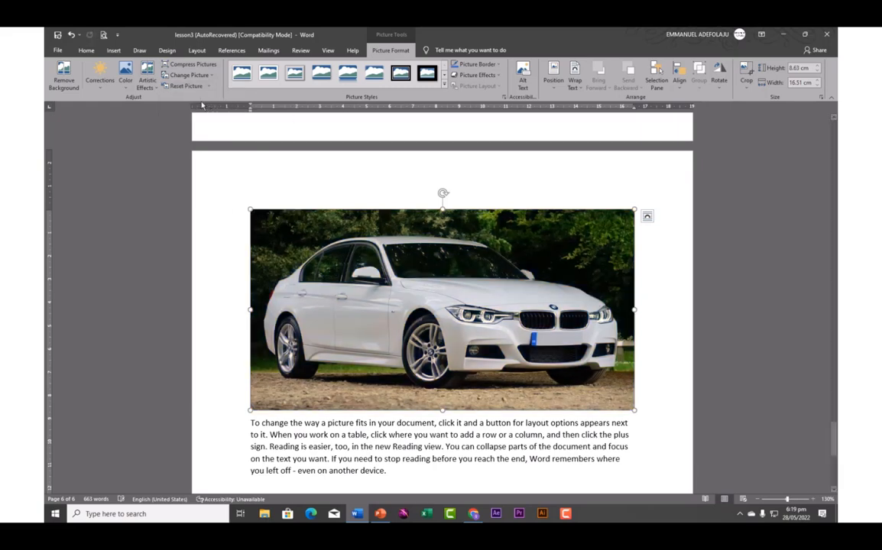
# Start Remove Background on the BMW photo and switch between the remove and keep marking tools
pyautogui.click(63, 74)
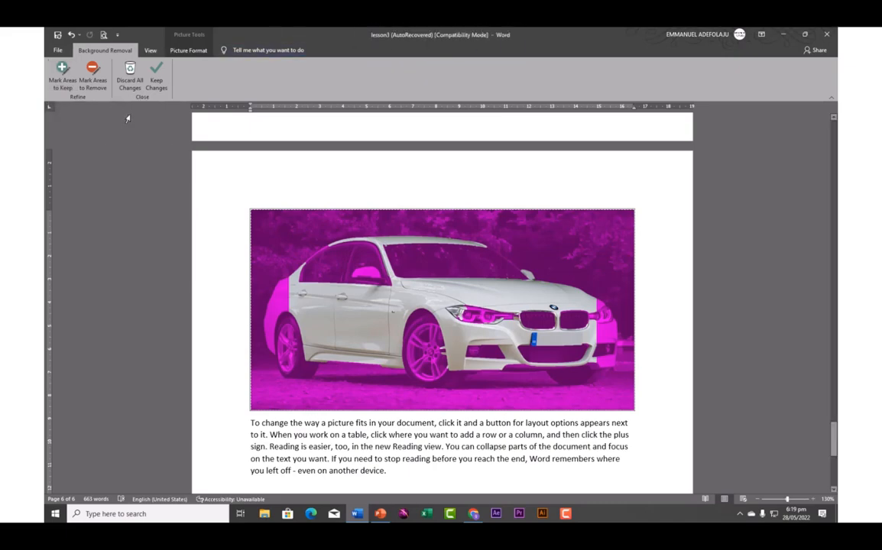
pyautogui.click(95, 81)
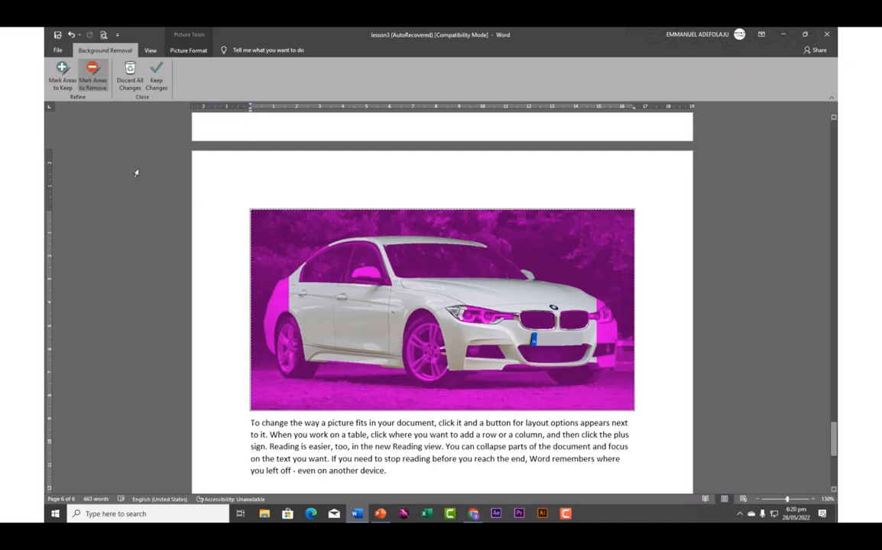
pyautogui.click(63, 78)
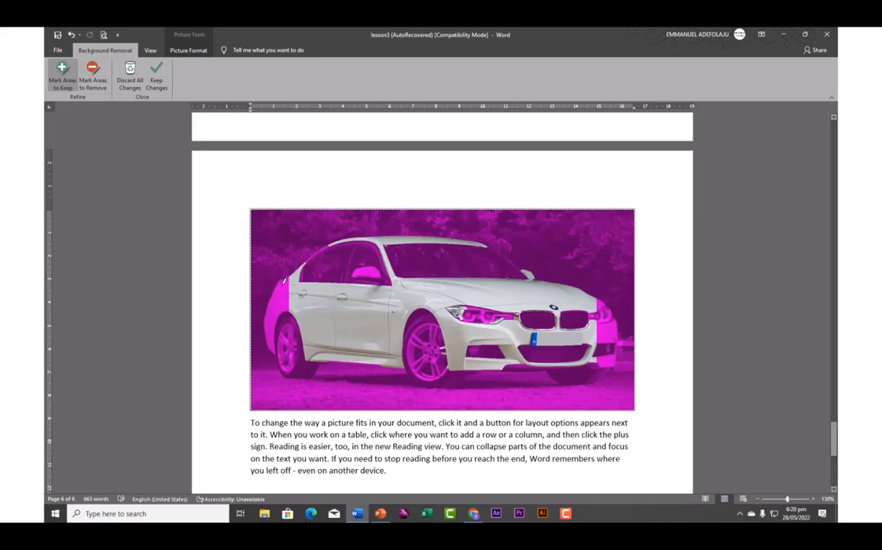
# Mark the car's rear body, tyres, bumpers, headlight, side windows and door sill to keep
pyautogui.moveTo(284, 283); pyautogui.dragTo(278, 323)
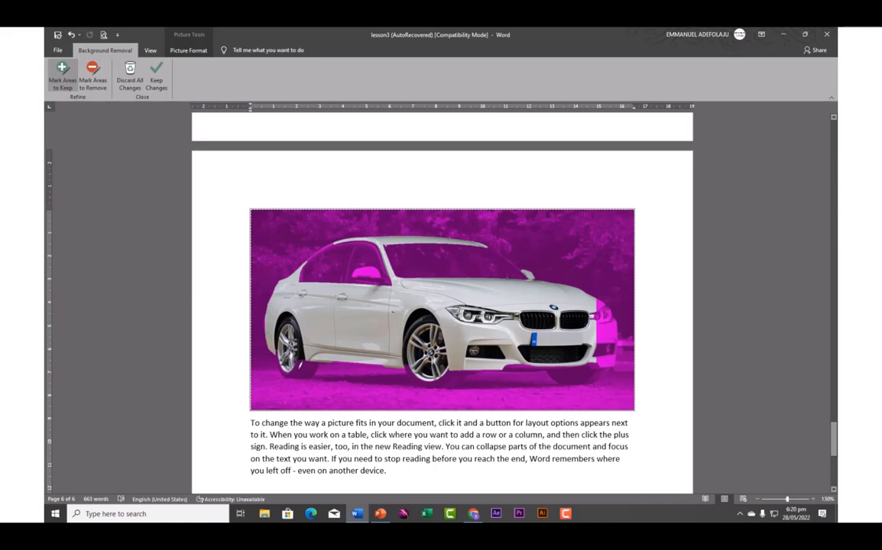
pyautogui.moveTo(299, 365)
pyautogui.mouseDown()
pyautogui.moveTo(307, 366)
pyautogui.moveTo(299, 369)
pyautogui.mouseUp()
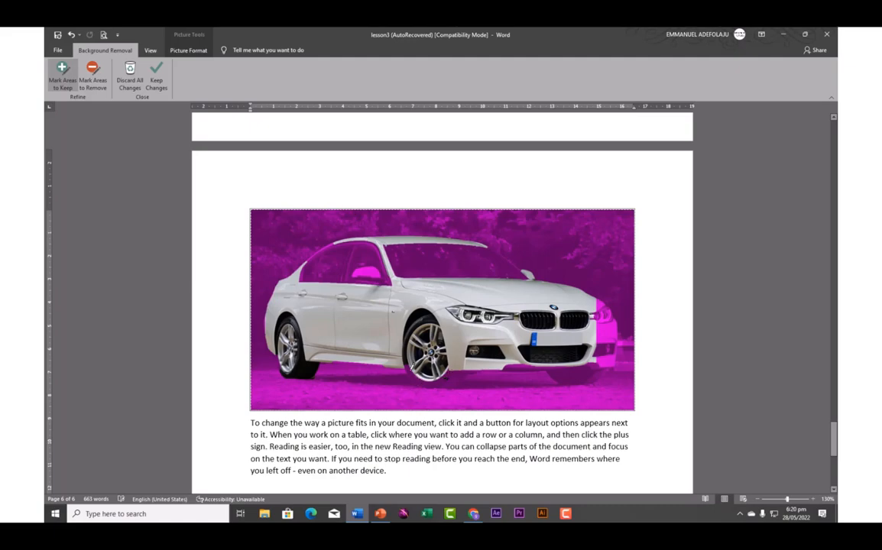
pyautogui.moveTo(416, 375); pyautogui.dragTo(421, 381)
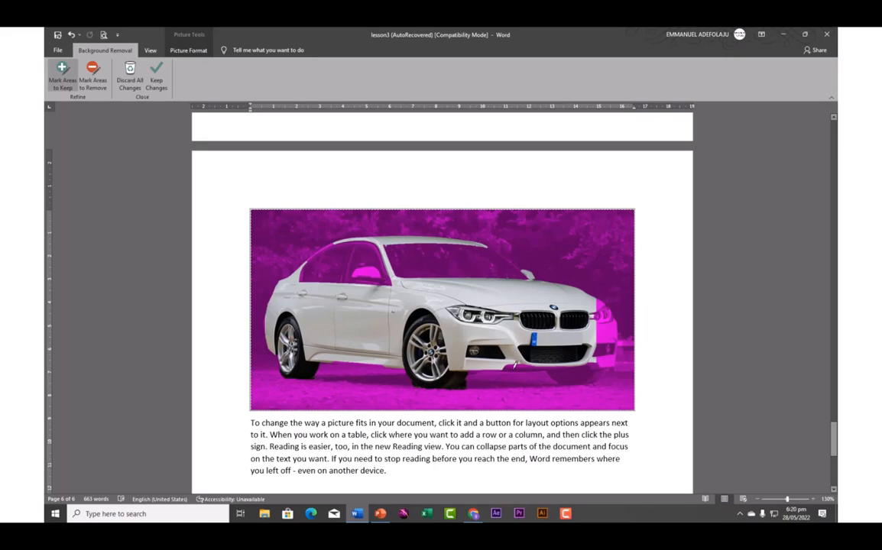
pyautogui.moveTo(514, 368); pyautogui.dragTo(549, 370)
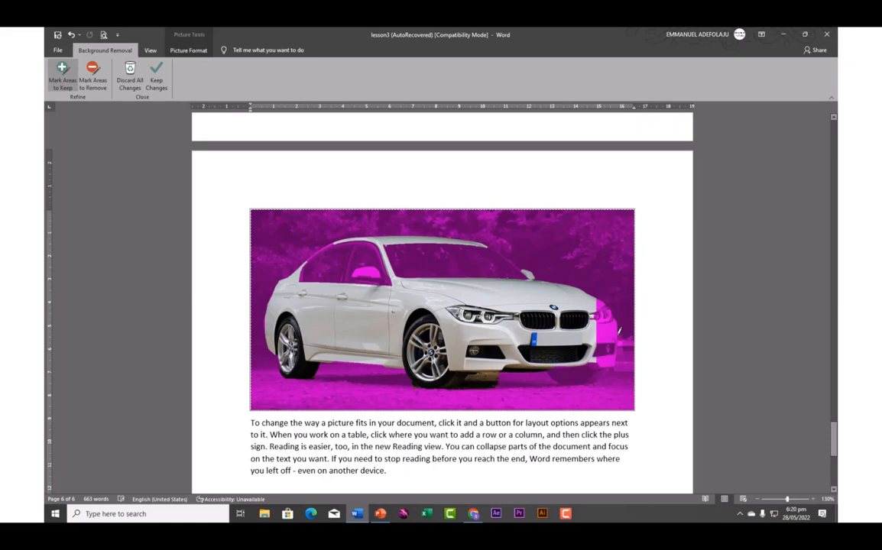
pyautogui.moveTo(605, 305); pyautogui.dragTo(604, 352)
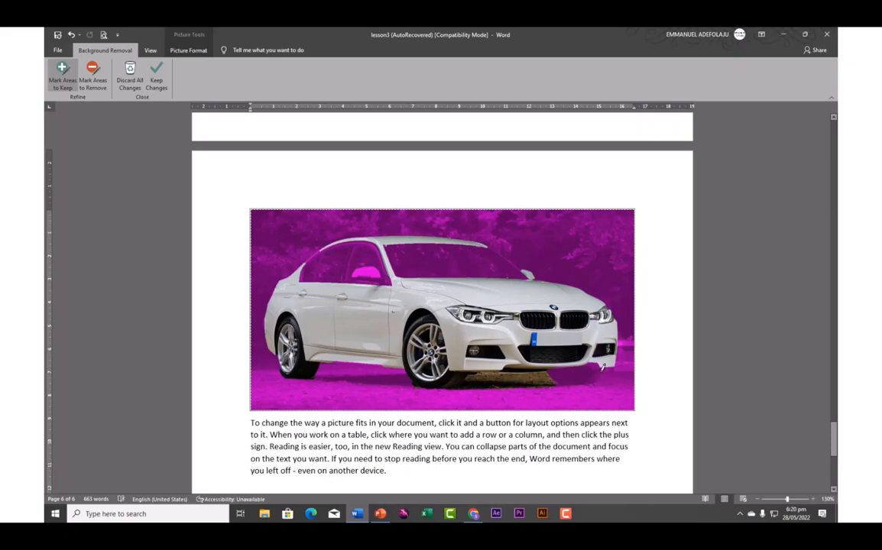
pyautogui.moveTo(597, 368)
pyautogui.mouseDown()
pyautogui.moveTo(587, 371)
pyautogui.moveTo(598, 365)
pyautogui.mouseUp()
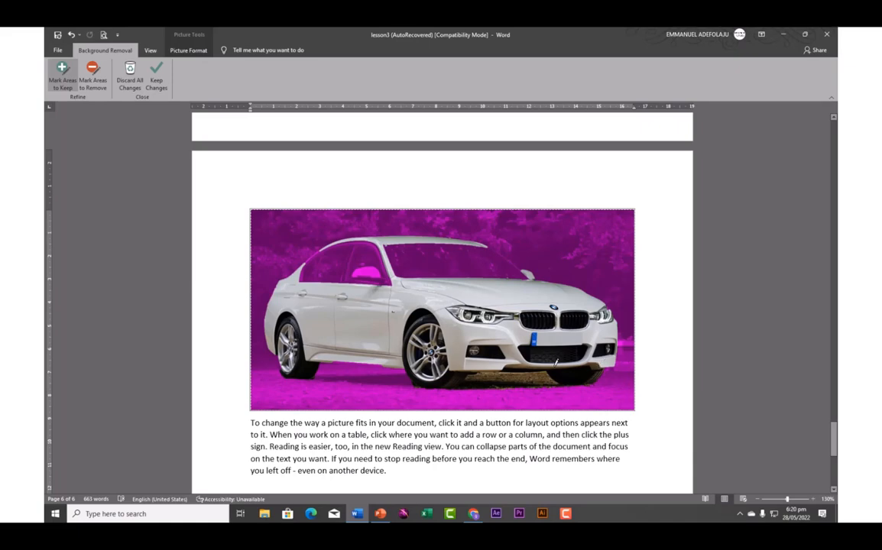
pyautogui.moveTo(283, 233)
pyautogui.mouseDown()
pyautogui.moveTo(341, 233)
pyautogui.moveTo(349, 243)
pyautogui.moveTo(424, 248)
pyautogui.moveTo(447, 260)
pyautogui.moveTo(498, 258)
pyautogui.moveTo(507, 272)
pyautogui.mouseUp()
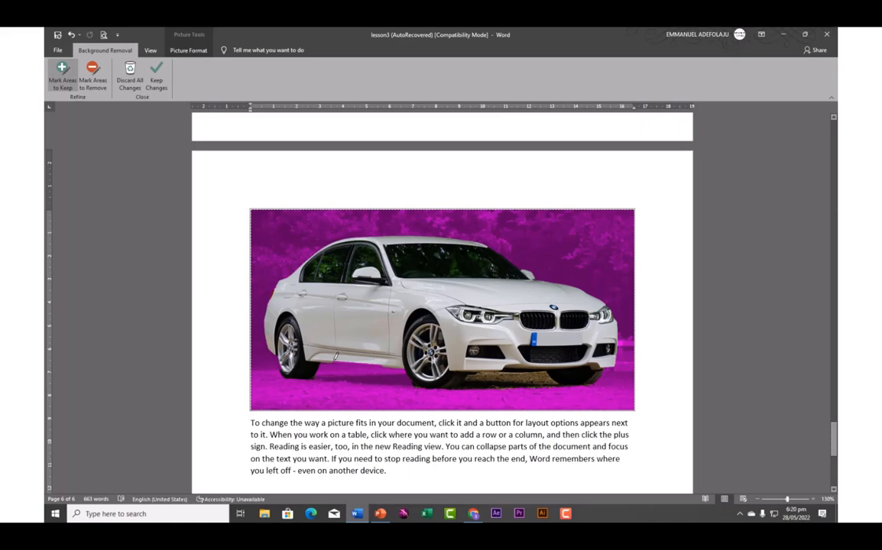
pyautogui.moveTo(341, 356); pyautogui.dragTo(377, 367)
# Mark the ground under the car for removal, keep the front-wheel area, and keep the changes
pyautogui.click(93, 77)
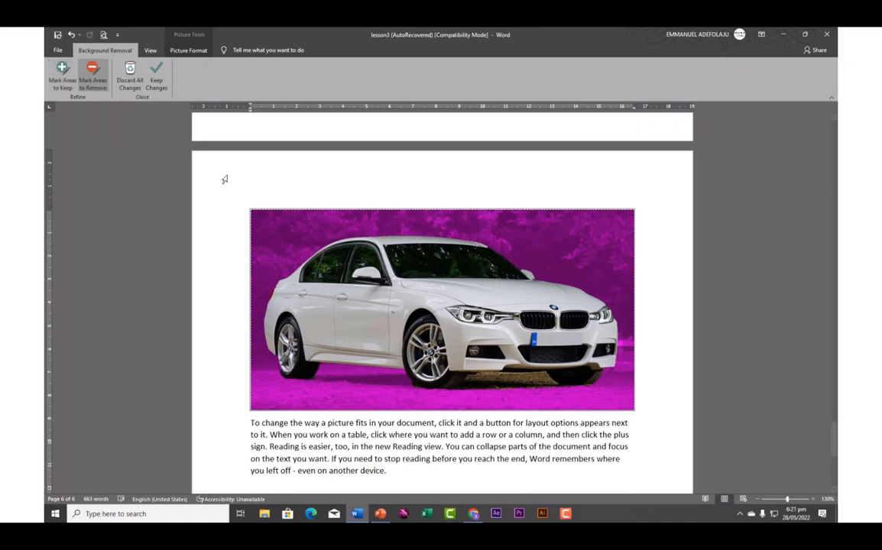
pyautogui.moveTo(475, 378); pyautogui.dragTo(540, 374)
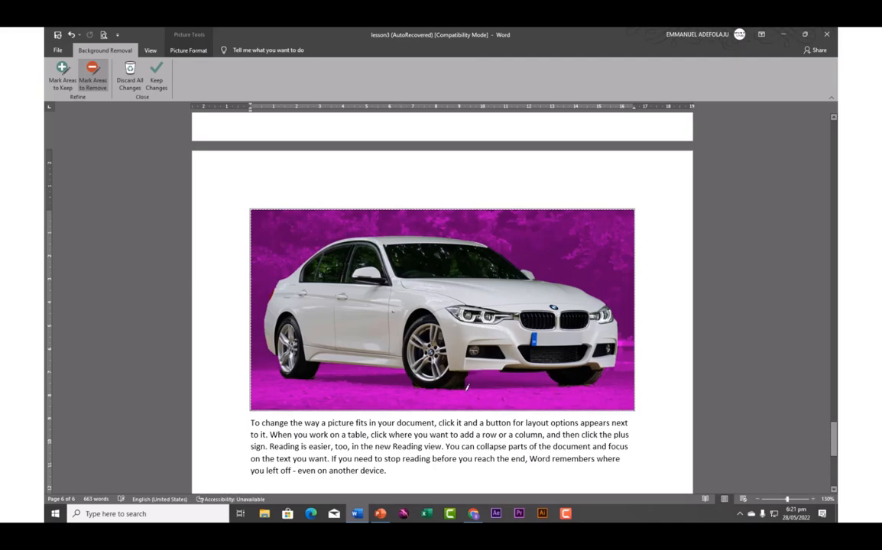
pyautogui.moveTo(458, 383); pyautogui.dragTo(464, 381)
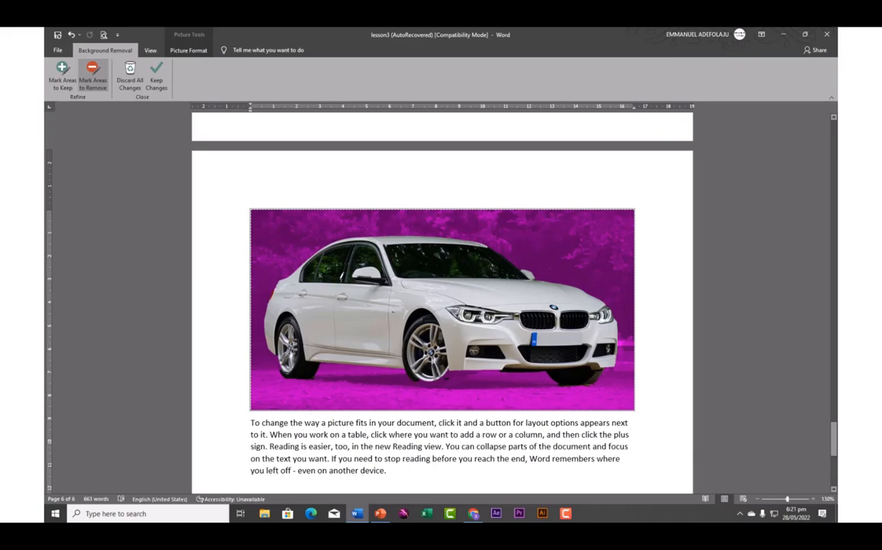
pyautogui.click(62, 86)
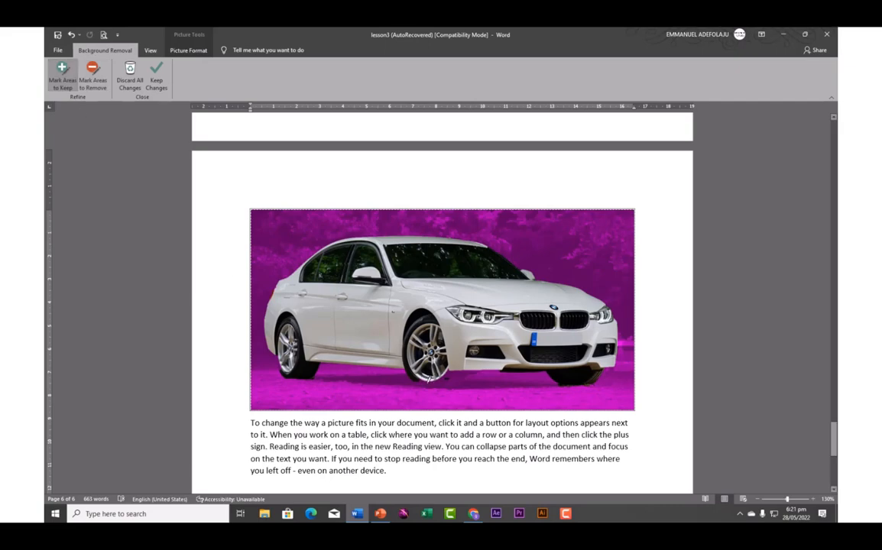
pyautogui.moveTo(428, 381); pyautogui.dragTo(446, 383)
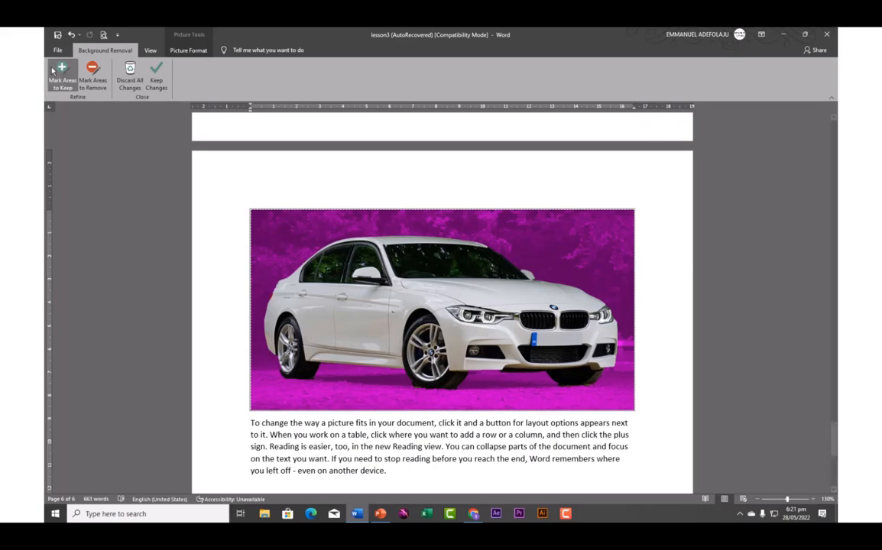
pyautogui.click(156, 86)
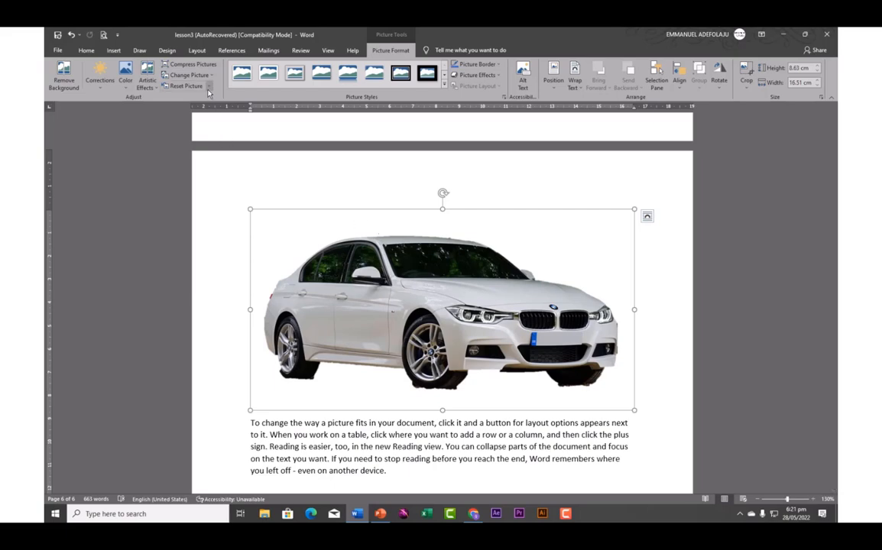
# Reset the car photo to its original look and preview the Picture Styles gallery
pyautogui.click(208, 85)
pyautogui.click(193, 98)
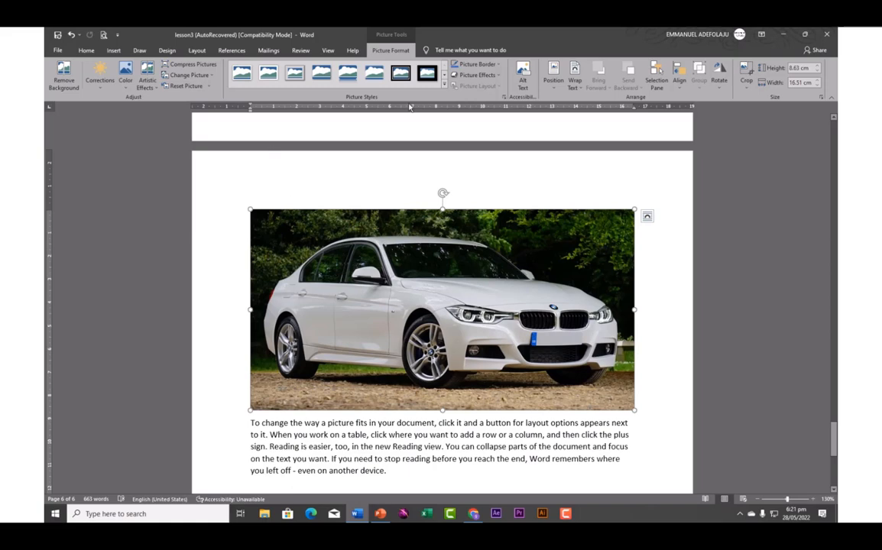
pyautogui.click(444, 85)
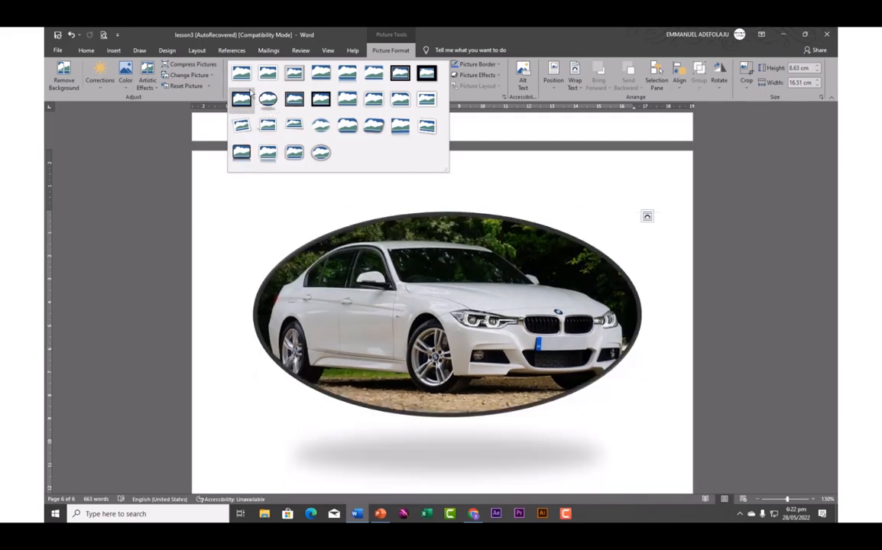
pyautogui.click(515, 245)
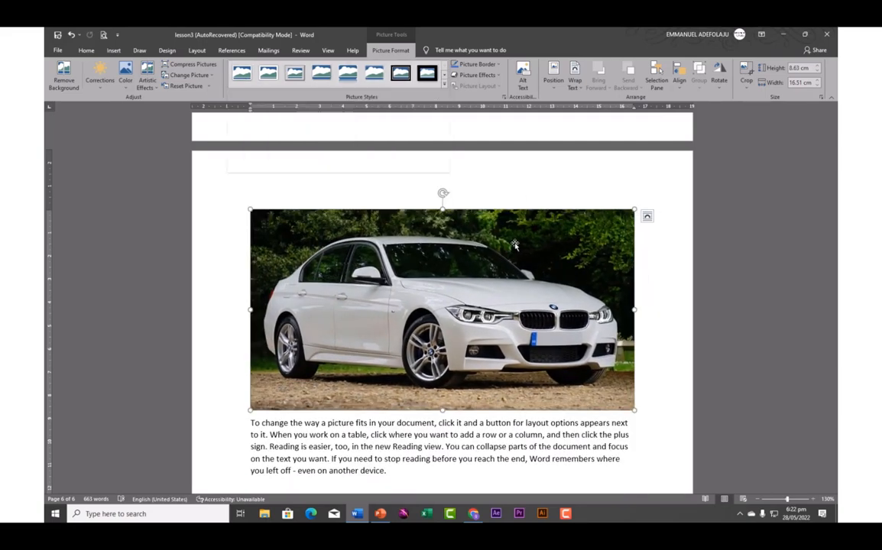
# Browse the Picture Effects options without applying any
pyautogui.click(498, 75)
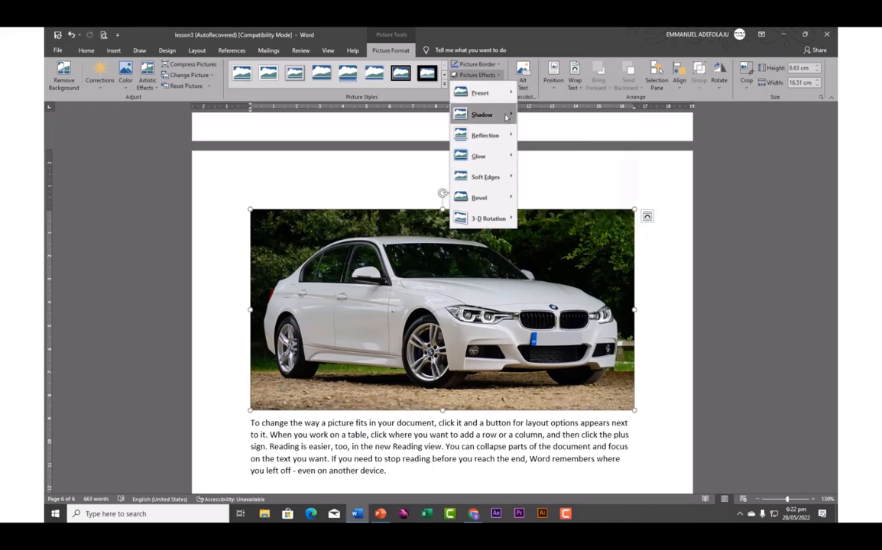
pyautogui.moveTo(507, 116)
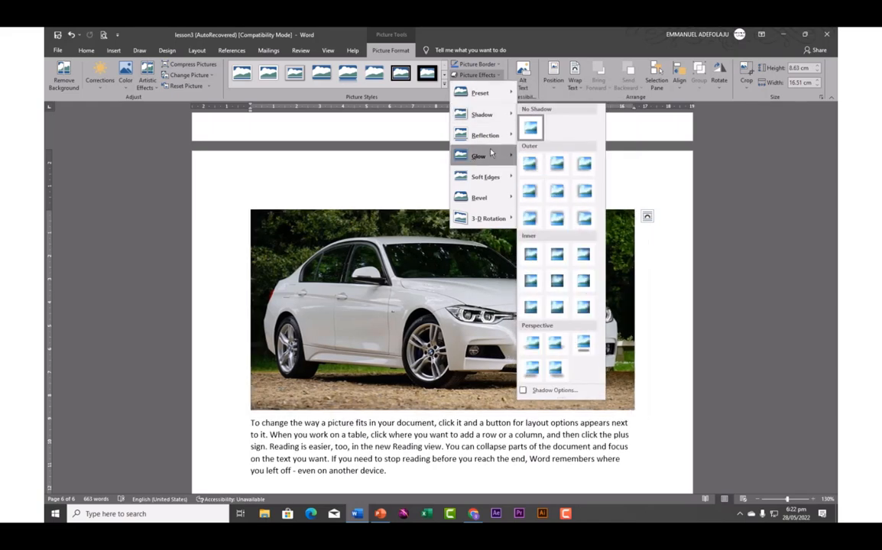
pyautogui.moveTo(489, 139)
pyautogui.moveTo(480, 156)
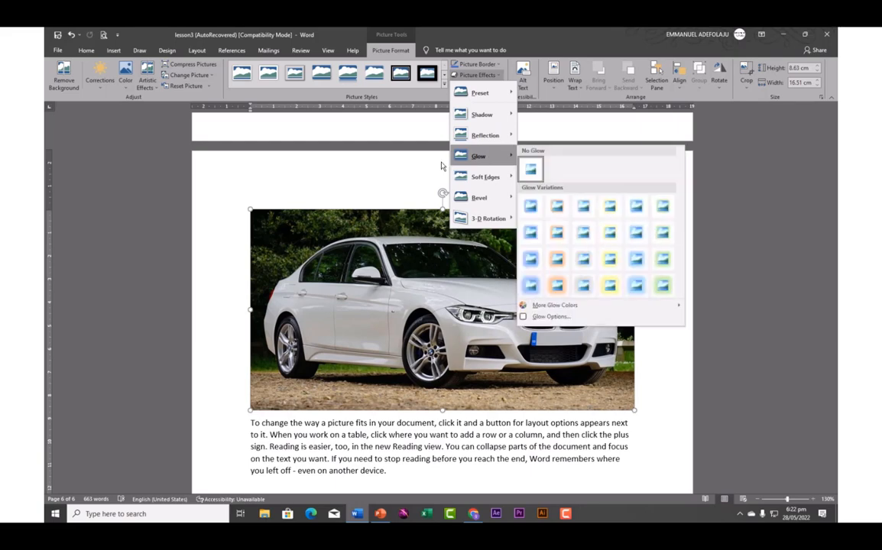
pyautogui.click(431, 265)
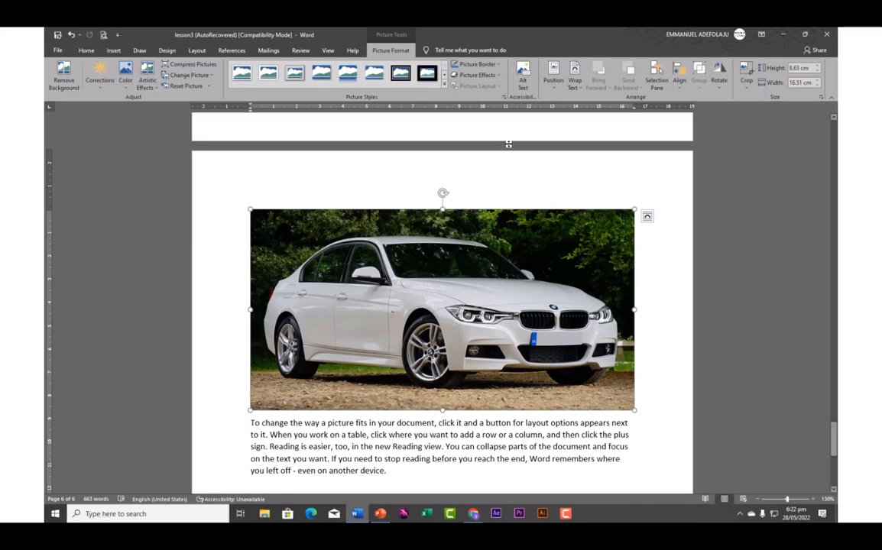
# Mark the car photo as decorative in the Alt Text pane and close the pane
pyautogui.click(524, 84)
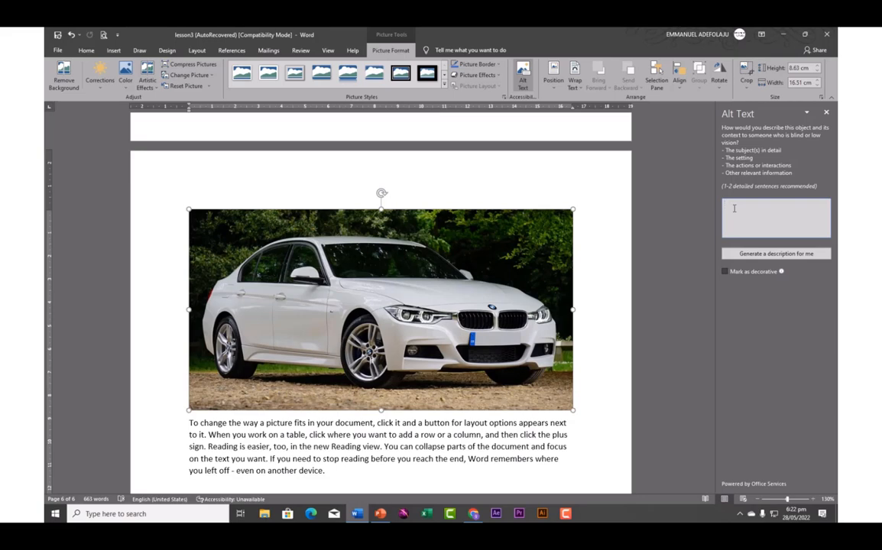
pyautogui.write('car')
pyautogui.click(670, 228)
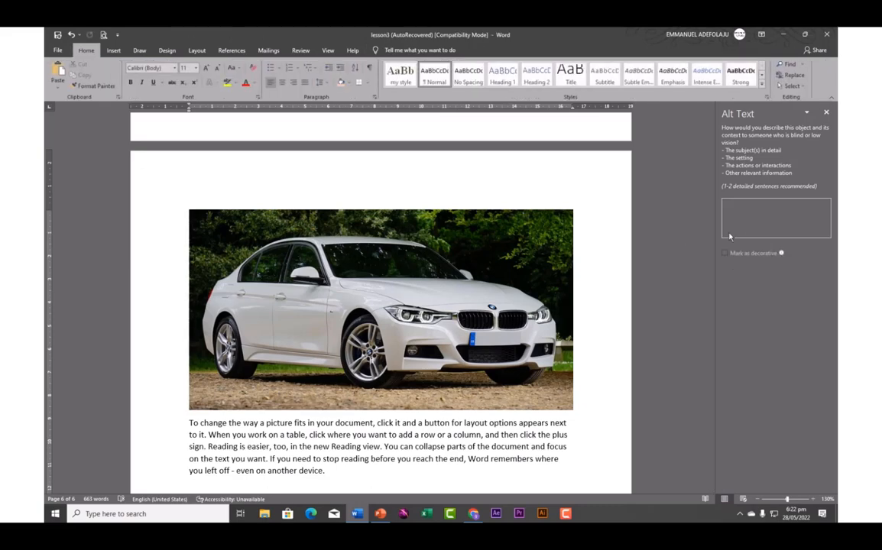
pyautogui.click(479, 277)
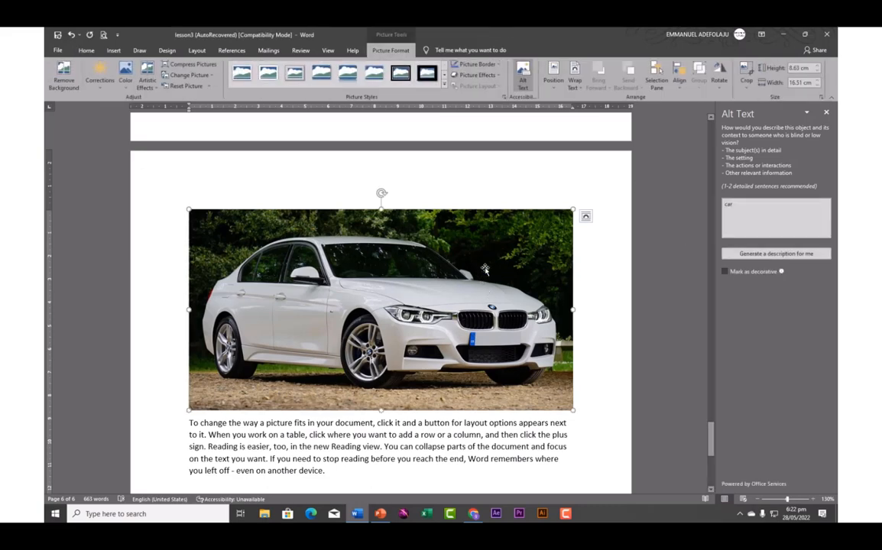
pyautogui.click(724, 272)
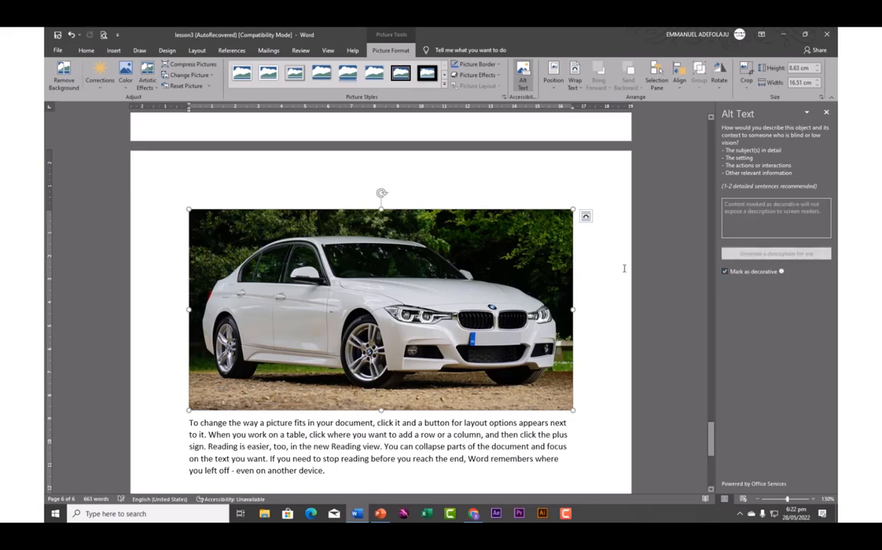
pyautogui.click(824, 113)
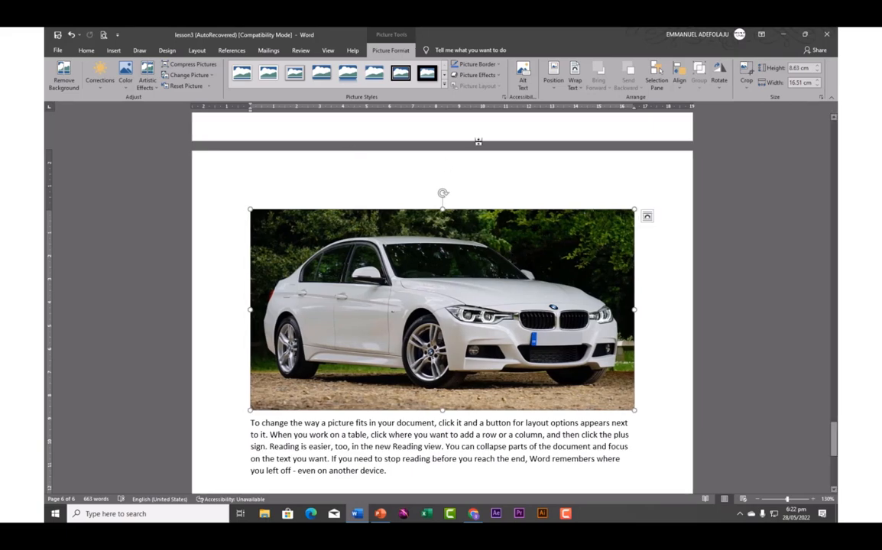
pyautogui.click(554, 76)
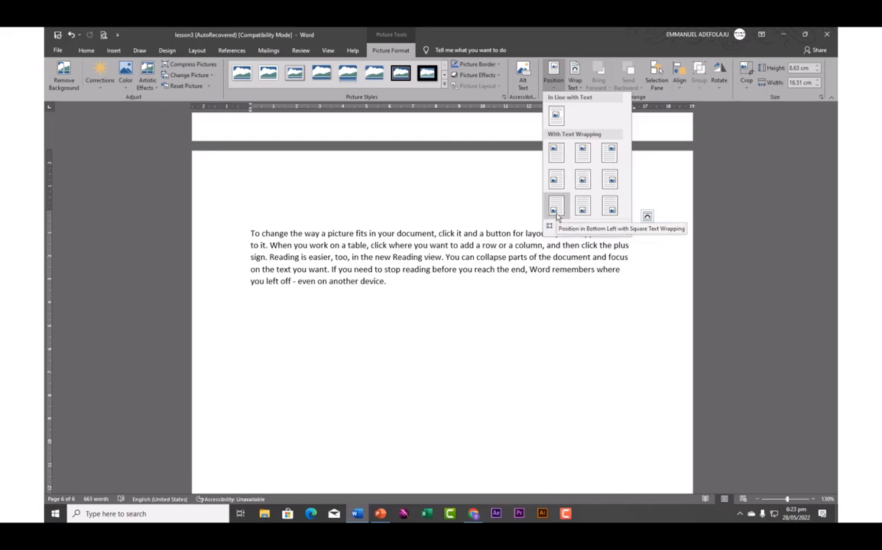
# Undo a Bottom Left placement and position the photo Top Center with square text wrapping
pyautogui.click(556, 206)
pyautogui.scroll(-3, 541, 213)
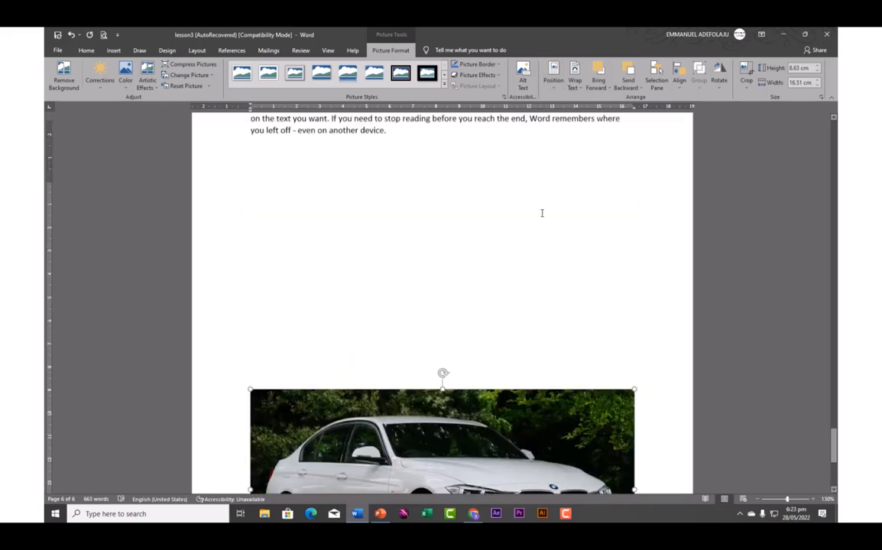
pyautogui.scroll(2, 542, 214)
pyautogui.scroll(-3, 541, 214)
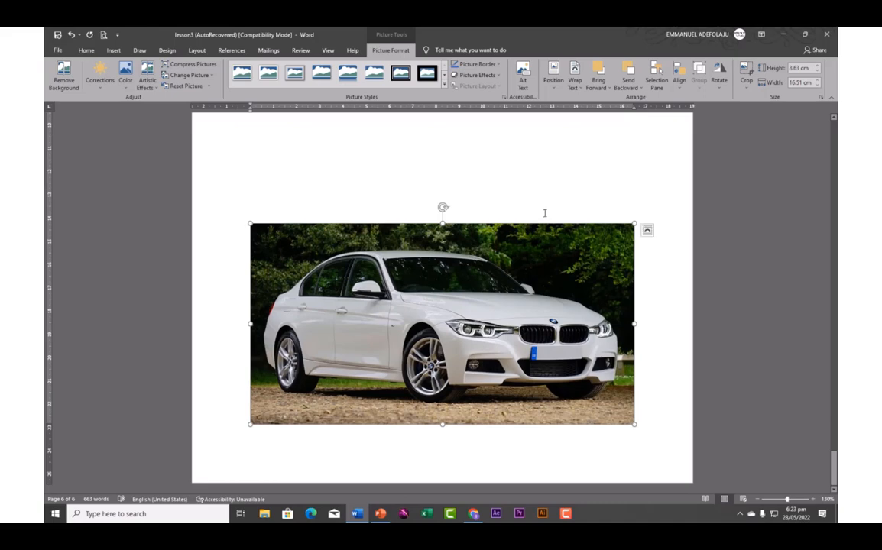
pyautogui.hotkey('ctrl', 'z')
pyautogui.scroll(1, 489, 194)
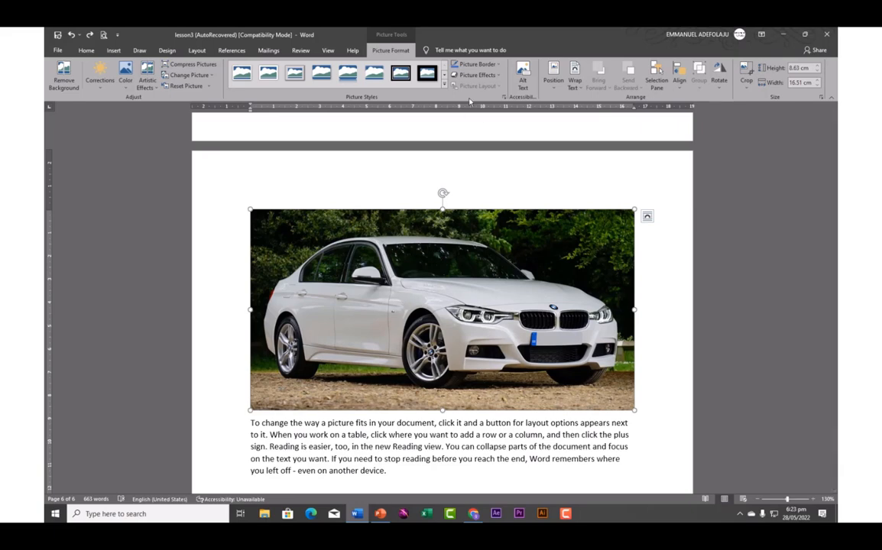
pyautogui.click(555, 84)
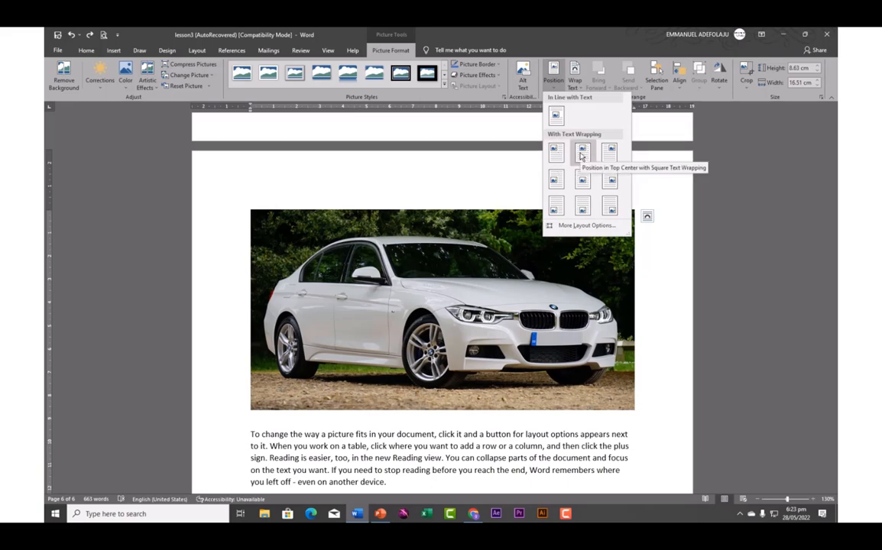
pyautogui.click(581, 156)
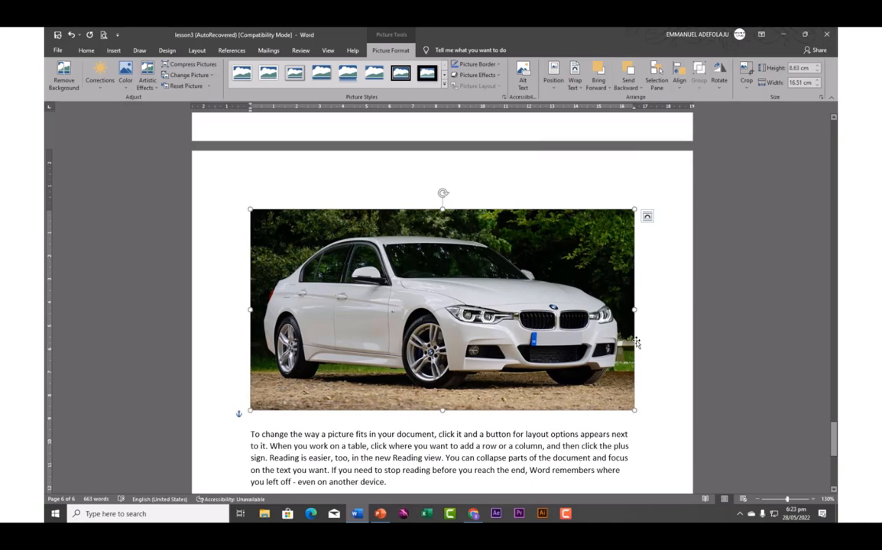
# Shrink the car photo to 12.09 × 6.32 cm by dragging its corner handle
pyautogui.moveTo(635, 410); pyautogui.dragTo(461, 360)
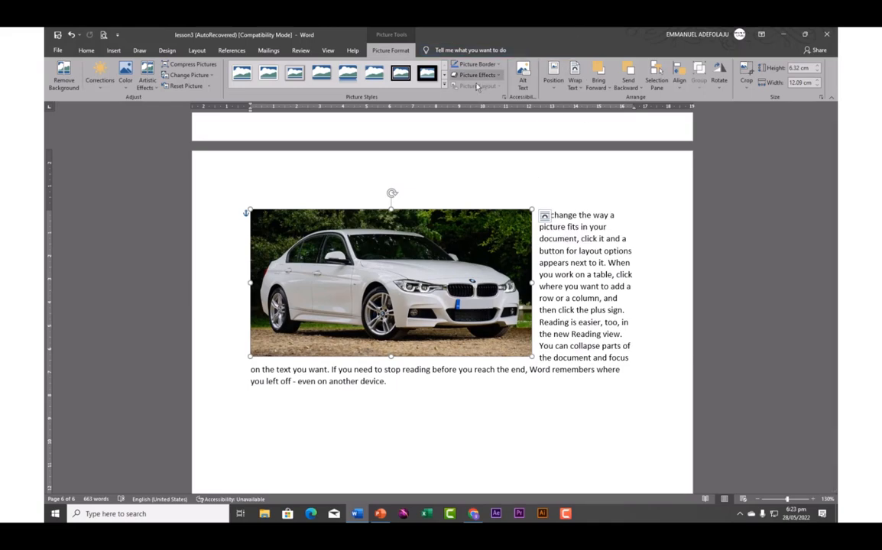
pyautogui.click(553, 78)
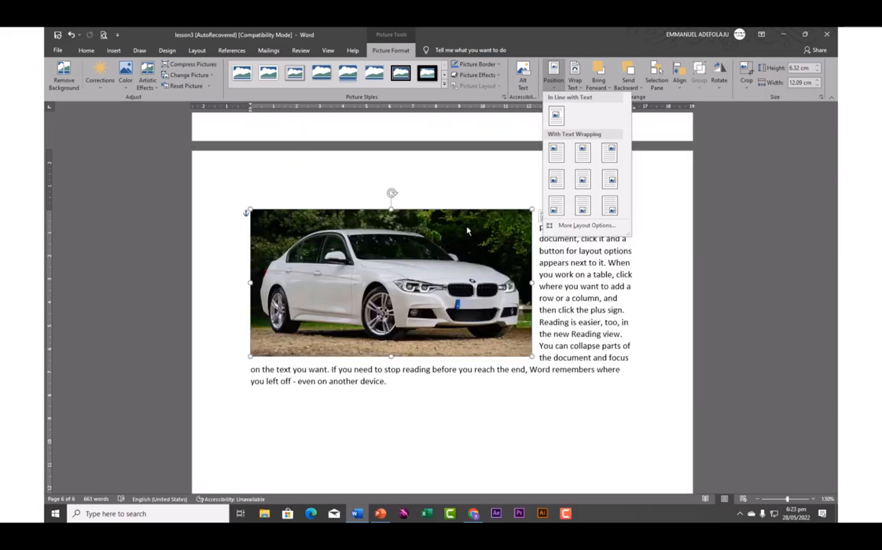
pyautogui.click(468, 231)
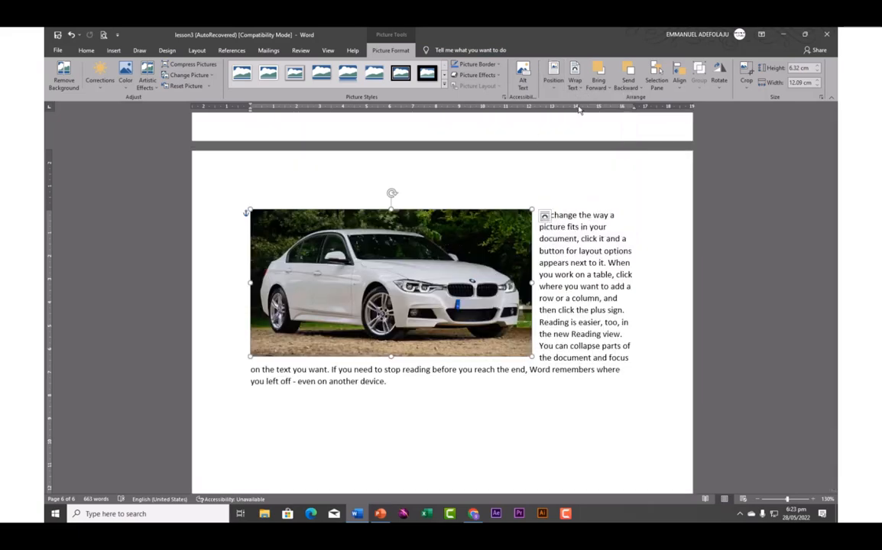
# Send the car photo to the back, behind all other objects
pyautogui.click(641, 90)
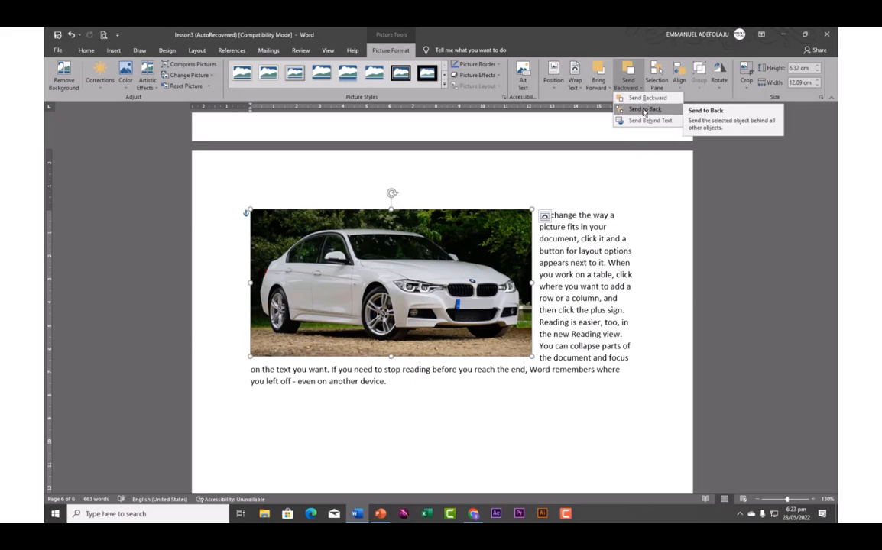
pyautogui.click(644, 110)
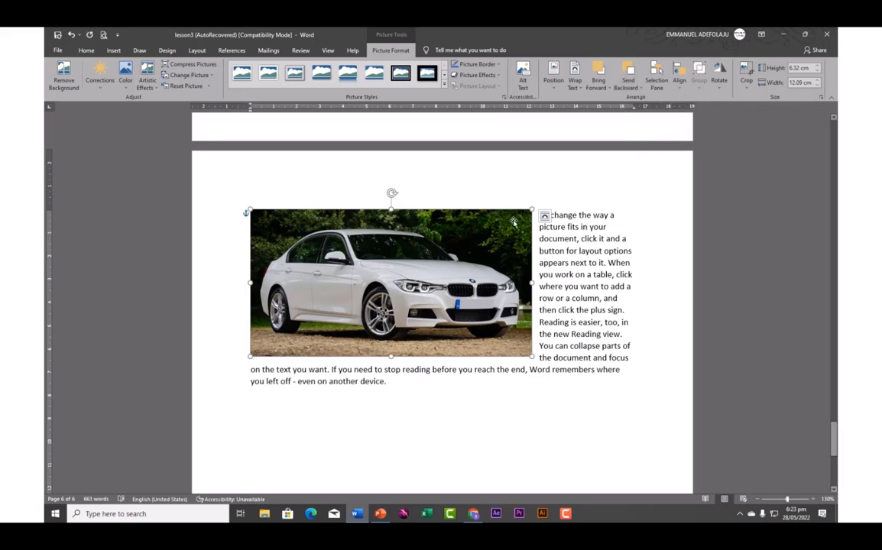
pyautogui.click(567, 251)
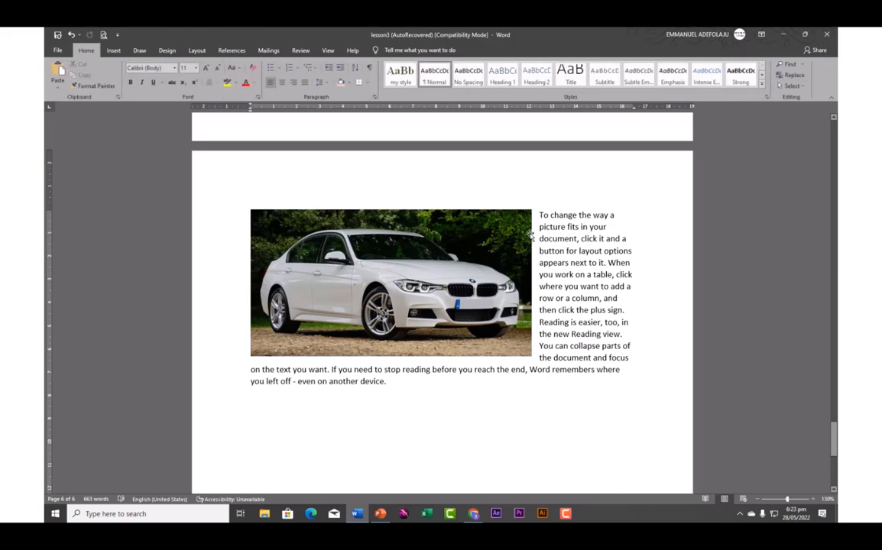
pyautogui.click(478, 218)
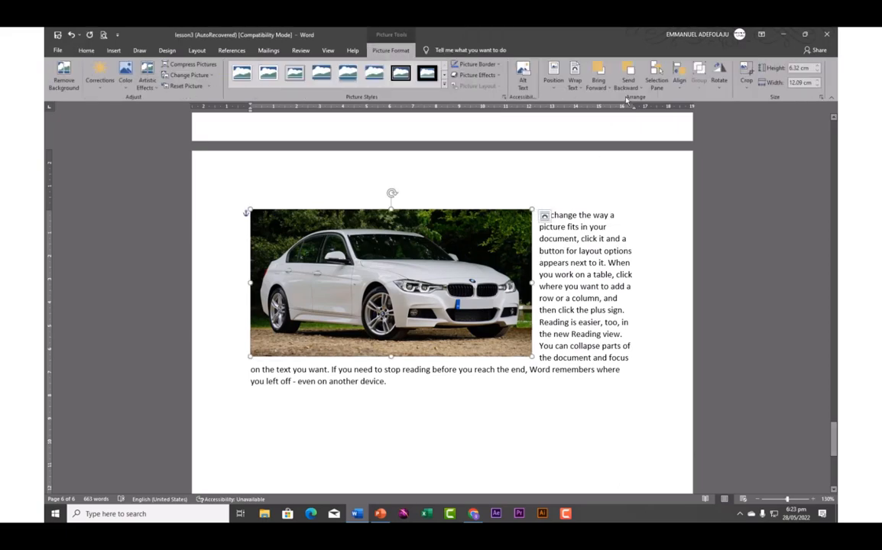
# Align the car photo to the horizontal centre of the page
pyautogui.click(682, 81)
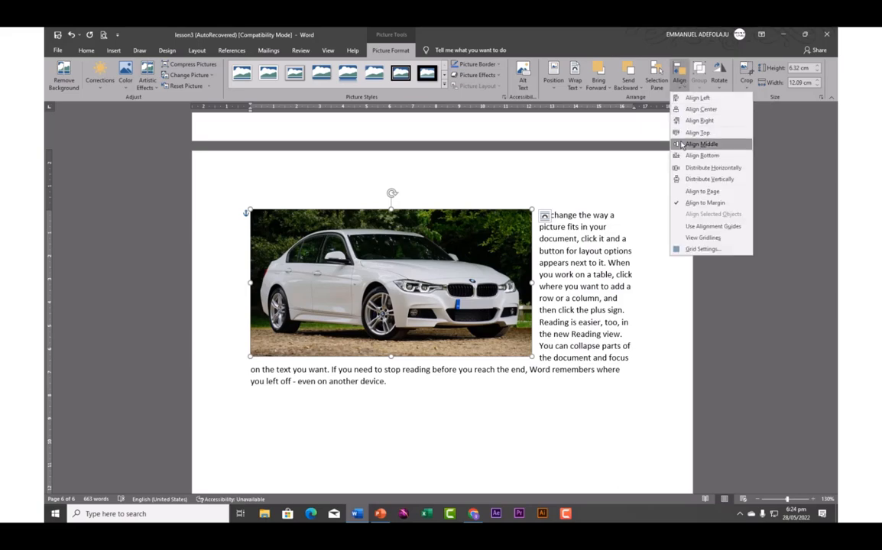
pyautogui.click(699, 110)
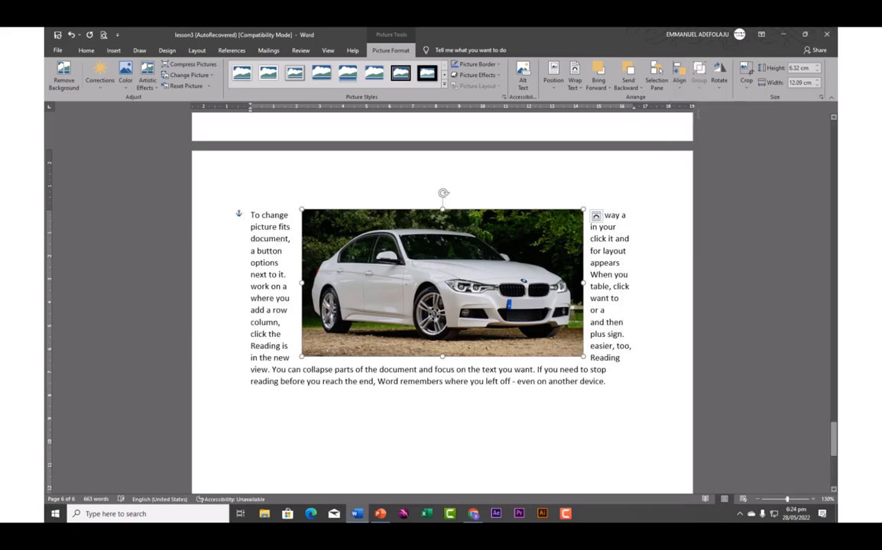
pyautogui.click(719, 84)
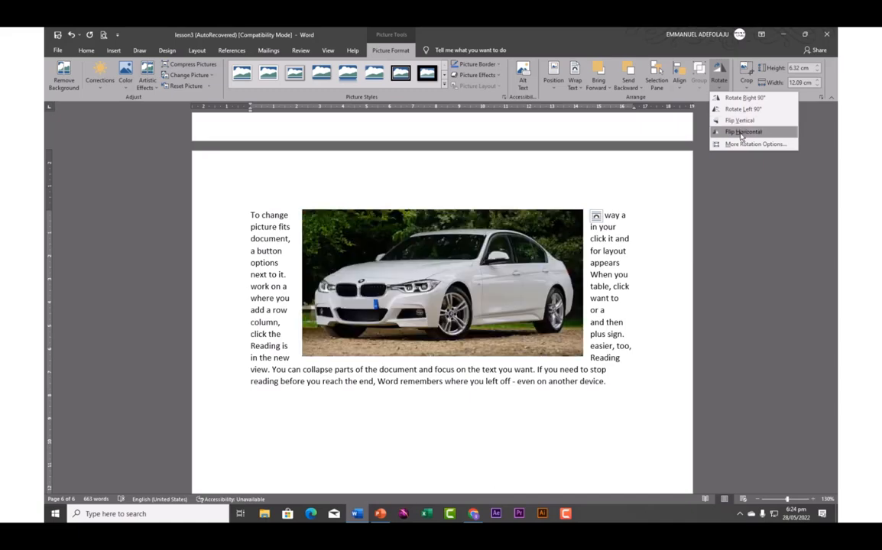
pyautogui.click(681, 168)
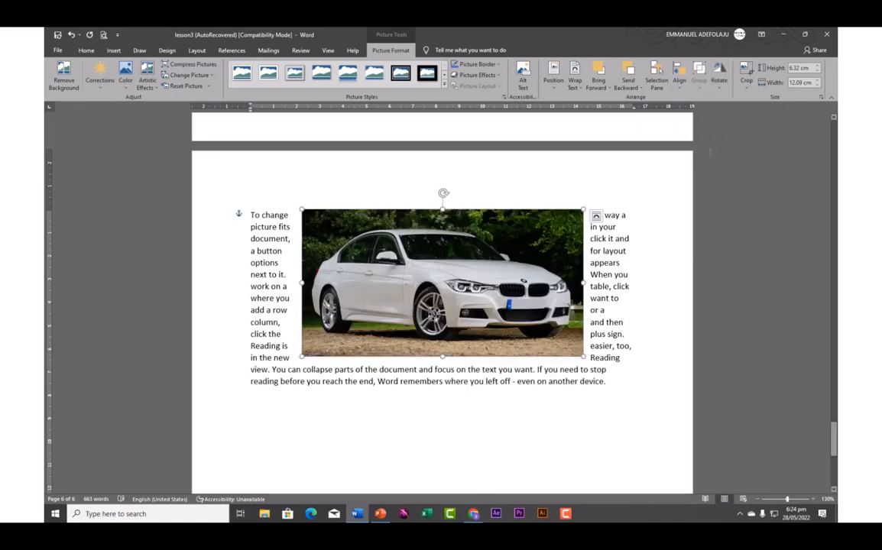
pyautogui.click(747, 87)
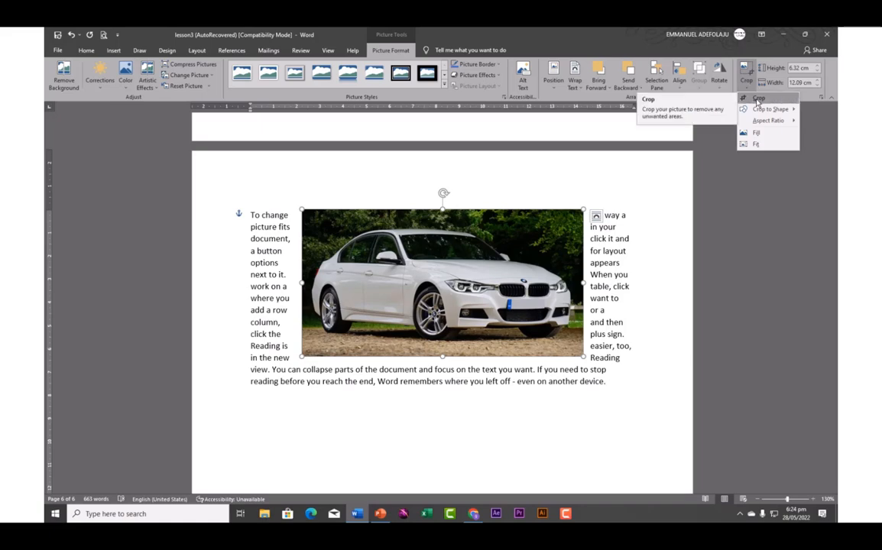
# Crop the BMW photo inward from right, left, top and bottom to 8.8 × 4.96 cm
pyautogui.click(757, 99)
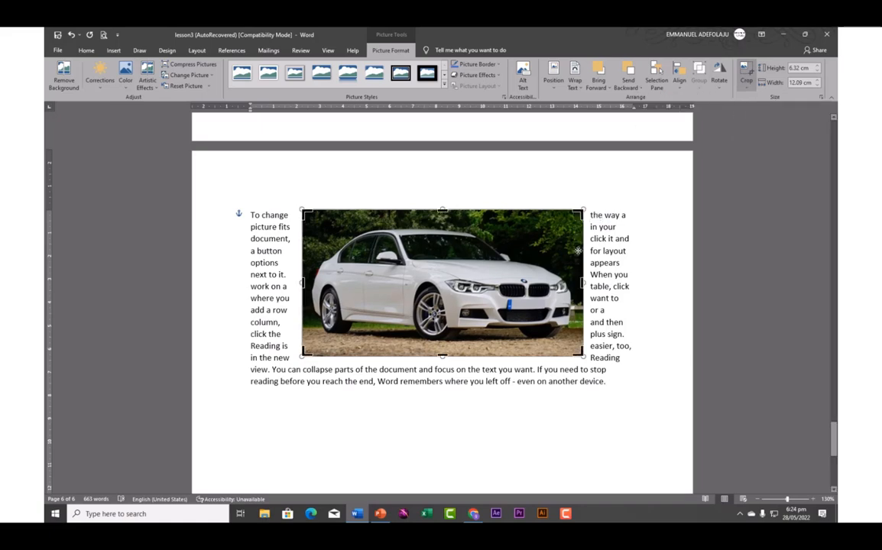
pyautogui.moveTo(582, 283); pyautogui.dragTo(539, 282)
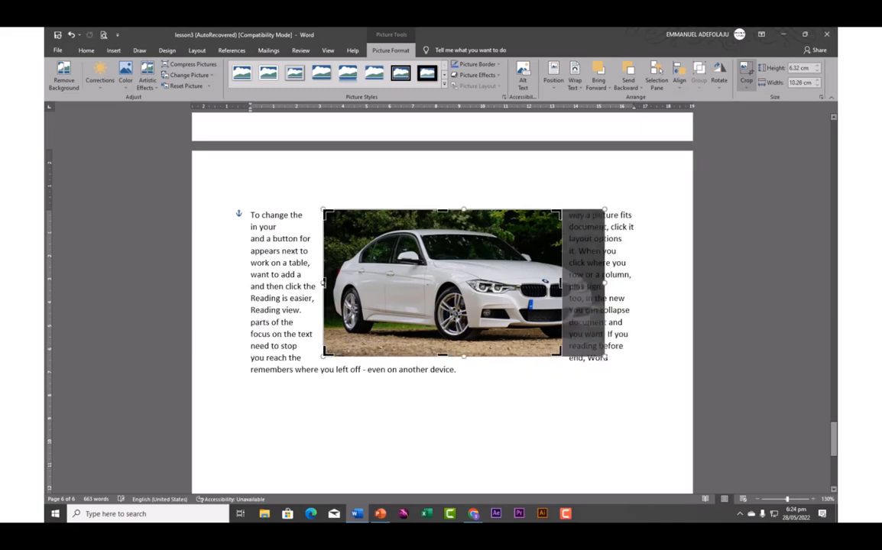
pyautogui.moveTo(324, 283); pyautogui.dragTo(360, 283)
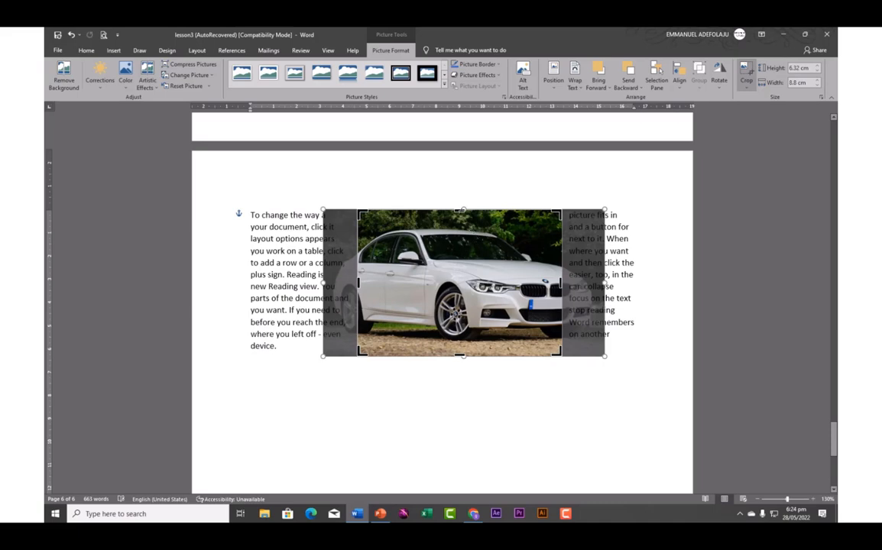
pyautogui.moveTo(462, 210); pyautogui.dragTo(459, 226)
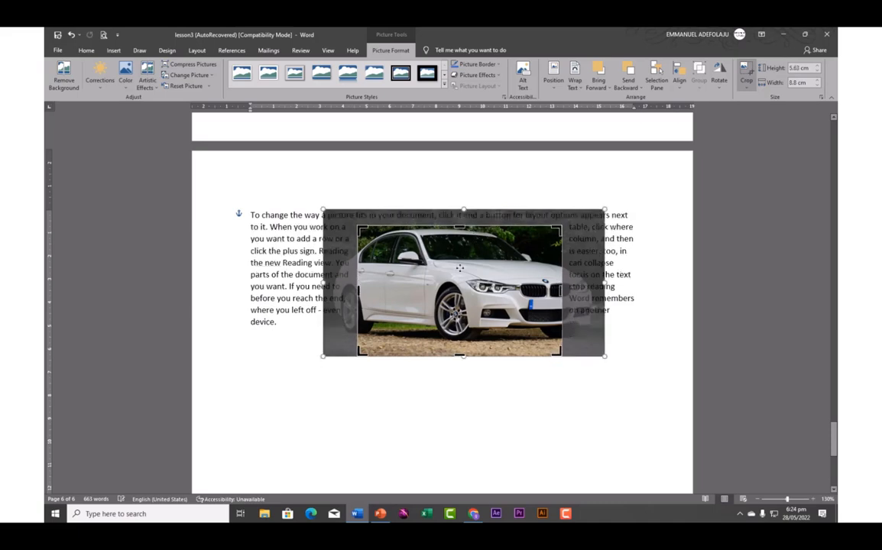
pyautogui.moveTo(461, 356); pyautogui.dragTo(459, 338)
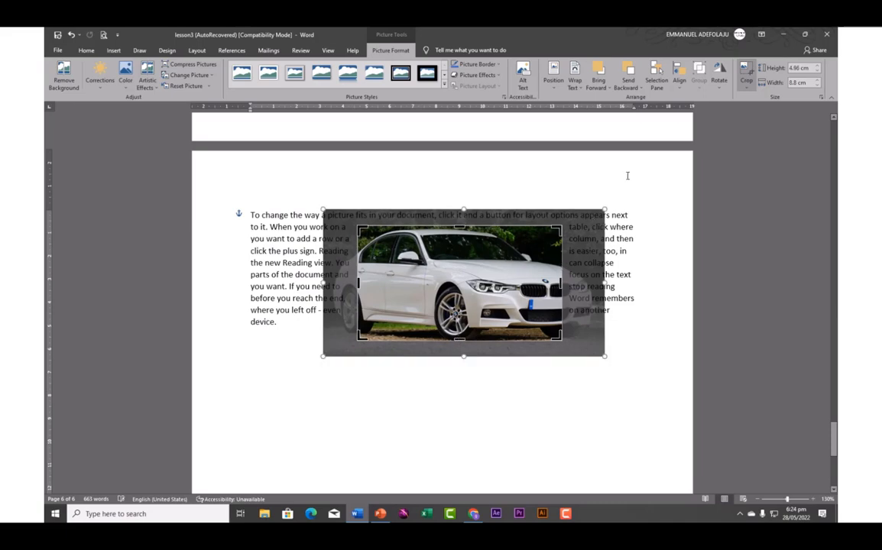
pyautogui.click(628, 176)
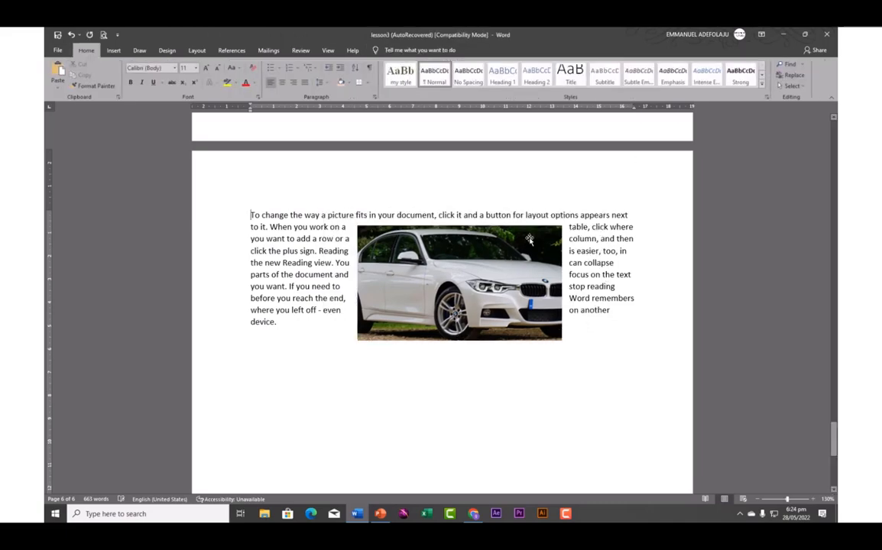
pyautogui.click(456, 277)
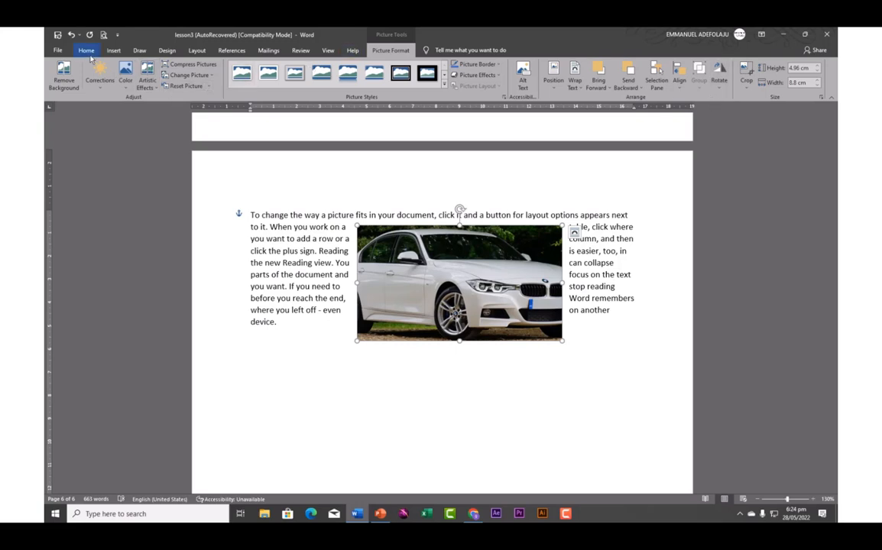
pyautogui.click(113, 51)
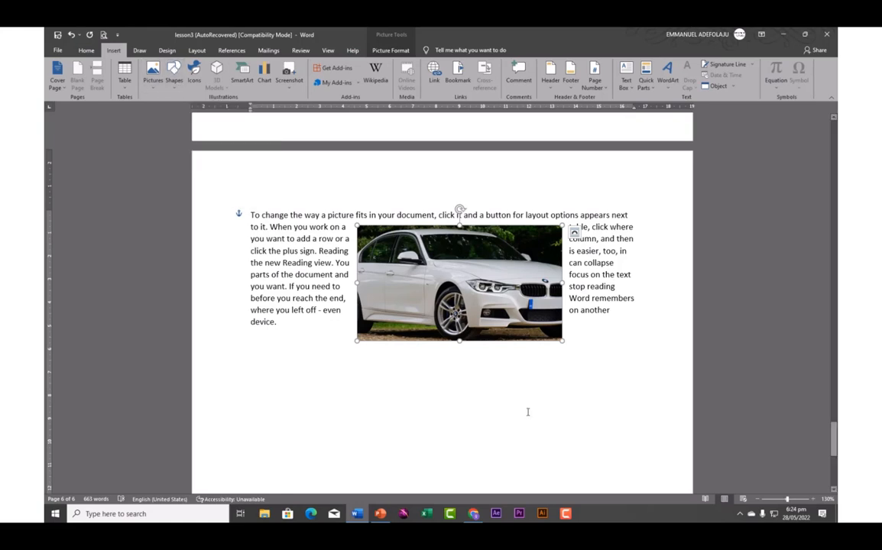
# Add a new line after 'device.' and draw a 3.09 × 5.55 cm rectangle below the photo
pyautogui.click(628, 323)
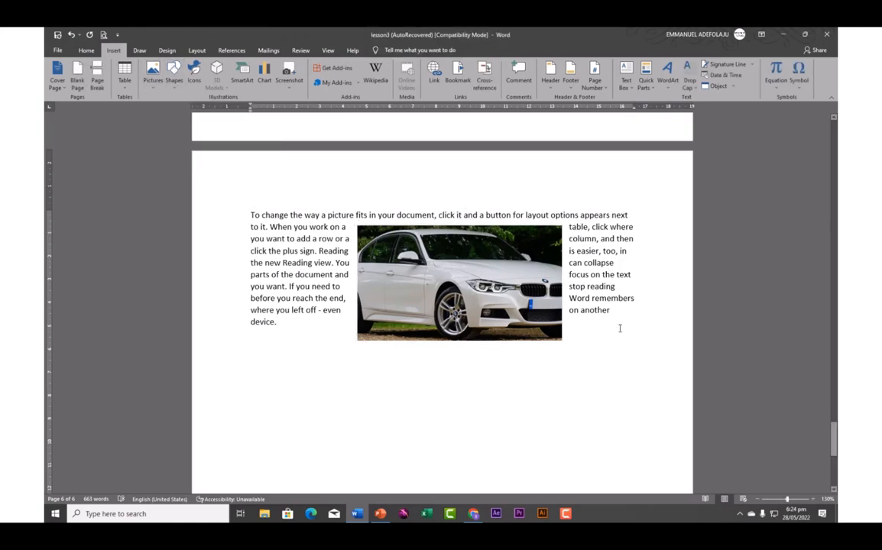
pyautogui.press('Return')
pyautogui.press('Return')
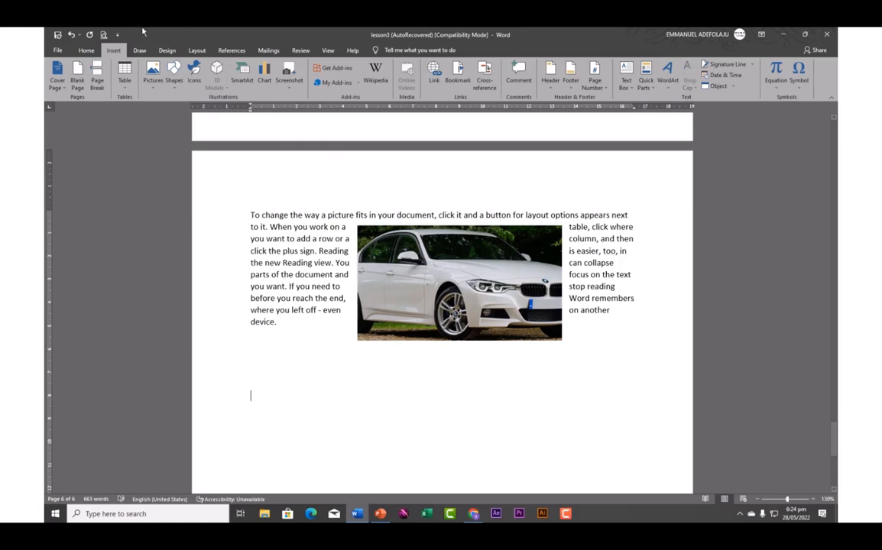
pyautogui.click(174, 80)
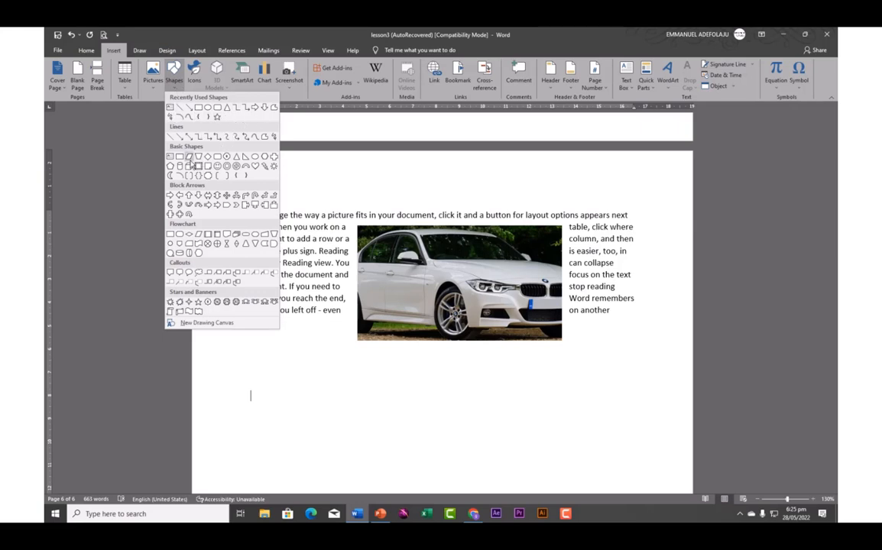
pyautogui.click(197, 109)
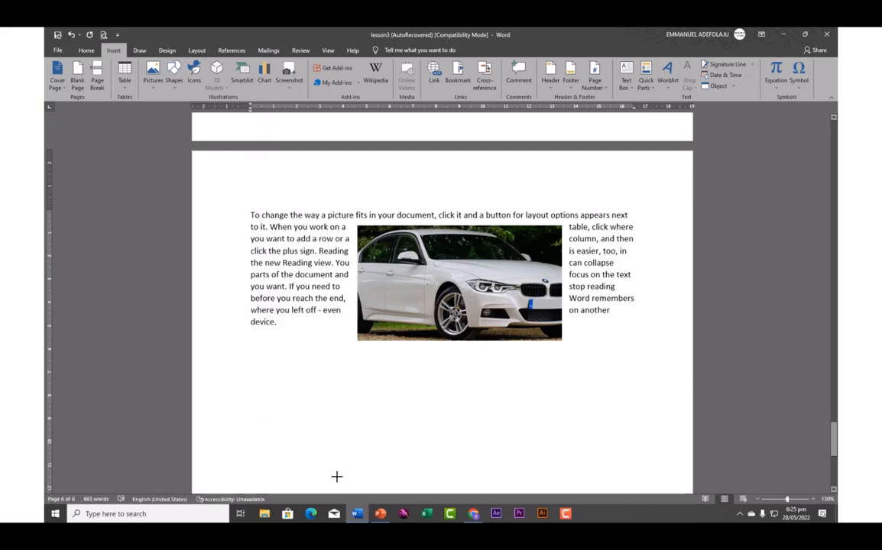
pyautogui.moveTo(259, 410)
pyautogui.mouseDown()
pyautogui.moveTo(336, 477)
pyautogui.moveTo(389, 481)
pyautogui.mouseUp()
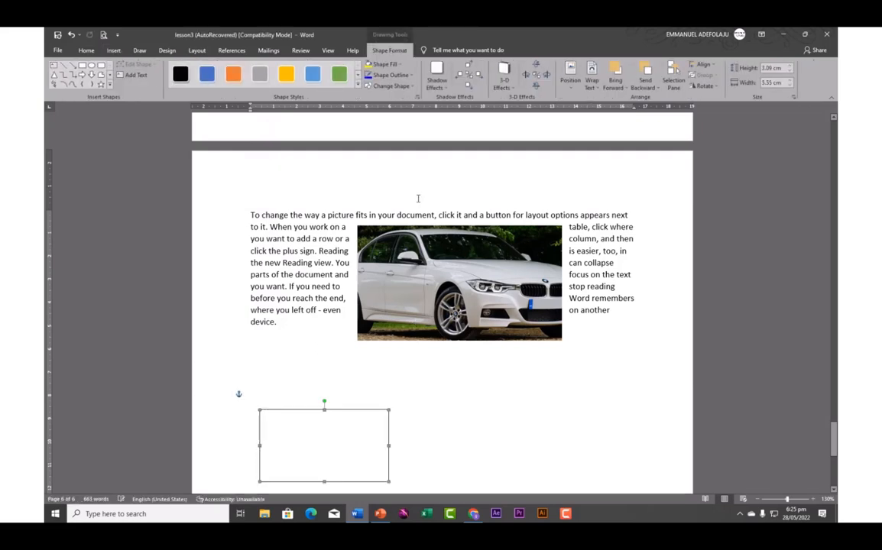
pyautogui.scroll(-5, 410, 452)
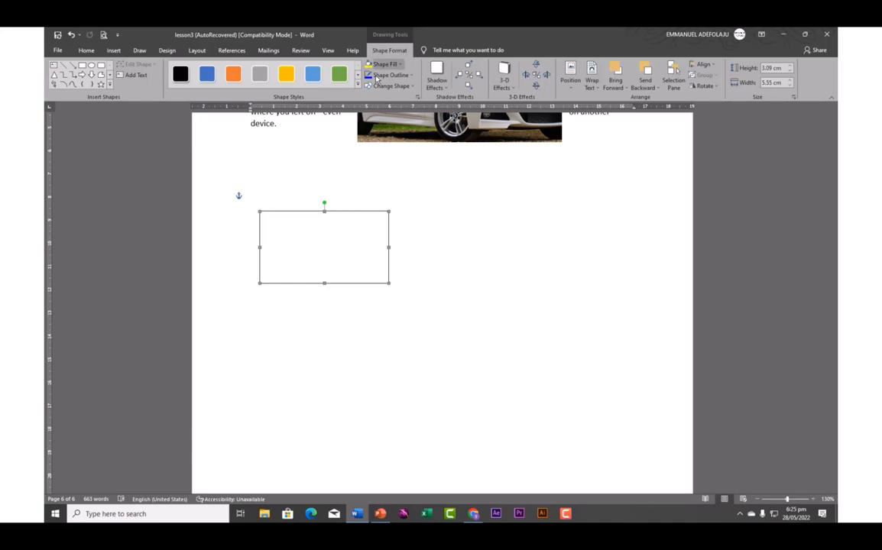
# Type 'cggtdgyhhjh hgvhhgv' into the rectangle and select it as a text box
pyautogui.click(134, 75)
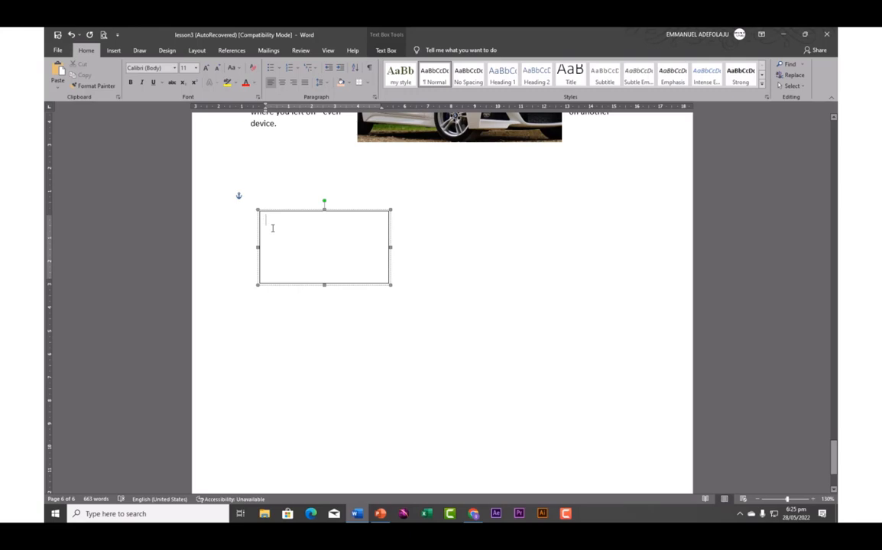
pyautogui.write('cggtdgyhh')
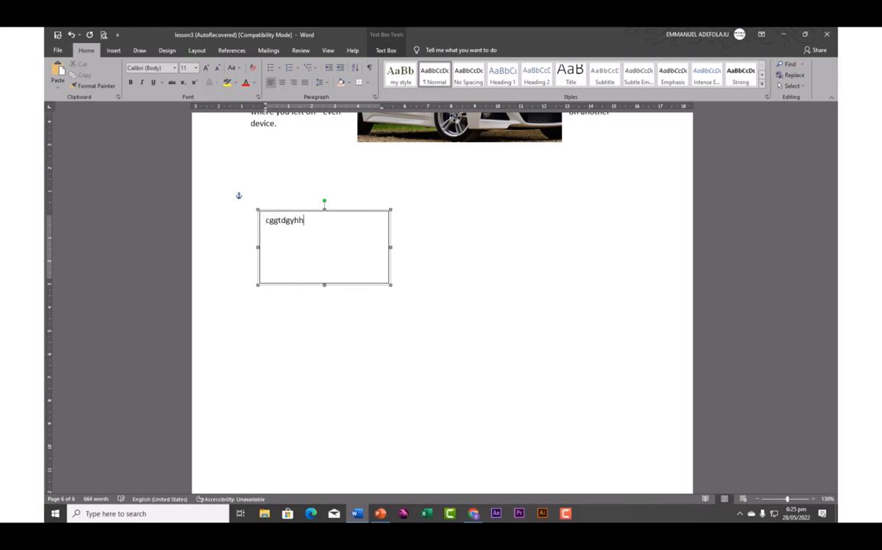
pyautogui.write('jh hgvhhgvhv')
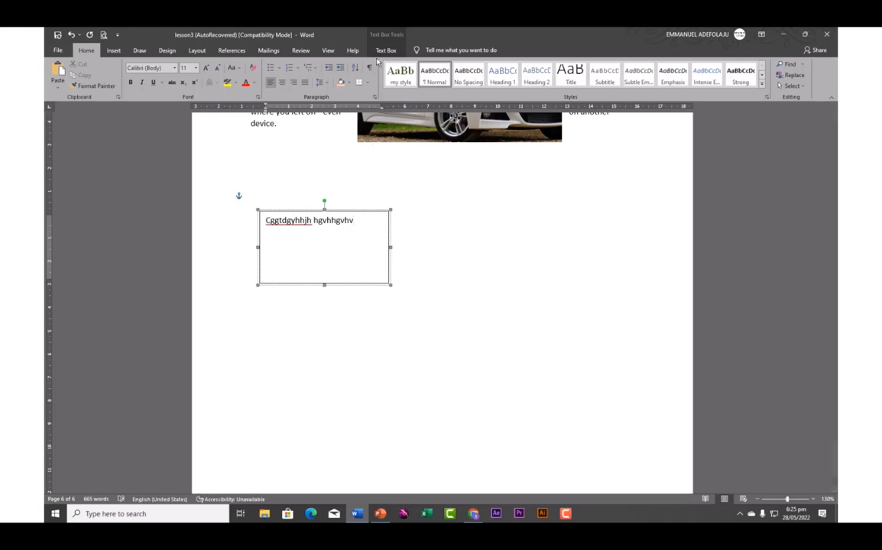
pyautogui.click(340, 211)
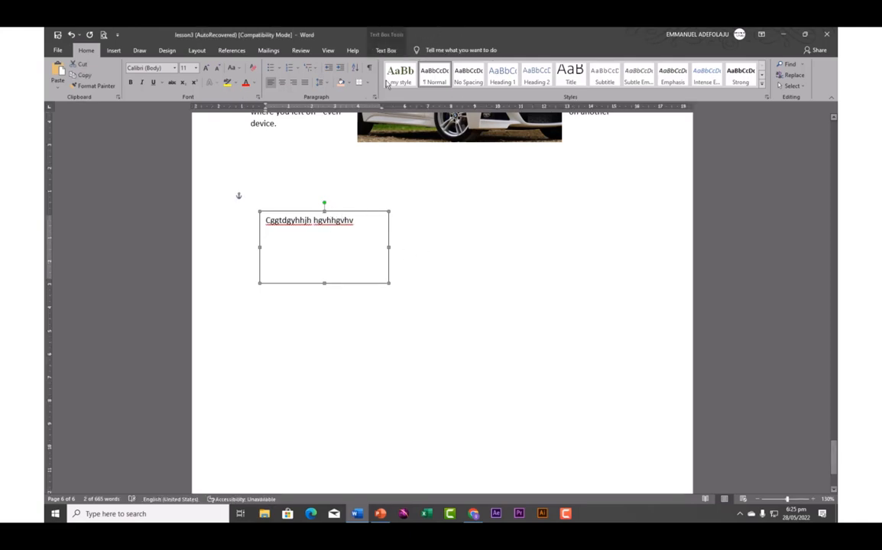
pyautogui.click(386, 50)
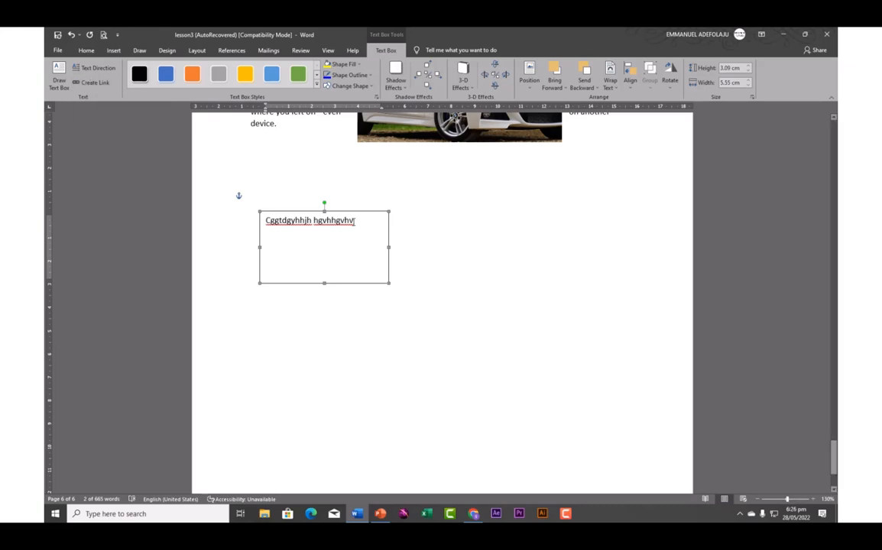
# Replace the box text with =rand(2,3) sample paragraphs and stretch the box to 3.31 cm tall
pyautogui.moveTo(355, 220); pyautogui.dragTo(258, 223)
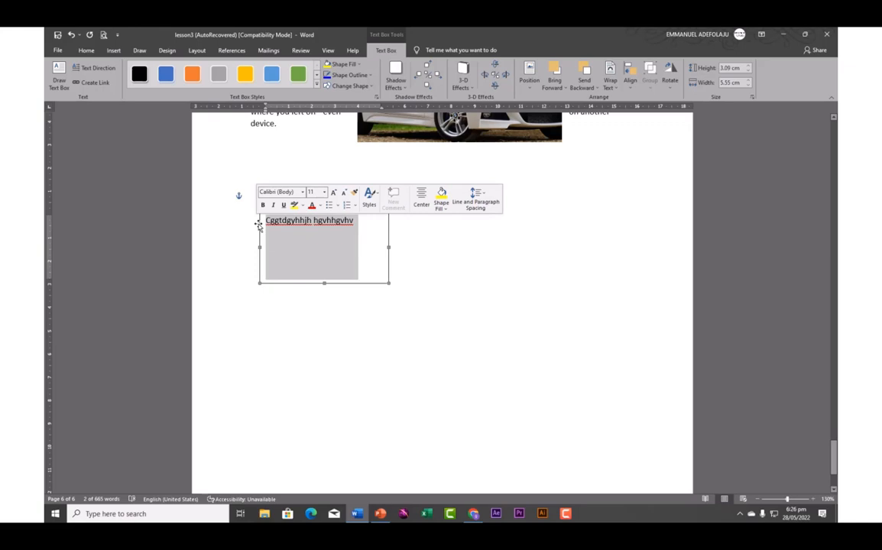
pyautogui.press('Delete')
pyautogui.write('=rand(')
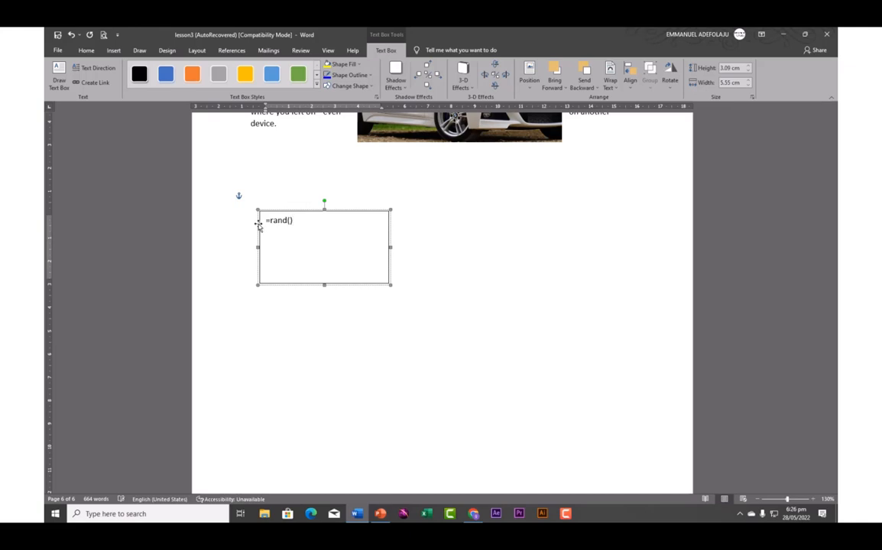
pyautogui.write('2,3')
pyautogui.press('Return')
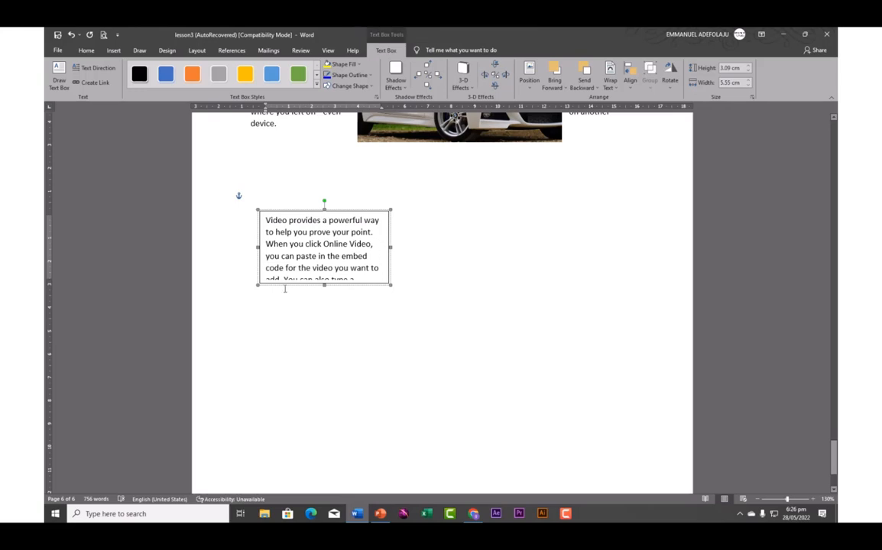
pyautogui.moveTo(324, 287)
pyautogui.mouseDown()
pyautogui.moveTo(328, 303)
pyautogui.moveTo(323, 290)
pyautogui.mouseUp()
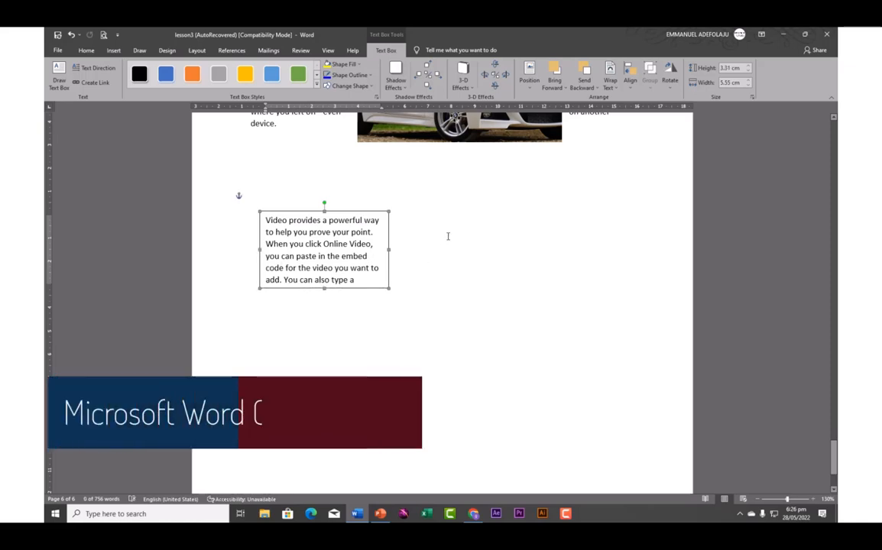
# Draw a second text box to the right and link the first box to it
pyautogui.click(59, 79)
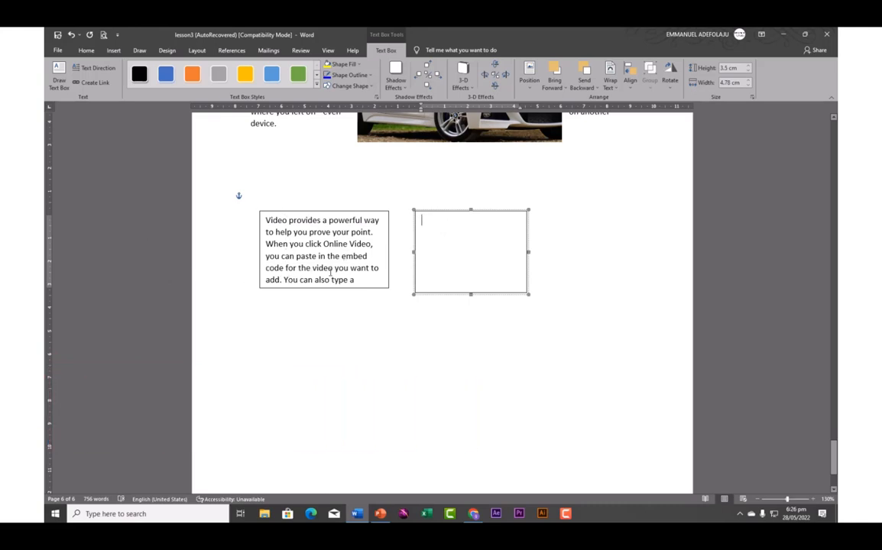
pyautogui.click(365, 227)
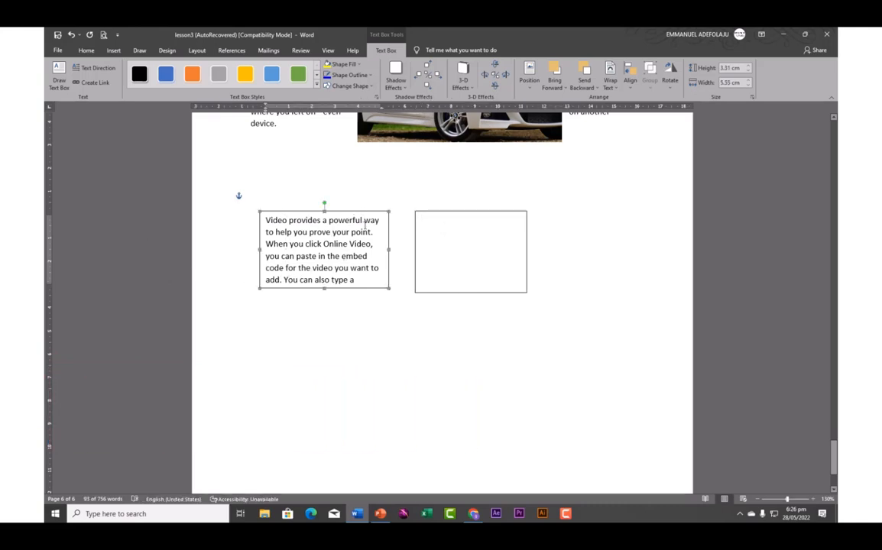
pyautogui.click(91, 83)
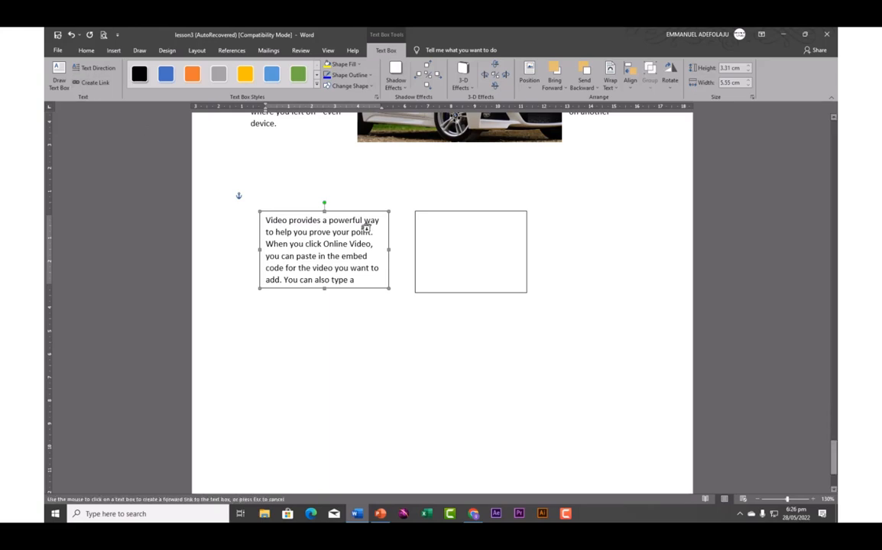
pyautogui.click(425, 225)
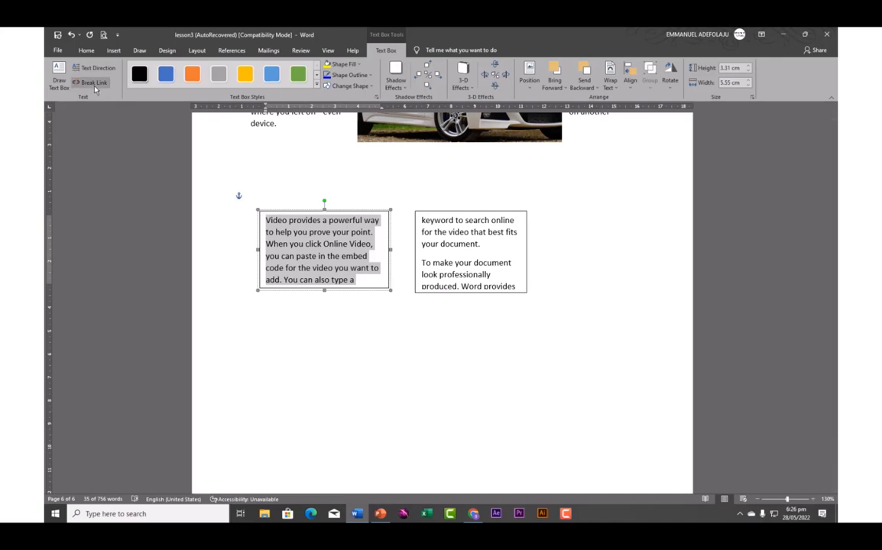
# Resize the first text box to 5.04 × 6.02 cm so the overflow continues in the second box
pyautogui.click(350, 267)
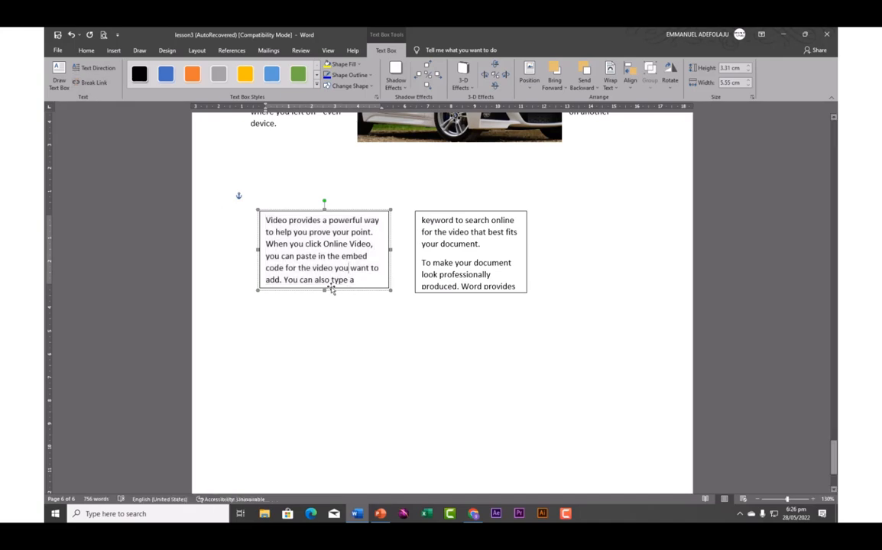
pyautogui.click(334, 290)
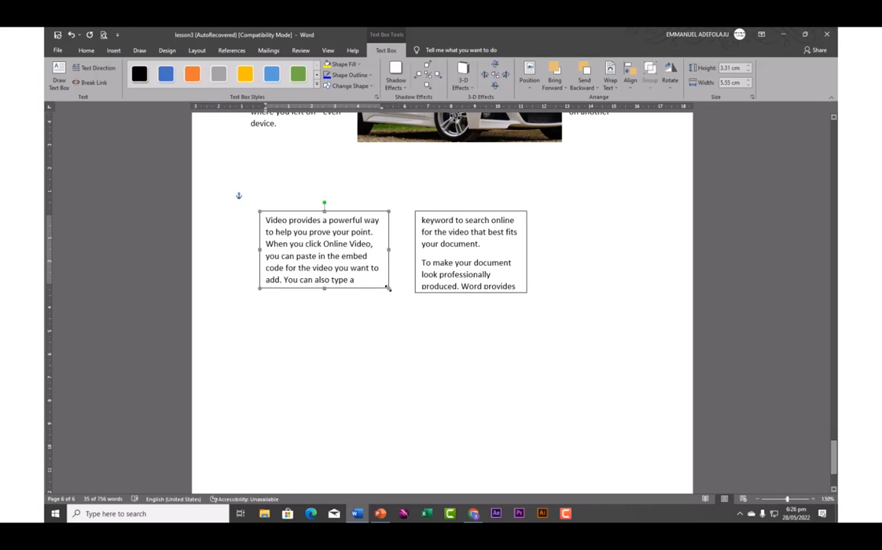
pyautogui.moveTo(388, 288); pyautogui.dragTo(411, 352)
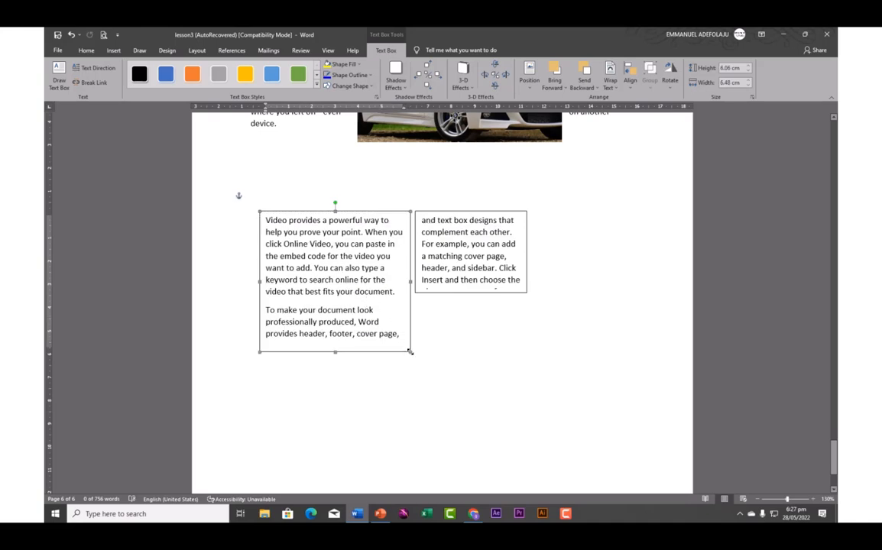
pyautogui.moveTo(413, 357); pyautogui.dragTo(415, 361)
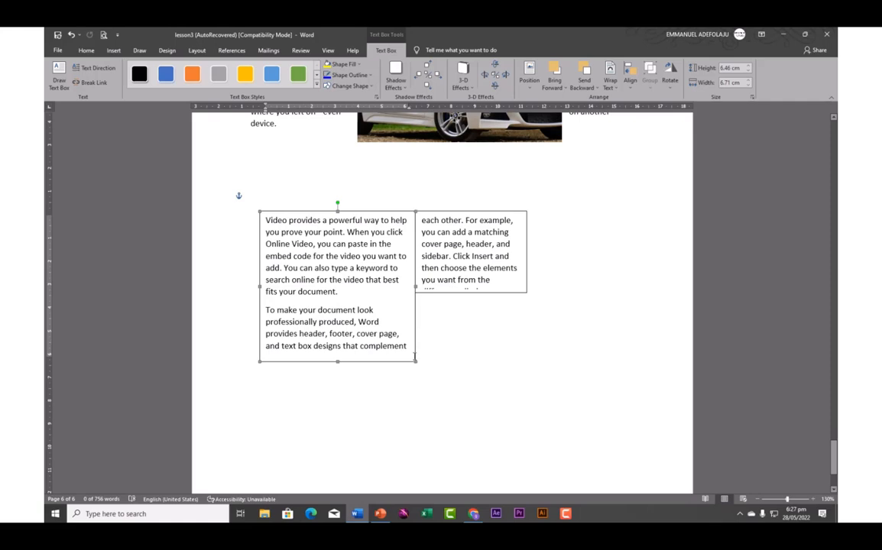
pyautogui.moveTo(411, 357); pyautogui.dragTo(400, 328)
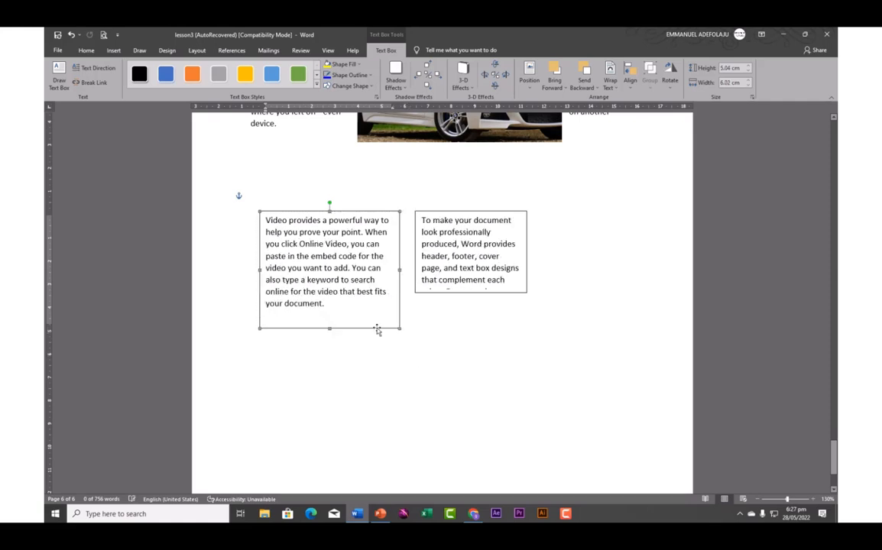
pyautogui.click(454, 214)
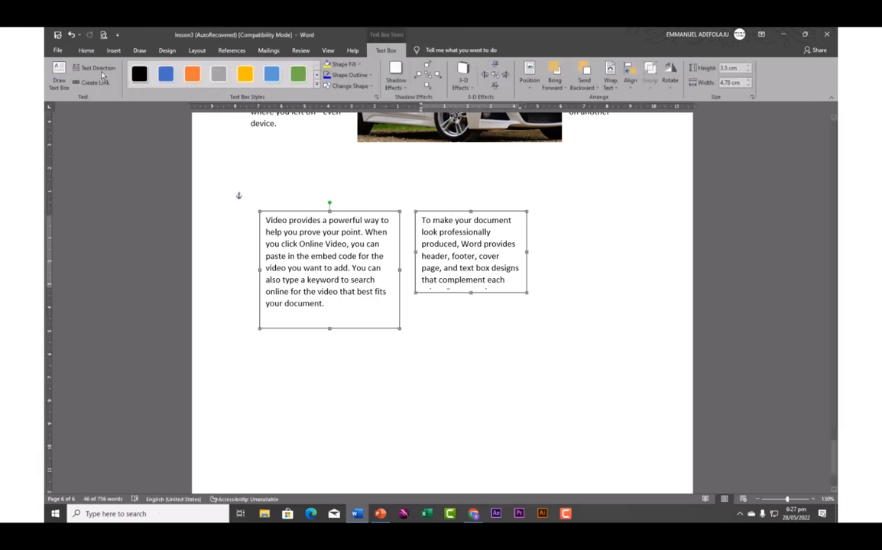
# Draw a tall third text box on the right and link the middle box to it
pyautogui.click(59, 76)
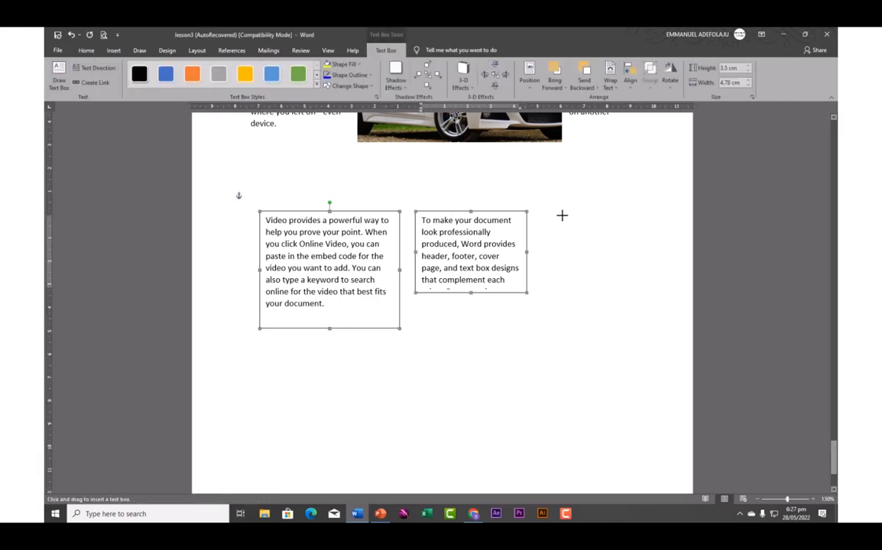
pyautogui.moveTo(561, 215); pyautogui.dragTo(658, 342)
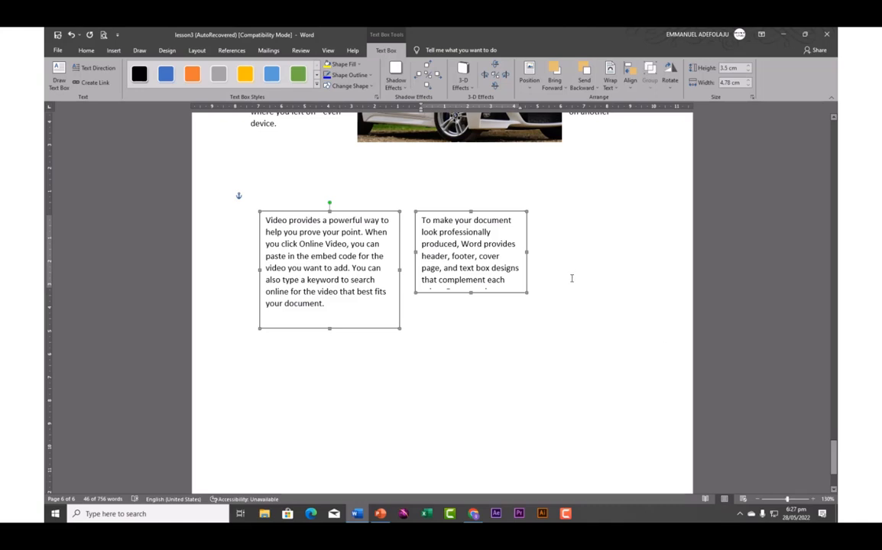
pyautogui.click(451, 217)
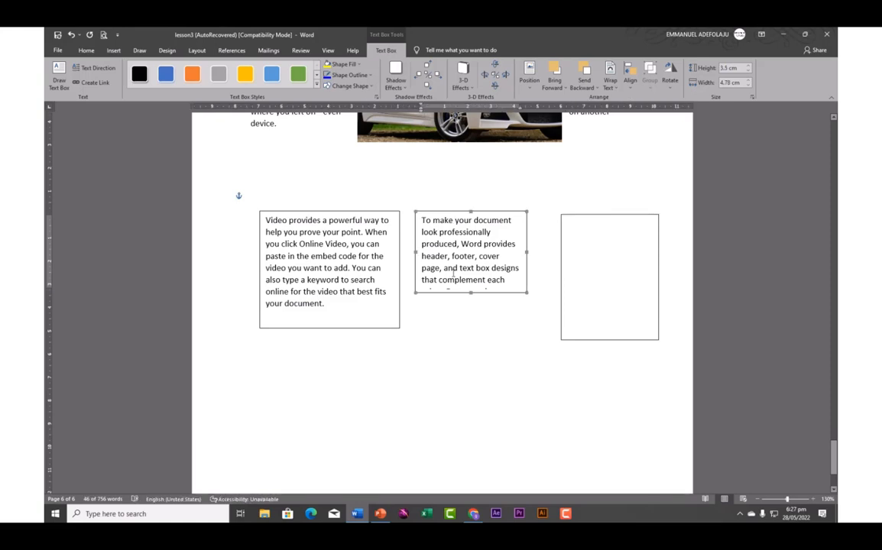
pyautogui.click(89, 78)
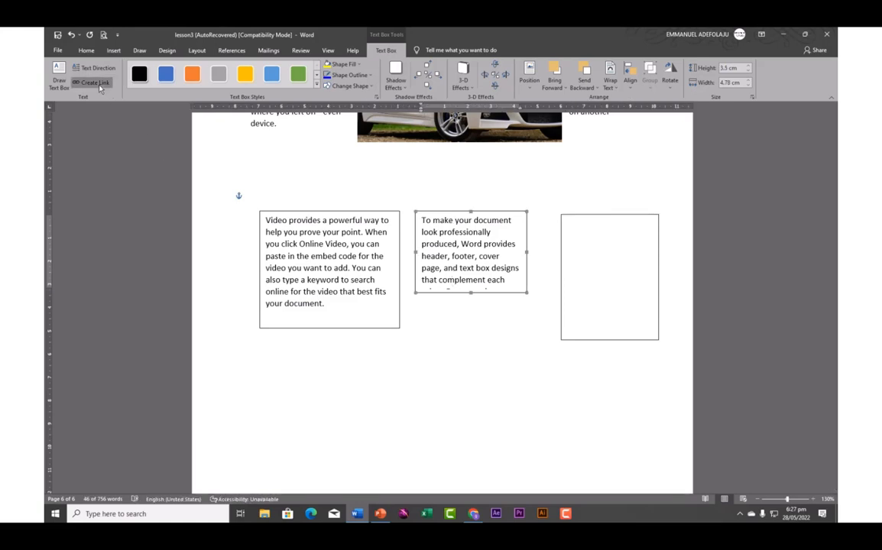
pyautogui.click(579, 235)
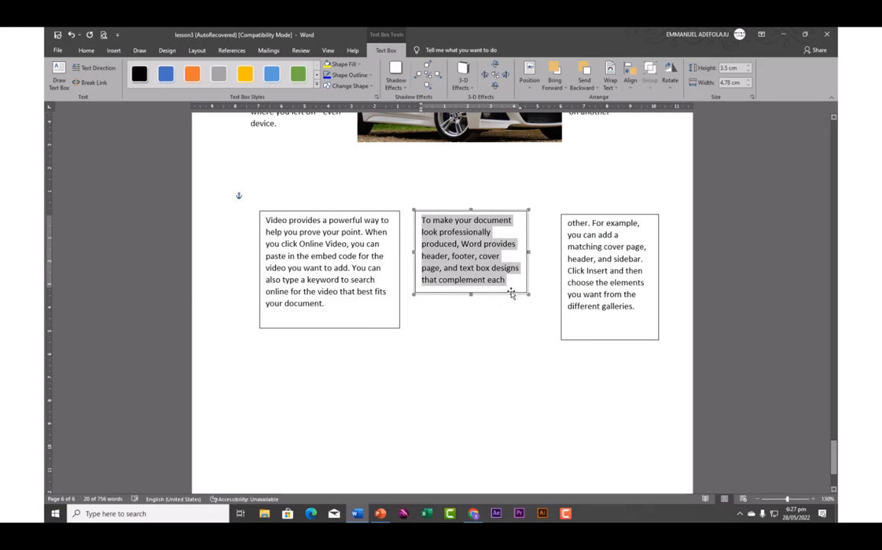
# Shrink the first text box to 3.76 × 5.53 cm so the text flows onward
pyautogui.click(595, 298)
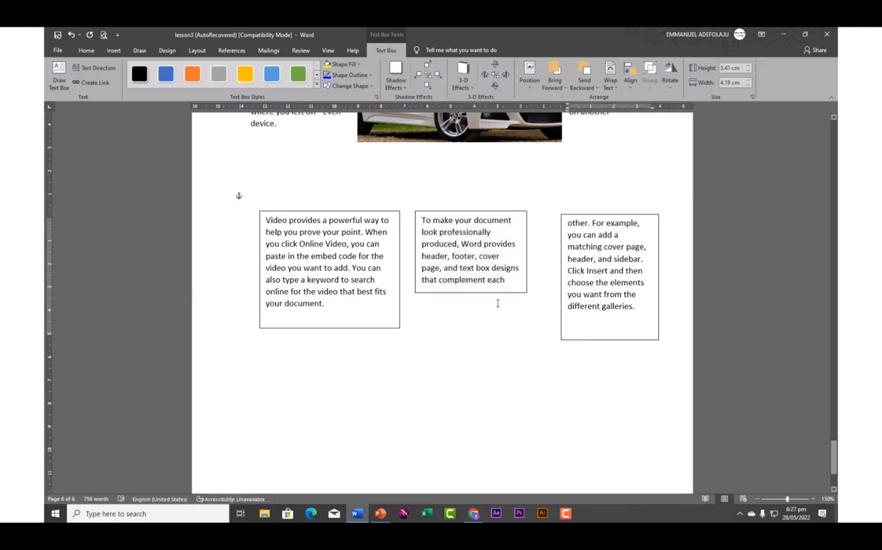
pyautogui.click(390, 314)
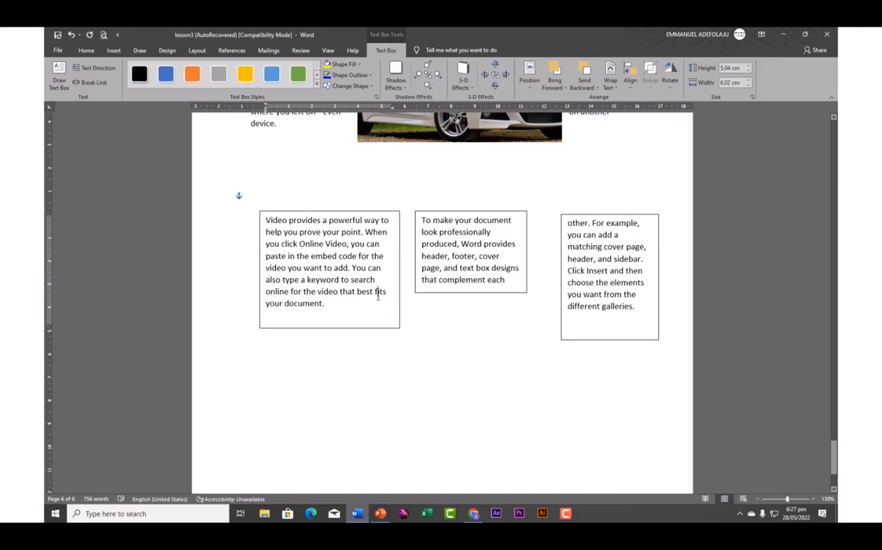
pyautogui.click(382, 328)
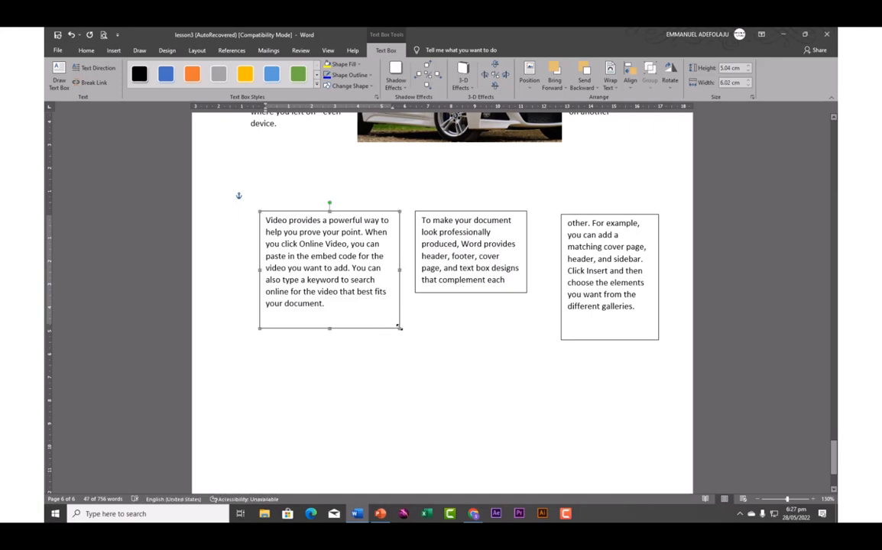
pyautogui.moveTo(396, 320); pyautogui.dragTo(388, 298)
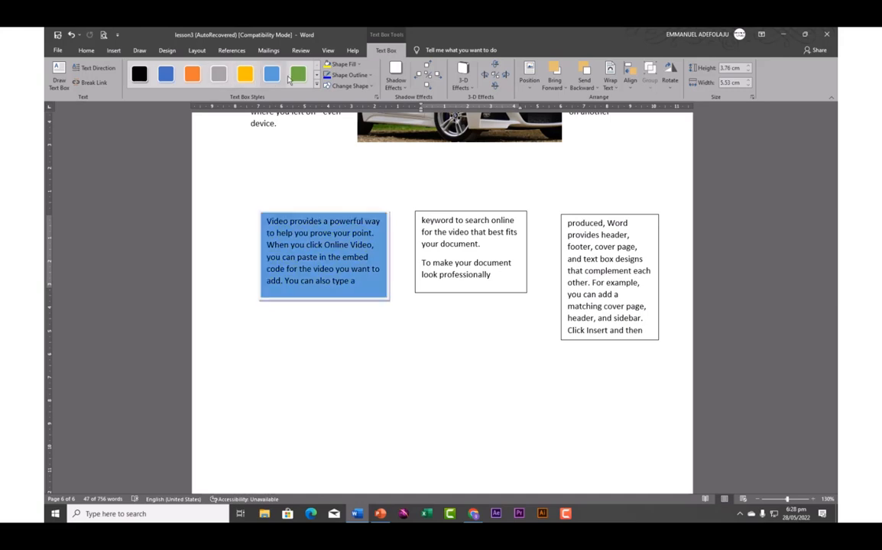
# Apply the light orange gradient preset style to the first text box
pyautogui.click(317, 88)
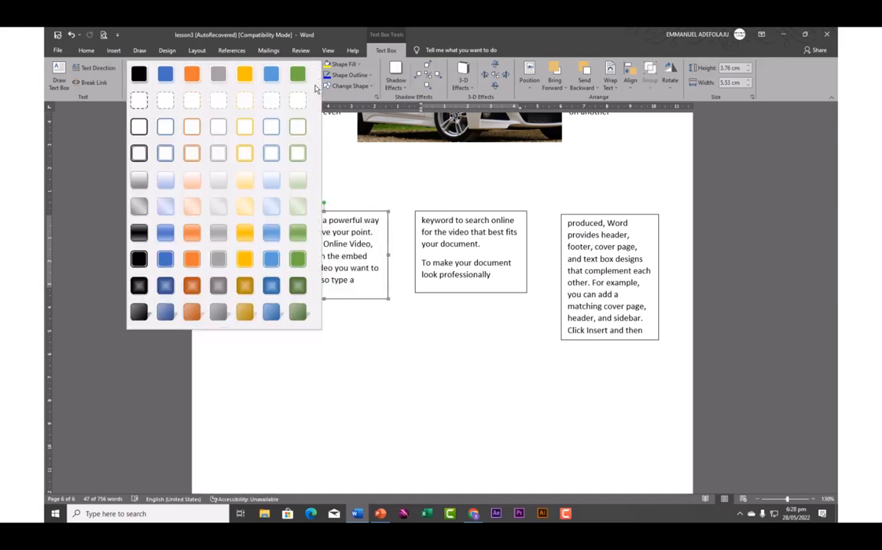
pyautogui.click(192, 179)
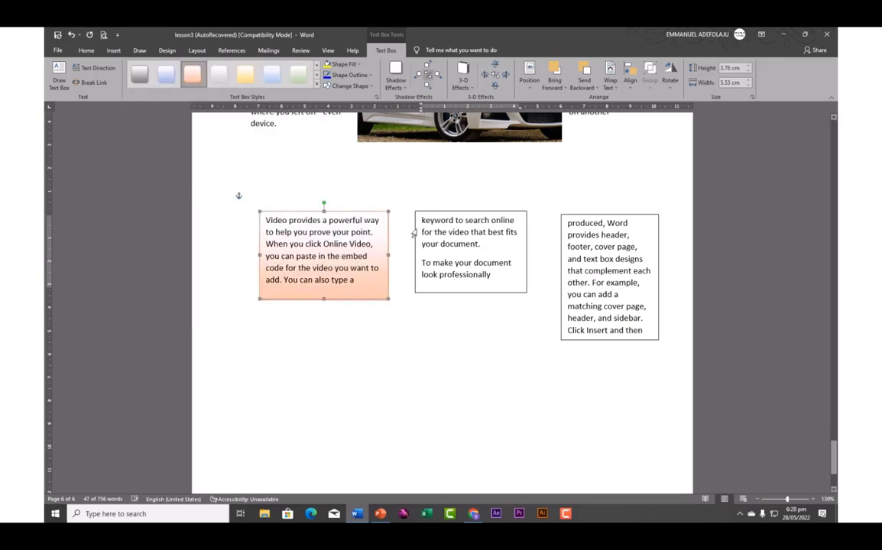
pyautogui.click(428, 213)
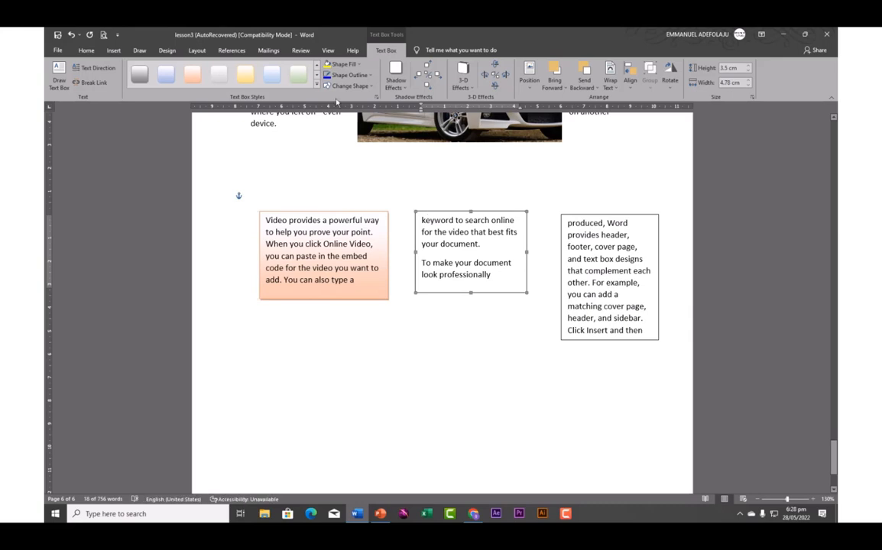
pyautogui.click(358, 65)
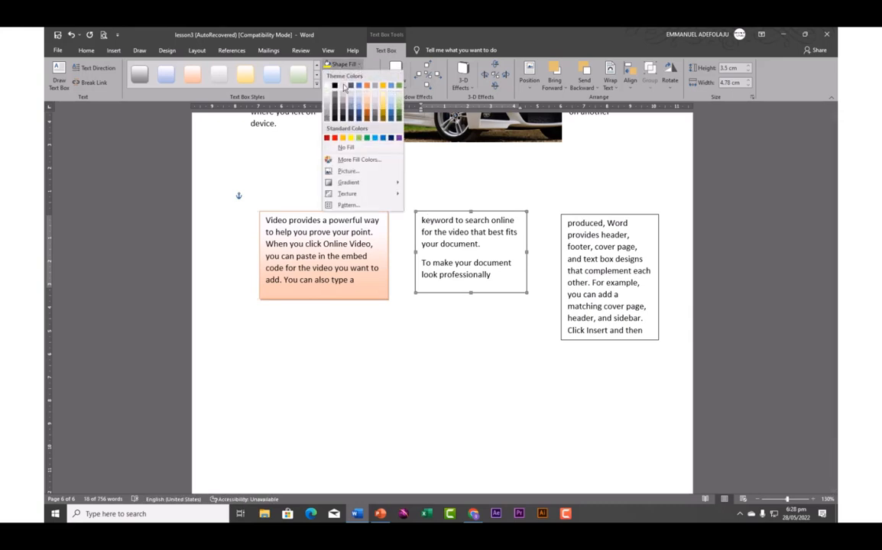
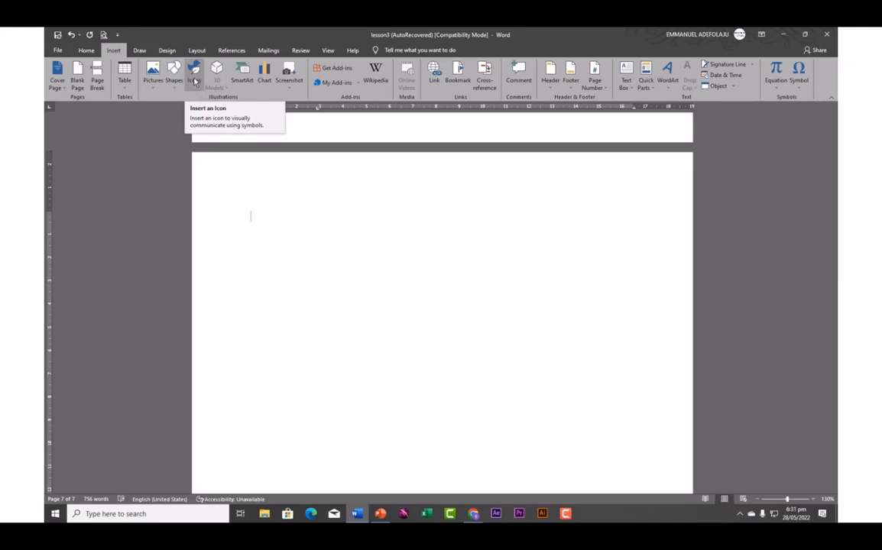
# Insert the black microscope icon from the Education category of Word's icon library
pyautogui.click(193, 84)
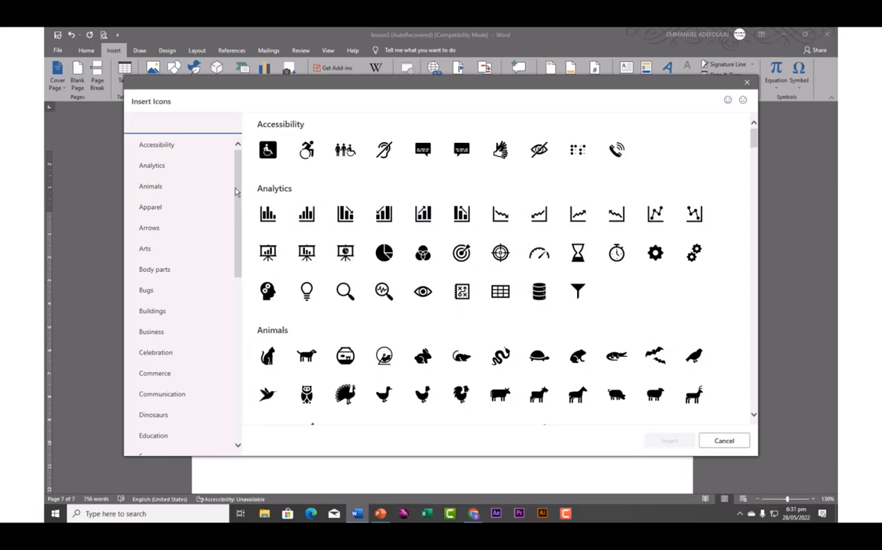
pyautogui.moveTo(238, 177)
pyautogui.mouseDown()
pyautogui.moveTo(243, 196)
pyautogui.moveTo(241, 166)
pyautogui.mouseUp()
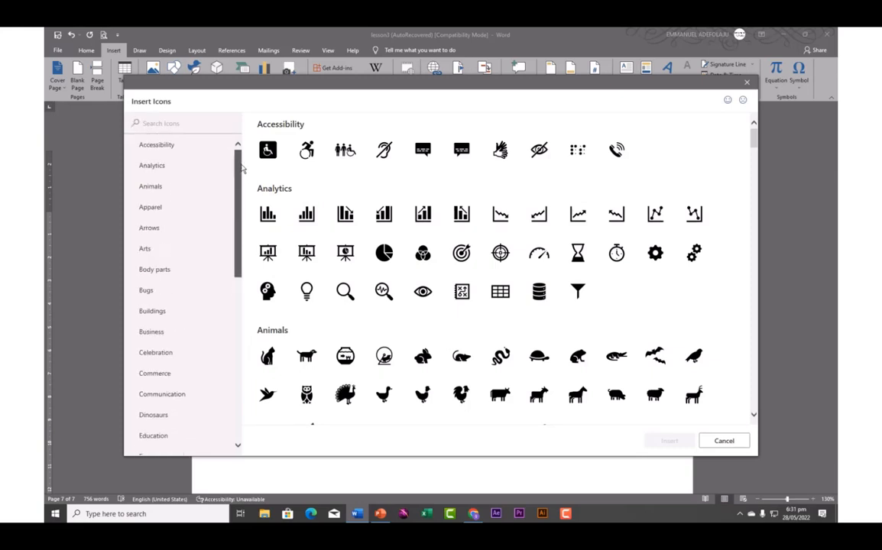
pyautogui.scroll(-1, 237, 183)
pyautogui.click(155, 251)
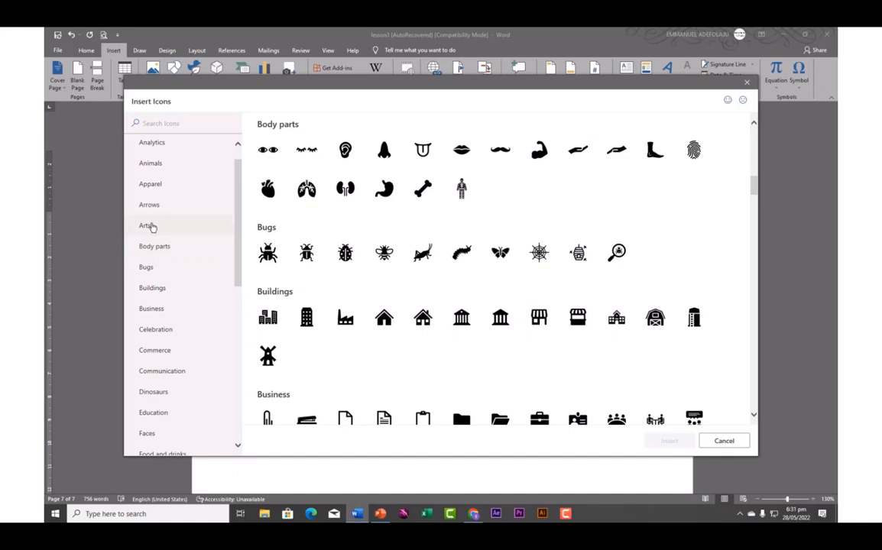
pyautogui.click(146, 226)
pyautogui.click(150, 206)
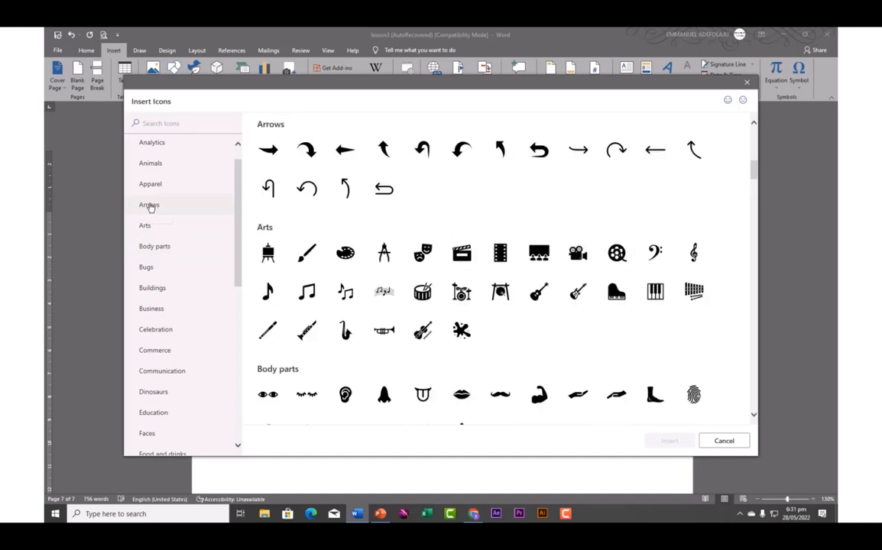
pyautogui.click(155, 330)
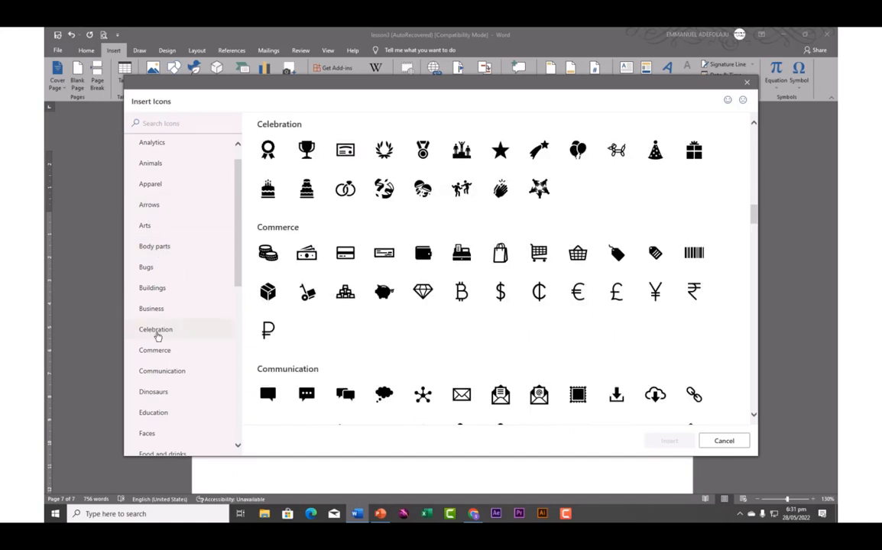
pyautogui.click(160, 352)
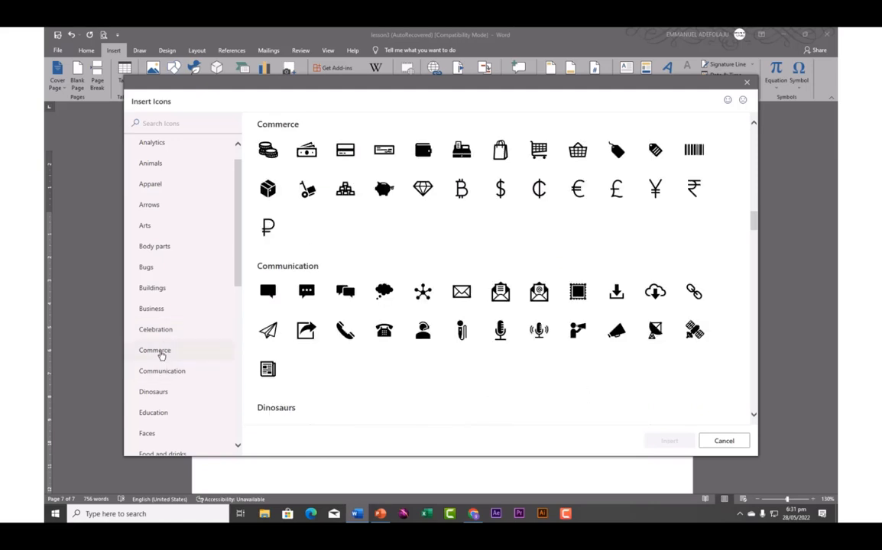
pyautogui.click(161, 395)
pyautogui.click(162, 418)
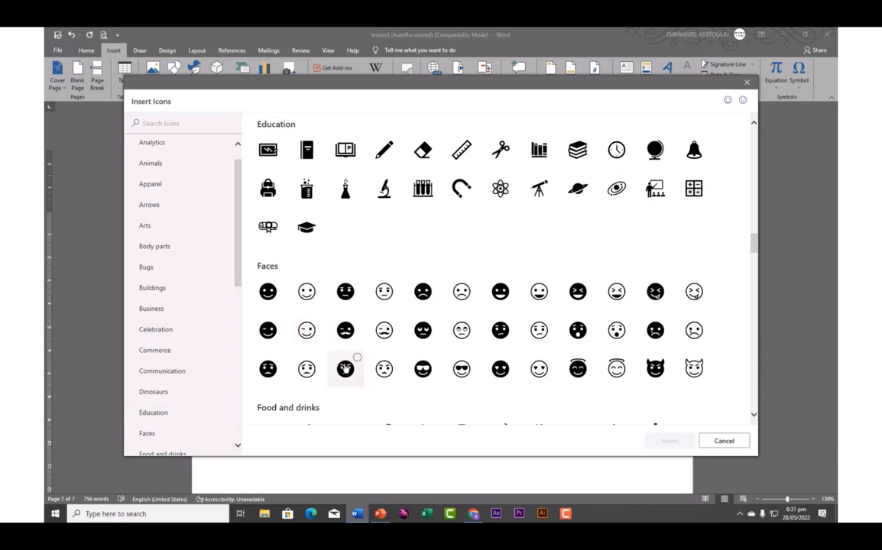
pyautogui.click(386, 196)
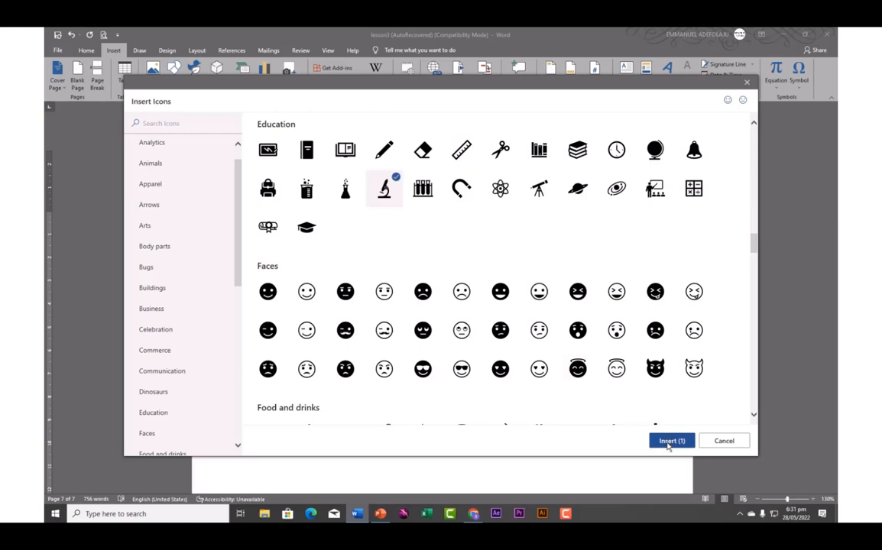
pyautogui.click(673, 440)
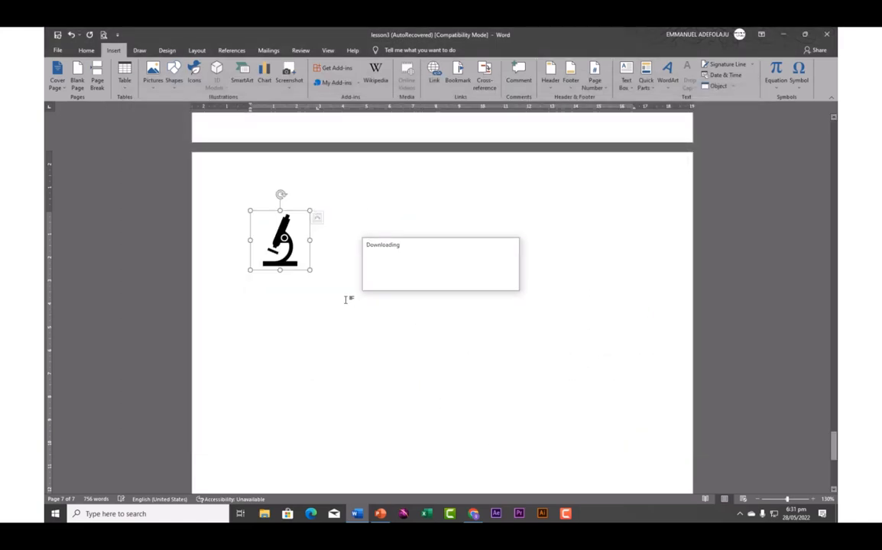
# Resize the microscope icon by its corner handle, enlarging it to about 6.85 cm
pyautogui.moveTo(309, 271); pyautogui.dragTo(397, 356)
pyautogui.moveTo(364, 304); pyautogui.dragTo(334, 286)
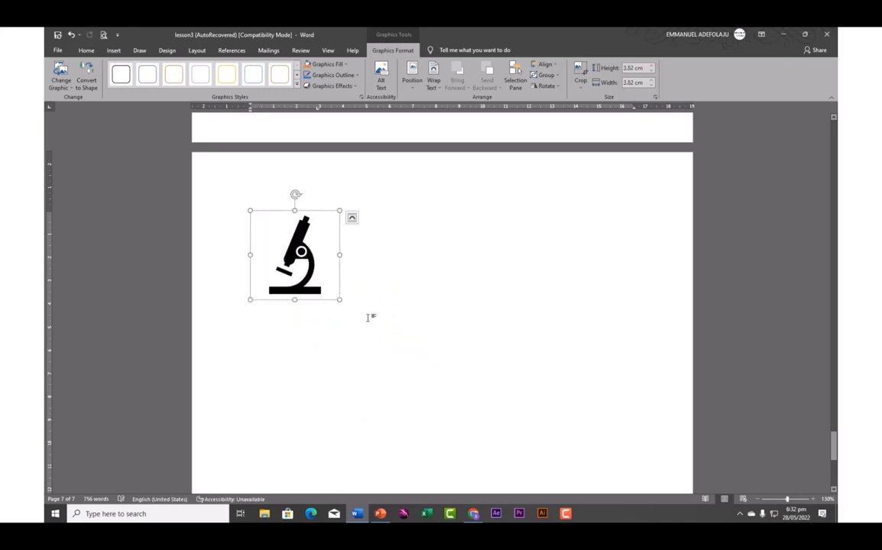
pyautogui.click(386, 286)
pyautogui.click(305, 269)
pyautogui.moveTo(340, 302); pyautogui.dragTo(405, 366)
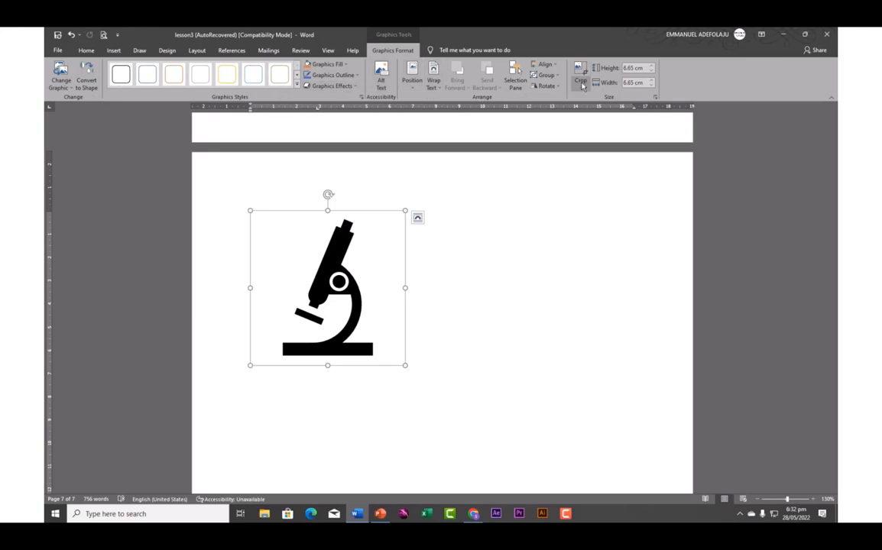
# Apply the green fill graphics style and shrink the icon to 5.04 cm square
pyautogui.click(297, 75)
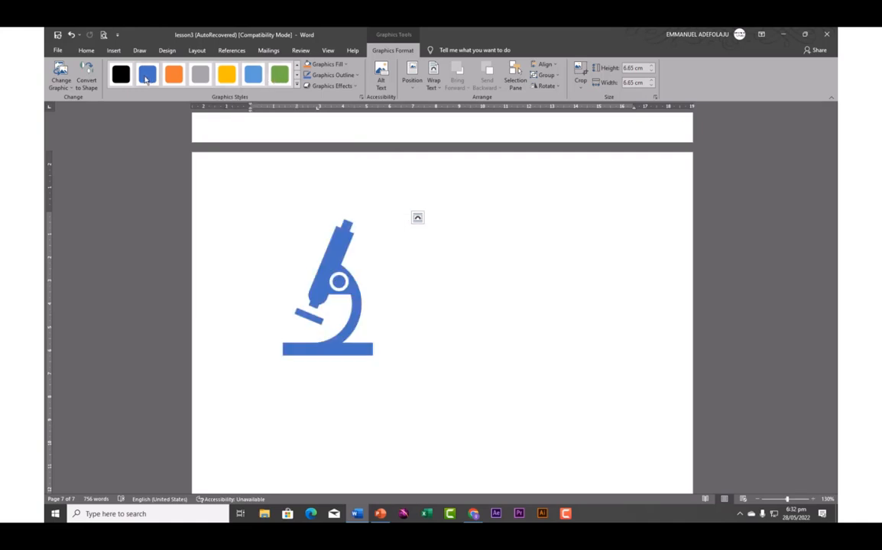
pyautogui.click(280, 76)
pyautogui.moveTo(405, 366); pyautogui.dragTo(367, 328)
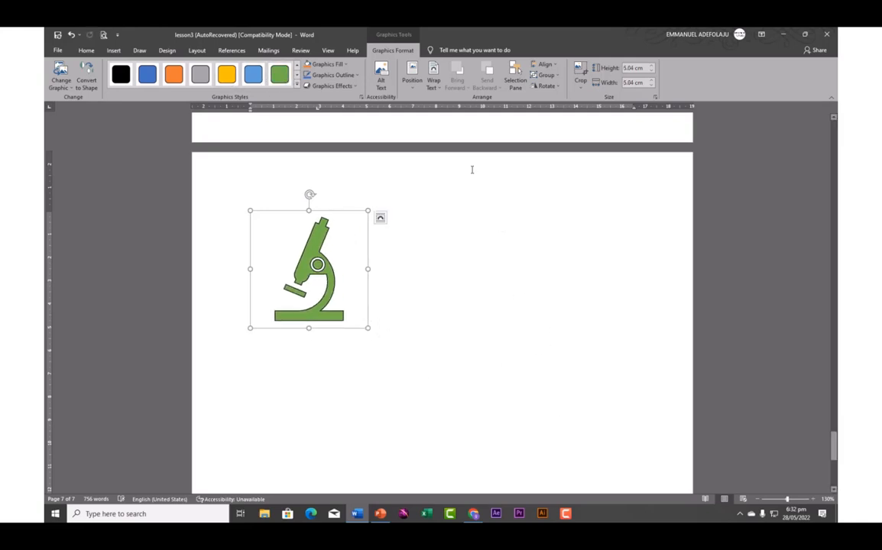
pyautogui.click(113, 50)
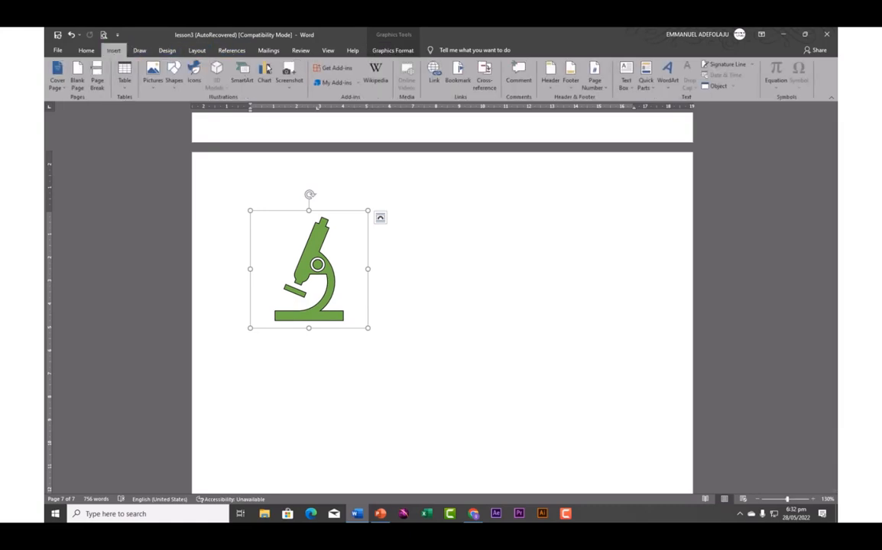
# In Chrome's Iconfinder tab, search for 'education' icons
pyautogui.click(473, 515)
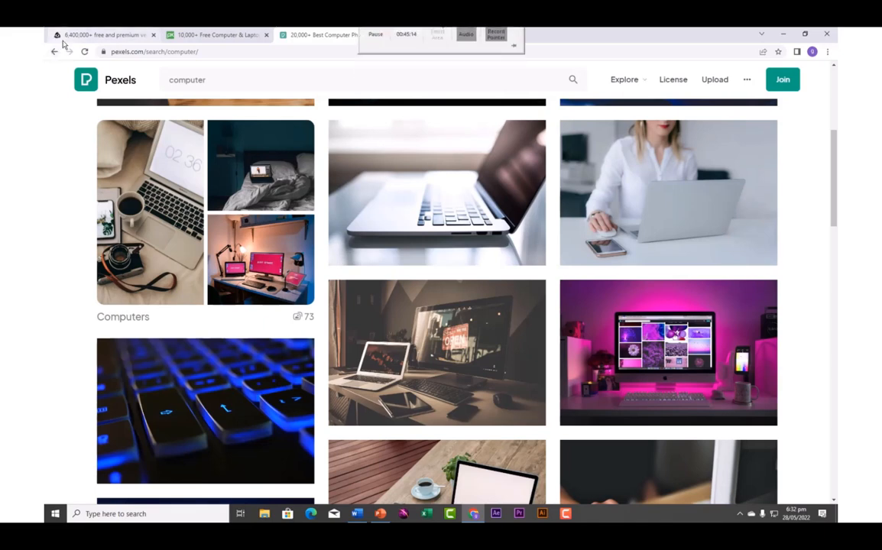
pyautogui.click(70, 34)
pyautogui.click(335, 280)
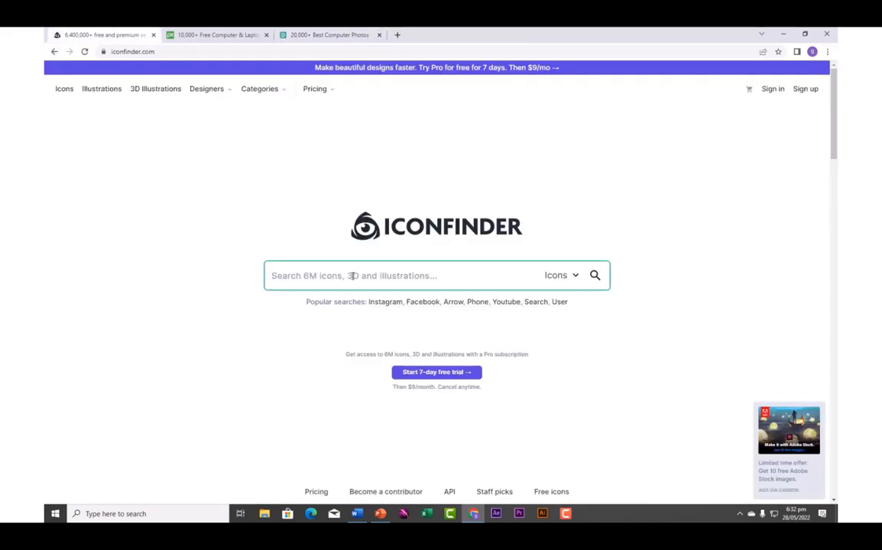
pyautogui.write('edu')
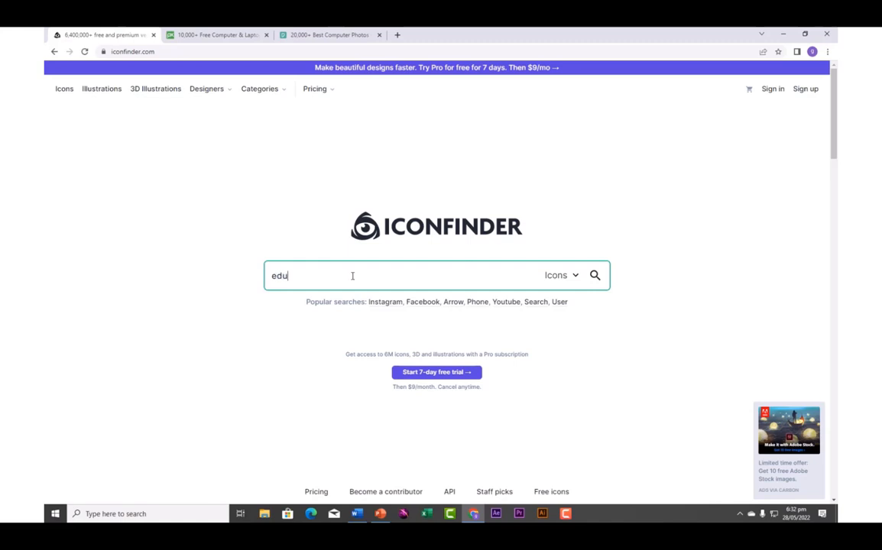
pyautogui.write('cation')
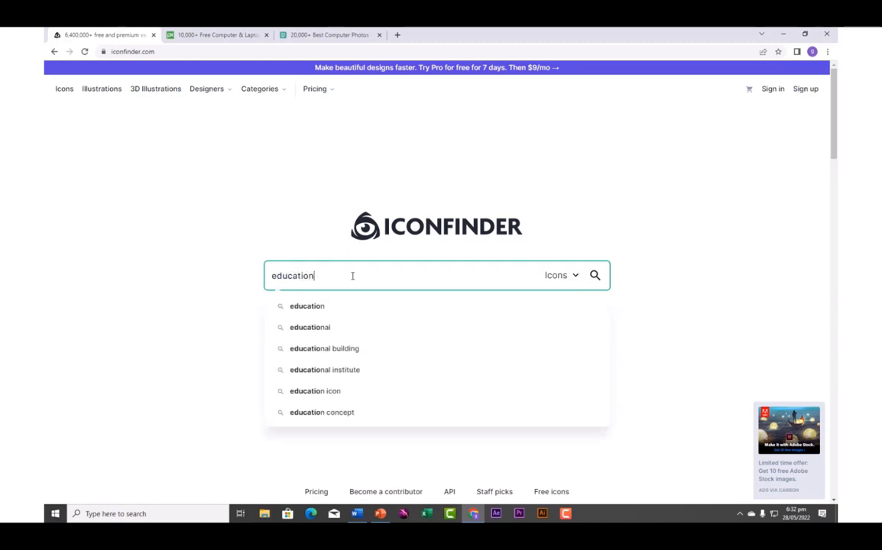
pyautogui.press('Return')
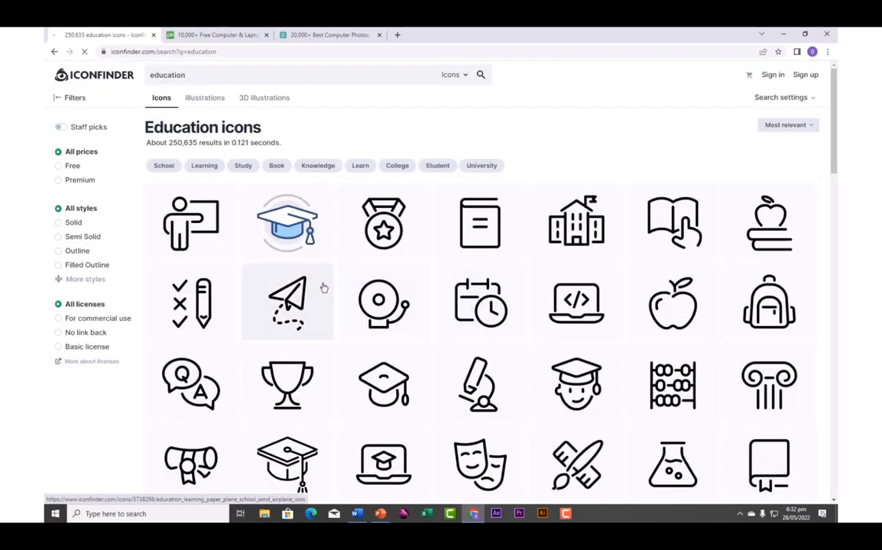
# Filter to free icons and download the microscope icon as a 512 px PNG
pyautogui.click(58, 168)
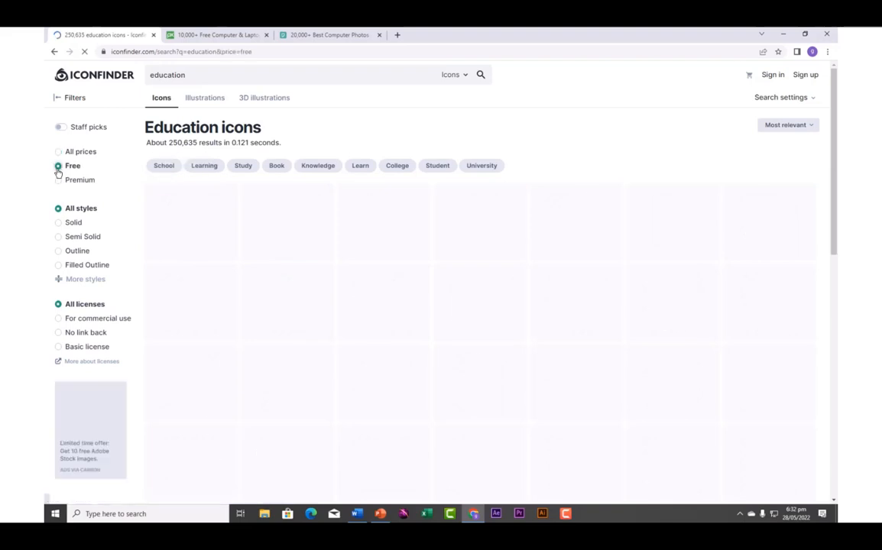
pyautogui.scroll(-5, 506, 346)
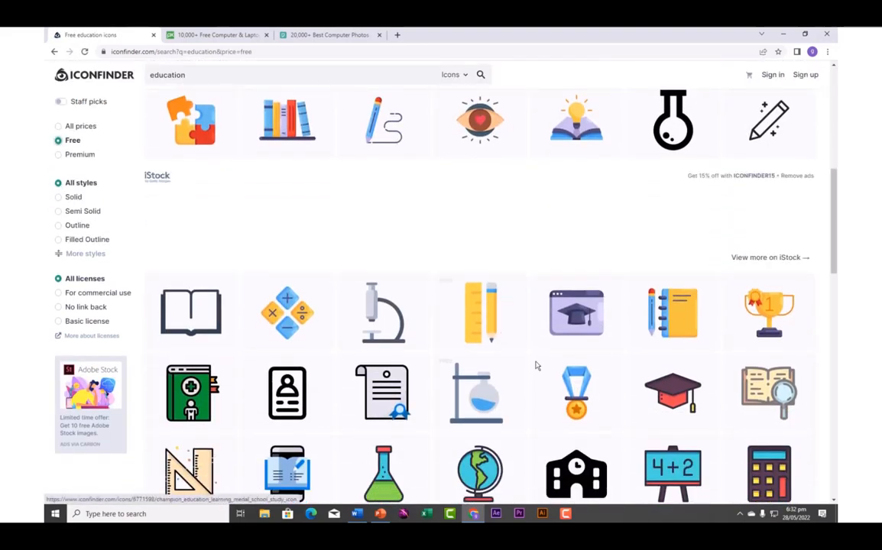
pyautogui.click(379, 319)
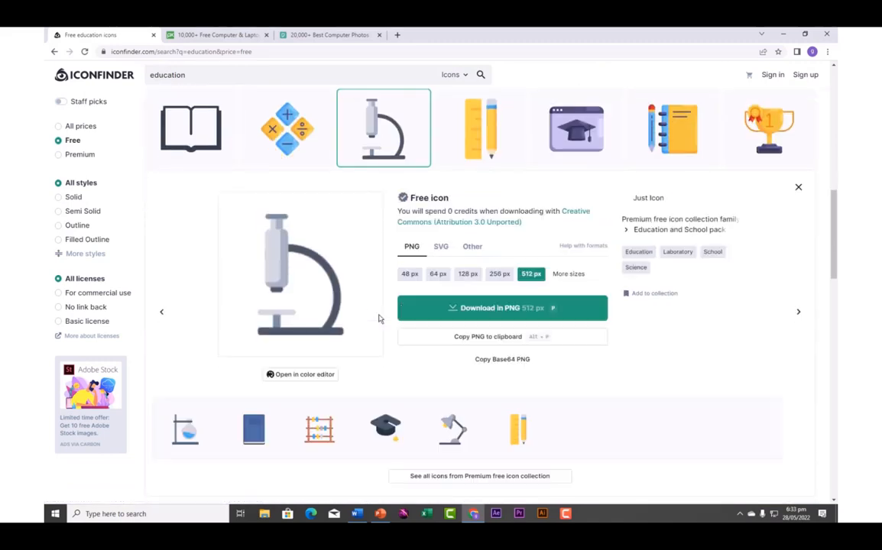
pyautogui.click(481, 314)
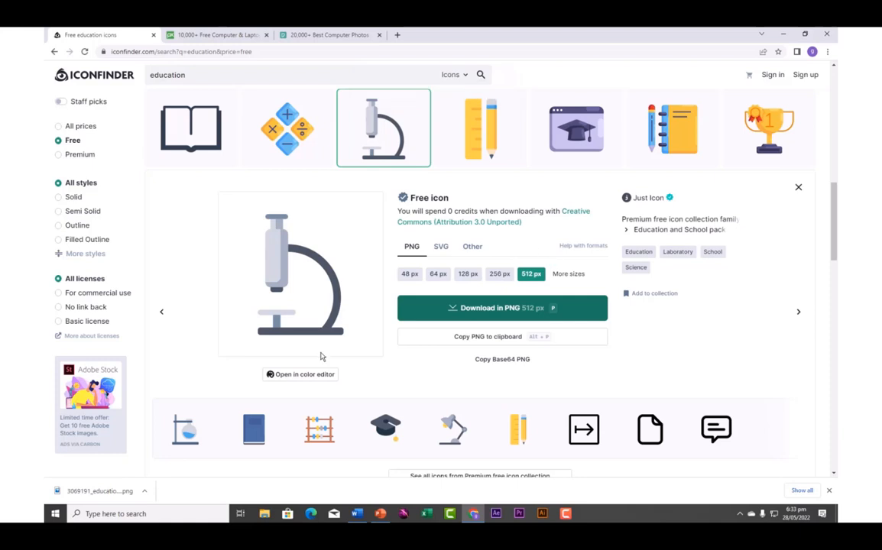
# Back in Word, start a new line below the microscope icon
pyautogui.click(781, 34)
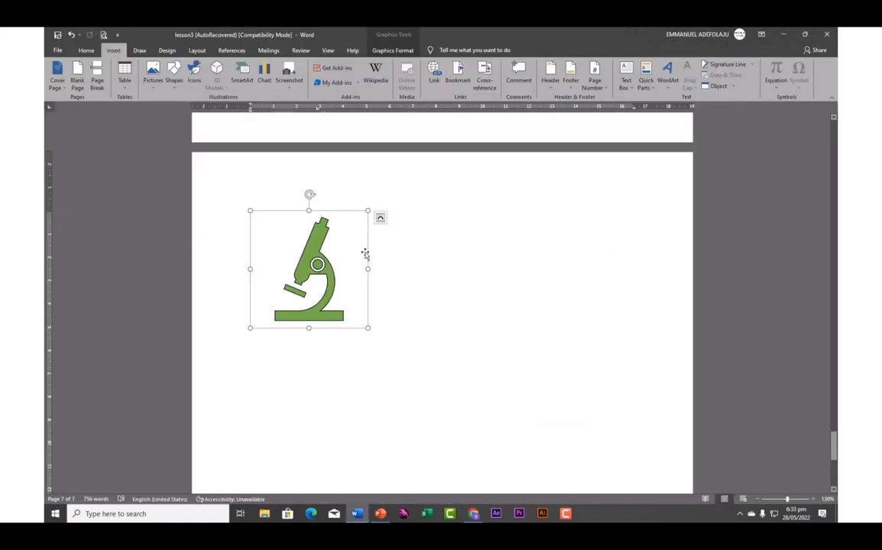
pyautogui.click(384, 345)
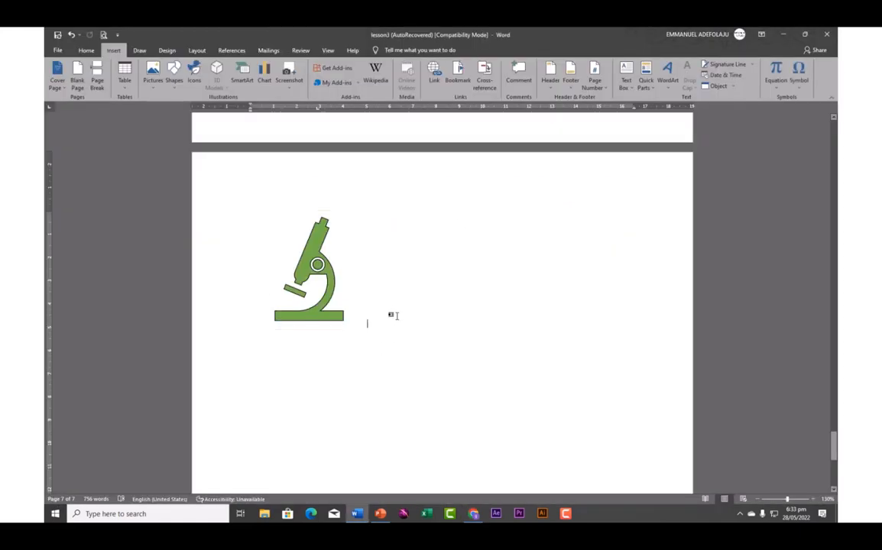
pyautogui.press('Return')
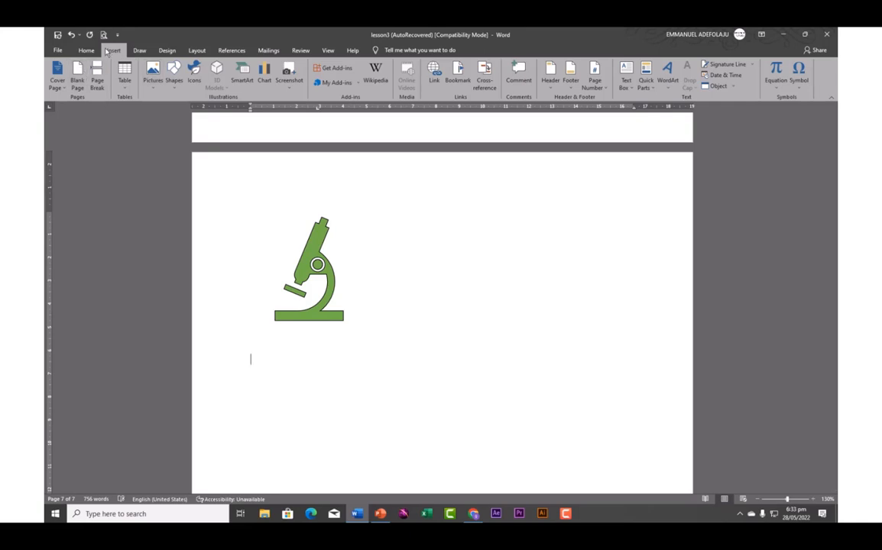
# Insert the downloaded 3069191_education_laboratory_school_science_icon PNG from Downloads as a picture
pyautogui.click(153, 79)
pyautogui.click(173, 111)
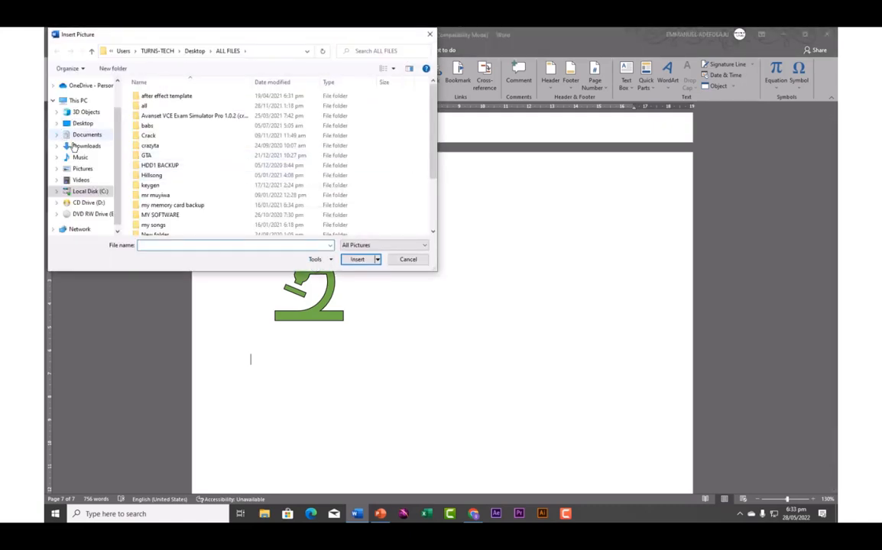
pyautogui.click(86, 149)
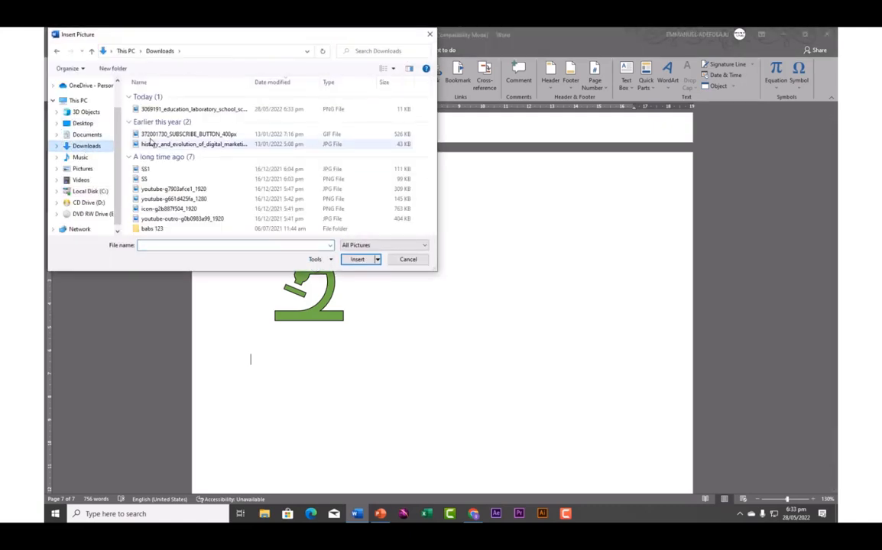
pyautogui.click(180, 109)
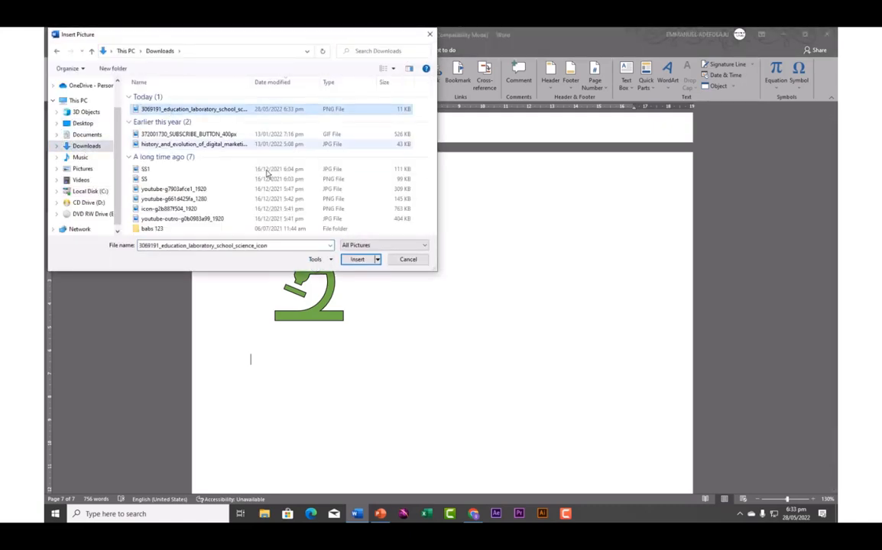
pyautogui.click(355, 260)
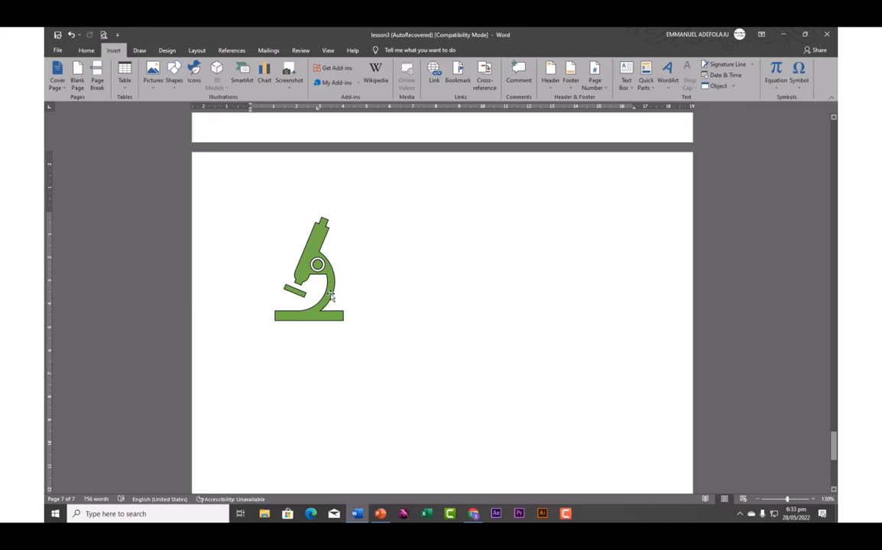
pyautogui.scroll(3, 330, 284)
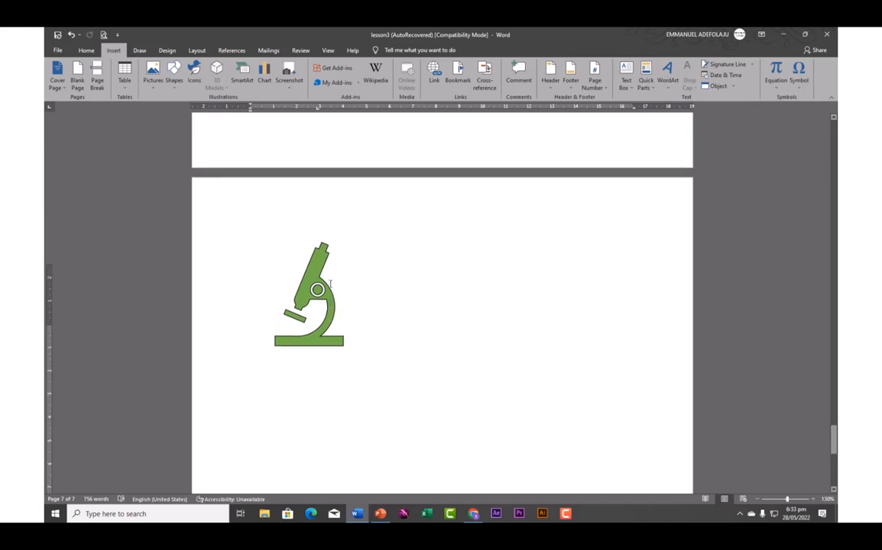
pyautogui.scroll(-1, 221, 142)
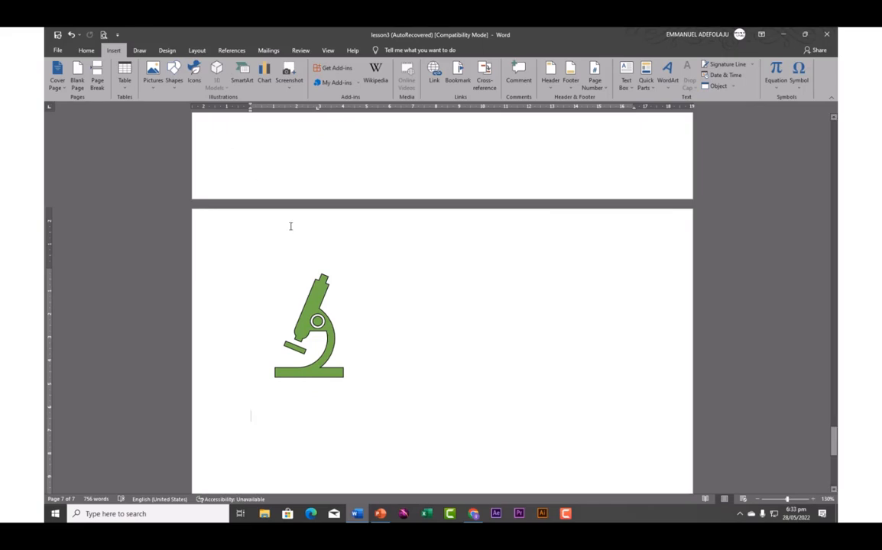
pyautogui.scroll(10, 291, 226)
pyautogui.scroll(15, 295, 265)
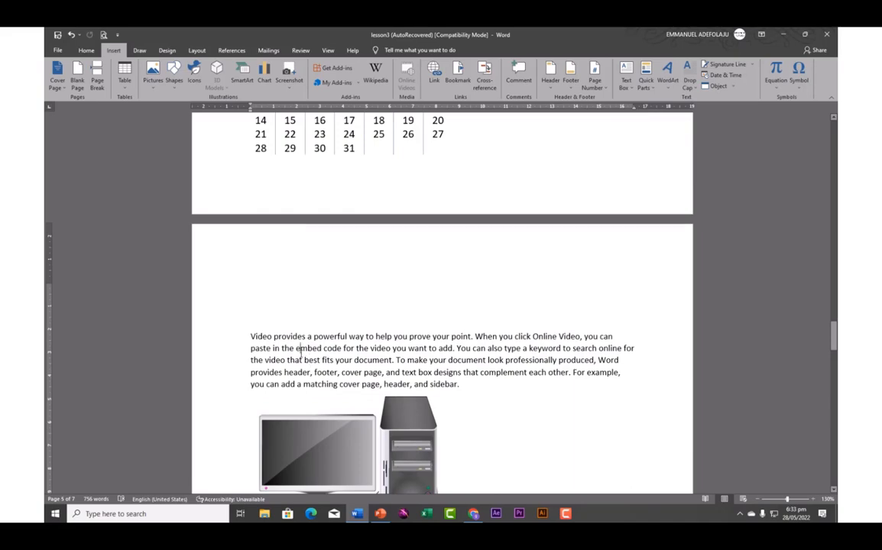
pyautogui.scroll(12, 301, 353)
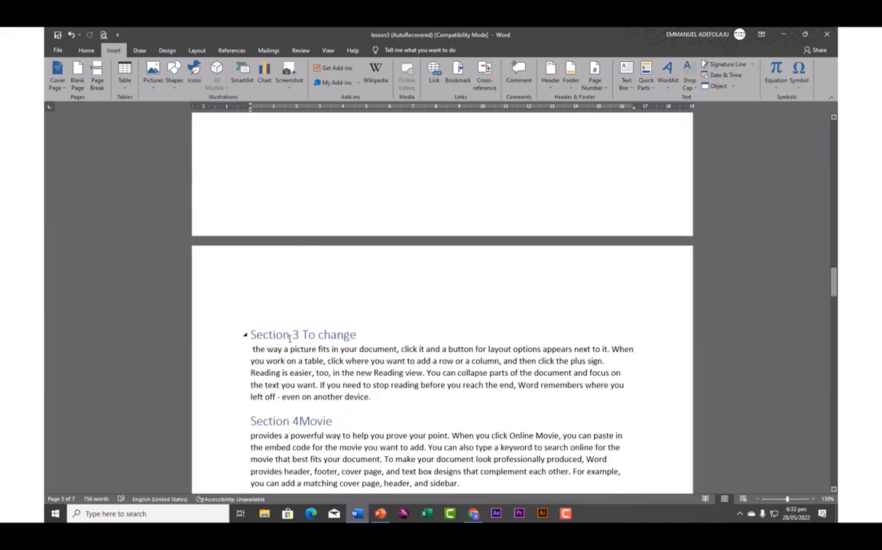
pyautogui.scroll(15, 301, 360)
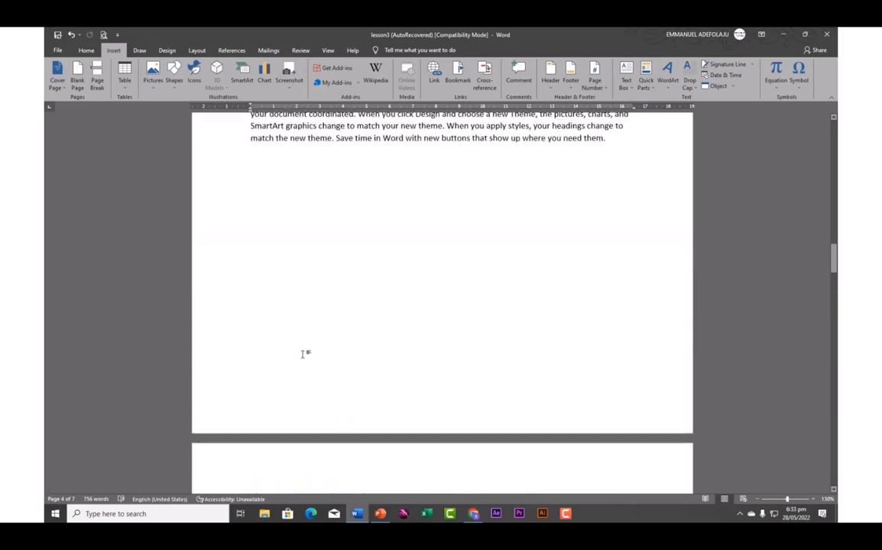
pyautogui.scroll(-15, 301, 367)
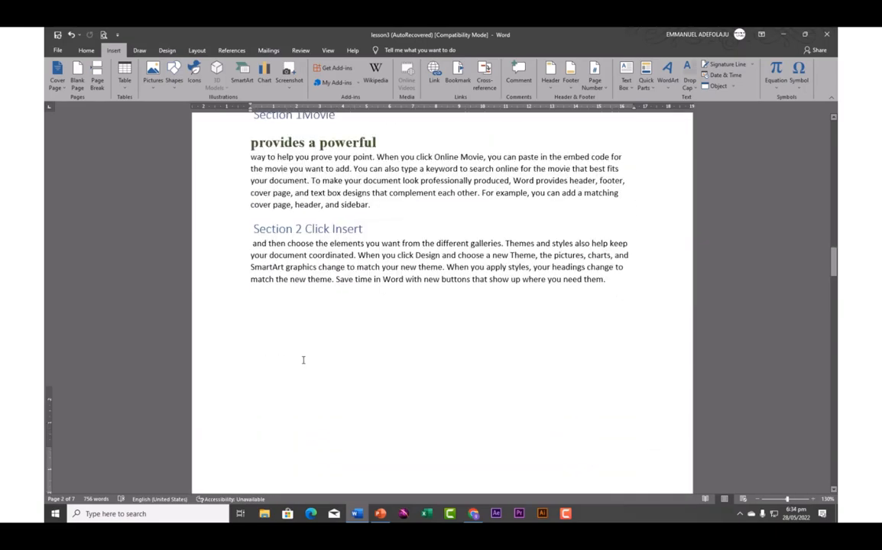
pyautogui.scroll(-15, 302, 359)
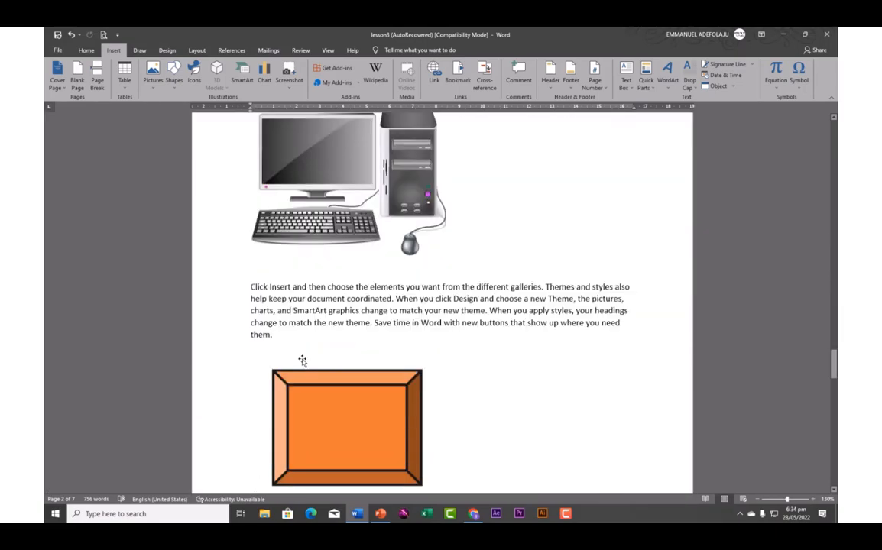
pyautogui.scroll(-15, 303, 359)
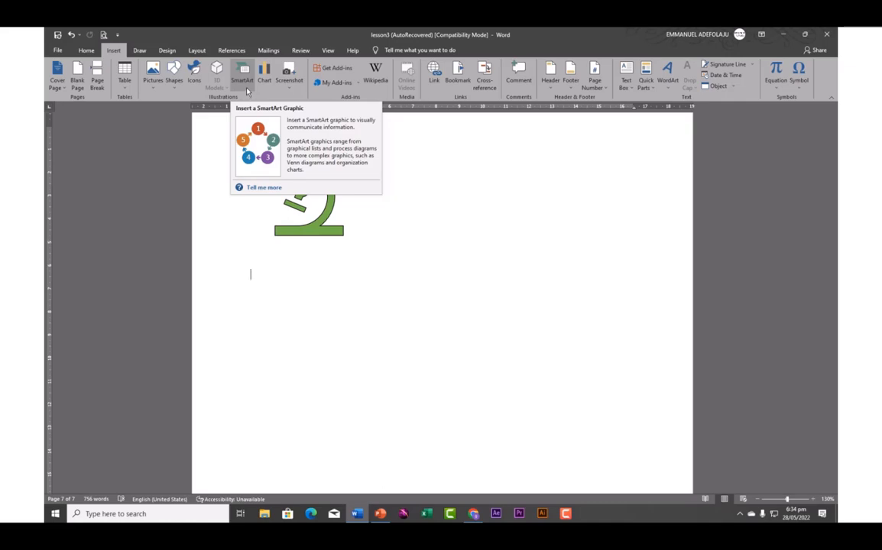
# Insert a Vertical Box List SmartArt from the List category
pyautogui.click(242, 79)
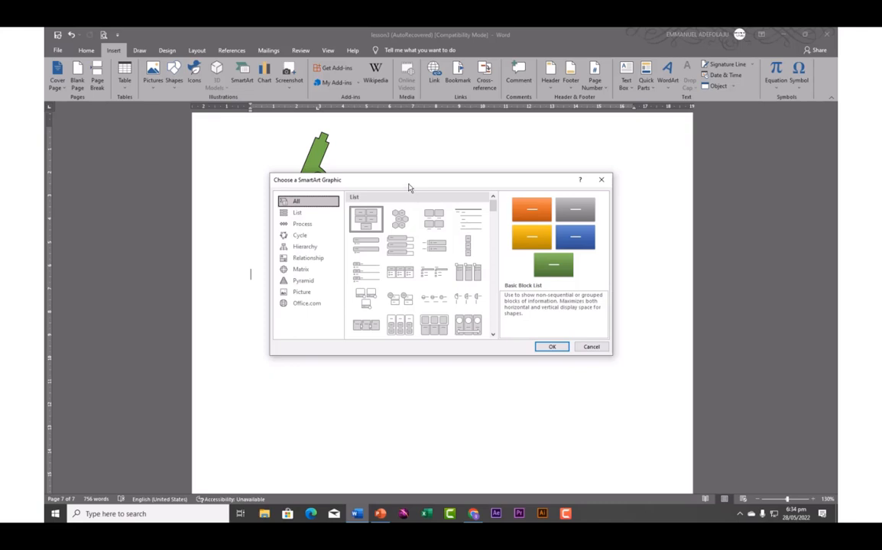
pyautogui.click(298, 214)
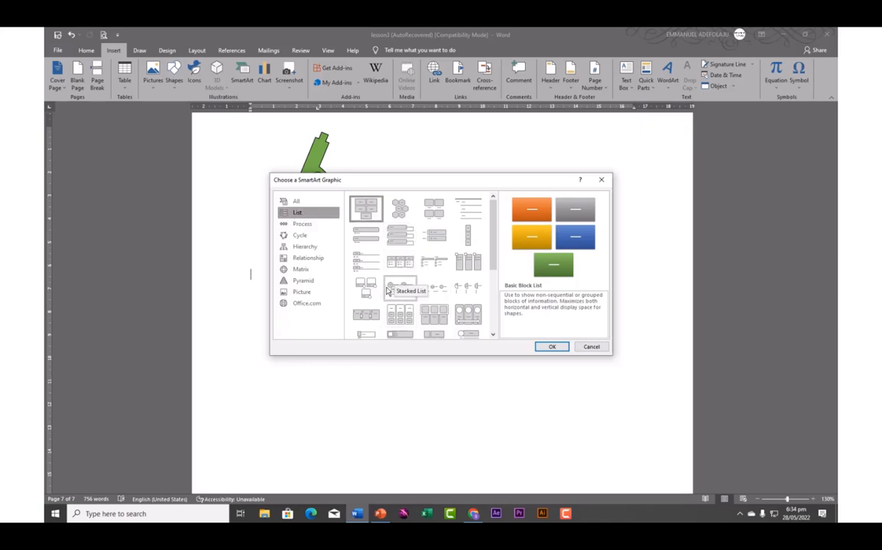
pyautogui.click(397, 243)
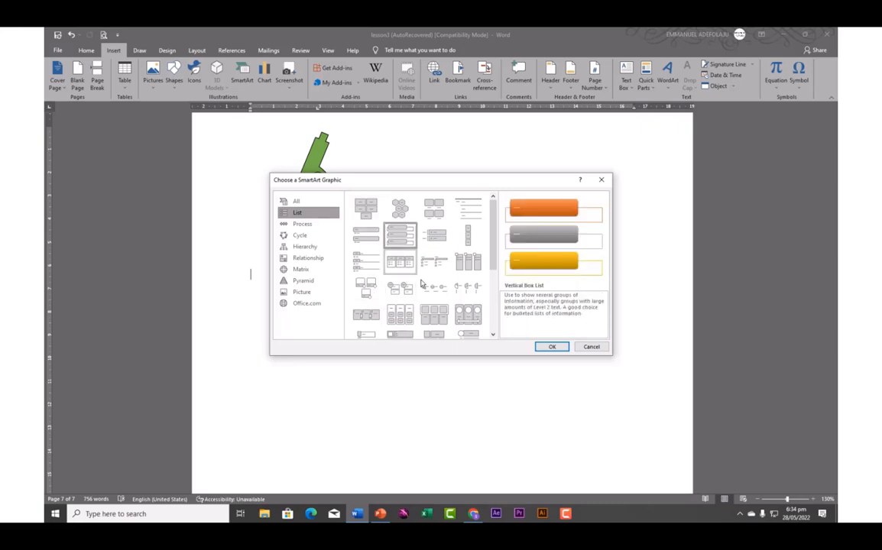
pyautogui.click(551, 346)
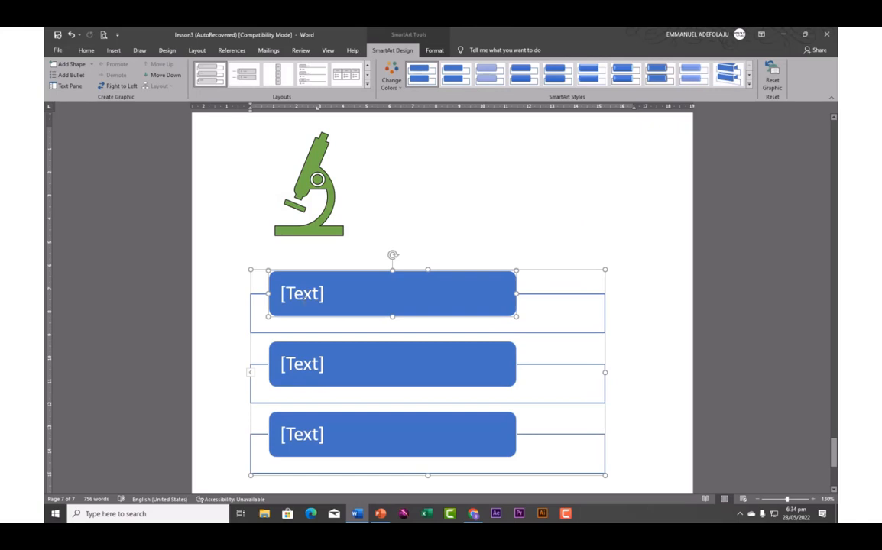
# Fill the three SmartArt boxes with rice, bean and plantain
pyautogui.click(302, 304)
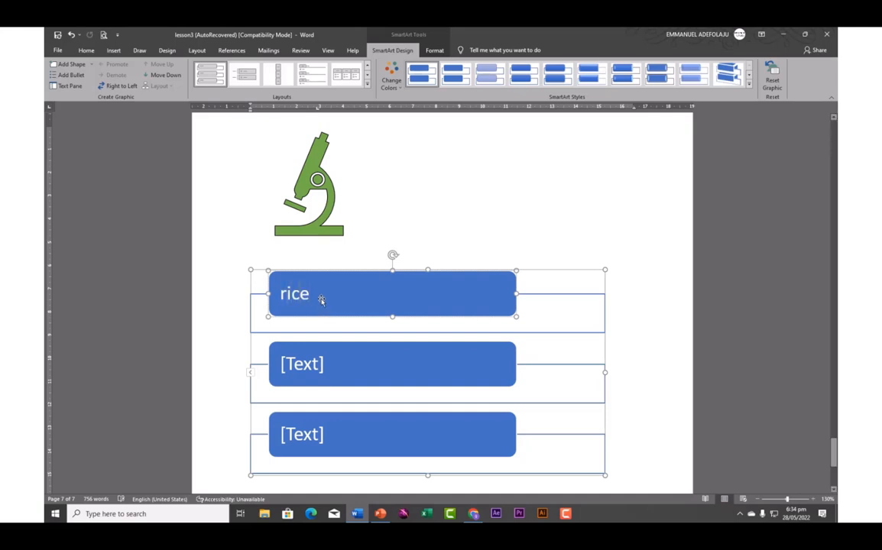
pyautogui.click(300, 365)
pyautogui.write('bean')
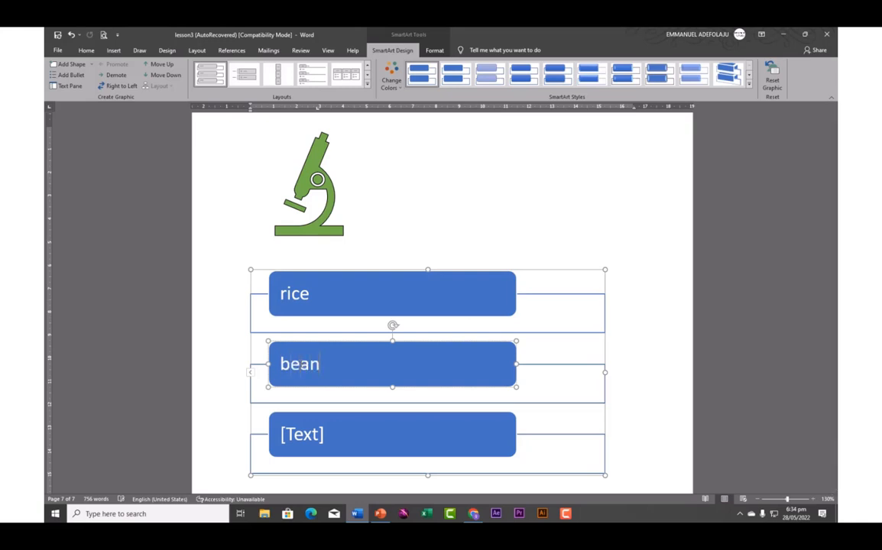
pyautogui.click(309, 440)
pyautogui.write('plantain')
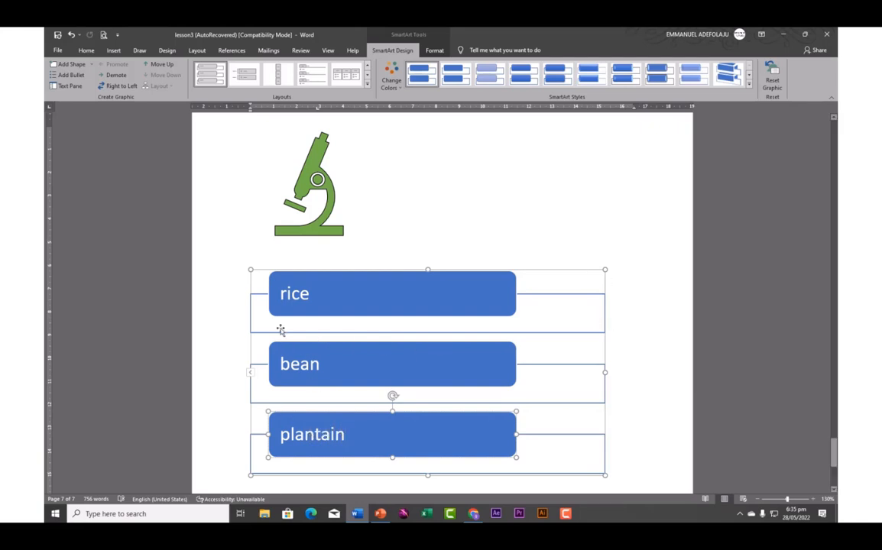
# Drag the SmartArt's corner handle inward to make the list graphic smaller
pyautogui.click(273, 271)
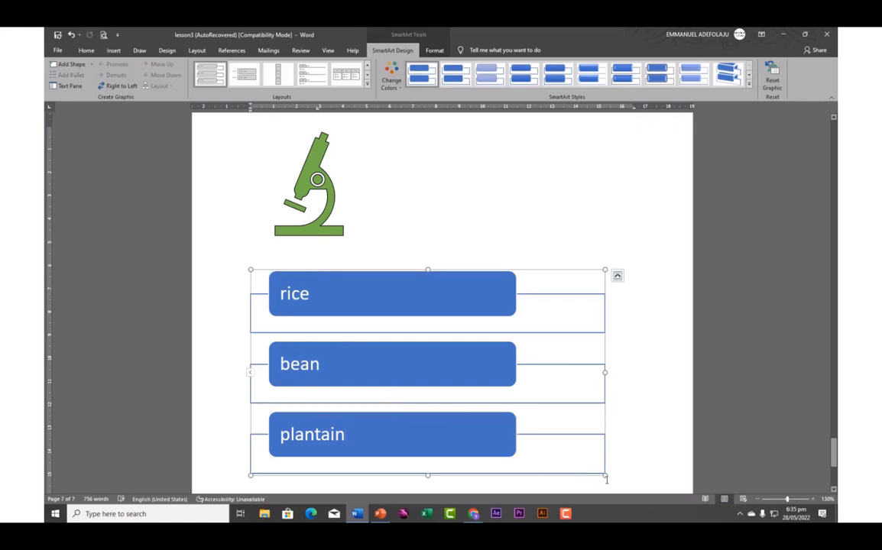
pyautogui.moveTo(605, 475); pyautogui.dragTo(449, 404)
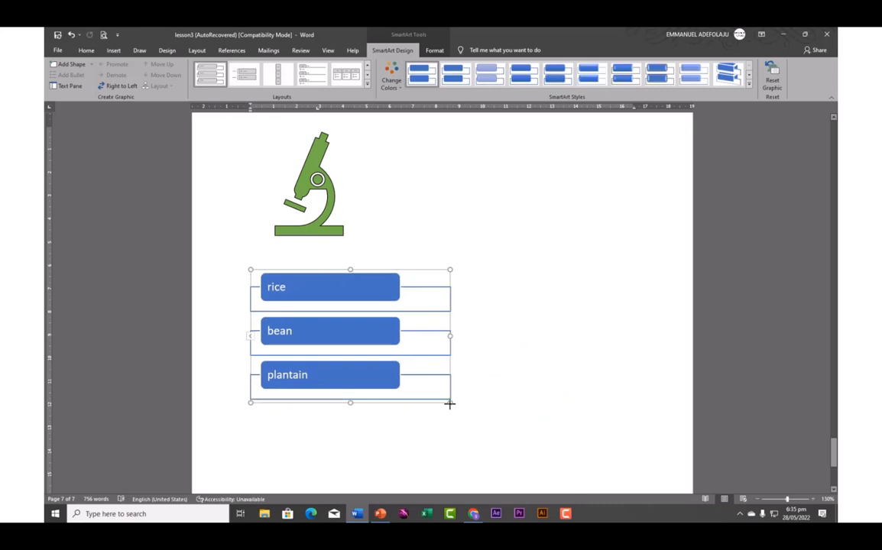
pyautogui.click(280, 255)
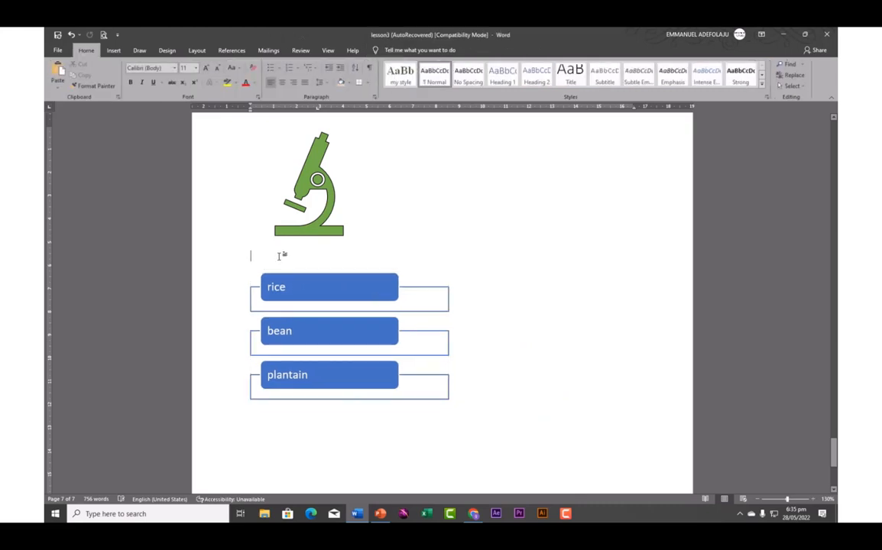
# Type the 'Food types' label above the list, then move the caret below the SmartArt
pyautogui.write('food')
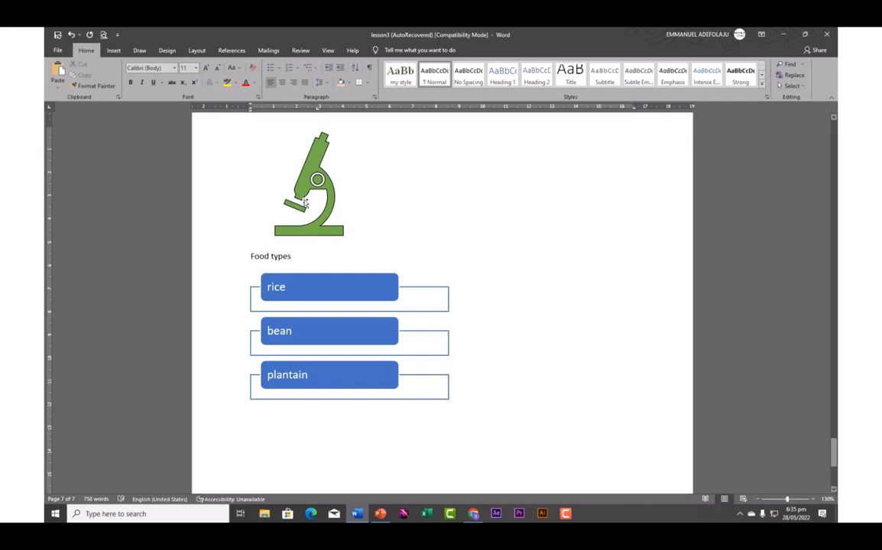
pyautogui.click(113, 50)
pyautogui.click(307, 446)
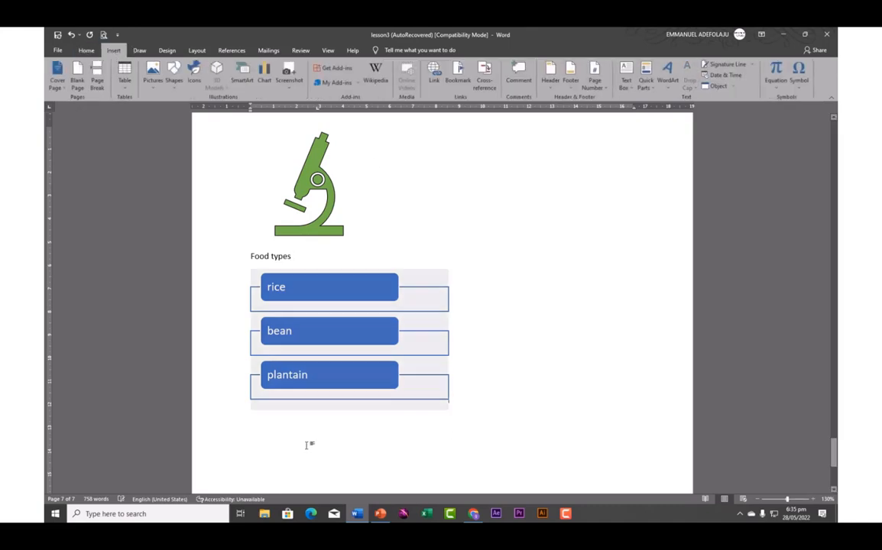
pyautogui.click(266, 442)
pyautogui.doubleClick(266, 442)
pyautogui.click(254, 447)
pyautogui.doubleClick(258, 442)
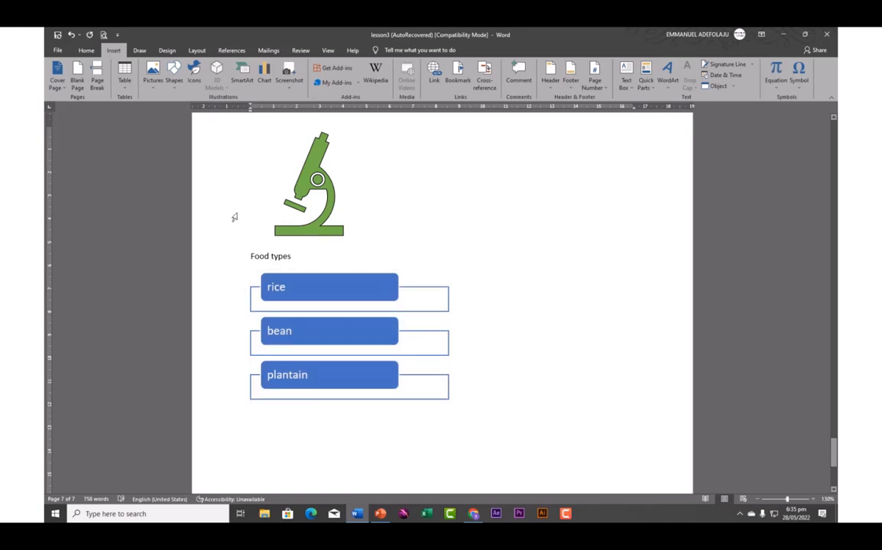
# Open the SmartArt chooser and browse the Process, Relationship and Hierarchy layouts
pyautogui.click(241, 79)
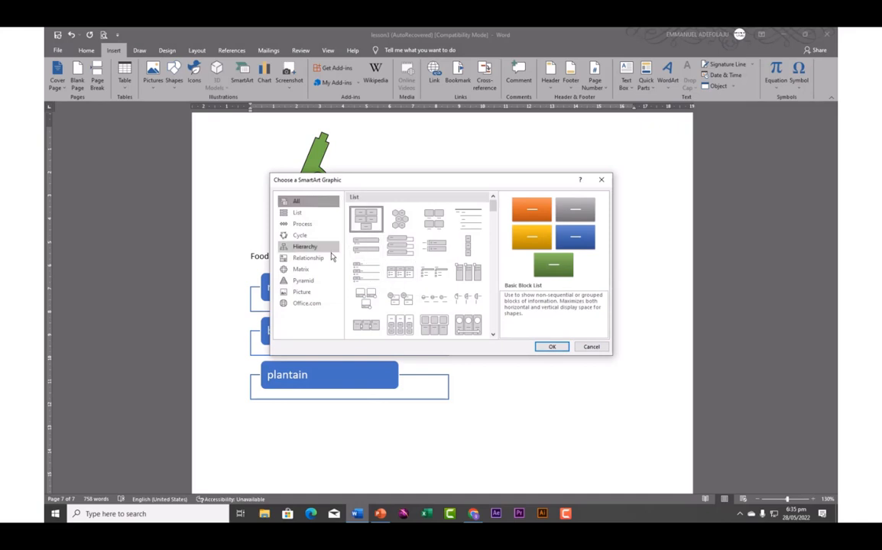
pyautogui.click(299, 225)
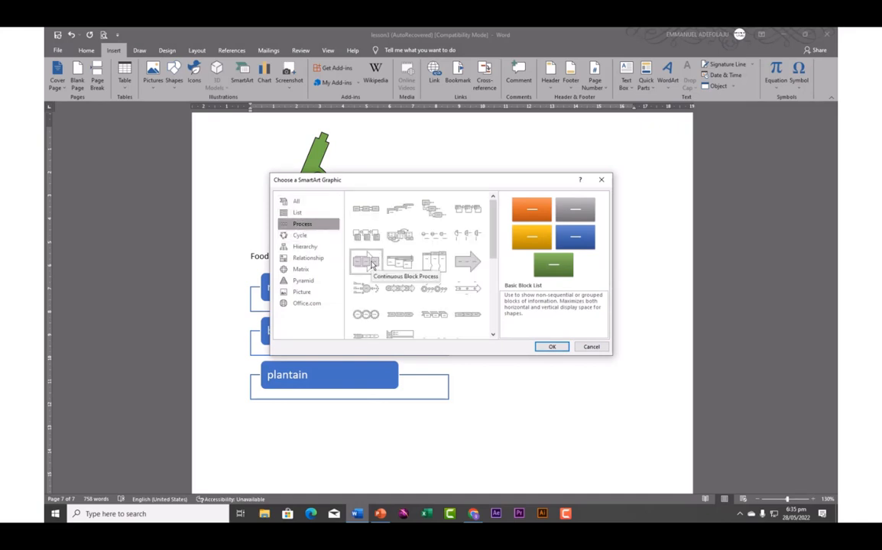
pyautogui.click(305, 259)
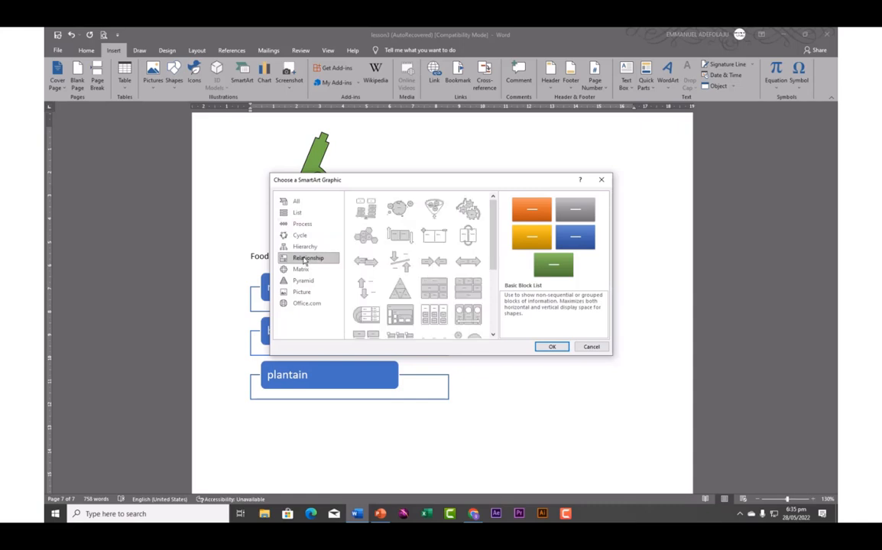
pyautogui.click(304, 246)
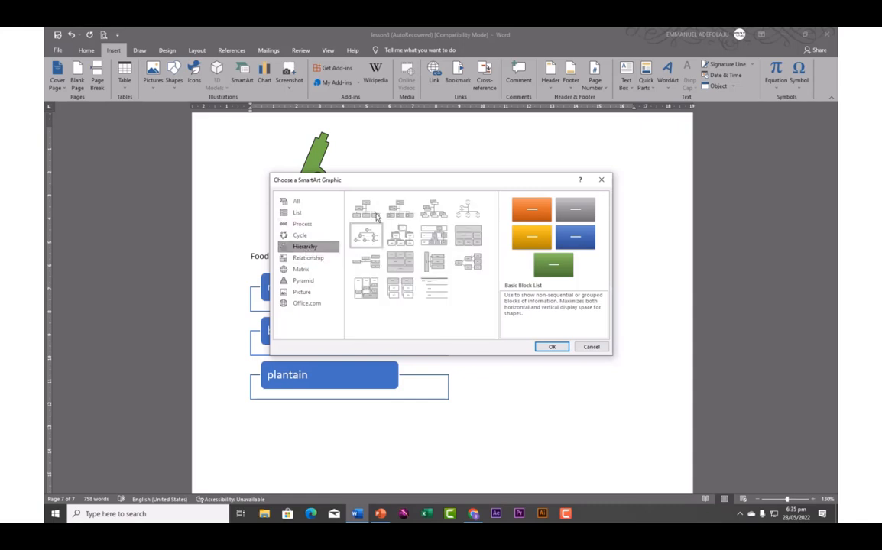
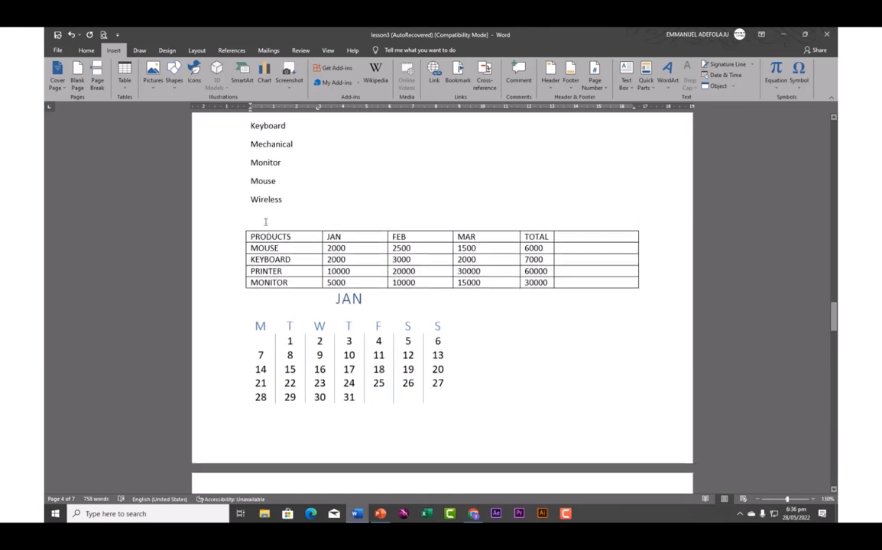
# Select the whole product sales table and copy it
pyautogui.click(272, 237)
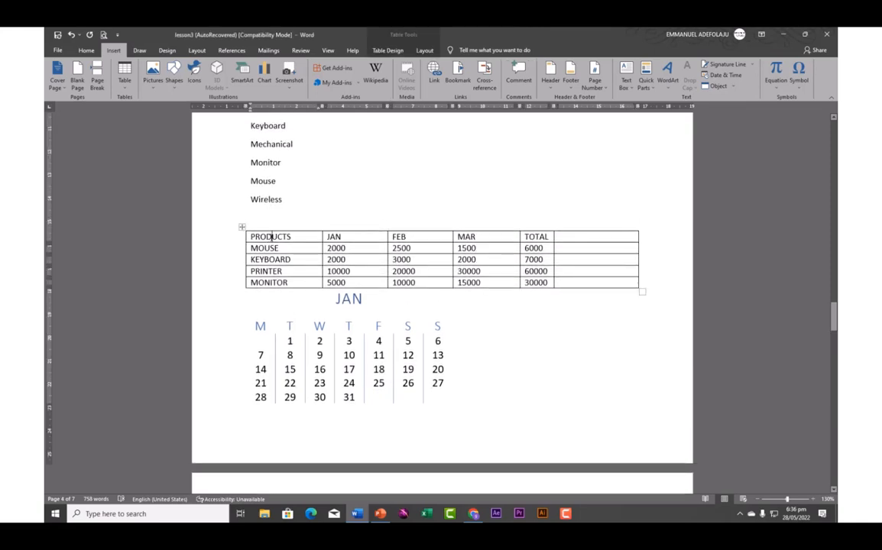
pyautogui.click(241, 229)
pyautogui.rightClick(258, 240)
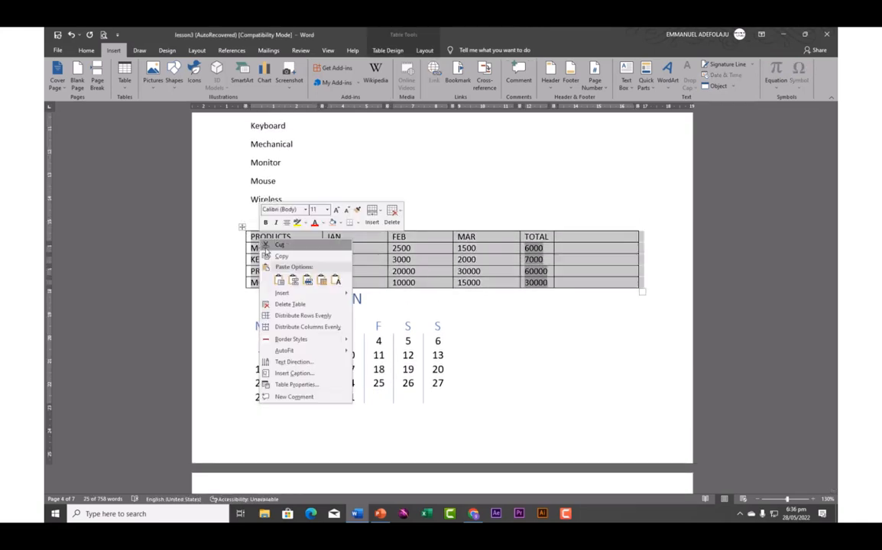
pyautogui.click(278, 258)
# Paste the copied table on the last page, just below the org chart
pyautogui.scroll(-15, 278, 259)
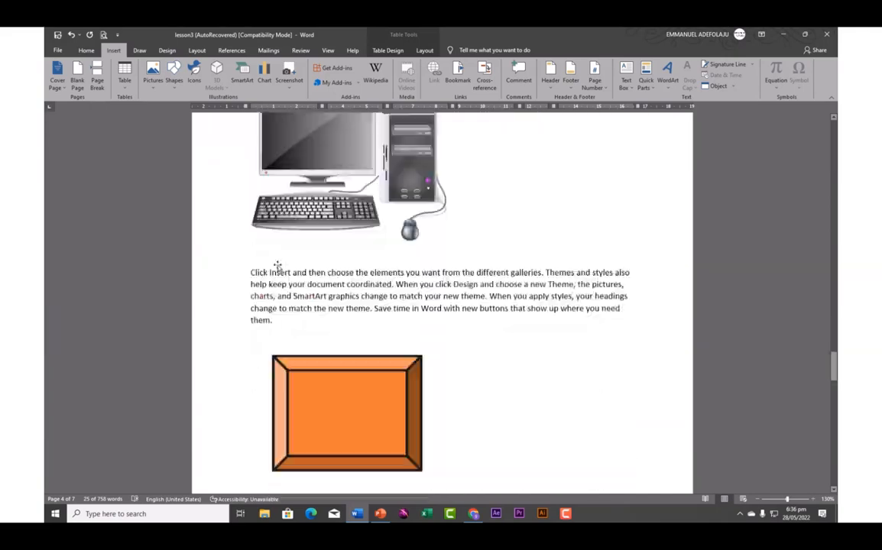
pyautogui.scroll(-20, 278, 265)
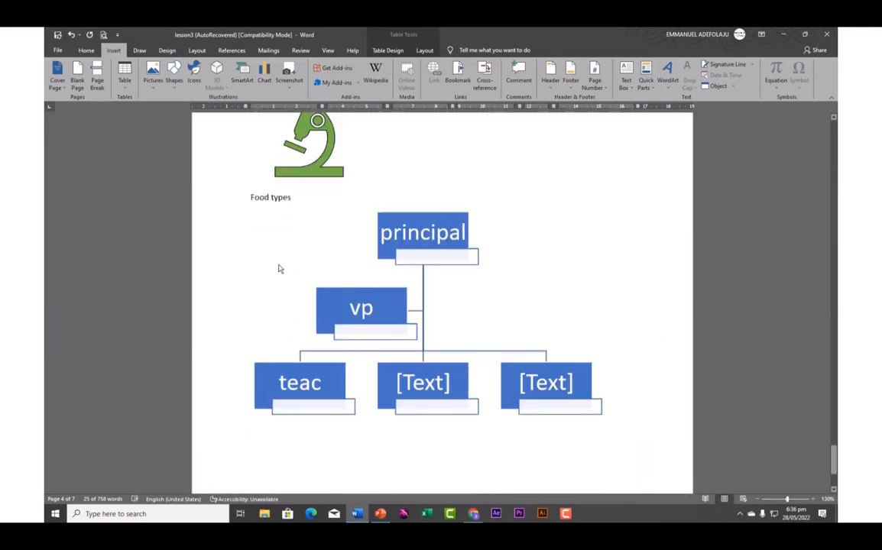
pyautogui.scroll(-1, 279, 264)
pyautogui.click(269, 270)
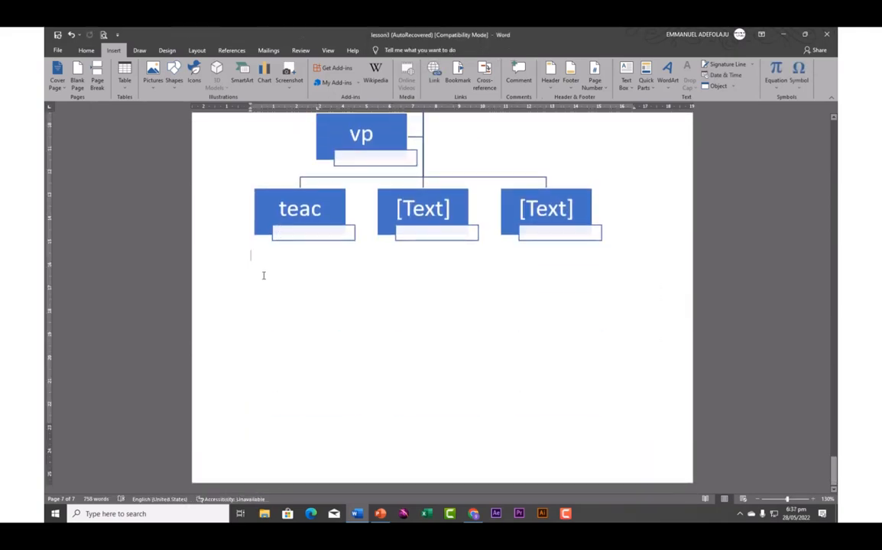
pyautogui.hotkey('ctrl', 'v')
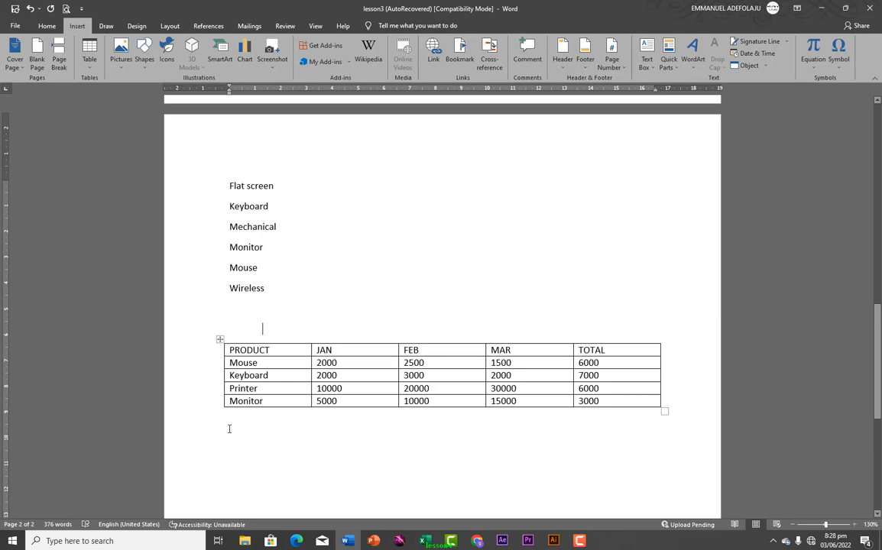
# Add an empty line below the table and open the Insert Chart dialog
pyautogui.click(230, 443)
pyautogui.press('Return')
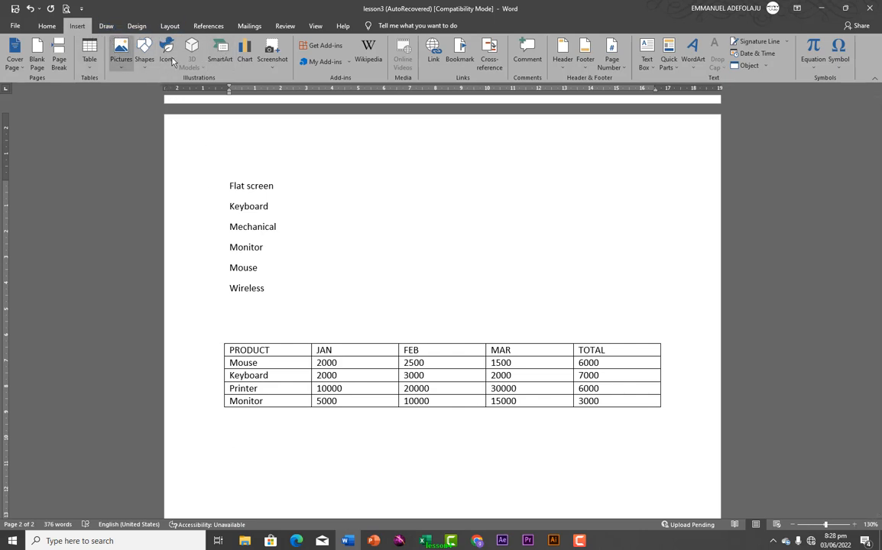
pyautogui.click(244, 55)
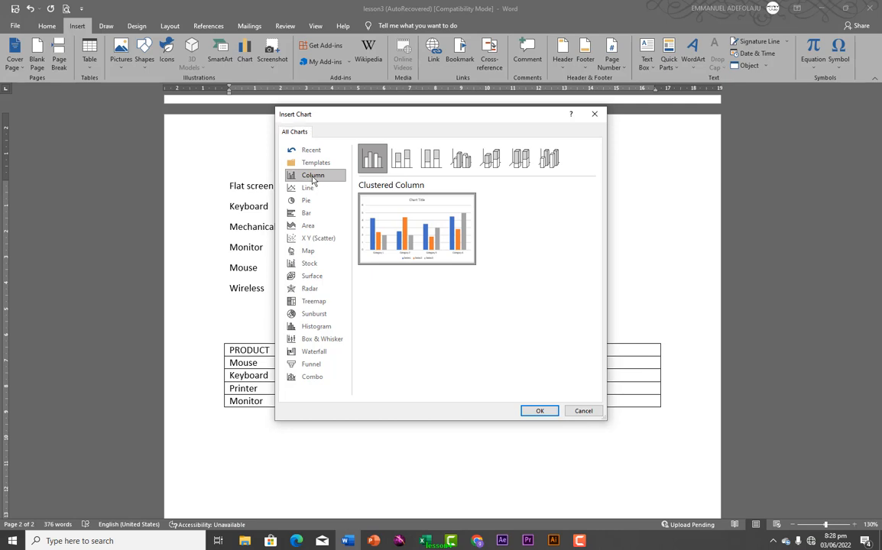
# Insert a Clustered Column chart and paste the table's product names over data cells A1:A5
pyautogui.click(537, 411)
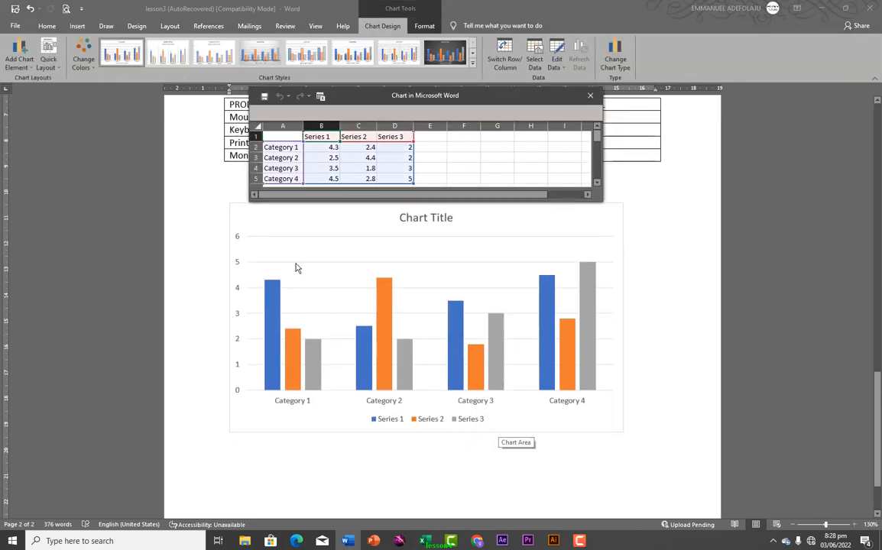
pyautogui.moveTo(358, 100); pyautogui.dragTo(379, 223)
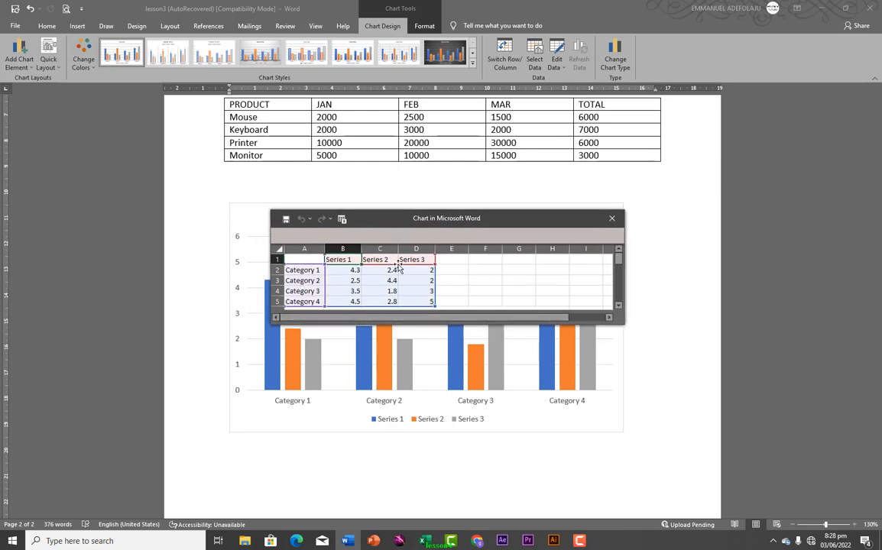
pyautogui.click(231, 105)
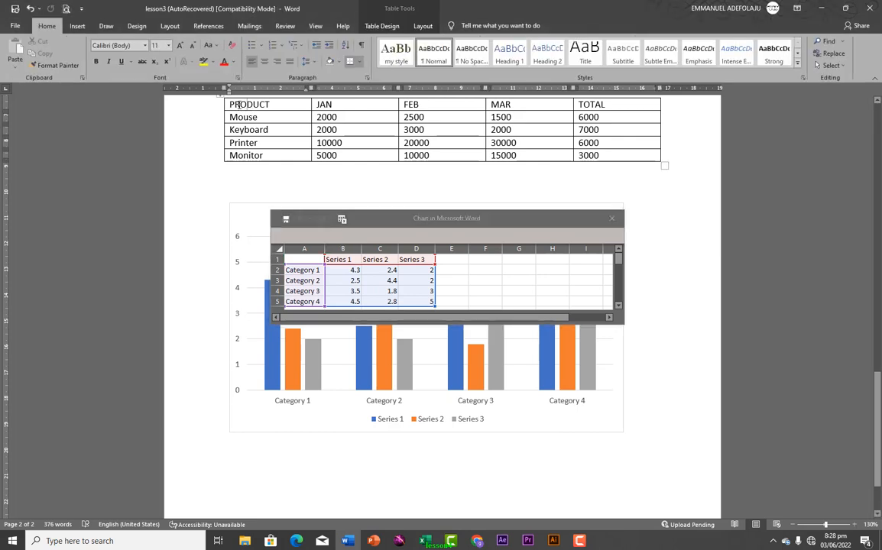
pyautogui.moveTo(232, 105); pyautogui.dragTo(276, 157)
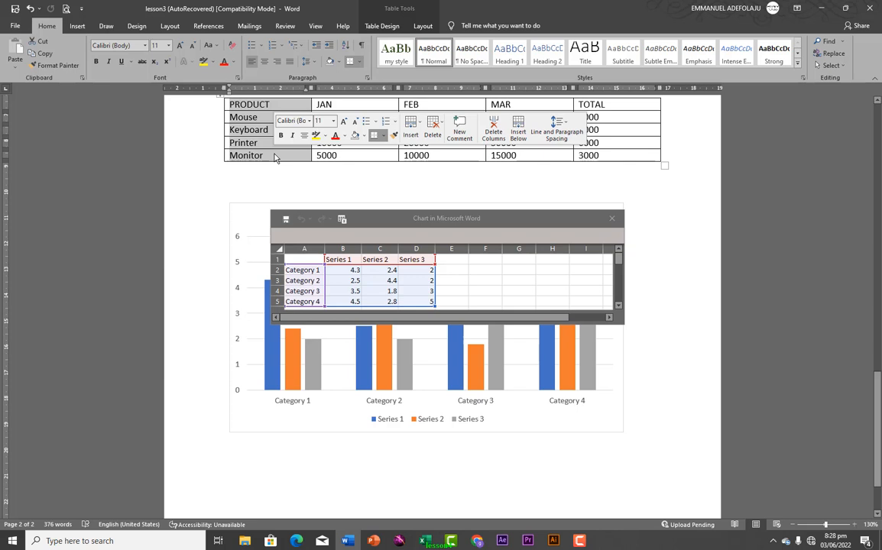
pyautogui.hotkey('ctrl', 'c')
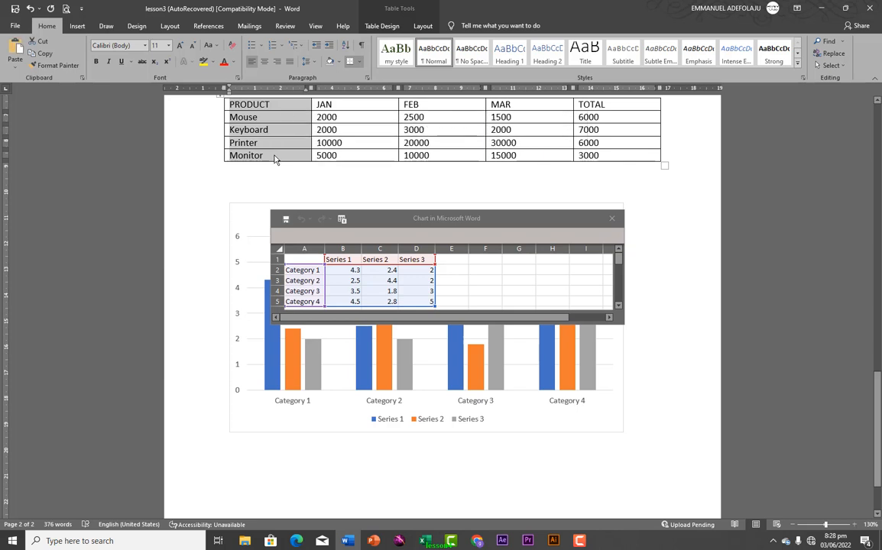
pyautogui.click(303, 259)
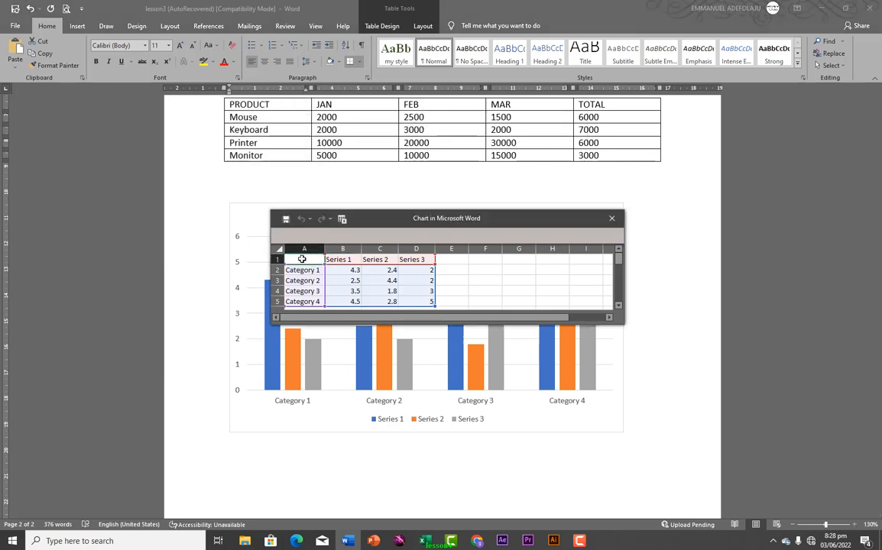
pyautogui.moveTo(303, 259); pyautogui.dragTo(303, 302)
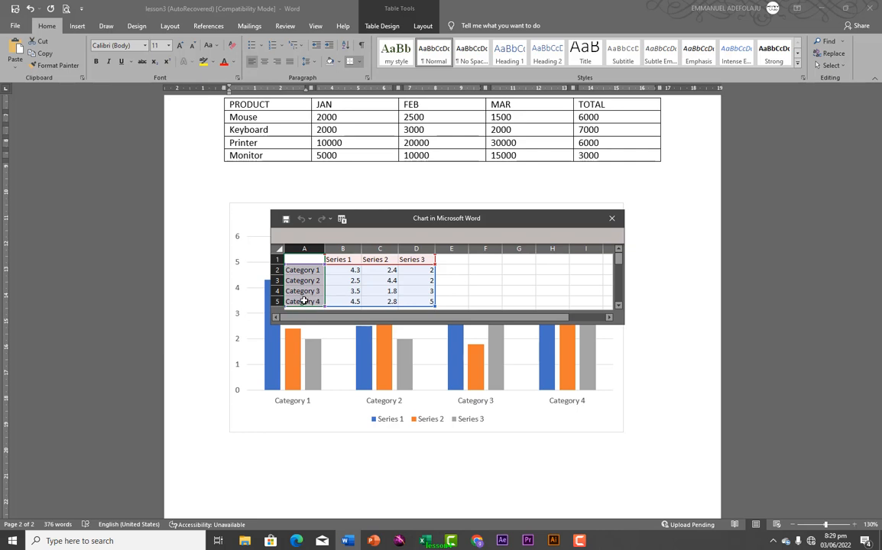
pyautogui.hotkey('ctrl', 'v')
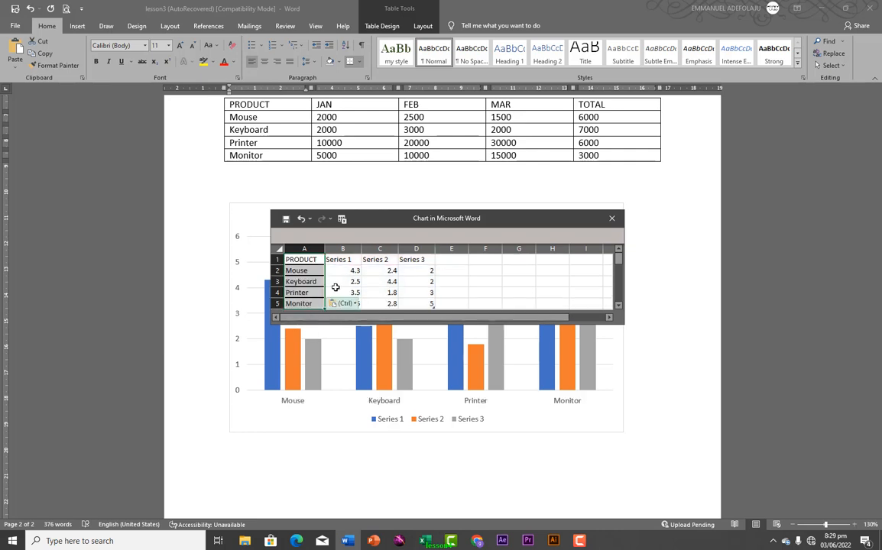
# Copy the table's JAN to TOTAL figures into the chart data starting at B1
pyautogui.click(338, 106)
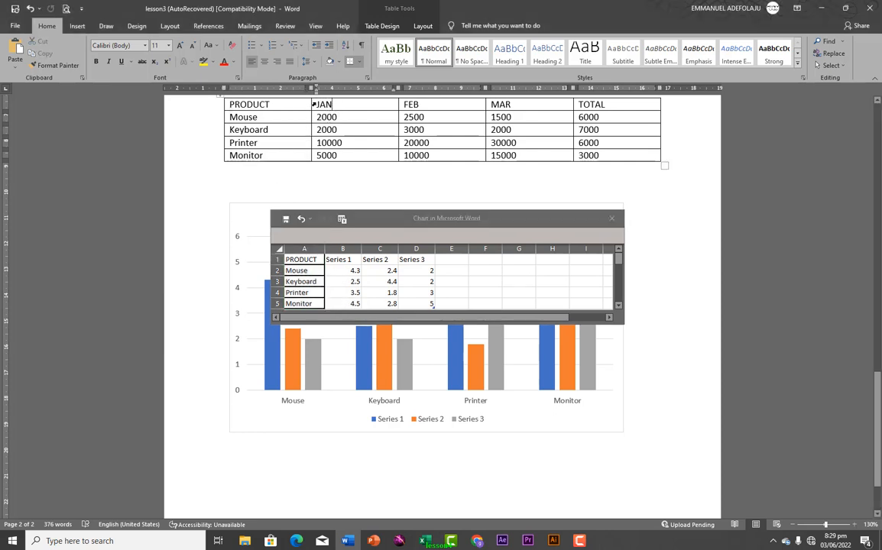
pyautogui.moveTo(317, 104); pyautogui.dragTo(589, 155)
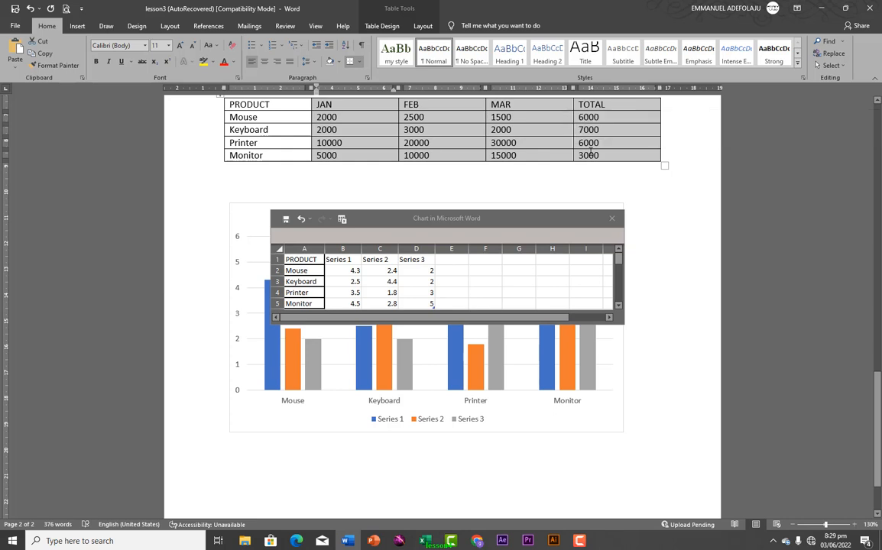
pyautogui.rightClick(462, 133)
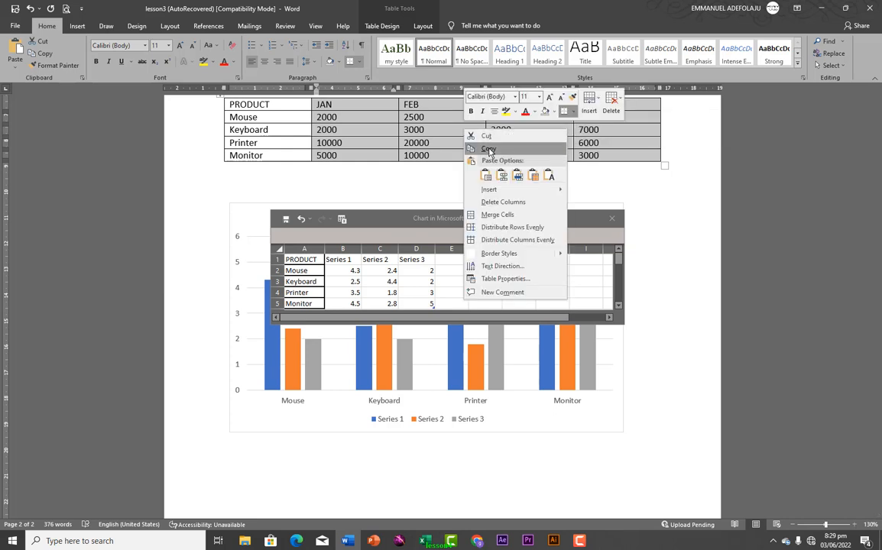
pyautogui.click(486, 140)
pyautogui.click(336, 260)
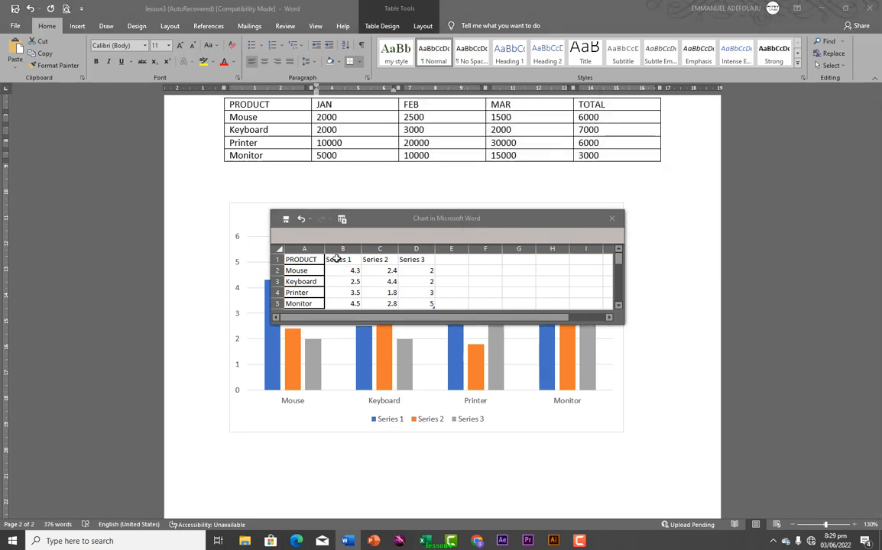
pyautogui.moveTo(336, 260); pyautogui.dragTo(444, 300)
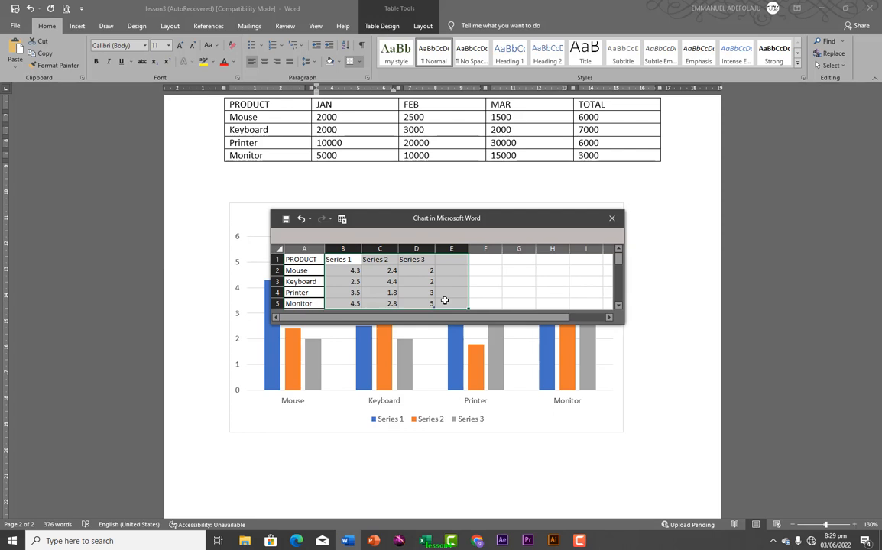
pyautogui.hotkey('ctrl', 'v')
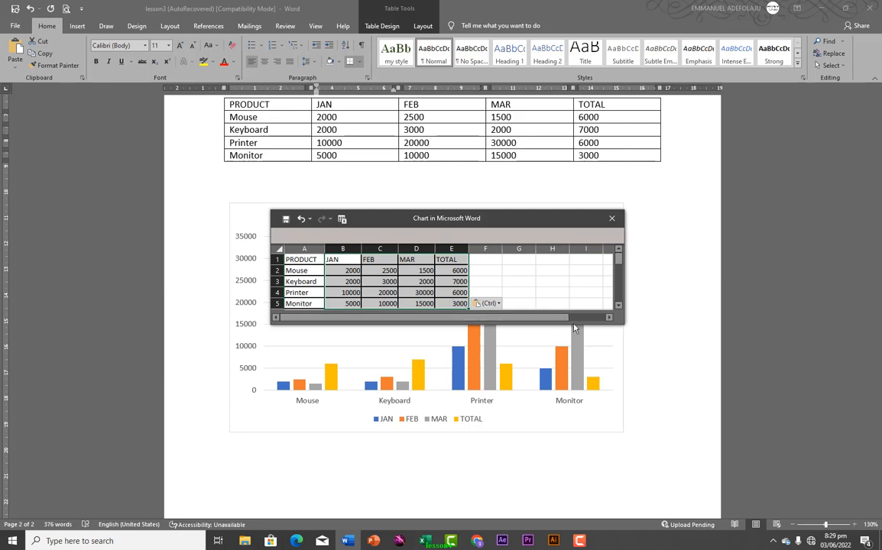
# Make the chart data window taller and move it off the bars to the right
pyautogui.moveTo(595, 330); pyautogui.dragTo(594, 386)
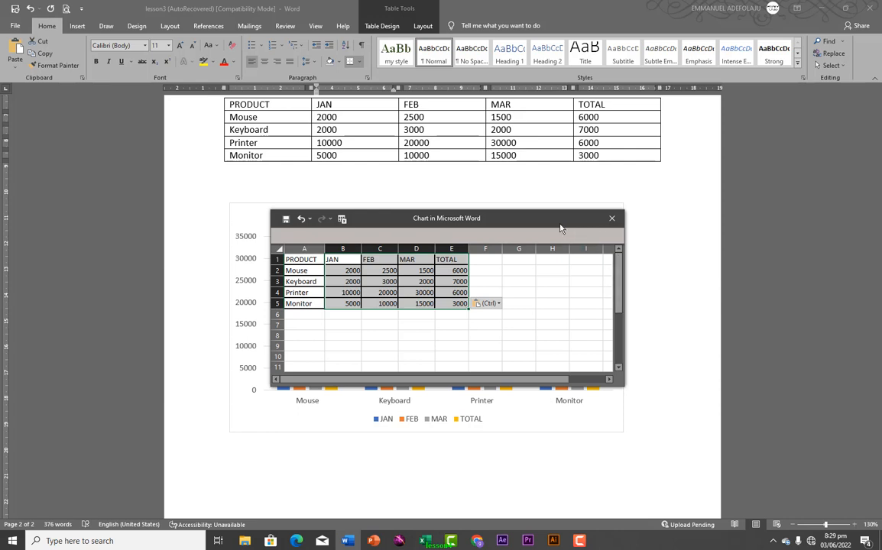
pyautogui.moveTo(556, 219); pyautogui.dragTo(579, 192)
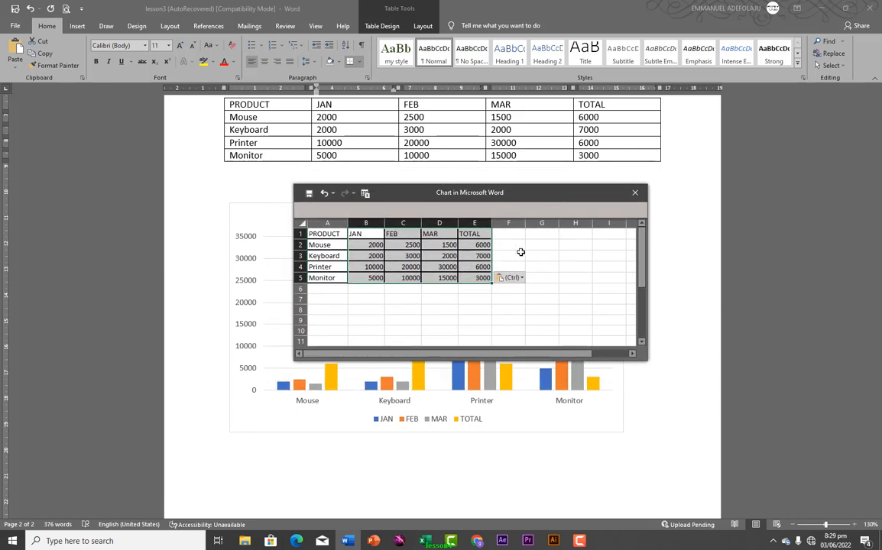
pyautogui.click(499, 235)
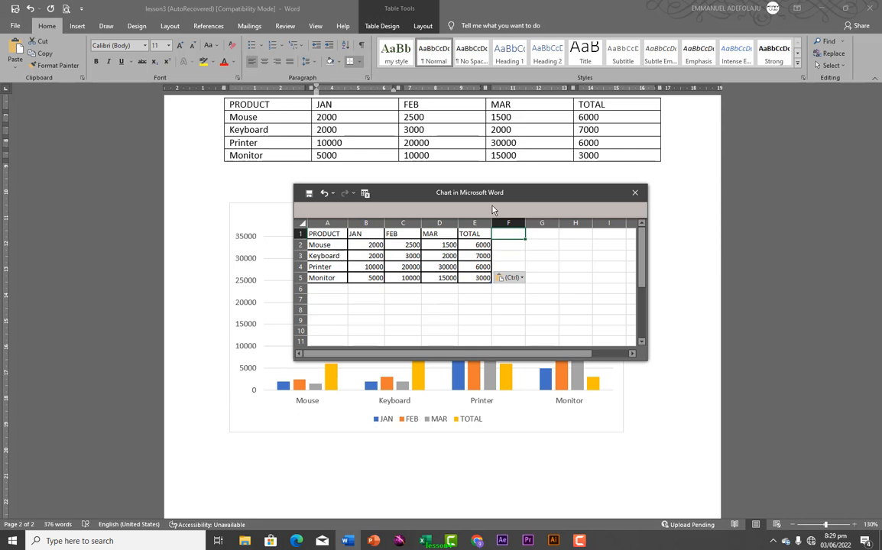
pyautogui.moveTo(538, 196); pyautogui.dragTo(597, 178)
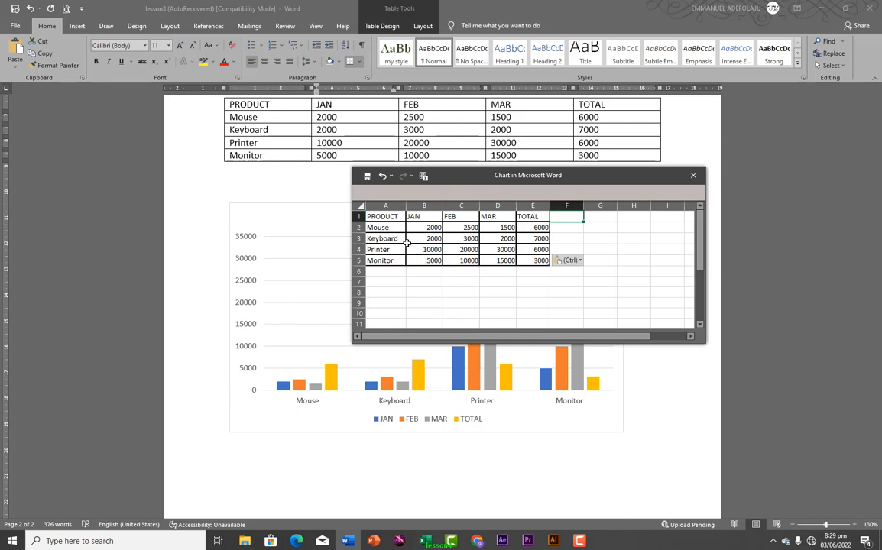
# Add a trial 'laptop' row with a JAN value of 100000 to the chart data
pyautogui.click(380, 273)
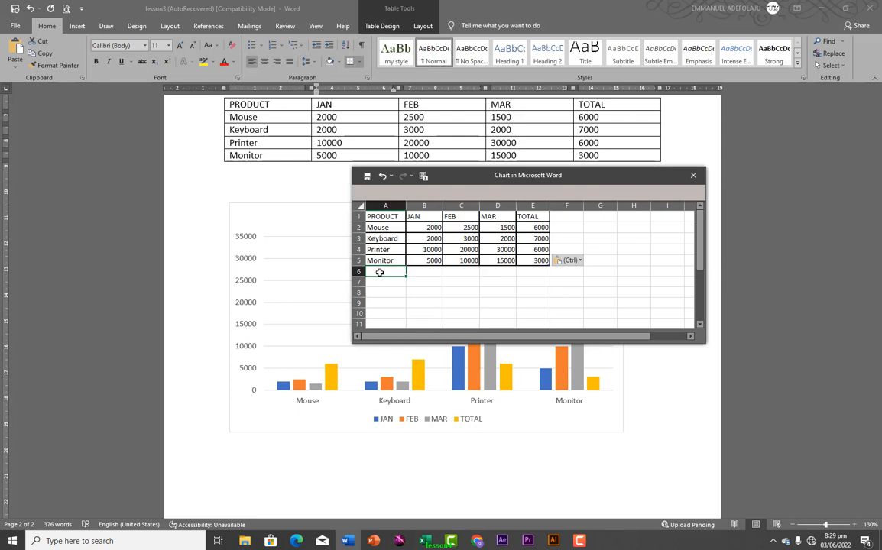
pyautogui.write('lap')
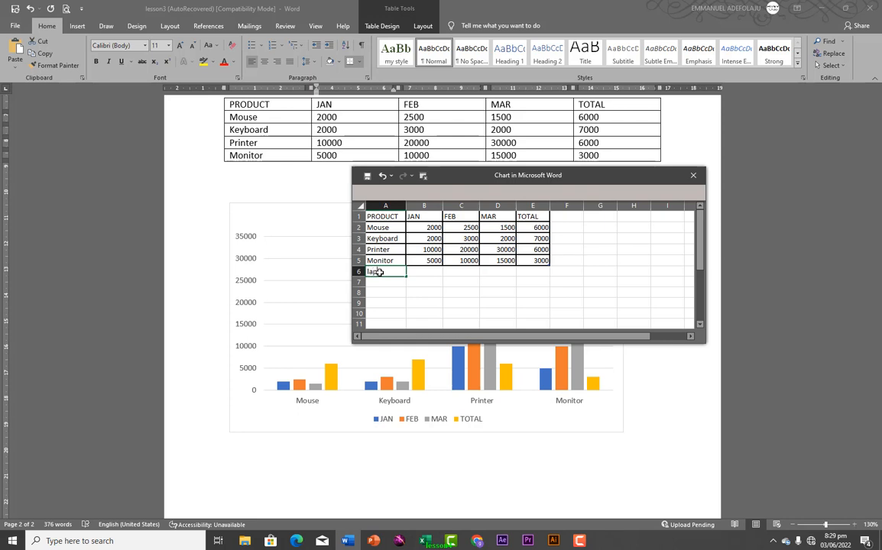
pyautogui.write('top')
pyautogui.click(417, 275)
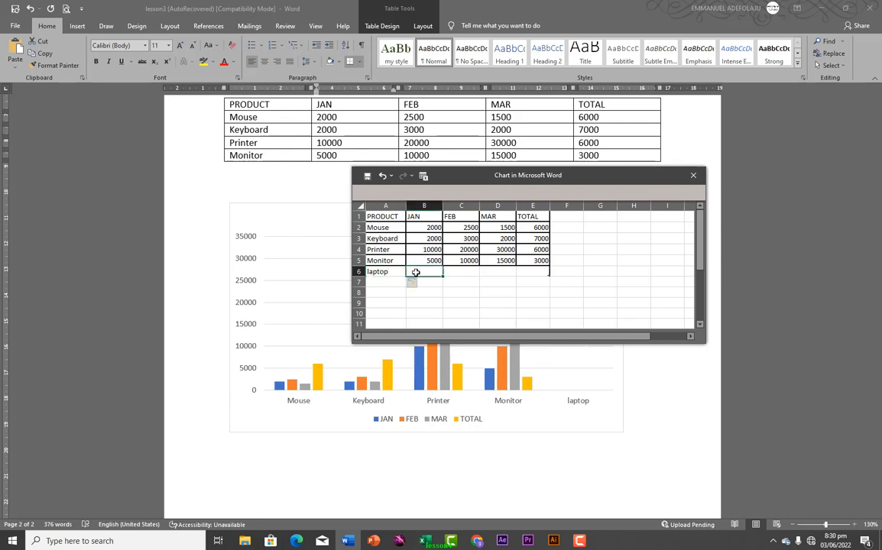
pyautogui.write('100000')
pyautogui.click(462, 274)
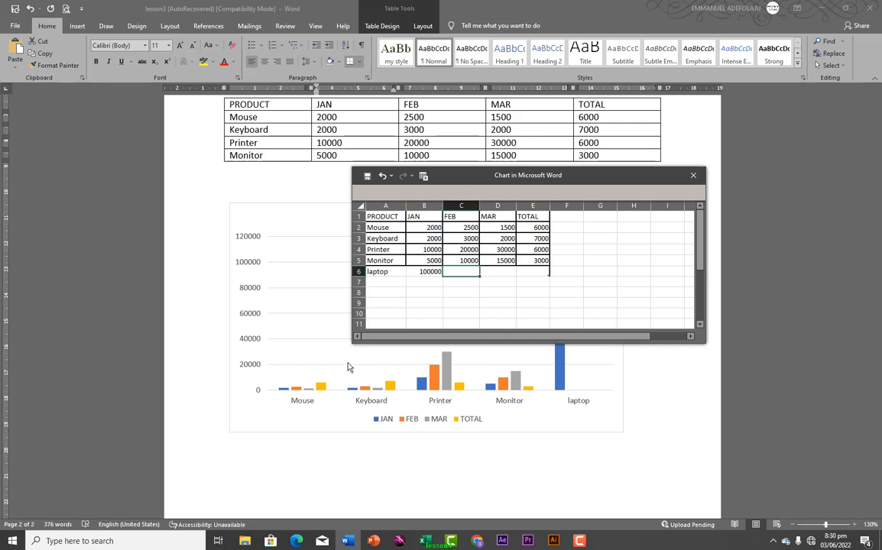
# Clear the laptop row from the chart data and close the data window
pyautogui.click(379, 272)
pyautogui.click(423, 272)
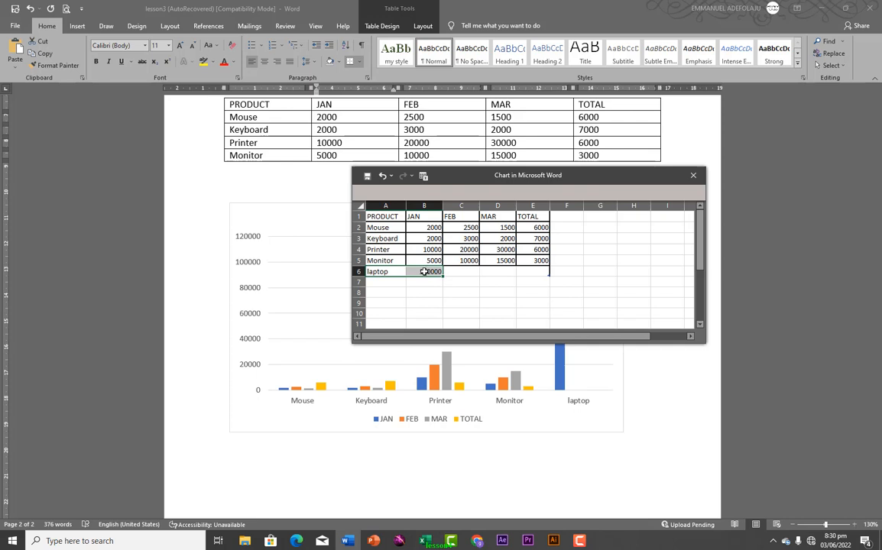
pyautogui.press('Delete')
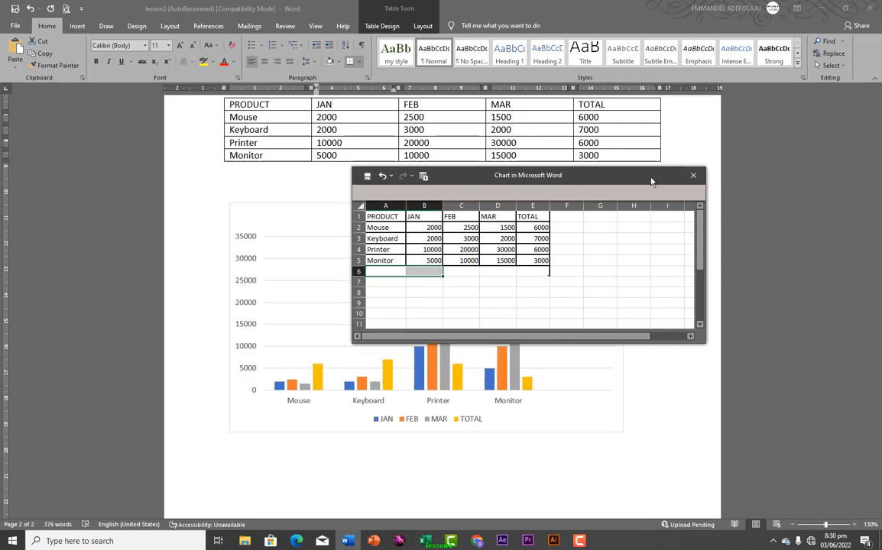
pyautogui.moveTo(656, 176); pyautogui.dragTo(610, 174)
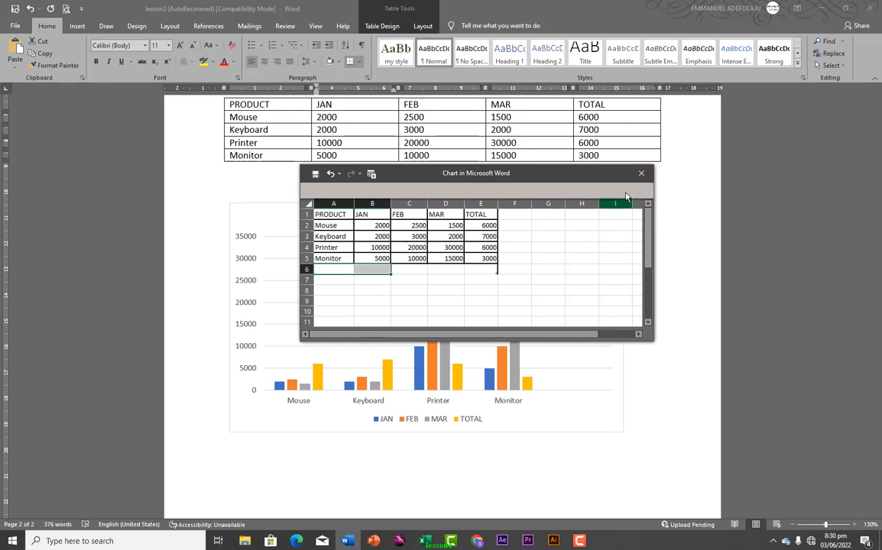
pyautogui.click(639, 176)
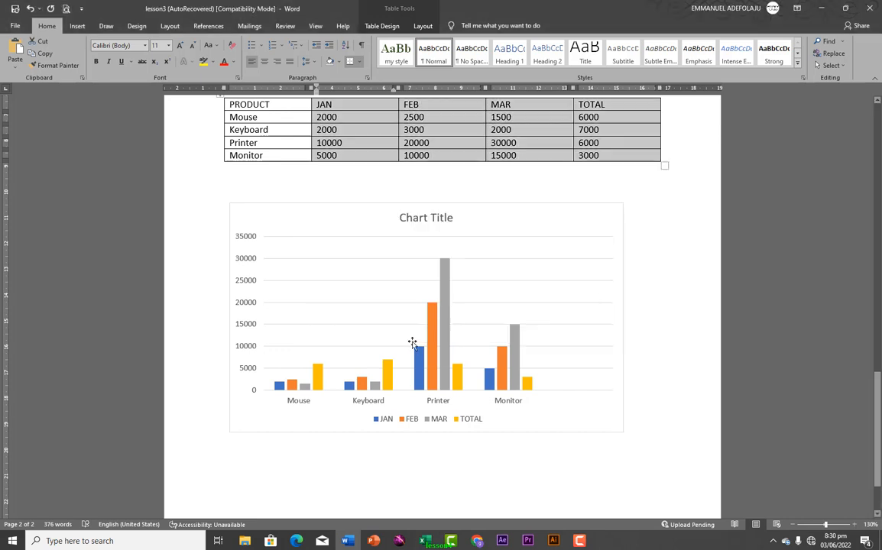
# Toggle the chart's gridlines, trying vertical major gridlines before removing them again
pyautogui.click(485, 303)
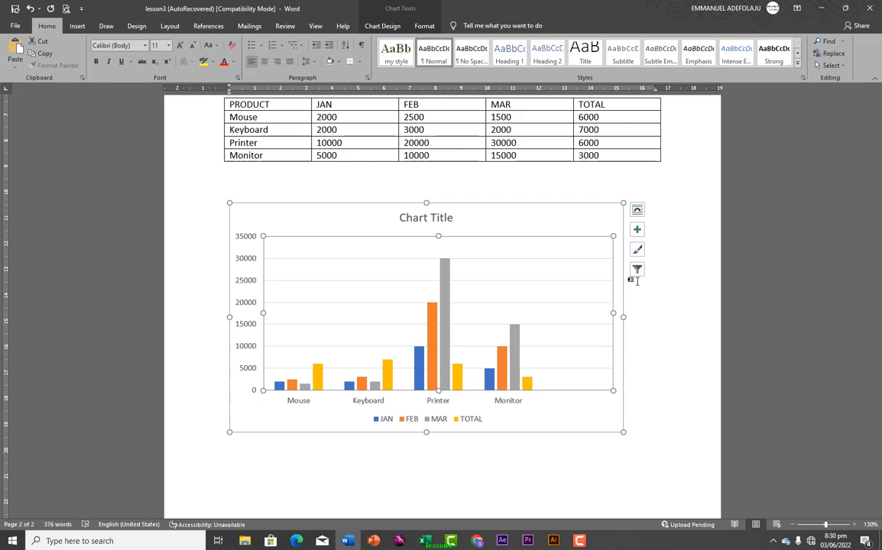
pyautogui.click(638, 231)
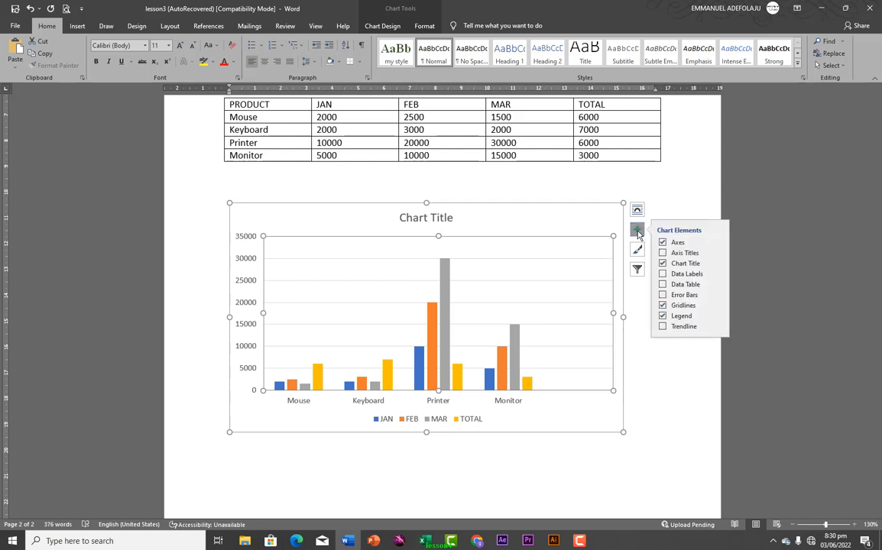
pyautogui.click(662, 306)
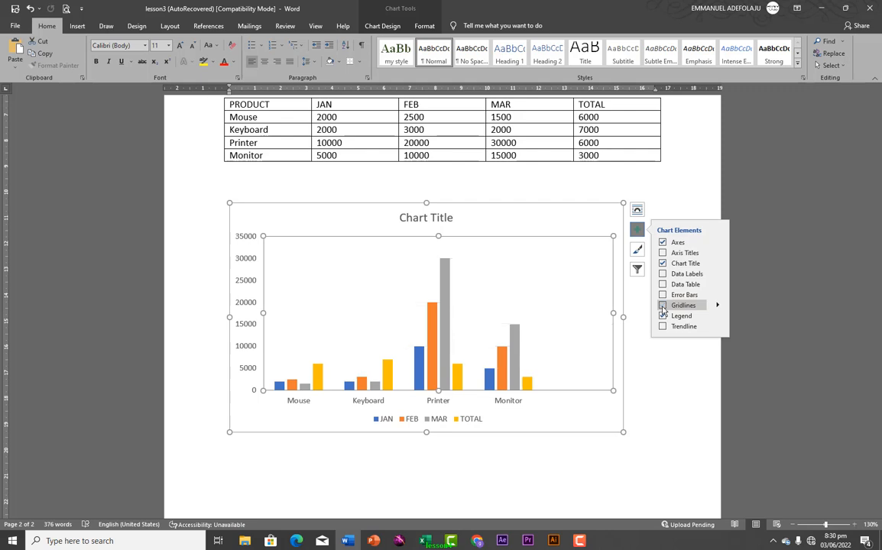
pyautogui.click(662, 305)
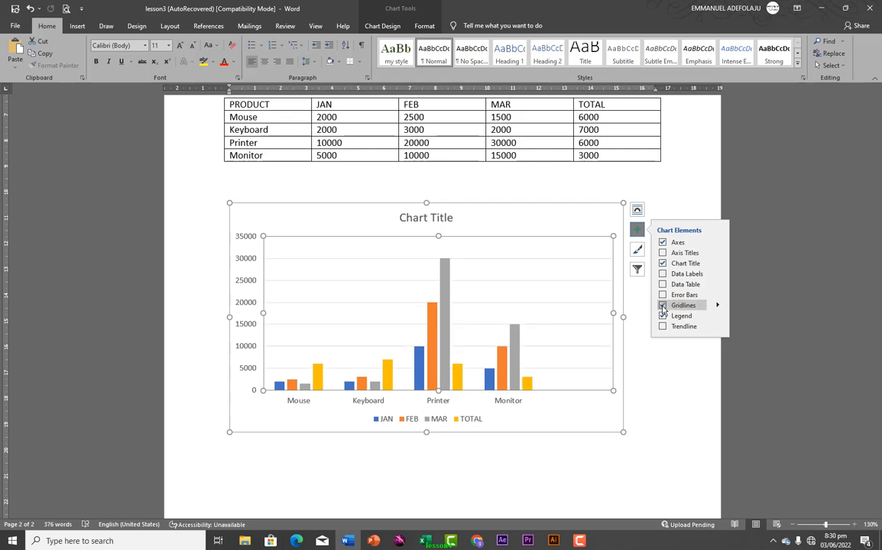
pyautogui.click(718, 306)
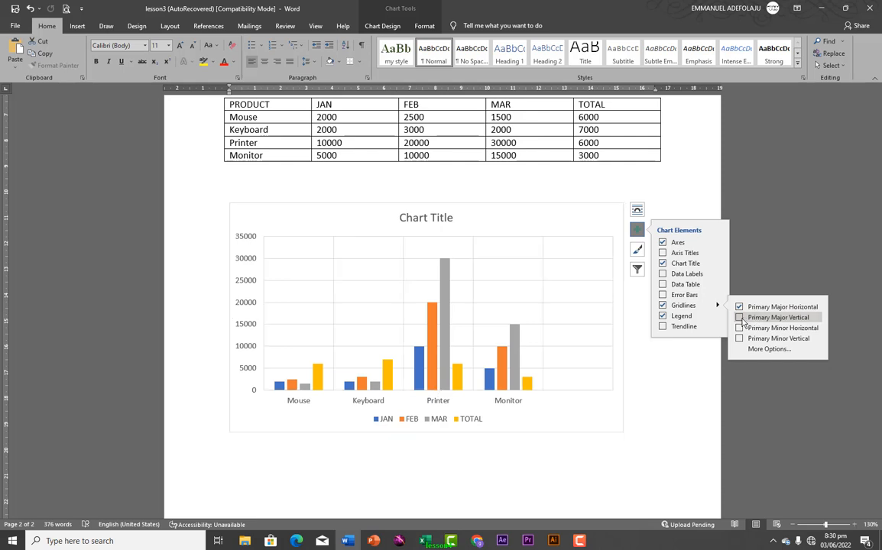
pyautogui.click(739, 317)
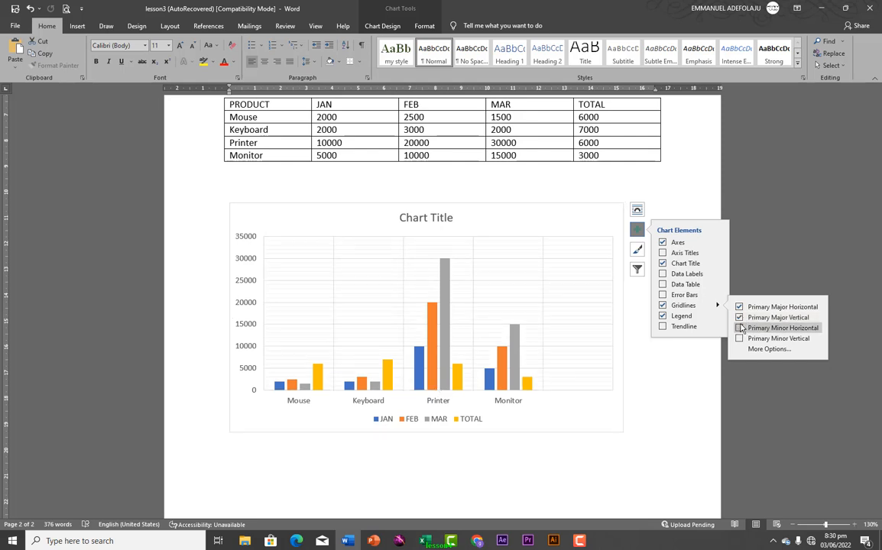
pyautogui.click(739, 317)
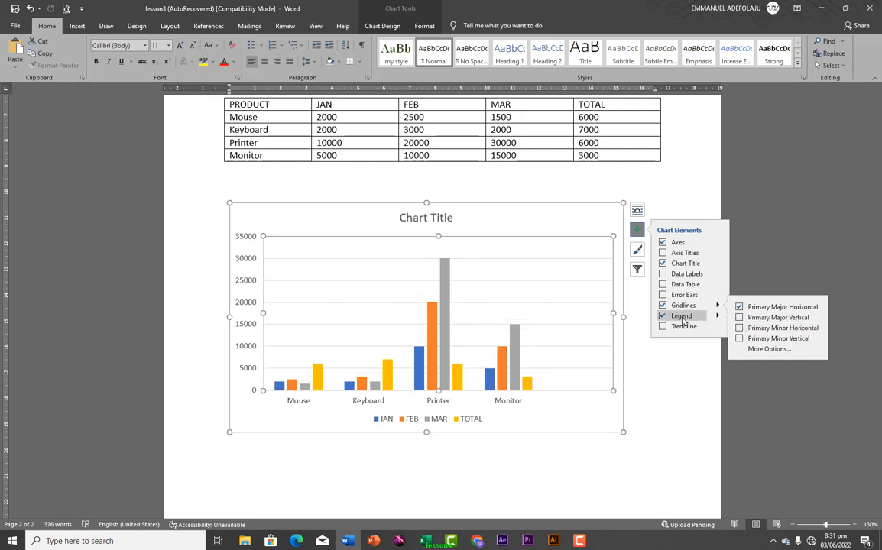
# Show the legend on the right and add a data table beneath the chart
pyautogui.click(679, 319)
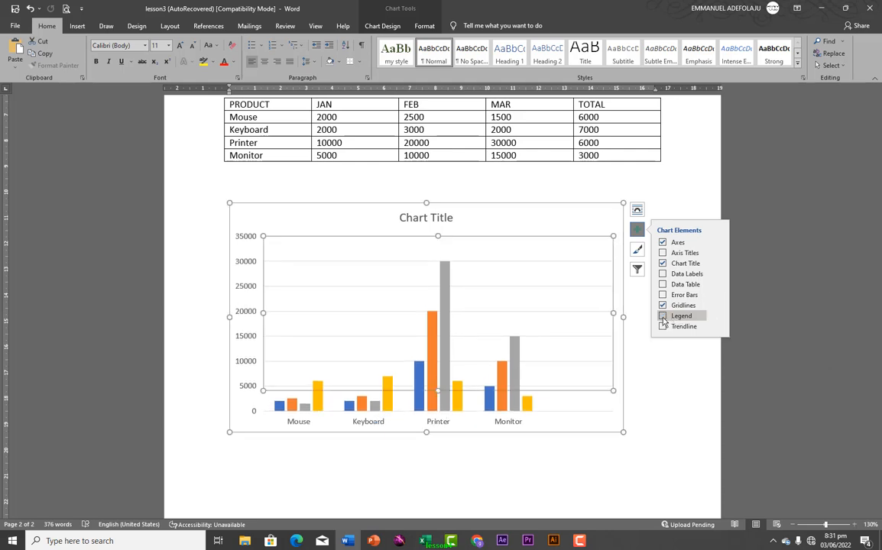
pyautogui.click(662, 317)
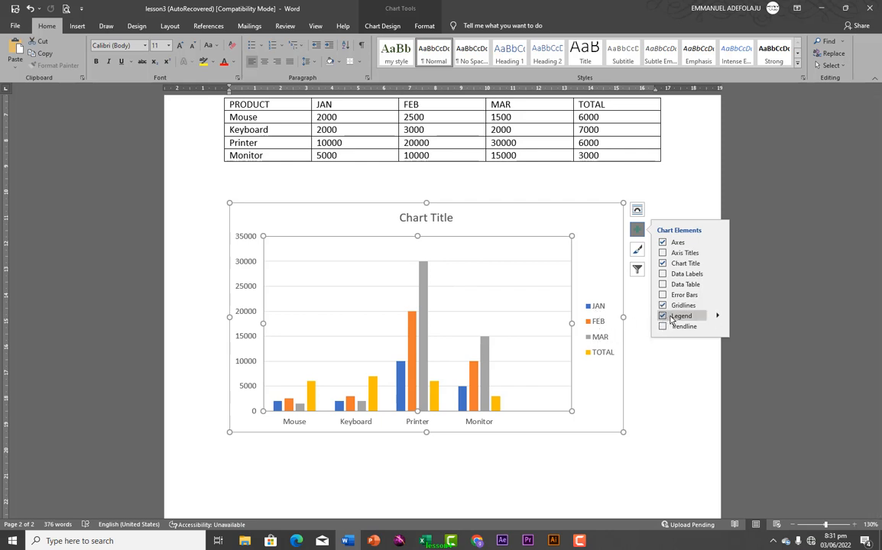
pyautogui.click(717, 318)
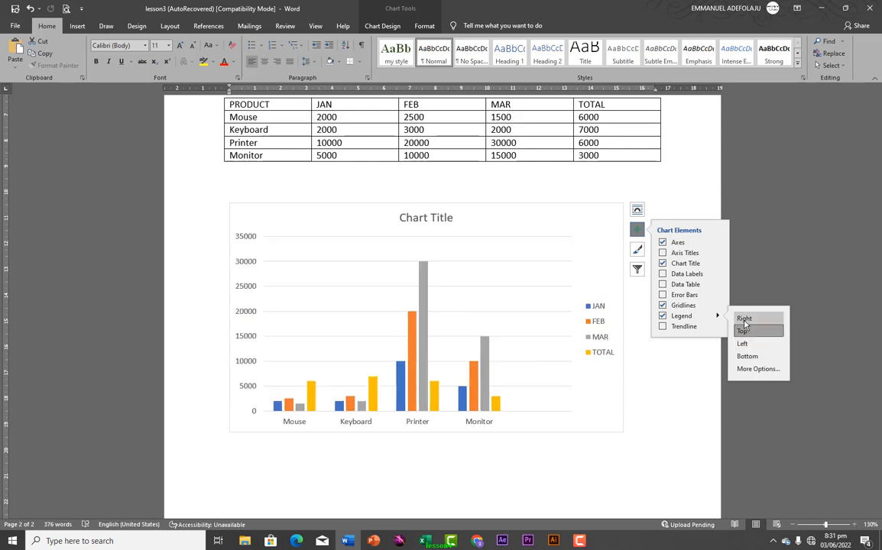
pyautogui.click(662, 285)
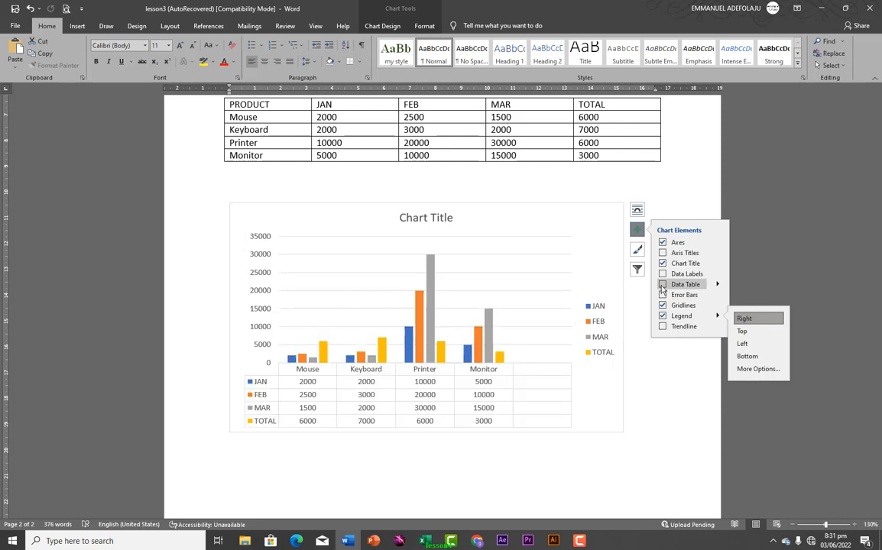
pyautogui.click(662, 285)
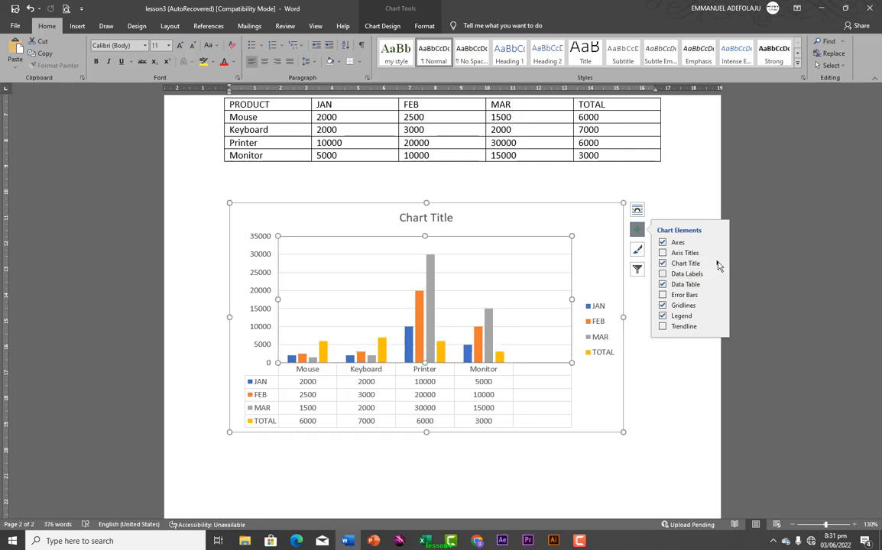
pyautogui.click(719, 265)
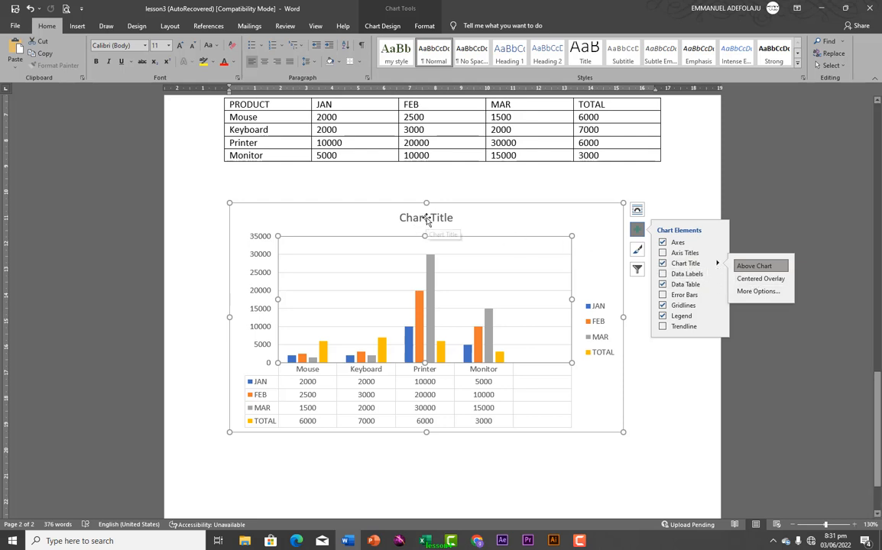
# Replace the 'Chart Title' placeholder text with 'products'
pyautogui.click(426, 218)
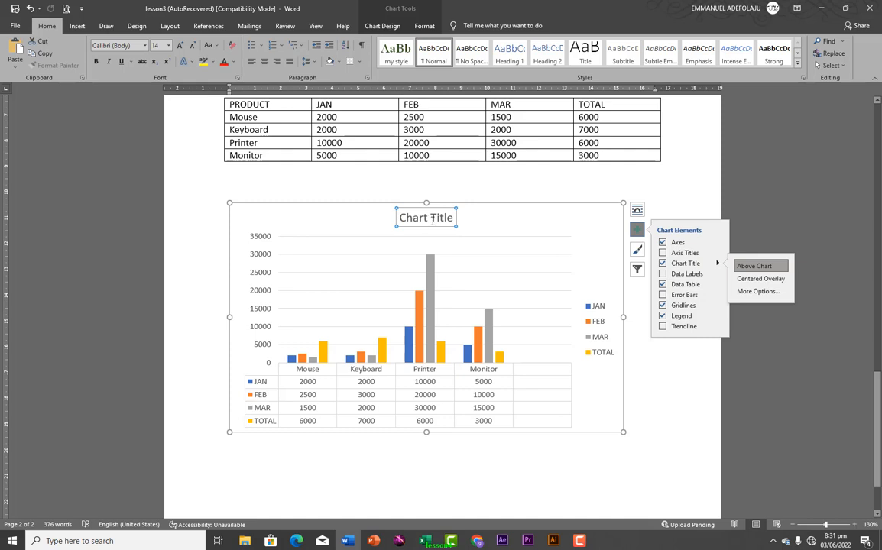
pyautogui.click(440, 219)
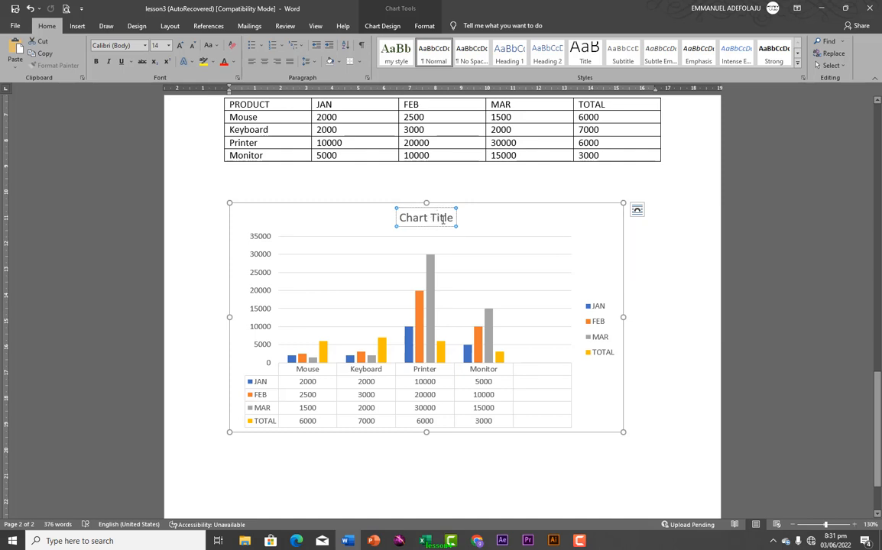
pyautogui.tripleClick(442, 220)
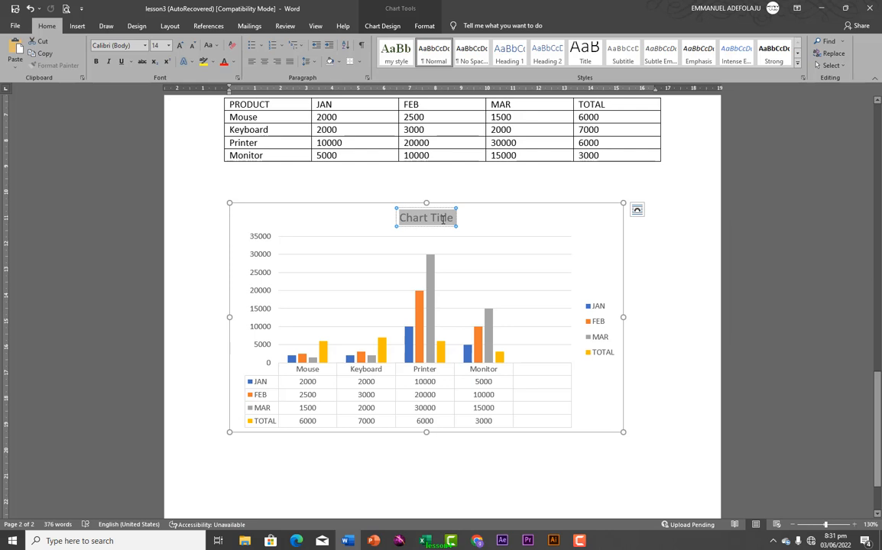
pyautogui.write('prod')
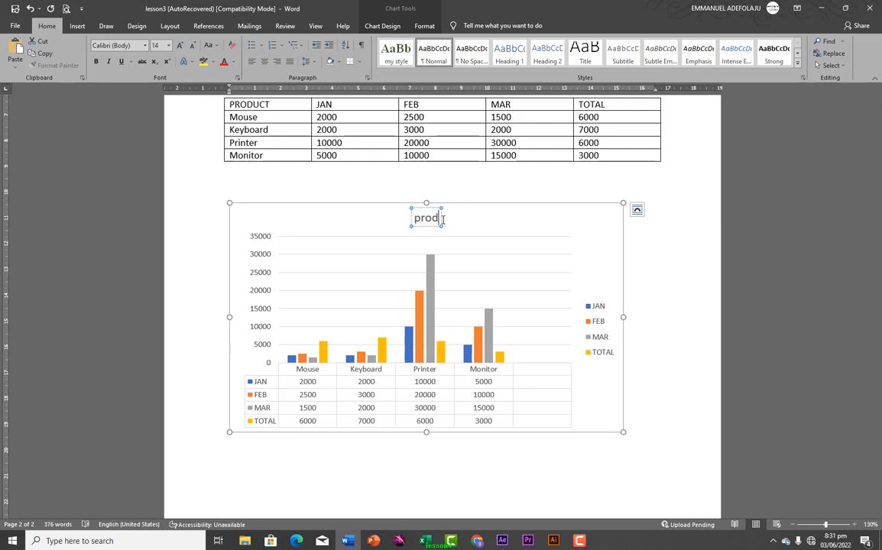
pyautogui.write('ucts')
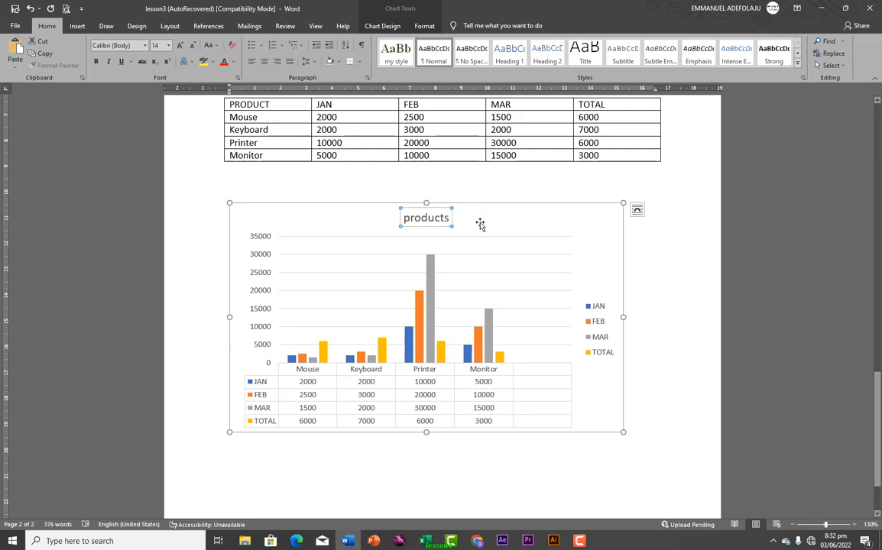
pyautogui.click(475, 222)
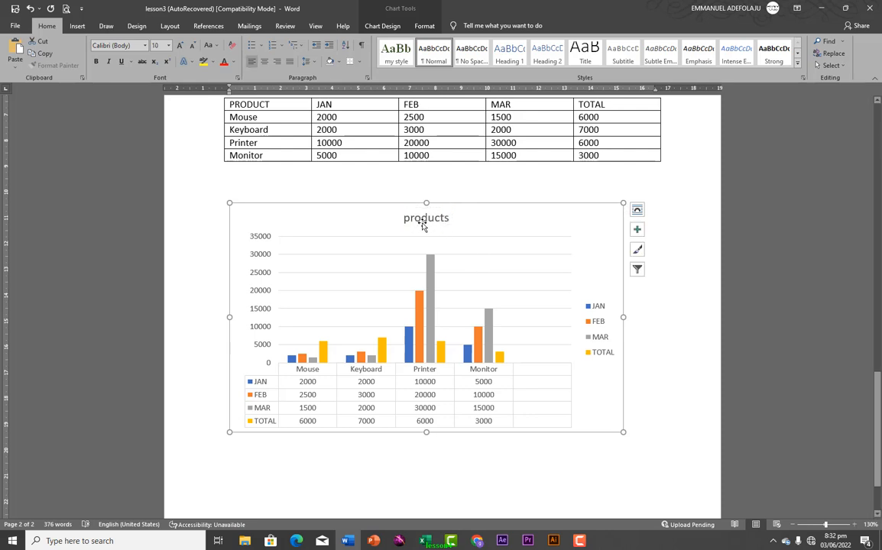
# Try several chart styles and apply the dark-background style with white title and labels
pyautogui.click(637, 252)
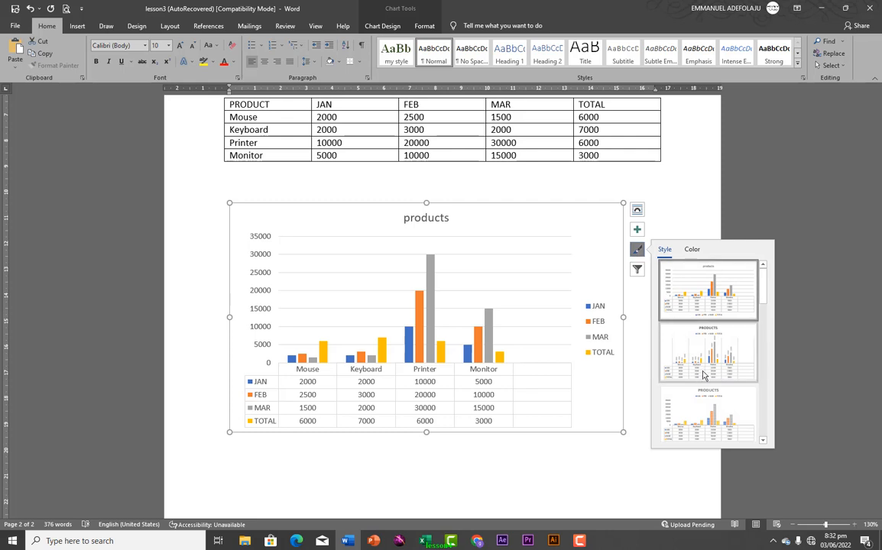
pyautogui.click(697, 362)
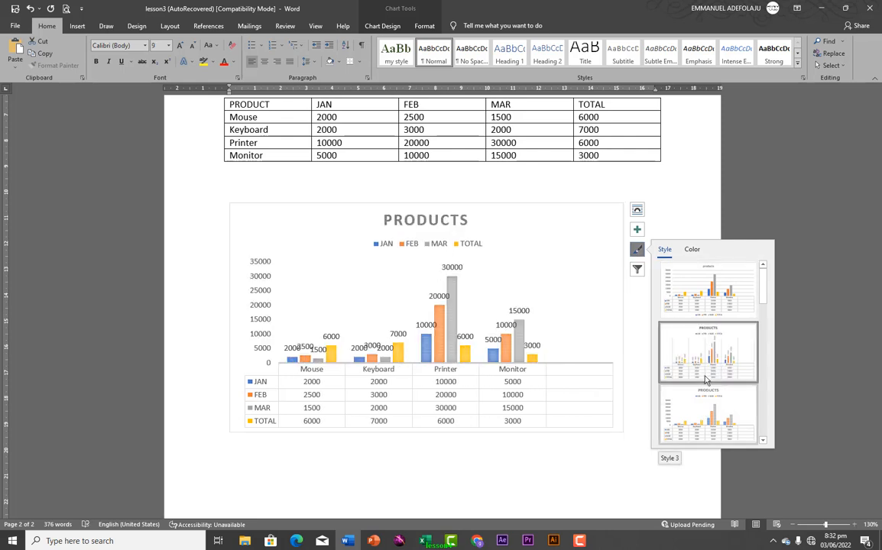
pyautogui.scroll(-3, 732, 321)
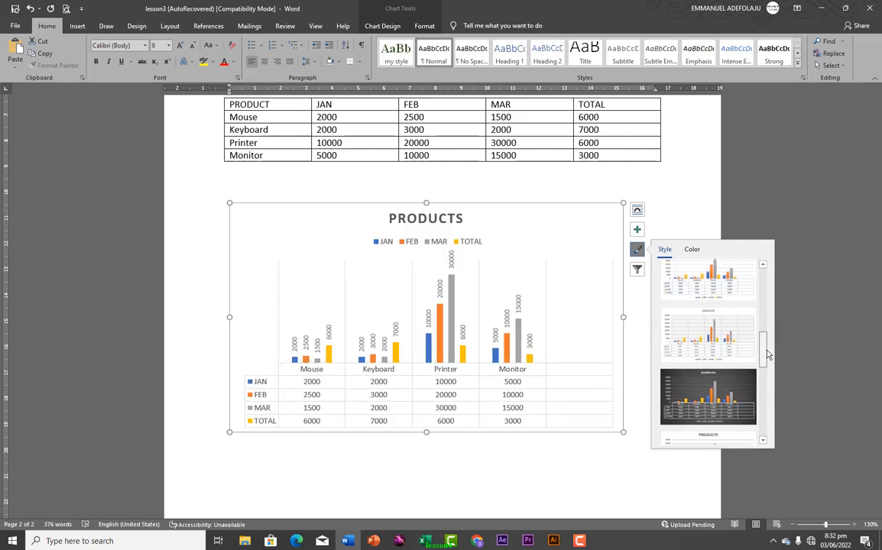
pyautogui.click(709, 279)
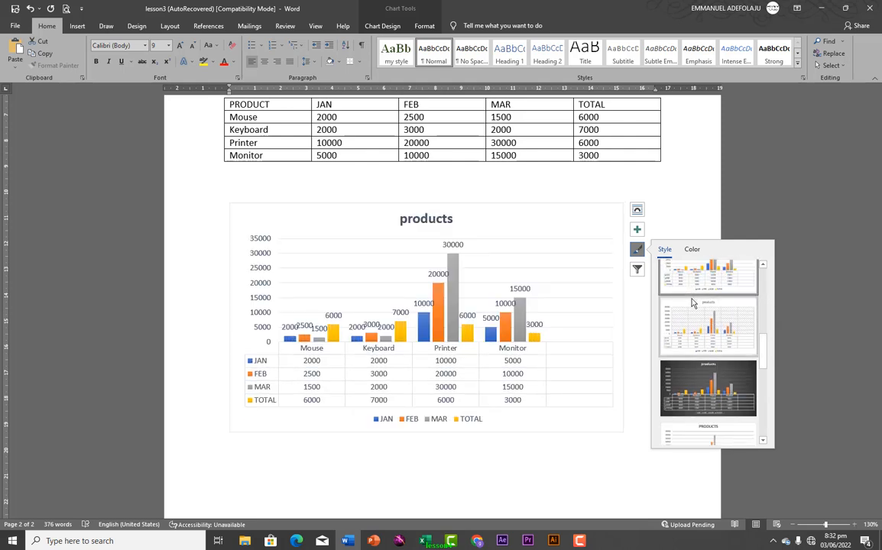
pyautogui.click(697, 392)
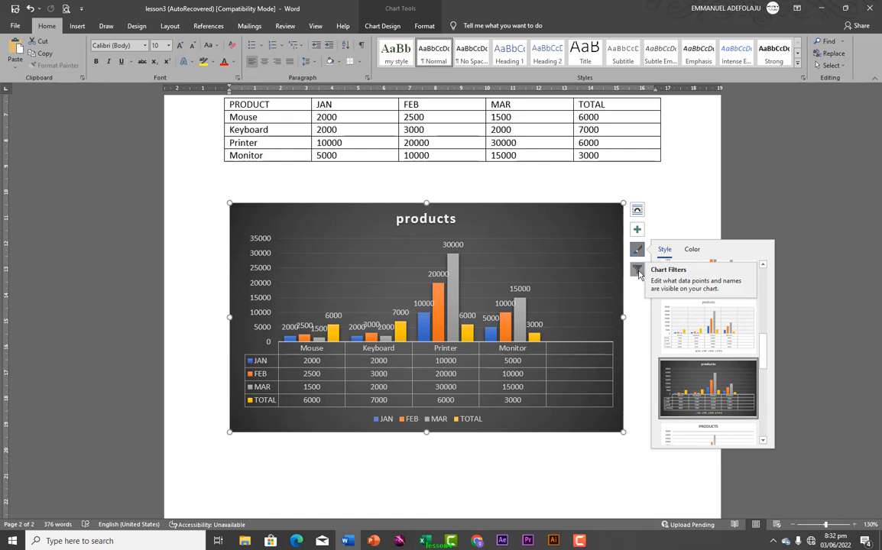
pyautogui.click(638, 272)
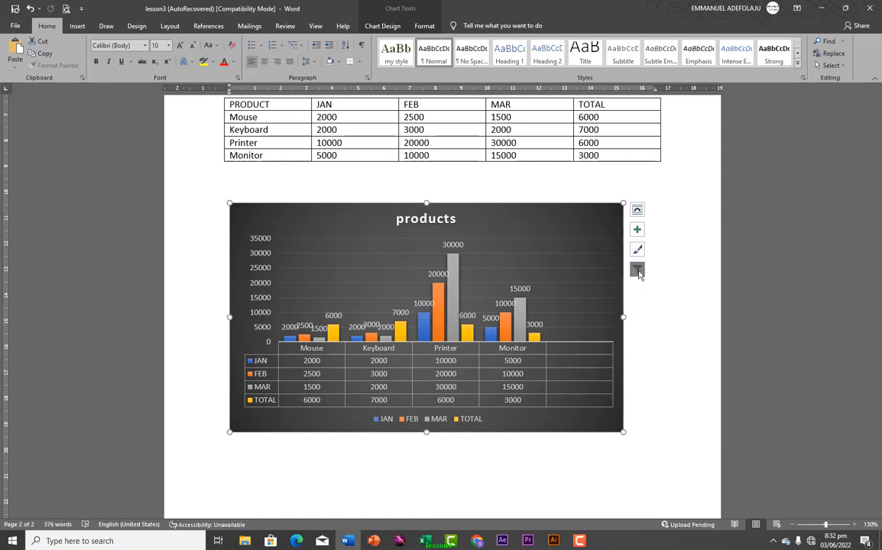
# Filter the chart to show only the FEB series
pyautogui.click(637, 272)
pyautogui.click(637, 271)
pyautogui.click(637, 272)
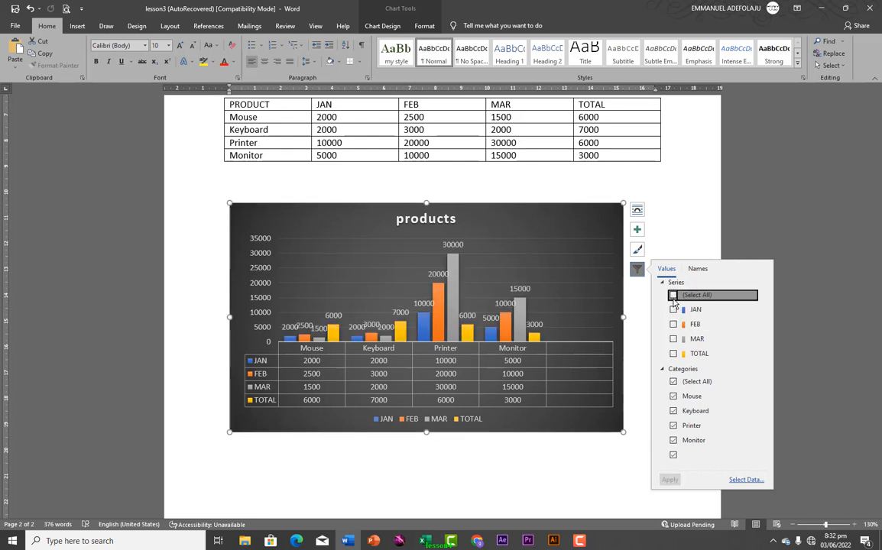
pyautogui.click(675, 297)
pyautogui.click(673, 325)
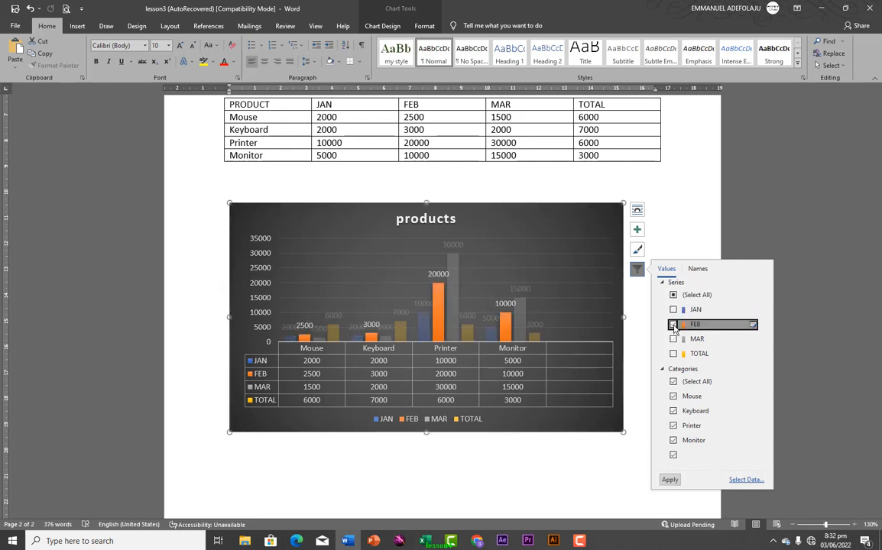
pyautogui.click(669, 480)
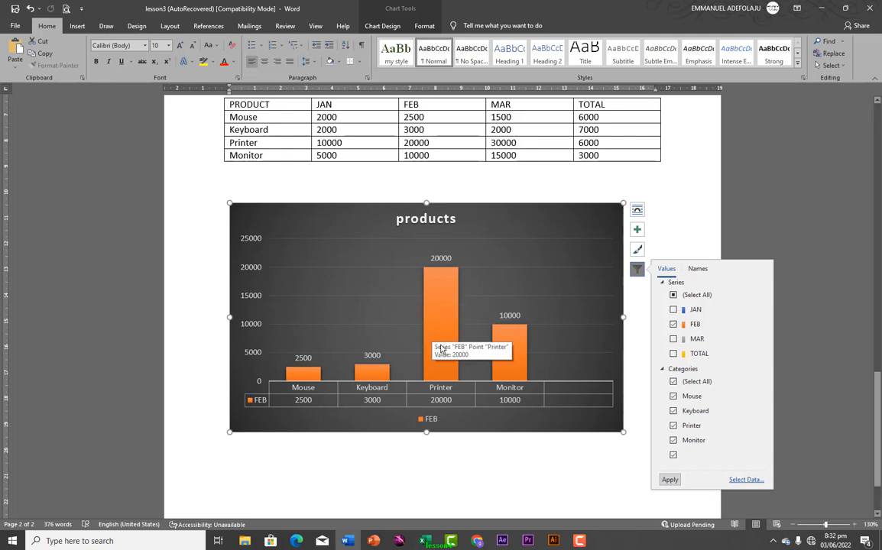
# Switch the chart filter from FEB to TOTAL, then deselect the chart
pyautogui.click(673, 355)
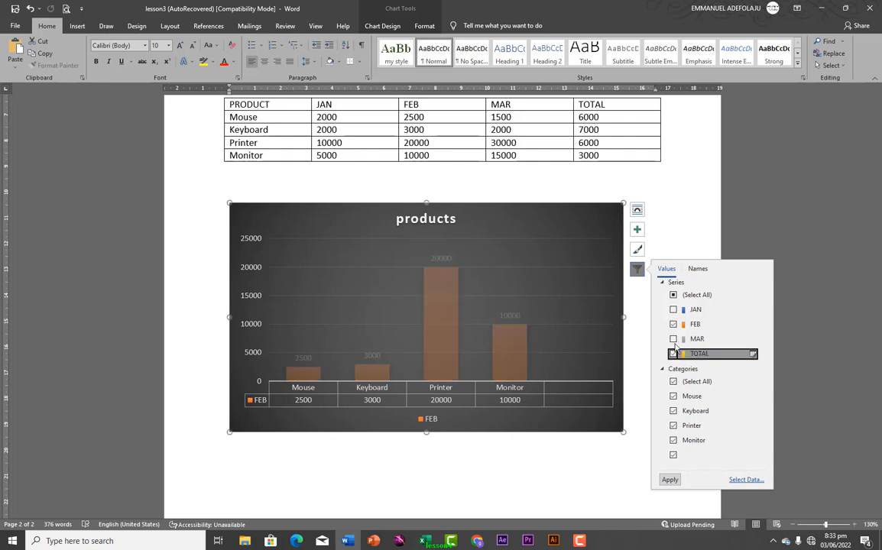
pyautogui.click(673, 324)
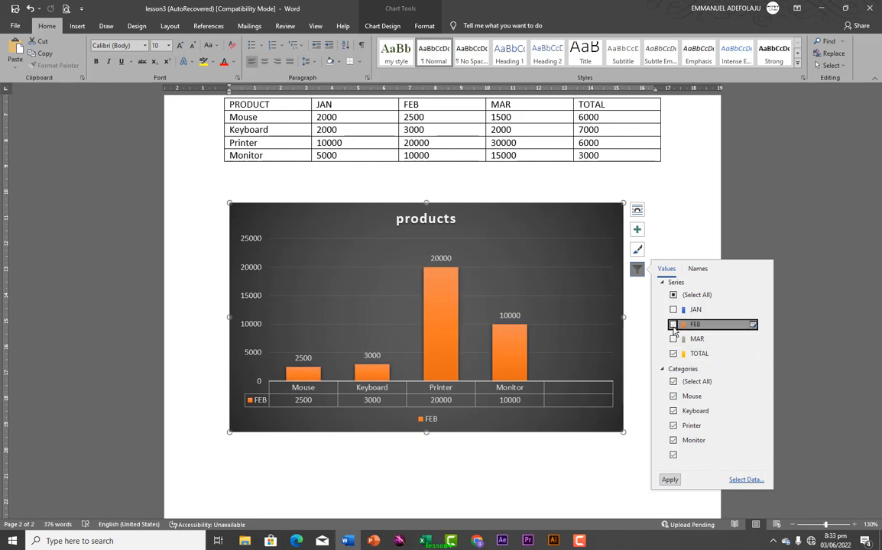
pyautogui.click(669, 480)
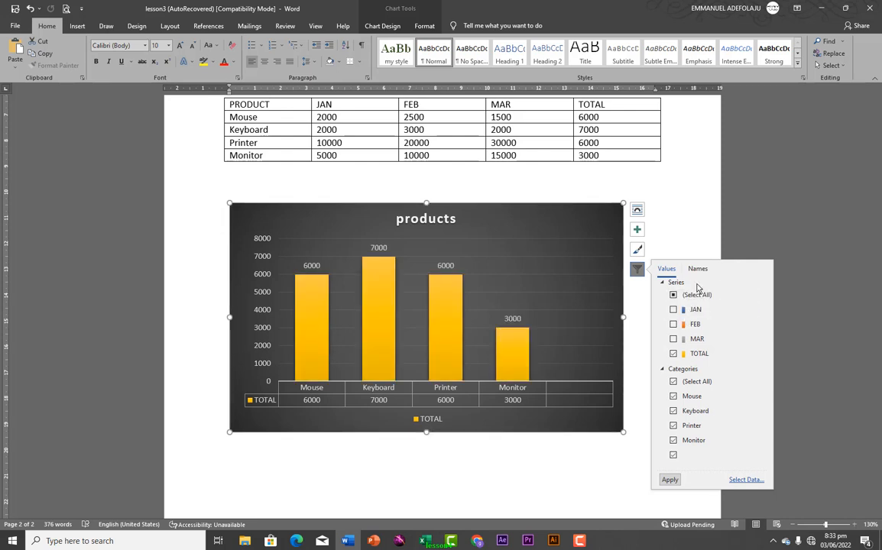
pyautogui.click(530, 179)
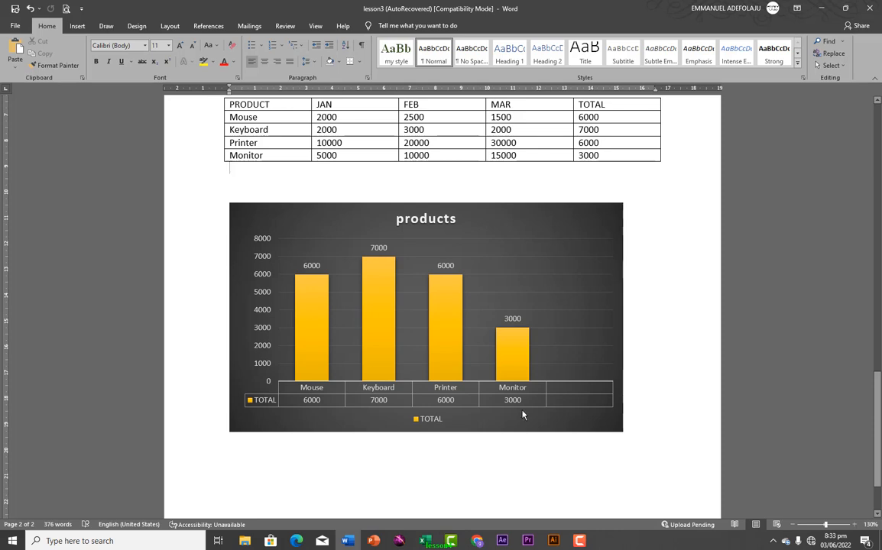
# Insert a screen clipping of the desktop file icons below the chart, then switch to Chrome
pyautogui.click(617, 448)
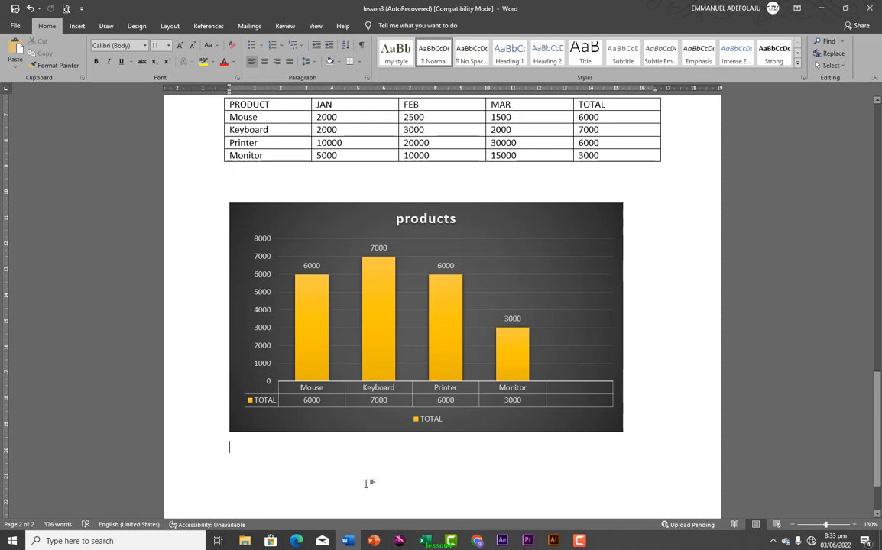
pyautogui.click(77, 26)
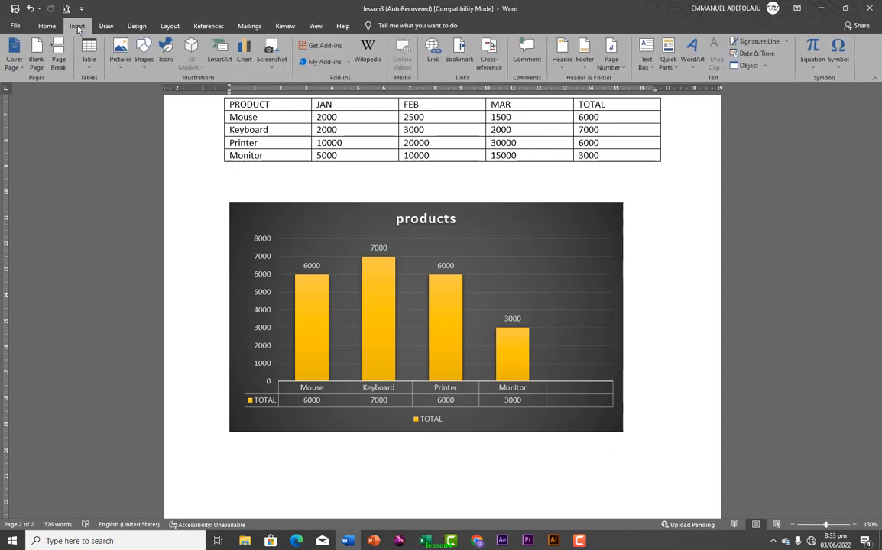
pyautogui.click(272, 50)
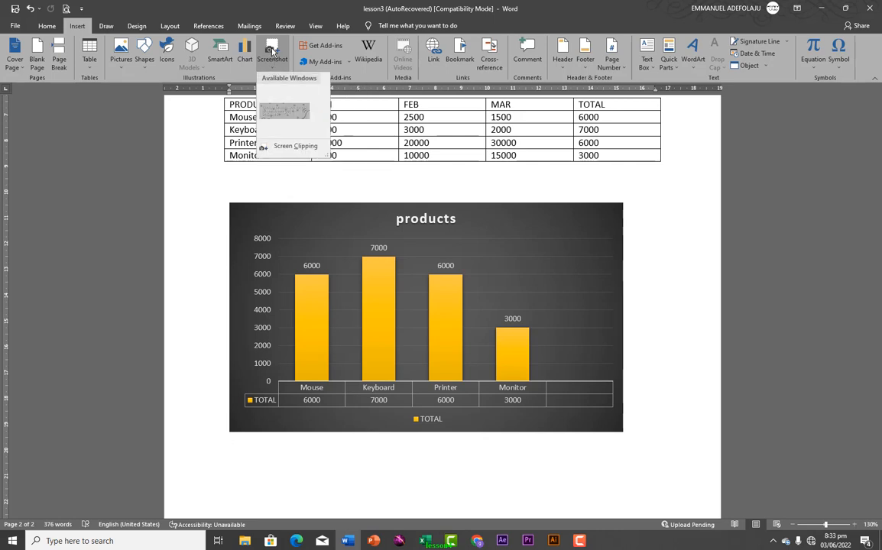
pyautogui.click(281, 147)
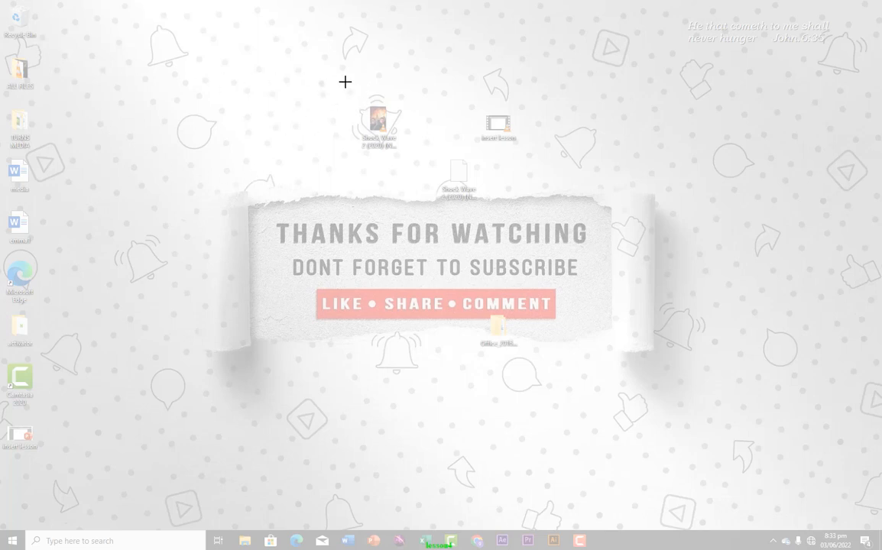
pyautogui.moveTo(332, 80); pyautogui.dragTo(545, 219)
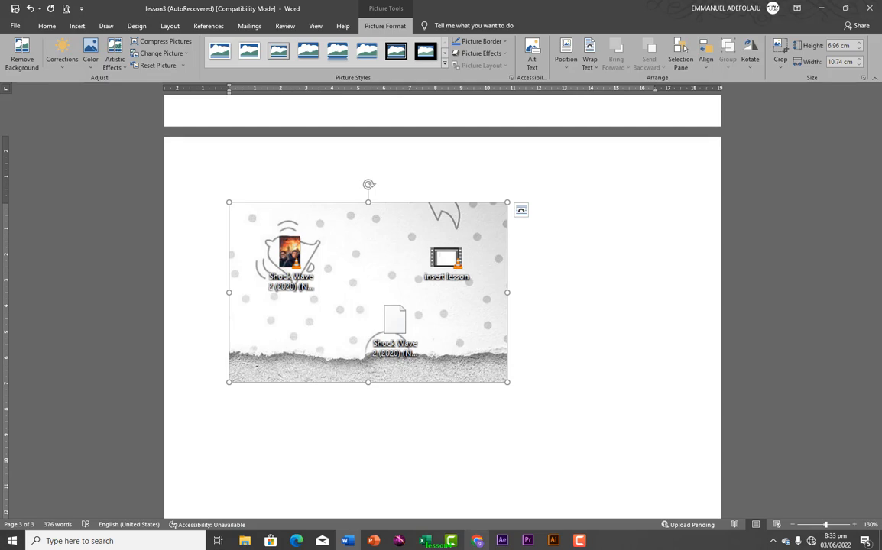
pyautogui.click(478, 541)
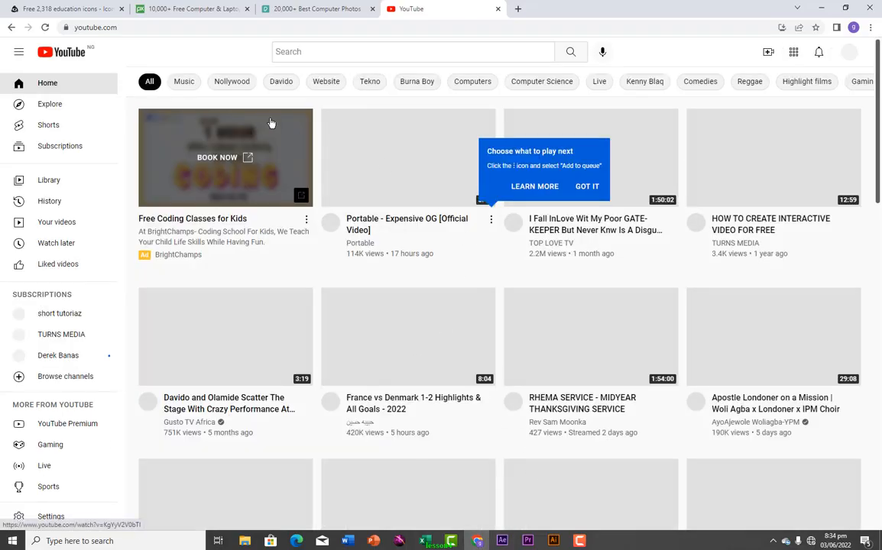
# Switch through Chrome's Pixabay and Iconfinder education icons tabs, then go back to Word
pyautogui.click(209, 15)
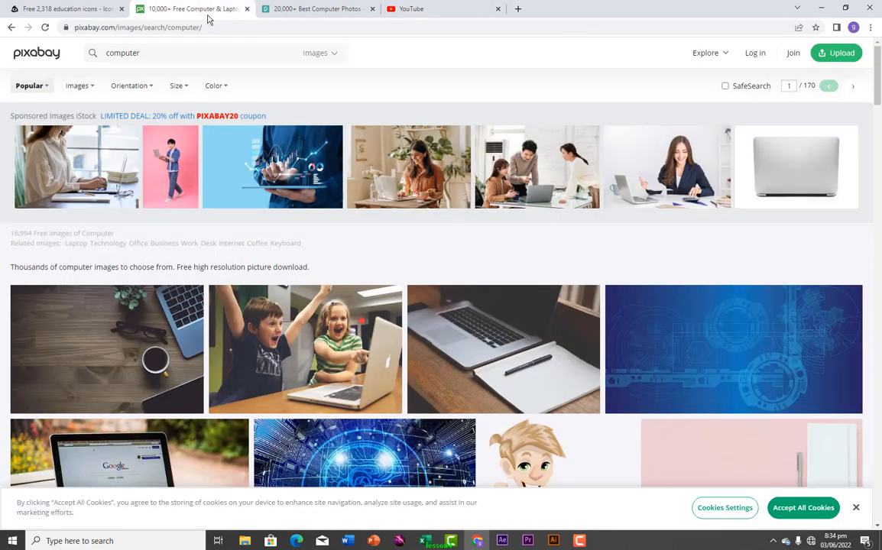
pyautogui.click(77, 10)
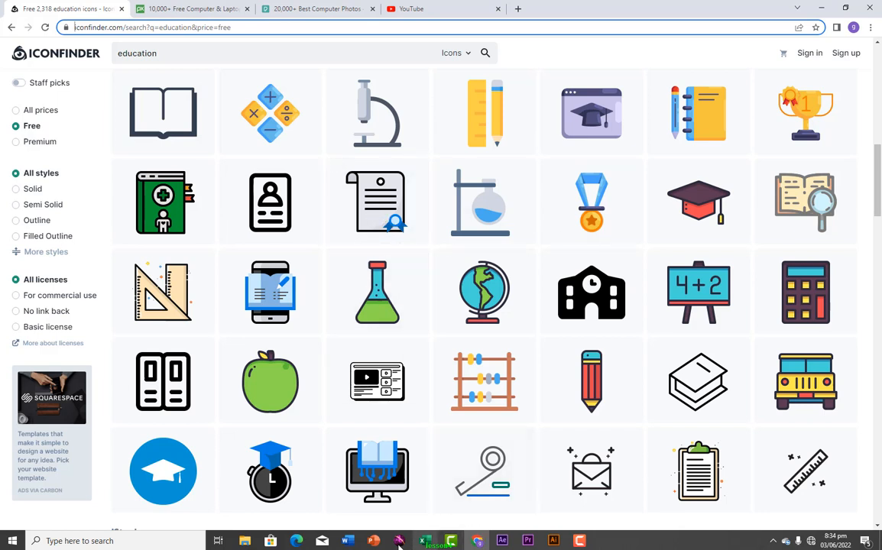
pyautogui.click(348, 542)
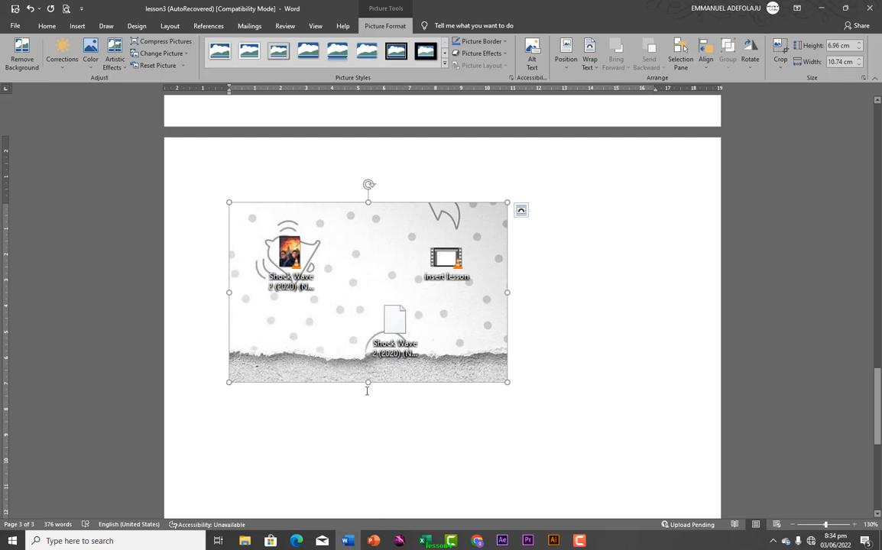
# Insert a screenshot of the Chrome Iconfinder education icons window below the desktop clipping
pyautogui.click(334, 425)
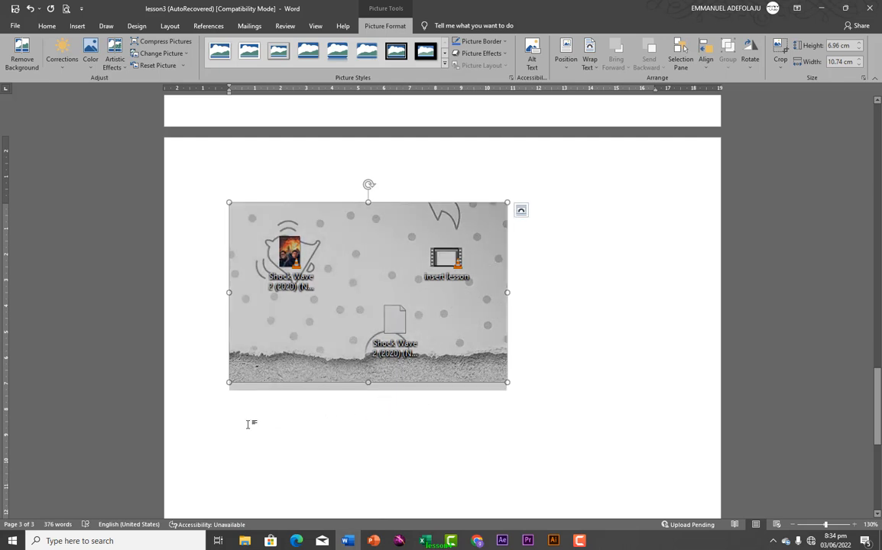
pyautogui.scroll(5, 246, 423)
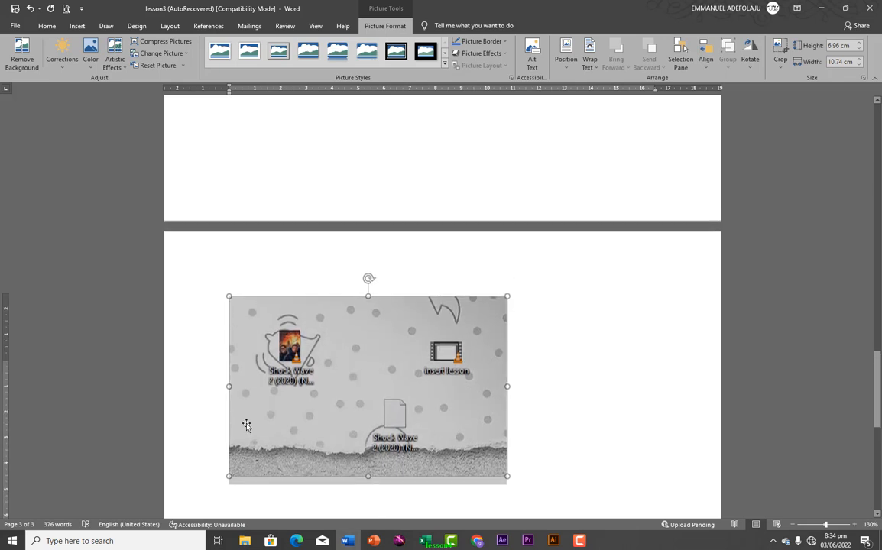
pyautogui.scroll(-5, 418, 498)
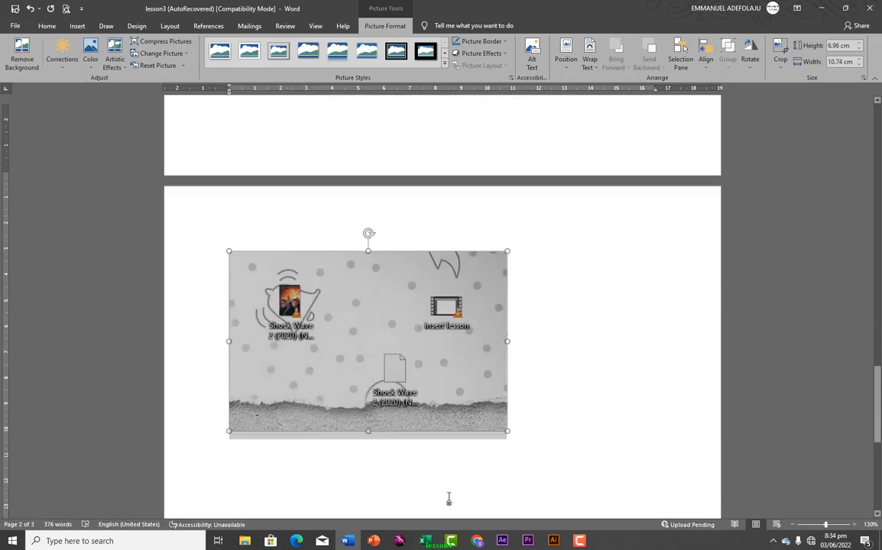
pyautogui.click(280, 388)
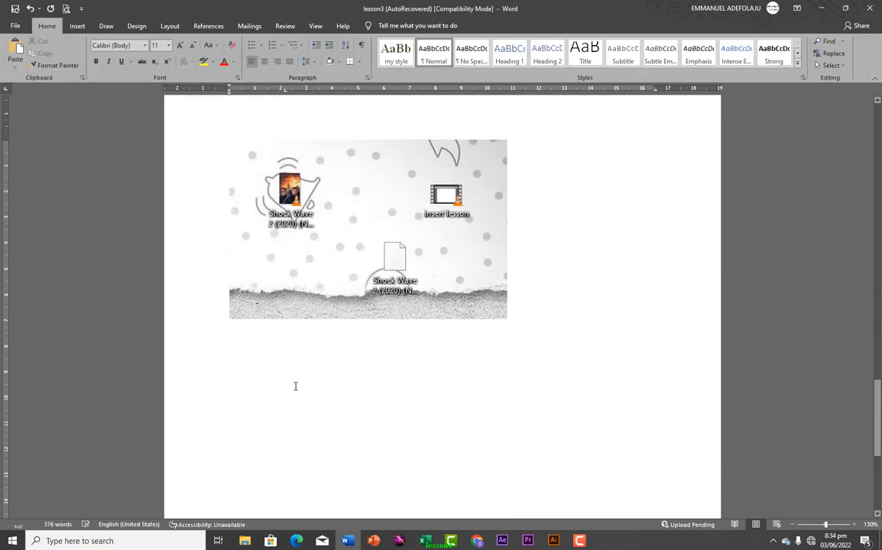
pyautogui.click(77, 26)
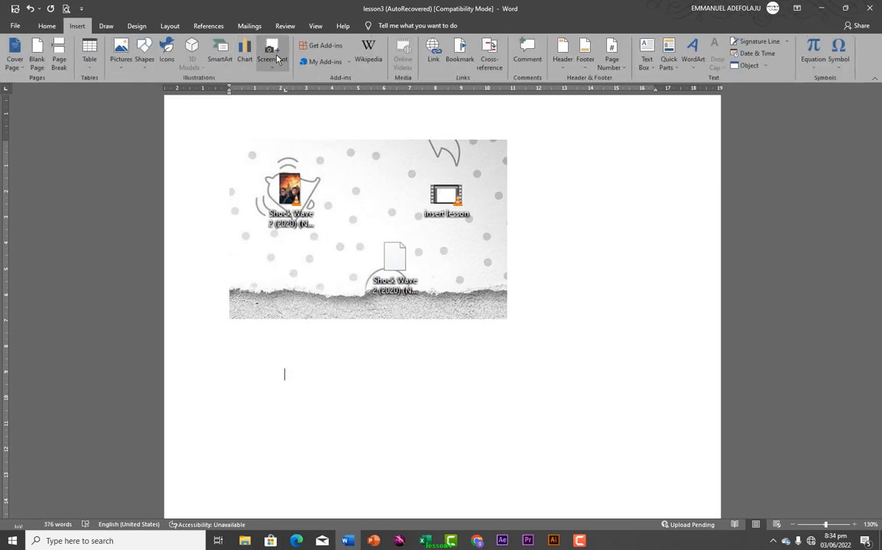
pyautogui.click(271, 55)
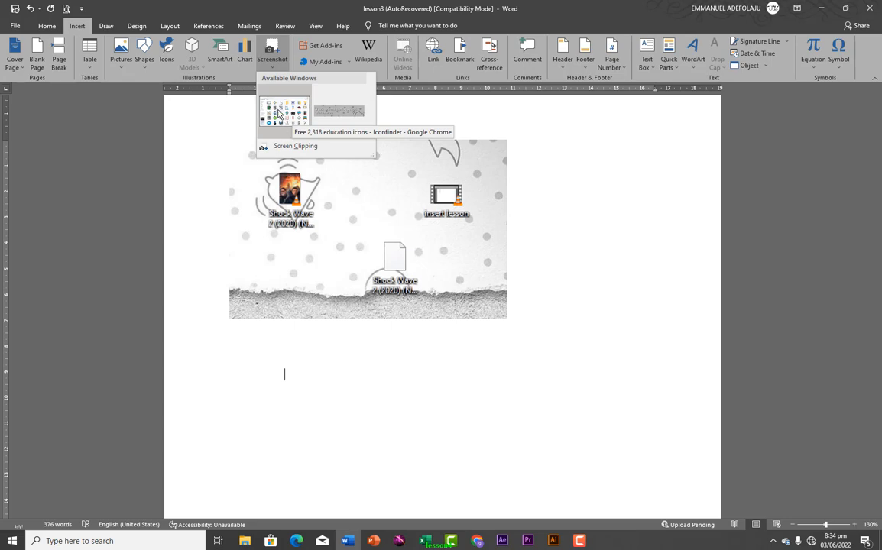
pyautogui.click(281, 118)
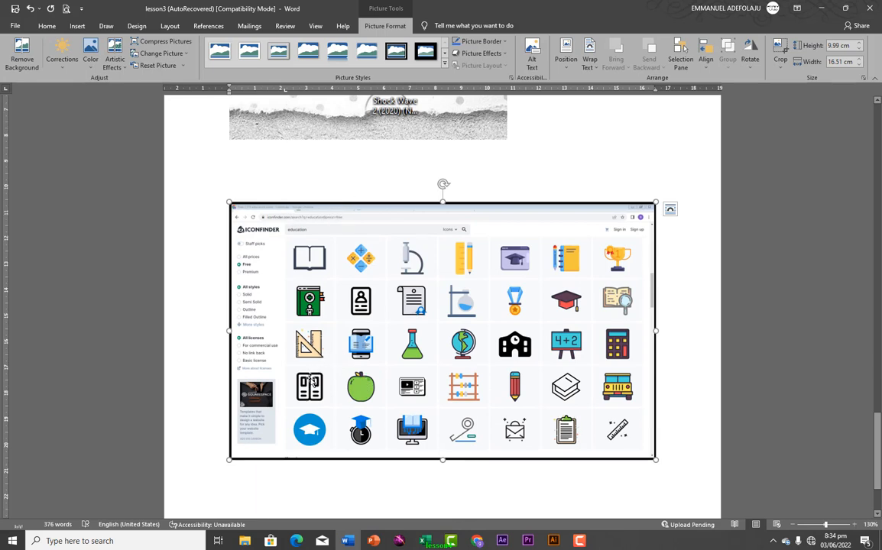
# Place the cursor below the Iconfinder screenshot and bring up the Screenshot options again
pyautogui.scroll(-3, 365, 386)
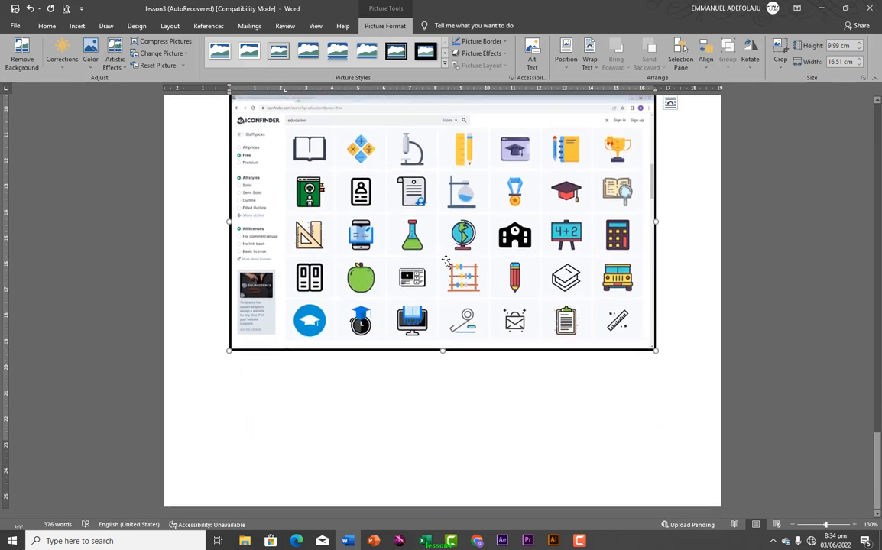
pyautogui.click(315, 418)
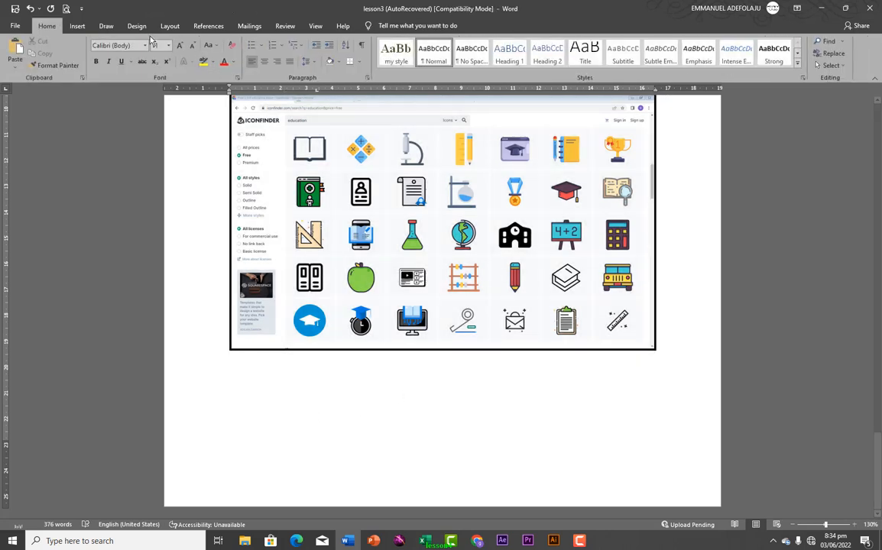
pyautogui.click(77, 25)
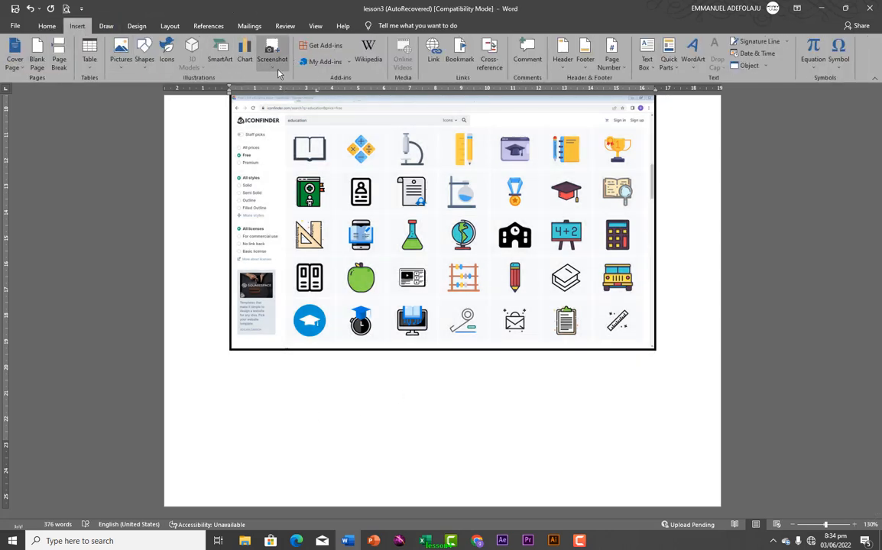
pyautogui.click(273, 60)
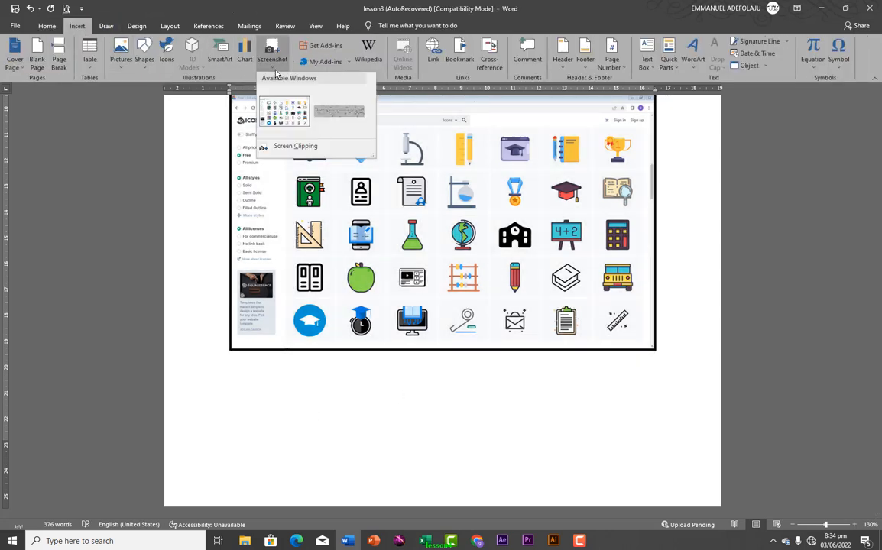
# Screen-clip just the certificate icon from the Iconfinder page into the document, about 3.52 × 3.47 cm
pyautogui.click(285, 147)
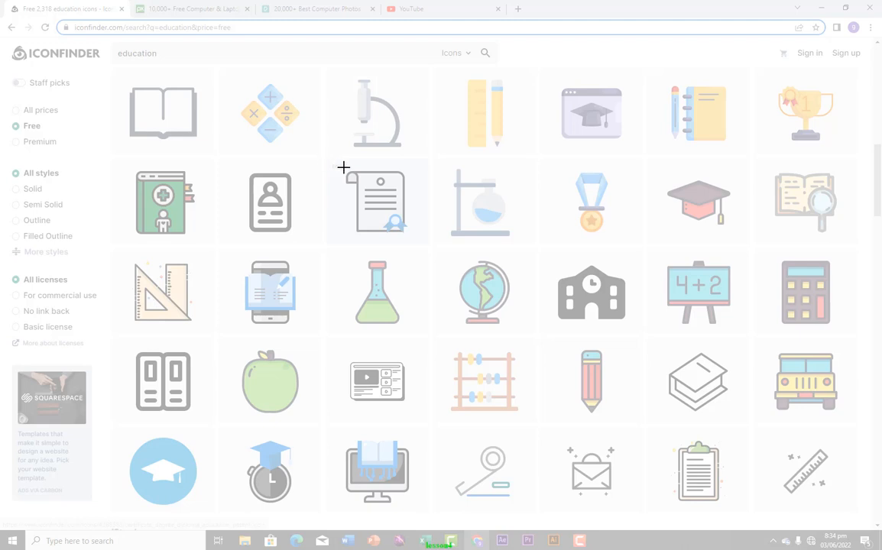
pyautogui.moveTo(344, 167); pyautogui.dragTo(411, 237)
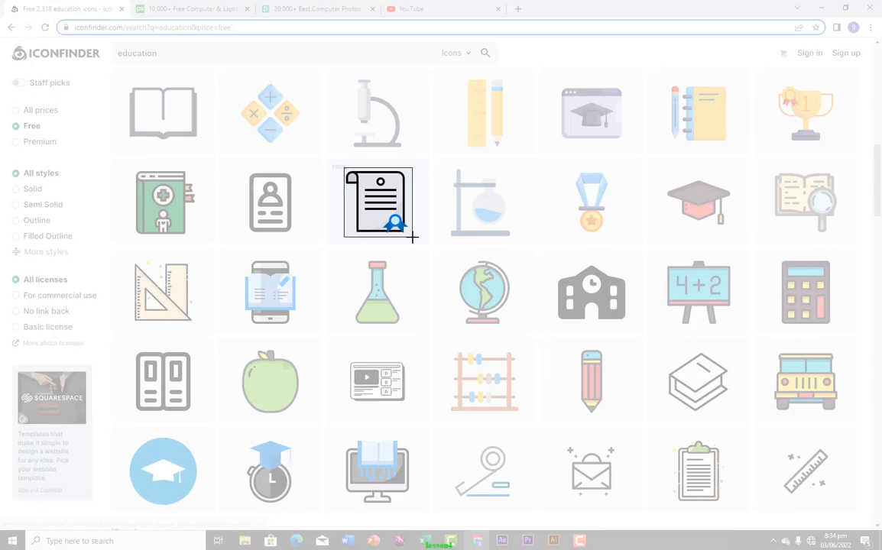
pyautogui.moveTo(412, 237); pyautogui.dragTo(411, 237)
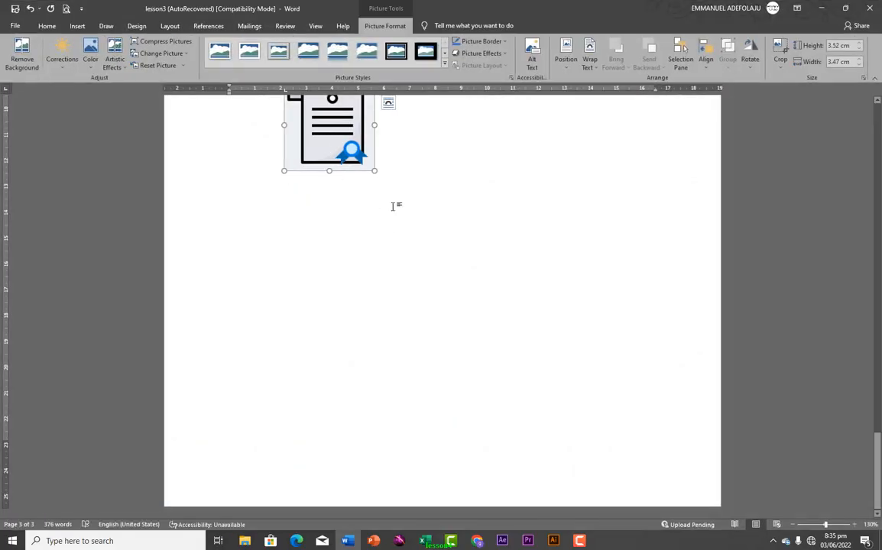
pyautogui.scroll(2, 327, 230)
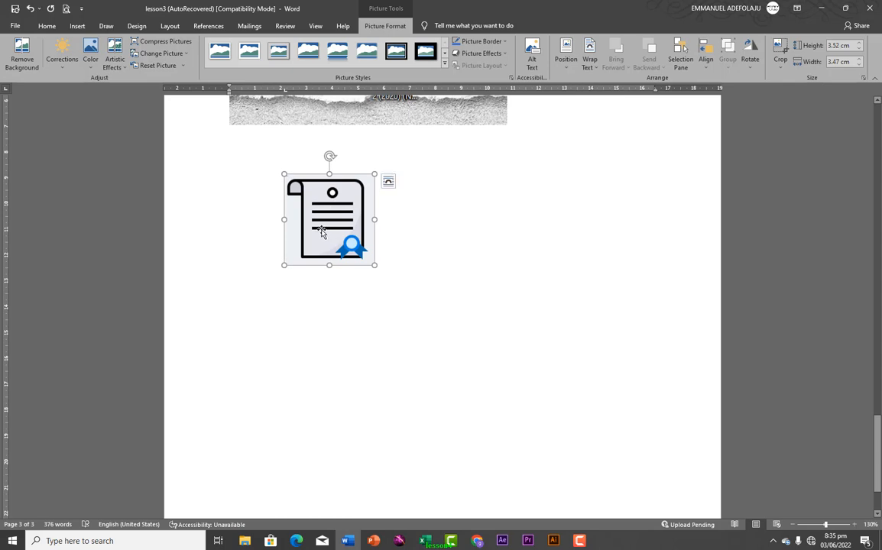
pyautogui.click(78, 28)
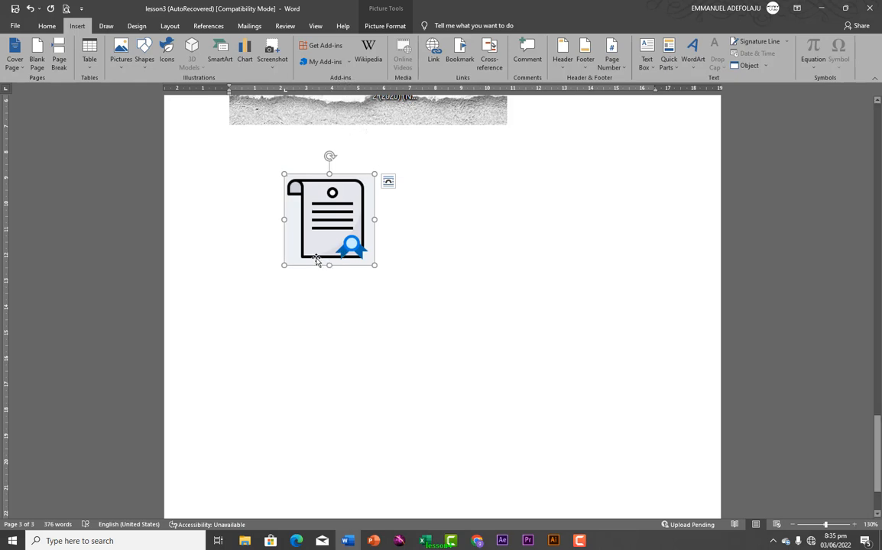
# Show the My Add-ins list of installed and recently used add-ins
pyautogui.click(348, 64)
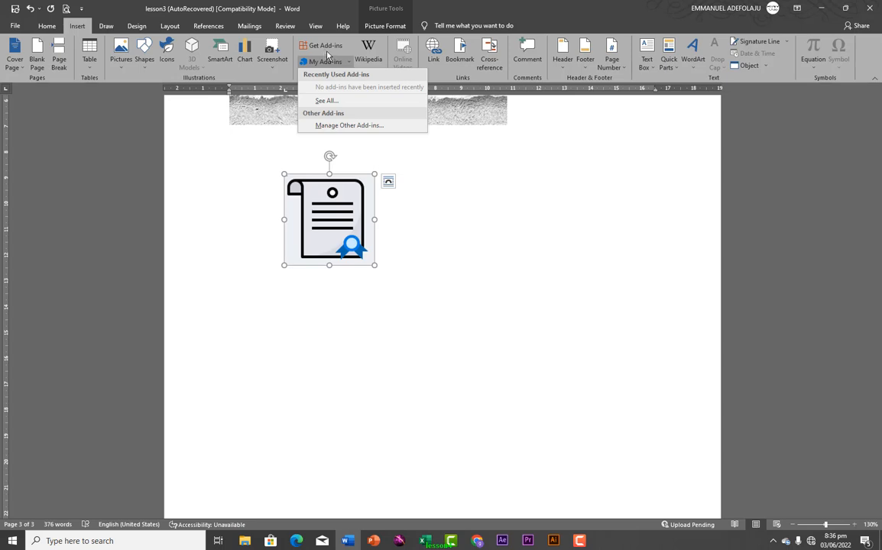
# Begin adding the Wikipedia add-in, then close the New Office Add-in pane
pyautogui.click(373, 52)
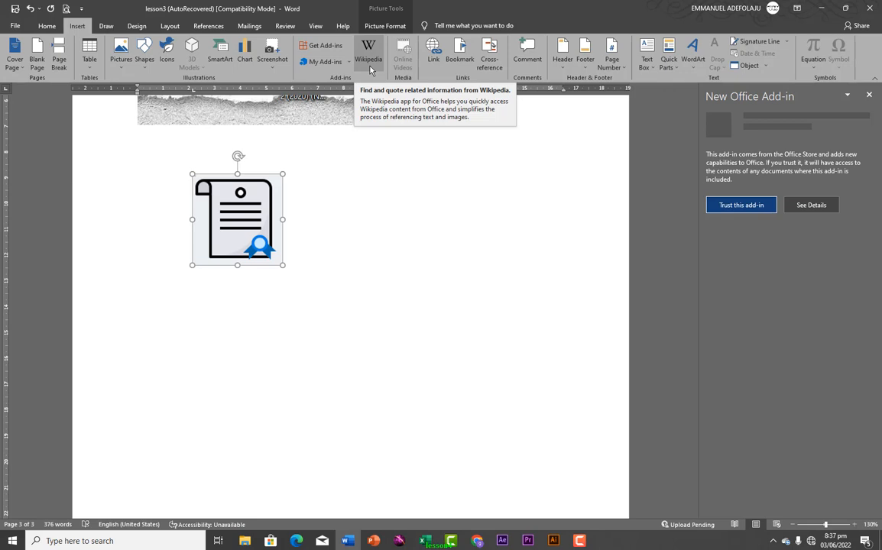
pyautogui.click(869, 94)
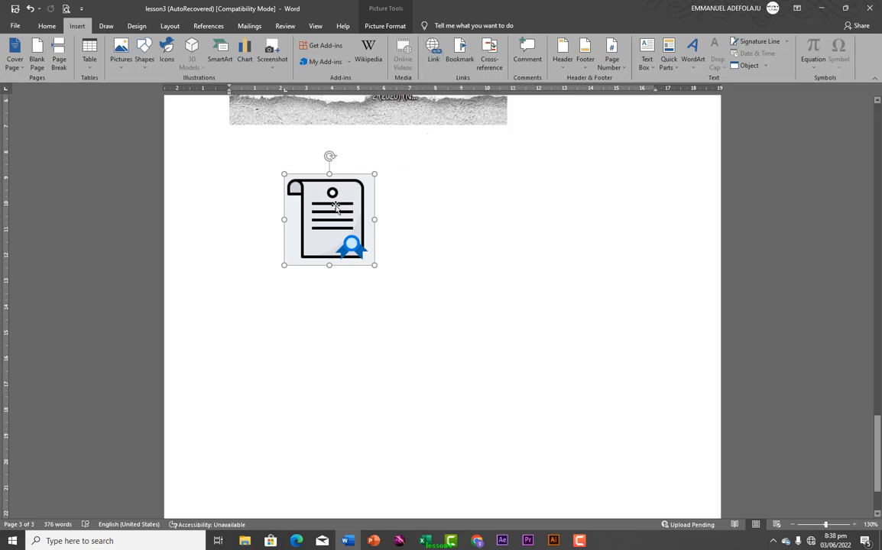
# Hyperlink the certificate icon picture to the emma1.docx file on the Desktop
pyautogui.click(411, 192)
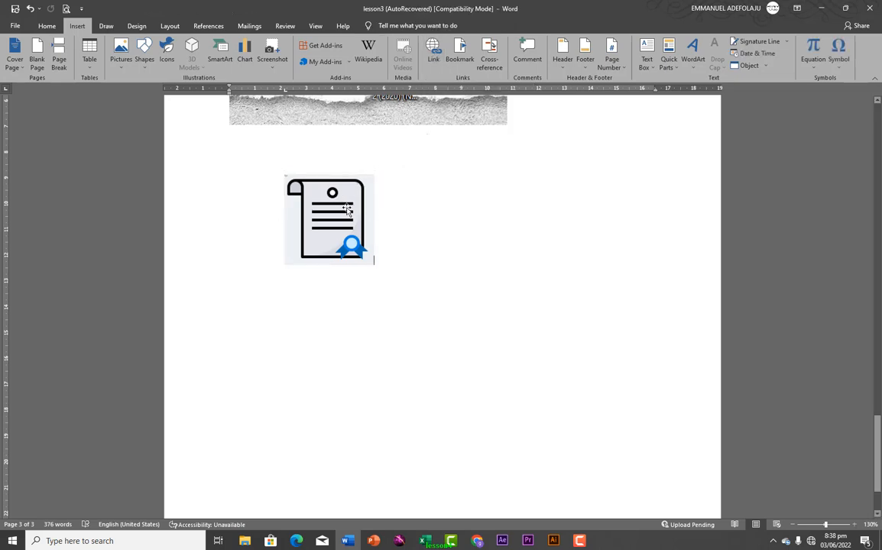
pyautogui.click(346, 210)
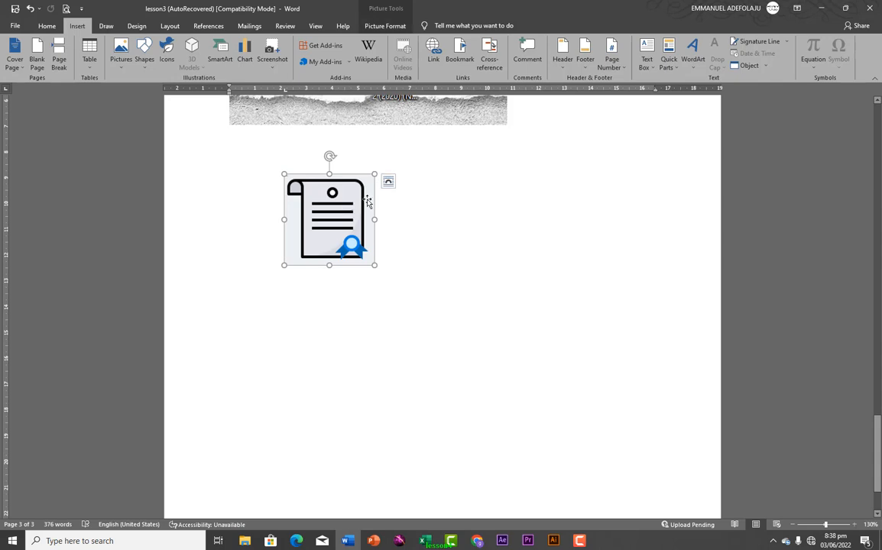
pyautogui.click(433, 55)
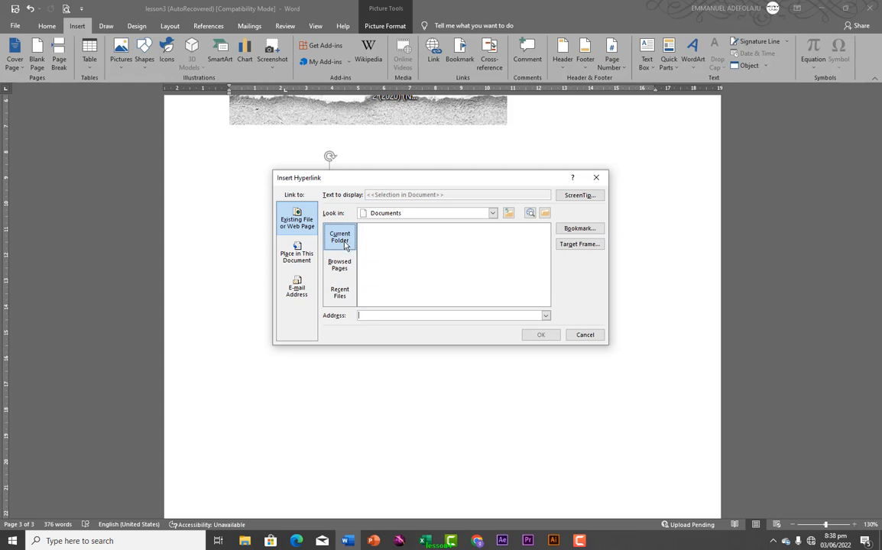
pyautogui.click(493, 214)
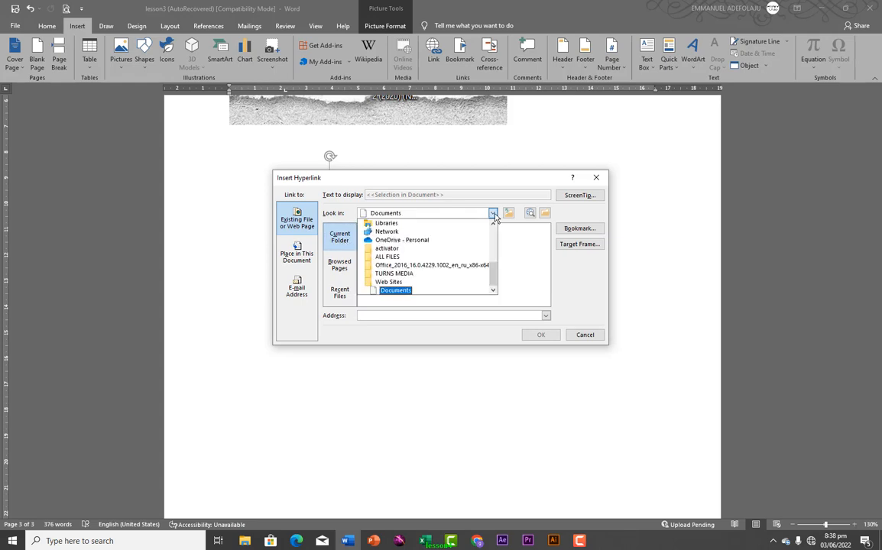
pyautogui.click(493, 215)
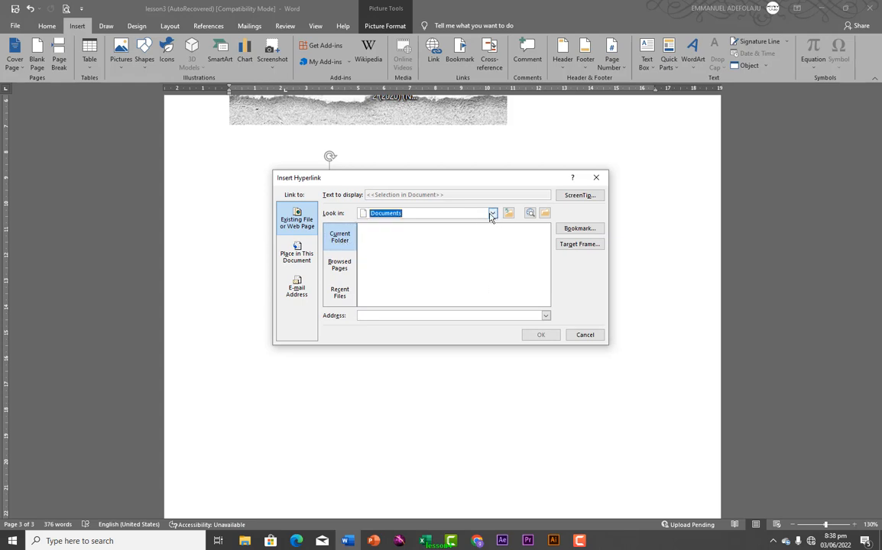
pyautogui.click(543, 216)
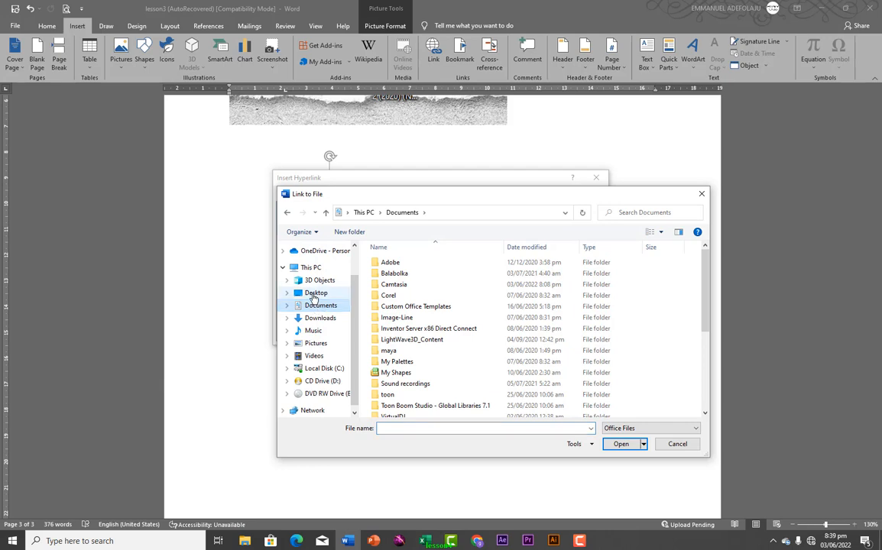
pyautogui.click(313, 293)
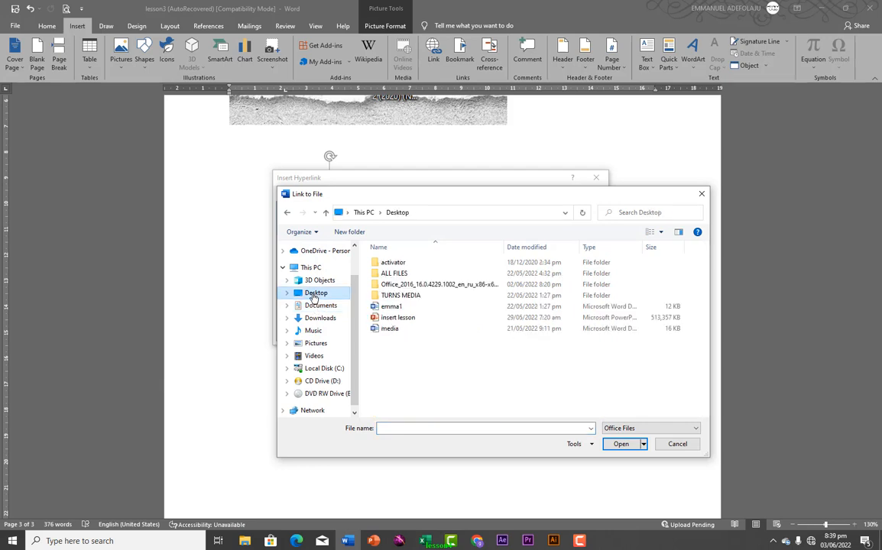
pyautogui.click(391, 306)
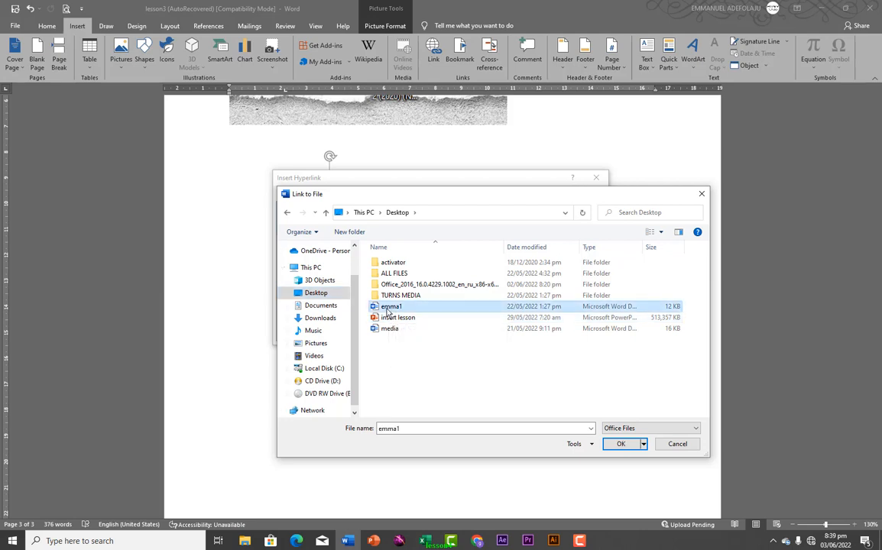
pyautogui.click(619, 445)
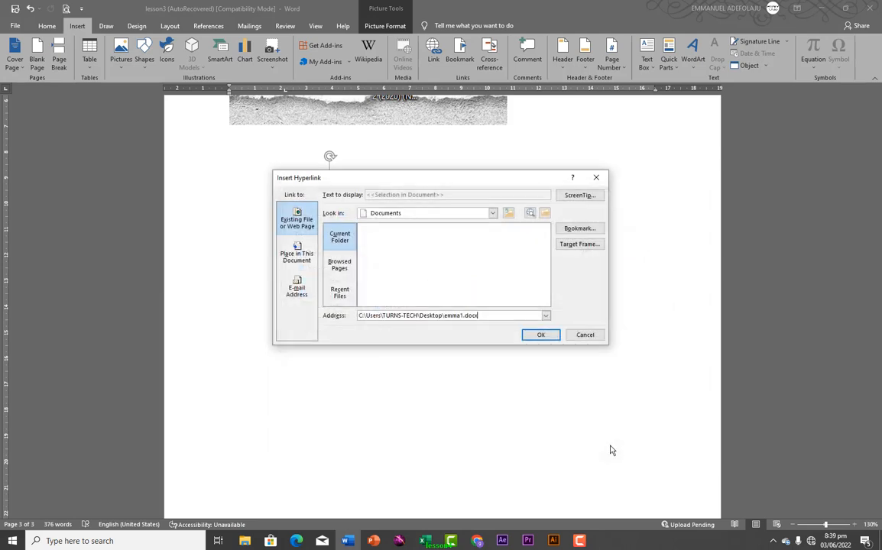
pyautogui.click(528, 335)
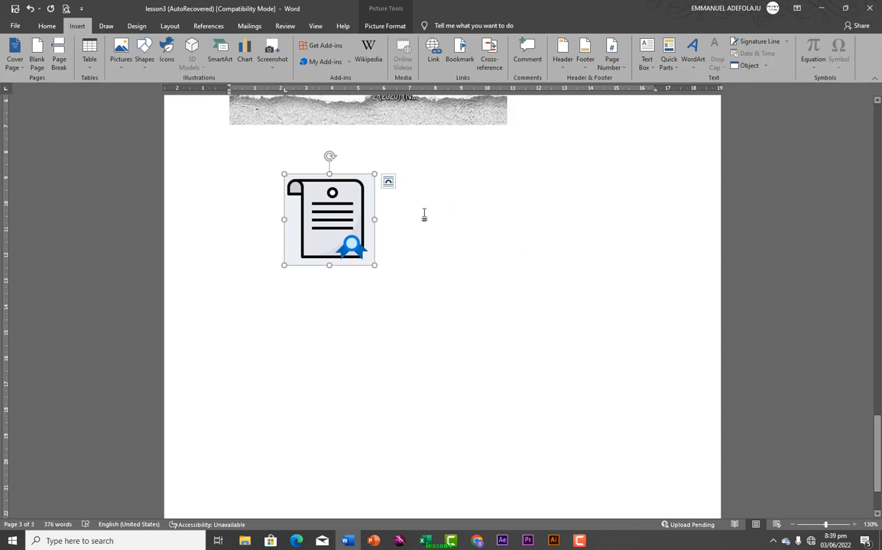
pyautogui.moveTo(336, 218)
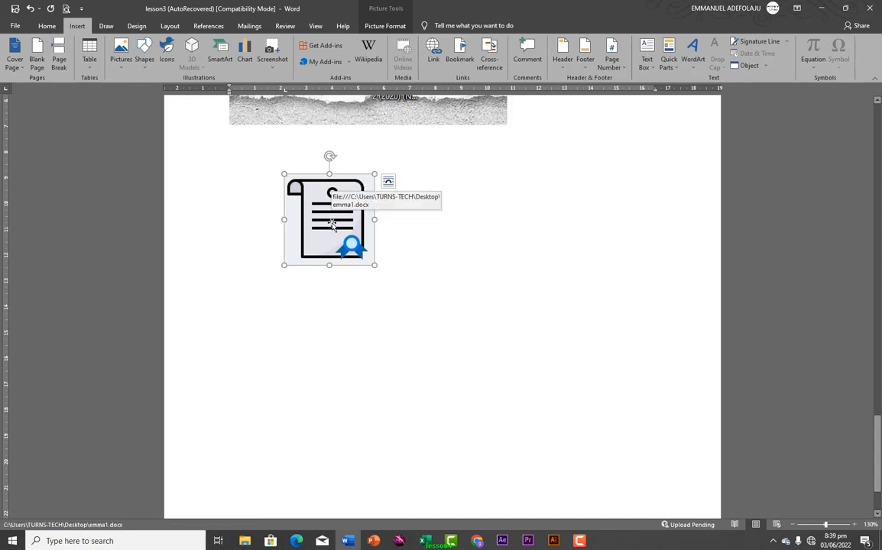
# Follow the icon's link to open emma1, close it, and reopen the icon's Edit Hyperlink dialog
pyautogui.rightClick(328, 224)
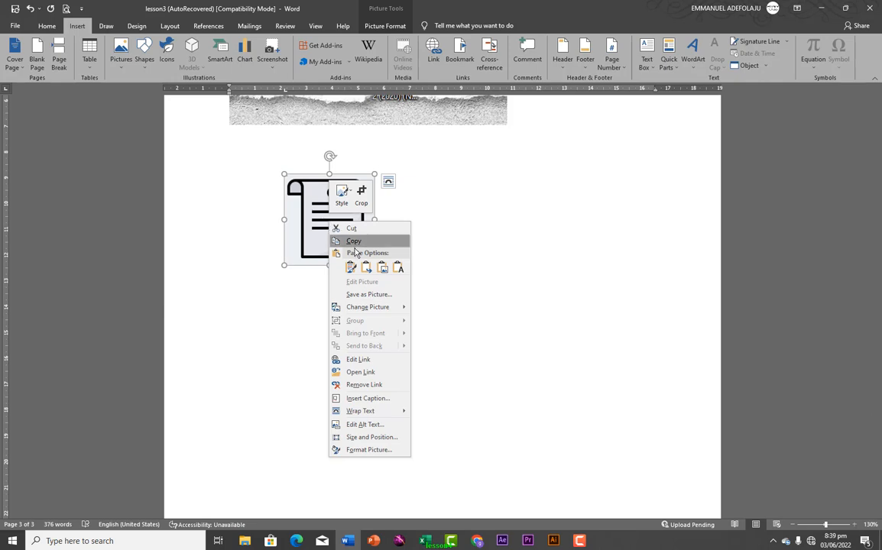
pyautogui.click(362, 374)
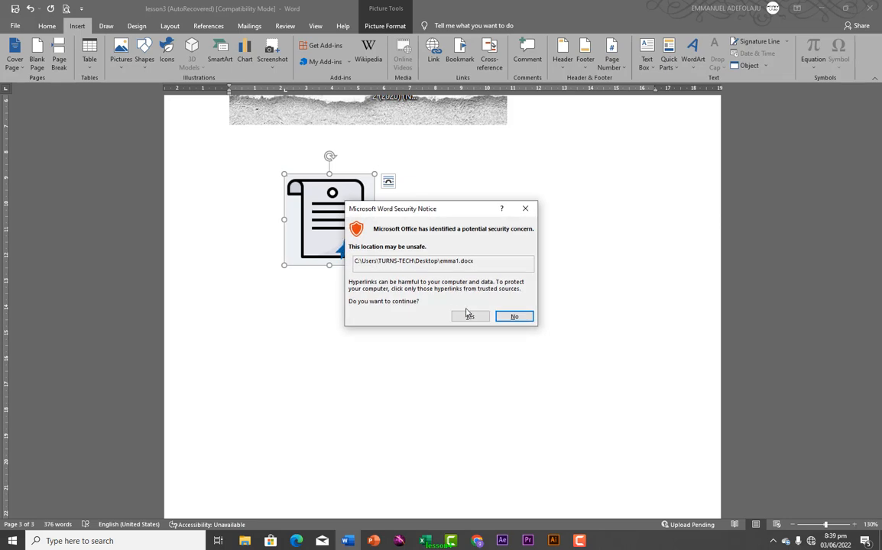
pyautogui.click(470, 317)
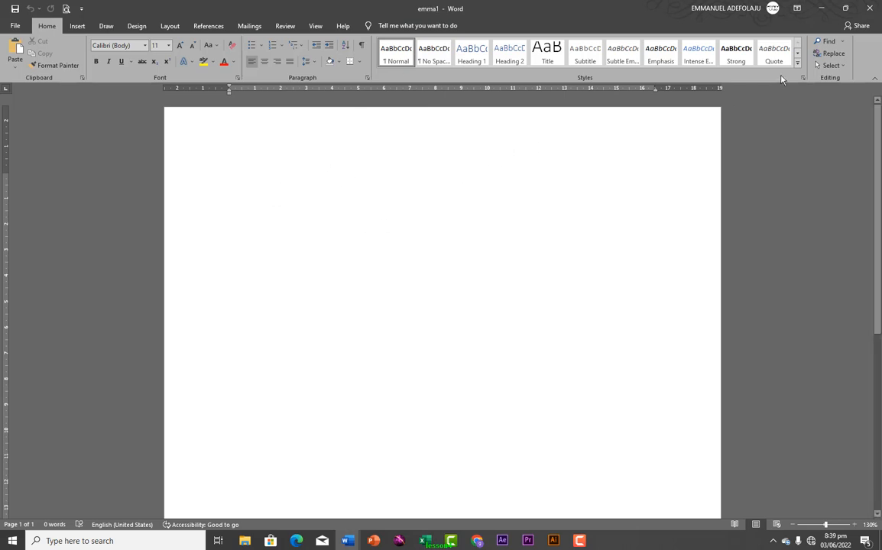
pyautogui.click(869, 9)
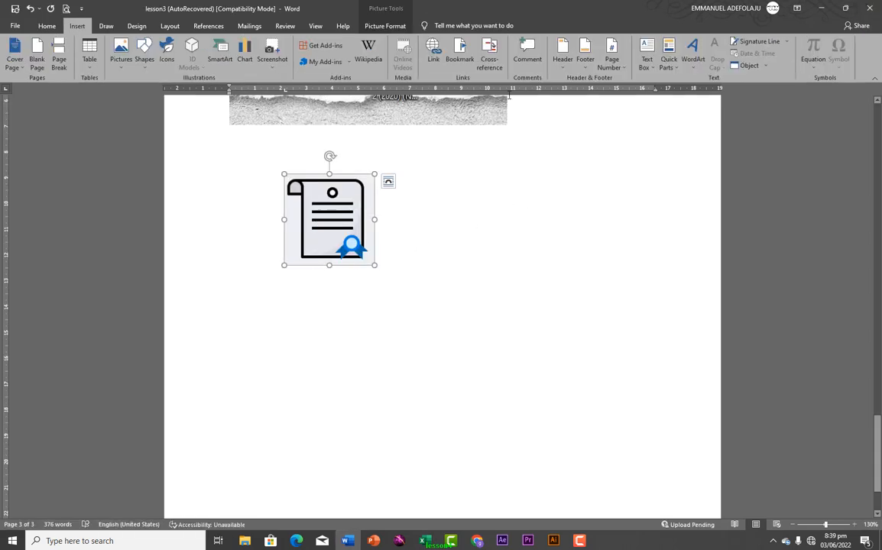
pyautogui.click(433, 50)
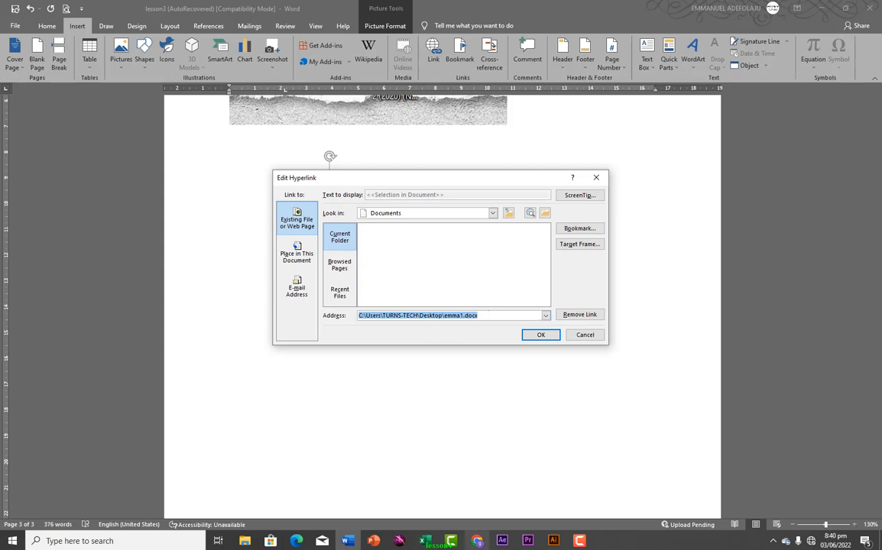
# Copy the YouTube URL from Chrome and make it the certificate icon's link address
pyautogui.click(477, 541)
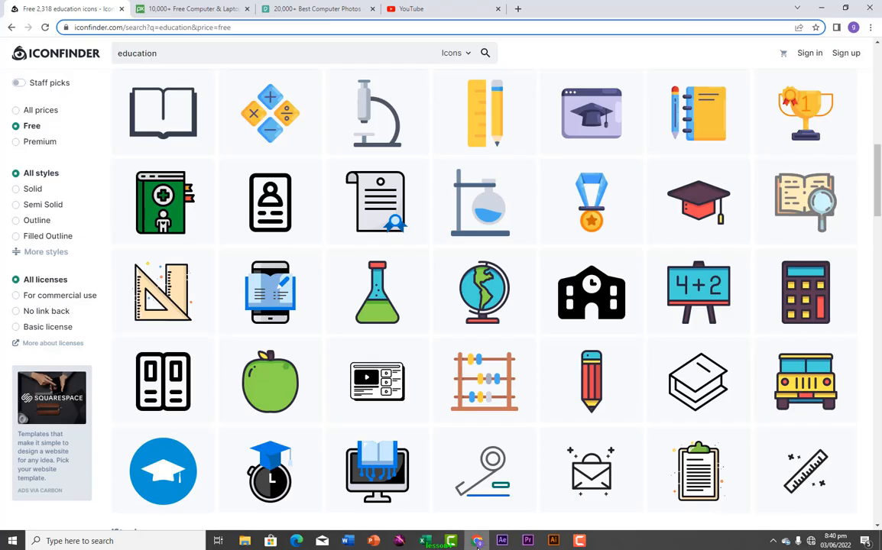
pyautogui.click(439, 12)
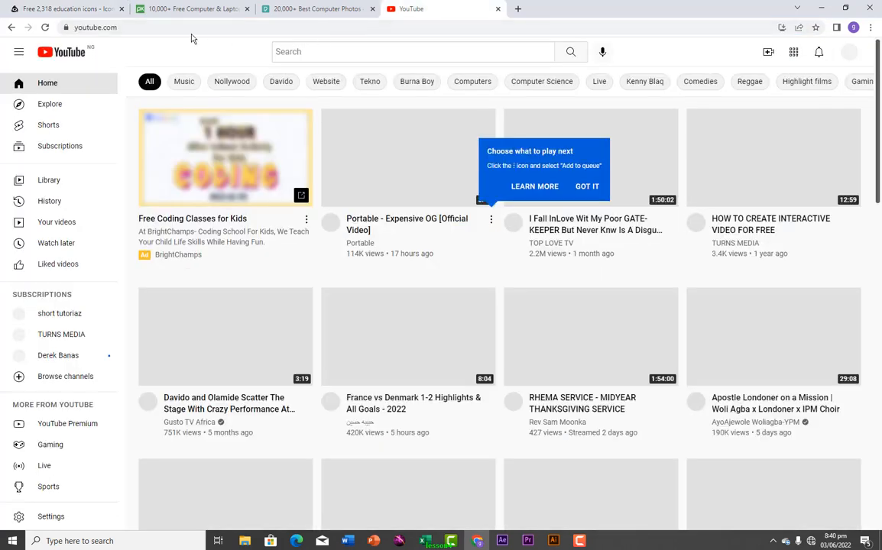
pyautogui.click(161, 28)
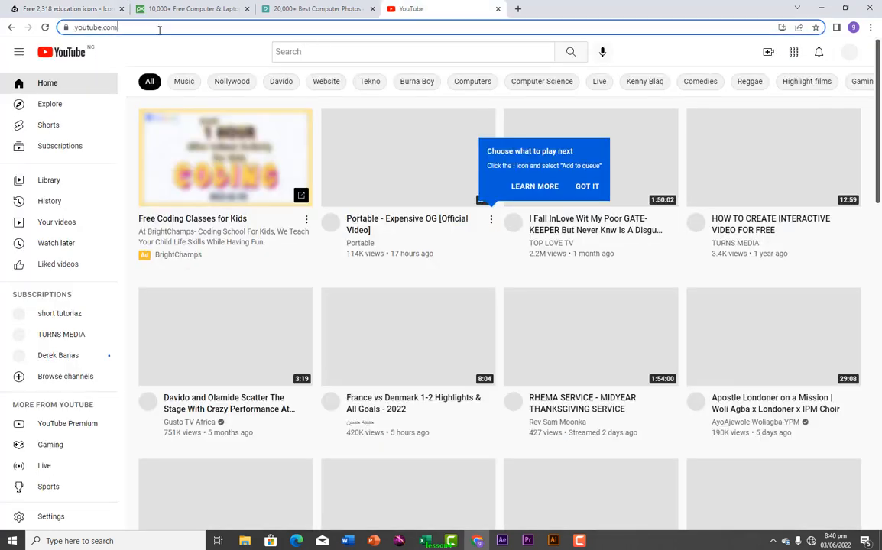
pyautogui.rightClick(98, 27)
pyautogui.click(127, 83)
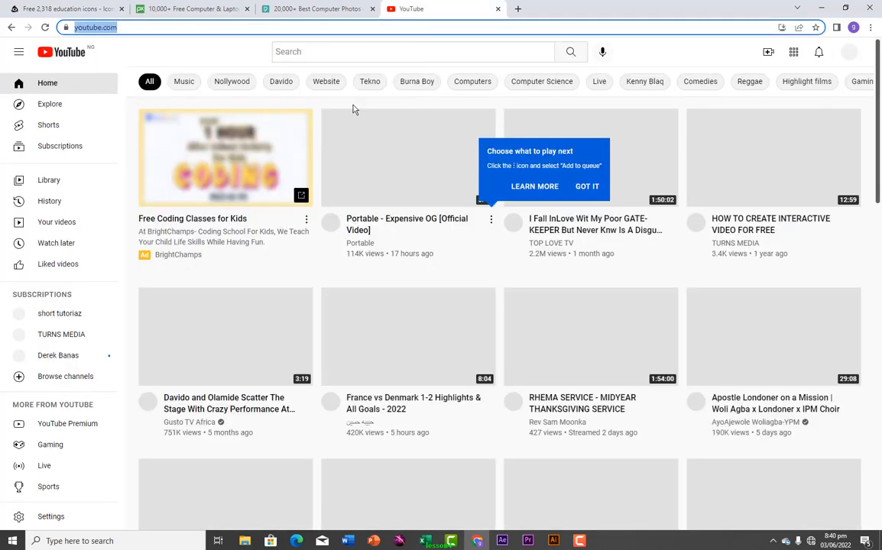
pyautogui.click(822, 13)
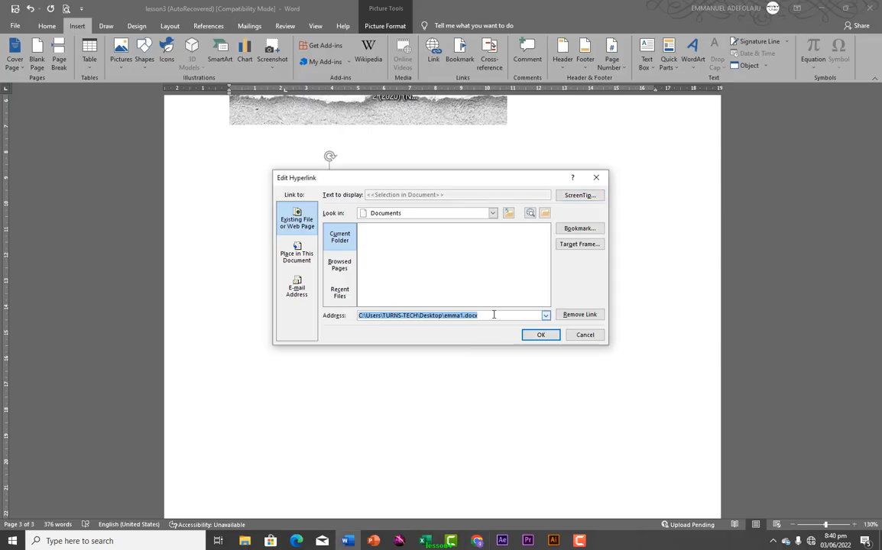
pyautogui.hotkey('ctrl', 'v')
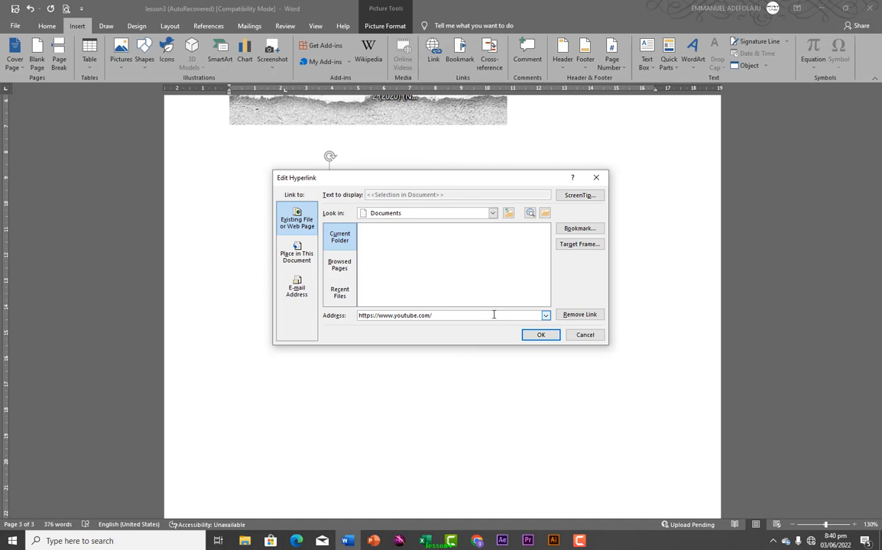
pyautogui.click(544, 335)
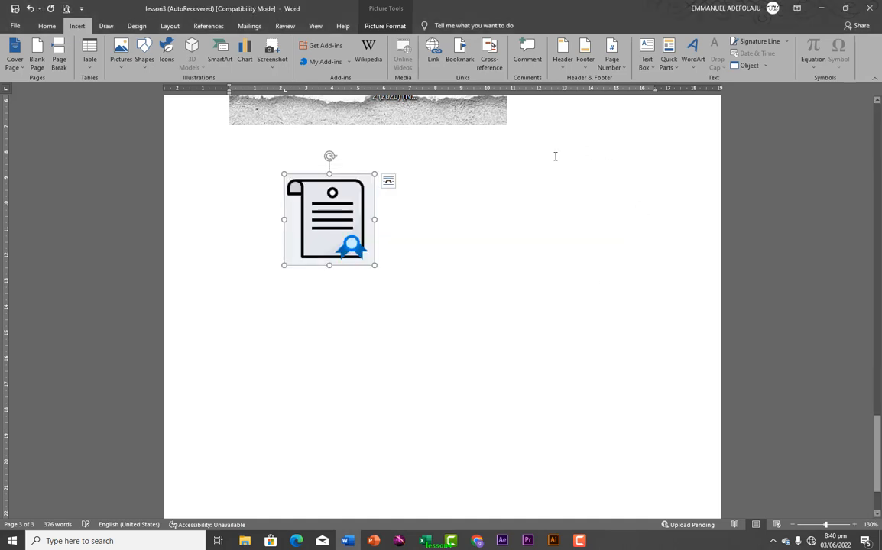
pyautogui.moveTo(349, 217)
pyautogui.click(337, 217)
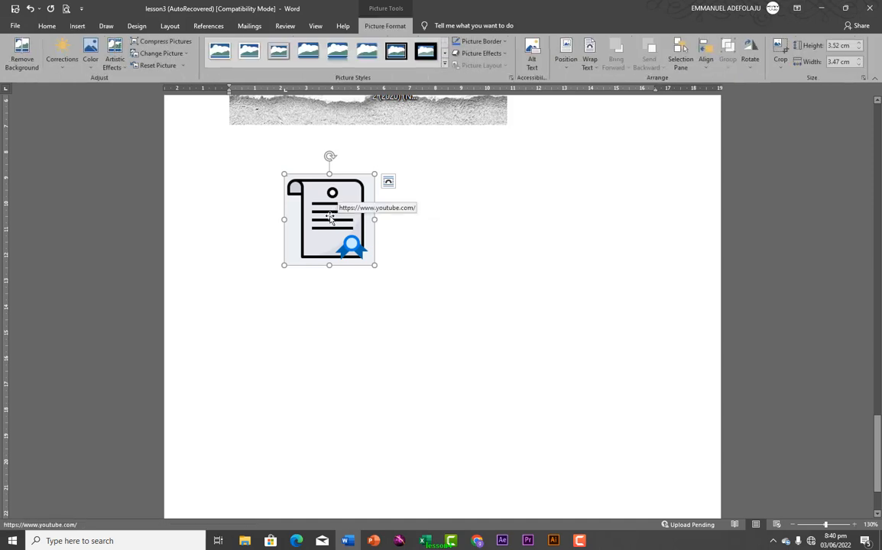
pyautogui.rightClick(330, 217)
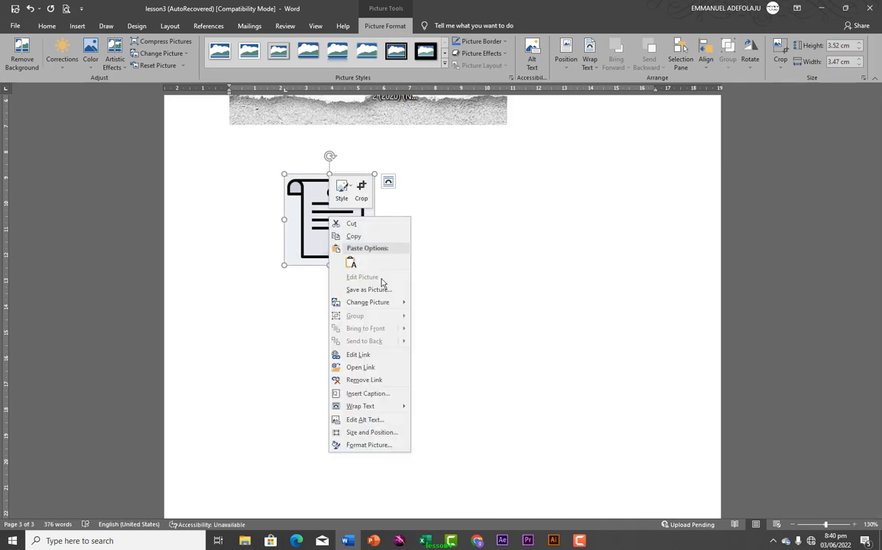
pyautogui.click(361, 367)
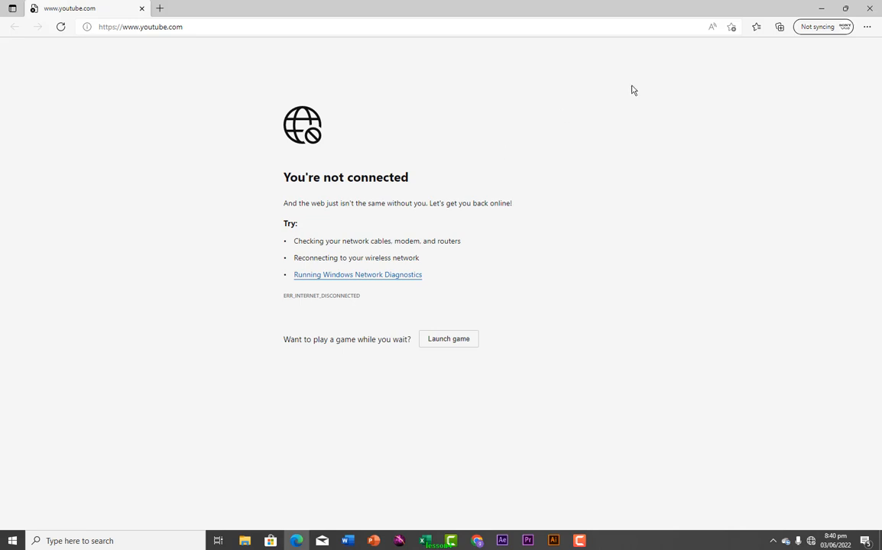
pyautogui.click(870, 9)
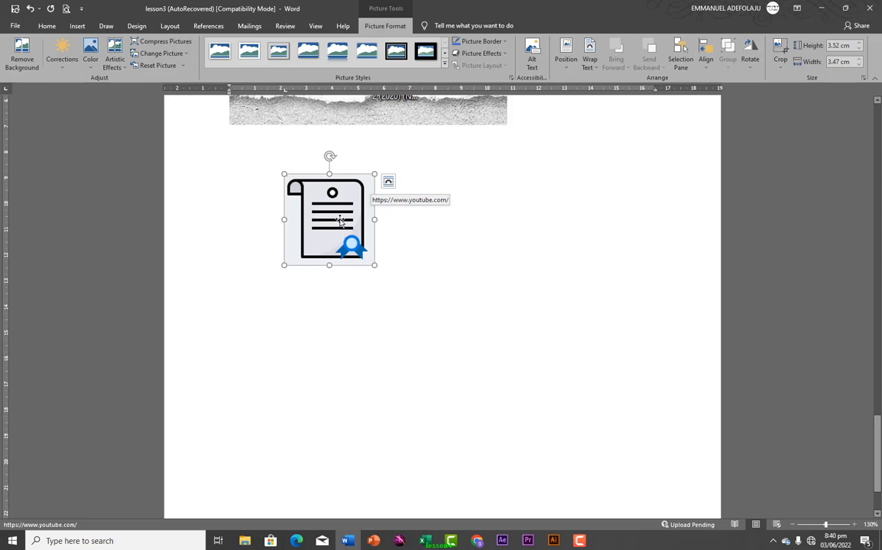
# Link the 'Section 4Movie' heading to the 'Section 1Movie' heading in this document and test it
pyautogui.scroll(2, 340, 219)
pyautogui.scroll(15, 337, 217)
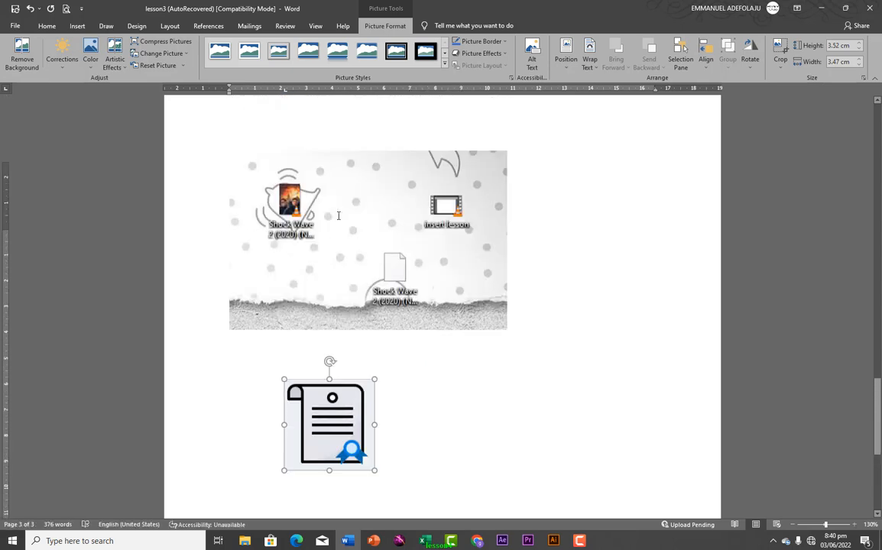
pyautogui.scroll(20, 337, 218)
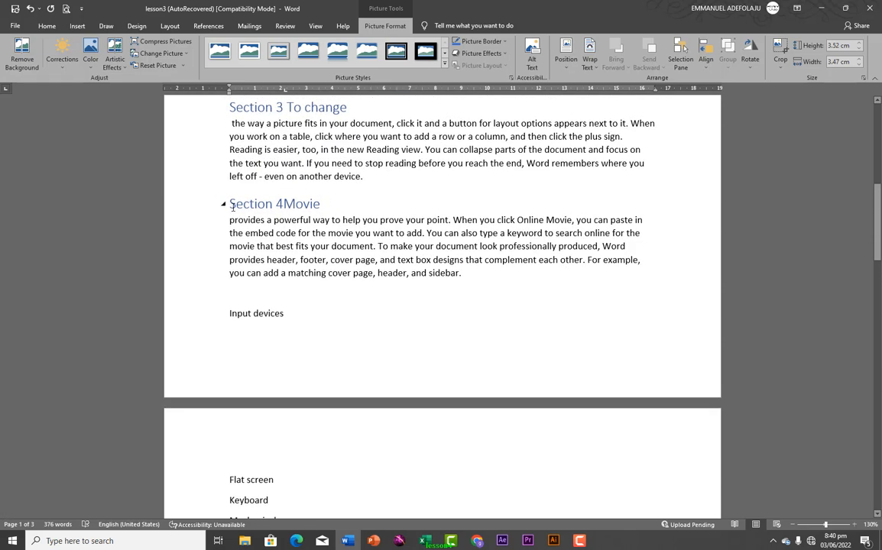
pyautogui.moveTo(230, 204); pyautogui.dragTo(330, 203)
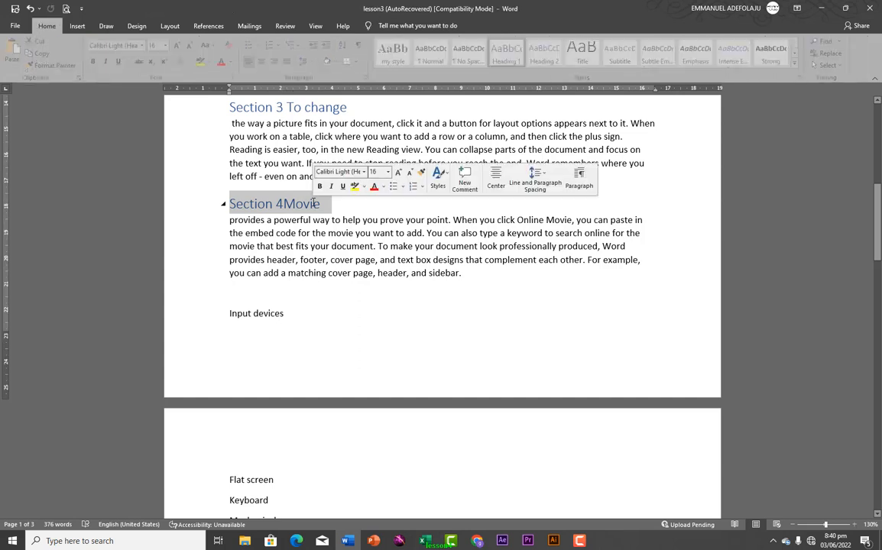
pyautogui.click(77, 25)
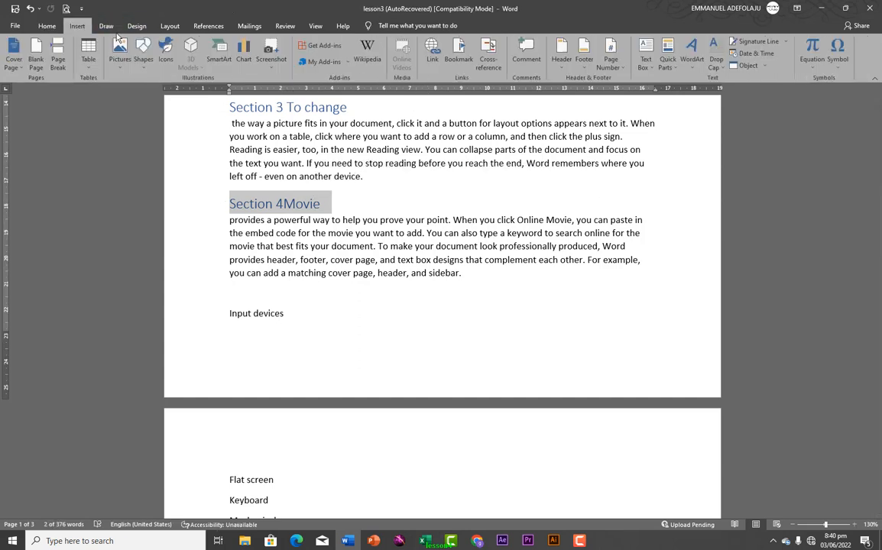
pyautogui.click(434, 55)
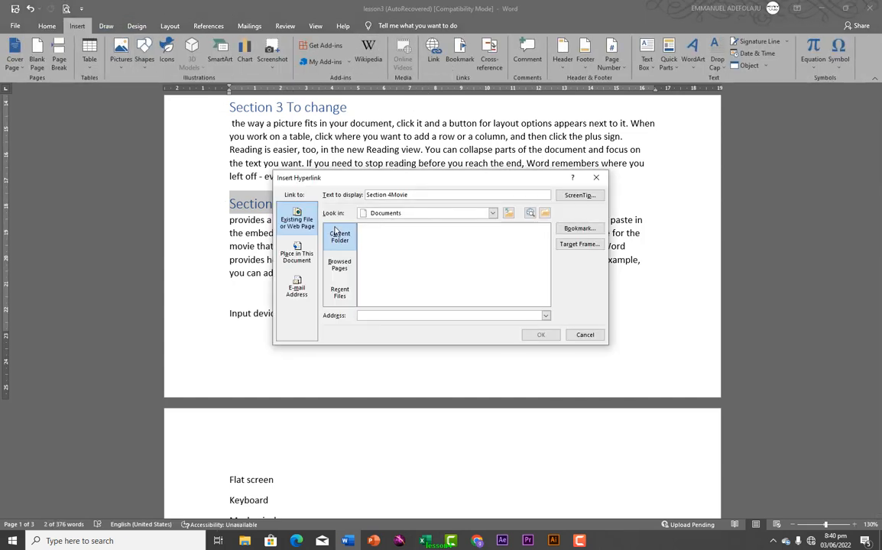
pyautogui.click(303, 264)
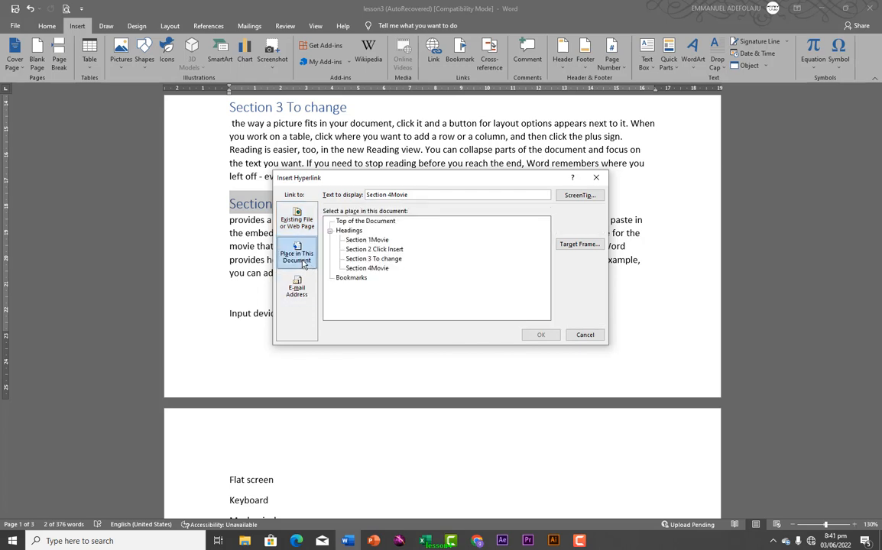
pyautogui.click(375, 241)
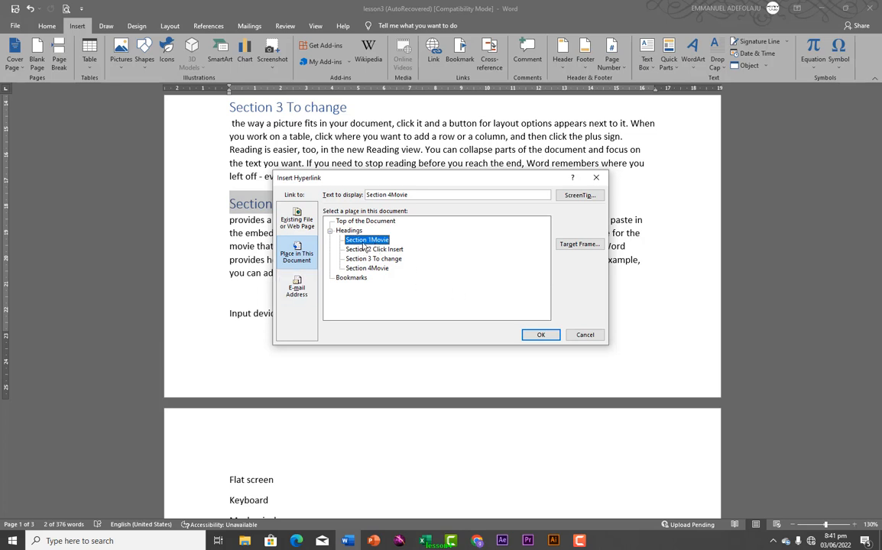
pyautogui.click(540, 335)
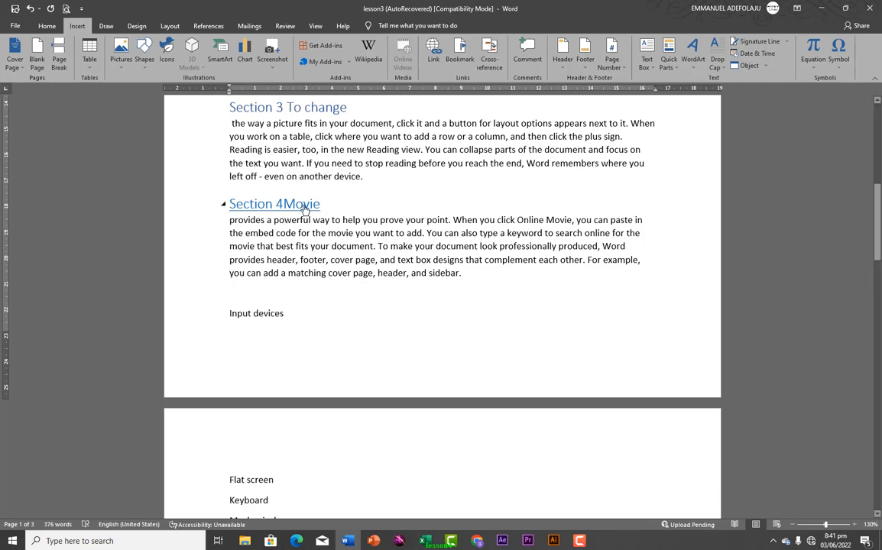
pyautogui.keyDown('ctrl'); pyautogui.click(304, 208); pyautogui.keyUp('ctrl')
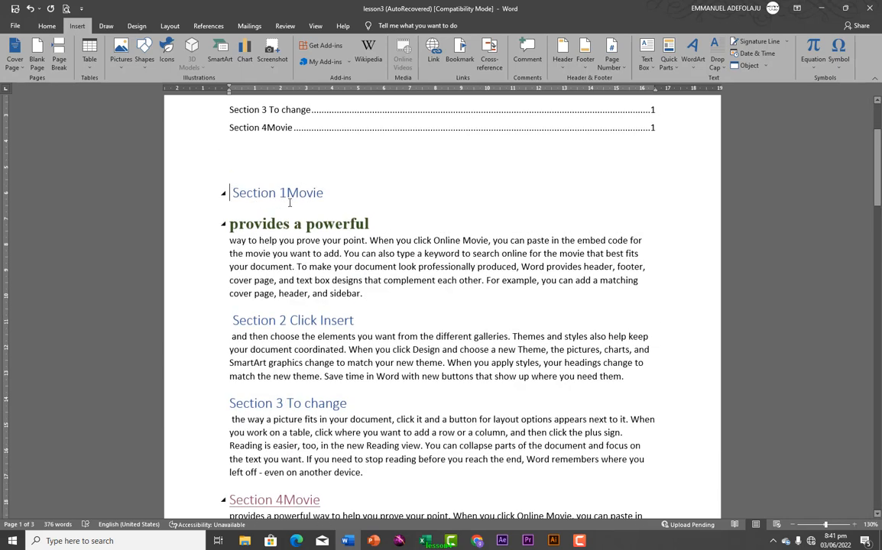
pyautogui.scroll(-10, 306, 241)
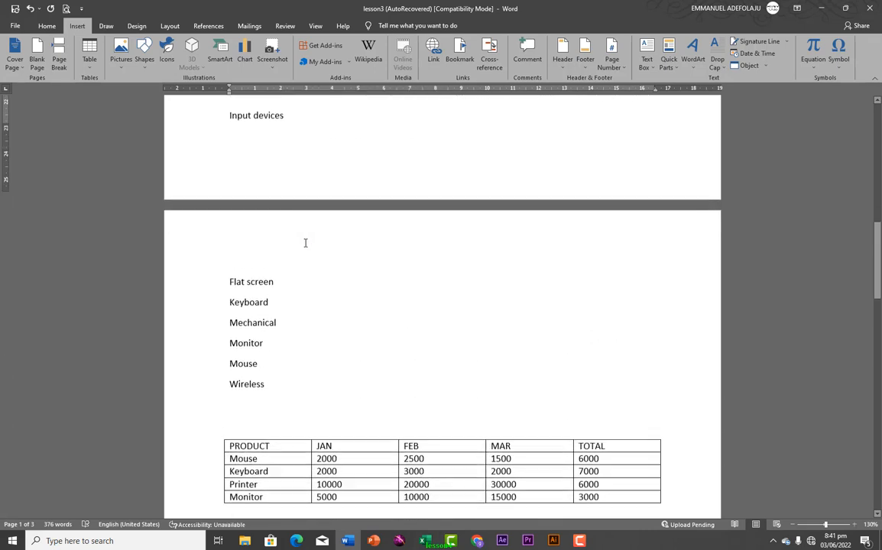
pyautogui.scroll(-12, 304, 242)
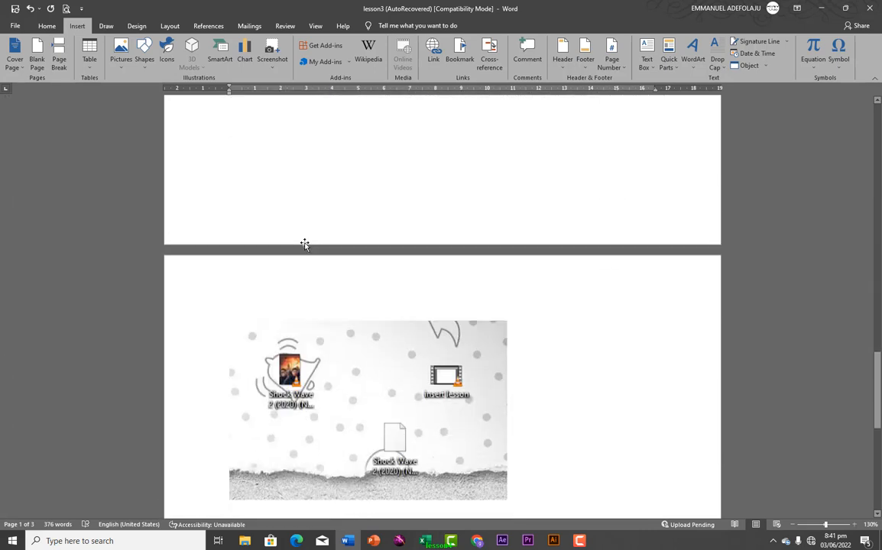
pyautogui.scroll(-3, 305, 243)
pyautogui.scroll(6, 305, 243)
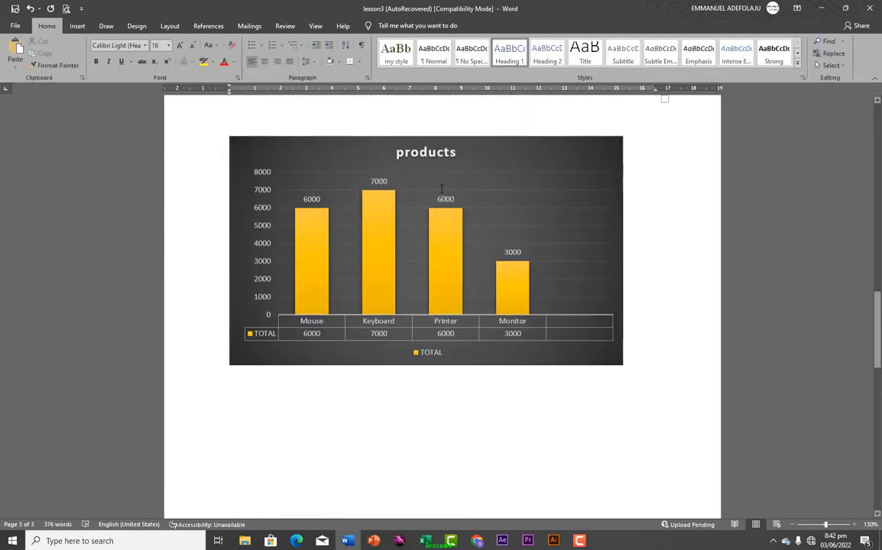
pyautogui.scroll(20, 441, 188)
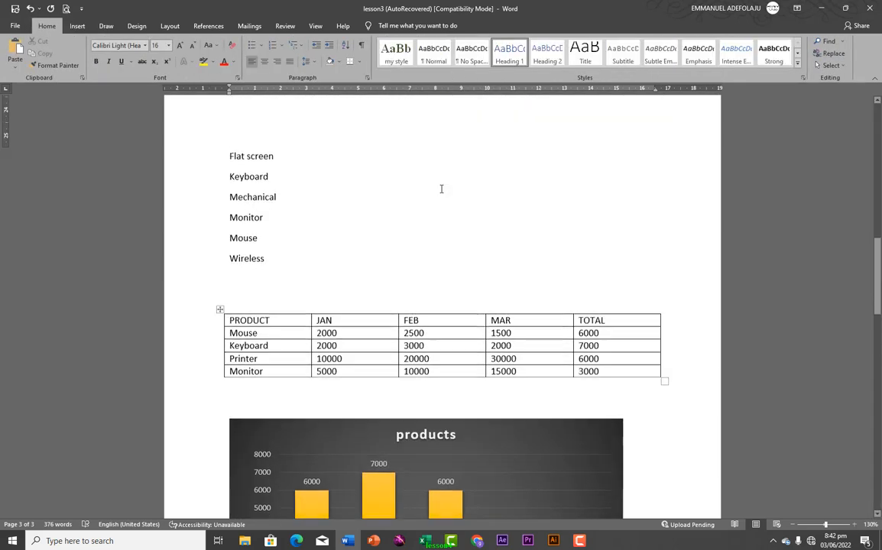
pyautogui.scroll(-1, 441, 189)
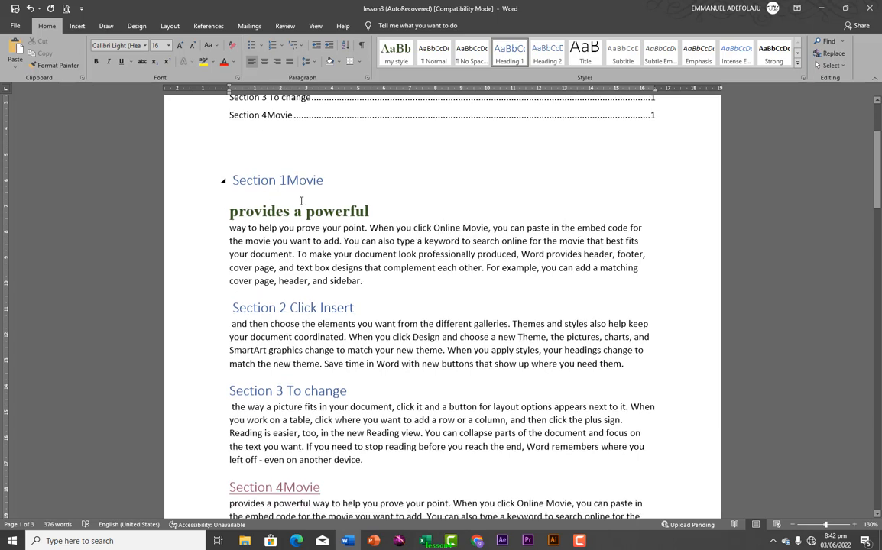
# Bookmark the paragraph starting 'way to help you prove your point' with the name 'dhange'
pyautogui.moveTo(230, 228); pyautogui.dragTo(363, 281)
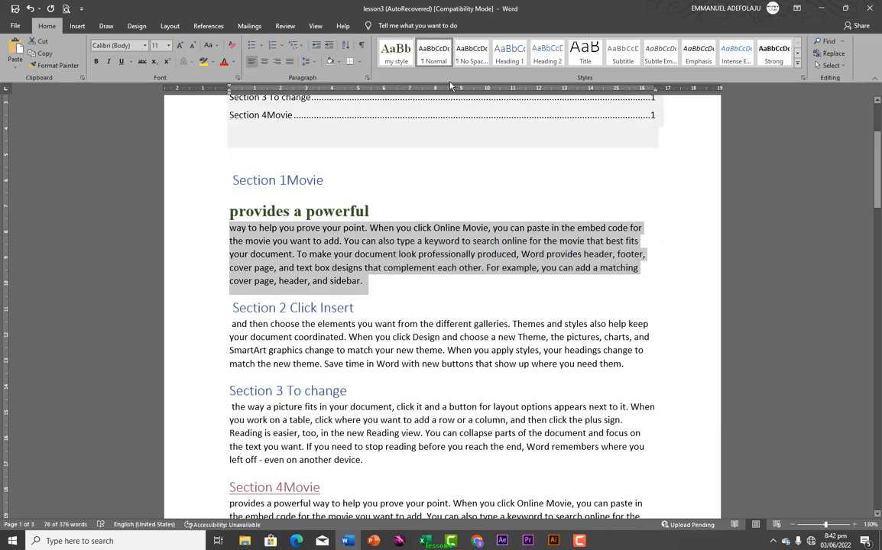
pyautogui.click(80, 27)
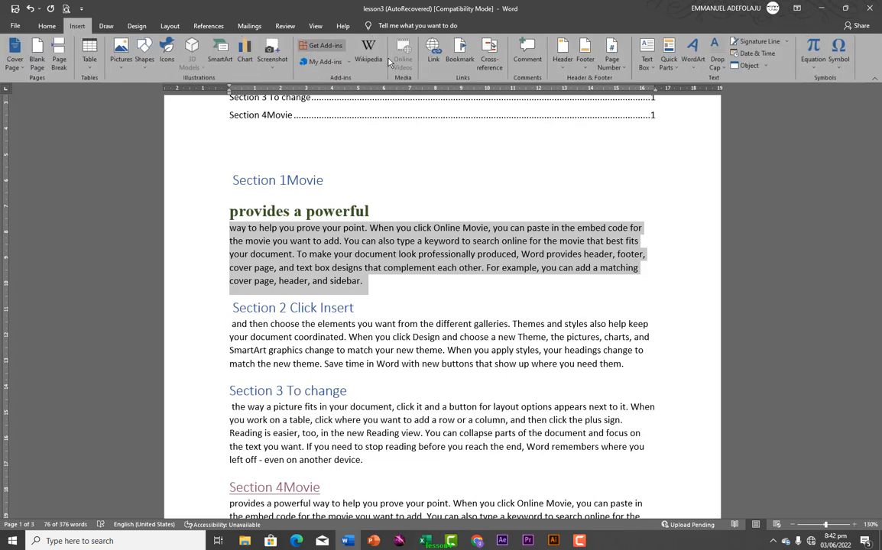
pyautogui.click(460, 61)
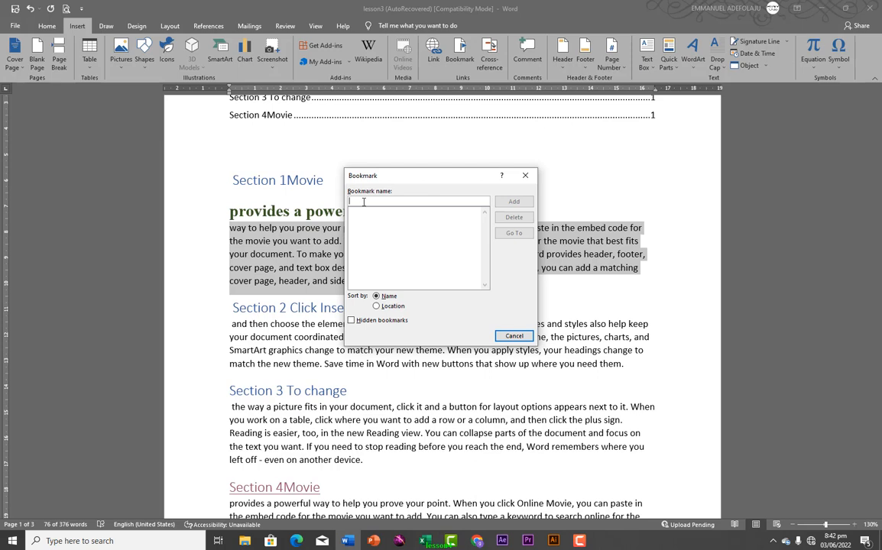
pyautogui.write('d')
pyautogui.write('ha')
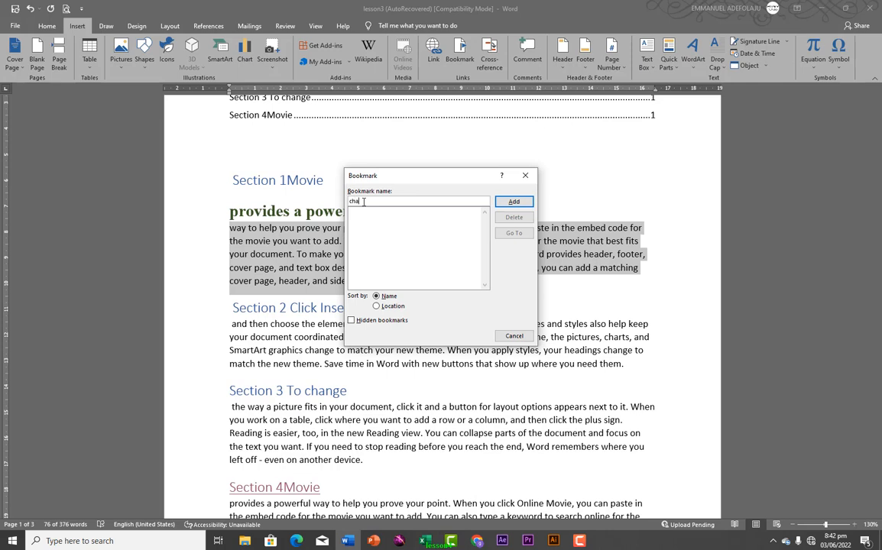
pyautogui.write('nge')
pyautogui.click(513, 203)
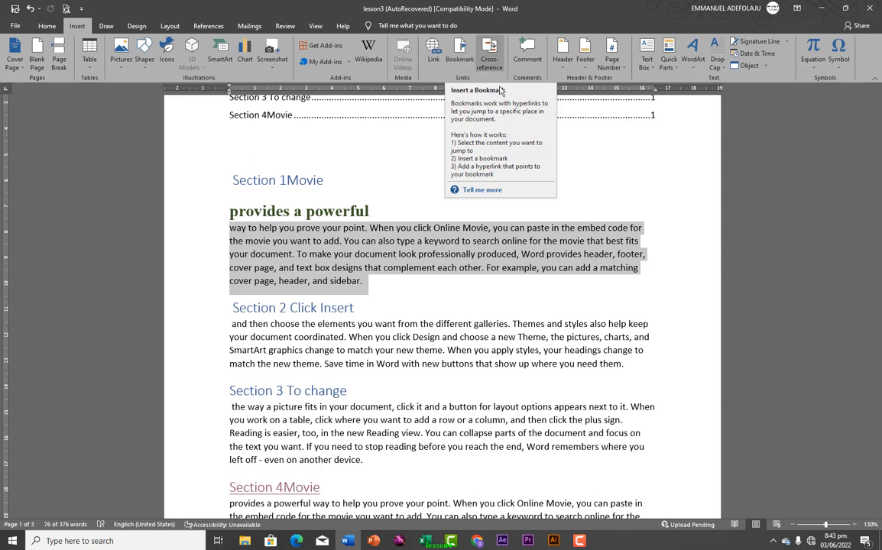
# Hyperlink the word 'change' in the Section 3 heading to the 'change' bookmark
pyautogui.click(304, 390)
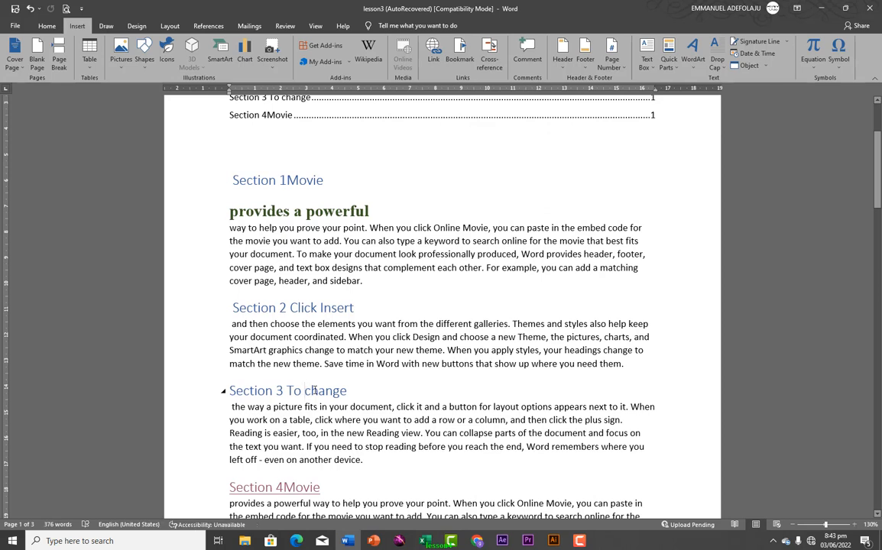
pyautogui.moveTo(304, 391); pyautogui.dragTo(347, 390)
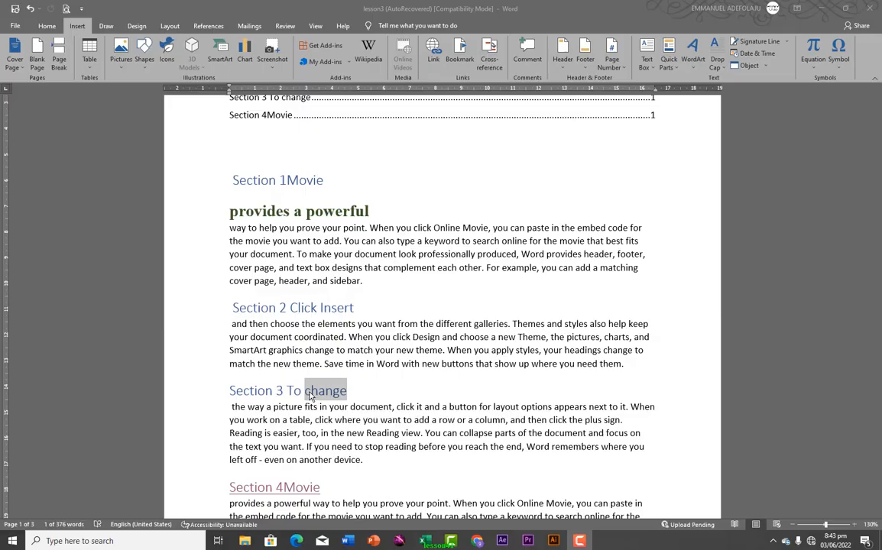
pyautogui.click(432, 56)
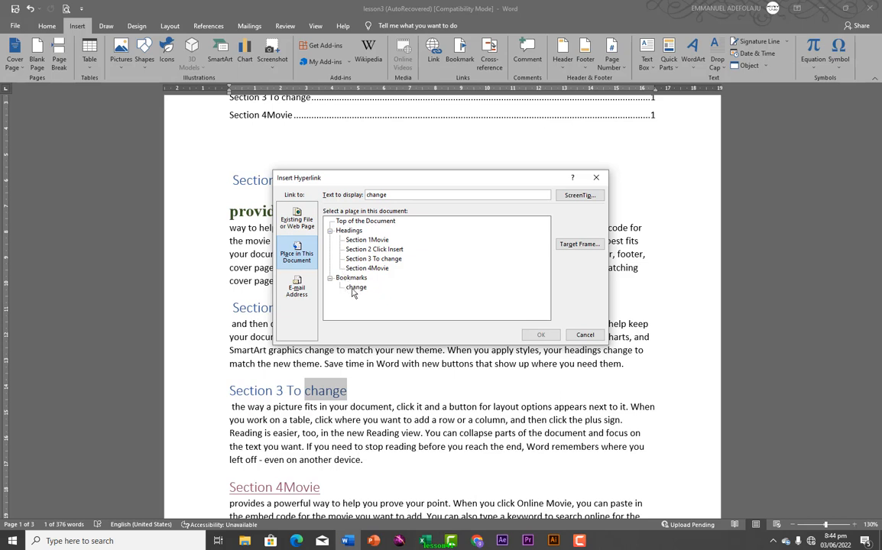
pyautogui.click(355, 289)
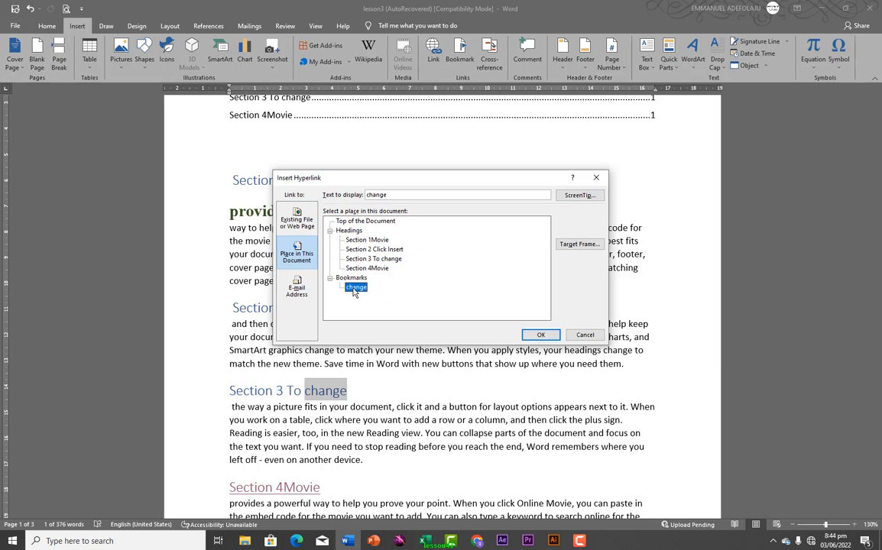
pyautogui.click(527, 336)
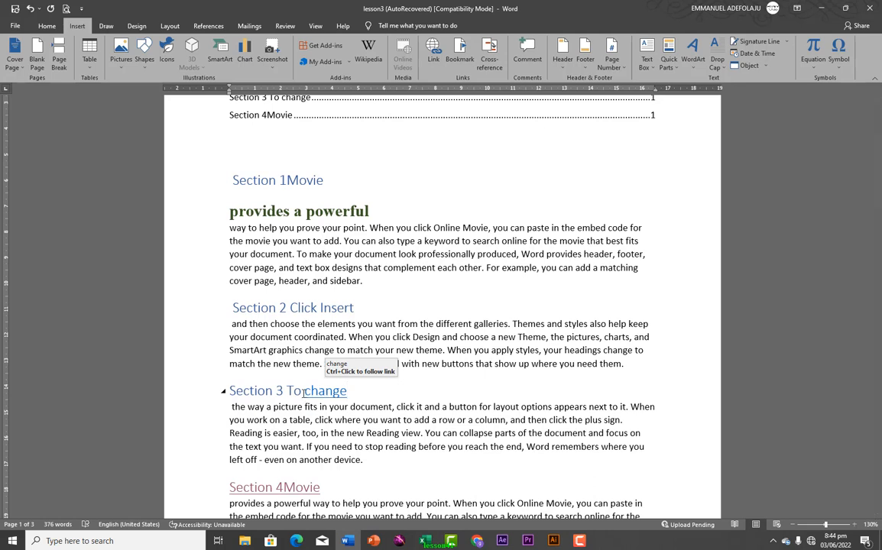
pyautogui.scroll(-1, 330, 395)
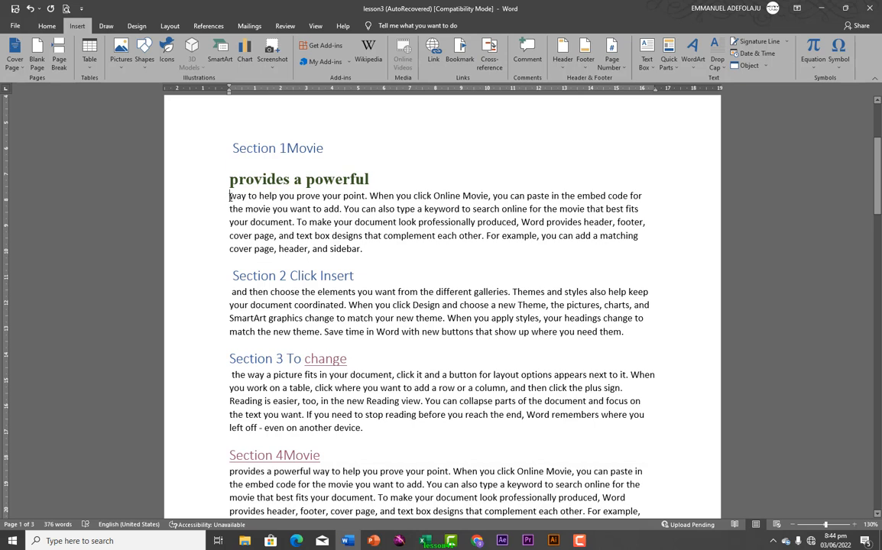
# Comment 'this is my main idea' on the 'provides a powerful' line and start a reply
pyautogui.moveTo(229, 195); pyautogui.dragTo(373, 250)
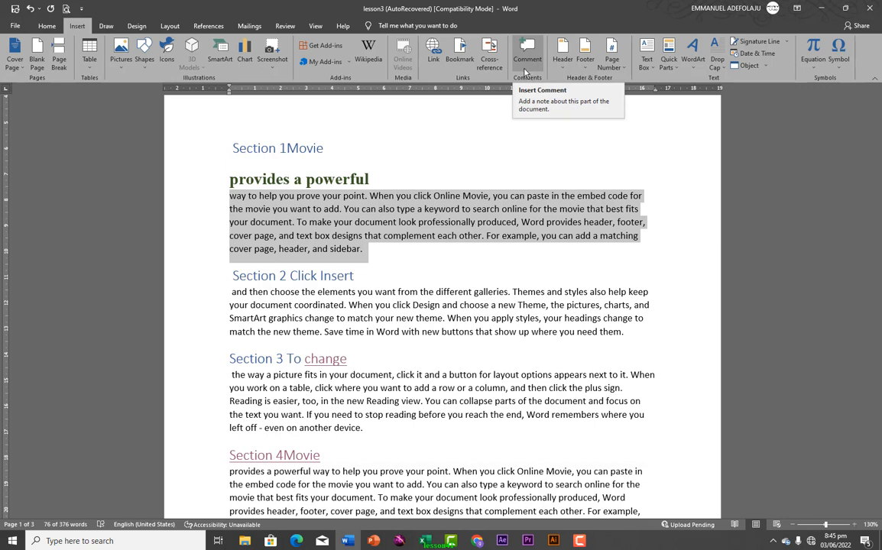
pyautogui.click(438, 236)
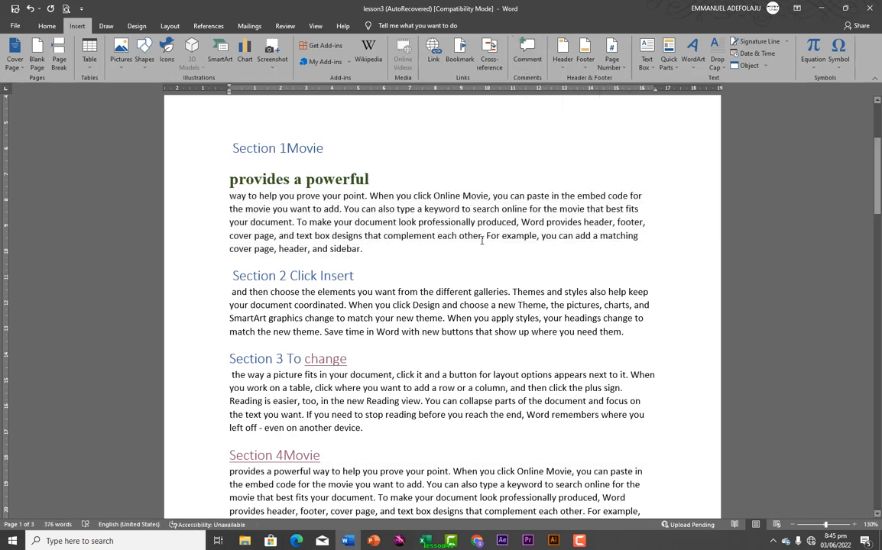
pyautogui.moveTo(217, 162); pyautogui.dragTo(344, 161)
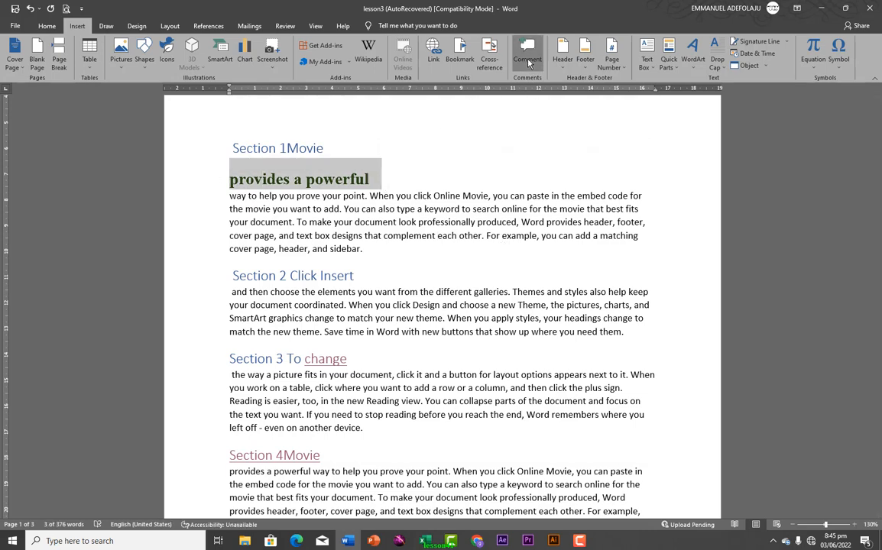
pyautogui.click(527, 54)
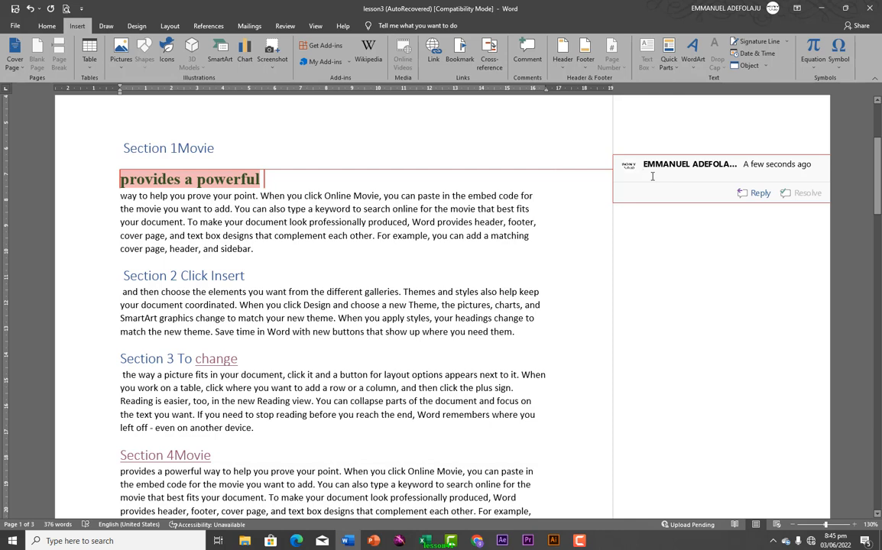
pyautogui.write('thi')
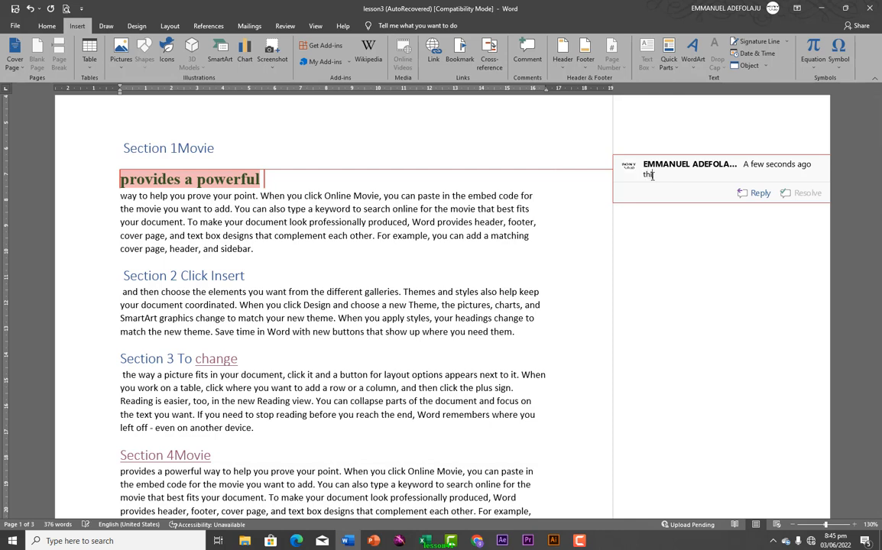
pyautogui.write('s is my main idea')
pyautogui.click(754, 193)
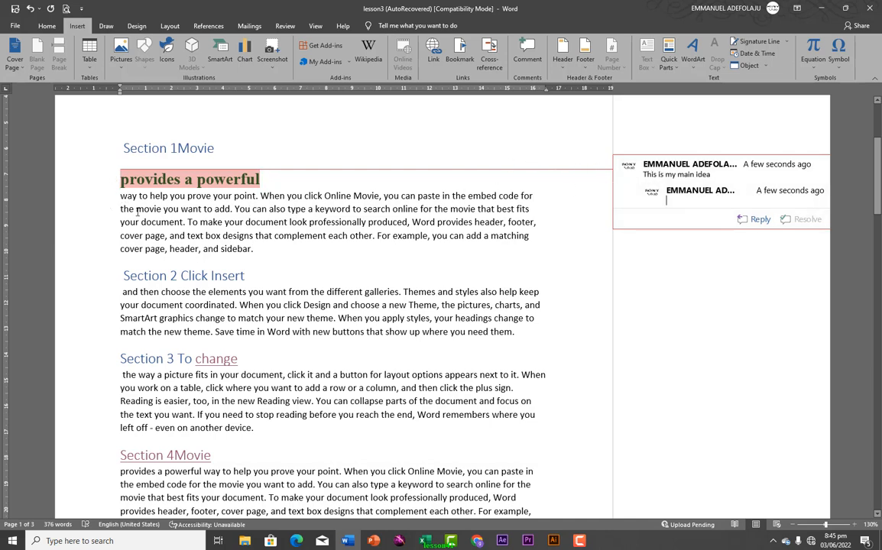
pyautogui.moveTo(116, 193); pyautogui.dragTo(270, 255)
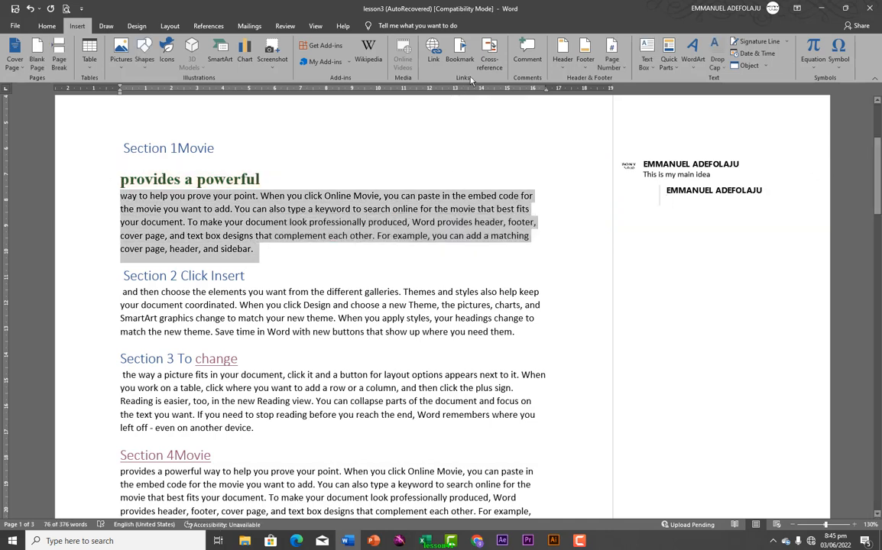
# Add a second comment, 'Can you more explanation on this', to the paragraph below the heading
pyautogui.click(527, 54)
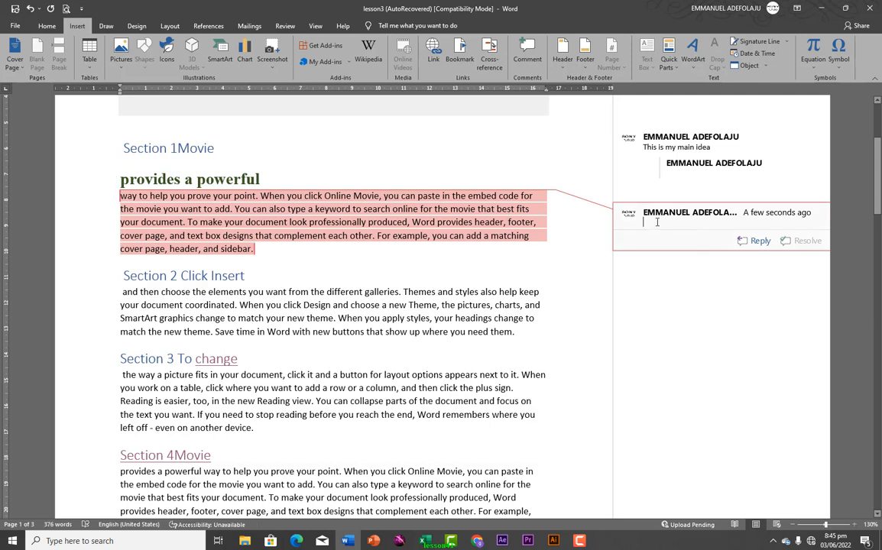
pyautogui.write('c')
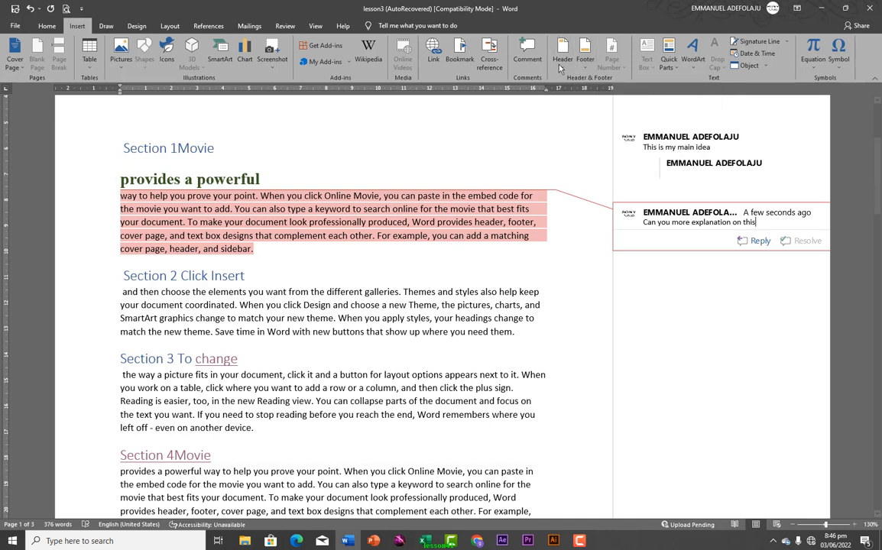
pyautogui.click(364, 357)
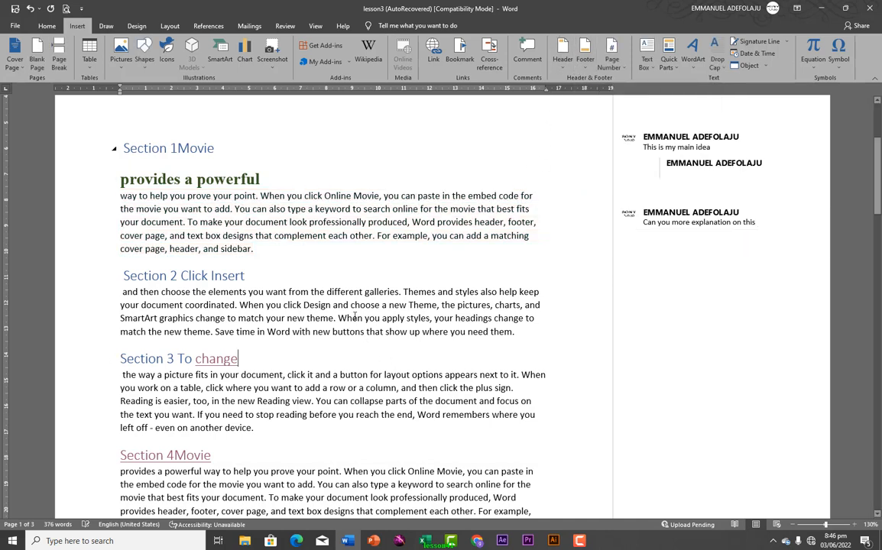
# Scroll back up to the Contents list at the top of page 1
pyautogui.scroll(3, 315, 199)
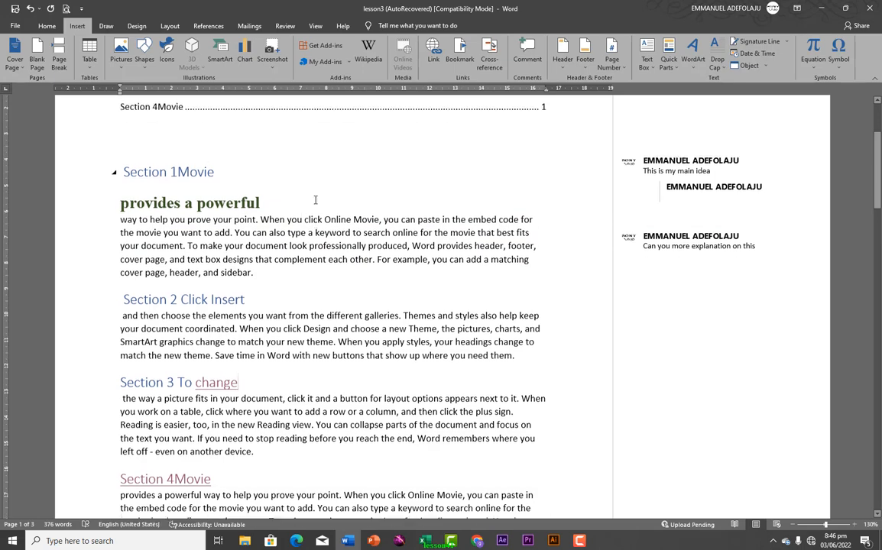
pyautogui.scroll(1, 792, 200)
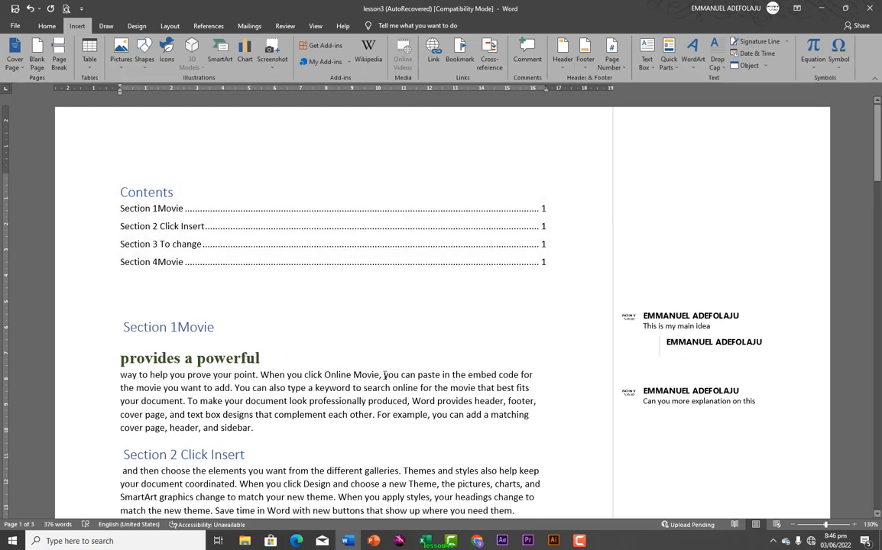
pyautogui.scroll(-10, 384, 374)
pyautogui.scroll(3, 341, 415)
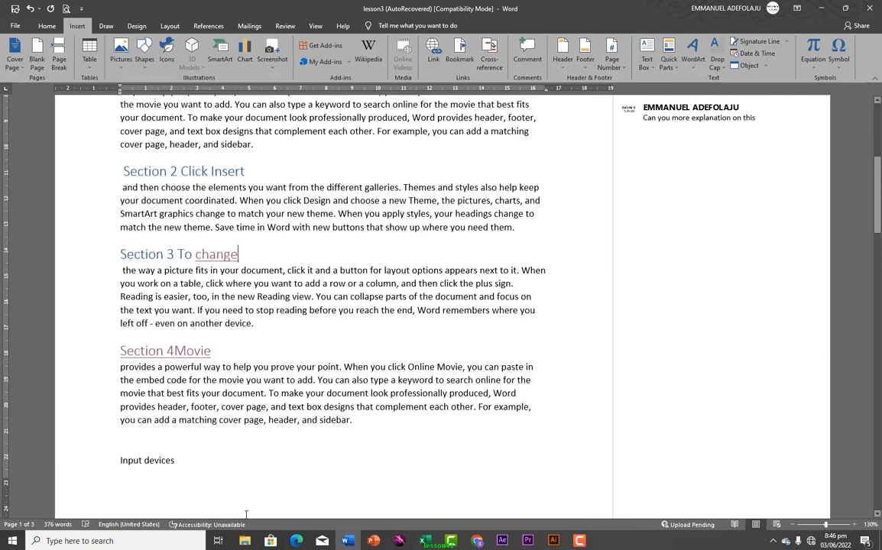
pyautogui.scroll(-1, 256, 484)
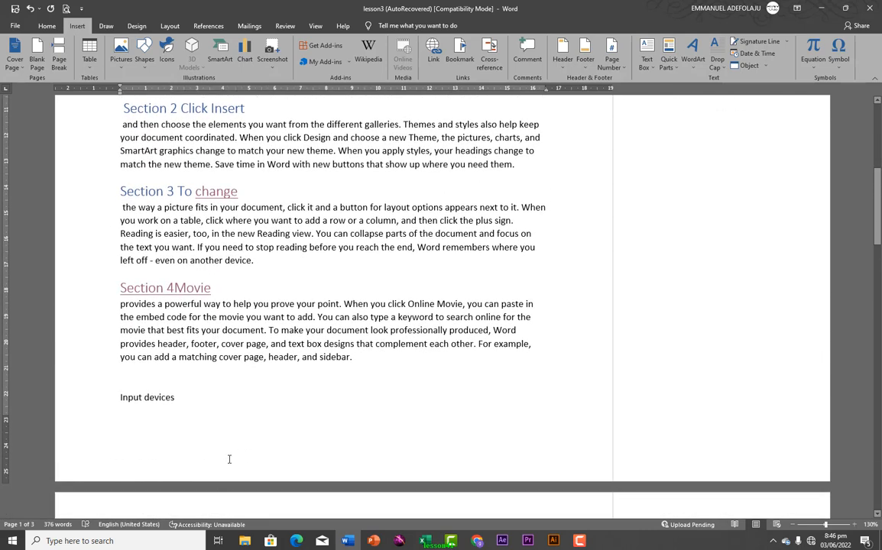
pyautogui.scroll(5, 244, 461)
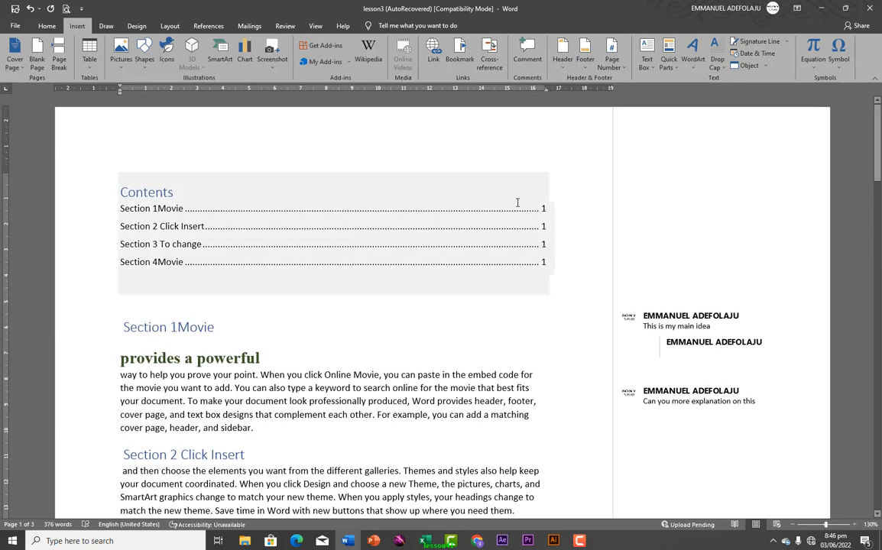
# Insert the Blank (Three Columns) header and select its first [Type here] placeholder
pyautogui.click(560, 54)
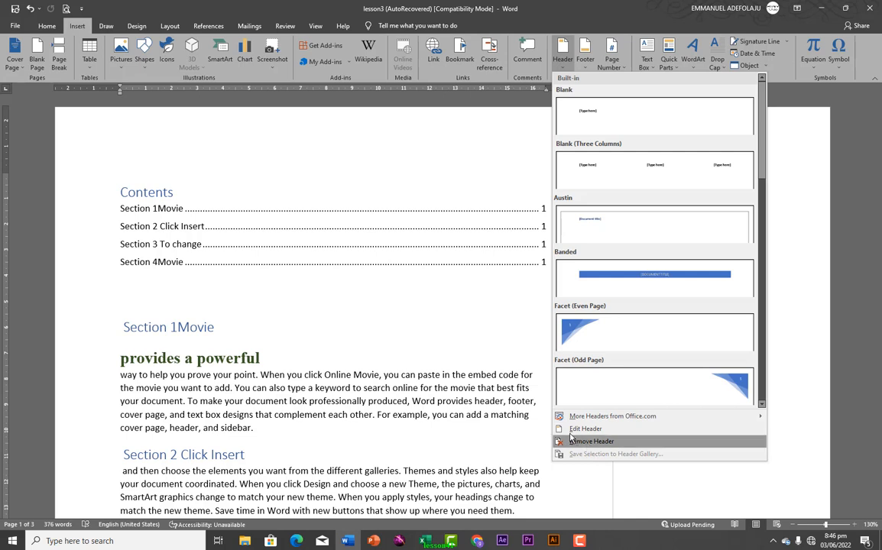
pyautogui.moveTo(651, 418)
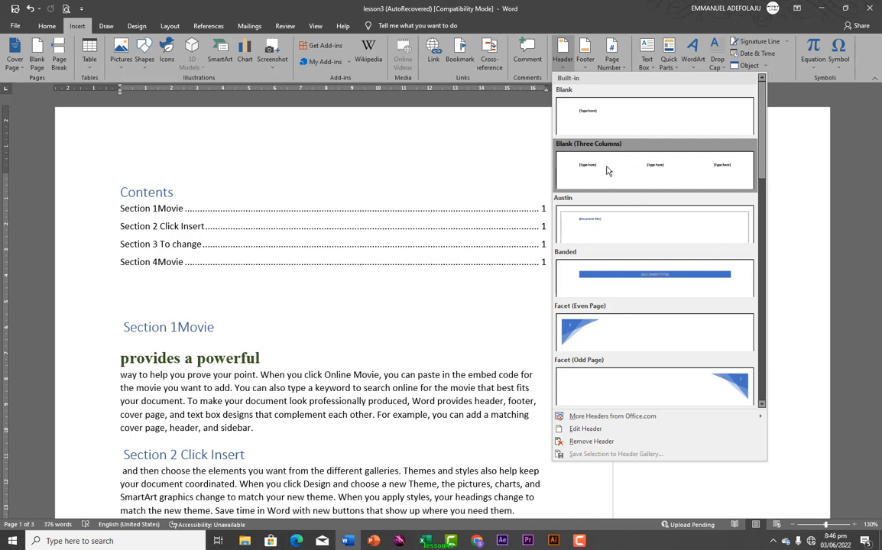
pyautogui.click(655, 173)
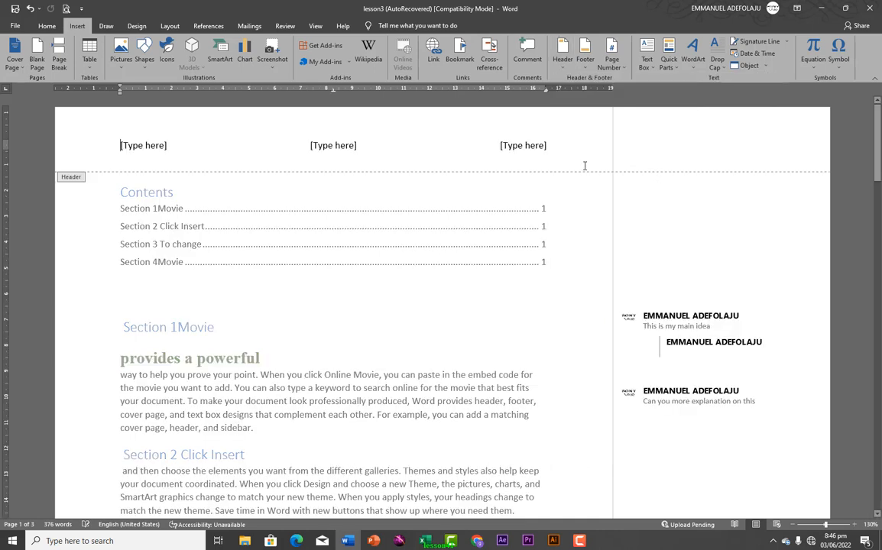
pyautogui.click(133, 145)
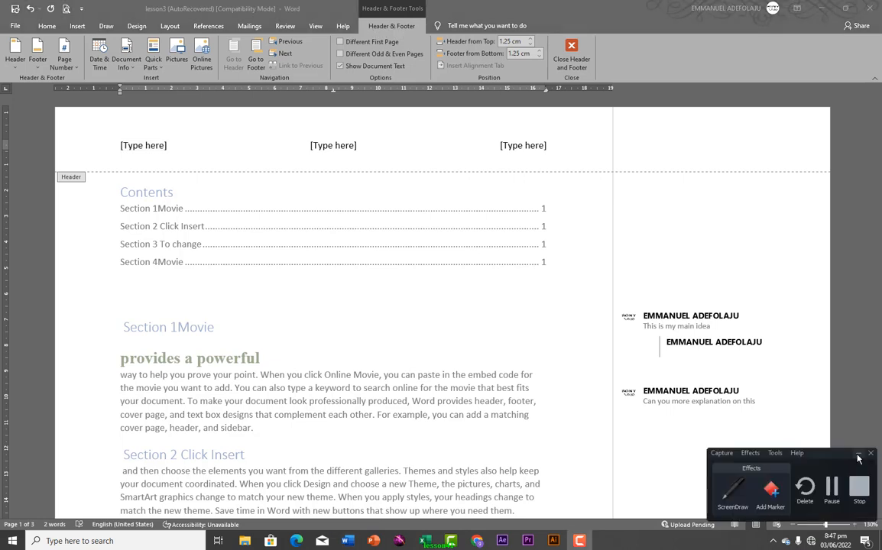
pyautogui.click(859, 459)
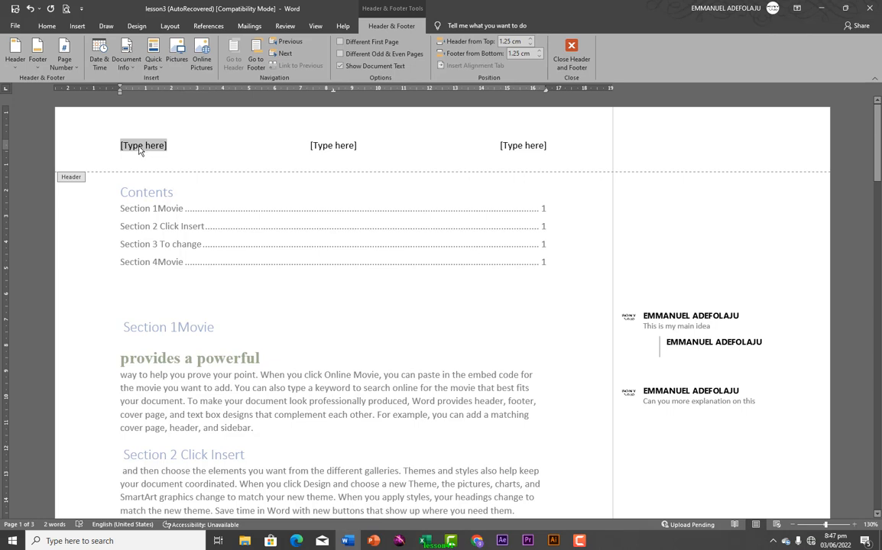
# Insert the date Friday, June 3, 2022, then the author's name in the middle placeholder
pyautogui.click(99, 51)
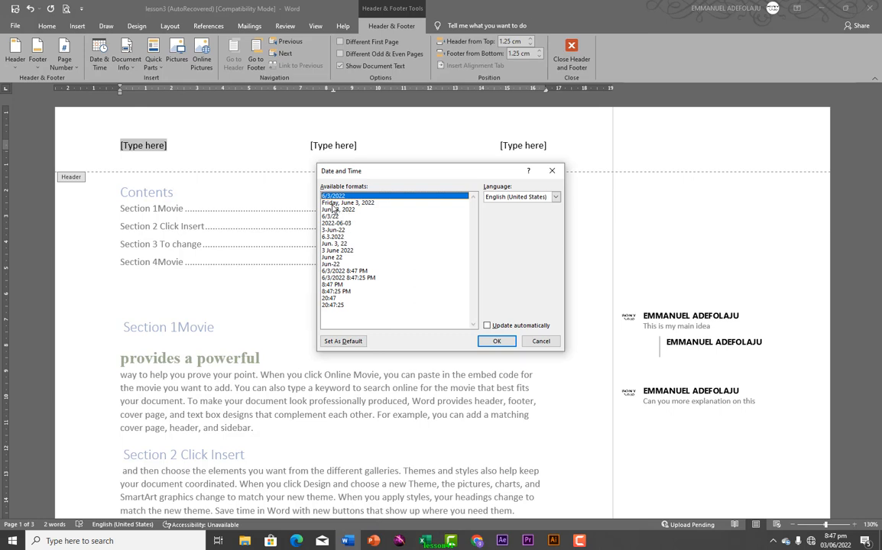
pyautogui.click(336, 203)
pyautogui.click(497, 341)
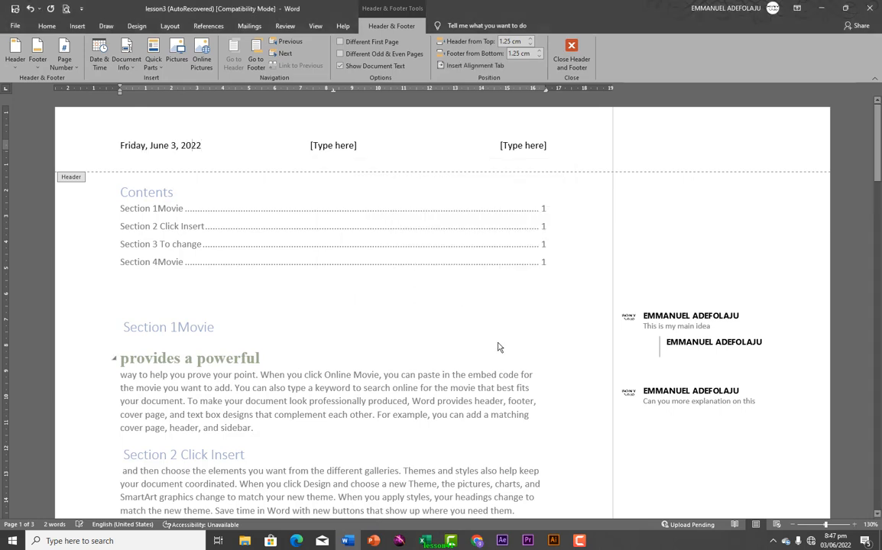
pyautogui.click(326, 146)
pyautogui.write('adef')
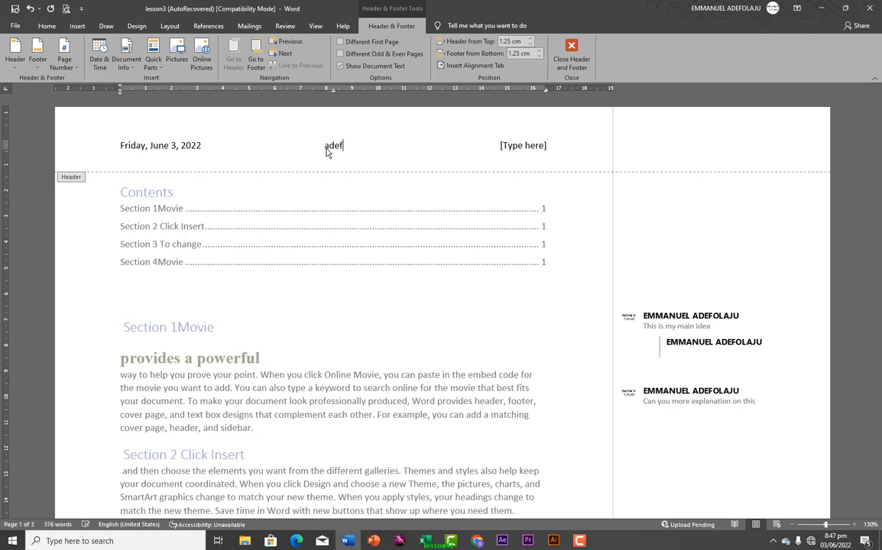
pyautogui.write('olaju emmanuel')
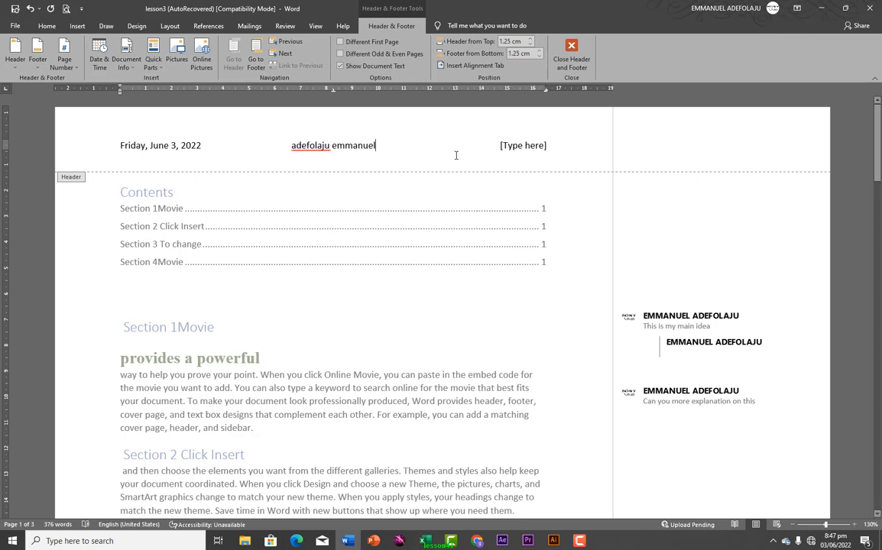
# Select the third header placeholder and browse for a picture in Downloads
pyautogui.click(529, 147)
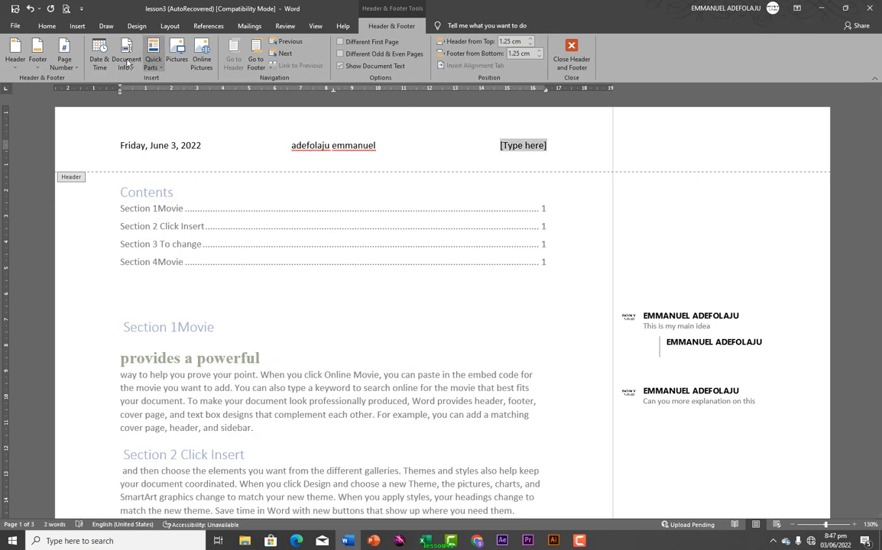
pyautogui.click(179, 55)
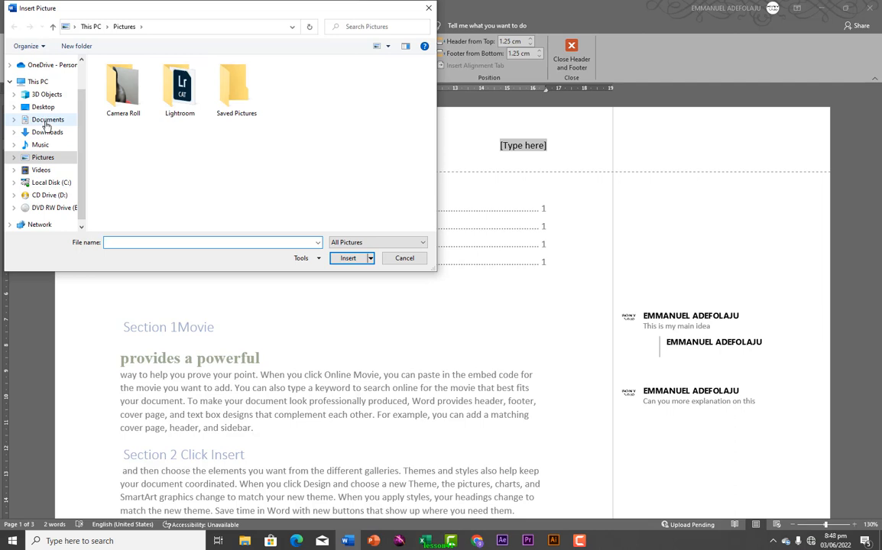
pyautogui.click(46, 134)
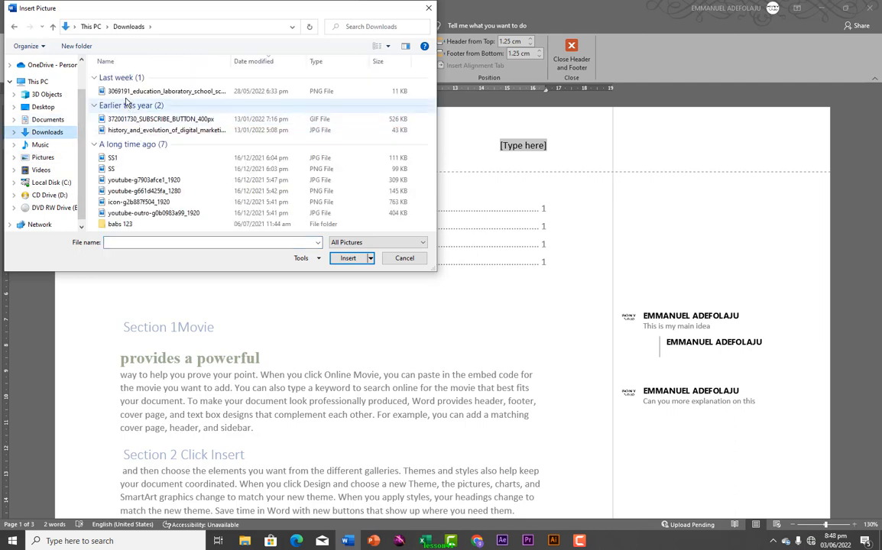
# Cancel the picture and put the file name 'lesson3 (AutoRecovered)' in the third header slot
pyautogui.click(127, 92)
pyautogui.click(348, 258)
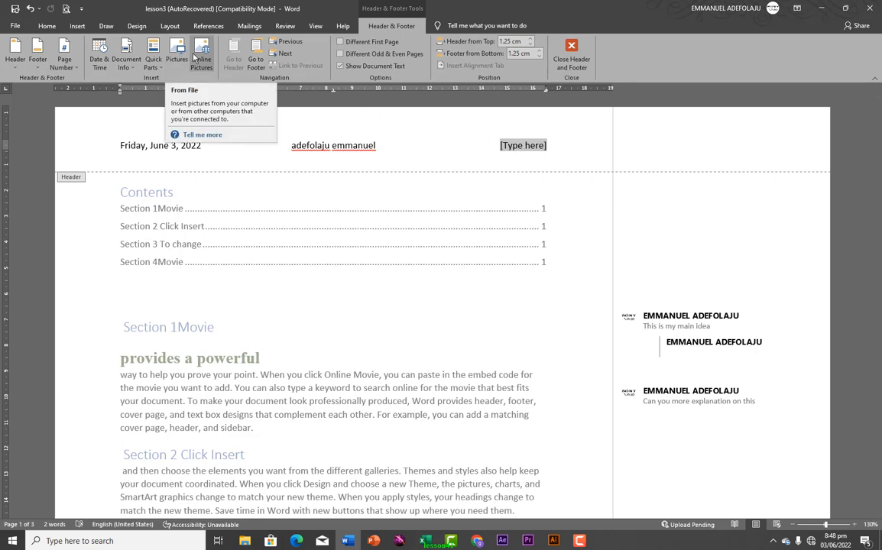
pyautogui.click(134, 71)
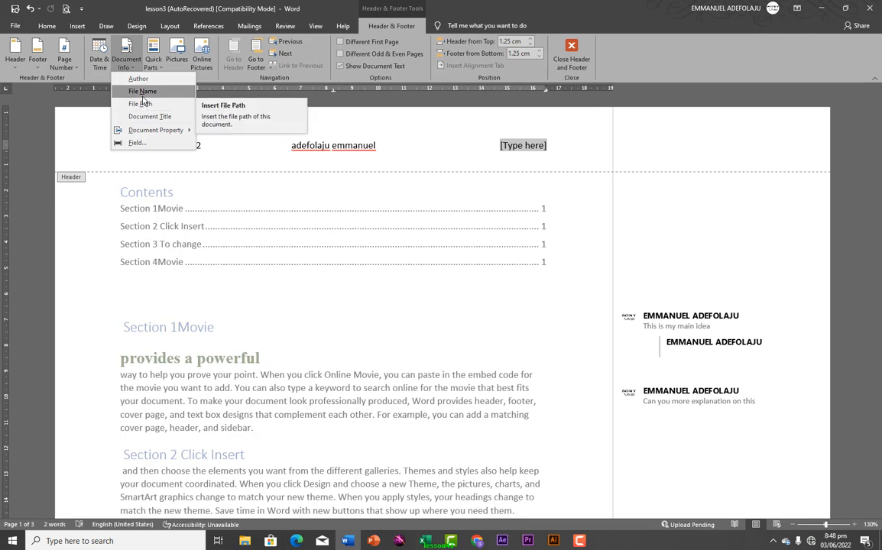
pyautogui.click(141, 92)
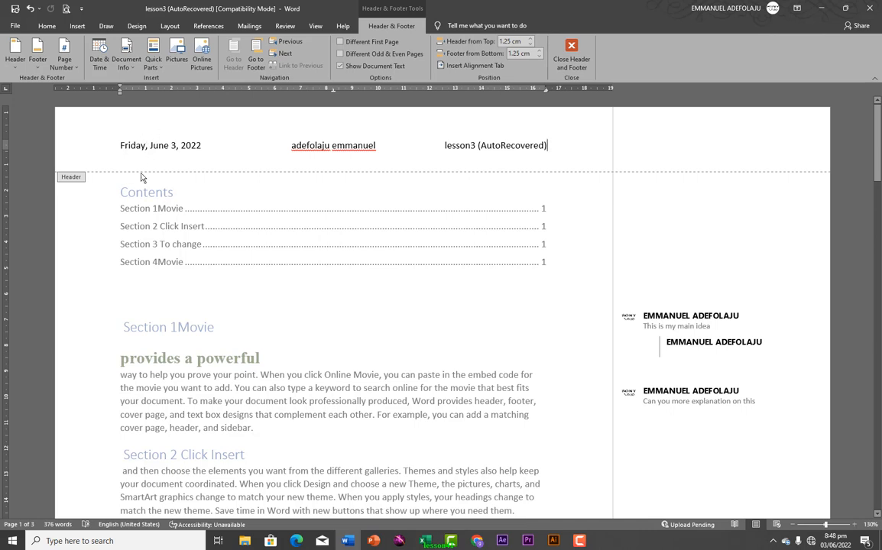
pyautogui.doubleClick(86, 224)
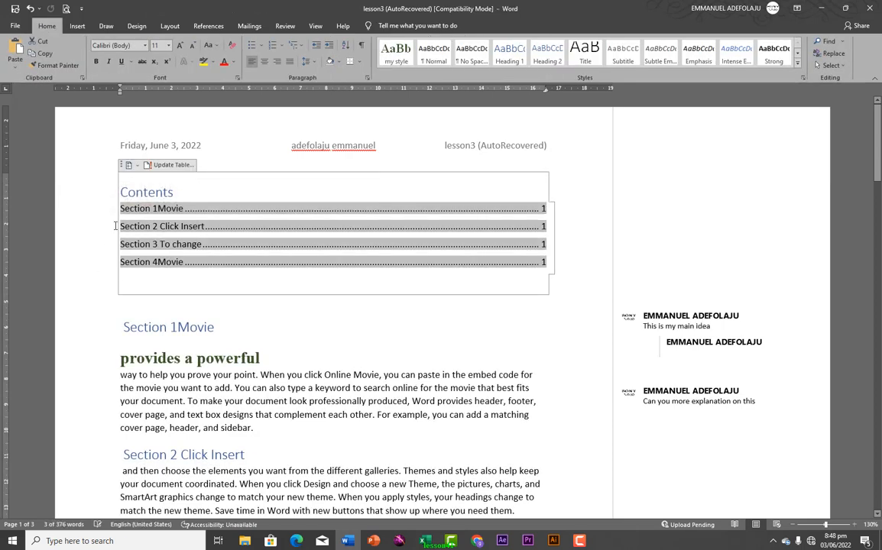
pyautogui.click(90, 197)
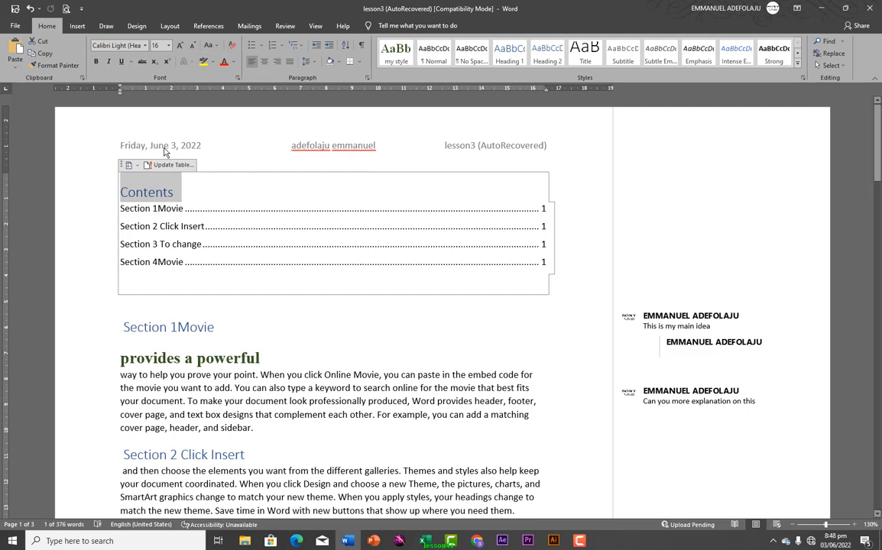
pyautogui.scroll(-10, 276, 291)
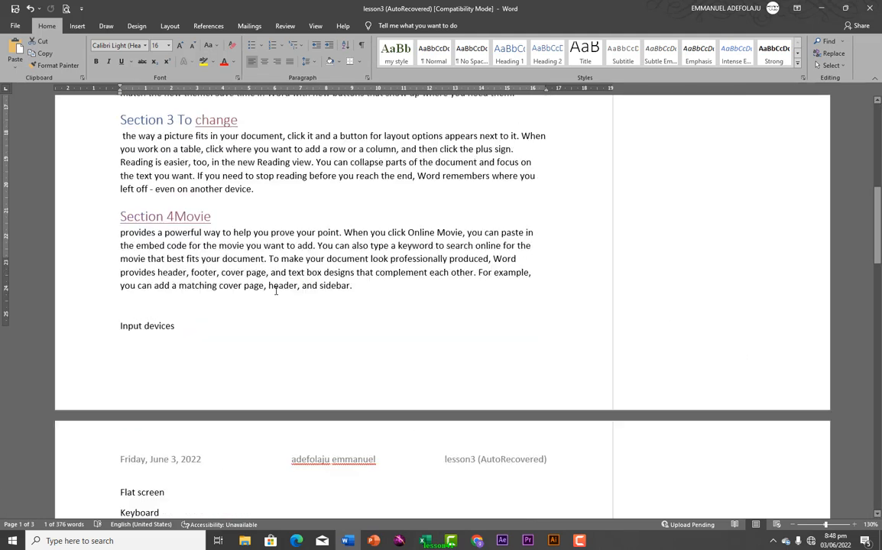
pyautogui.scroll(-2, 276, 295)
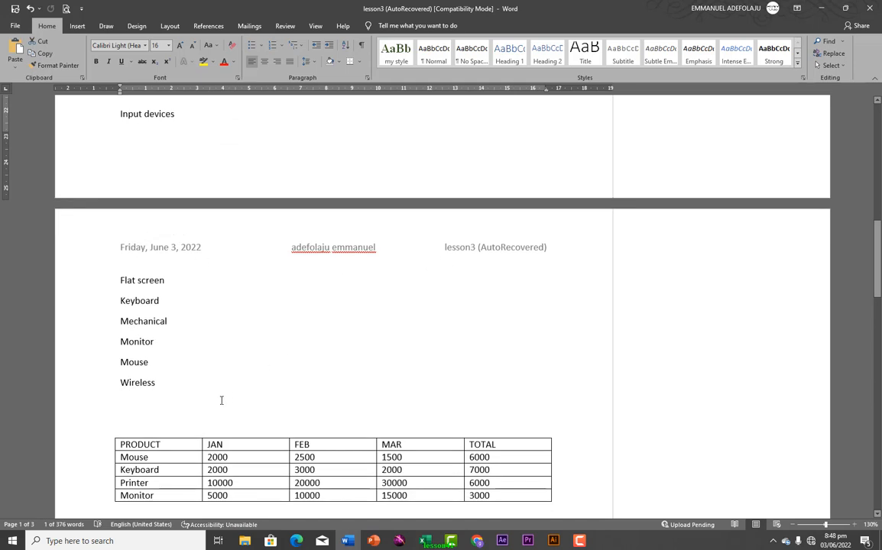
pyautogui.scroll(-3, 229, 403)
pyautogui.scroll(-10, 233, 405)
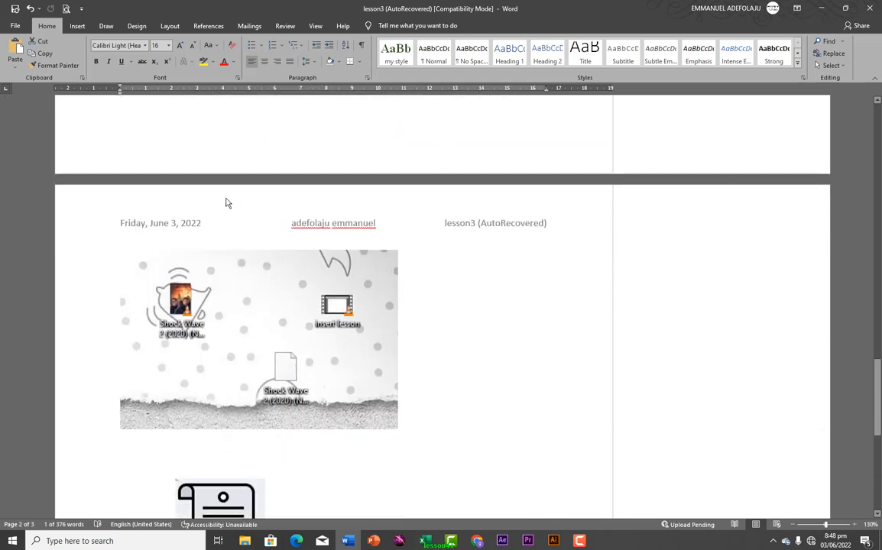
pyautogui.scroll(10, 369, 236)
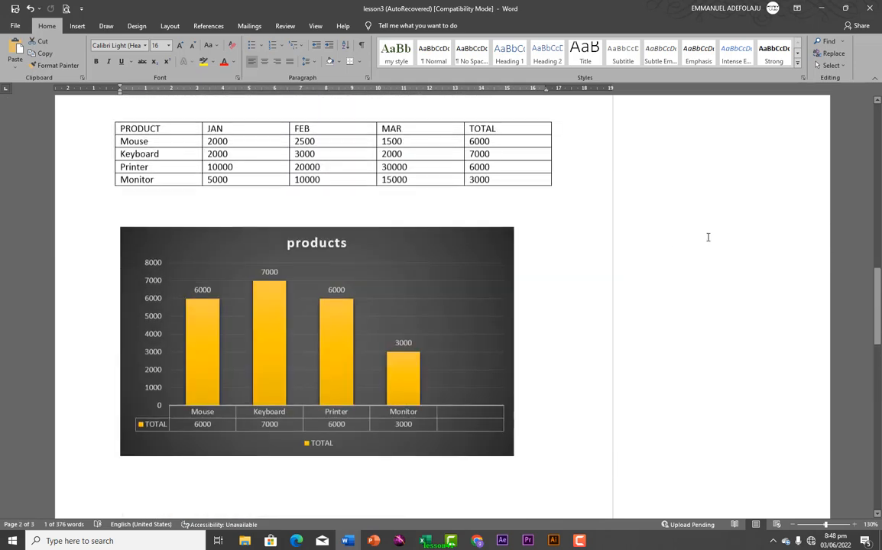
pyautogui.moveTo(873, 303); pyautogui.dragTo(874, 134)
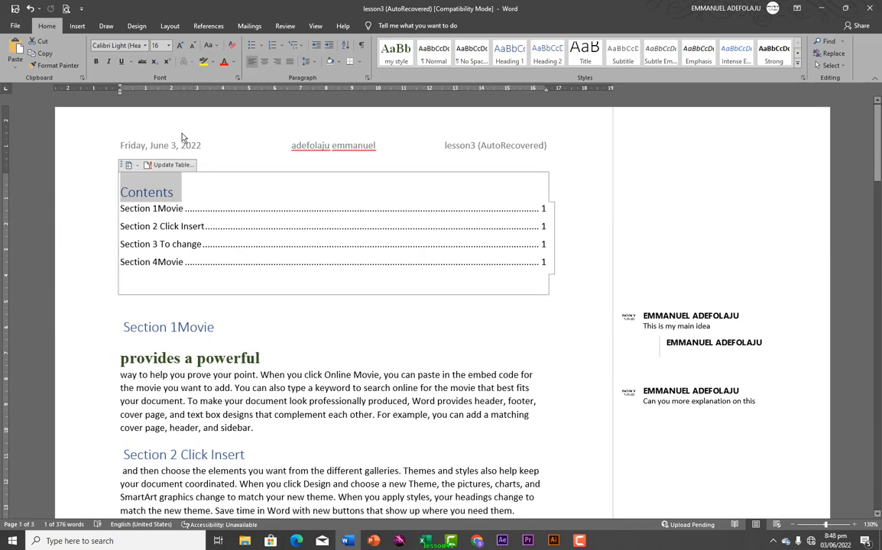
pyautogui.doubleClick(206, 125)
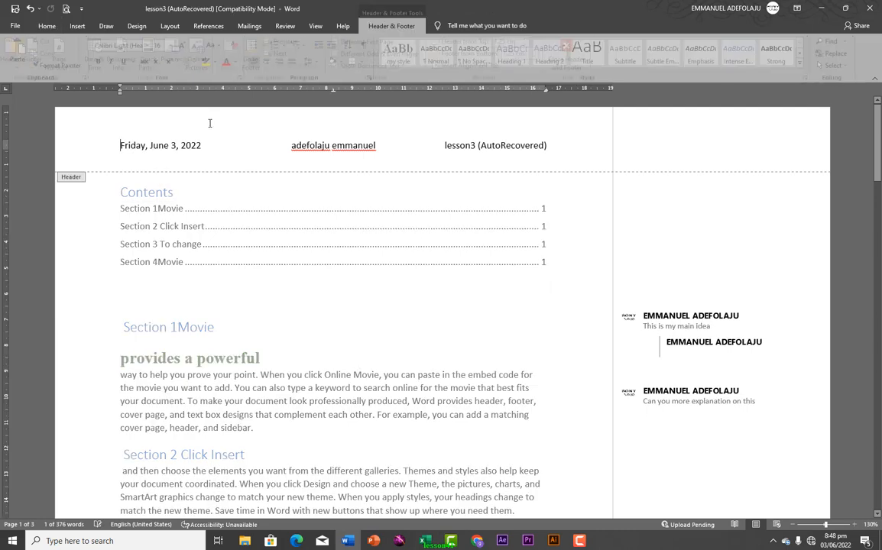
pyautogui.doubleClick(97, 218)
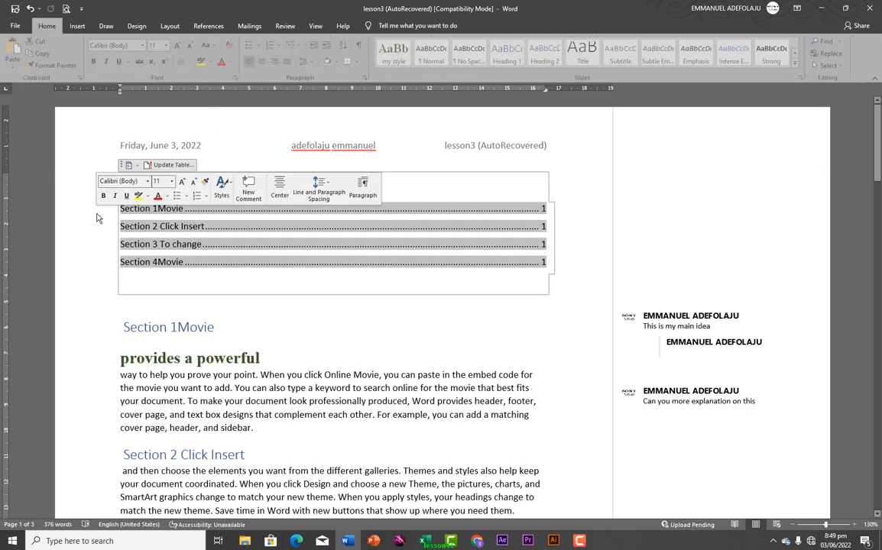
pyautogui.click(220, 124)
pyautogui.doubleClick(220, 125)
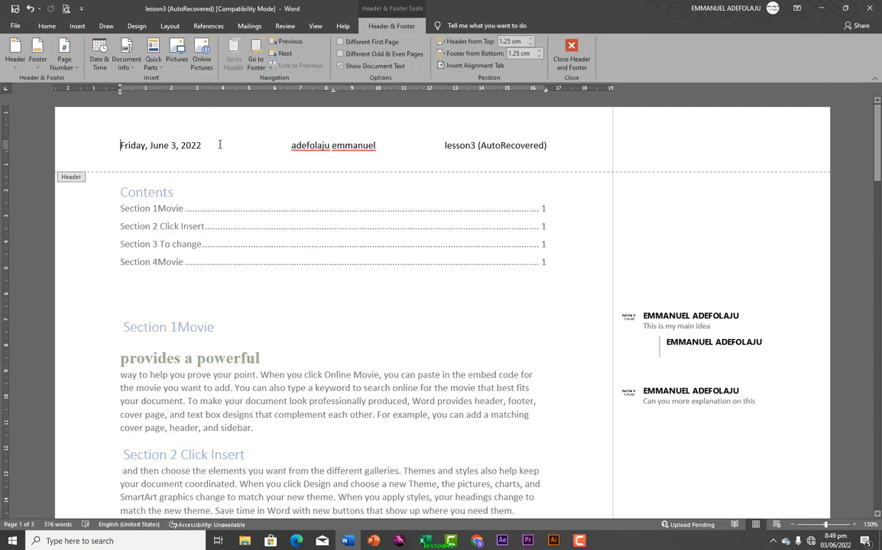
pyautogui.doubleClick(409, 333)
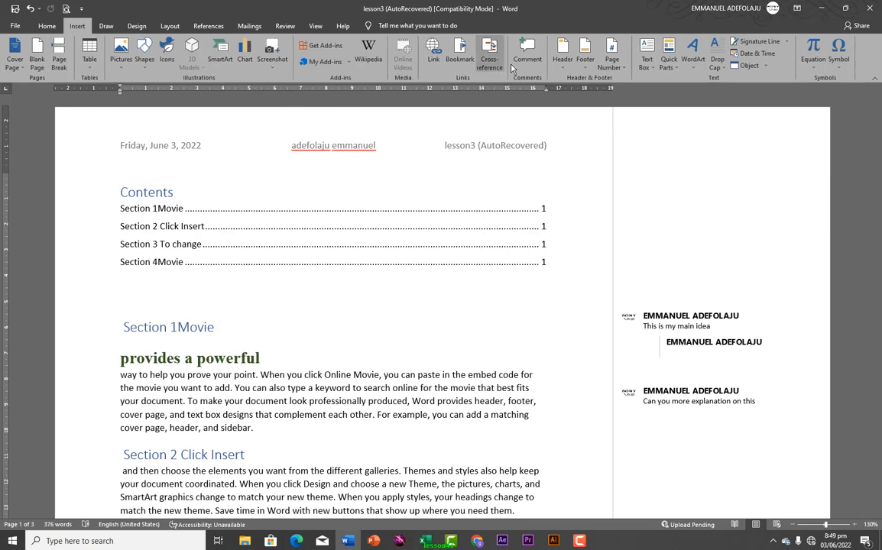
# Apply the Blank (Three Columns) header design and close header editing
pyautogui.click(562, 58)
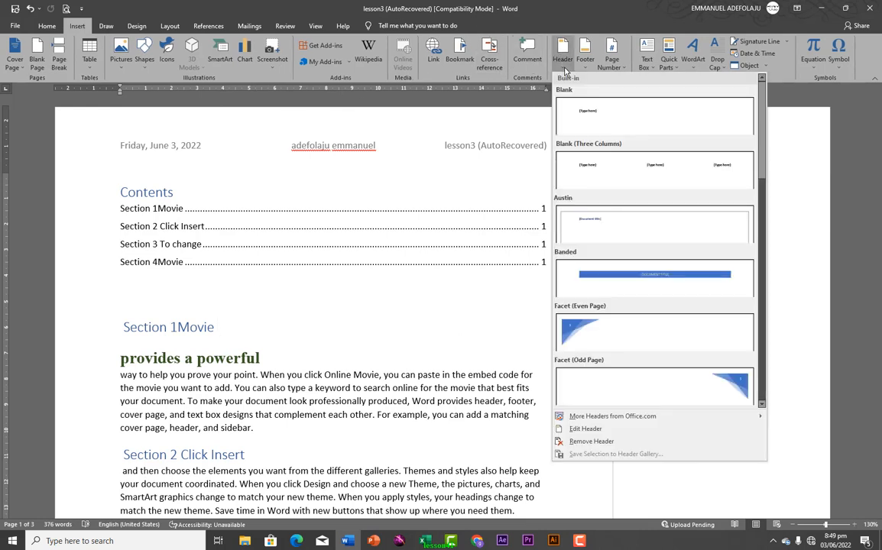
pyautogui.click(562, 55)
pyautogui.click(562, 54)
pyautogui.click(541, 160)
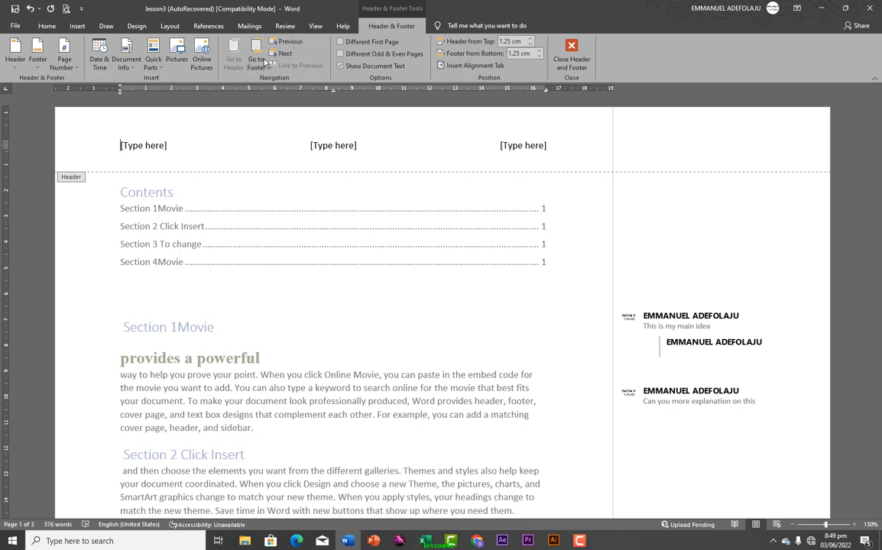
pyautogui.click(571, 56)
# Add a Blank footer to the document
pyautogui.scroll(-4, 384, 291)
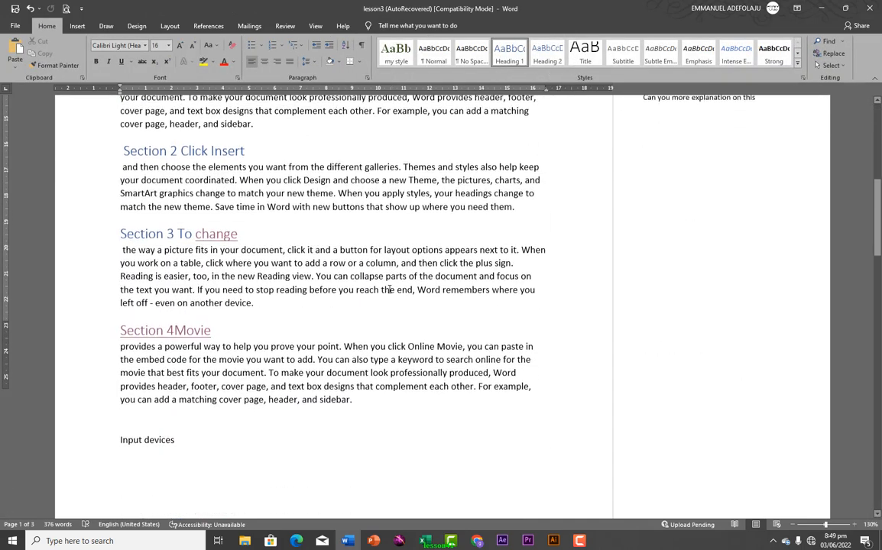
pyautogui.scroll(-3, 393, 287)
pyautogui.scroll(1, 399, 257)
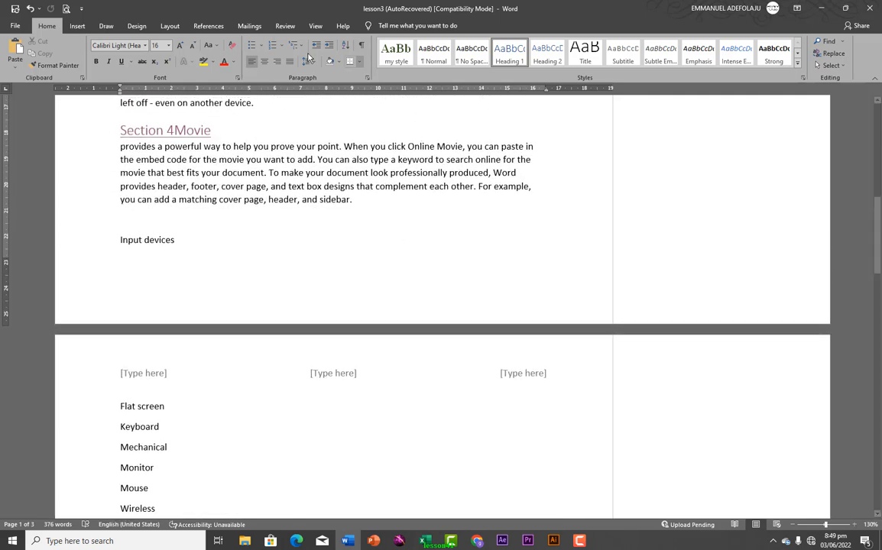
pyautogui.click(77, 25)
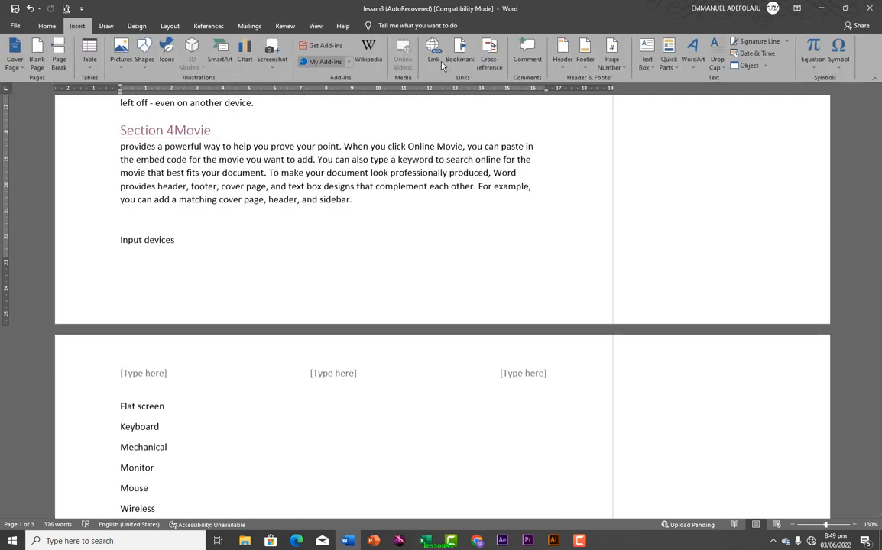
pyautogui.click(584, 57)
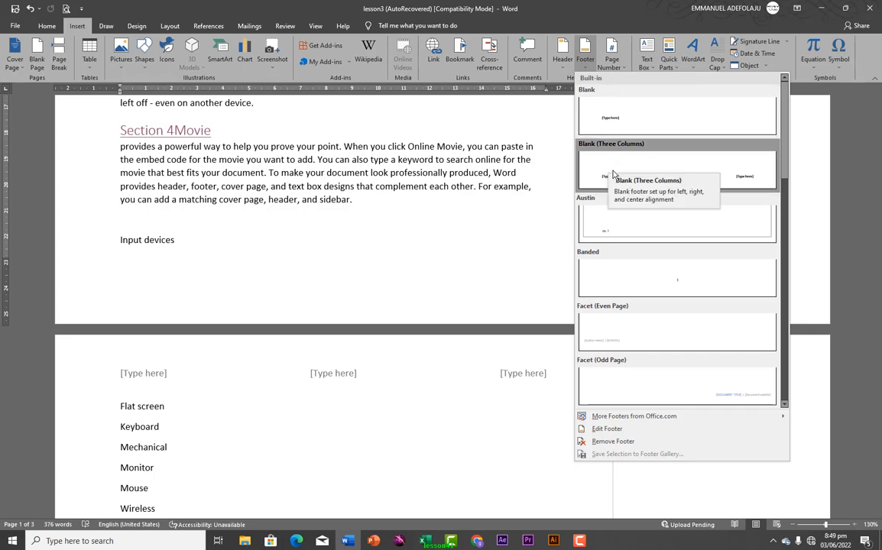
pyautogui.click(610, 122)
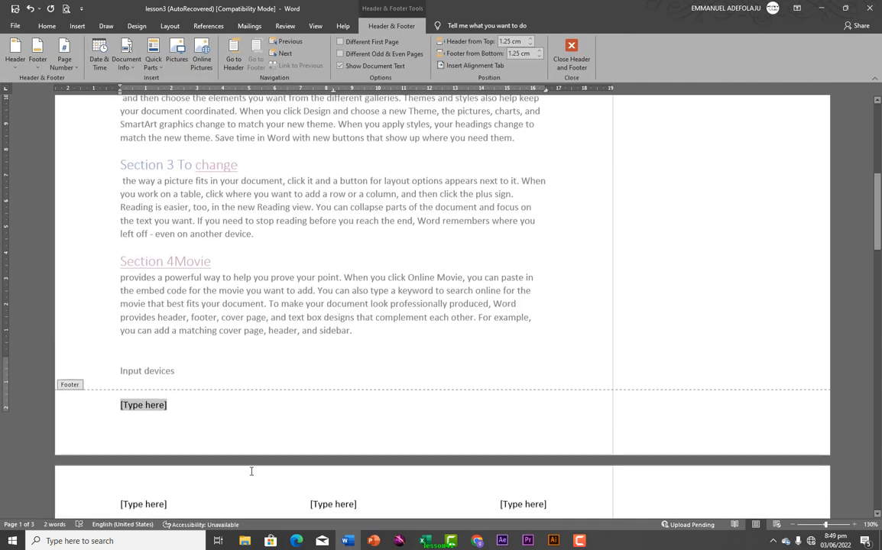
# Fill the footer with the document's file path and the date and time 6/3/2022 8:50 PM
pyautogui.scroll(-1, 173, 432)
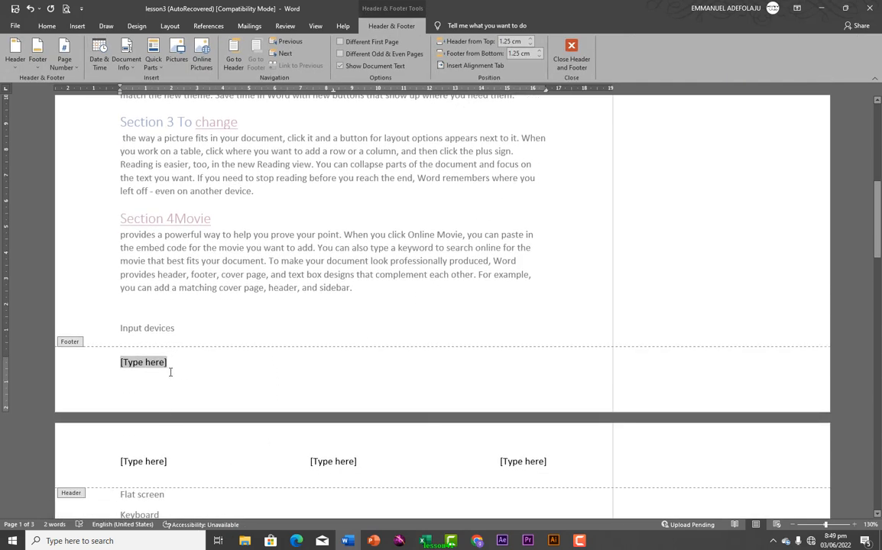
pyautogui.click(132, 71)
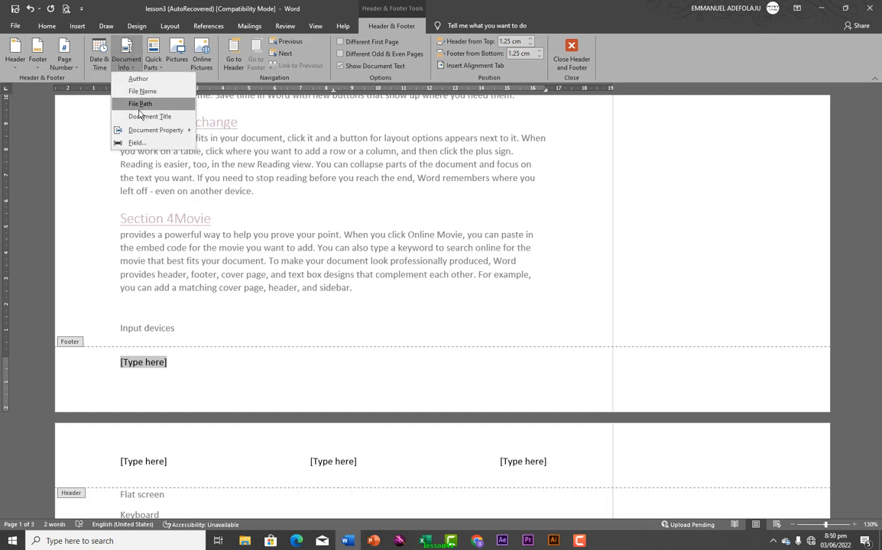
pyautogui.click(139, 104)
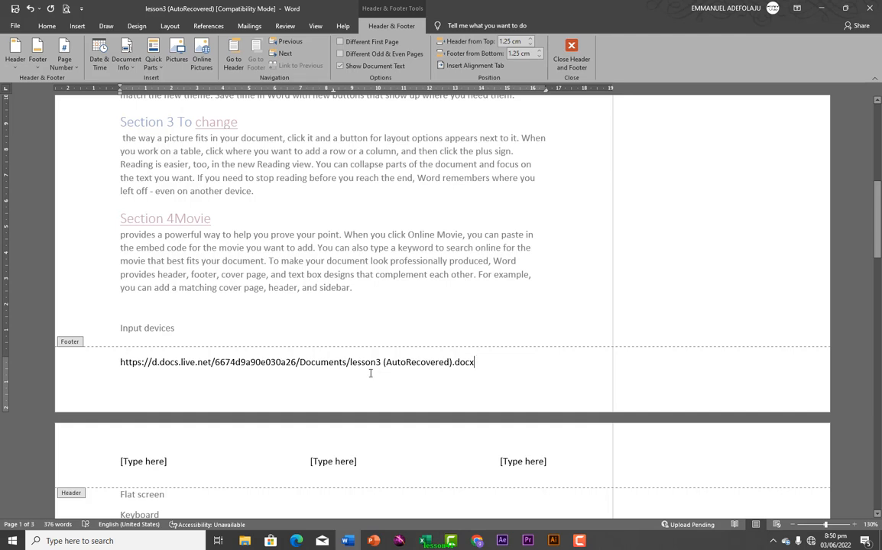
pyautogui.click(97, 55)
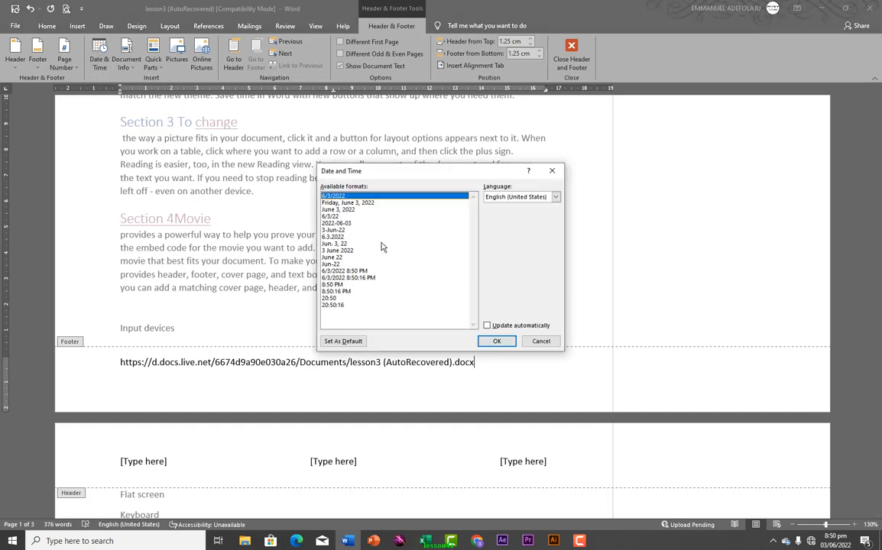
pyautogui.click(343, 271)
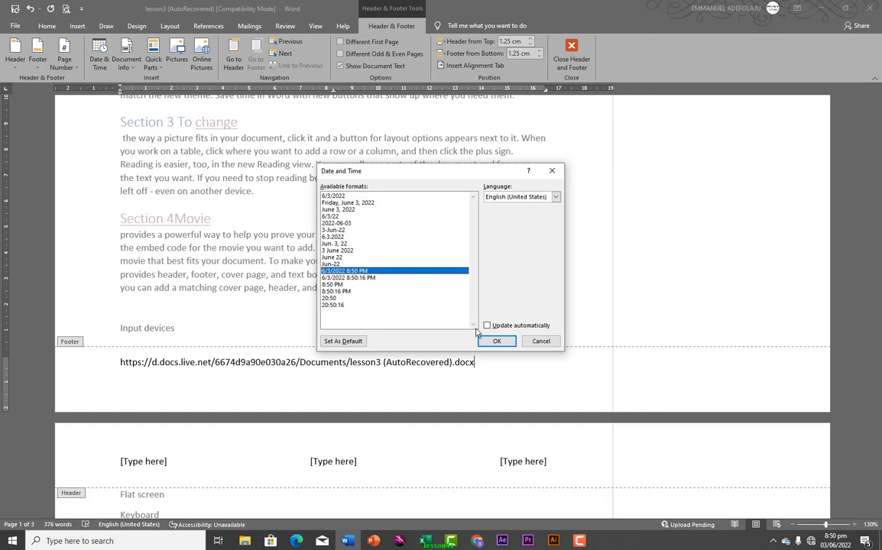
pyautogui.click(498, 341)
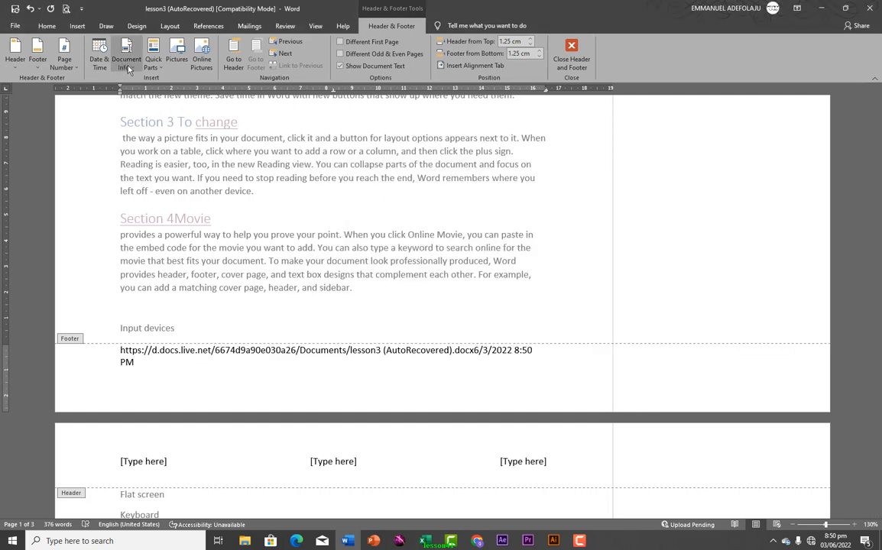
# Replace the footer with a Plain Number 2 centred page number and close footer editing
pyautogui.click(74, 70)
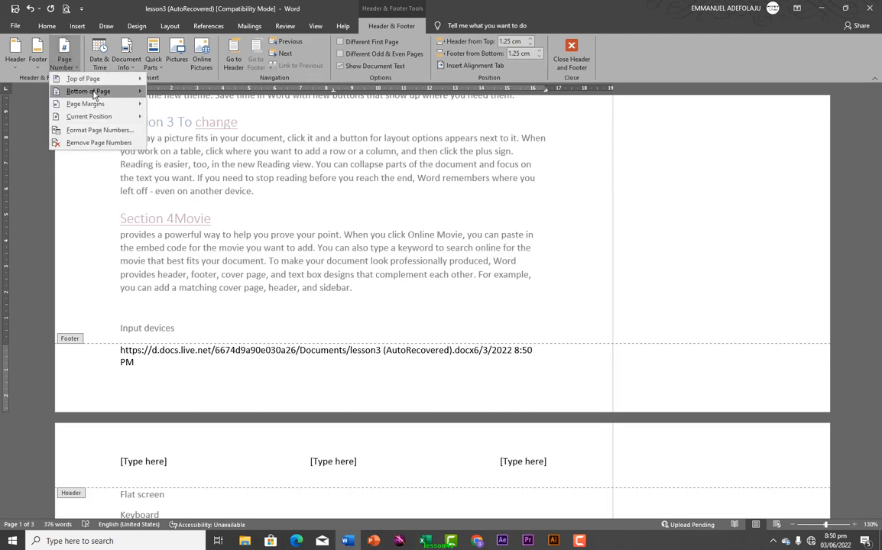
pyautogui.moveTo(94, 94)
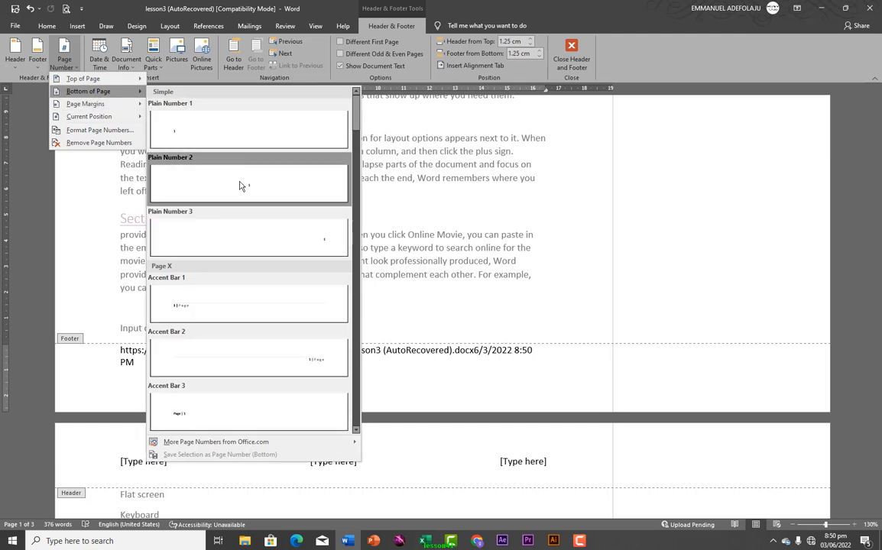
pyautogui.click(242, 187)
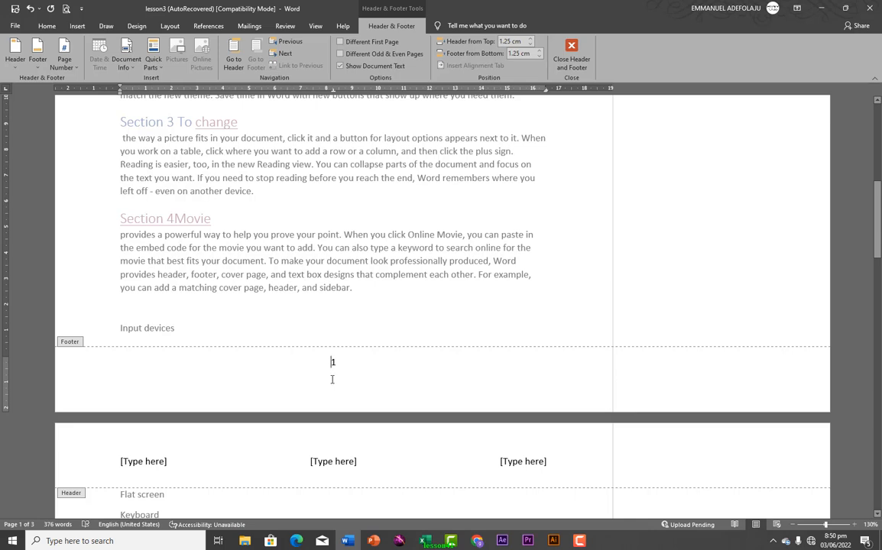
pyautogui.doubleClick(393, 307)
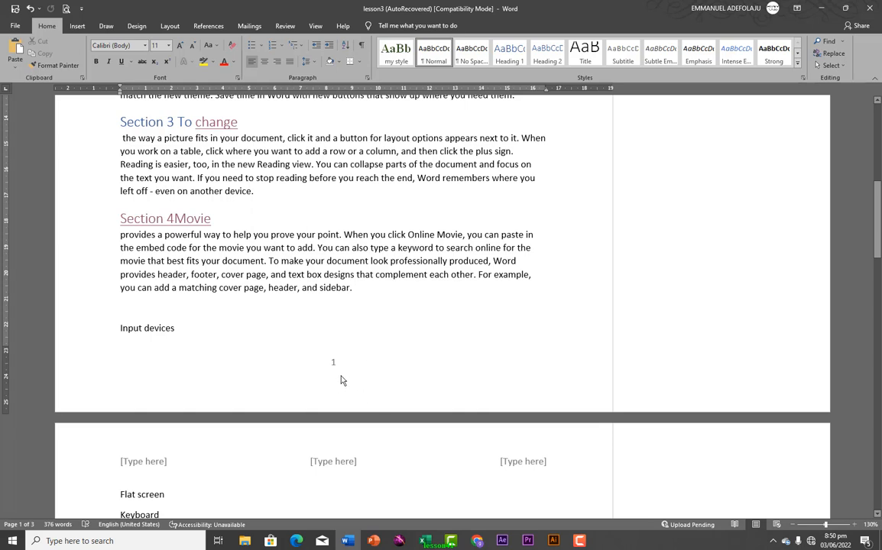
pyautogui.doubleClick(304, 380)
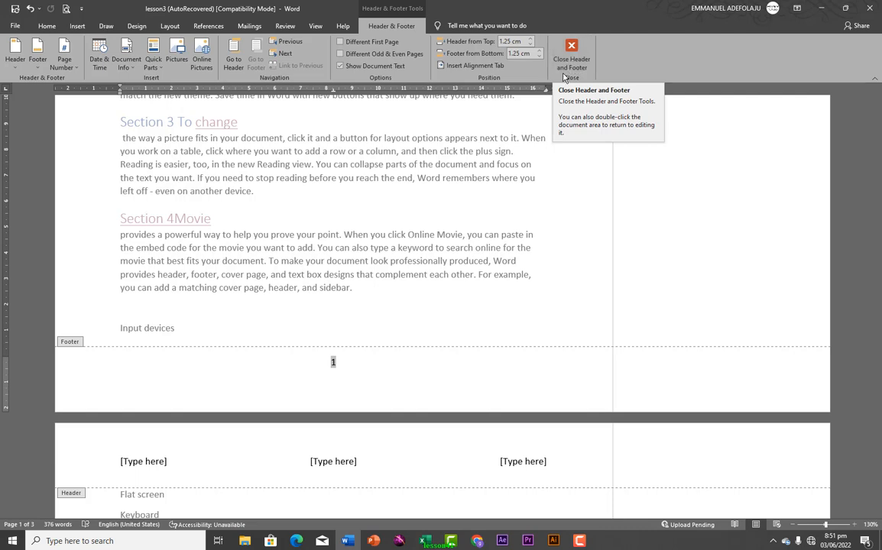
pyautogui.doubleClick(526, 223)
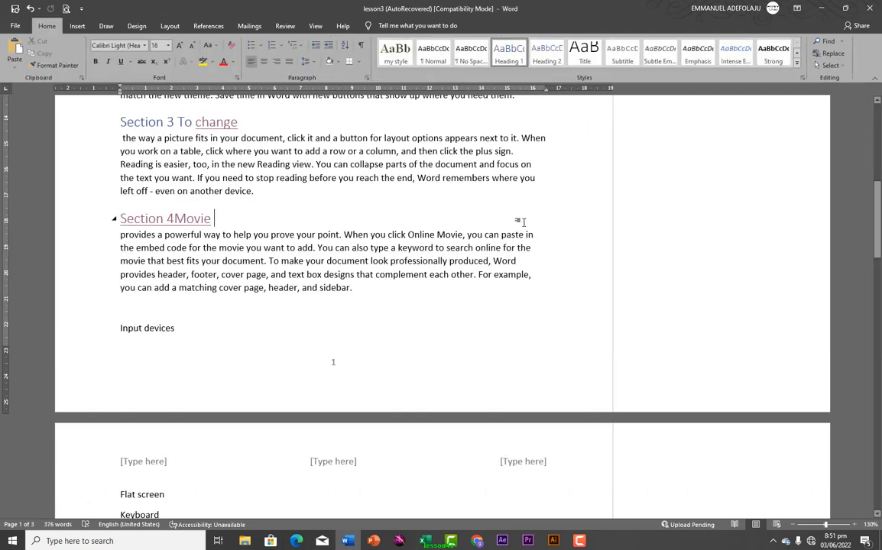
pyautogui.scroll(7, 405, 297)
pyautogui.scroll(4, 405, 297)
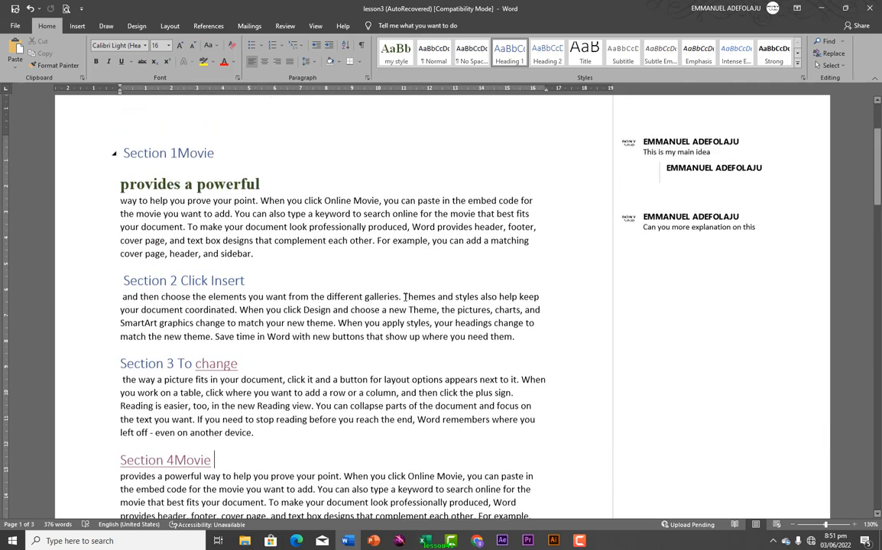
pyautogui.click(467, 262)
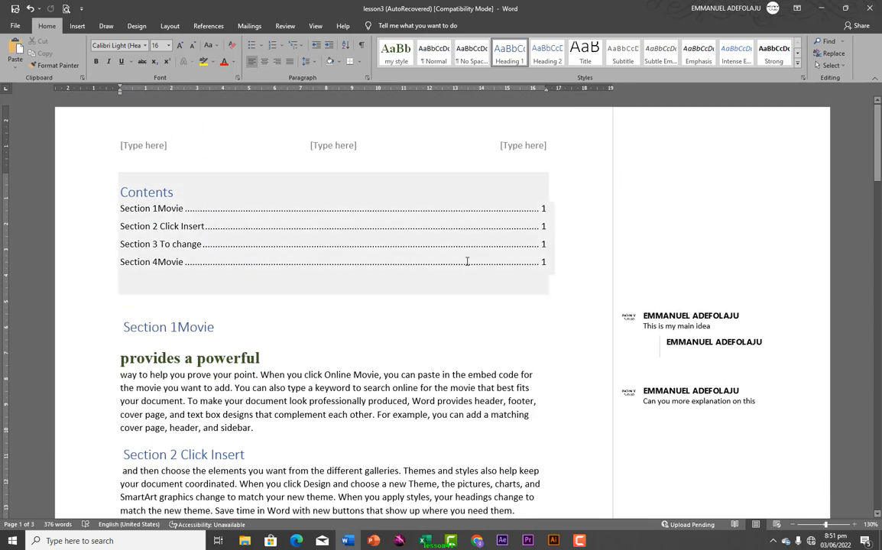
pyautogui.scroll(-5, 372, 378)
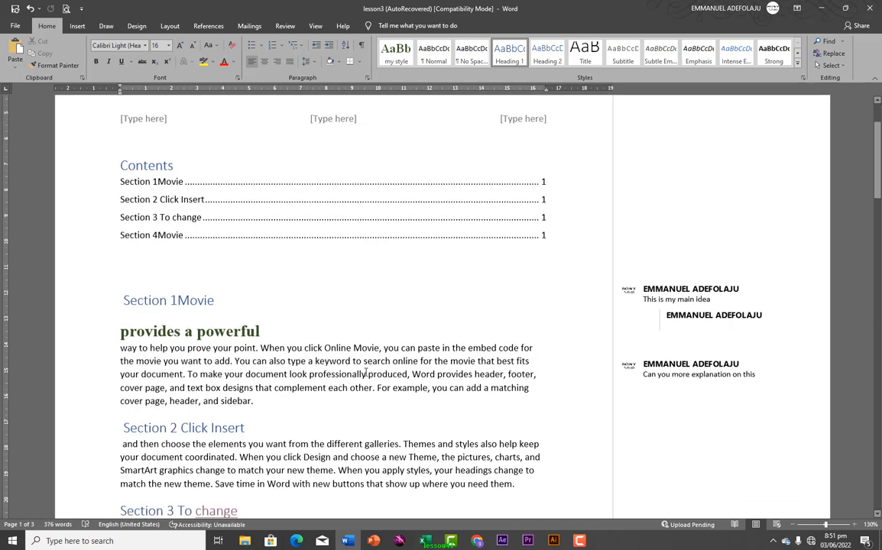
pyautogui.scroll(-1, 297, 316)
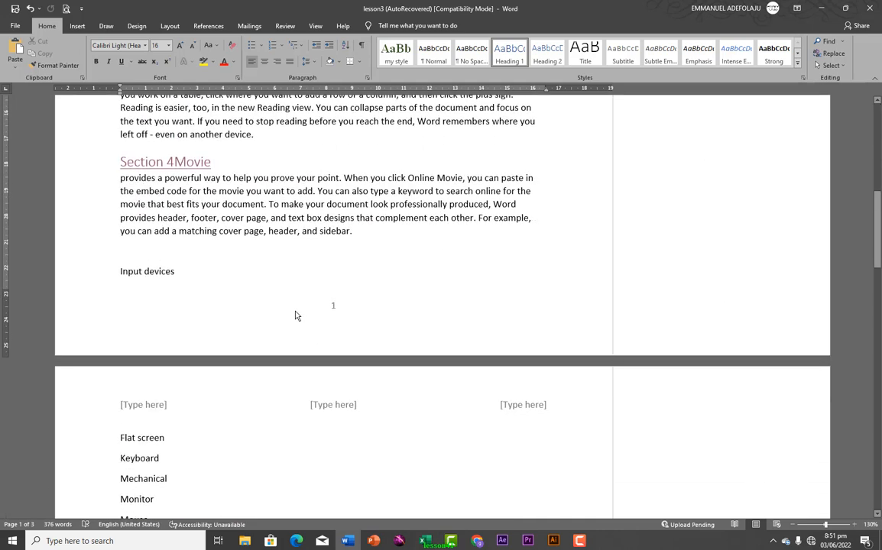
pyautogui.click(77, 26)
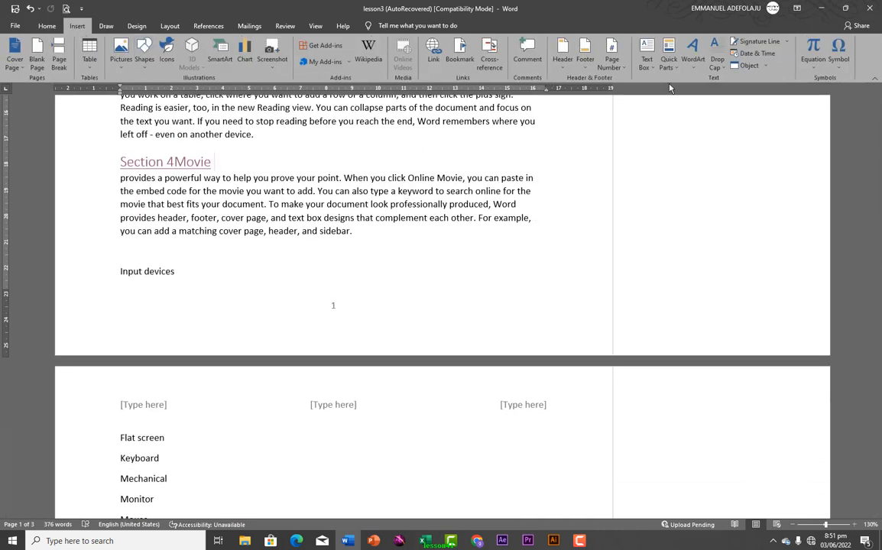
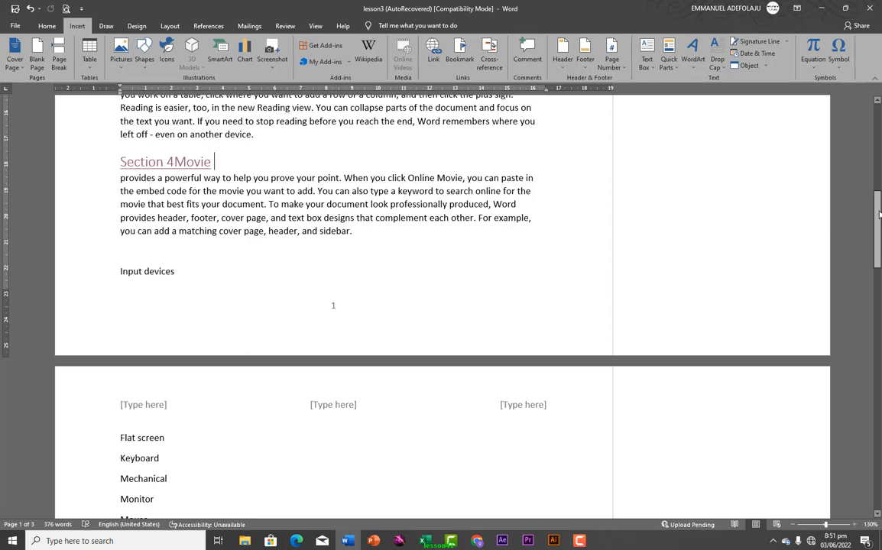
# Put Plain Number 2 page numbers centred in the footer and return to the body text
pyautogui.moveTo(879, 214); pyautogui.dragTo(771, 95)
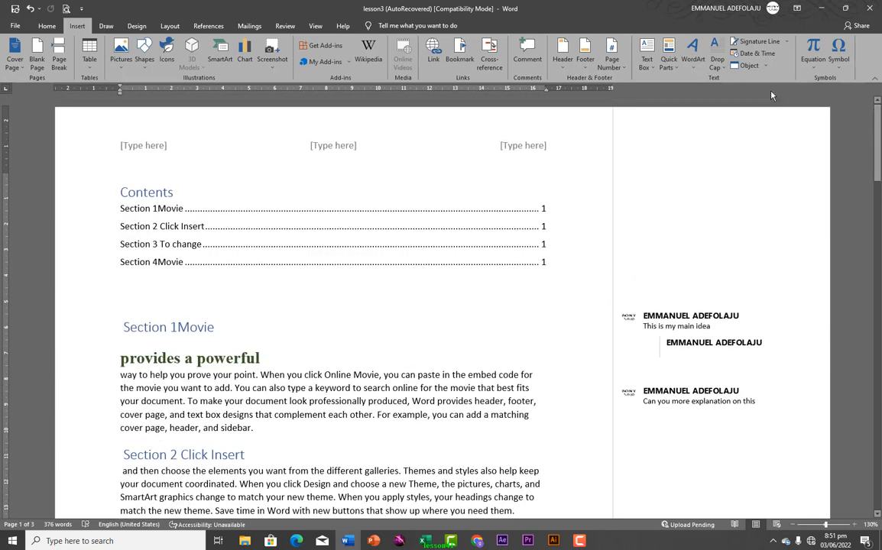
pyautogui.click(612, 55)
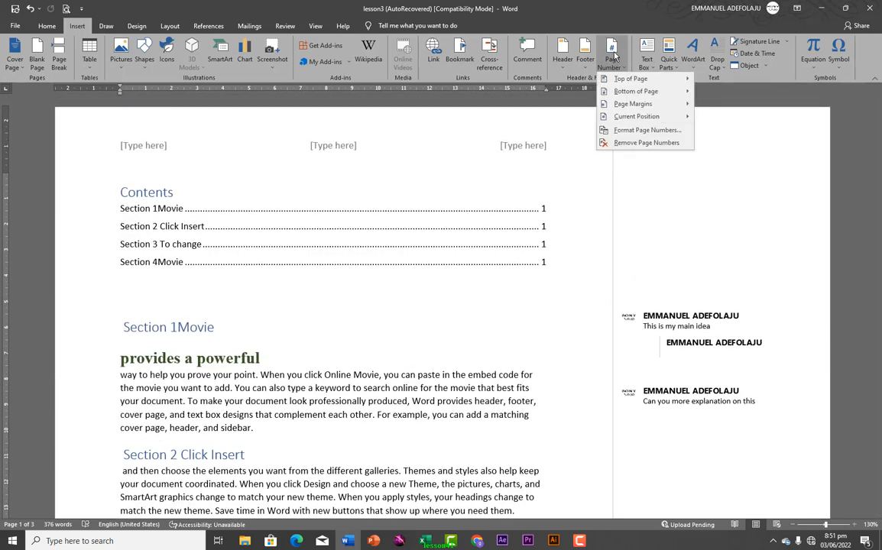
pyautogui.moveTo(622, 85)
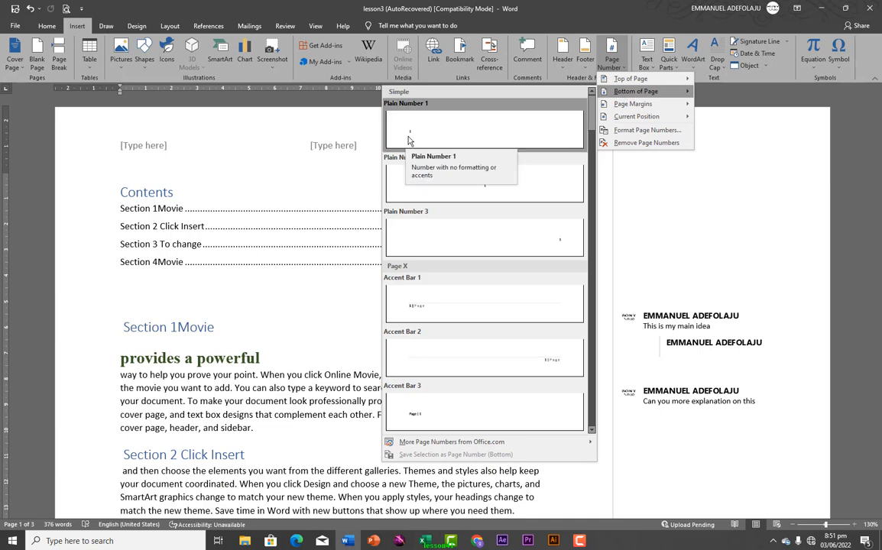
pyautogui.click(480, 188)
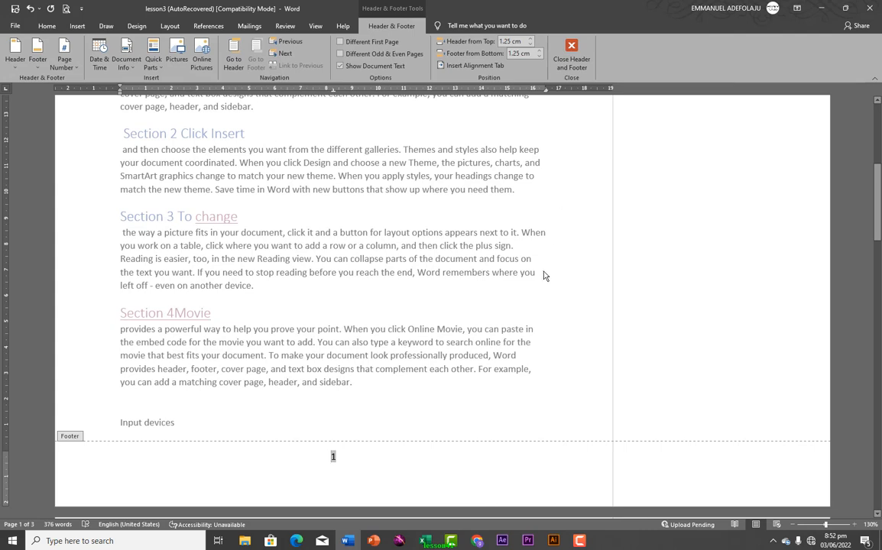
pyautogui.doubleClick(564, 146)
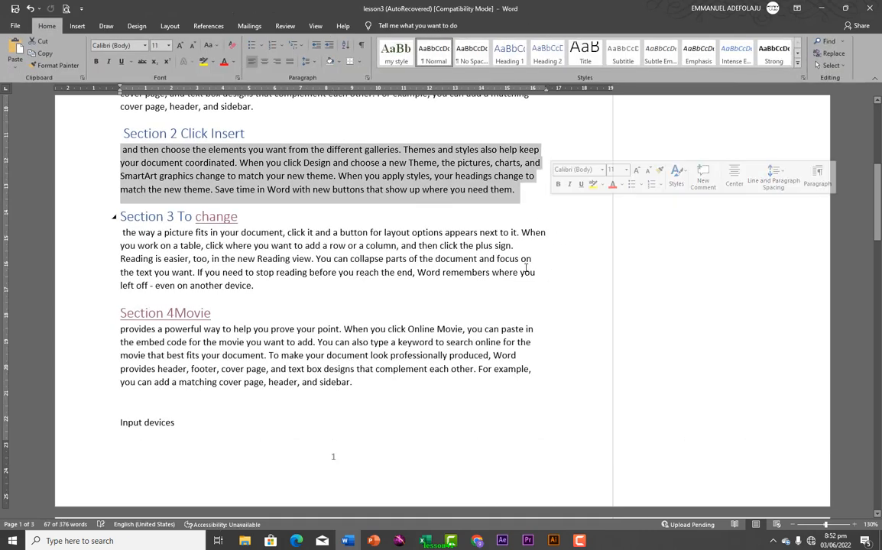
pyautogui.scroll(-3, 530, 276)
pyautogui.scroll(-20, 533, 272)
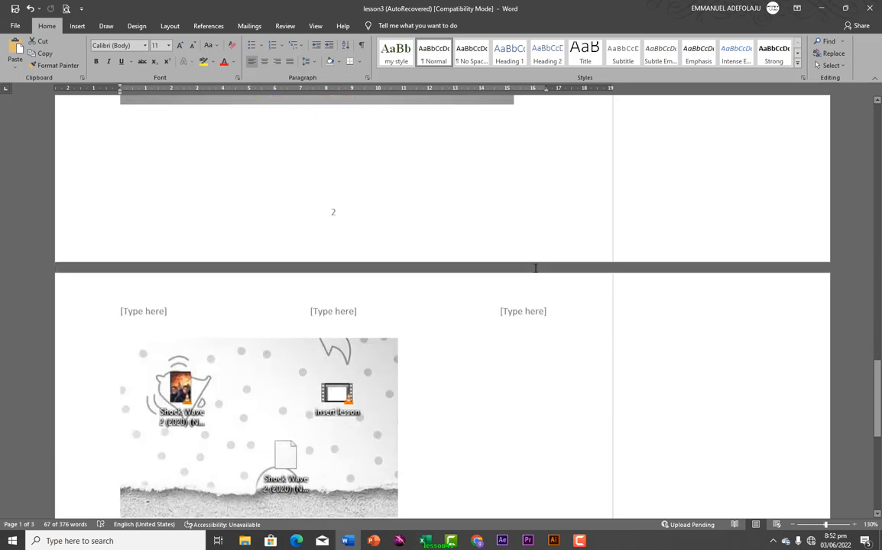
pyautogui.scroll(-10, 536, 271)
pyautogui.scroll(5, 758, 334)
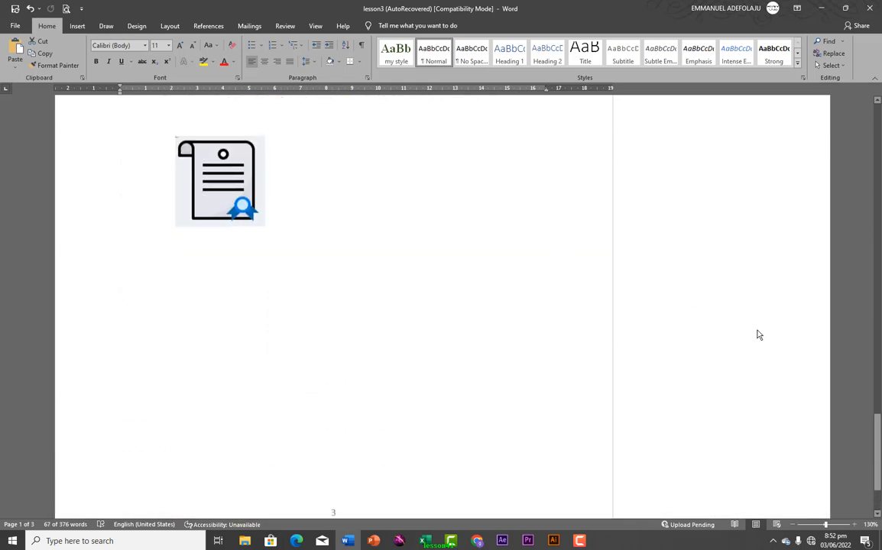
pyautogui.moveTo(877, 401); pyautogui.dragTo(867, 96)
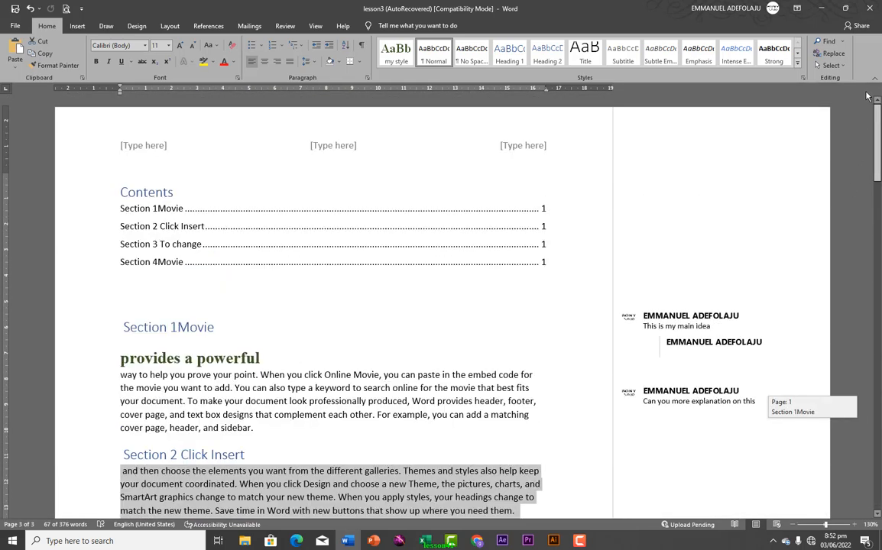
# Insert a Simple Text Box beside the Input devices list and type 'We are here'
pyautogui.click(77, 25)
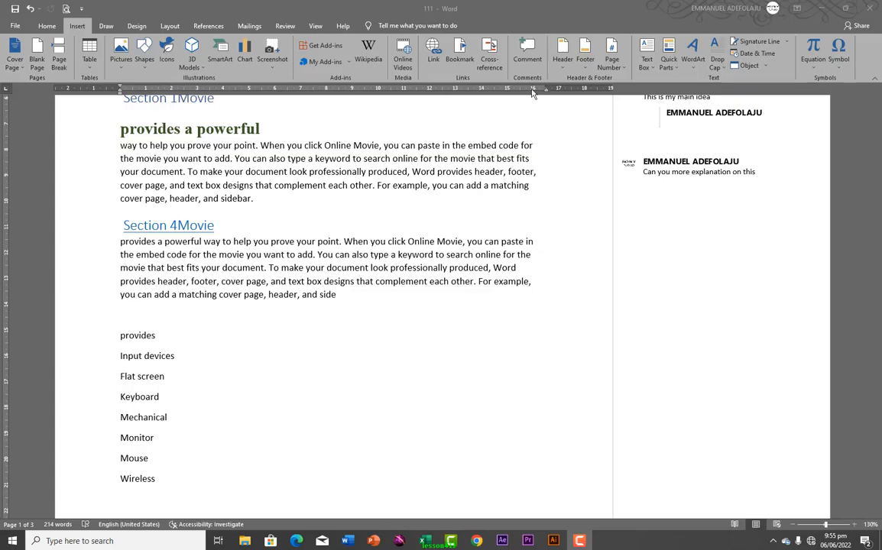
pyautogui.click(654, 71)
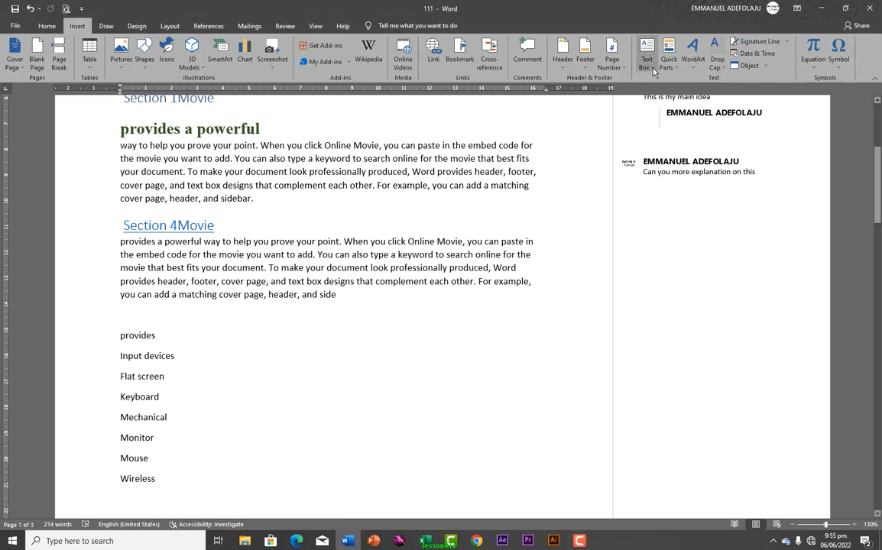
pyautogui.click(654, 71)
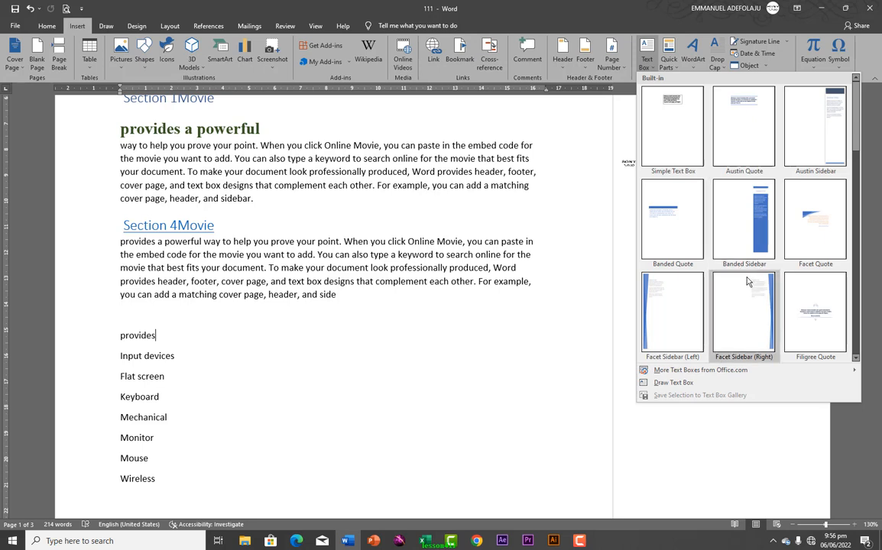
pyautogui.click(672, 130)
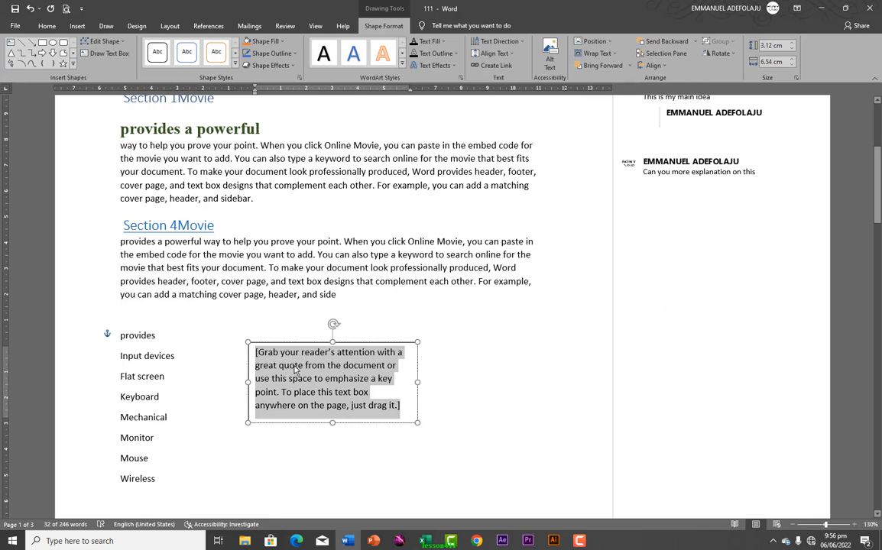
pyautogui.write('we')
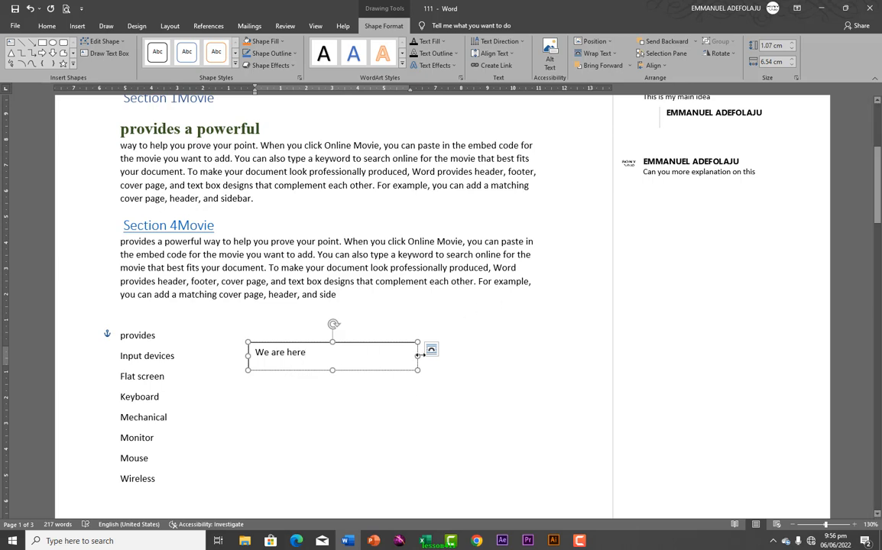
# Narrow the text box to 5.53 cm wide
pyautogui.moveTo(417, 355); pyautogui.dragTo(392, 357)
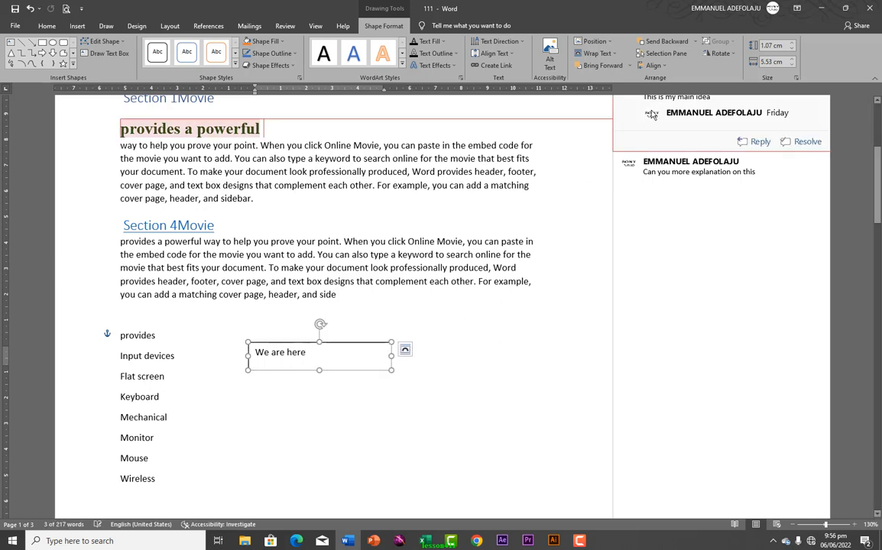
pyautogui.scroll(-4, 401, 423)
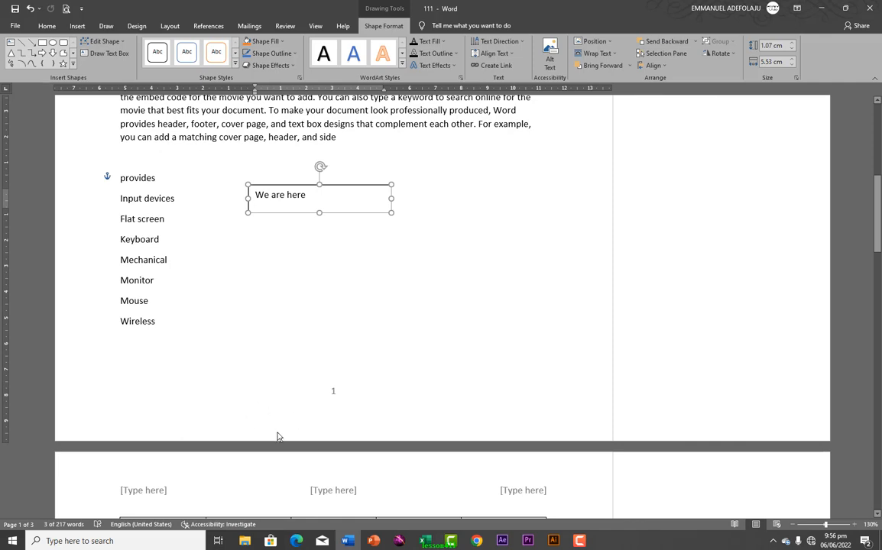
pyautogui.scroll(-20, 277, 437)
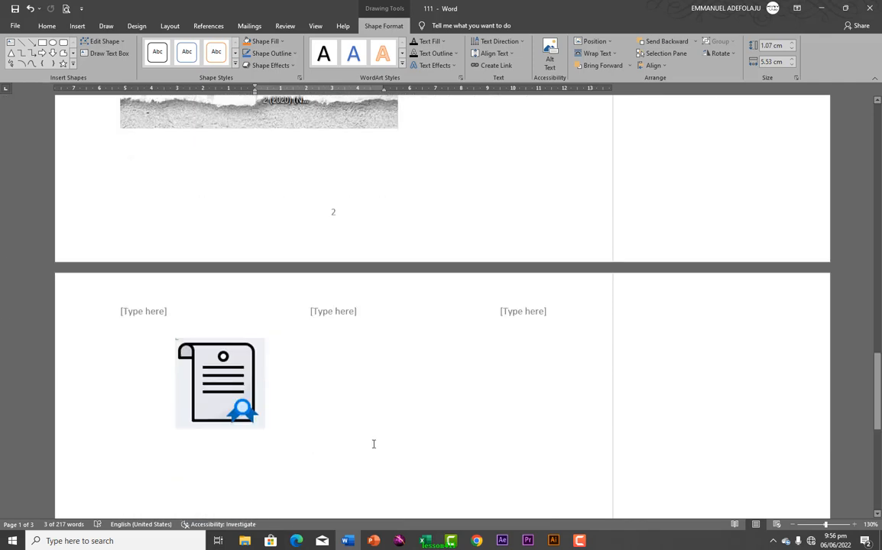
pyautogui.scroll(-10, 374, 444)
pyautogui.scroll(7, 341, 291)
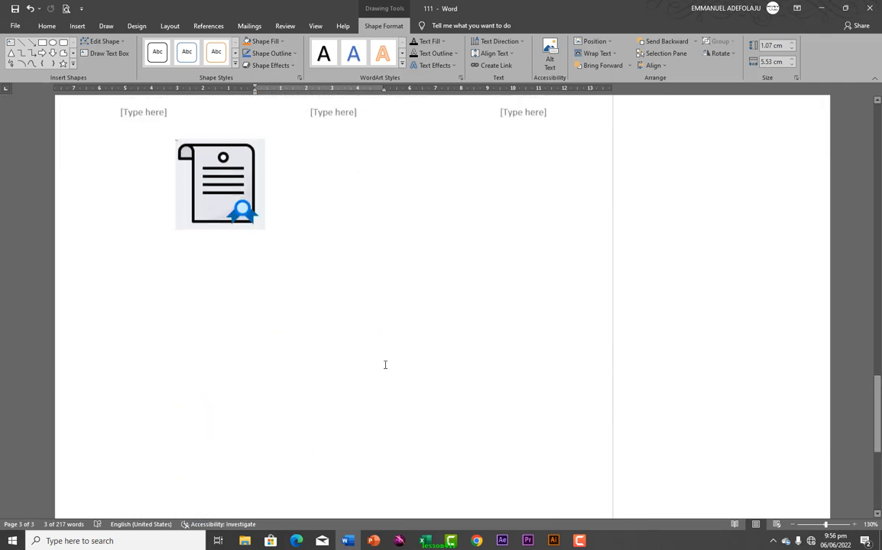
# Insert a Facet Sidebar (Left) text box on page 3
pyautogui.scroll(2, 191, 364)
pyautogui.click(202, 358)
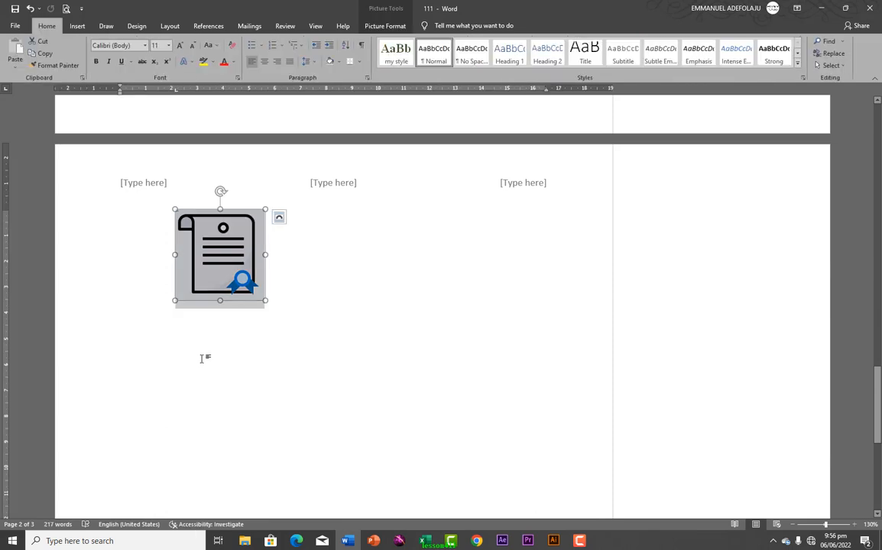
pyautogui.click(127, 375)
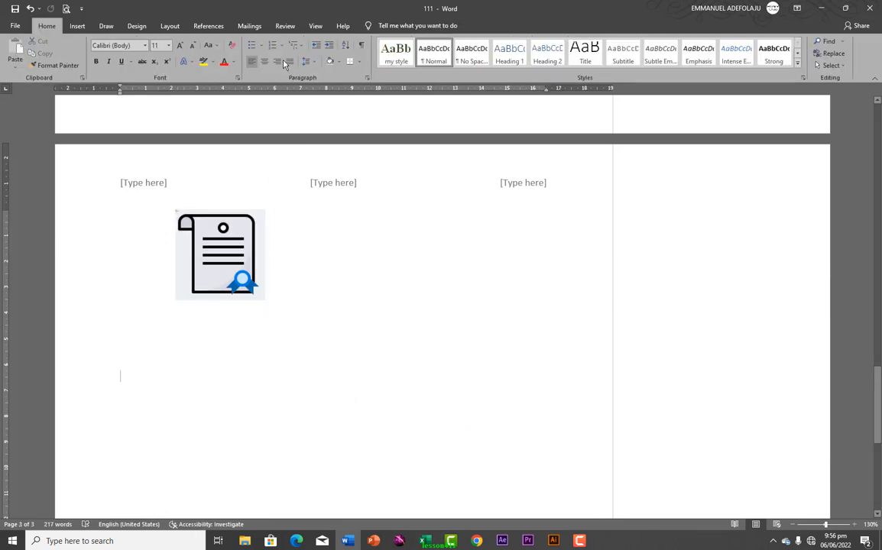
pyautogui.click(77, 26)
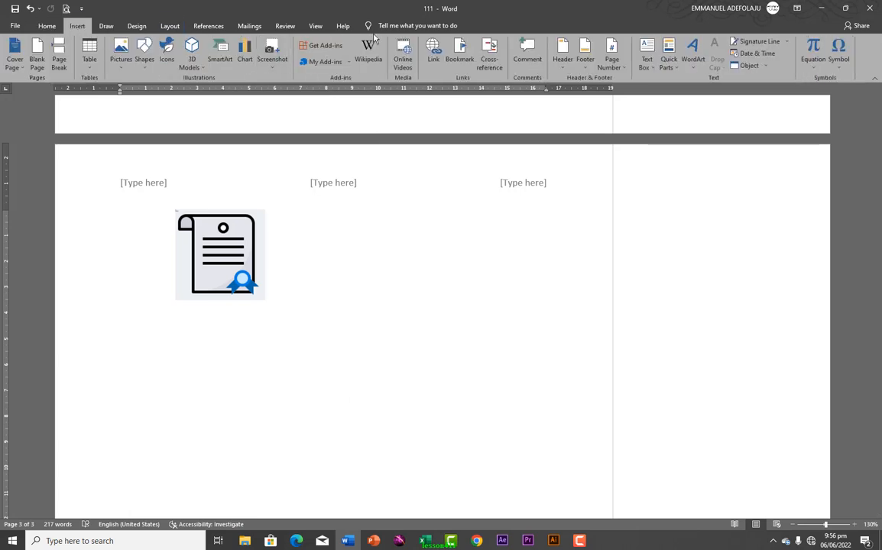
pyautogui.click(650, 71)
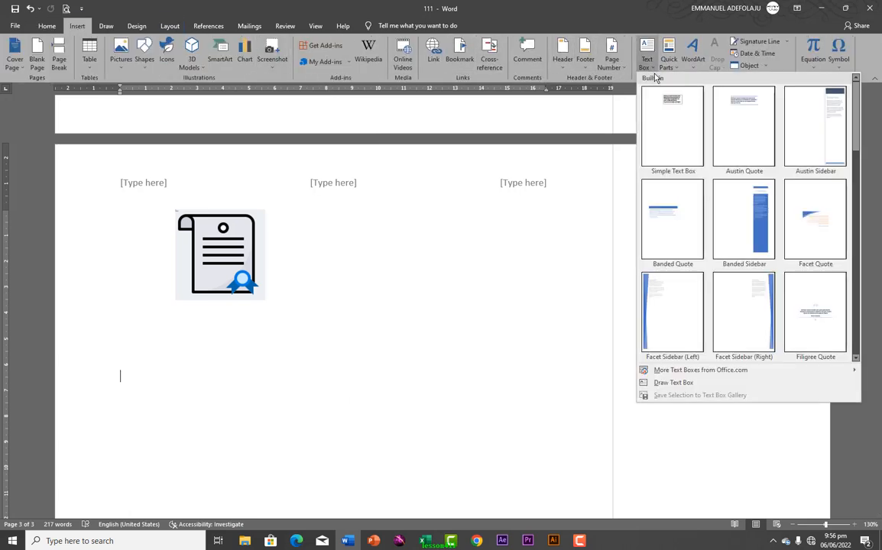
pyautogui.click(668, 322)
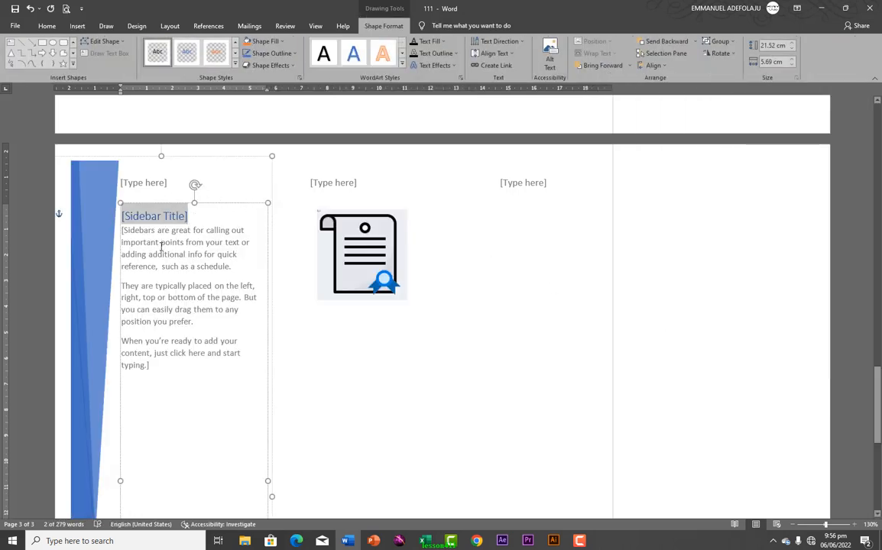
# Narrow the left sidebar text box on page 3
pyautogui.click(140, 188)
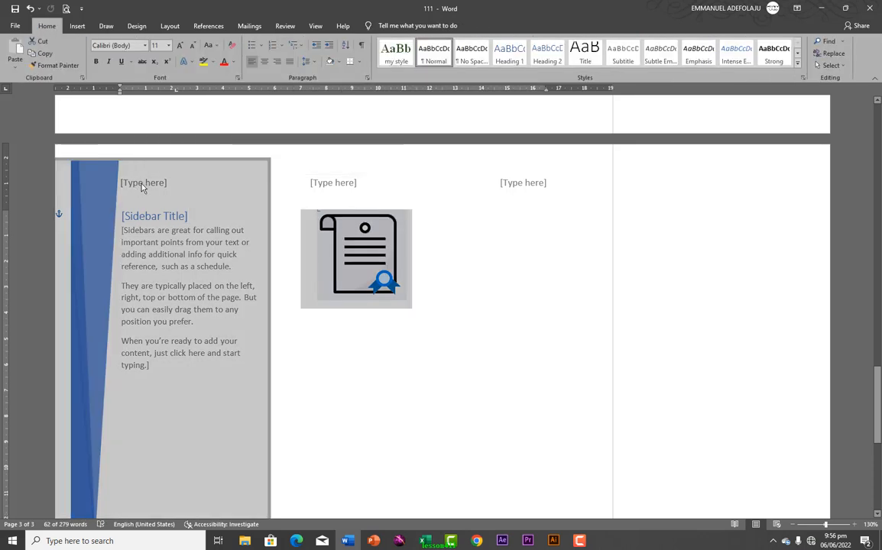
pyautogui.doubleClick(143, 185)
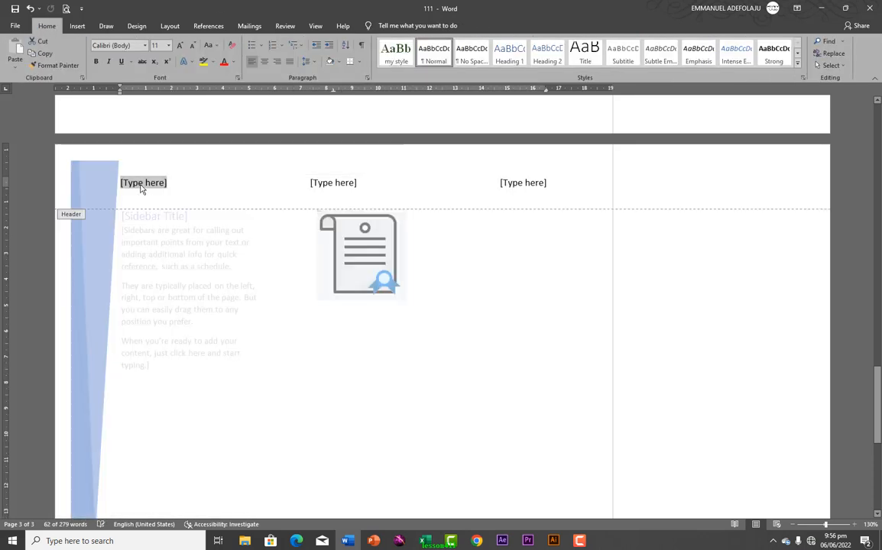
pyautogui.doubleClick(149, 243)
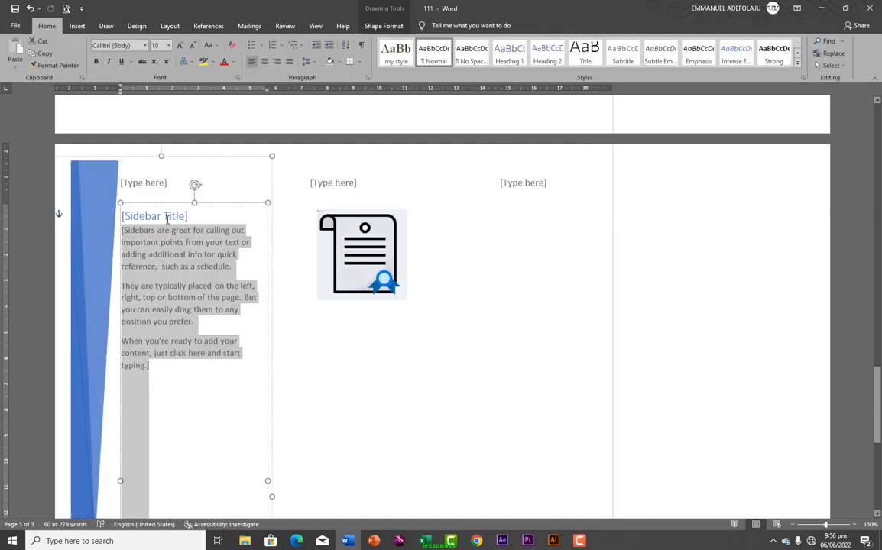
pyautogui.moveTo(179, 155); pyautogui.dragTo(184, 230)
pyautogui.scroll(-1, 183, 229)
pyautogui.scroll(-1, 184, 230)
pyautogui.click(202, 264)
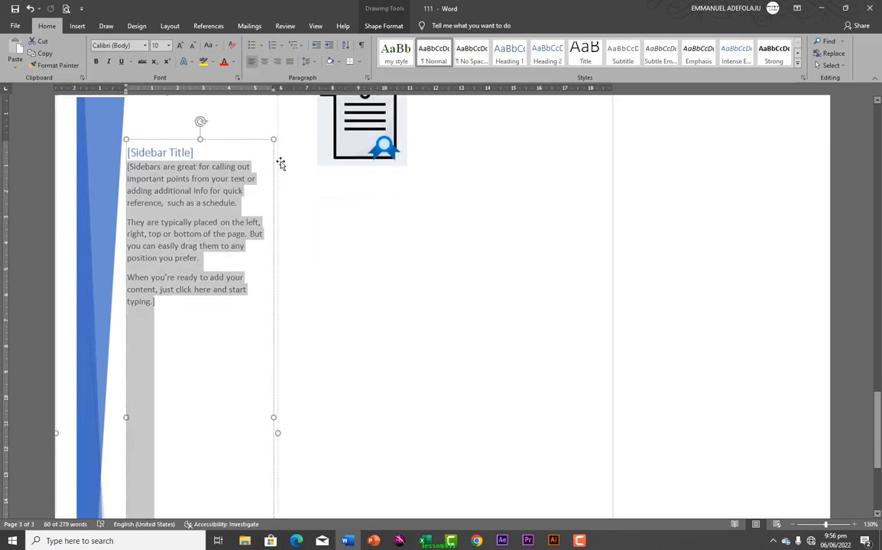
pyautogui.moveTo(272, 139); pyautogui.dragTo(175, 348)
# Move the left sidebar up and stretch it to the top of page 3
pyautogui.scroll(1, 238, 235)
pyautogui.scroll(1, 238, 235)
pyautogui.scroll(-2, 175, 346)
pyautogui.scroll(5, 175, 352)
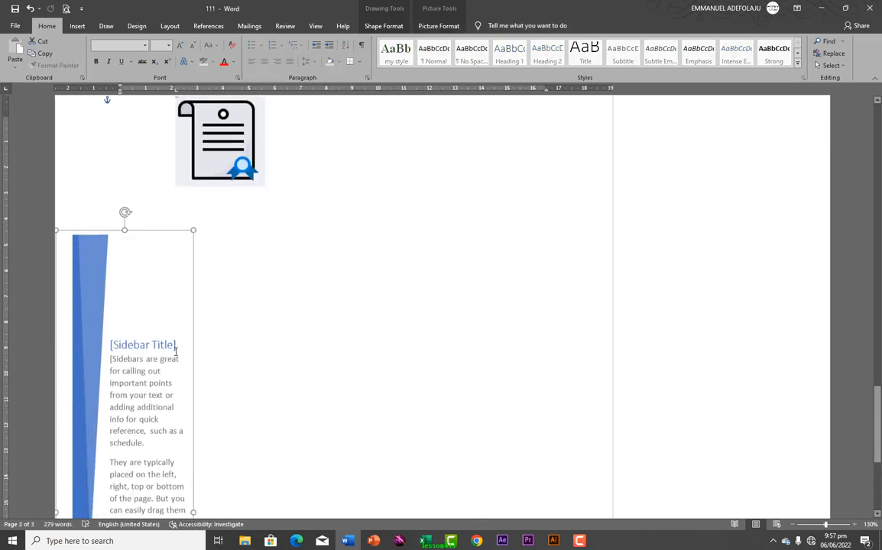
pyautogui.scroll(-8, 177, 349)
pyautogui.scroll(12, 176, 348)
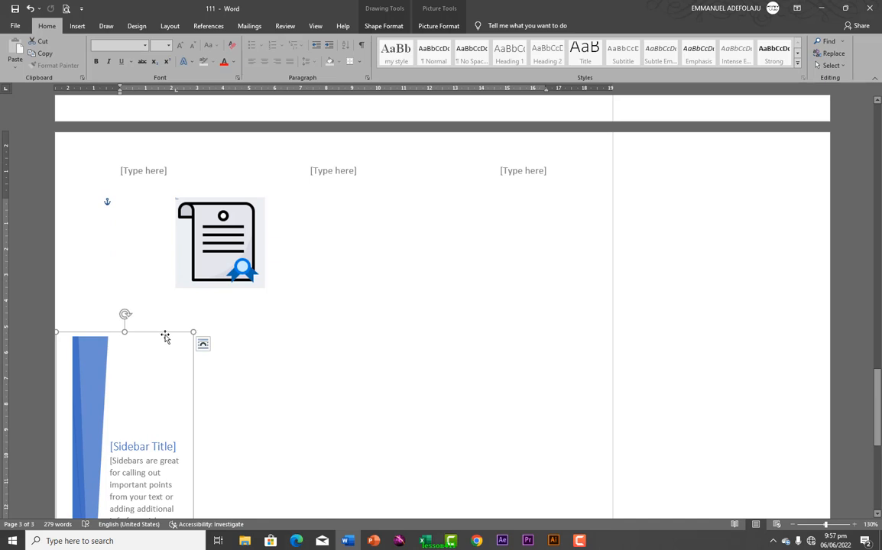
pyautogui.scroll(-4, 166, 336)
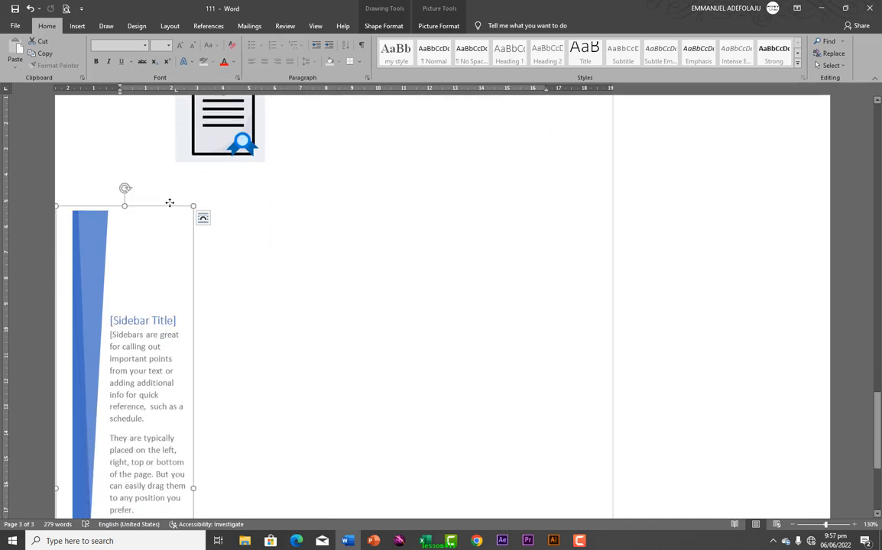
pyautogui.moveTo(170, 203); pyautogui.dragTo(198, 101)
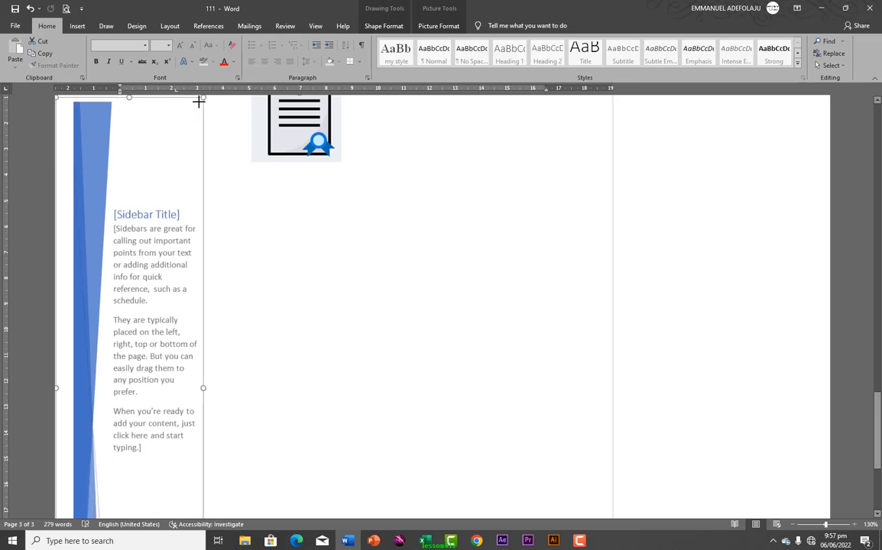
pyautogui.scroll(3, 187, 158)
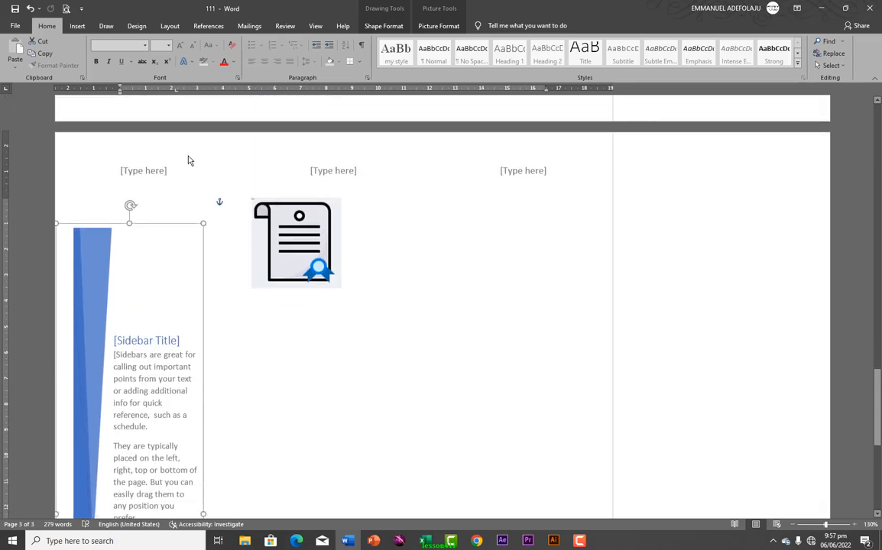
pyautogui.moveTo(204, 224); pyautogui.dragTo(203, 137)
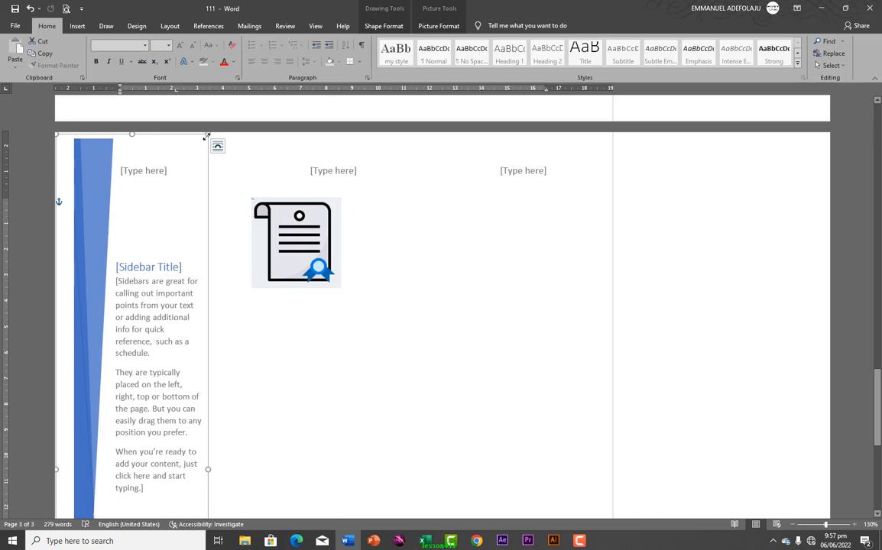
# Type 'ghyfvhgvhg' in the body beside the certificate image
pyautogui.click(239, 281)
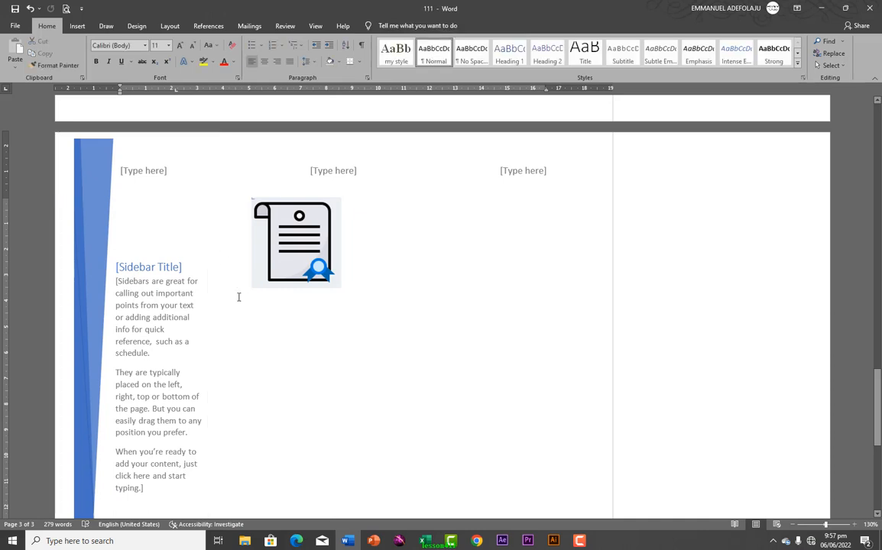
pyautogui.write('ghyfvhgvhg')
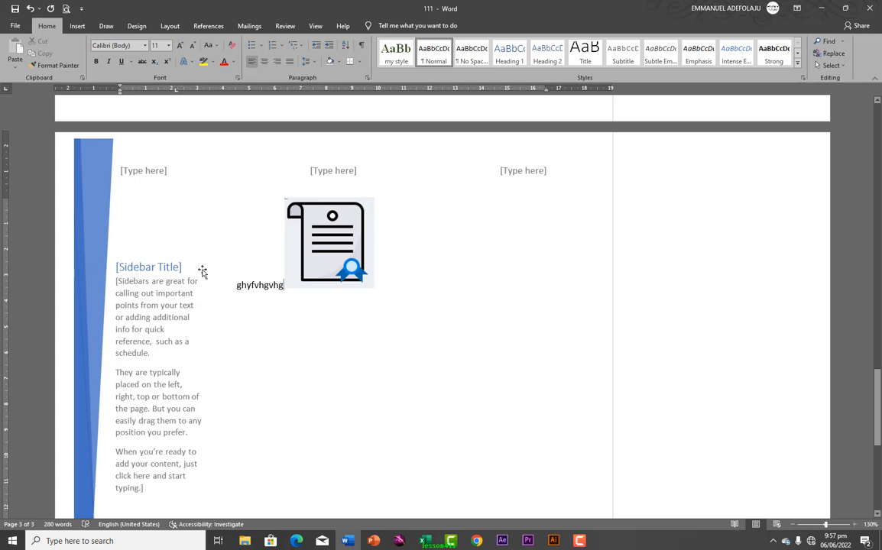
pyautogui.click(180, 290)
pyautogui.hotkey('ctrl', 'a')
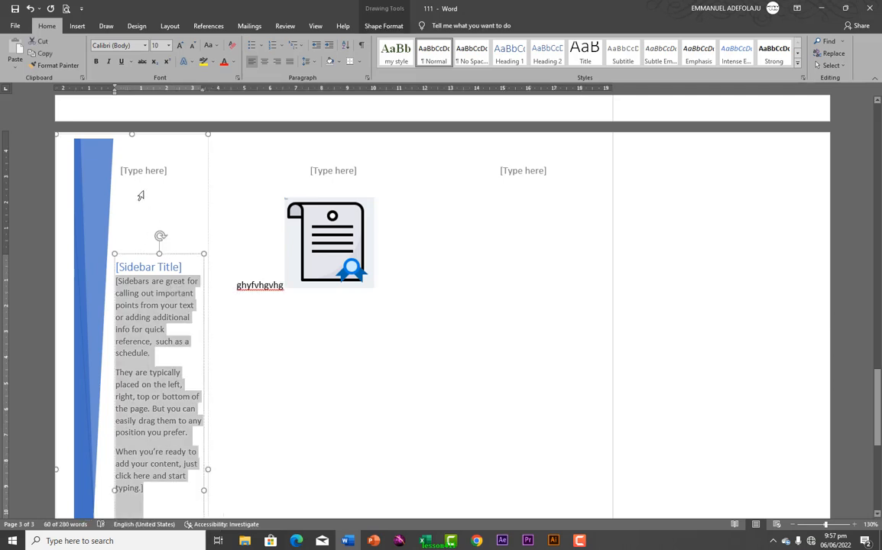
pyautogui.click(238, 263)
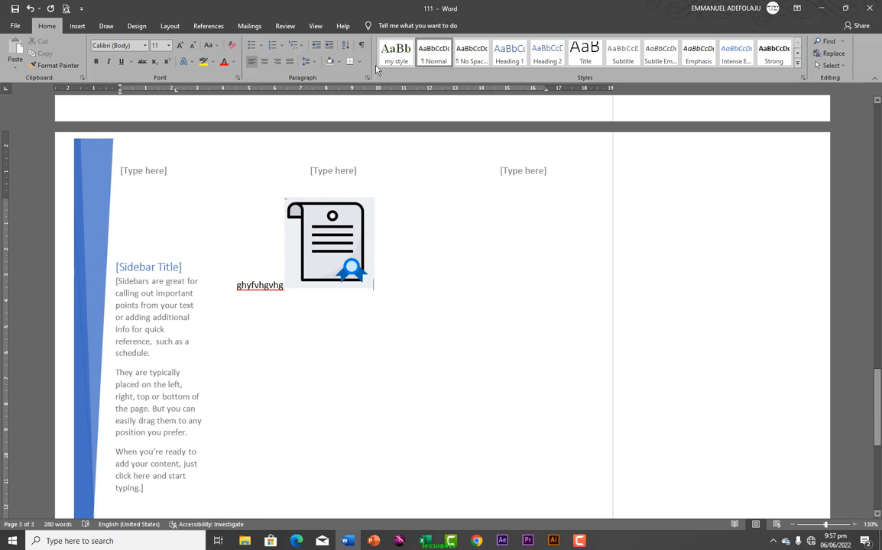
pyautogui.click(77, 27)
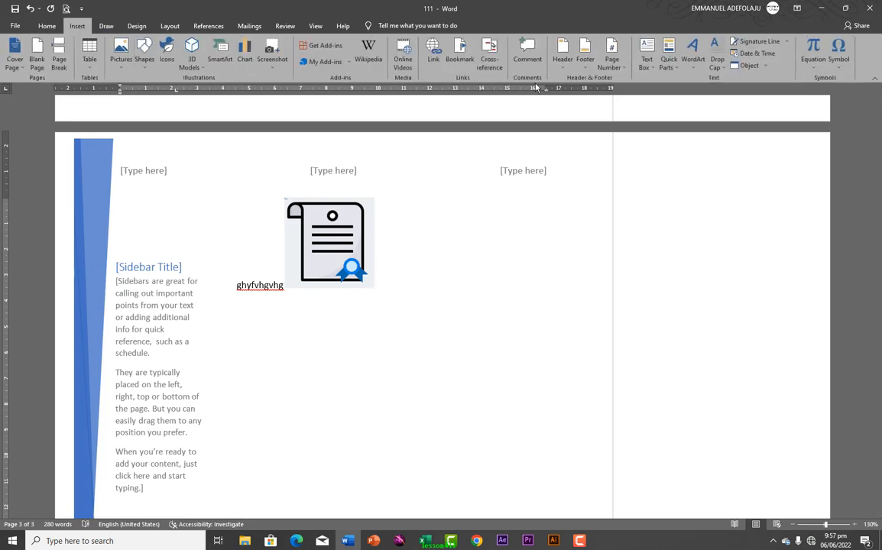
# Insert a Banded Sidebar text box and place it along page 3's right margin
pyautogui.click(653, 70)
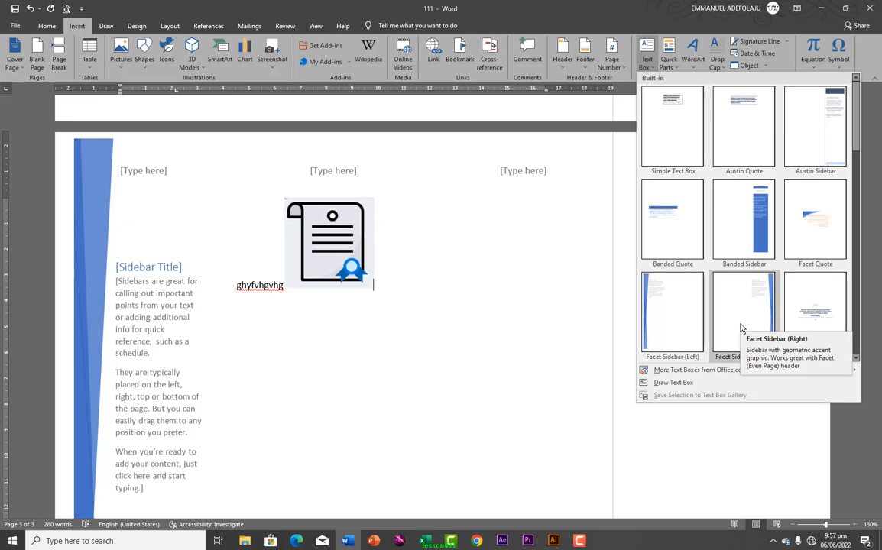
pyautogui.click(735, 226)
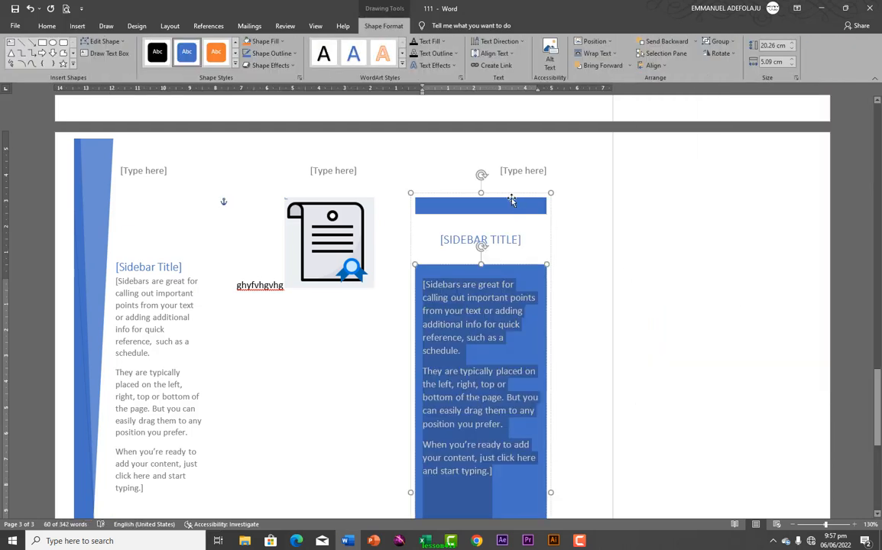
pyautogui.moveTo(511, 200); pyautogui.dragTo(555, 173)
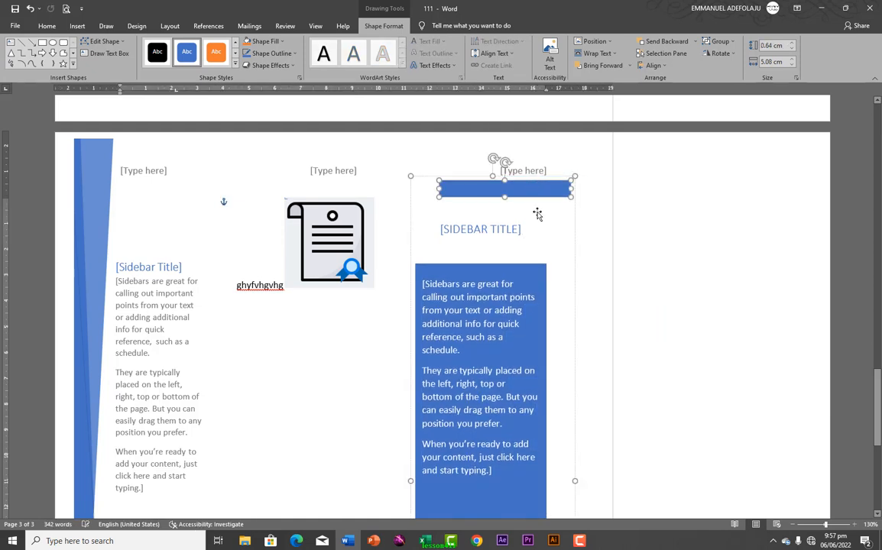
pyautogui.hotkey('ctrl', 'z')
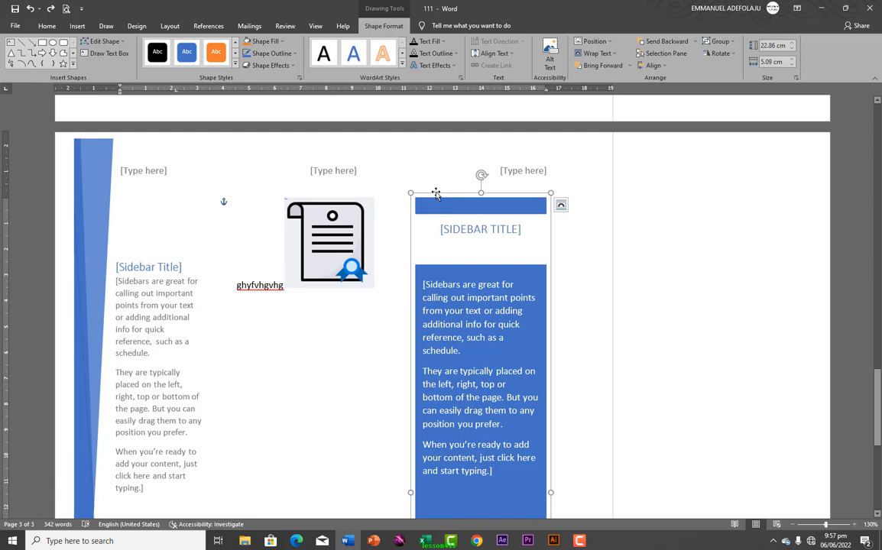
pyautogui.moveTo(435, 194); pyautogui.dragTo(712, 133)
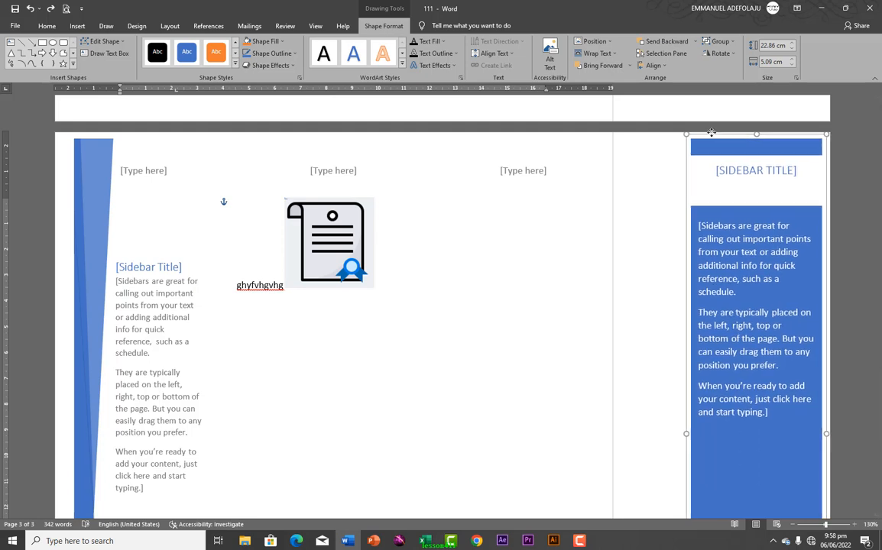
pyautogui.press('Delete')
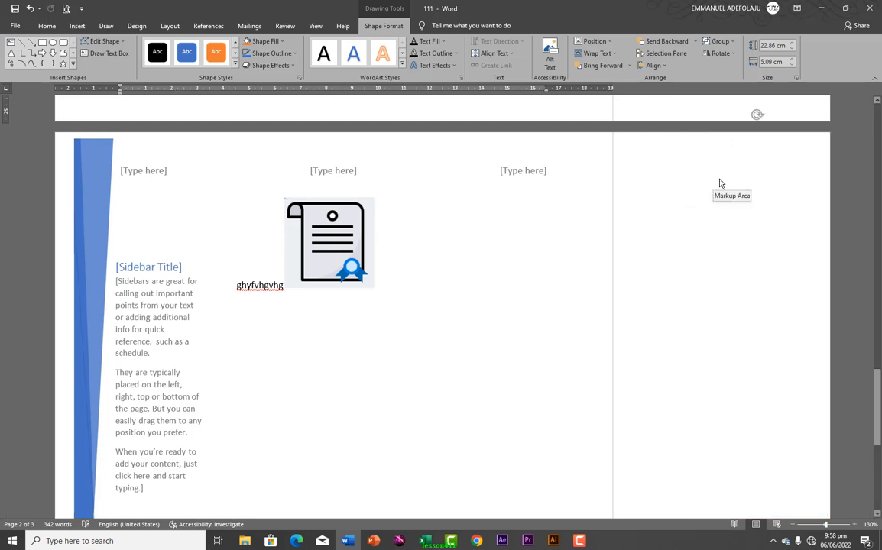
pyautogui.hotkey('ctrl', 'z')
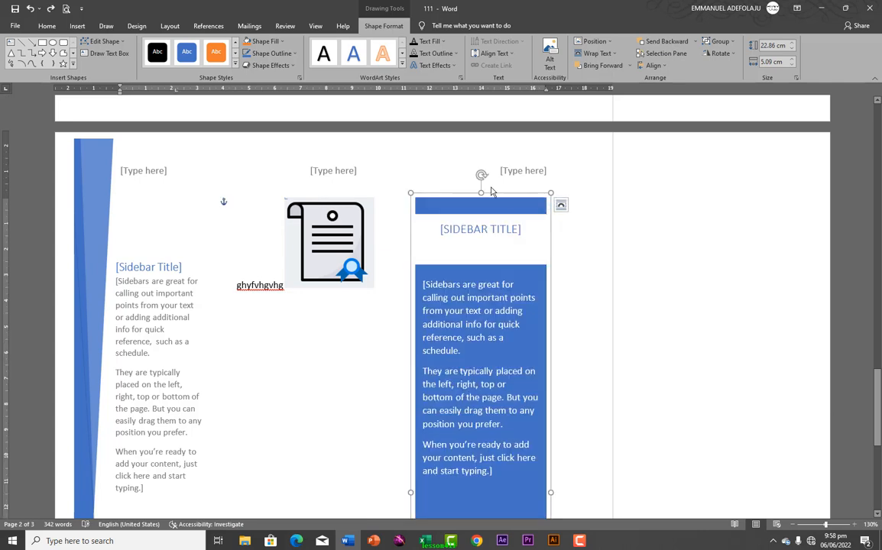
pyautogui.moveTo(534, 190); pyautogui.dragTo(793, 139)
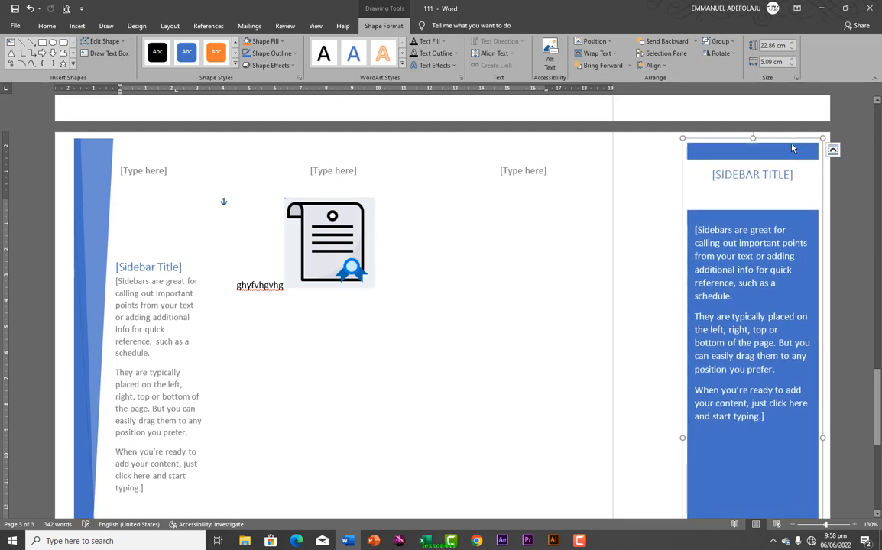
# Stretch the right sidebar and the left triangle graphic down to the page bottom
pyautogui.scroll(-5, 435, 242)
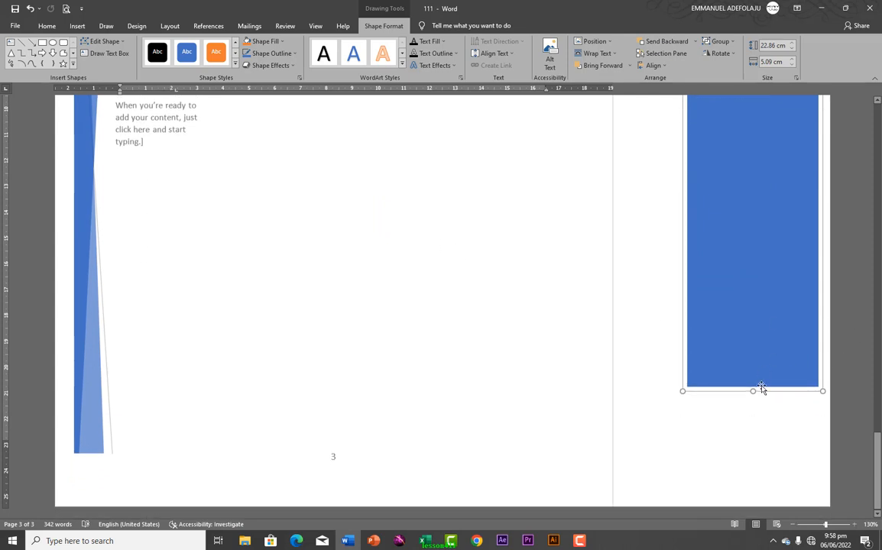
pyautogui.moveTo(754, 390); pyautogui.dragTo(754, 507)
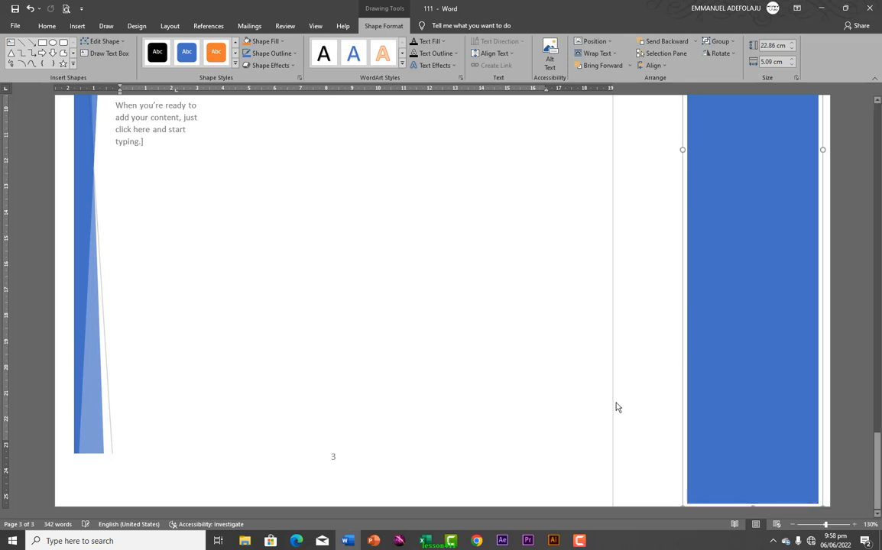
pyautogui.click(73, 398)
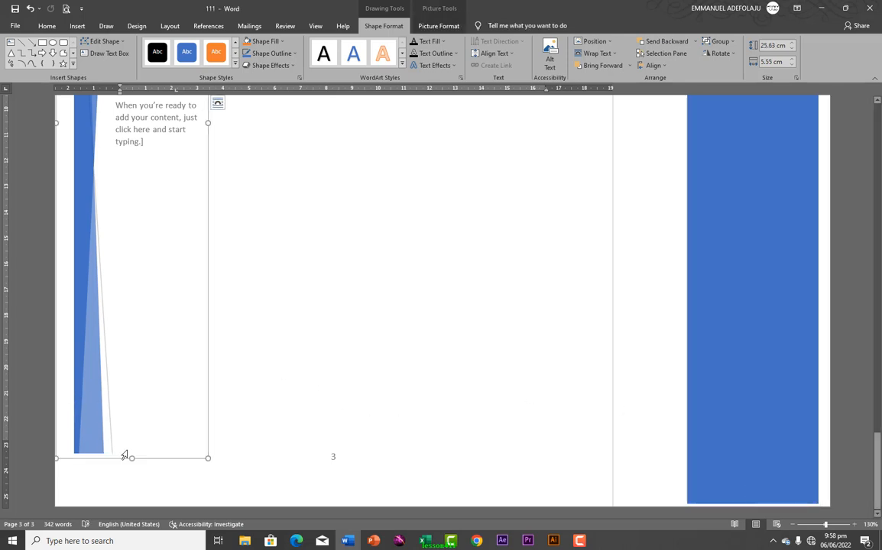
pyautogui.moveTo(131, 458); pyautogui.dragTo(127, 503)
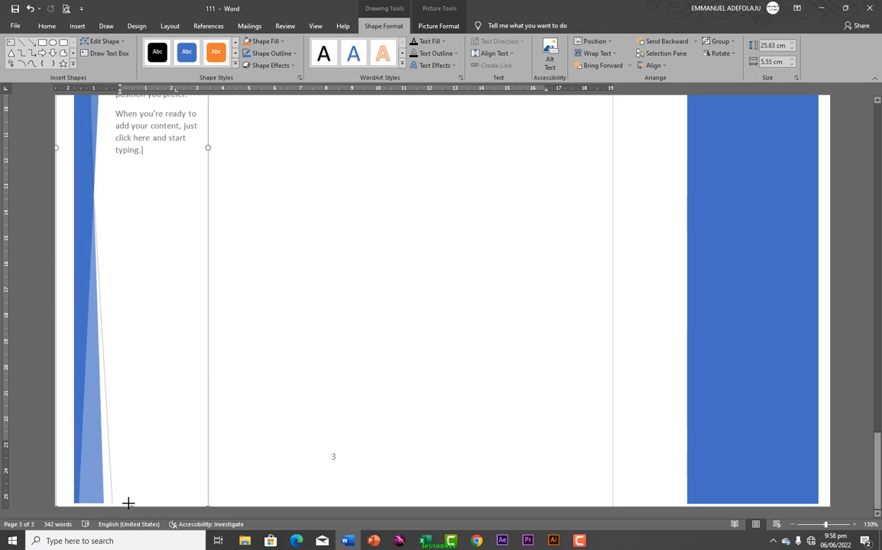
pyautogui.scroll(8, 305, 276)
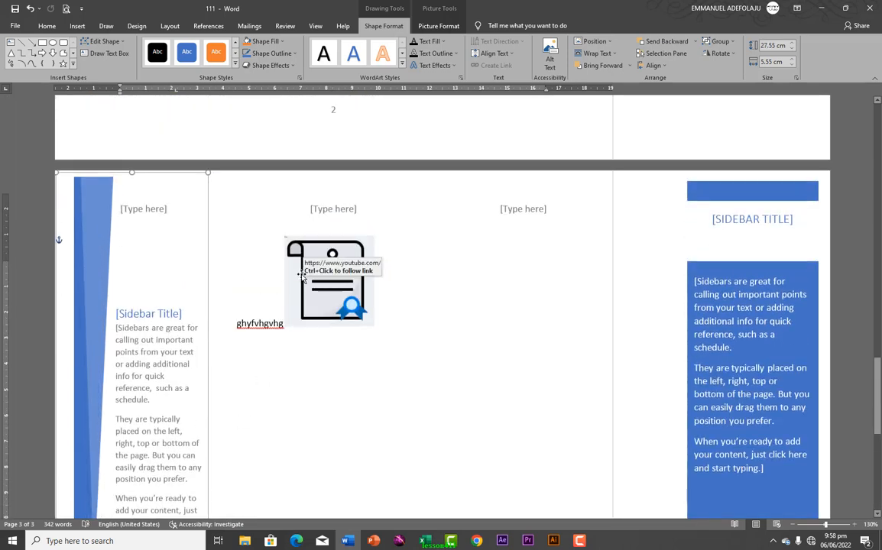
pyautogui.click(719, 345)
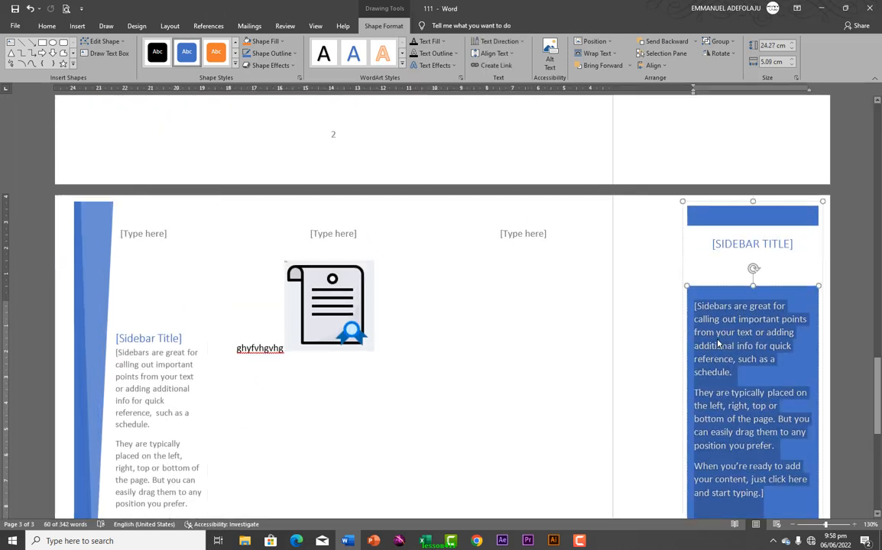
pyautogui.scroll(-10, 718, 345)
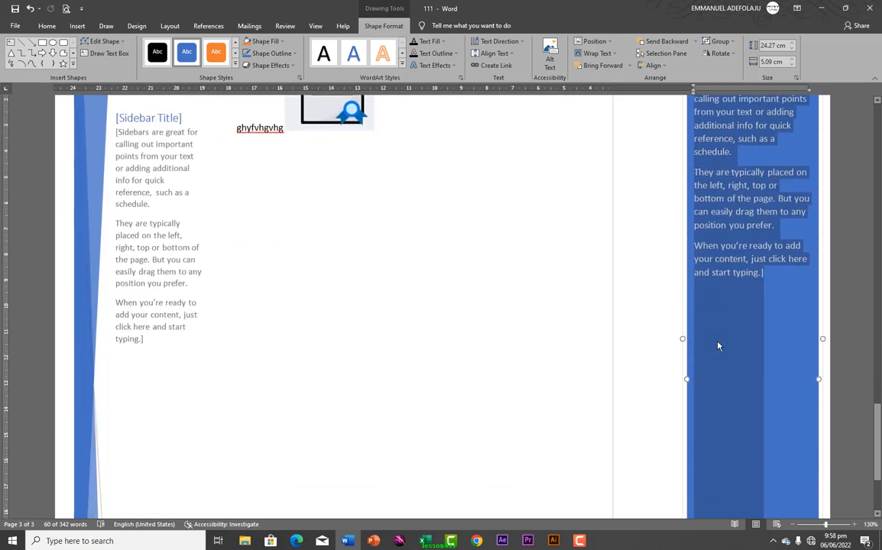
pyautogui.scroll(4, 719, 346)
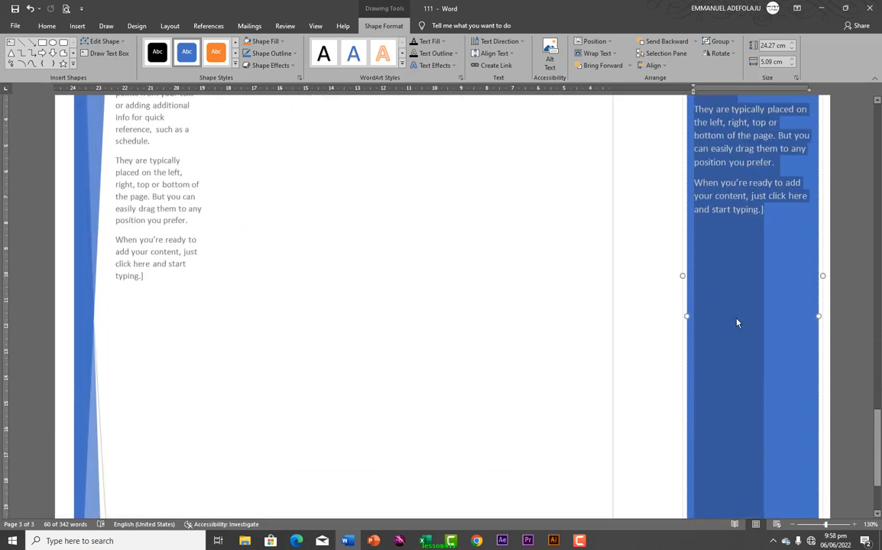
pyautogui.rightClick(739, 311)
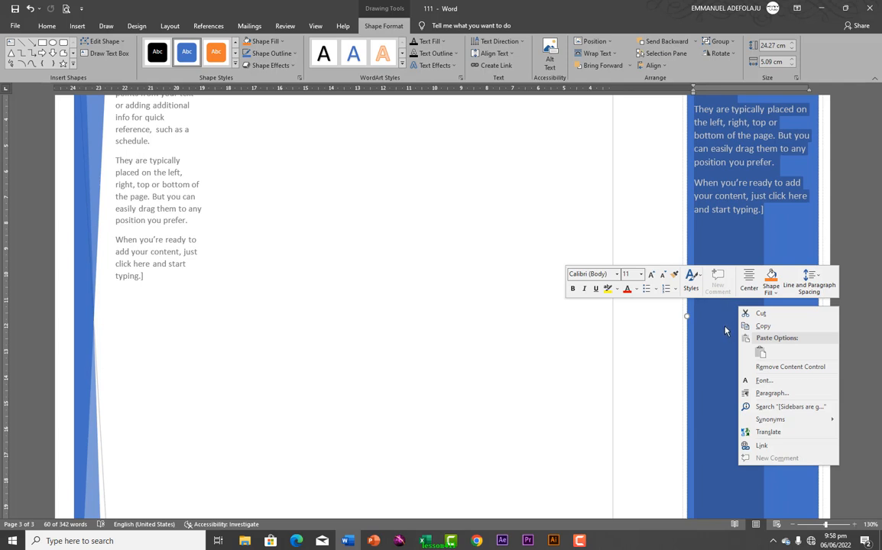
pyautogui.click(772, 297)
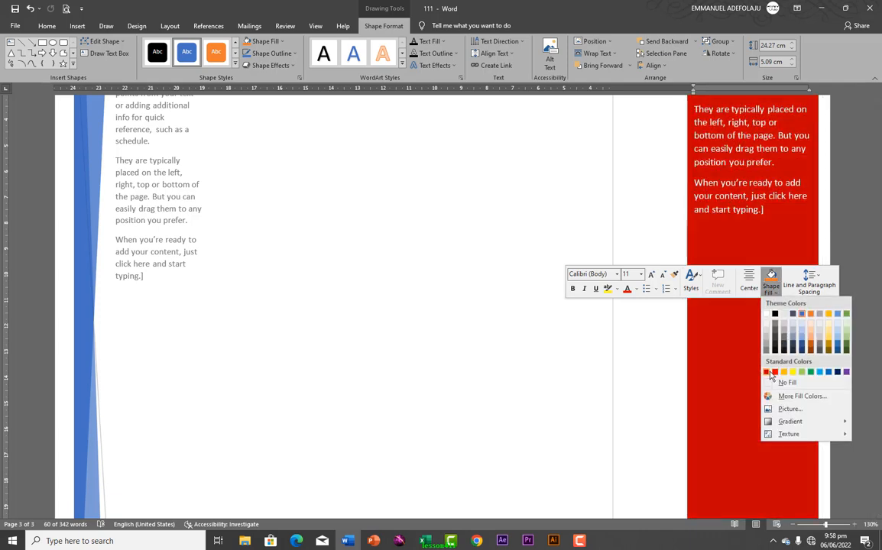
pyautogui.click(733, 253)
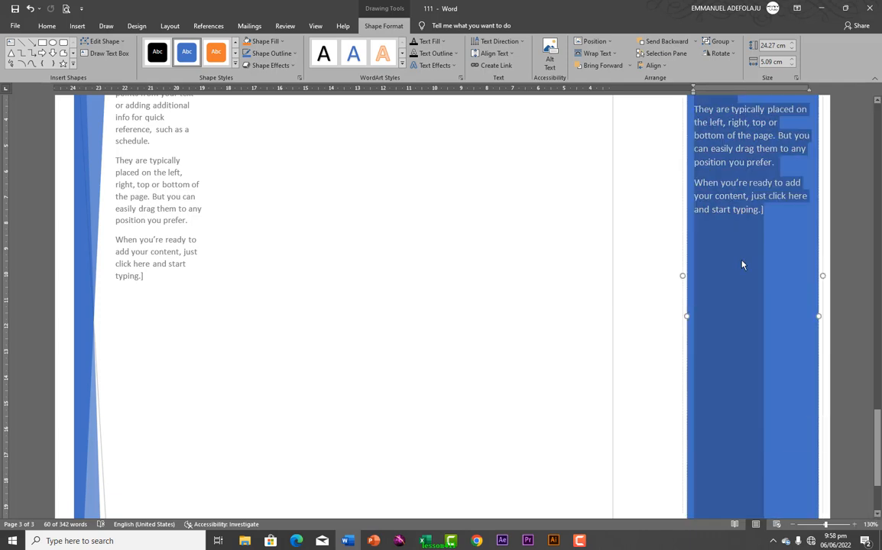
pyautogui.rightClick(741, 264)
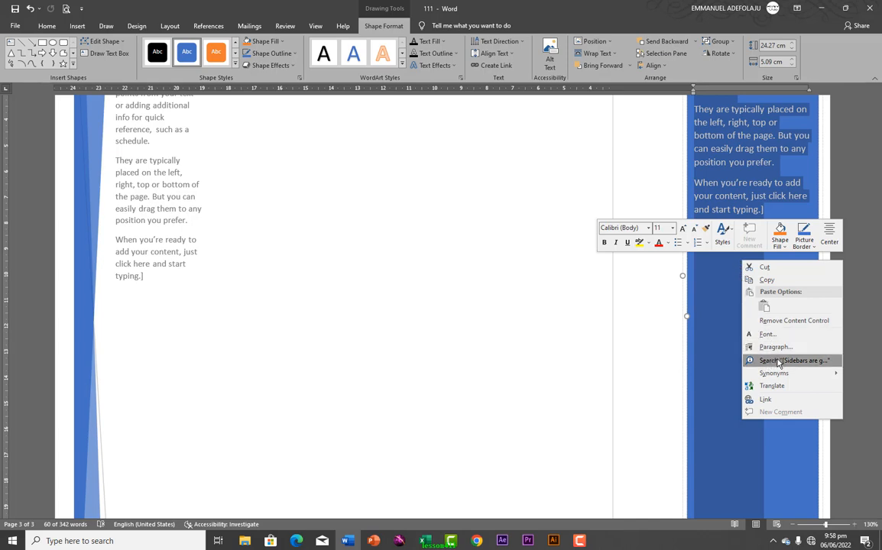
pyautogui.click(776, 321)
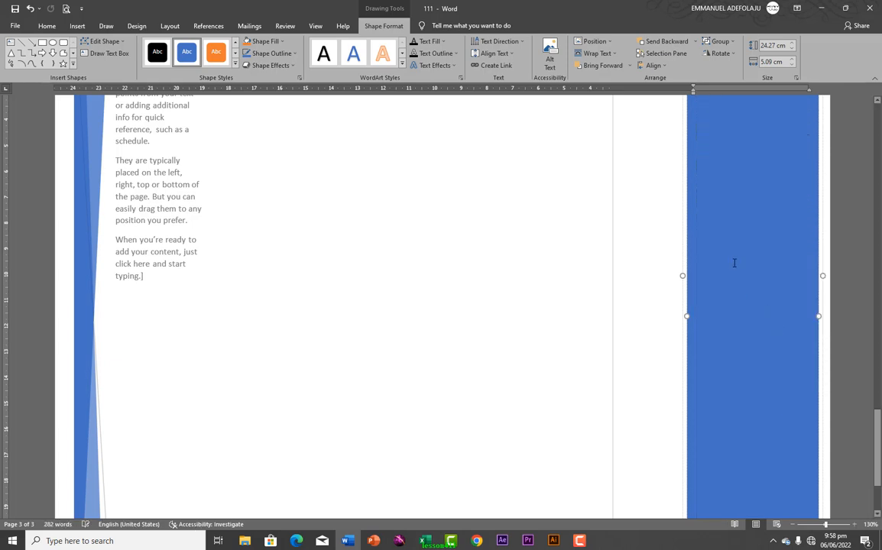
# Draw a rectangle inside the right blue sidebar panel and fill it solid black
pyautogui.scroll(5, 737, 263)
pyautogui.scroll(-1, 749, 273)
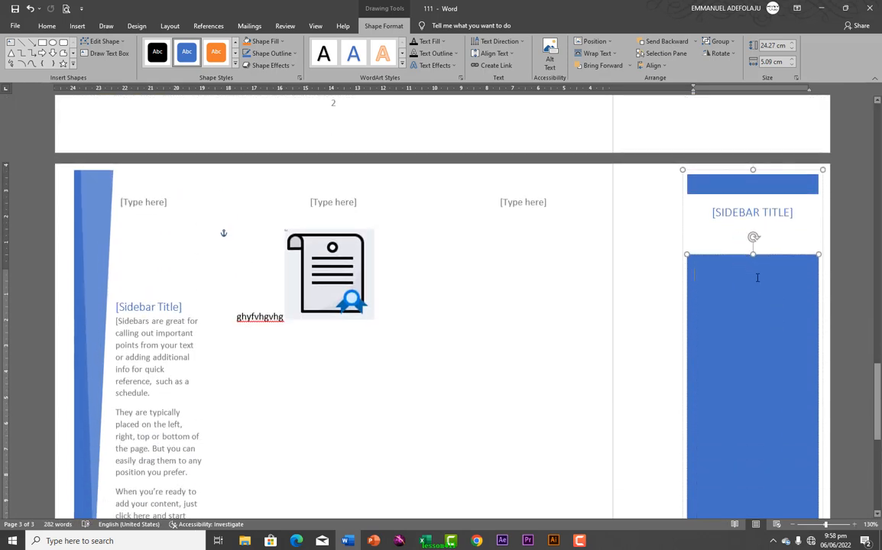
pyautogui.rightClick(757, 295)
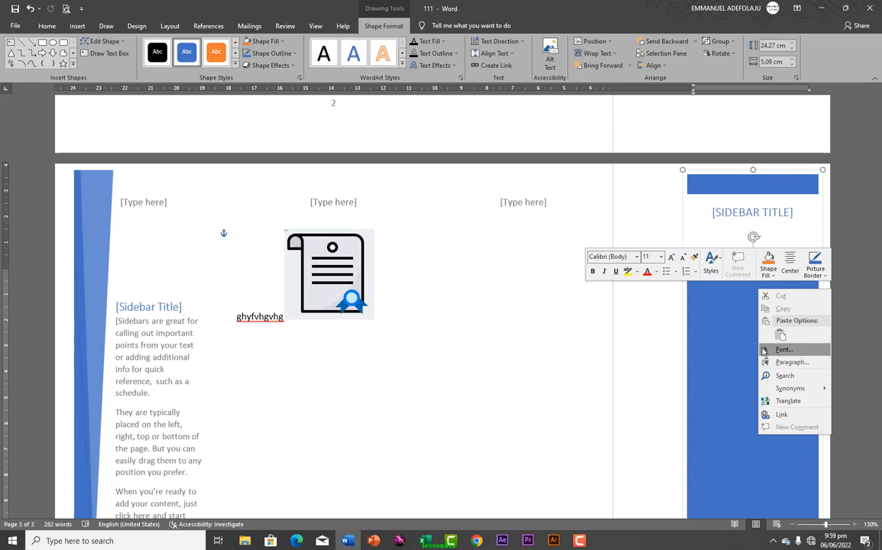
pyautogui.click(716, 339)
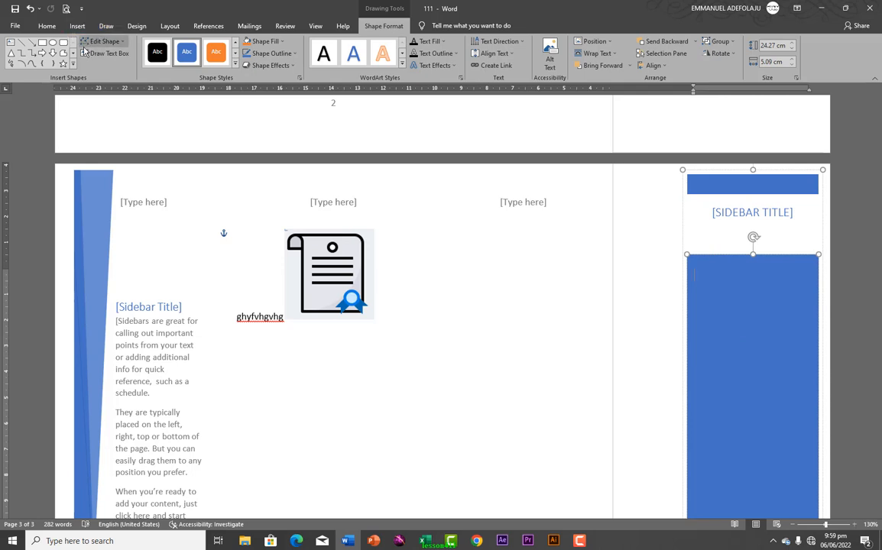
pyautogui.click(42, 42)
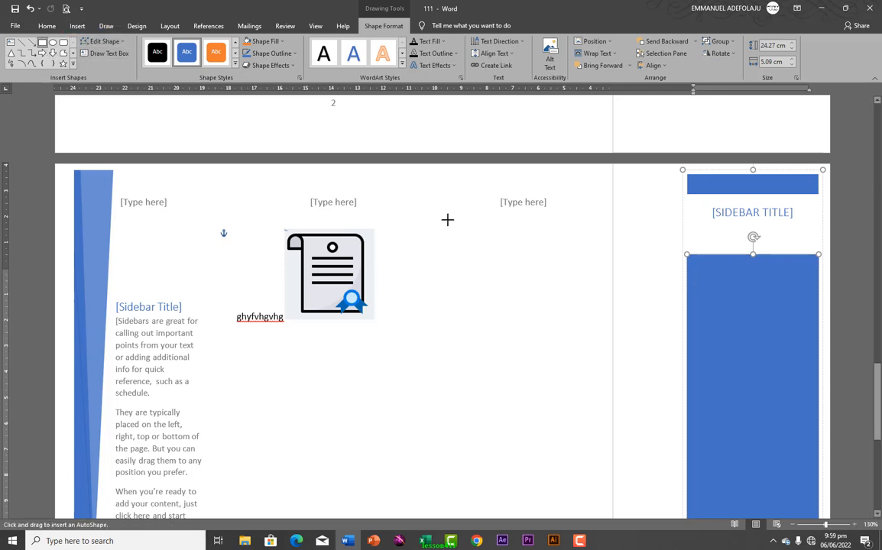
pyautogui.moveTo(698, 330); pyautogui.dragTo(806, 434)
pyautogui.click(191, 55)
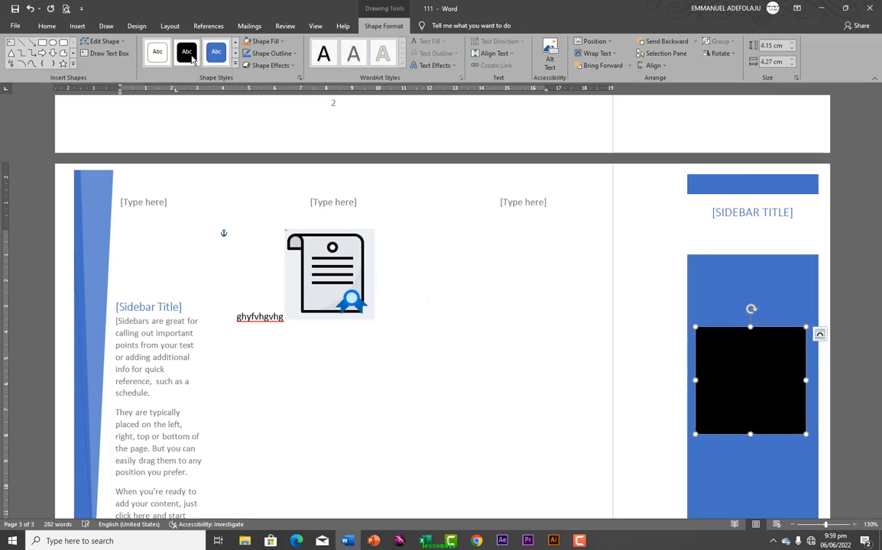
pyautogui.click(390, 282)
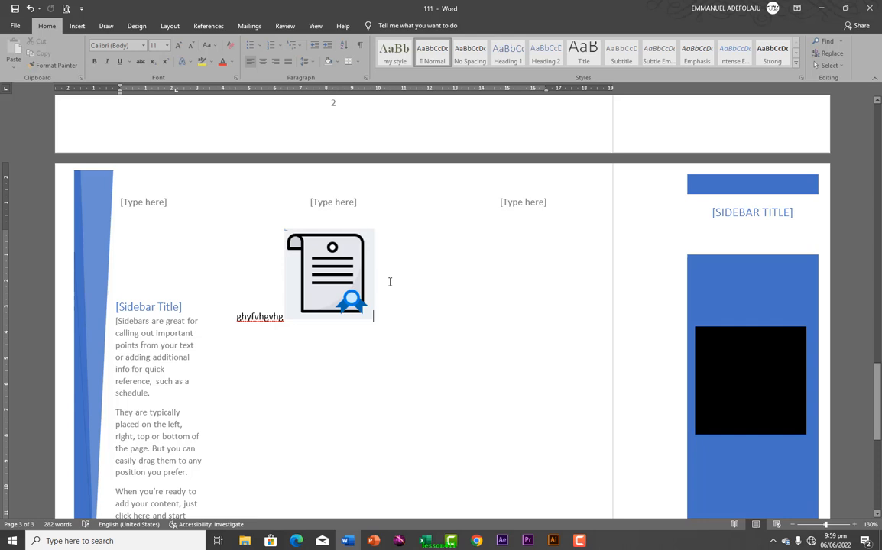
pyautogui.click(257, 367)
pyautogui.click(253, 372)
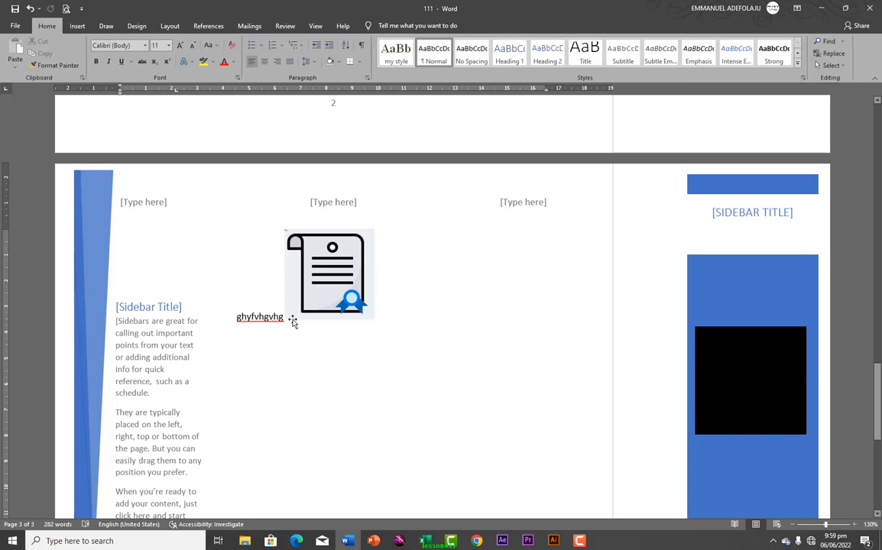
pyautogui.click(306, 282)
# Delete the certificate picture and type a 'jgbjhhgvbjhgbvjhv…' filler line below ghyfvhgvhg
pyautogui.moveTo(319, 284); pyautogui.dragTo(323, 276)
pyautogui.moveTo(375, 321); pyautogui.dragTo(350, 282)
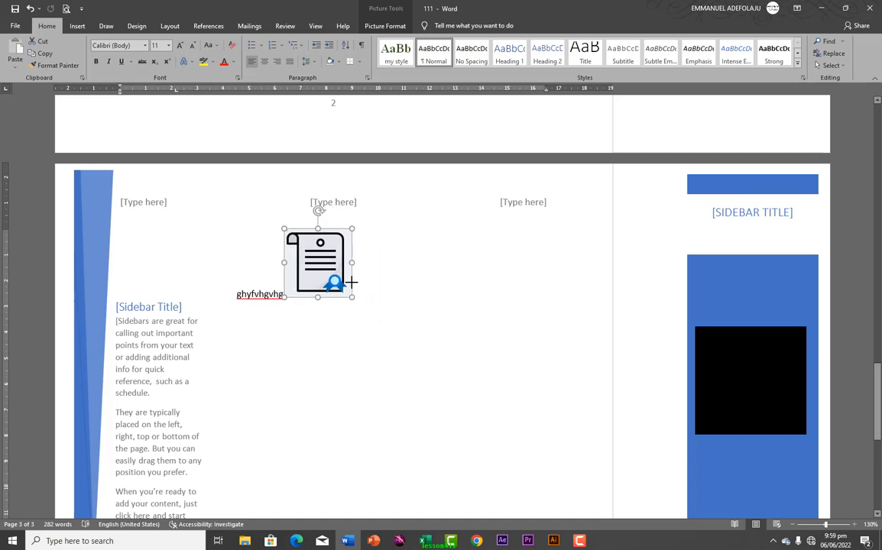
pyautogui.click(287, 348)
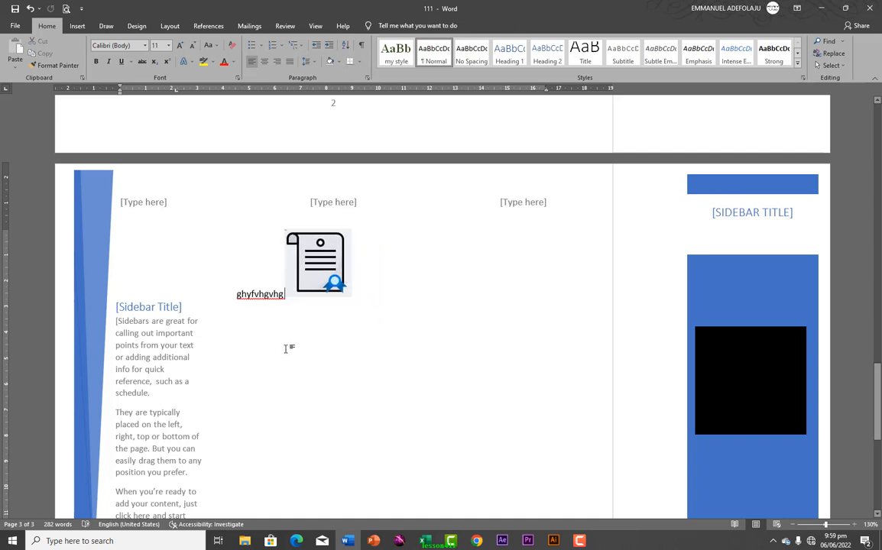
pyautogui.press('Return')
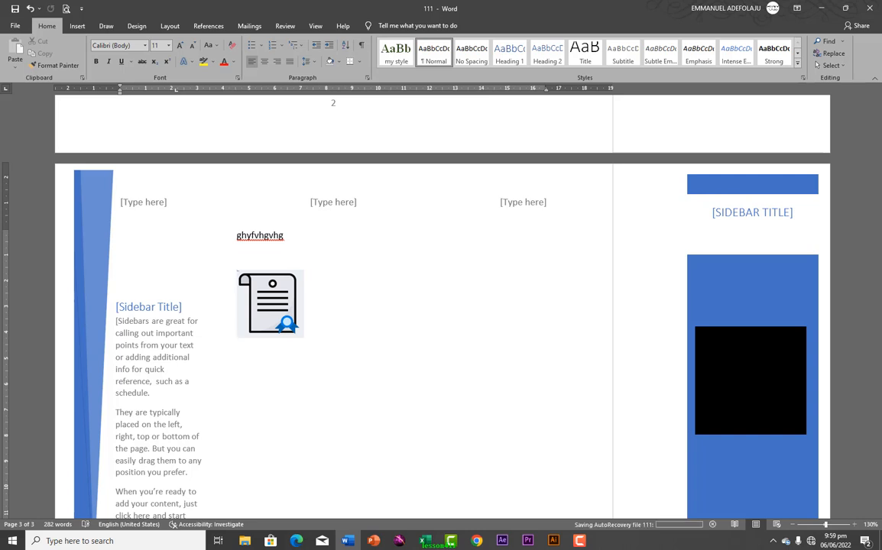
pyautogui.click(262, 287)
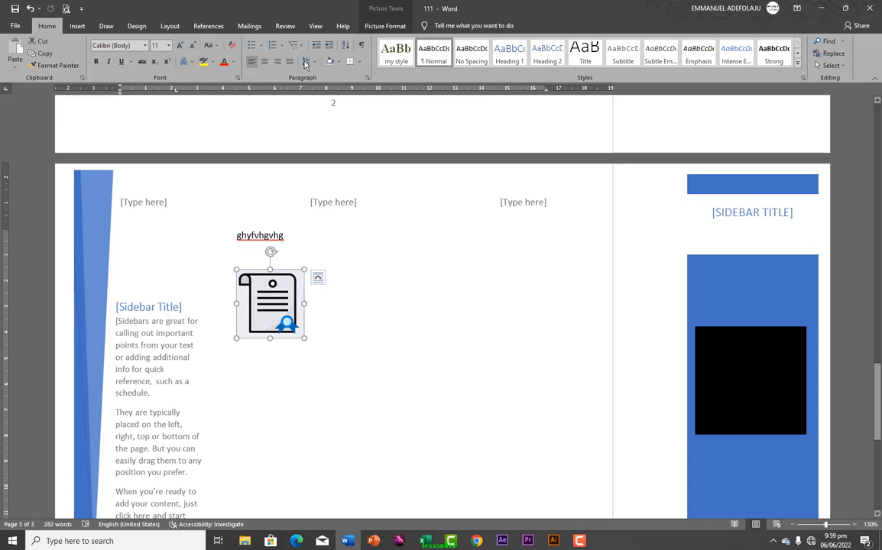
pyautogui.press('Delete')
pyautogui.write('j')
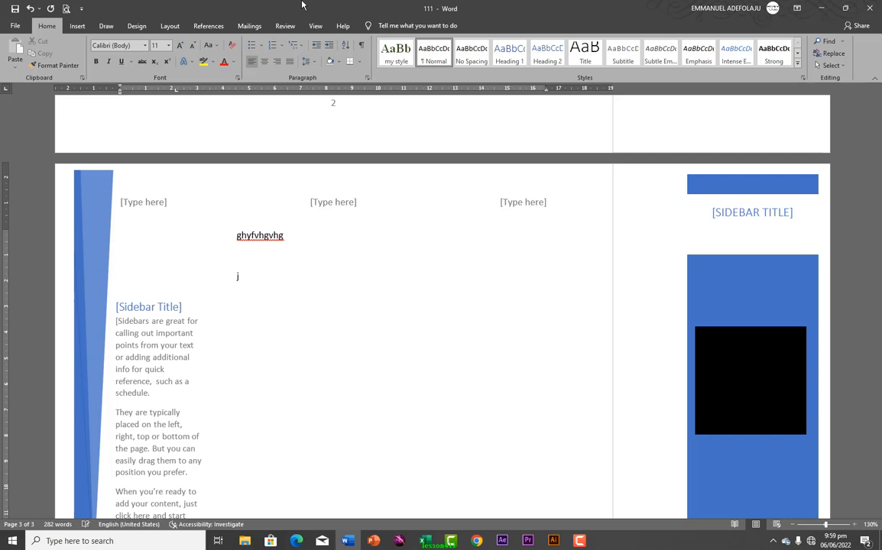
pyautogui.write('gbjhhgvbjhgbvjhvbvbvbvbvbvbvbvbvbvbvbvbvbvbvbvbvbvbvbvbvbvb')
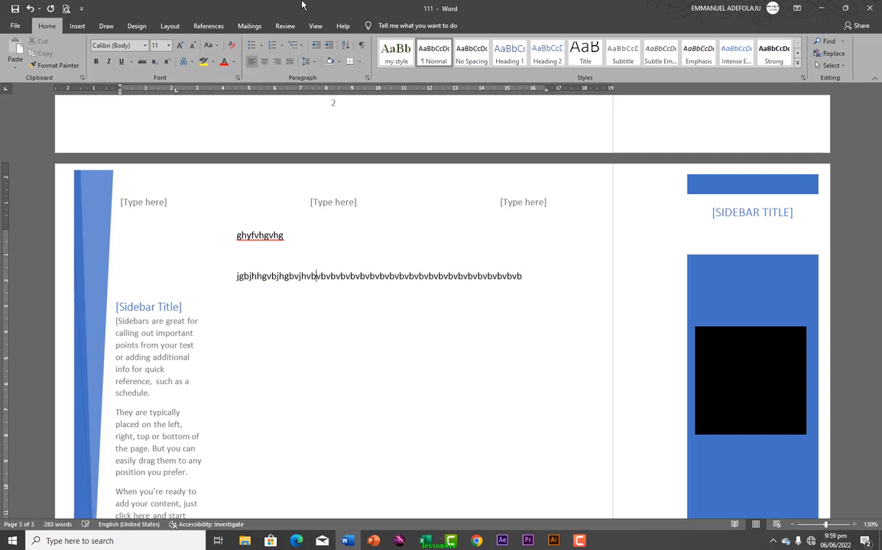
pyautogui.write('vbvbvbvbvbvbvbvbvbvbvbvbvbvbvbvbvbvbvb')
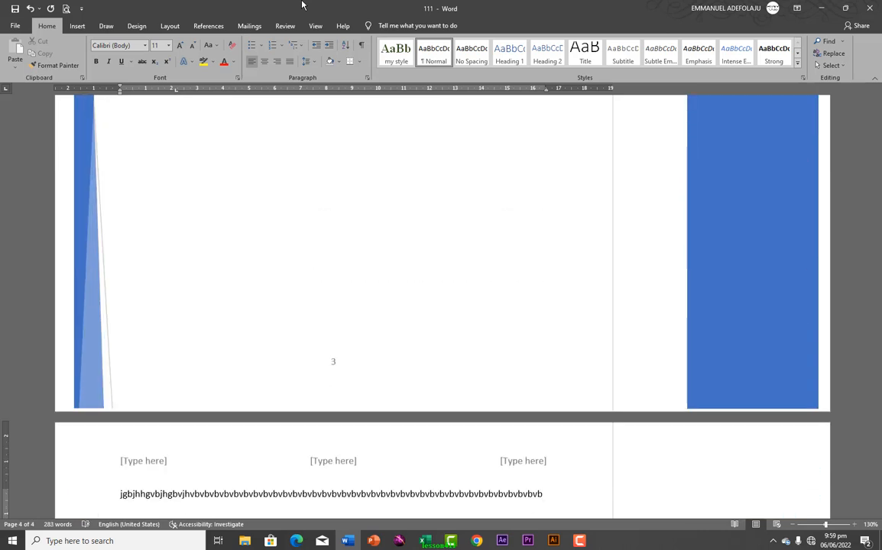
pyautogui.press('BackSpace')
pyautogui.press('BackSpace')
pyautogui.press('BackSpace')
pyautogui.press('BackSpace')
pyautogui.press('BackSpace')
pyautogui.press('BackSpace')
pyautogui.press('BackSpace')
pyautogui.press('BackSpace')
pyautogui.press('BackSpace')
pyautogui.press('BackSpace')
pyautogui.press('BackSpace')
pyautogui.press('BackSpace')
pyautogui.press('BackSpace')
pyautogui.press('BackSpace')
pyautogui.press('BackSpace')
pyautogui.press('BackSpace')
pyautogui.press('BackSpace')
pyautogui.press('BackSpace')
pyautogui.press('BackSpace')
pyautogui.press('BackSpace')
pyautogui.press('BackSpace')
pyautogui.press('BackSpace')
pyautogui.press('BackSpace')
pyautogui.press('BackSpace')
pyautogui.press('BackSpace')
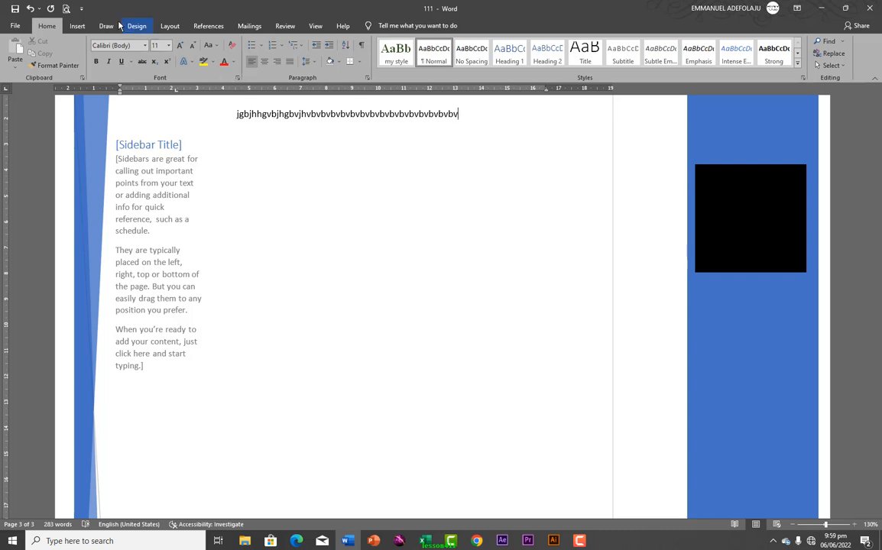
# Preview the saved AutoText entries under Insert > Quick Parts
pyautogui.click(78, 26)
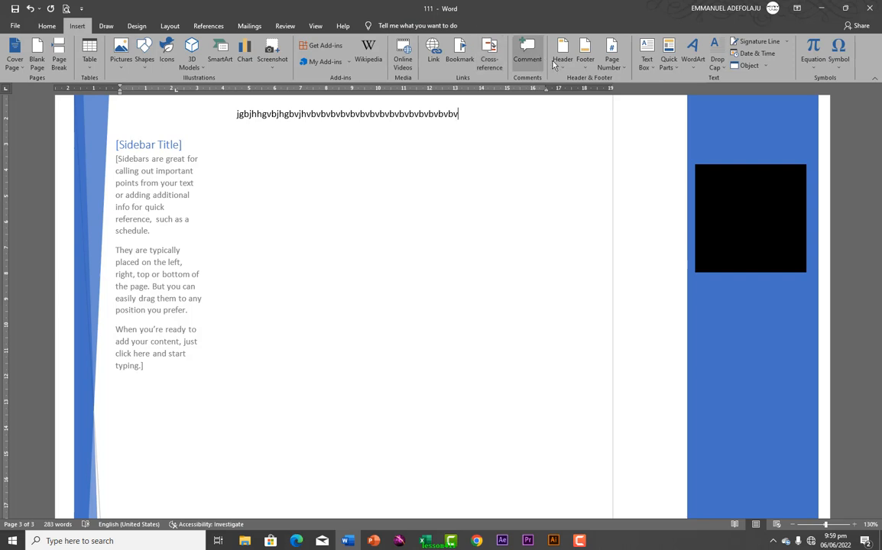
pyautogui.click(676, 72)
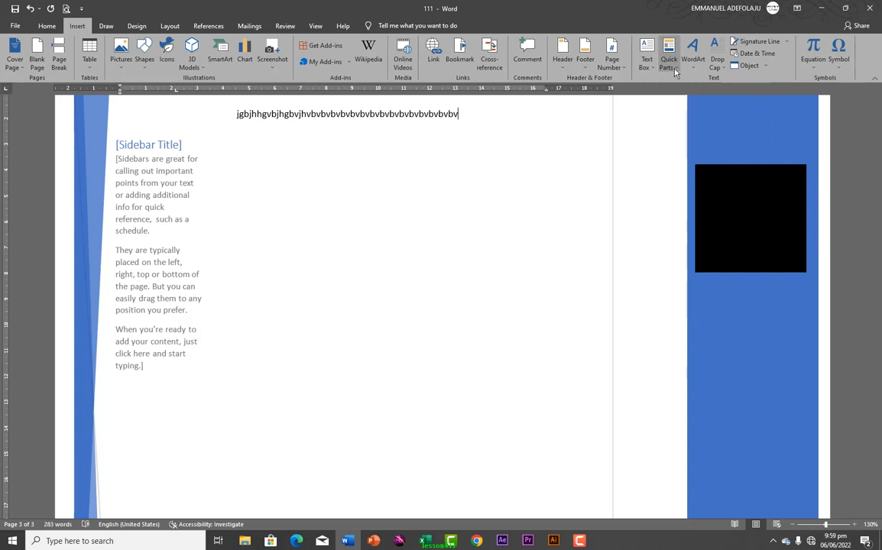
pyautogui.moveTo(707, 83)
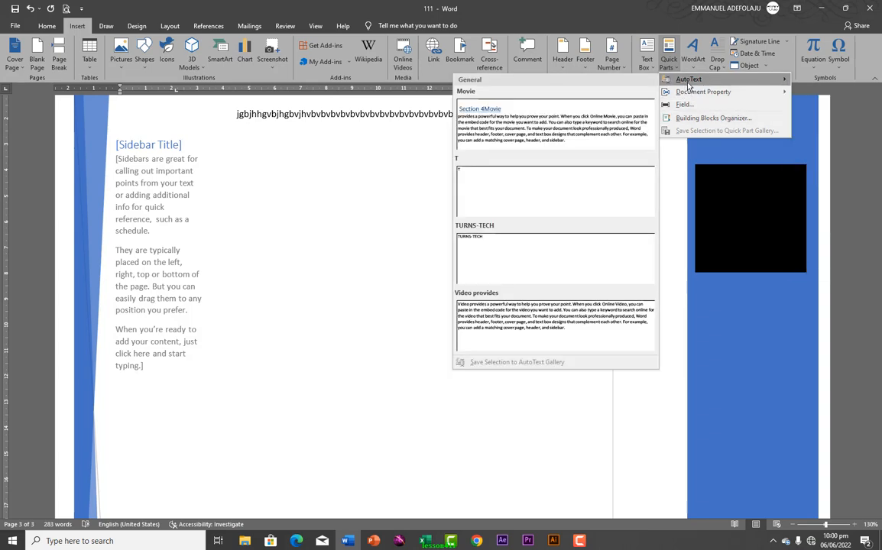
pyautogui.scroll(5, 392, 184)
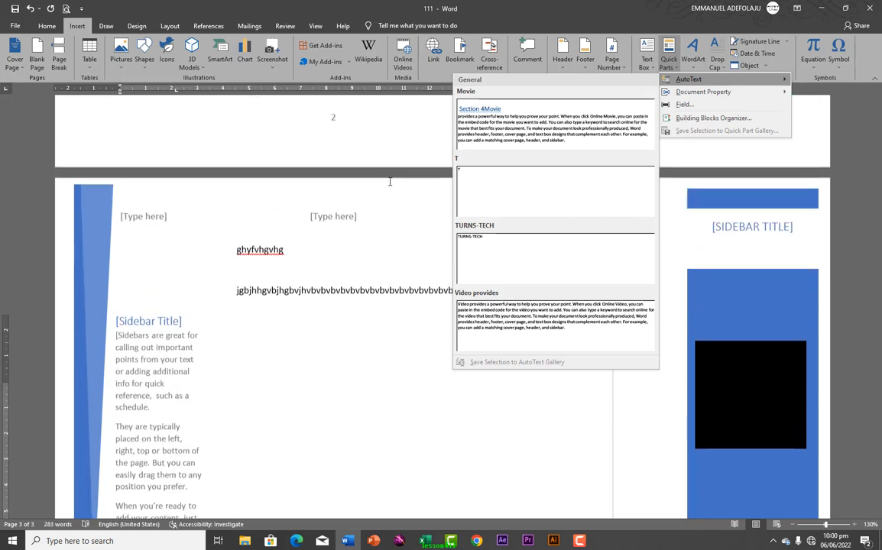
pyautogui.scroll(5, 392, 186)
# Close the AutoText gallery and scroll through the document to review page 3
pyautogui.click(521, 201)
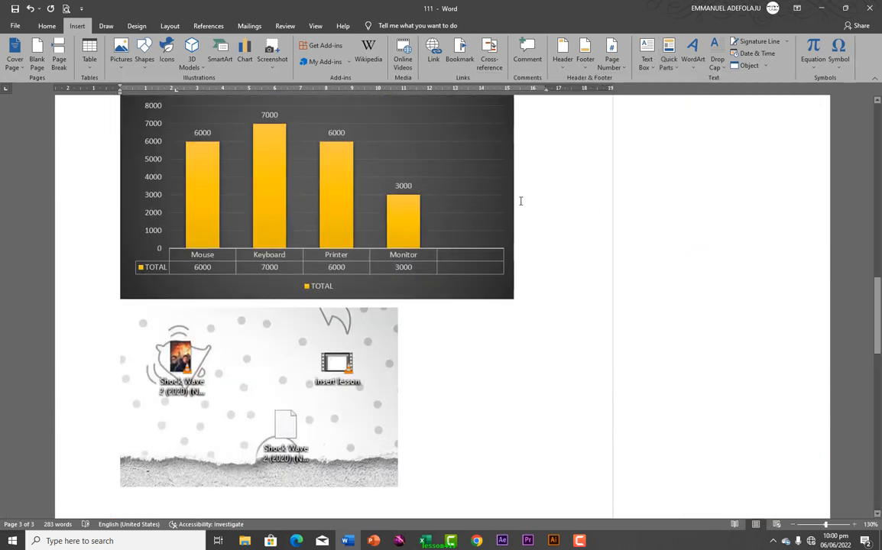
pyautogui.scroll(5, 521, 201)
pyautogui.scroll(15, 520, 205)
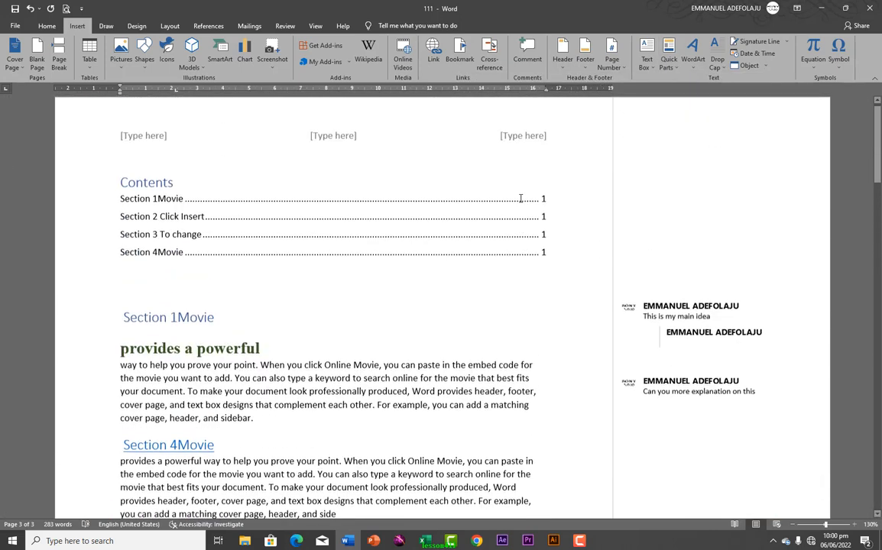
pyautogui.scroll(-12, 520, 200)
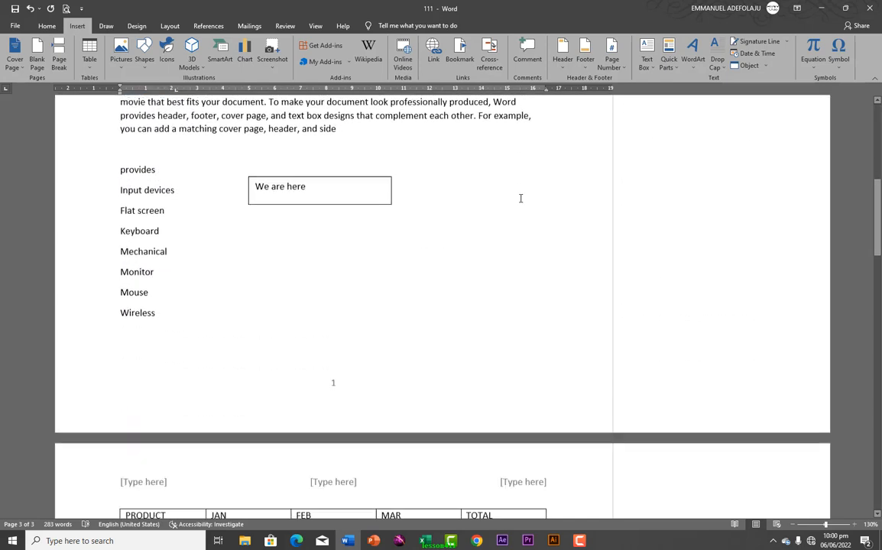
pyautogui.scroll(-2, 520, 201)
pyautogui.scroll(8, 520, 200)
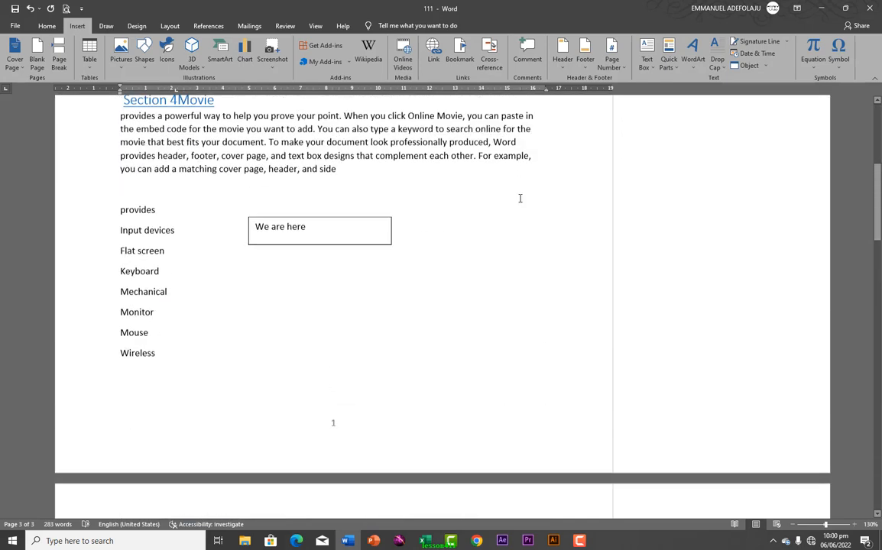
pyautogui.scroll(7, 519, 199)
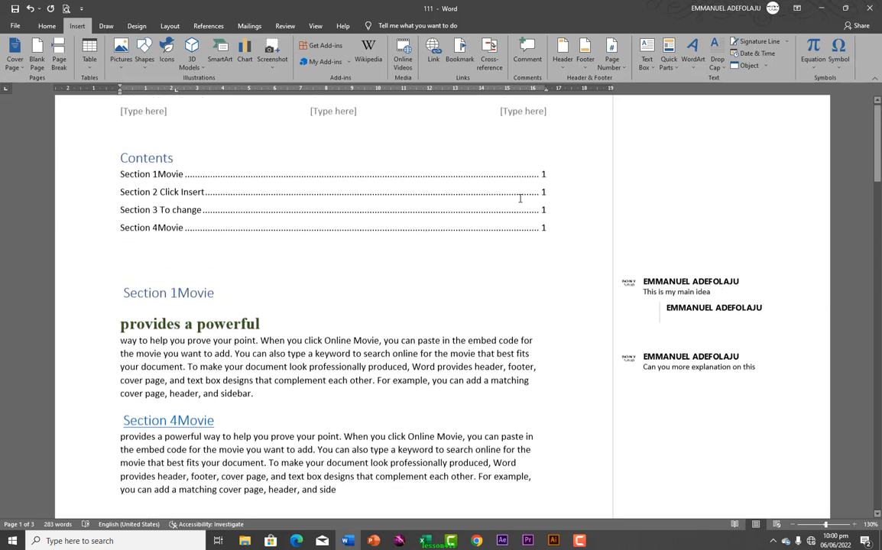
pyautogui.scroll(-3, 520, 203)
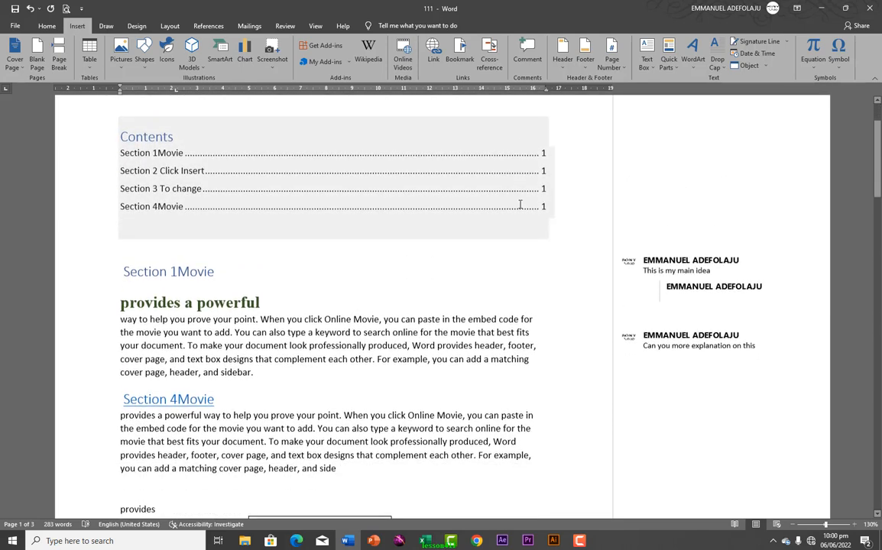
pyautogui.scroll(-1, 519, 204)
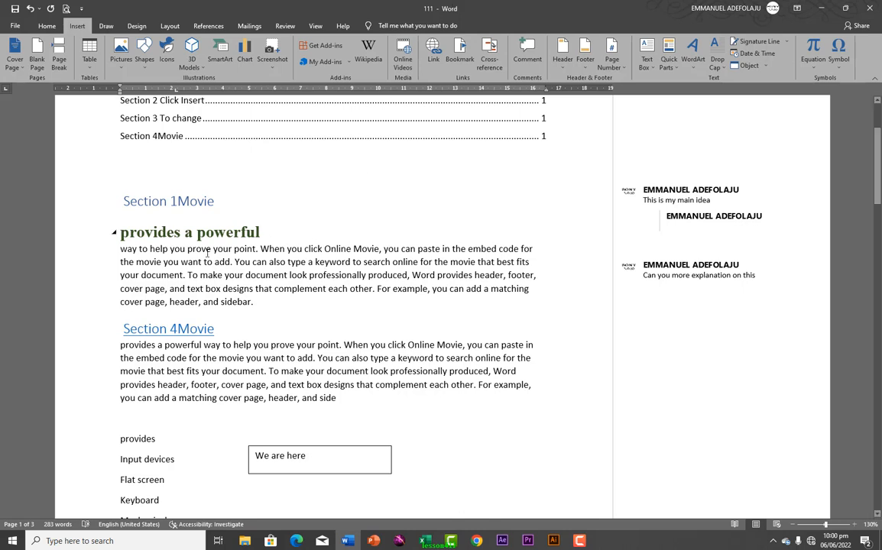
pyautogui.moveTo(136, 252)
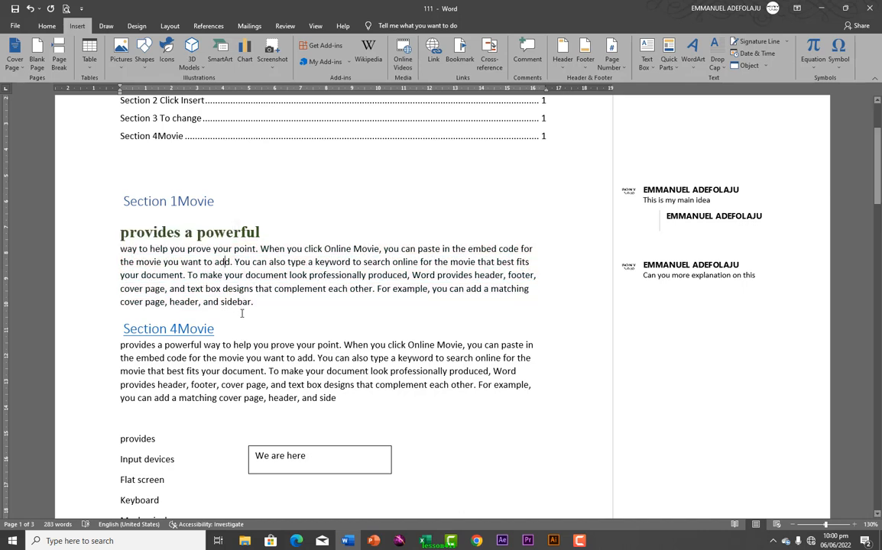
pyautogui.scroll(1, 242, 313)
pyautogui.scroll(-2, 244, 313)
pyautogui.scroll(1, 245, 312)
pyautogui.scroll(-10, 252, 312)
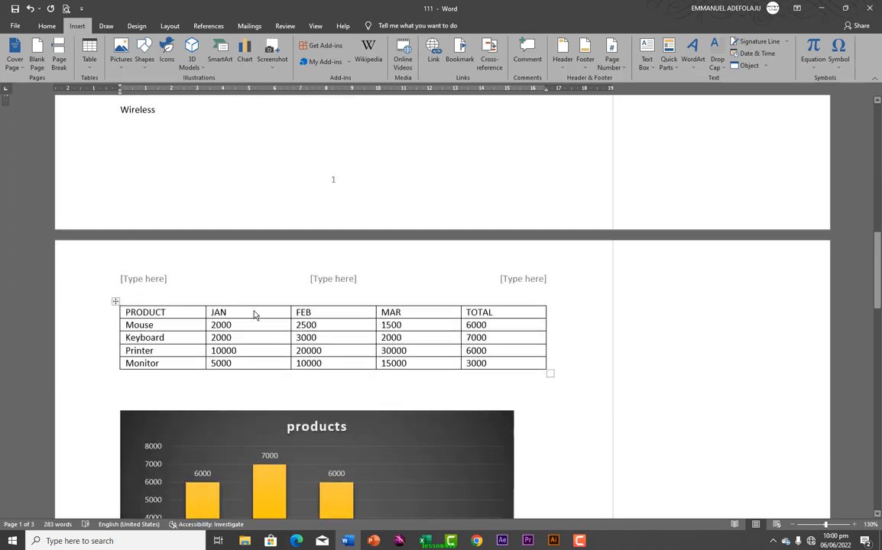
pyautogui.scroll(-15, 254, 314)
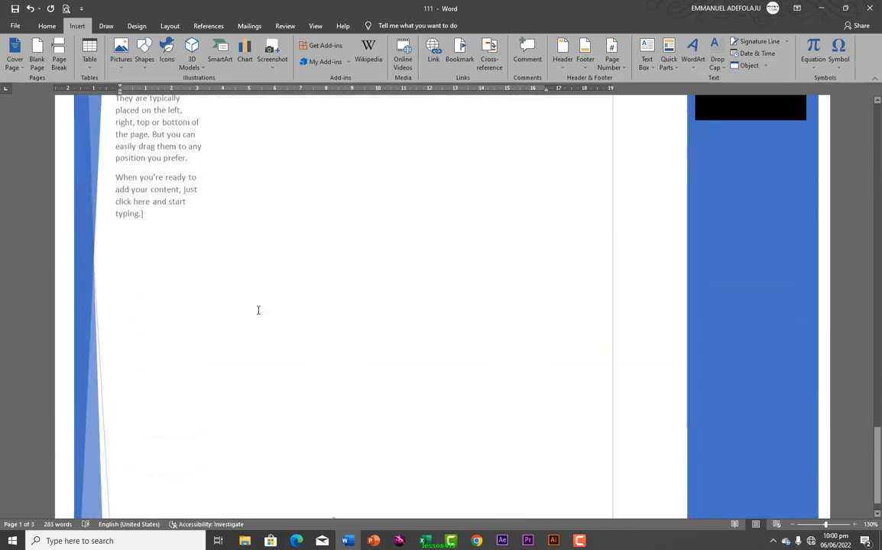
pyautogui.scroll(-2, 259, 310)
# Place the insertion point near the end of page 3
pyautogui.doubleClick(220, 259)
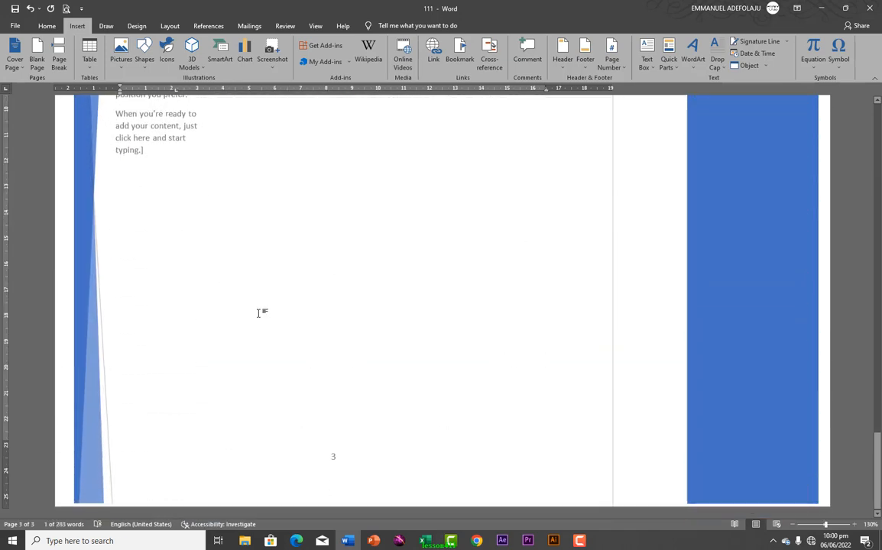
pyautogui.scroll(1, 304, 331)
pyautogui.scroll(-1, 313, 342)
pyautogui.scroll(5, 314, 360)
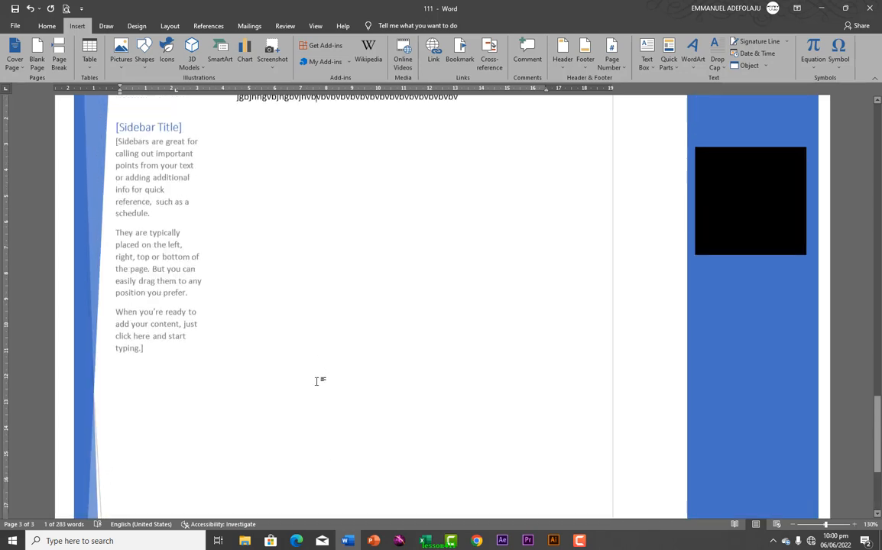
pyautogui.scroll(-3, 329, 427)
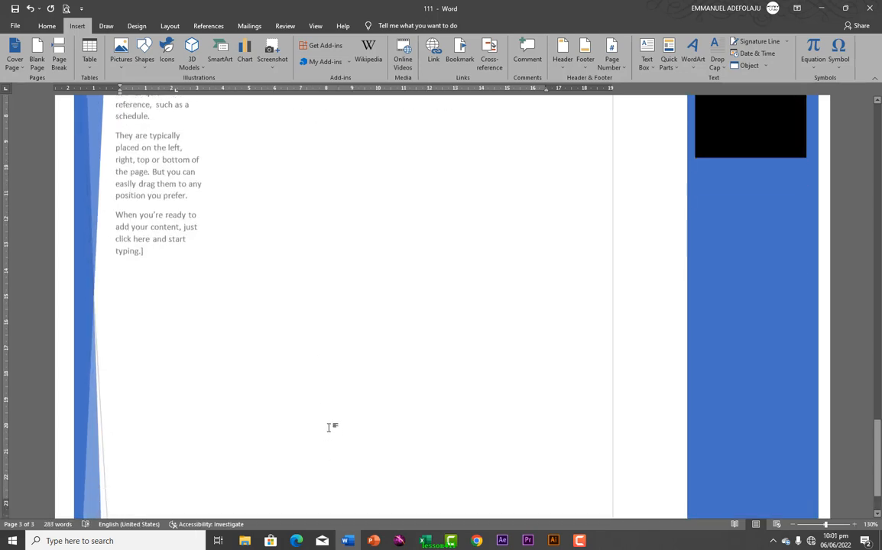
pyautogui.scroll(-2, 330, 426)
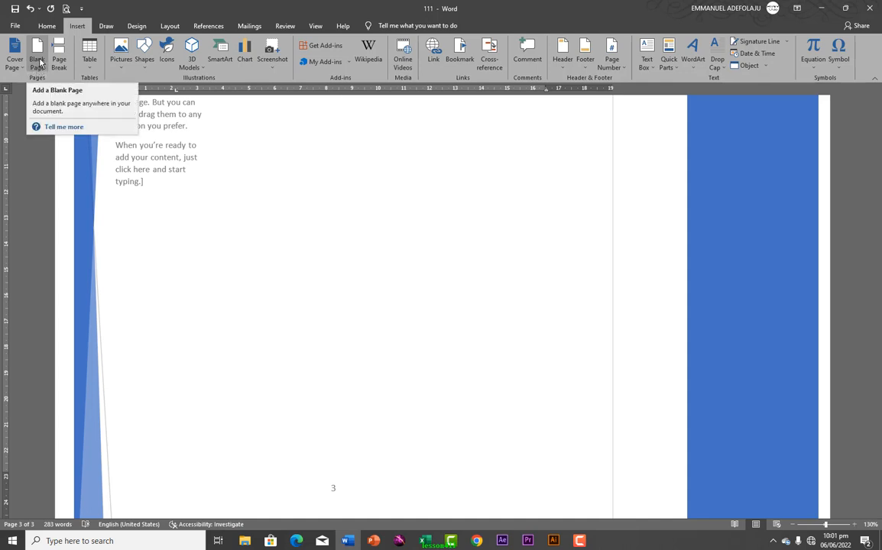
# Add a blank page after page 3 for the 'egbeda lagos' line
pyautogui.click(37, 61)
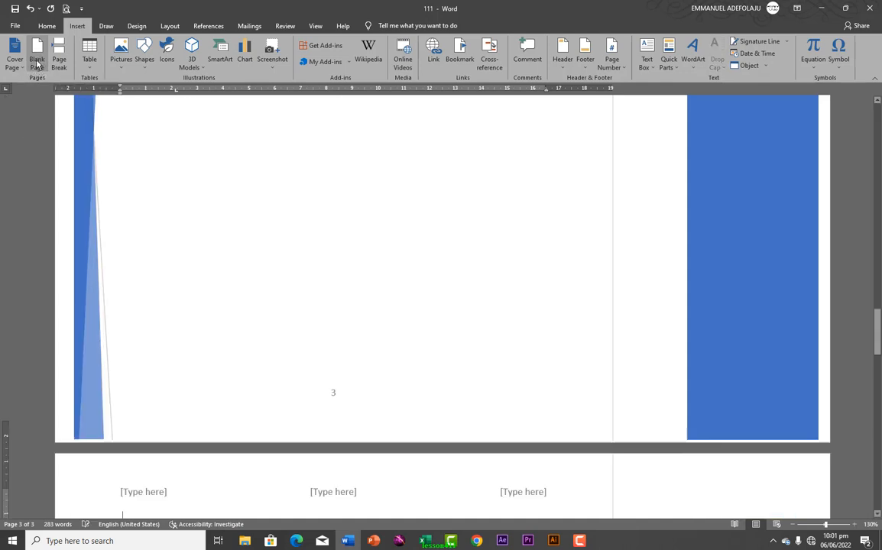
pyautogui.scroll(-5, 240, 384)
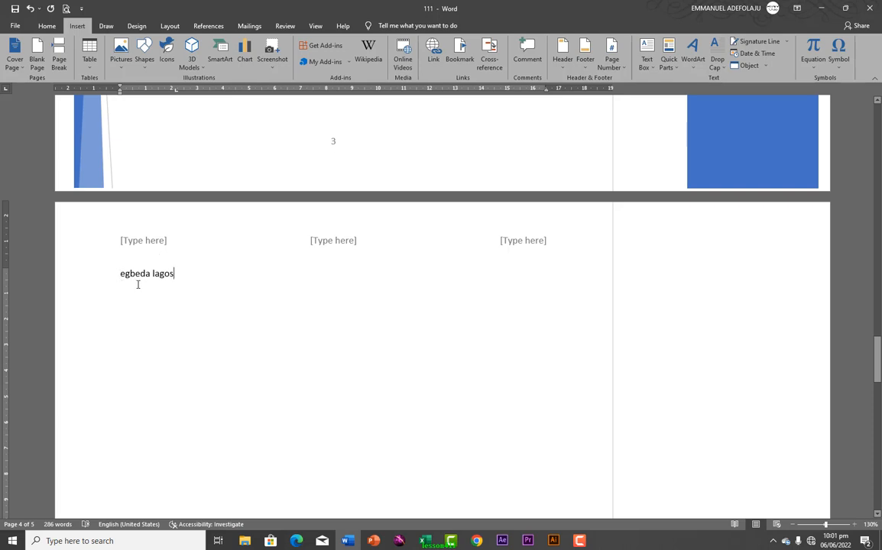
# Add an AutoCorrect entry replacing 'egbeda' with 'egbeda lagos nigeria' via Options > Proofing
pyautogui.click(15, 25)
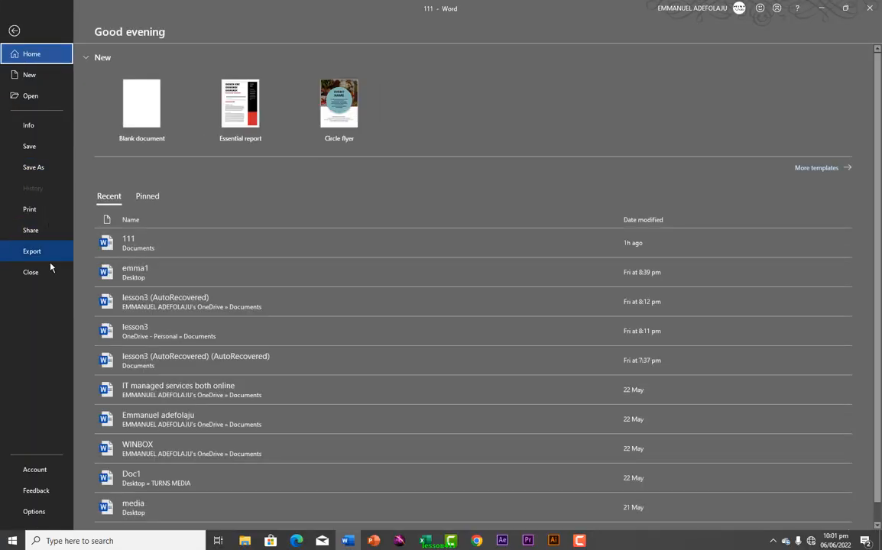
pyautogui.click(32, 510)
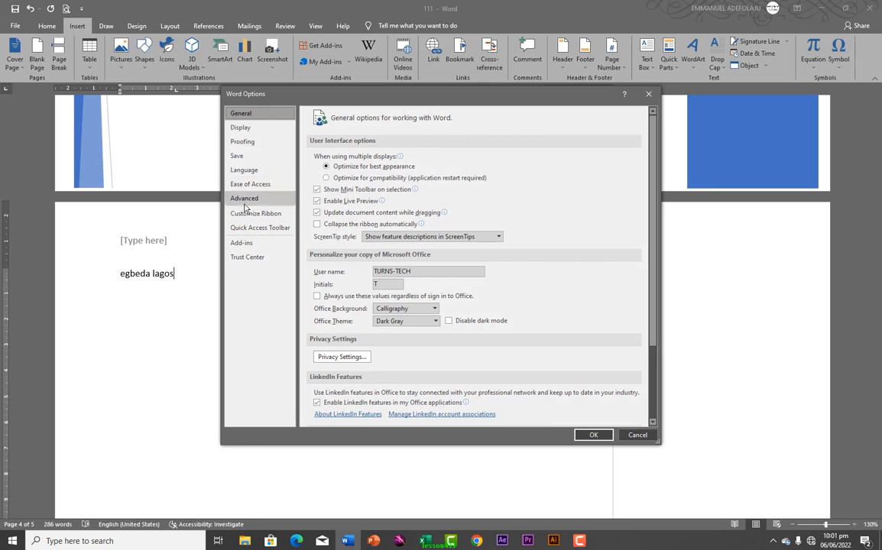
pyautogui.click(243, 143)
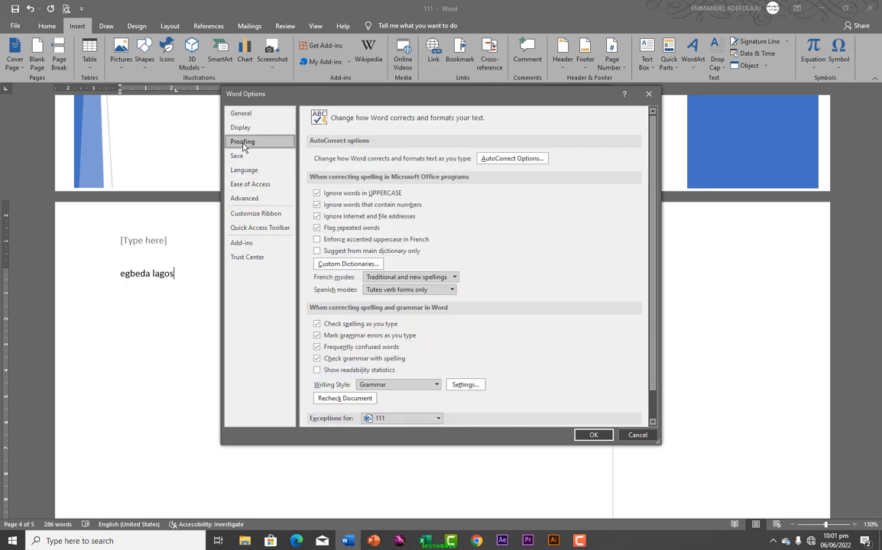
pyautogui.click(496, 161)
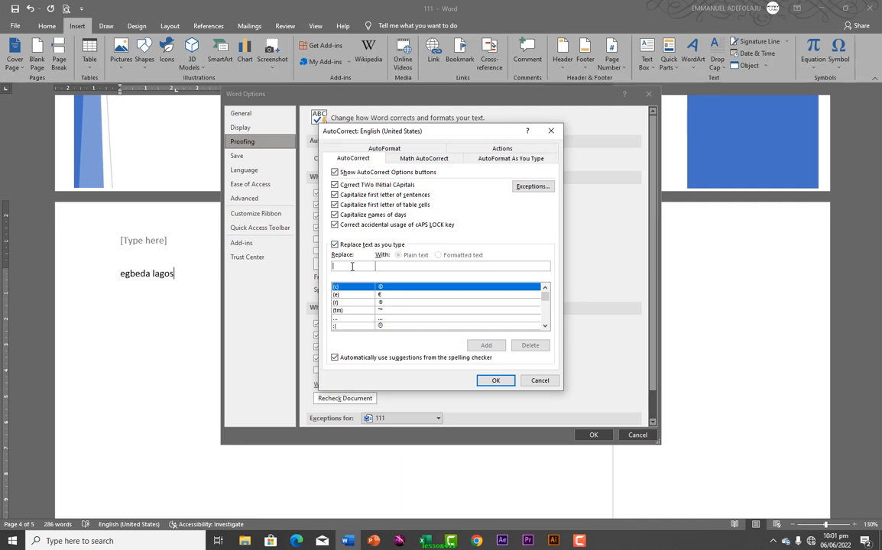
pyautogui.write('egbeda')
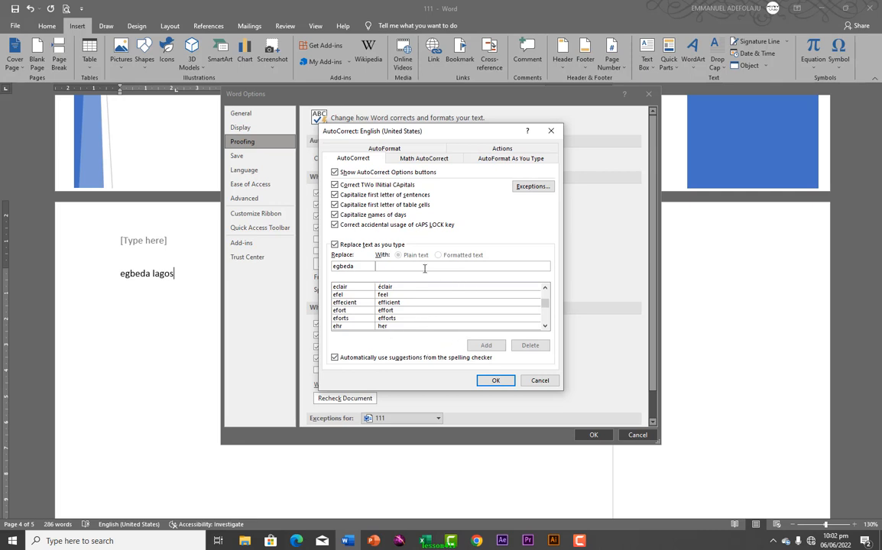
pyautogui.write('e')
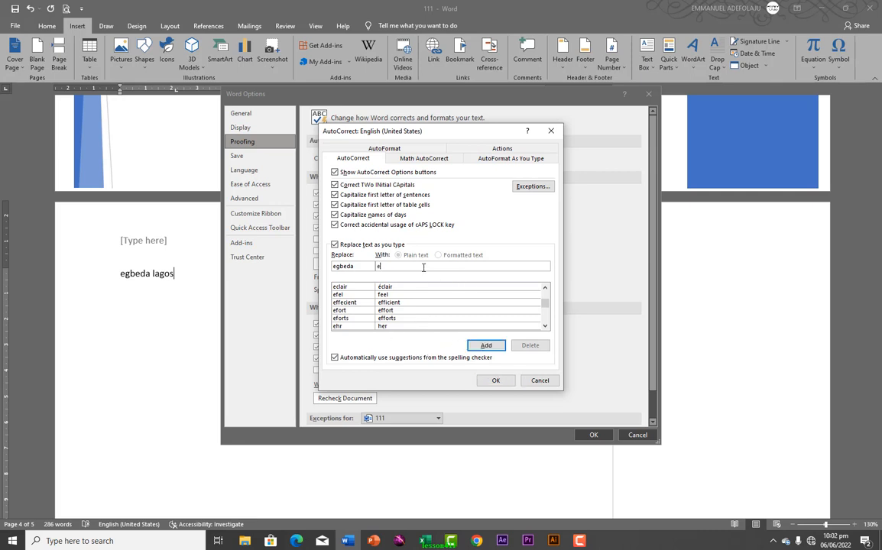
pyautogui.write('gbeda lagos nigeria')
pyautogui.click(487, 347)
pyautogui.click(496, 380)
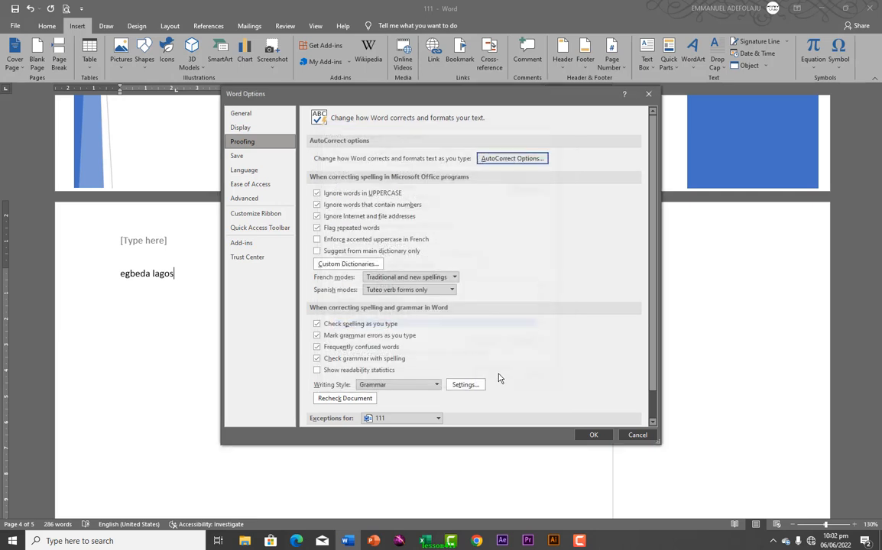
pyautogui.click(593, 434)
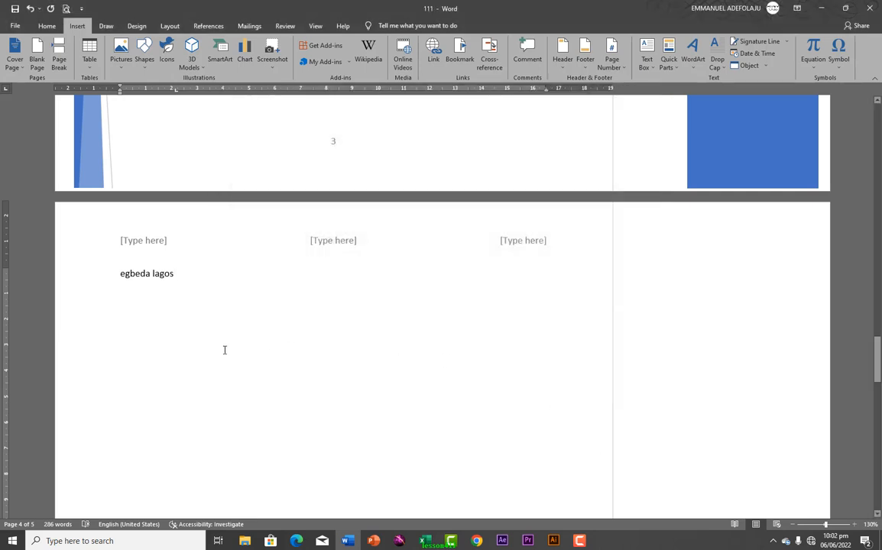
# Replace the 'egbeda lagos' line on page 4 with the AutoCorrect expansion 'egbeda lagos nigeria'
pyautogui.click(100, 269)
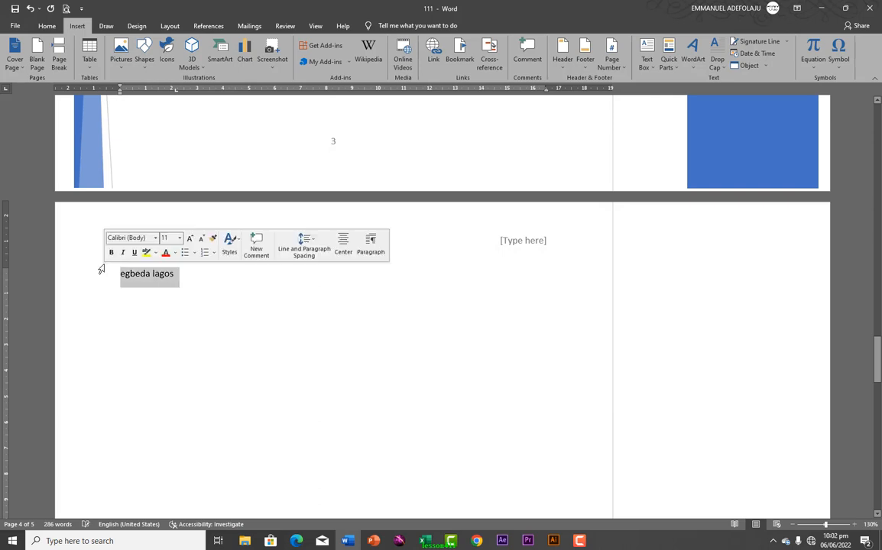
pyautogui.press('BackSpace')
pyautogui.write('egbeda')
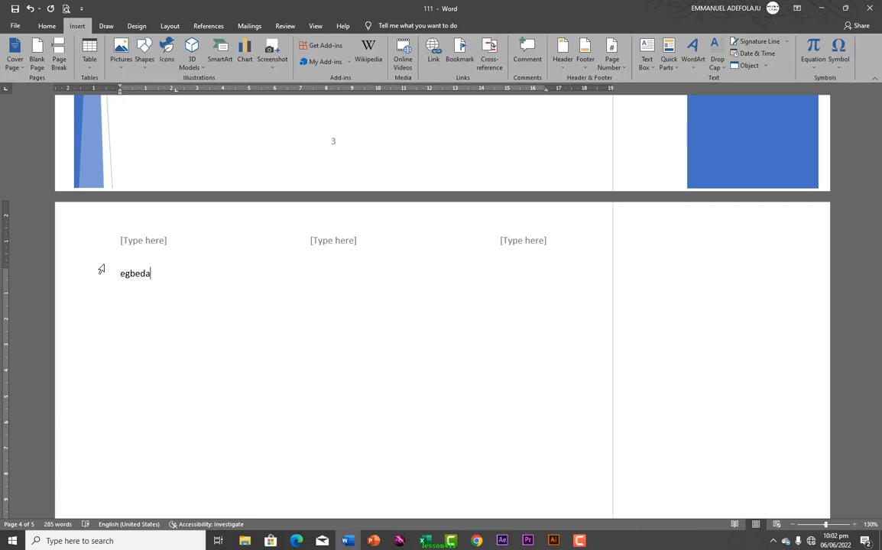
pyautogui.write(' lagos nigeria')
pyautogui.scroll(5, 169, 275)
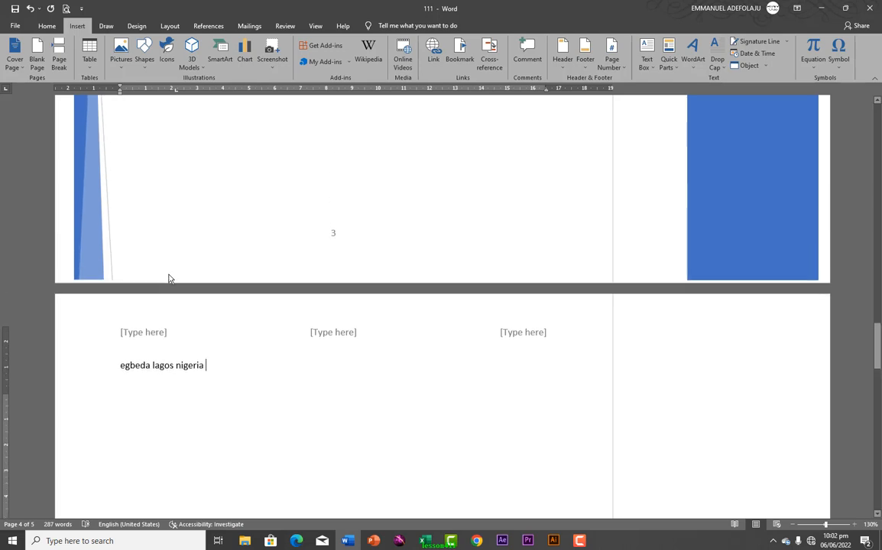
pyautogui.scroll(20, 177, 261)
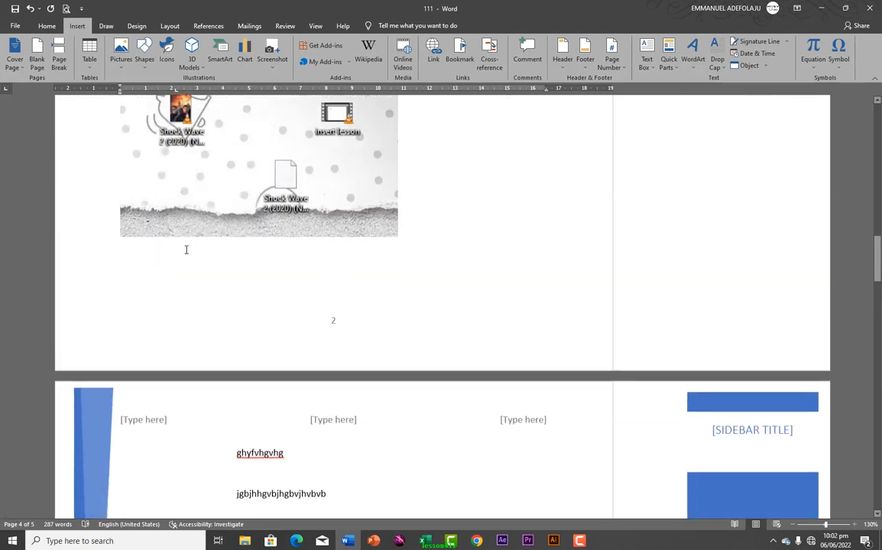
# Select the 'provides a powerful' heading and paragraph and save the selection to the Quick Parts gallery
pyautogui.scroll(1, 211, 235)
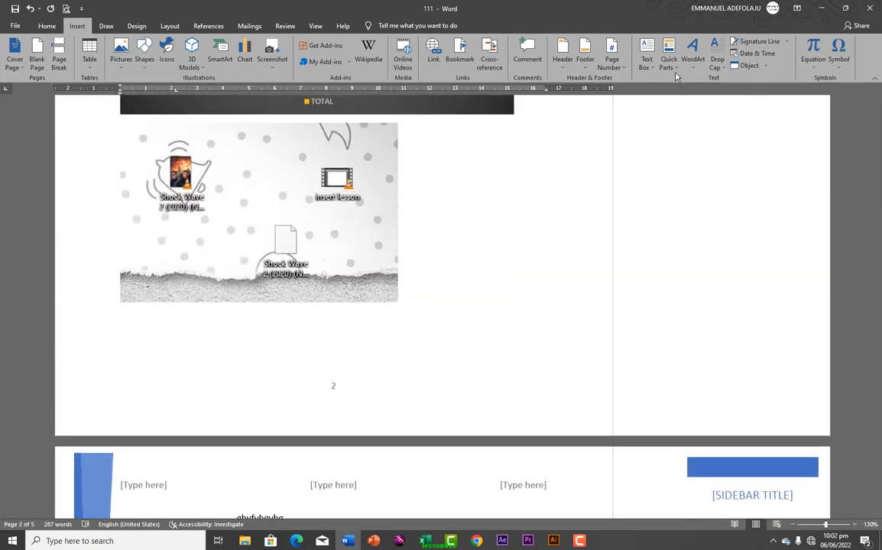
pyautogui.scroll(13, 355, 194)
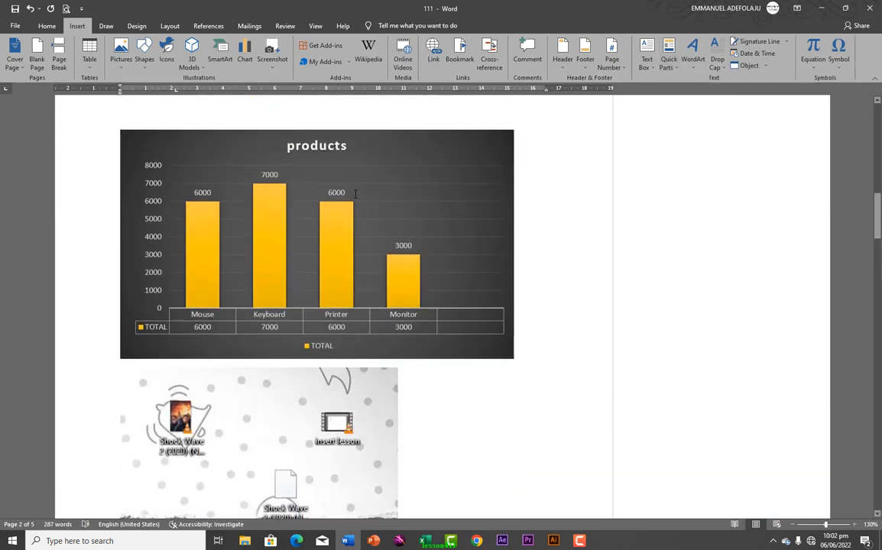
pyautogui.scroll(14, 355, 194)
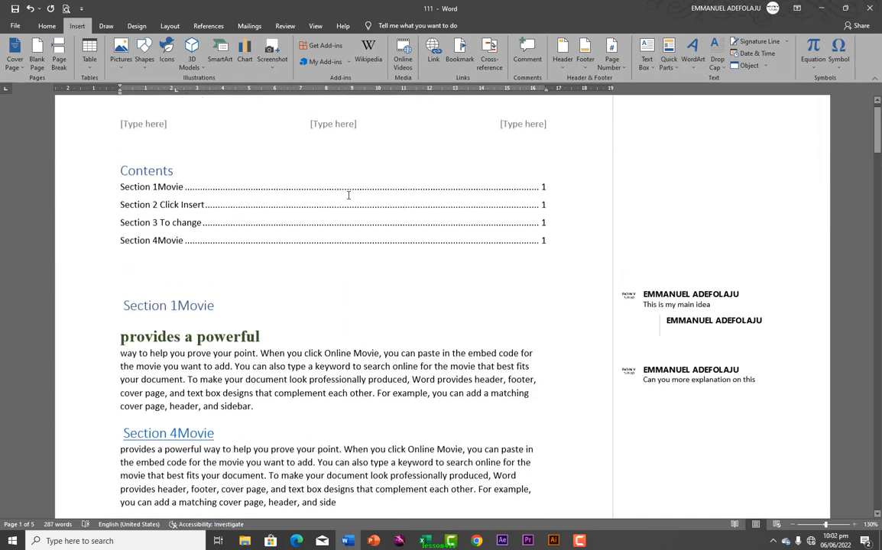
pyautogui.scroll(-1, 347, 196)
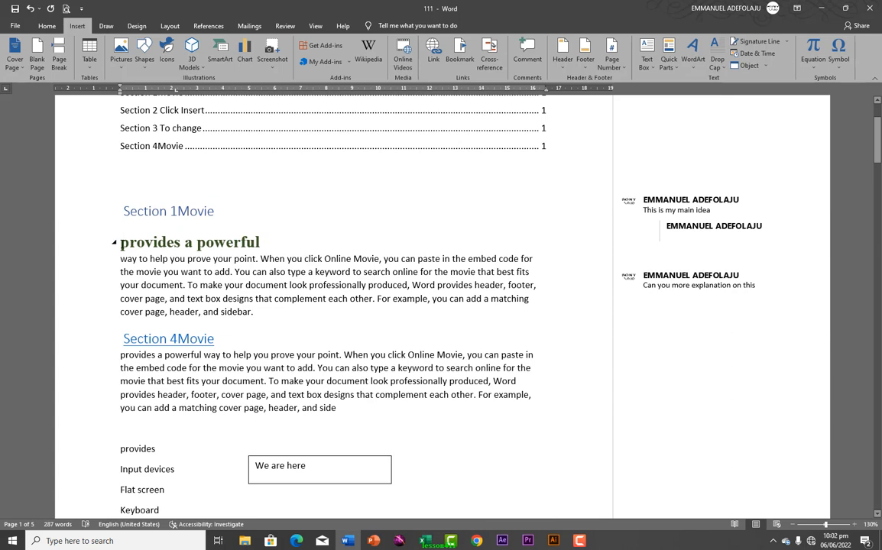
pyautogui.moveTo(120, 243); pyautogui.dragTo(310, 316)
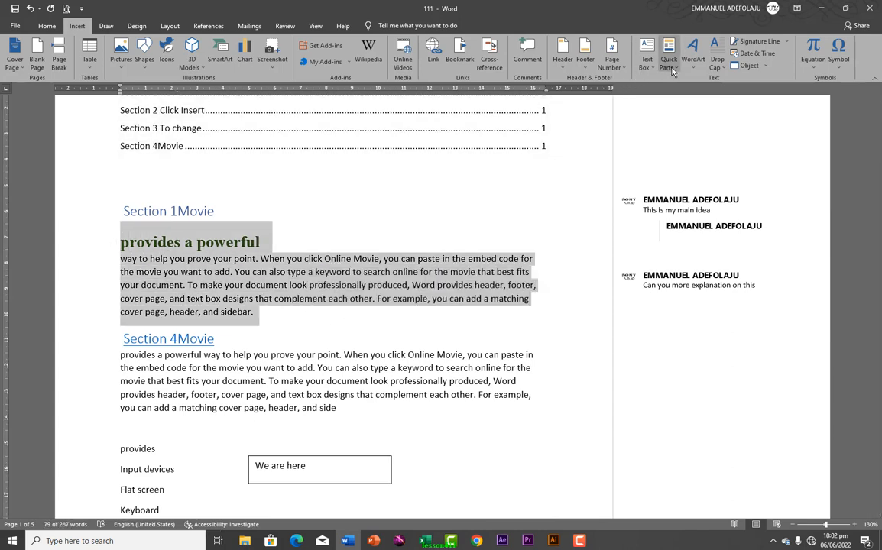
pyautogui.click(672, 71)
pyautogui.moveTo(680, 80)
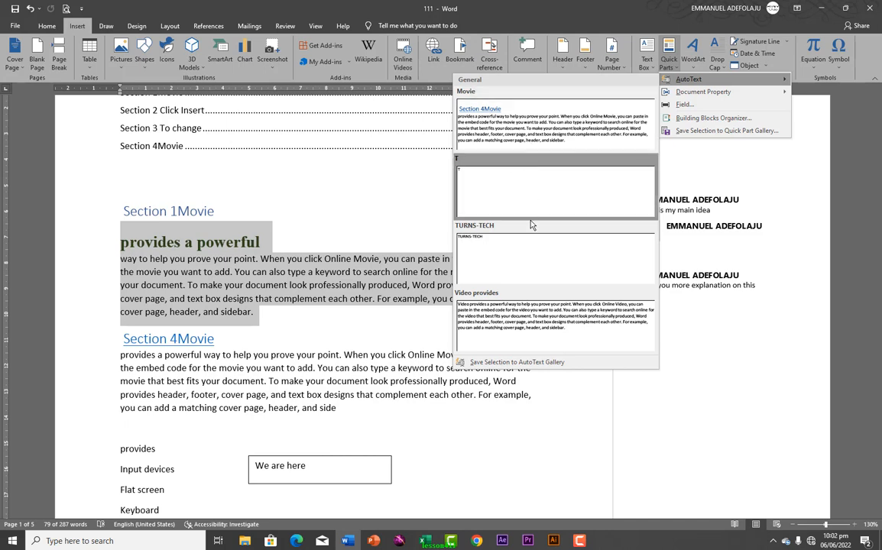
pyautogui.click(556, 363)
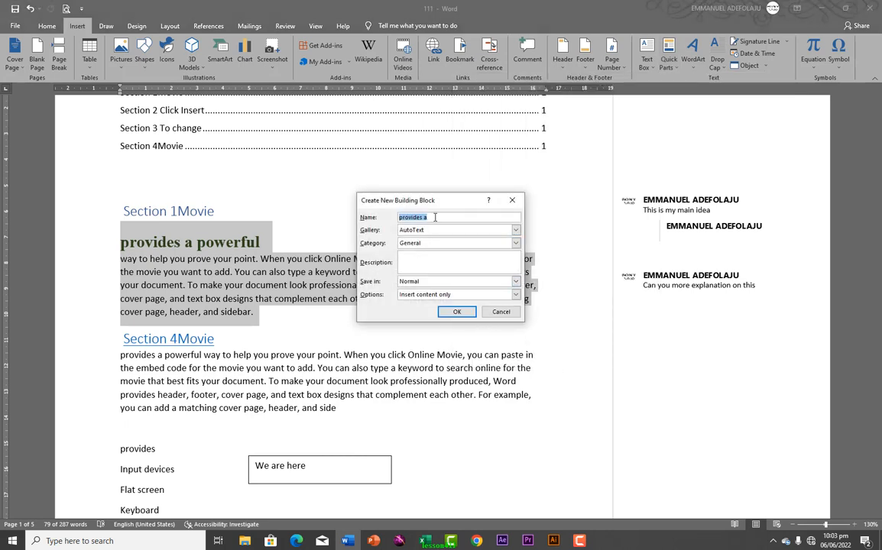
# Name the building block 'powerful' in the AutoText gallery, General category, stored in Normal
pyautogui.click(435, 217)
pyautogui.moveTo(433, 217); pyautogui.dragTo(350, 214)
pyautogui.write('powerful')
pyautogui.click(516, 232)
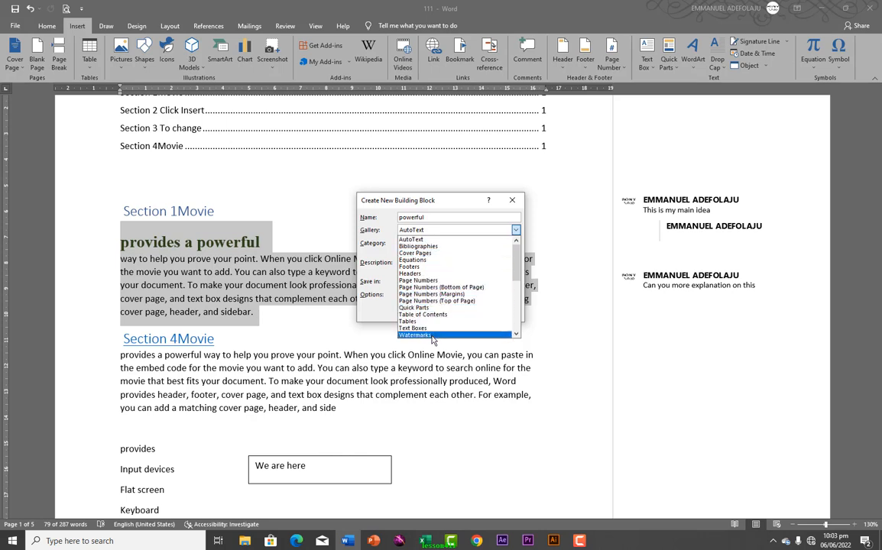
pyautogui.click(418, 239)
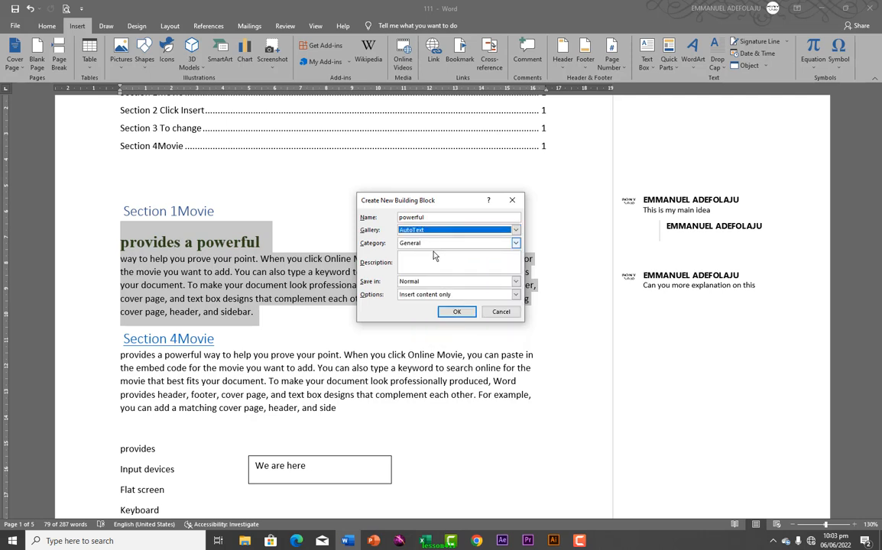
pyautogui.click(515, 244)
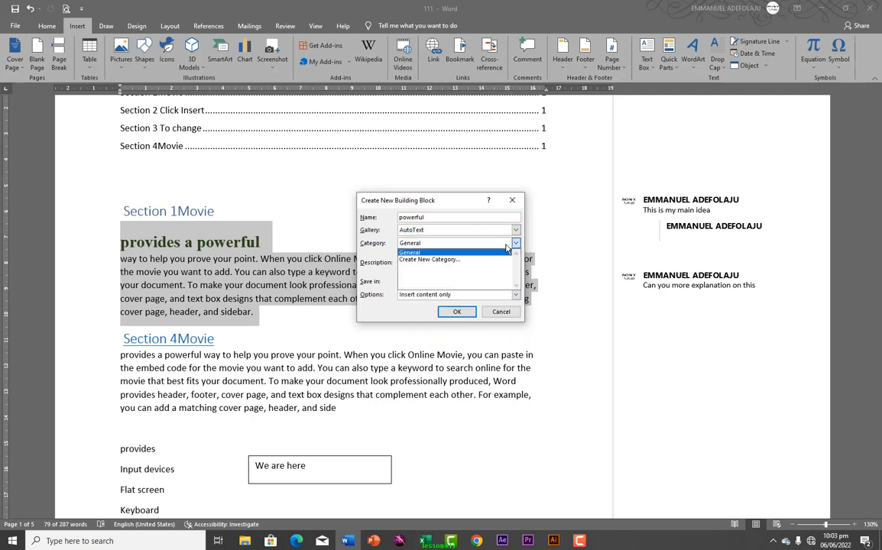
pyautogui.click(449, 253)
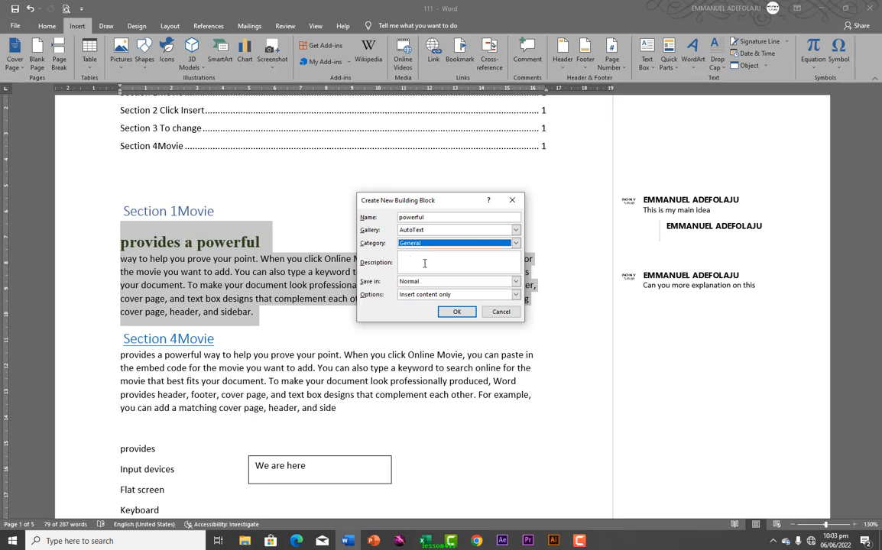
pyautogui.click(513, 282)
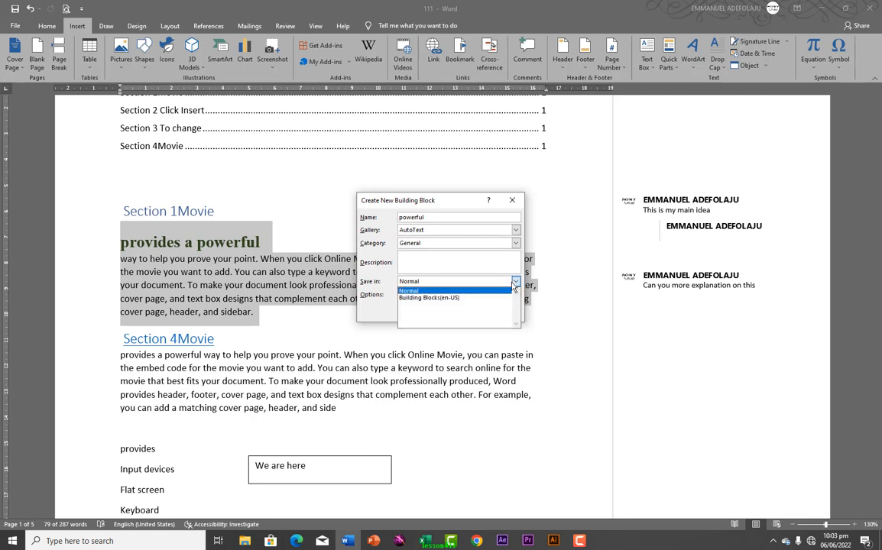
pyautogui.click(513, 283)
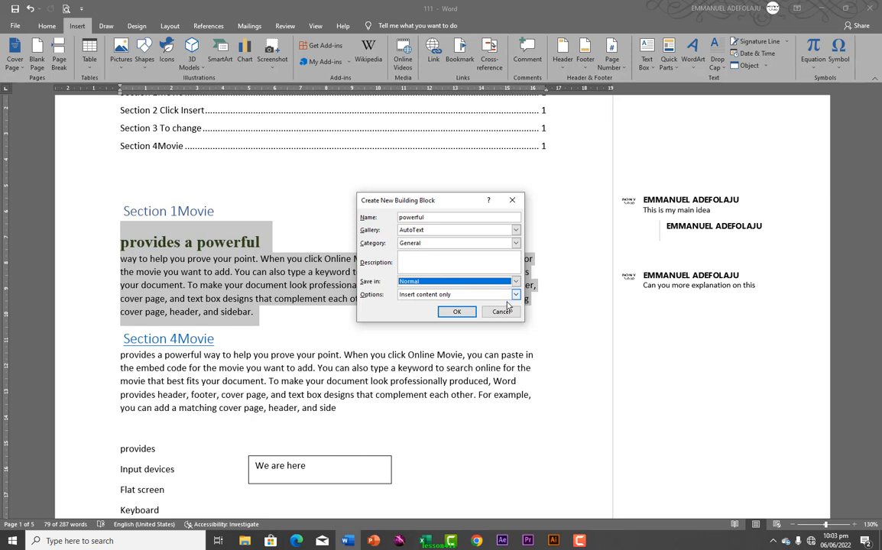
pyautogui.click(460, 313)
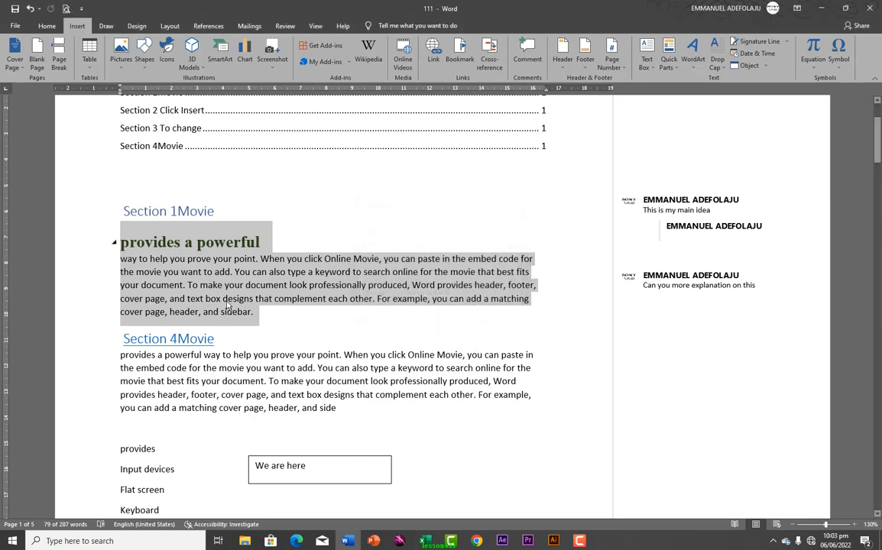
# Create a new blank document with Ctrl+N and dismiss the Find and Replace window
pyautogui.scroll(-5, 224, 324)
pyautogui.scroll(-11, 224, 323)
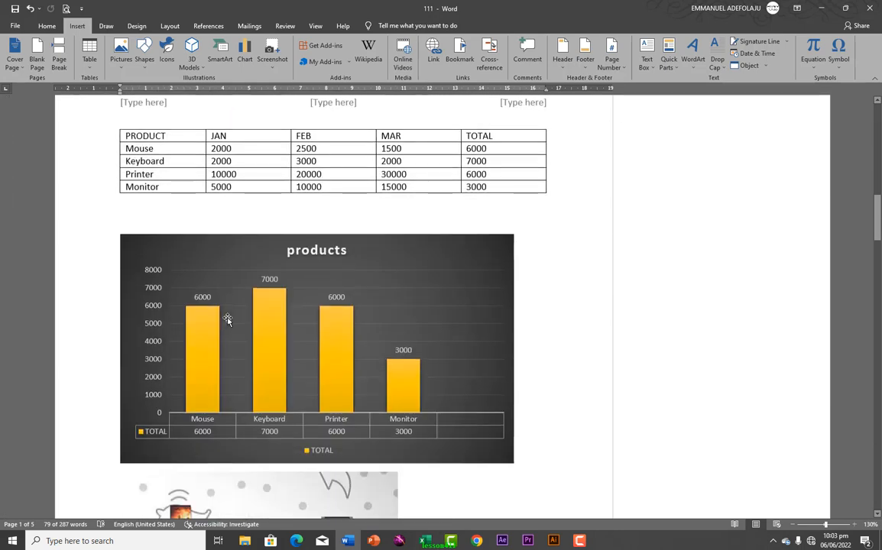
pyautogui.moveTo(877, 243); pyautogui.dragTo(871, 490)
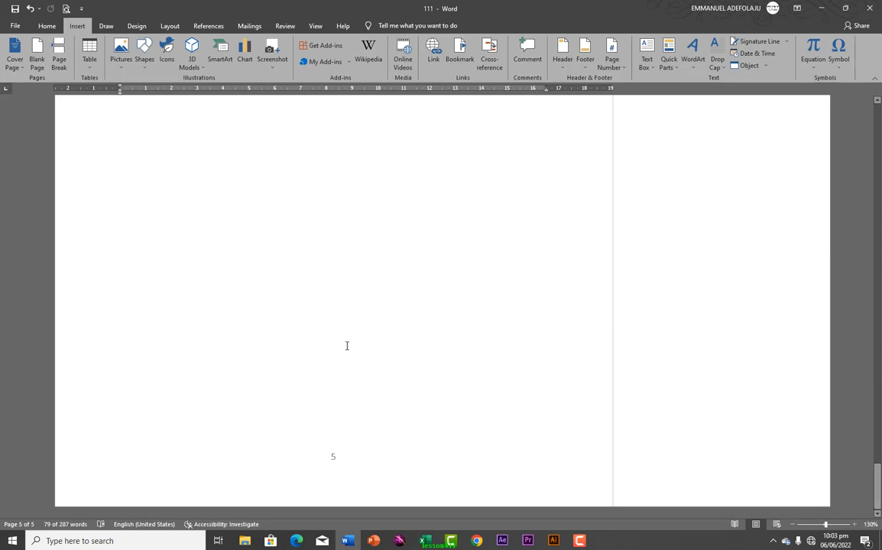
pyautogui.hotkey('ctrl', 'n')
pyautogui.hotkey('ctrl', 'h')
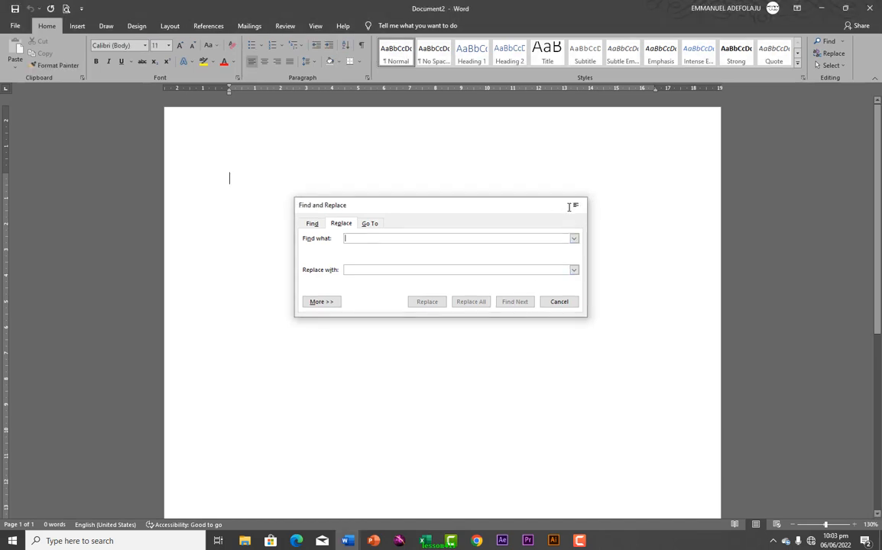
pyautogui.click(574, 204)
pyautogui.scroll(-8, 389, 239)
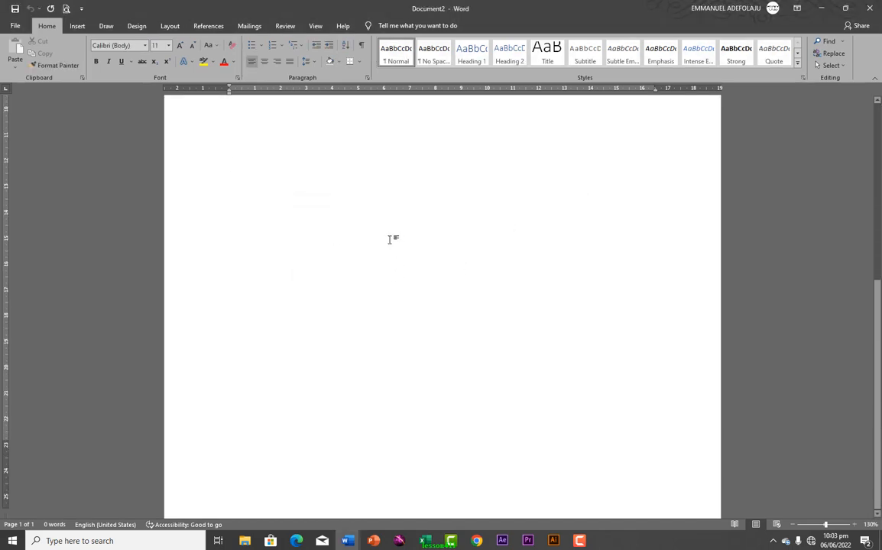
pyautogui.scroll(8, 388, 238)
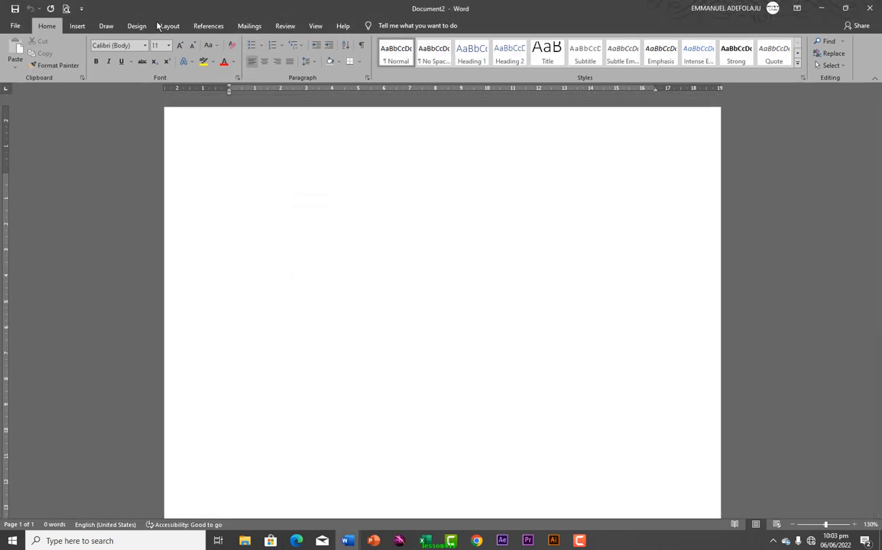
# Insert the saved 'powerful' AutoText entry into the new document
pyautogui.click(85, 27)
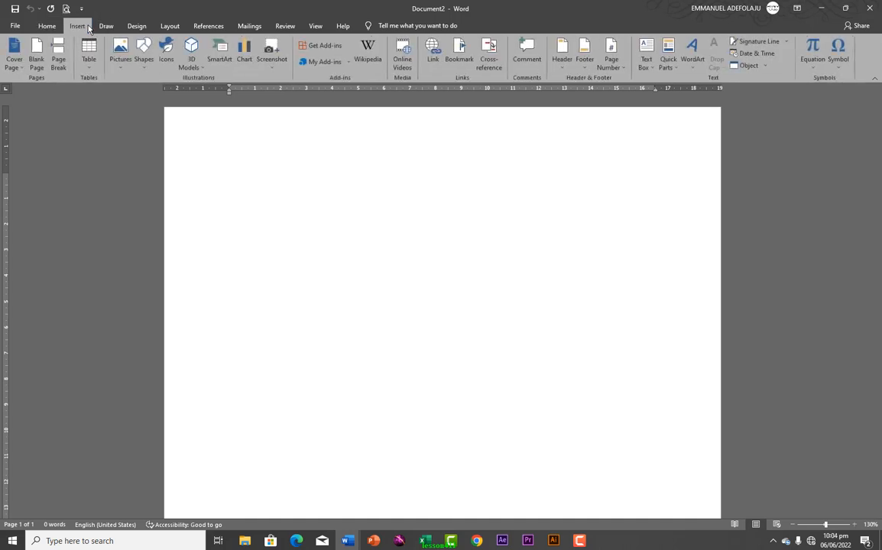
pyautogui.click(671, 68)
pyautogui.moveTo(681, 80)
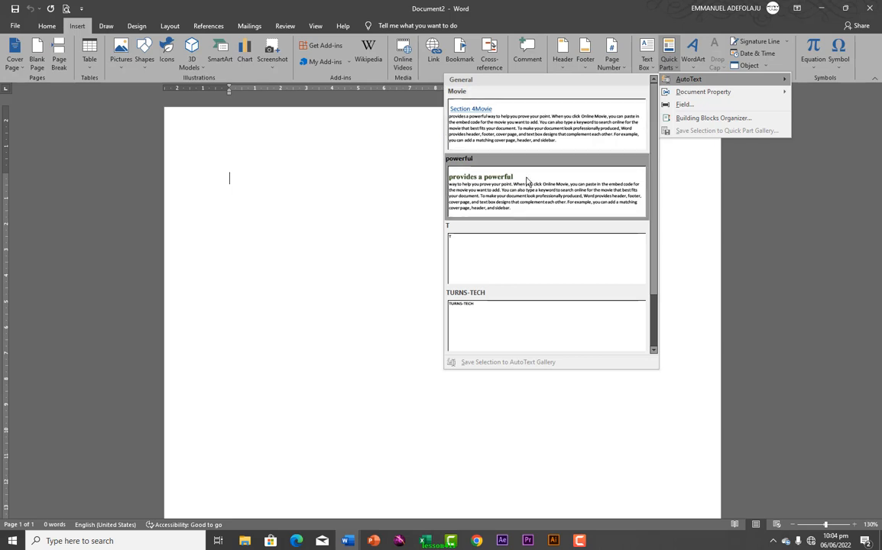
pyautogui.click(479, 193)
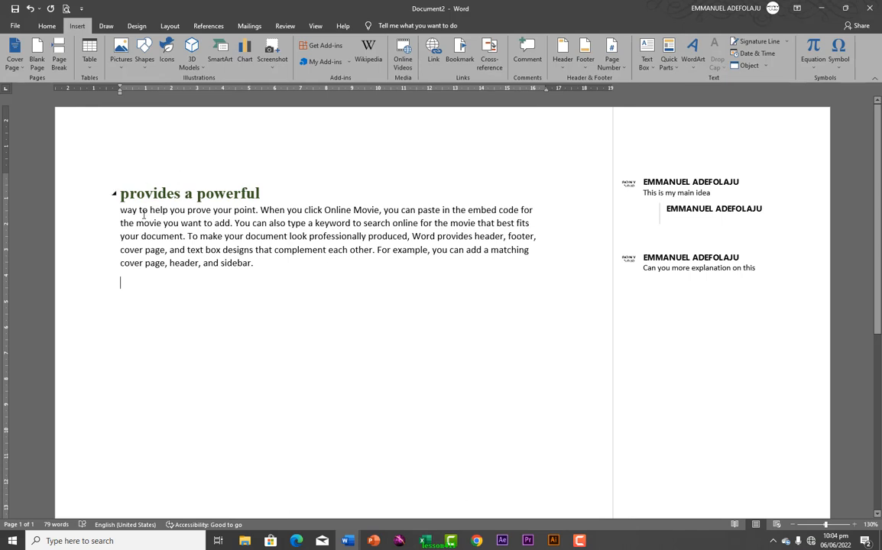
pyautogui.moveTo(123, 210)
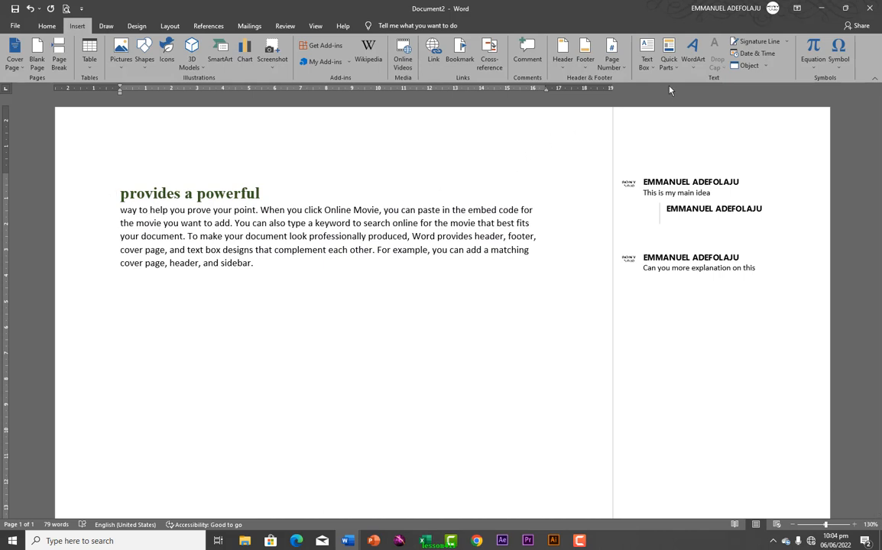
pyautogui.click(669, 62)
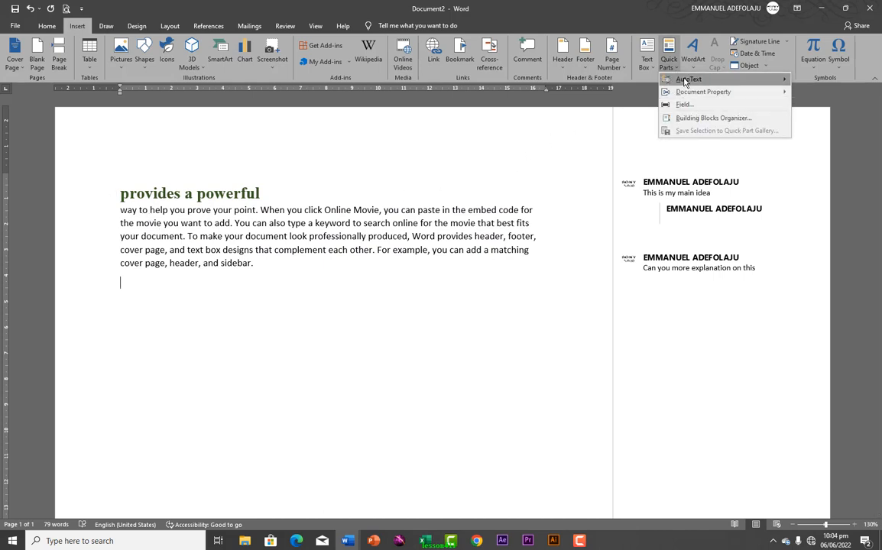
# Insert the Company document property field below the paragraph, showing [Company]
pyautogui.moveTo(690, 93)
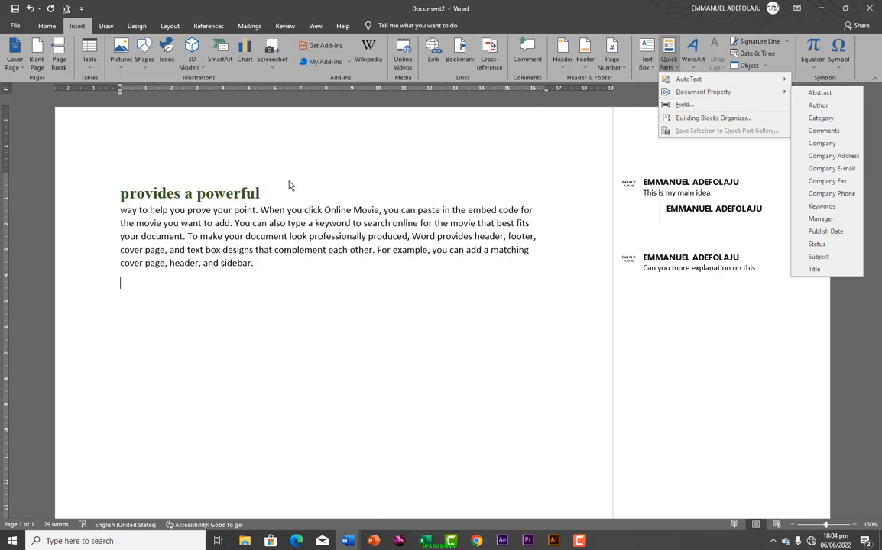
pyautogui.click(828, 145)
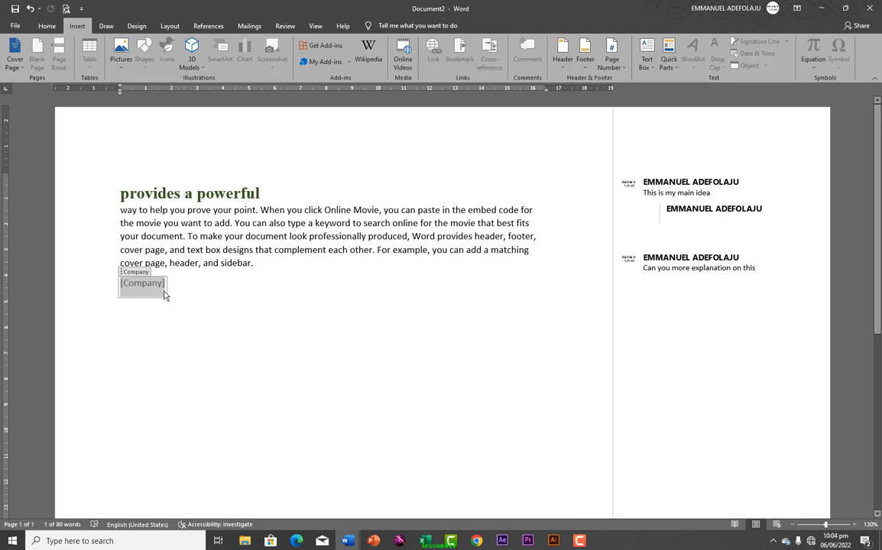
# Set the Company property to TURNS MEDIA in Advanced Properties so the field displays it
pyautogui.click(14, 28)
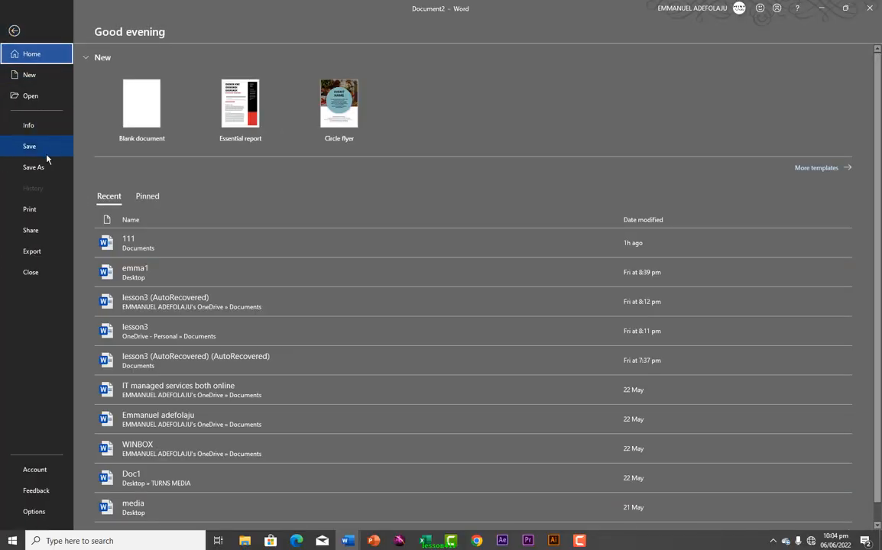
pyautogui.click(29, 96)
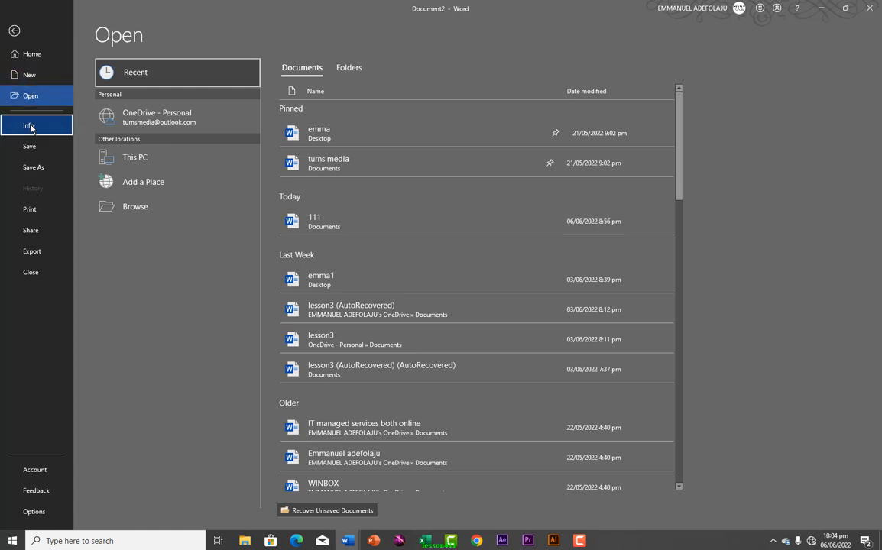
pyautogui.click(30, 127)
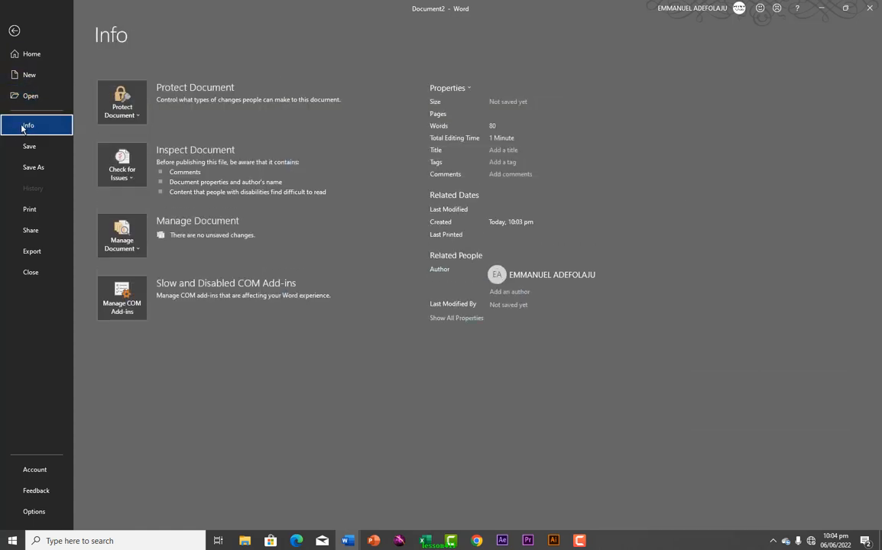
pyautogui.click(465, 91)
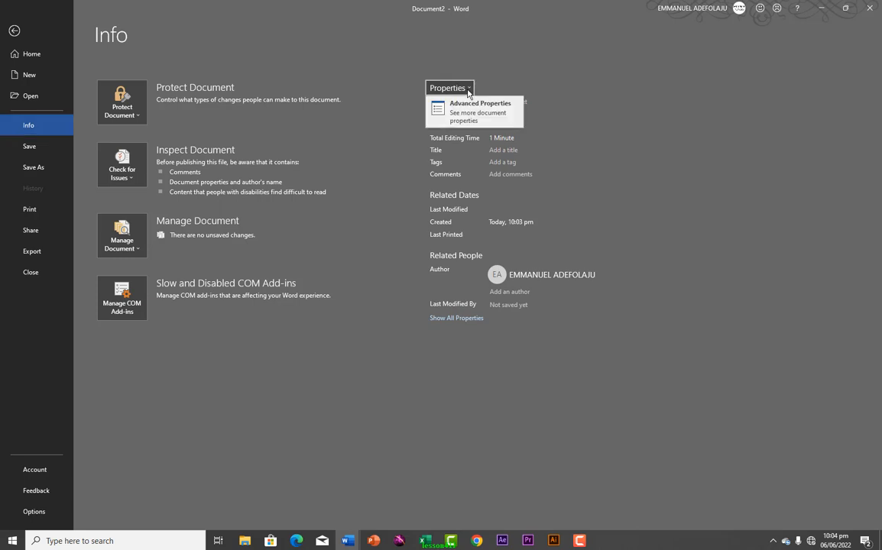
pyautogui.click(468, 91)
pyautogui.click(469, 90)
pyautogui.click(468, 90)
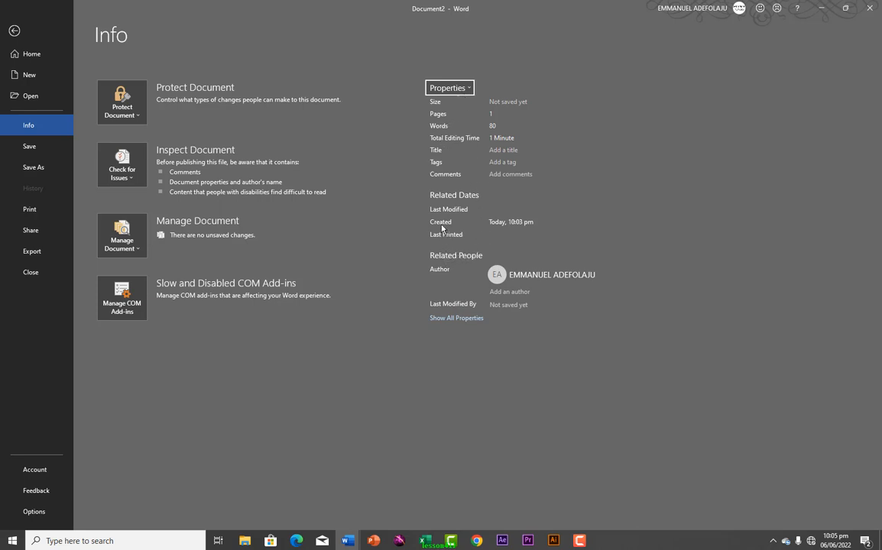
pyautogui.click(464, 90)
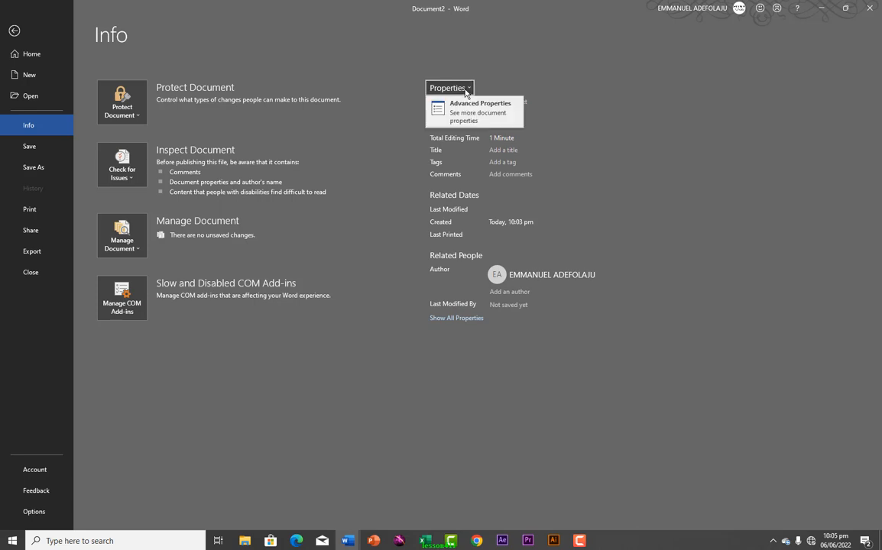
pyautogui.click(468, 120)
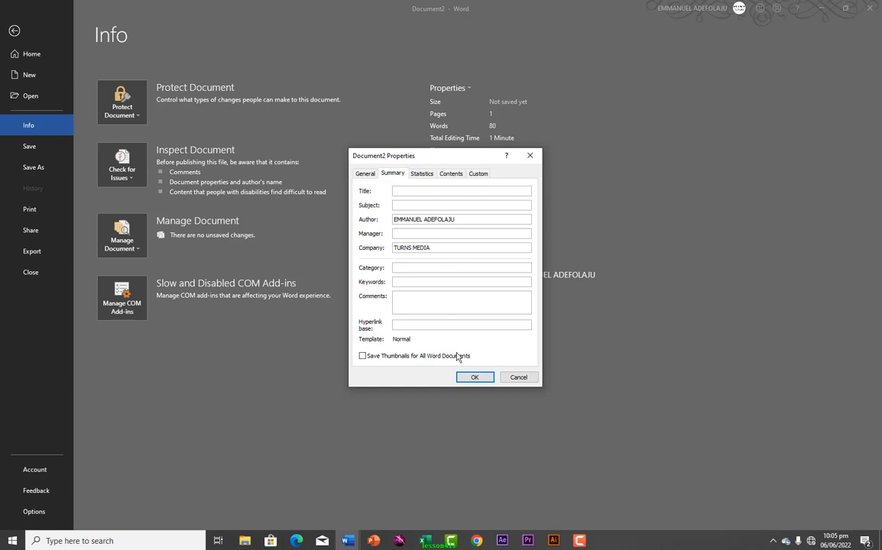
pyautogui.click(469, 379)
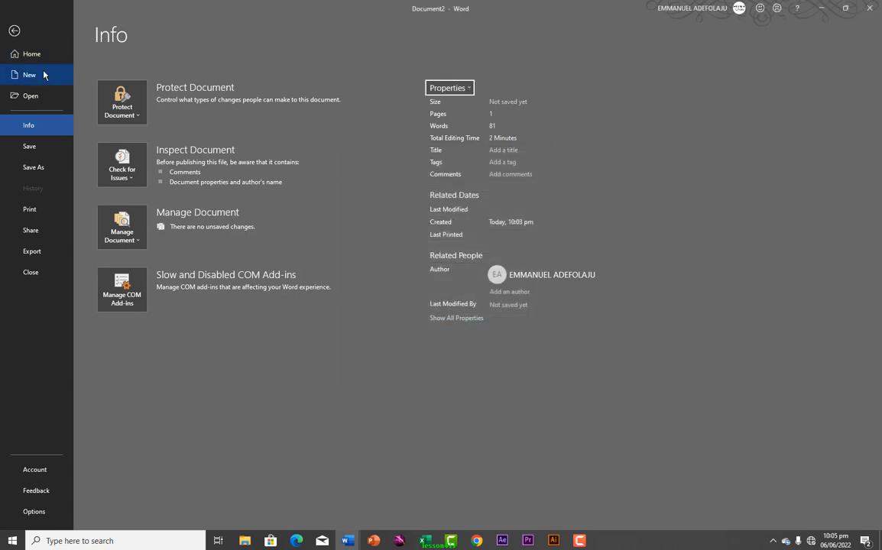
pyautogui.click(15, 31)
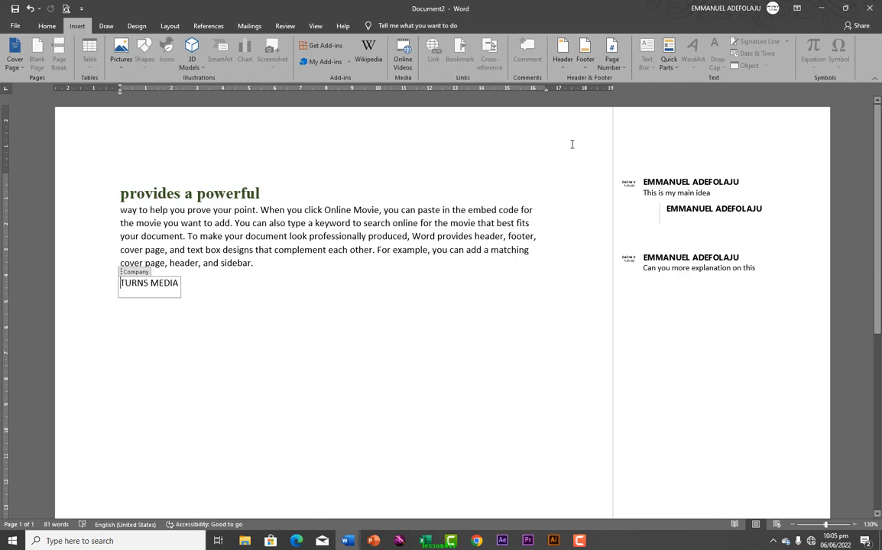
# Add a new line below TURNS MEDIA holding a second Company field reading TURNS MEDIA
pyautogui.click(669, 63)
pyautogui.moveTo(688, 79)
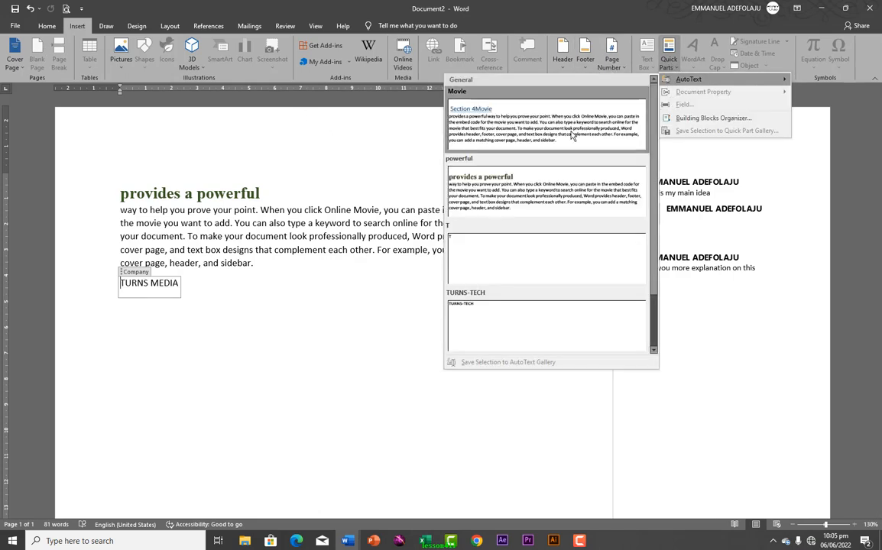
pyautogui.click(362, 174)
pyautogui.click(210, 289)
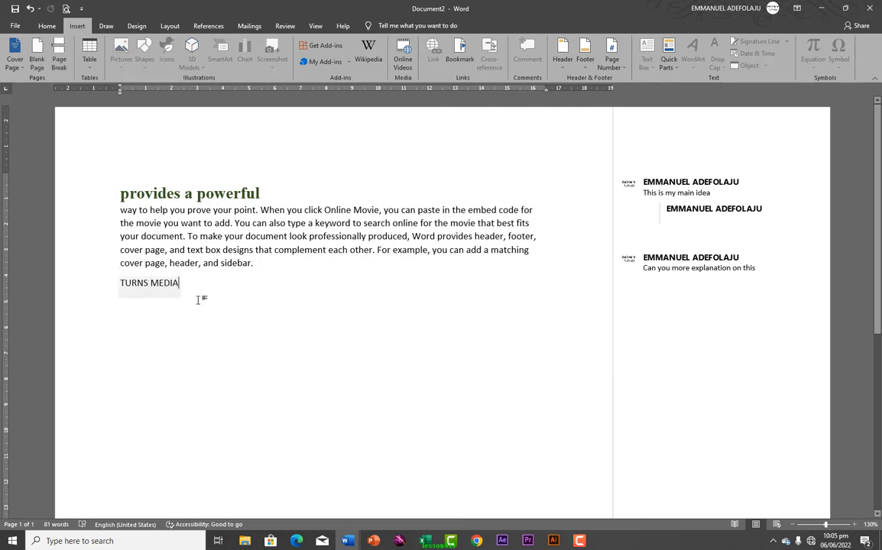
pyautogui.press('Return')
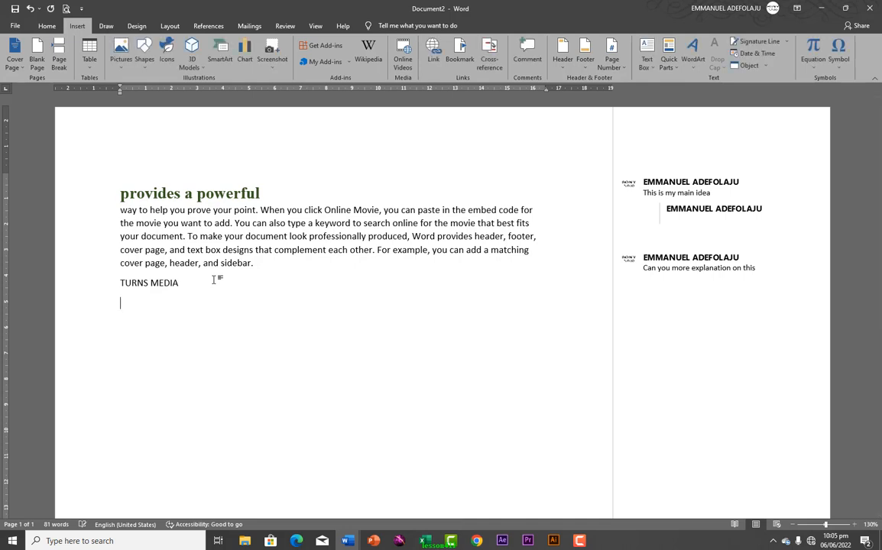
pyautogui.click(671, 66)
pyautogui.moveTo(776, 92)
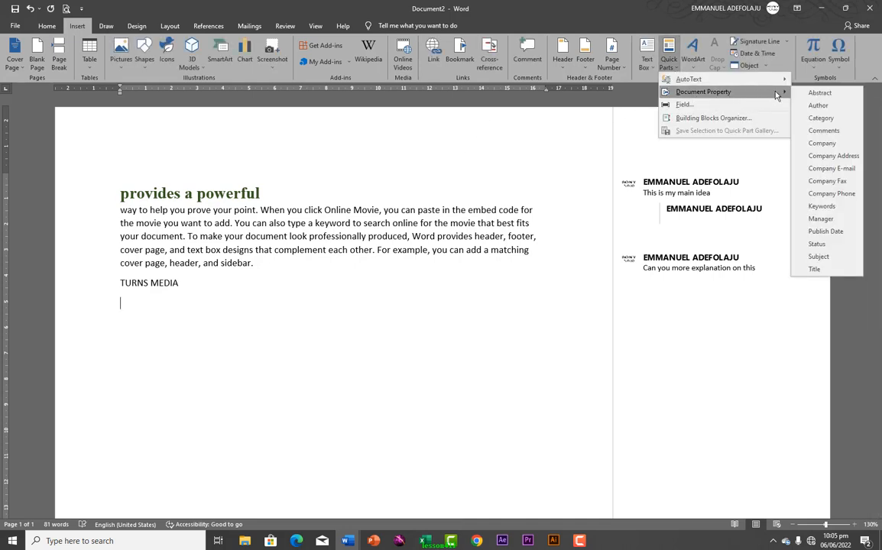
pyautogui.click(822, 143)
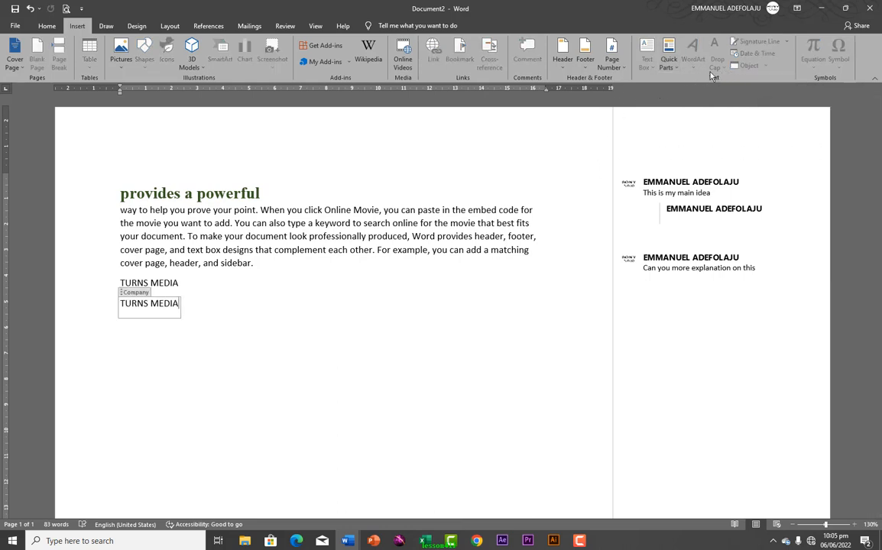
pyautogui.click(209, 312)
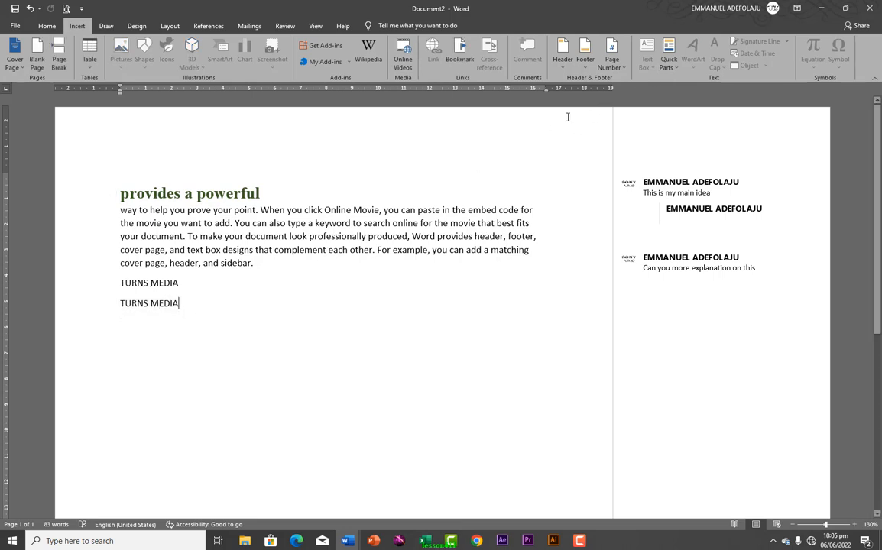
# Insert the Author document property field after the second TURNS MEDIA line
pyautogui.click(586, 68)
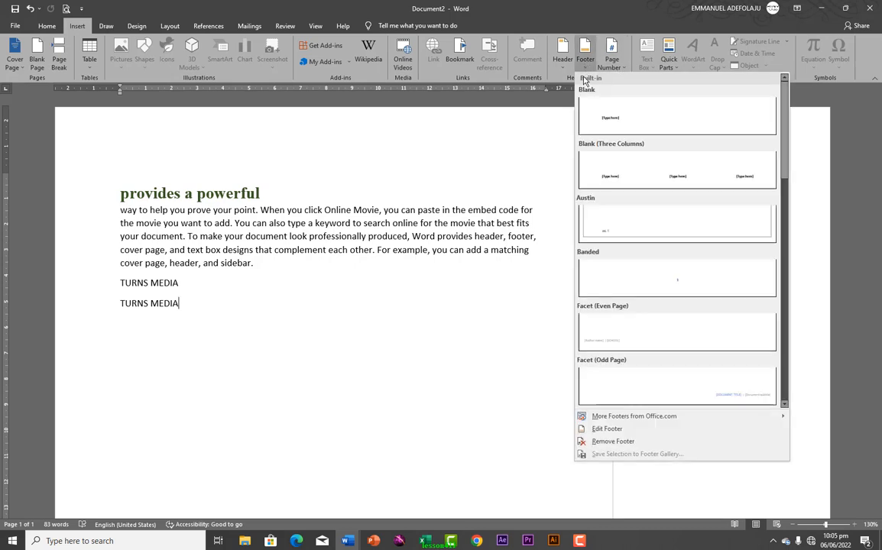
pyautogui.click(585, 67)
pyautogui.click(668, 61)
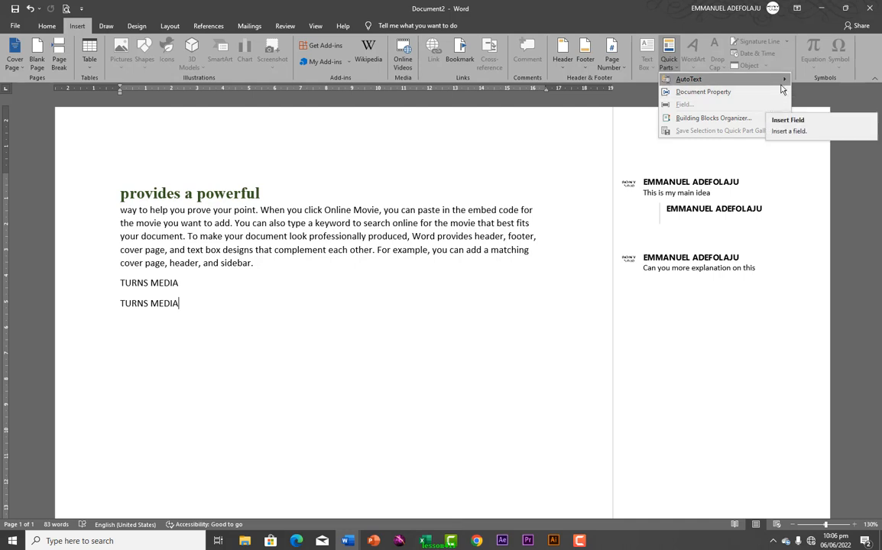
pyautogui.moveTo(782, 81)
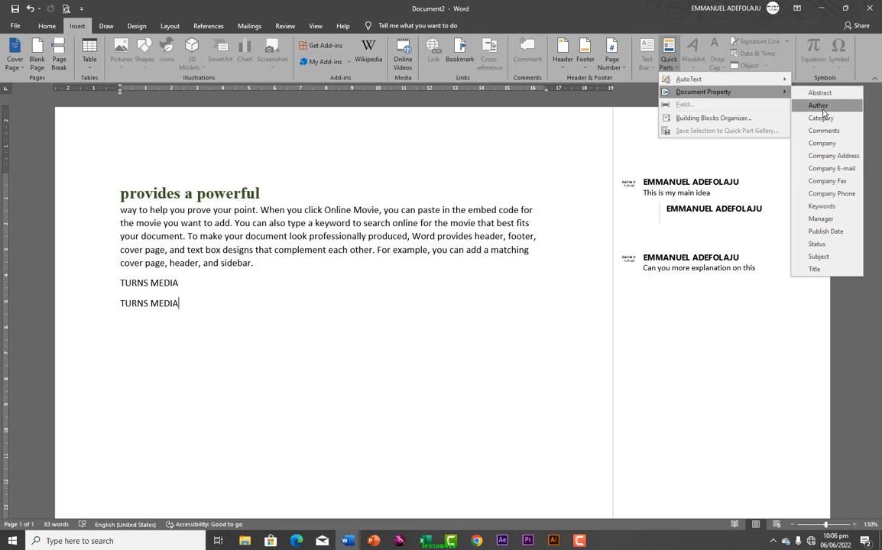
pyautogui.click(818, 106)
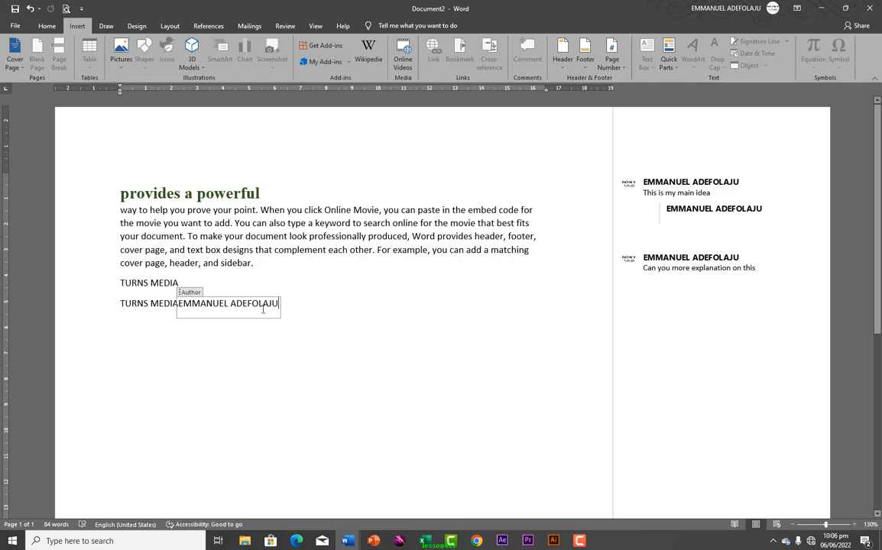
# Replace the author's first name in the Author property so the Author field shows the new name
pyautogui.click(16, 26)
pyautogui.click(28, 134)
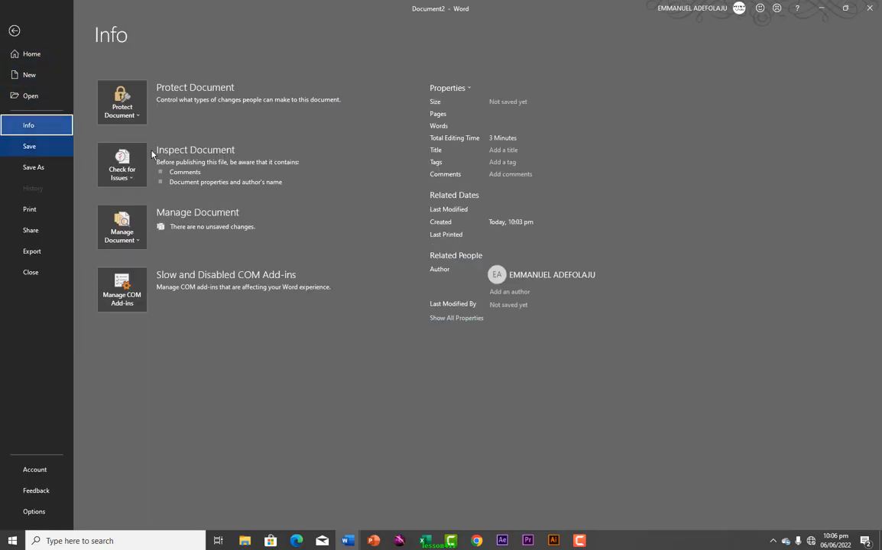
pyautogui.click(463, 89)
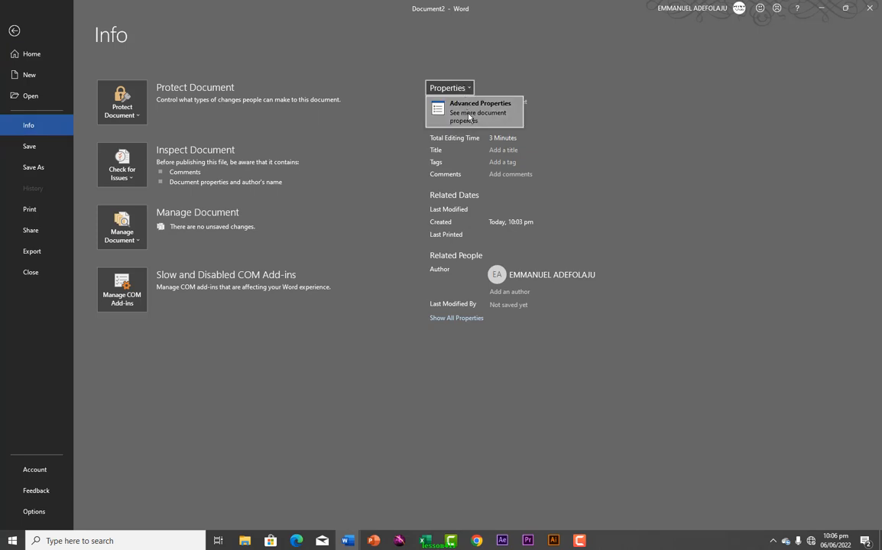
pyautogui.click(468, 119)
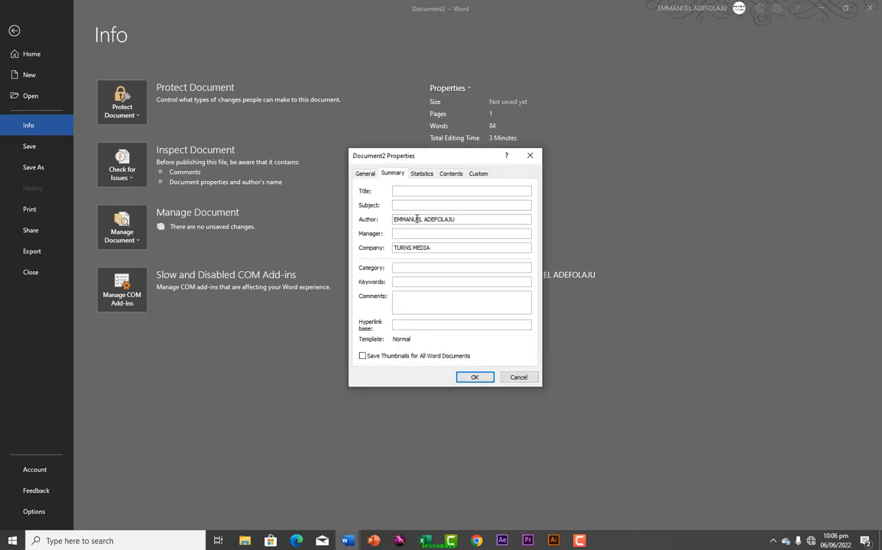
pyautogui.click(463, 220)
pyautogui.moveTo(424, 220); pyautogui.dragTo(383, 218)
pyautogui.write('GBADEBO')
pyautogui.click(473, 378)
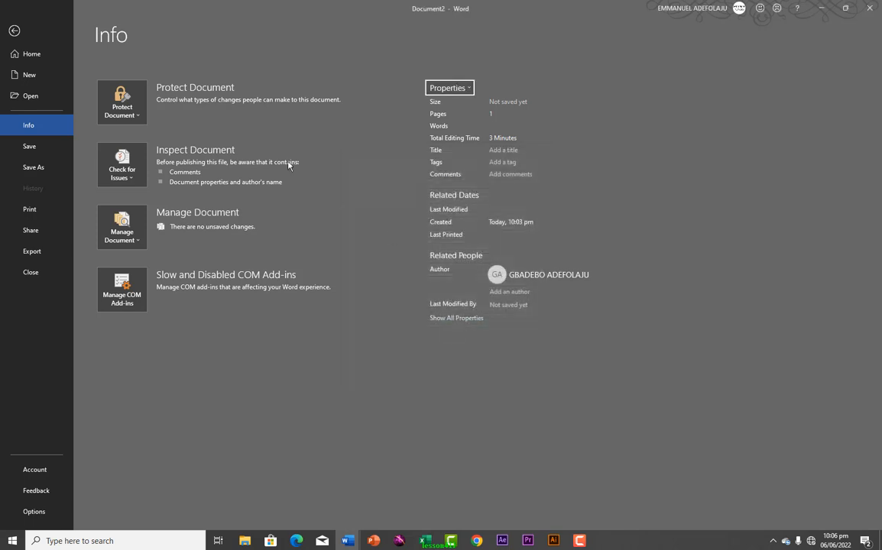
pyautogui.click(14, 30)
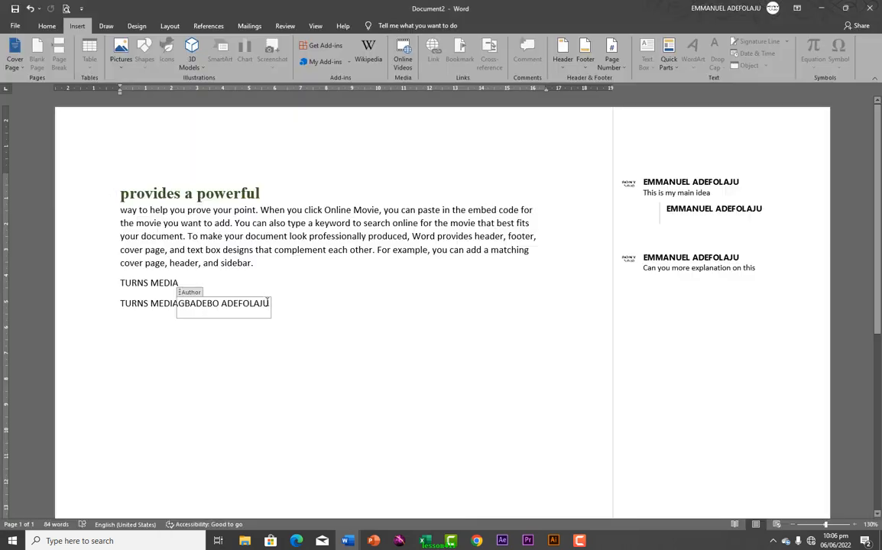
pyautogui.click(162, 361)
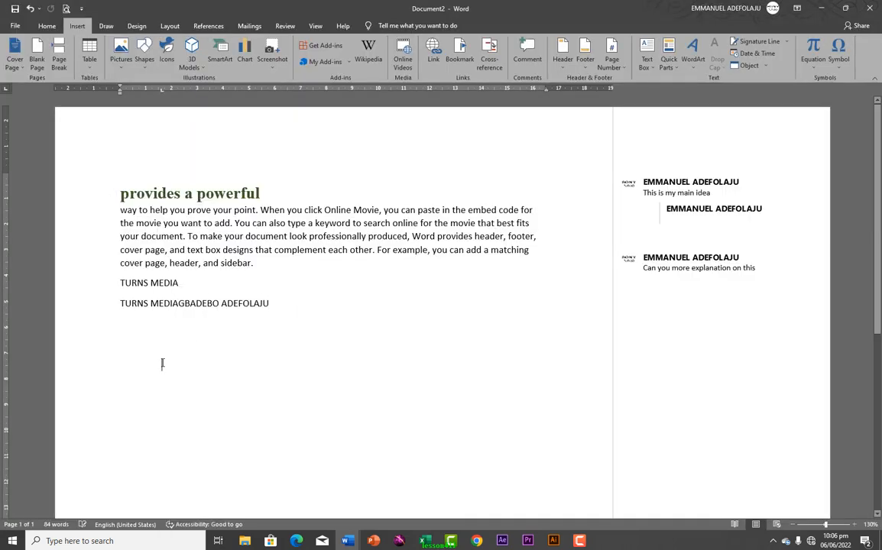
# Start a new empty line at the end of the text below the Author field
pyautogui.click(163, 304)
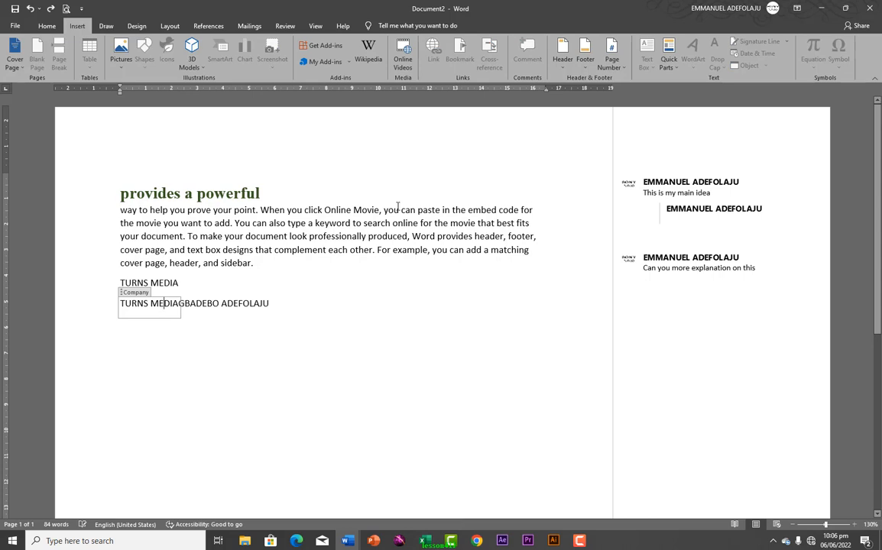
pyautogui.click(677, 70)
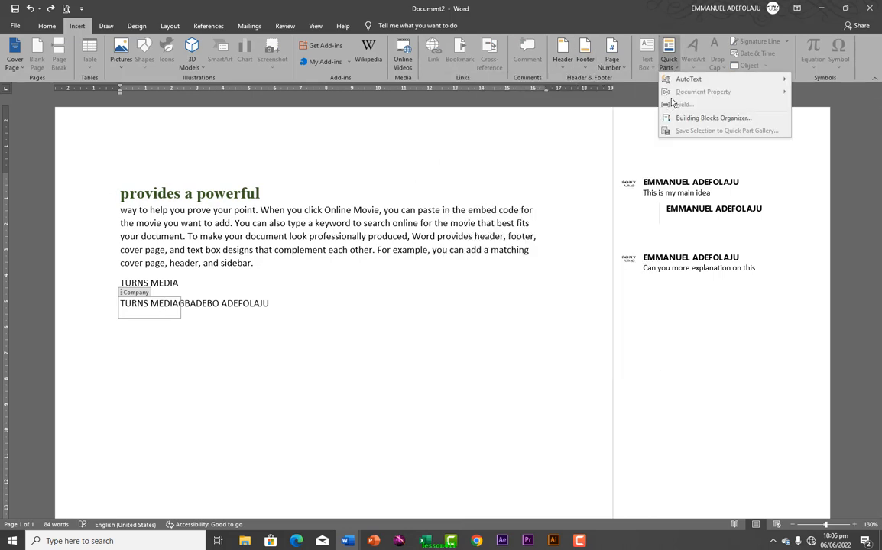
pyautogui.click(189, 330)
pyautogui.click(279, 303)
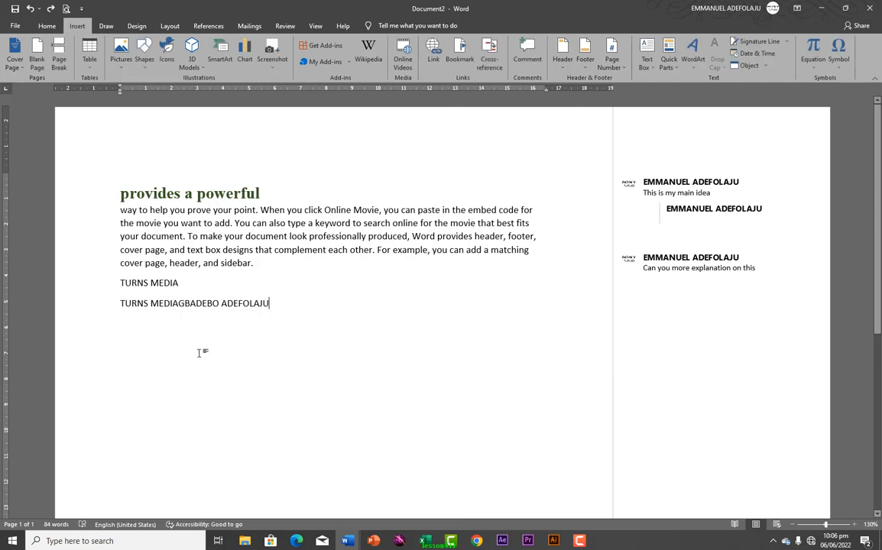
pyautogui.click(185, 363)
pyautogui.click(313, 291)
pyautogui.click(287, 304)
pyautogui.press('Return')
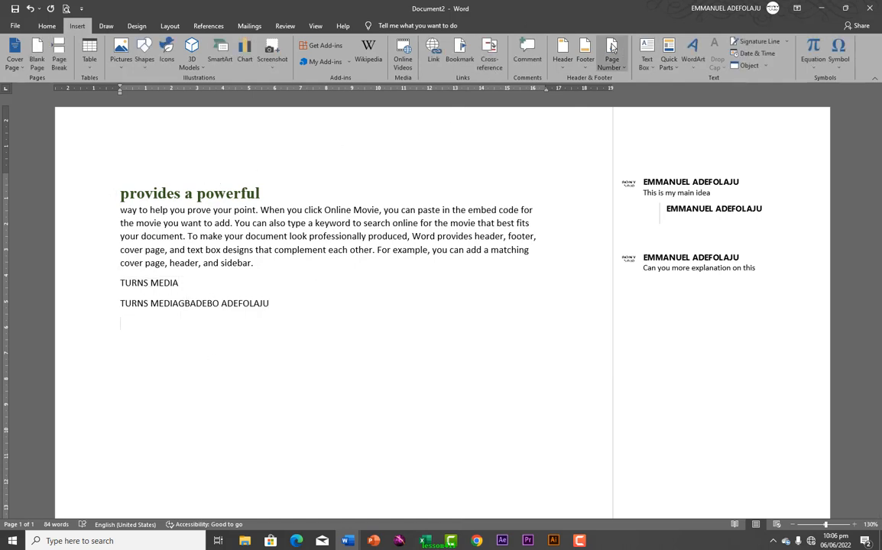
# Insert a Date and Time SaveDate field formatted dddd, MMMM d, yyyy
pyautogui.click(670, 65)
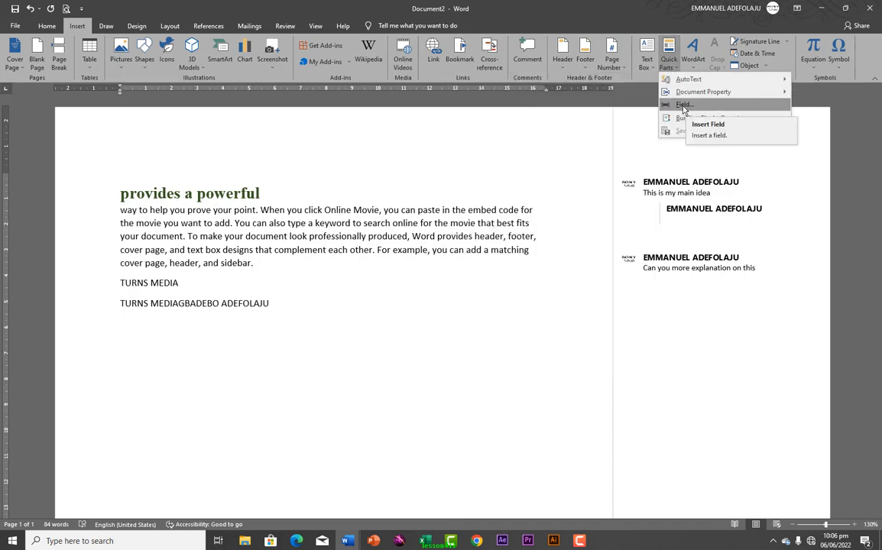
pyautogui.click(684, 107)
pyautogui.moveTo(400, 149); pyautogui.dragTo(475, 147)
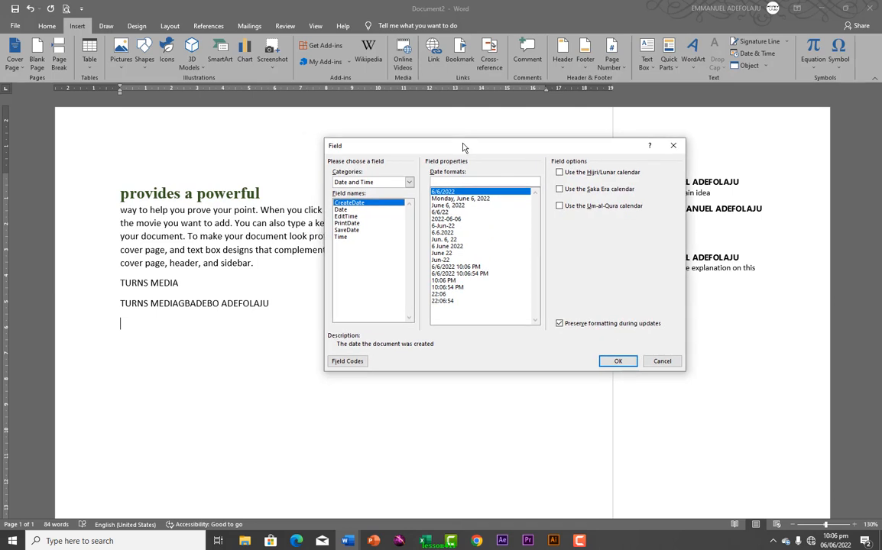
pyautogui.click(366, 182)
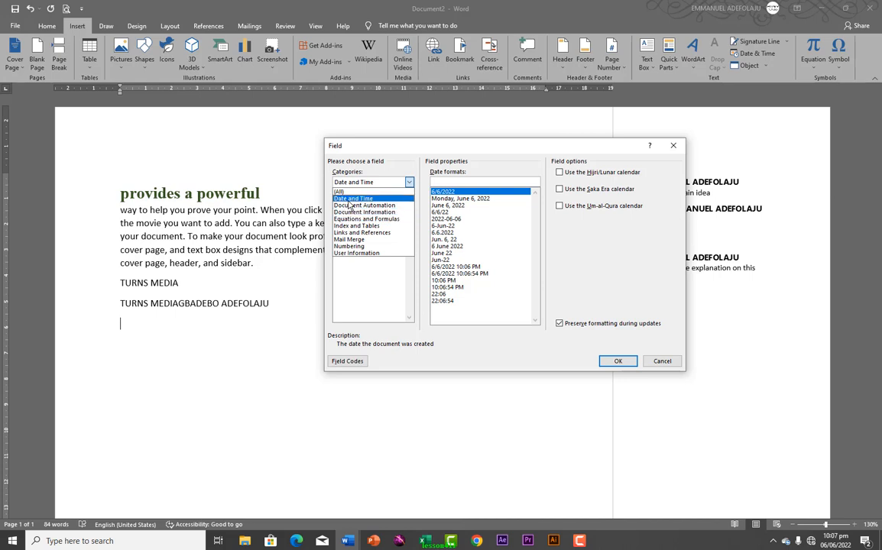
pyautogui.click(351, 199)
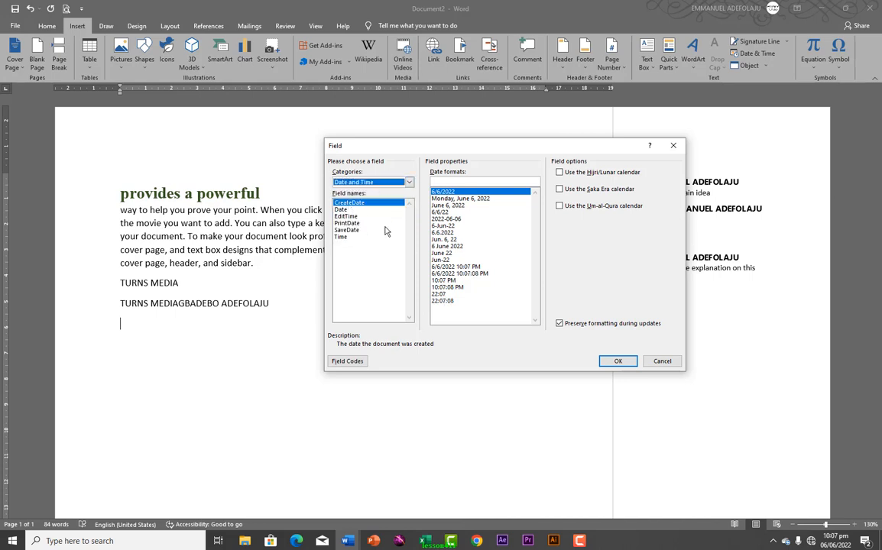
pyautogui.click(456, 199)
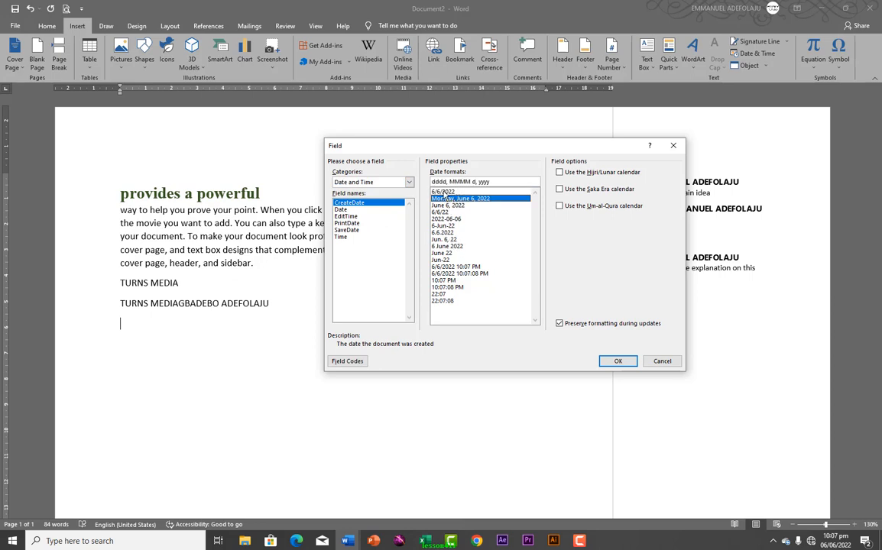
pyautogui.click(364, 209)
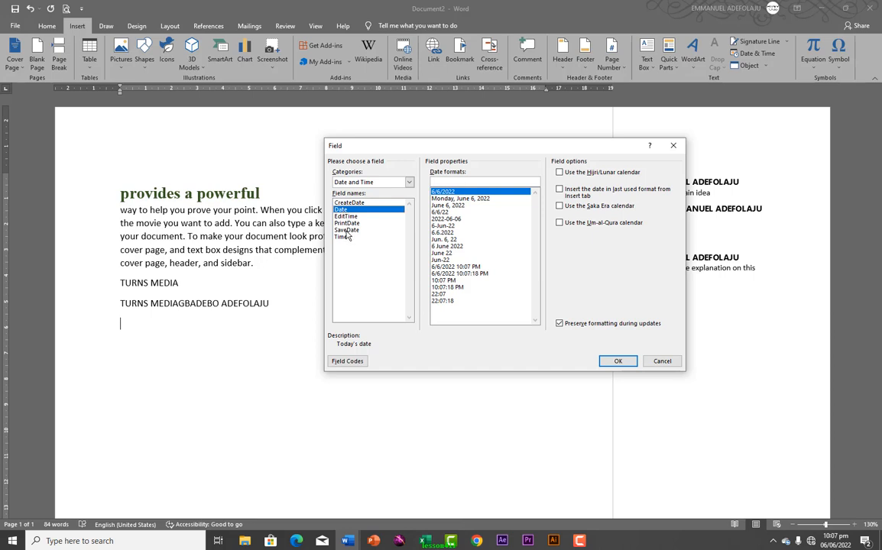
pyautogui.click(347, 230)
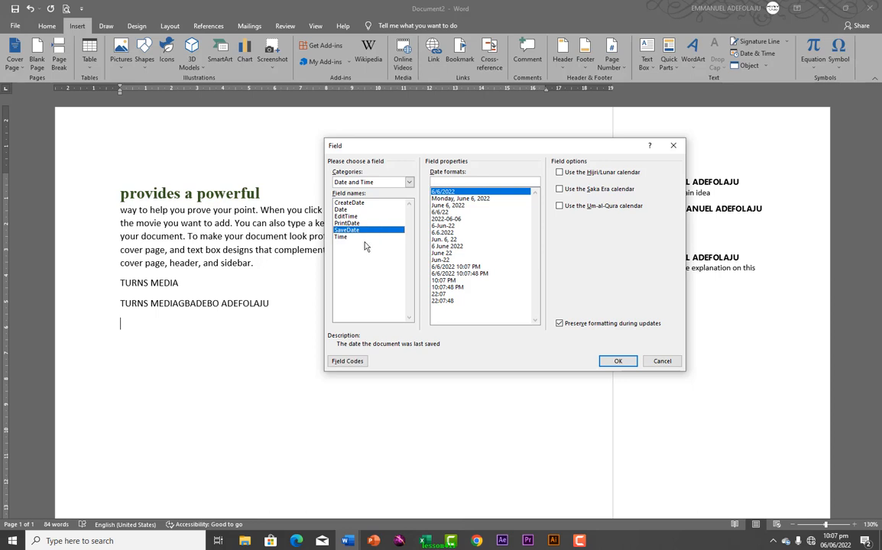
pyautogui.click(447, 199)
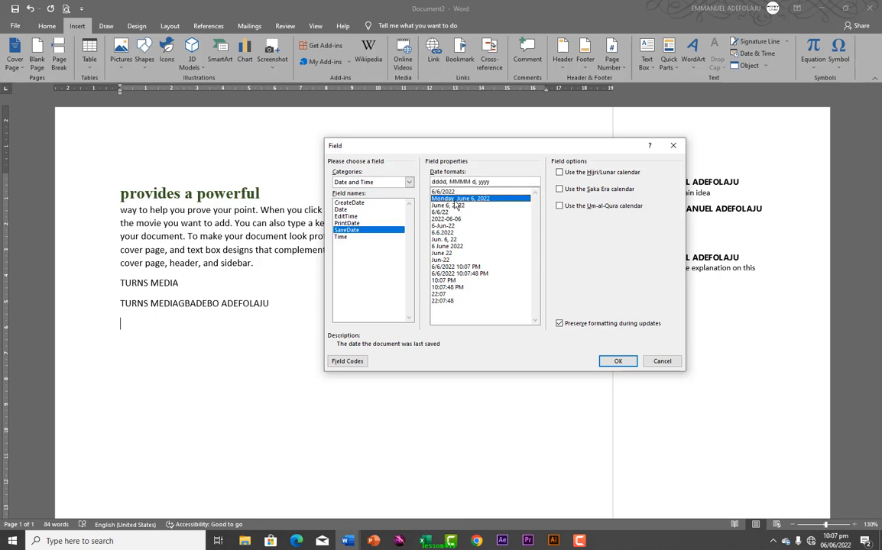
pyautogui.click(616, 365)
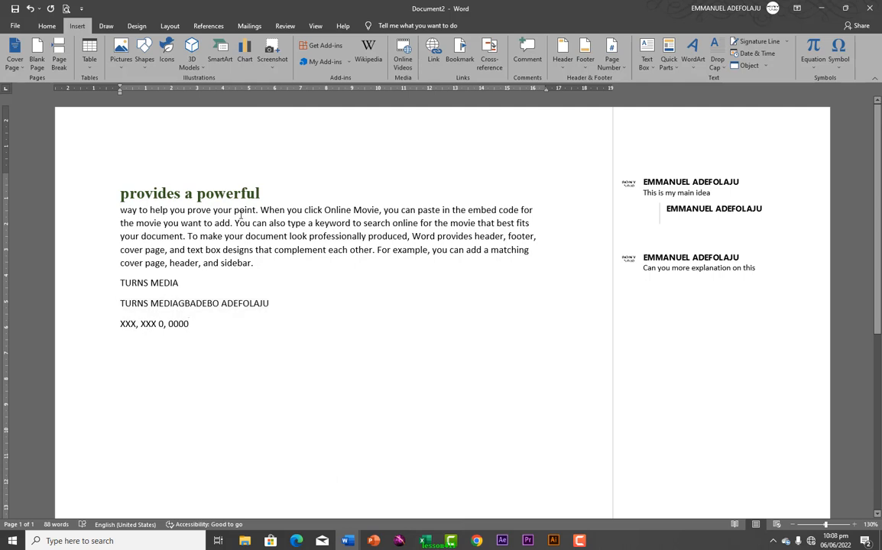
pyautogui.moveTo(241, 216)
pyautogui.hotkey('ctrl', 's')
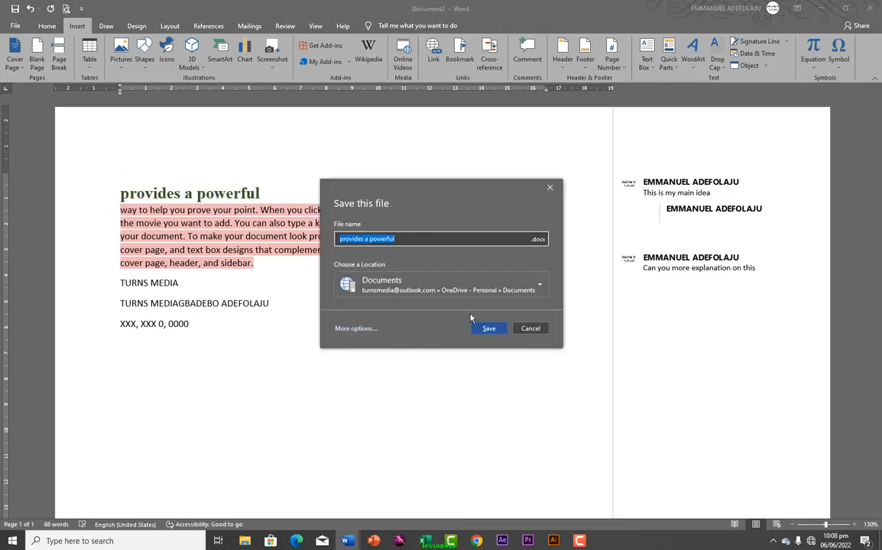
pyautogui.click(360, 329)
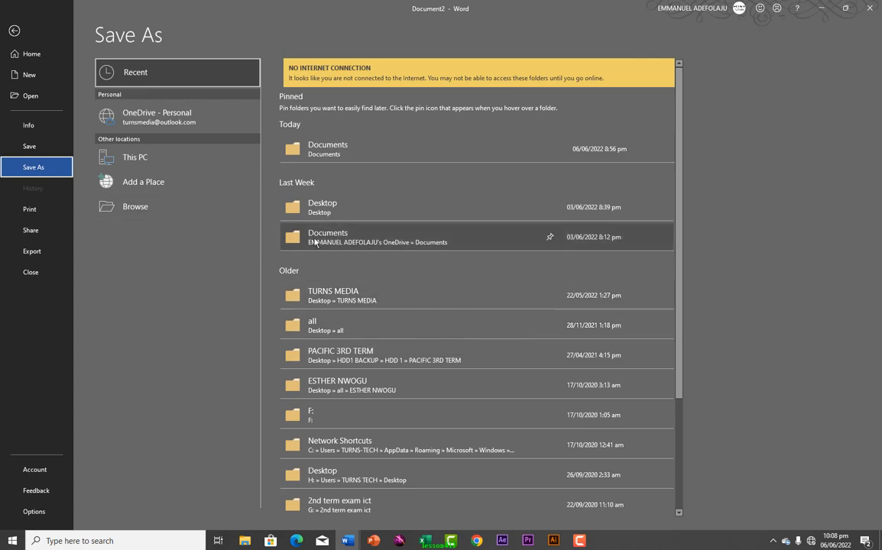
pyautogui.click(331, 219)
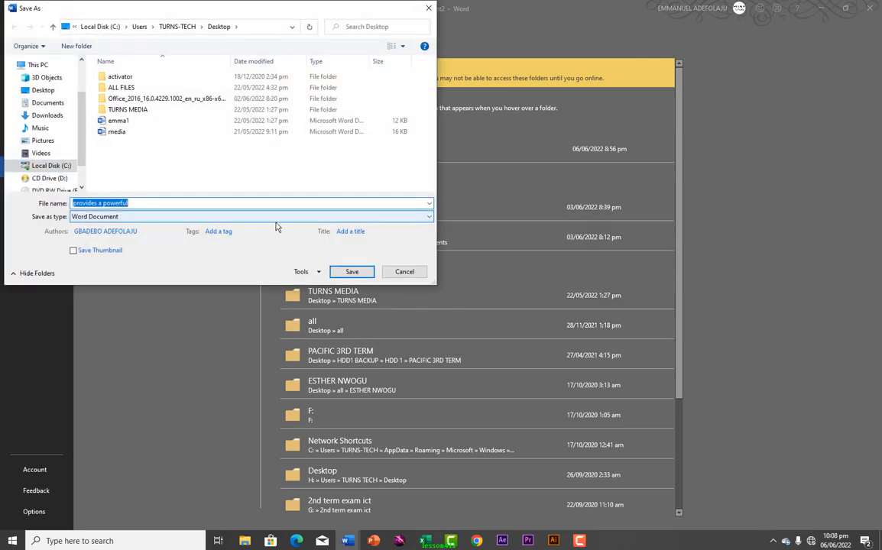
pyautogui.click(352, 271)
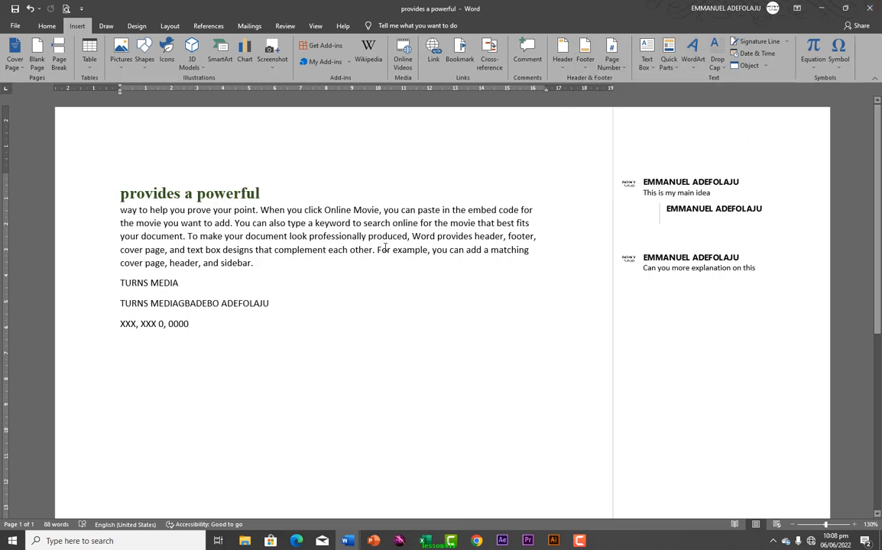
pyautogui.moveTo(385, 248)
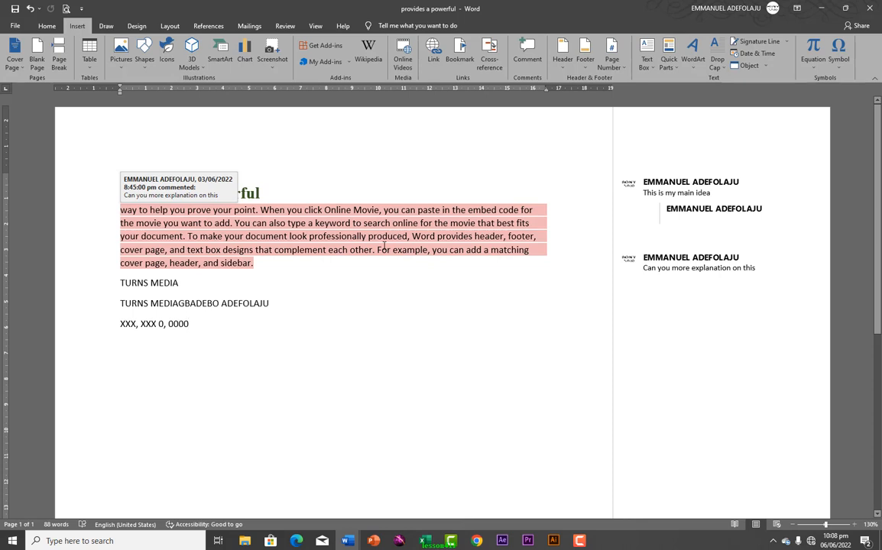
pyautogui.click(14, 25)
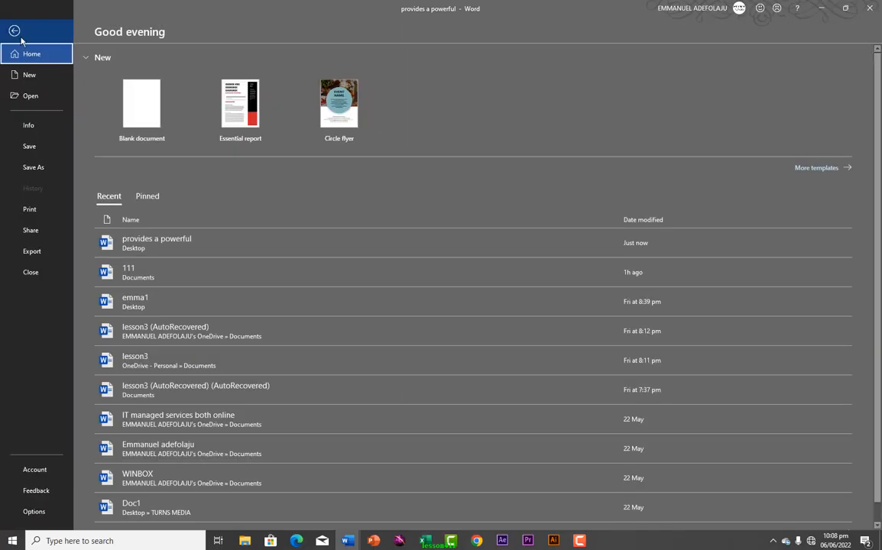
pyautogui.click(40, 207)
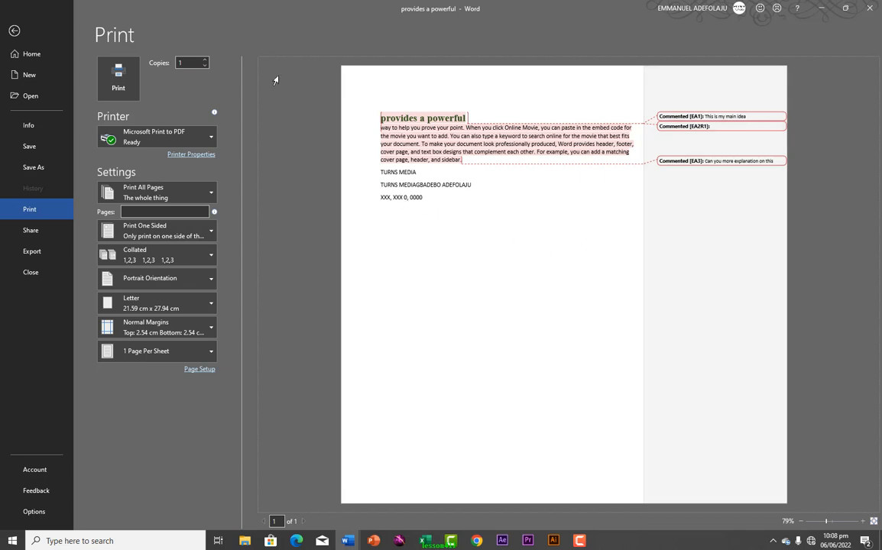
pyautogui.click(14, 31)
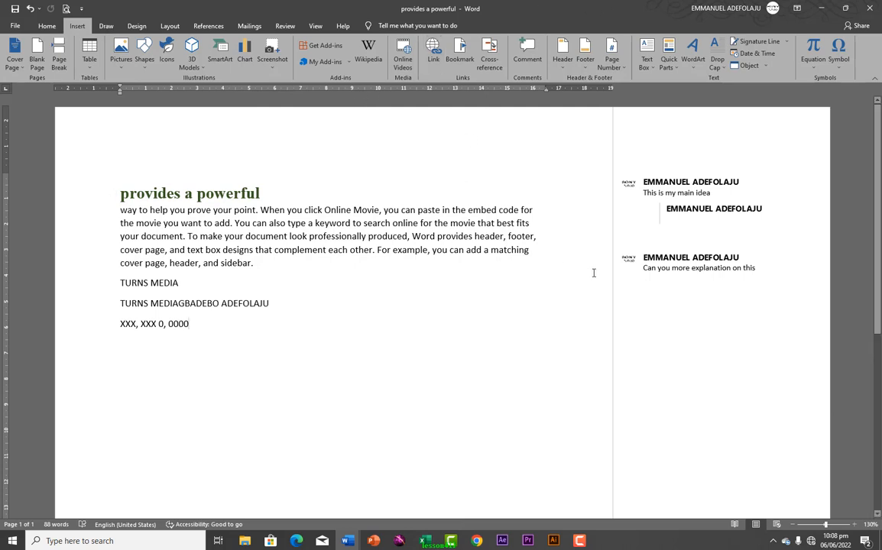
# Create an empty line directly below the SaveDate field's XXX, XXX 0, 0000 text
pyautogui.click(674, 73)
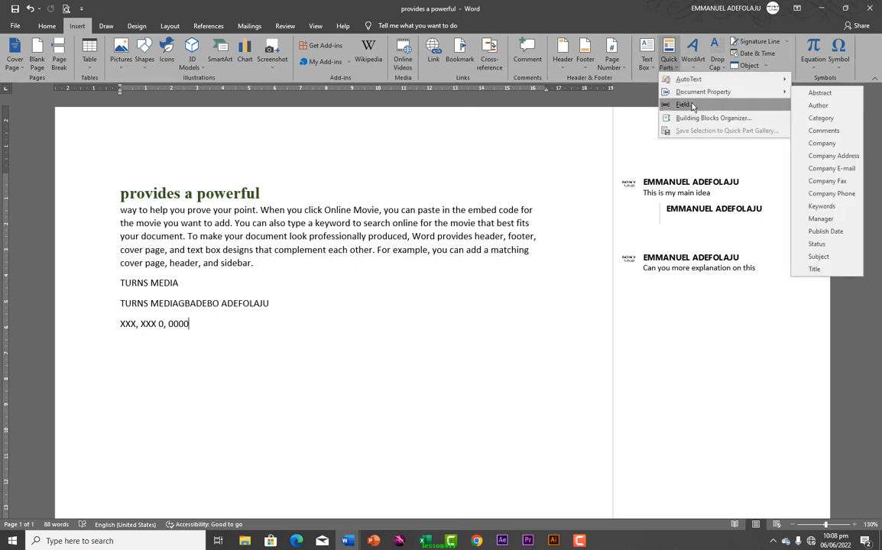
pyautogui.moveTo(698, 92)
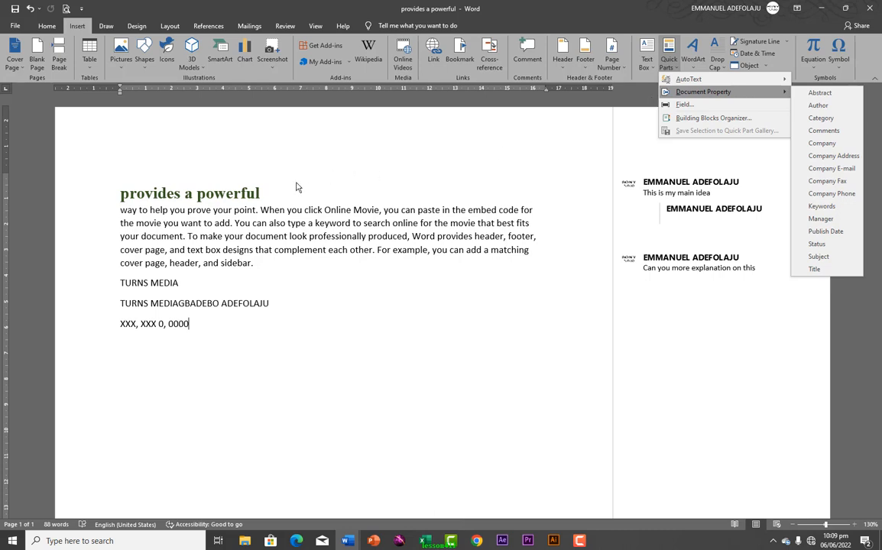
pyautogui.click(123, 196)
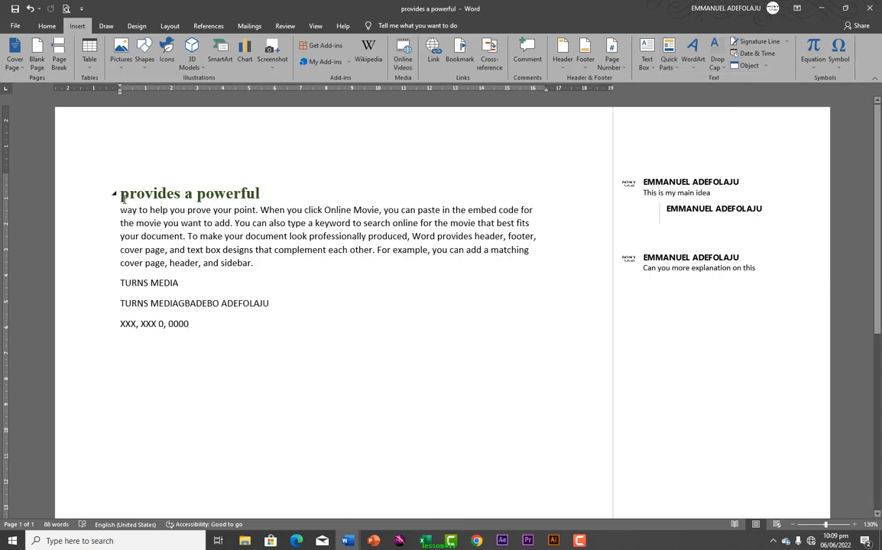
pyautogui.moveTo(129, 213)
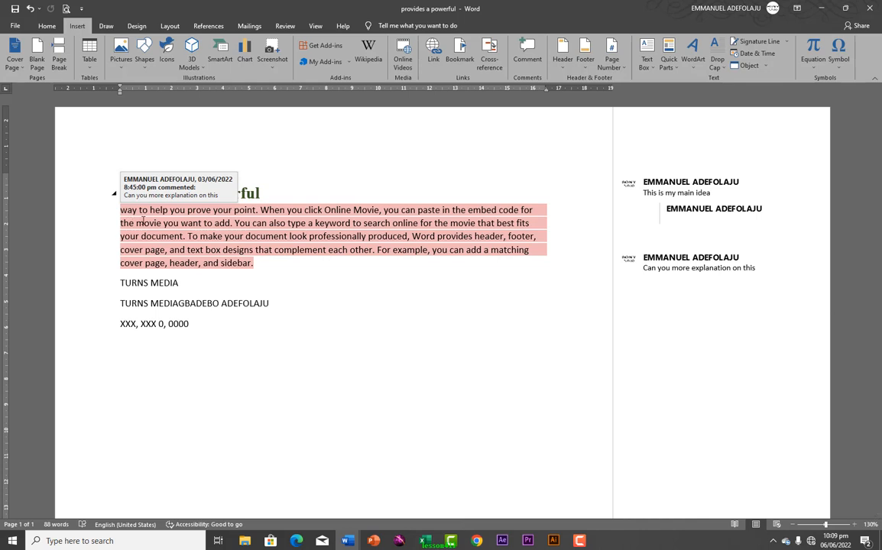
pyautogui.tripleClick(193, 327)
pyautogui.click(191, 326)
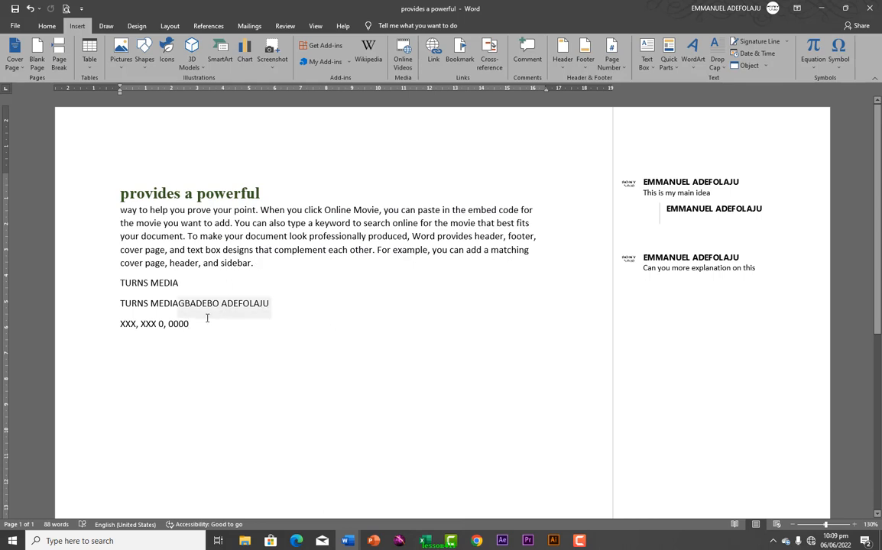
pyautogui.press('Return')
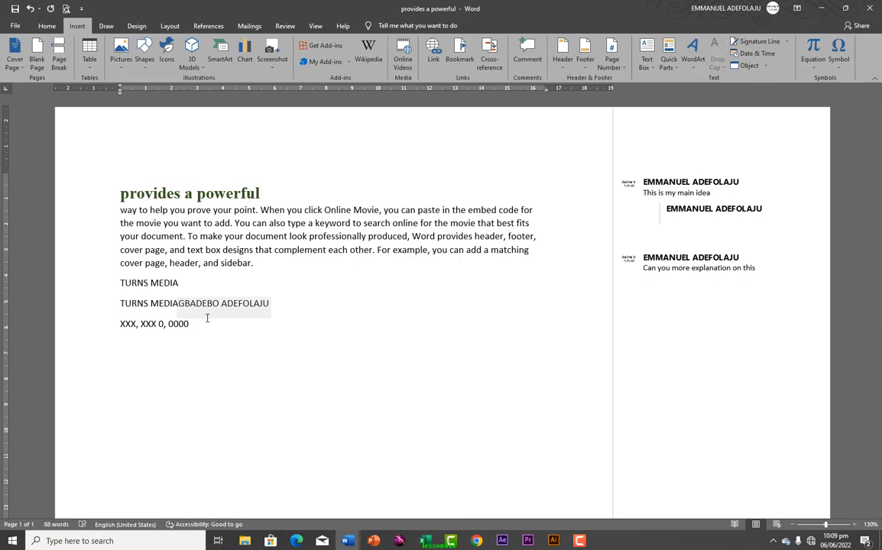
pyautogui.click(135, 346)
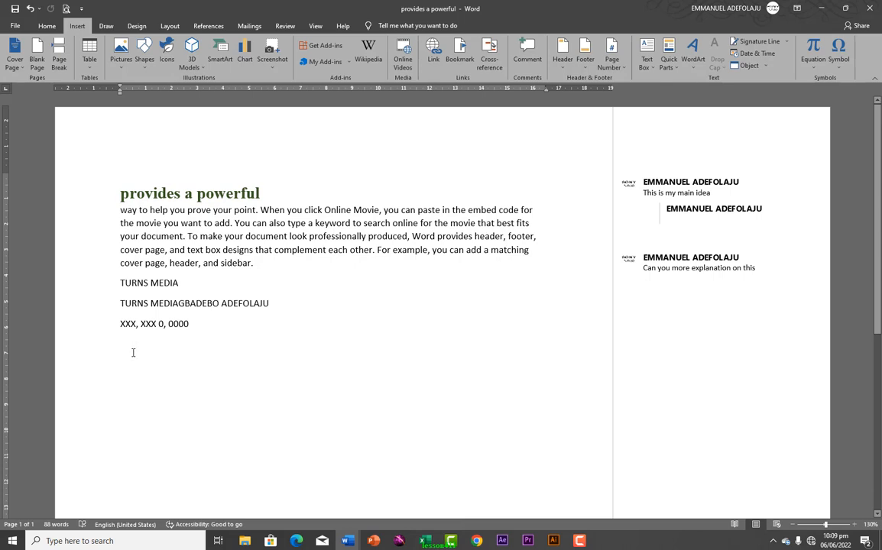
pyautogui.scroll(-1, 165, 352)
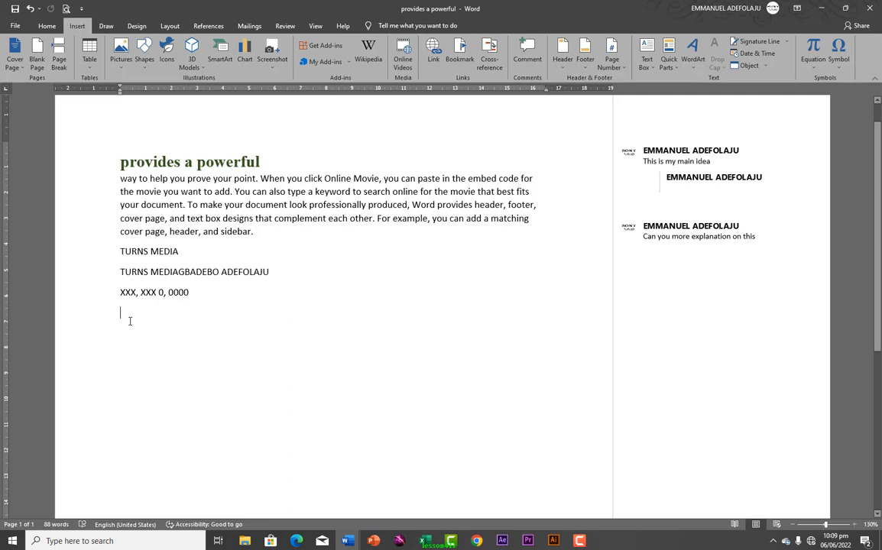
# Type IMPERIAL LIGHTS, JSS1 EXAM and 2022 on separate lines, then select all three
pyautogui.write('IMPER')
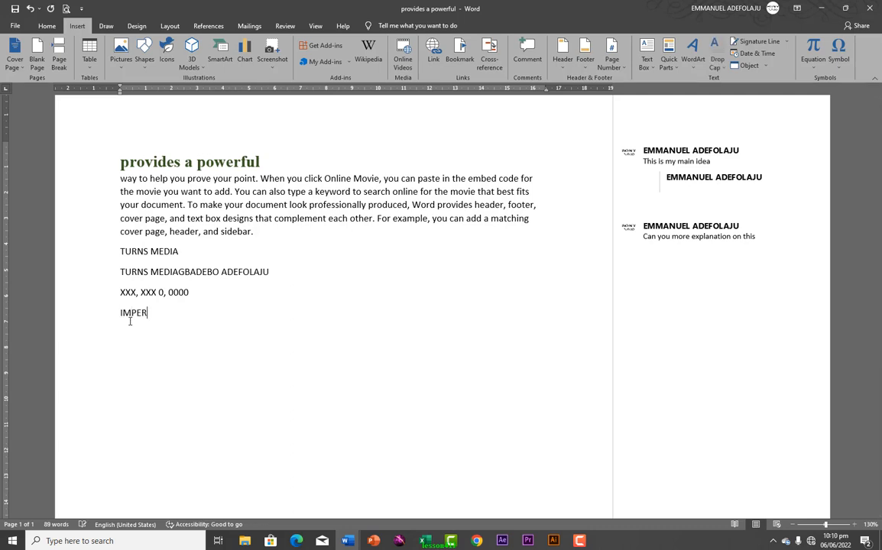
pyautogui.write('IAL LIGYTS')
pyautogui.press('BackSpace')
pyautogui.press('BackSpace')
pyautogui.press('BackSpace')
pyautogui.write('HTS')
pyautogui.press('Return')
pyautogui.write('JSS1 EXAM')
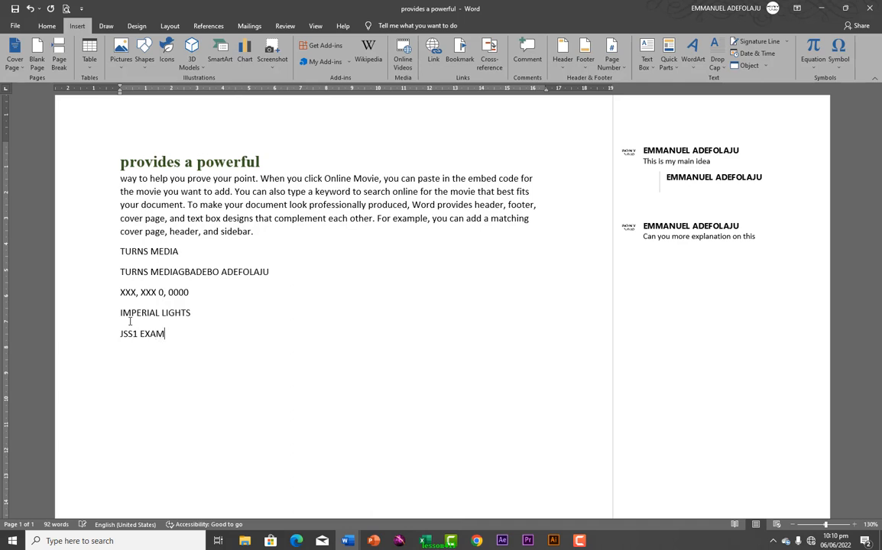
pyautogui.press('Return')
pyautogui.write('2022')
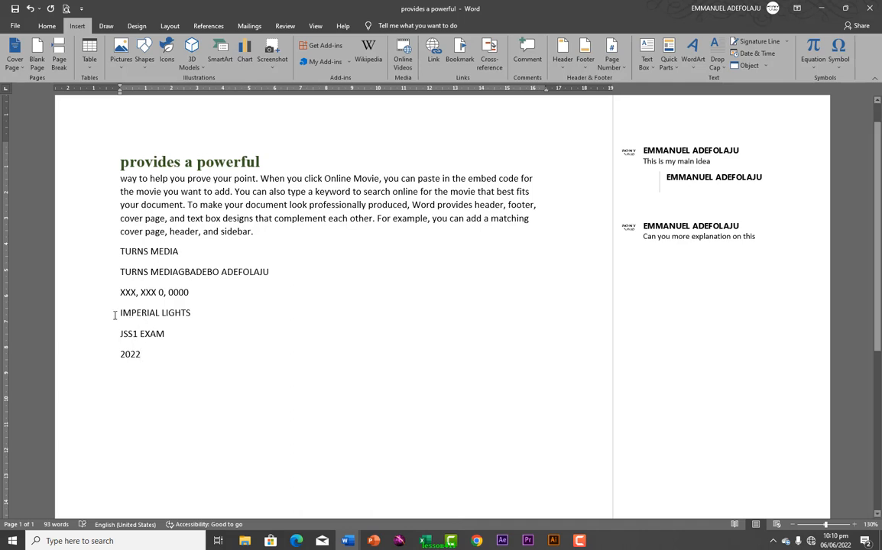
pyautogui.moveTo(119, 312); pyautogui.dragTo(169, 358)
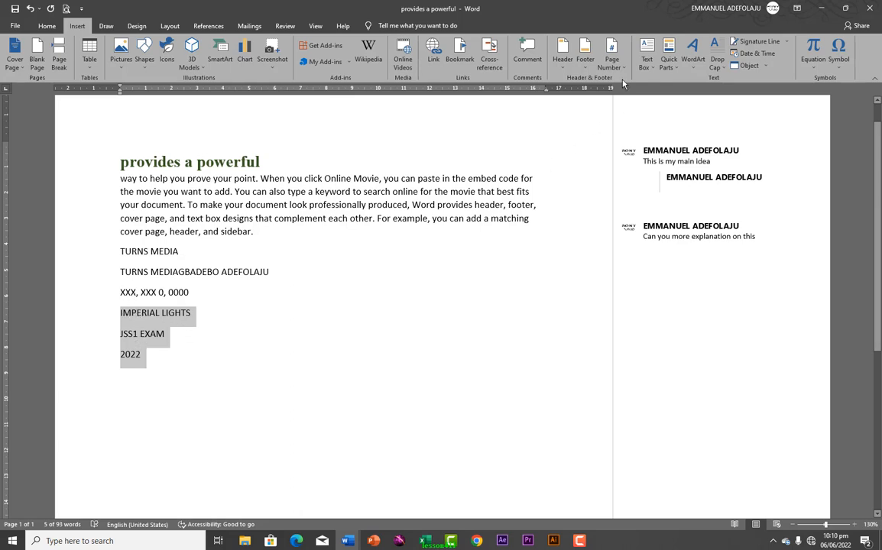
# Save the selected IMPERIAL LIGHTS, JSS1 EXAM, 2022 lines to the Quick Part Gallery as JSS1
pyautogui.click(671, 68)
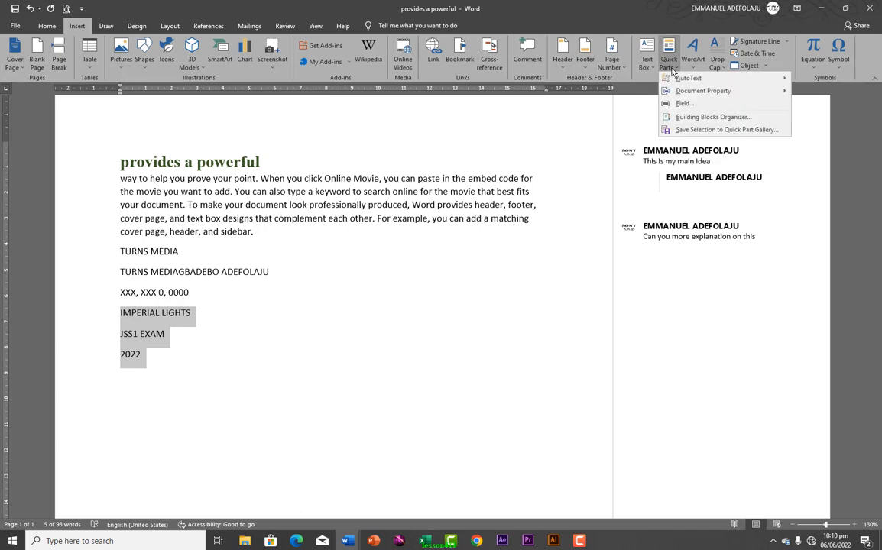
pyautogui.moveTo(677, 80)
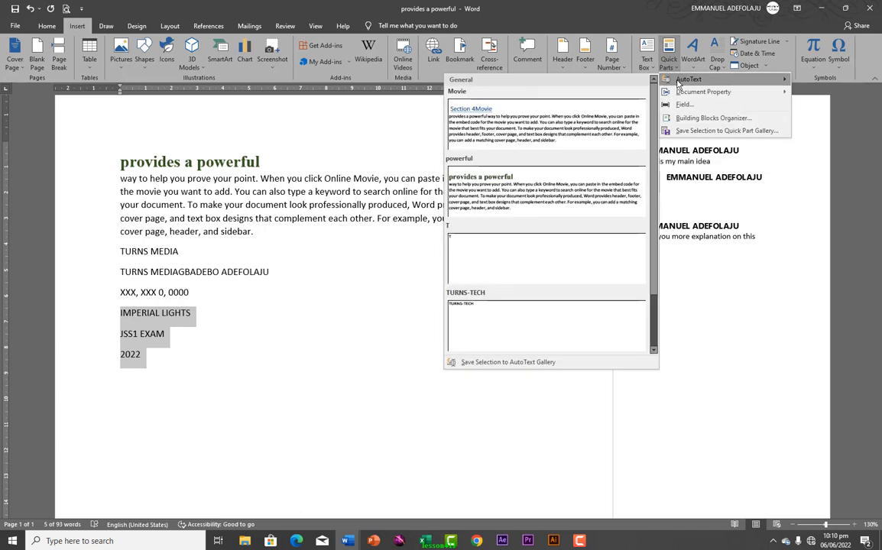
pyautogui.click(732, 133)
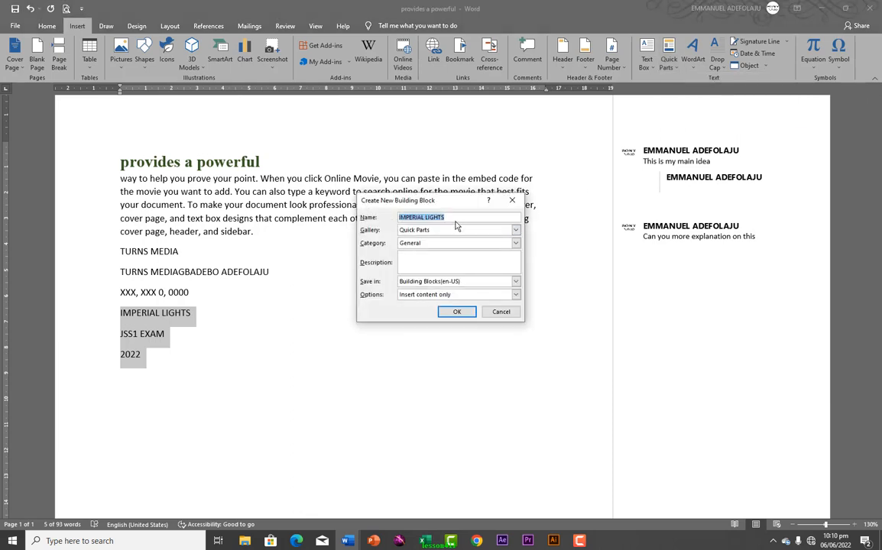
pyautogui.write('I')
pyautogui.write('SS1')
pyautogui.click(450, 314)
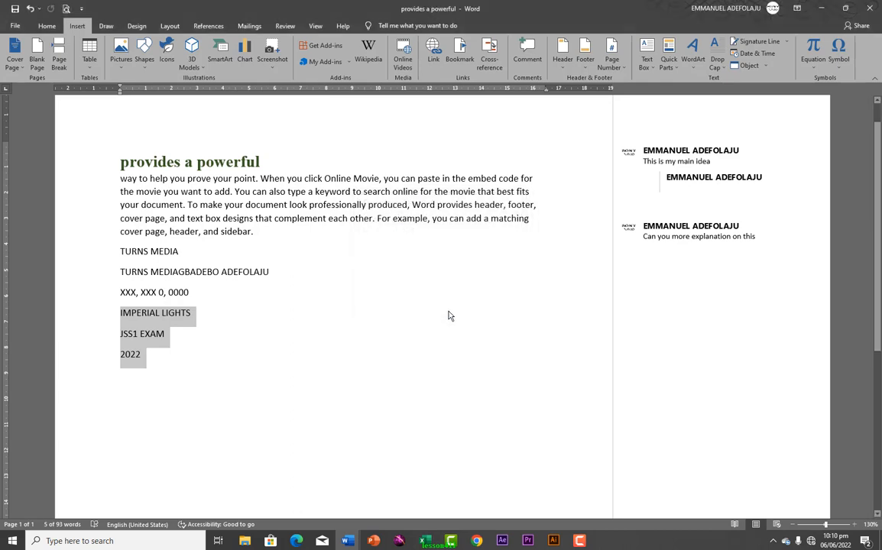
pyautogui.click(120, 315)
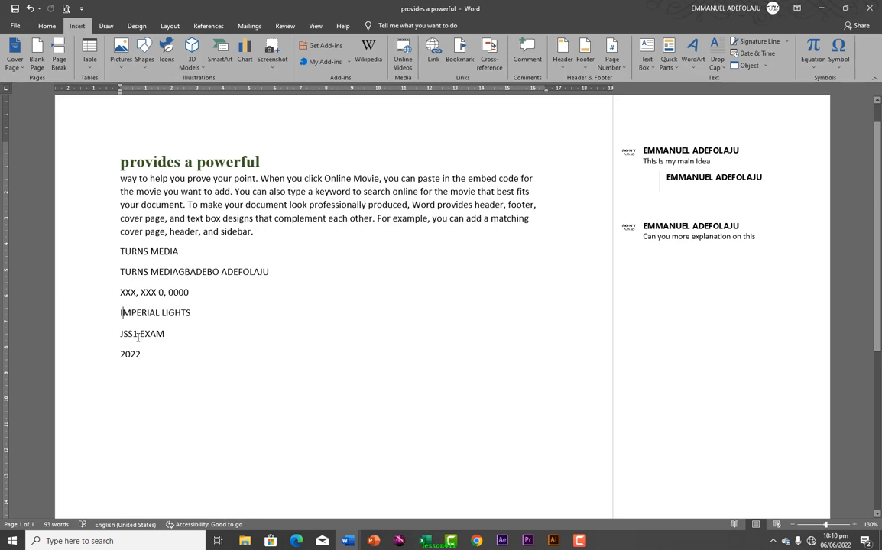
# Change JSS1 EXAM to JSS2 EXAM and select the three lines
pyautogui.click(139, 334)
pyautogui.press('BackSpace')
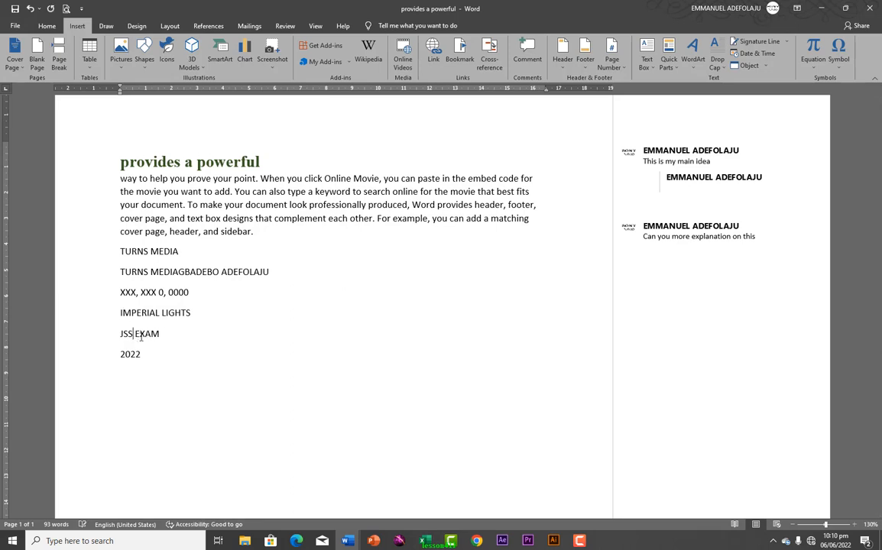
pyautogui.write('2')
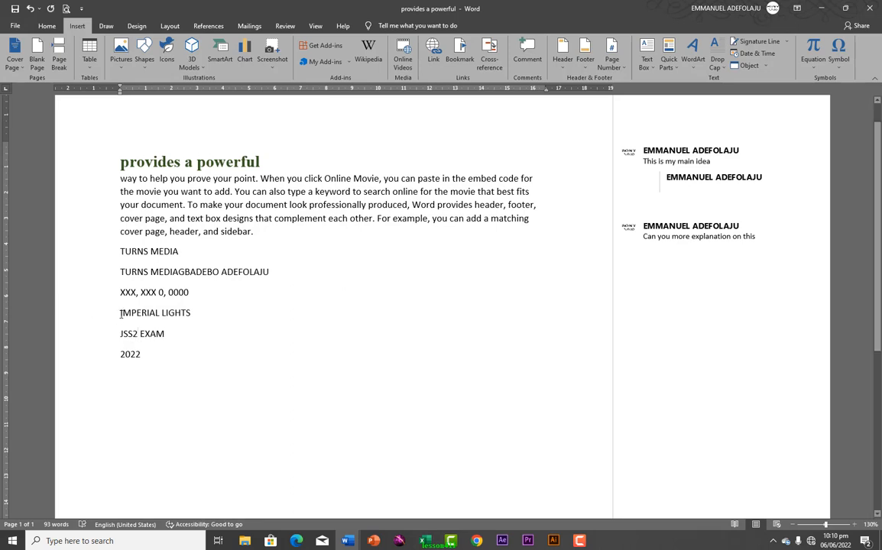
pyautogui.moveTo(121, 314); pyautogui.dragTo(143, 355)
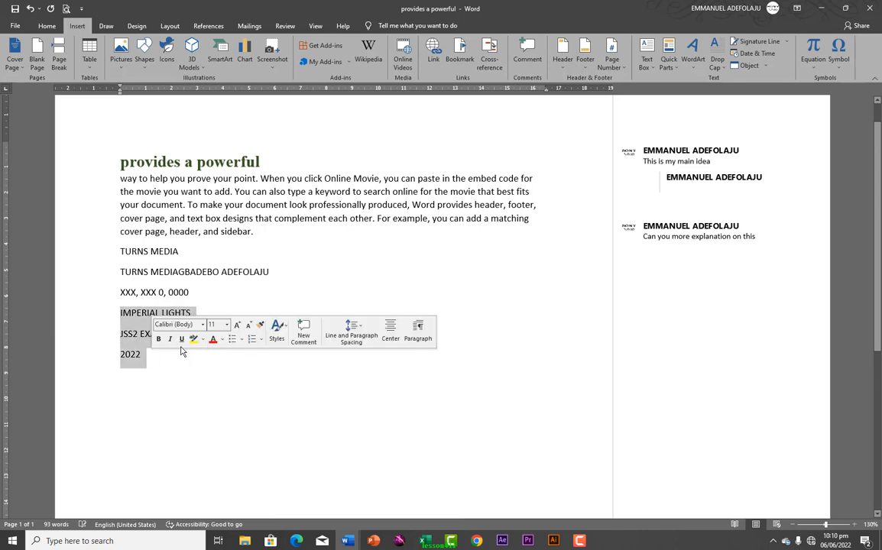
# Save the selected lines to the Quick Part Gallery as the building block JSS2
pyautogui.click(669, 60)
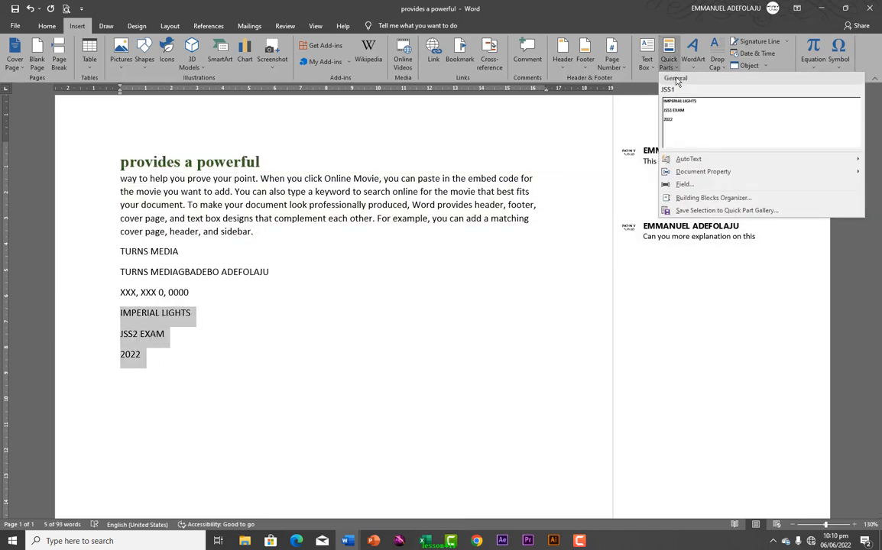
pyautogui.moveTo(688, 163)
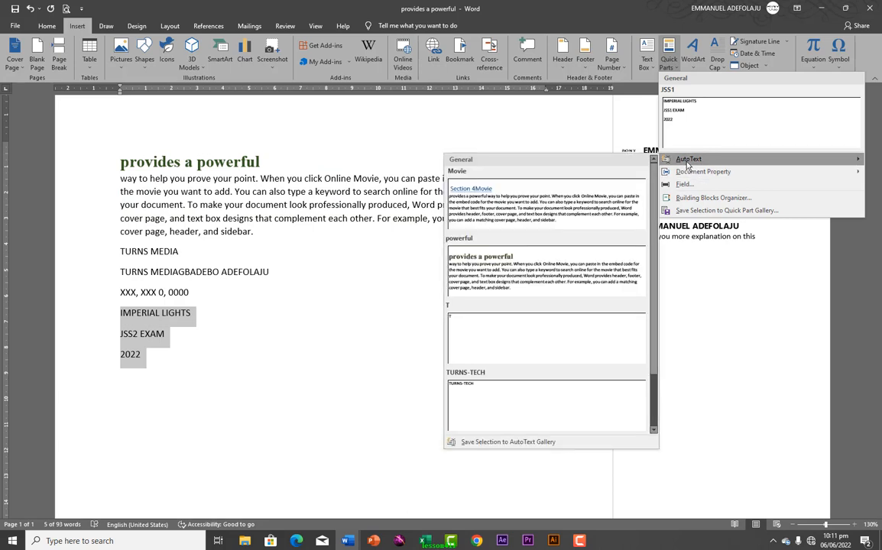
pyautogui.click(508, 442)
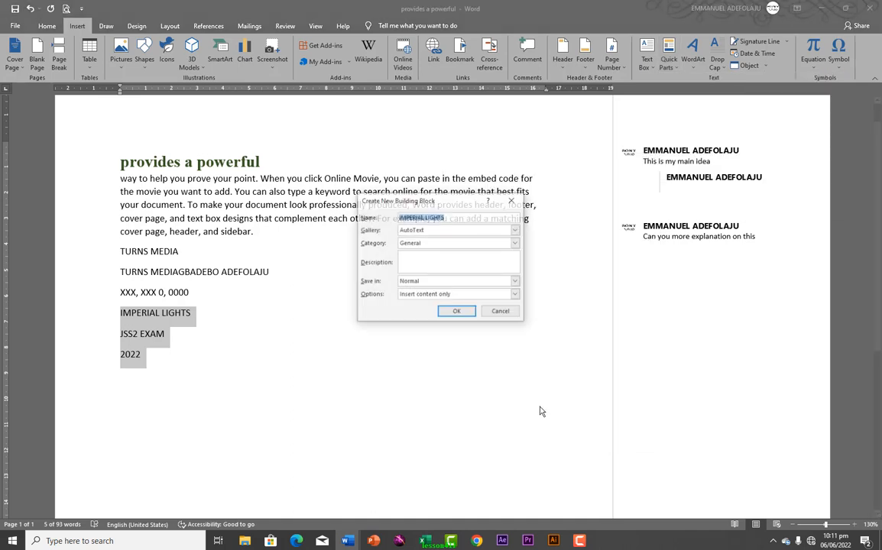
pyautogui.click(514, 203)
pyautogui.click(676, 70)
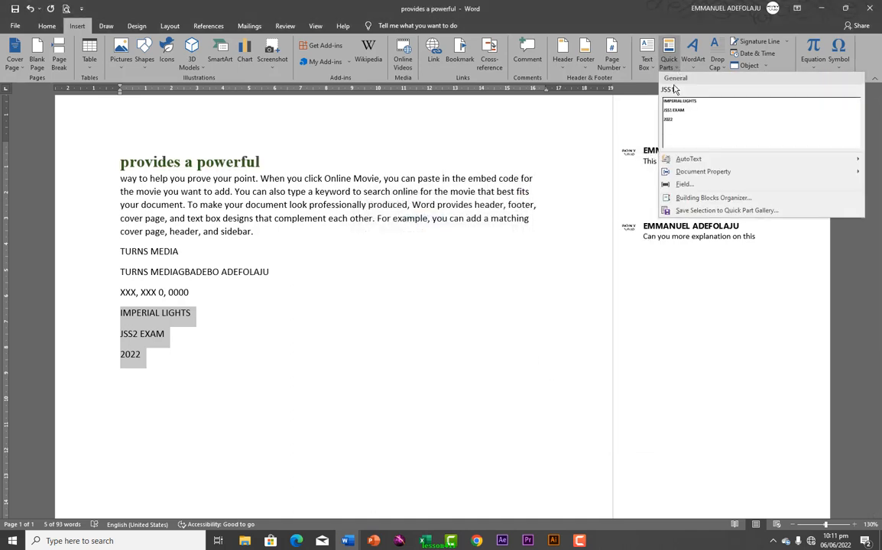
pyautogui.click(686, 211)
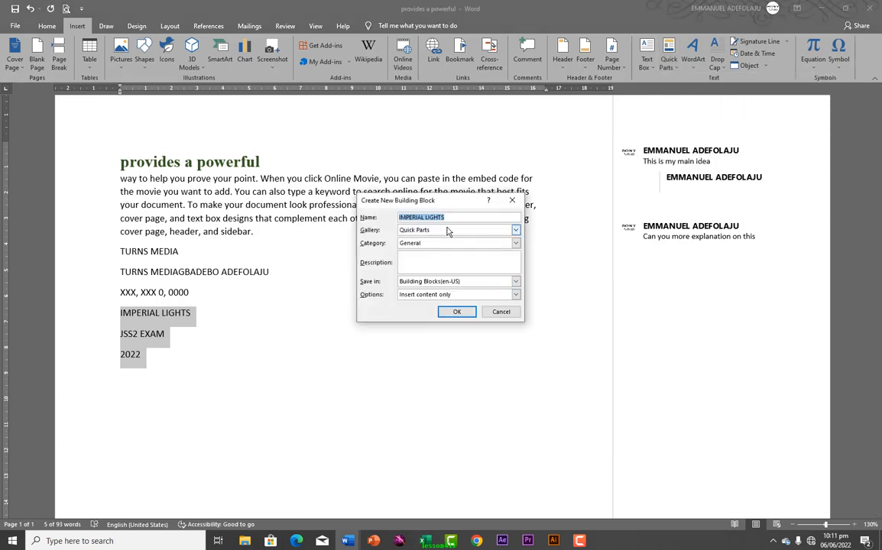
pyautogui.write('JSS2')
pyautogui.click(451, 312)
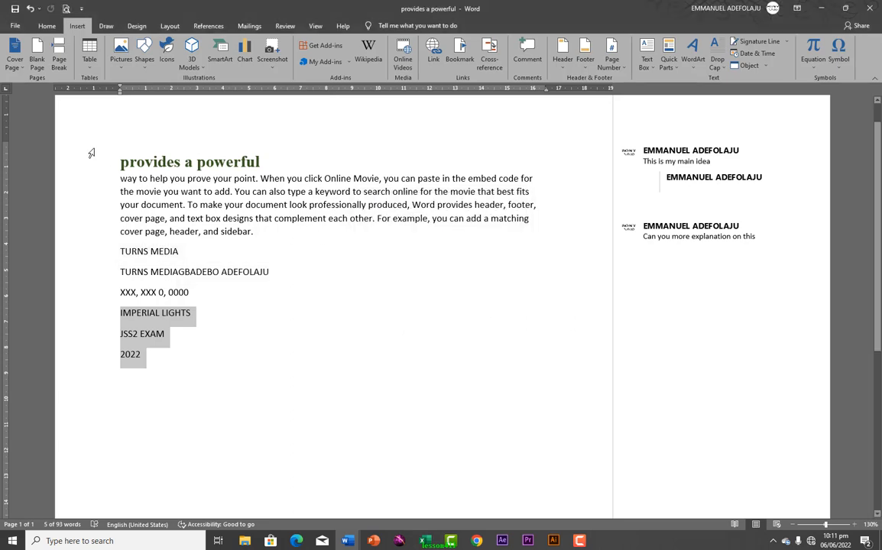
pyautogui.click(116, 161)
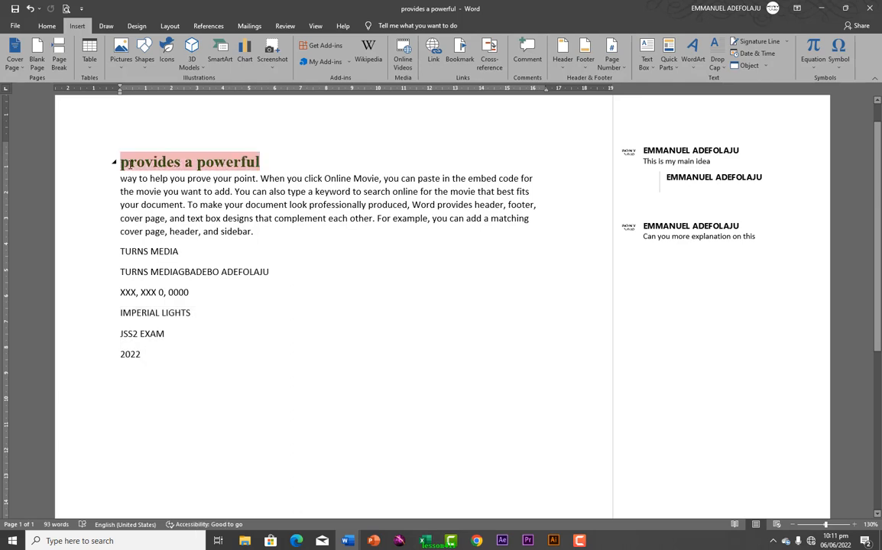
# Add a blank line above the 'provides a powerful' heading and insert the JSS1 block there
pyautogui.write('\\')
pyautogui.press('Return')
pyautogui.click(144, 161)
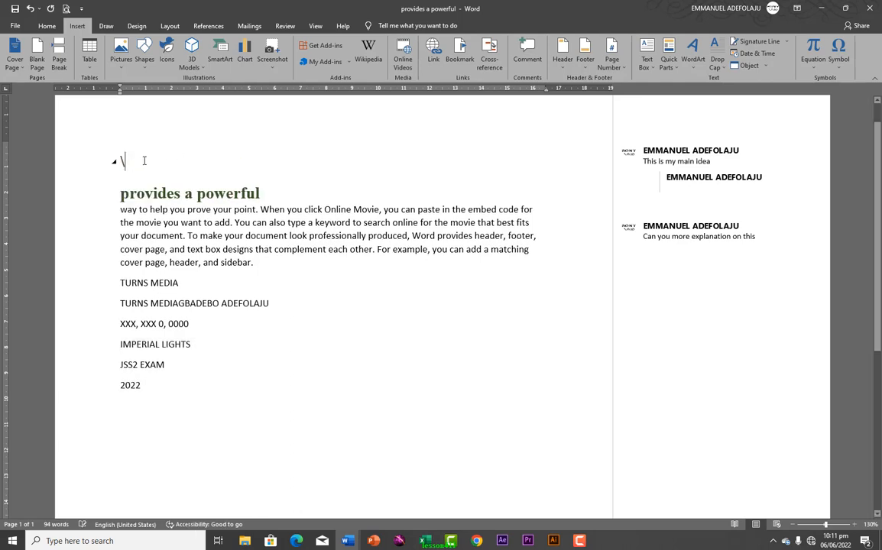
pyautogui.press('BackSpace')
pyautogui.click(669, 61)
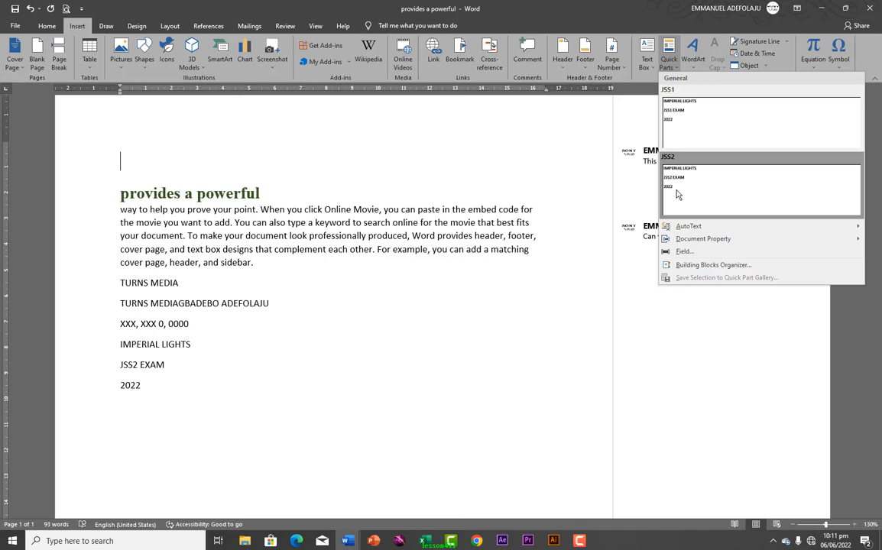
pyautogui.click(682, 120)
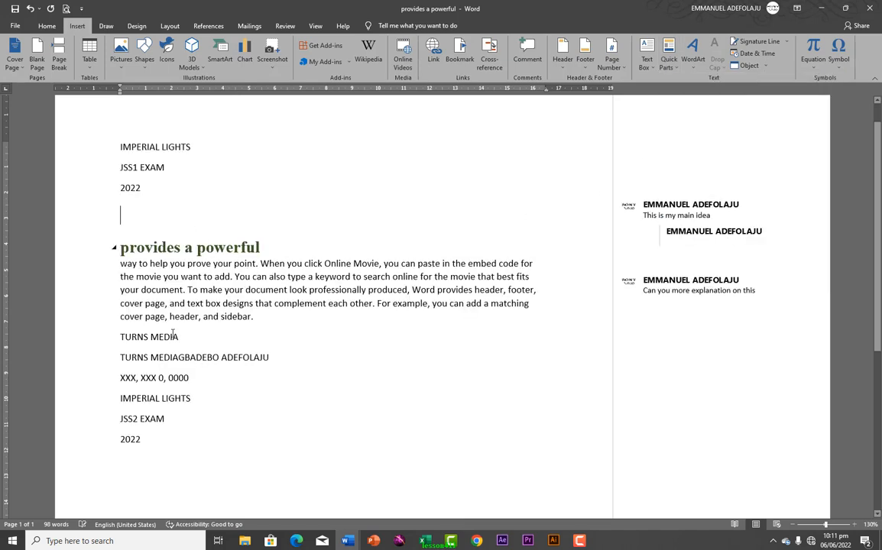
pyautogui.scroll(-1, 183, 377)
pyautogui.scroll(-3, 183, 376)
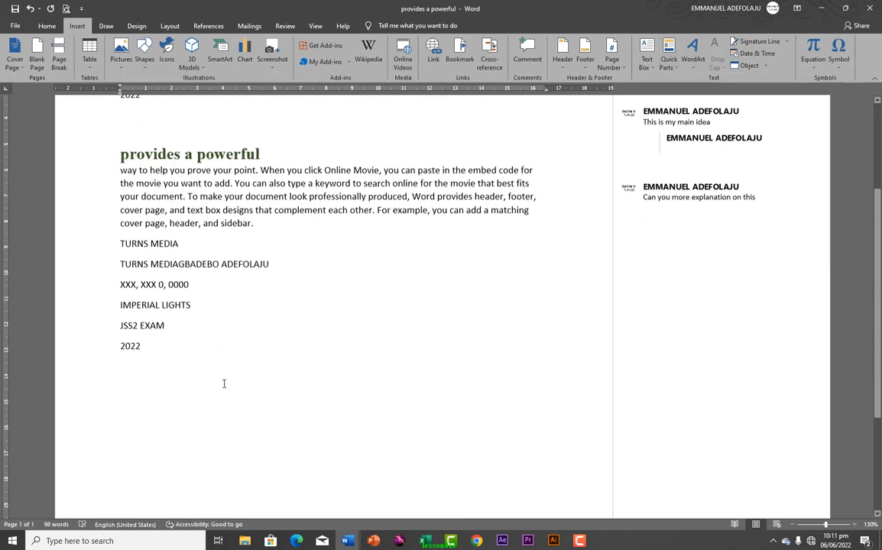
pyautogui.click(349, 543)
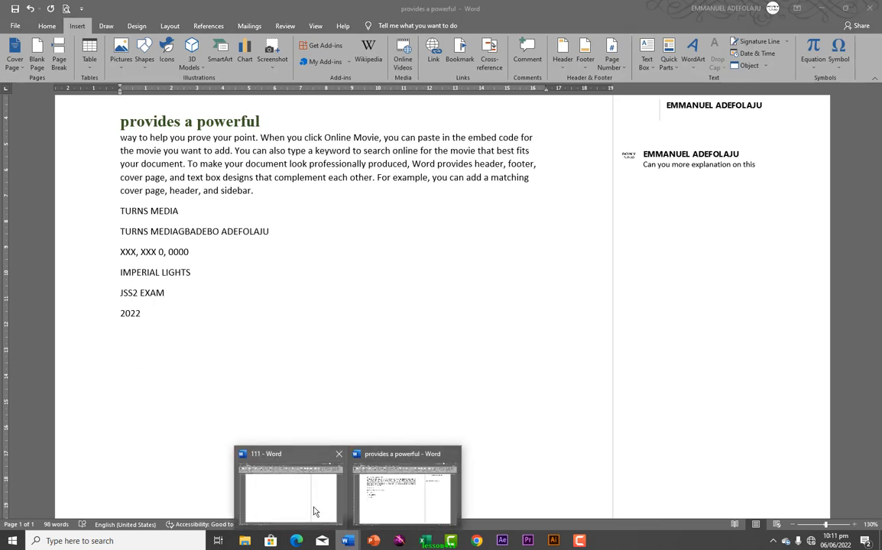
# Switch to the 111 document and scroll up to its Contents table on page one
pyautogui.click(283, 458)
pyautogui.click(351, 540)
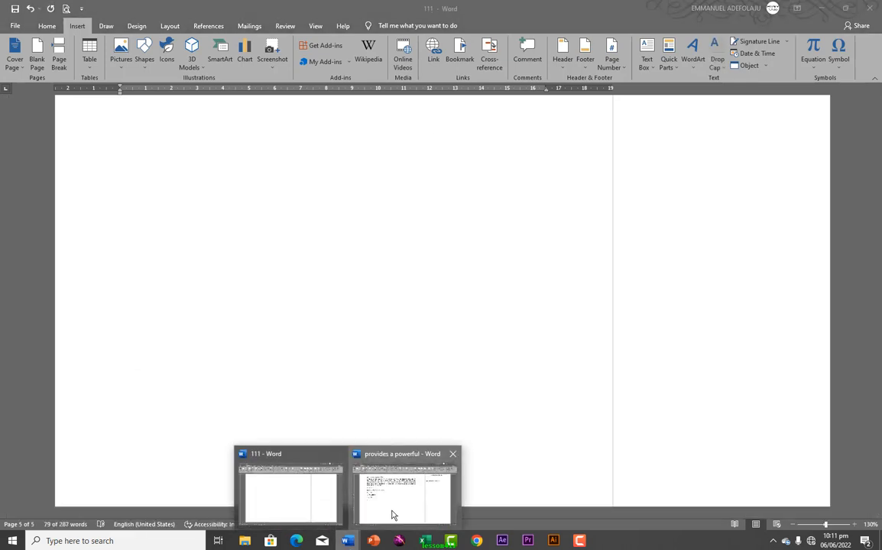
pyautogui.click(386, 511)
pyautogui.scroll(5, 371, 506)
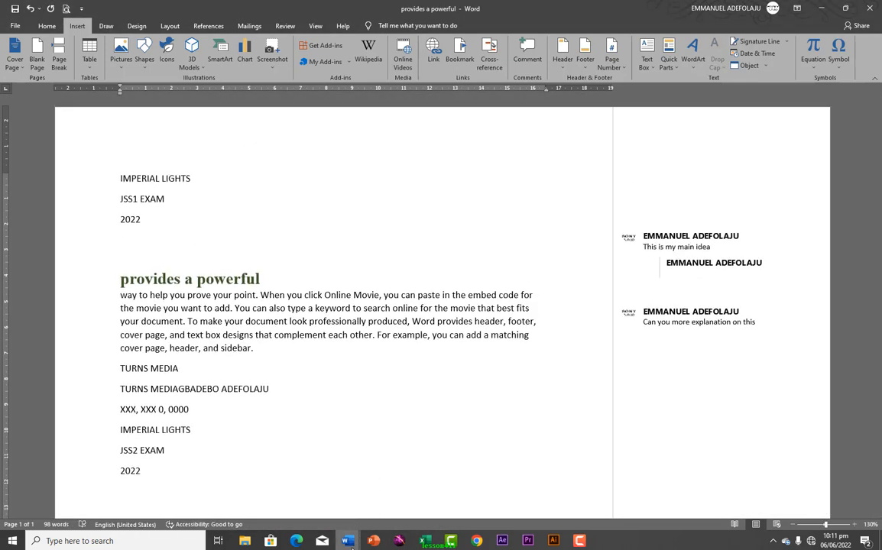
pyautogui.click(346, 541)
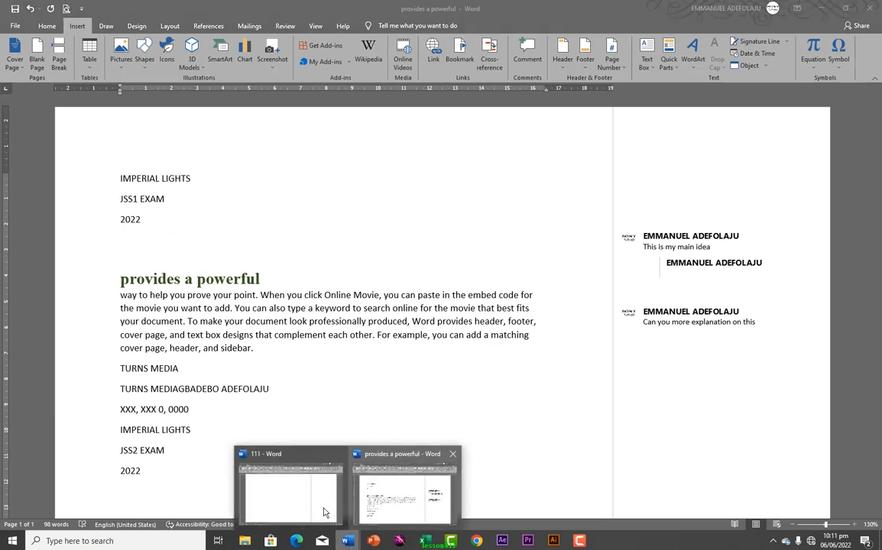
pyautogui.click(325, 511)
pyautogui.scroll(15, 471, 350)
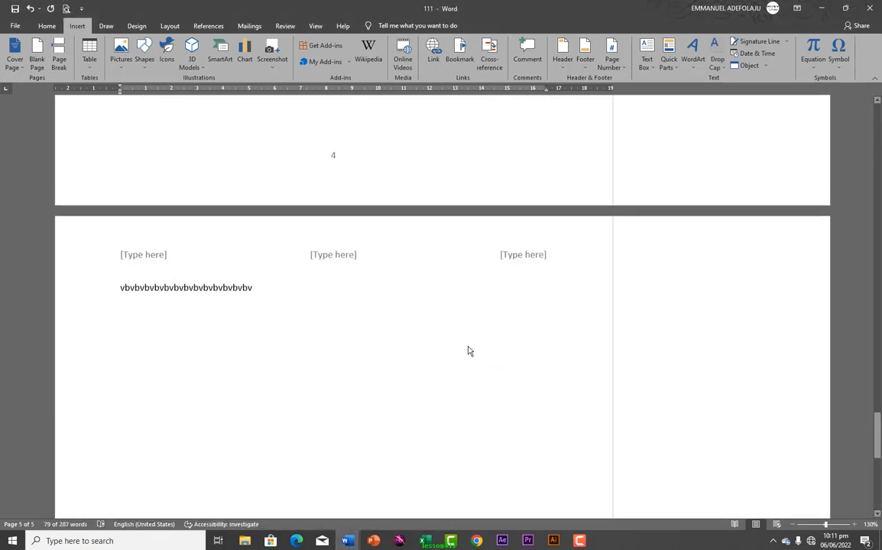
pyautogui.scroll(3, 463, 340)
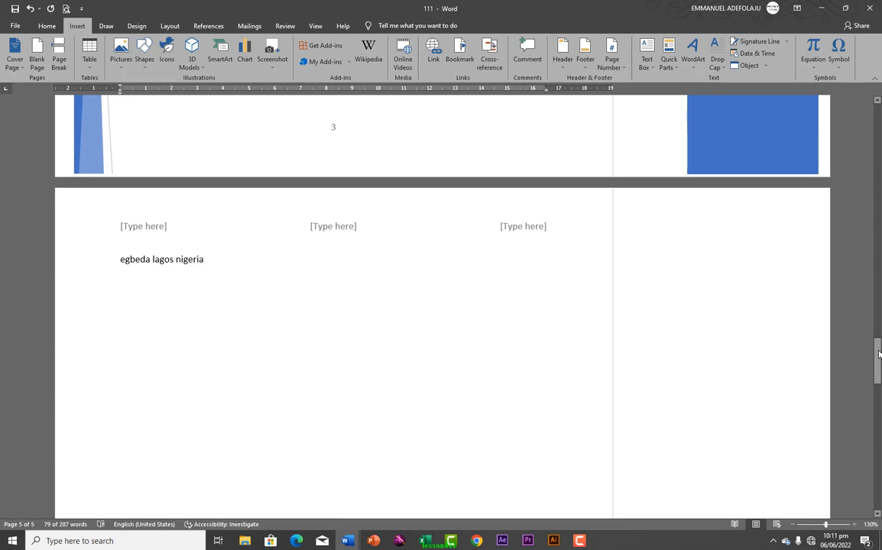
pyautogui.moveTo(876, 363); pyautogui.dragTo(852, 93)
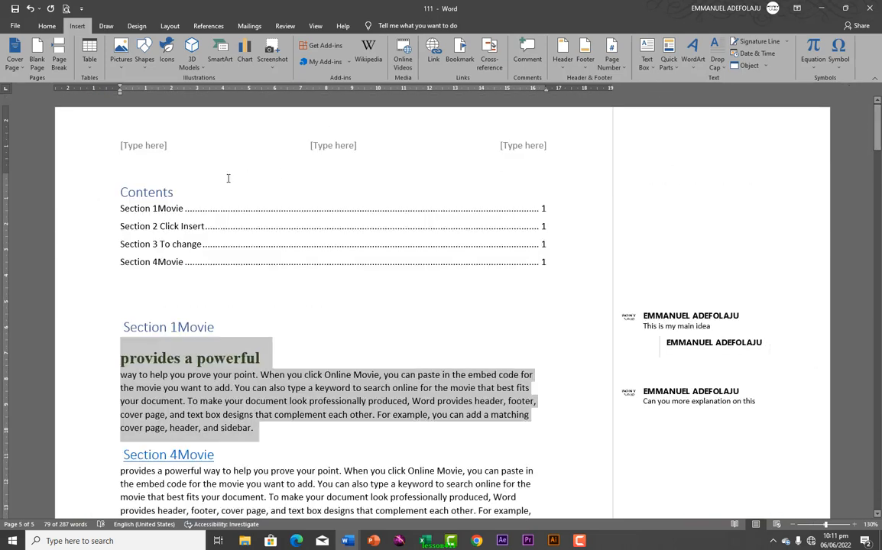
pyautogui.click(123, 174)
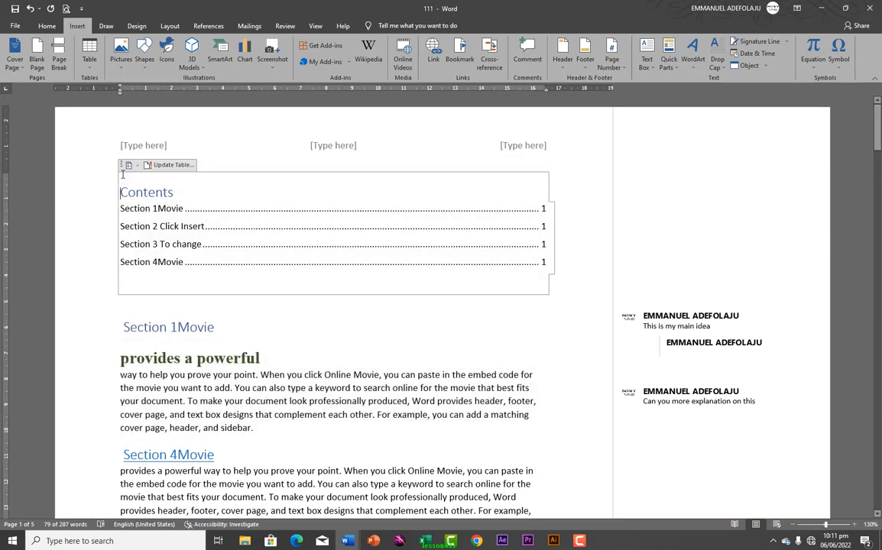
# Insert the JSS2 building block on the empty line below the Contents table
pyautogui.click(121, 298)
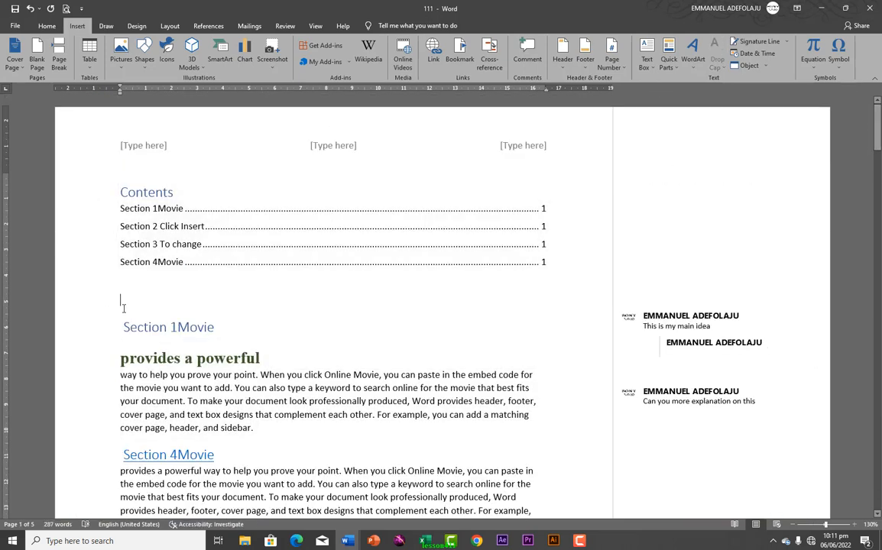
pyautogui.click(668, 59)
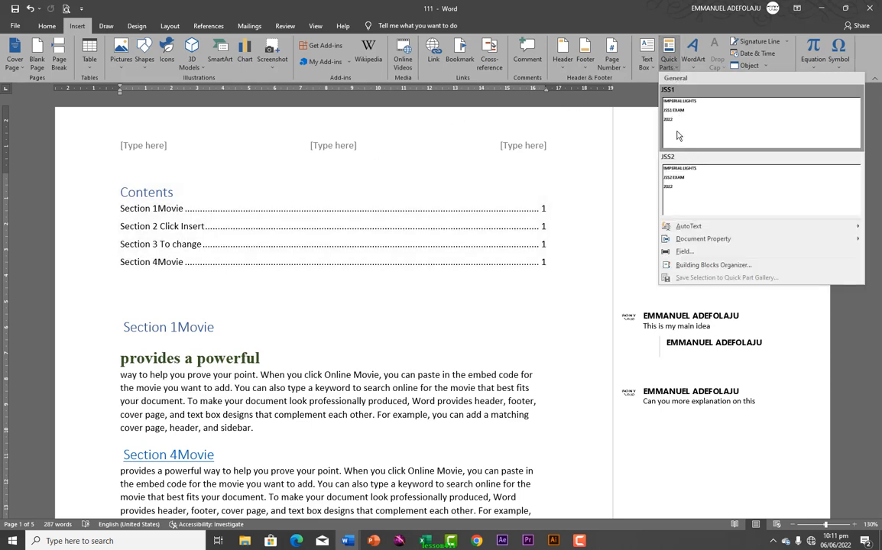
pyautogui.click(686, 183)
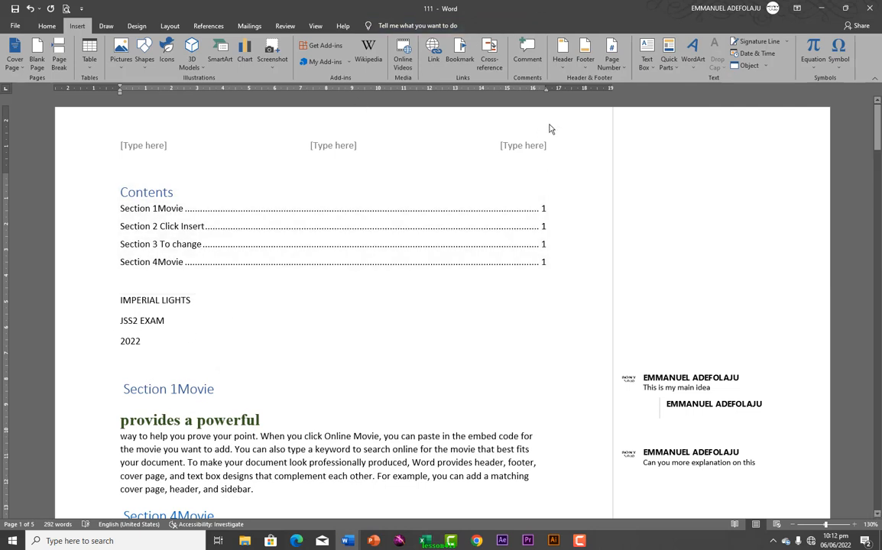
# Insert a plain-style placeholder WordArt box, move it, then delete it
pyautogui.click(694, 61)
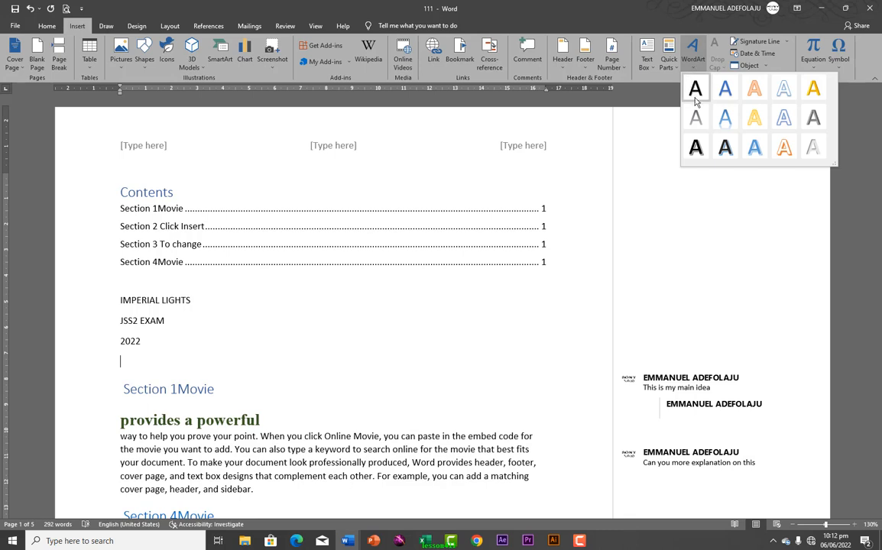
pyautogui.click(695, 147)
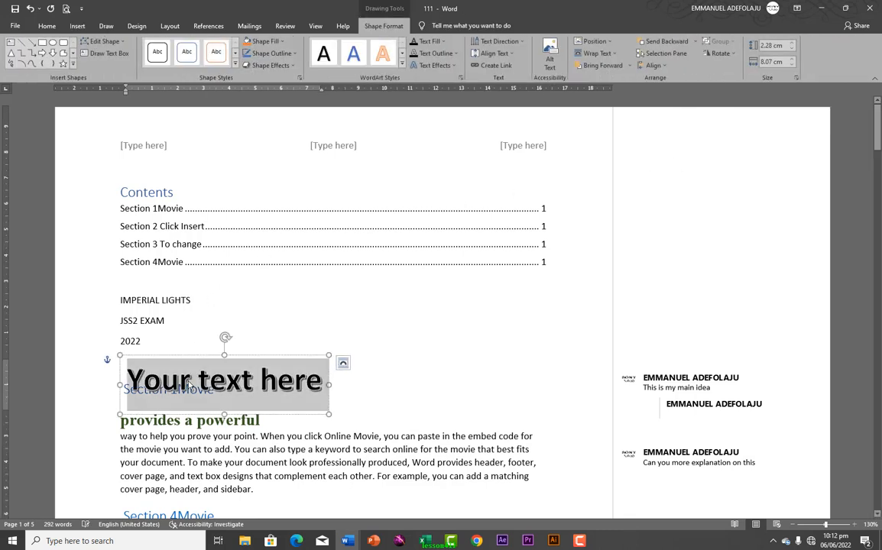
pyautogui.moveTo(215, 352); pyautogui.dragTo(328, 309)
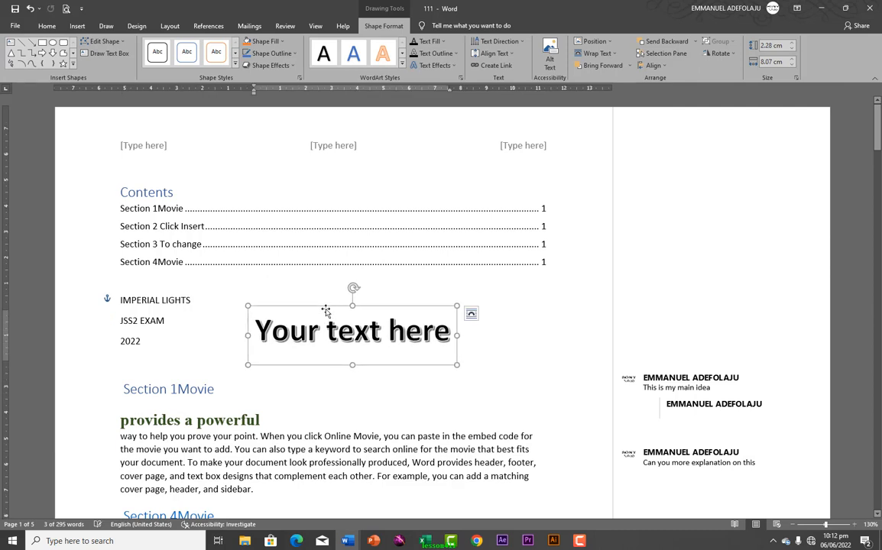
pyautogui.press('Delete')
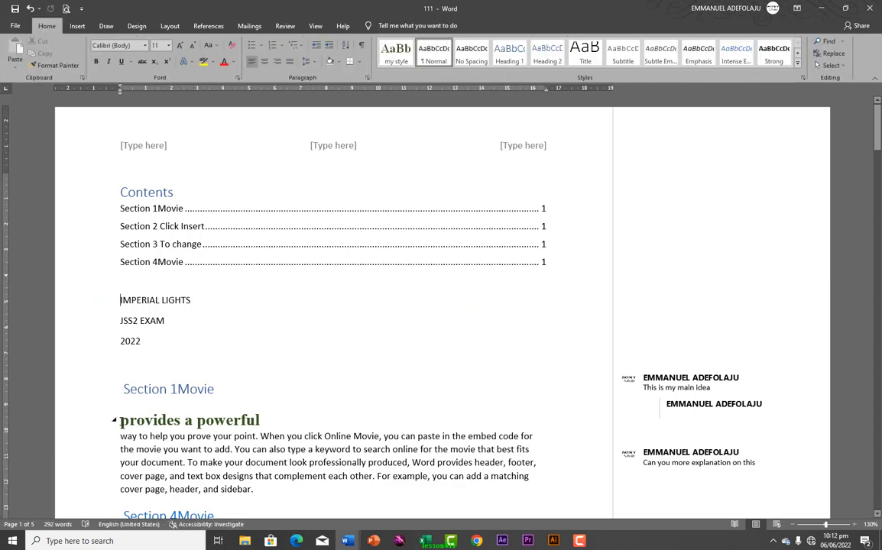
# Convert the 'provides a powerful' heading into WordArt, accepting the conversion warning
pyautogui.moveTo(119, 420); pyautogui.dragTo(237, 417)
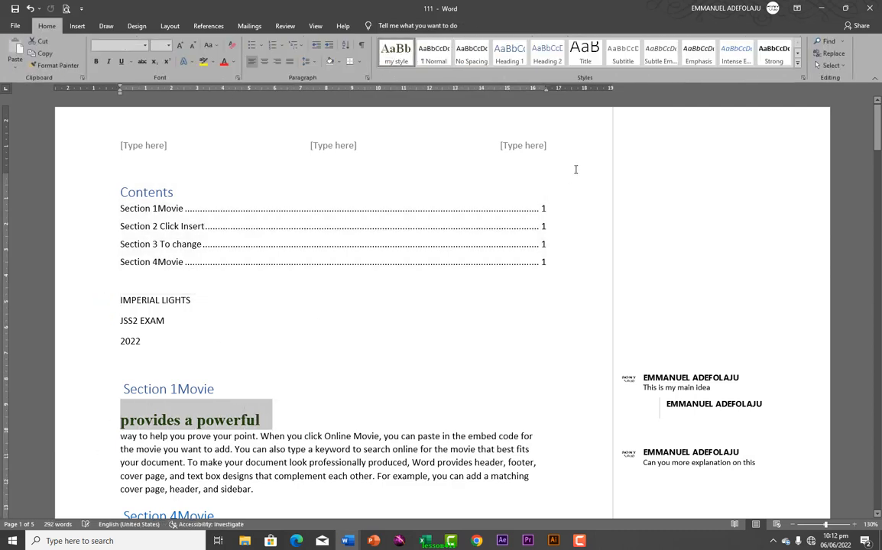
pyautogui.click(77, 26)
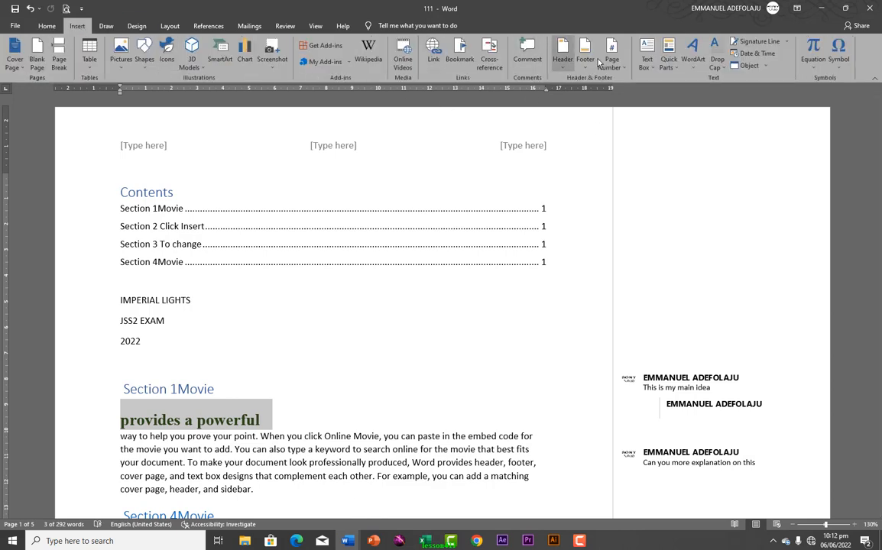
pyautogui.click(692, 61)
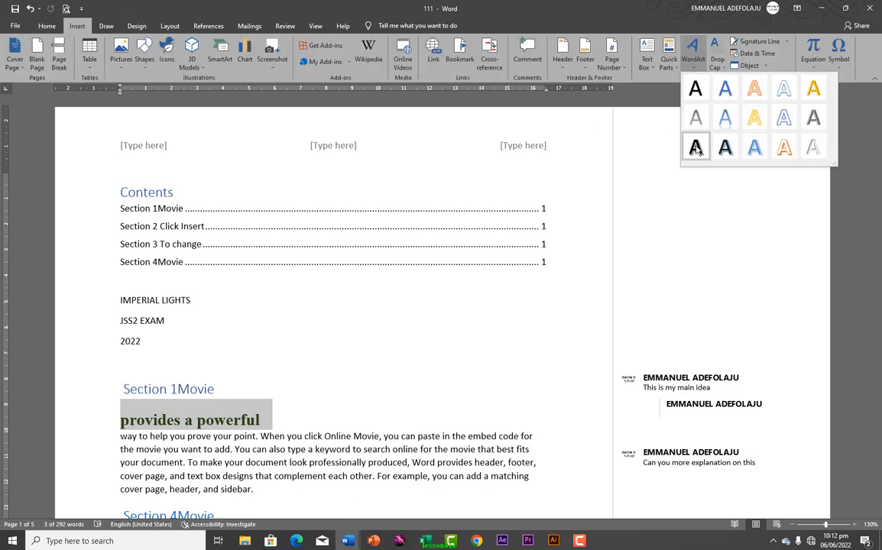
pyautogui.click(696, 150)
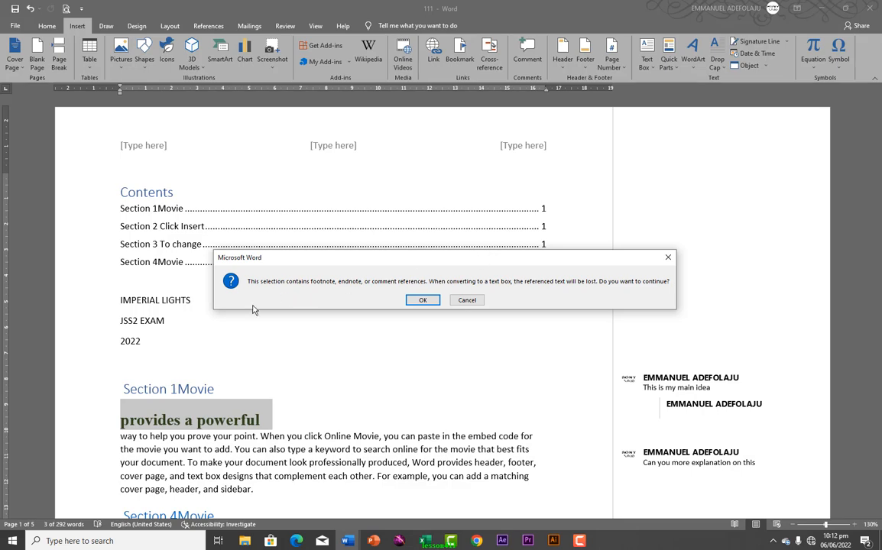
pyautogui.click(420, 300)
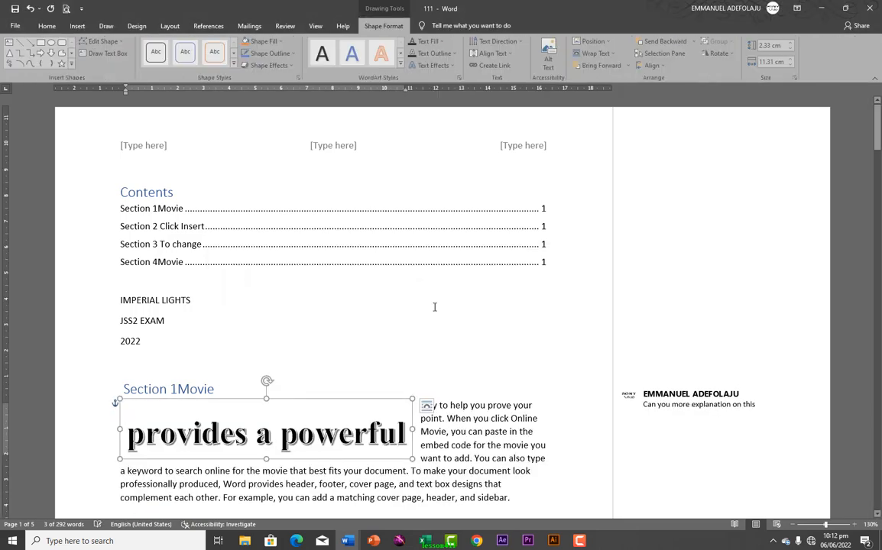
pyautogui.click(300, 395)
# Add an orange-style WordArt with a short name, place it below the We are here box, and select its text
pyautogui.click(340, 405)
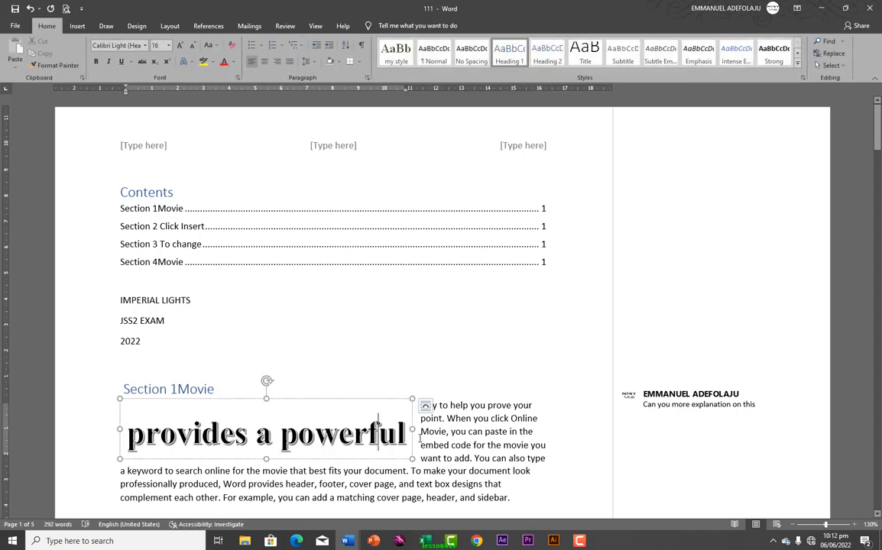
pyautogui.scroll(-7, 449, 434)
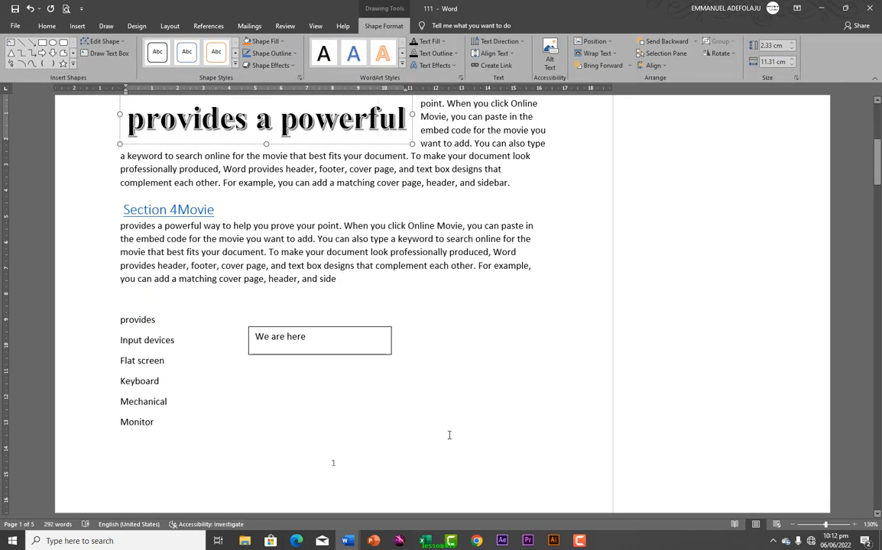
pyautogui.click(52, 28)
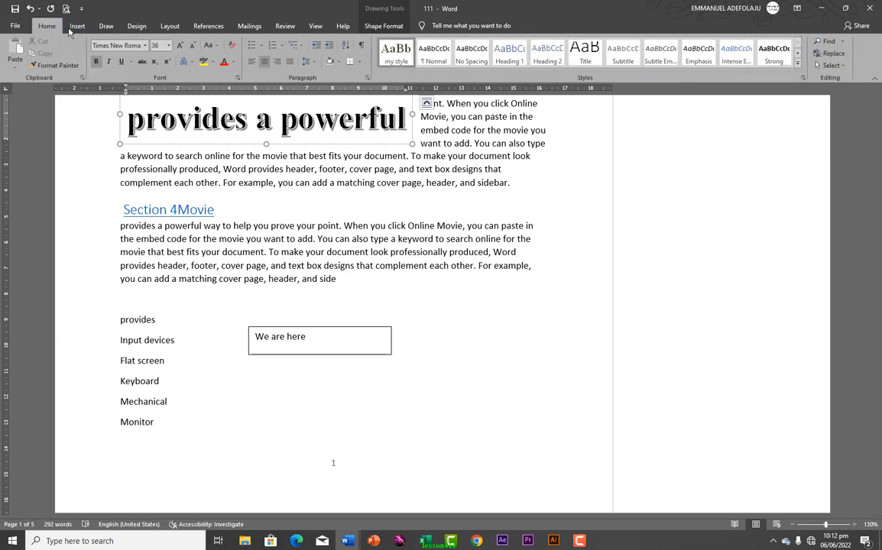
pyautogui.click(72, 31)
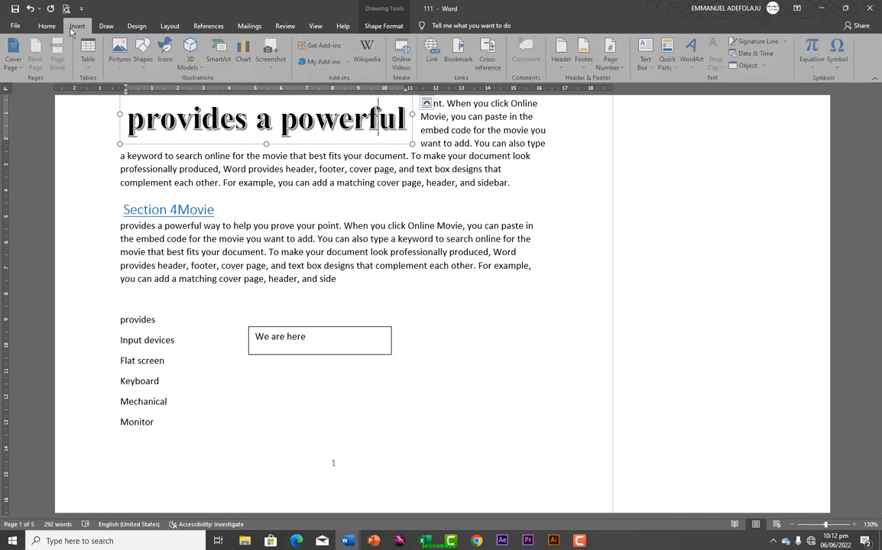
pyautogui.click(689, 71)
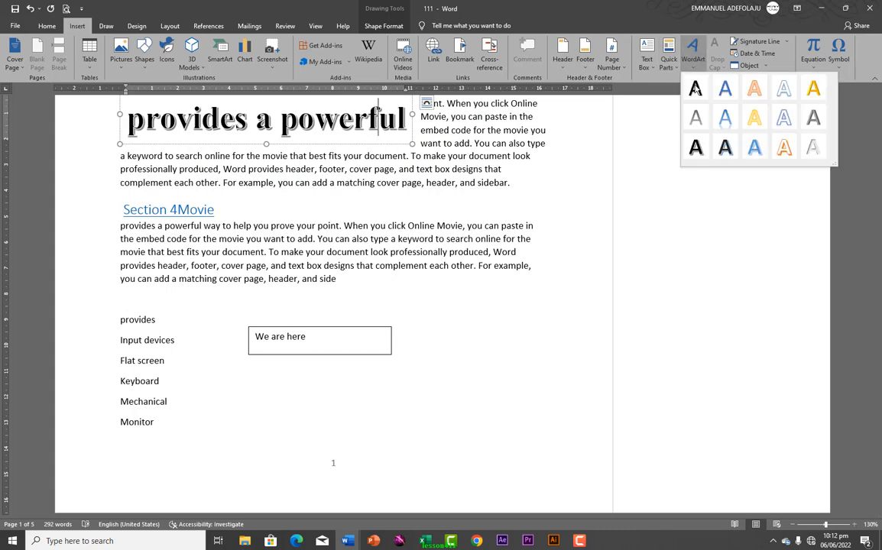
pyautogui.click(755, 98)
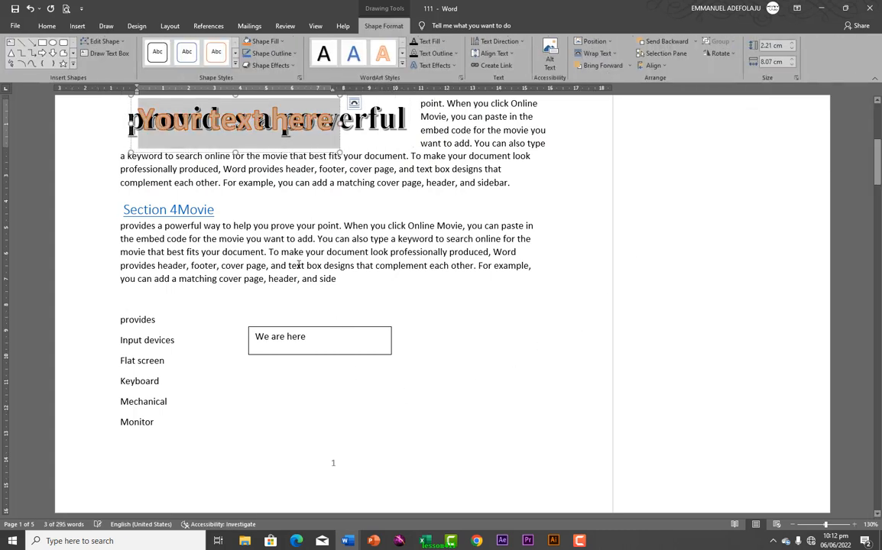
pyautogui.write('EMM')
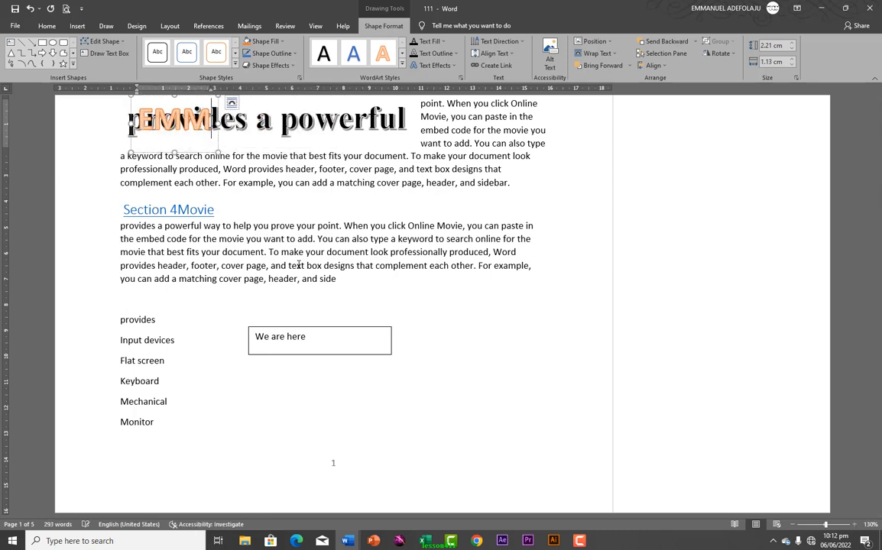
pyautogui.write('A')
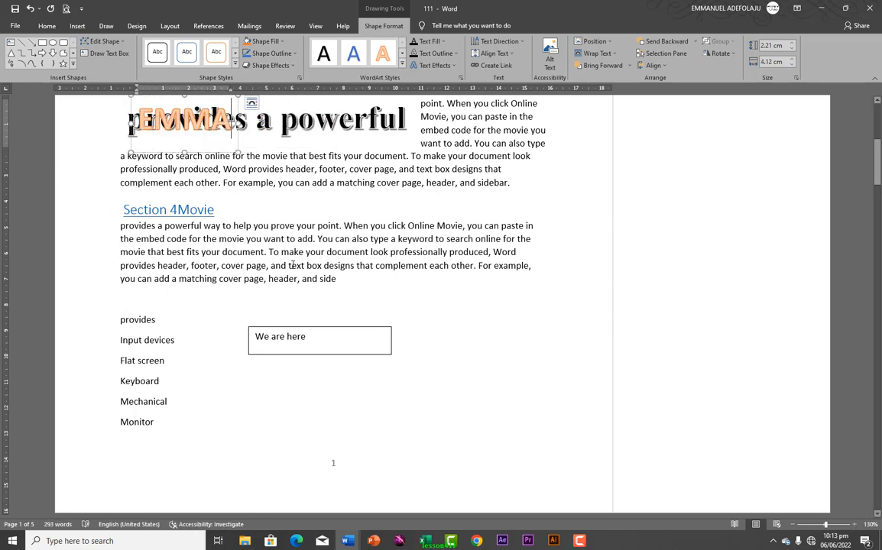
pyautogui.moveTo(211, 153); pyautogui.dragTo(318, 450)
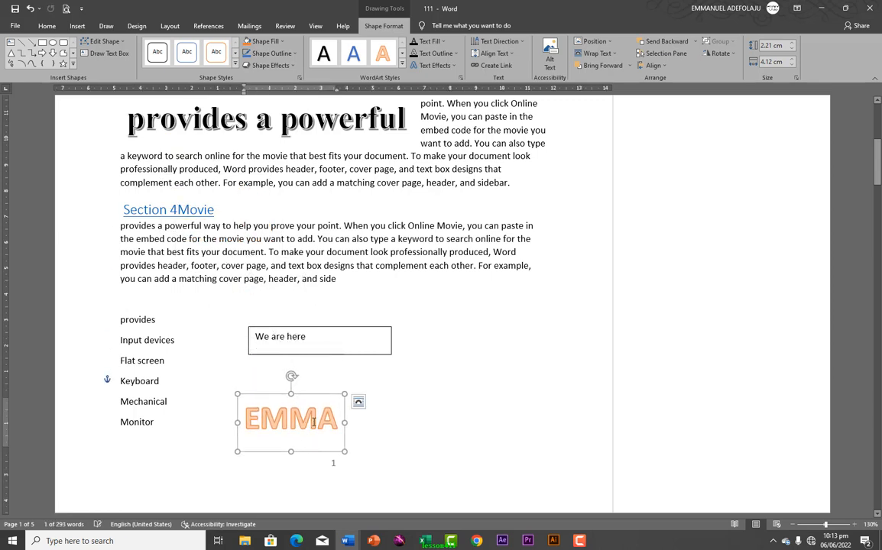
pyautogui.click(314, 421)
pyautogui.hotkey('ctrl', 'a')
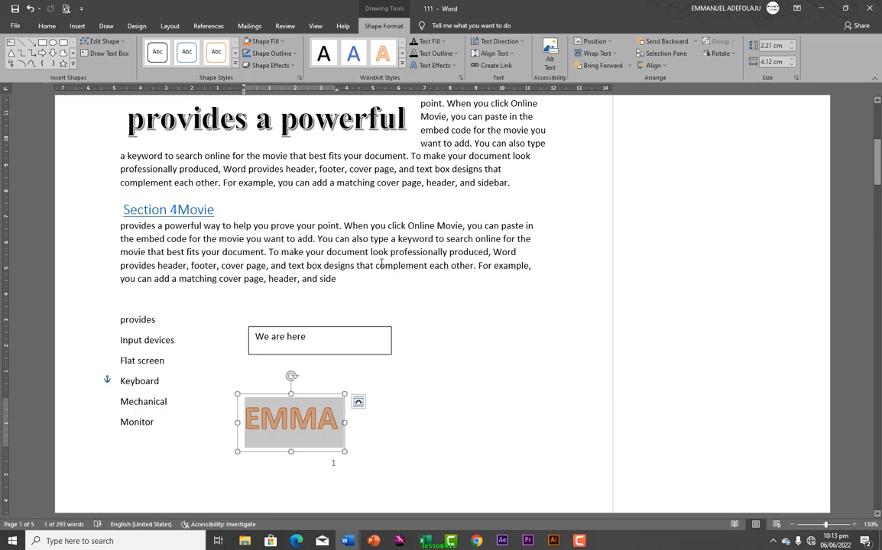
# Give the WordArt name a blue-grey text fill and a red text outline
pyautogui.click(445, 42)
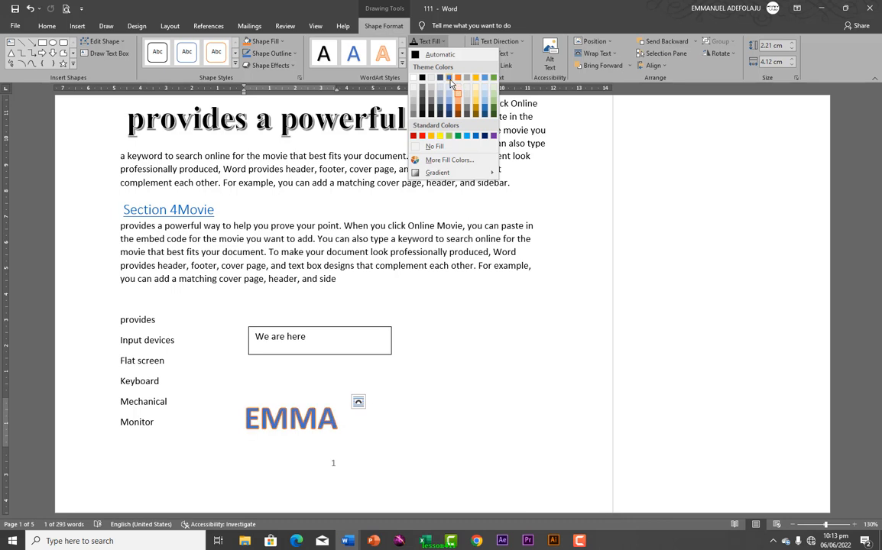
pyautogui.click(449, 78)
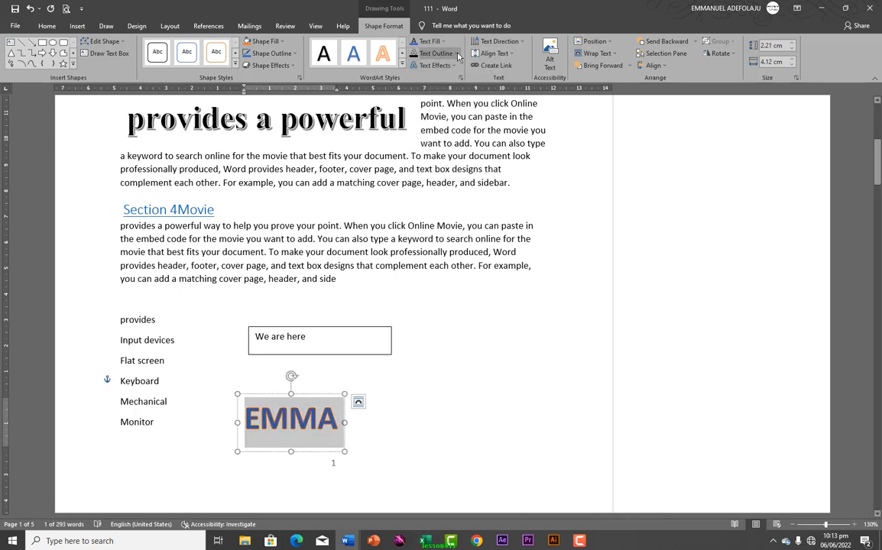
pyautogui.click(457, 54)
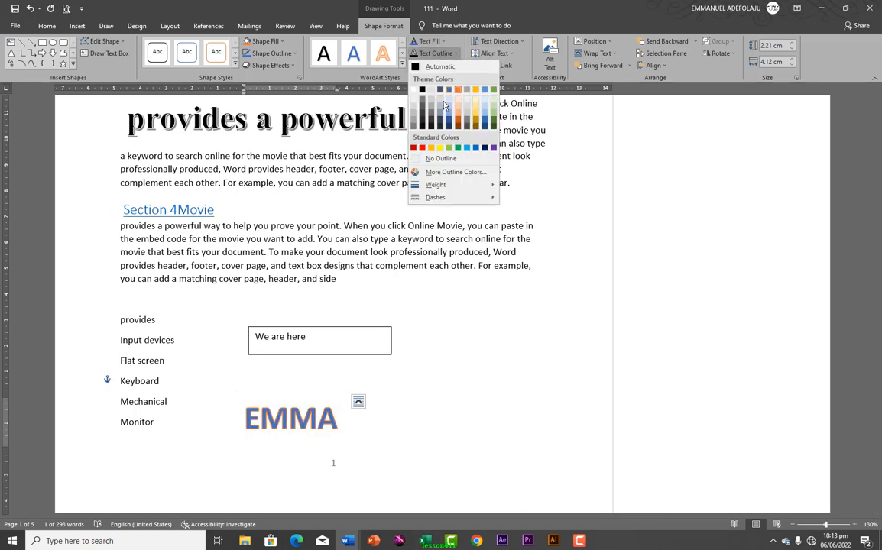
pyautogui.click(413, 149)
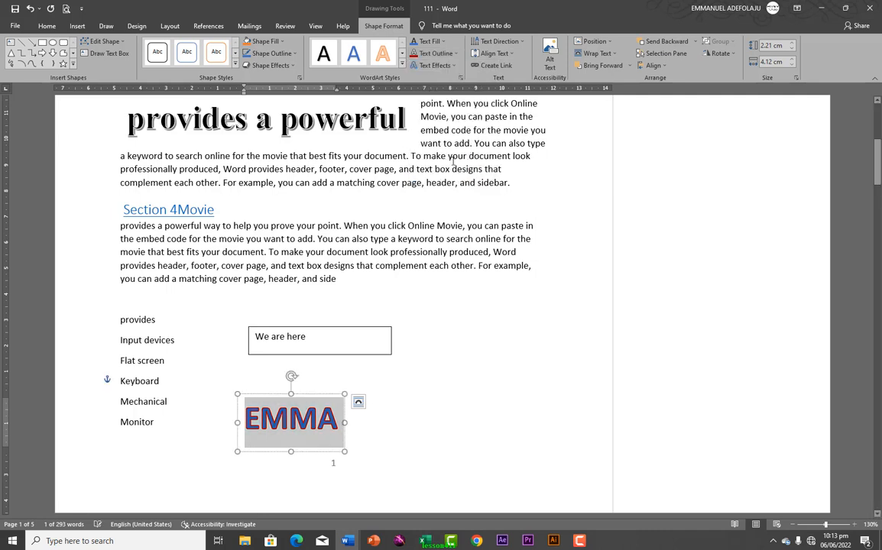
# Apply a preset WordArt style to the name, then delete the WordArt shape
pyautogui.click(402, 66)
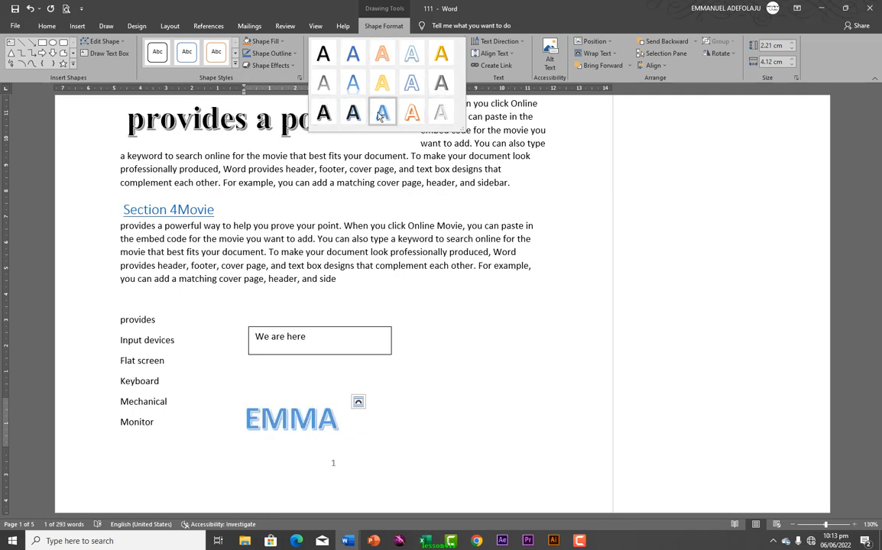
pyautogui.click(412, 113)
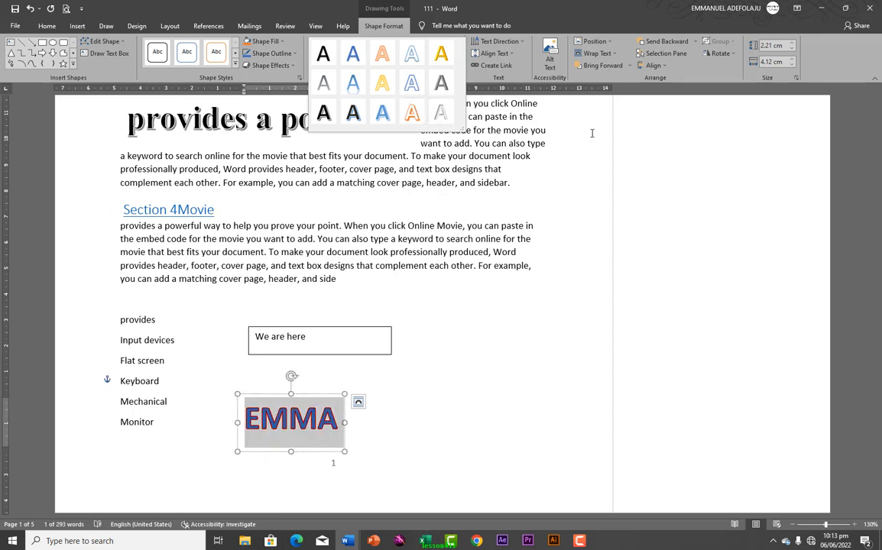
pyautogui.click(646, 136)
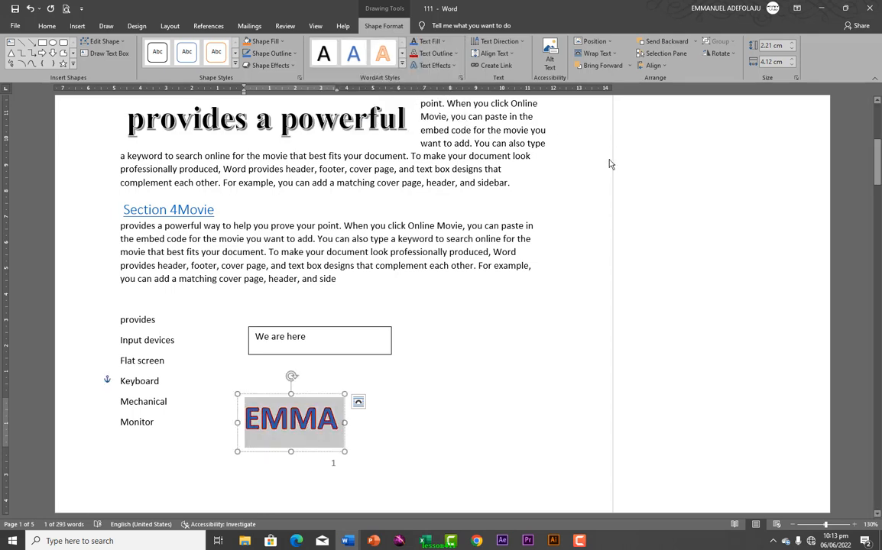
pyautogui.click(322, 398)
pyautogui.press('Delete')
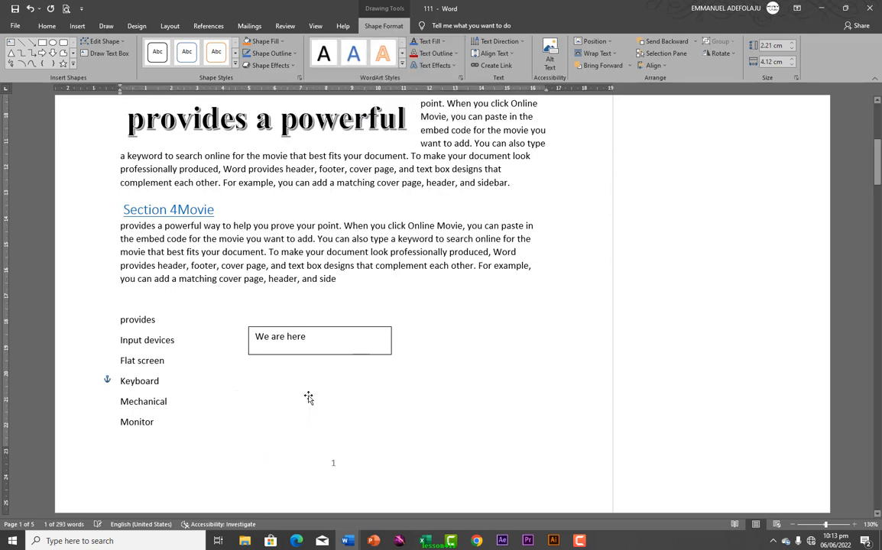
# Make the first letter 'p' of the Section 4Movie paragraph a dropped capital and shrink it slightly
pyautogui.click(77, 25)
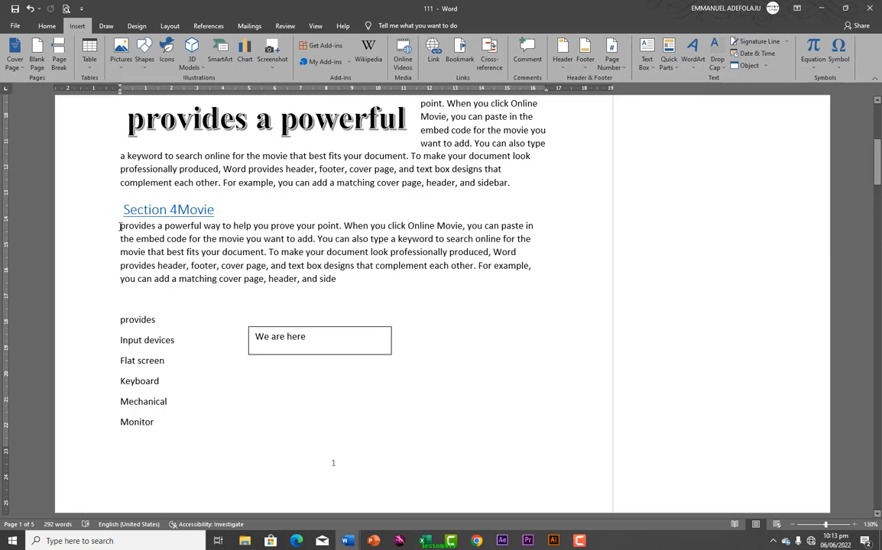
pyautogui.moveTo(121, 226); pyautogui.dragTo(124, 227)
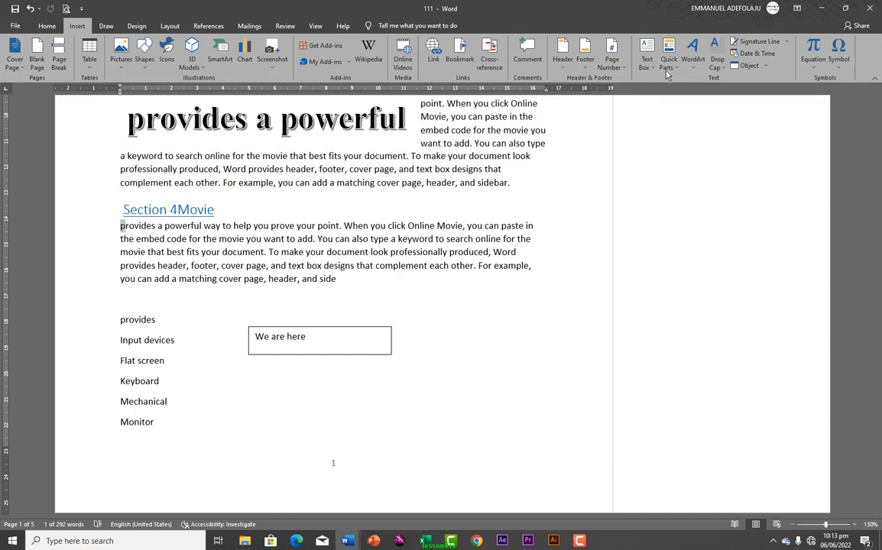
pyautogui.click(720, 67)
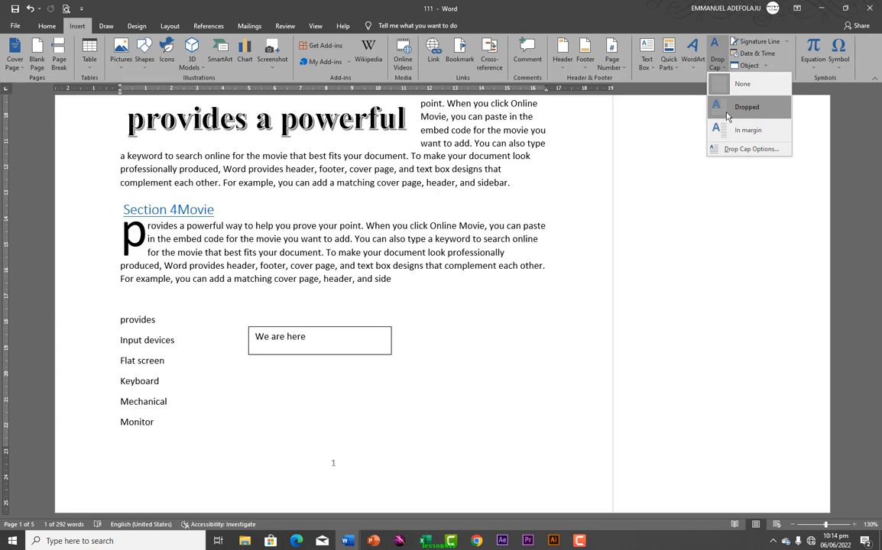
pyautogui.click(727, 116)
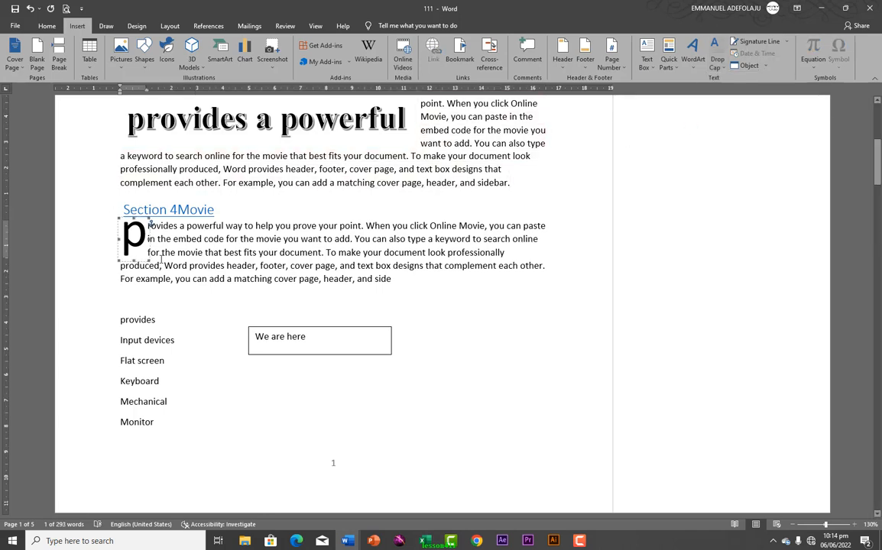
pyautogui.moveTo(147, 259)
pyautogui.mouseDown()
pyautogui.moveTo(141, 251)
pyautogui.moveTo(159, 266)
pyautogui.moveTo(146, 256)
pyautogui.mouseUp()
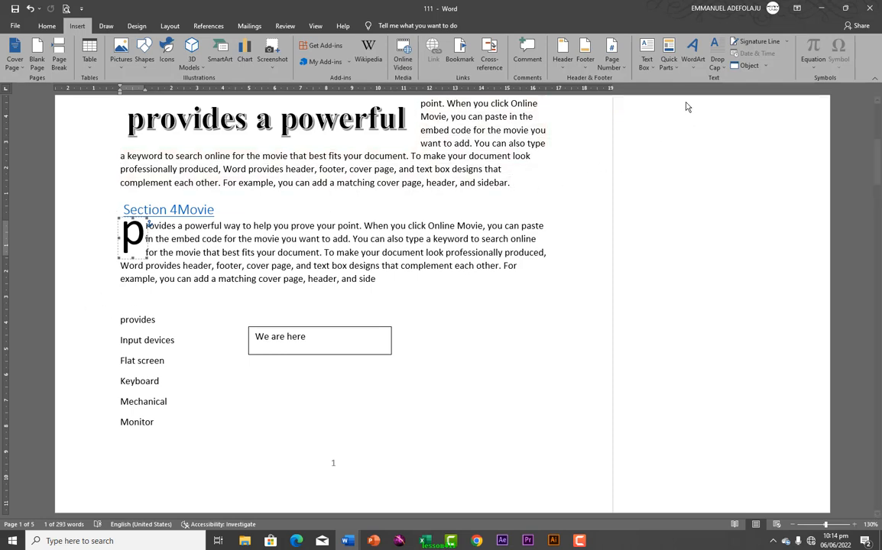
# Scroll to page 4 and place the cursor on the blank line below the location text
pyautogui.scroll(-2, 490, 314)
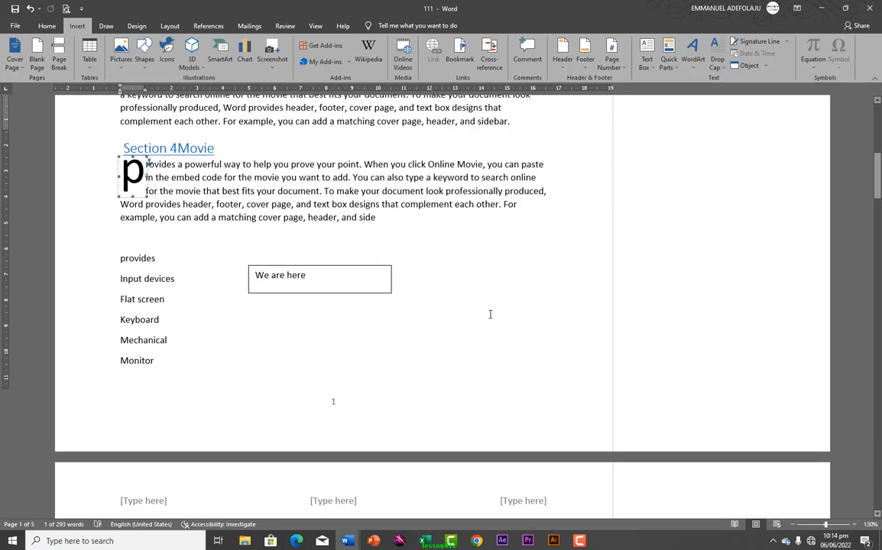
pyautogui.scroll(-20, 281, 374)
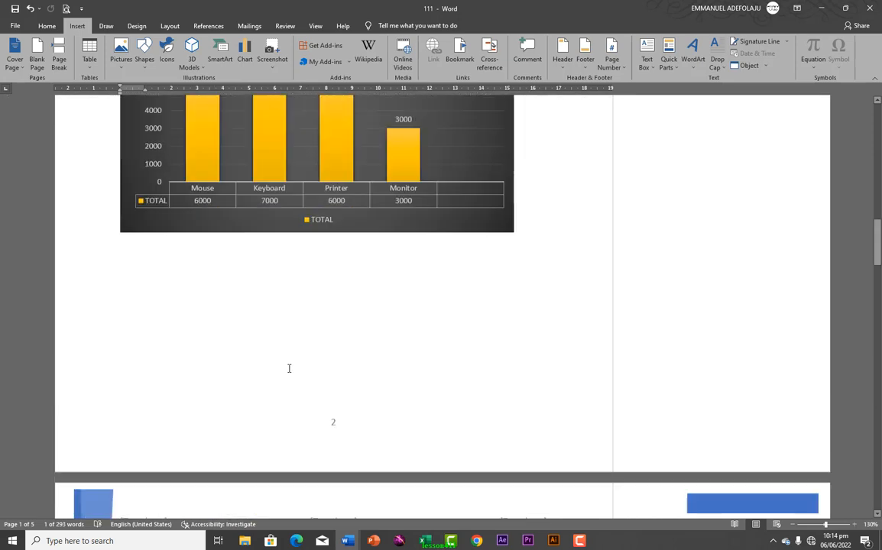
pyautogui.scroll(-20, 289, 368)
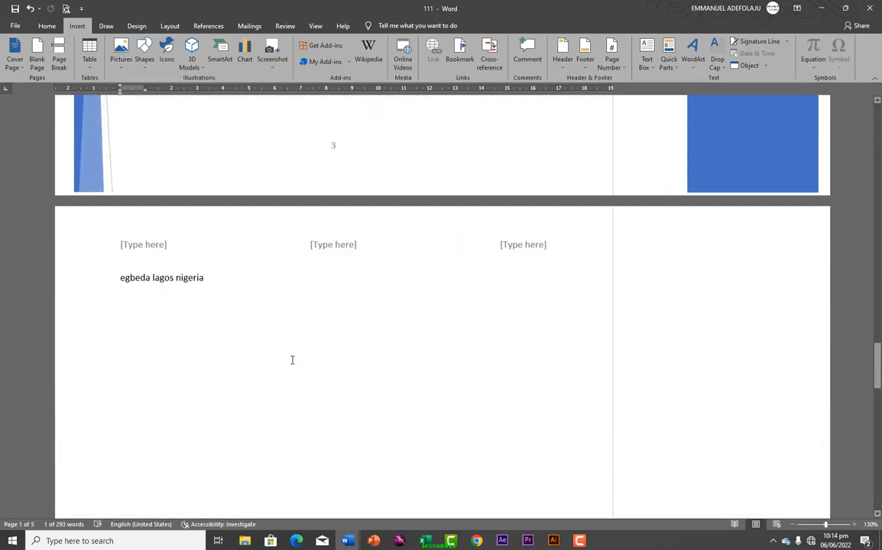
pyautogui.scroll(-4, 292, 359)
pyautogui.scroll(3, 293, 358)
pyautogui.click(172, 258)
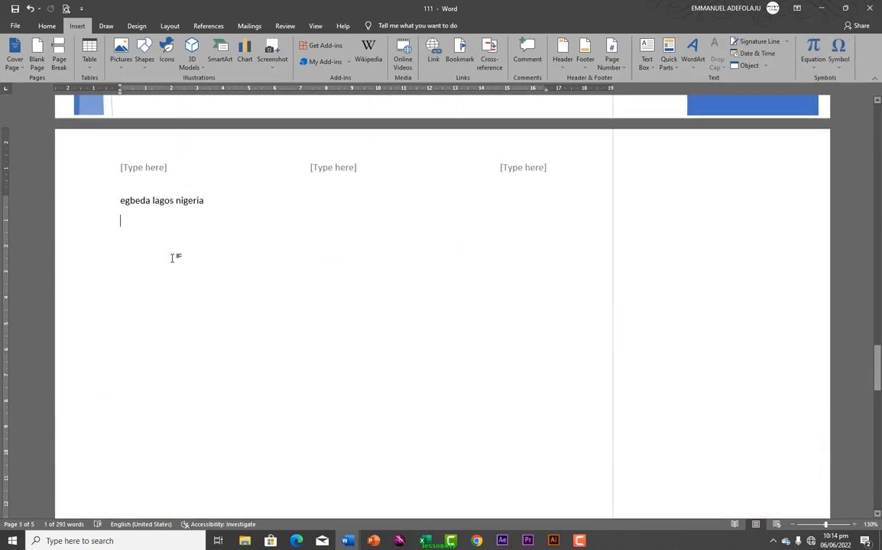
# Open Signature Setup for a Microsoft Office Signature Line on page 4
pyautogui.click(787, 44)
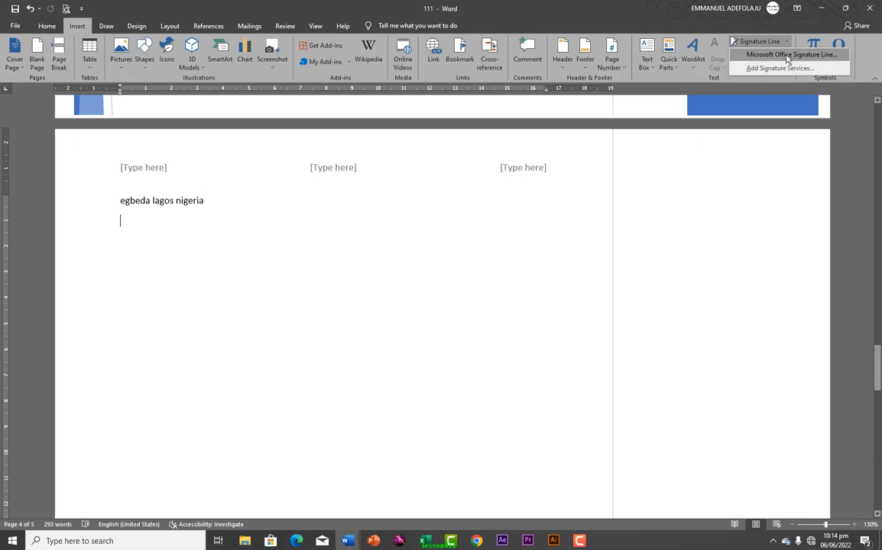
pyautogui.click(769, 55)
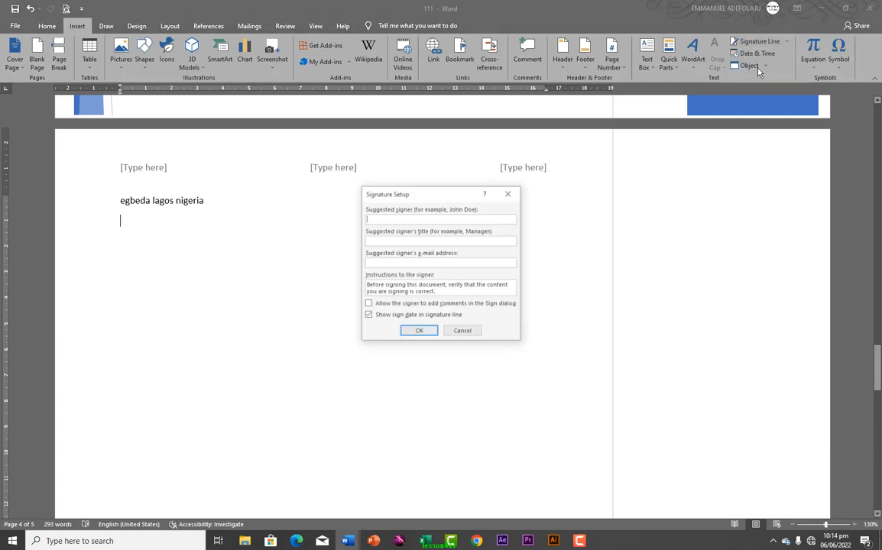
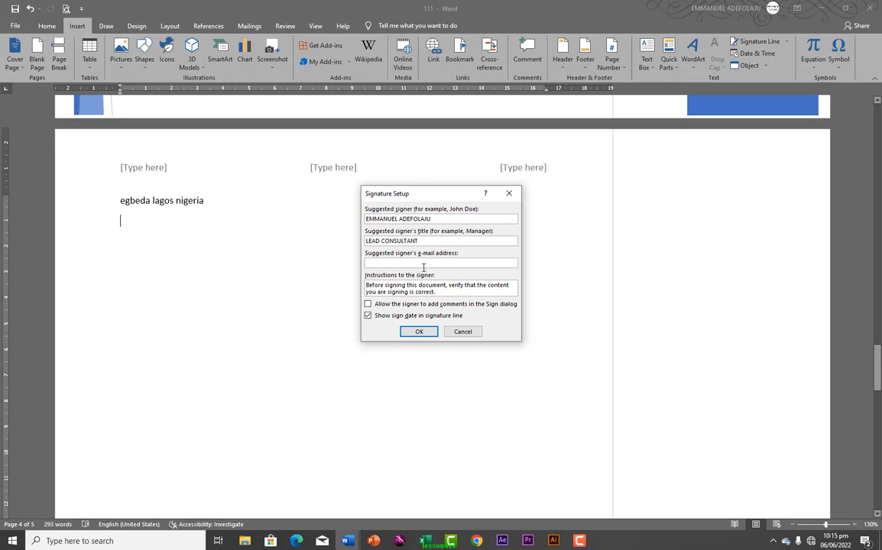
# Insert the signature line showing the signer's name and title LEAD CONSULTANT below the address
pyautogui.click(419, 332)
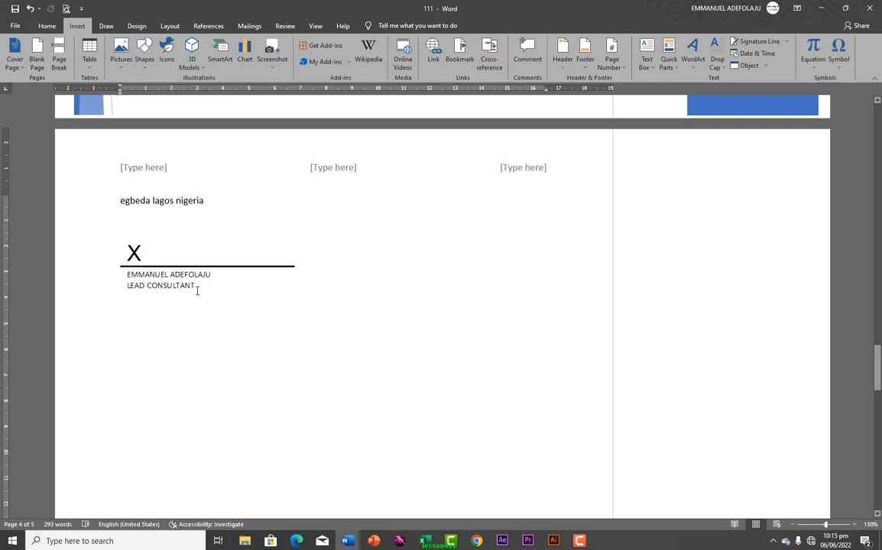
pyautogui.click(203, 259)
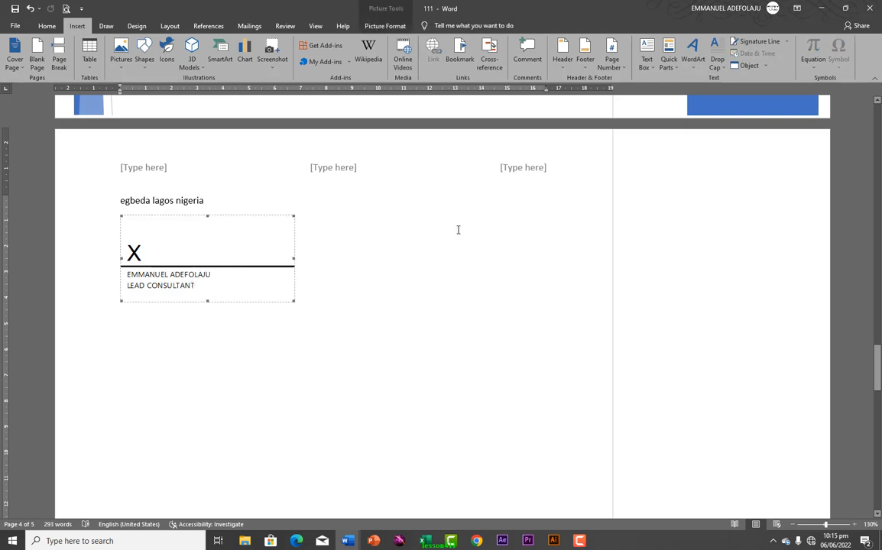
pyautogui.click(405, 282)
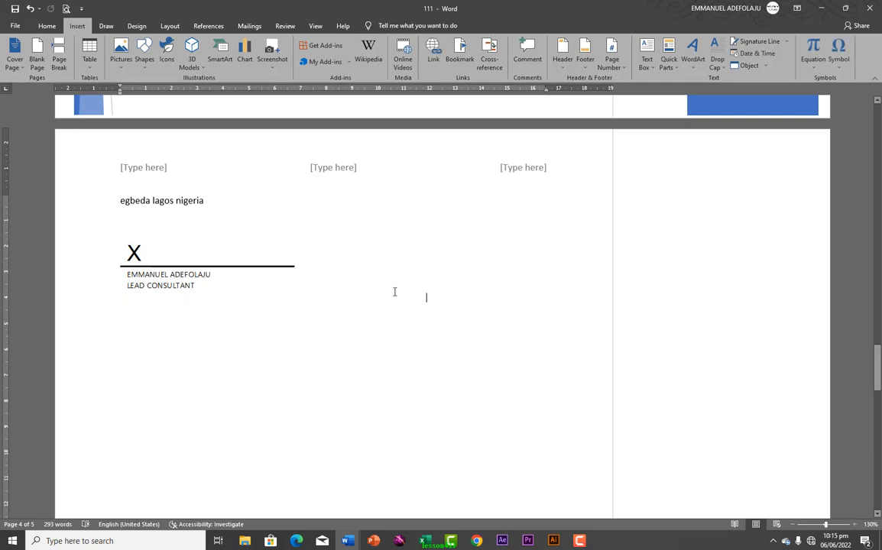
# Insert today's date in the Monday, June 6, 2022 format, then show the Object insert options
pyautogui.click(756, 55)
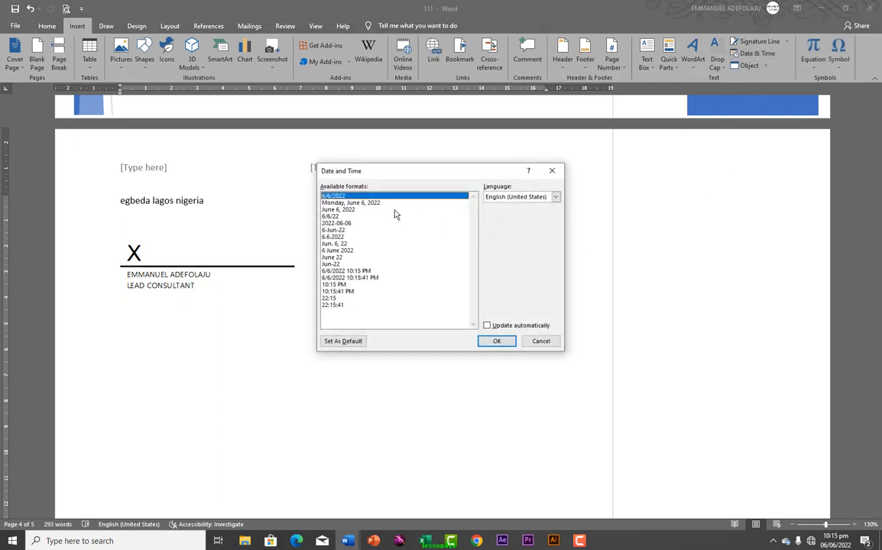
pyautogui.click(378, 203)
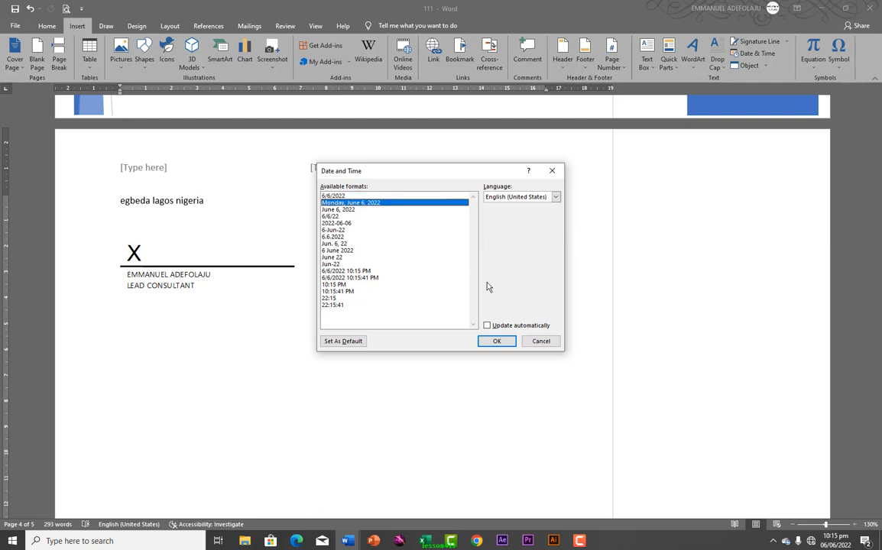
pyautogui.click(501, 341)
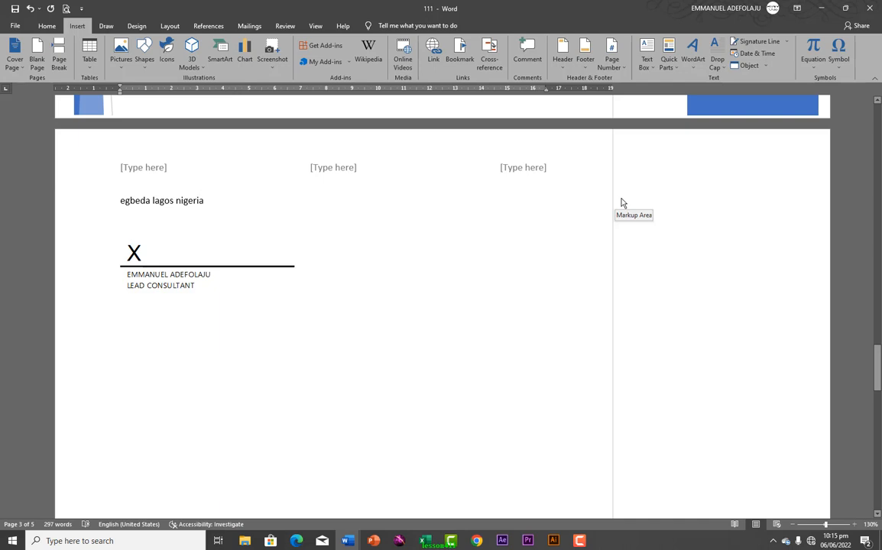
pyautogui.click(765, 67)
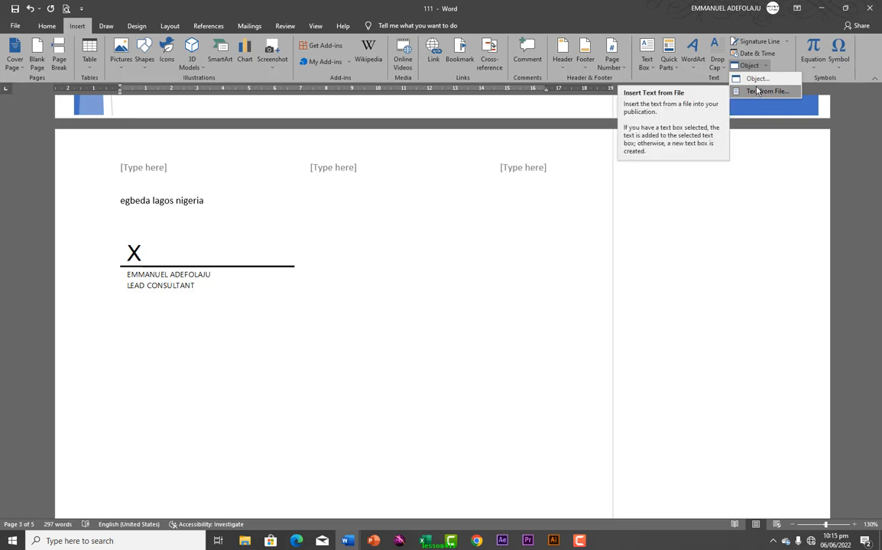
pyautogui.click(756, 91)
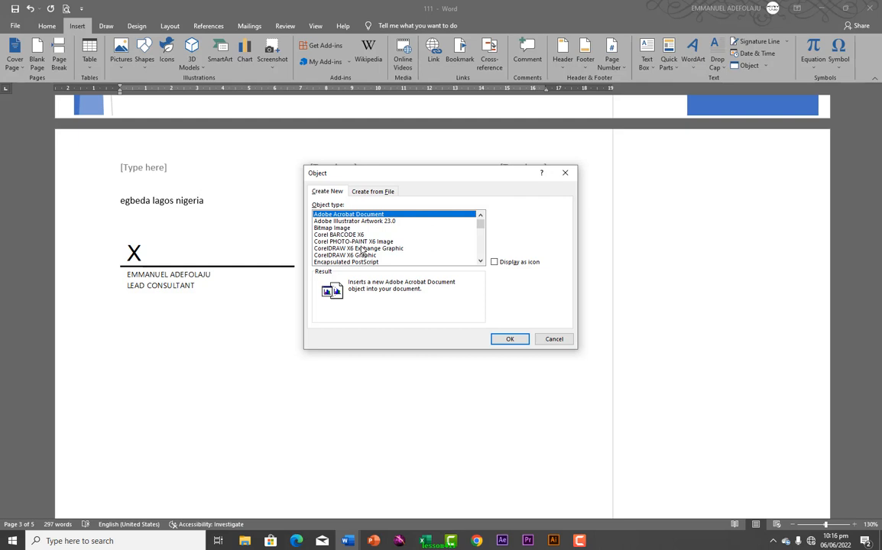
pyautogui.scroll(-8, 355, 244)
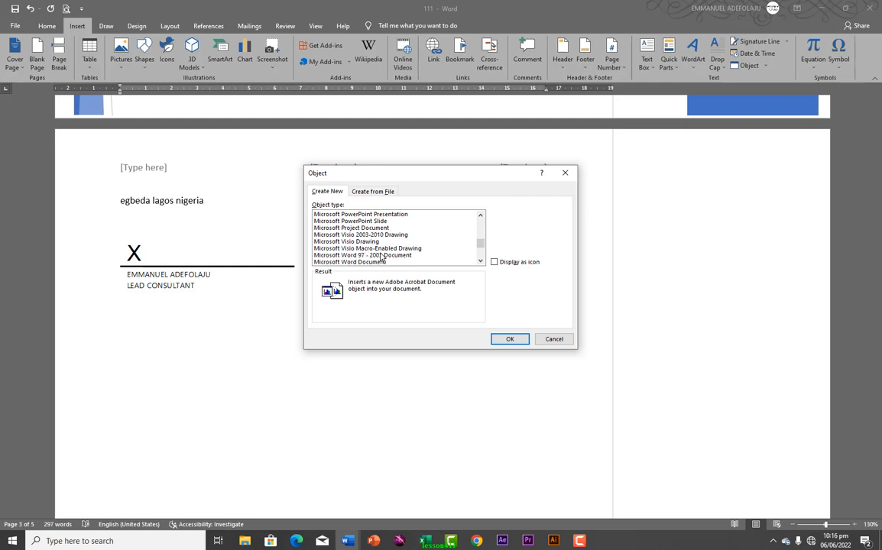
pyautogui.click(510, 339)
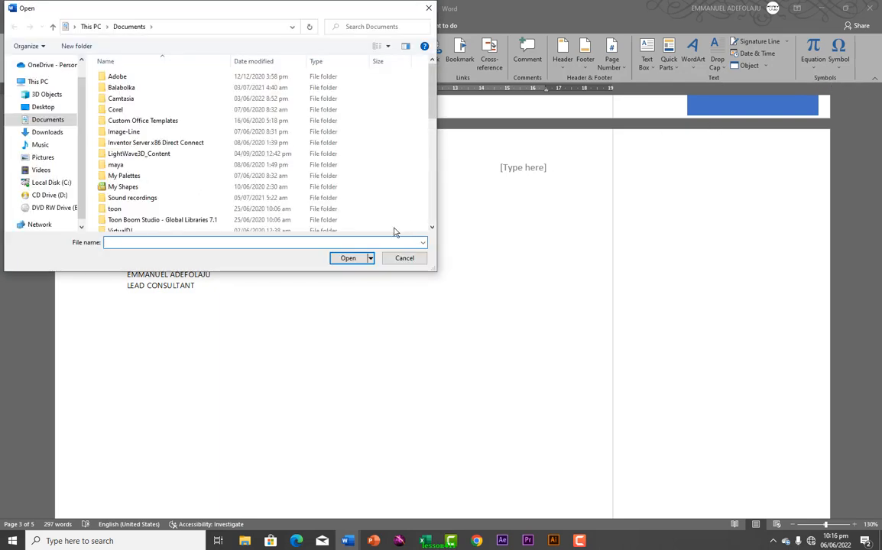
pyautogui.click(405, 257)
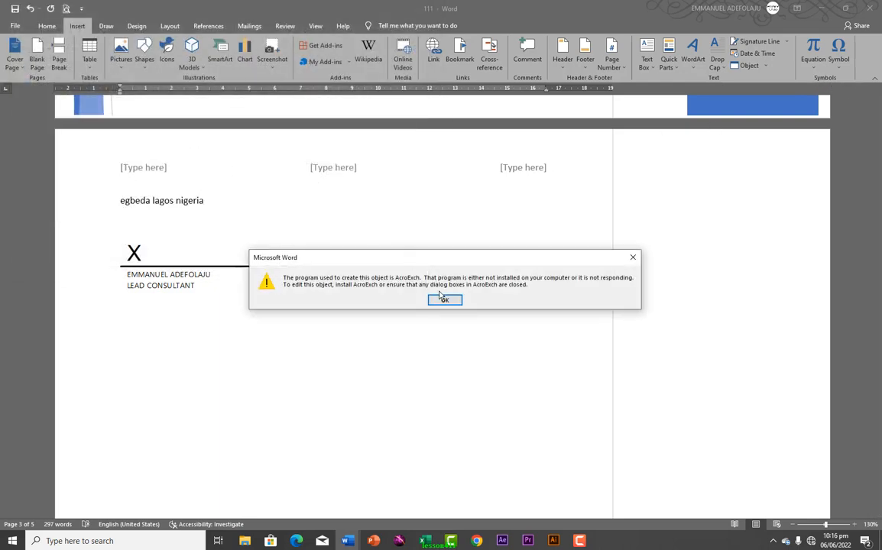
pyautogui.click(441, 298)
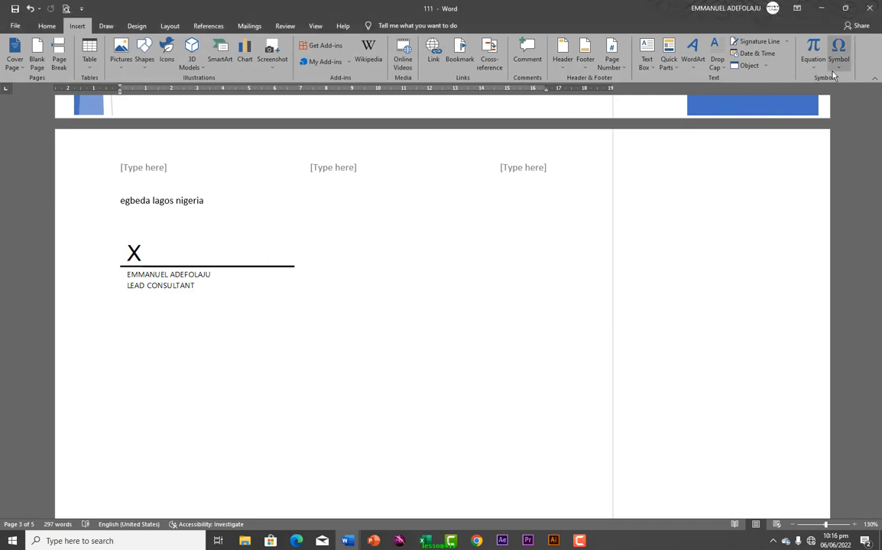
# Insert a new blank equation placeholder after the date from the Equation gallery
pyautogui.click(813, 65)
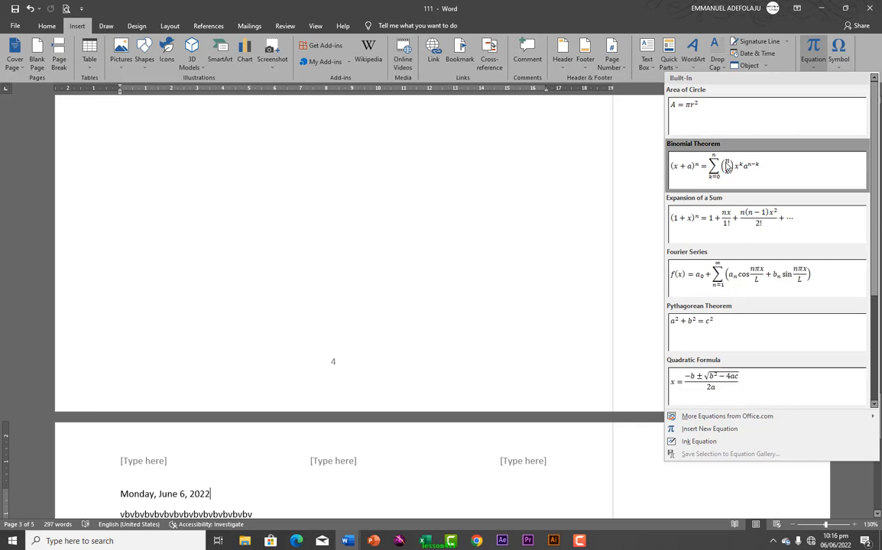
pyautogui.scroll(-3, 727, 260)
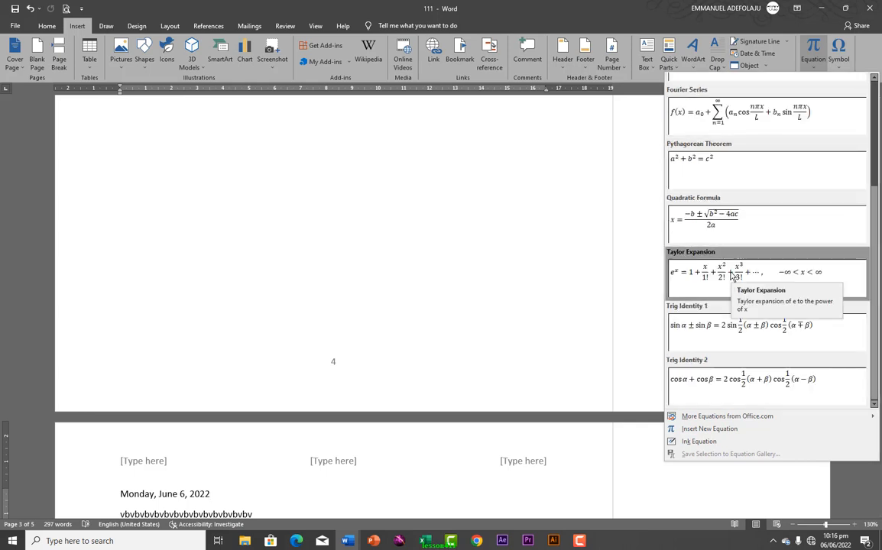
pyautogui.click(708, 429)
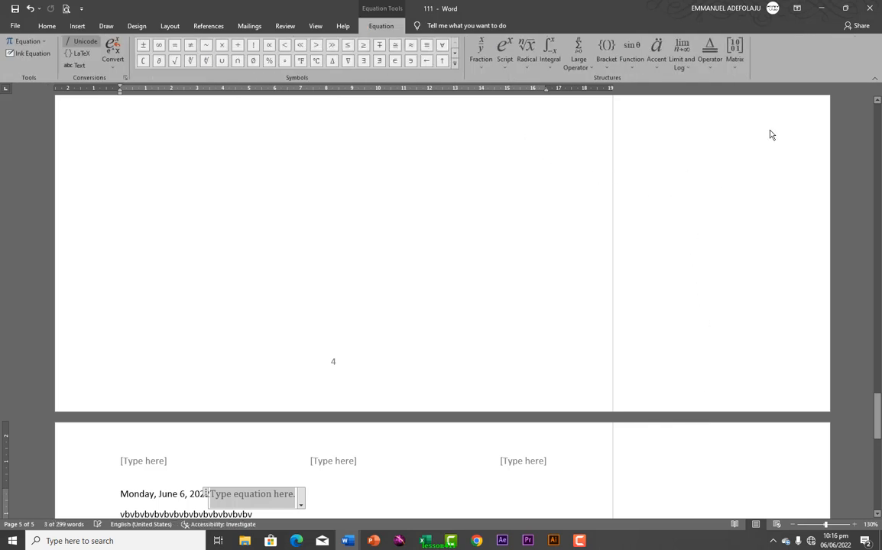
# Switch to Home and back to Insert, then browse the built-in Equation gallery again
pyautogui.click(47, 25)
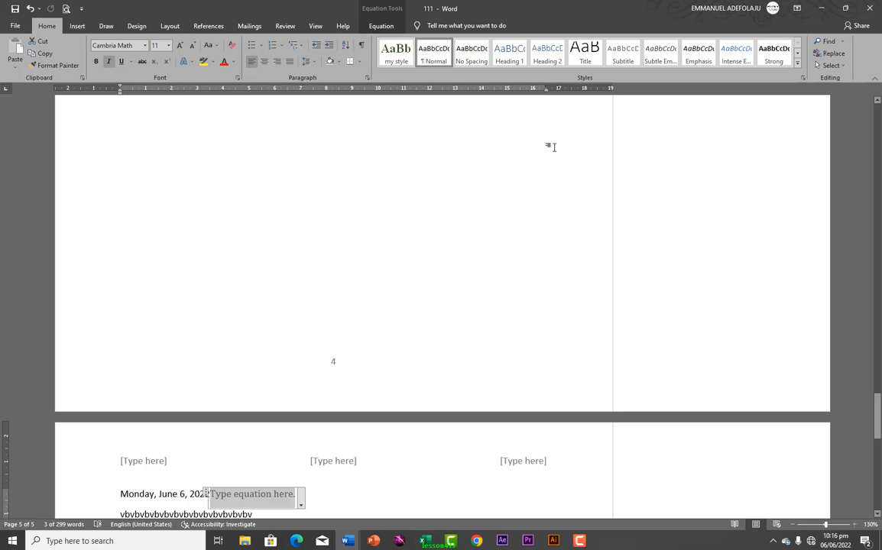
pyautogui.click(78, 25)
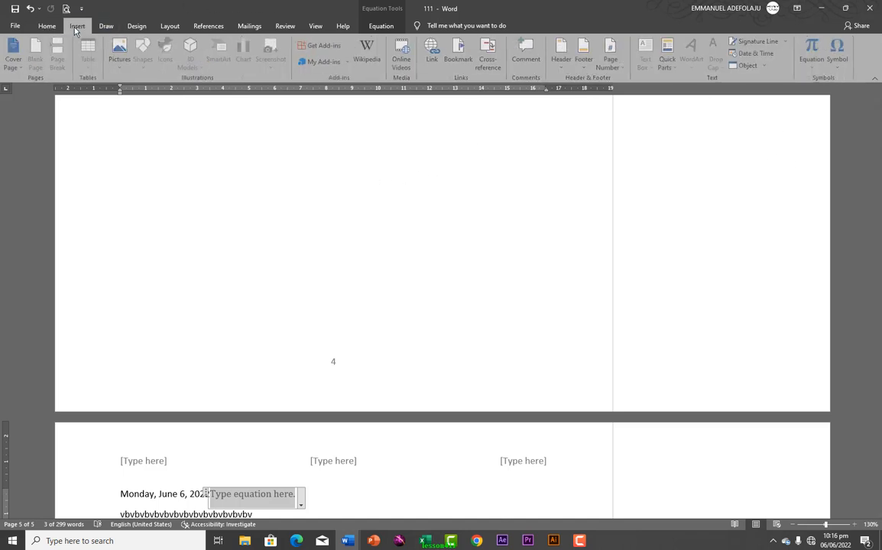
pyautogui.click(811, 71)
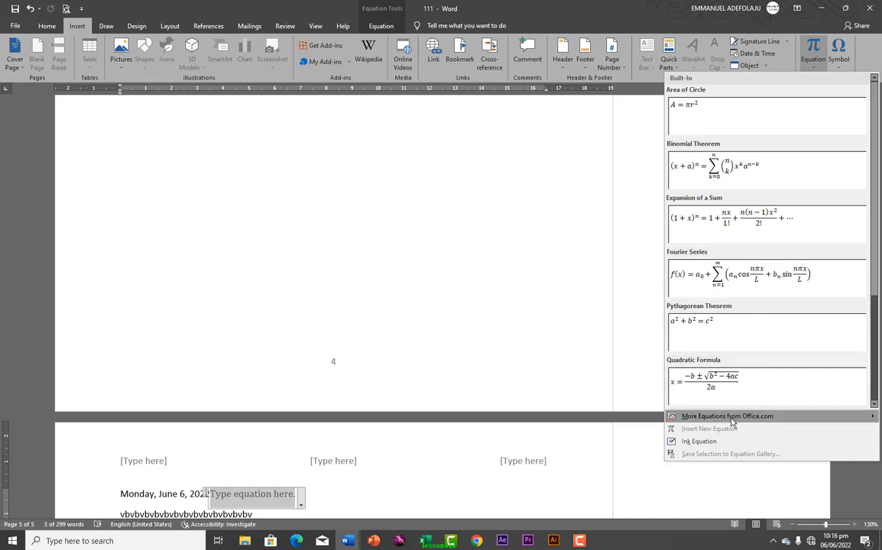
pyautogui.moveTo(747, 425)
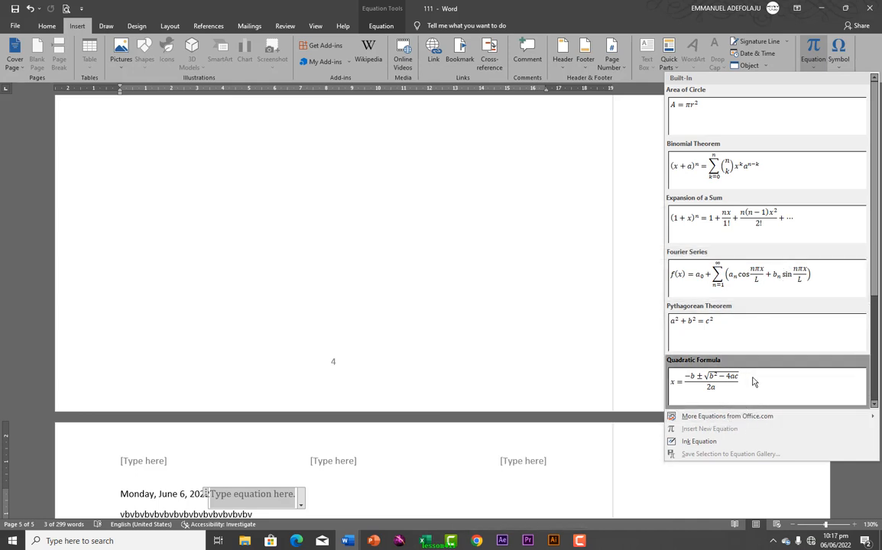
pyautogui.scroll(-3, 754, 305)
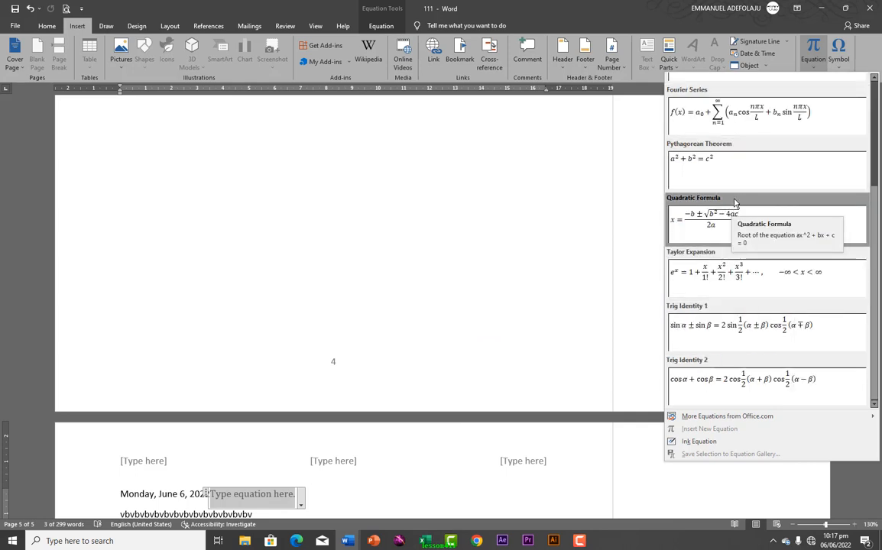
# Open the Symbol dialog and browse the Latin-1 Supplement subset
pyautogui.click(839, 70)
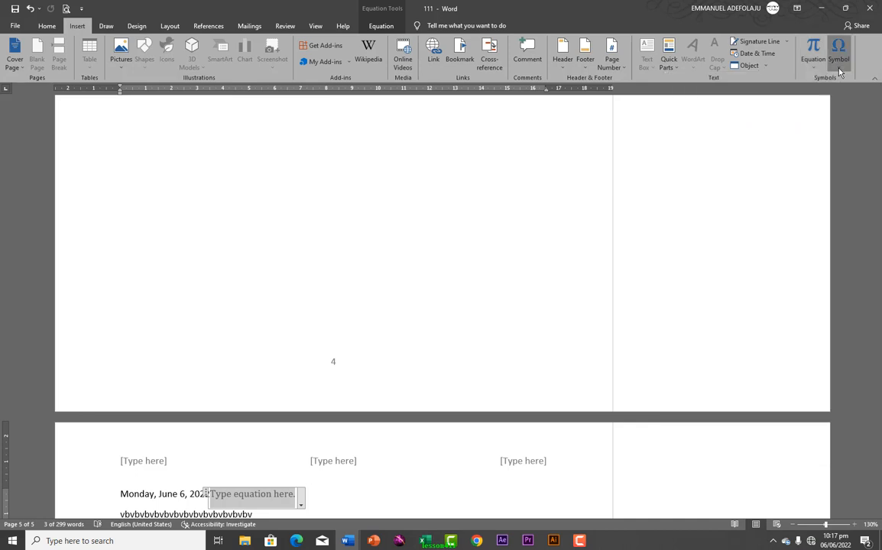
pyautogui.click(839, 71)
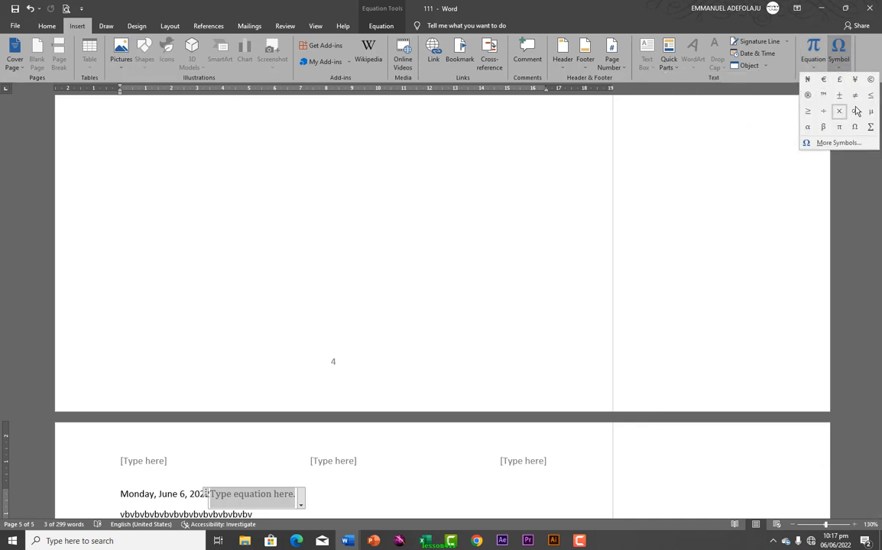
pyautogui.click(833, 143)
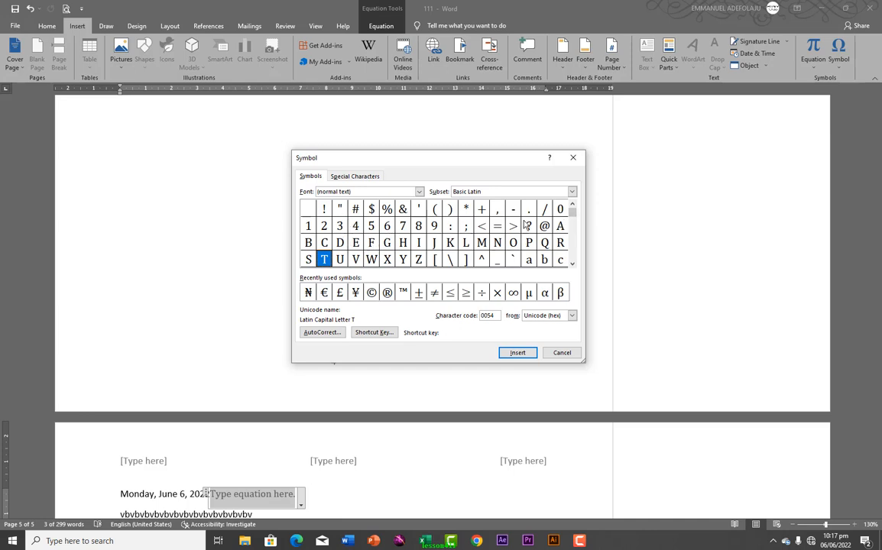
pyautogui.click(573, 263)
pyautogui.moveTo(573, 264); pyautogui.dragTo(569, 263)
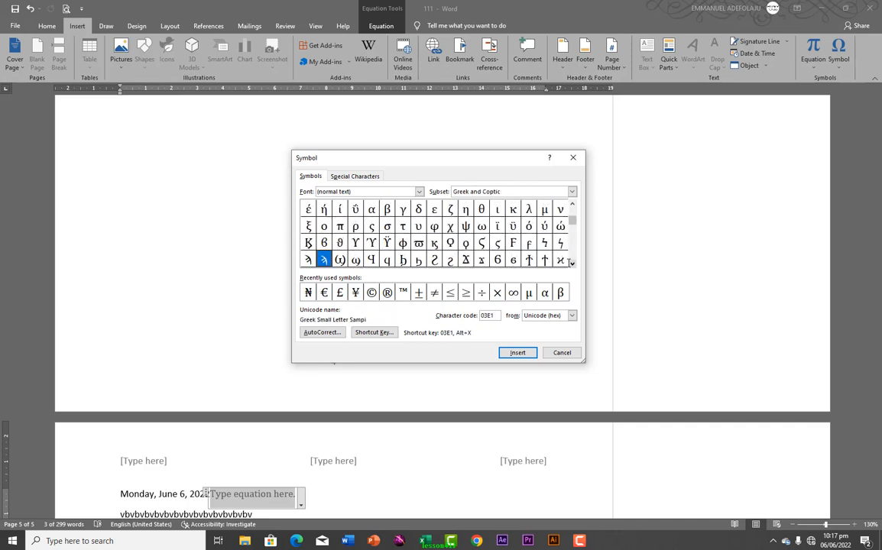
pyautogui.click(570, 192)
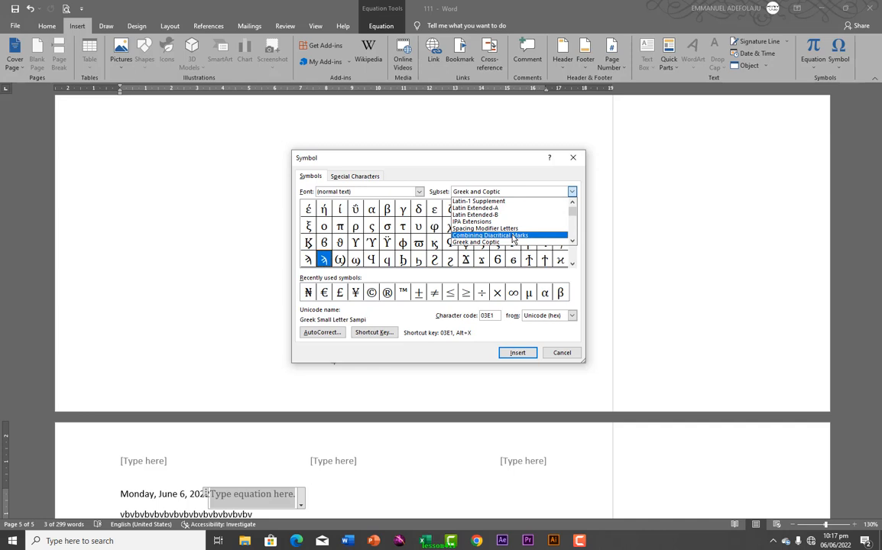
pyautogui.click(477, 201)
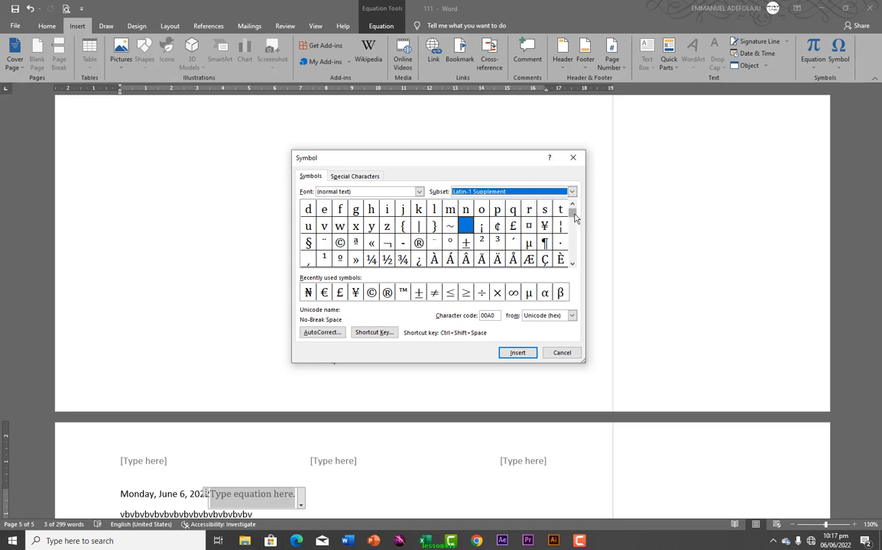
pyautogui.moveTo(575, 219); pyautogui.dragTo(571, 234)
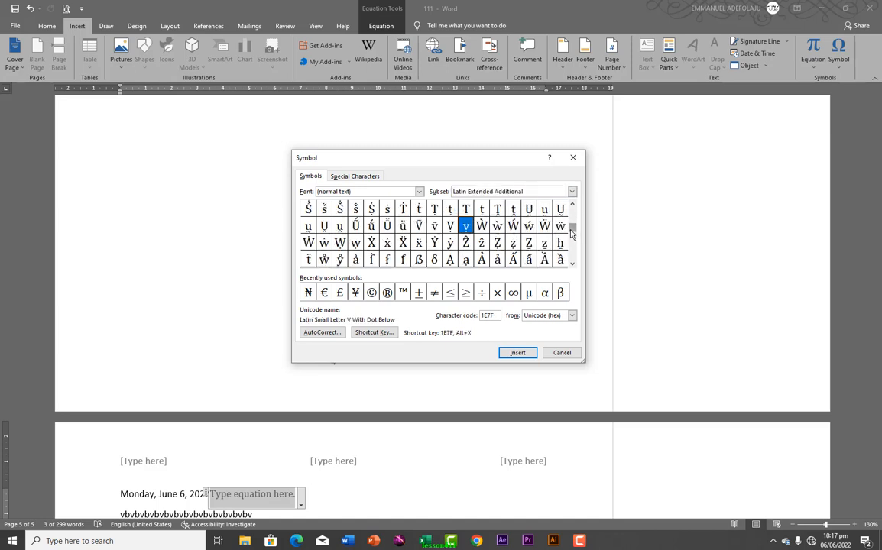
pyautogui.click(570, 239)
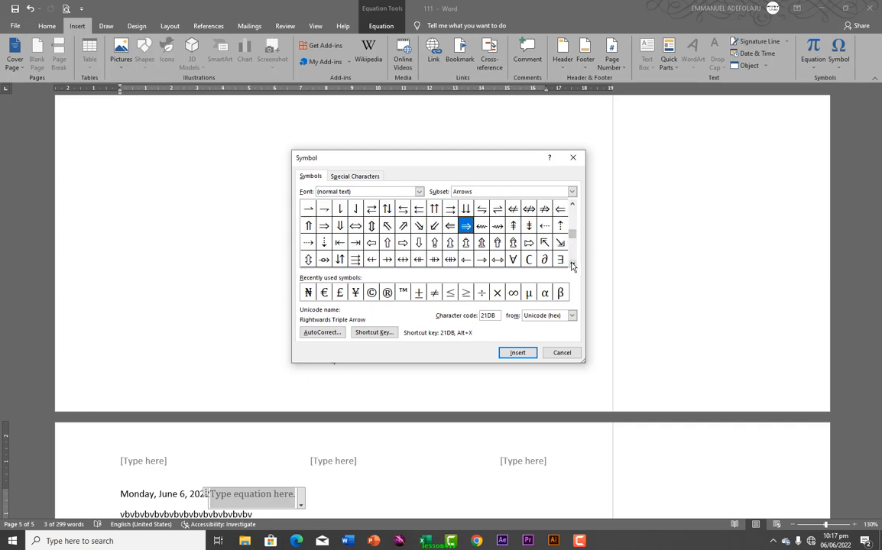
# Scroll through the math operator symbols in the Symbol grid
pyautogui.click(571, 263)
pyautogui.click(572, 263)
pyautogui.click(571, 263)
pyautogui.click(571, 263)
pyautogui.click(572, 263)
pyautogui.click(571, 263)
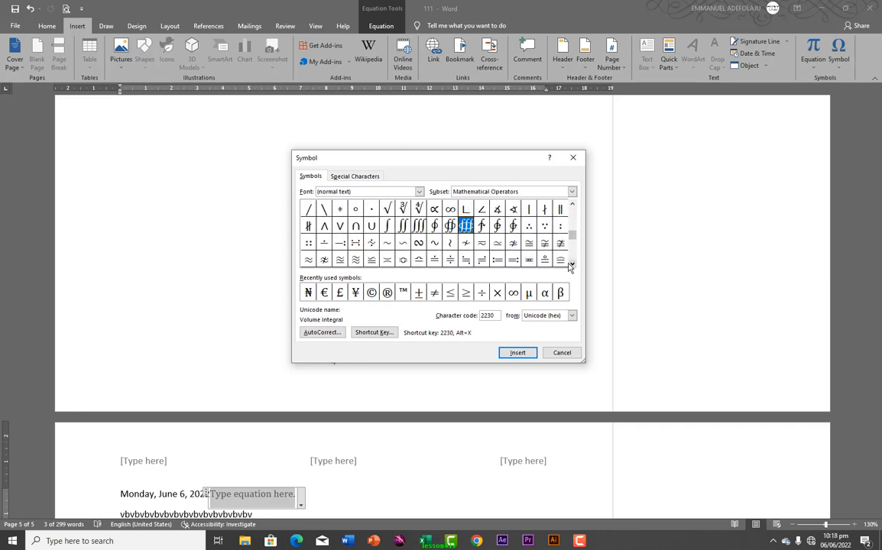
pyautogui.click(572, 263)
pyautogui.click(571, 263)
pyautogui.click(571, 263)
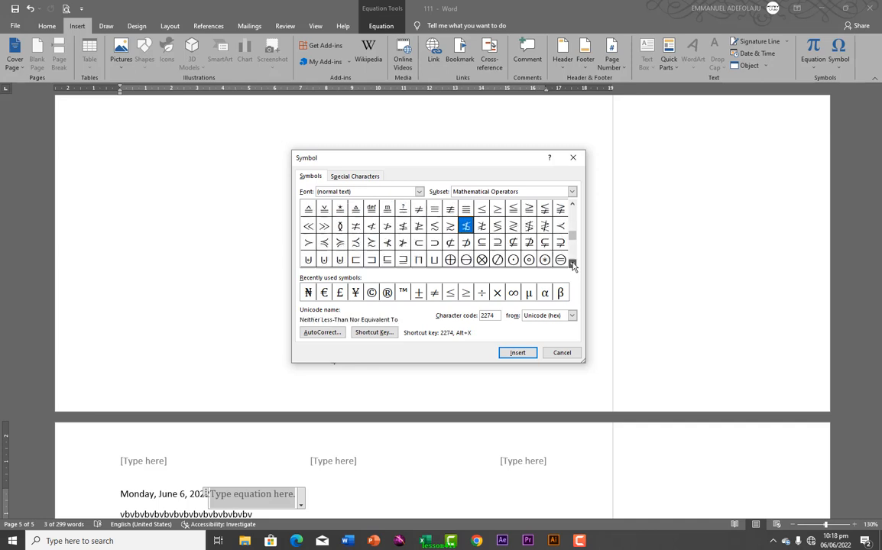
pyautogui.click(572, 263)
pyautogui.click(571, 263)
pyautogui.click(572, 263)
pyautogui.click(571, 263)
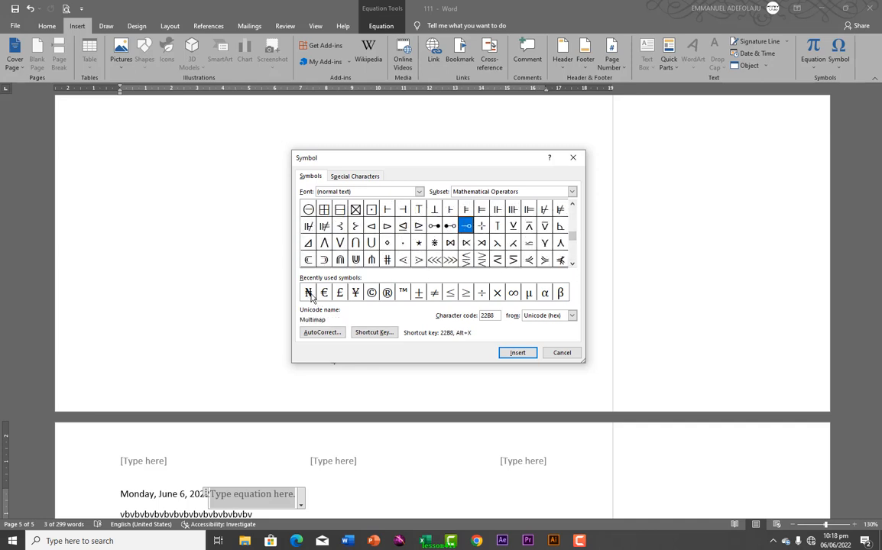
# Insert five Naira signs (₦) from Recently used symbols and close the dialog
pyautogui.click(308, 295)
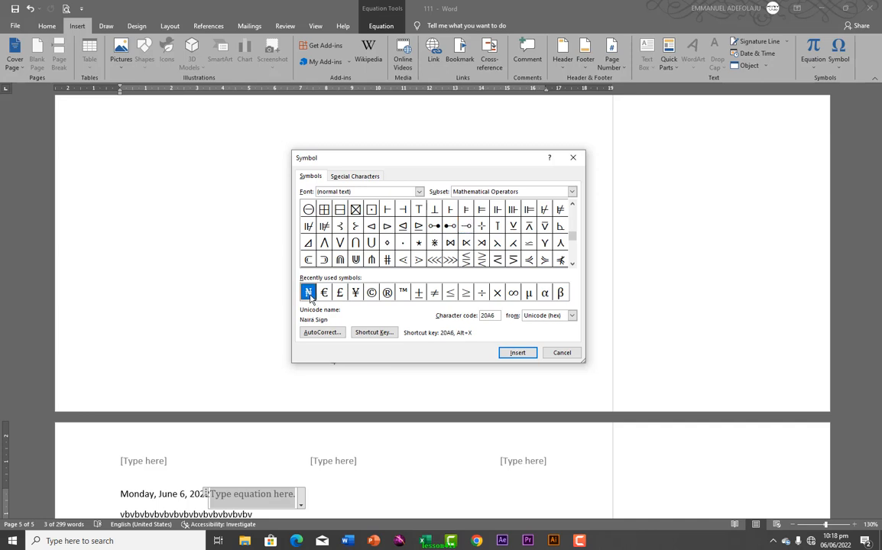
pyautogui.click(512, 355)
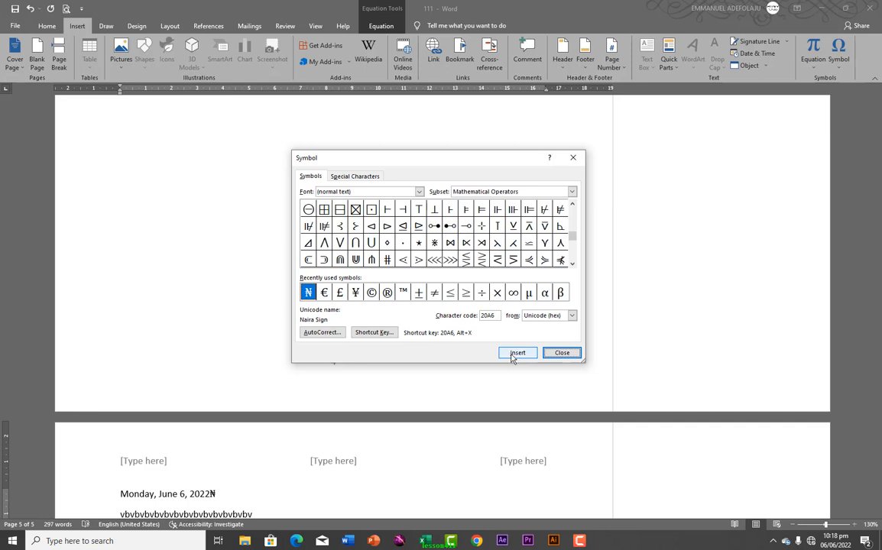
pyautogui.click(510, 357)
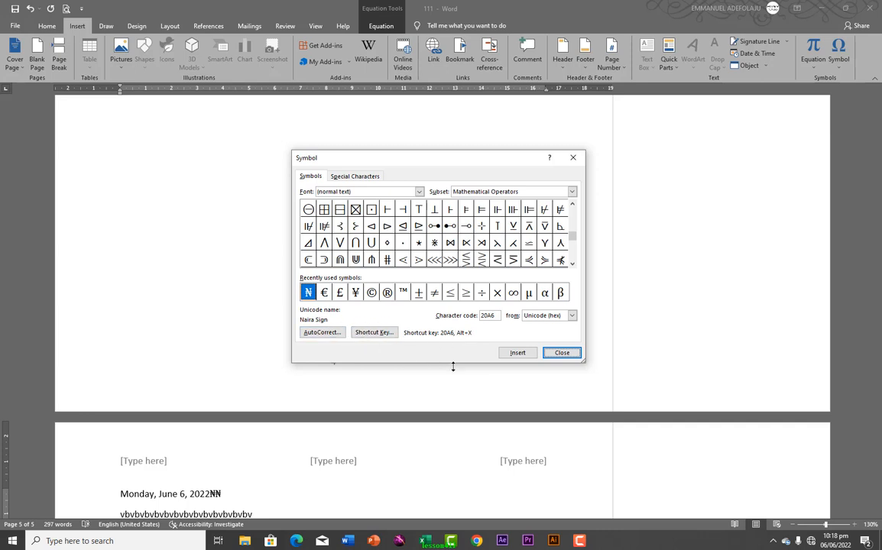
pyautogui.click(517, 352)
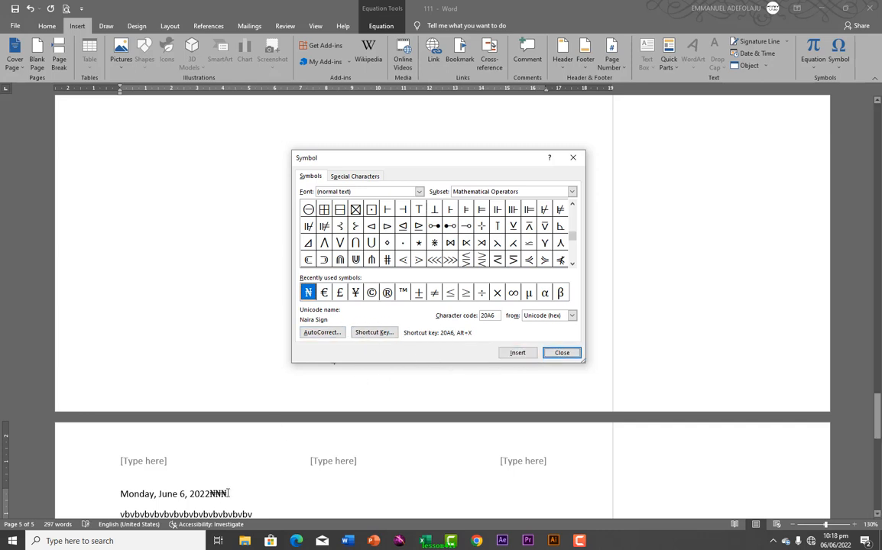
pyautogui.click(518, 355)
pyautogui.click(518, 355)
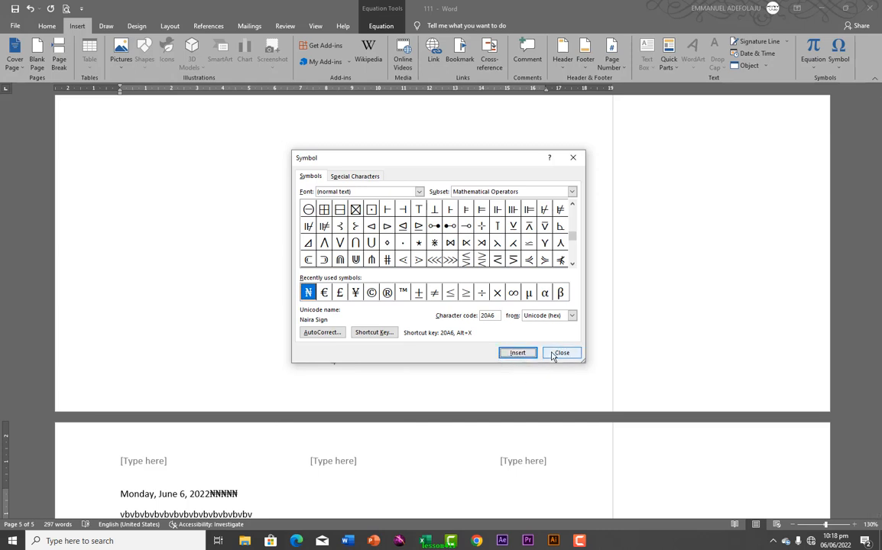
pyautogui.click(556, 354)
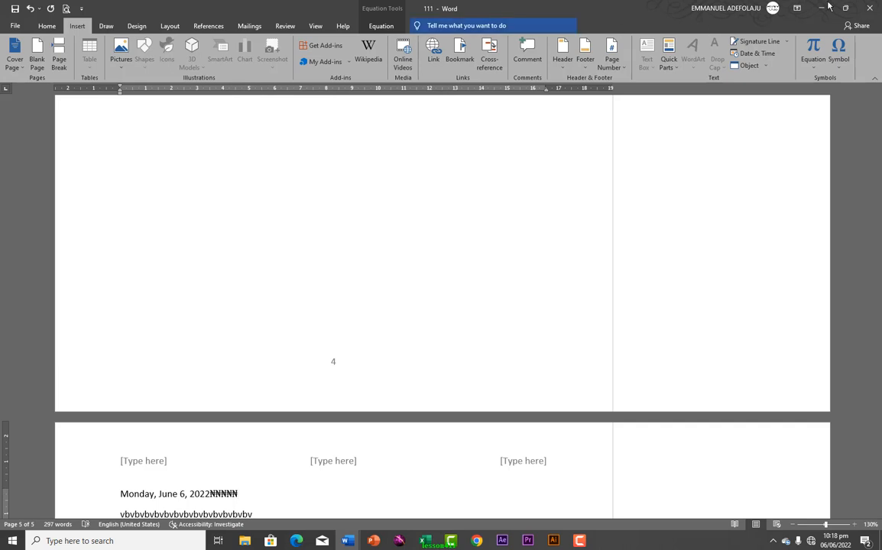
# Show the Draw tools in a new blank document and select the black pen
pyautogui.click(106, 27)
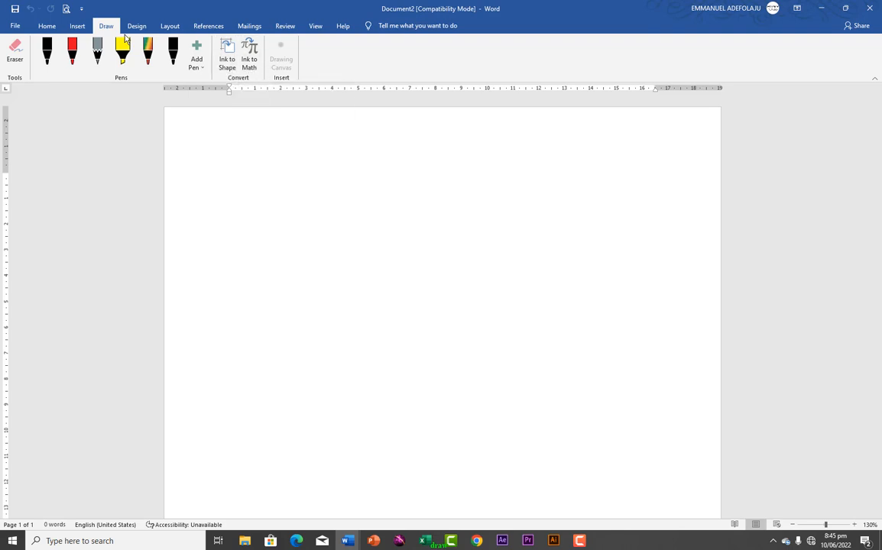
pyautogui.click(45, 58)
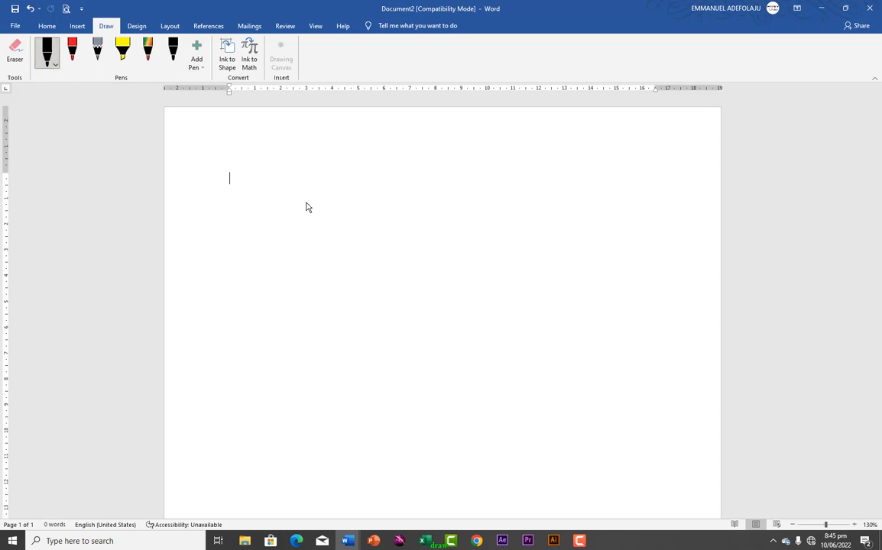
# Draw a large curved w and write 2x² below it in black ink
pyautogui.moveTo(306, 200)
pyautogui.mouseDown()
pyautogui.moveTo(331, 258)
pyautogui.moveTo(380, 244)
pyautogui.moveTo(368, 227)
pyautogui.moveTo(405, 269)
pyautogui.moveTo(396, 206)
pyautogui.mouseUp()
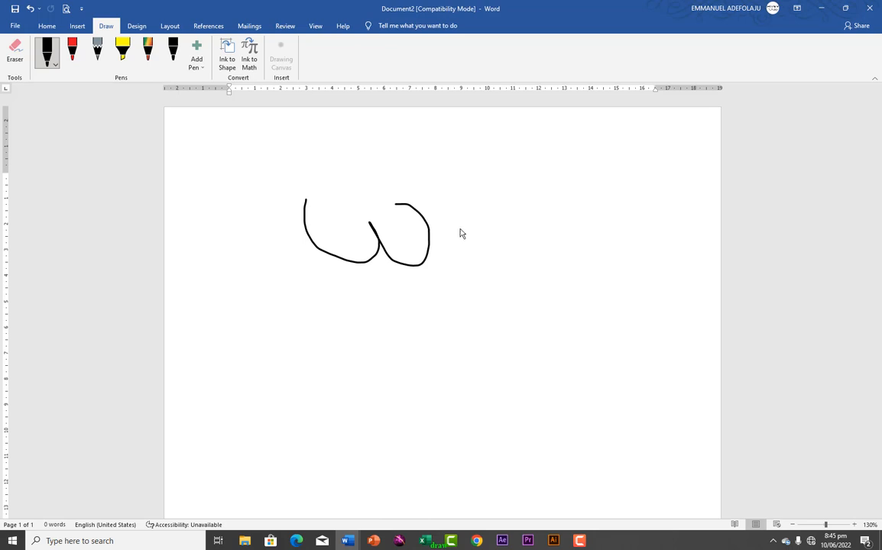
pyautogui.moveTo(249, 332)
pyautogui.mouseDown()
pyautogui.moveTo(261, 320)
pyautogui.moveTo(274, 369)
pyautogui.moveTo(302, 371)
pyautogui.mouseUp()
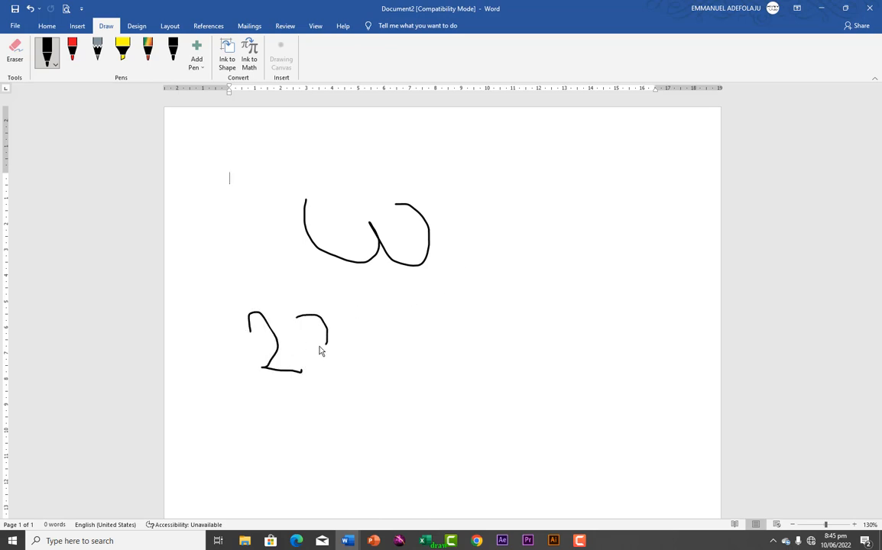
pyautogui.moveTo(343, 309)
pyautogui.mouseDown()
pyautogui.moveTo(324, 316)
pyautogui.moveTo(344, 344)
pyautogui.mouseUp()
pyautogui.moveTo(351, 308); pyautogui.dragTo(365, 306)
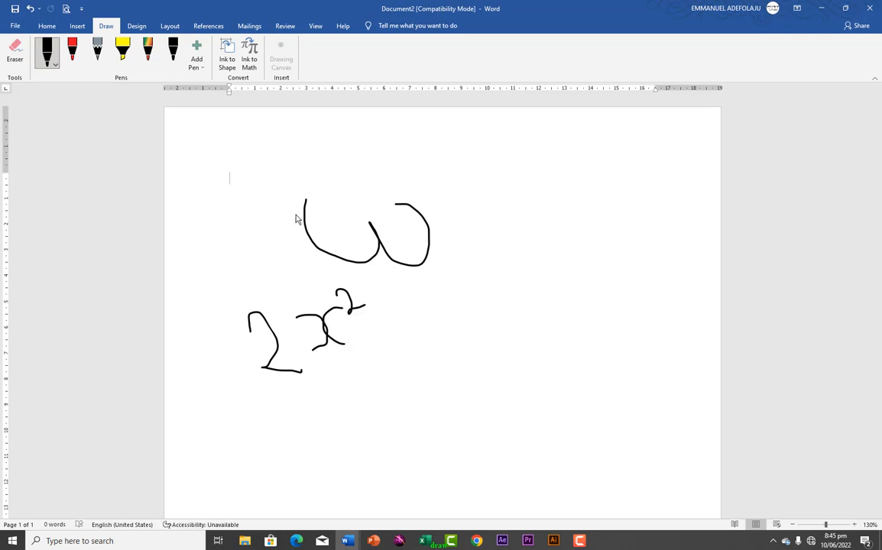
pyautogui.click(55, 69)
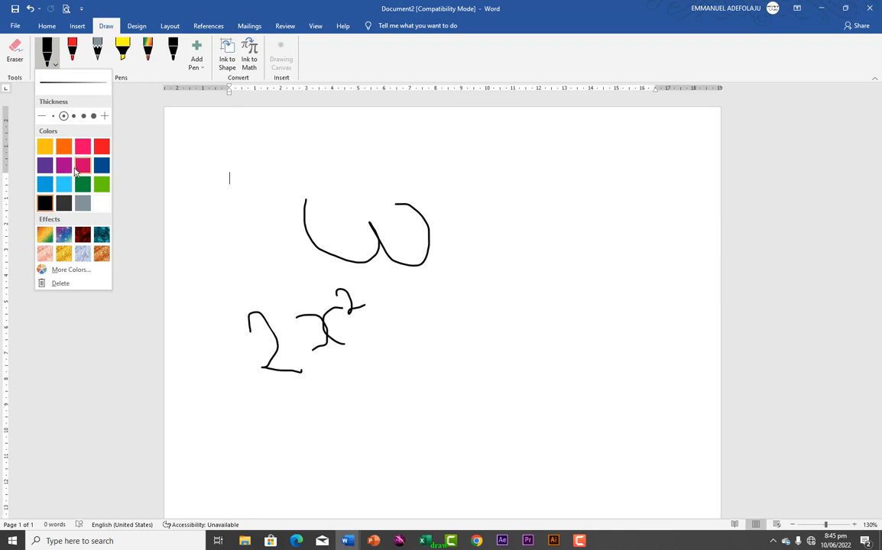
# Write 4x²+3 and draw a rectangle below it in rainbow ink
pyautogui.click(46, 237)
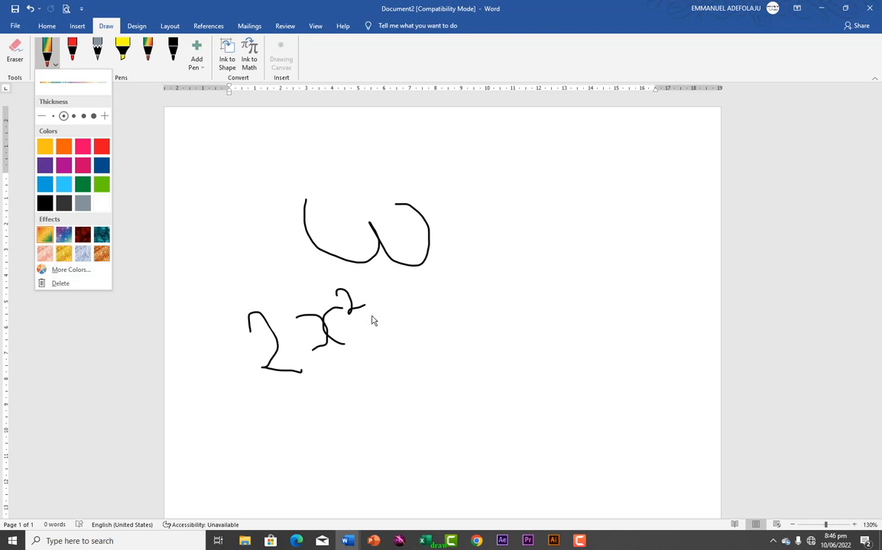
pyautogui.moveTo(428, 304); pyautogui.dragTo(535, 359)
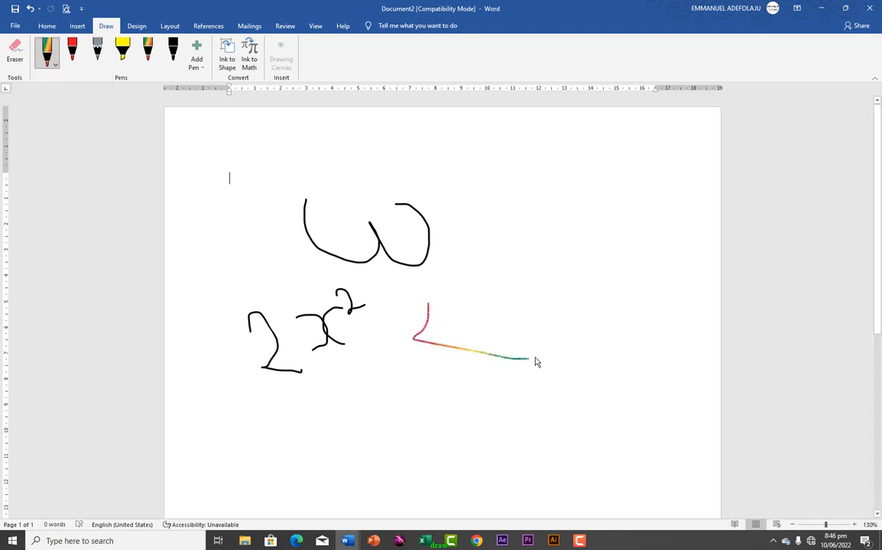
pyautogui.moveTo(480, 306); pyautogui.dragTo(470, 386)
pyautogui.moveTo(519, 312)
pyautogui.mouseDown()
pyautogui.moveTo(551, 337)
pyautogui.moveTo(586, 349)
pyautogui.mouseUp()
pyautogui.moveTo(562, 285)
pyautogui.mouseDown()
pyautogui.moveTo(606, 315)
pyautogui.moveTo(594, 352)
pyautogui.mouseUp()
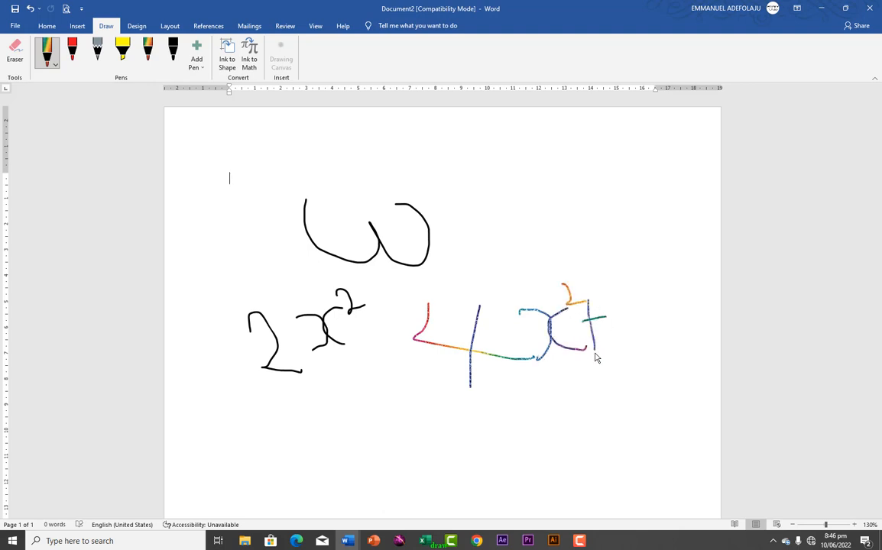
pyautogui.moveTo(616, 289)
pyautogui.mouseDown()
pyautogui.moveTo(640, 311)
pyautogui.moveTo(620, 353)
pyautogui.mouseUp()
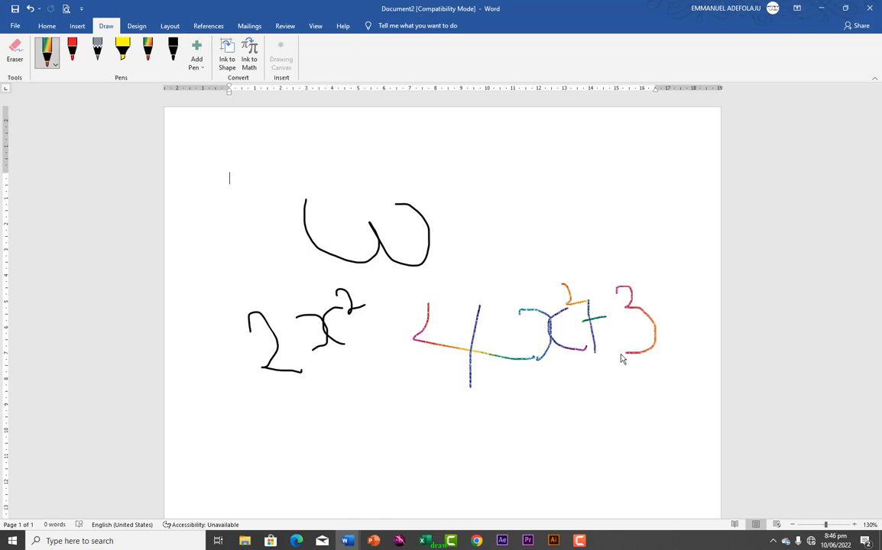
pyautogui.moveTo(321, 451); pyautogui.dragTo(318, 474)
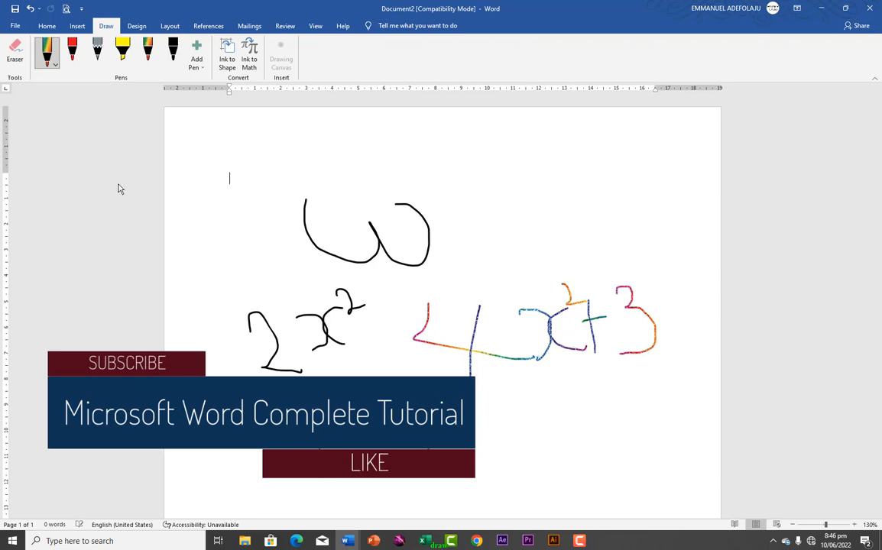
# Handwrite a word in red ink, then pick the yellow highlighter and its options
pyautogui.click(71, 54)
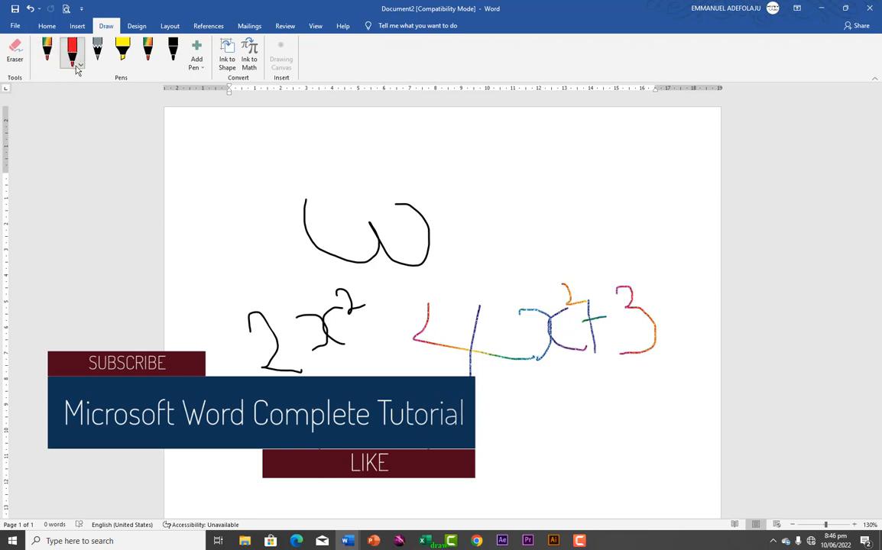
pyautogui.click(82, 67)
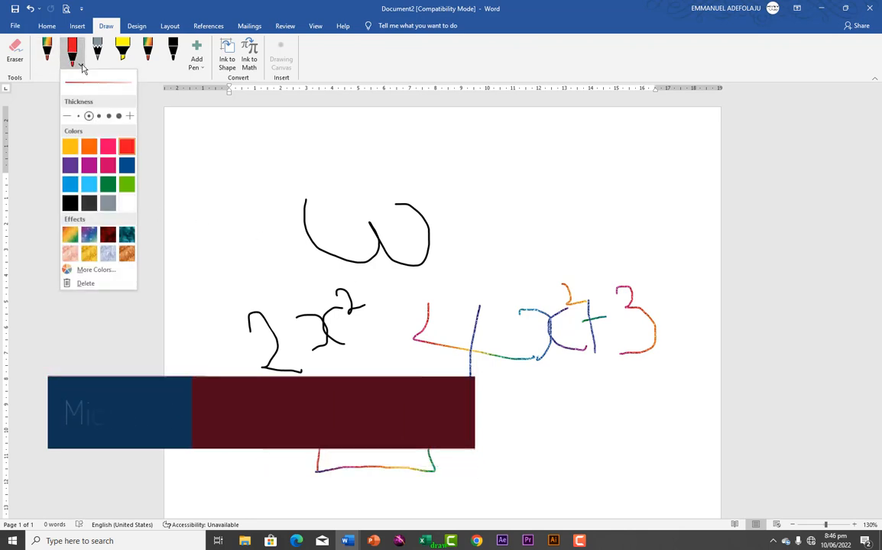
pyautogui.click(83, 68)
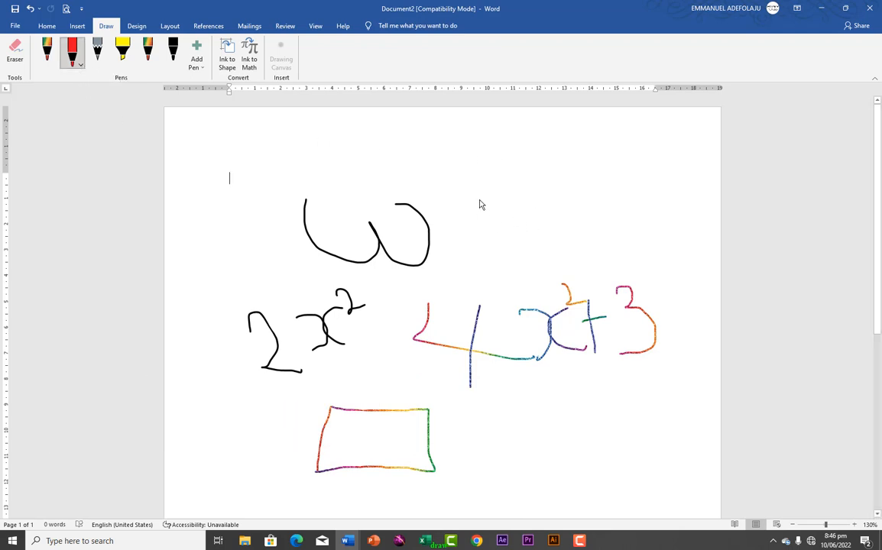
pyautogui.moveTo(479, 181); pyautogui.dragTo(486, 240)
pyautogui.moveTo(444, 172)
pyautogui.mouseDown()
pyautogui.moveTo(504, 174)
pyautogui.moveTo(557, 193)
pyautogui.moveTo(577, 216)
pyautogui.moveTo(606, 148)
pyautogui.moveTo(621, 219)
pyautogui.moveTo(656, 183)
pyautogui.moveTo(658, 207)
pyautogui.moveTo(679, 209)
pyautogui.mouseUp()
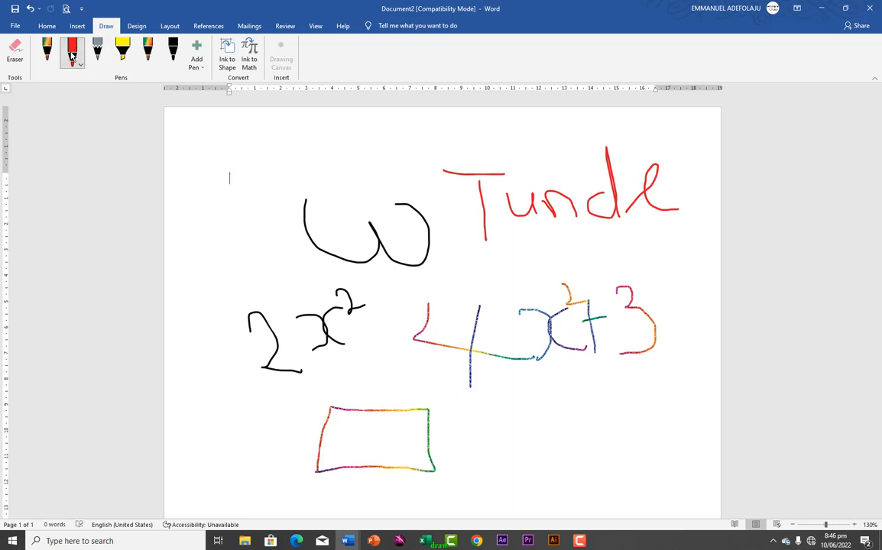
pyautogui.click(124, 56)
pyautogui.click(131, 67)
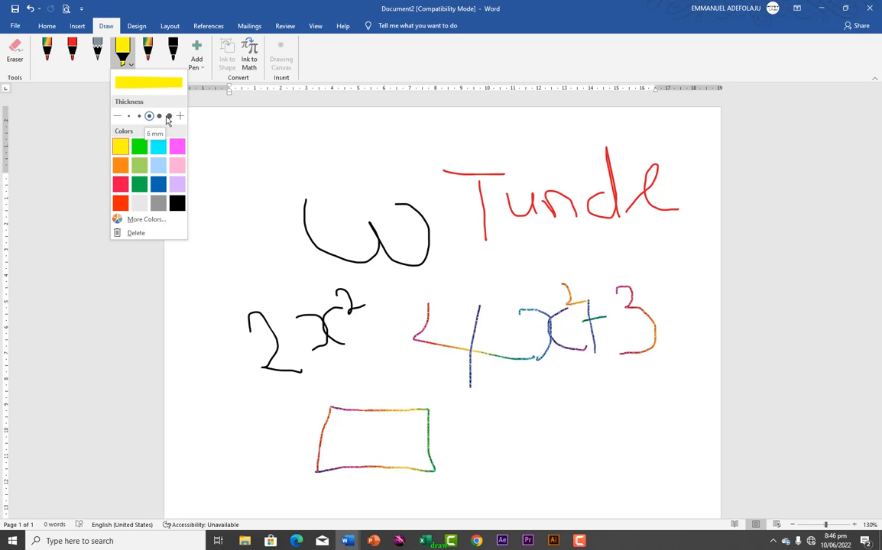
# Draw a 6 mm yellow highlighter rectangle at the top left
pyautogui.click(169, 116)
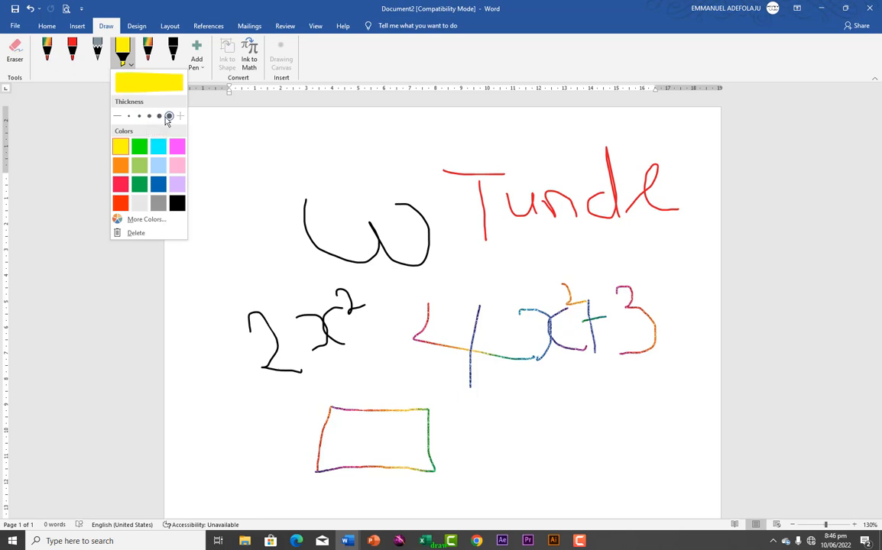
pyautogui.click(235, 178)
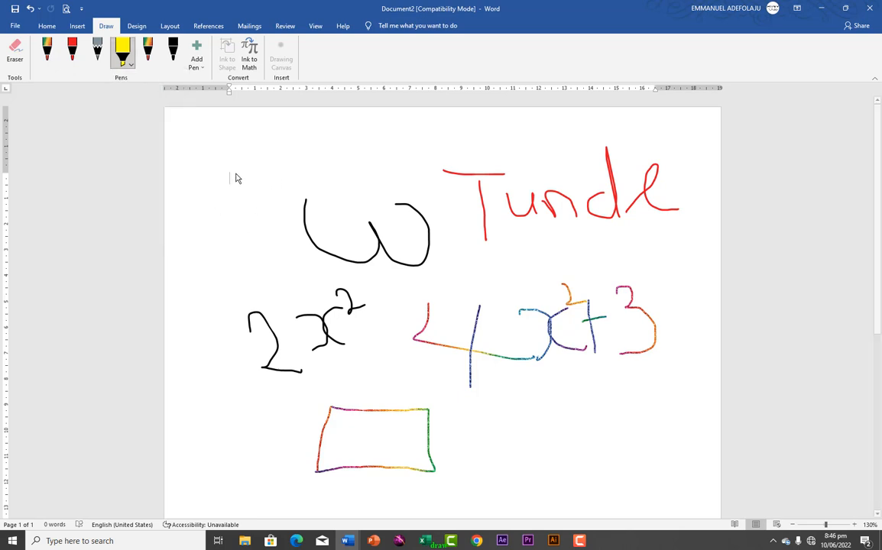
pyautogui.moveTo(228, 131); pyautogui.dragTo(242, 217)
pyautogui.moveTo(231, 133)
pyautogui.mouseDown()
pyautogui.moveTo(314, 137)
pyautogui.moveTo(360, 152)
pyautogui.moveTo(365, 208)
pyautogui.moveTo(250, 215)
pyautogui.mouseUp()
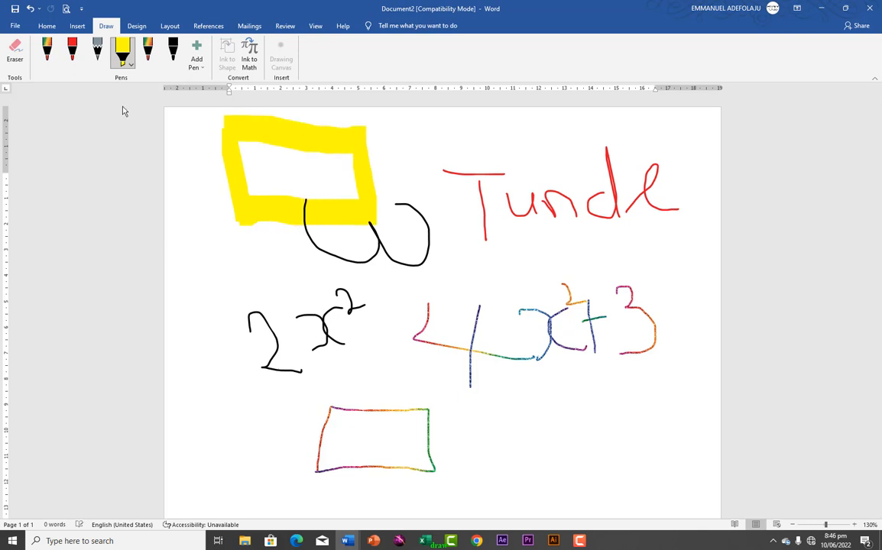
# Circle the 4 of 4x²+3 with a purple pencil
pyautogui.click(98, 61)
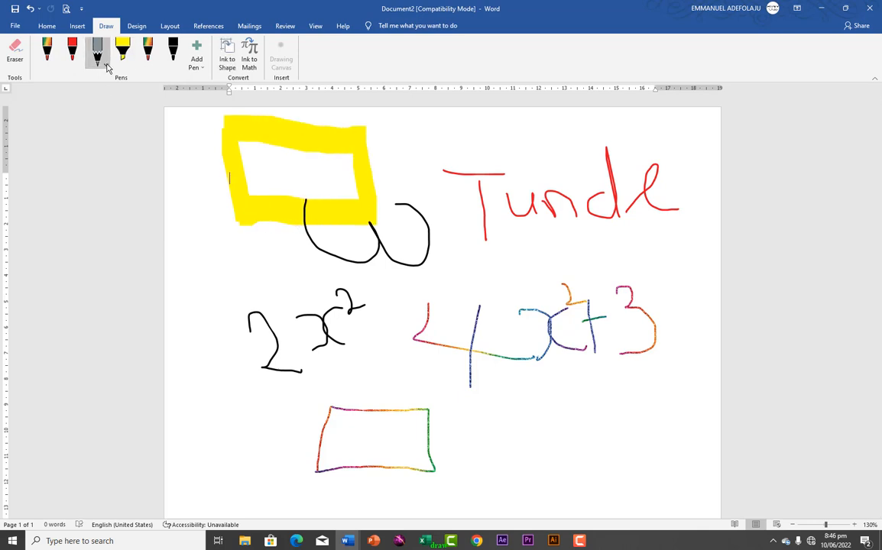
pyautogui.click(100, 61)
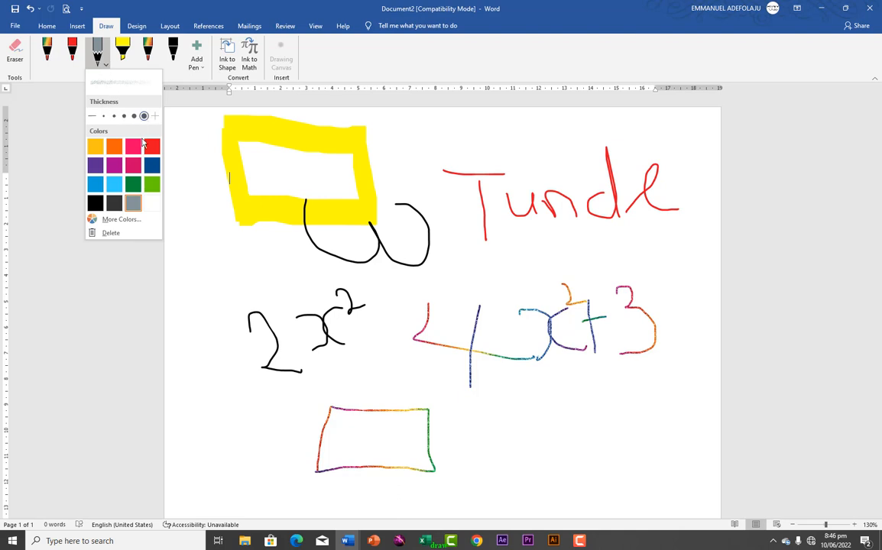
pyautogui.click(114, 166)
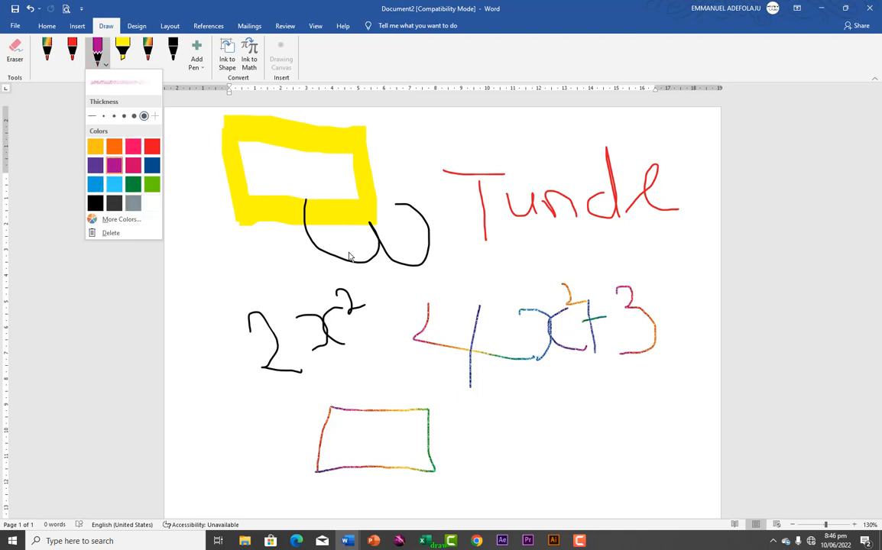
pyautogui.moveTo(458, 269)
pyautogui.mouseDown()
pyautogui.moveTo(387, 321)
pyautogui.moveTo(492, 355)
pyautogui.moveTo(453, 279)
pyautogui.mouseUp()
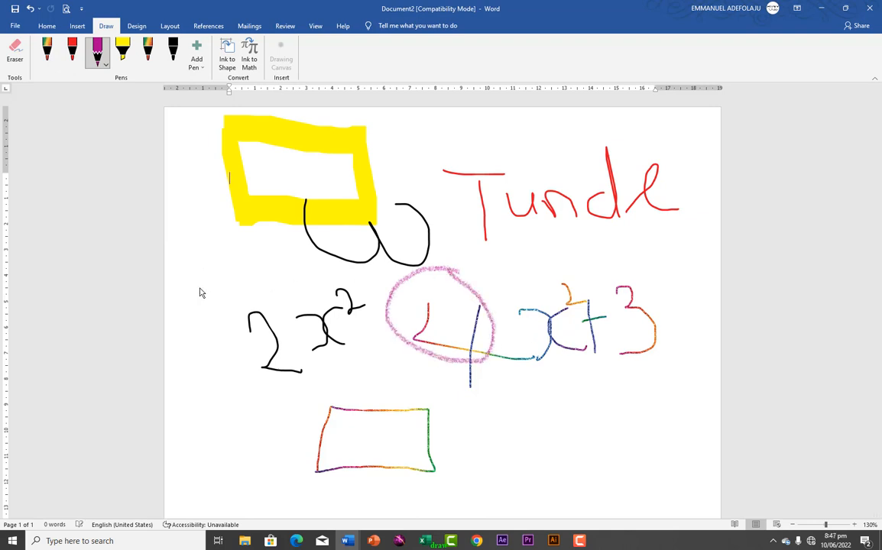
# Ring the red handwritten word with a thicker dark red pen
pyautogui.click(173, 52)
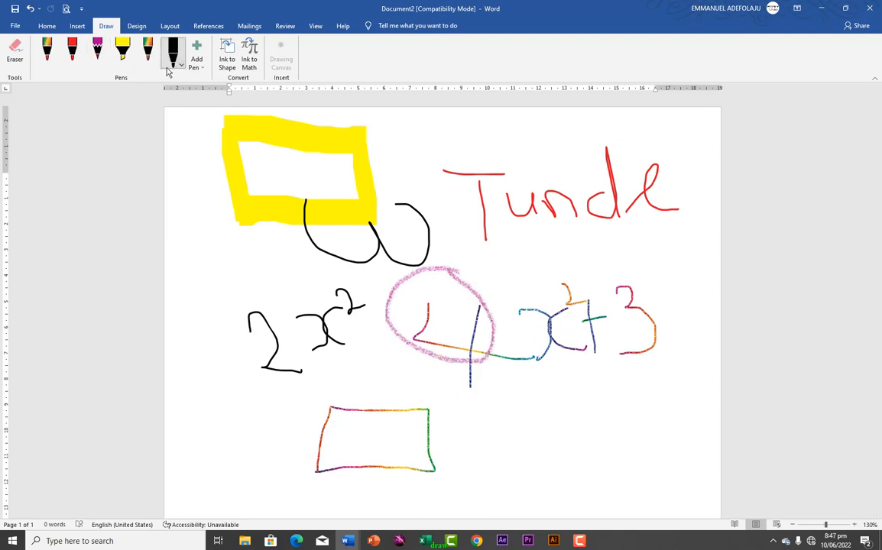
pyautogui.click(175, 59)
pyautogui.click(199, 115)
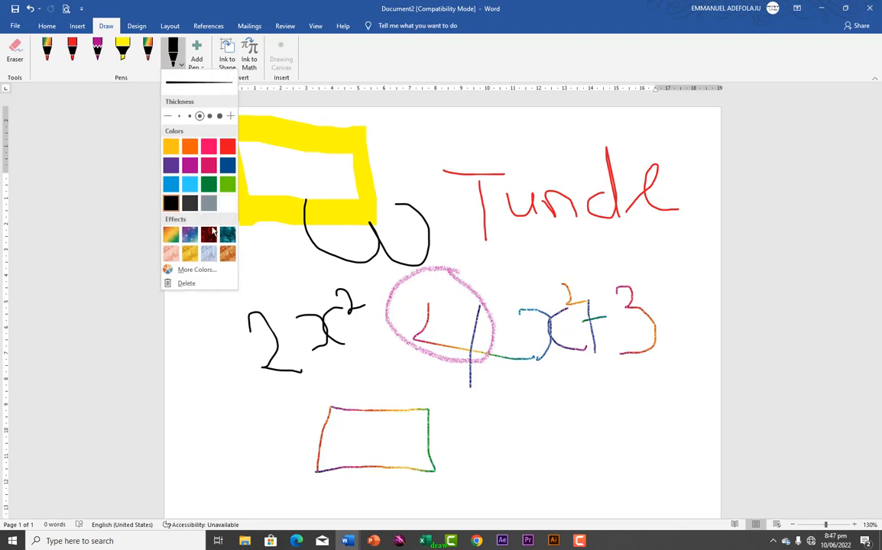
pyautogui.click(209, 234)
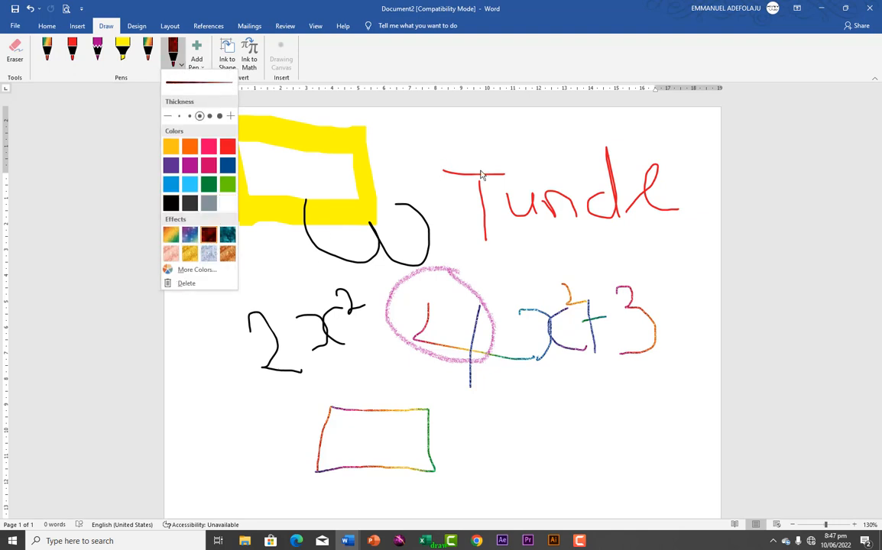
pyautogui.click(516, 138)
pyautogui.moveTo(510, 129)
pyautogui.mouseDown()
pyautogui.moveTo(449, 202)
pyautogui.moveTo(555, 152)
pyautogui.moveTo(505, 132)
pyautogui.mouseUp()
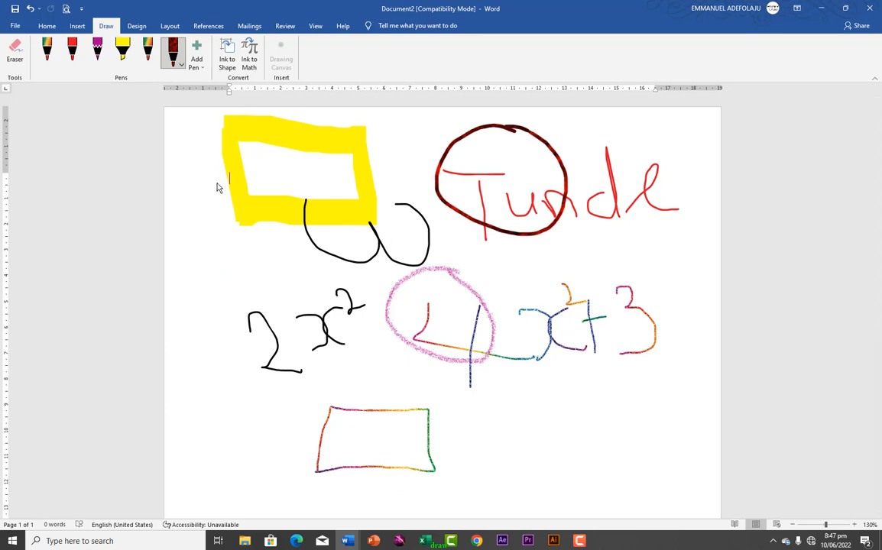
# Add a new blue pencil and draw a boxed W left of 2x²
pyautogui.click(200, 67)
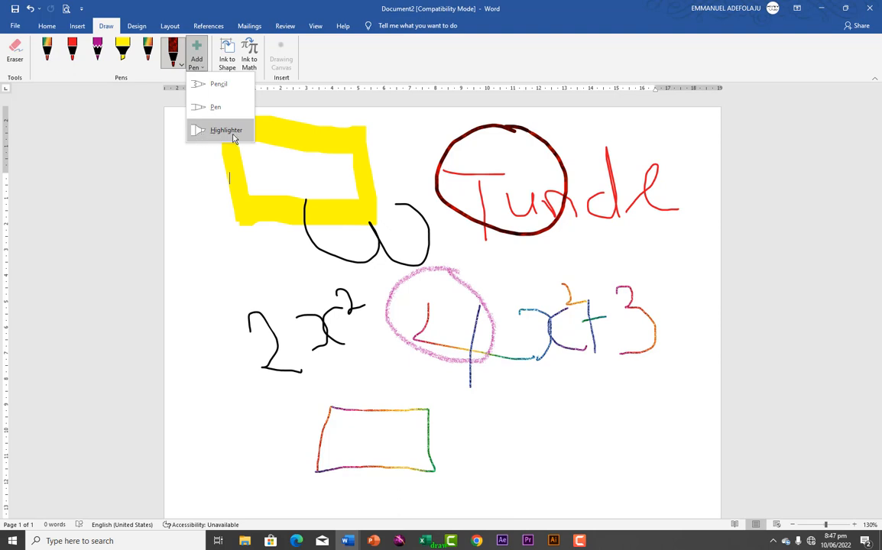
pyautogui.click(206, 84)
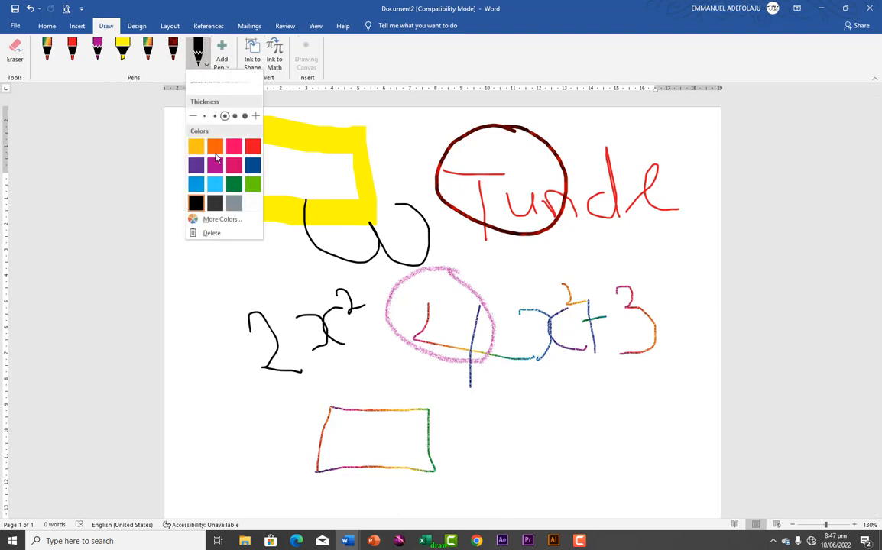
pyautogui.click(214, 221)
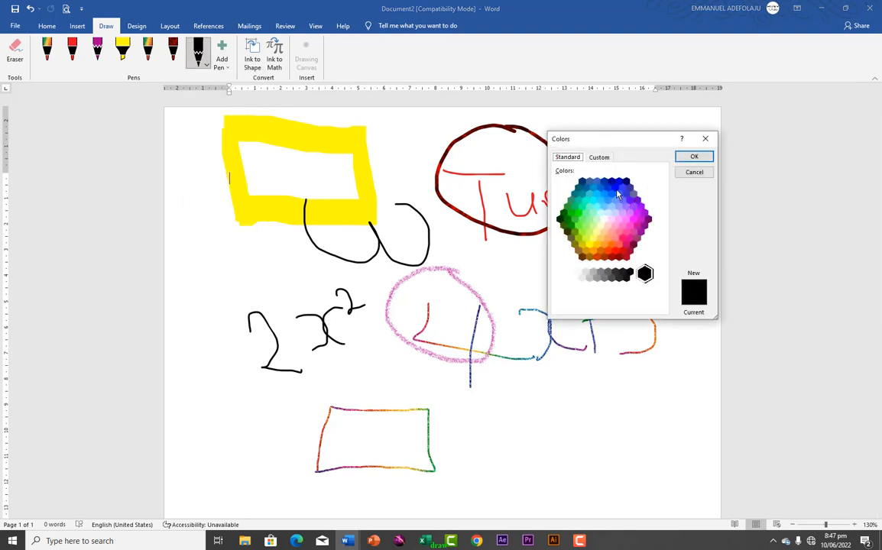
pyautogui.click(618, 193)
pyautogui.click(690, 158)
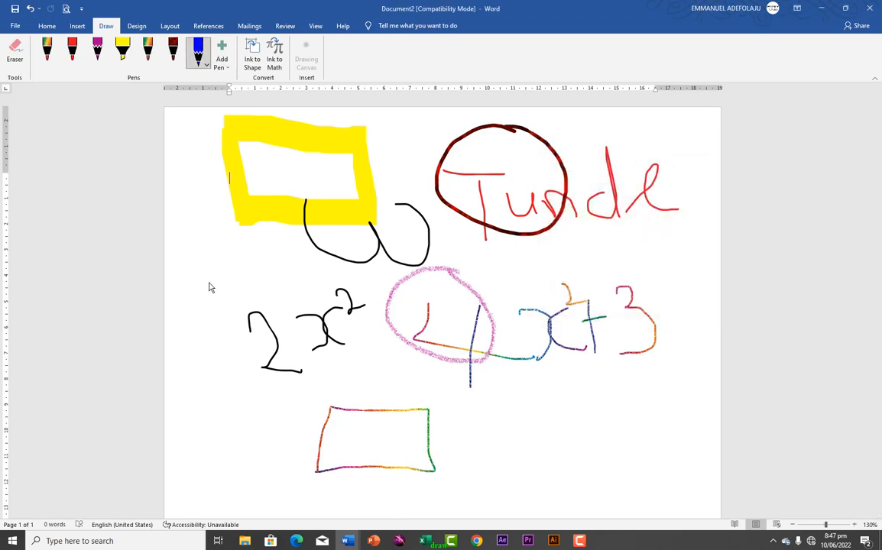
pyautogui.moveTo(197, 260); pyautogui.dragTo(274, 252)
pyautogui.moveTo(184, 243)
pyautogui.mouseDown()
pyautogui.moveTo(285, 241)
pyautogui.moveTo(195, 299)
pyautogui.moveTo(195, 237)
pyautogui.mouseUp()
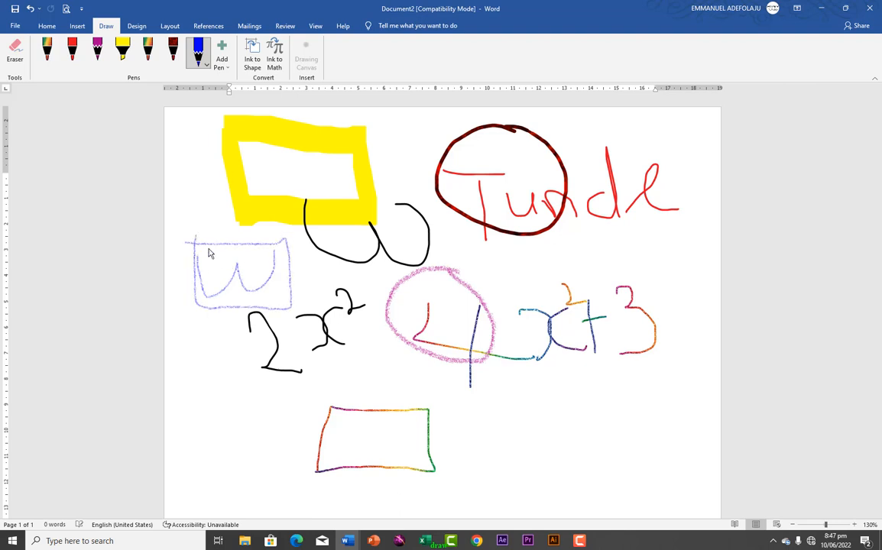
# Delete all ink drawings and toggle the Ink to Shape option
pyautogui.hotkey('ctrl', 'a')
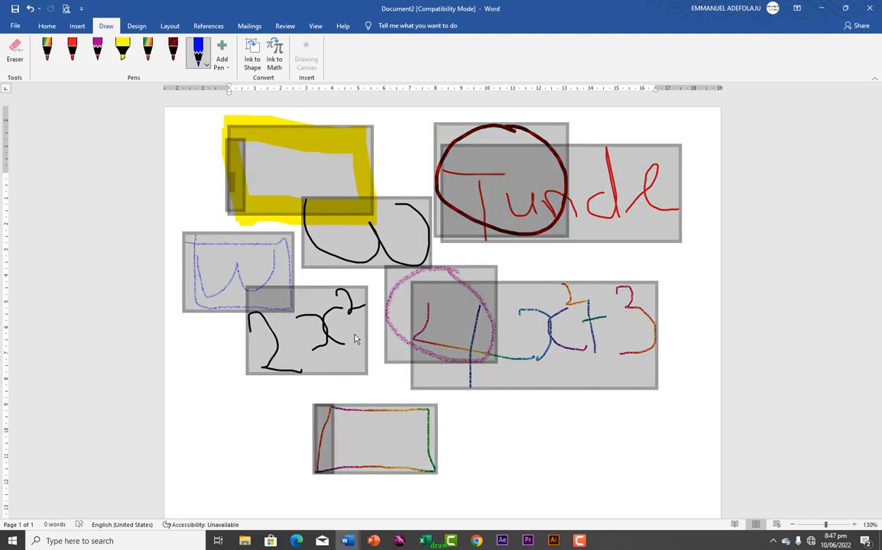
pyautogui.press('Delete')
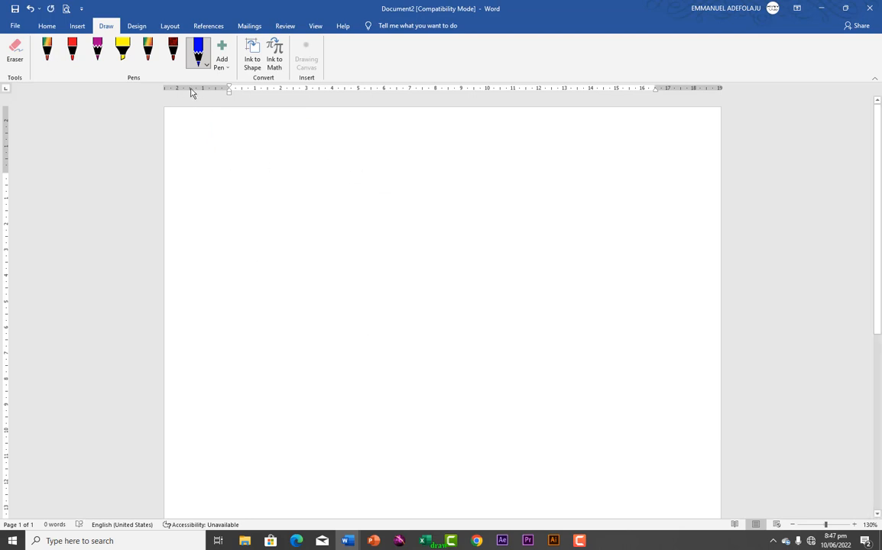
pyautogui.click(253, 65)
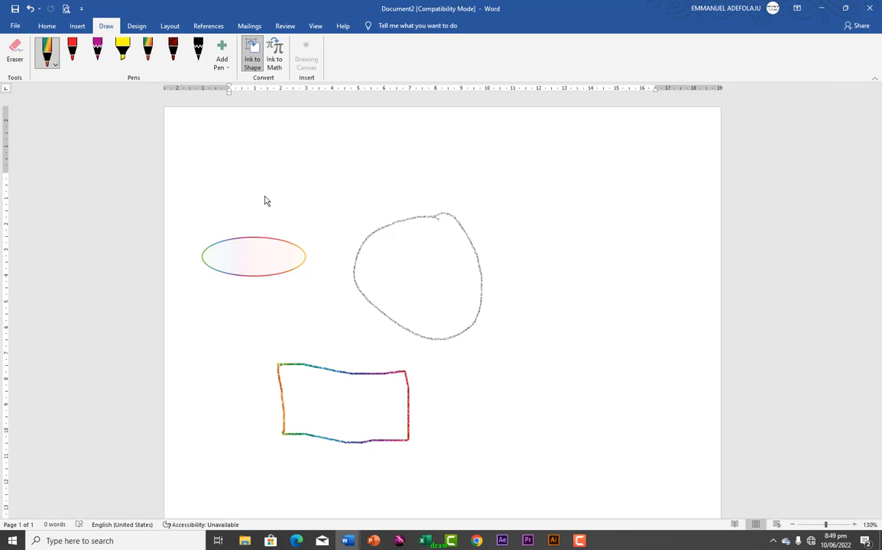
pyautogui.click(250, 62)
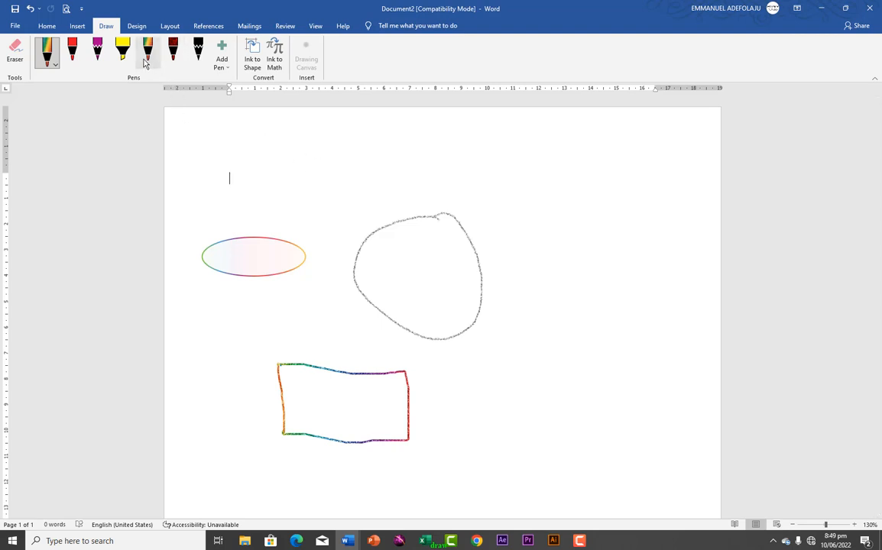
pyautogui.click(46, 49)
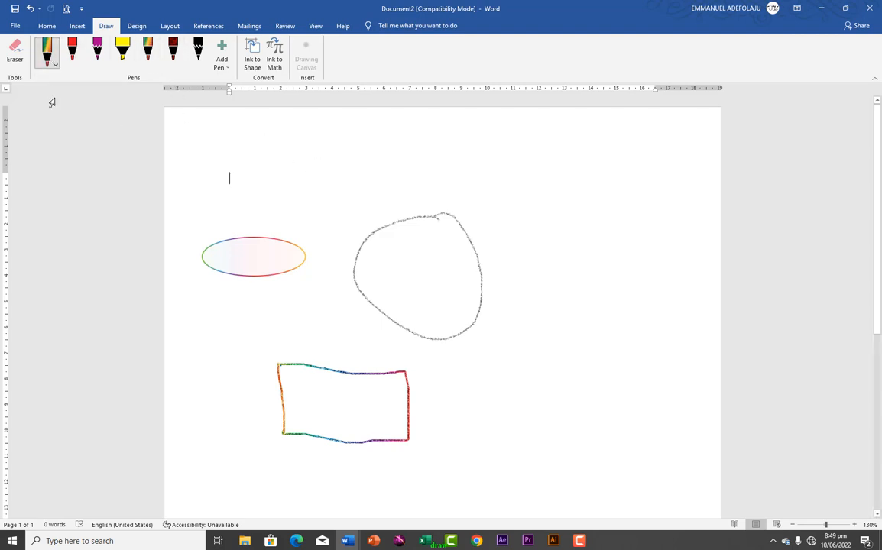
# With Ink to Shape on, draw an oval at top right and a U-shaped stroke
pyautogui.click(254, 64)
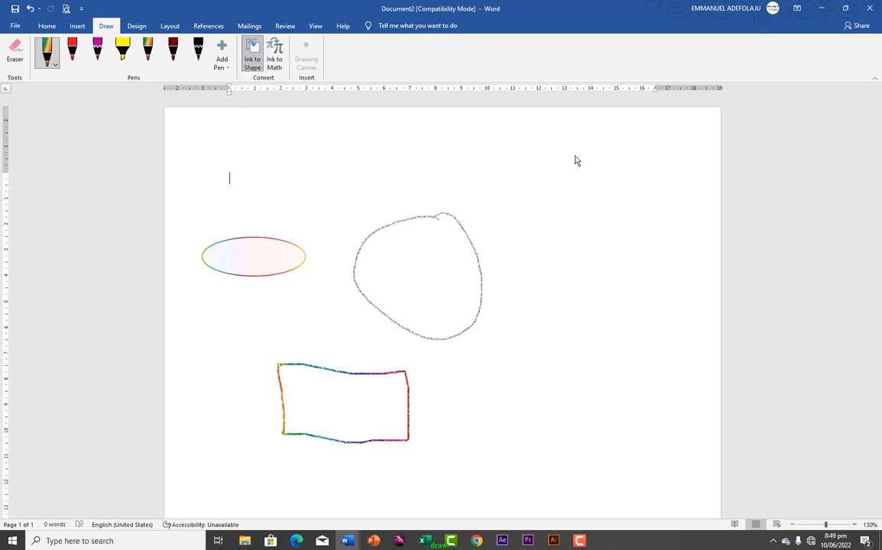
pyautogui.moveTo(604, 156)
pyautogui.mouseDown()
pyautogui.moveTo(510, 200)
pyautogui.moveTo(644, 215)
pyautogui.moveTo(602, 154)
pyautogui.mouseUp()
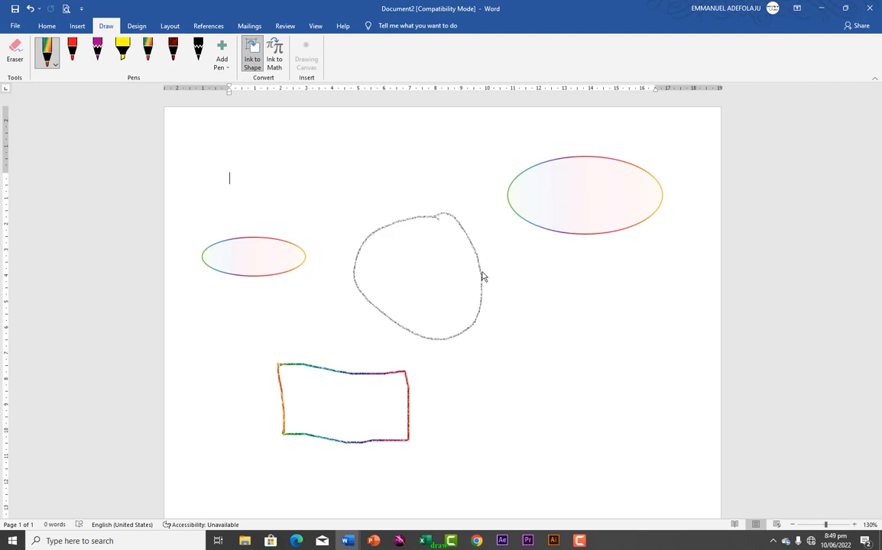
pyautogui.moveTo(516, 298)
pyautogui.mouseDown()
pyautogui.moveTo(517, 386)
pyautogui.moveTo(628, 378)
pyautogui.moveTo(626, 299)
pyautogui.moveTo(519, 295)
pyautogui.mouseUp()
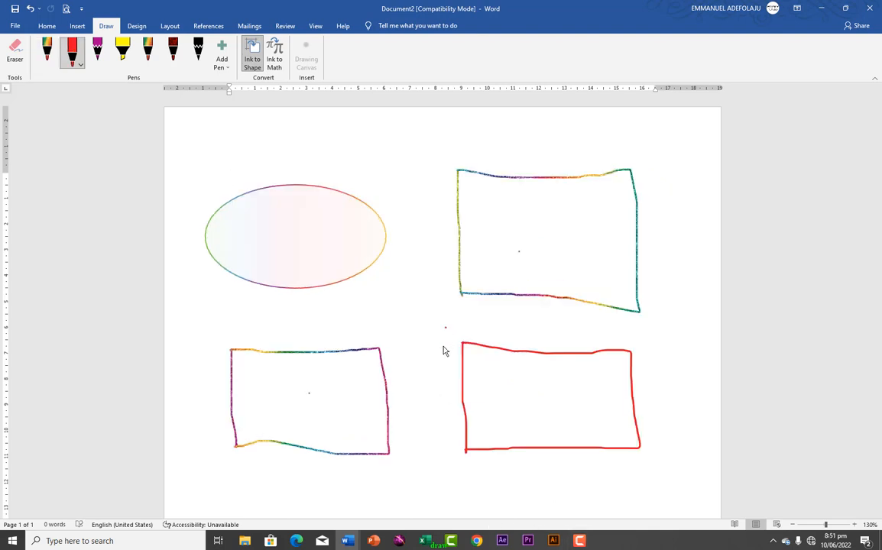
pyautogui.click(505, 285)
# Select all the ink drawings with Ctrl+A and delete them
pyautogui.hotkey('ctrl', 'a')
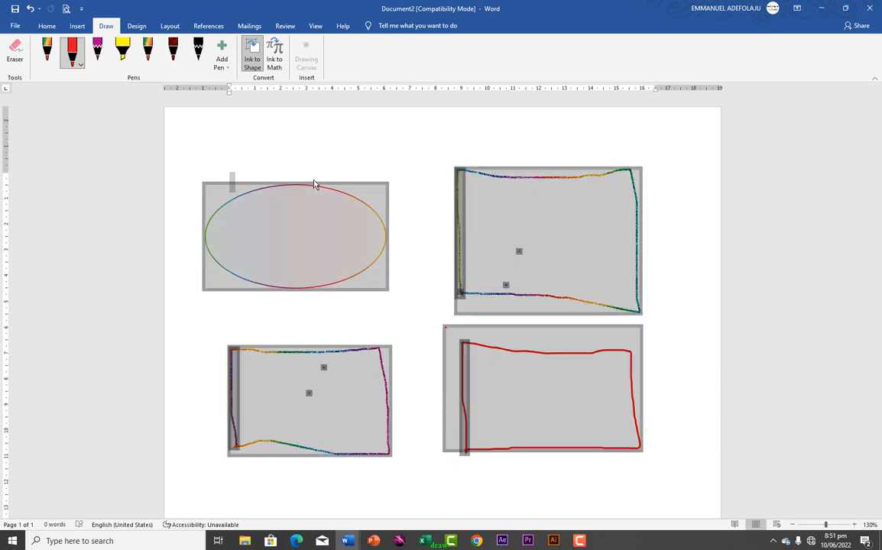
pyautogui.press('Escape')
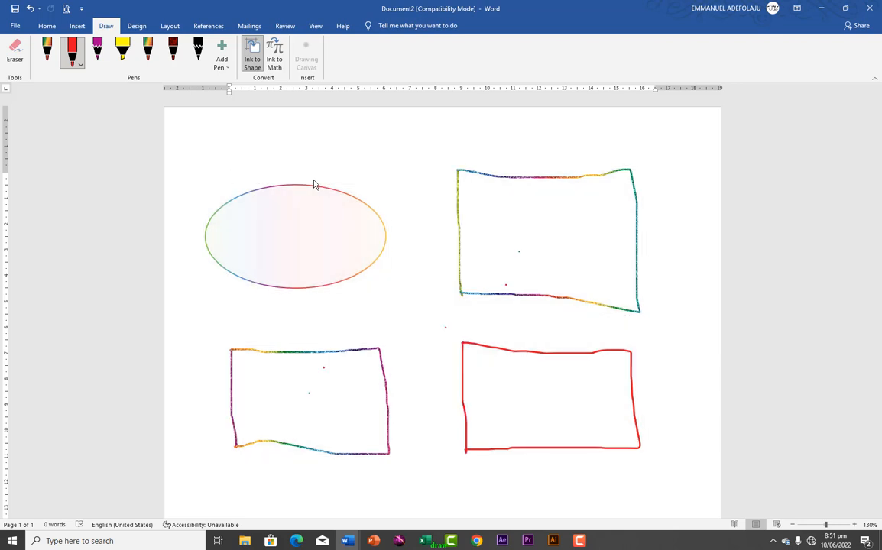
pyautogui.hotkey('ctrl', 'a')
pyautogui.press('Delete')
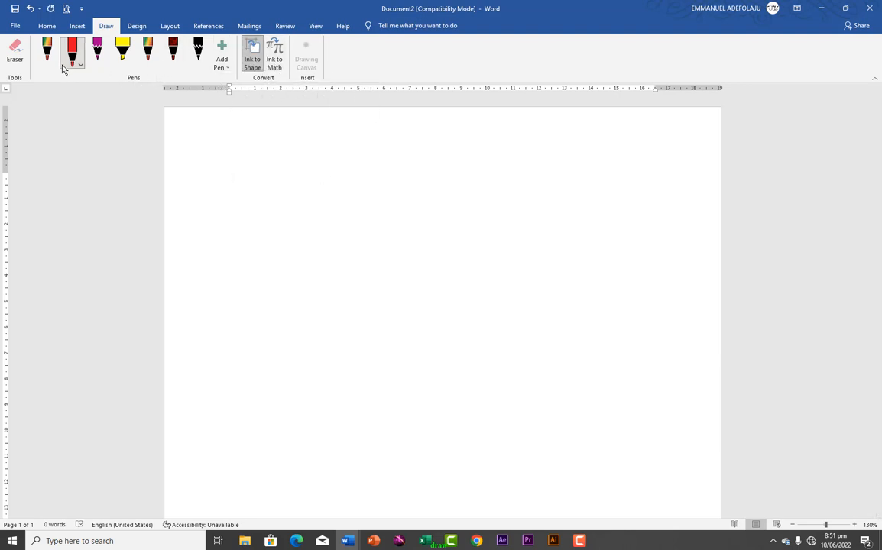
# Handwrite 2x² = 46 in the Ink to Math panel and insert it as an equation
pyautogui.click(275, 66)
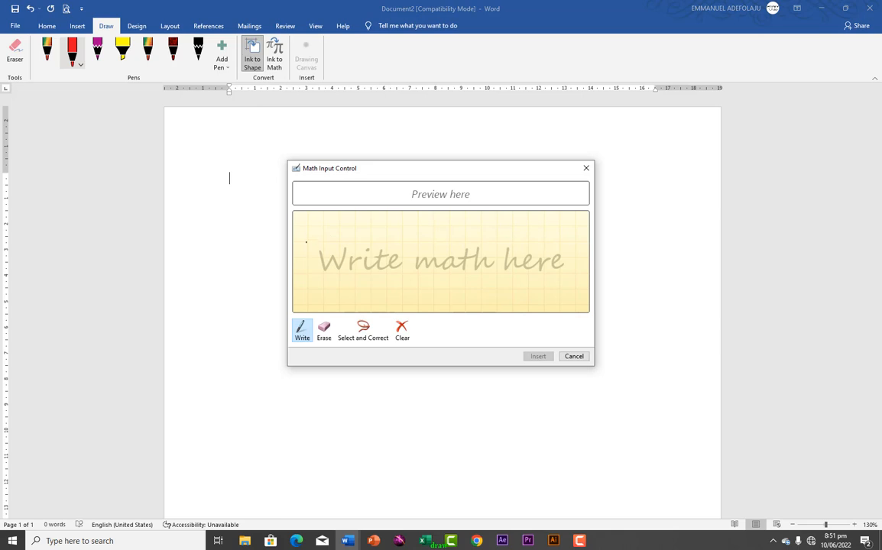
pyautogui.moveTo(303, 248); pyautogui.dragTo(319, 265)
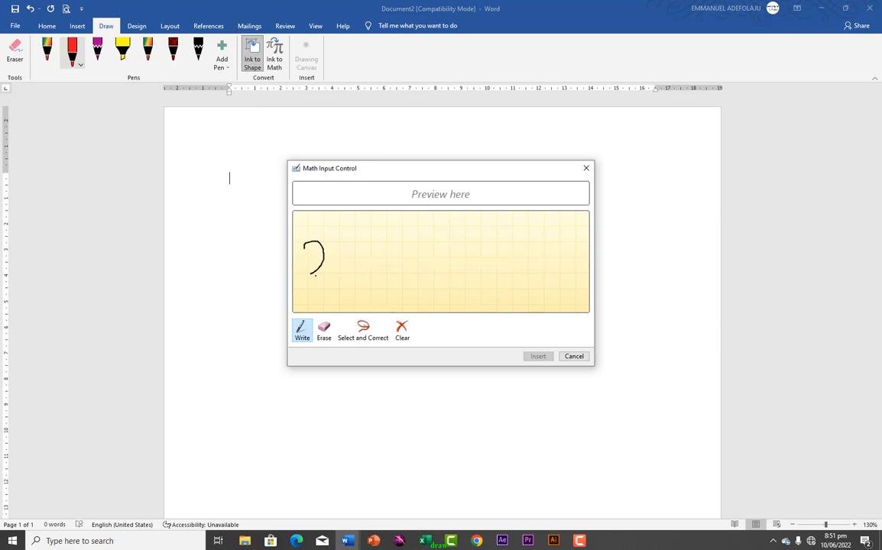
pyautogui.click(337, 252)
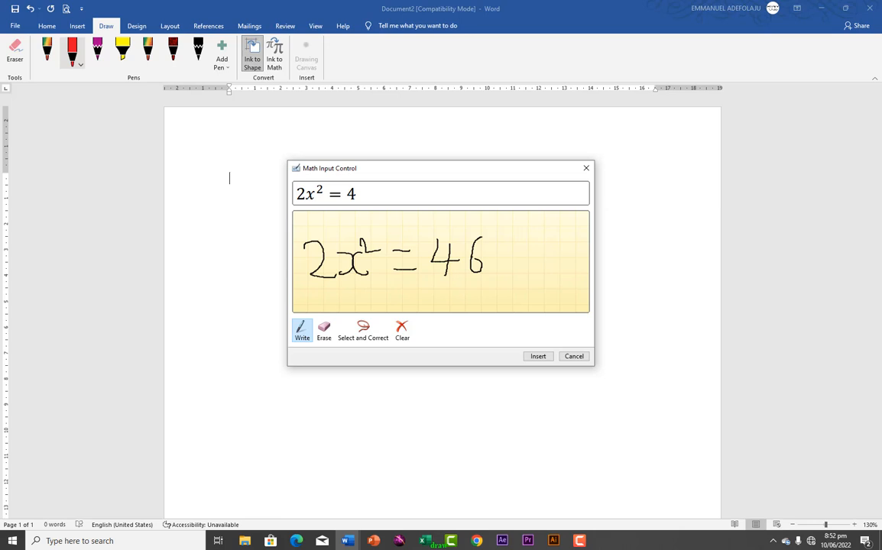
pyautogui.click(536, 357)
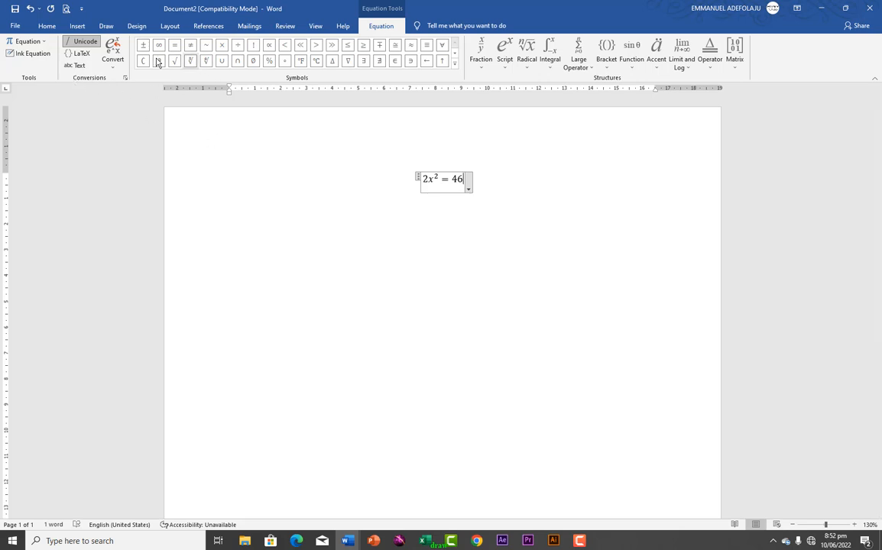
# Draw a magenta square below the equation with the pen
pyautogui.click(106, 27)
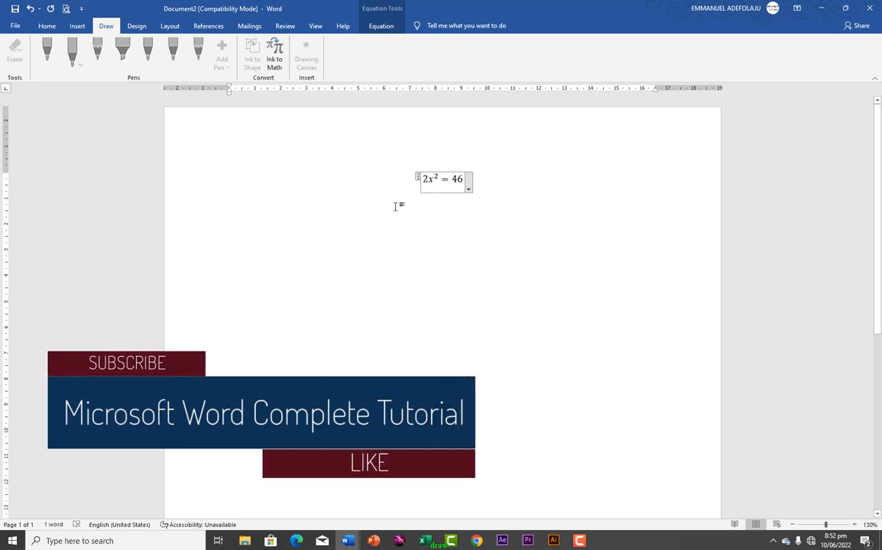
pyautogui.click(289, 192)
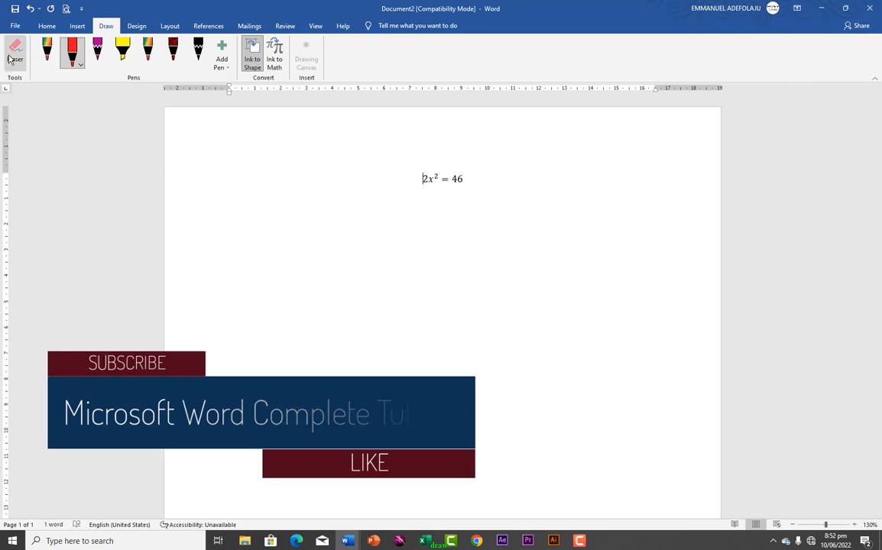
pyautogui.click(97, 50)
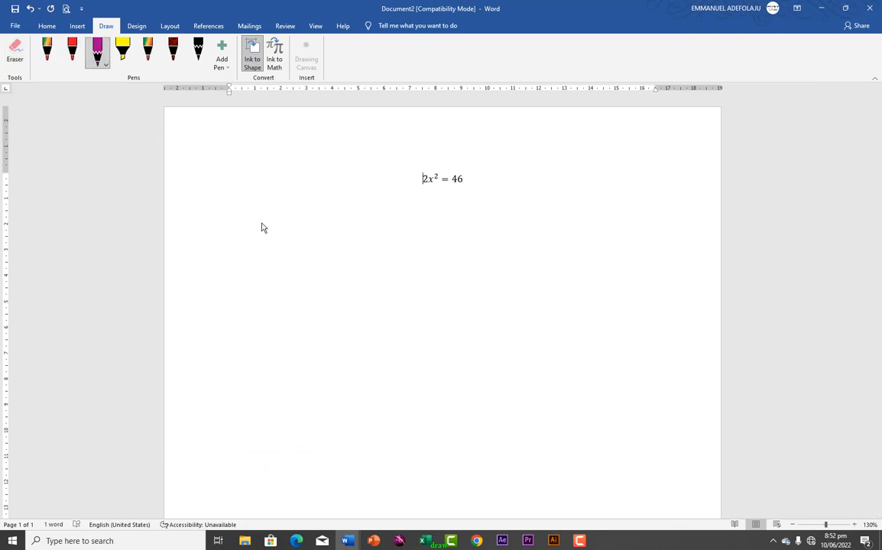
pyautogui.moveTo(260, 223); pyautogui.dragTo(257, 343)
pyautogui.moveTo(388, 366)
pyautogui.mouseDown()
pyautogui.moveTo(396, 244)
pyautogui.moveTo(258, 223)
pyautogui.mouseUp()
pyautogui.click(15, 50)
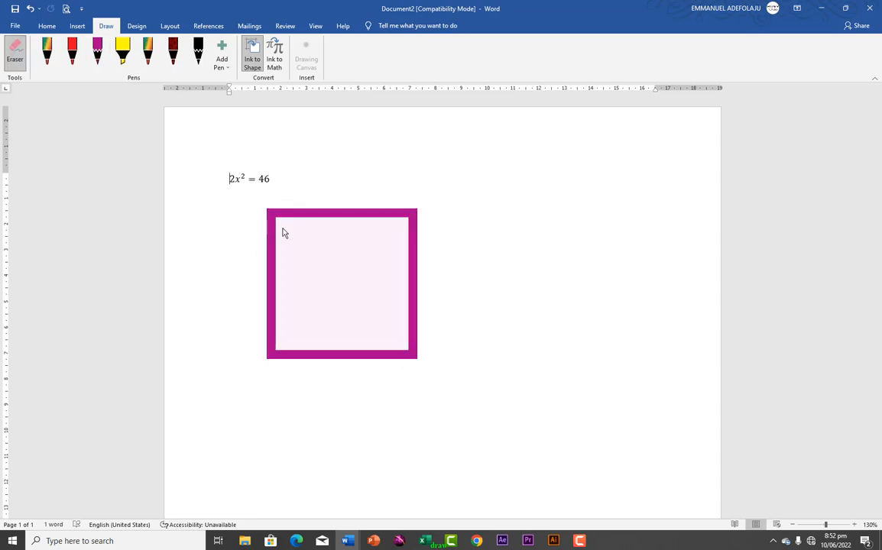
# With Ink to Shape on, draw a magenta circle to the right of the square
pyautogui.click(255, 69)
pyautogui.click(95, 58)
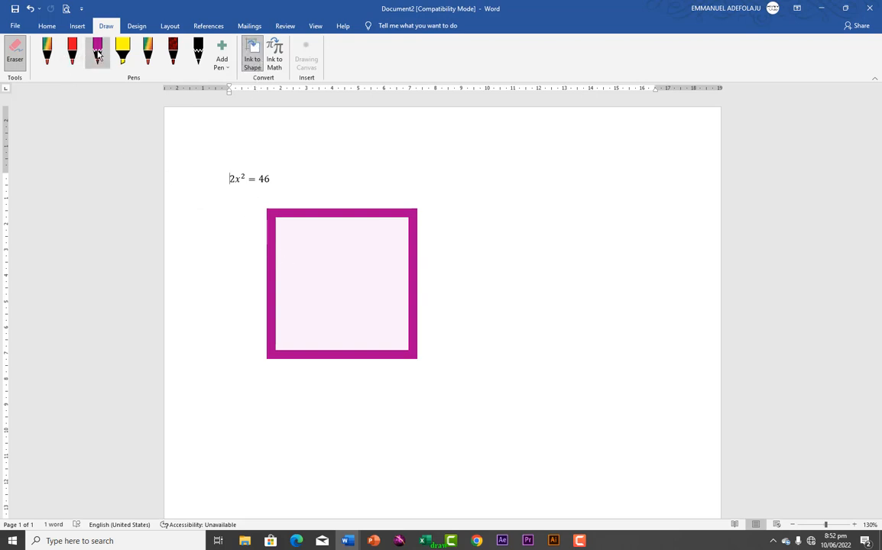
pyautogui.moveTo(624, 189); pyautogui.dragTo(525, 252)
pyautogui.moveTo(541, 300); pyautogui.dragTo(641, 220)
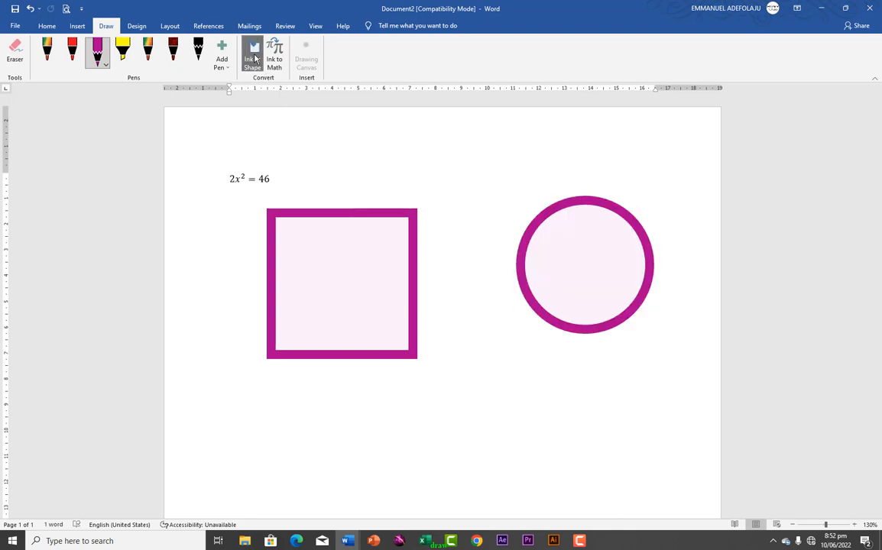
pyautogui.click(14, 52)
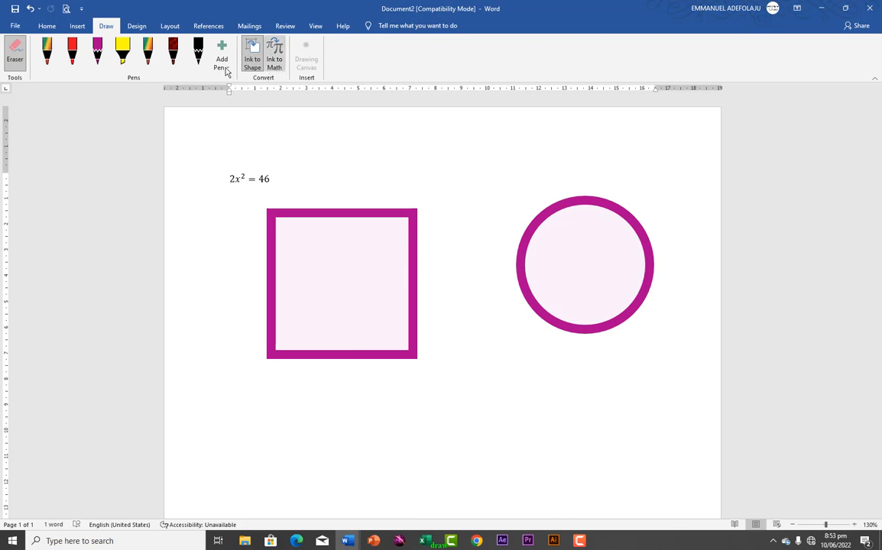
# Open the Ink to Math panel and close it without inserting anything
pyautogui.click(274, 55)
pyautogui.click(586, 169)
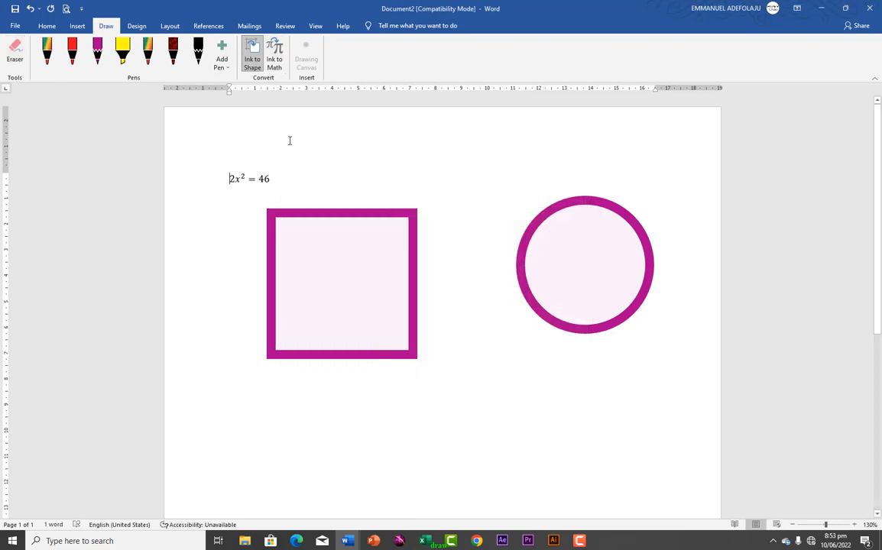
pyautogui.click(15, 55)
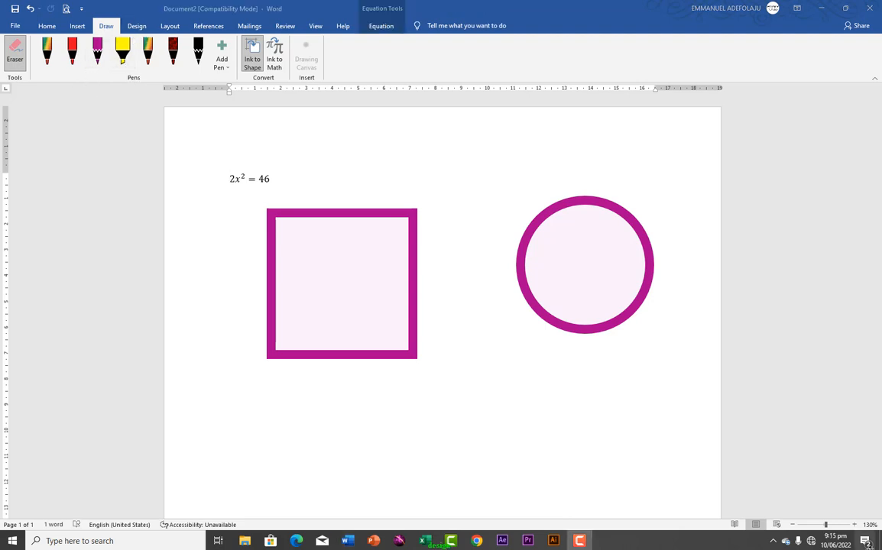
# Apply the Gallery theme and Shaded style set, then select all and delete the equation
pyautogui.click(134, 30)
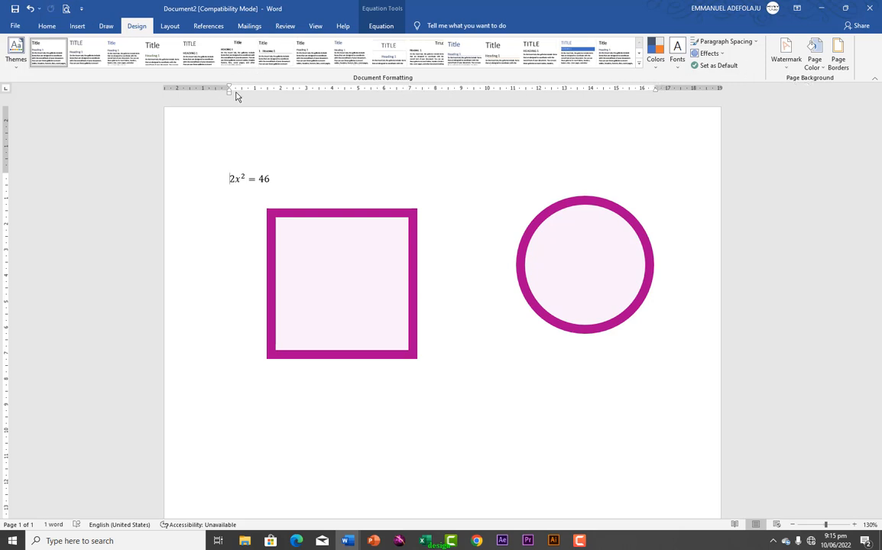
pyautogui.click(15, 62)
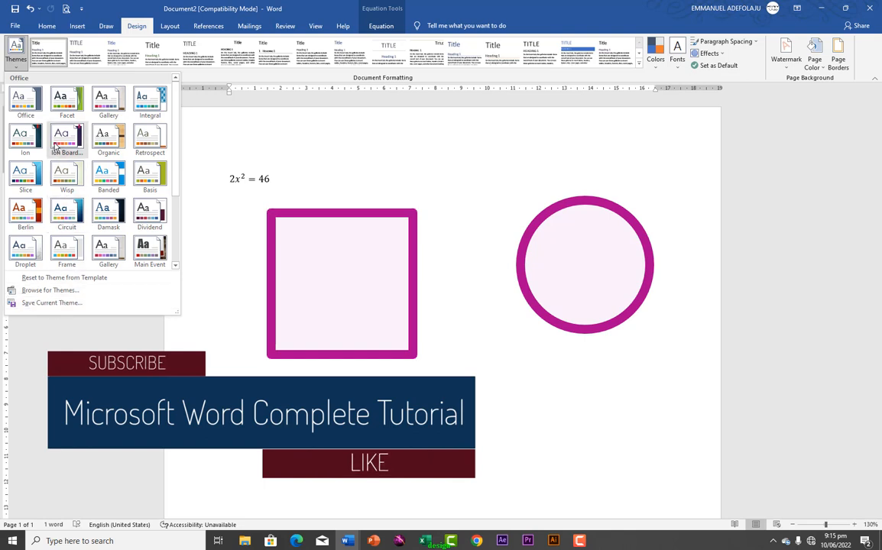
pyautogui.click(107, 114)
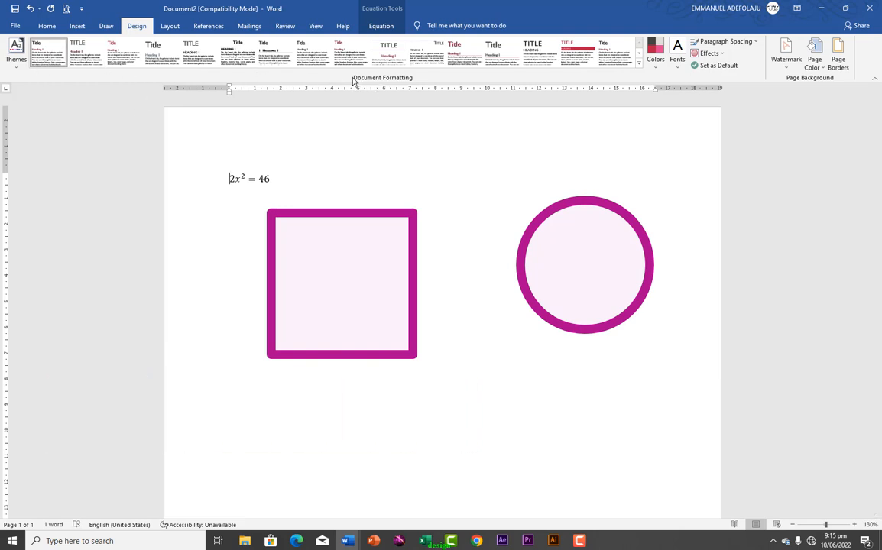
pyautogui.click(567, 65)
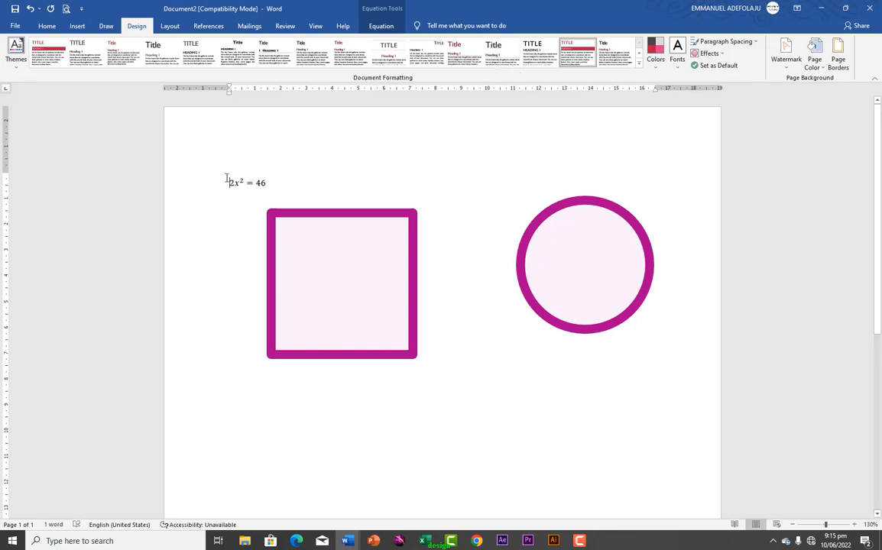
pyautogui.hotkey('ctrl', 'a')
pyautogui.press('Delete')
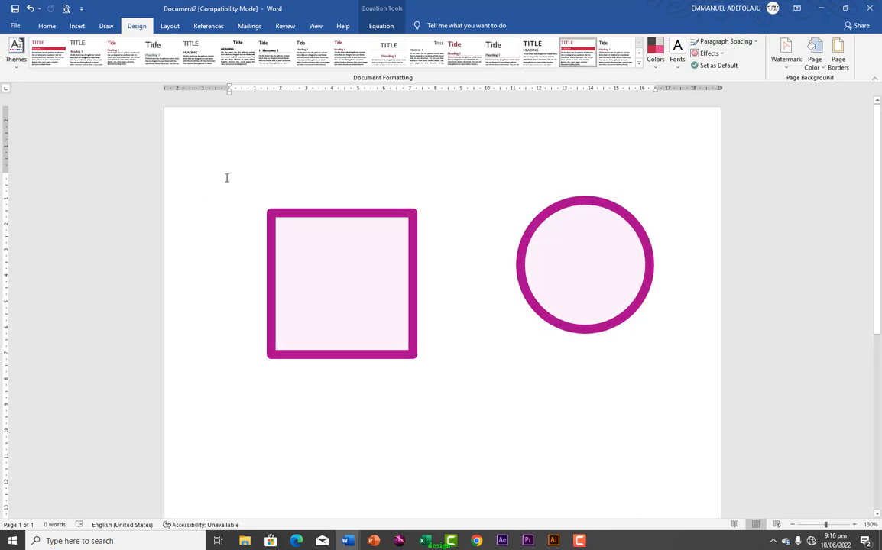
# Delete the square and circle, then expand =rand(9,6) into sample paragraphs
pyautogui.hotkey('ctrl', 'a')
pyautogui.press('Delete')
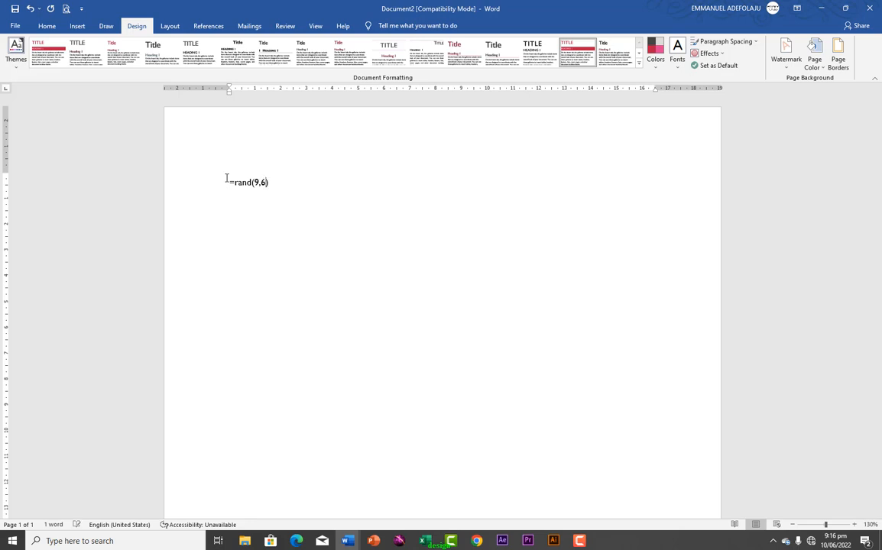
pyautogui.press('Return')
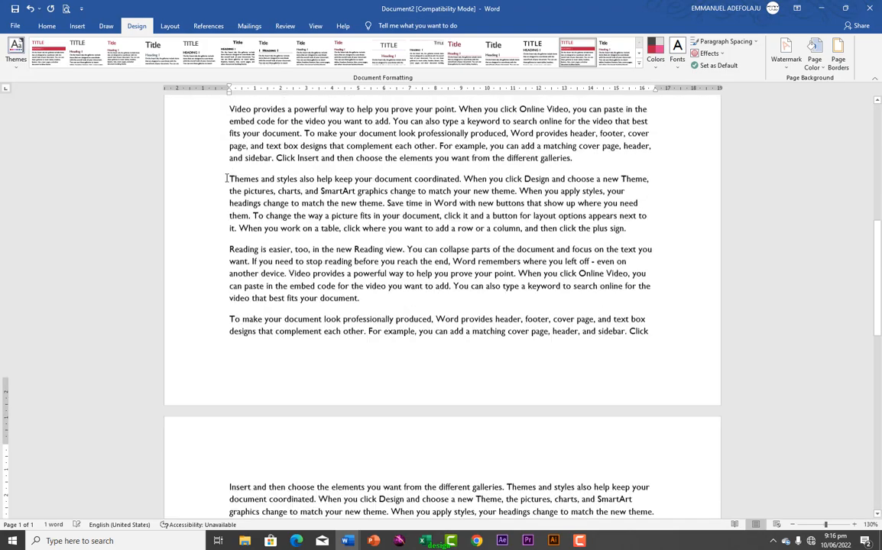
pyautogui.scroll(-1, 180, 108)
pyautogui.scroll(1, 272, 224)
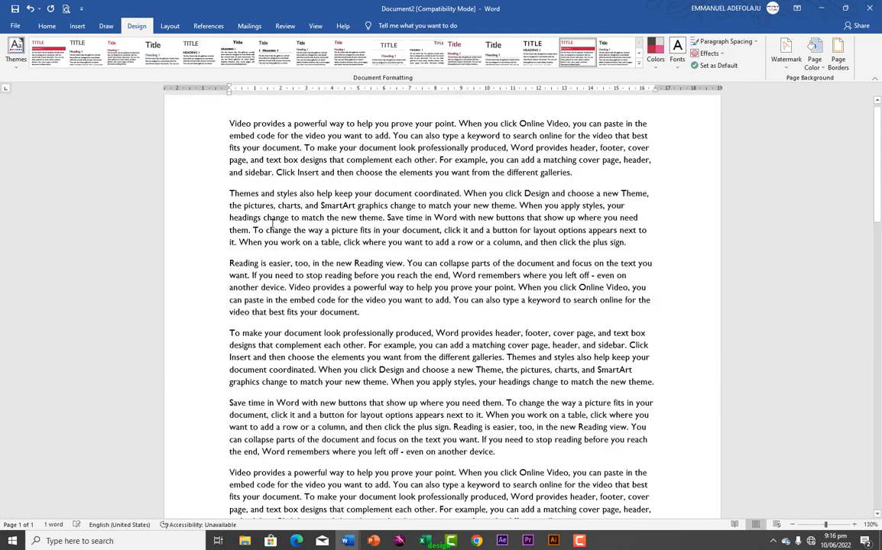
pyautogui.scroll(1, 272, 223)
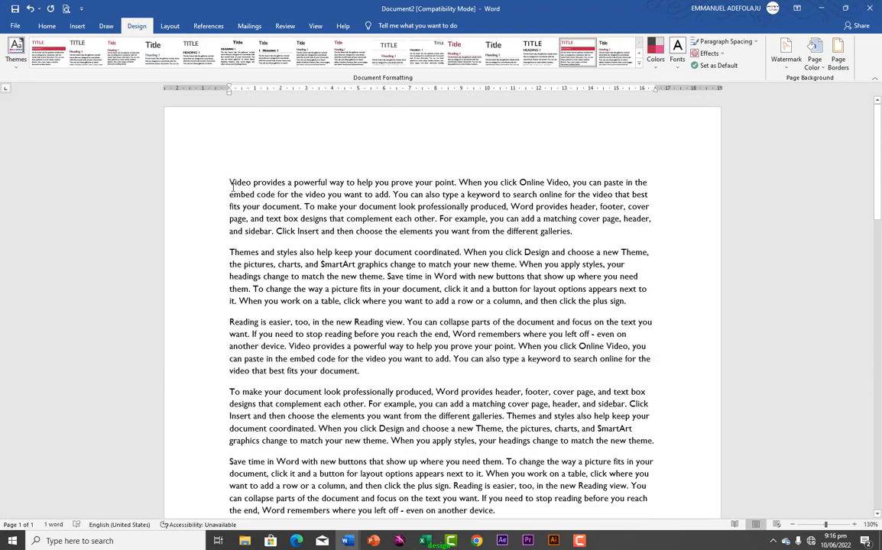
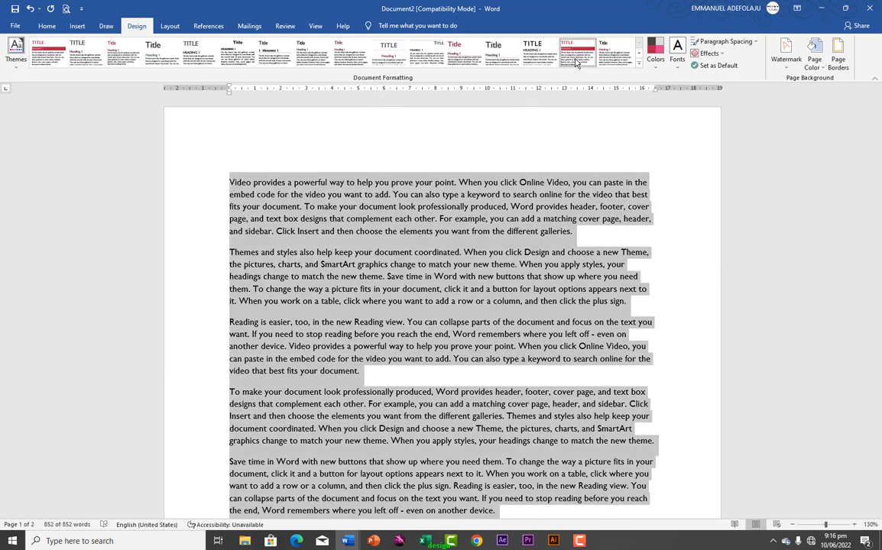
# Try style sets until one justifies the body paragraphs with tighter spacing, then deselect the text
pyautogui.click(536, 56)
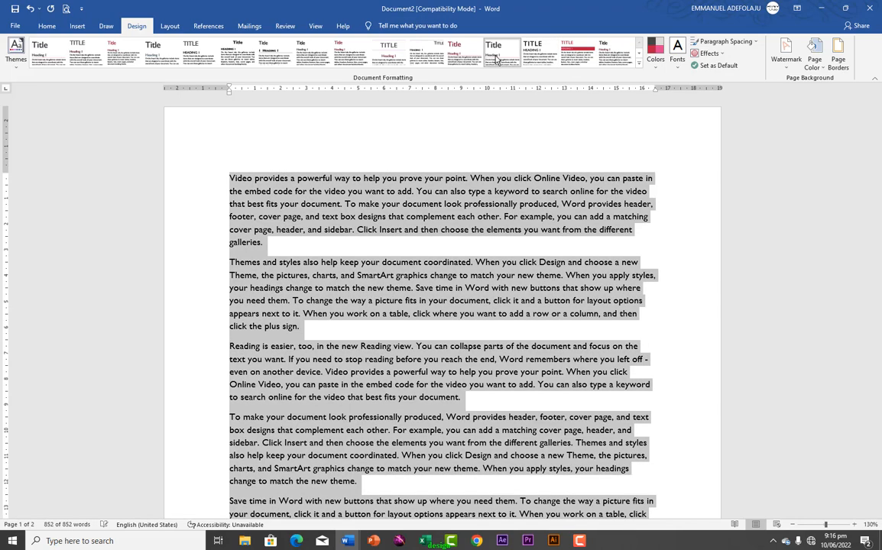
pyautogui.click(426, 53)
pyautogui.click(297, 177)
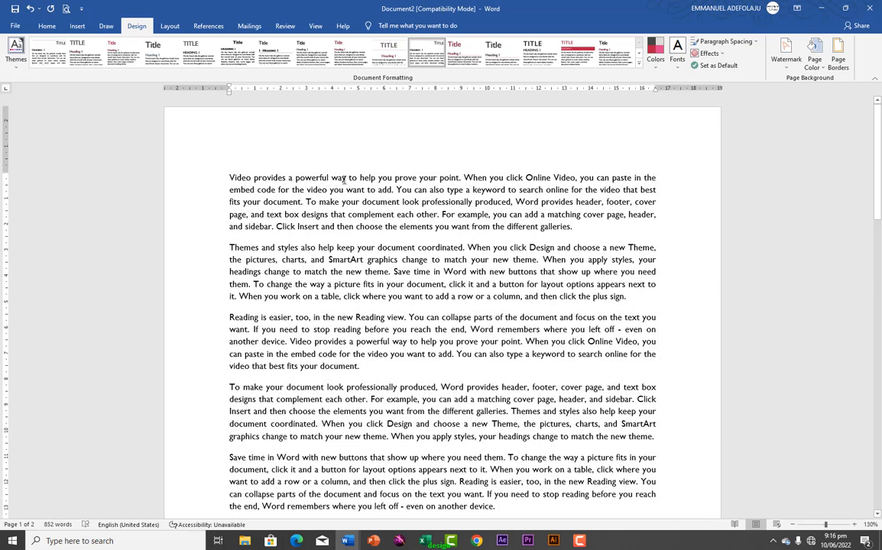
# Break the first two paragraphs after 'Video provides a powerful way' and 'Themes and styles also help keep'
pyautogui.click(346, 177)
pyautogui.press('Return')
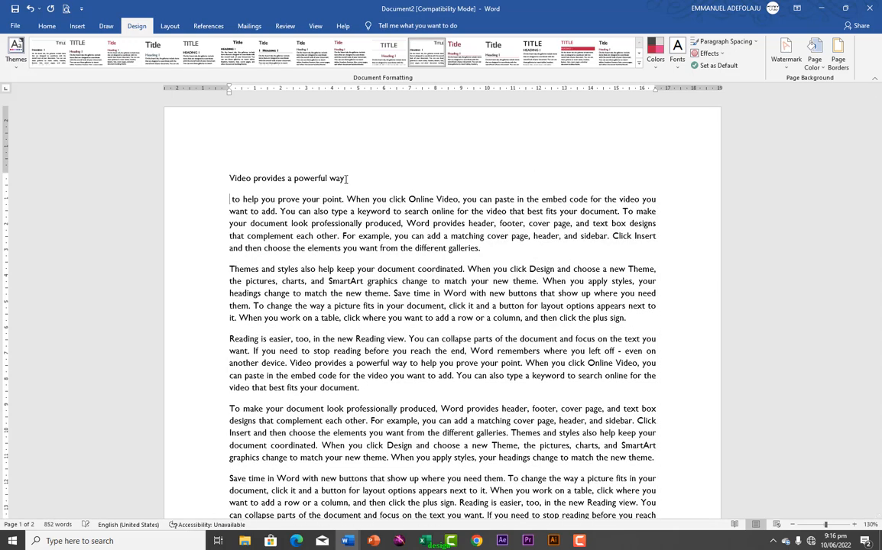
pyautogui.click(354, 269)
pyautogui.press('Return')
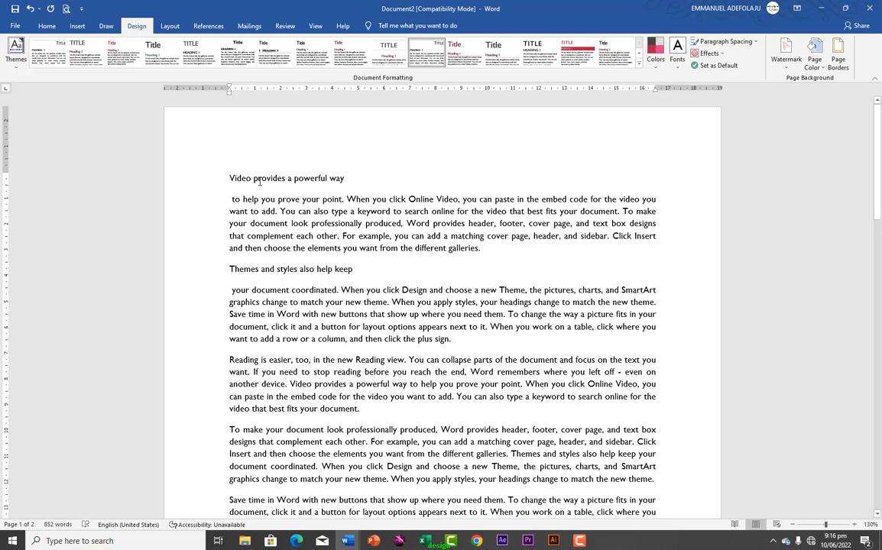
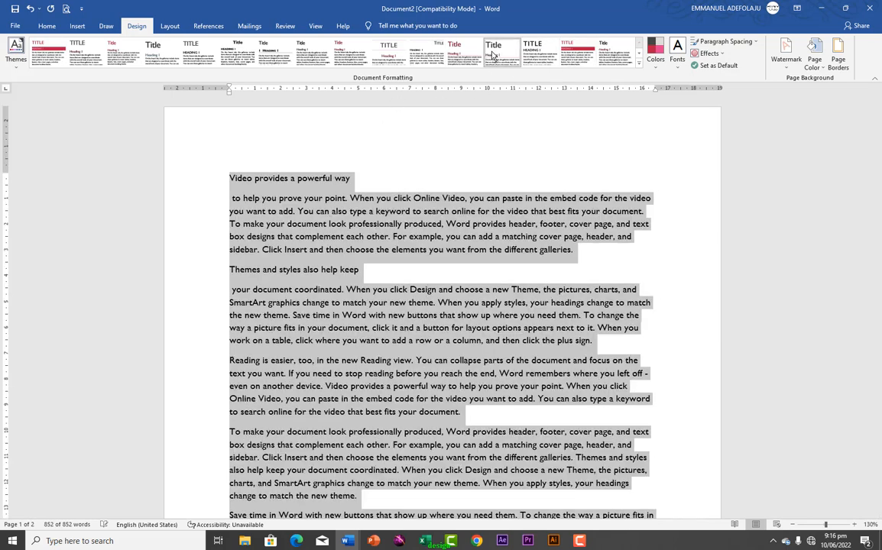
# Try two neighbouring style sets in the Document Formatting gallery, then settle on another one
pyautogui.click(492, 55)
pyautogui.click(458, 55)
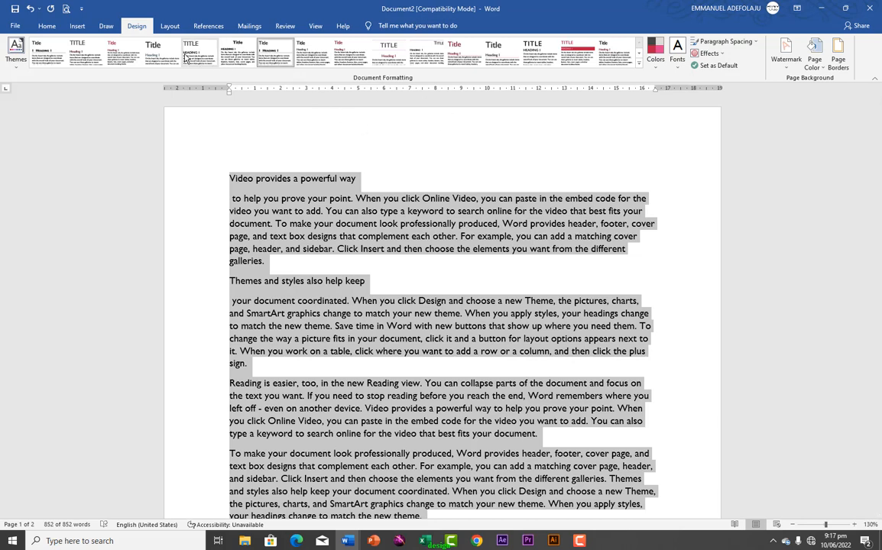
pyautogui.click(145, 61)
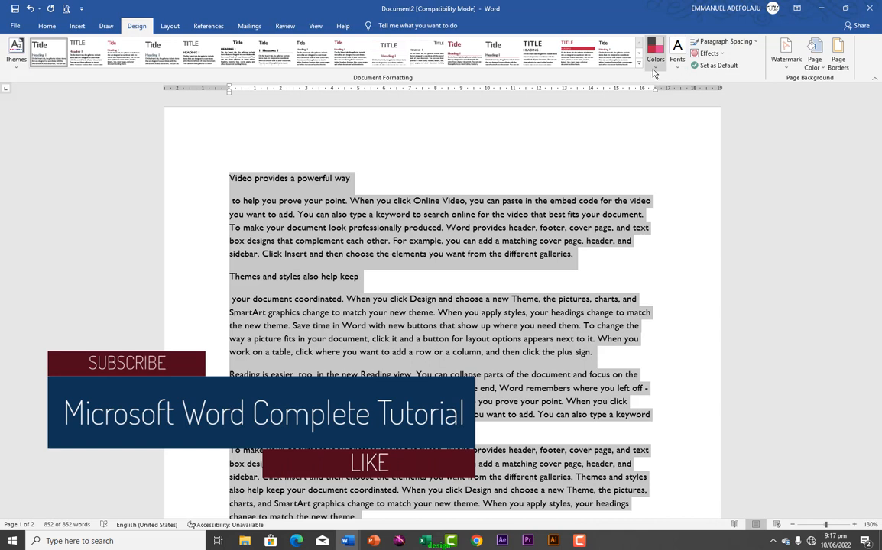
# Browse the theme colour schemes without changing them, then set the theme fonts to Arial
pyautogui.click(654, 59)
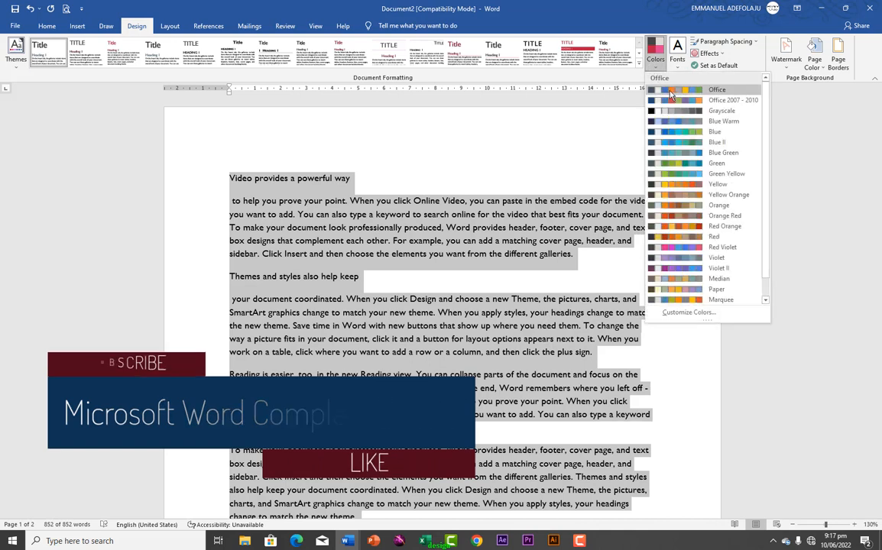
pyautogui.click(670, 90)
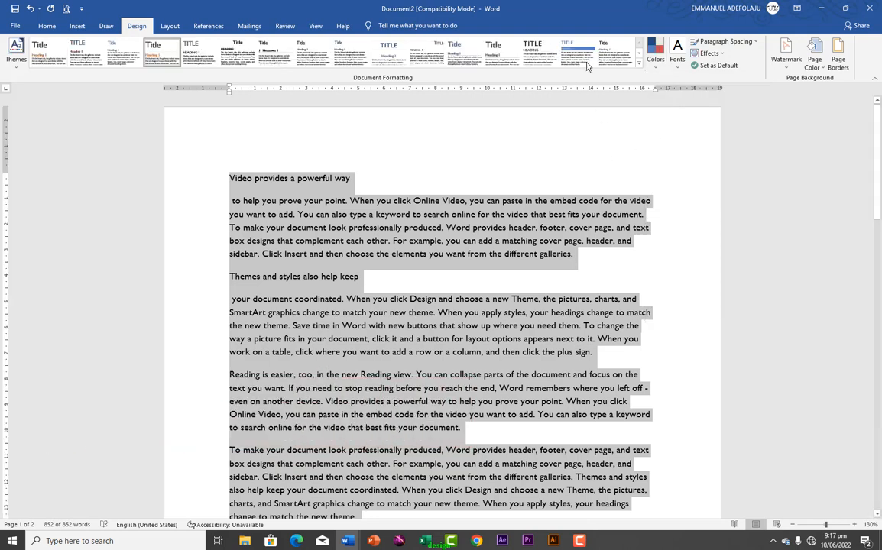
pyautogui.click(677, 68)
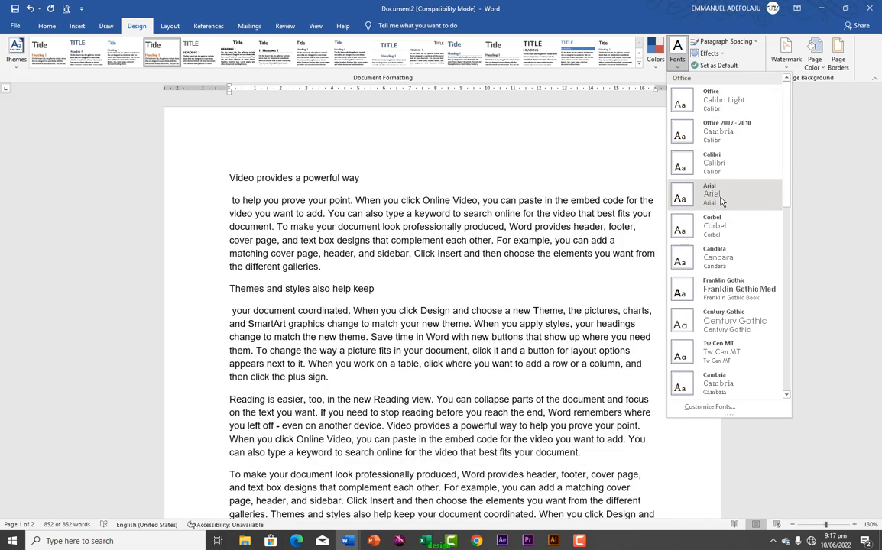
pyautogui.click(715, 197)
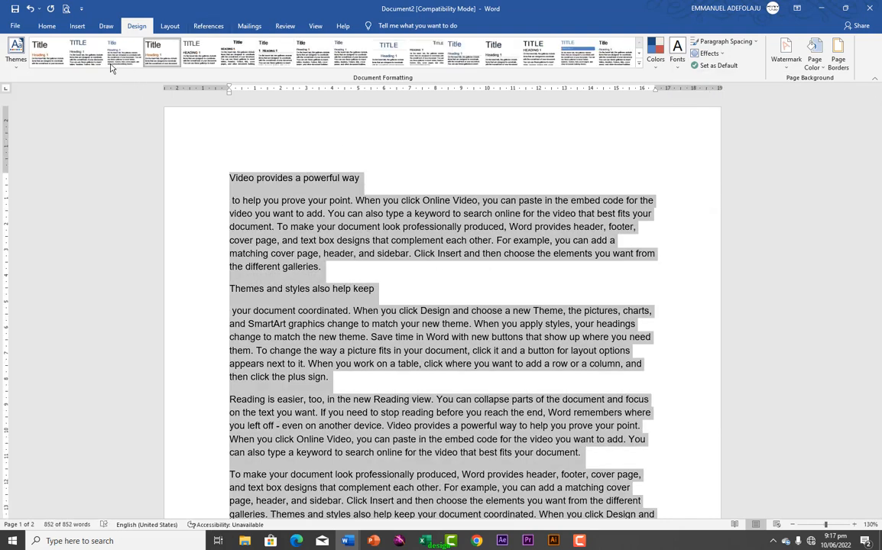
pyautogui.click(47, 26)
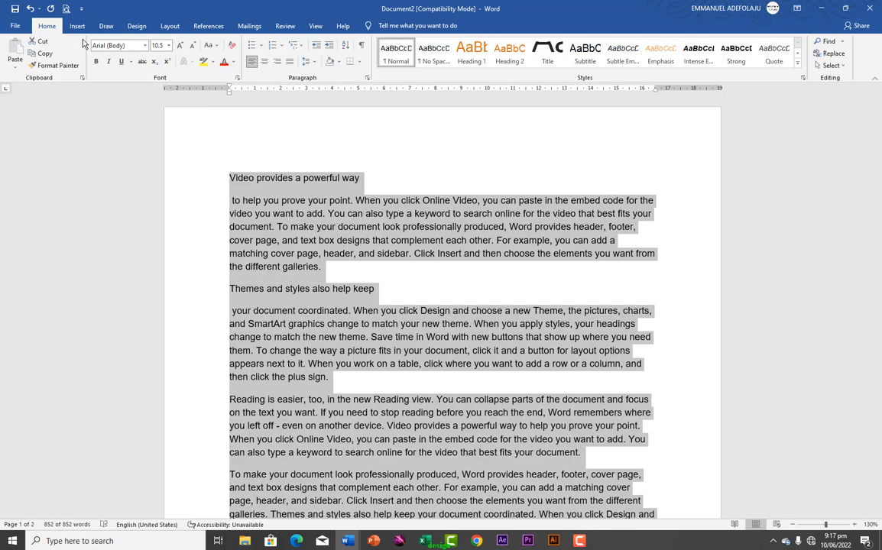
# Apply the Blue theme colour scheme and deselect the document text
pyautogui.click(136, 26)
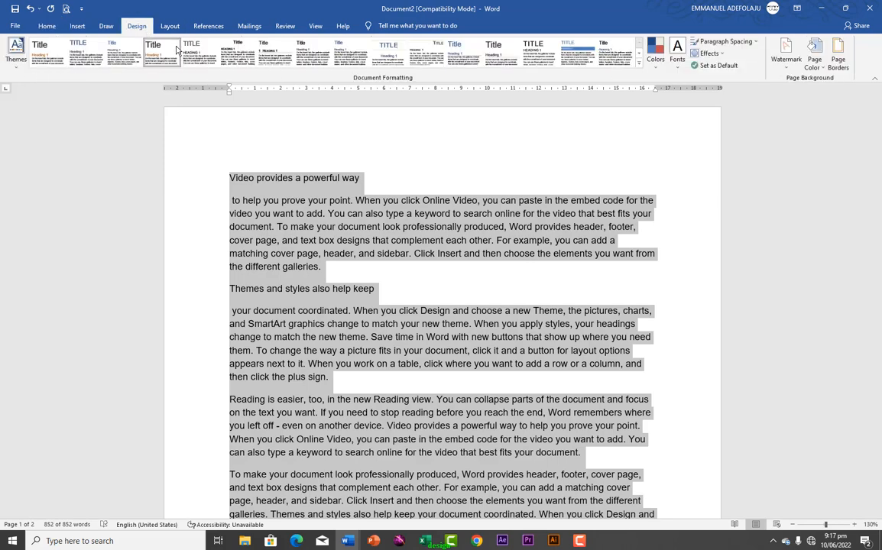
pyautogui.click(655, 54)
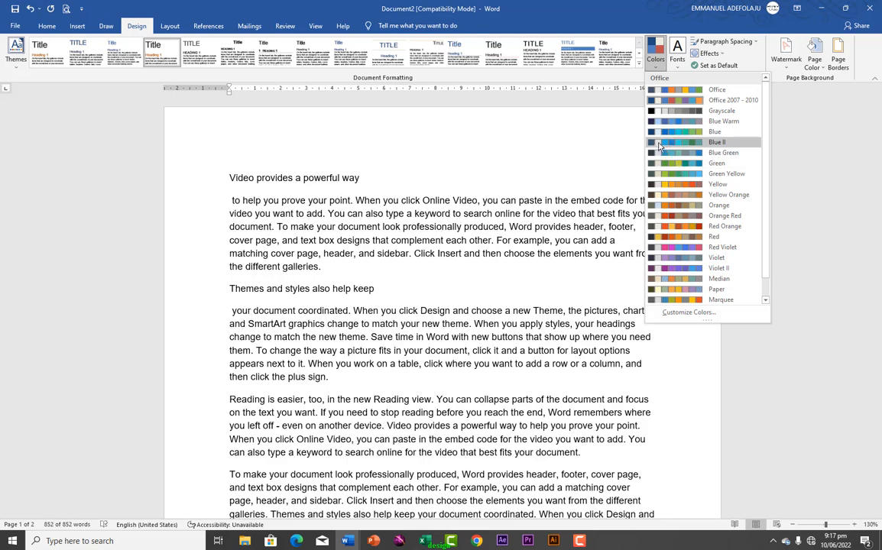
pyautogui.click(668, 135)
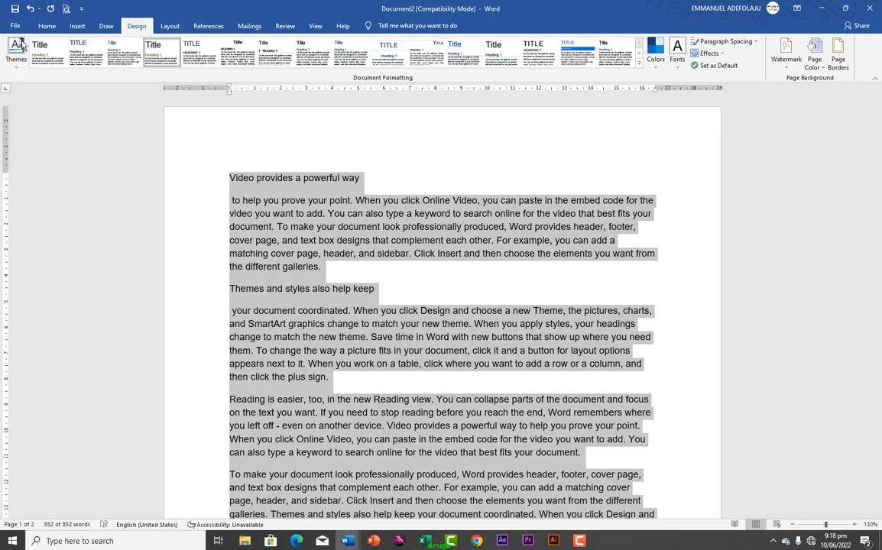
pyautogui.click(46, 26)
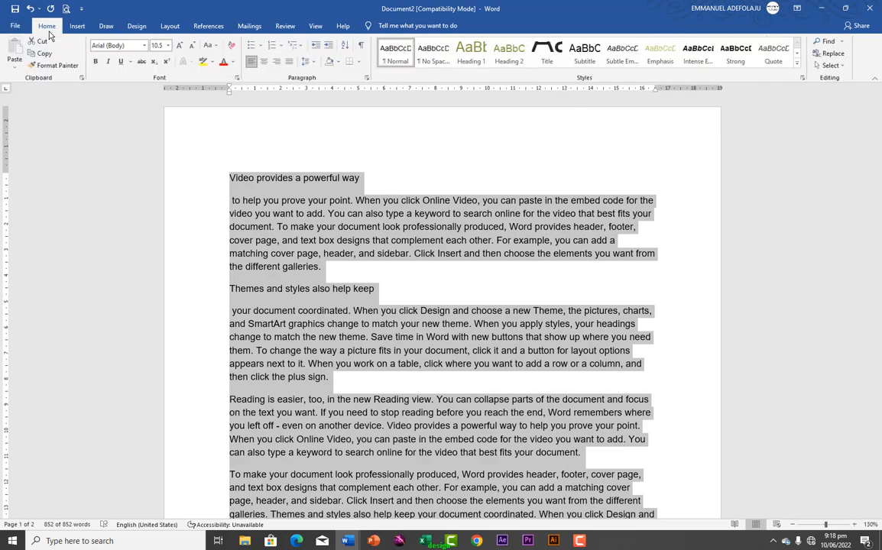
pyautogui.click(338, 178)
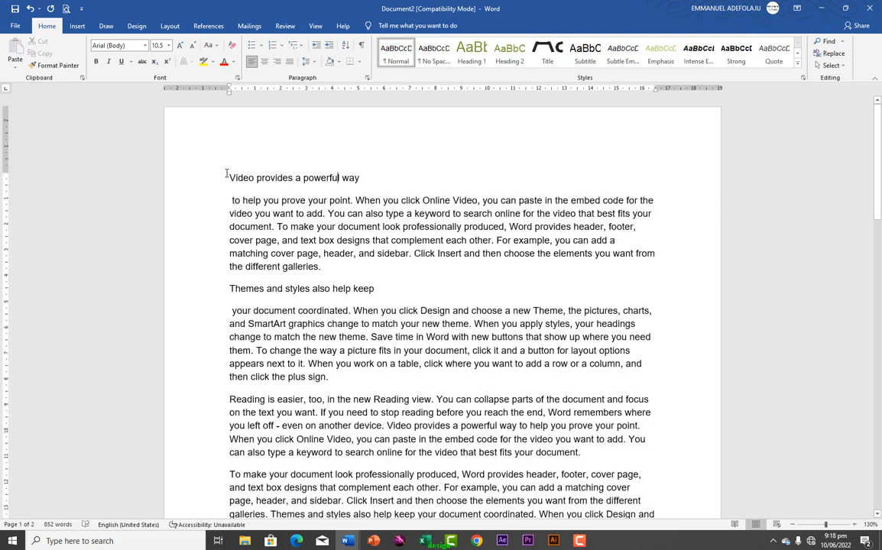
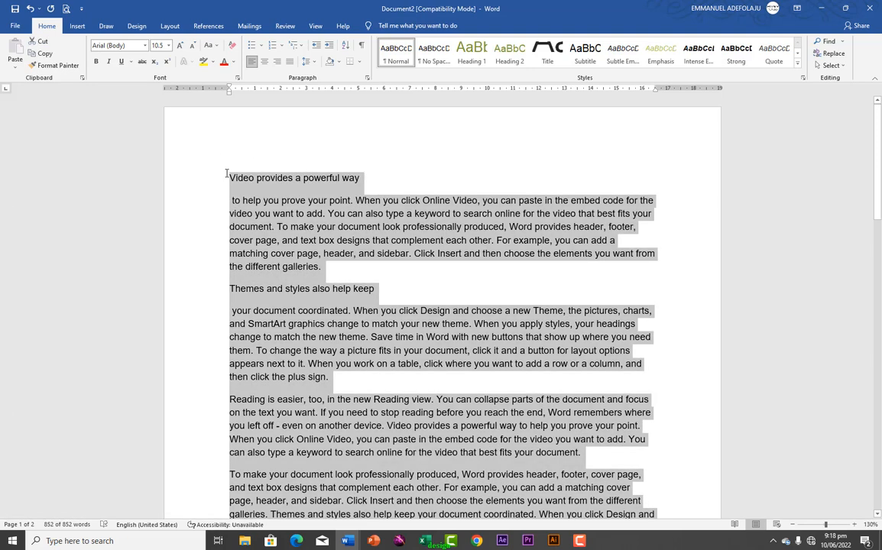
# Look at the font colour choices without changing them, then deselect the text and type 'jhgvh'
pyautogui.click(233, 64)
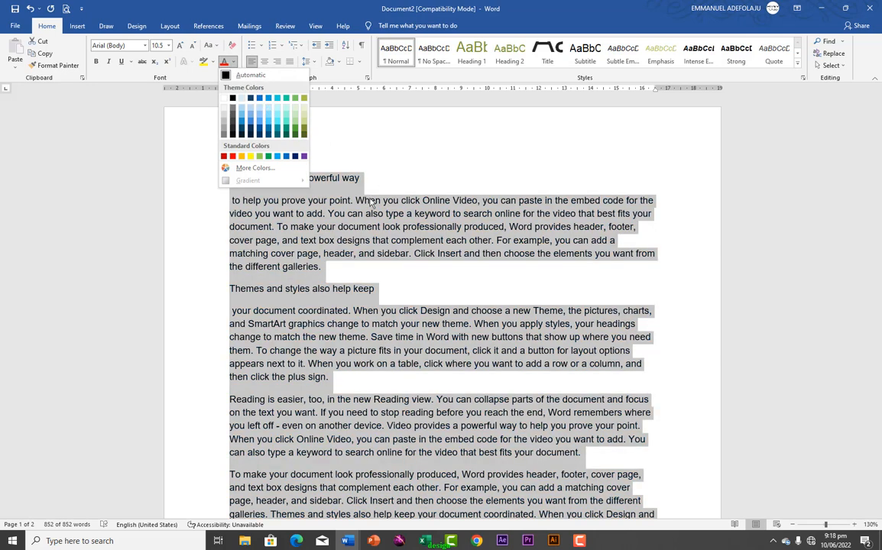
pyautogui.click(353, 221)
pyautogui.click(374, 182)
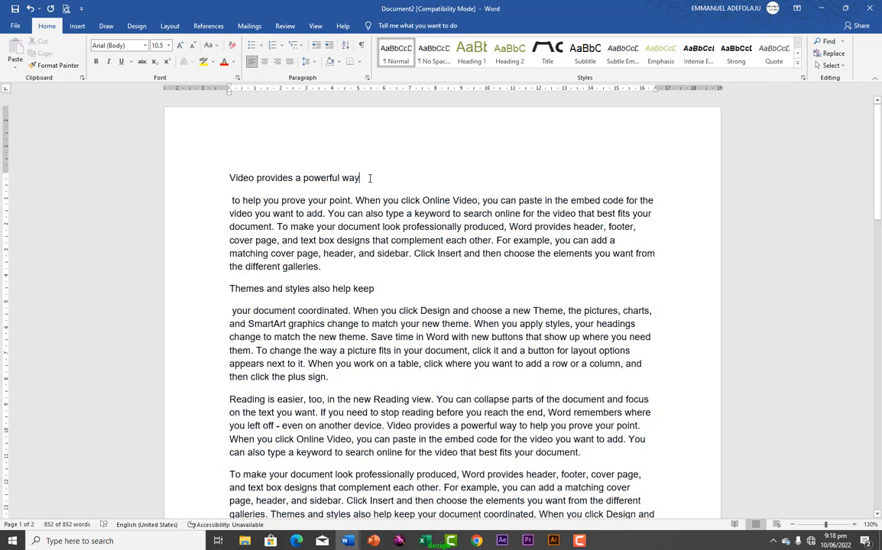
pyautogui.write('jhgvh')
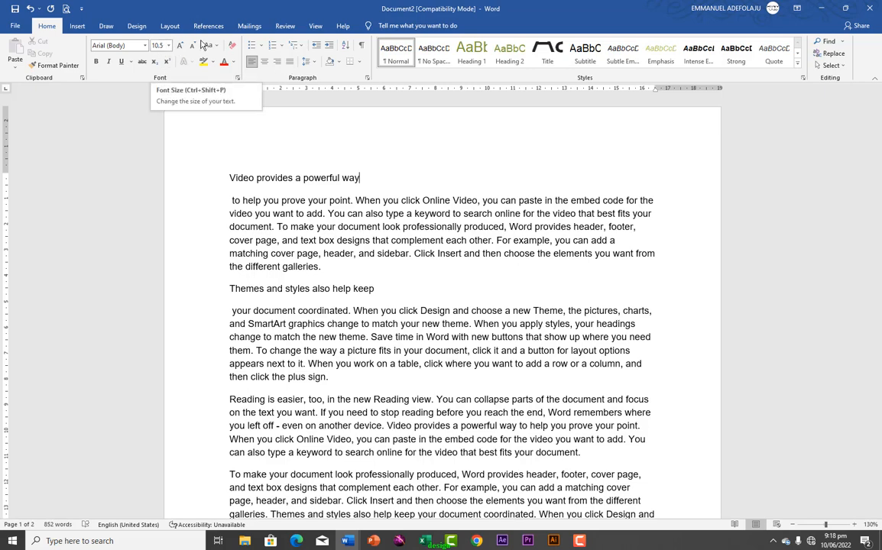
# Apply the Office theme font set and confirm the body font reads Calibri (Body)
pyautogui.click(136, 27)
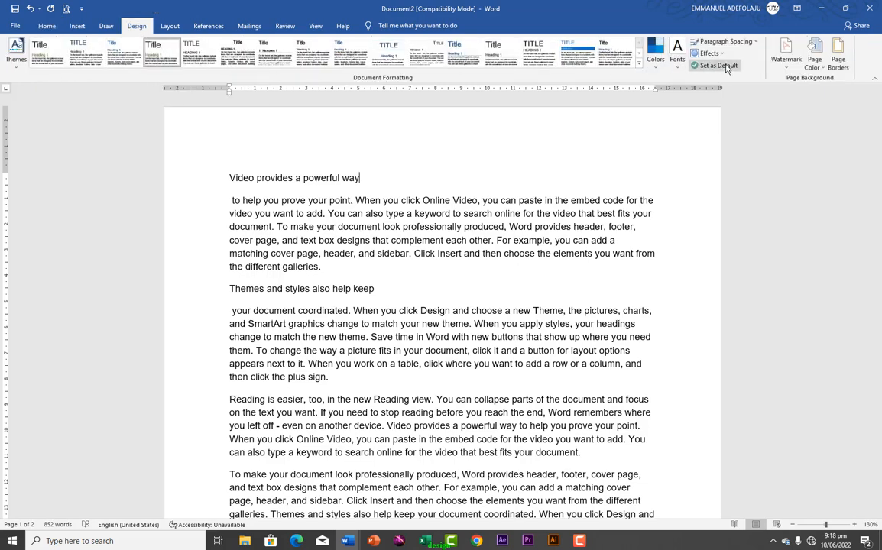
pyautogui.click(677, 55)
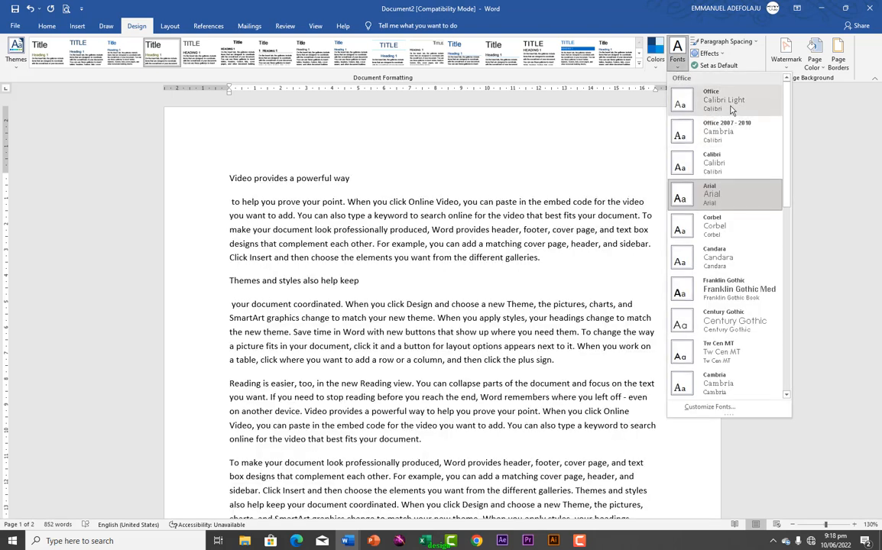
pyautogui.click(726, 111)
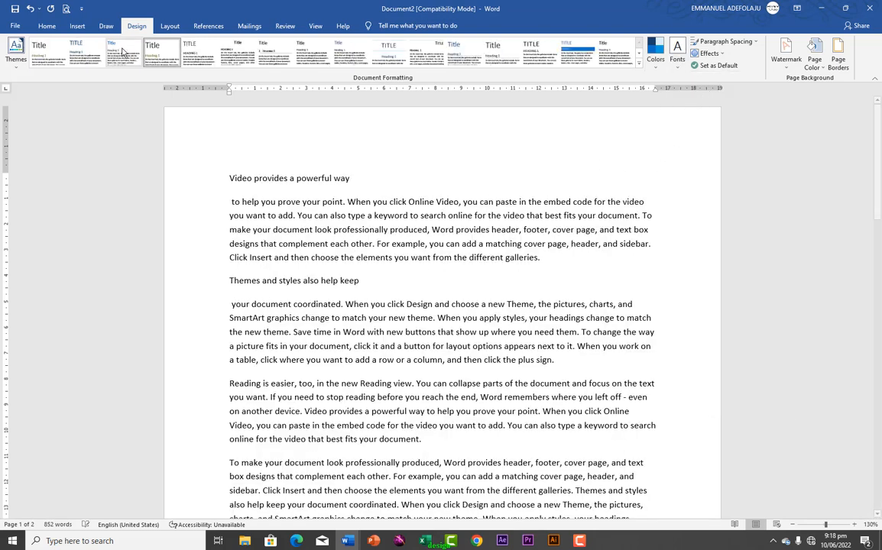
pyautogui.click(49, 27)
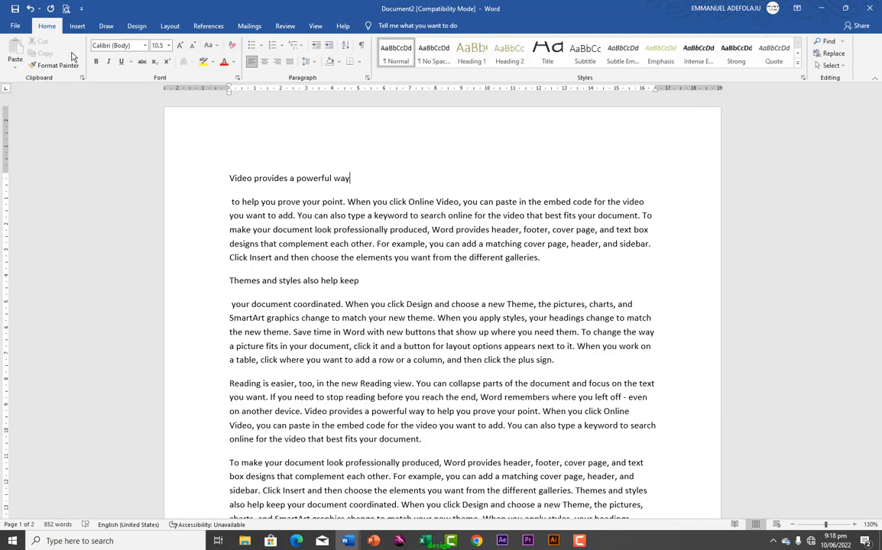
pyautogui.click(143, 47)
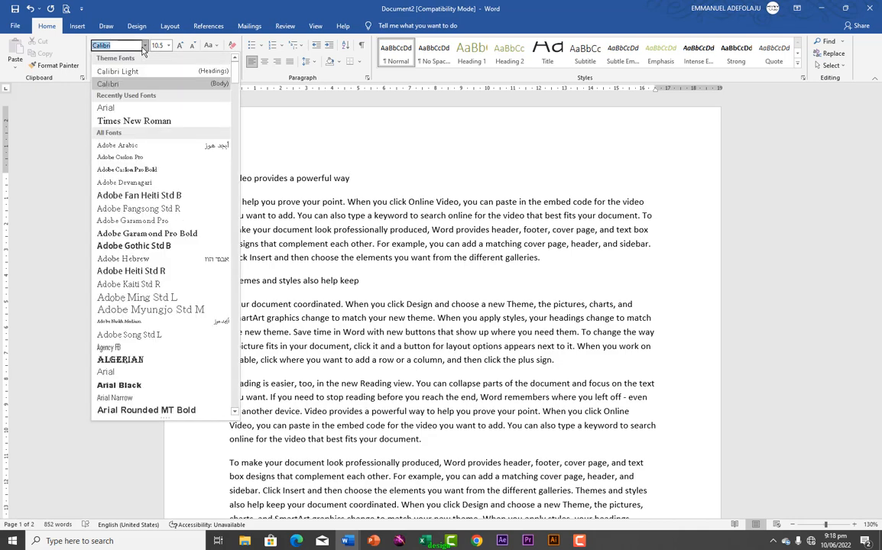
pyautogui.click(287, 142)
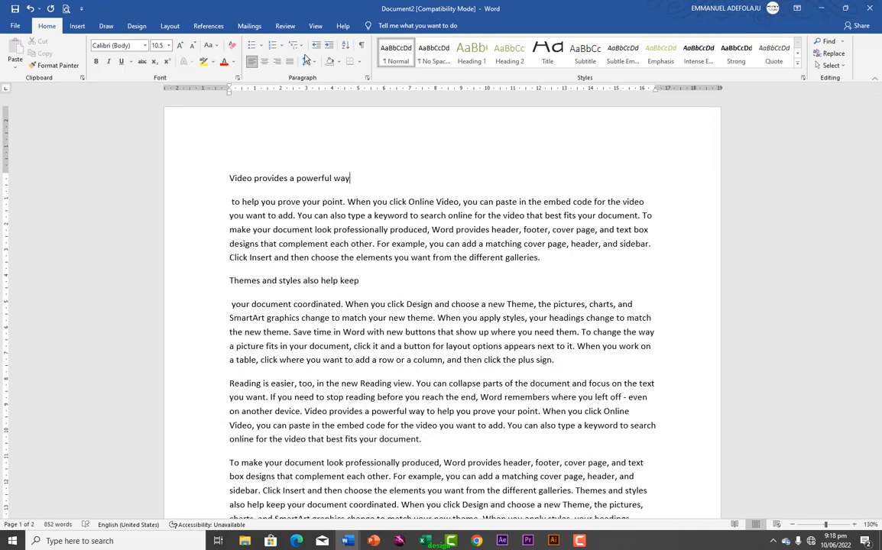
pyautogui.click(138, 29)
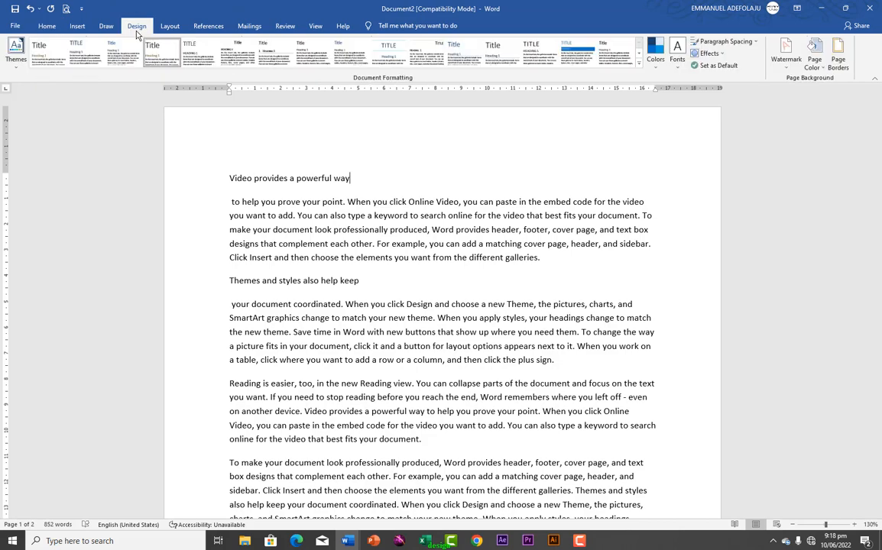
pyautogui.click(754, 42)
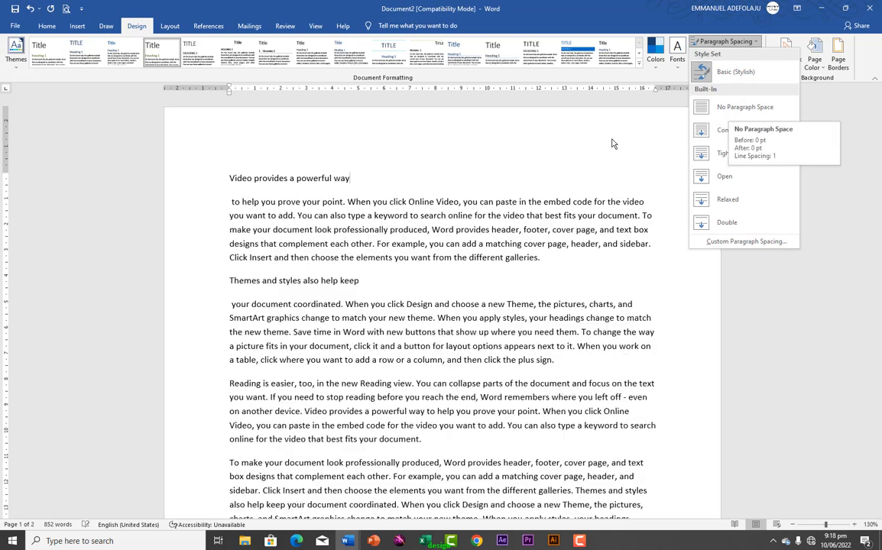
pyautogui.click(229, 202)
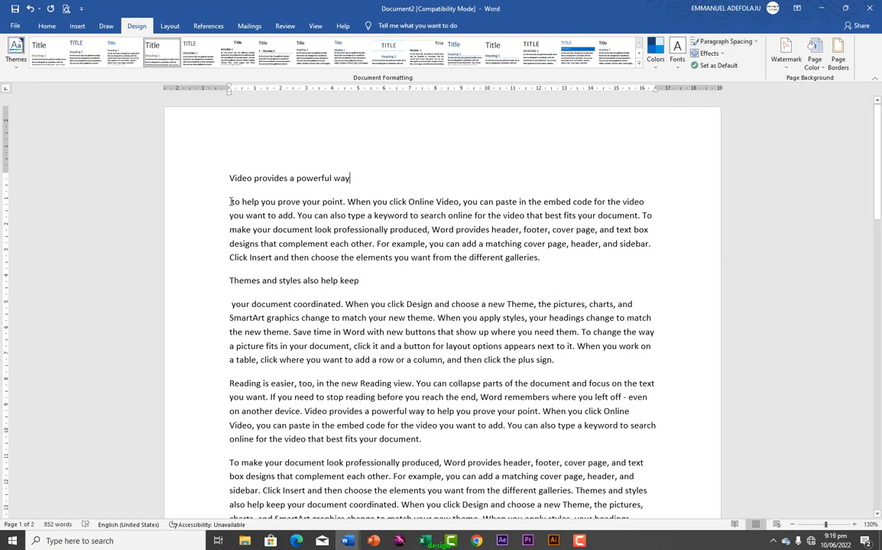
pyautogui.moveTo(231, 202); pyautogui.dragTo(554, 258)
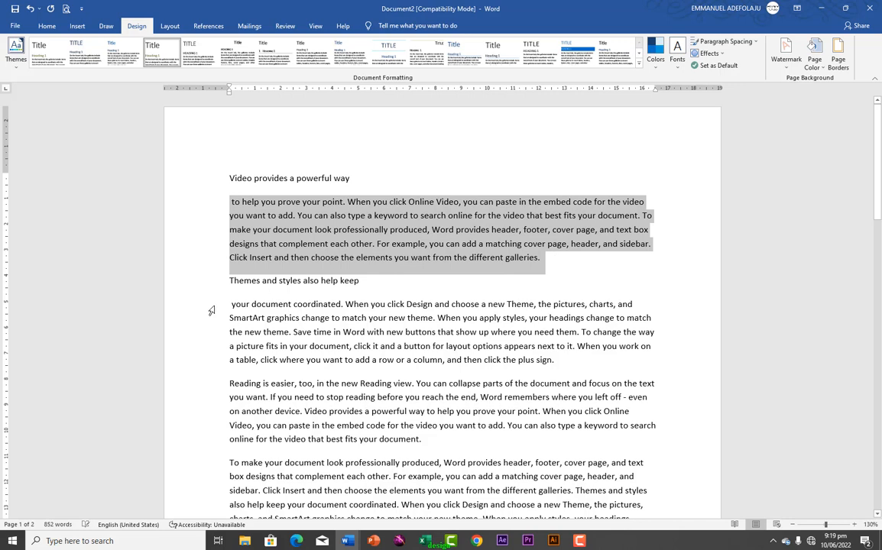
pyautogui.moveTo(229, 306); pyautogui.dragTo(563, 345)
pyautogui.click(754, 43)
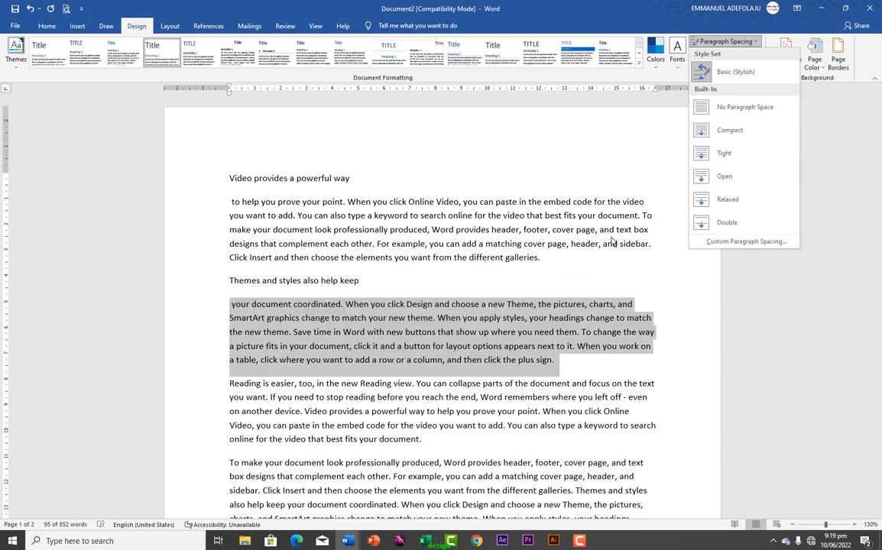
pyautogui.click(588, 167)
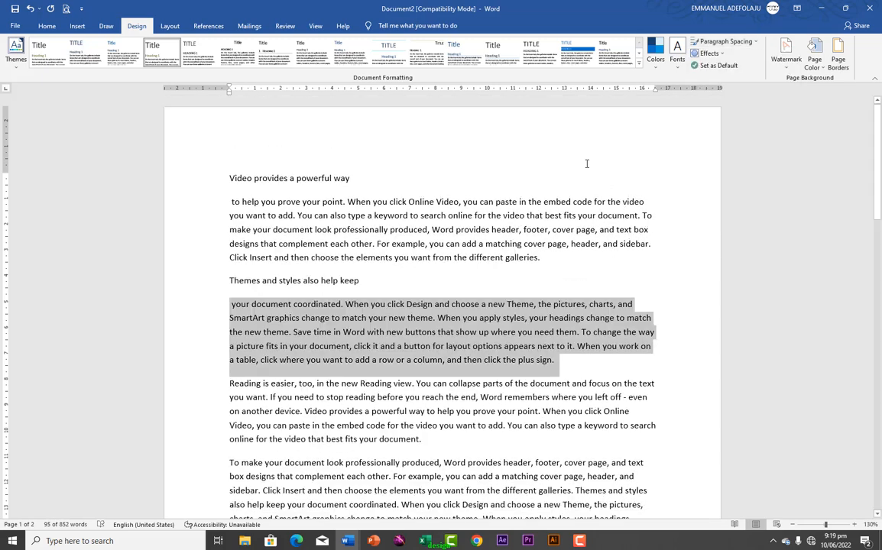
pyautogui.click(722, 56)
# Use Set as Default on the Design tab and confirm with Yes to save the current style set and theme
pyautogui.click(722, 68)
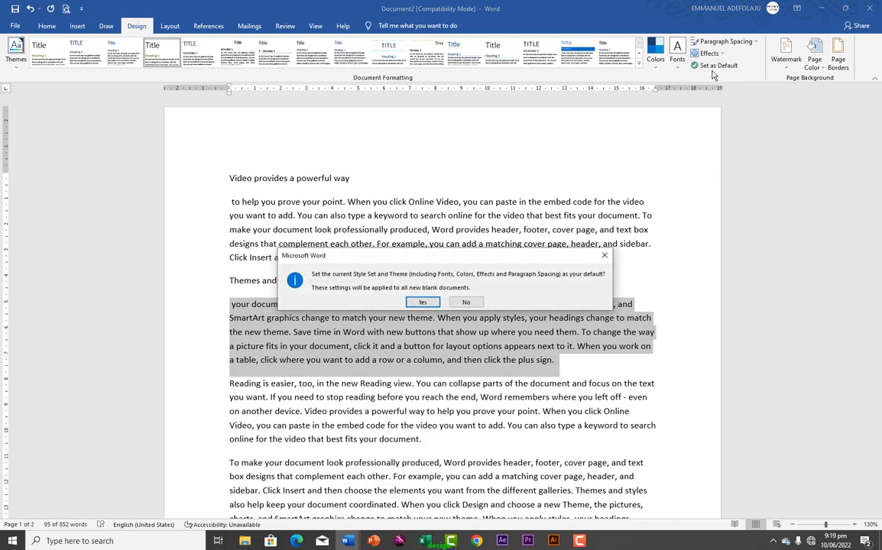
pyautogui.click(430, 303)
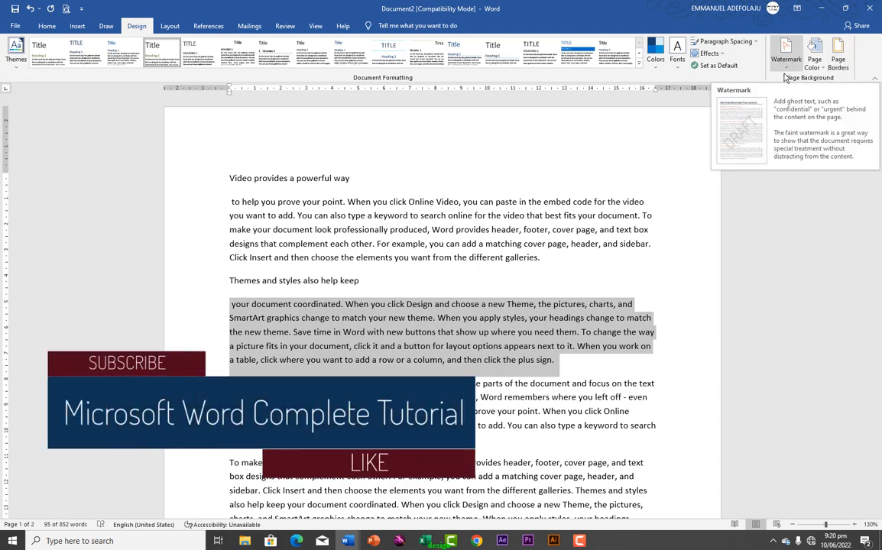
# Apply the CONFIDENTIAL 1 diagonal watermark to the pages
pyautogui.click(555, 227)
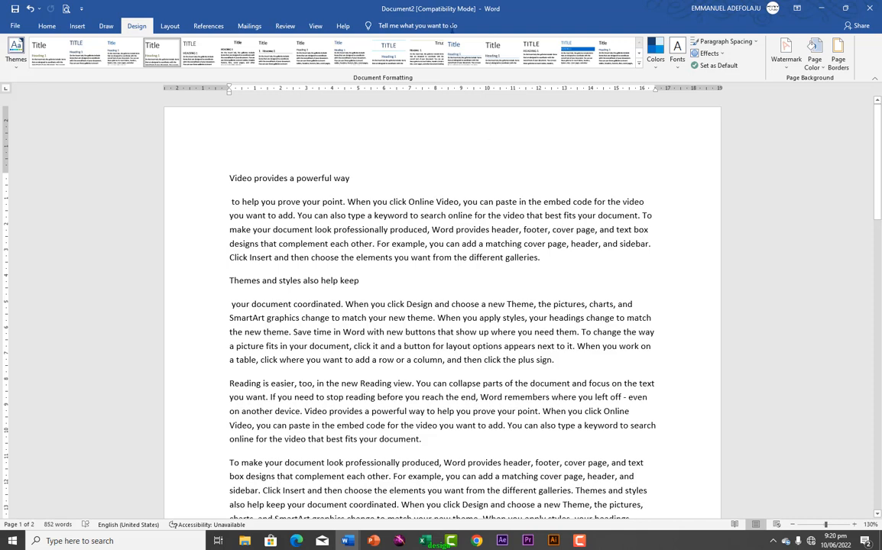
pyautogui.click(786, 69)
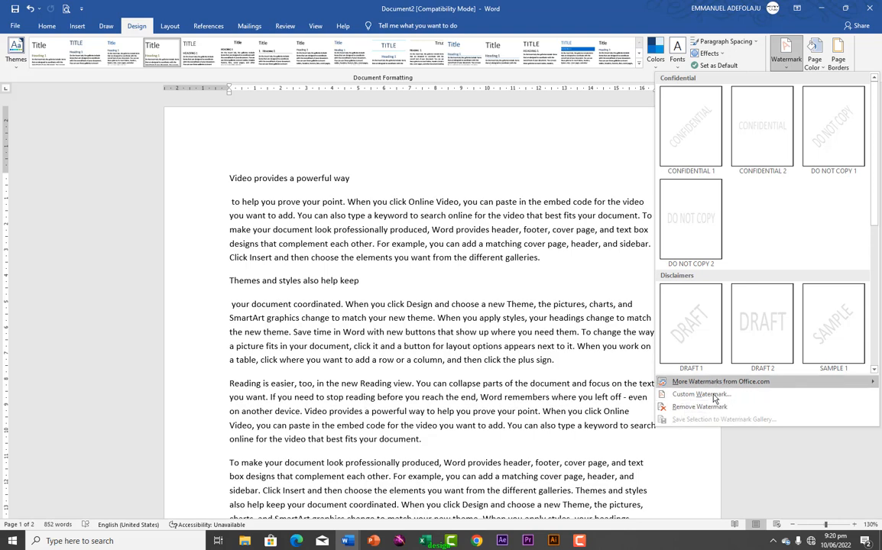
pyautogui.click(707, 161)
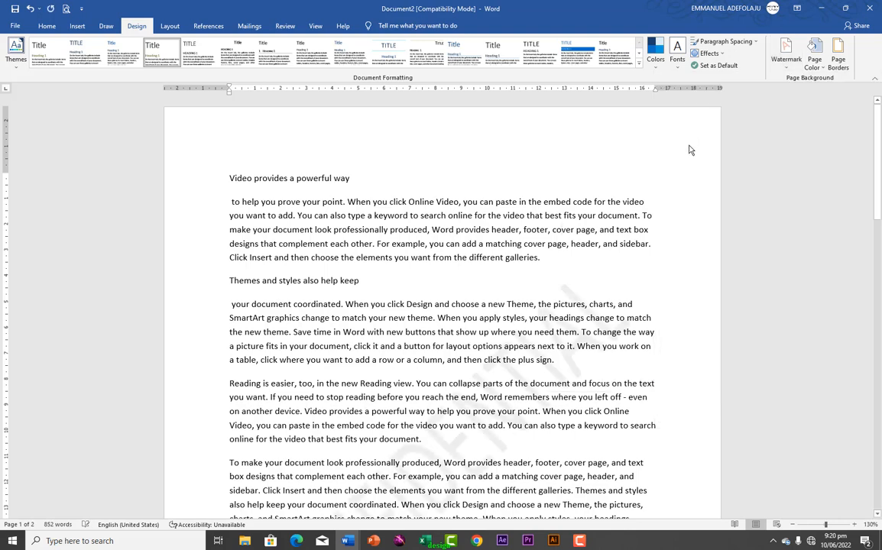
pyautogui.scroll(-5, 499, 388)
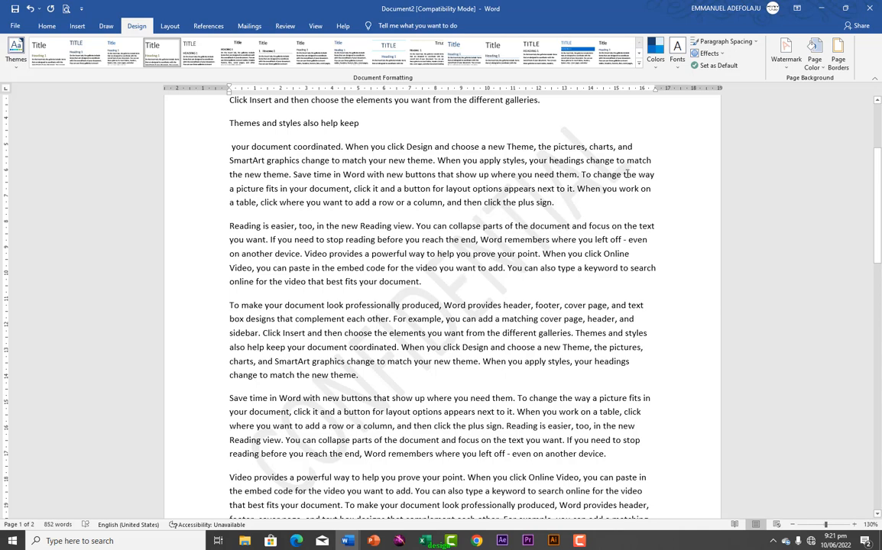
# Bring up the Custom Watermark settings in the Printed Watermark dialog
pyautogui.click(785, 67)
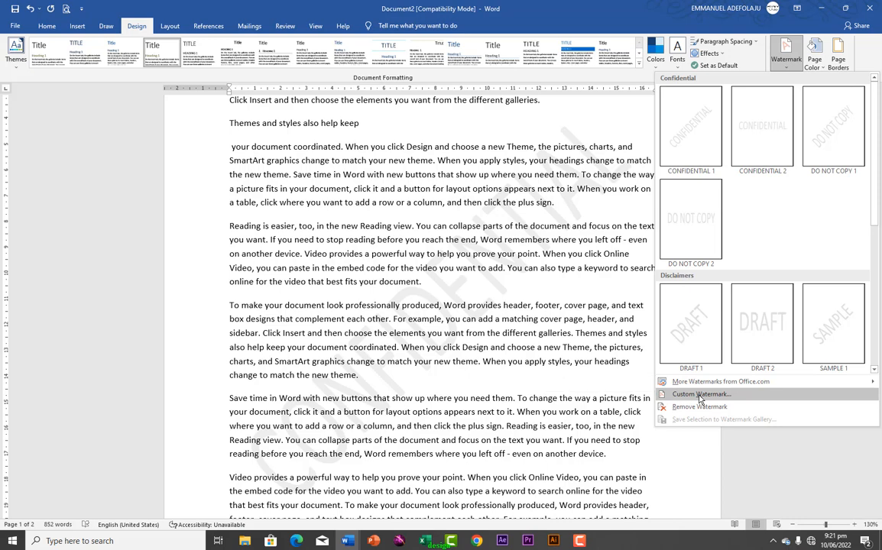
pyautogui.moveTo(759, 387)
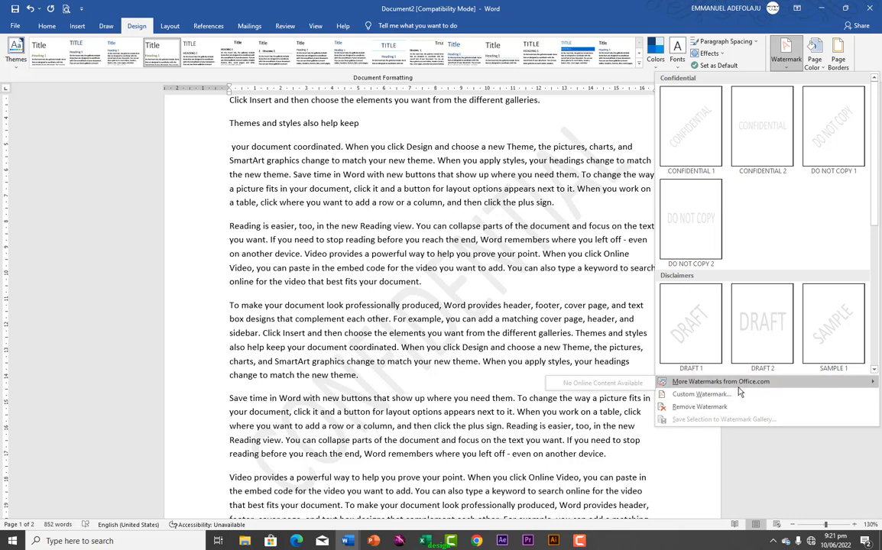
pyautogui.click(688, 398)
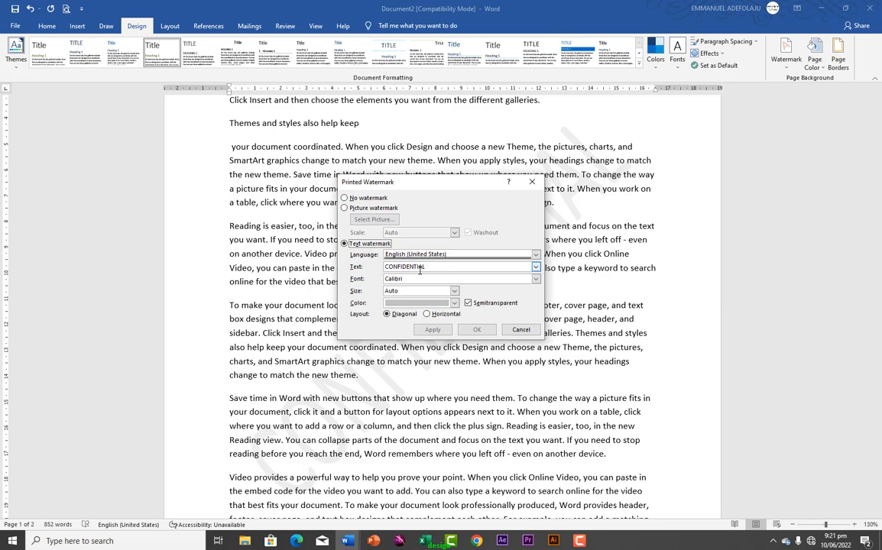
# Change the watermark text to TURNS MEDIA in red and apply it
pyautogui.moveTo(430, 267); pyautogui.dragTo(369, 259)
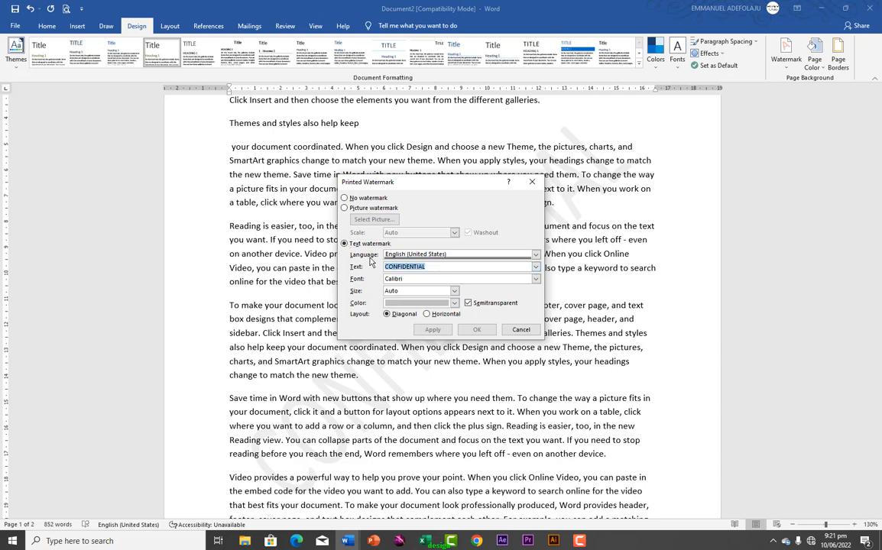
pyautogui.write('TURNS MEDIA')
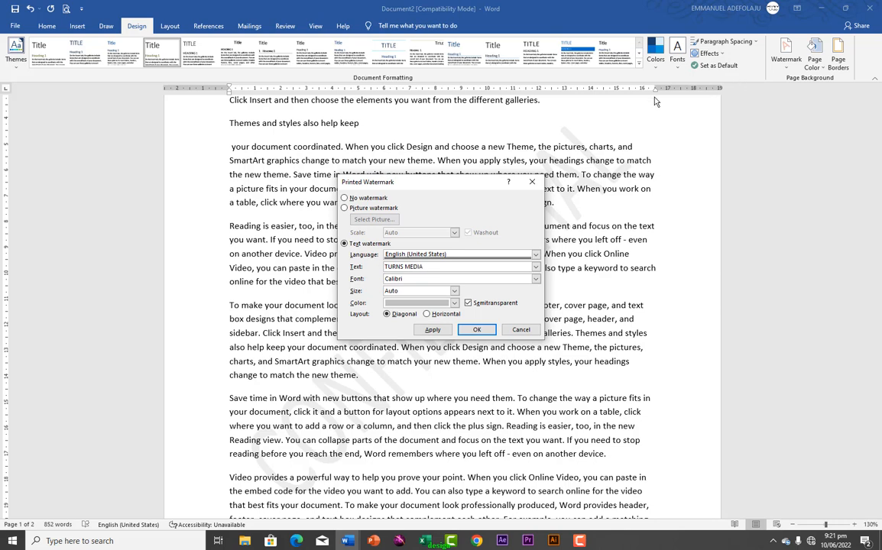
pyautogui.click(454, 303)
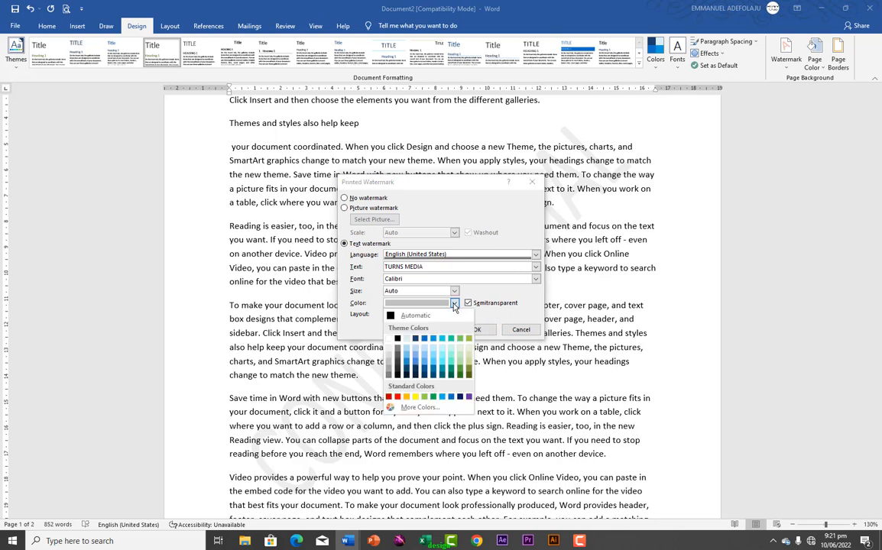
pyautogui.click(389, 398)
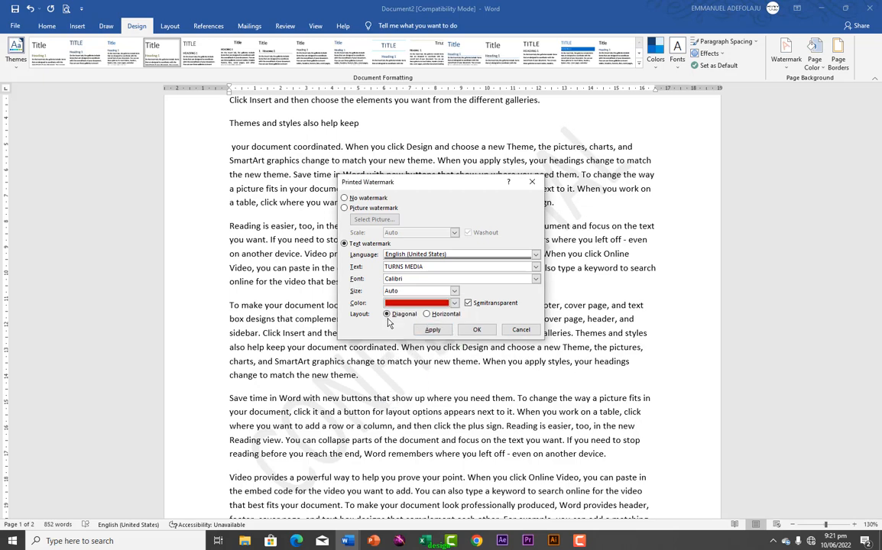
pyautogui.click(441, 332)
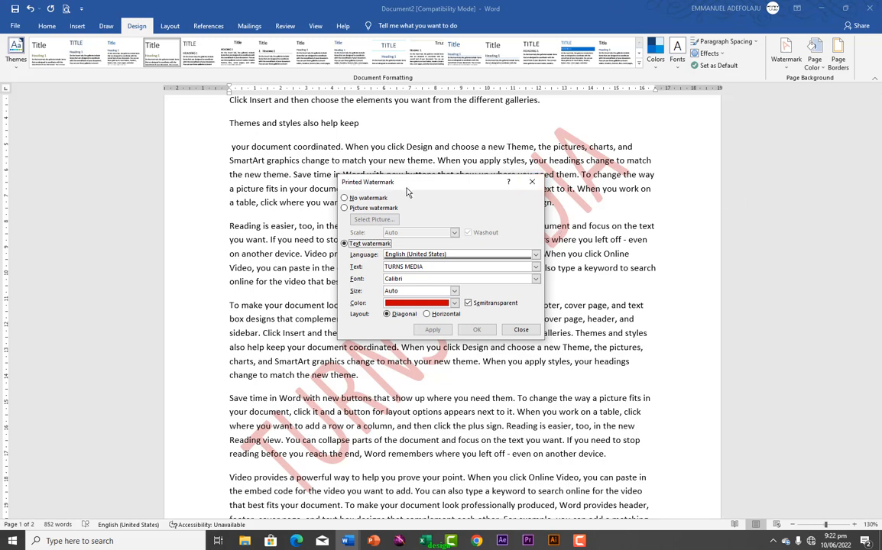
# Recolour the TURNS MEDIA watermark light grey (White, Background 1, Darker 25%) and apply it
pyautogui.moveTo(382, 182); pyautogui.dragTo(606, 242)
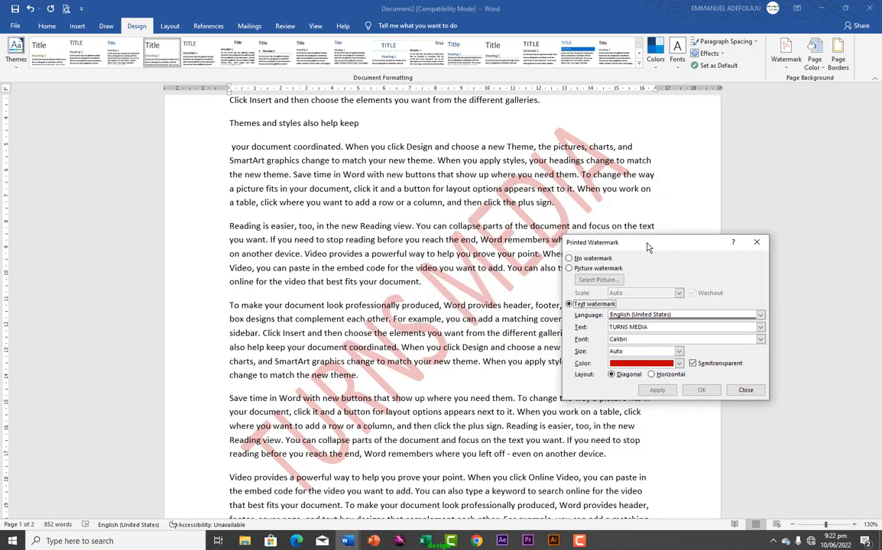
pyautogui.click(679, 364)
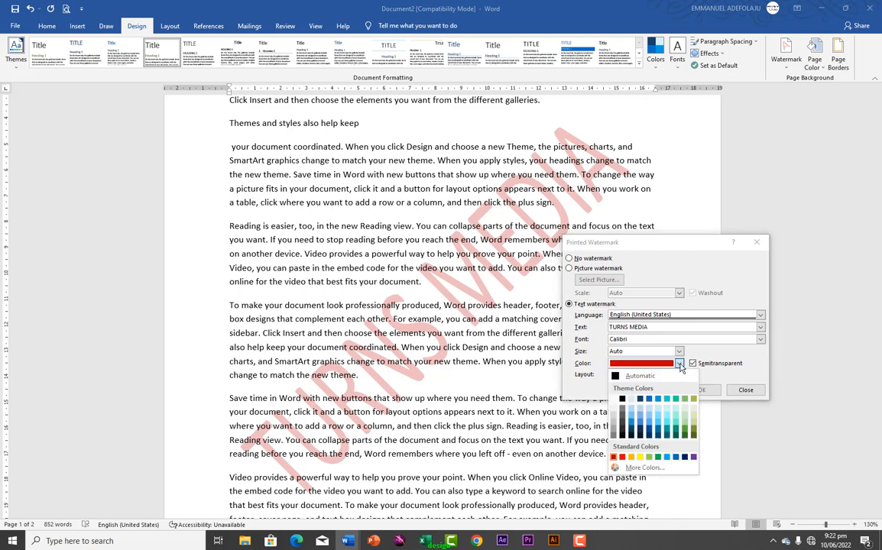
pyautogui.click(615, 425)
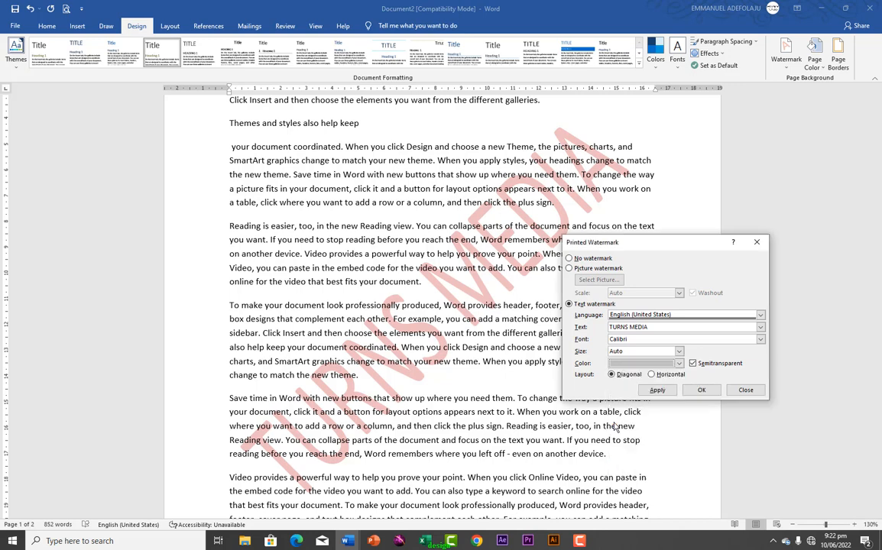
pyautogui.click(657, 390)
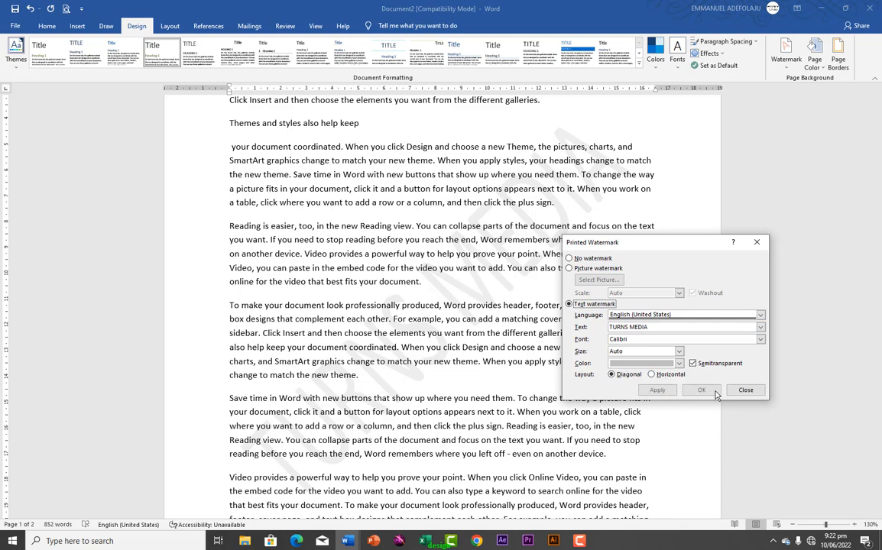
# Switch to a picture watermark of the pexels-cottonbro-6334768 photo, apply it and close the dialog
pyautogui.click(570, 269)
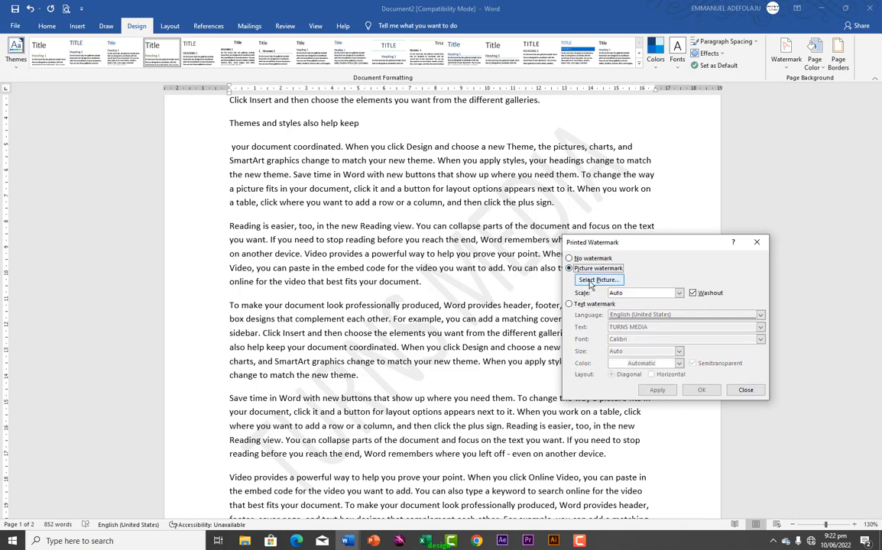
pyautogui.click(590, 282)
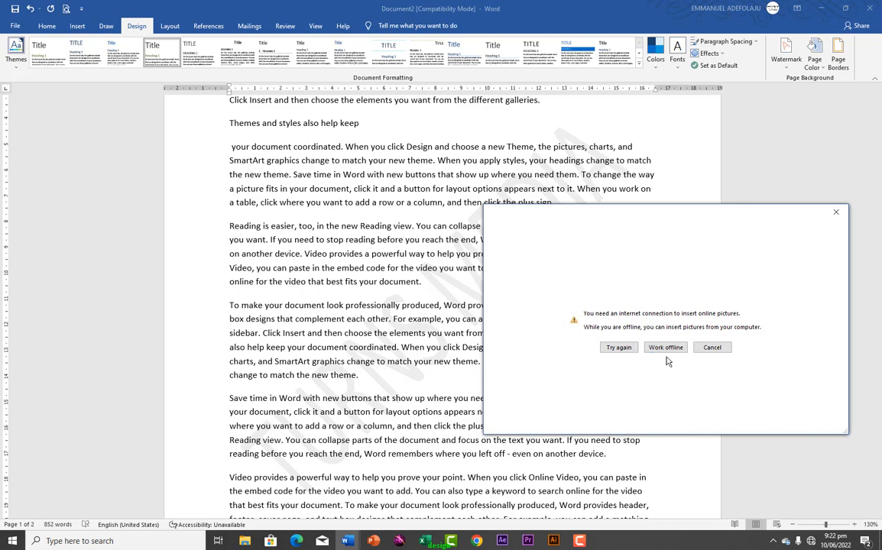
pyautogui.click(666, 349)
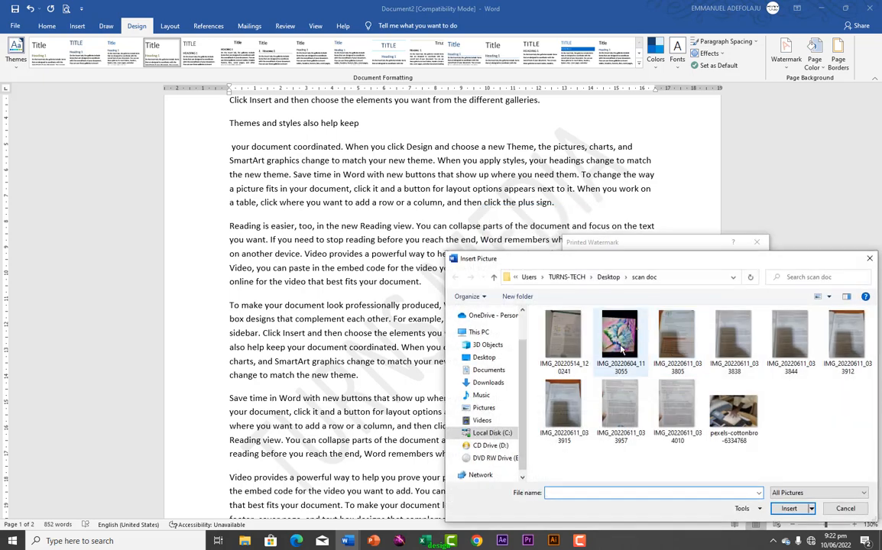
pyautogui.click(711, 436)
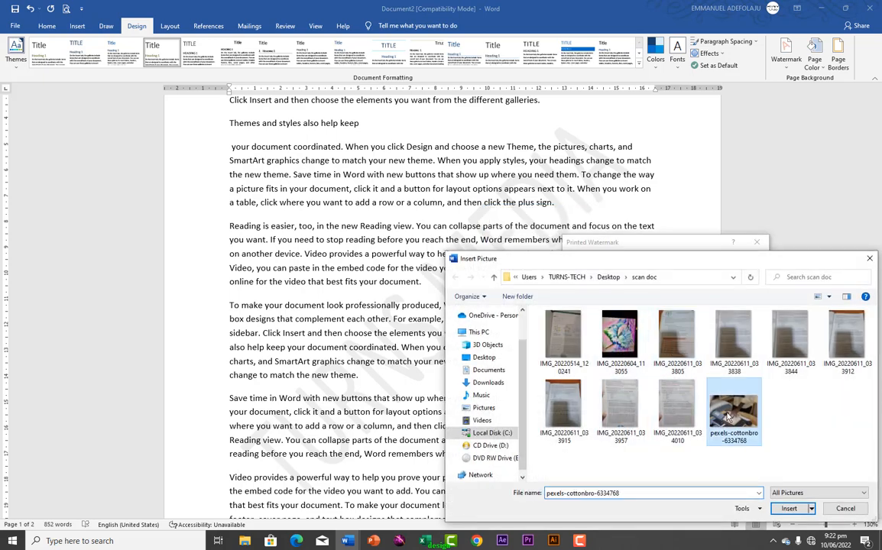
pyautogui.click(787, 516)
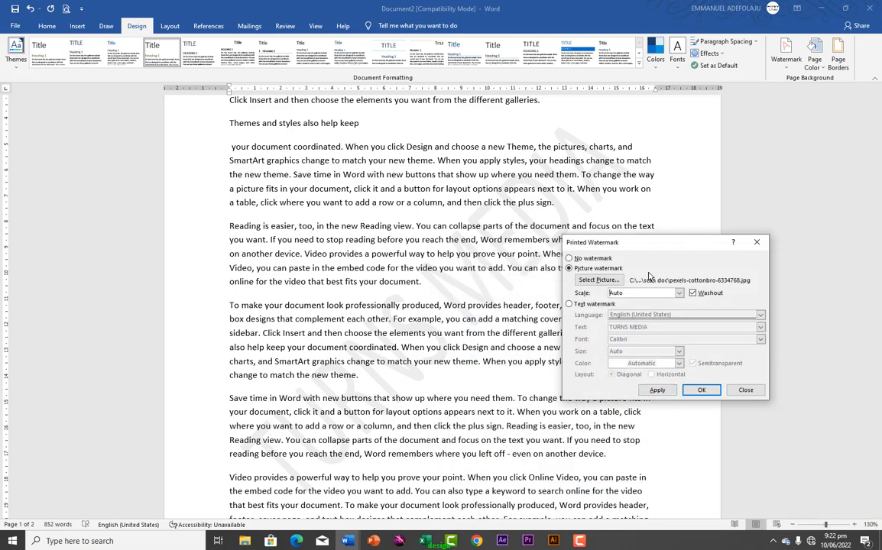
pyautogui.click(658, 392)
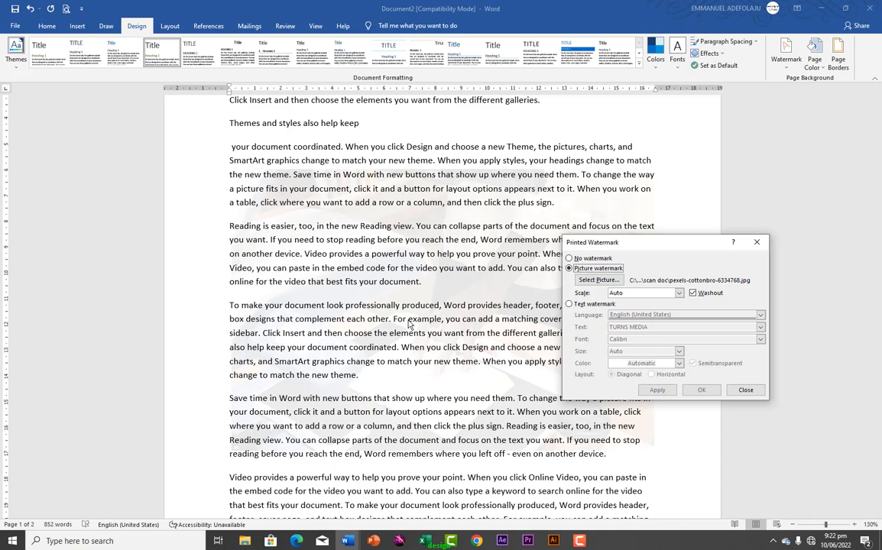
pyautogui.click(753, 392)
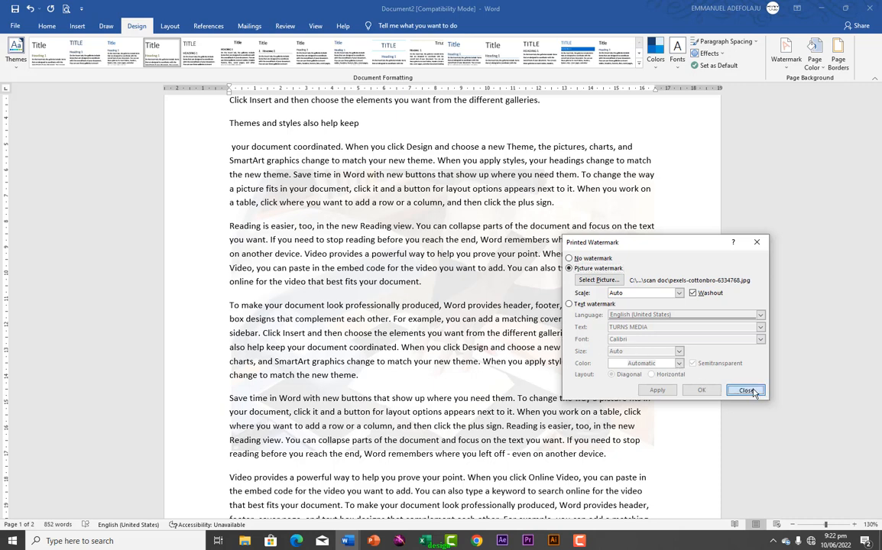
pyautogui.click(785, 68)
pyautogui.click(785, 68)
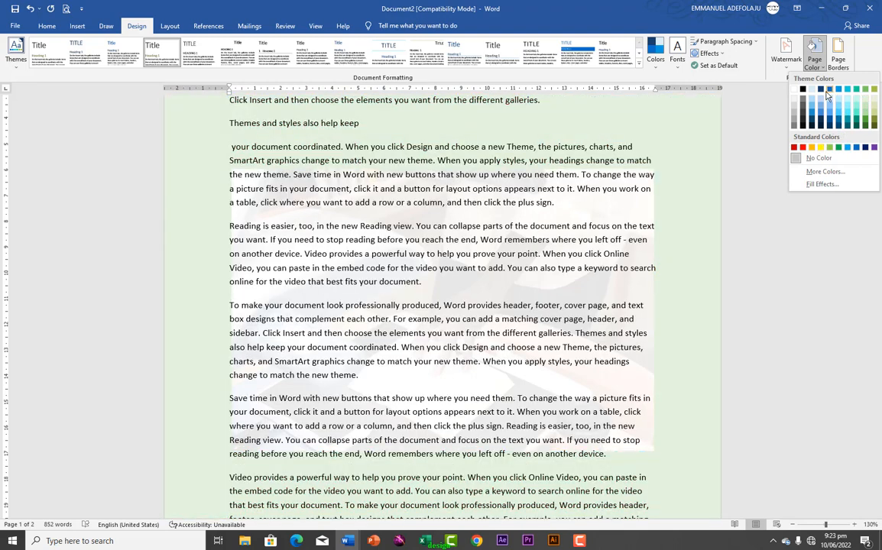
# Set the page background to the Paper bag texture in Fill Effects, after briefly trying Canvas
pyautogui.click(816, 174)
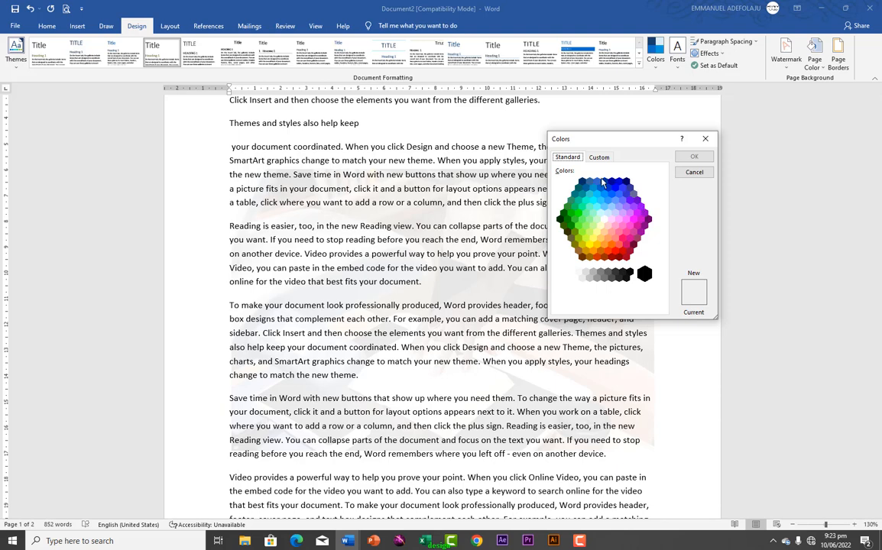
pyautogui.click(694, 174)
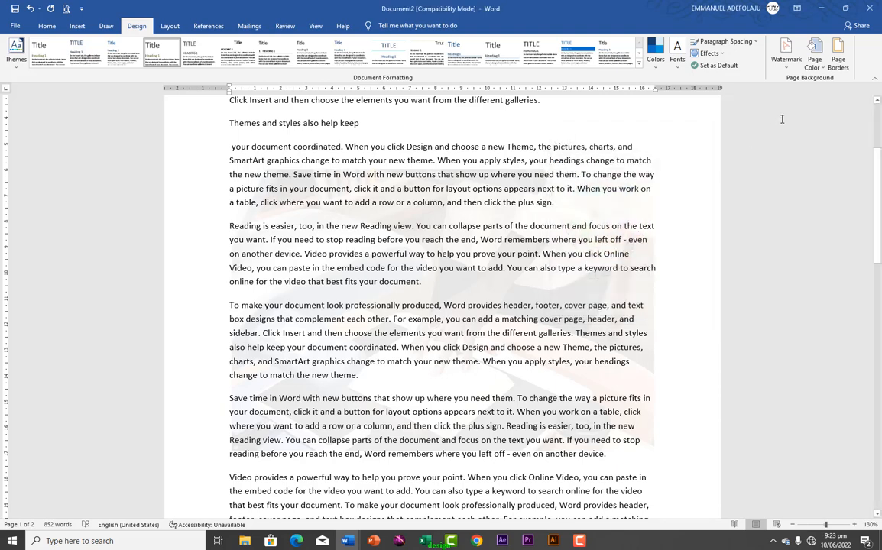
pyautogui.click(823, 71)
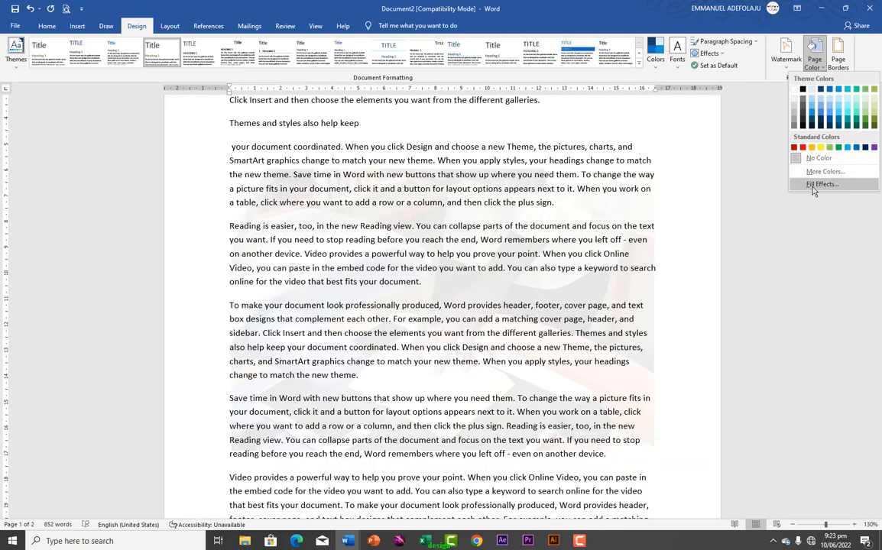
pyautogui.click(813, 189)
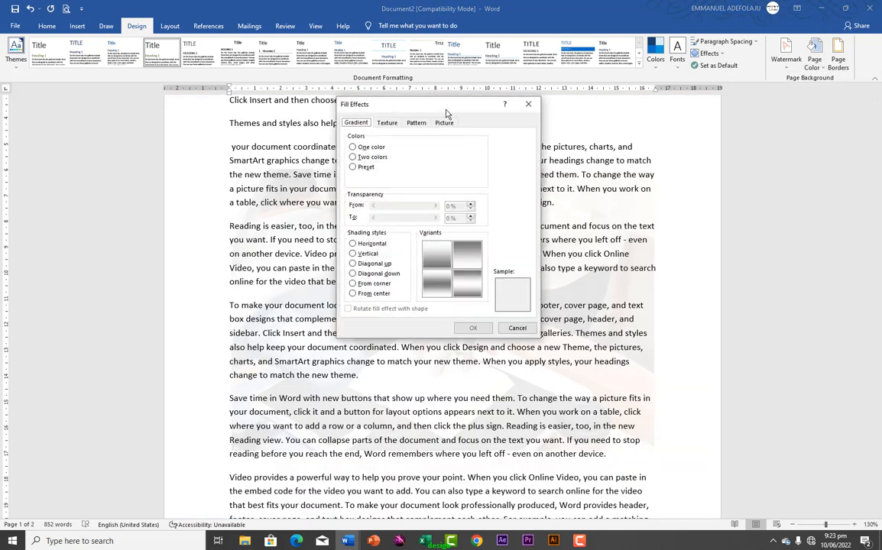
pyautogui.moveTo(447, 113); pyautogui.dragTo(713, 128)
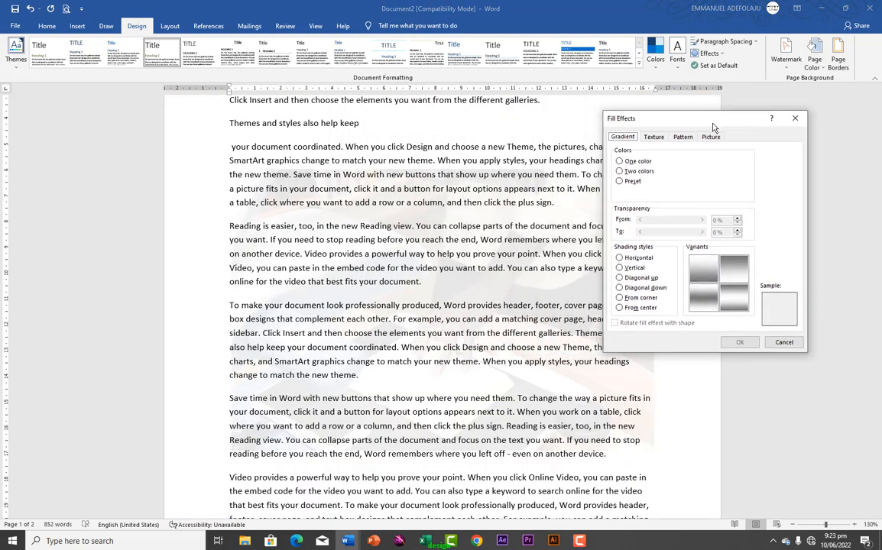
pyautogui.click(653, 139)
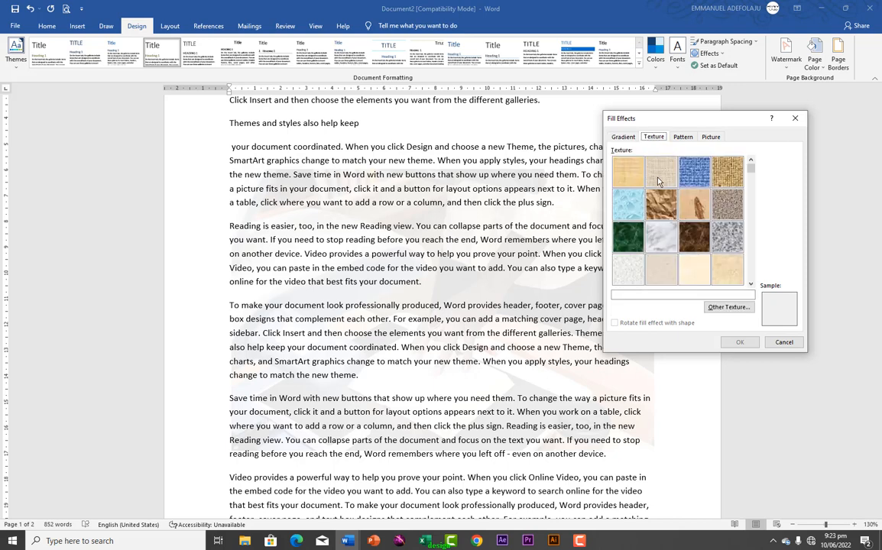
pyautogui.click(661, 180)
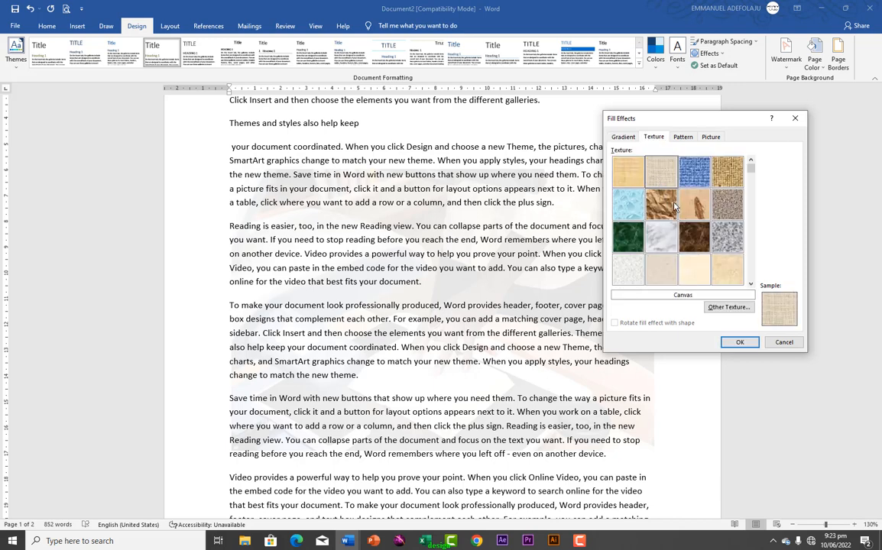
pyautogui.click(661, 205)
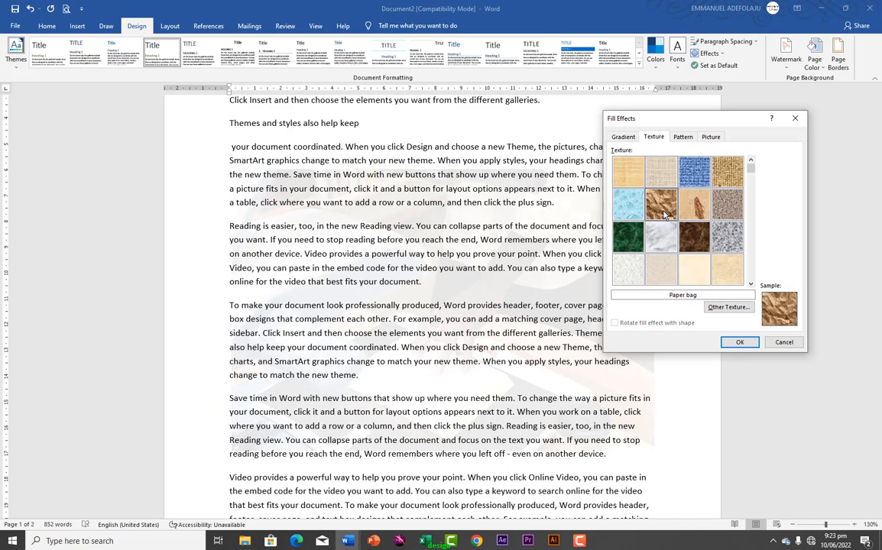
pyautogui.click(736, 345)
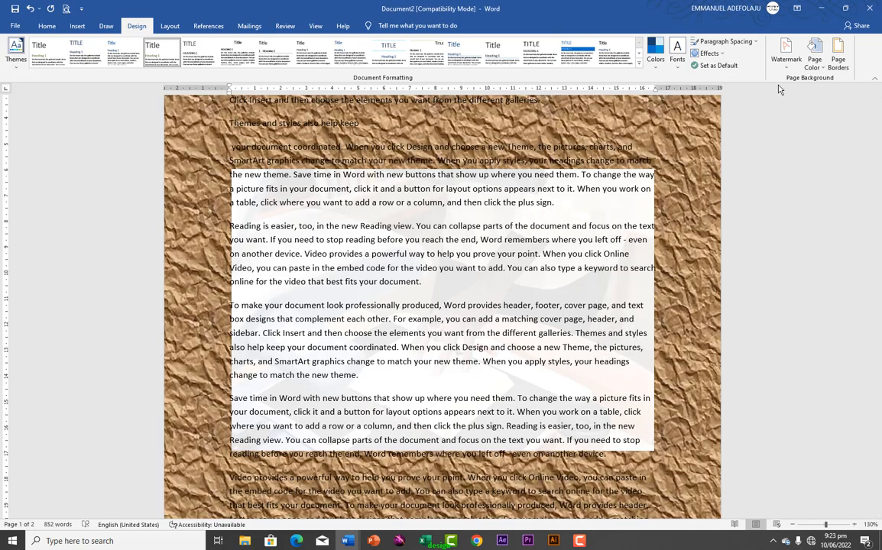
# Set the page background to the light upward diagonal-stripes pattern
pyautogui.click(814, 61)
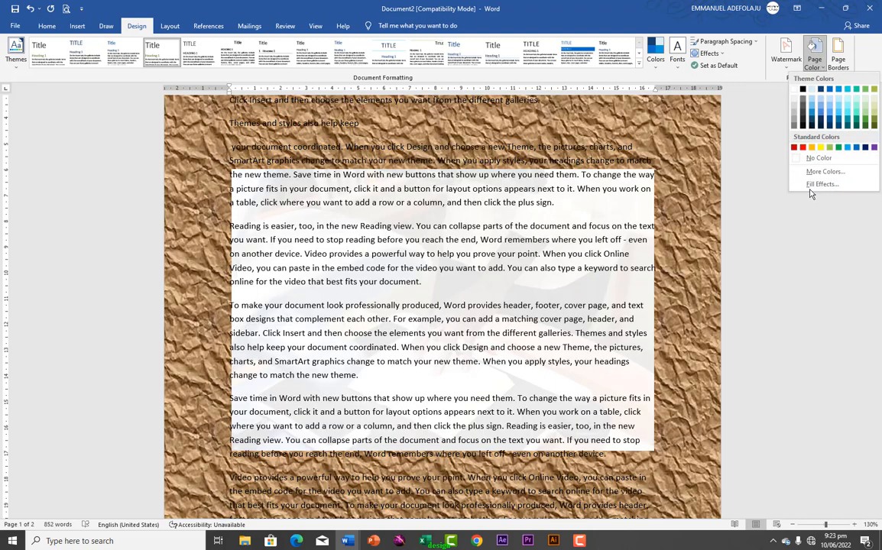
pyautogui.click(814, 184)
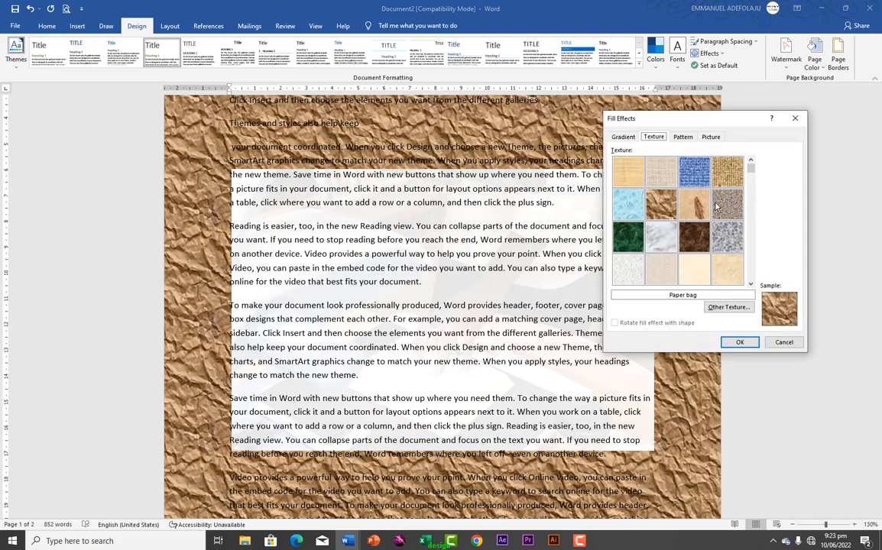
pyautogui.click(682, 138)
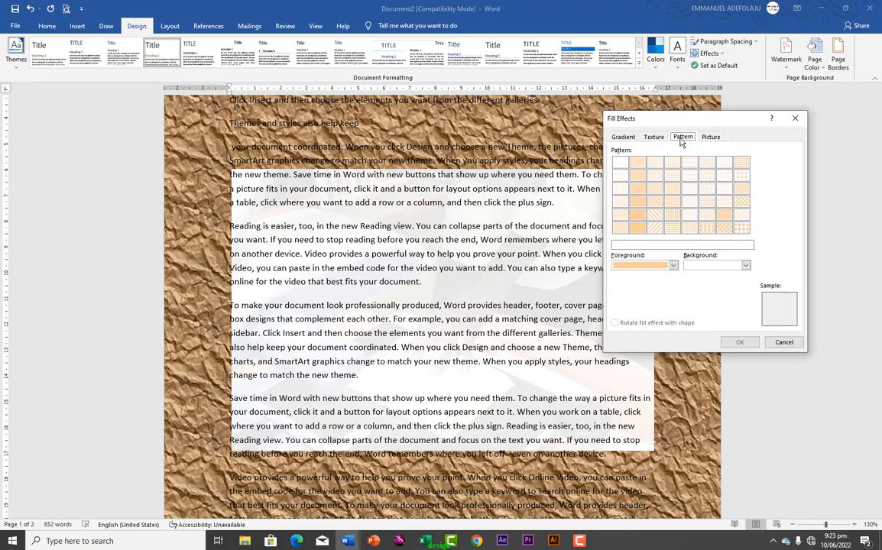
pyautogui.click(653, 183)
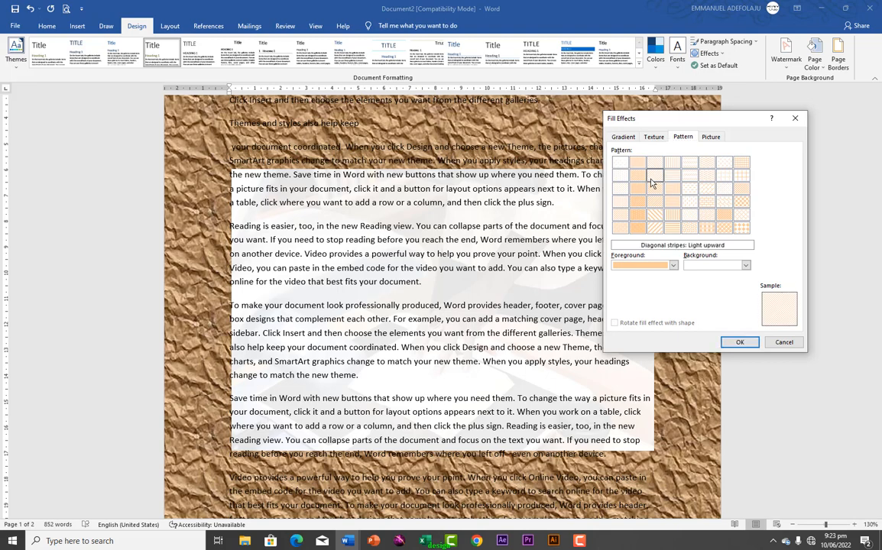
pyautogui.click(740, 344)
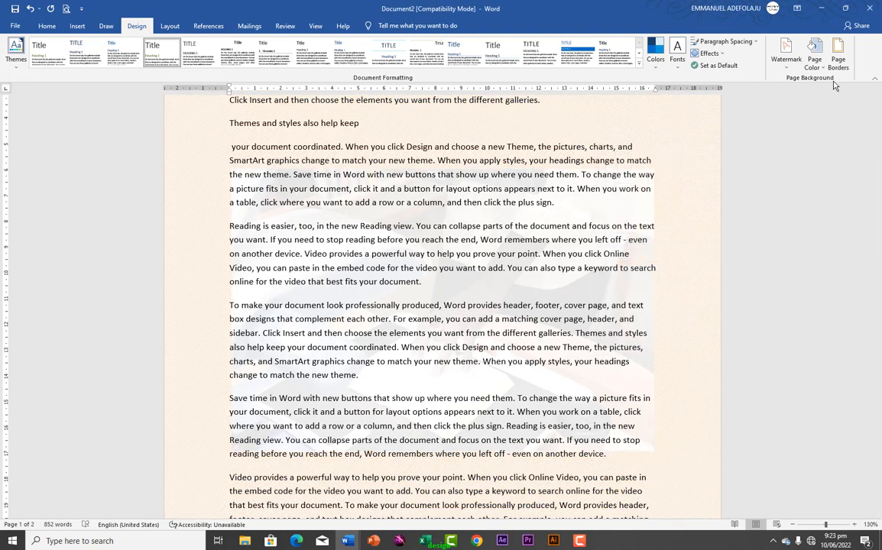
# Fill the page background with the pexels-cottonbro-6334768 photo as a picture fill
pyautogui.click(815, 65)
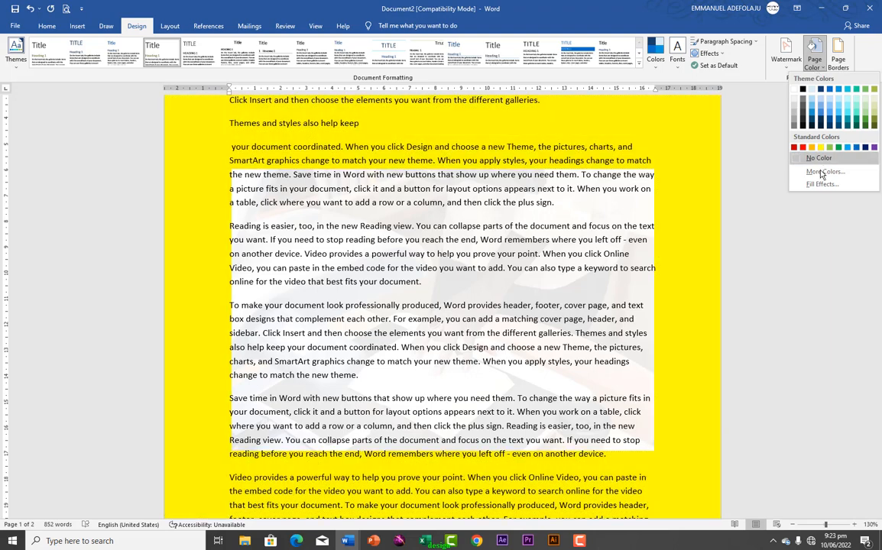
pyautogui.click(822, 185)
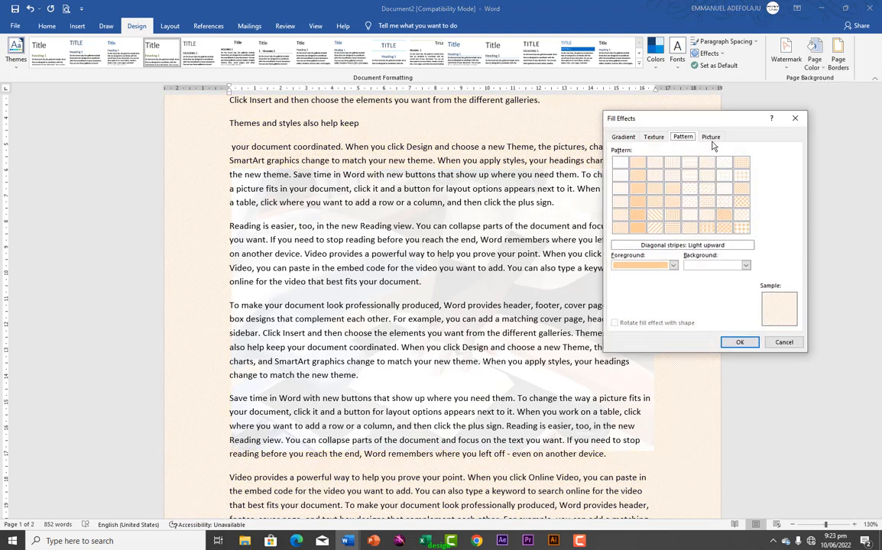
pyautogui.click(711, 139)
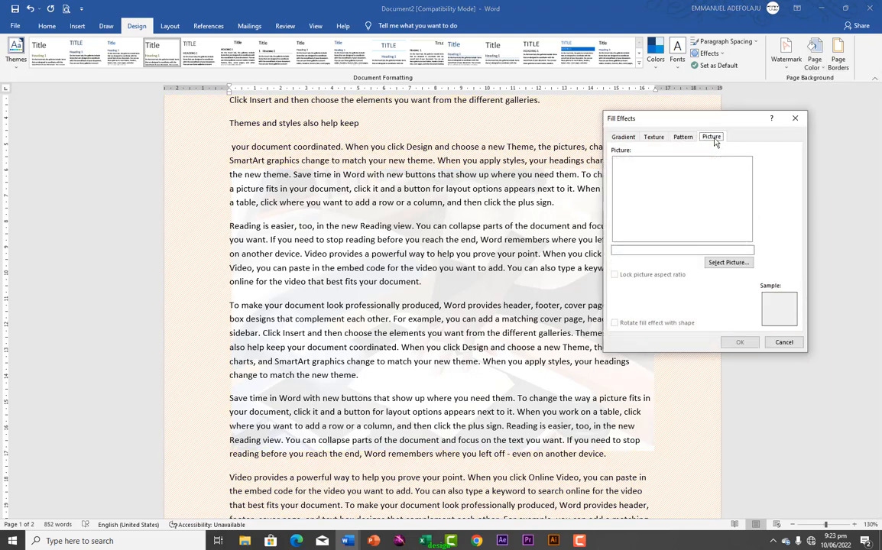
pyautogui.click(723, 263)
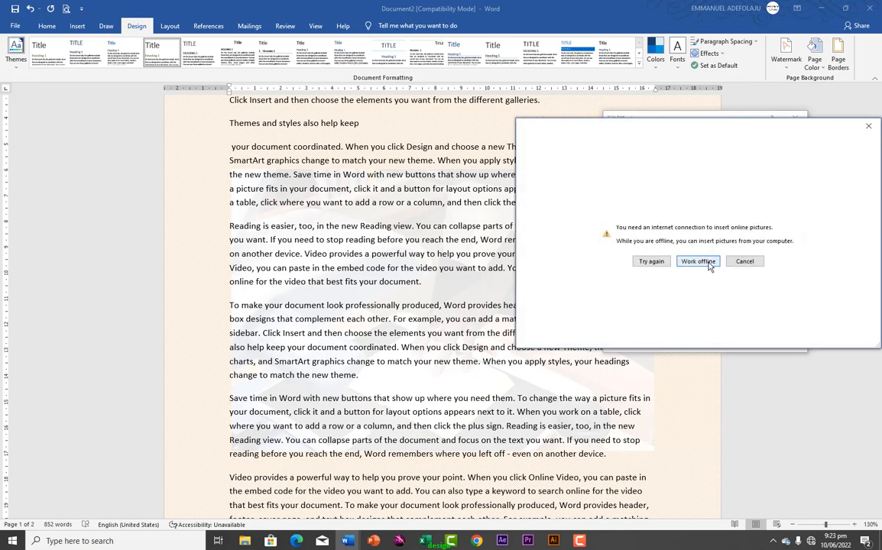
pyautogui.click(717, 262)
pyautogui.click(722, 286)
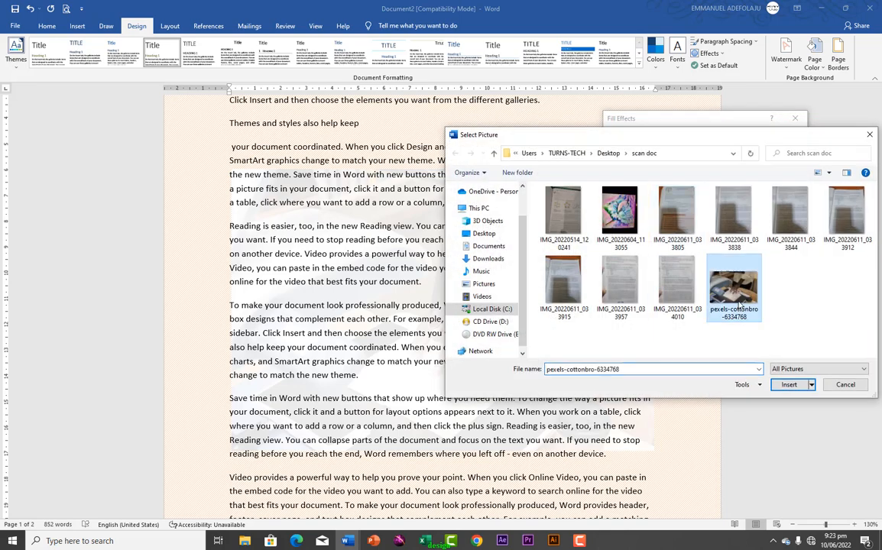
pyautogui.click(788, 385)
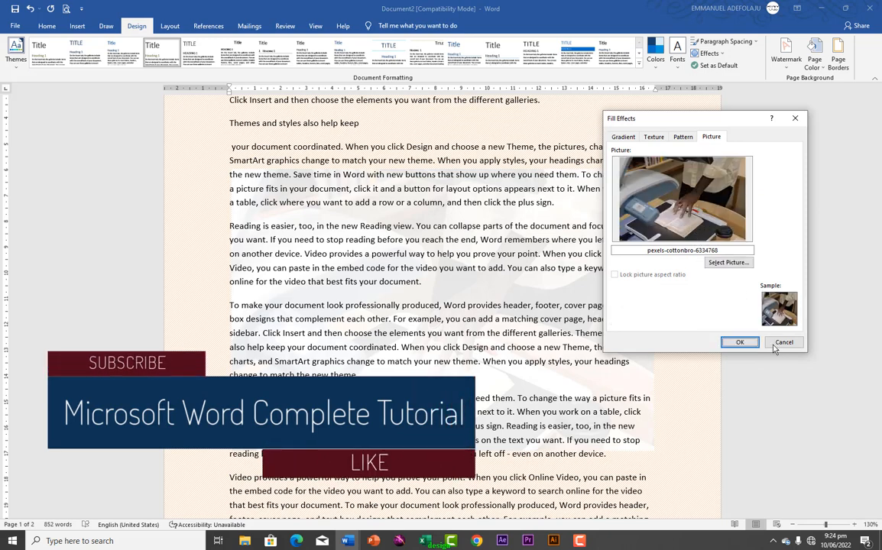
pyautogui.click(736, 342)
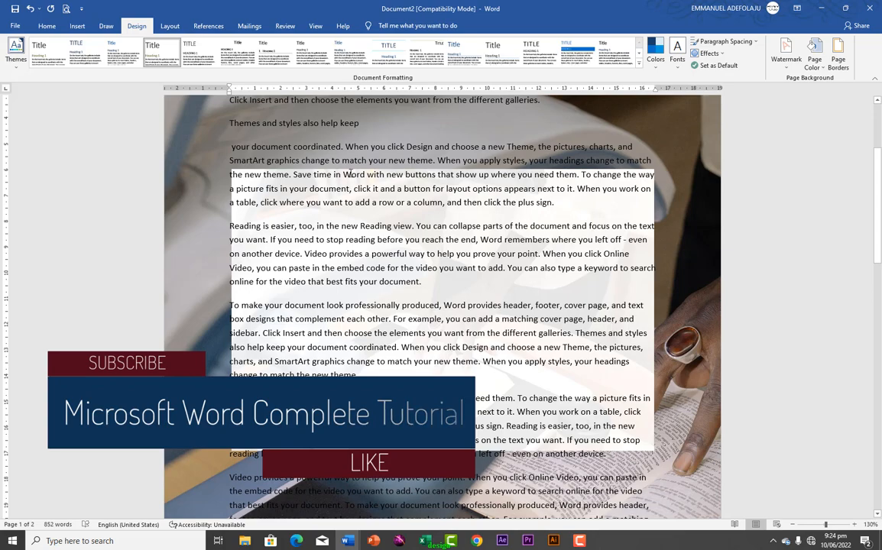
# Choose the white Page Color swatch to remove the photo background
pyautogui.scroll(-8, 483, 234)
pyautogui.scroll(-12, 483, 234)
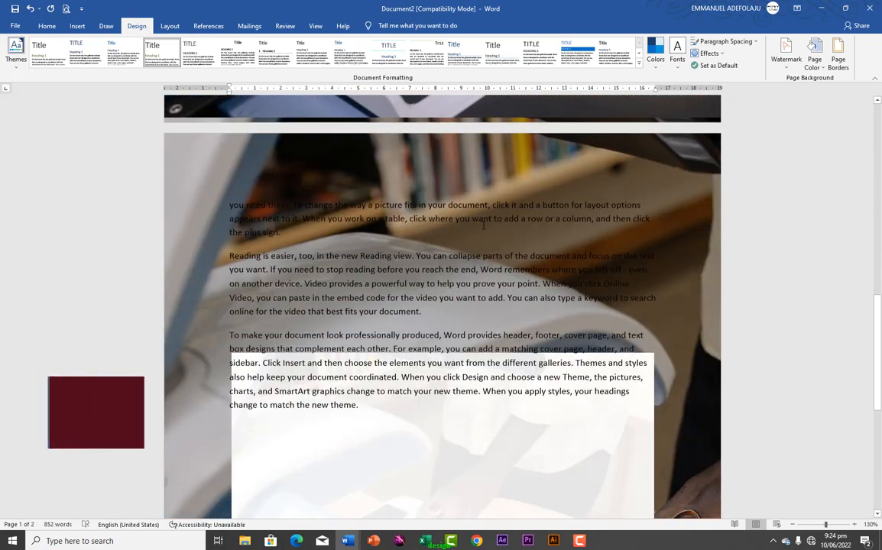
pyautogui.scroll(15, 483, 228)
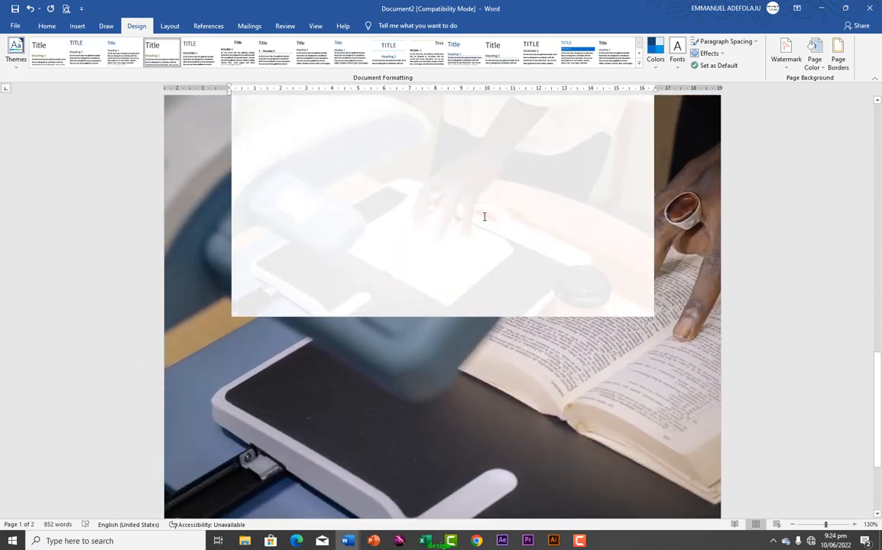
pyautogui.scroll(3, 485, 217)
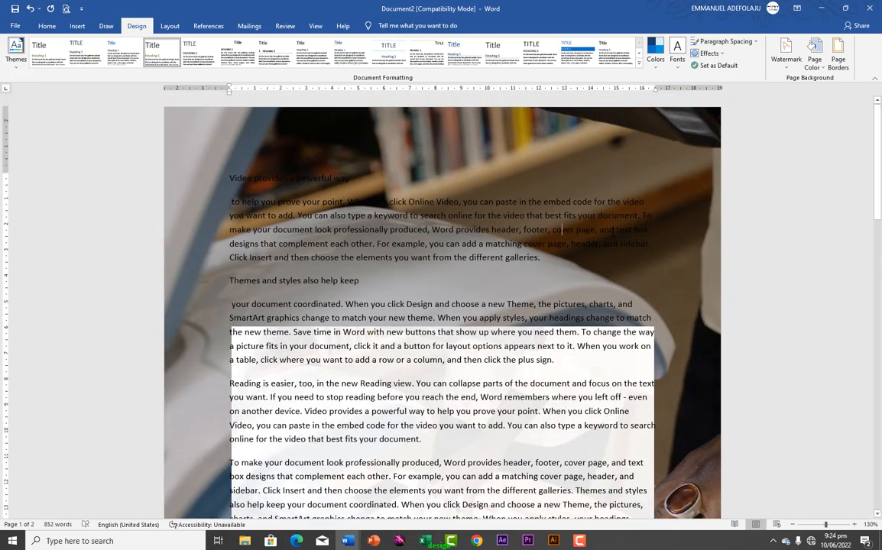
pyautogui.click(815, 52)
pyautogui.click(794, 94)
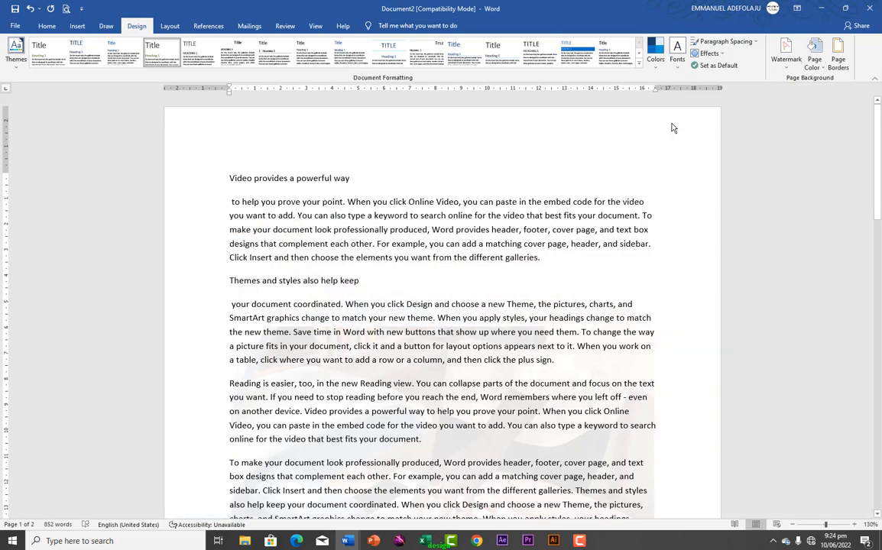
# Apply a 3-D, 3 pt thick-thin double-line page border to 'This section - First page only'
pyautogui.click(842, 68)
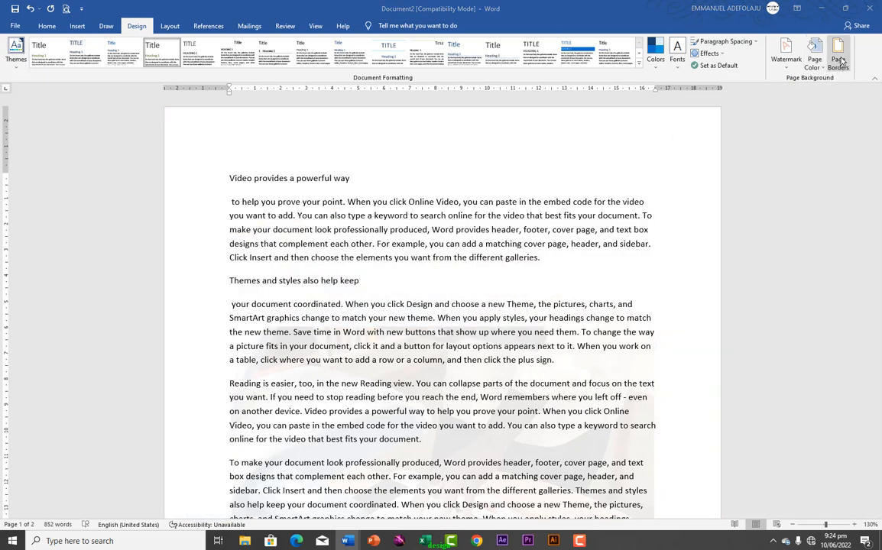
pyautogui.moveTo(449, 162)
pyautogui.mouseDown()
pyautogui.moveTo(855, 158)
pyautogui.moveTo(635, 143)
pyautogui.mouseUp()
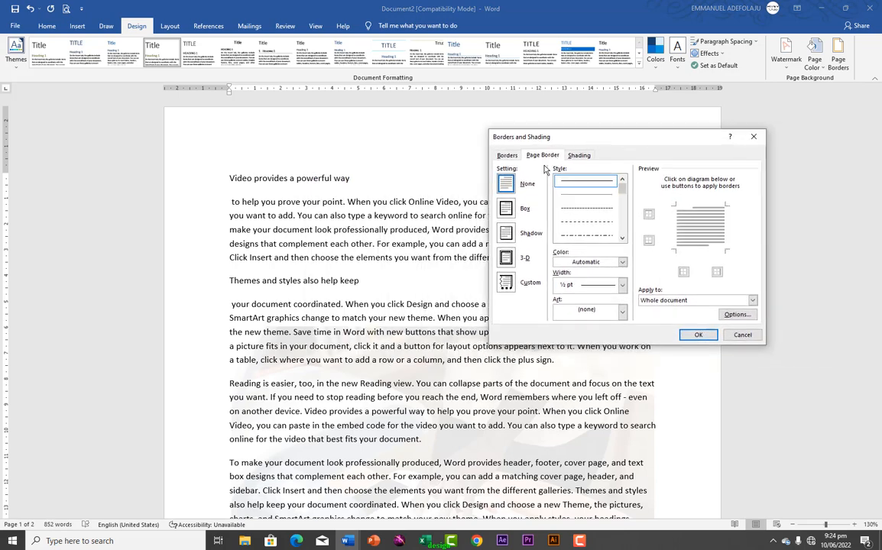
pyautogui.click(507, 259)
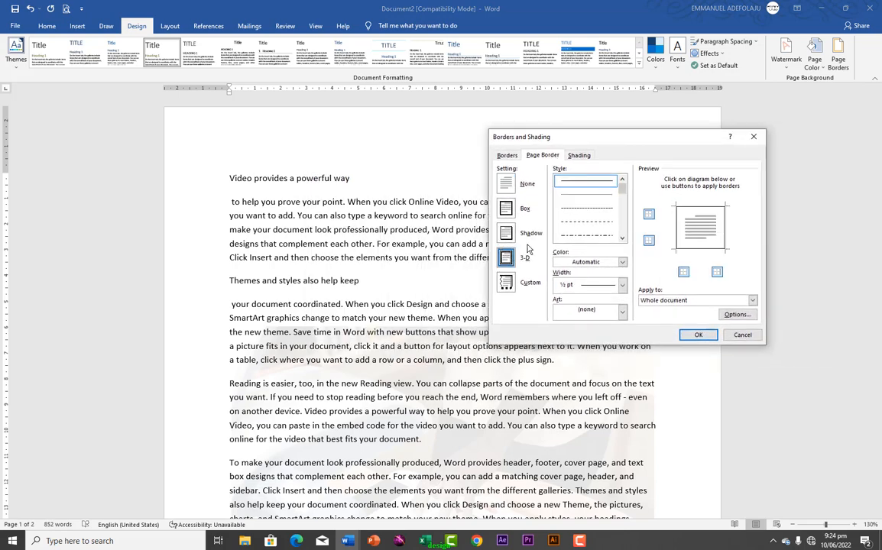
pyautogui.moveTo(623, 191)
pyautogui.mouseDown()
pyautogui.moveTo(623, 235)
pyautogui.moveTo(622, 209)
pyautogui.mouseUp()
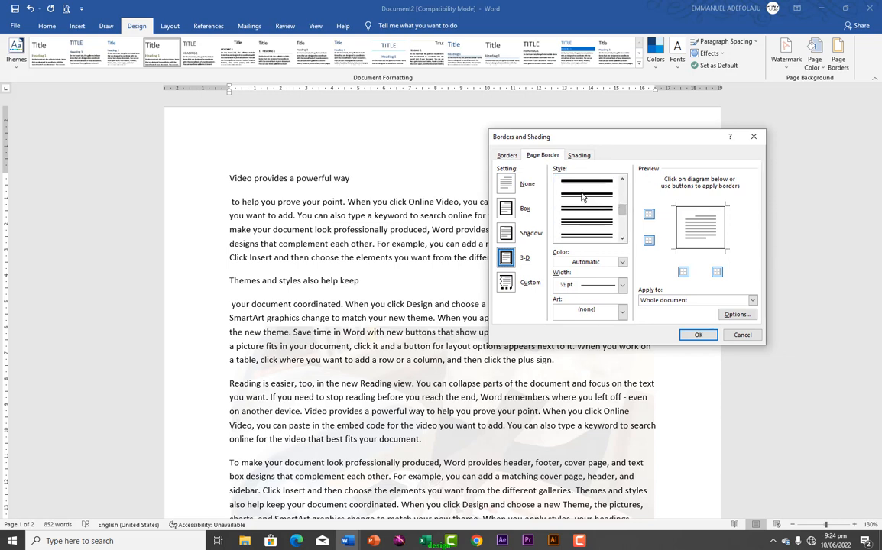
pyautogui.click(577, 234)
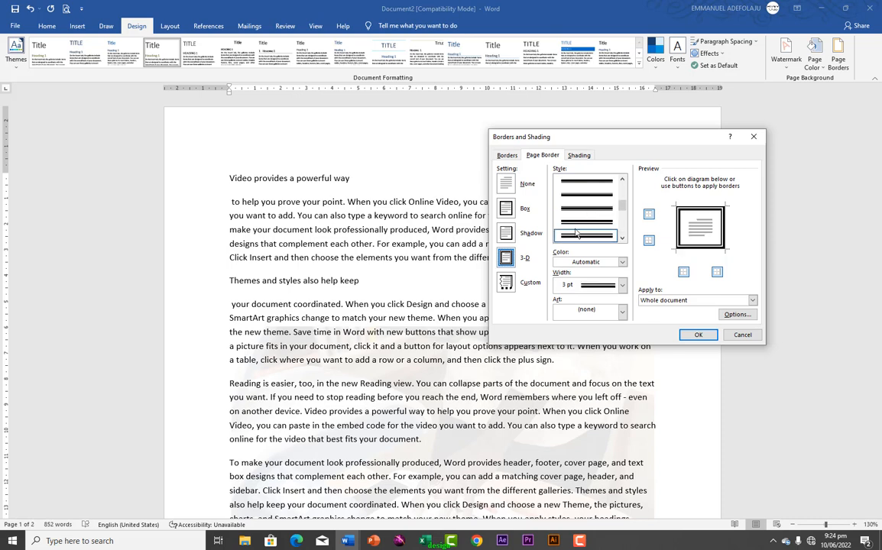
pyautogui.click(752, 301)
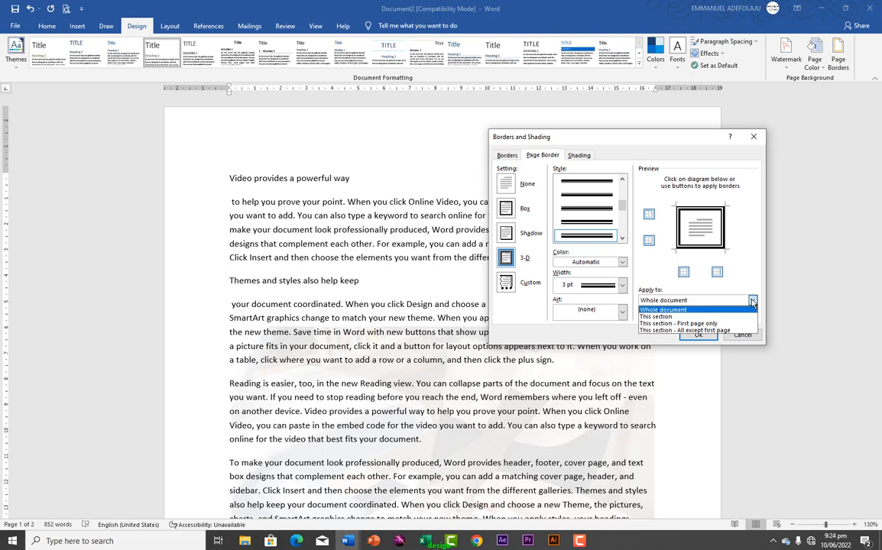
pyautogui.click(700, 326)
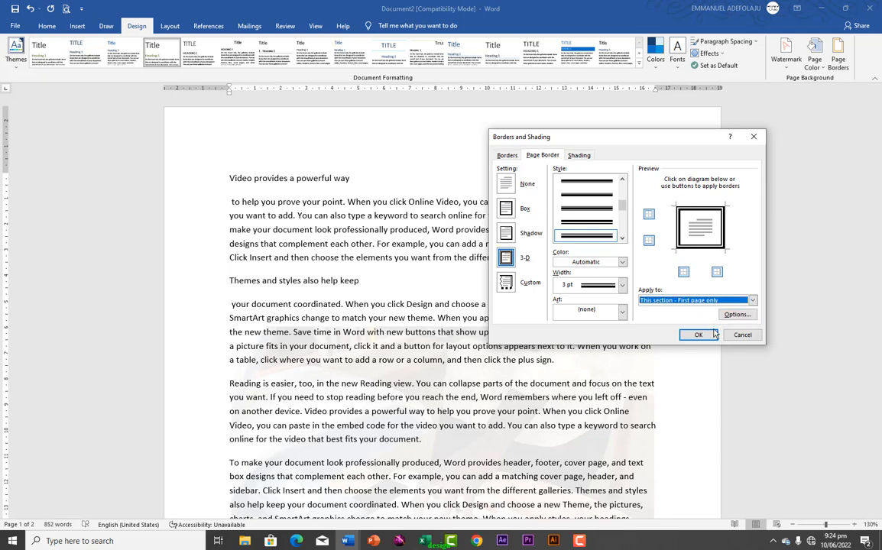
pyautogui.click(704, 337)
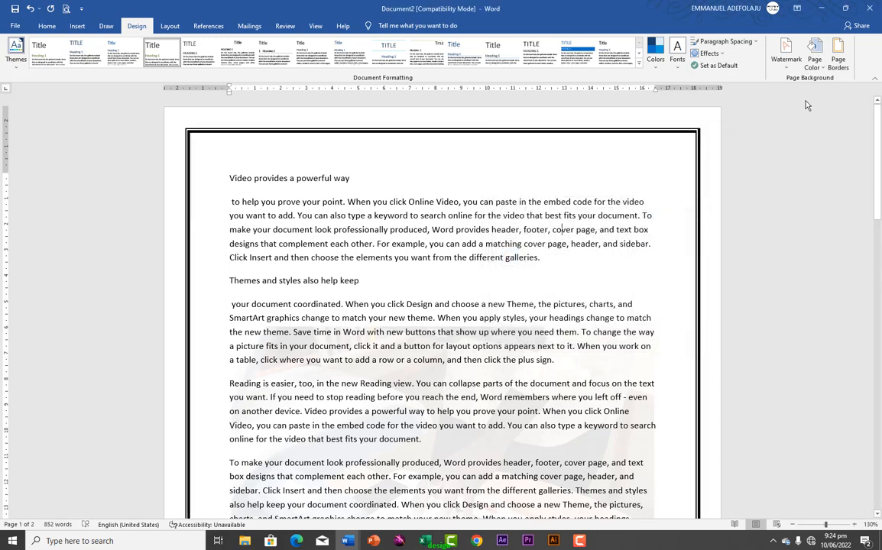
# Pick the red apples art border and reduce its width to 13 pt
pyautogui.click(838, 55)
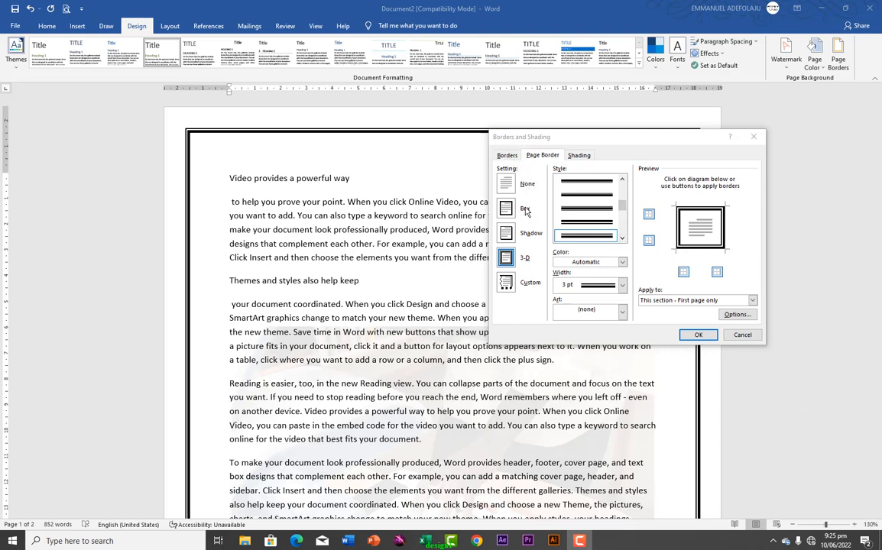
pyautogui.click(506, 259)
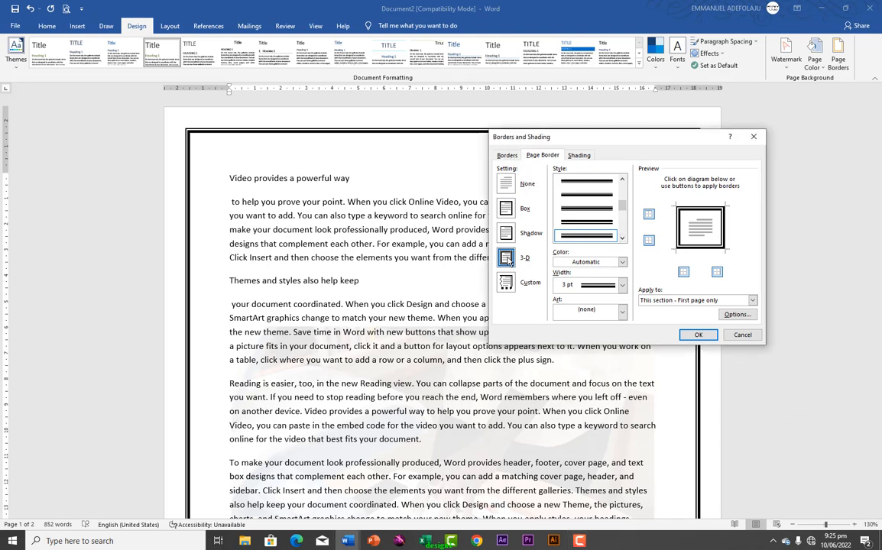
pyautogui.click(623, 313)
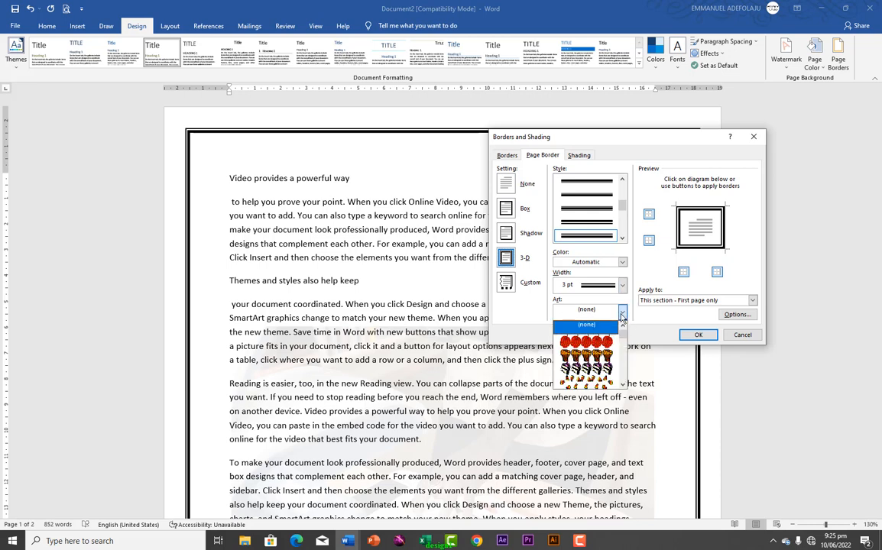
pyautogui.moveTo(623, 330)
pyautogui.mouseDown()
pyautogui.moveTo(623, 354)
pyautogui.moveTo(620, 331)
pyautogui.mouseUp()
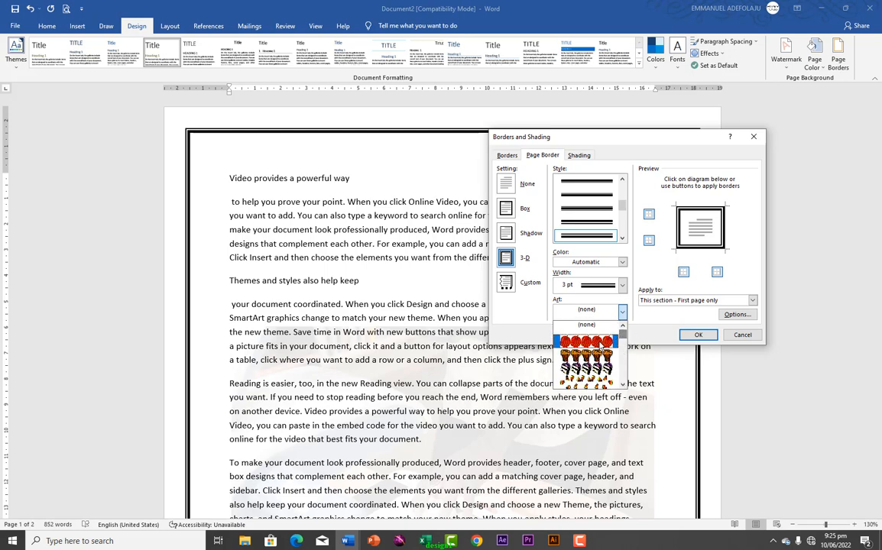
pyautogui.click(581, 342)
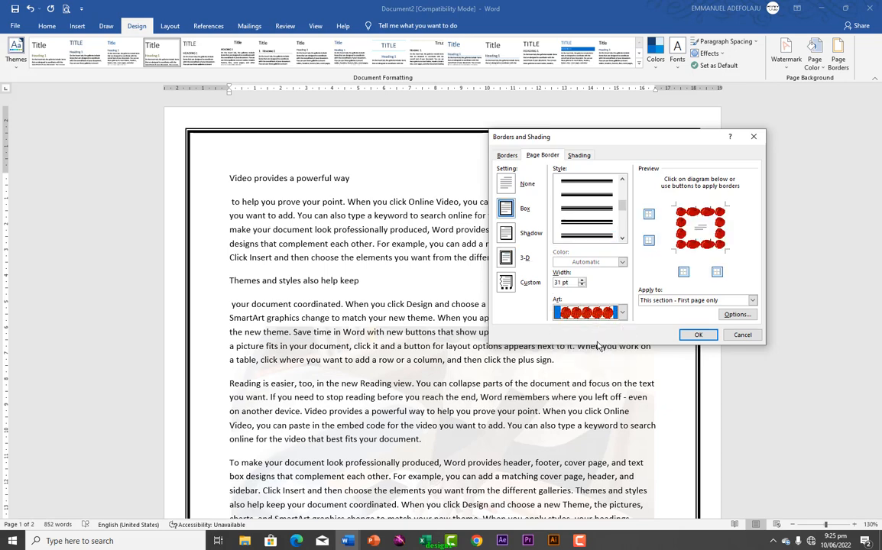
pyautogui.click(581, 286)
pyautogui.click(581, 285)
pyautogui.click(581, 286)
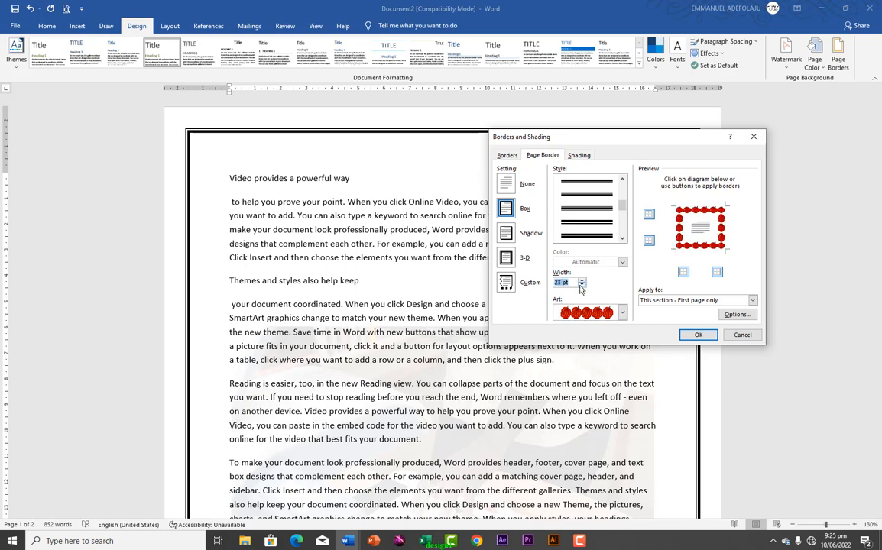
pyautogui.click(581, 285)
pyautogui.click(580, 286)
pyautogui.click(581, 286)
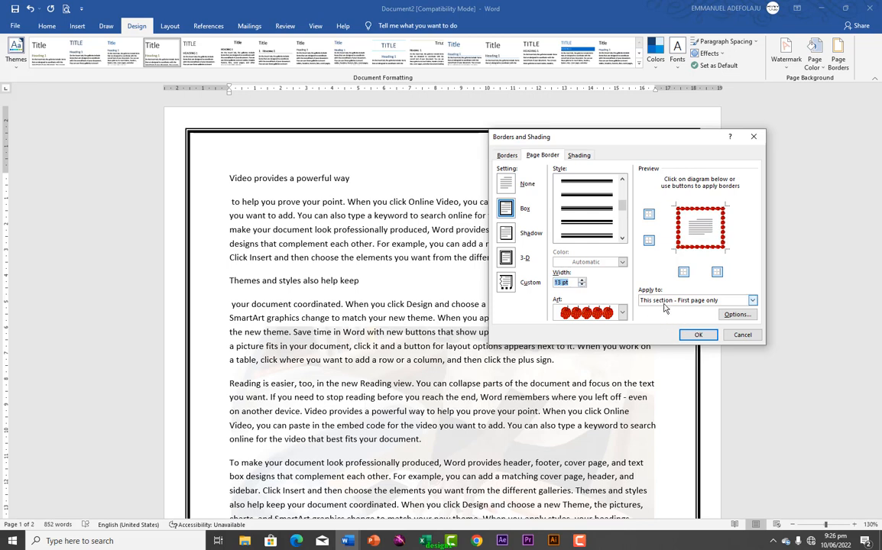
# Apply the apple border to the first page only, then check both pages
pyautogui.click(752, 301)
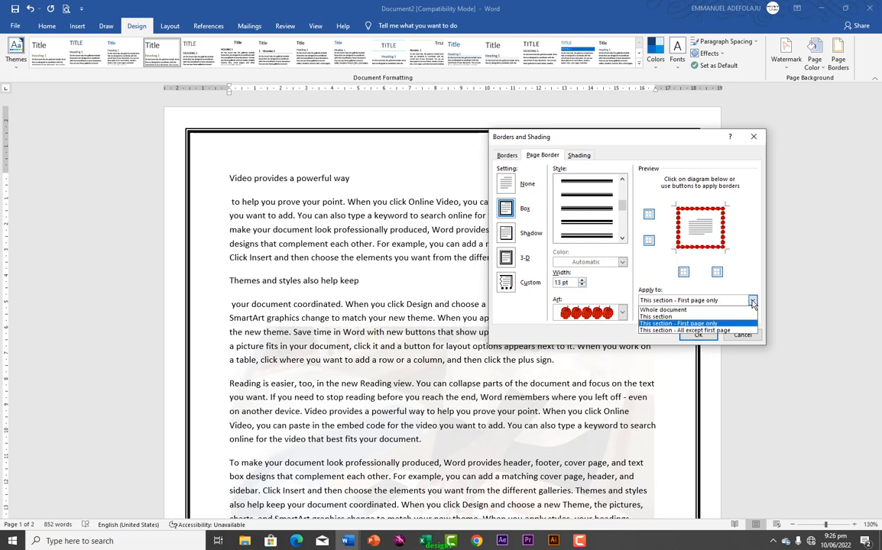
pyautogui.click(693, 324)
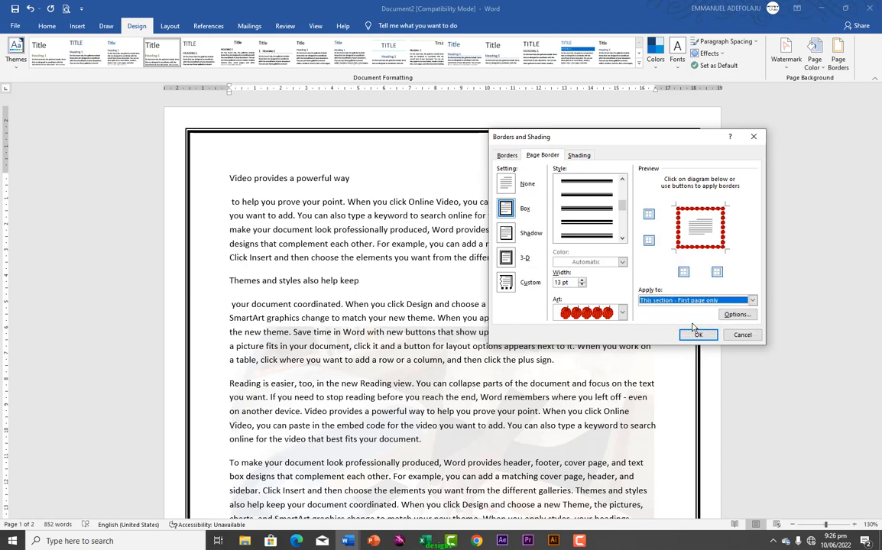
pyautogui.click(699, 336)
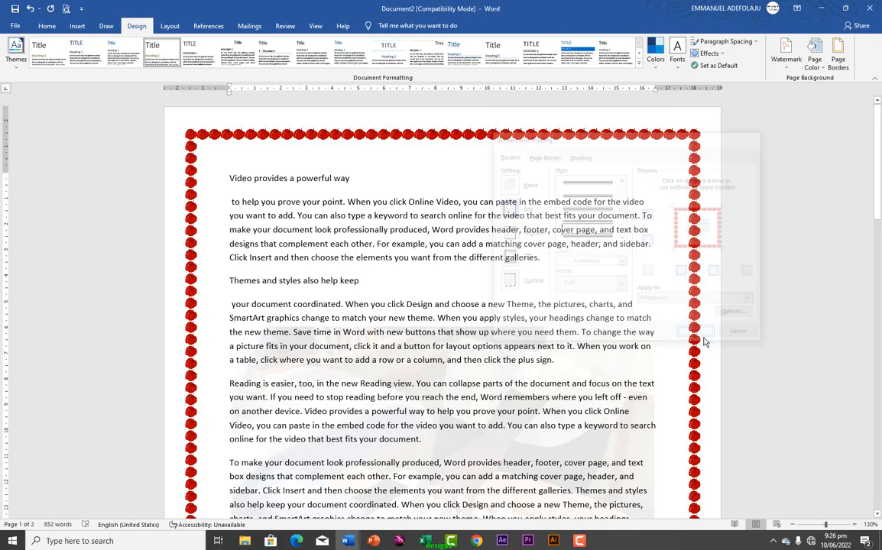
pyautogui.scroll(-20, 500, 275)
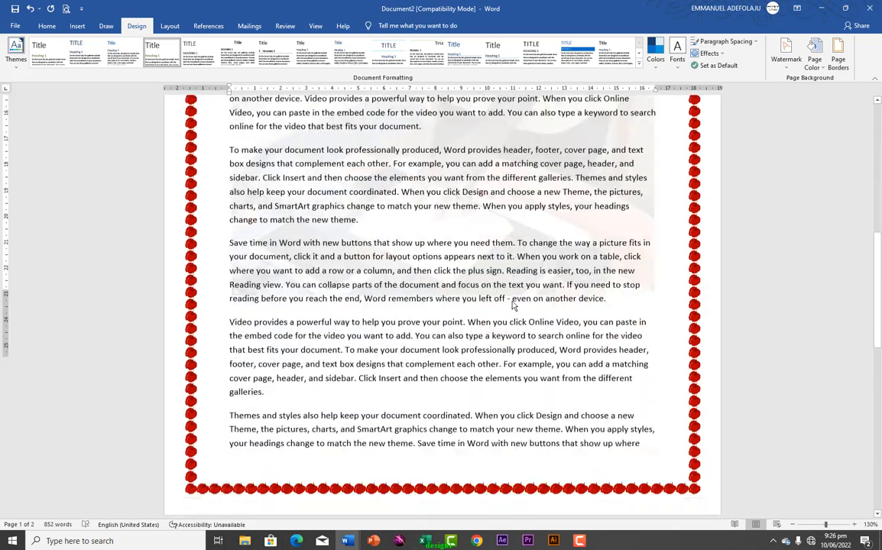
pyautogui.scroll(-5, 517, 291)
pyautogui.scroll(20, 517, 288)
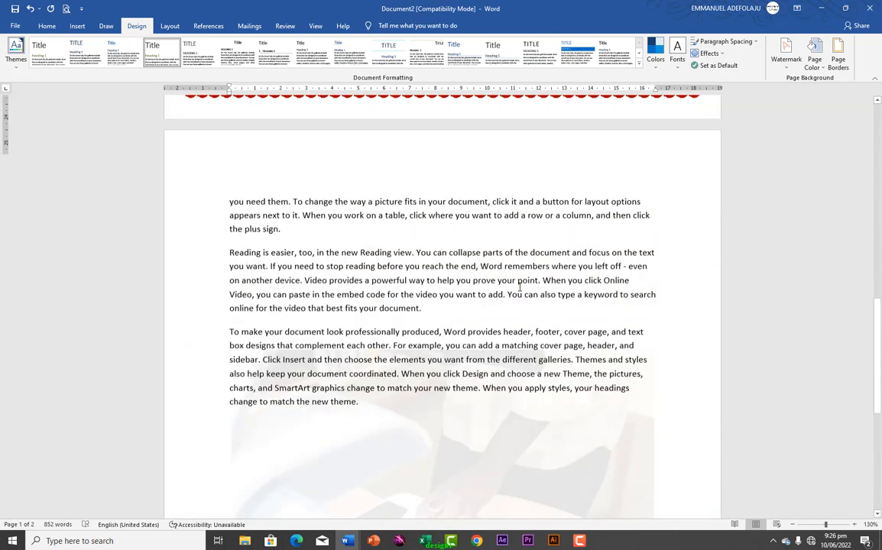
pyautogui.scroll(10, 517, 285)
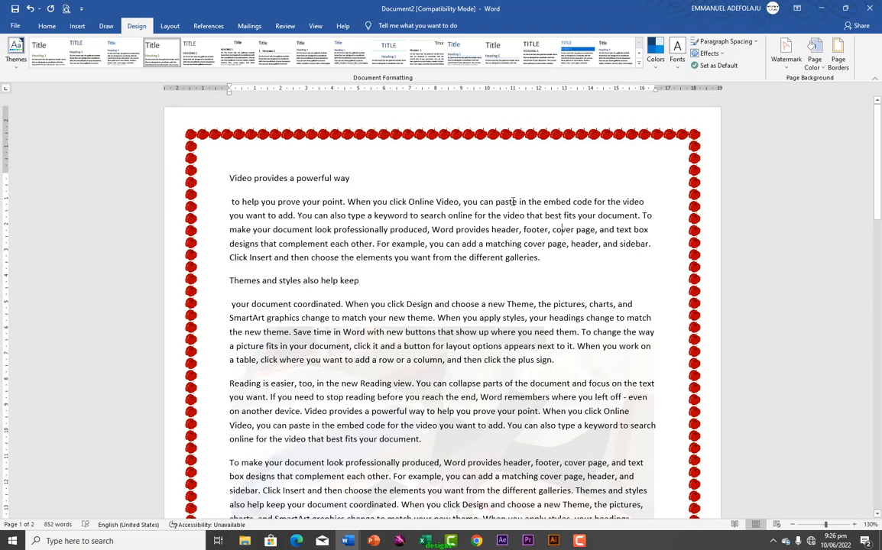
# Apply the Narrow margin preset, 1.27 cm on every side
pyautogui.click(168, 27)
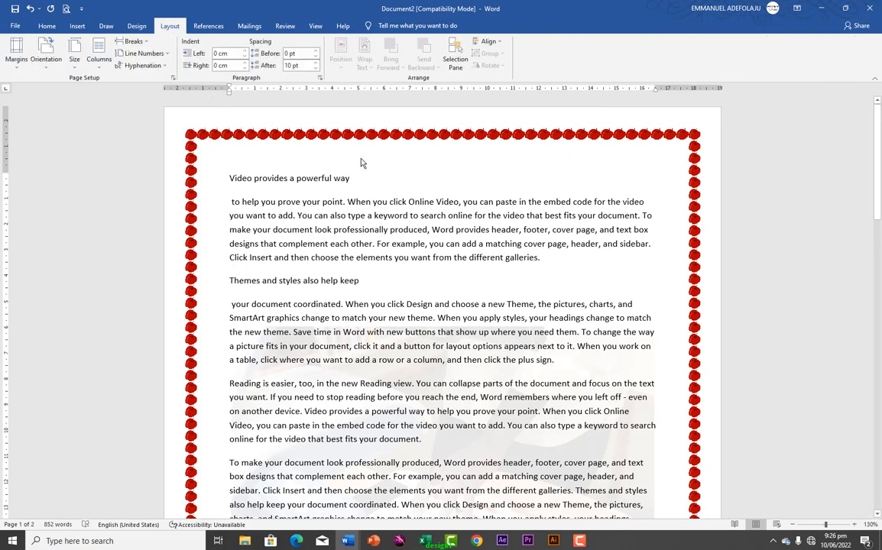
pyautogui.scroll(-6, 411, 226)
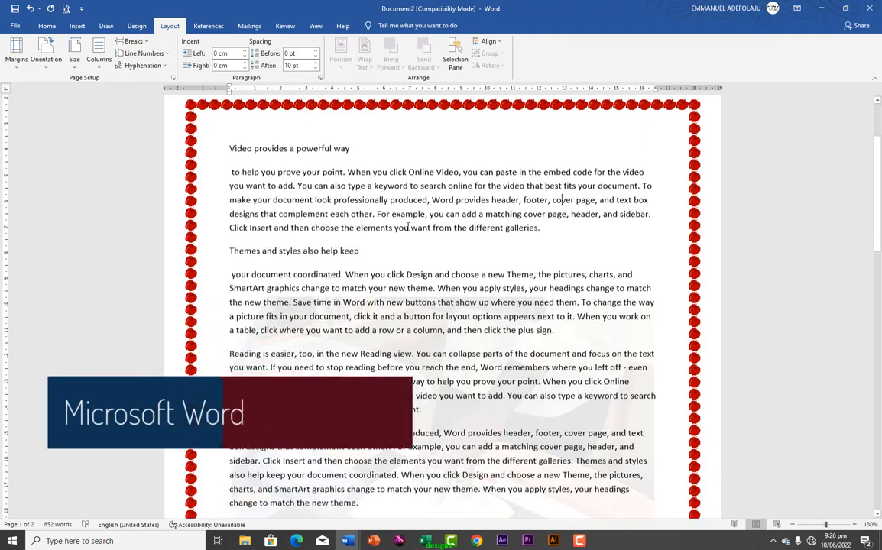
pyautogui.scroll(-9, 410, 226)
pyautogui.scroll(12, 410, 226)
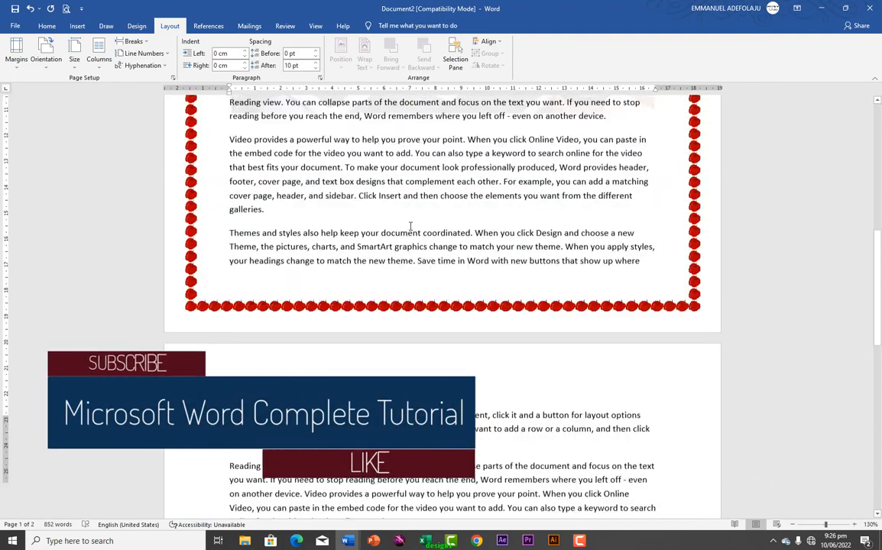
pyautogui.scroll(4, 410, 226)
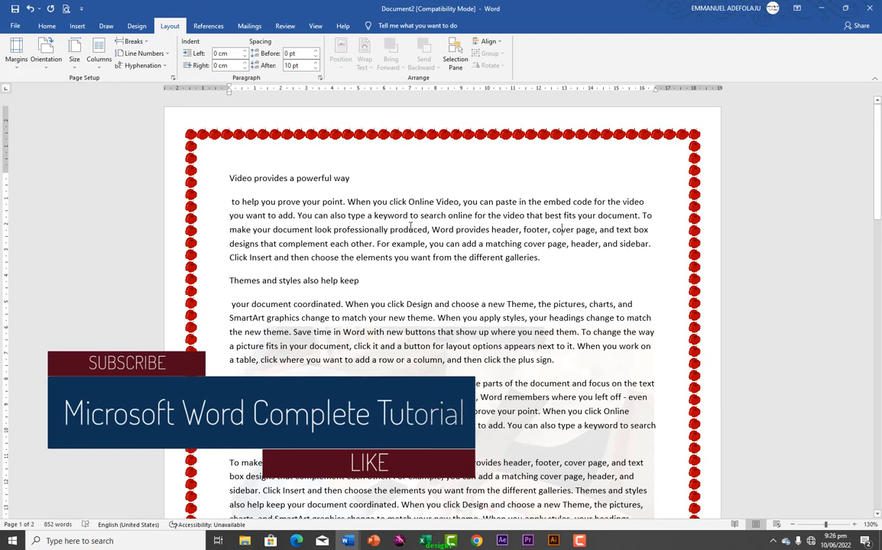
pyautogui.click(16, 69)
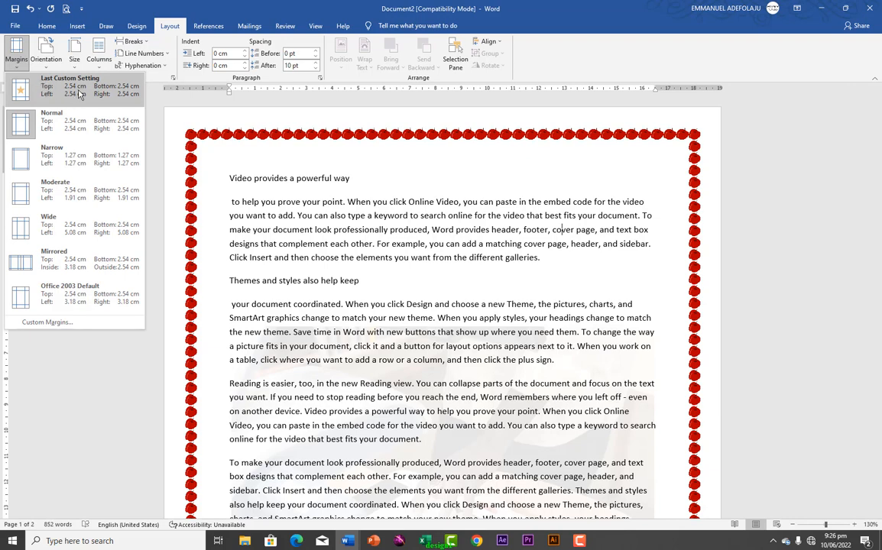
pyautogui.click(60, 131)
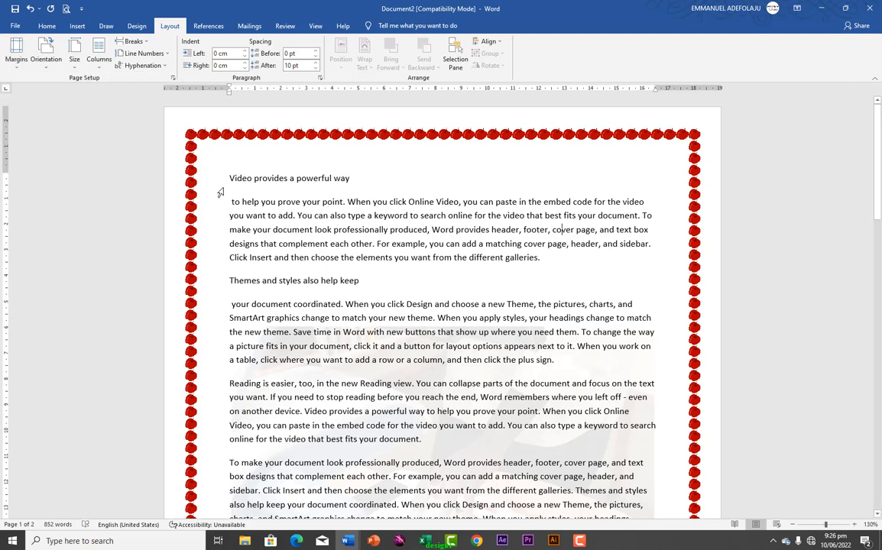
pyautogui.click(16, 65)
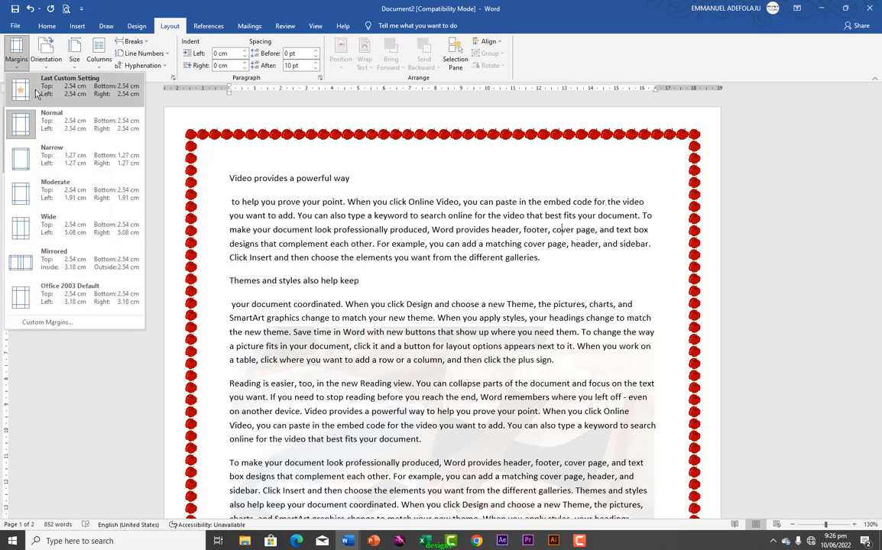
pyautogui.click(60, 163)
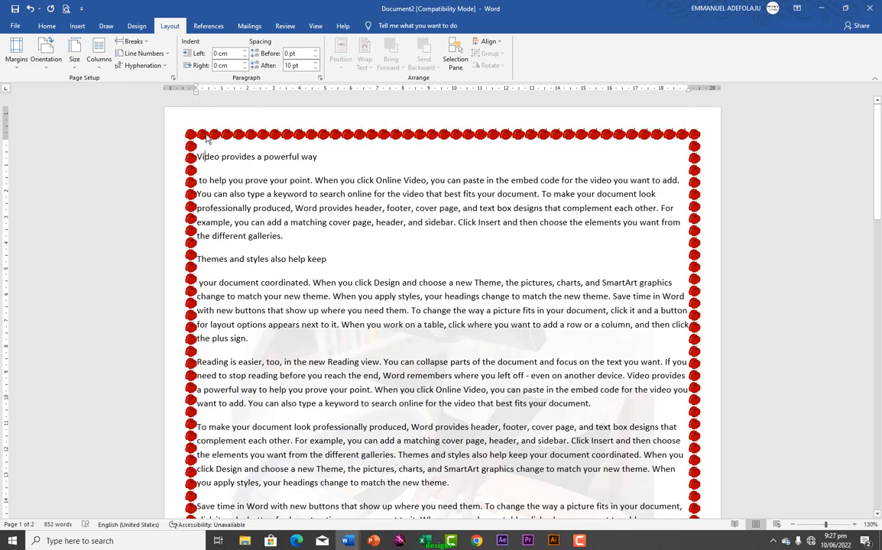
# Set Page Borders to None to remove the red apple art border
pyautogui.click(128, 25)
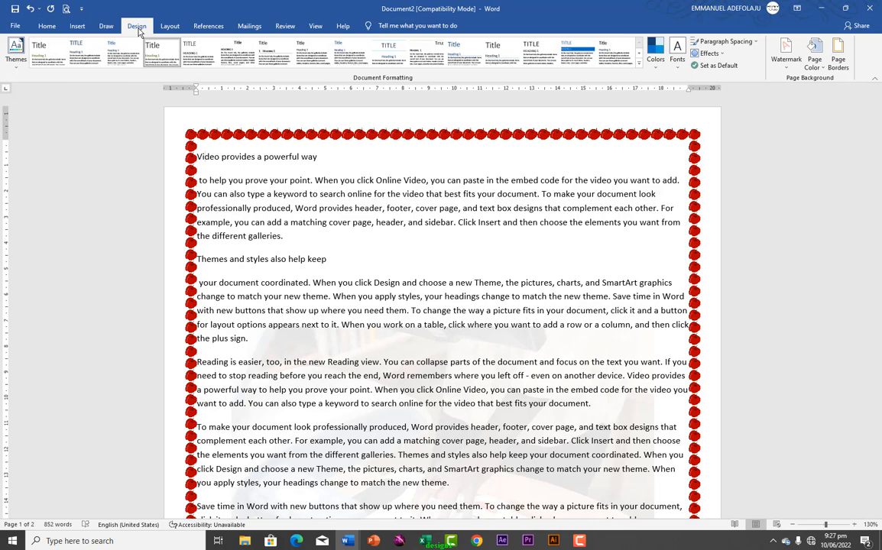
pyautogui.click(838, 60)
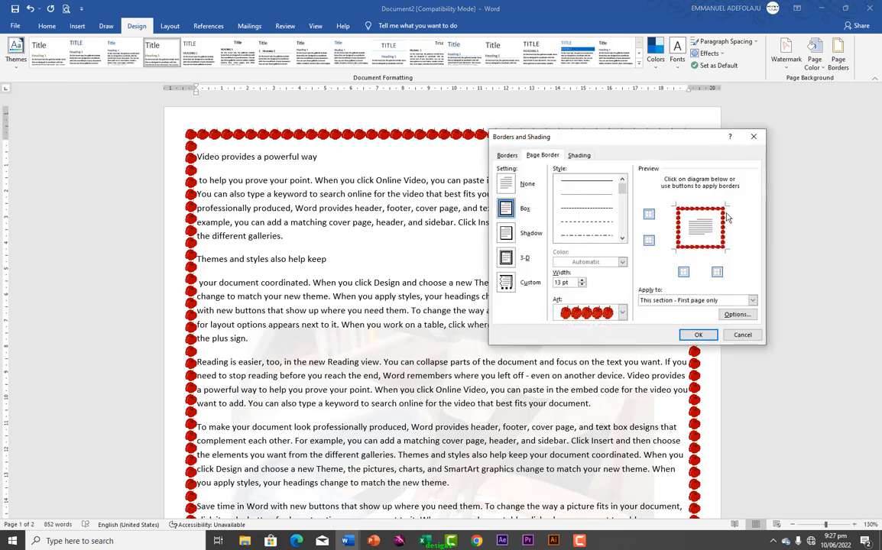
pyautogui.click(506, 183)
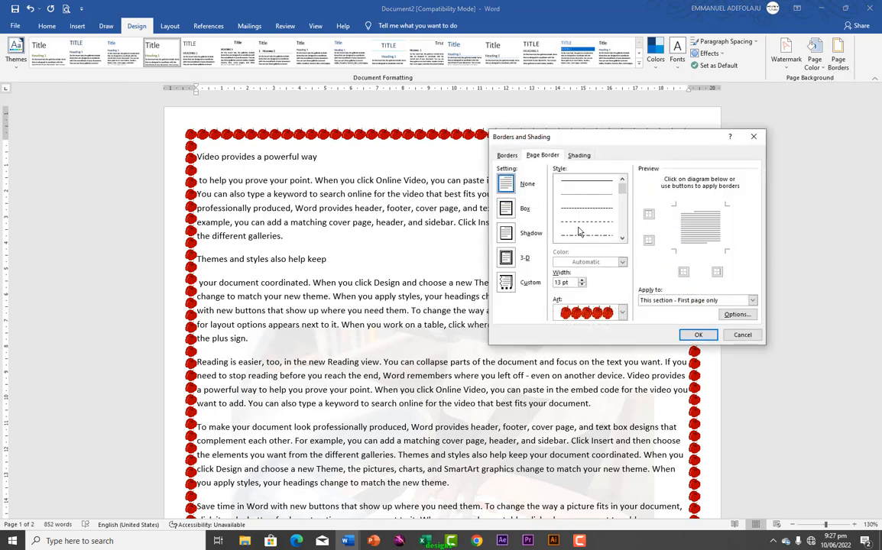
pyautogui.click(695, 336)
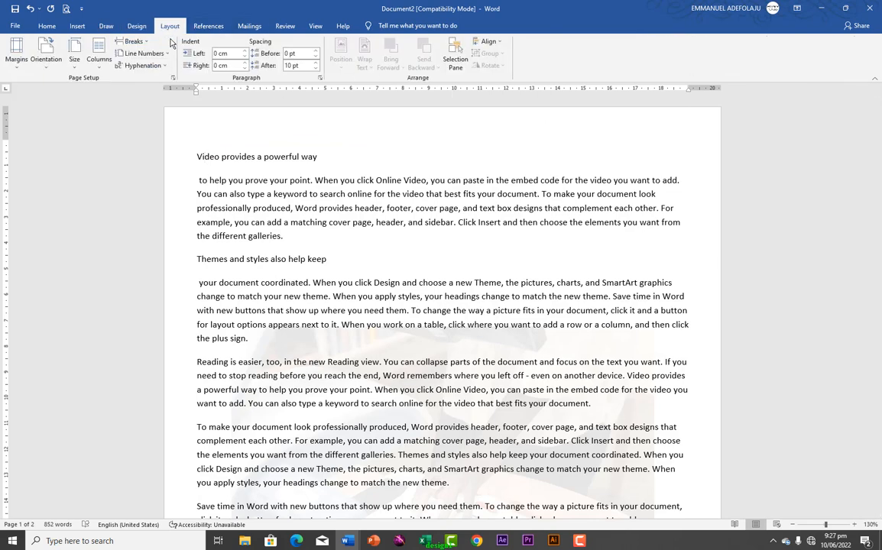
# Apply the Moderate margin preset: 2.54 cm top and bottom, 1.9 cm left and right
pyautogui.click(19, 64)
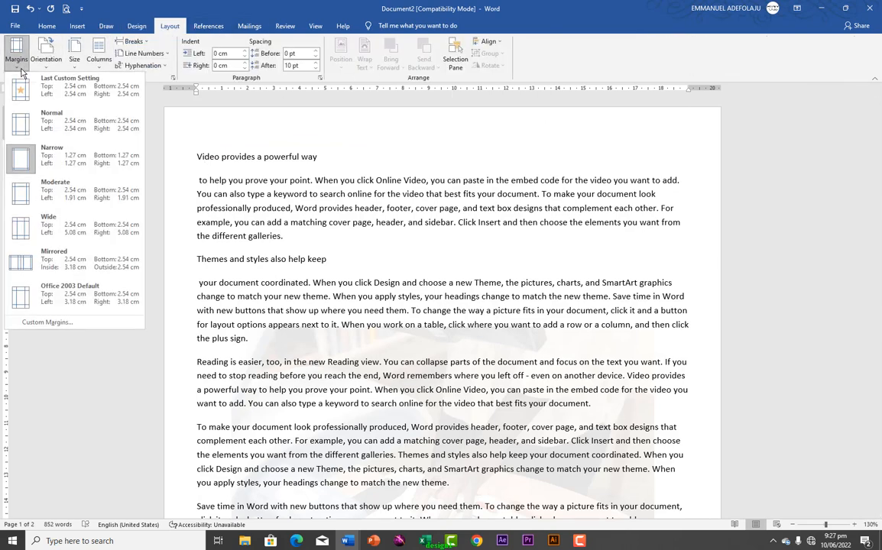
pyautogui.click(77, 183)
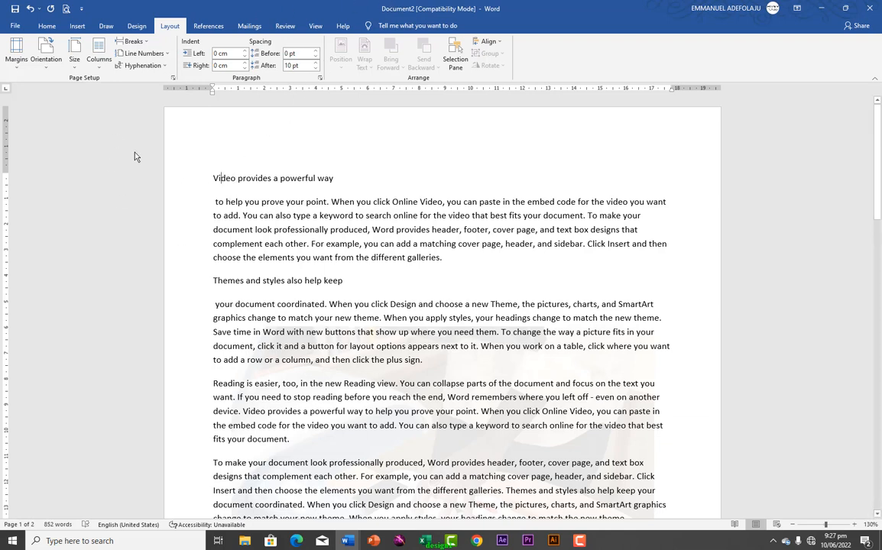
pyautogui.click(16, 50)
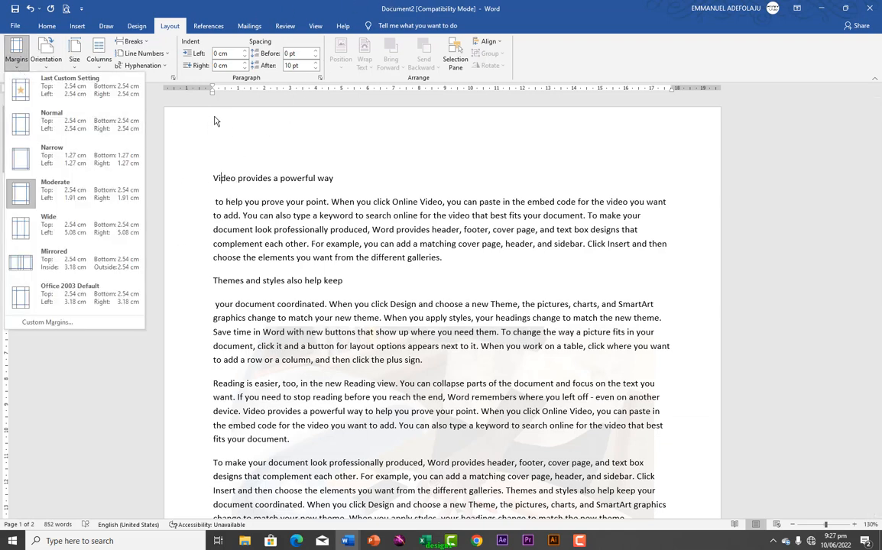
pyautogui.click(193, 123)
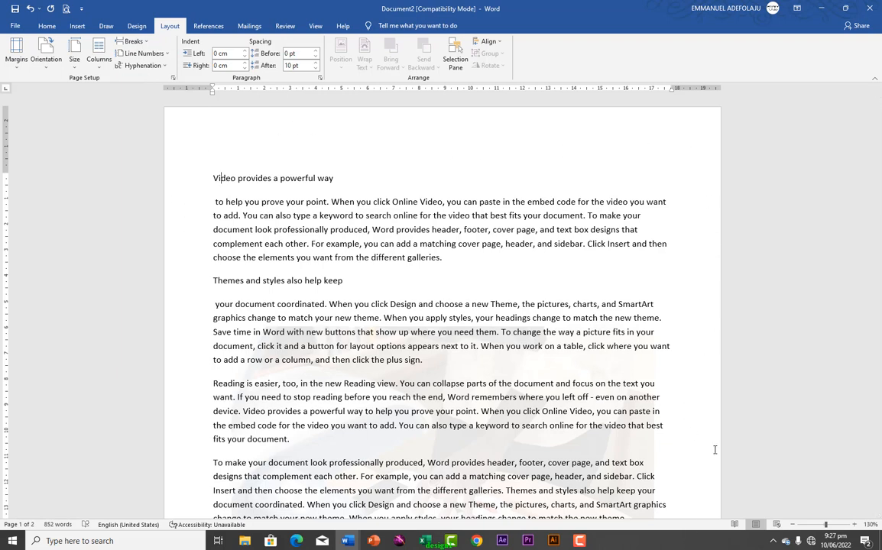
# Confirm the 2.54 cm and 1.9 cm margins in Page Setup's Custom Margins
pyautogui.click(16, 50)
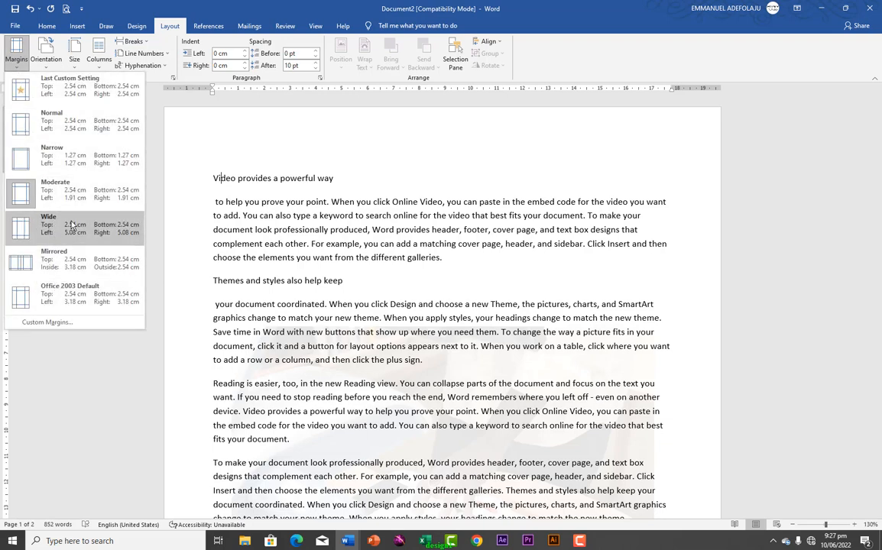
pyautogui.click(37, 325)
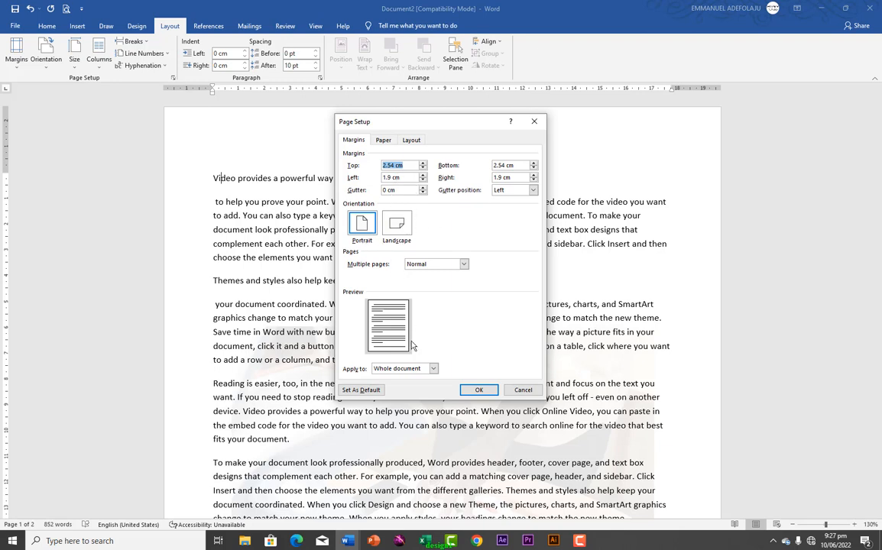
pyautogui.click(472, 390)
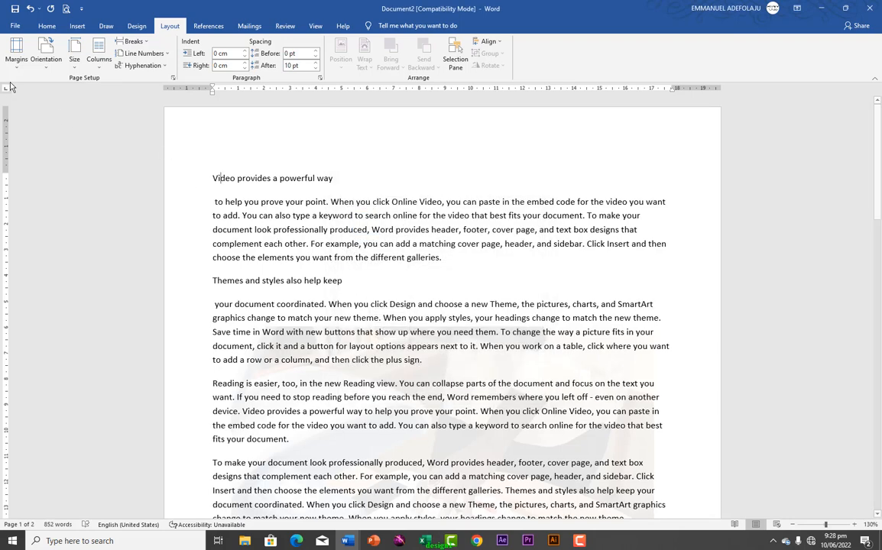
# Switch the pages to Landscape and scroll through to check the wider lines
pyautogui.click(16, 53)
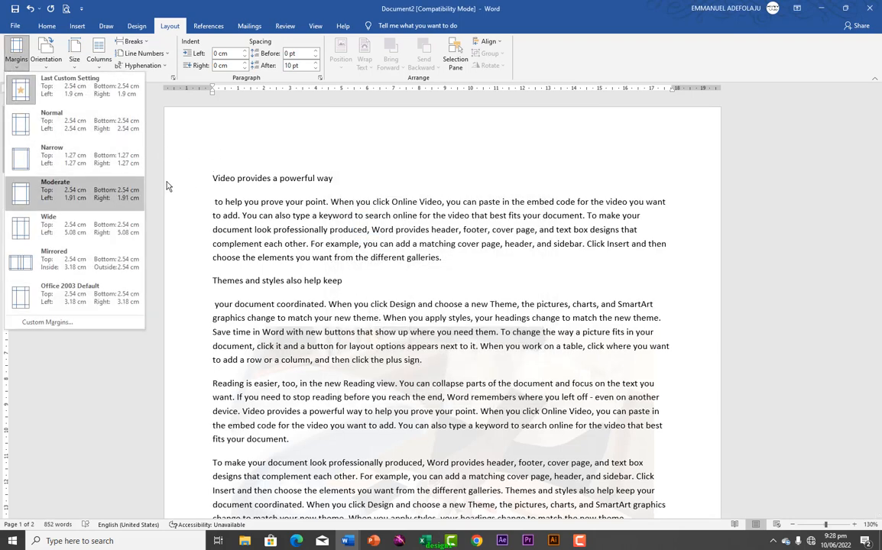
pyautogui.click(219, 137)
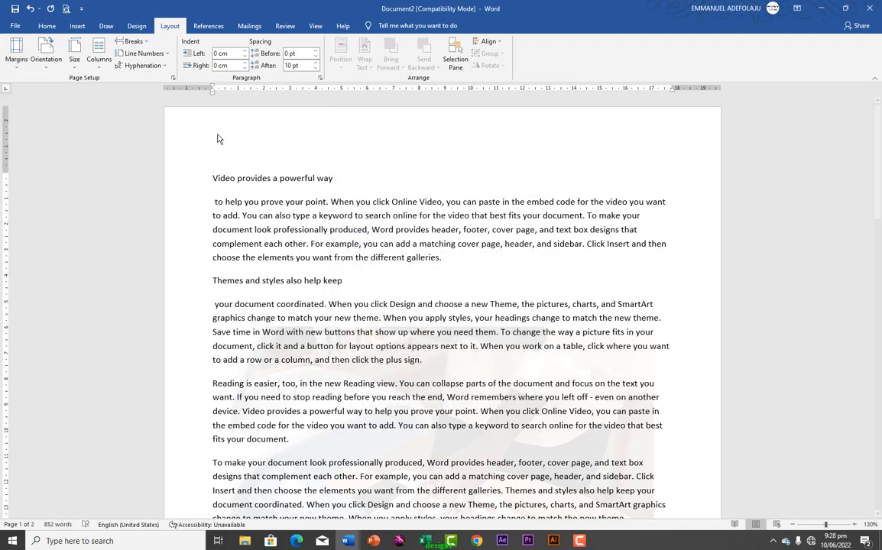
pyautogui.click(44, 64)
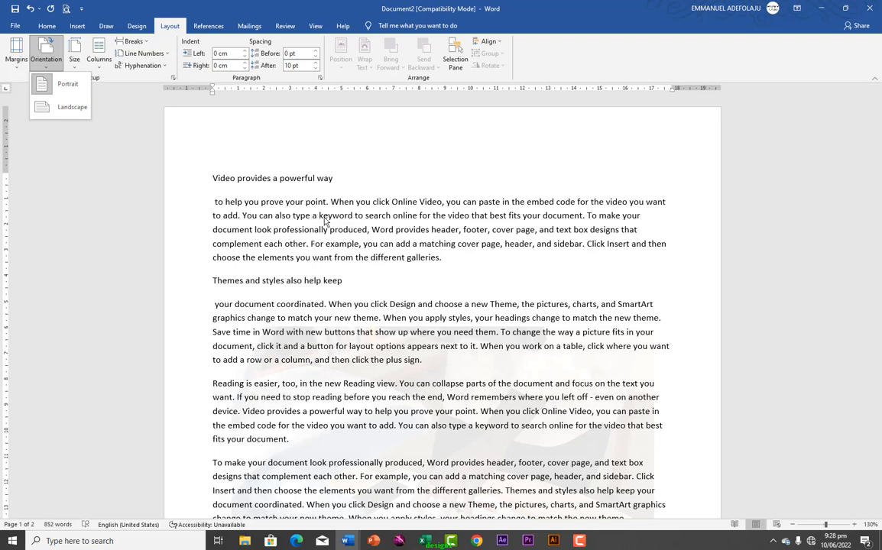
pyautogui.click(52, 111)
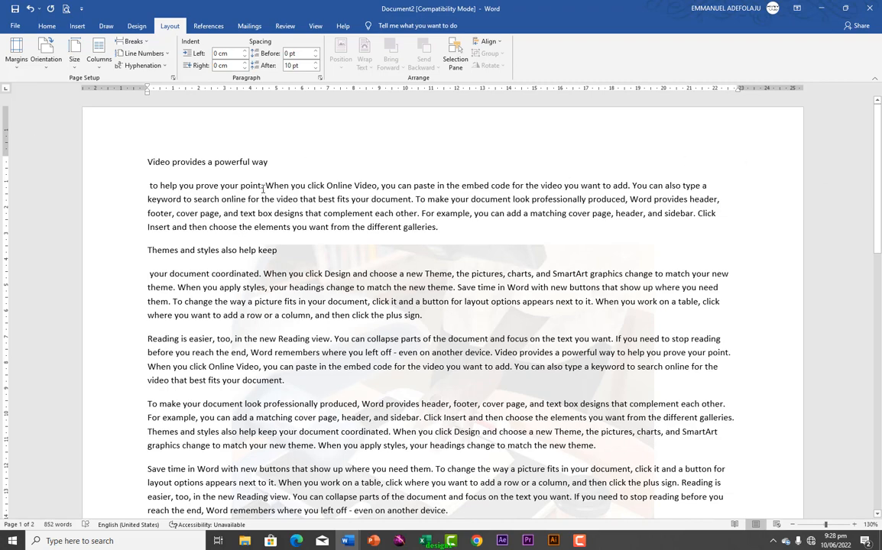
pyautogui.scroll(-10, 438, 301)
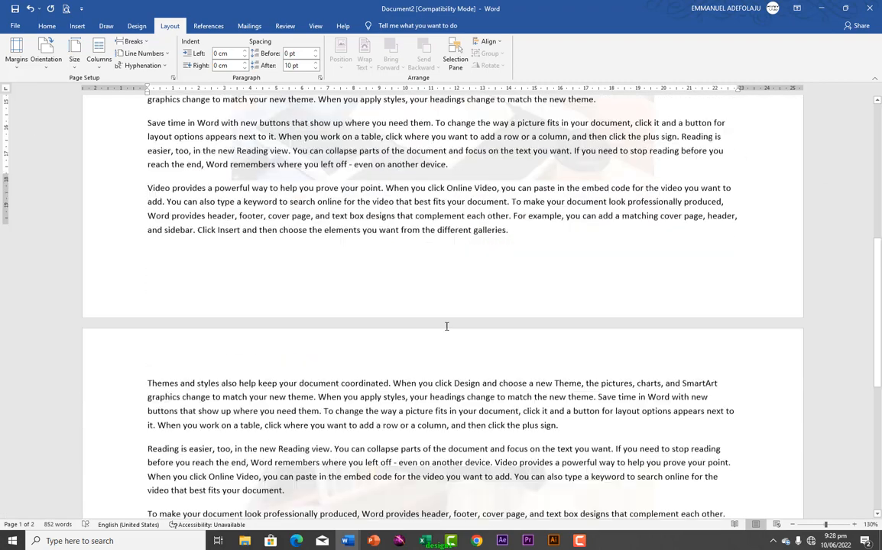
pyautogui.scroll(-6, 446, 327)
pyautogui.scroll(9, 443, 331)
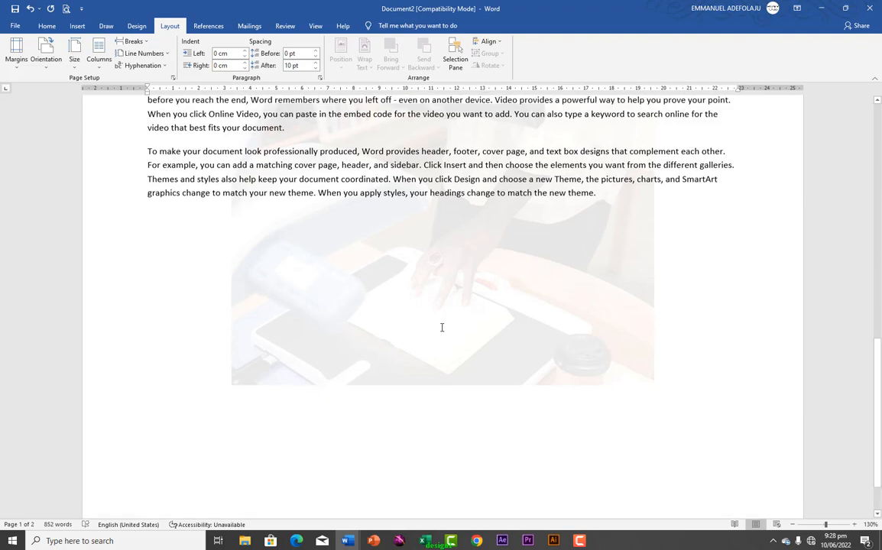
pyautogui.scroll(8, 440, 326)
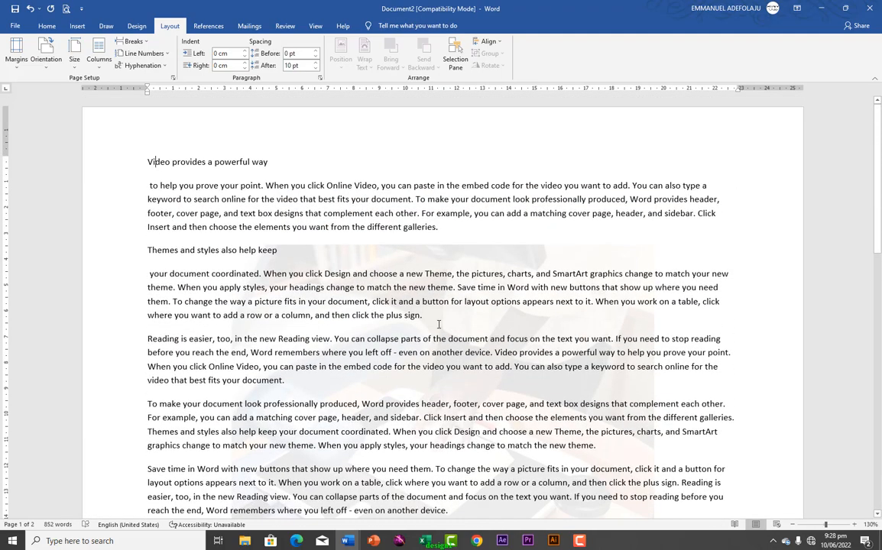
pyautogui.click(46, 67)
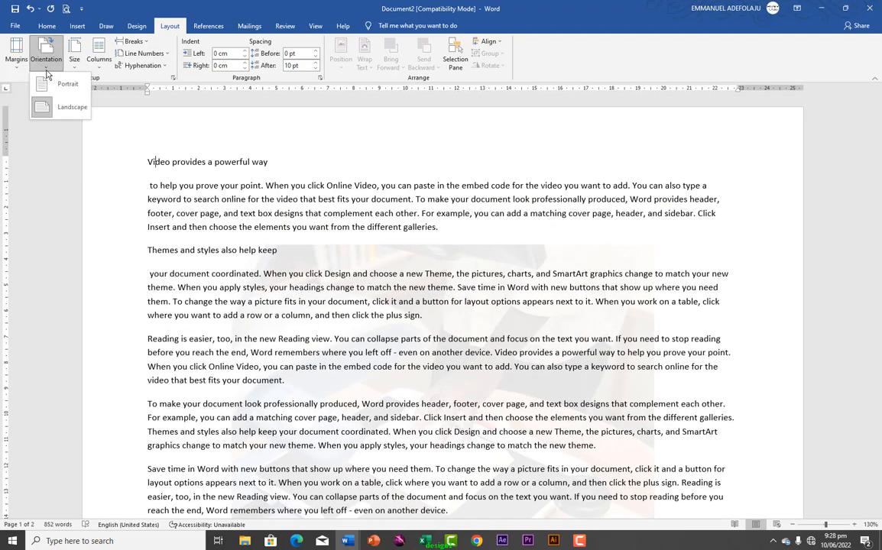
# Set the paper size to A4 (21 cm x 29.7 cm)
pyautogui.click(72, 65)
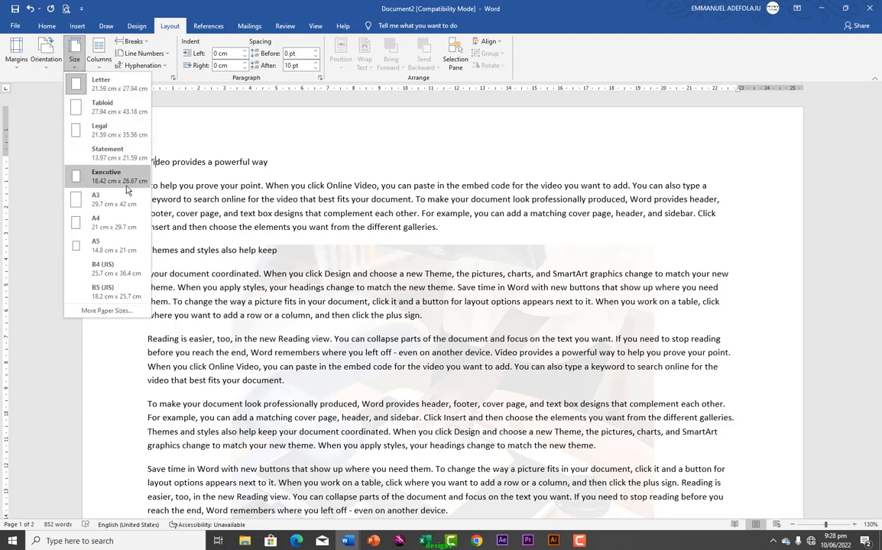
pyautogui.click(98, 229)
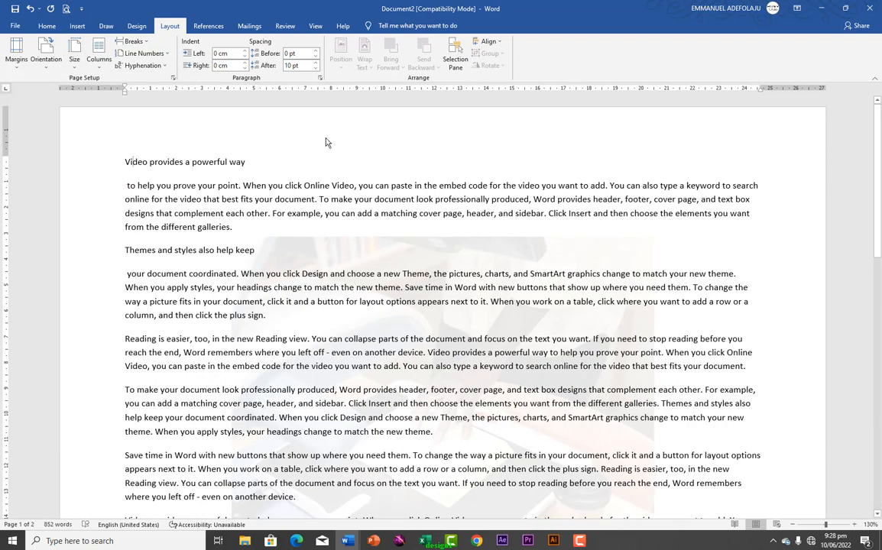
pyautogui.click(75, 60)
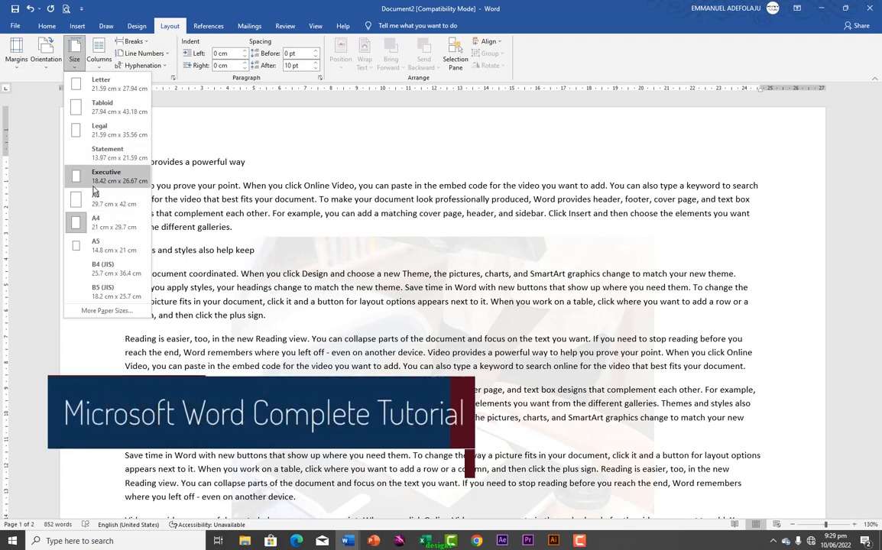
pyautogui.click(130, 161)
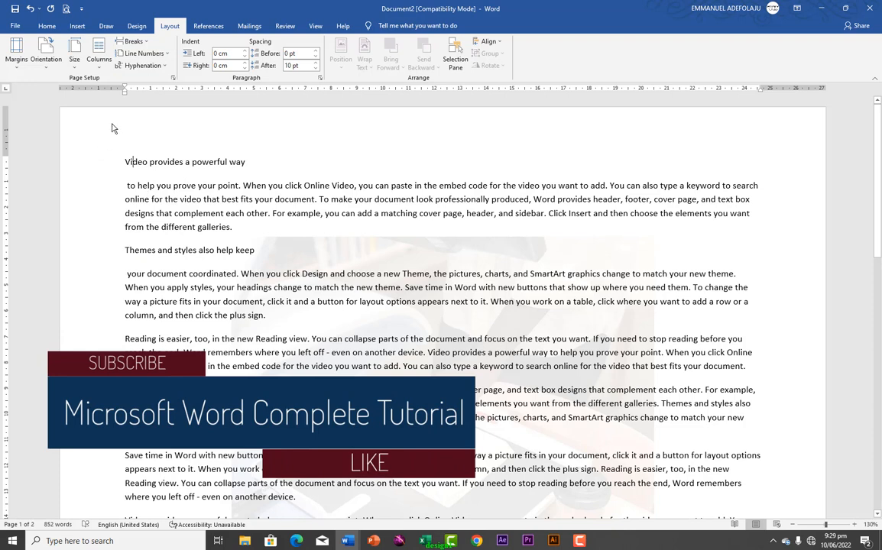
# Flow the text into Two columns and select the opening paragraphs in the left column
pyautogui.click(97, 69)
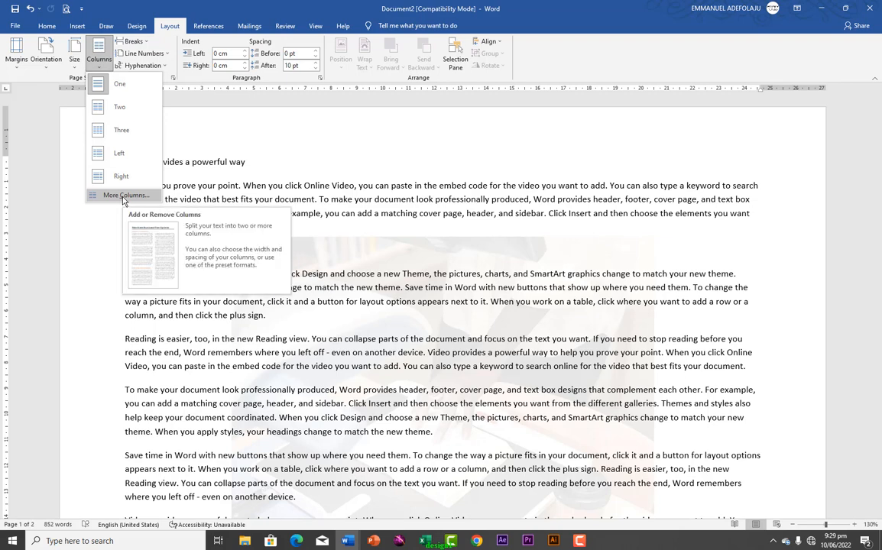
pyautogui.click(123, 107)
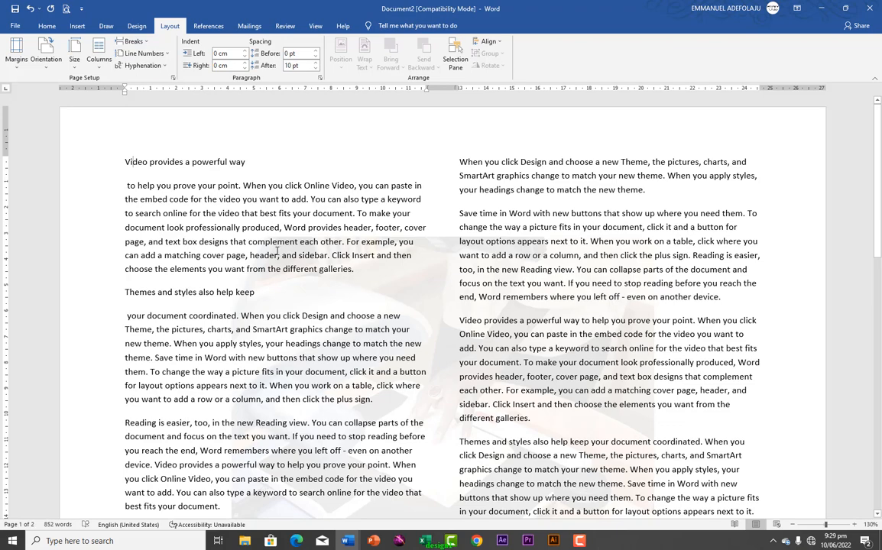
pyautogui.scroll(-4, 277, 251)
pyautogui.scroll(3, 310, 229)
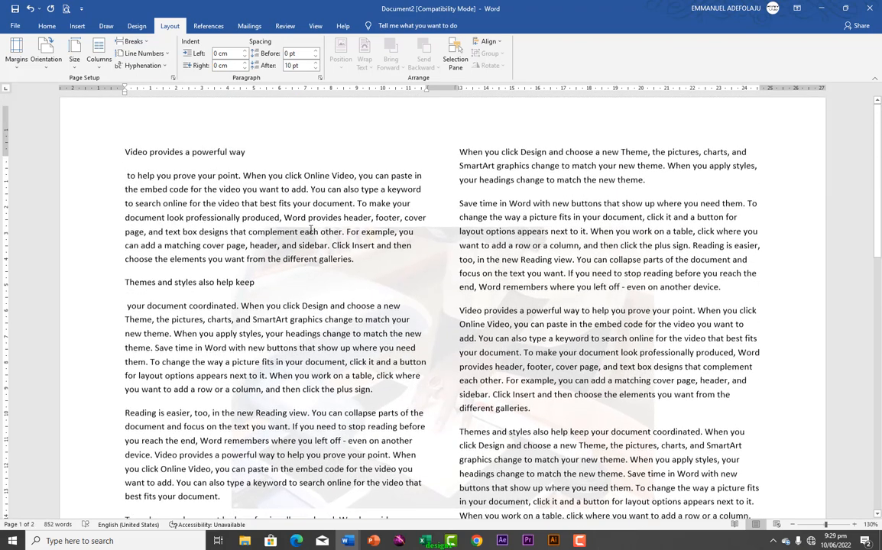
pyautogui.moveTo(119, 158); pyautogui.dragTo(271, 424)
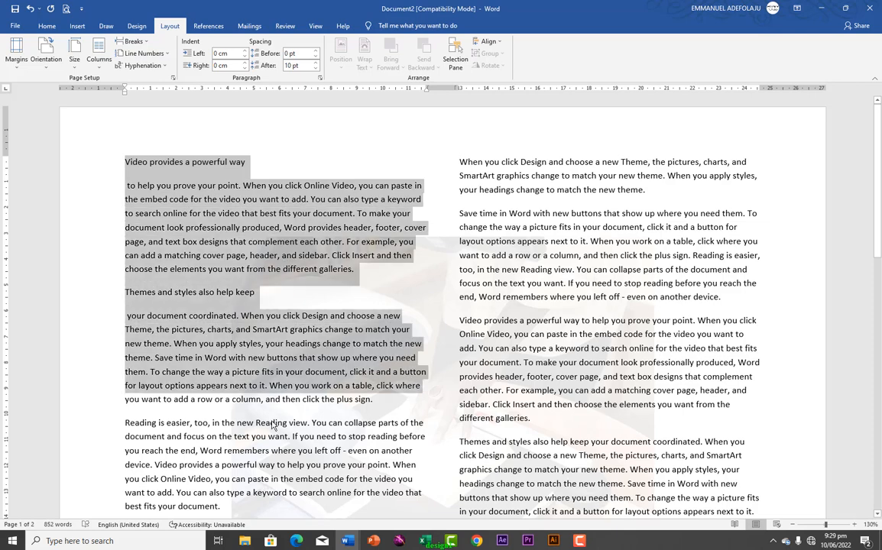
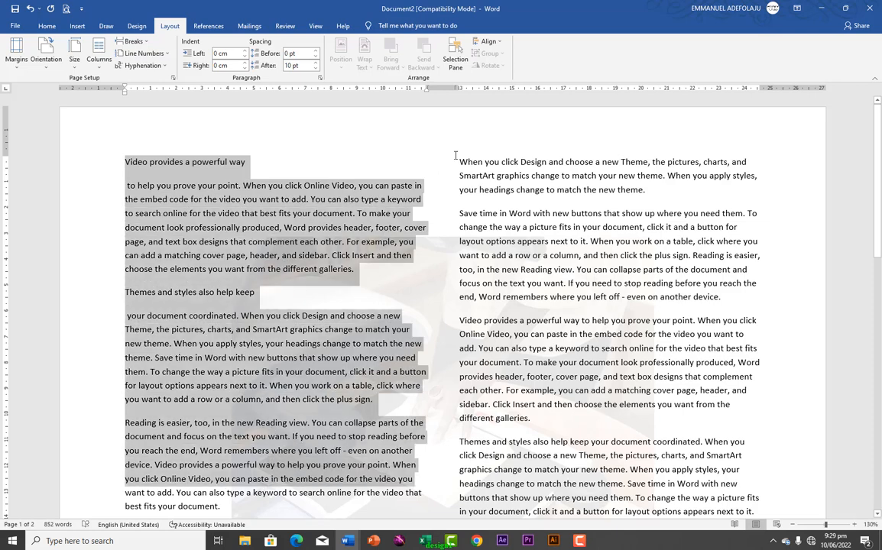
# Reformat the selected right-column paragraphs into Three columns
pyautogui.moveTo(455, 155); pyautogui.dragTo(700, 442)
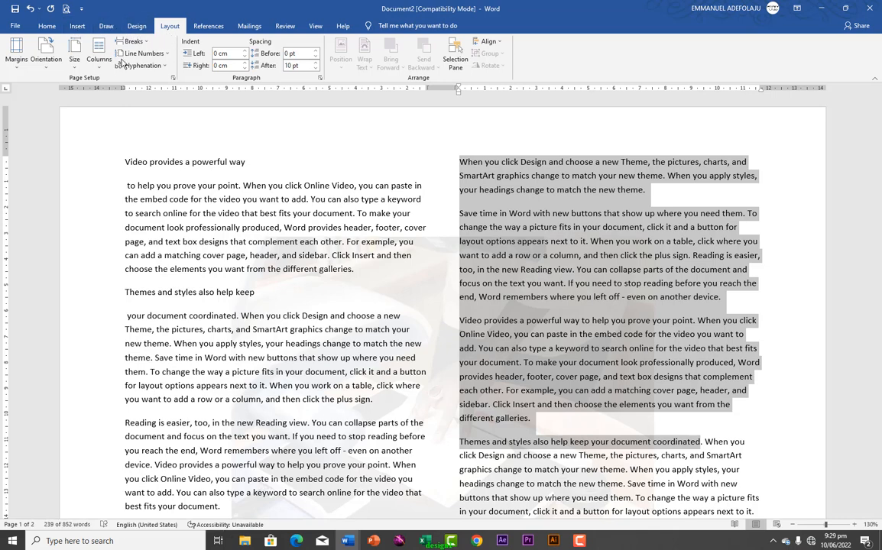
pyautogui.click(99, 55)
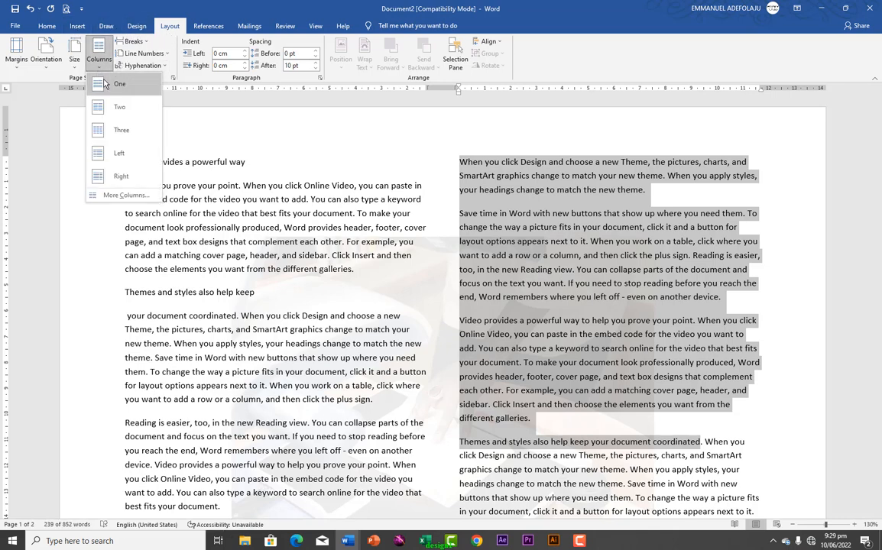
pyautogui.click(102, 124)
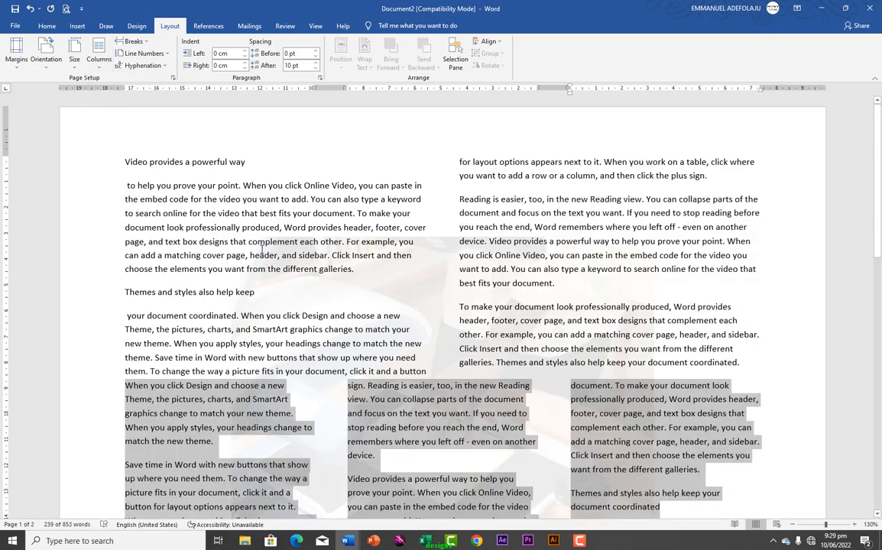
# Check the three-column result, then undo both column changes to restore single-column text
pyautogui.click(262, 223)
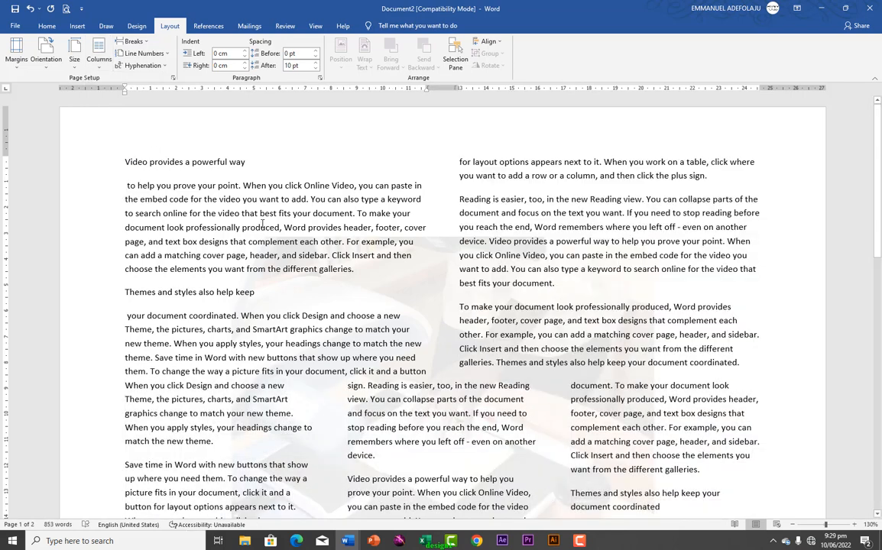
pyautogui.hotkey('ctrl', 'z')
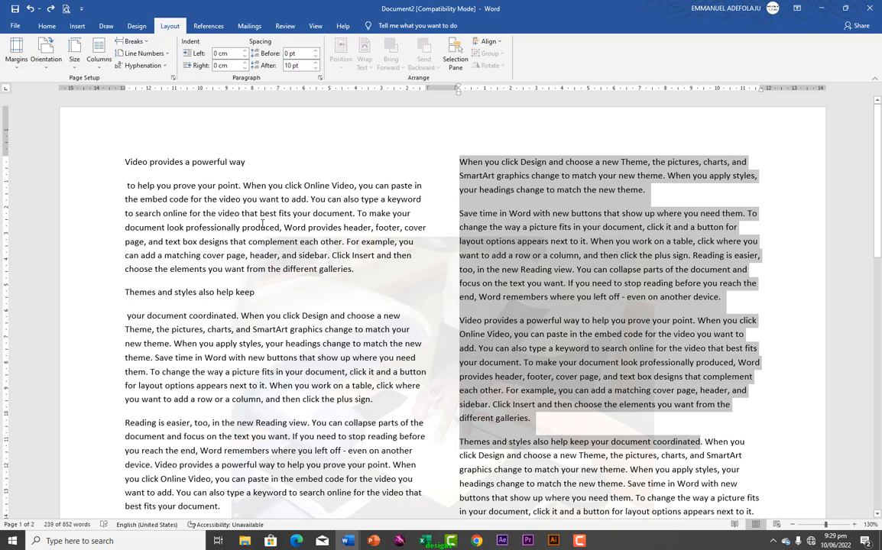
pyautogui.hotkey('ctrl', 'z')
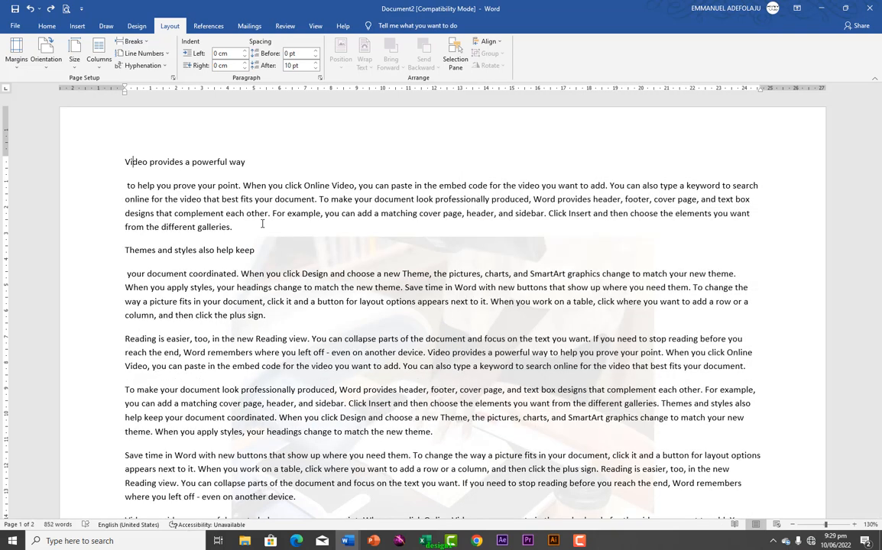
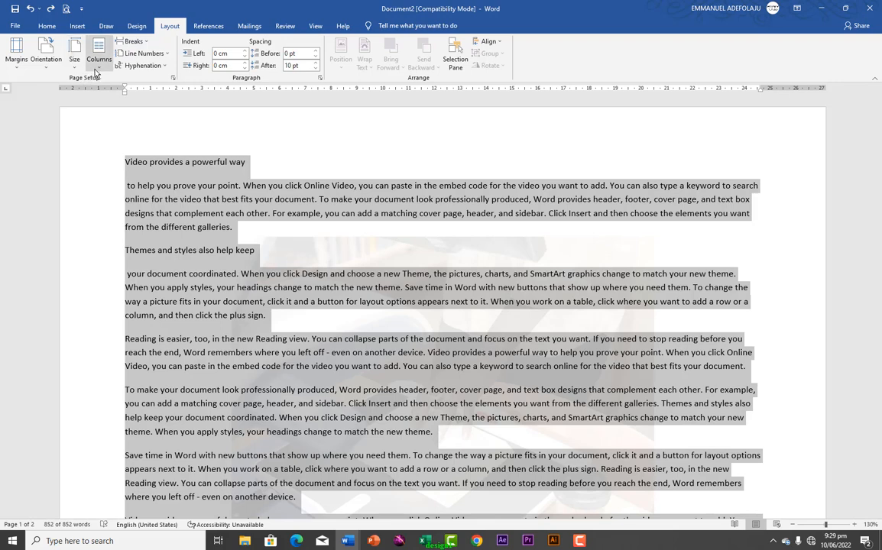
# Apply the Three columns layout to the selected document text
pyautogui.click(96, 69)
pyautogui.click(107, 135)
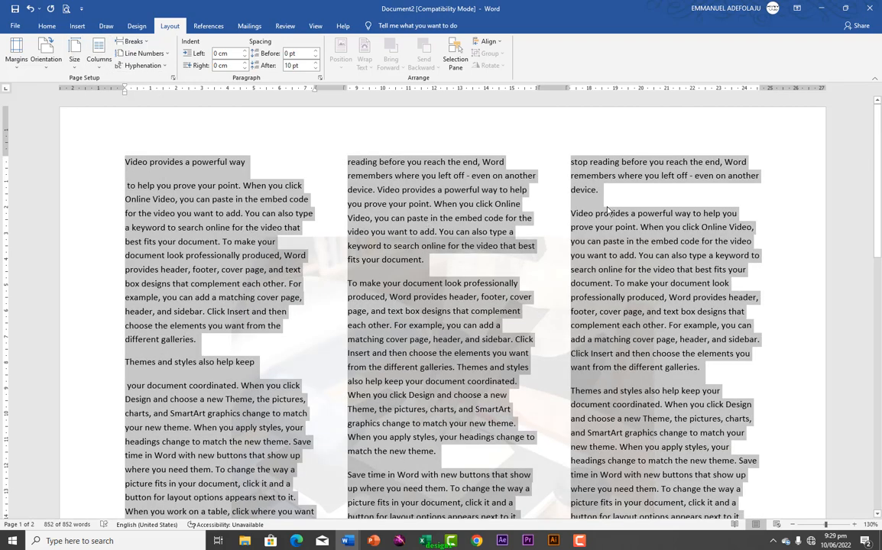
pyautogui.scroll(-15, 327, 262)
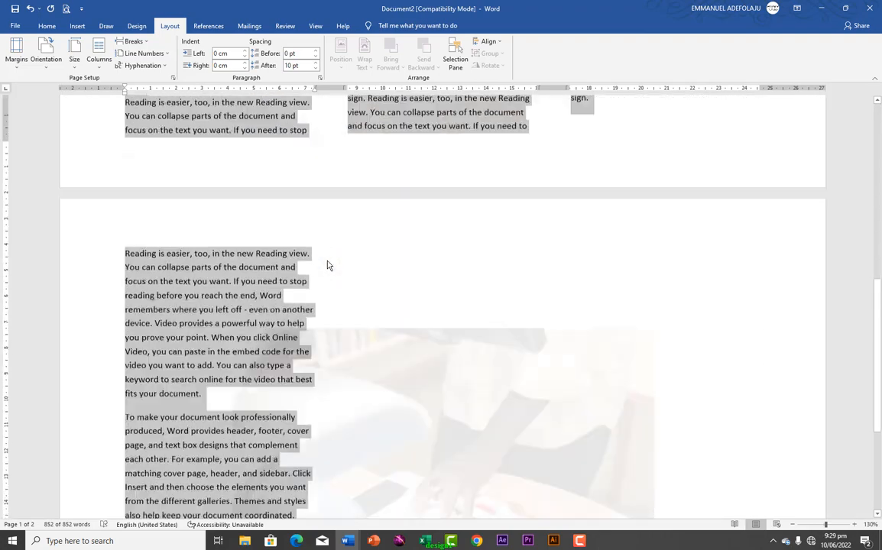
pyautogui.scroll(15, 327, 265)
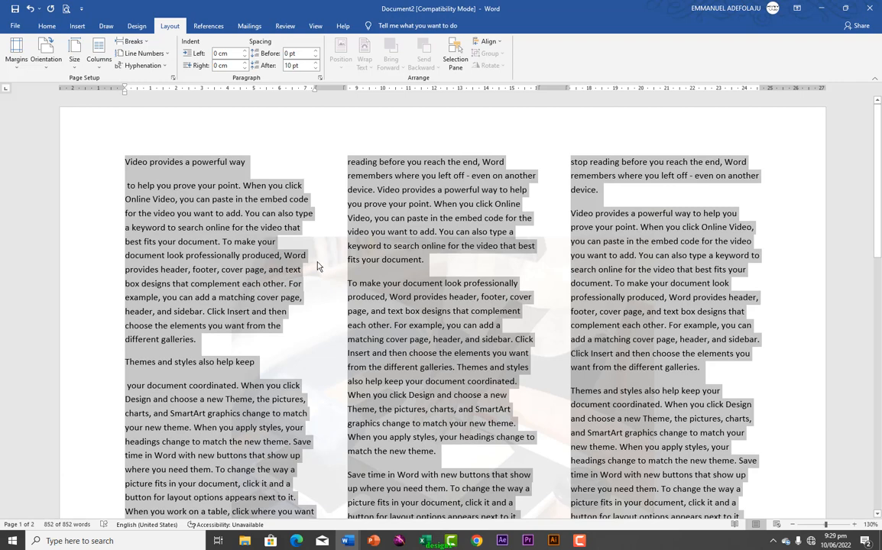
# Deselect the text and place the insertion point after 'device.' in the third column
pyautogui.click(213, 340)
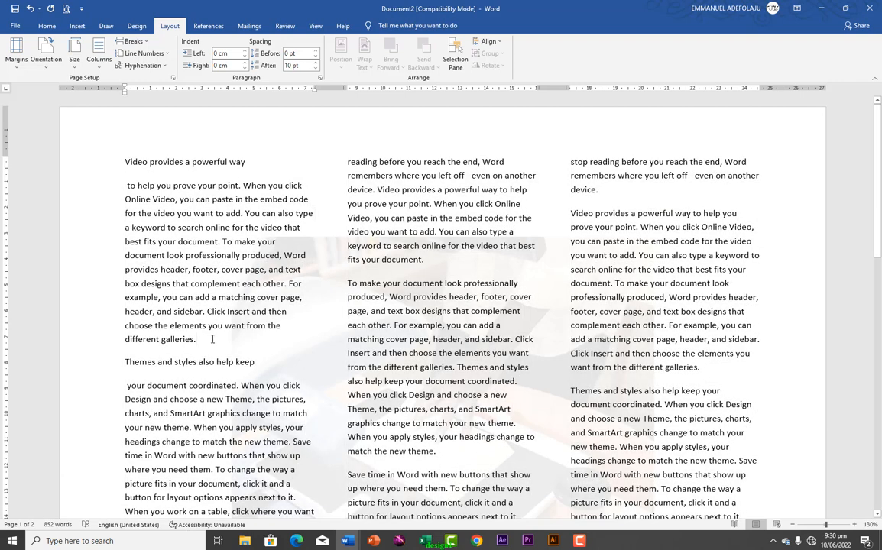
pyautogui.rightClick(213, 340)
pyautogui.click(204, 345)
pyautogui.click(606, 189)
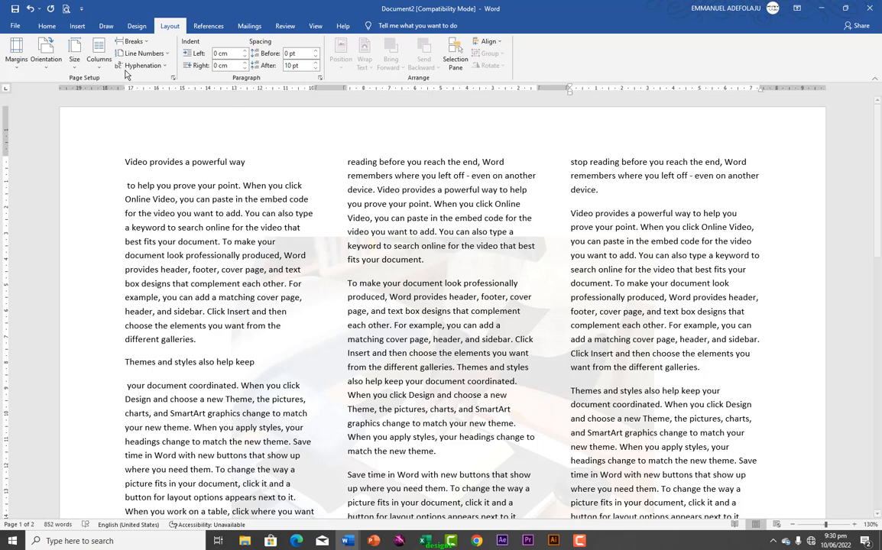
# Insert a page break after the third column's text
pyautogui.click(130, 42)
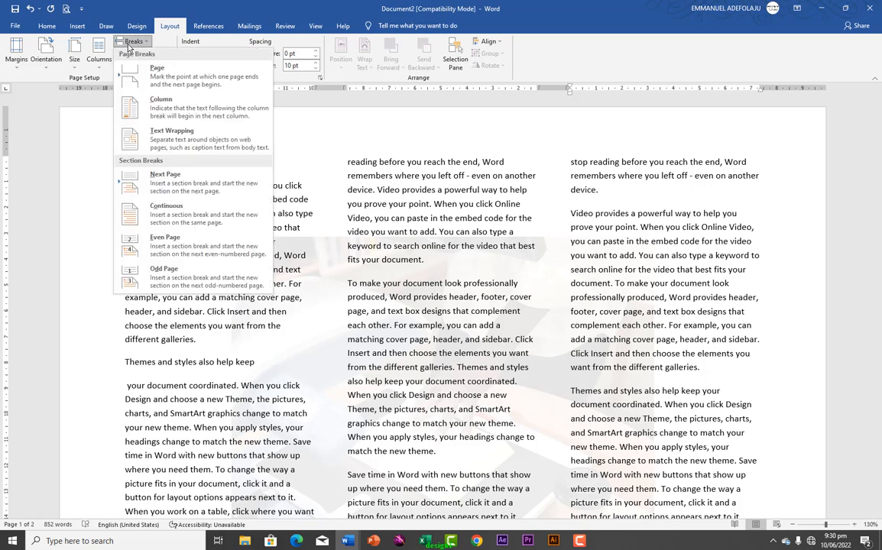
pyautogui.click(158, 76)
pyautogui.scroll(-8, 197, 328)
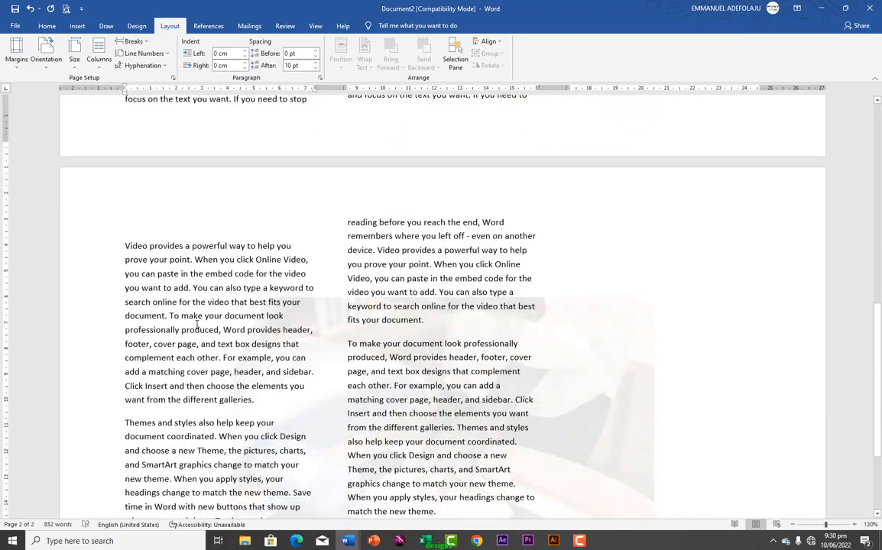
pyautogui.scroll(5, 197, 325)
pyautogui.scroll(9, 197, 323)
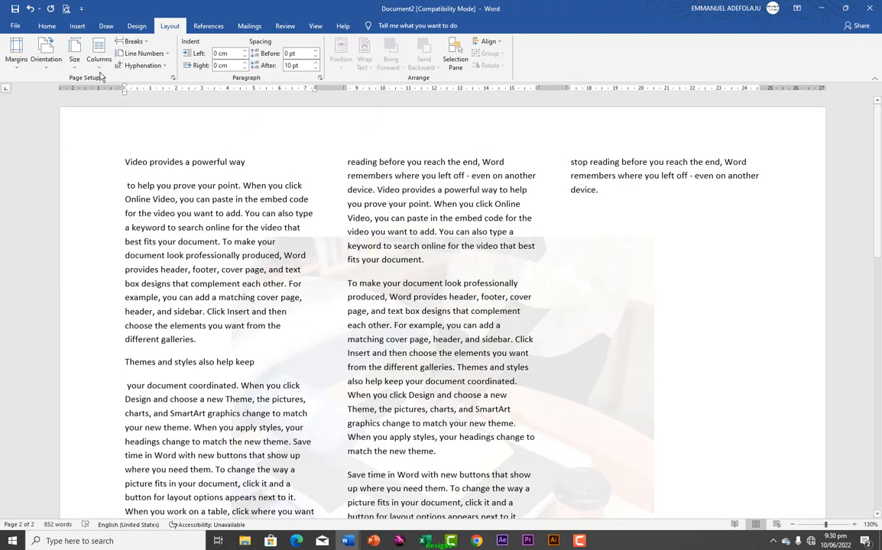
pyautogui.click(145, 42)
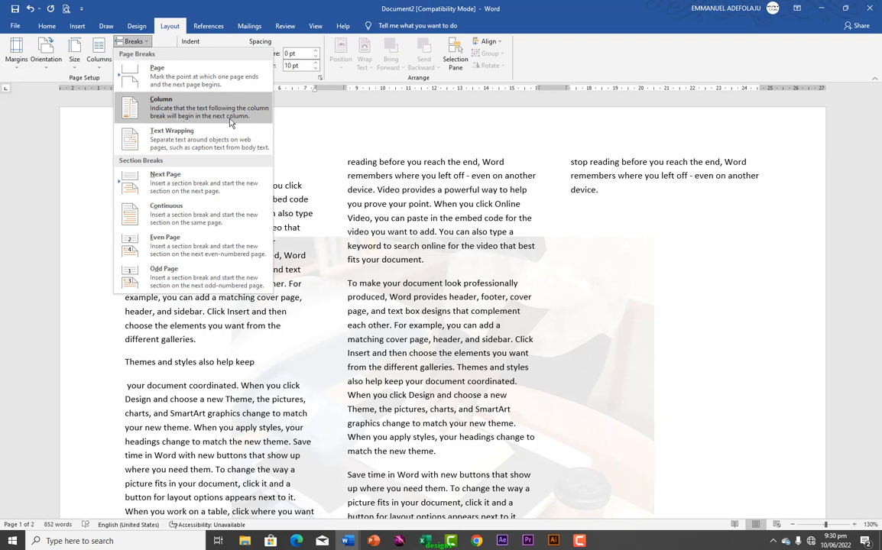
pyautogui.scroll(-3, 349, 346)
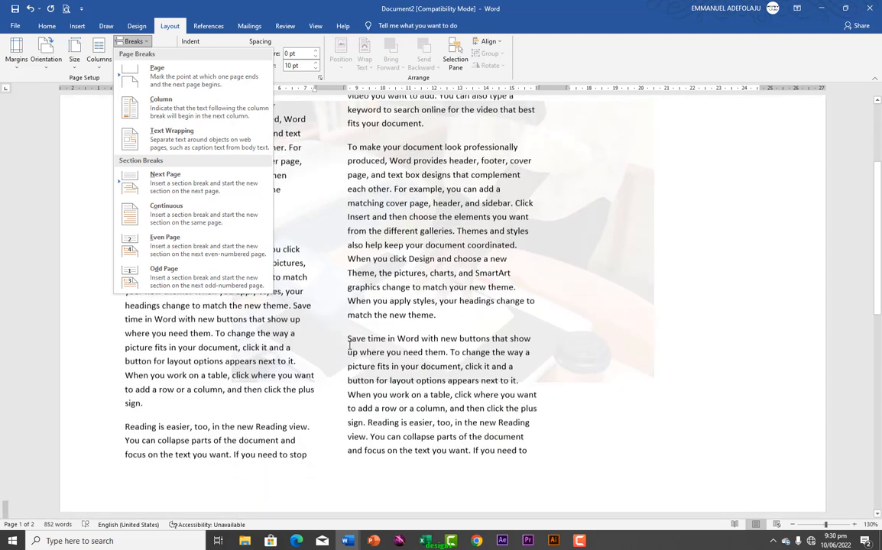
pyautogui.scroll(-1, 350, 345)
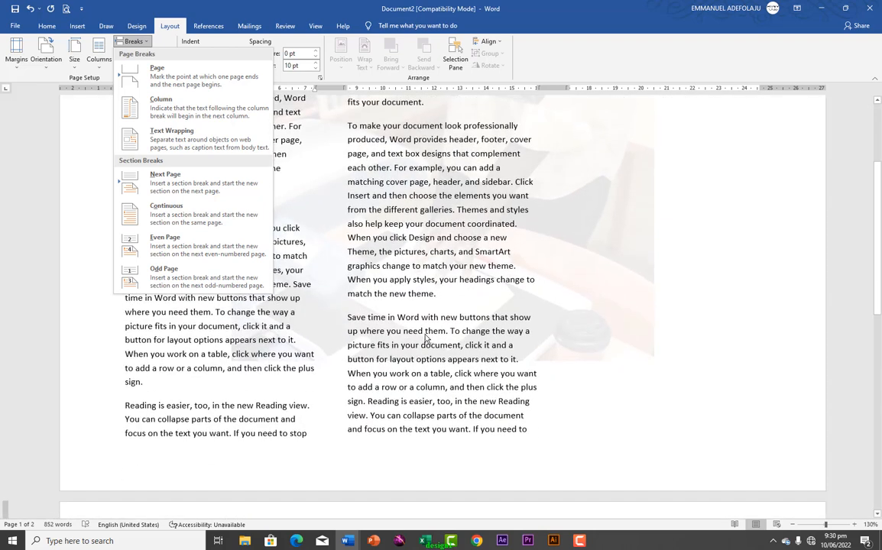
pyautogui.click(443, 302)
# Add a column break after 'match the new theme.' in the middle column
pyautogui.click(438, 296)
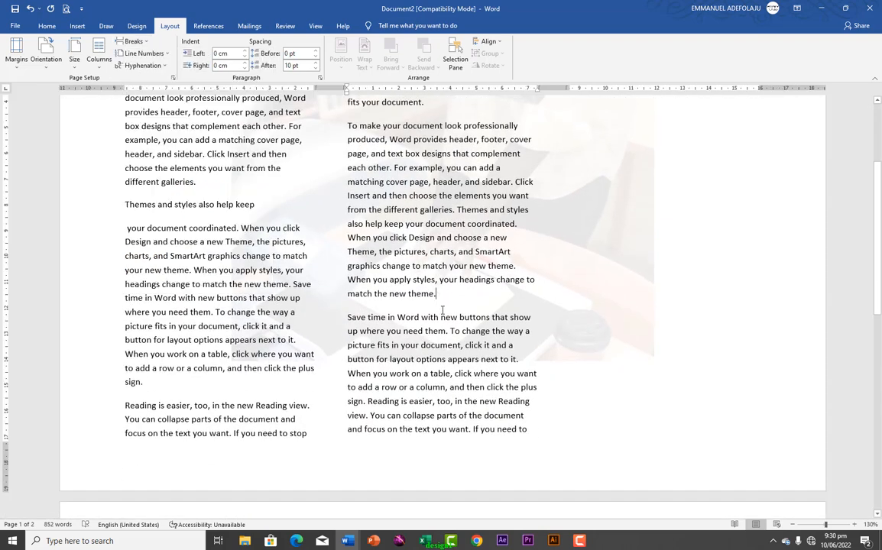
pyautogui.click(133, 41)
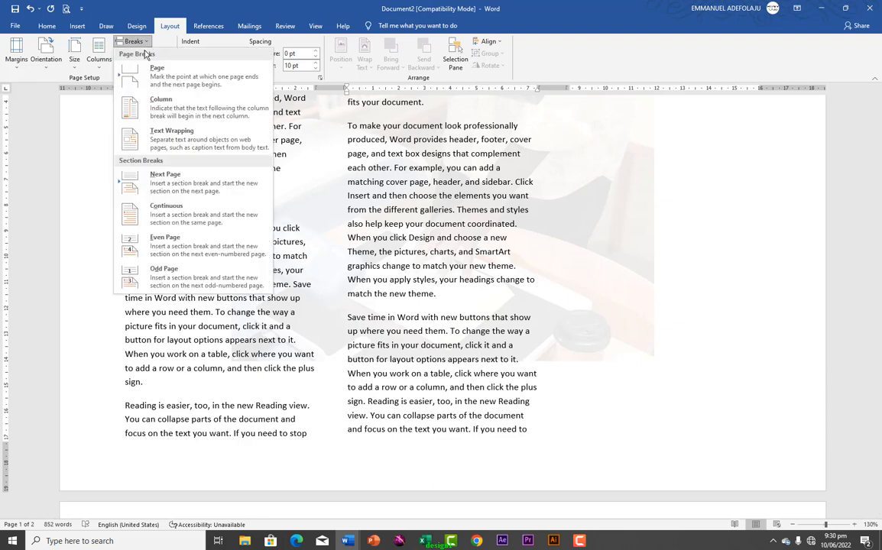
pyautogui.click(156, 107)
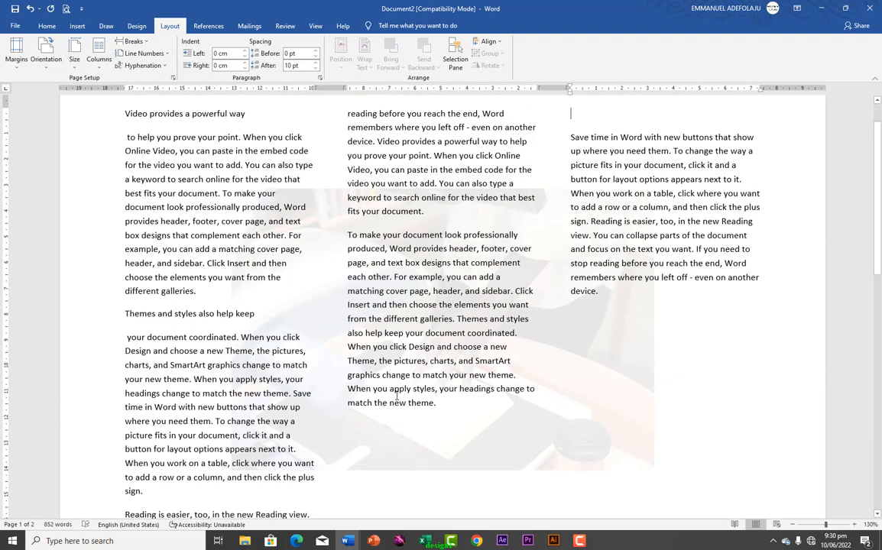
pyautogui.click(438, 403)
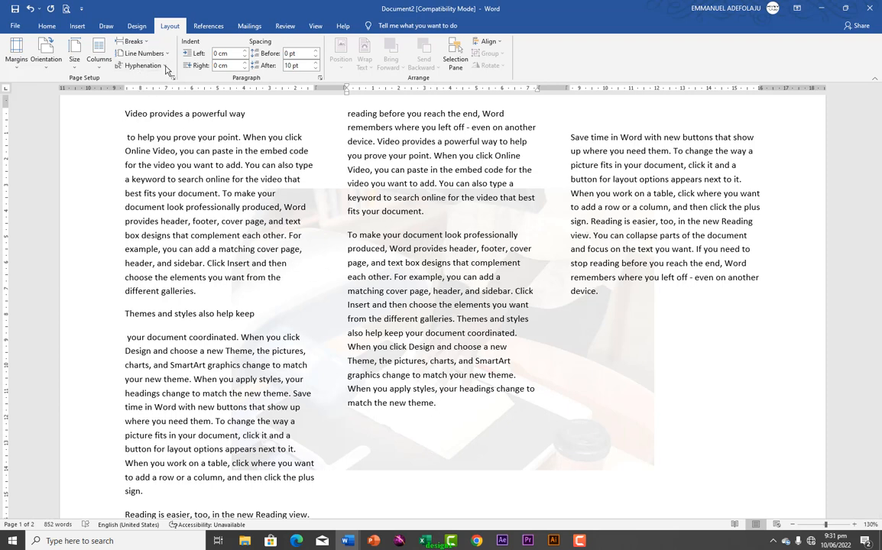
pyautogui.click(146, 44)
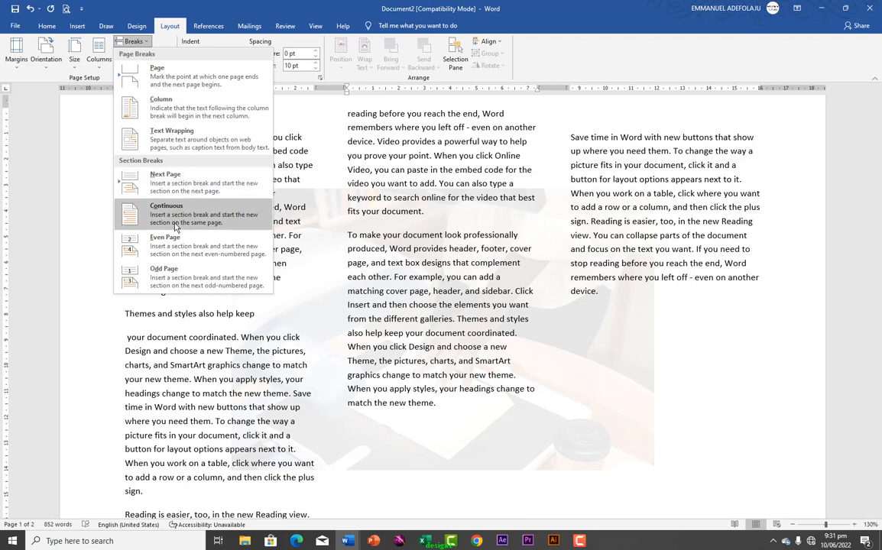
pyautogui.click(85, 116)
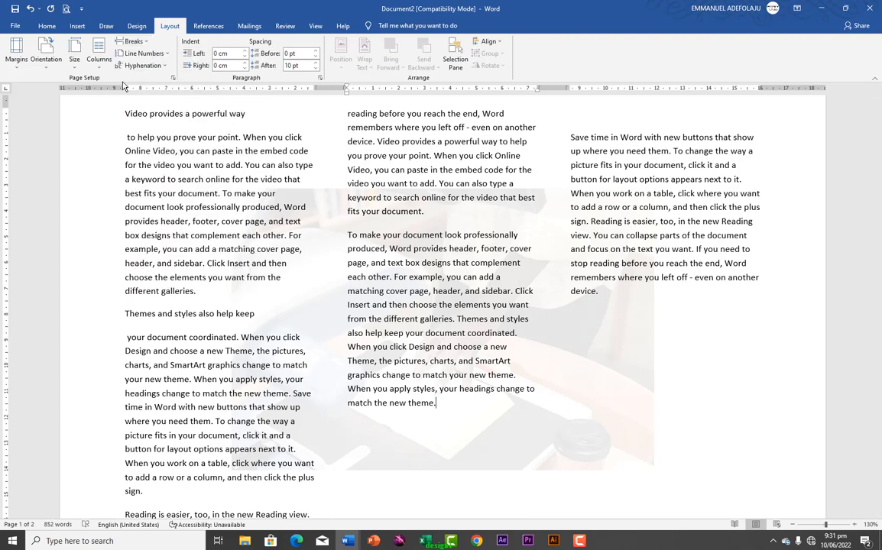
# Try the One, Two and Left column layouts, then settle on the Right layout
pyautogui.click(99, 57)
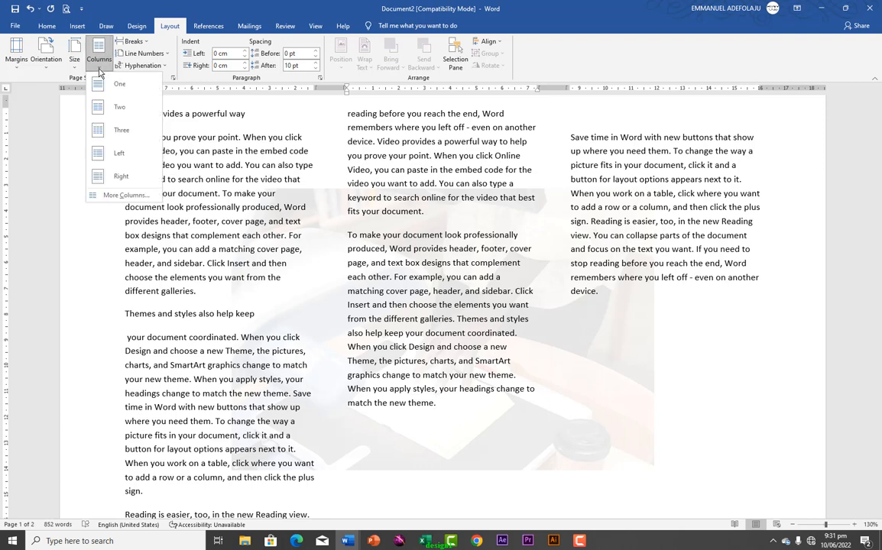
pyautogui.click(107, 84)
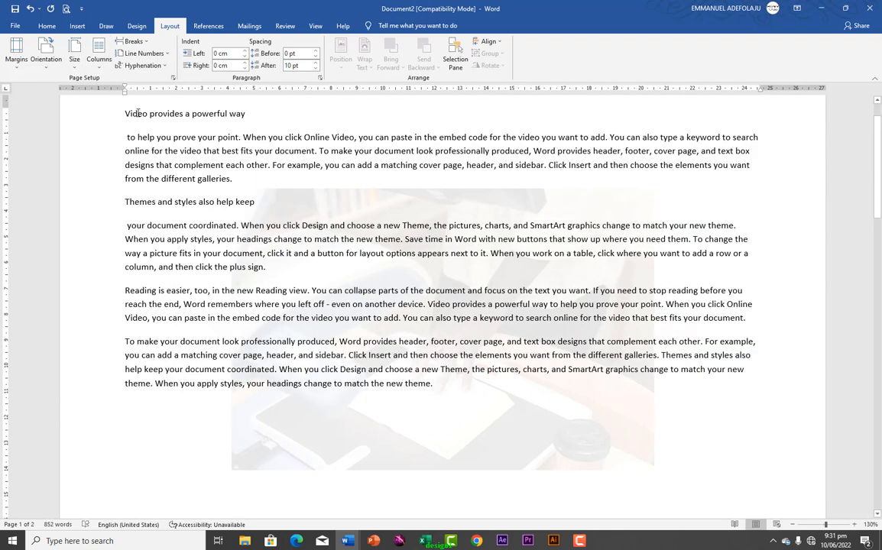
pyautogui.click(97, 59)
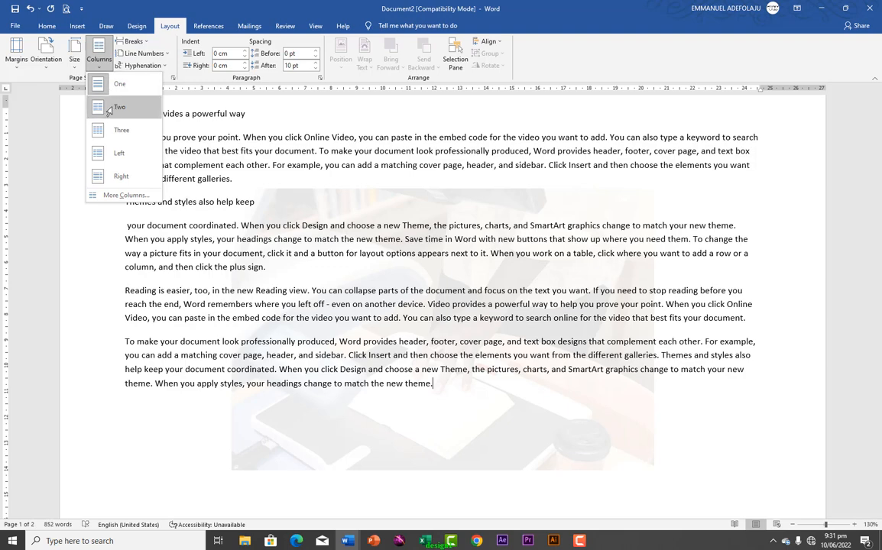
pyautogui.click(107, 103)
pyautogui.click(98, 57)
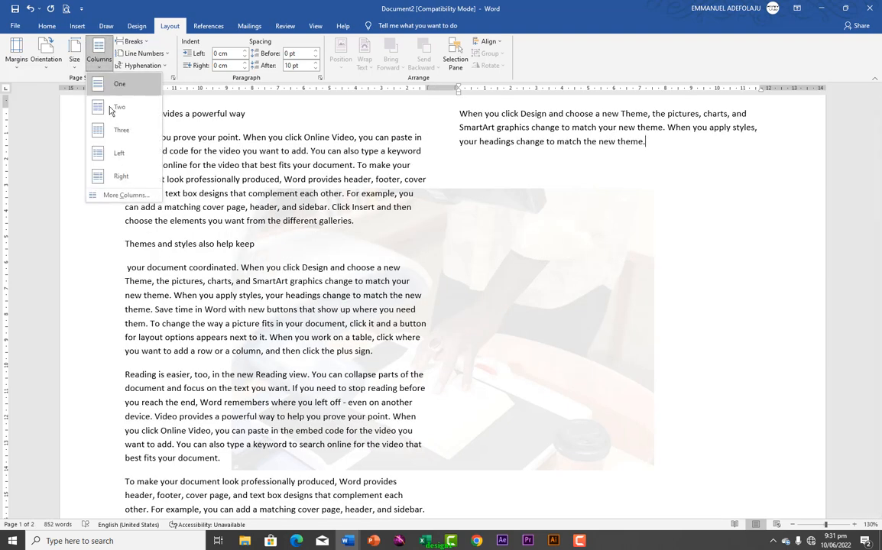
pyautogui.click(119, 159)
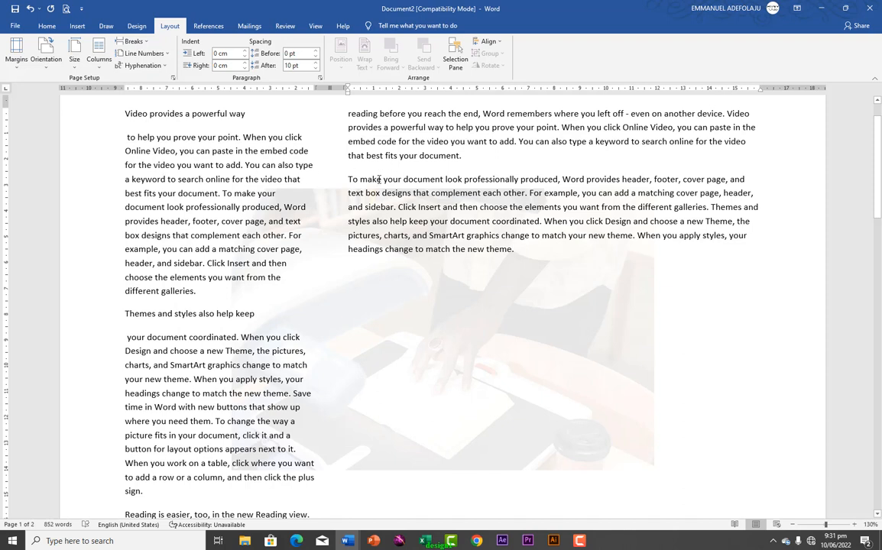
pyautogui.scroll(1, 379, 178)
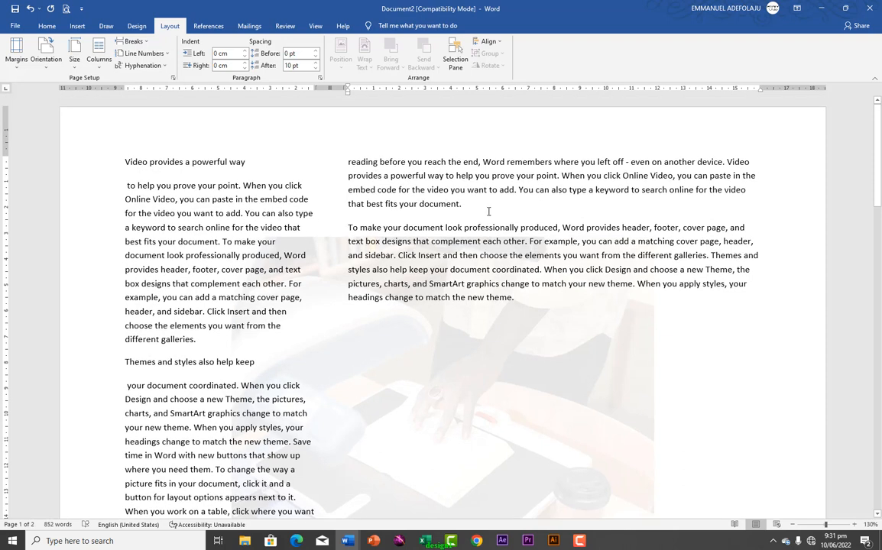
pyautogui.click(99, 58)
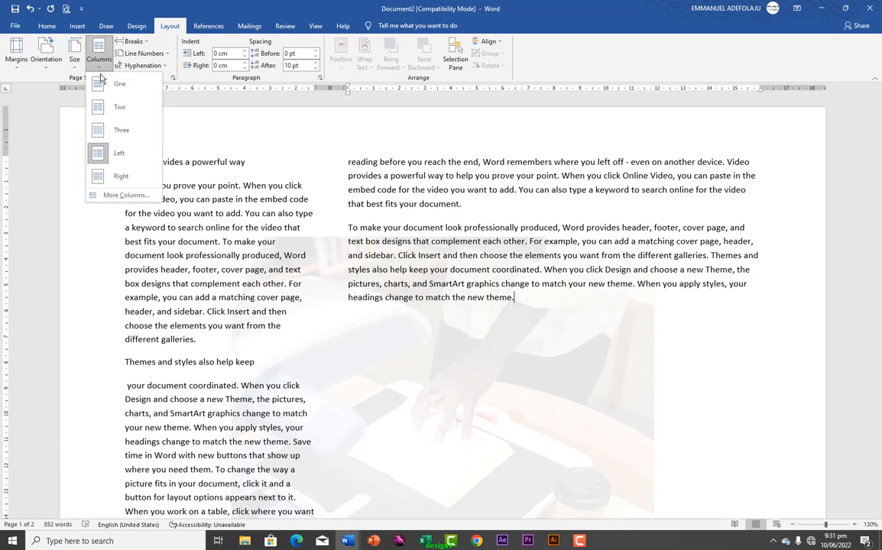
pyautogui.click(118, 176)
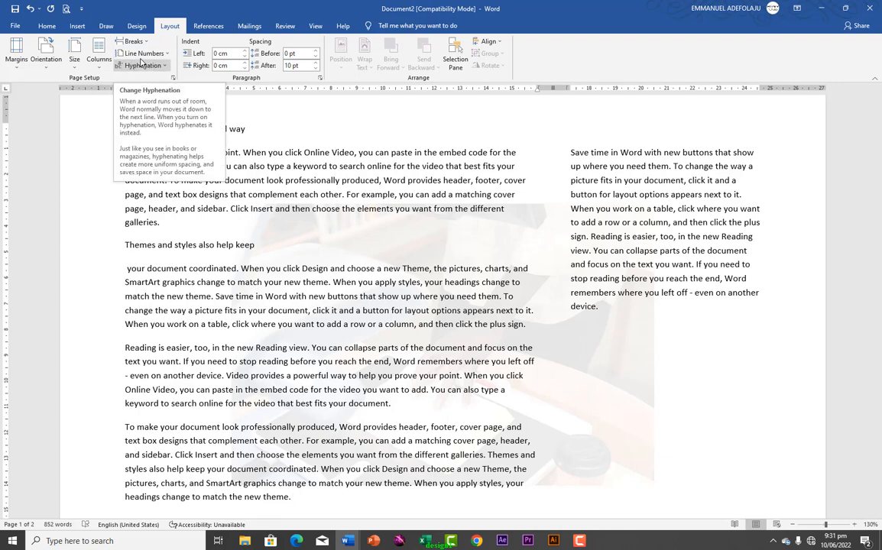
pyautogui.click(166, 55)
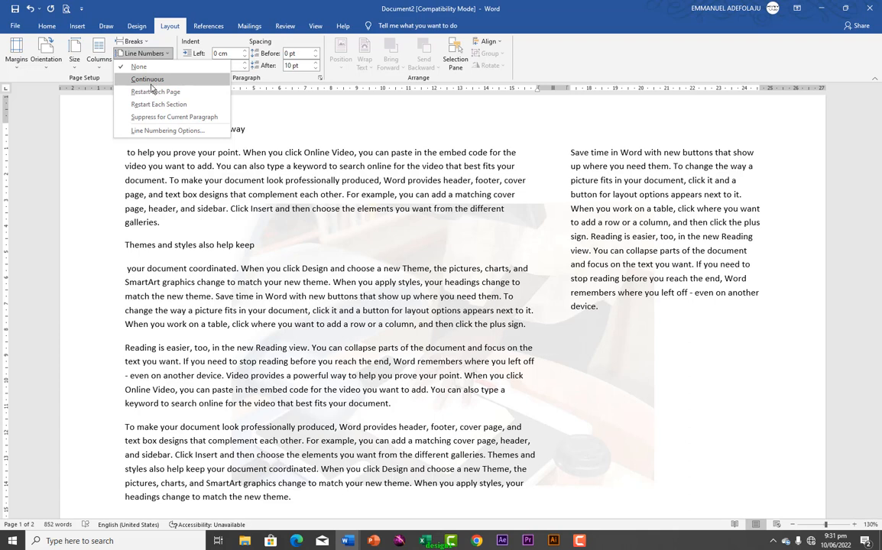
pyautogui.click(148, 80)
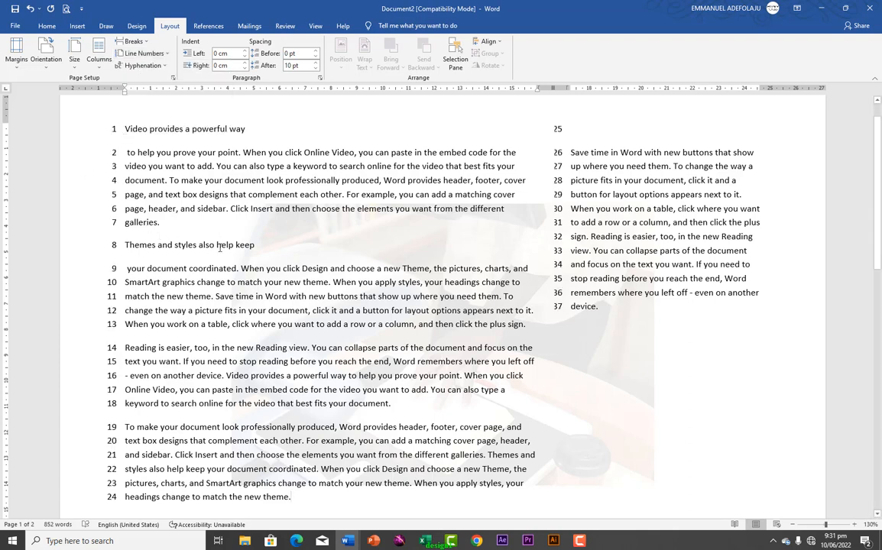
pyautogui.hotkey('ctrl', 'z')
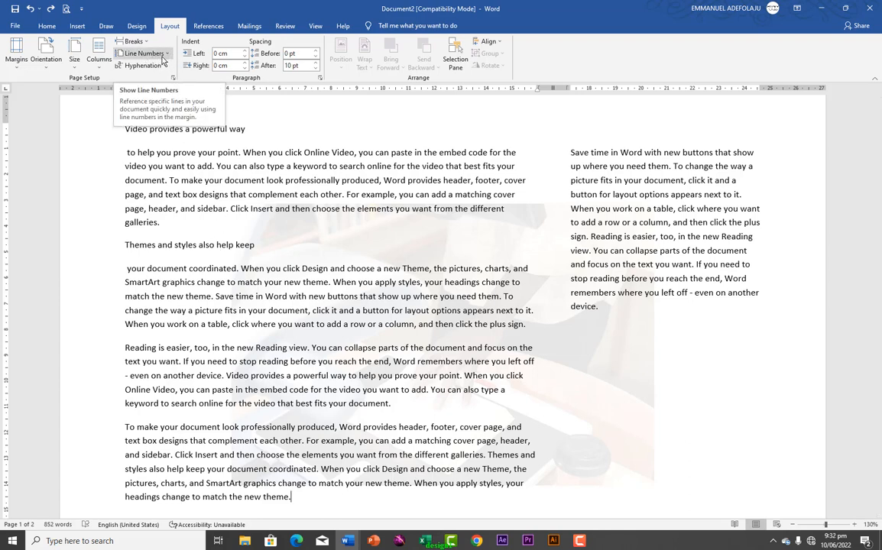
pyautogui.click(163, 61)
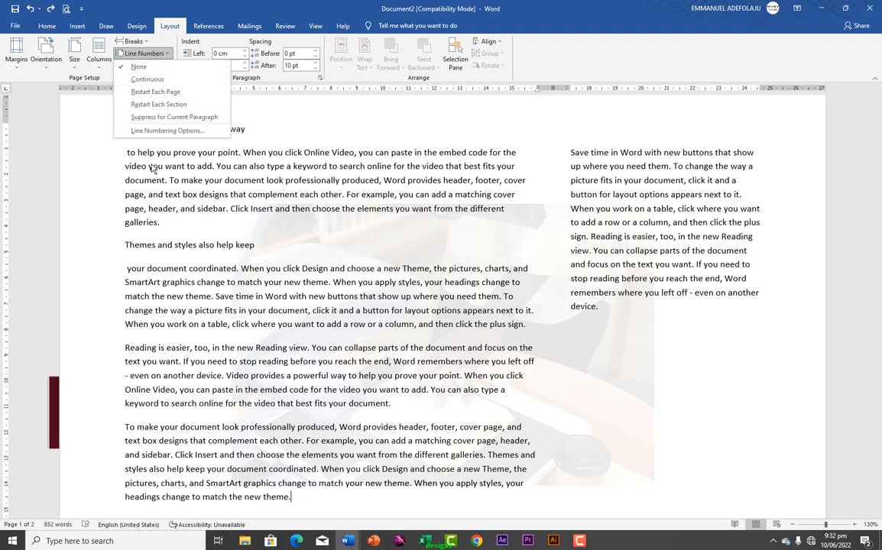
pyautogui.click(189, 177)
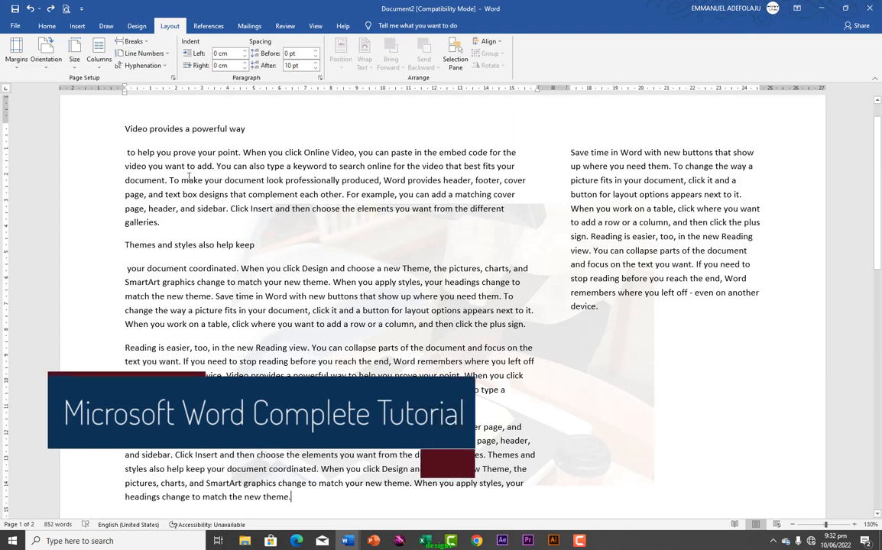
pyautogui.click(163, 66)
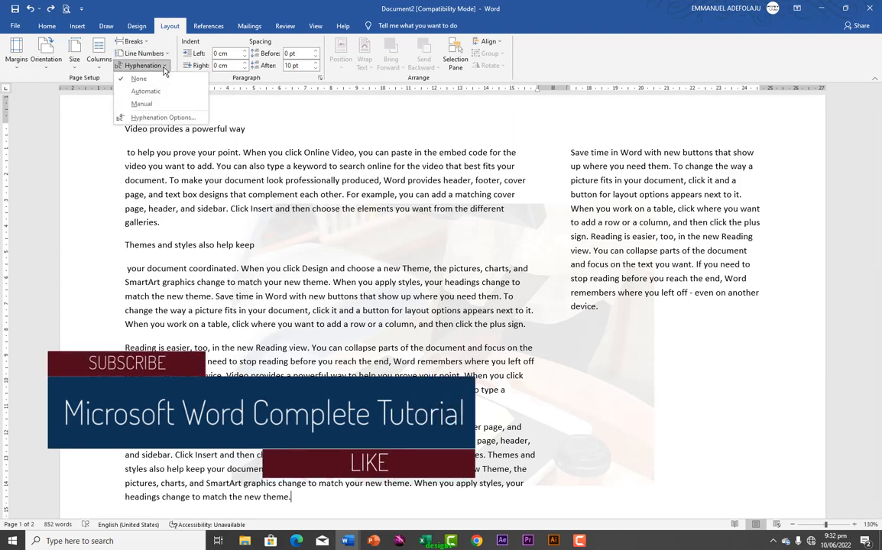
pyautogui.click(164, 68)
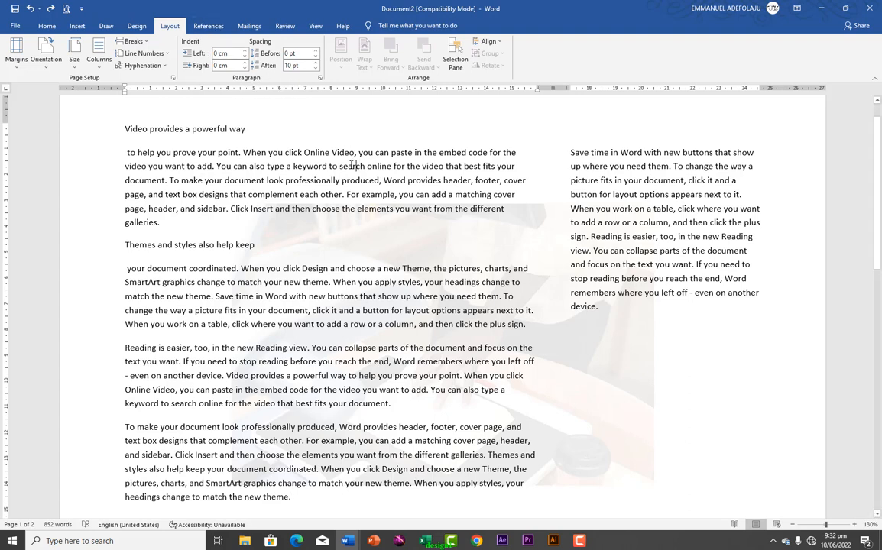
# Select the first body paragraph, clear the selection, and dismiss the text context menu
pyautogui.tripleClick(224, 166)
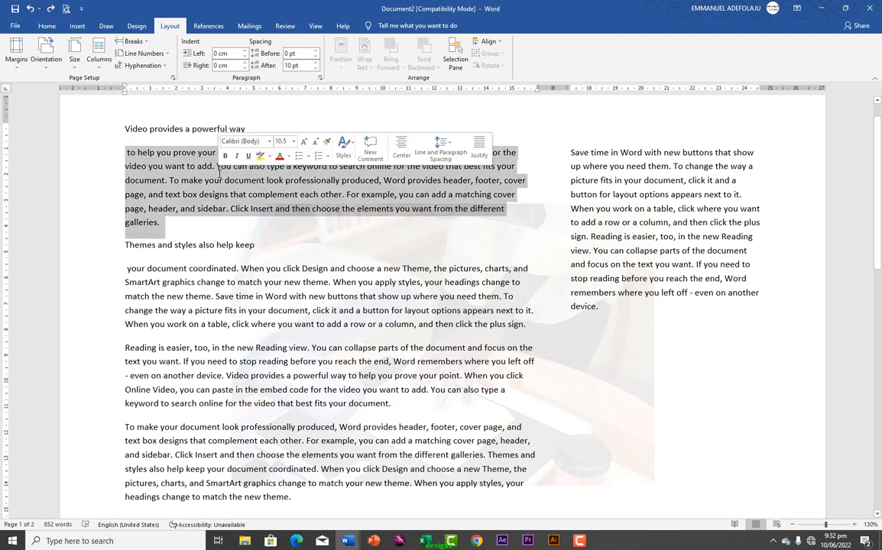
pyautogui.press('Right')
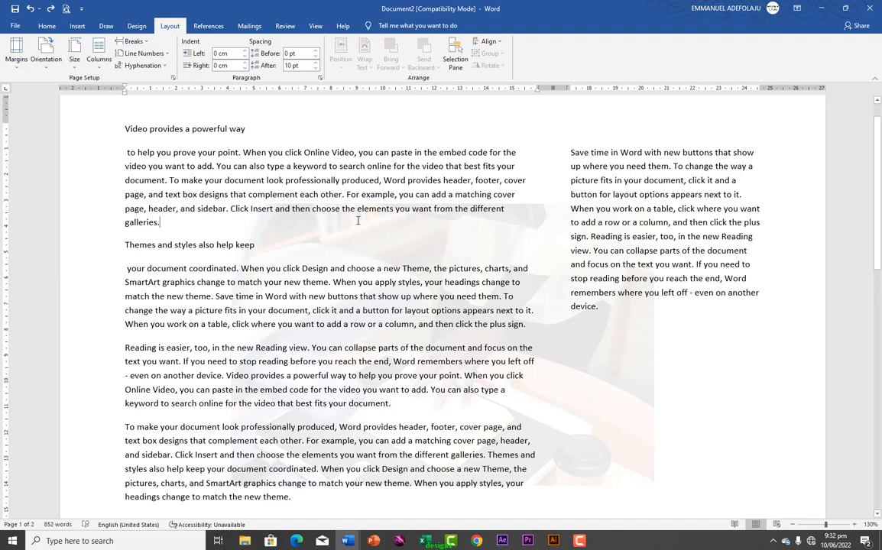
pyautogui.rightClick(171, 226)
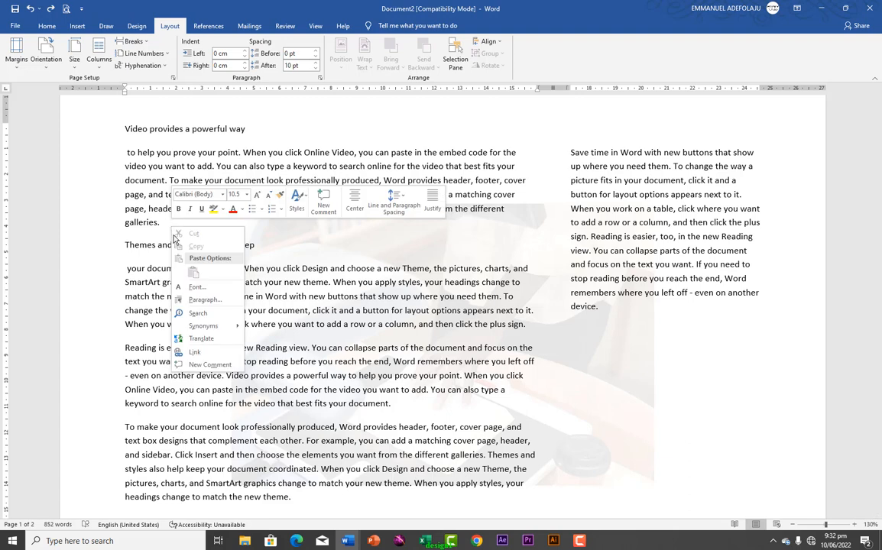
pyautogui.click(141, 195)
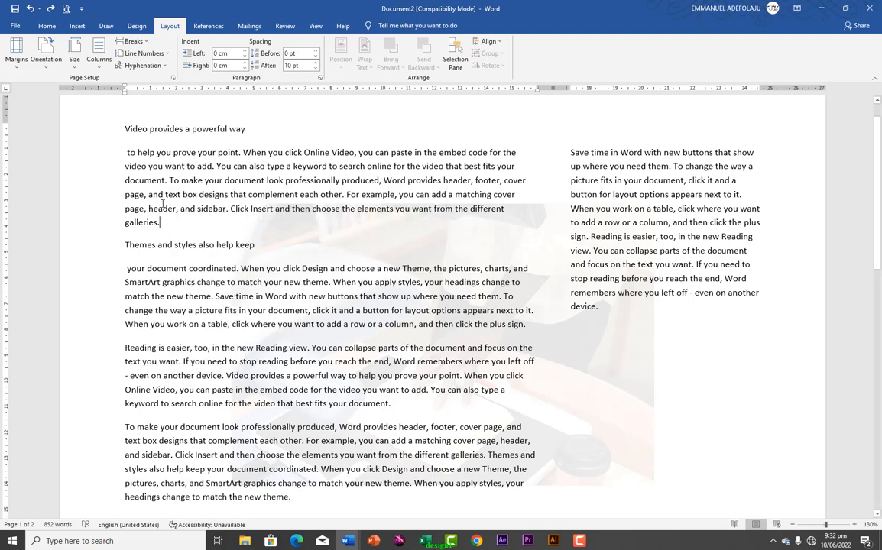
# Draw a rectangle over the first body paragraph and give it a blue shape style
pyautogui.click(77, 28)
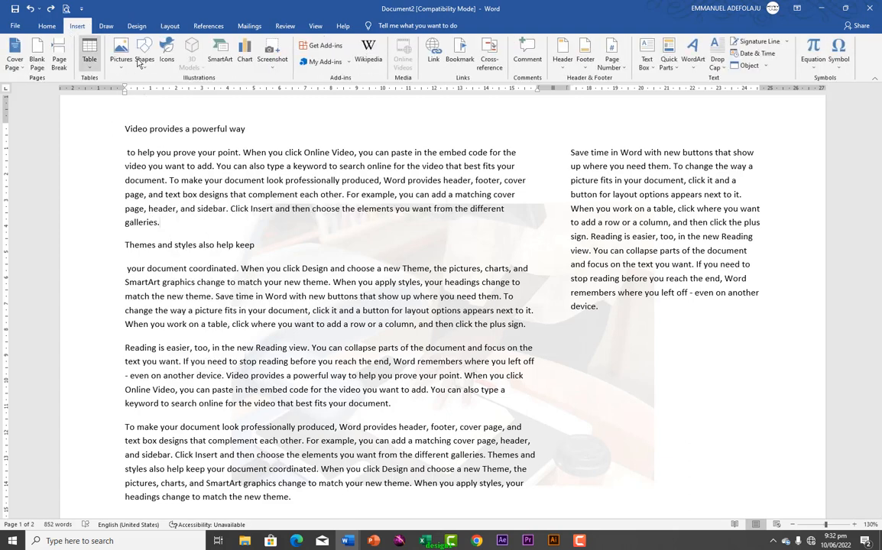
pyautogui.click(147, 72)
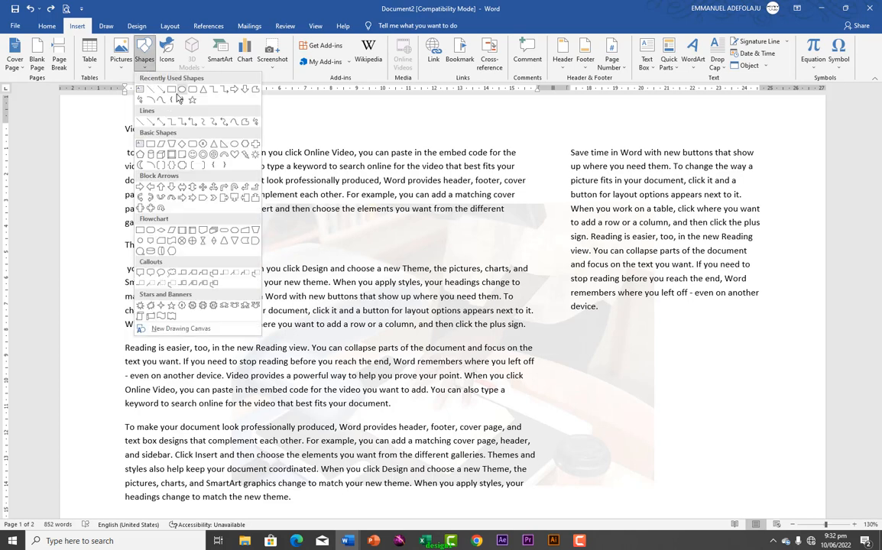
pyautogui.click(156, 82)
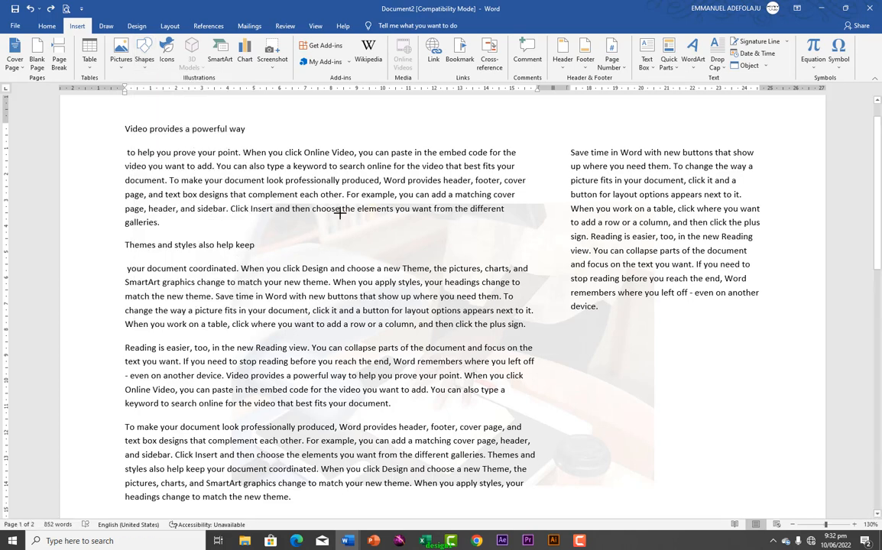
pyautogui.moveTo(340, 213); pyautogui.dragTo(183, 143)
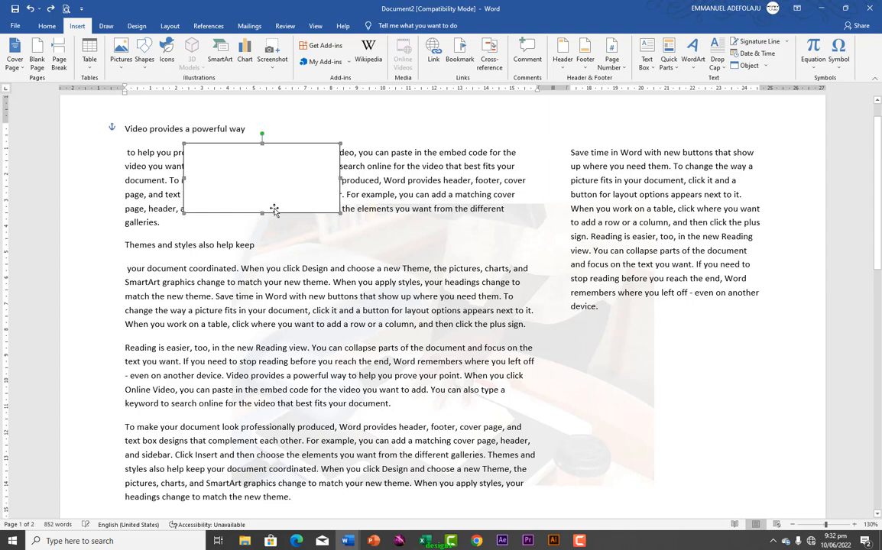
pyautogui.click(181, 52)
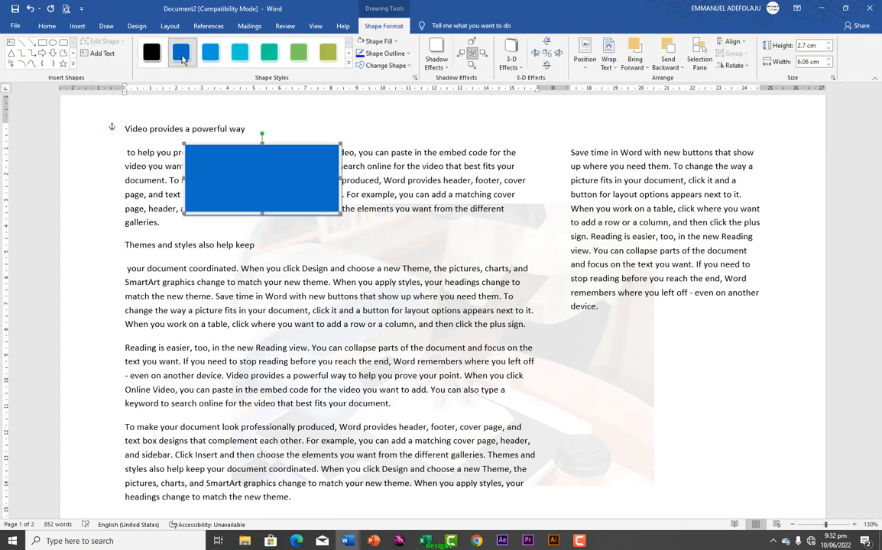
pyautogui.click(169, 28)
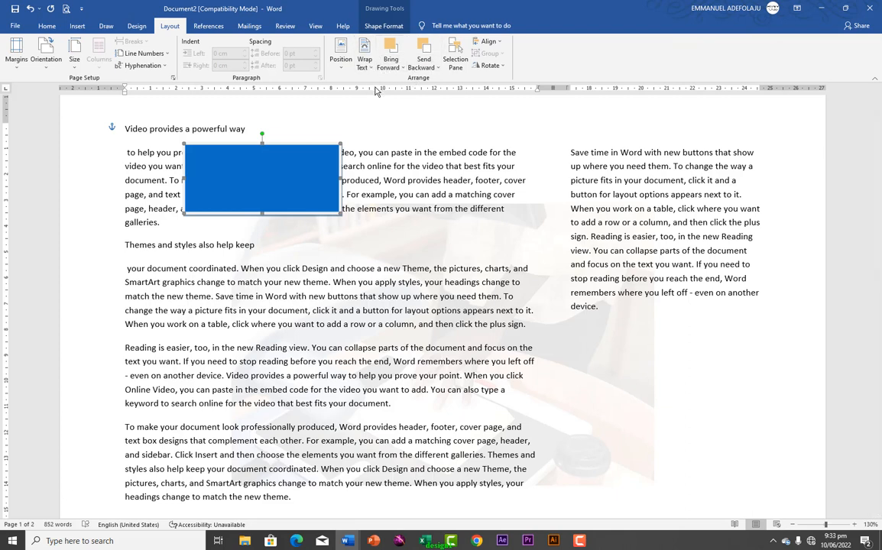
# Reposition the rectangle, undoing trial moves, until it sits within the second body paragraph
pyautogui.click(341, 65)
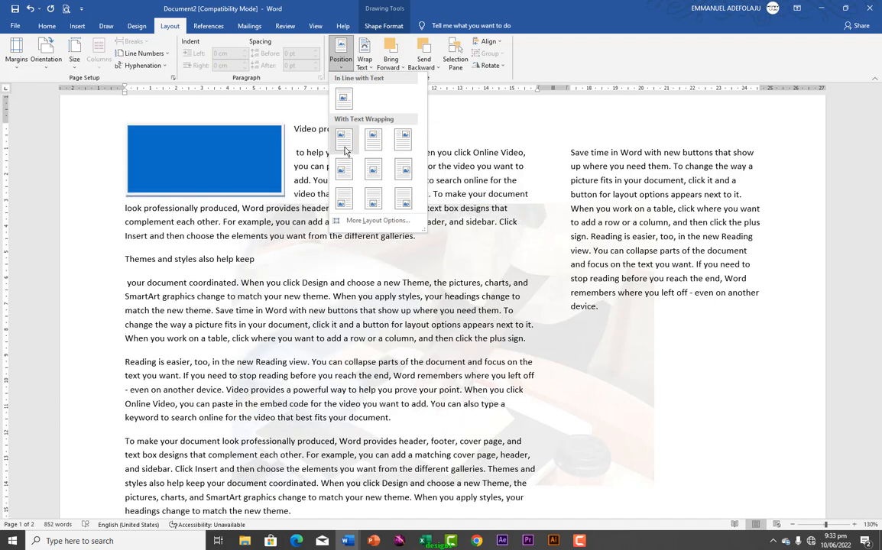
pyautogui.click(264, 155)
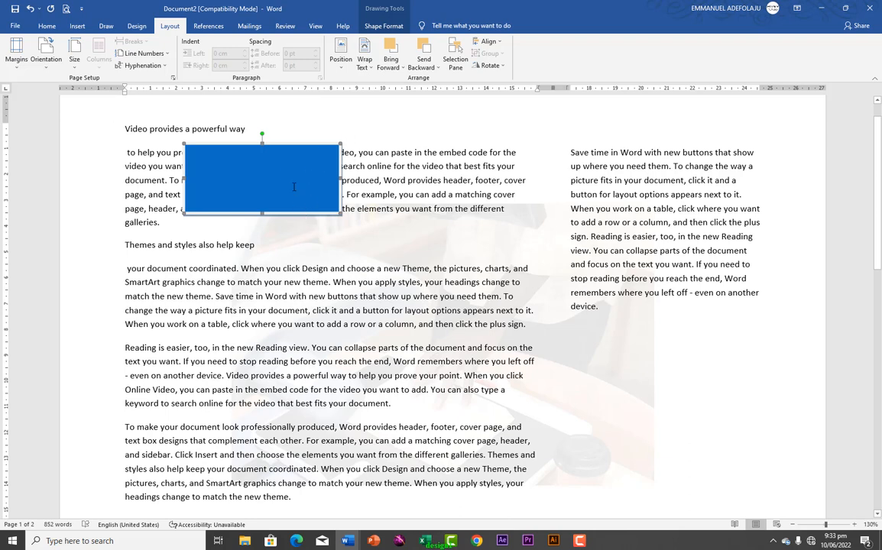
pyautogui.moveTo(293, 186); pyautogui.dragTo(289, 247)
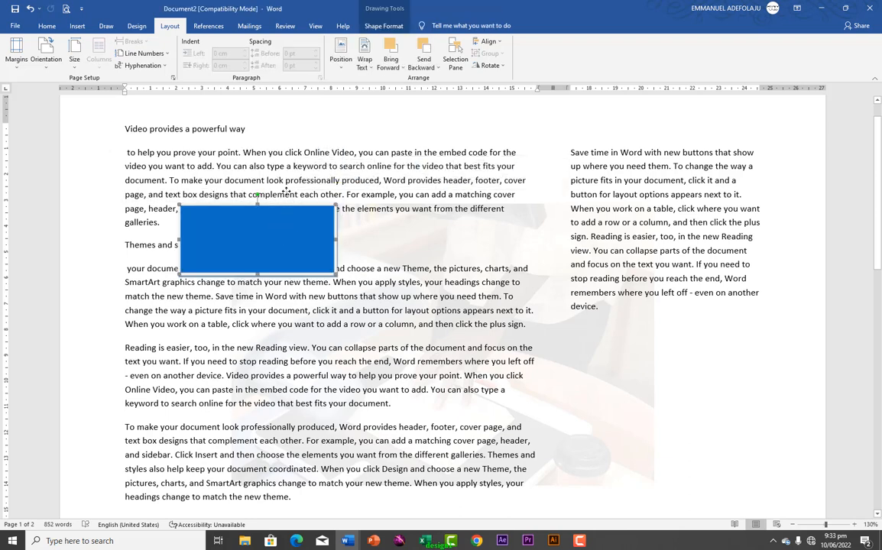
pyautogui.hotkey('ctrl', 'z')
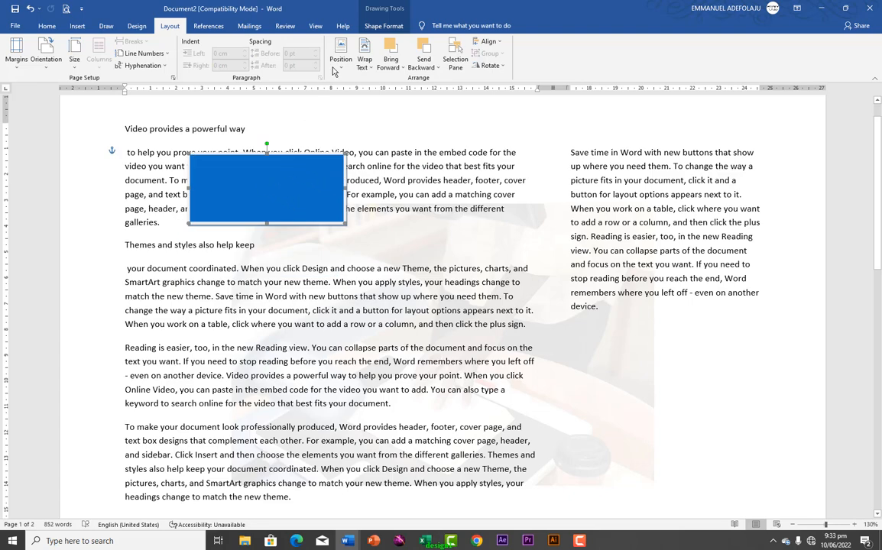
pyautogui.click(342, 69)
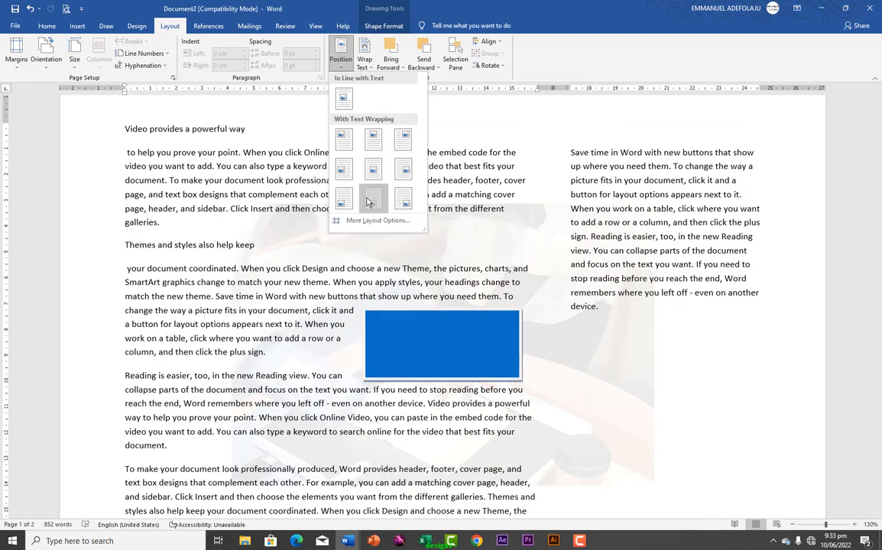
pyautogui.press('Escape')
pyautogui.hotkey('ctrl', 'z')
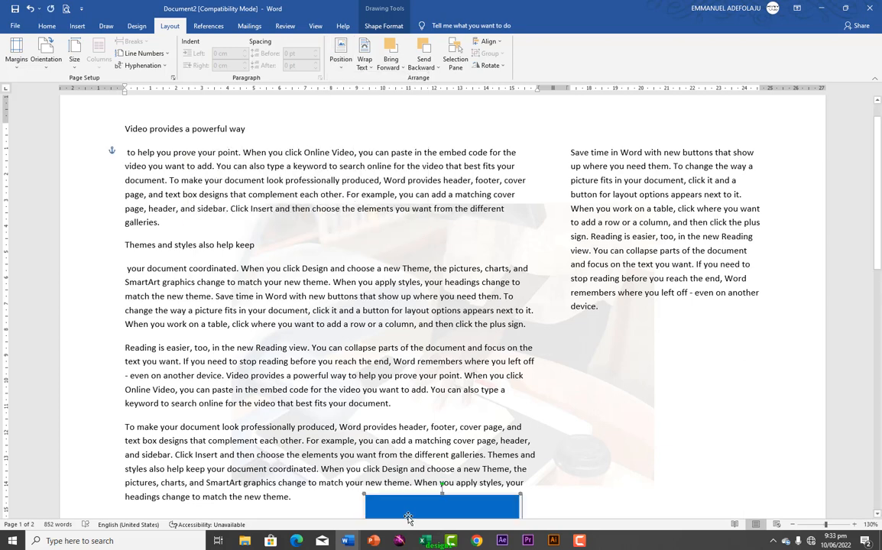
pyautogui.moveTo(407, 519); pyautogui.dragTo(360, 367)
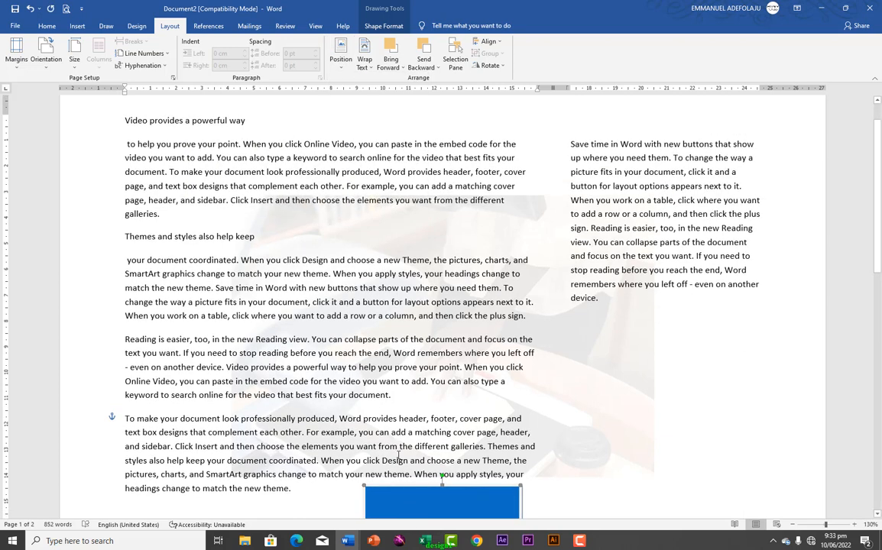
pyautogui.moveTo(413, 488); pyautogui.dragTo(406, 474)
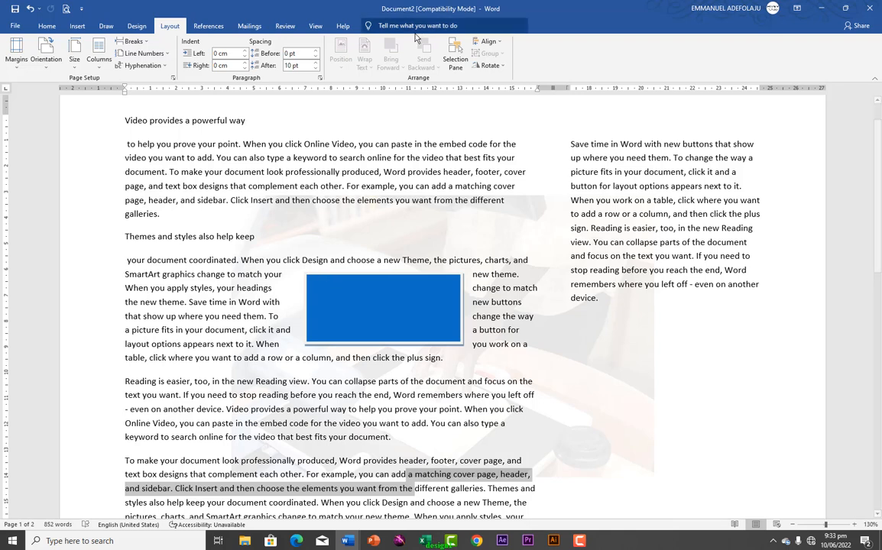
# Send the rectangle one layer backward and drag it to the second paragraph's start
pyautogui.click(350, 309)
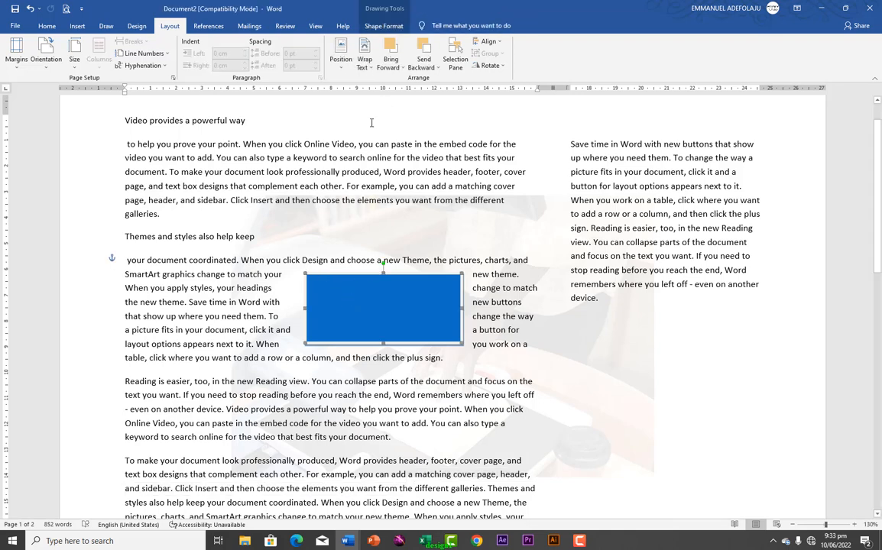
pyautogui.click(365, 62)
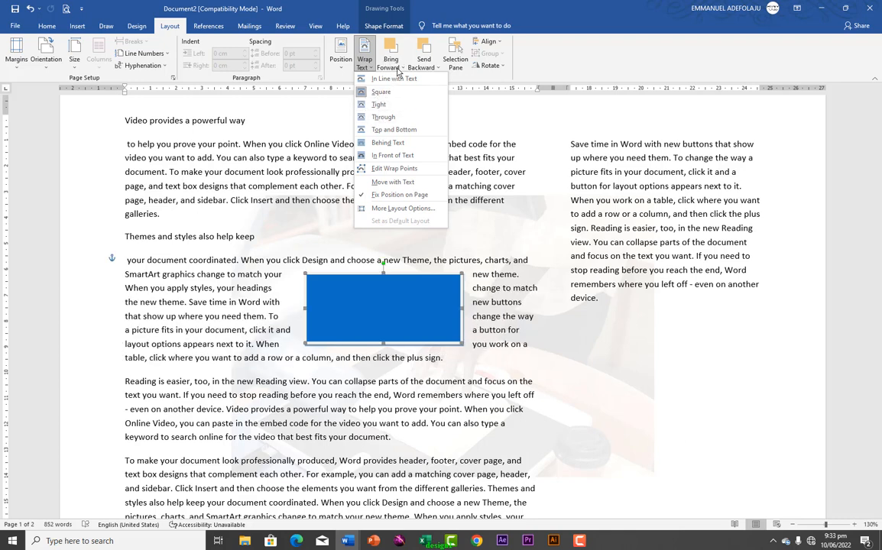
pyautogui.click(396, 69)
pyautogui.click(397, 70)
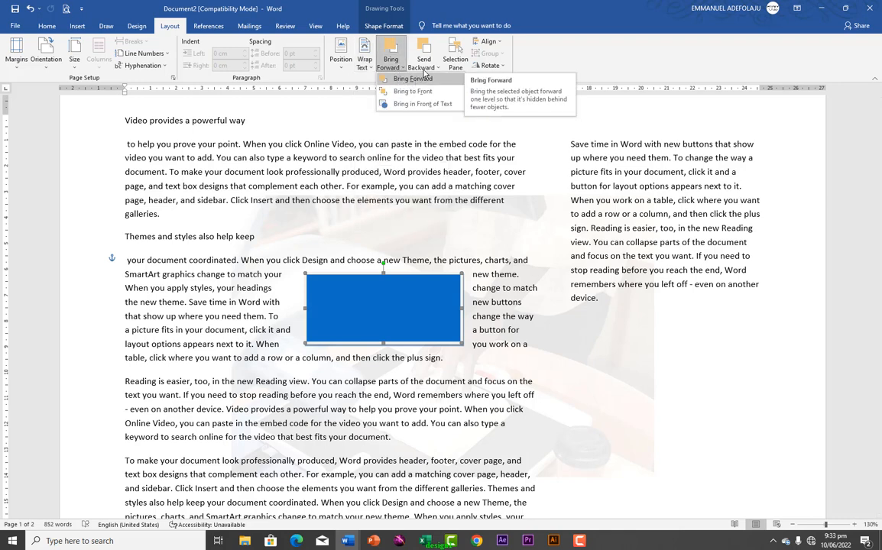
pyautogui.click(424, 69)
pyautogui.click(424, 67)
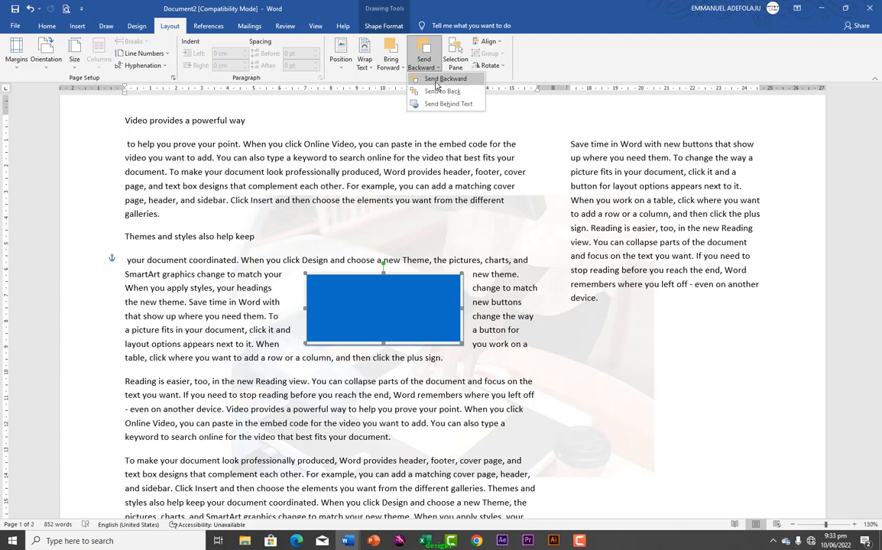
pyautogui.click(441, 80)
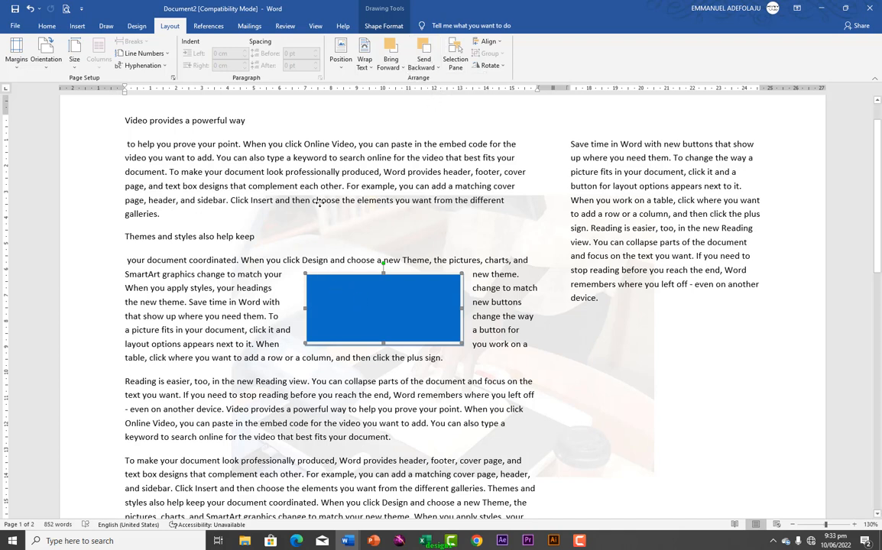
pyautogui.click(348, 274)
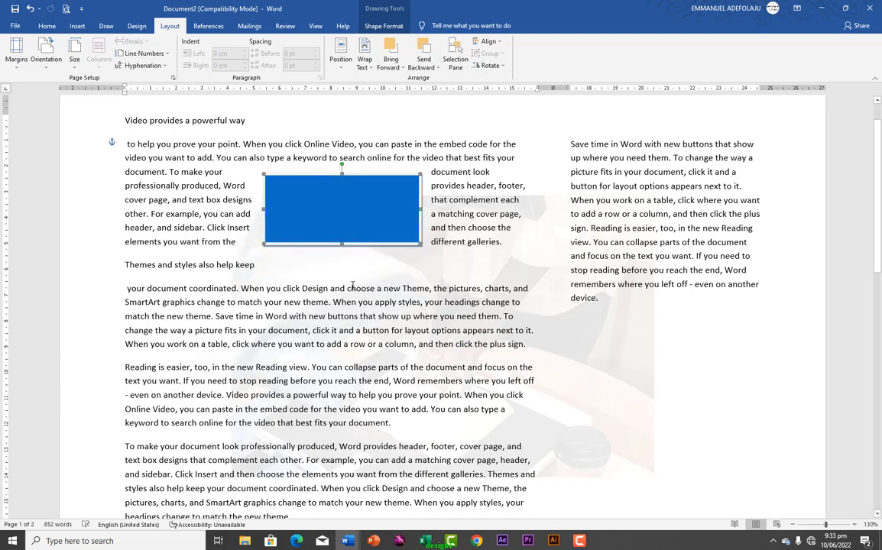
pyautogui.click(334, 223)
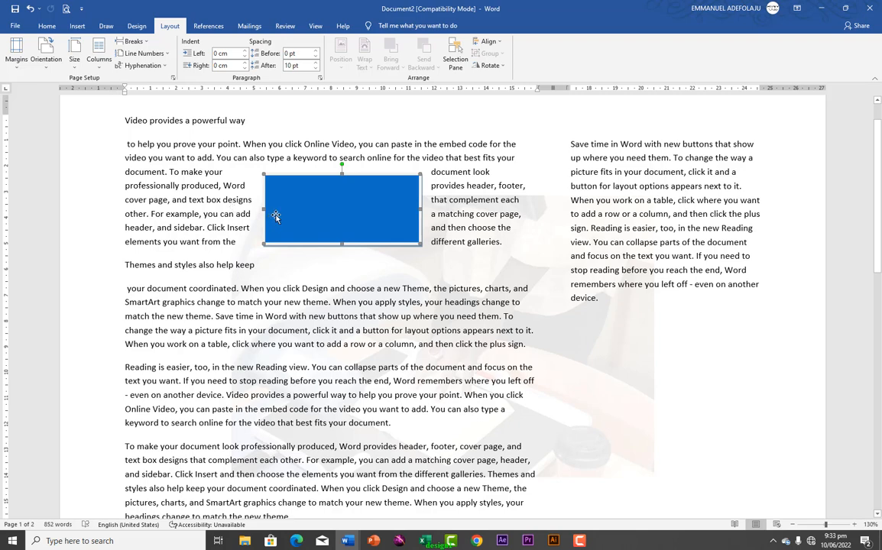
pyautogui.moveTo(249, 193); pyautogui.dragTo(142, 178)
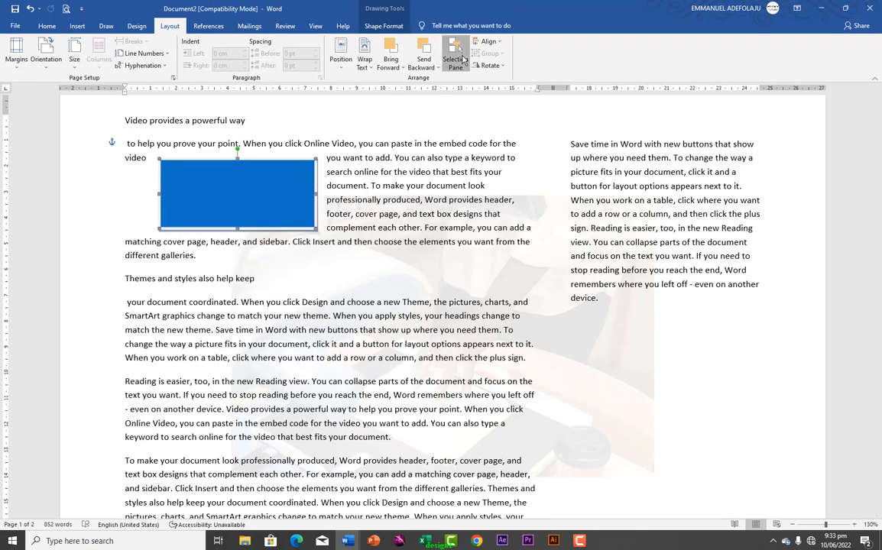
# Open the Selection Pane and leave the Rectangle 2 name unchanged
pyautogui.click(456, 57)
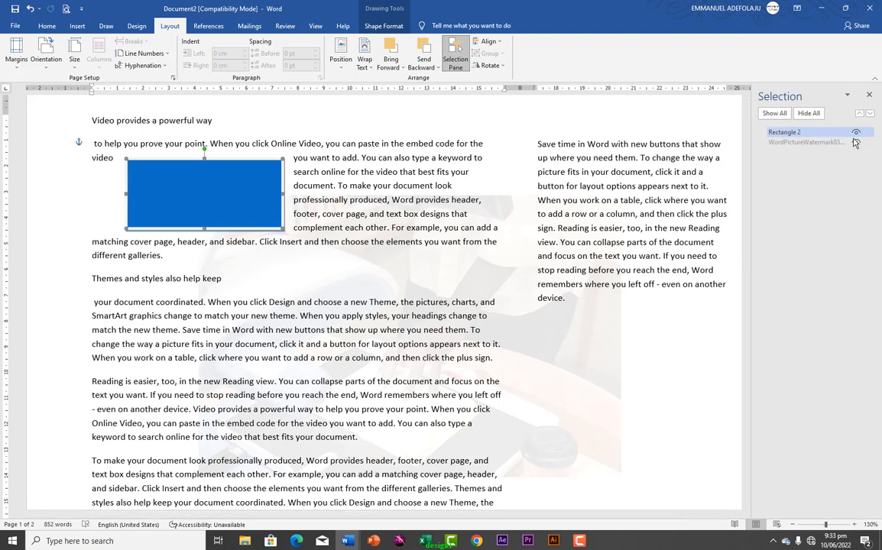
pyautogui.click(805, 133)
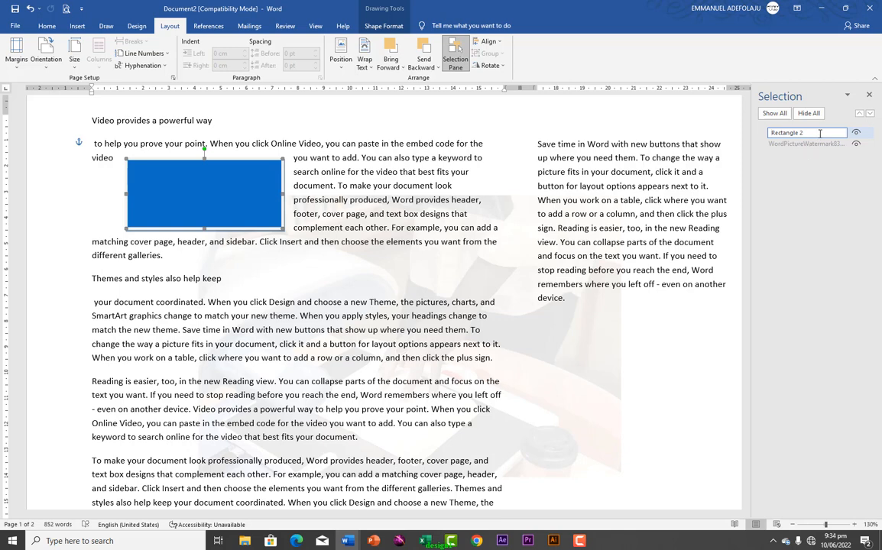
pyautogui.click(777, 114)
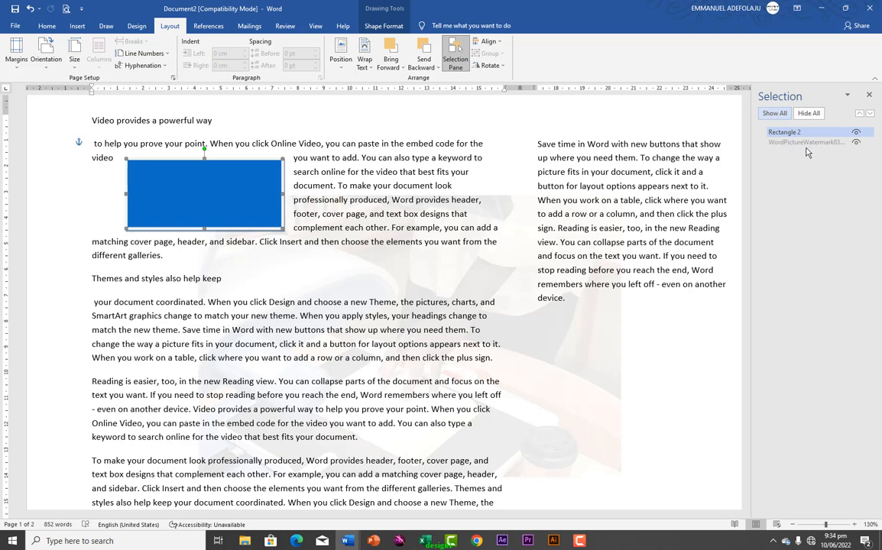
# Select some body text and the word 'you', then close the Align options unused
pyautogui.click(450, 199)
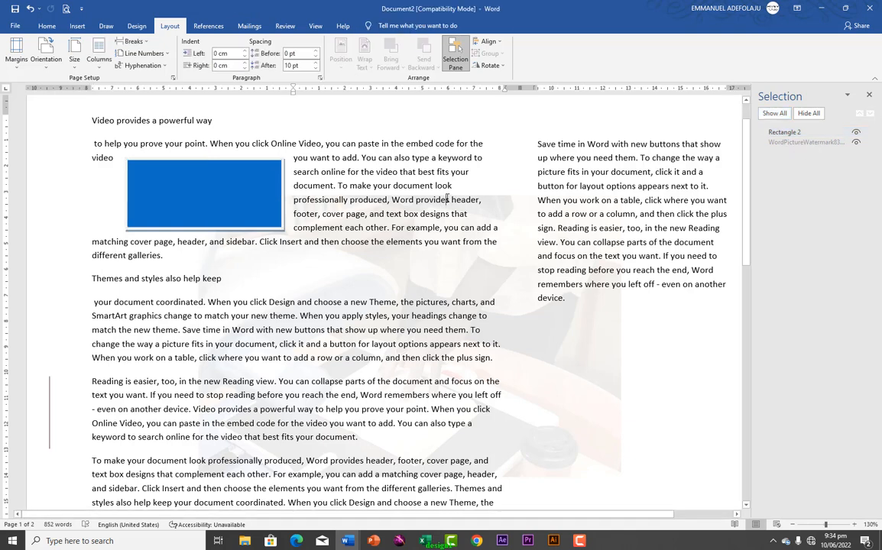
pyautogui.moveTo(386, 145); pyautogui.dragTo(427, 214)
pyautogui.doubleClick(570, 200)
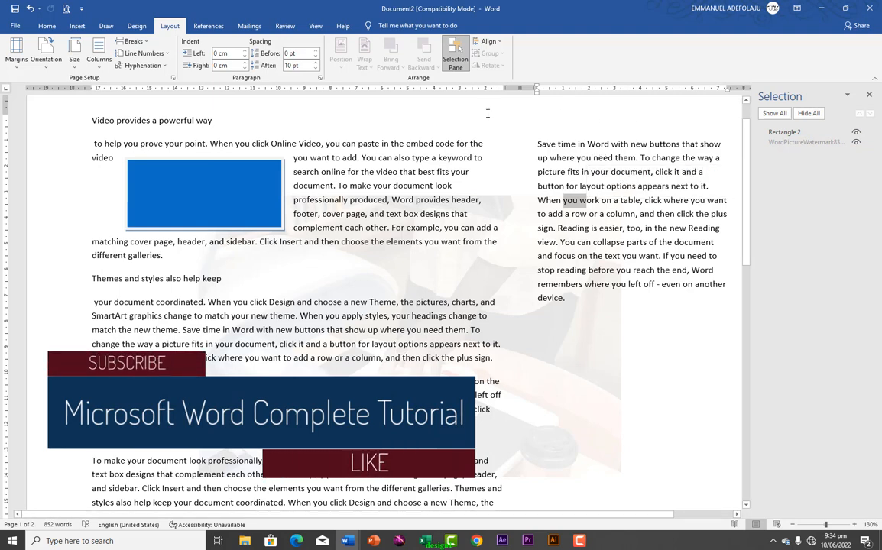
pyautogui.click(489, 41)
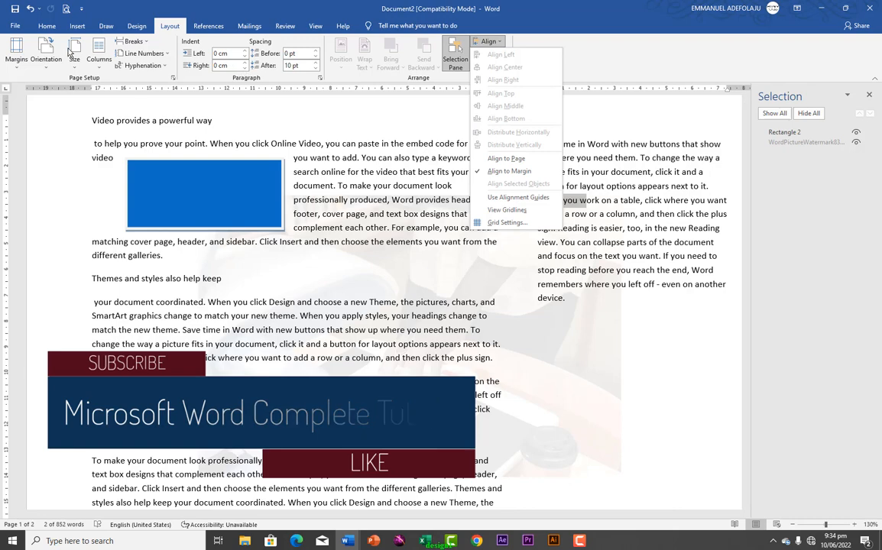
pyautogui.click(47, 29)
pyautogui.click(47, 29)
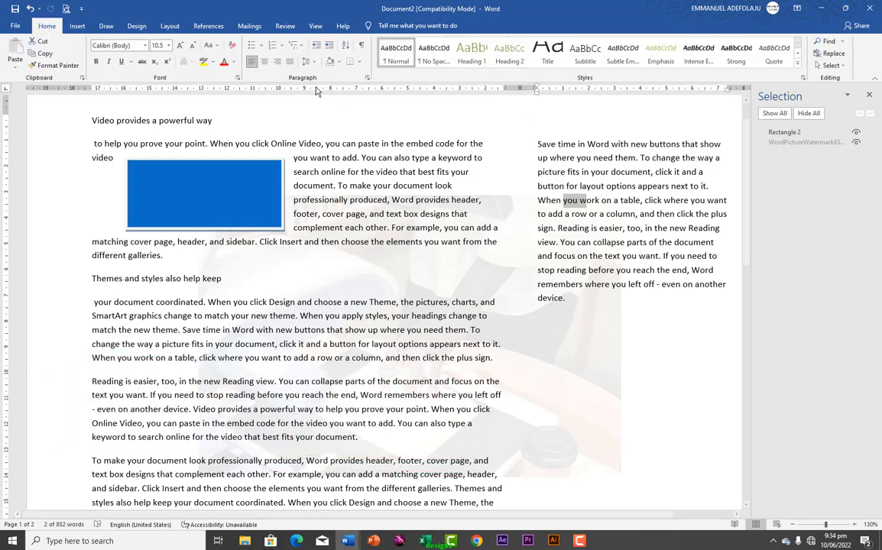
# Select the blue rectangle on the page after passing through the Layout and References tabs
pyautogui.click(169, 26)
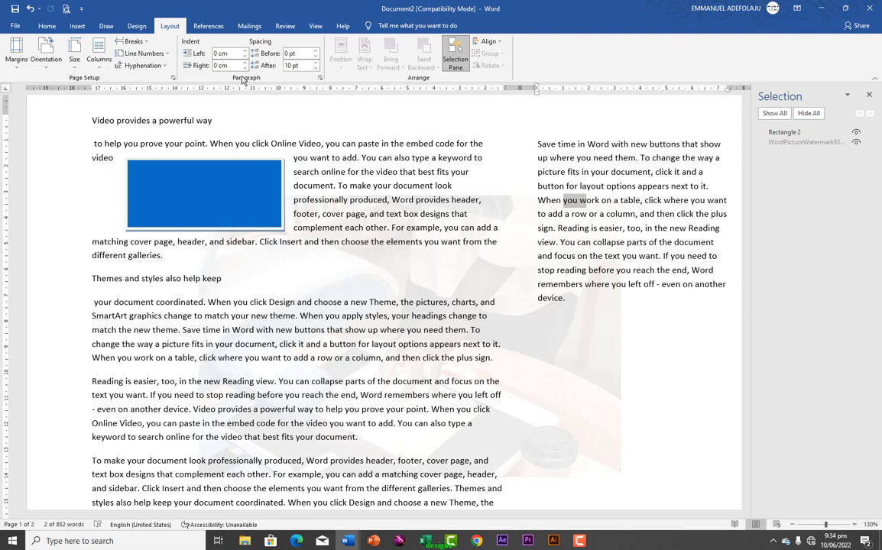
pyautogui.click(210, 27)
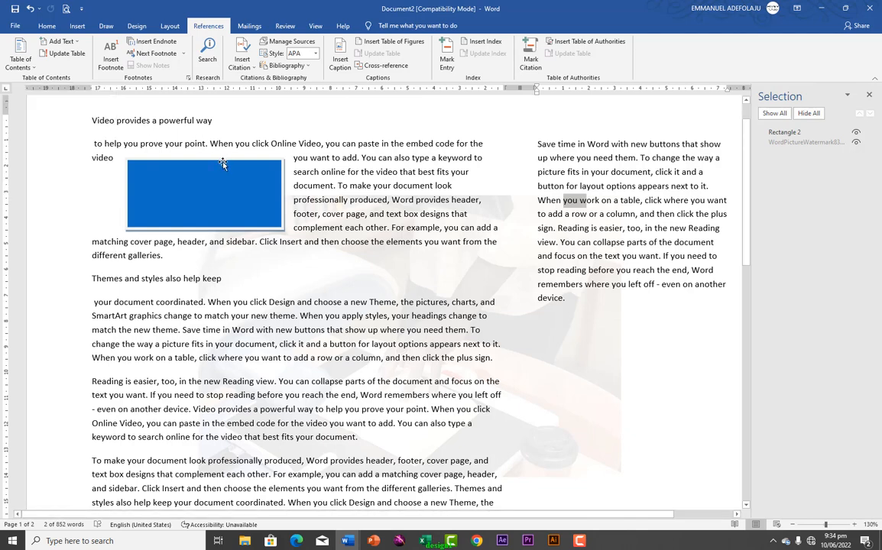
pyautogui.click(205, 176)
# Delete the blue rectangle from the page
pyautogui.press('Delete')
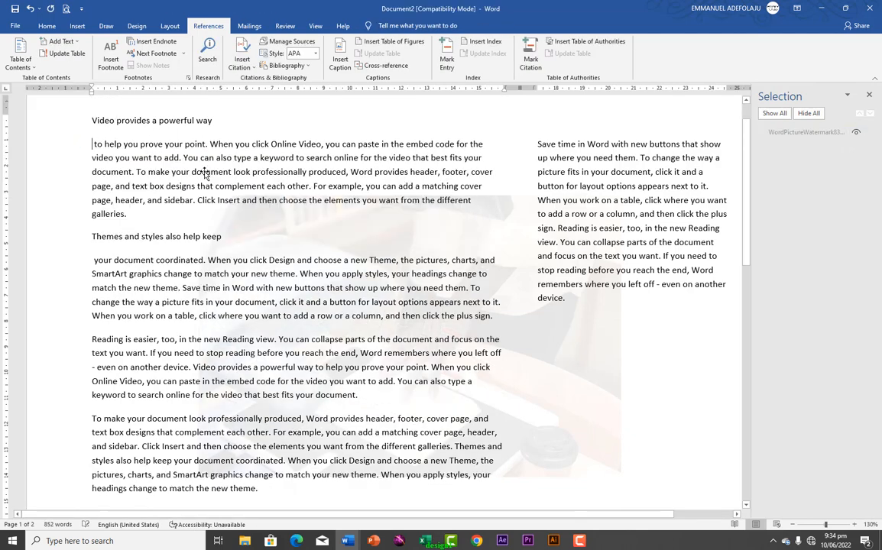
pyautogui.scroll(1, 267, 197)
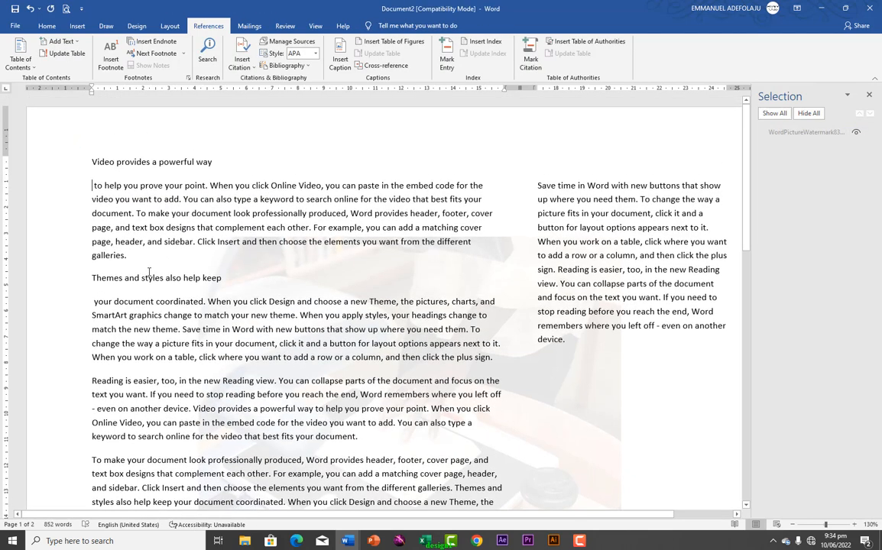
pyautogui.scroll(-1, 144, 221)
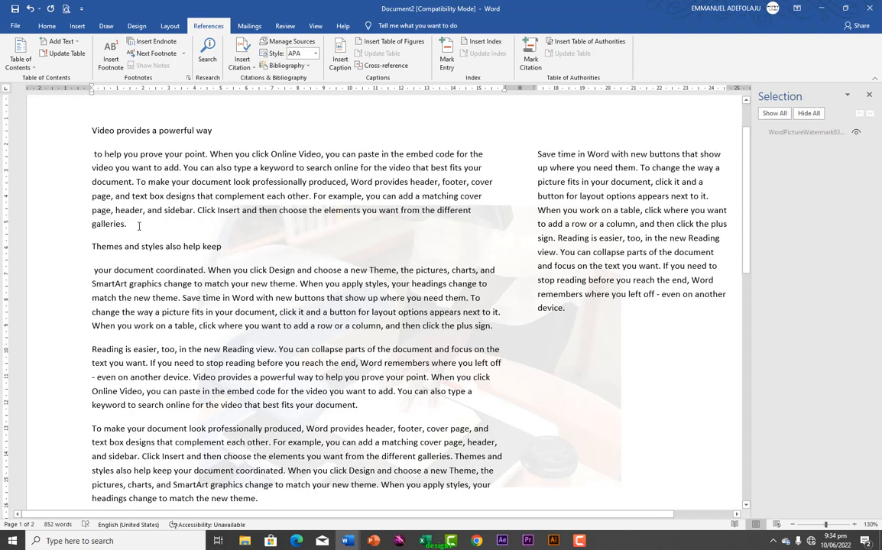
pyautogui.scroll(1, 124, 191)
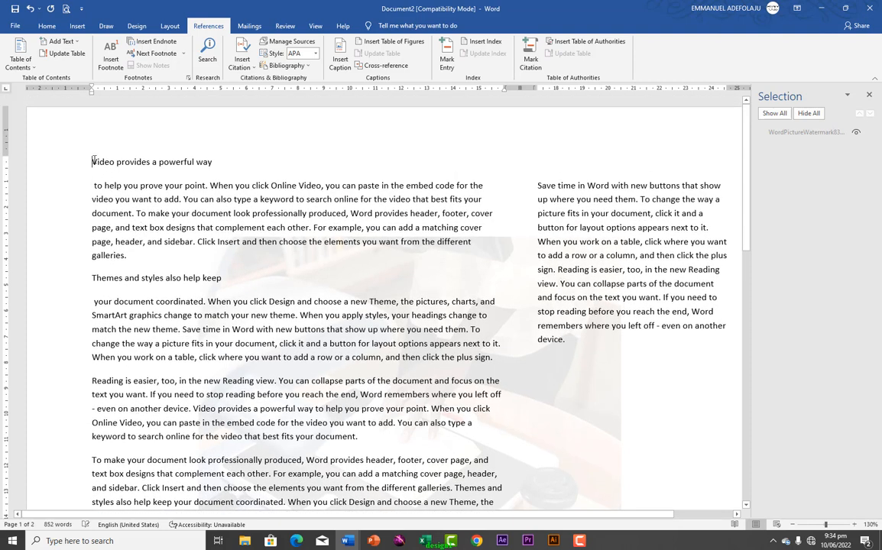
# Insert a blank line above 'Video provides a powerful way' and put 'To make your document' on its own line
pyautogui.press('Return')
pyautogui.press('Return')
pyautogui.press('Return')
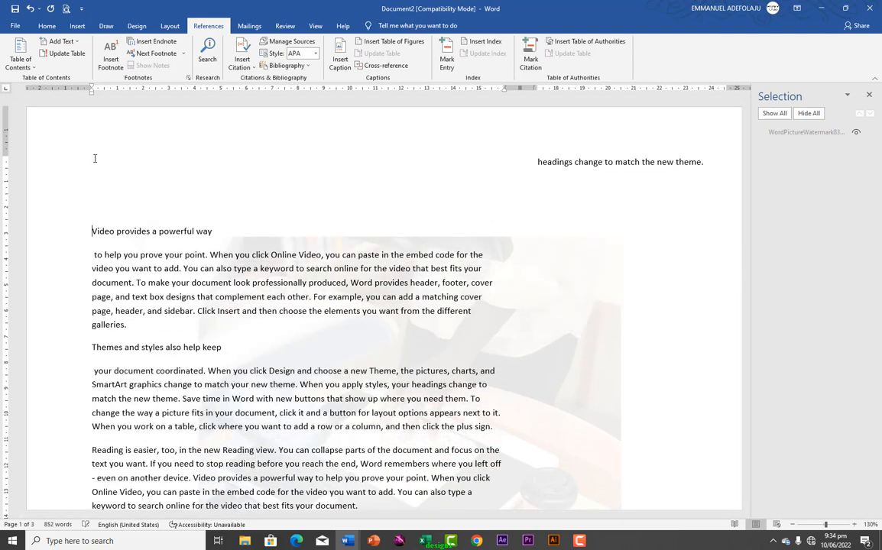
pyautogui.scroll(-5, 119, 268)
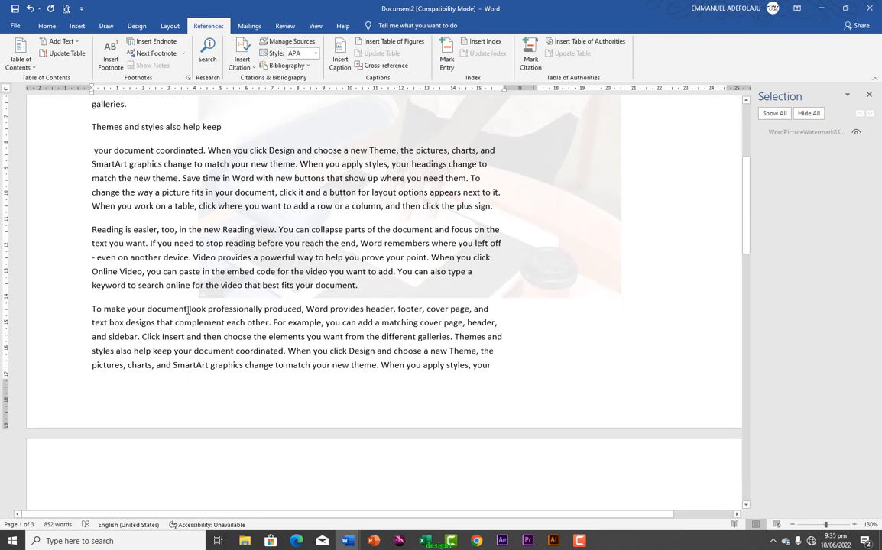
pyautogui.click(185, 300)
pyautogui.press('Return')
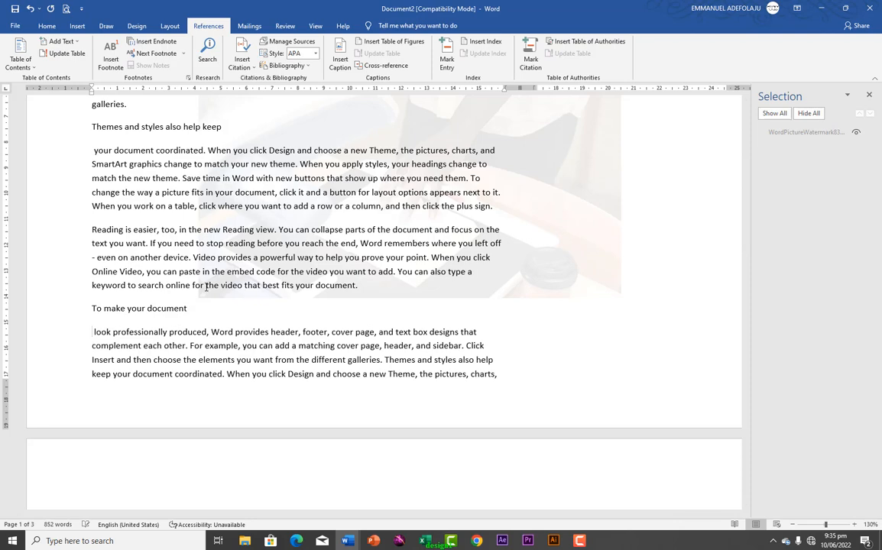
pyautogui.scroll(3, 110, 153)
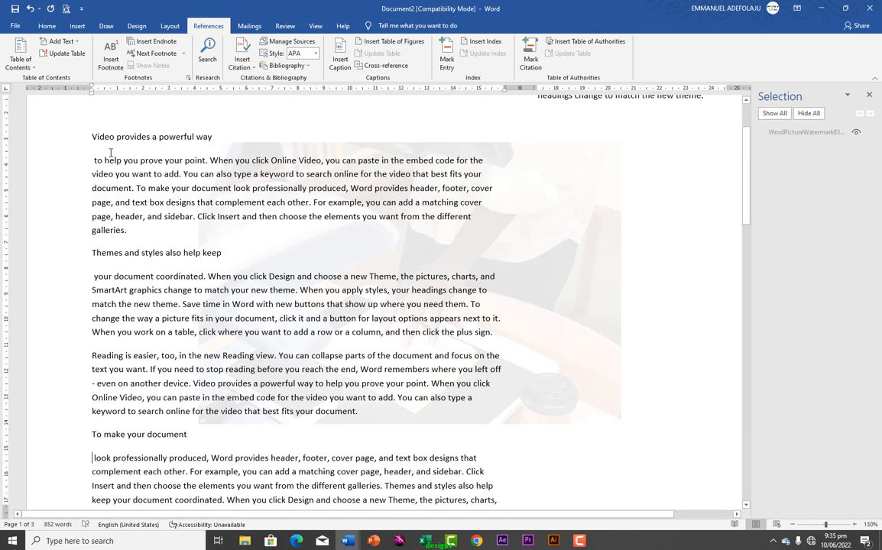
# Apply Heading 1 to 'Video provides a powerful way', 'Themes and styles also help keep' and 'To make your document'
pyautogui.moveTo(91, 136); pyautogui.dragTo(214, 136)
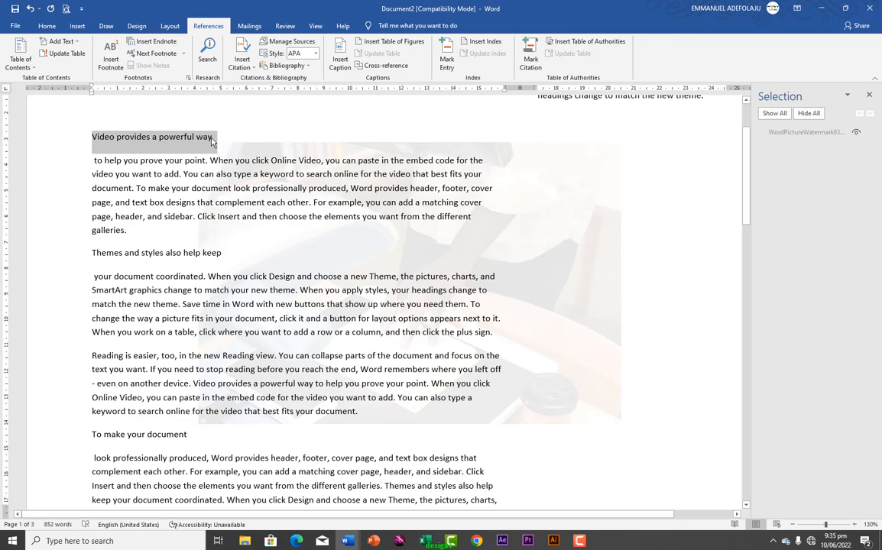
pyautogui.click(46, 25)
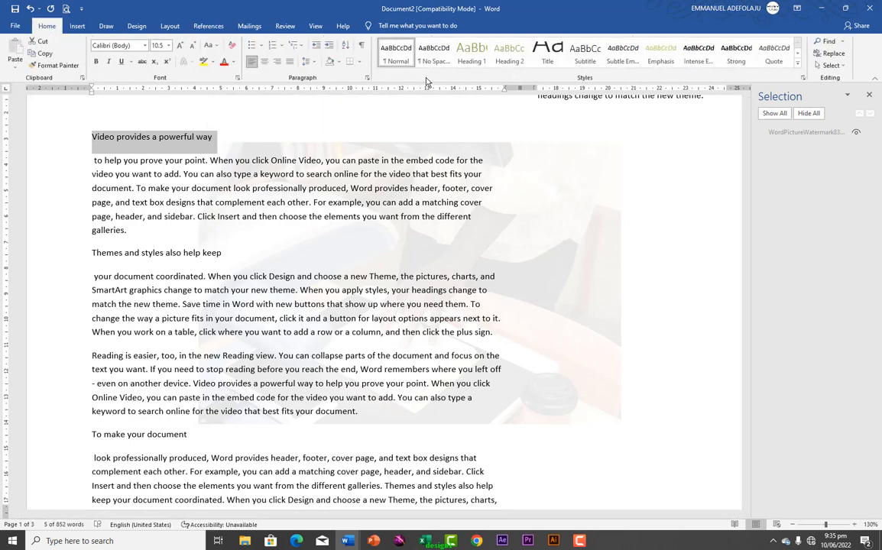
pyautogui.click(466, 59)
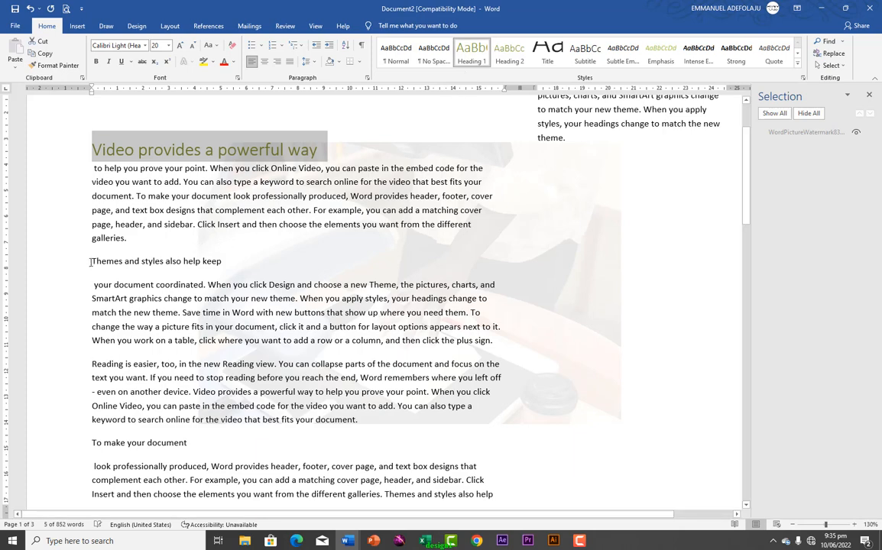
pyautogui.moveTo(90, 262); pyautogui.dragTo(237, 261)
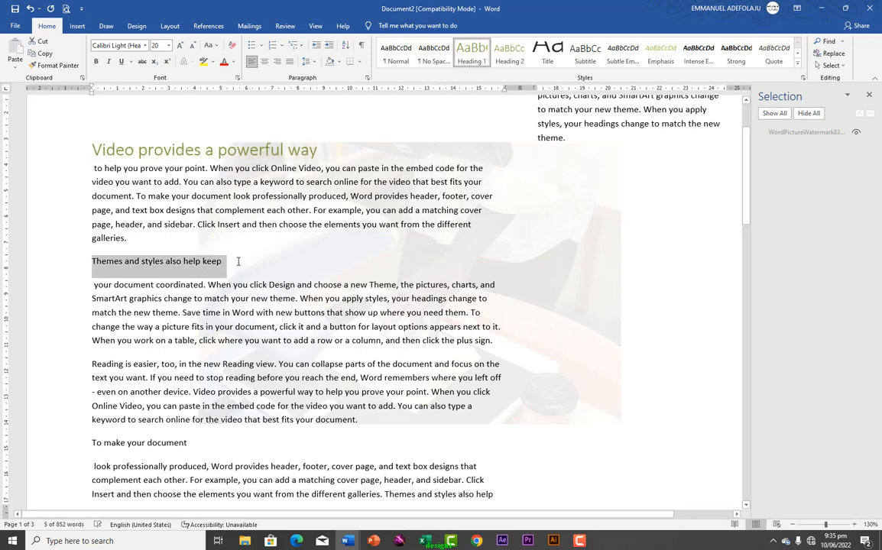
pyautogui.click(469, 55)
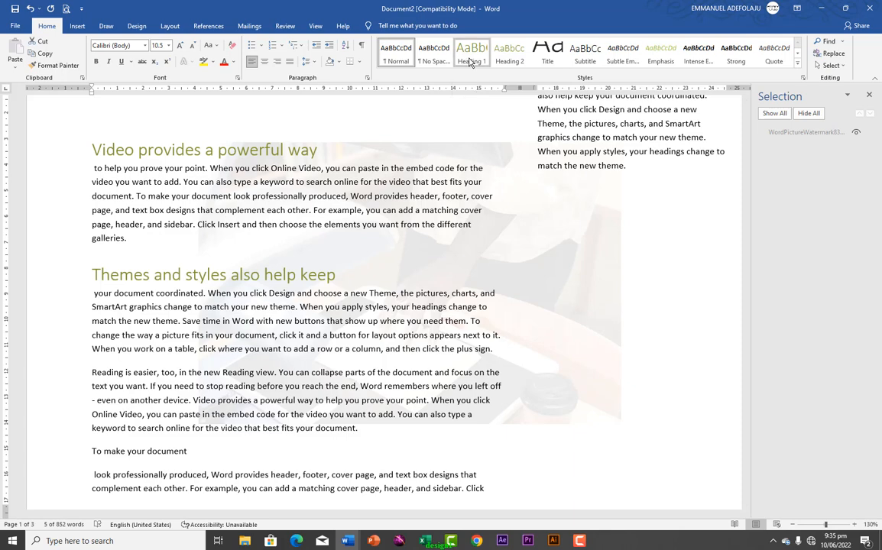
pyautogui.click(469, 62)
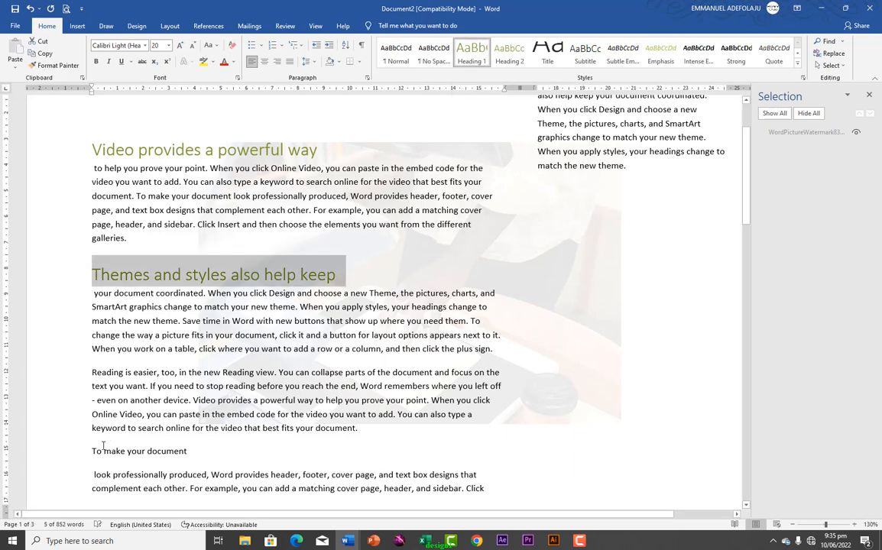
pyautogui.moveTo(90, 452); pyautogui.dragTo(187, 452)
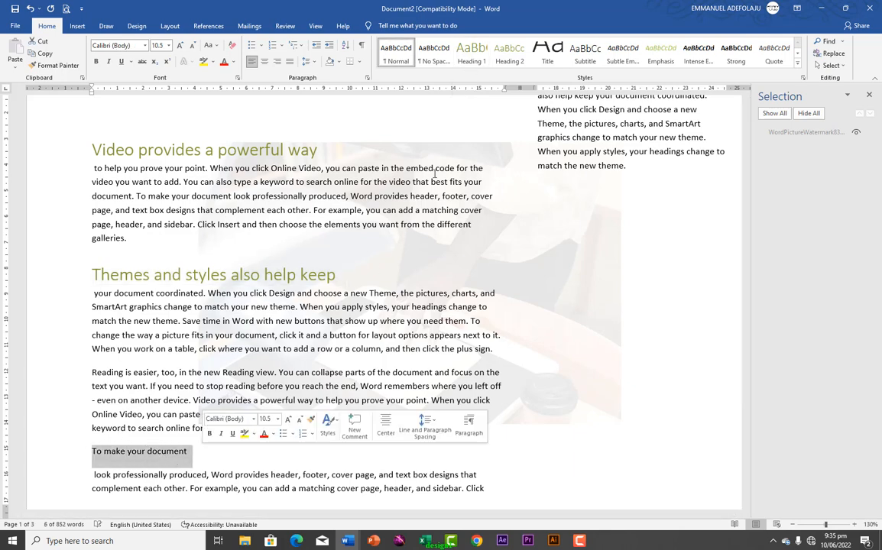
pyautogui.click(468, 59)
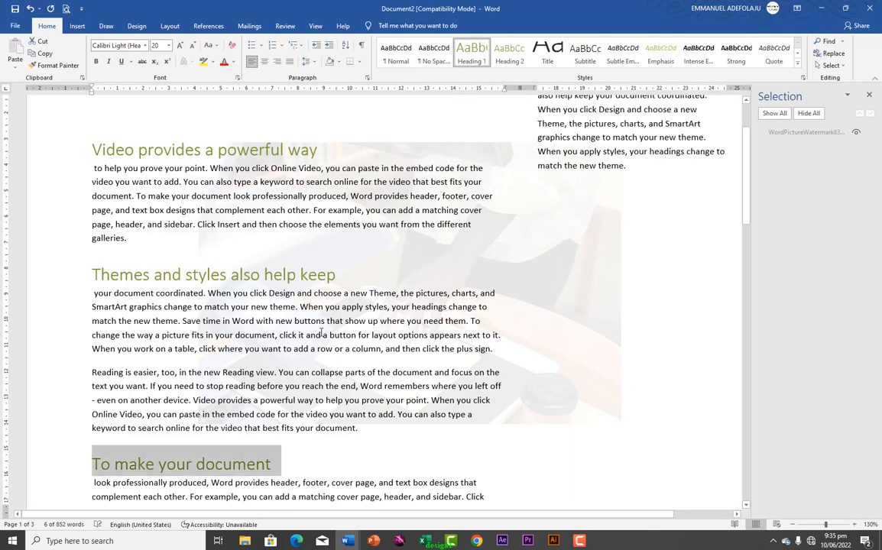
pyautogui.scroll(-2, 317, 338)
pyautogui.scroll(-2, 317, 338)
pyautogui.scroll(3, 327, 228)
pyautogui.click(95, 137)
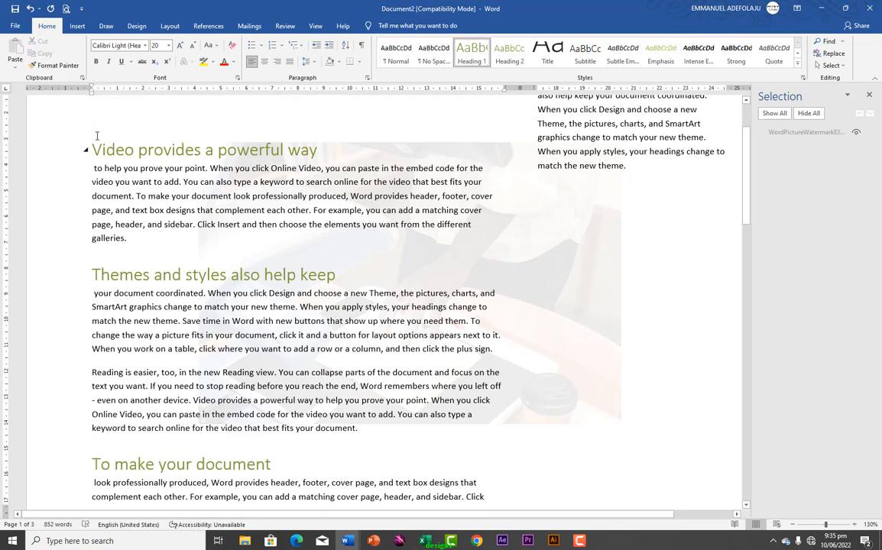
# Insert Automatic Table 1 from References above the first heading, then click below it
pyautogui.click(92, 126)
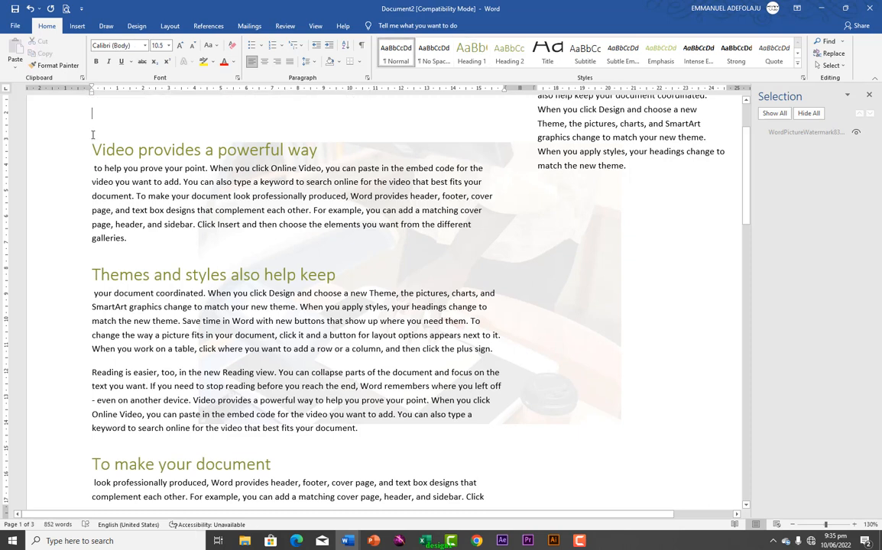
pyautogui.click(281, 31)
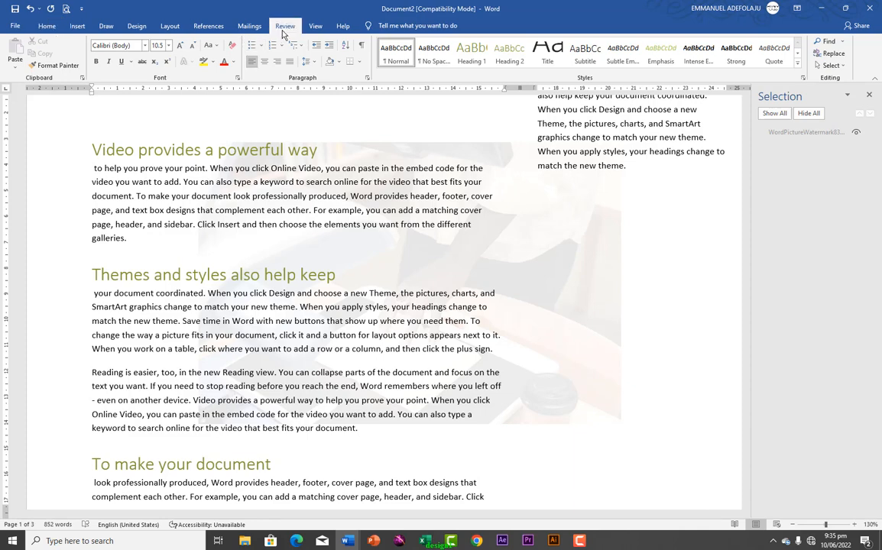
pyautogui.click(219, 29)
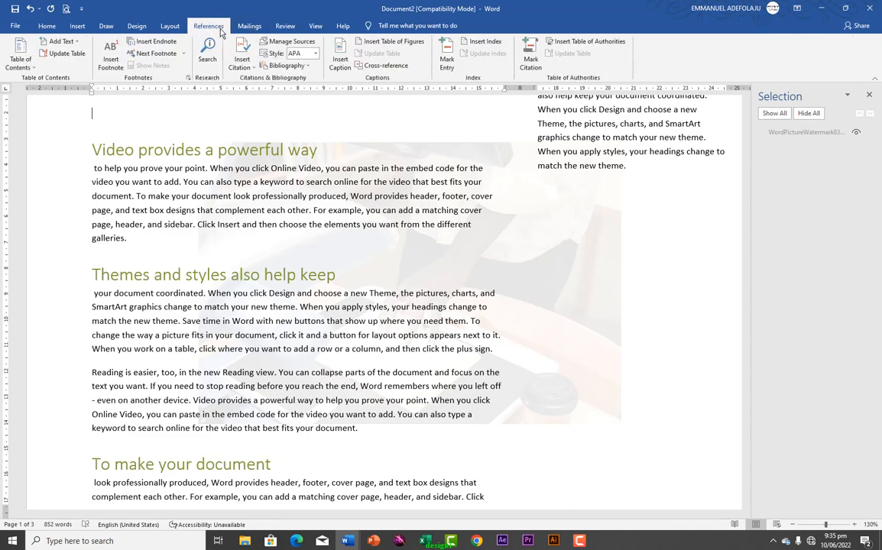
pyautogui.click(21, 59)
pyautogui.click(24, 113)
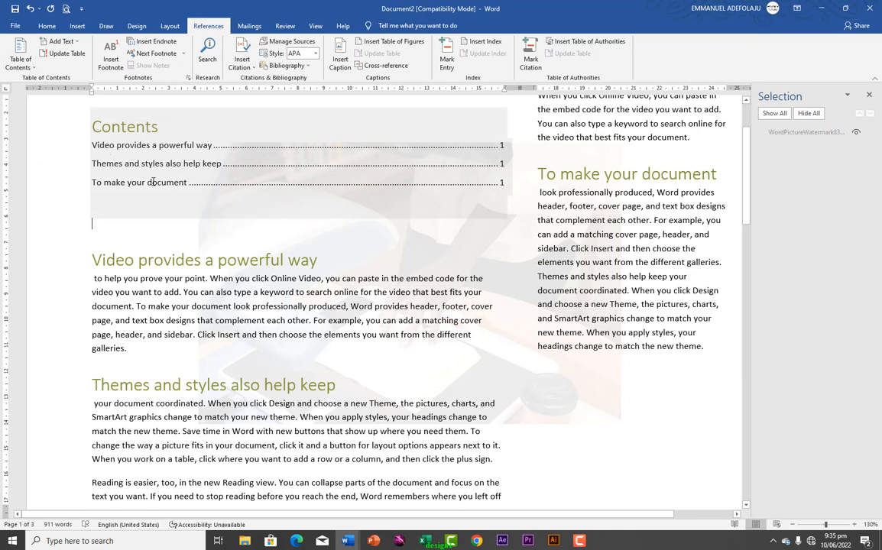
pyautogui.click(175, 223)
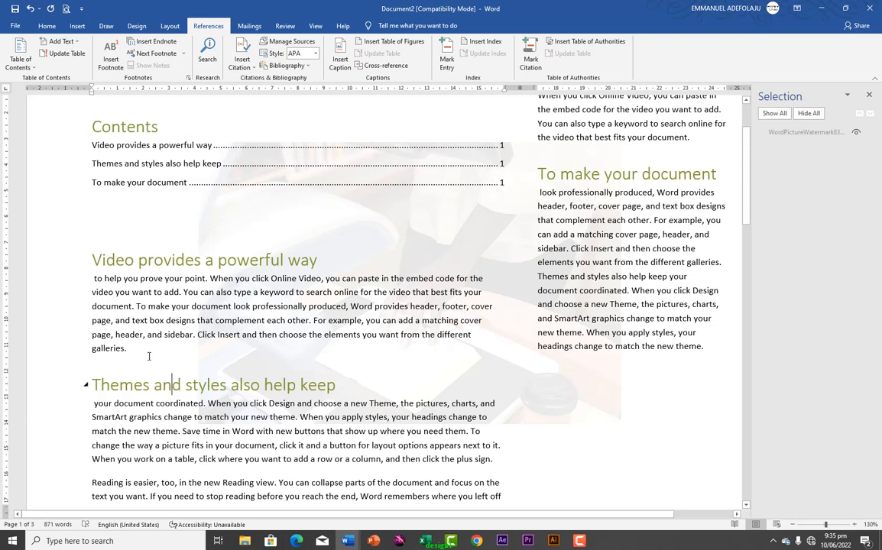
# Add a page break before the Themes heading so it starts on a new page
pyautogui.press('Return')
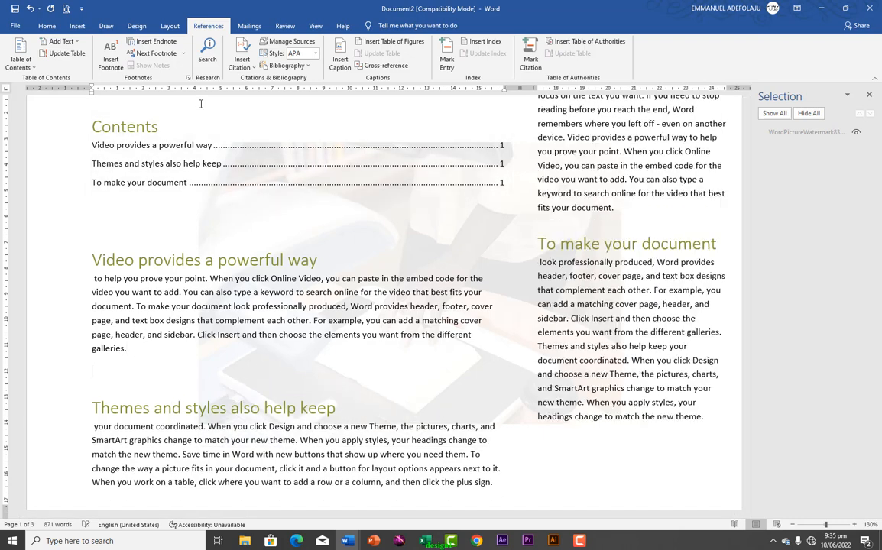
pyautogui.click(46, 27)
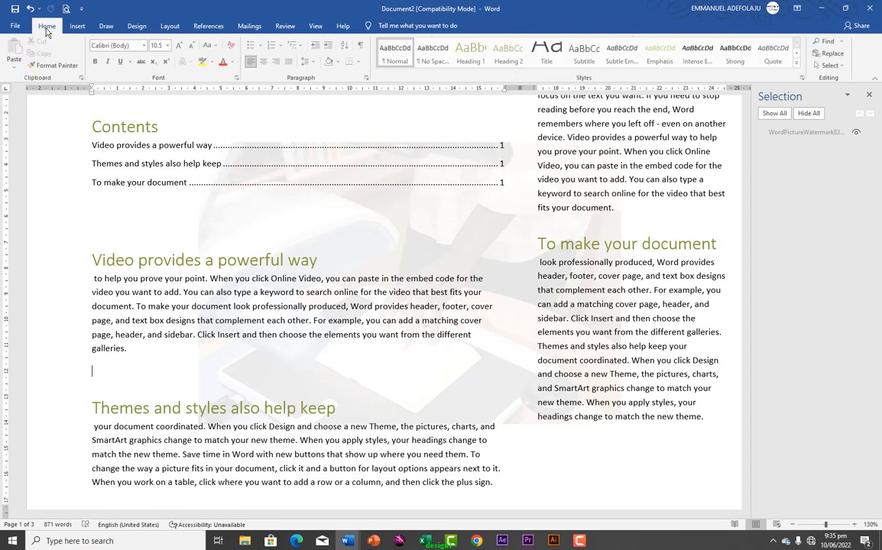
pyautogui.click(76, 27)
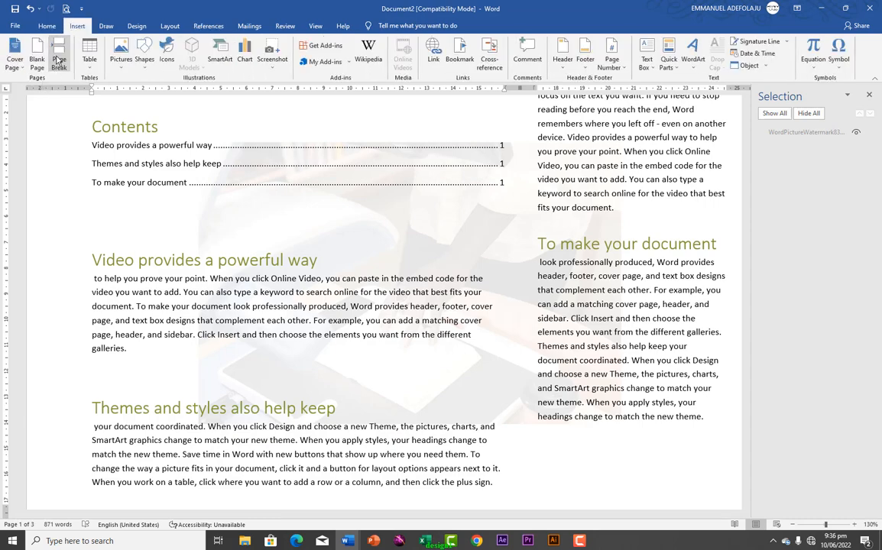
pyautogui.click(57, 60)
# Update the entire table of contents to refresh its page numbers
pyautogui.scroll(3, 191, 236)
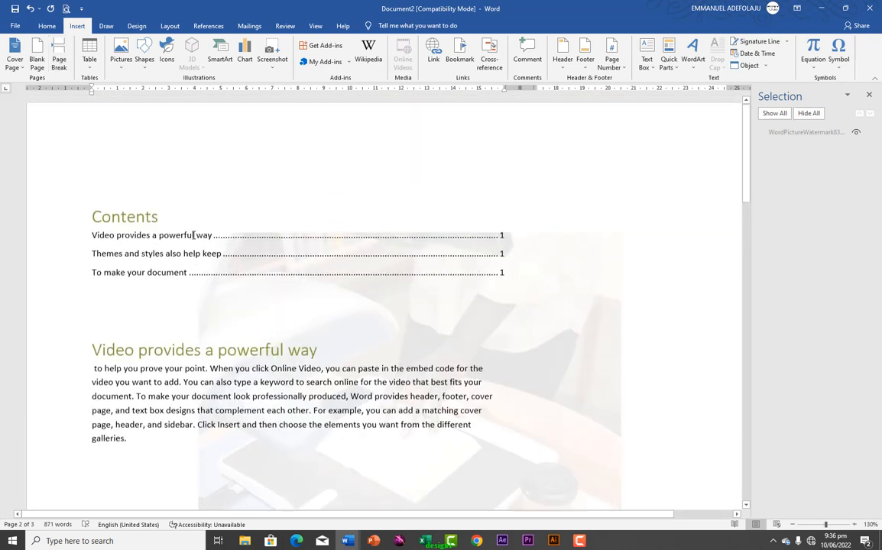
pyautogui.rightClick(192, 252)
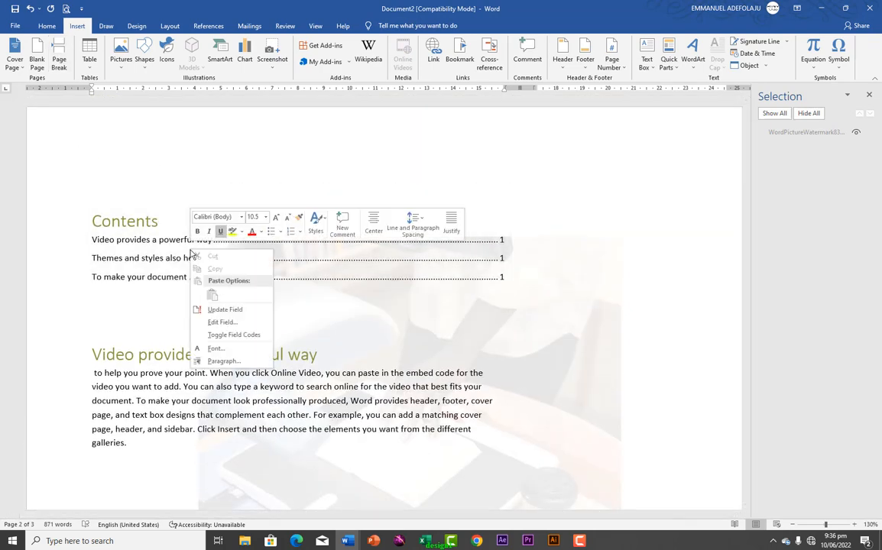
pyautogui.click(213, 310)
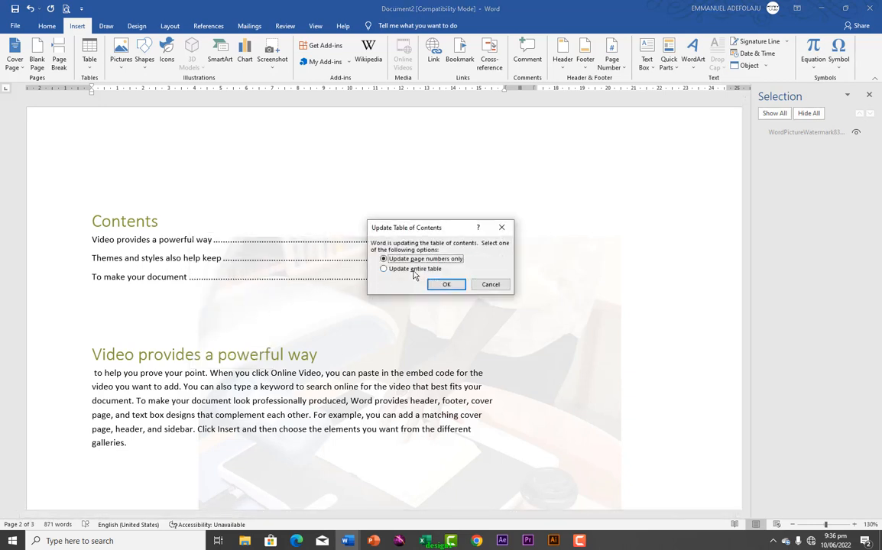
pyautogui.click(414, 270)
pyautogui.click(447, 284)
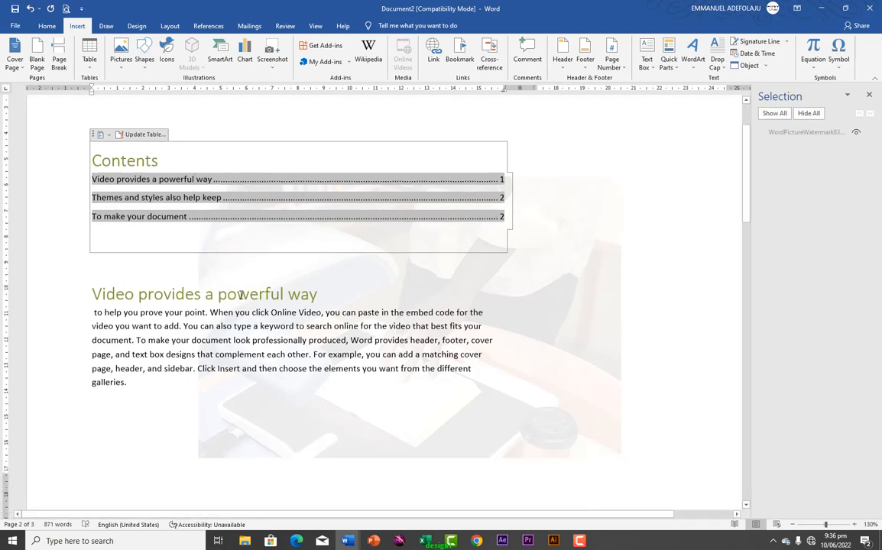
# Switch back to the References ribbon tab
pyautogui.click(200, 27)
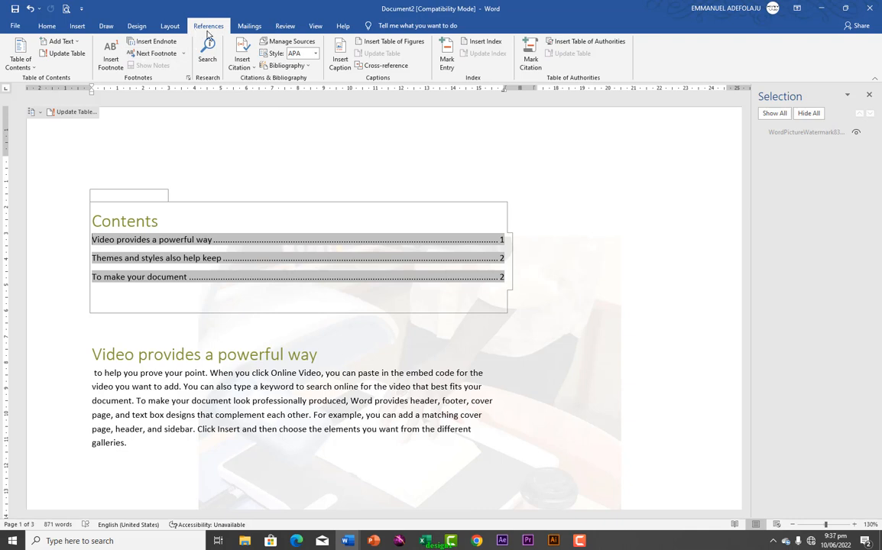
# Show the Mailings tools and place the cursor on the empty line above Contents
pyautogui.click(250, 31)
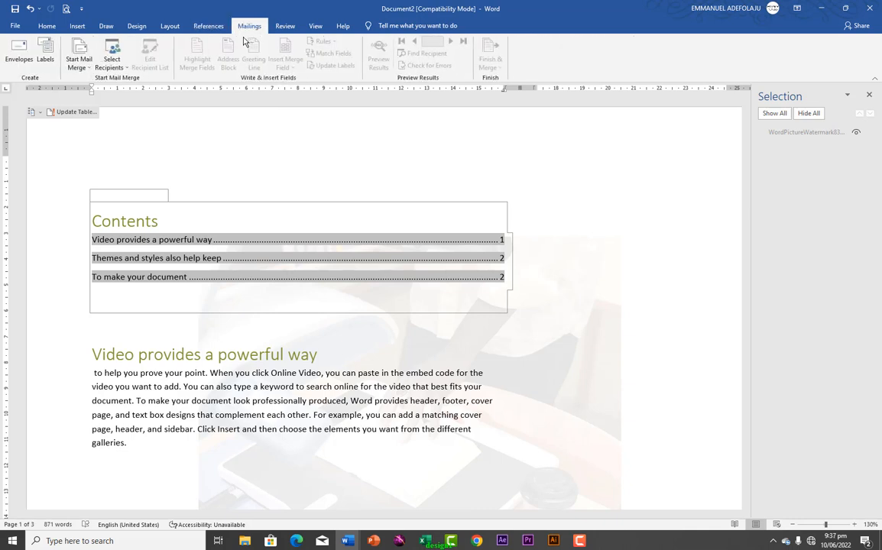
pyautogui.scroll(-5, 171, 226)
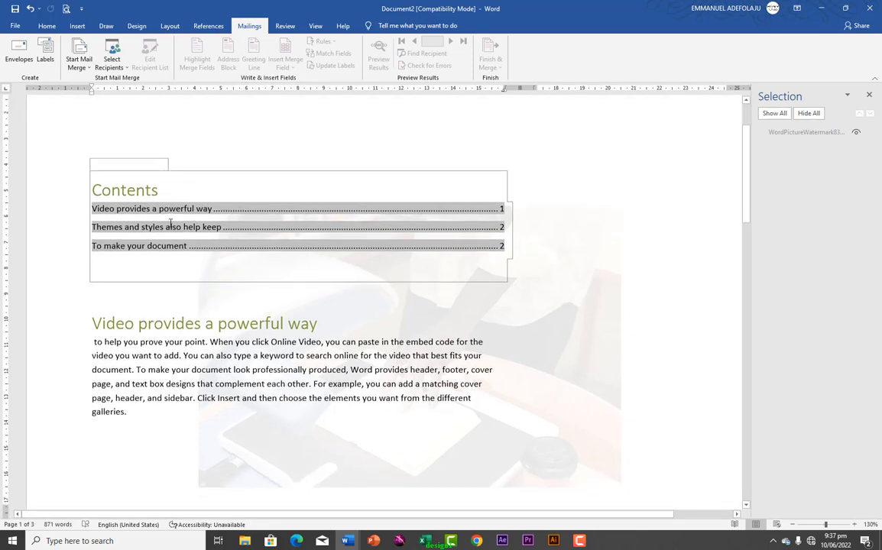
pyautogui.scroll(3, 170, 228)
pyautogui.scroll(2, 170, 229)
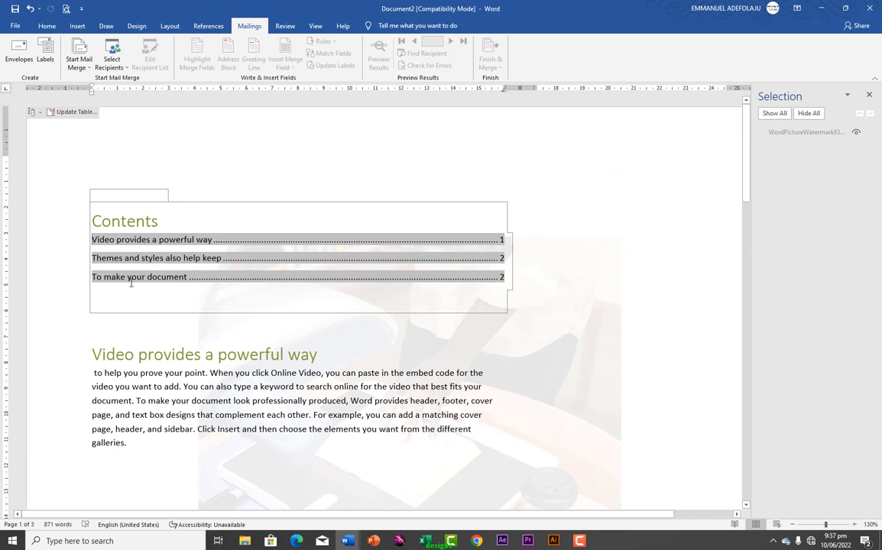
pyautogui.click(112, 304)
pyautogui.click(92, 186)
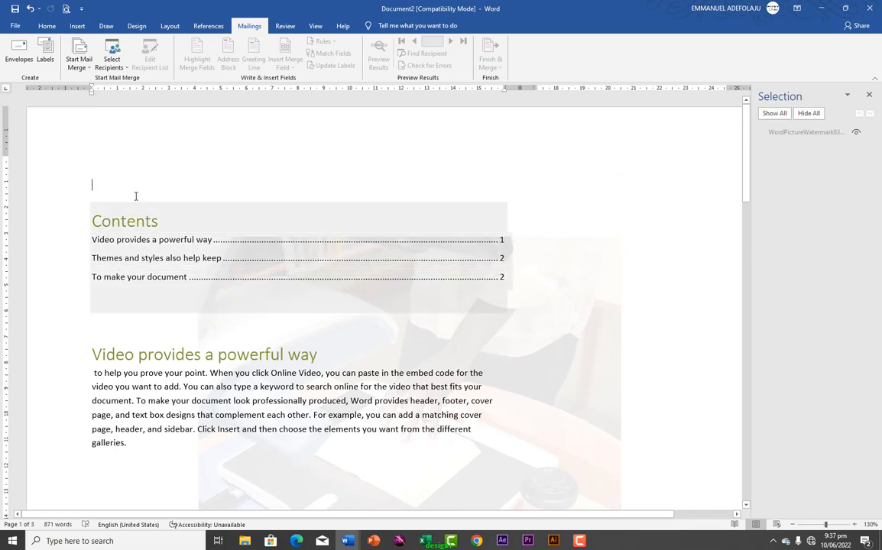
# Start a Letters mail merge, close the Selection pane, and reopen Start Mail Merge
pyautogui.click(79, 66)
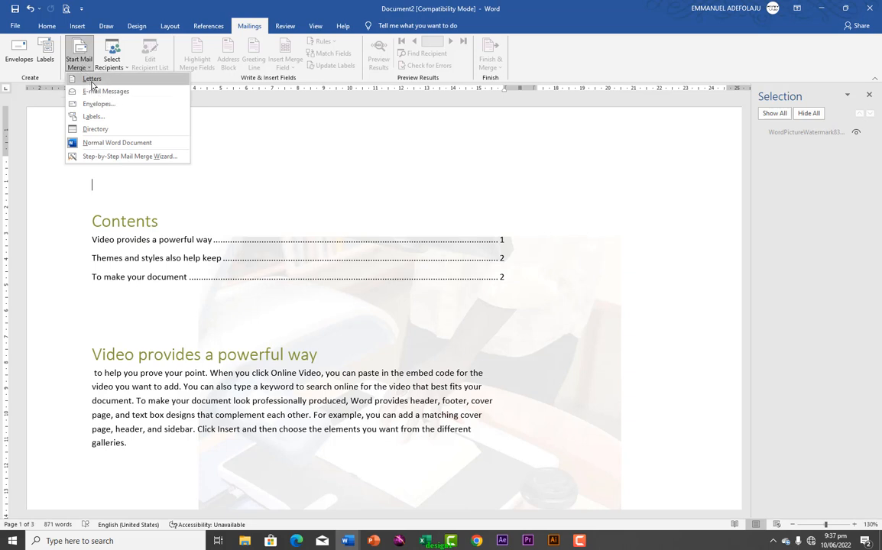
pyautogui.click(92, 81)
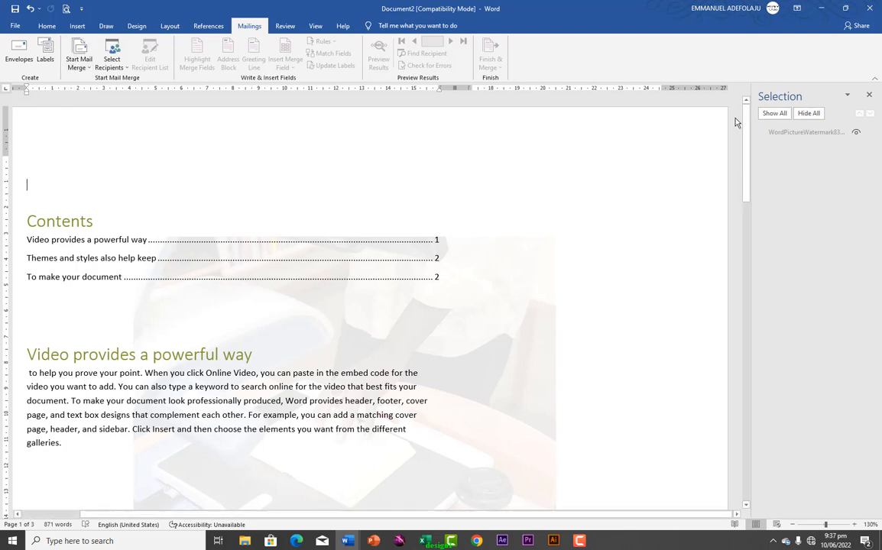
pyautogui.click(870, 96)
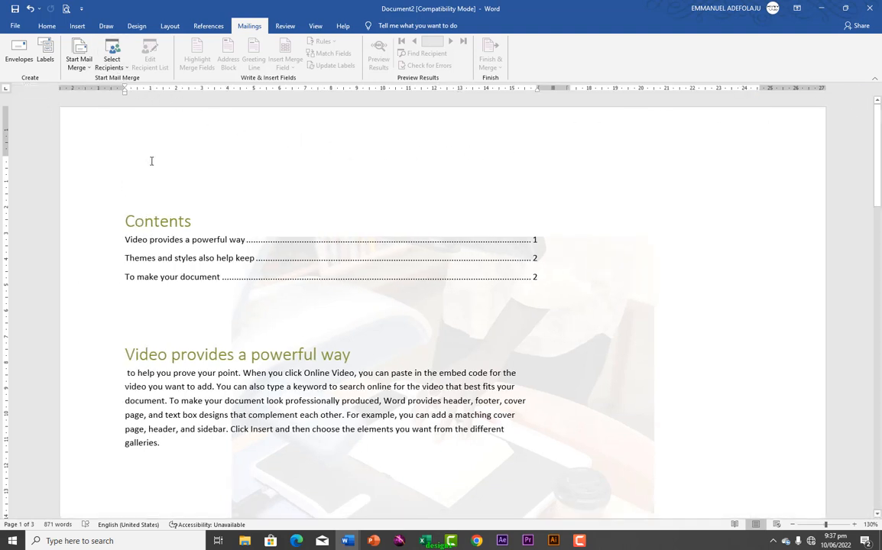
pyautogui.click(89, 69)
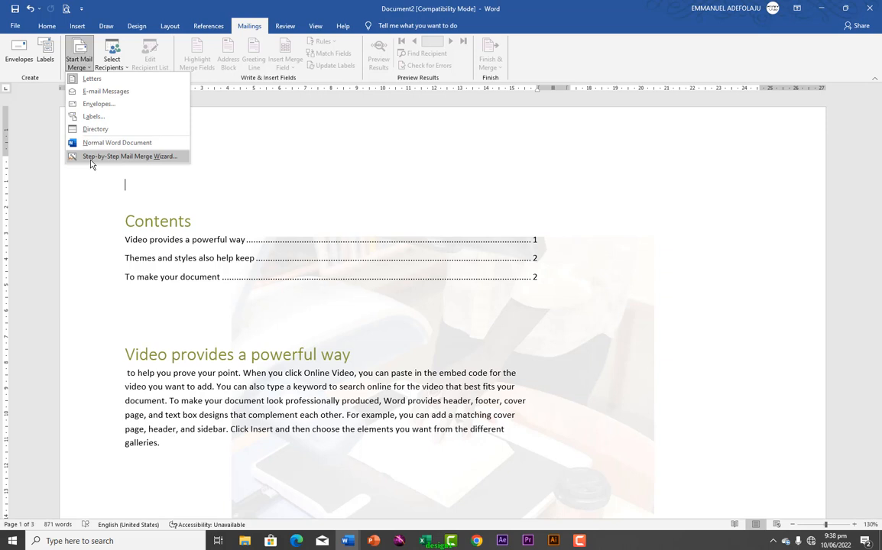
# Run the Step-by-Step Mail Merge Wizard to step 3 and choose 'Type a new list'
pyautogui.click(122, 156)
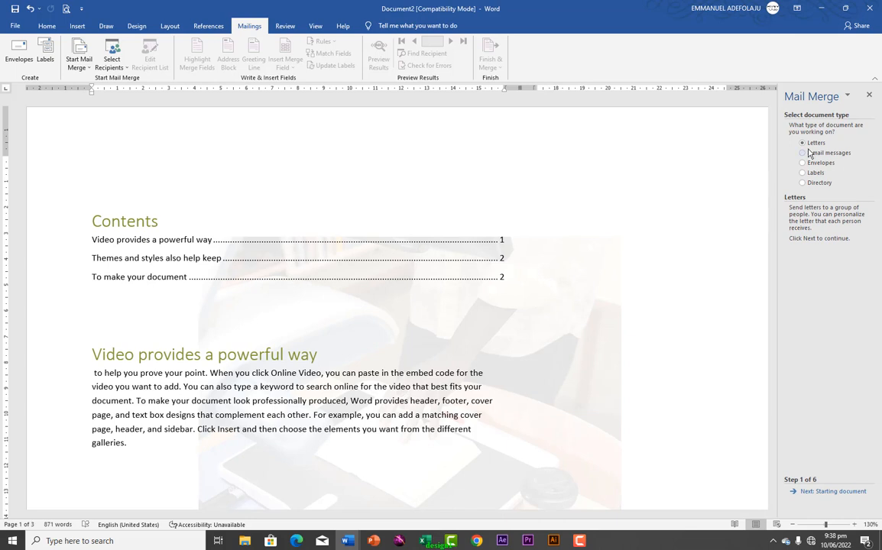
pyautogui.click(811, 495)
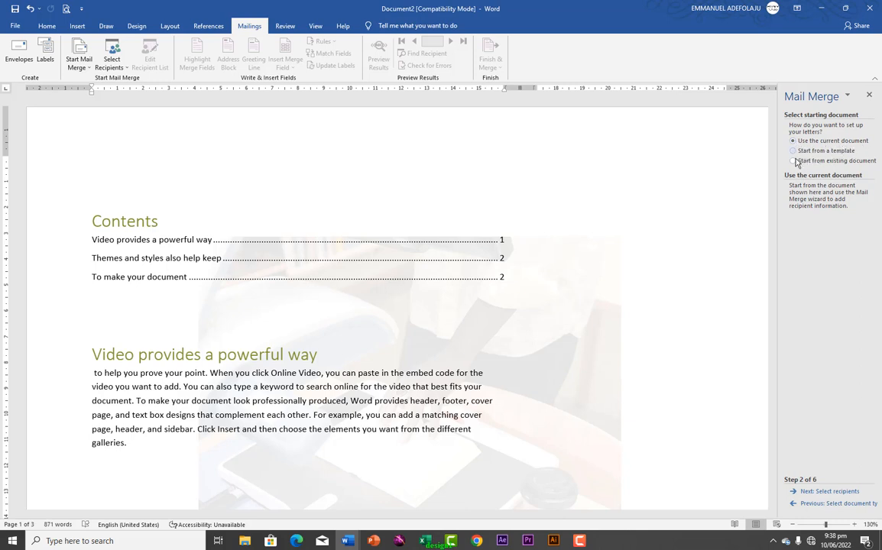
pyautogui.click(807, 497)
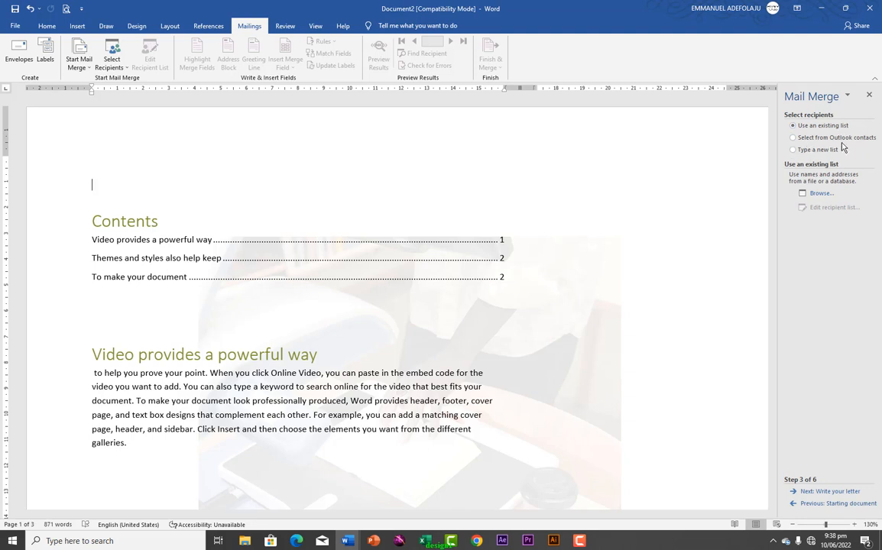
pyautogui.click(793, 150)
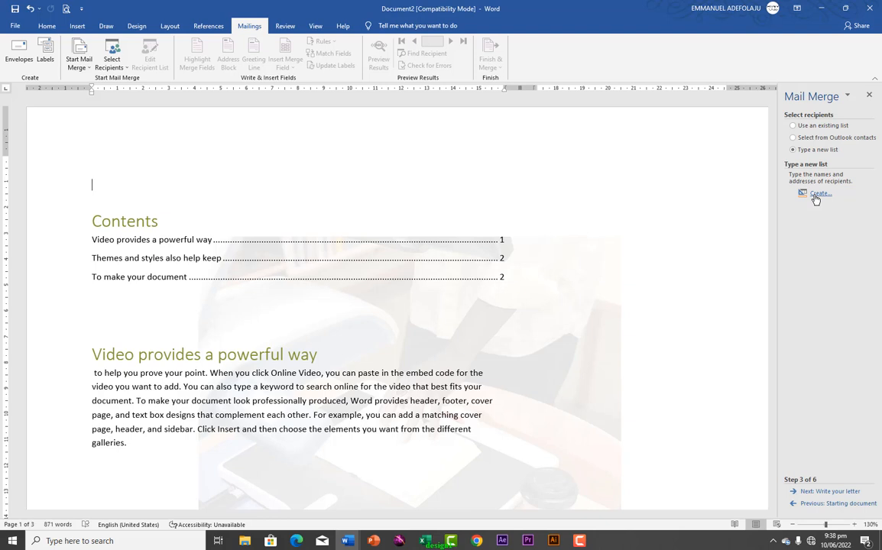
# Enter the first recipient's title, full name, company IT IS WELL FASHION, and address line
pyautogui.click(815, 195)
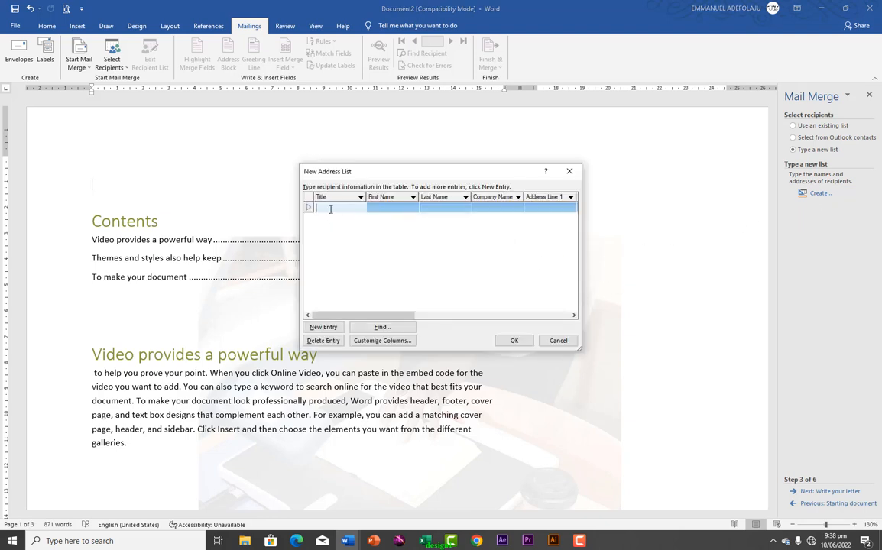
pyautogui.write('MR')
pyautogui.press('Tab')
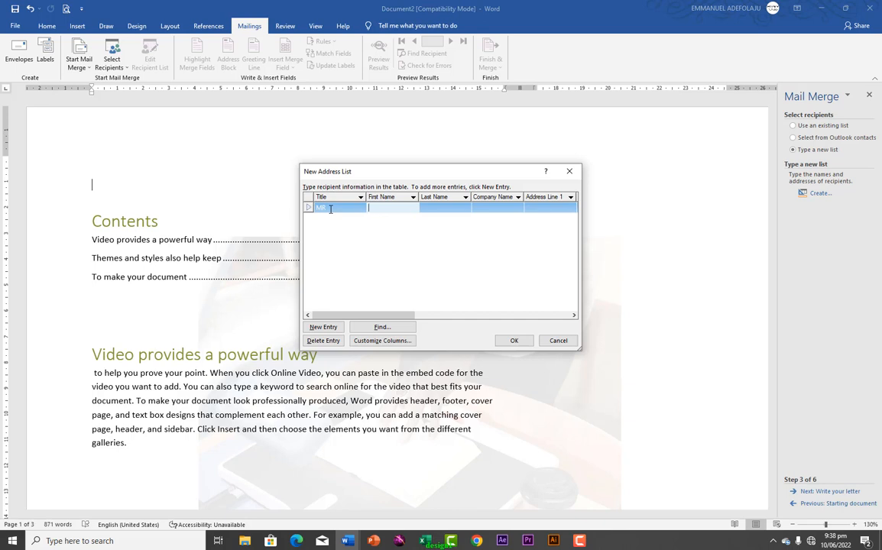
pyautogui.press('Tab')
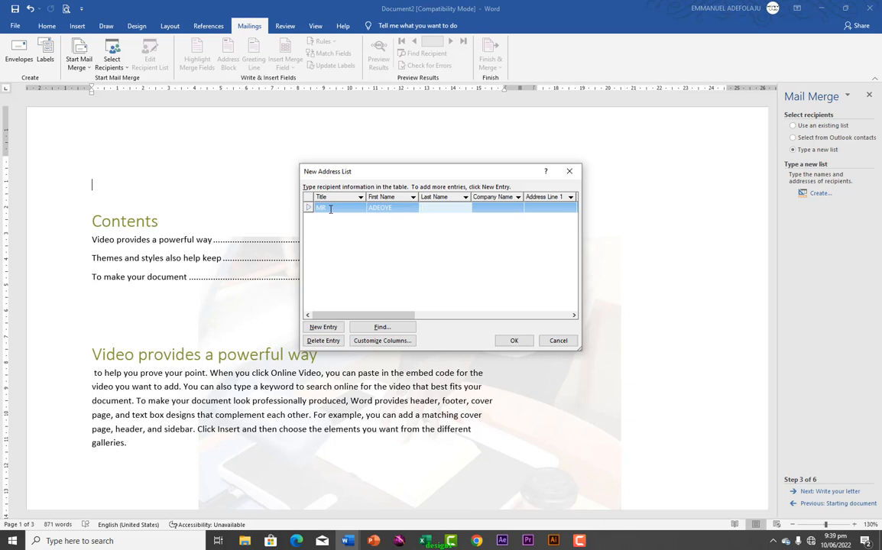
pyautogui.press('Tab')
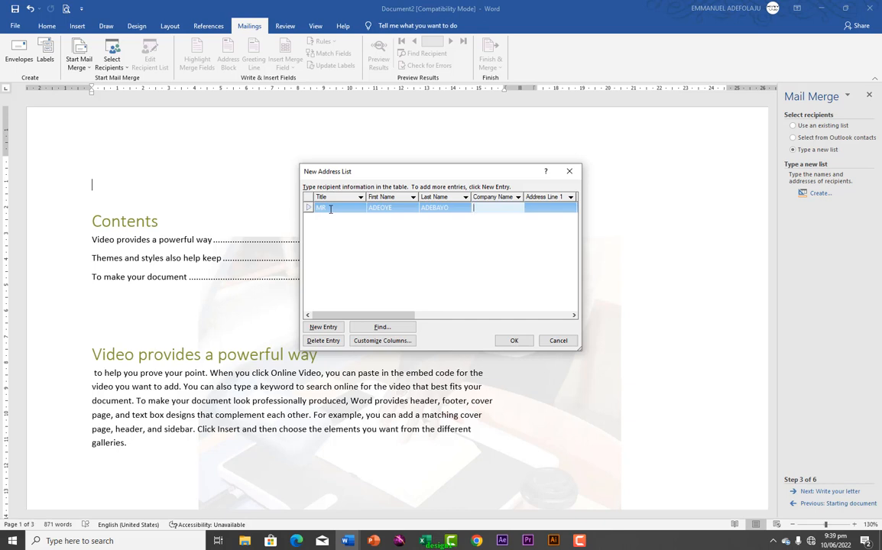
pyautogui.write('IT')
pyautogui.write(' IS')
pyautogui.write(' WE')
pyautogui.write('LL')
pyautogui.write(' FASHI')
pyautogui.write('ON')
pyautogui.press('Tab')
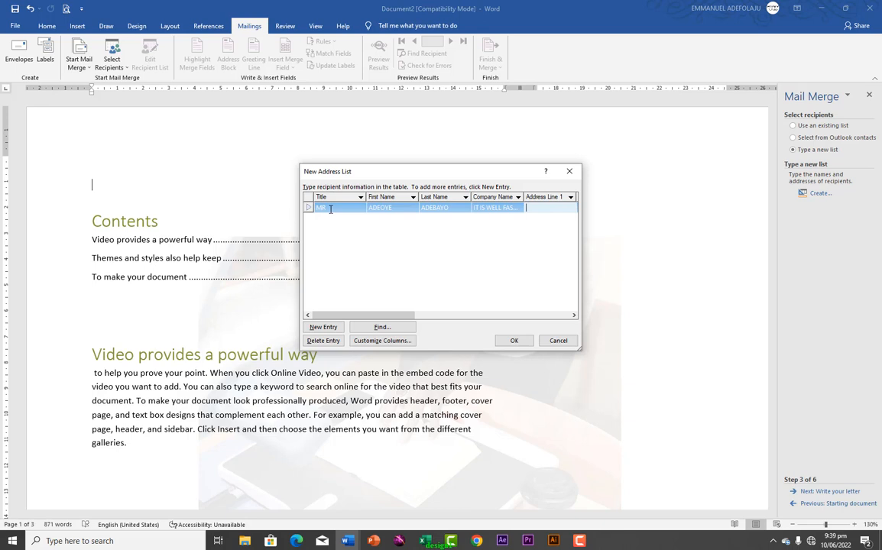
pyautogui.write('EGBEDA')
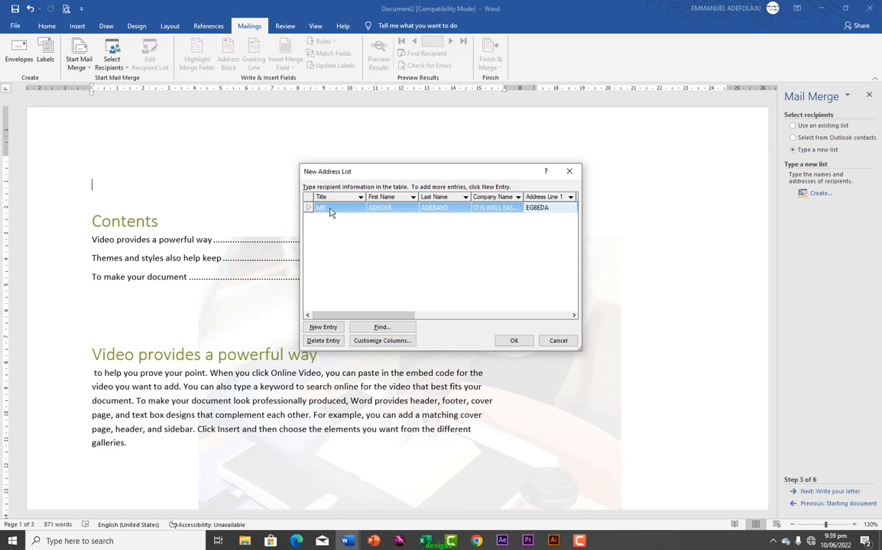
# Add a second recipient with title, full name, company NISTA HUB, and address line, then a blank row
pyautogui.click(323, 329)
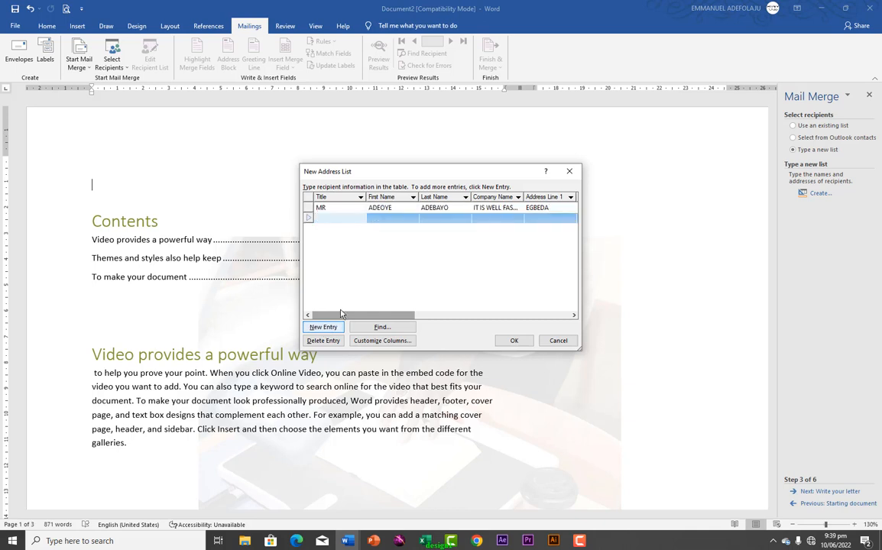
pyautogui.write('MI')
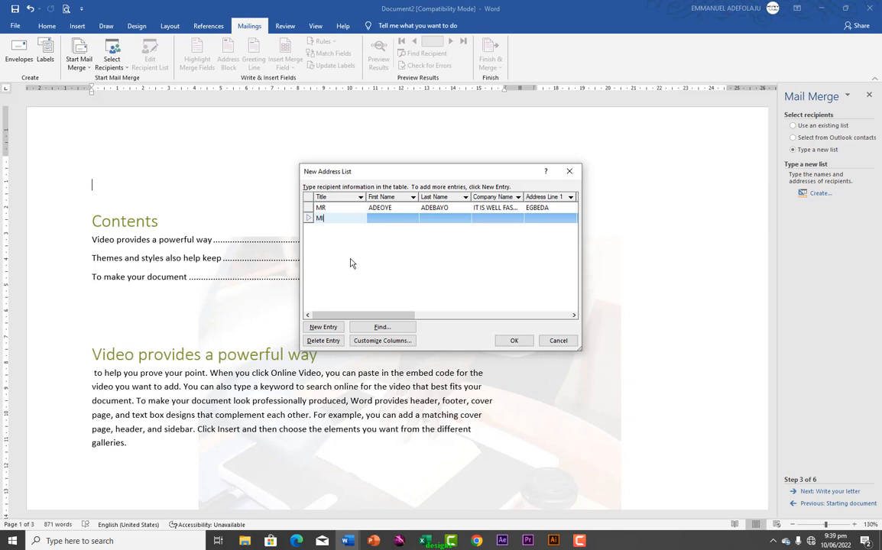
pyautogui.write('SS')
pyautogui.press('Tab')
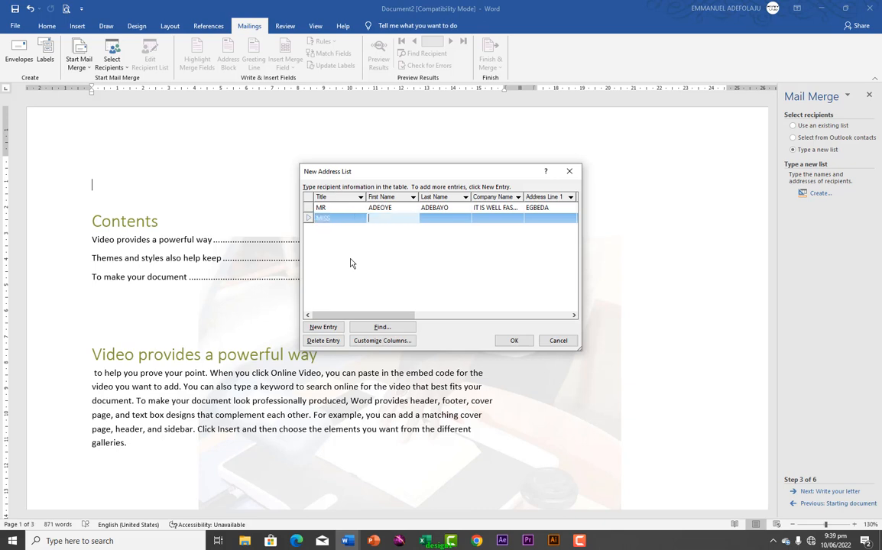
pyautogui.press('Tab')
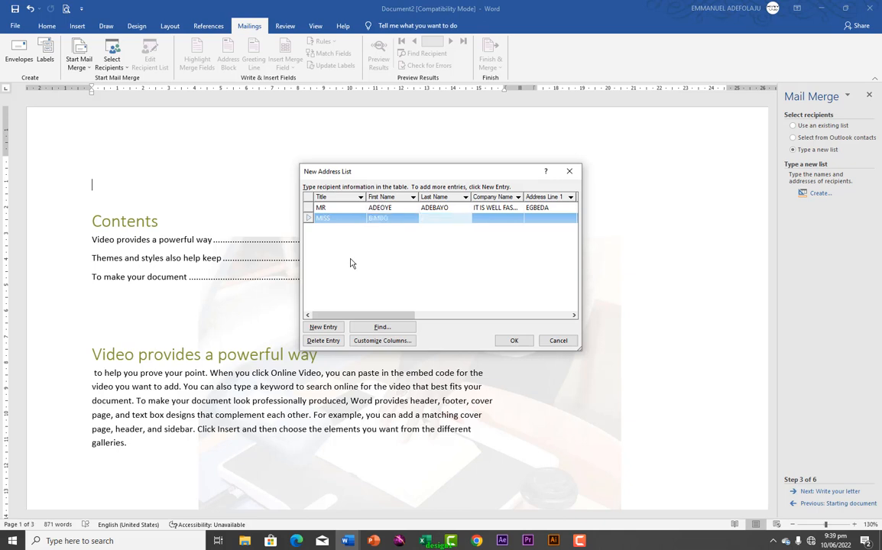
pyautogui.press('Tab')
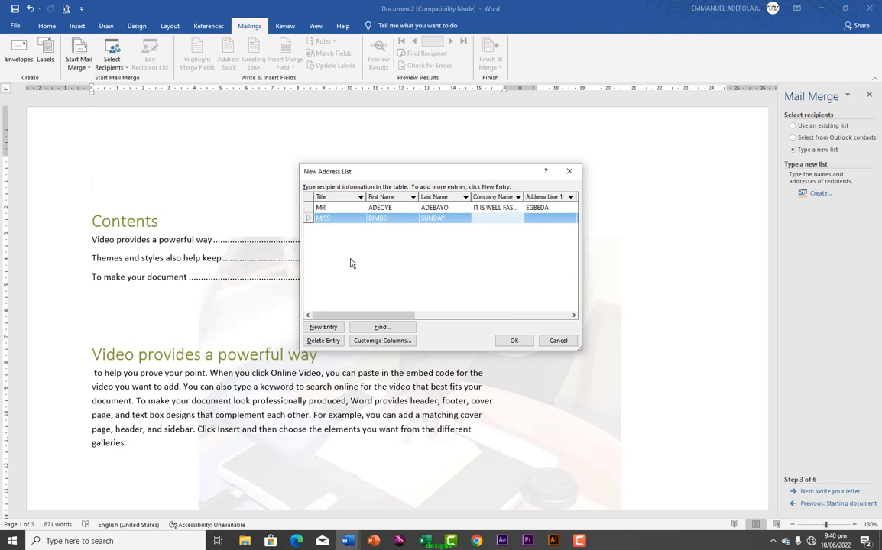
pyautogui.write('NISTA HUB')
pyautogui.press('Tab')
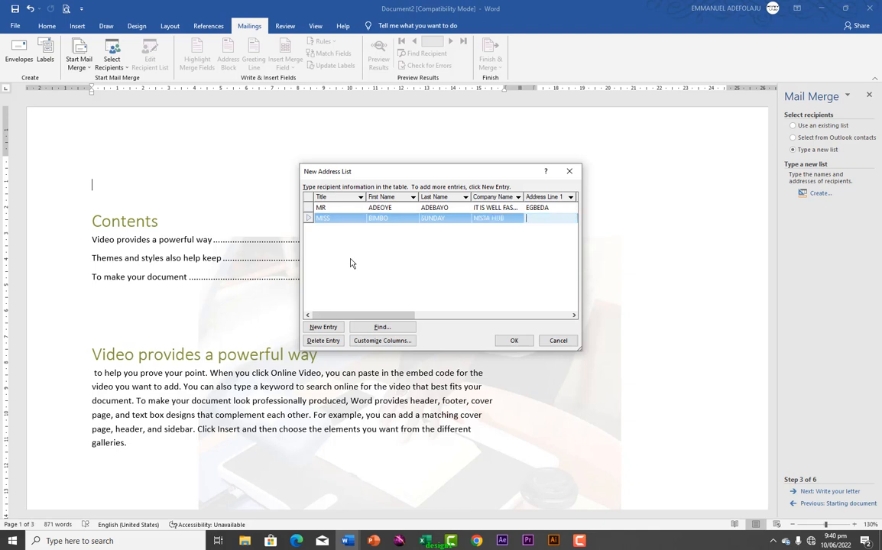
pyautogui.write('IGANDO')
pyautogui.click(322, 327)
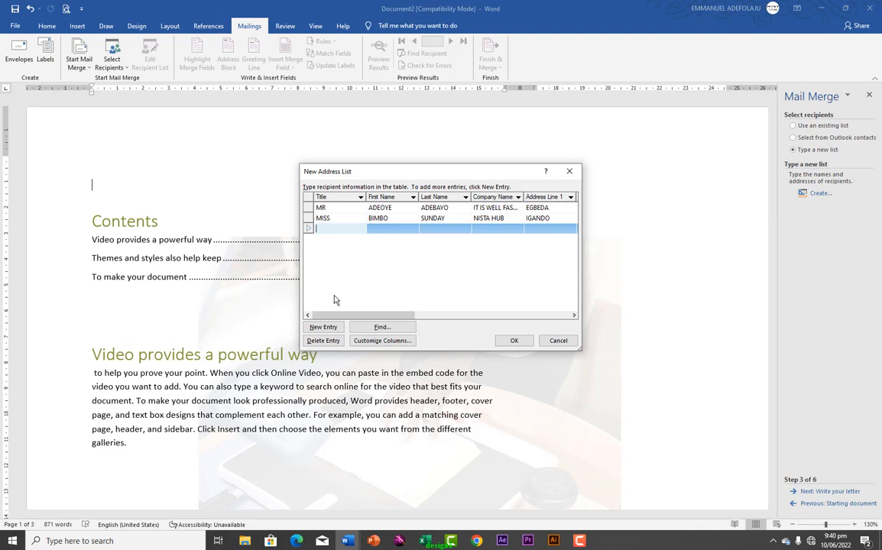
# Save the address list as LETTER and accept it as the merge's recipients
pyautogui.click(511, 341)
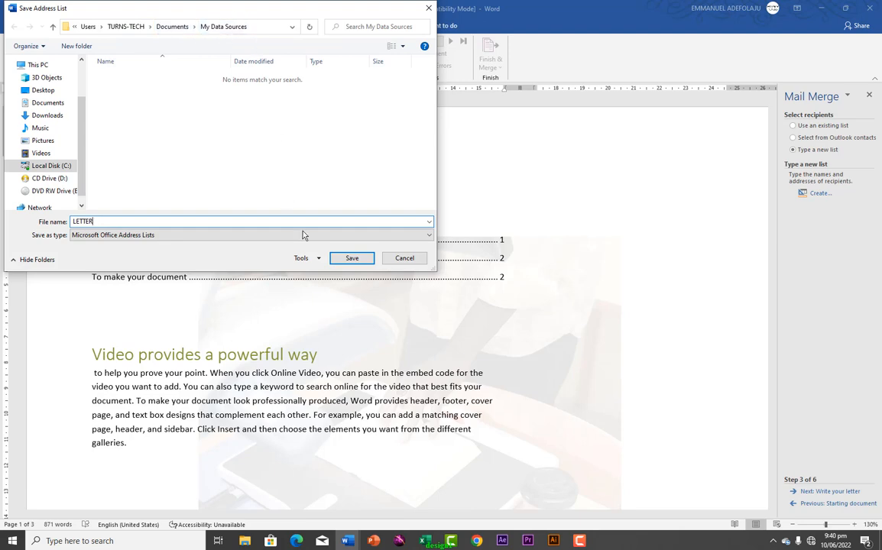
pyautogui.click(350, 257)
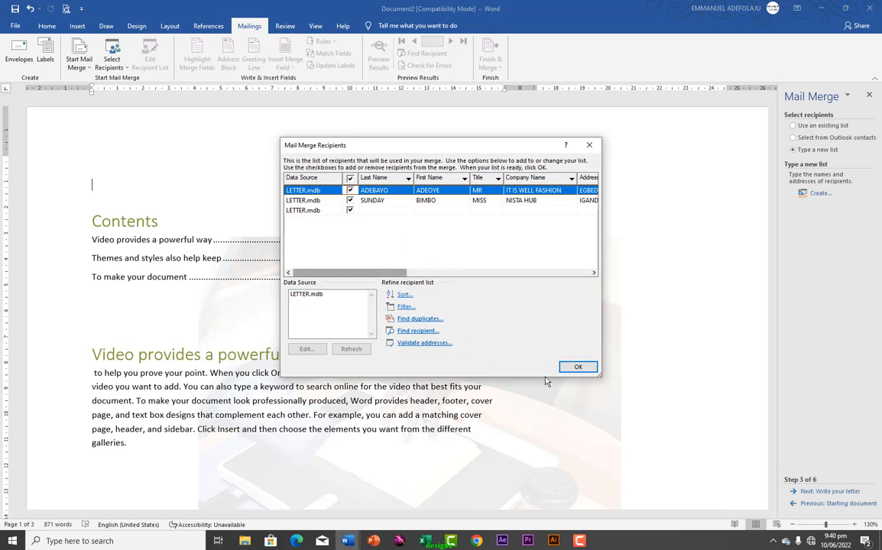
pyautogui.click(578, 368)
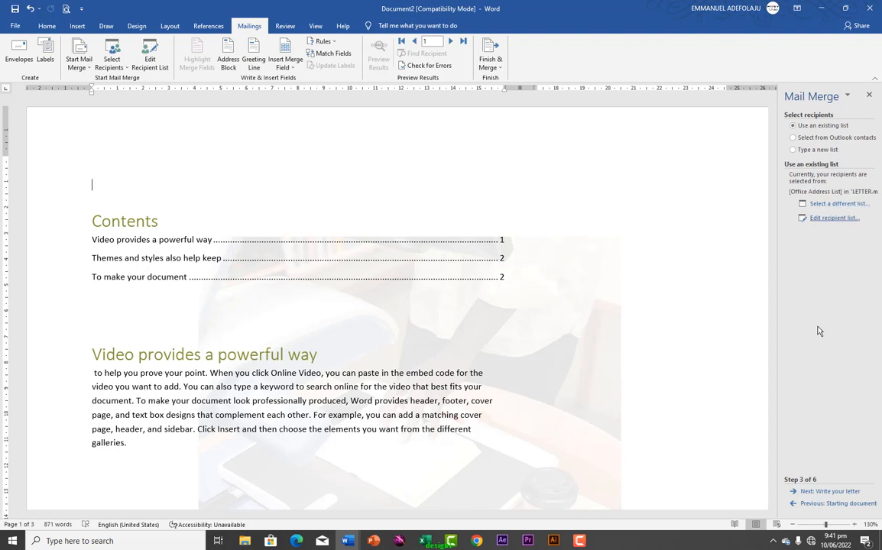
# Go to Write your letter and insert an AddressBlock field in the default format
pyautogui.click(816, 493)
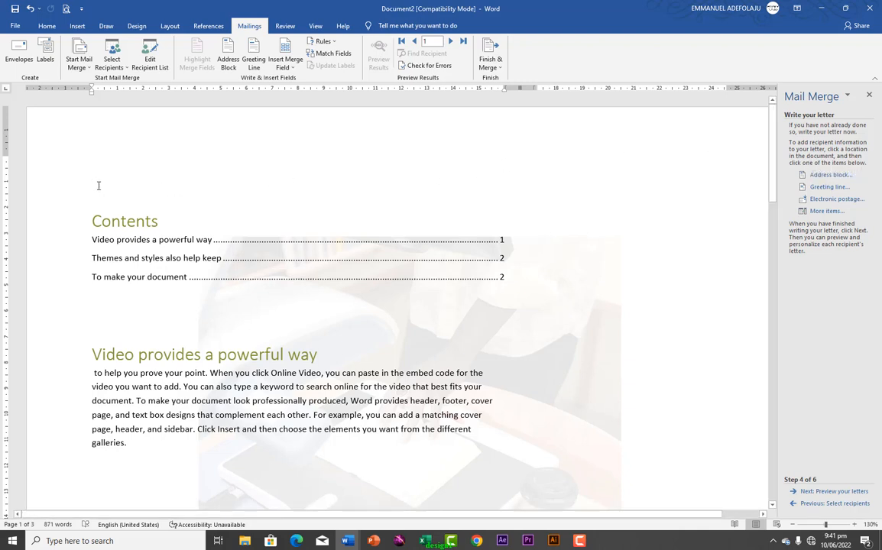
pyautogui.click(842, 176)
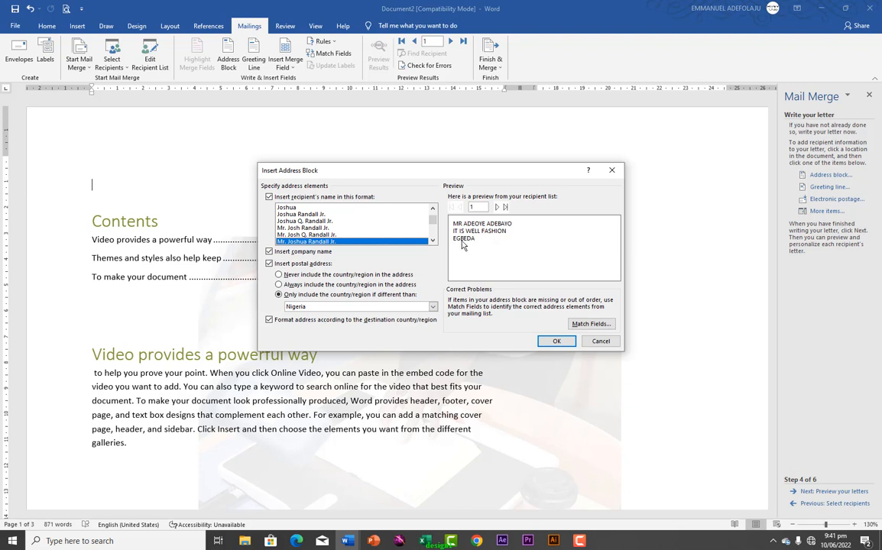
pyautogui.click(555, 342)
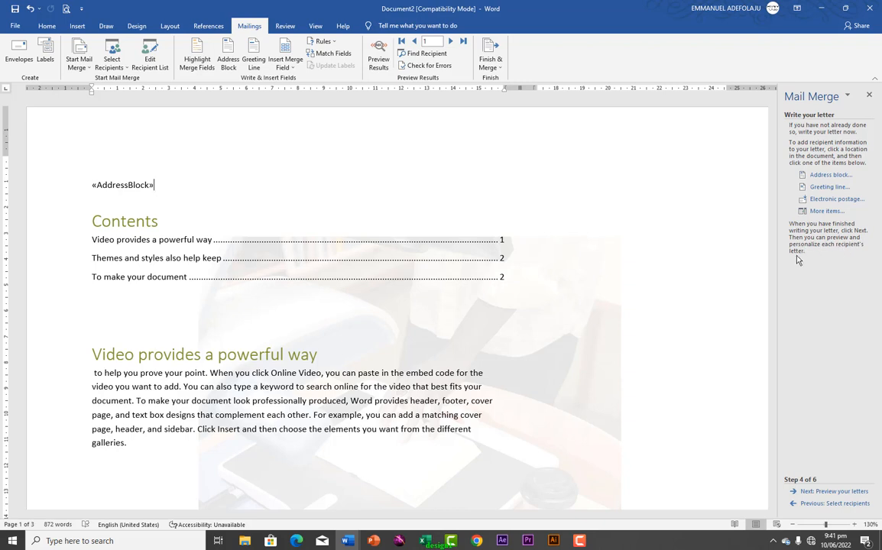
# Advance to Preview your letters and scroll through the merged document
pyautogui.click(816, 493)
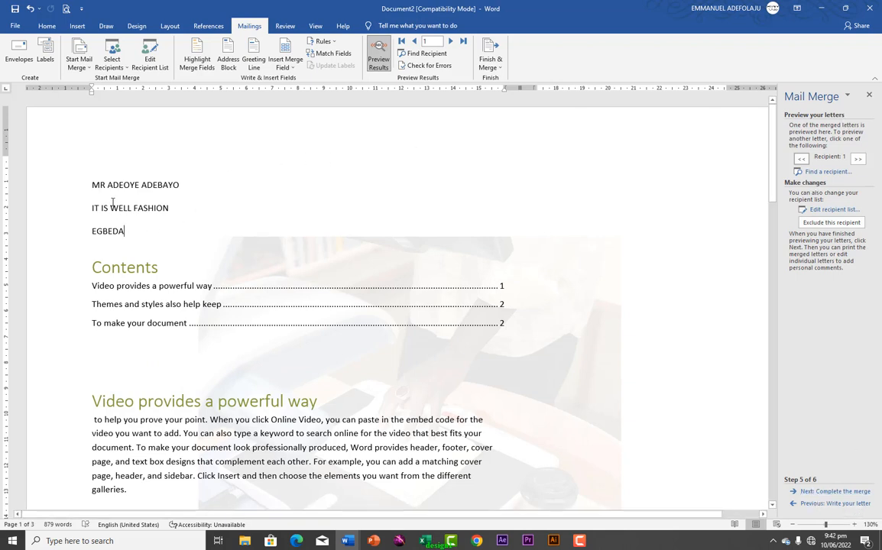
pyautogui.scroll(-12, 266, 260)
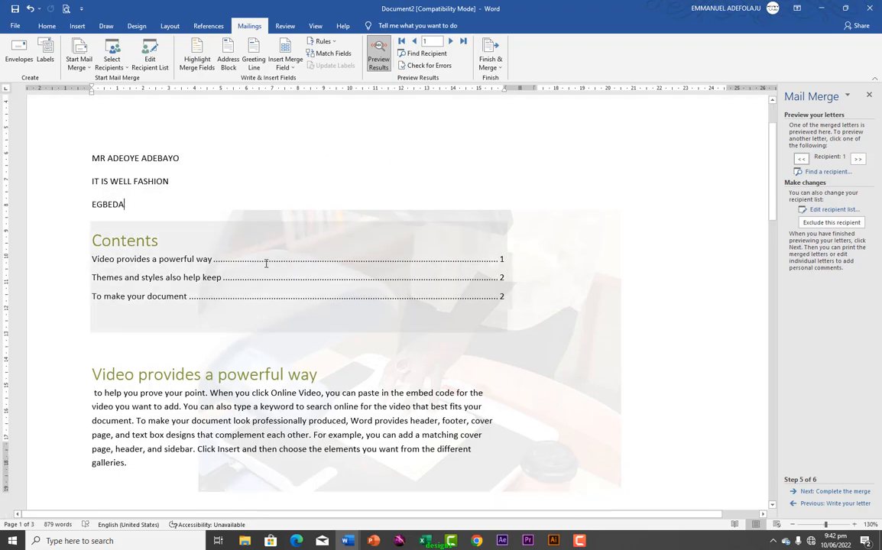
pyautogui.scroll(-10, 266, 262)
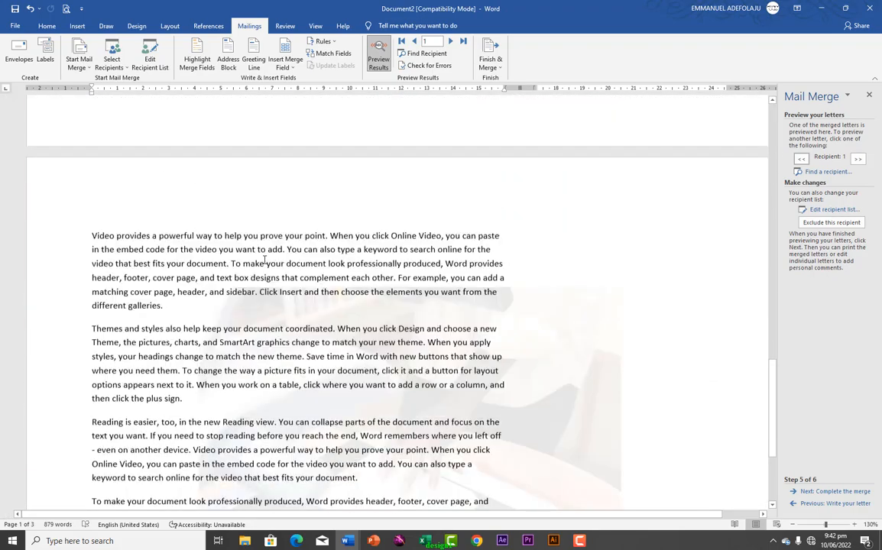
pyautogui.scroll(18, 265, 260)
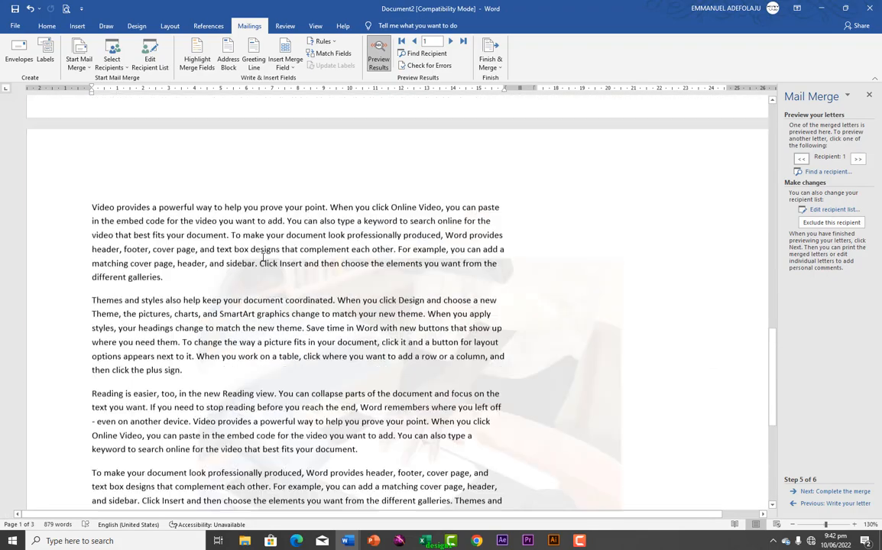
pyautogui.scroll(5, 266, 246)
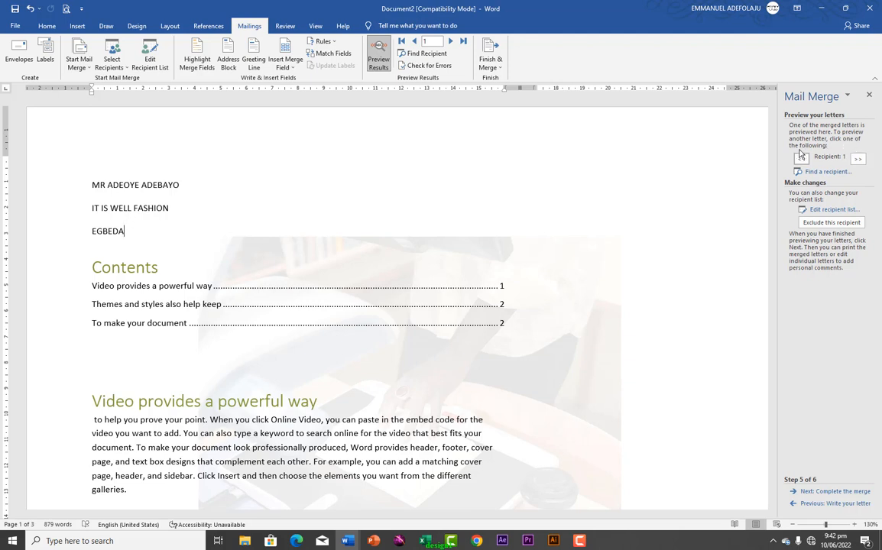
# Browse recipients with the << and >> buttons, ending on recipient 2's letter
pyautogui.click(858, 161)
pyautogui.click(859, 161)
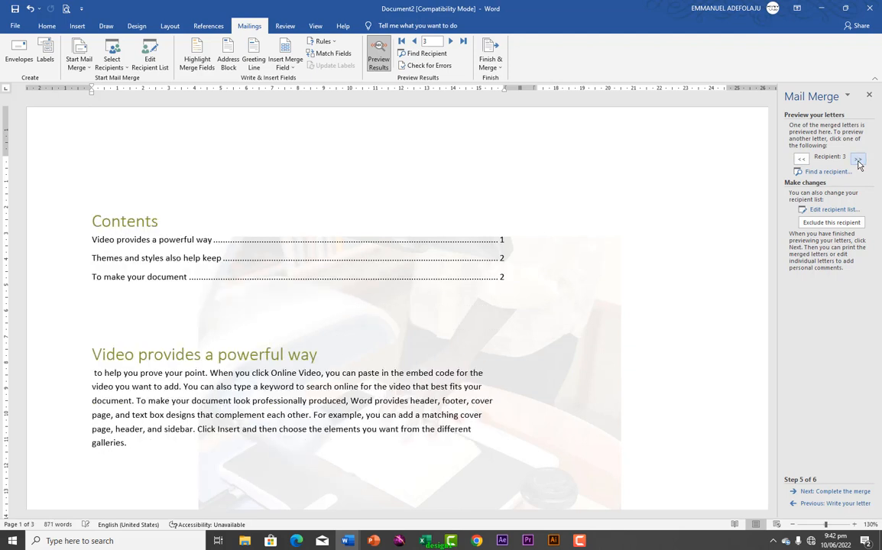
pyautogui.click(801, 160)
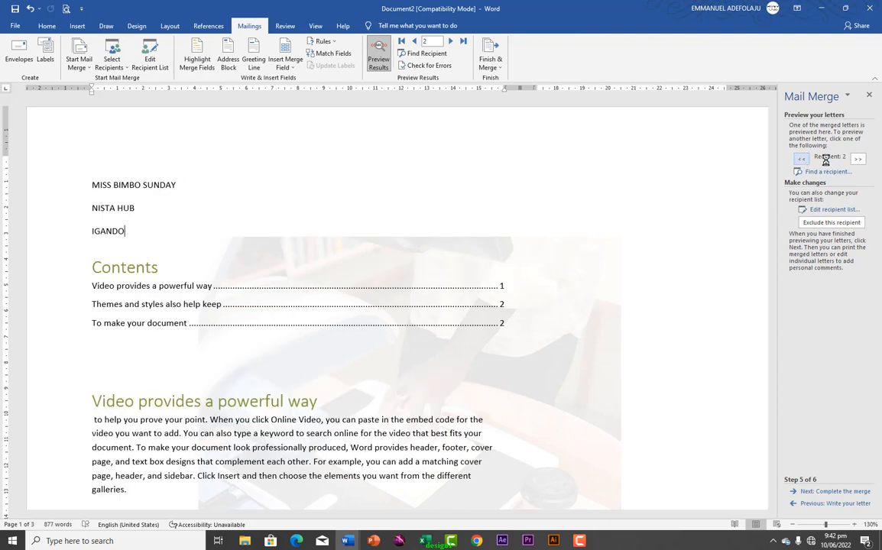
pyautogui.click(858, 161)
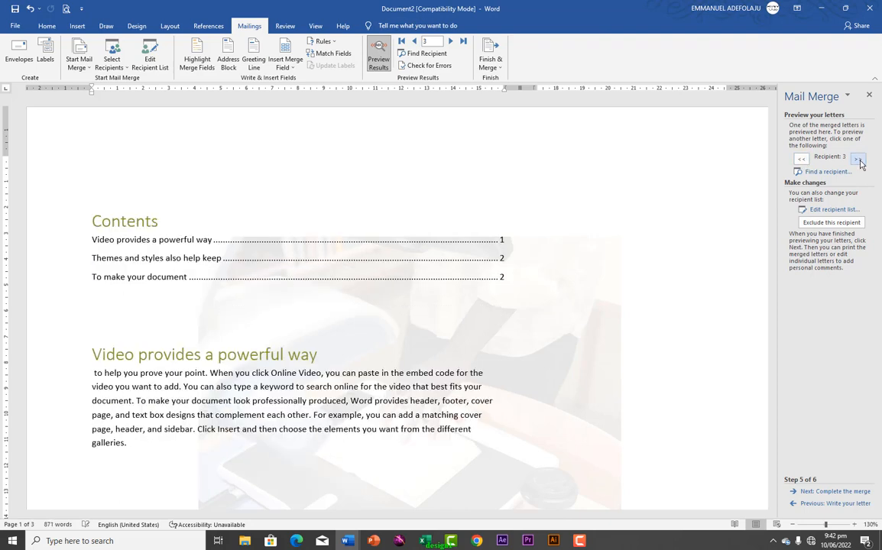
pyautogui.click(802, 160)
pyautogui.click(802, 160)
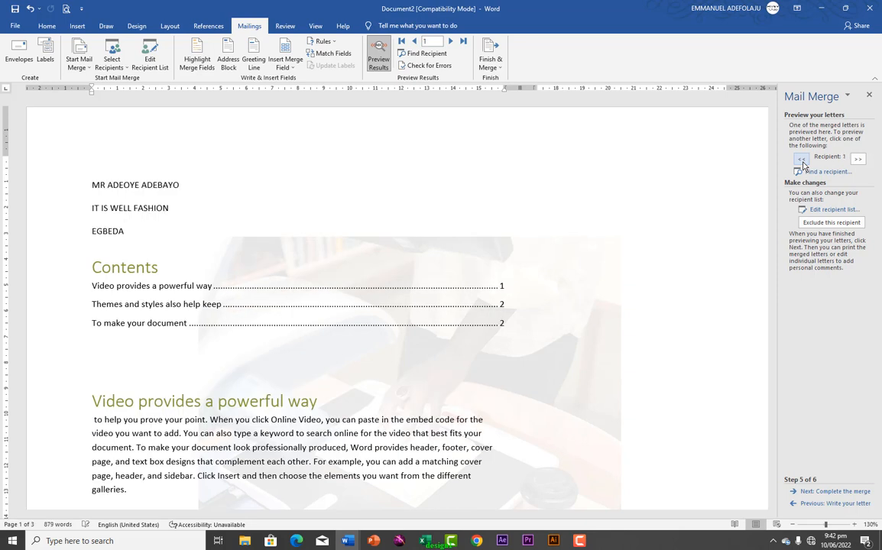
pyautogui.click(858, 160)
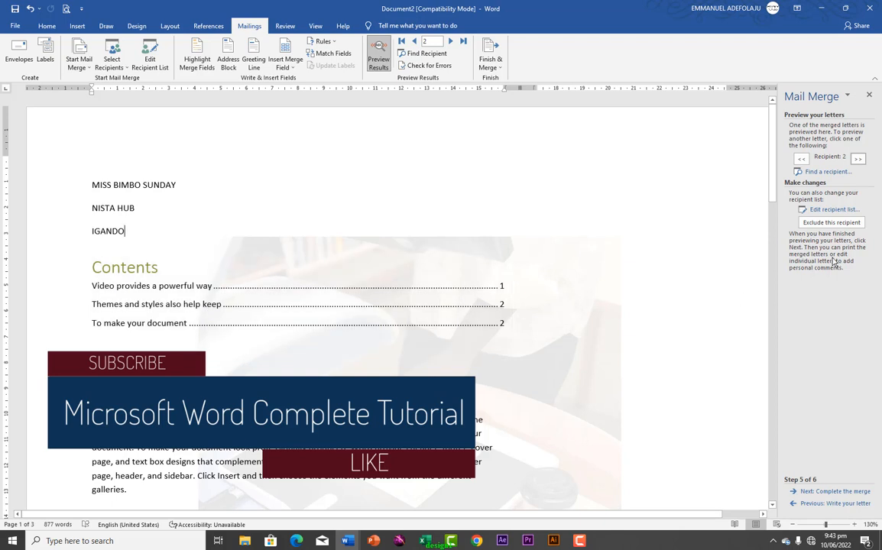
pyautogui.click(858, 159)
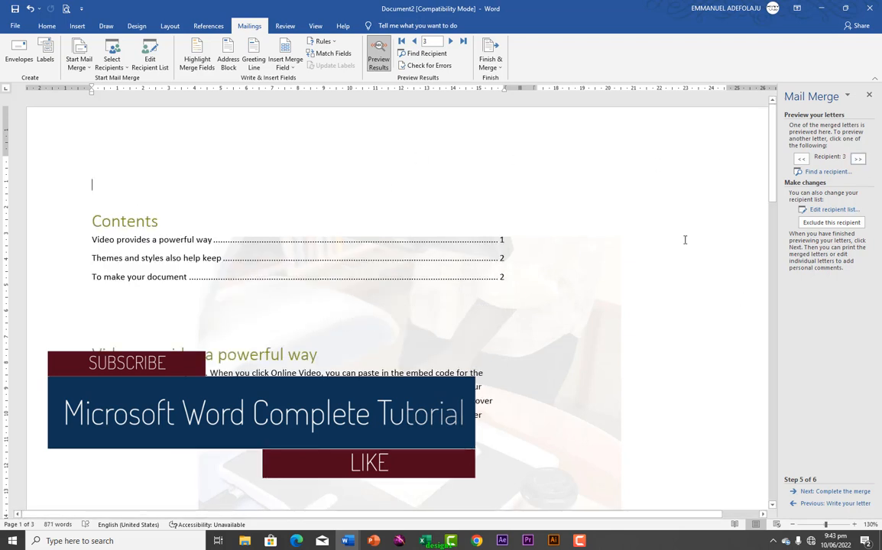
pyautogui.click(802, 160)
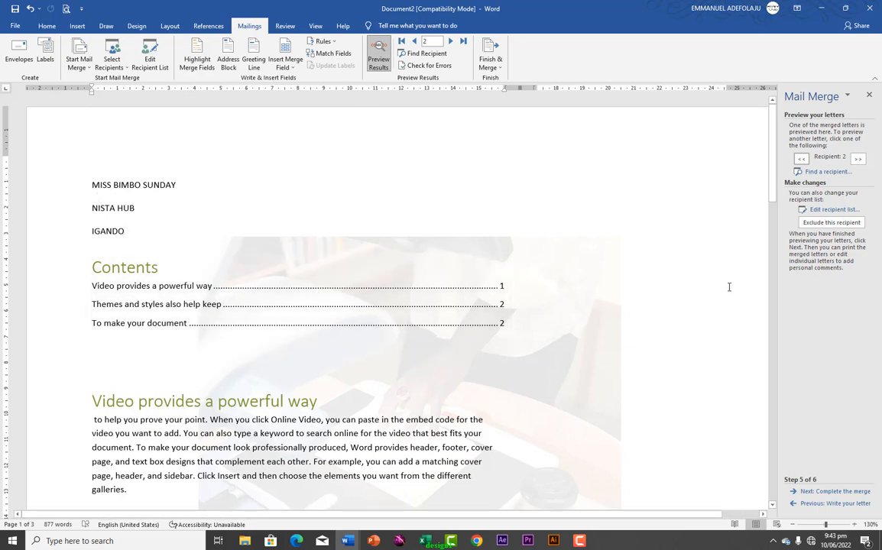
pyautogui.click(824, 493)
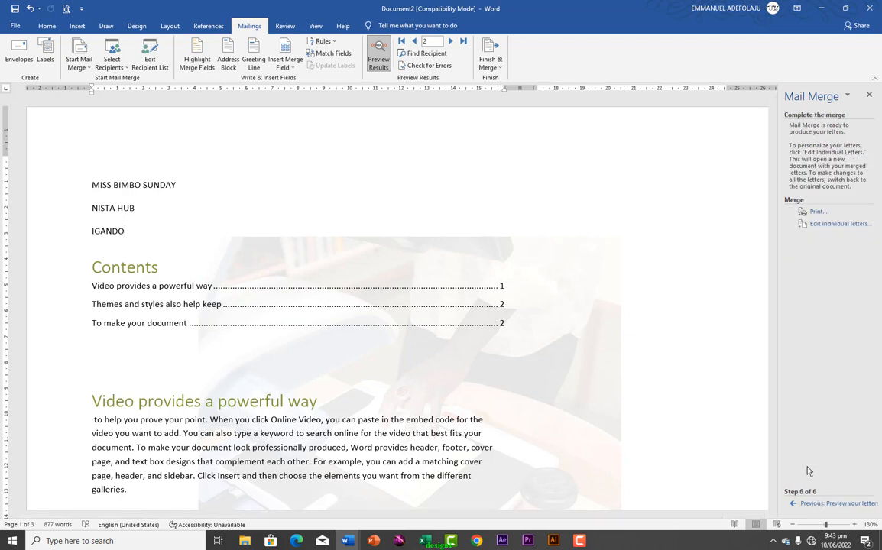
pyautogui.click(816, 211)
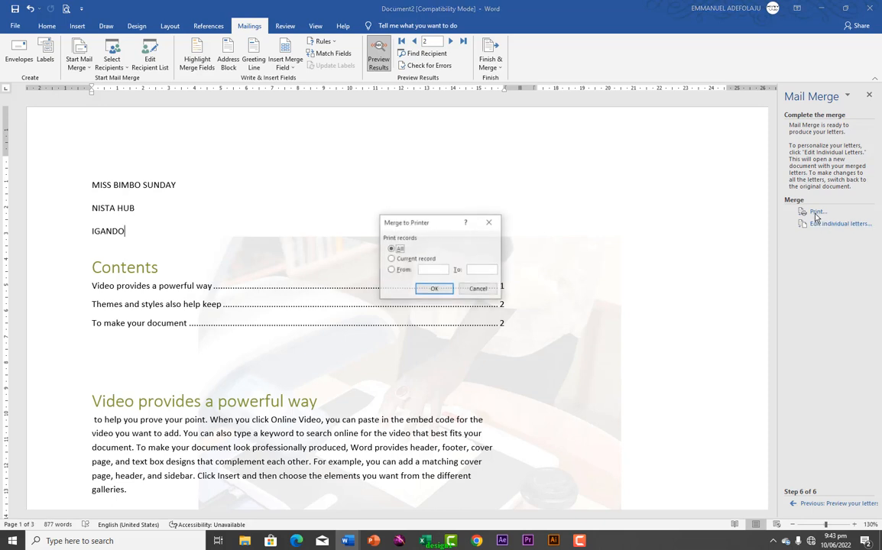
pyautogui.click(433, 290)
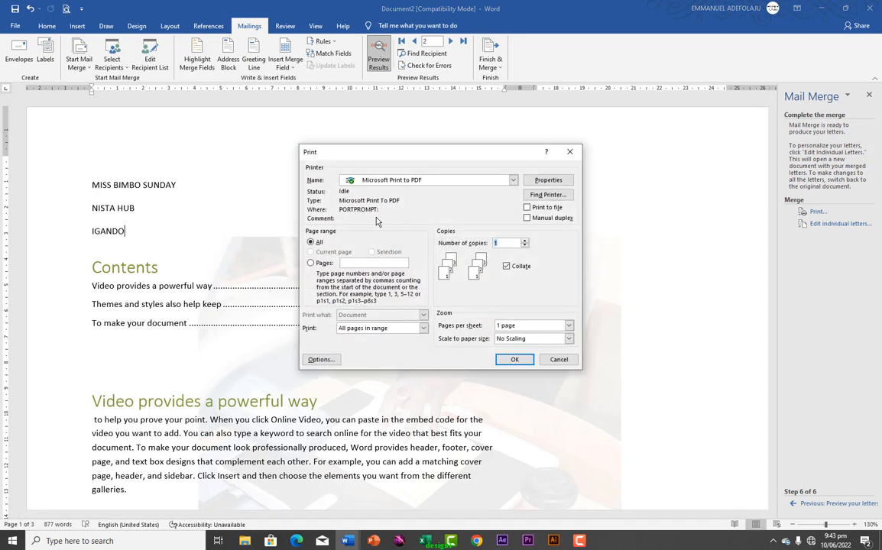
pyautogui.click(513, 181)
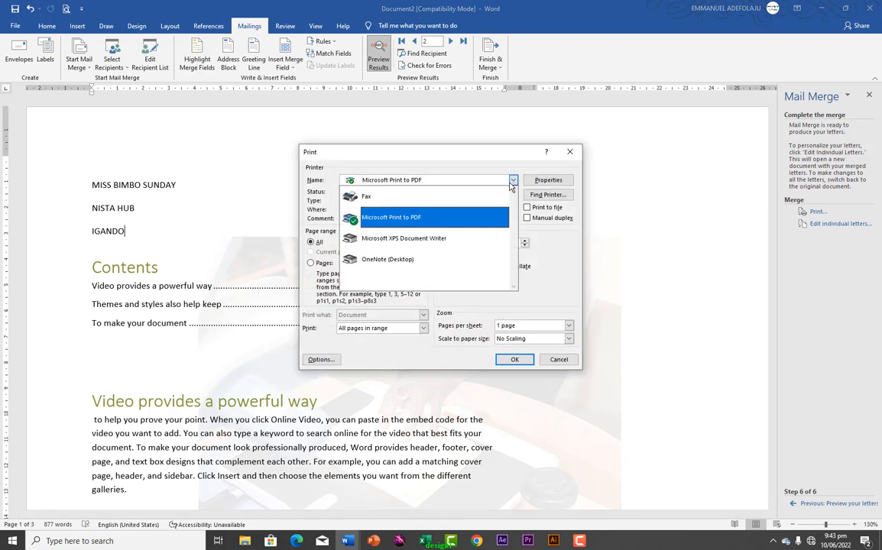
pyautogui.click(513, 181)
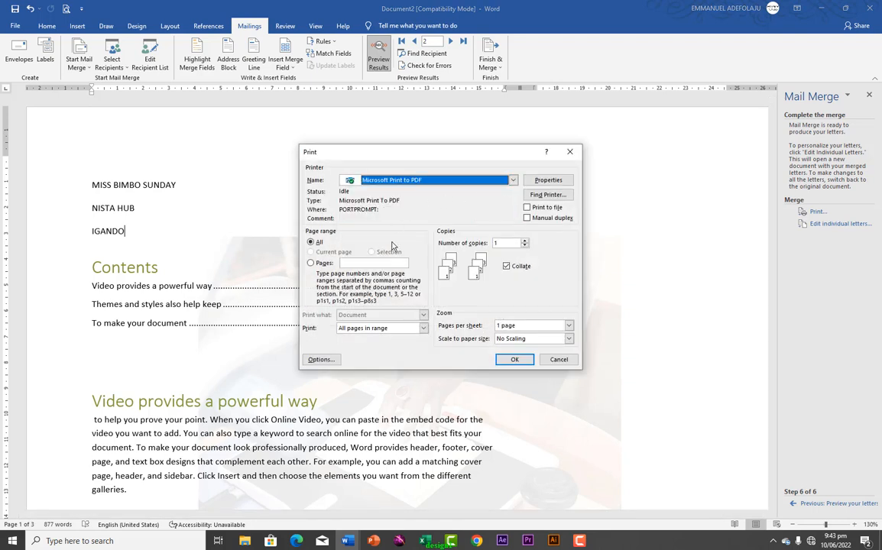
pyautogui.click(514, 359)
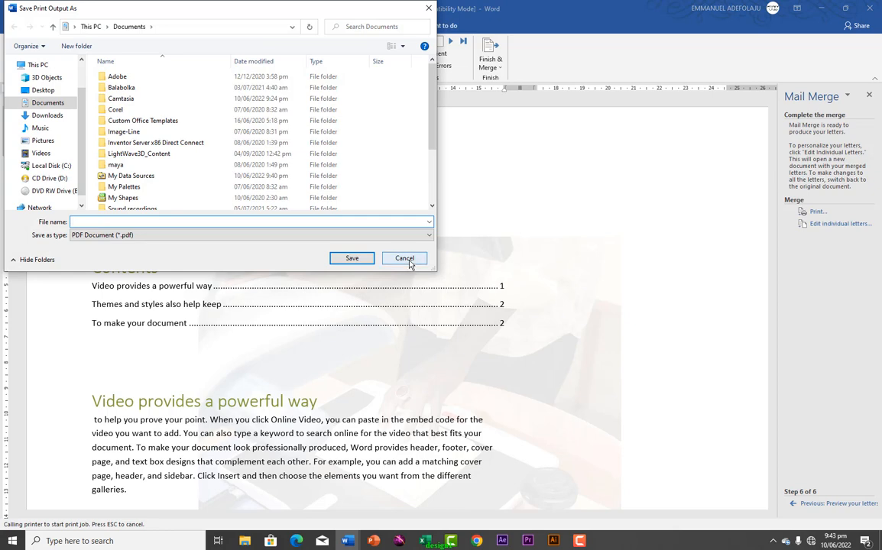
pyautogui.click(409, 259)
pyautogui.click(445, 301)
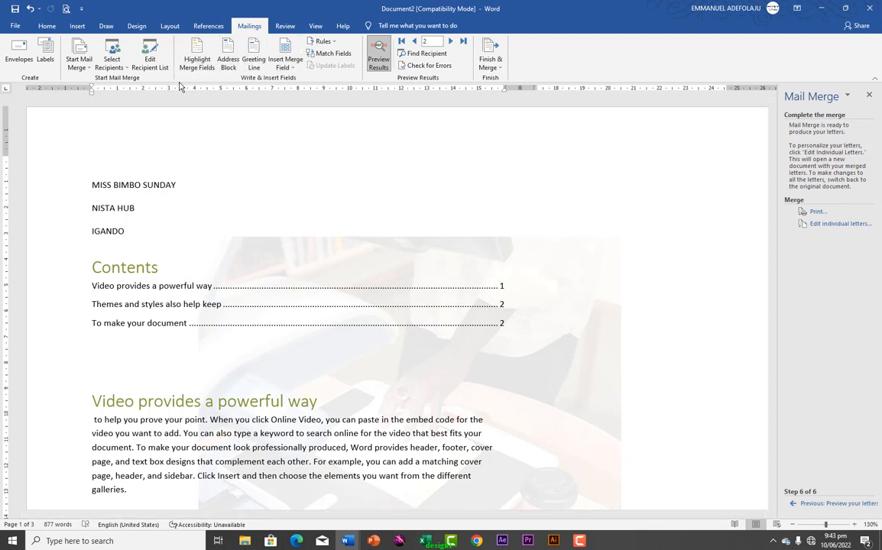
pyautogui.click(90, 67)
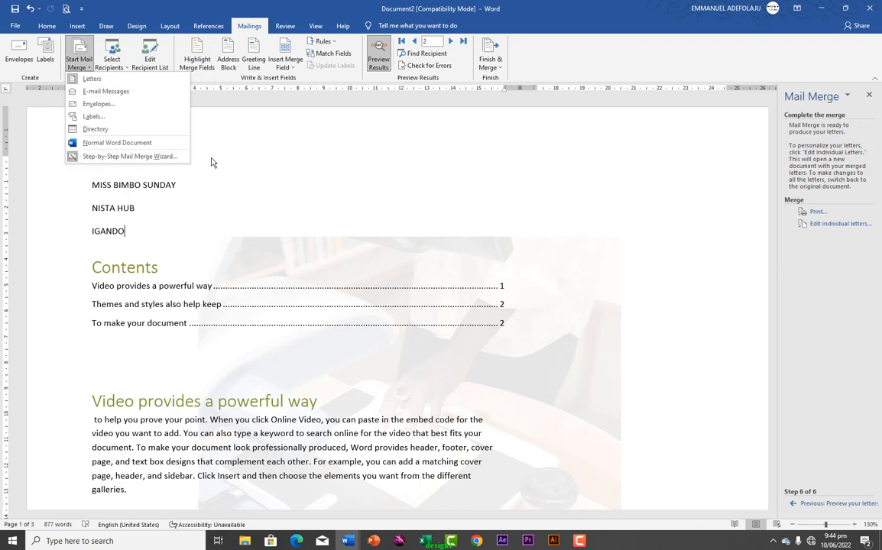
pyautogui.click(238, 154)
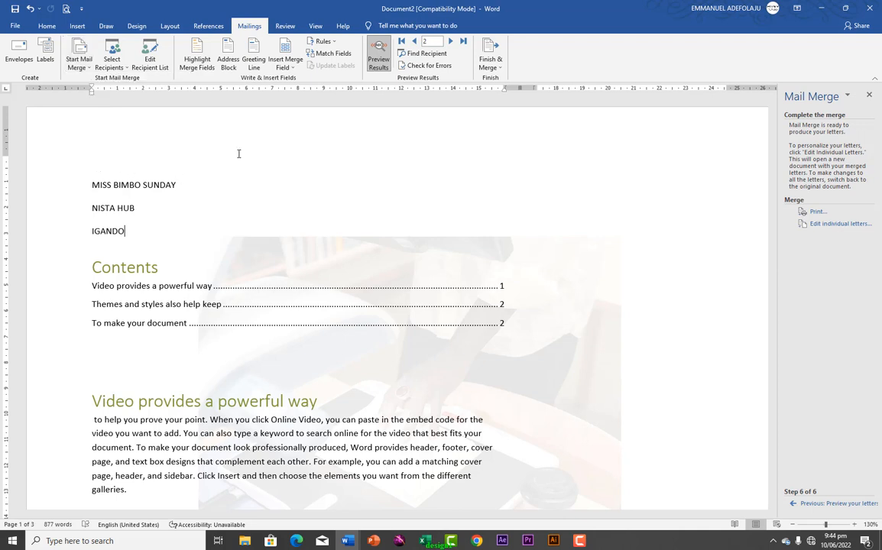
# Look up Thesaurus synonyms for the heading word 'Video' on the Review tab, then close the pane
pyautogui.click(283, 27)
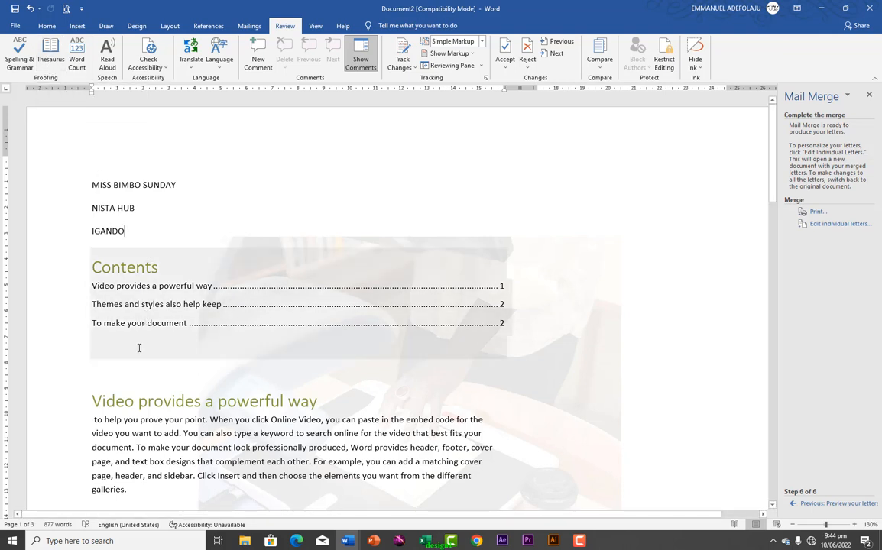
pyautogui.moveTo(93, 401); pyautogui.dragTo(123, 401)
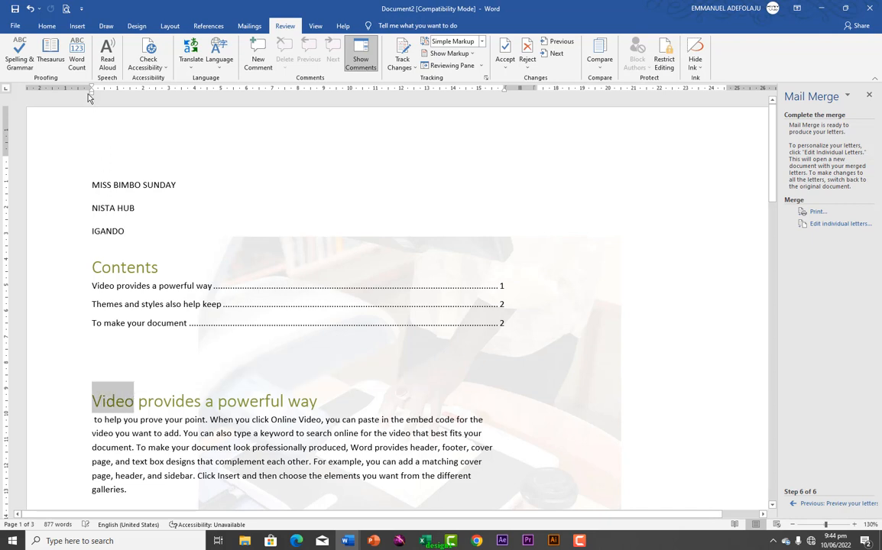
pyautogui.click(50, 55)
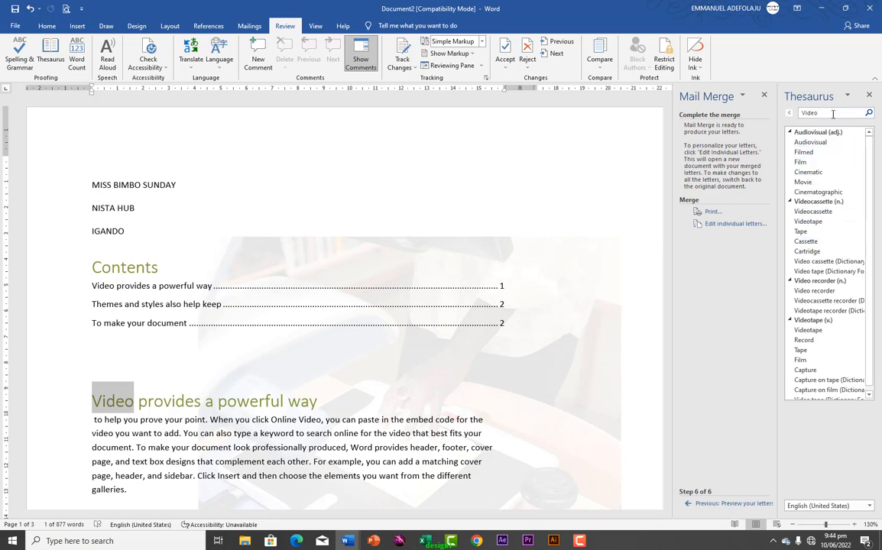
pyautogui.click(870, 95)
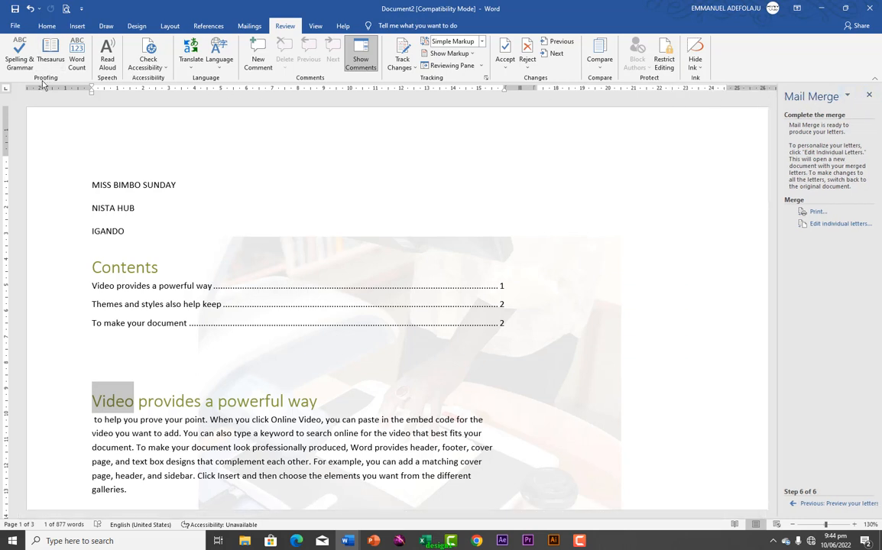
pyautogui.click(107, 61)
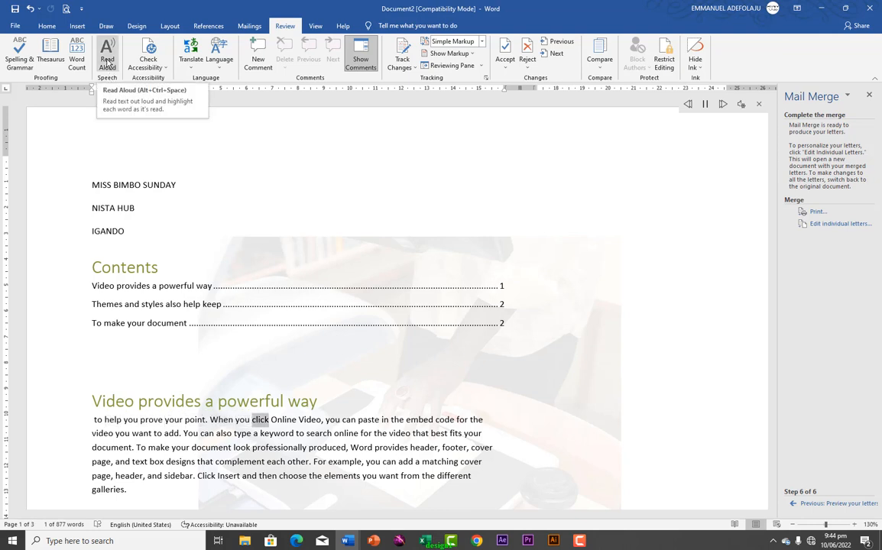
pyautogui.click(108, 64)
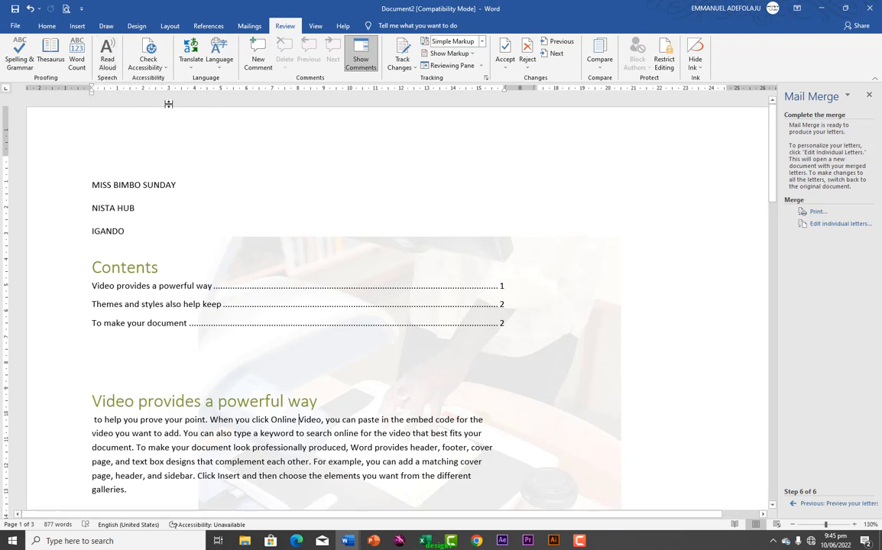
pyautogui.click(191, 67)
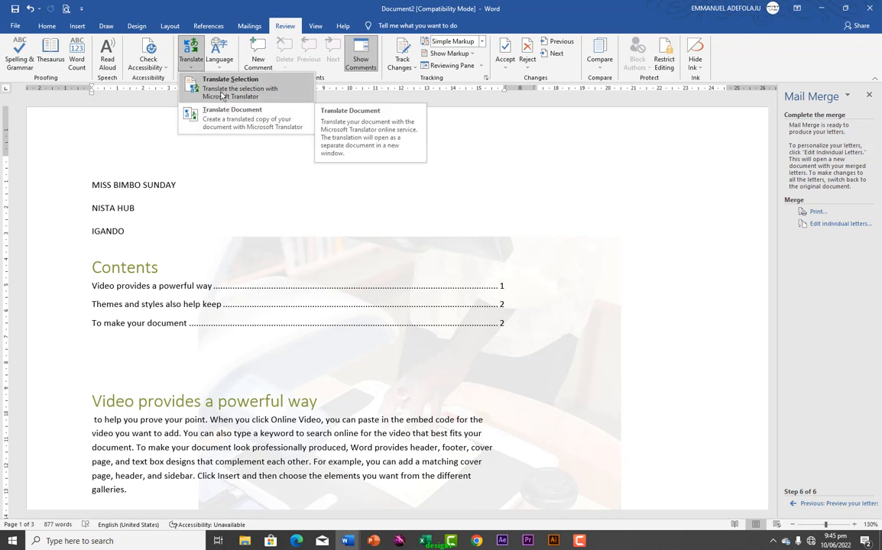
pyautogui.click(219, 70)
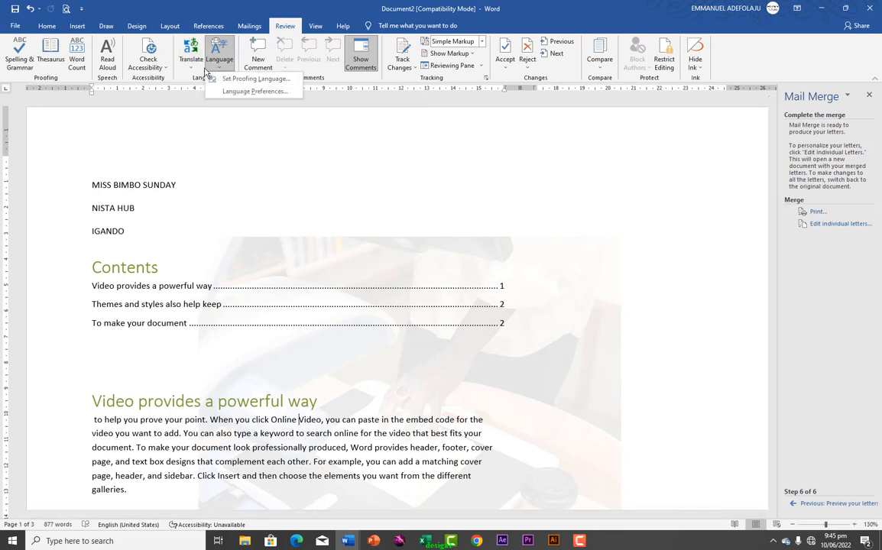
pyautogui.click(238, 92)
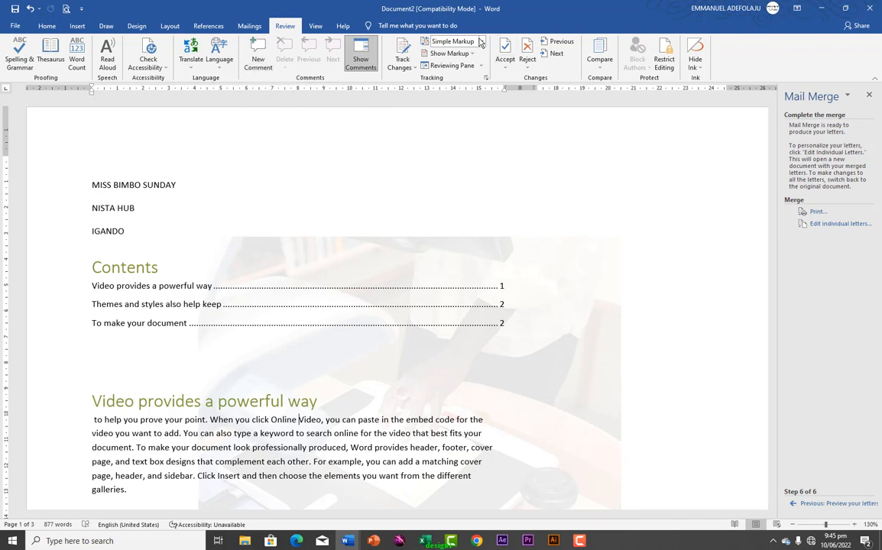
# Close the Mail Merge and Restrict Editing panes so the merged letter fills the window
pyautogui.click(663, 64)
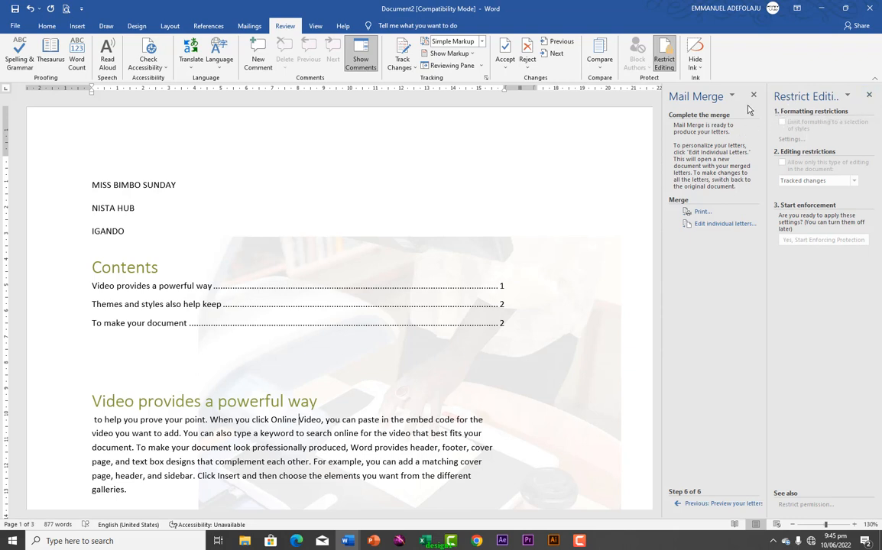
pyautogui.click(753, 94)
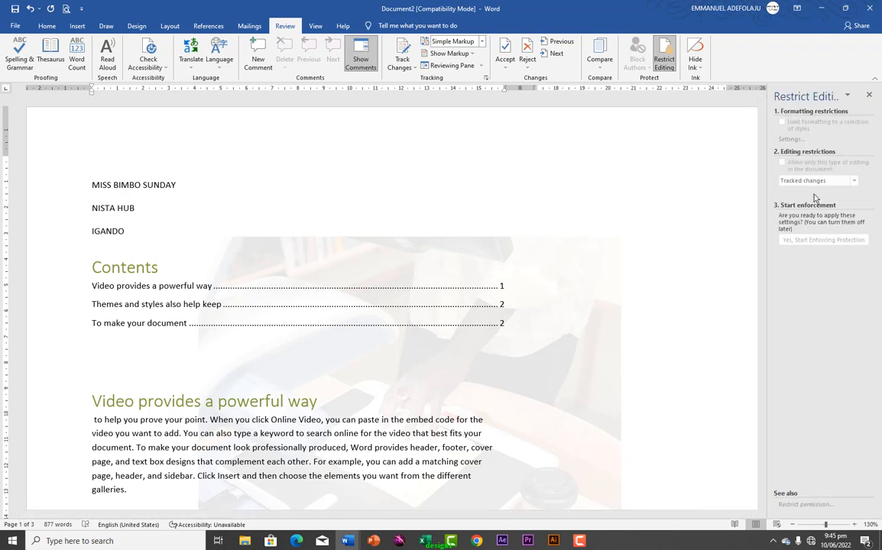
pyautogui.click(869, 97)
pyautogui.click(315, 26)
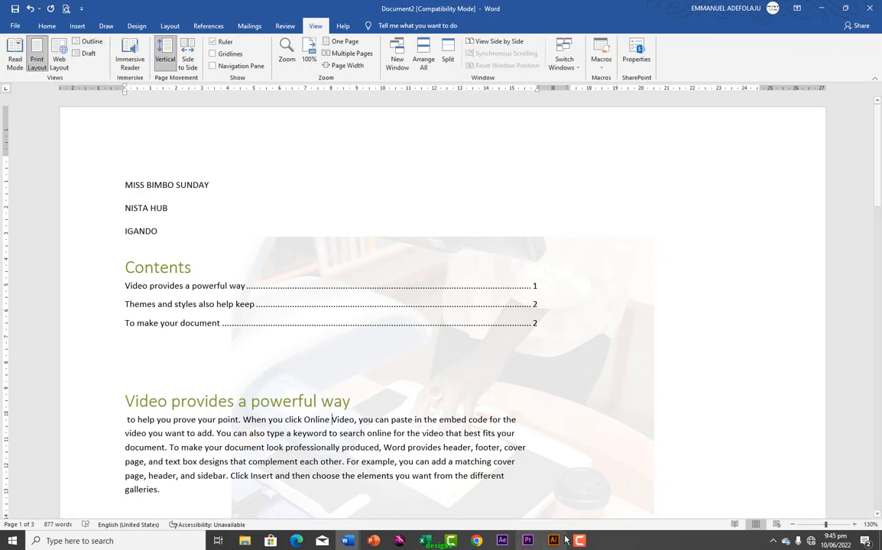
# Preview the letter in Web Layout and Read Mode, returning to Print Layout each time
pyautogui.click(777, 525)
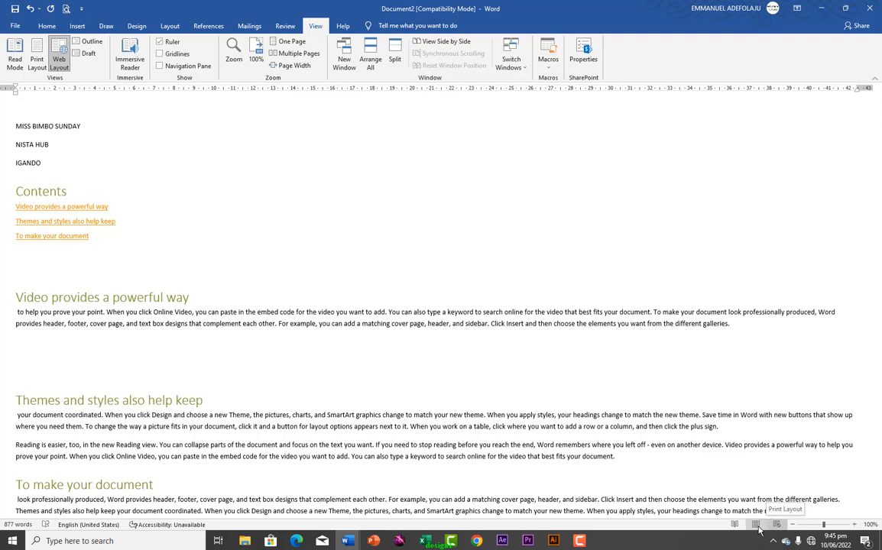
pyautogui.click(756, 525)
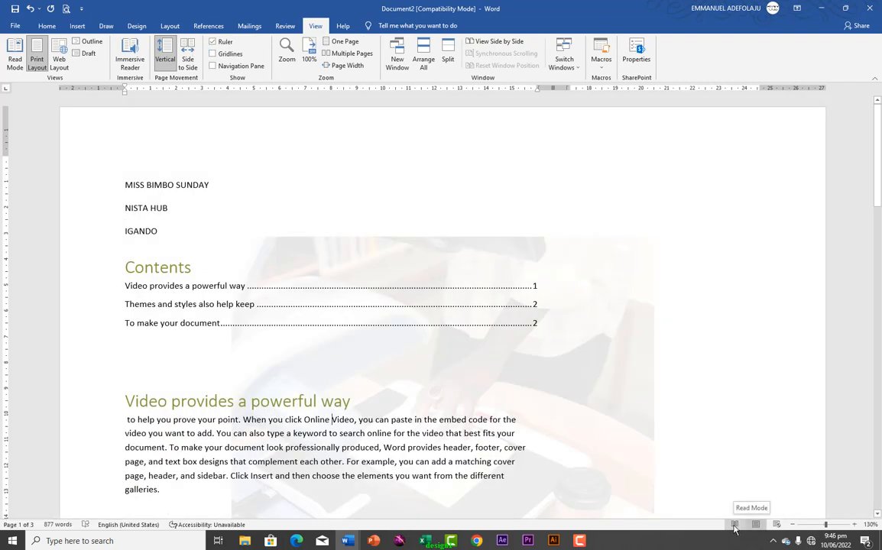
pyautogui.click(733, 525)
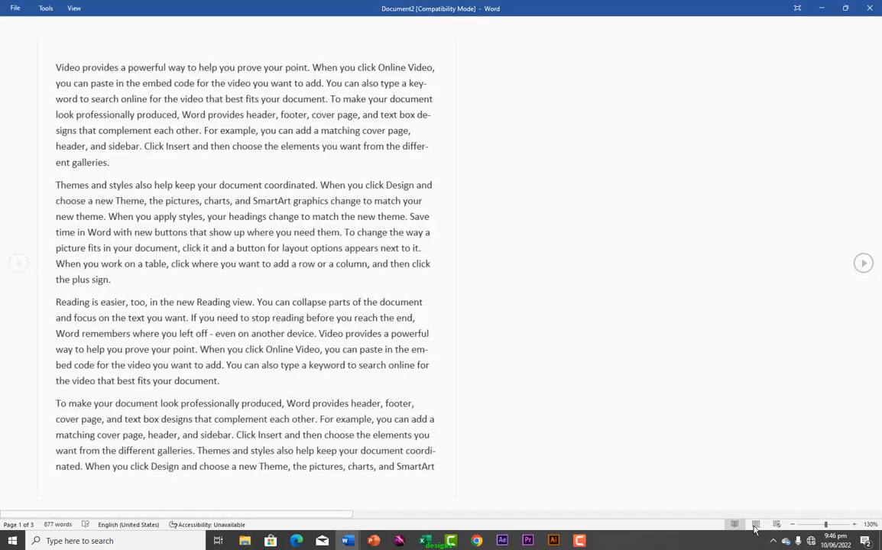
pyautogui.click(755, 526)
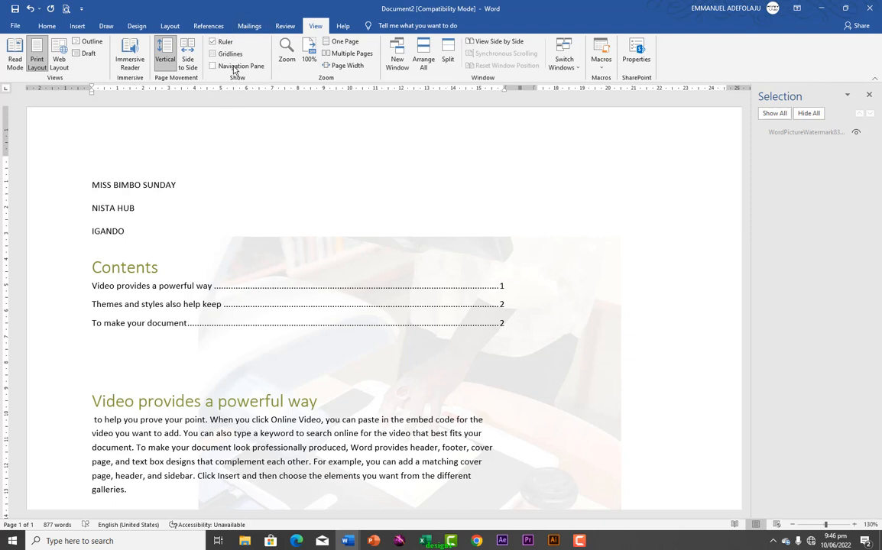
# Toggle the rulers and gridlines off and on, leaving the view unchanged
pyautogui.click(214, 44)
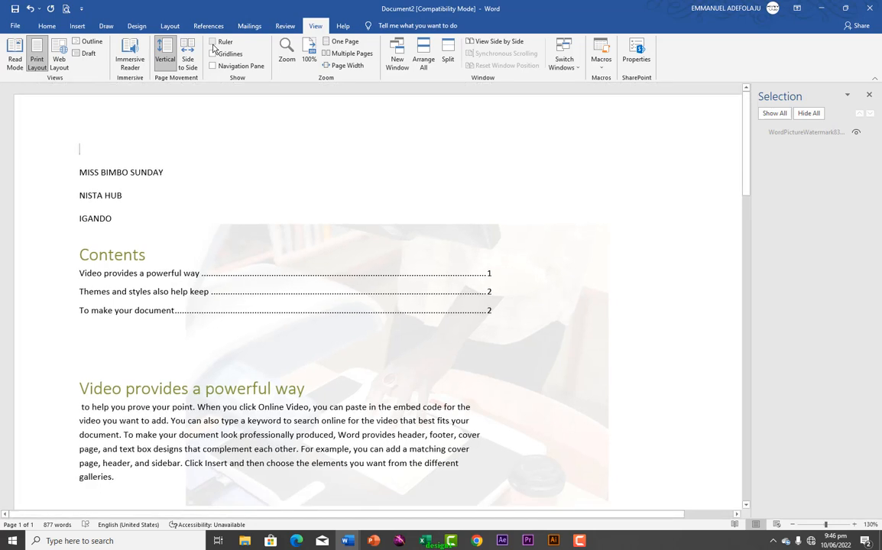
pyautogui.click(214, 43)
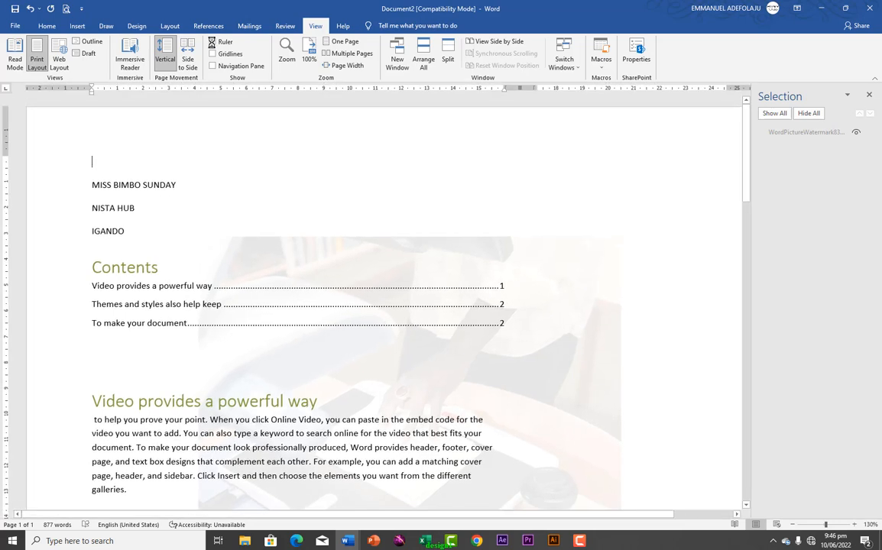
pyautogui.click(214, 54)
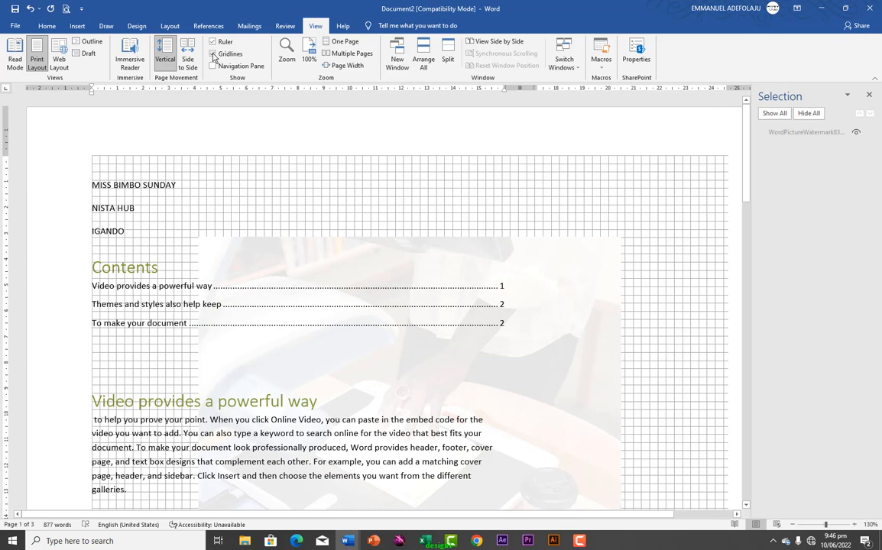
pyautogui.click(214, 54)
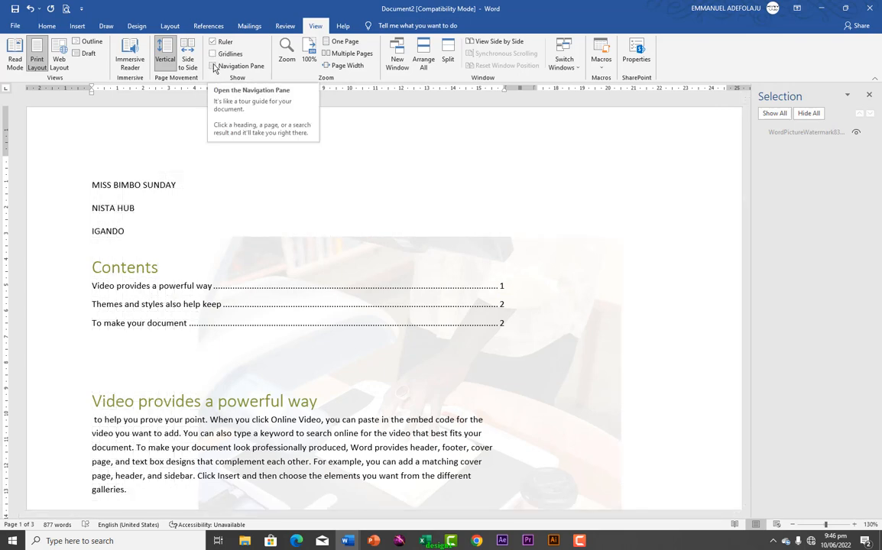
# Show the Navigation pane and search the document for 'VIDEO' to highlight its 17 matches
pyautogui.click(213, 67)
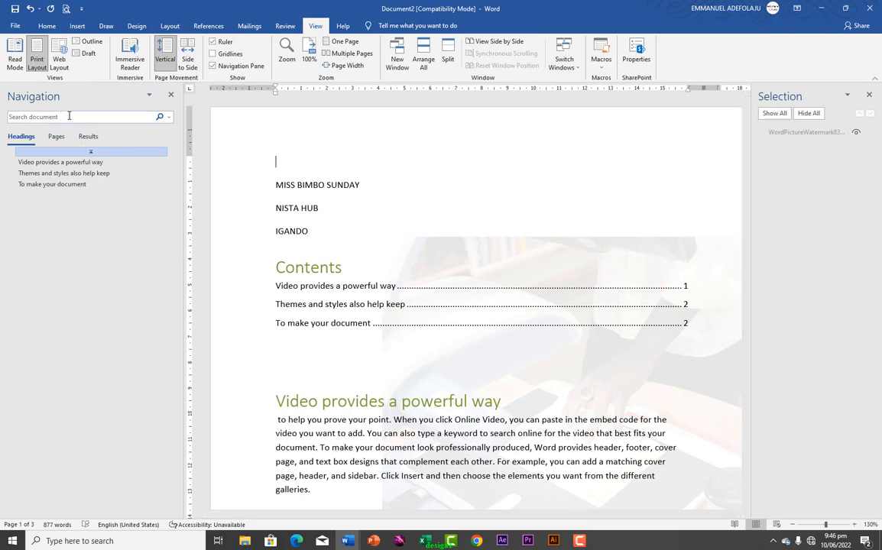
pyautogui.click(75, 117)
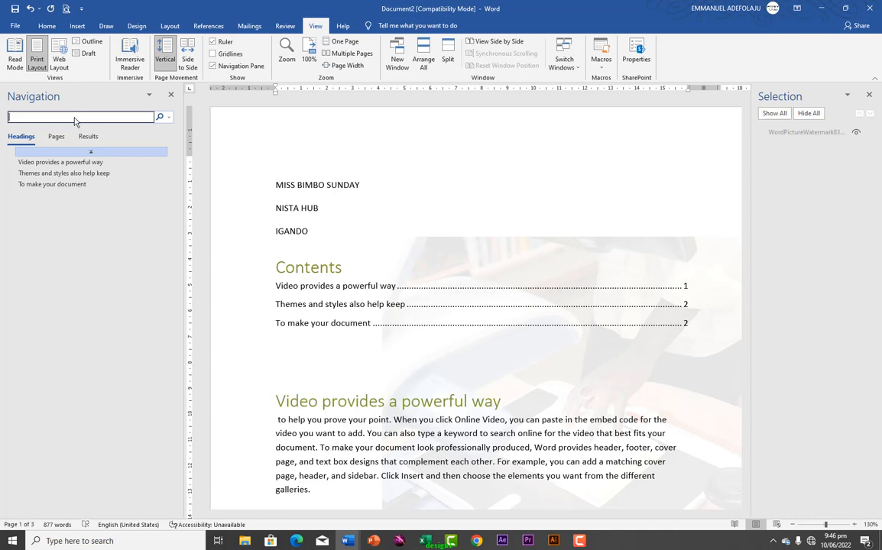
pyautogui.write('VIDEO')
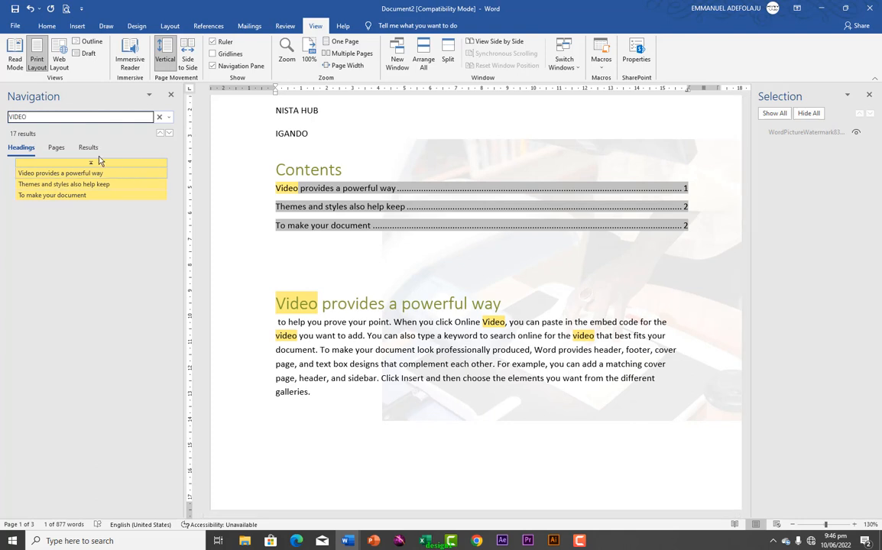
pyautogui.click(341, 28)
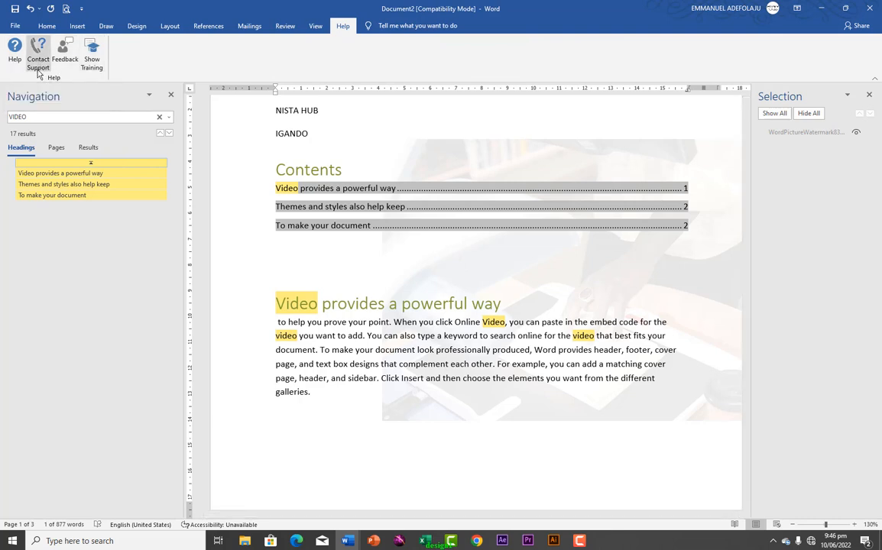
# Close the Help pane that failed to load and try Bold through Tell Me
pyautogui.click(92, 59)
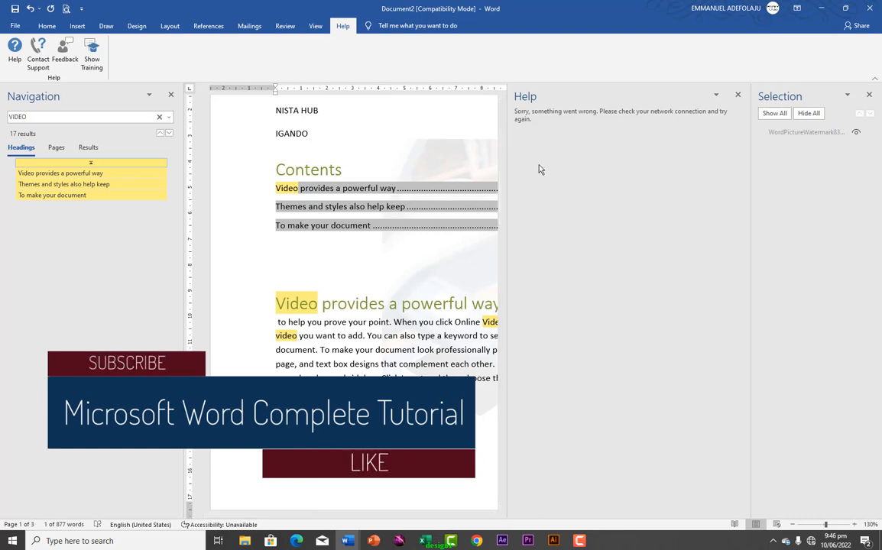
pyautogui.click(737, 97)
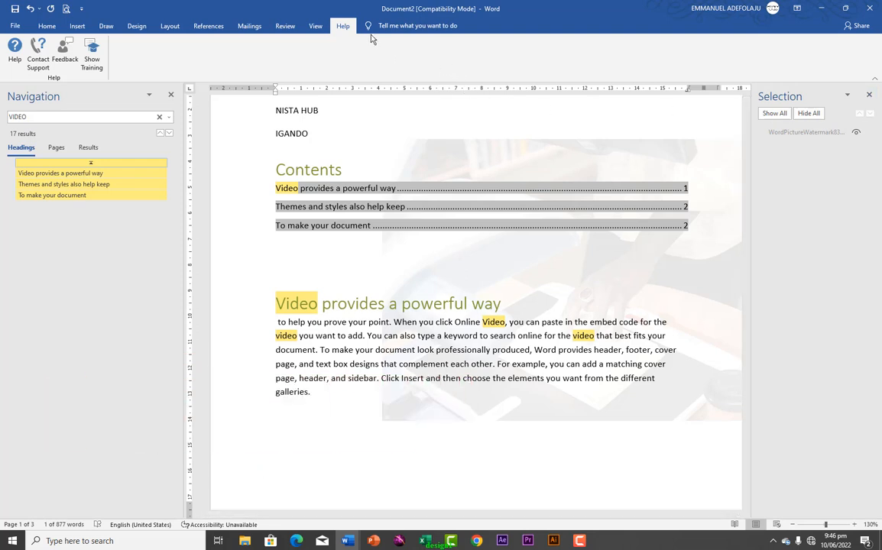
pyautogui.click(416, 27)
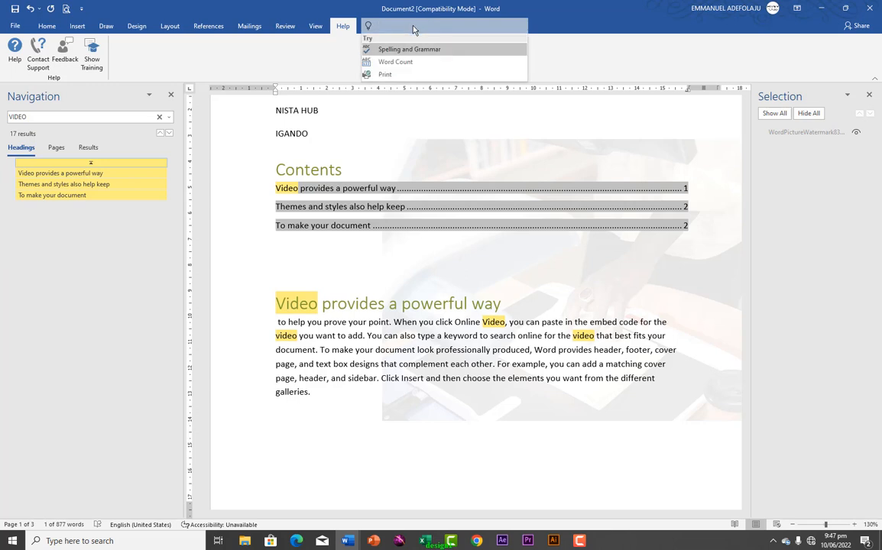
pyautogui.write('B')
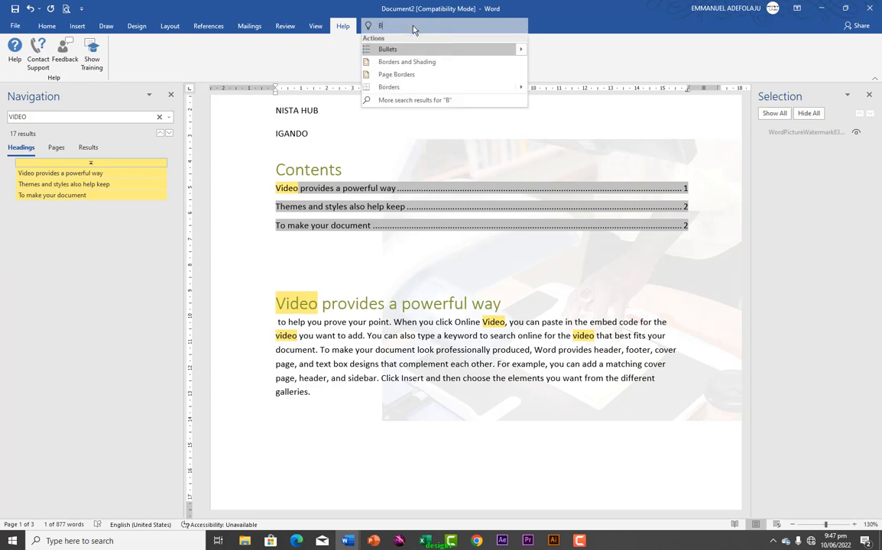
pyautogui.write('OLD')
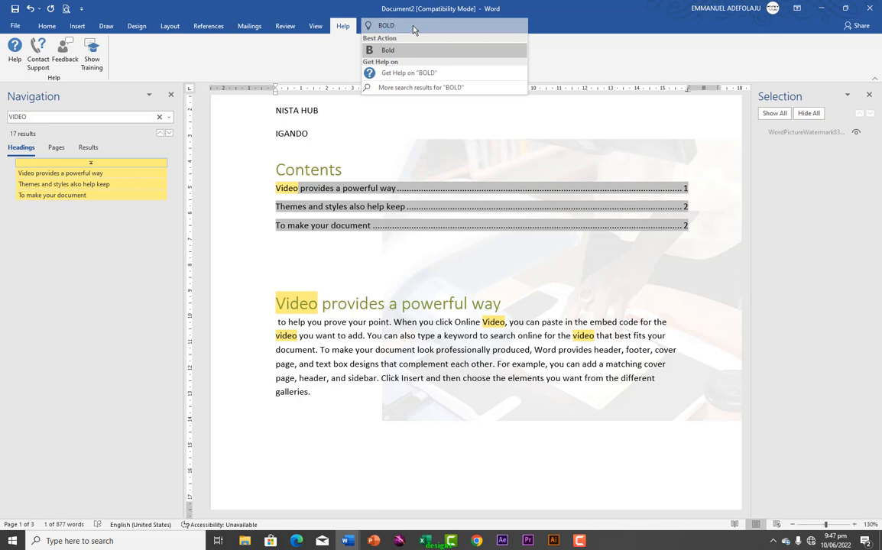
pyautogui.click(383, 50)
pyautogui.click(386, 98)
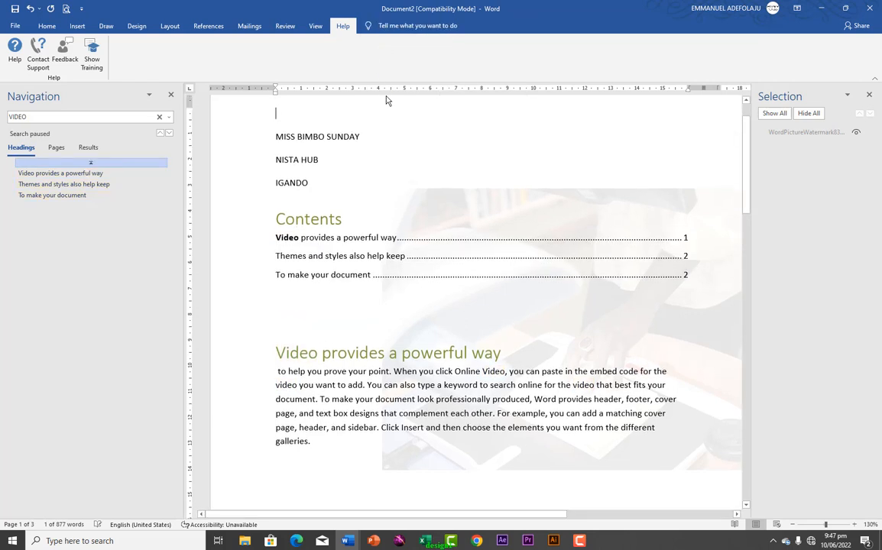
pyautogui.scroll(1, 275, 146)
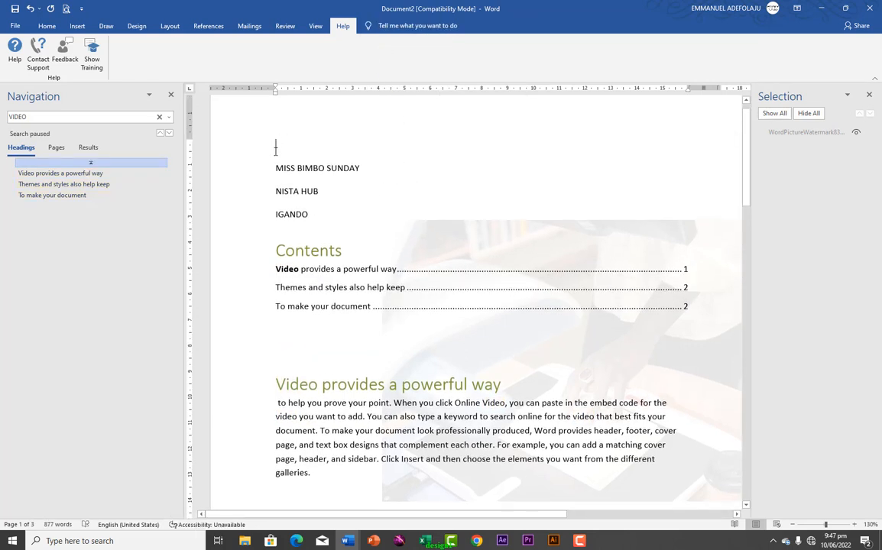
# Select the three address lines at the top and make them bold via Tell Me
pyautogui.moveTo(264, 152); pyautogui.dragTo(267, 214)
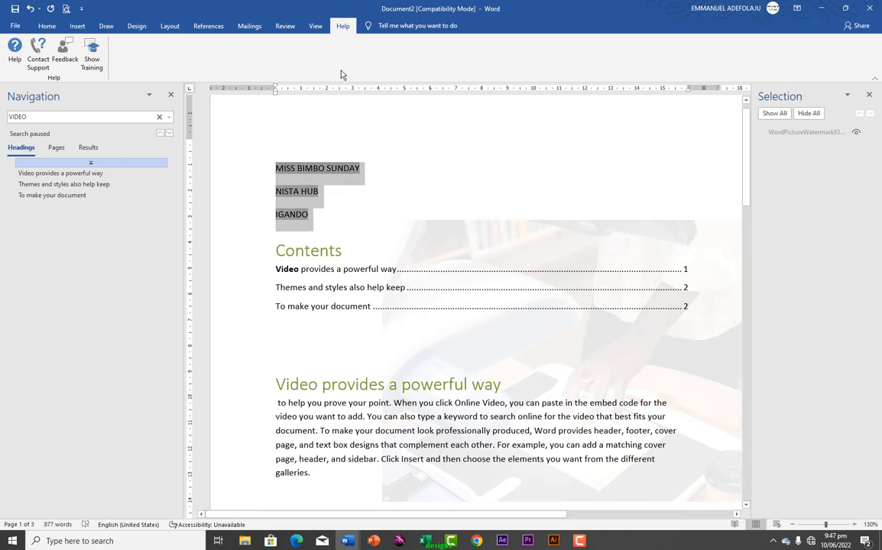
pyautogui.click(419, 25)
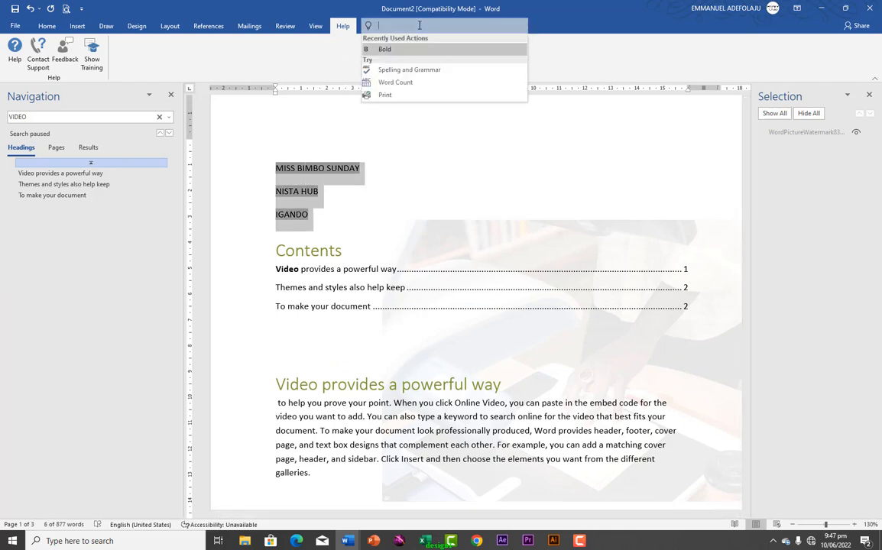
pyautogui.write('BOLD')
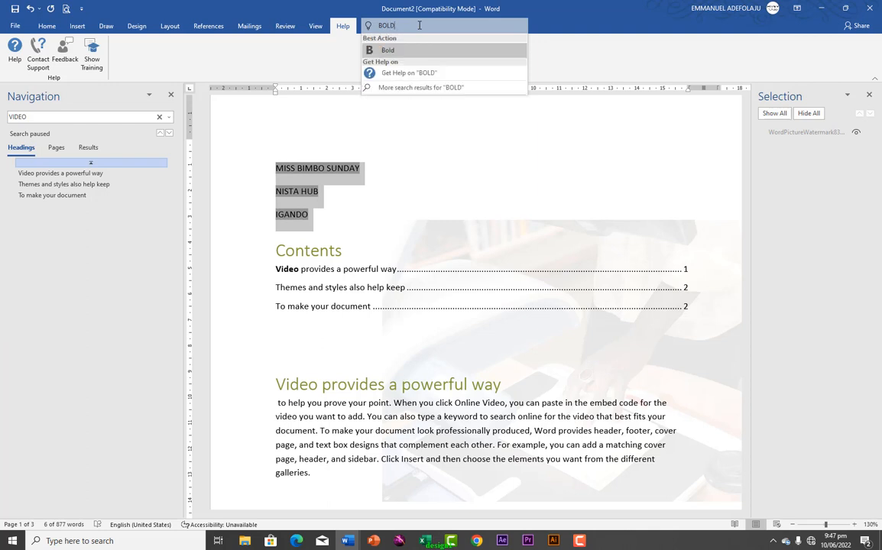
pyautogui.click(378, 49)
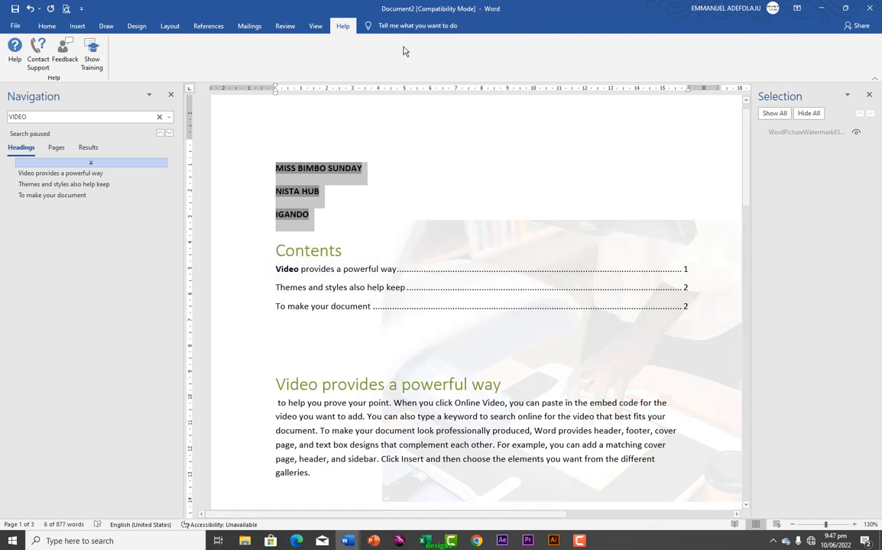
# Apply the Symbol font to the address lines via Tell Me, then deselect them
pyautogui.click(403, 28)
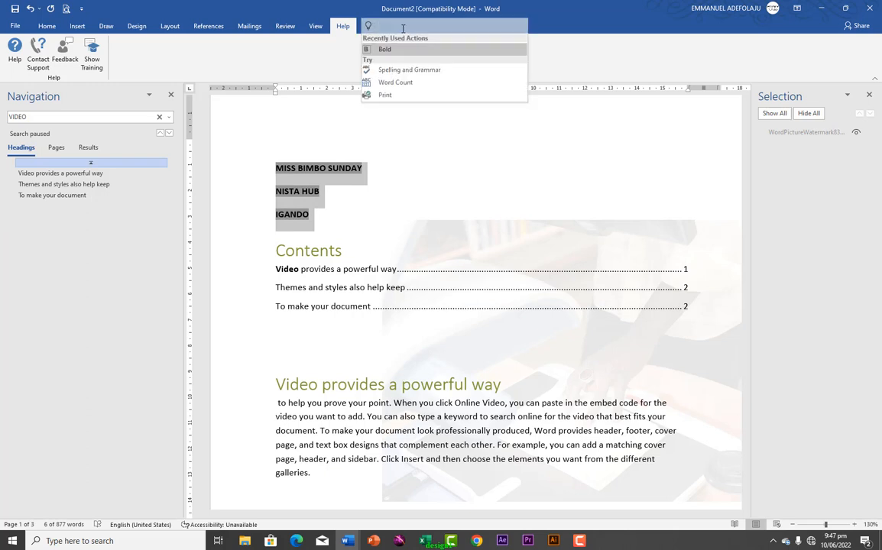
pyautogui.write('SYMBOL')
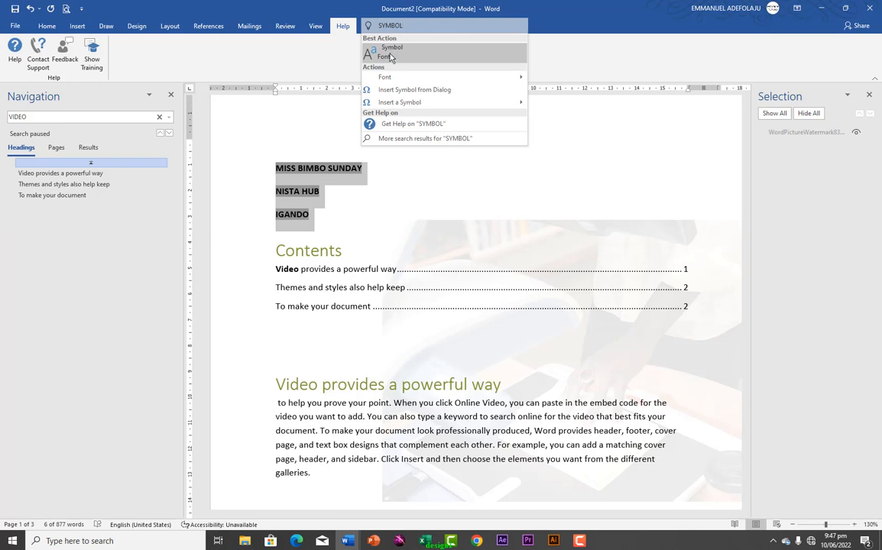
pyautogui.click(391, 58)
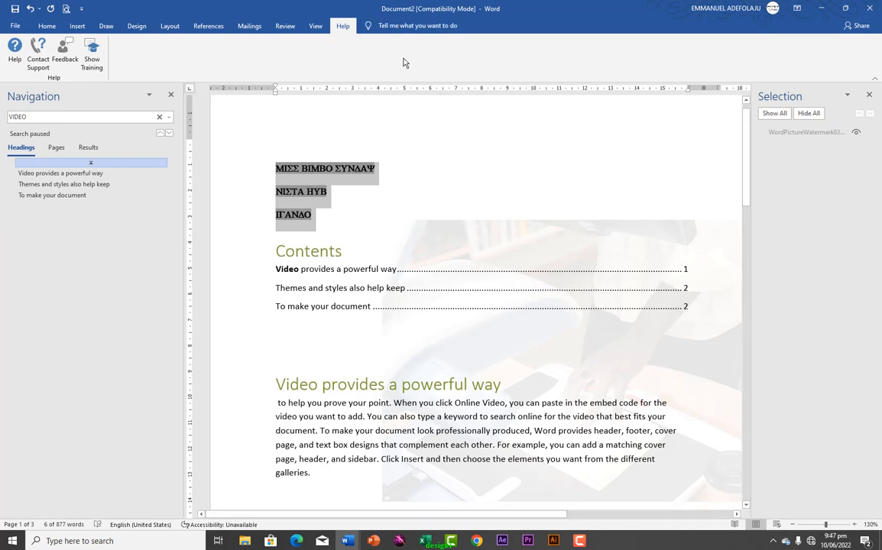
pyautogui.click(396, 200)
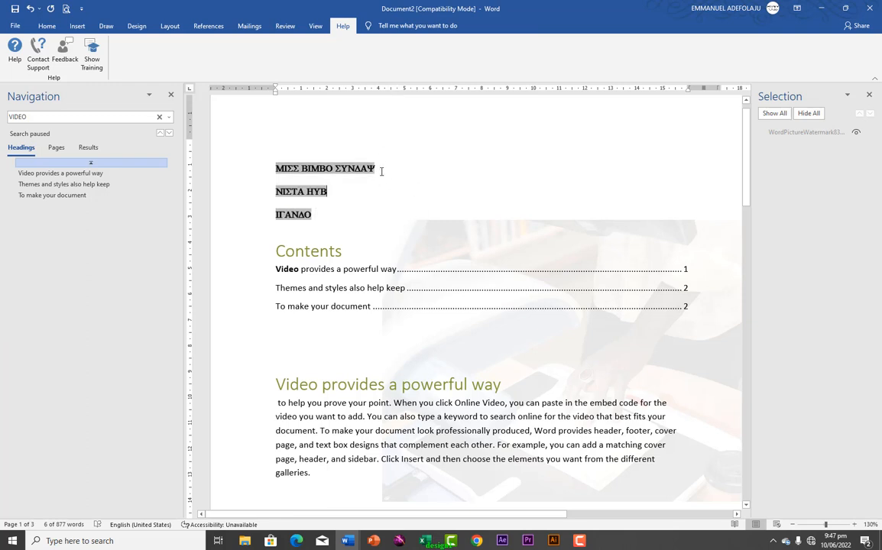
pyautogui.click(390, 27)
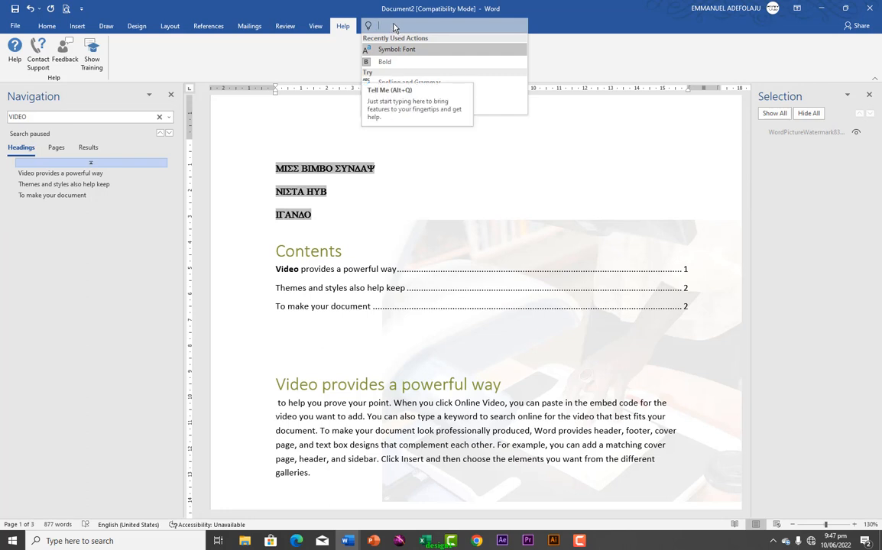
pyautogui.write('SHAPES')
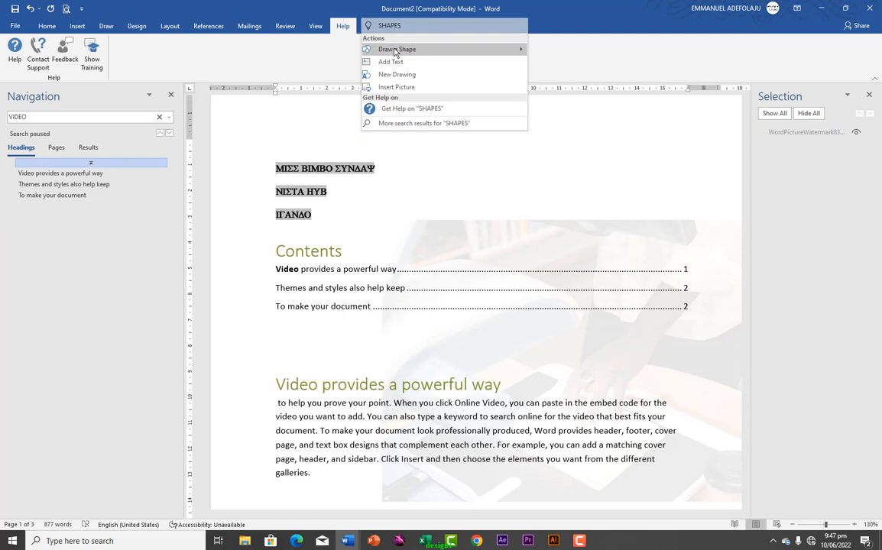
pyautogui.moveTo(418, 49)
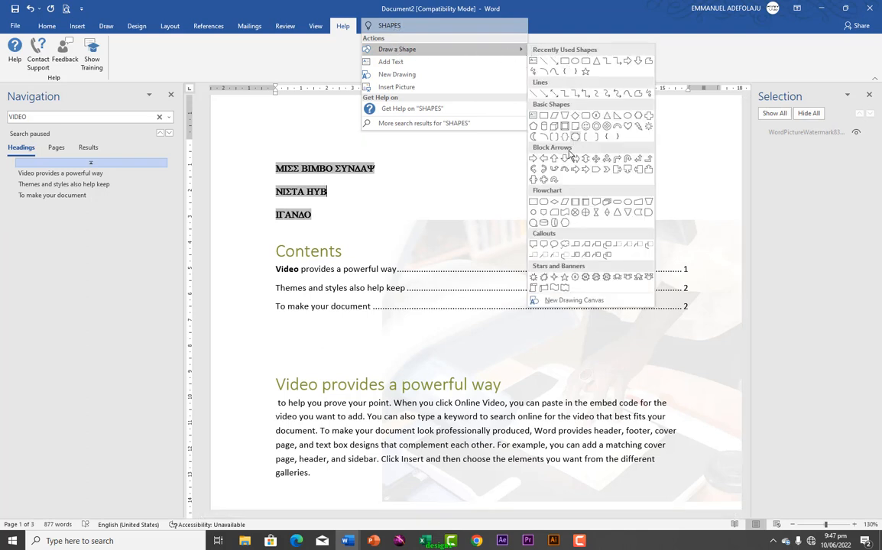
pyautogui.click(438, 208)
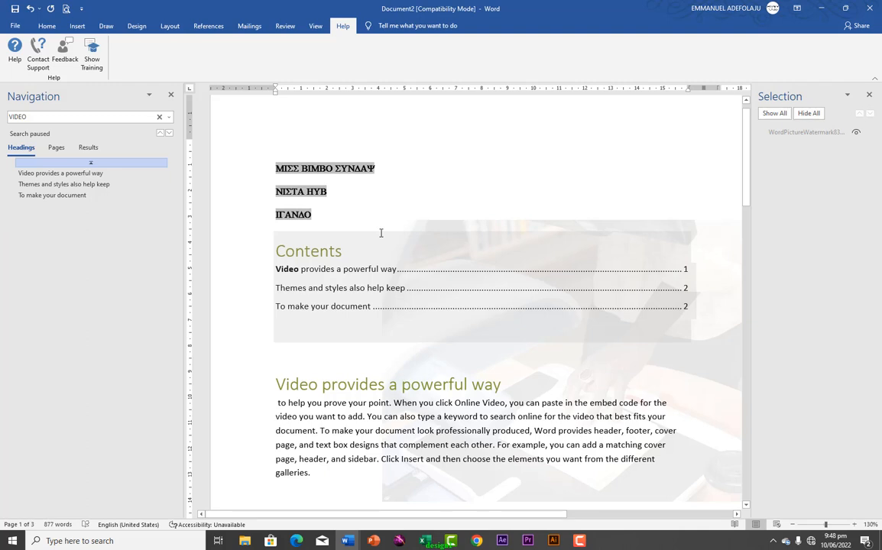
pyautogui.press('F12')
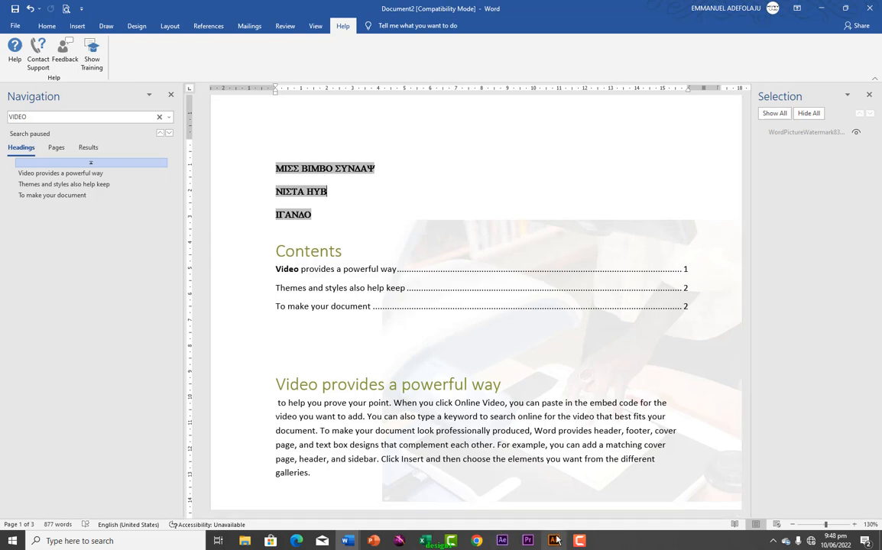
pyautogui.moveTo(579, 541)
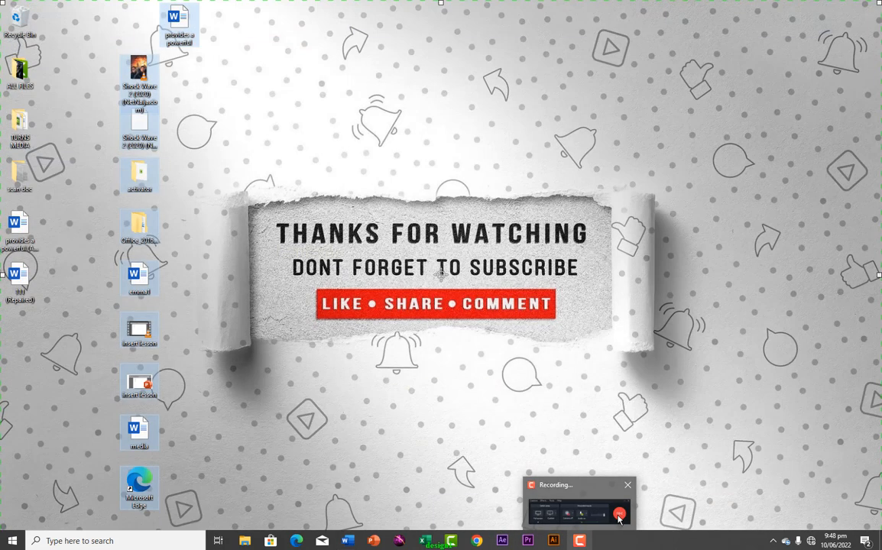
pyautogui.click(619, 518)
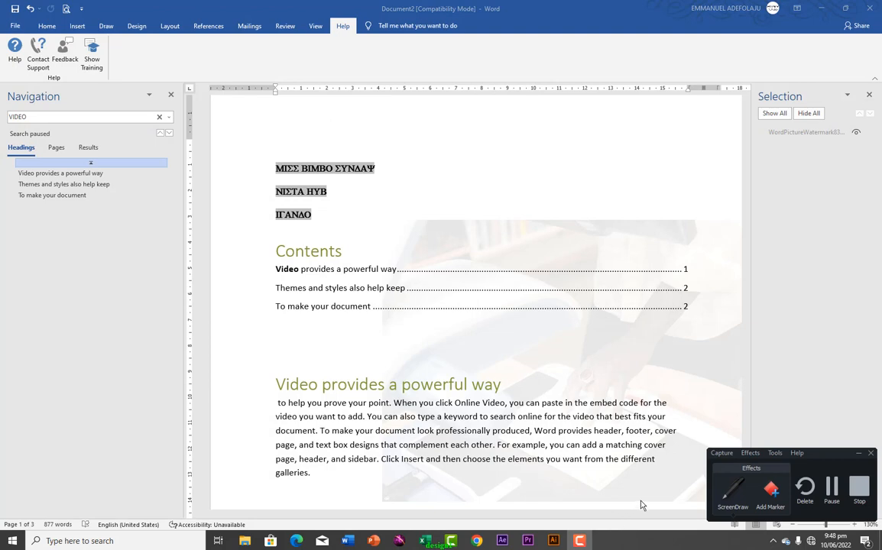